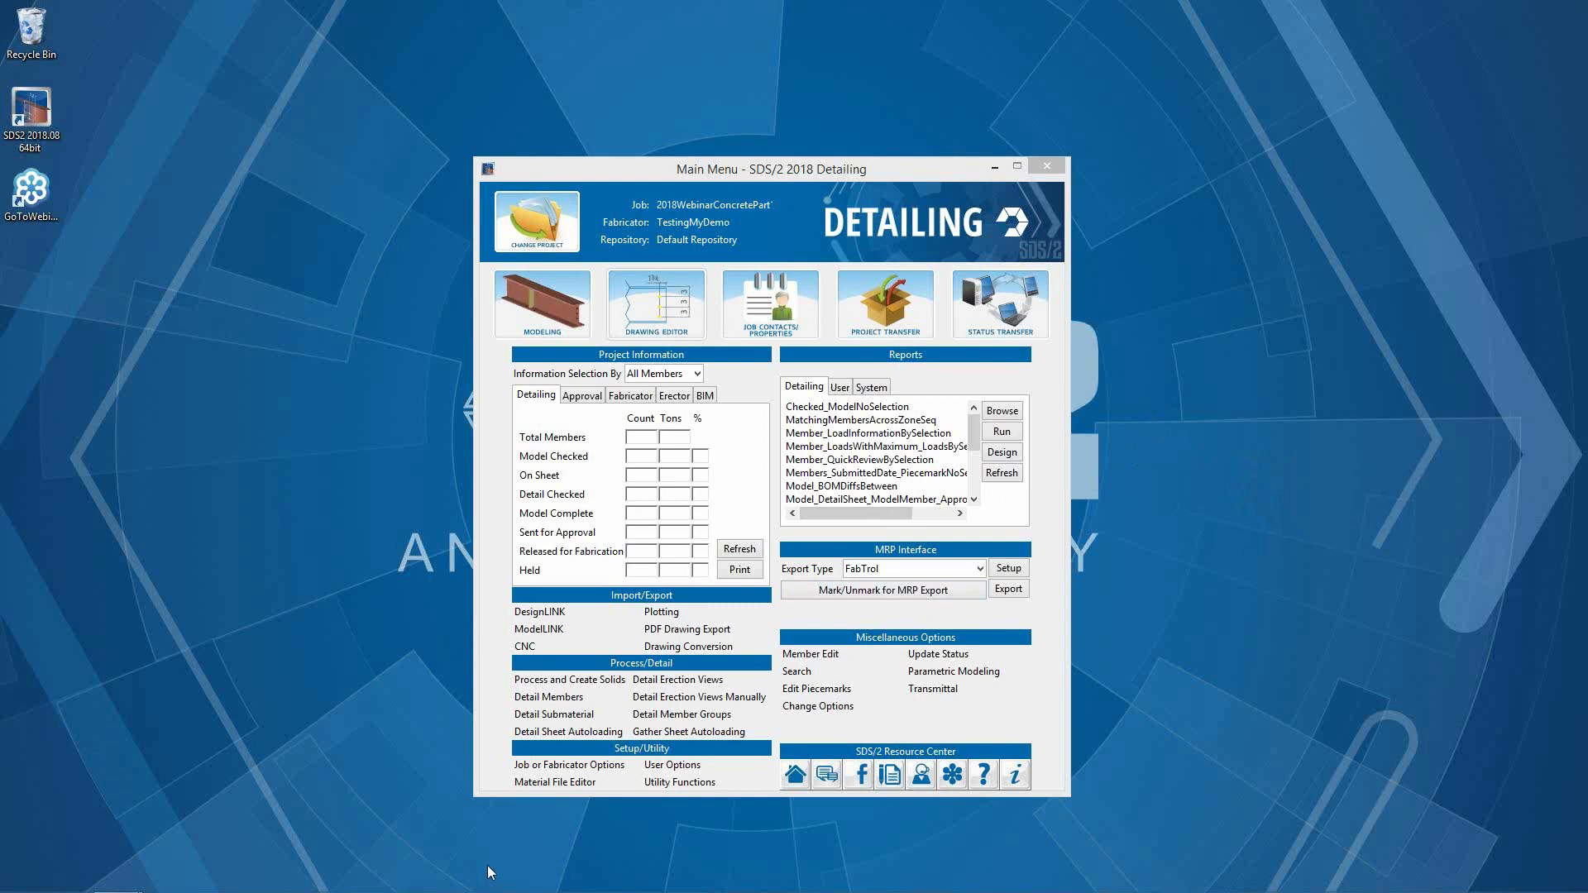
# Switch to the Modeling window and examine the TiltUp elevation's openings, dimensions and panel thickness note
pyautogui.moveTo(115, 877)
pyautogui.click(235, 794)
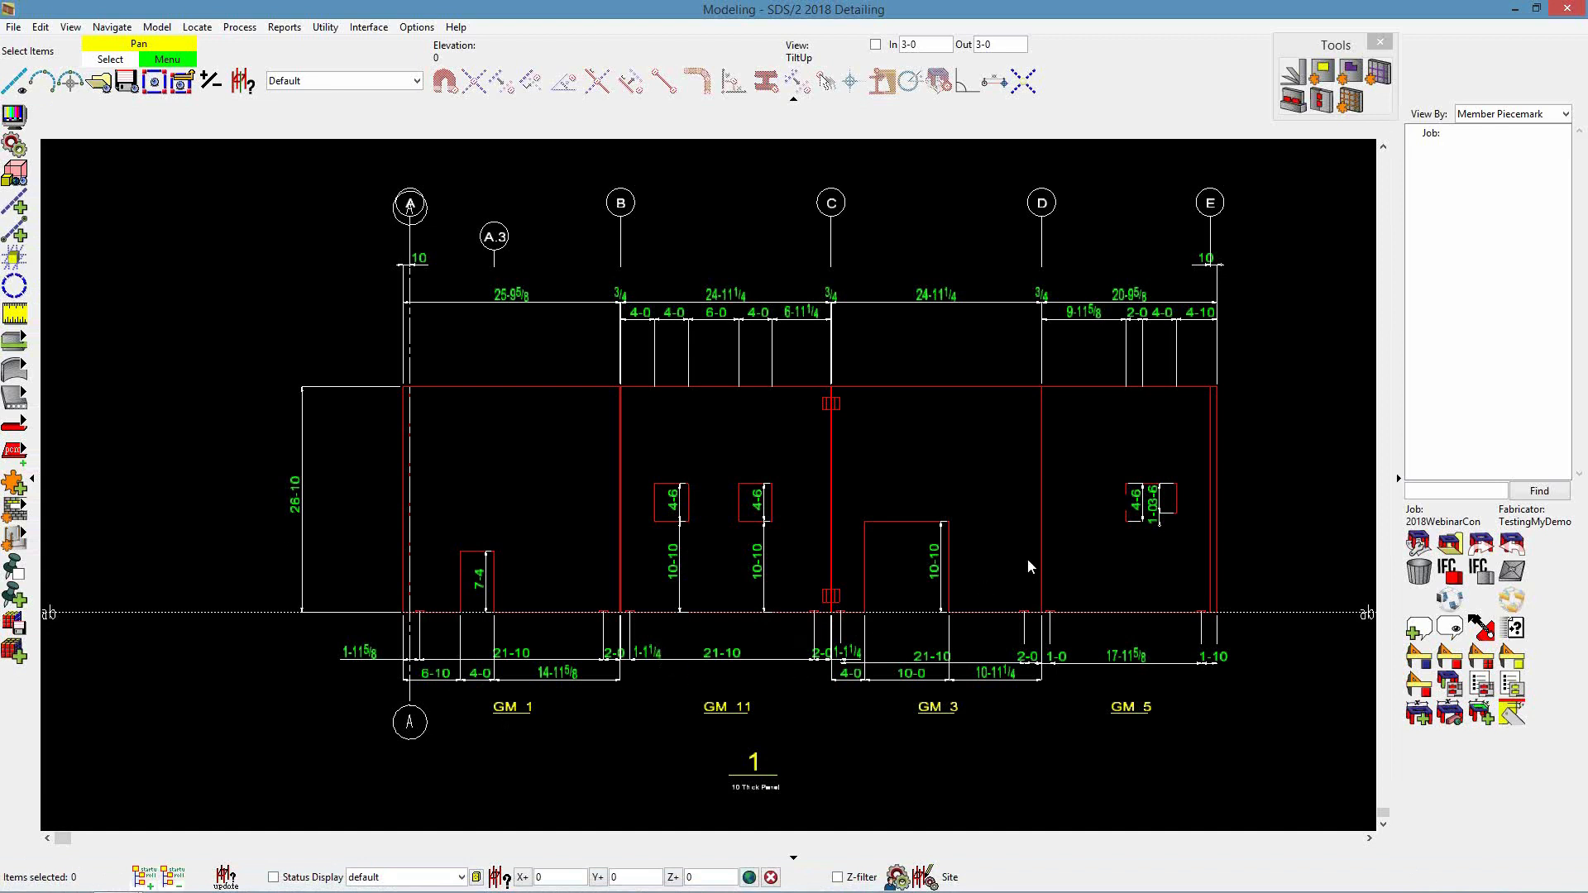
pyautogui.moveTo(1038, 596)
pyautogui.mouseDown(button='middle')
pyautogui.moveTo(794, 624)
pyautogui.moveTo(666, 613)
pyautogui.mouseUp(button='middle')
pyautogui.scroll(-1, 748, 640)
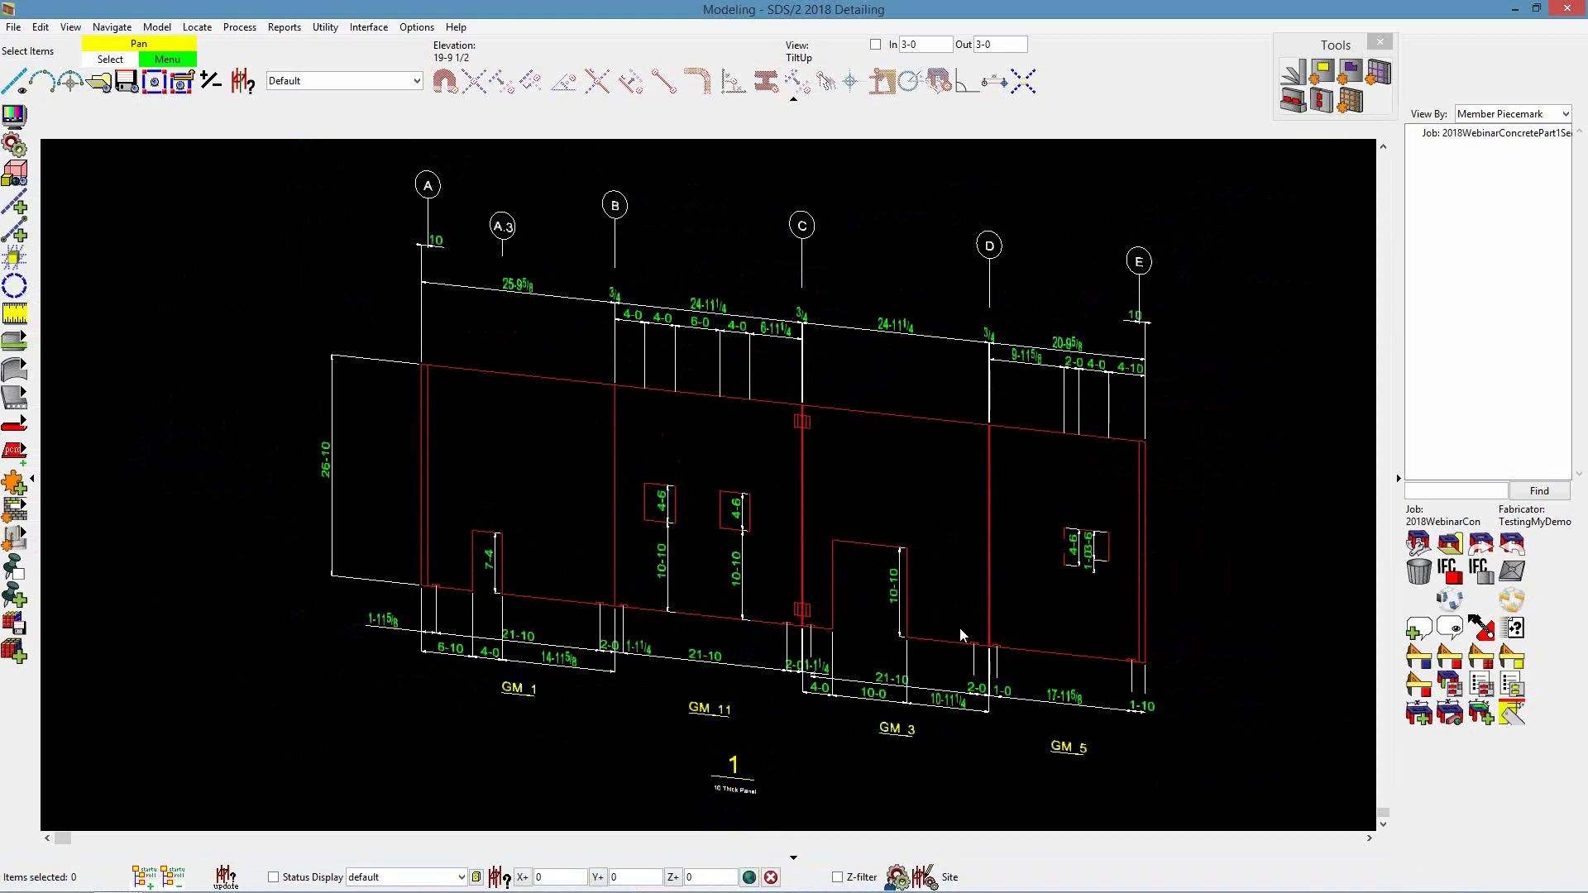
pyautogui.scroll(1, 745, 815)
pyautogui.scroll(1, 702, 775)
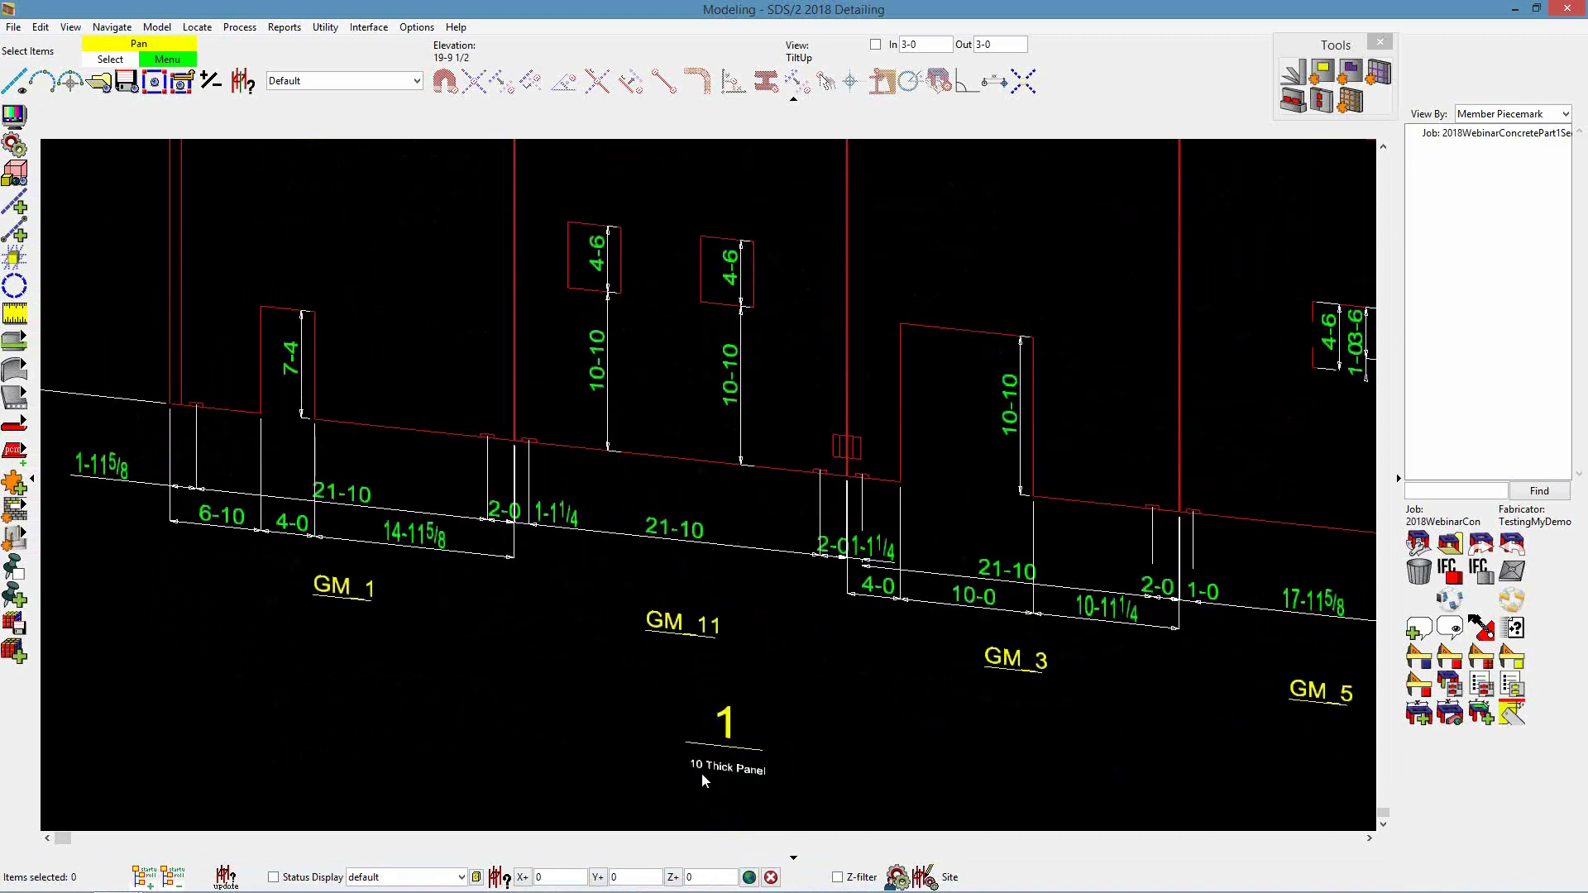
pyautogui.scroll(-2, 762, 781)
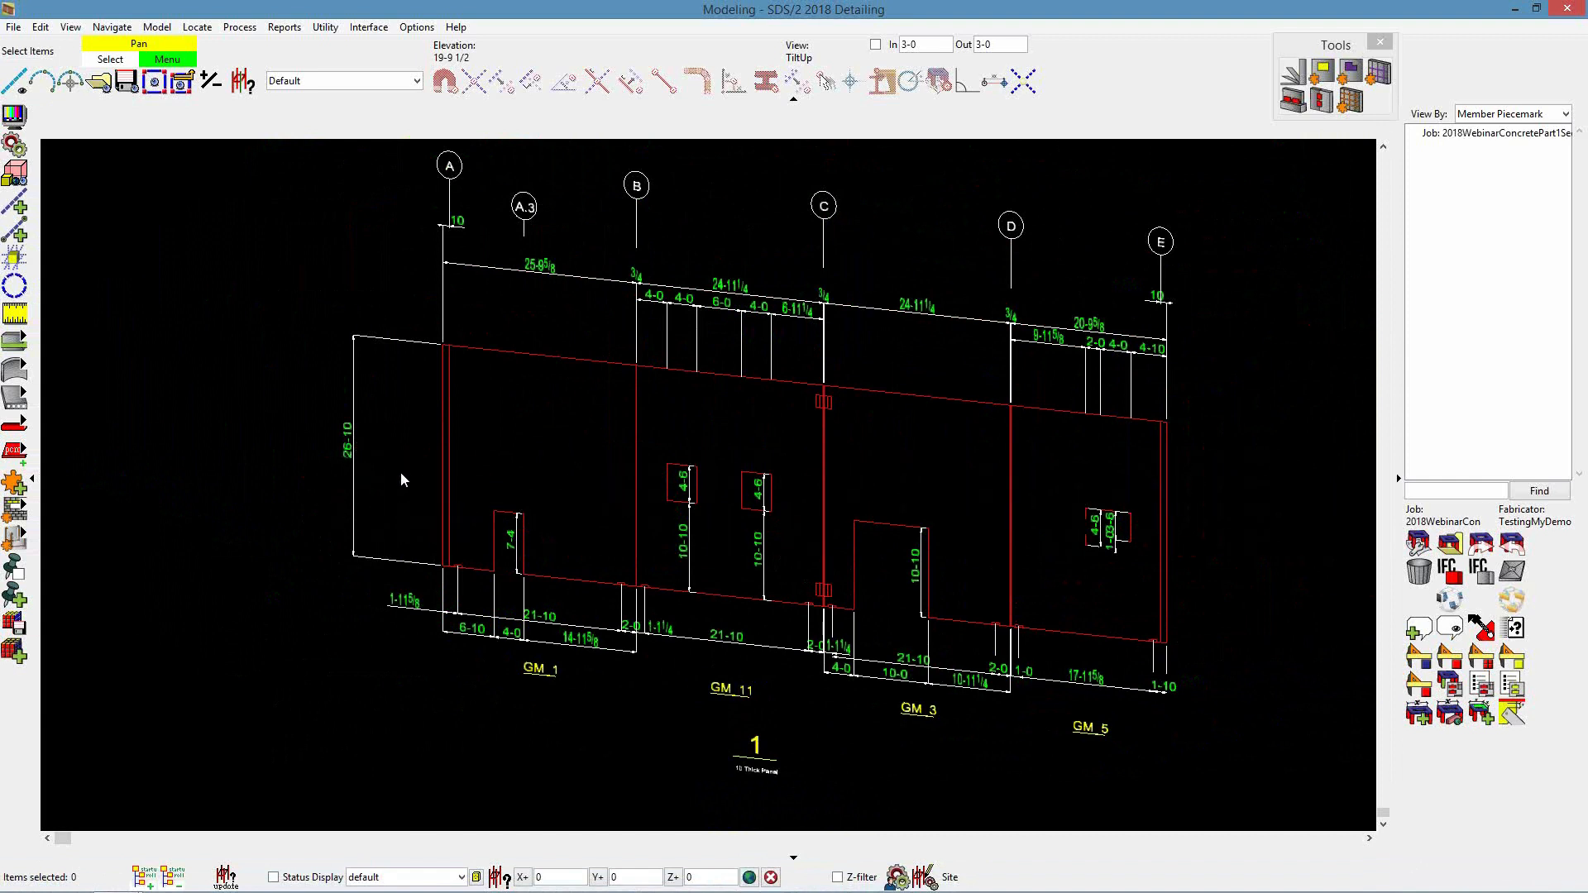
pyautogui.scroll(-1, 434, 486)
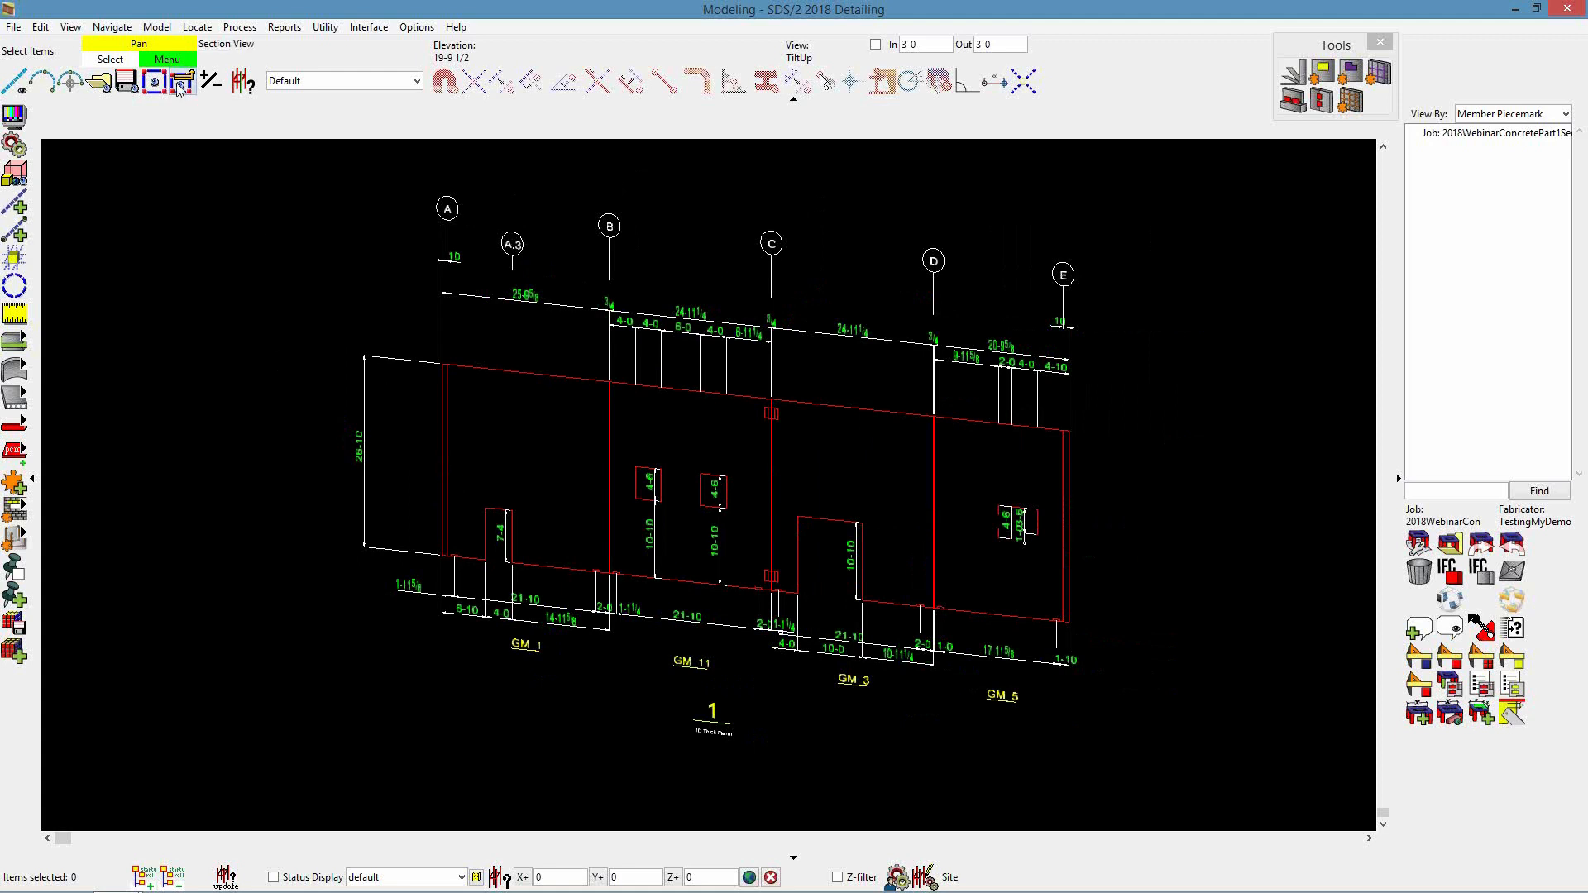
pyautogui.click(157, 27)
pyautogui.moveTo(240, 132)
pyautogui.moveTo(475, 171)
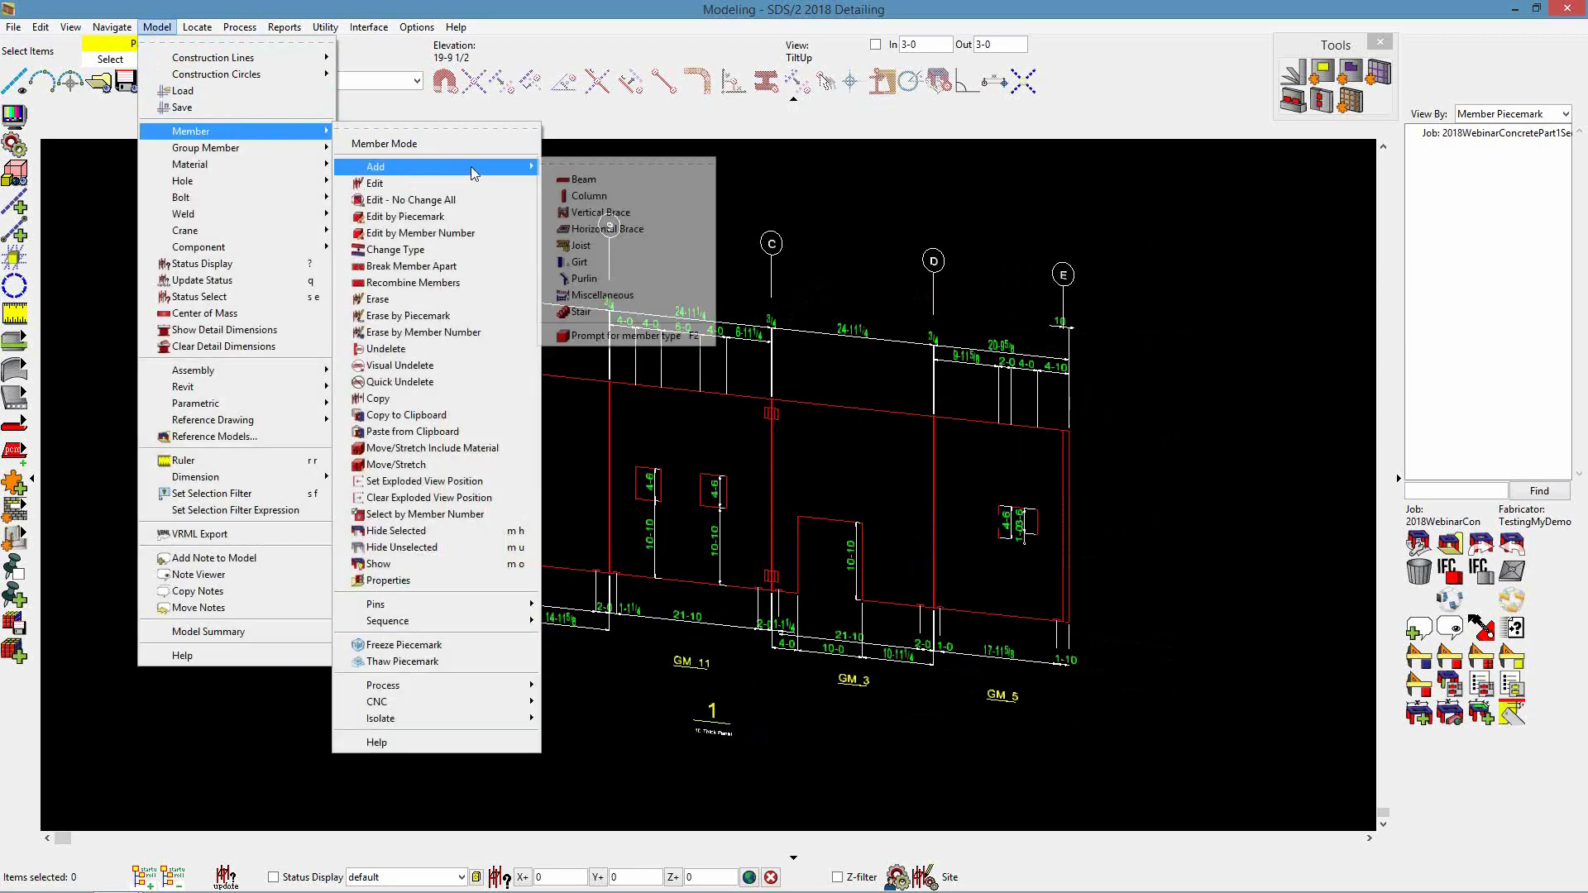
pyautogui.click(642, 335)
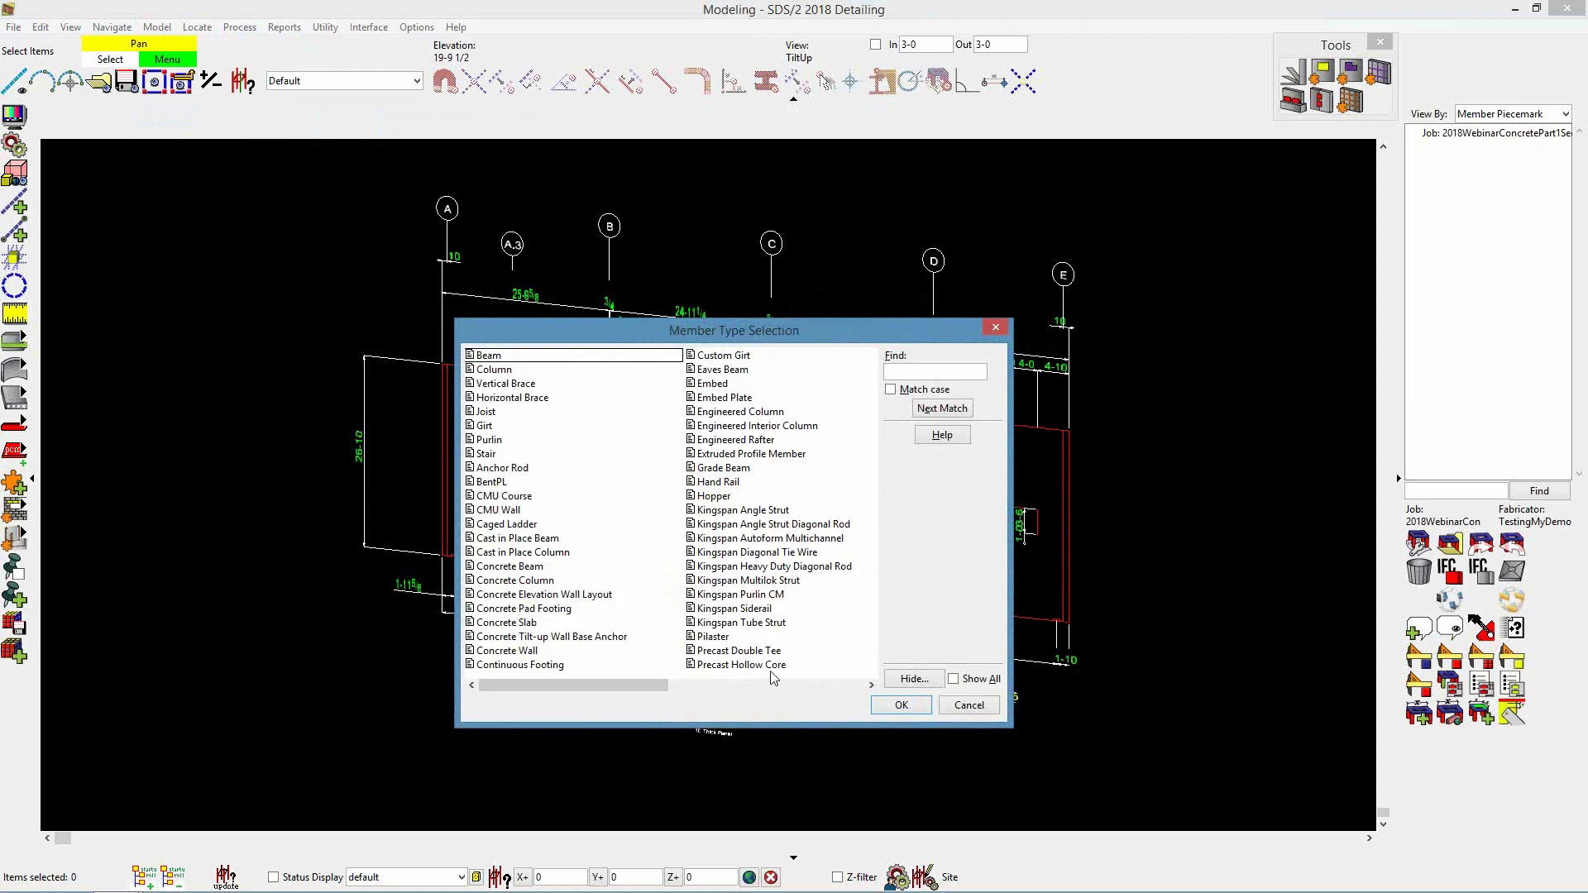
pyautogui.hscroll(2, 769, 635)
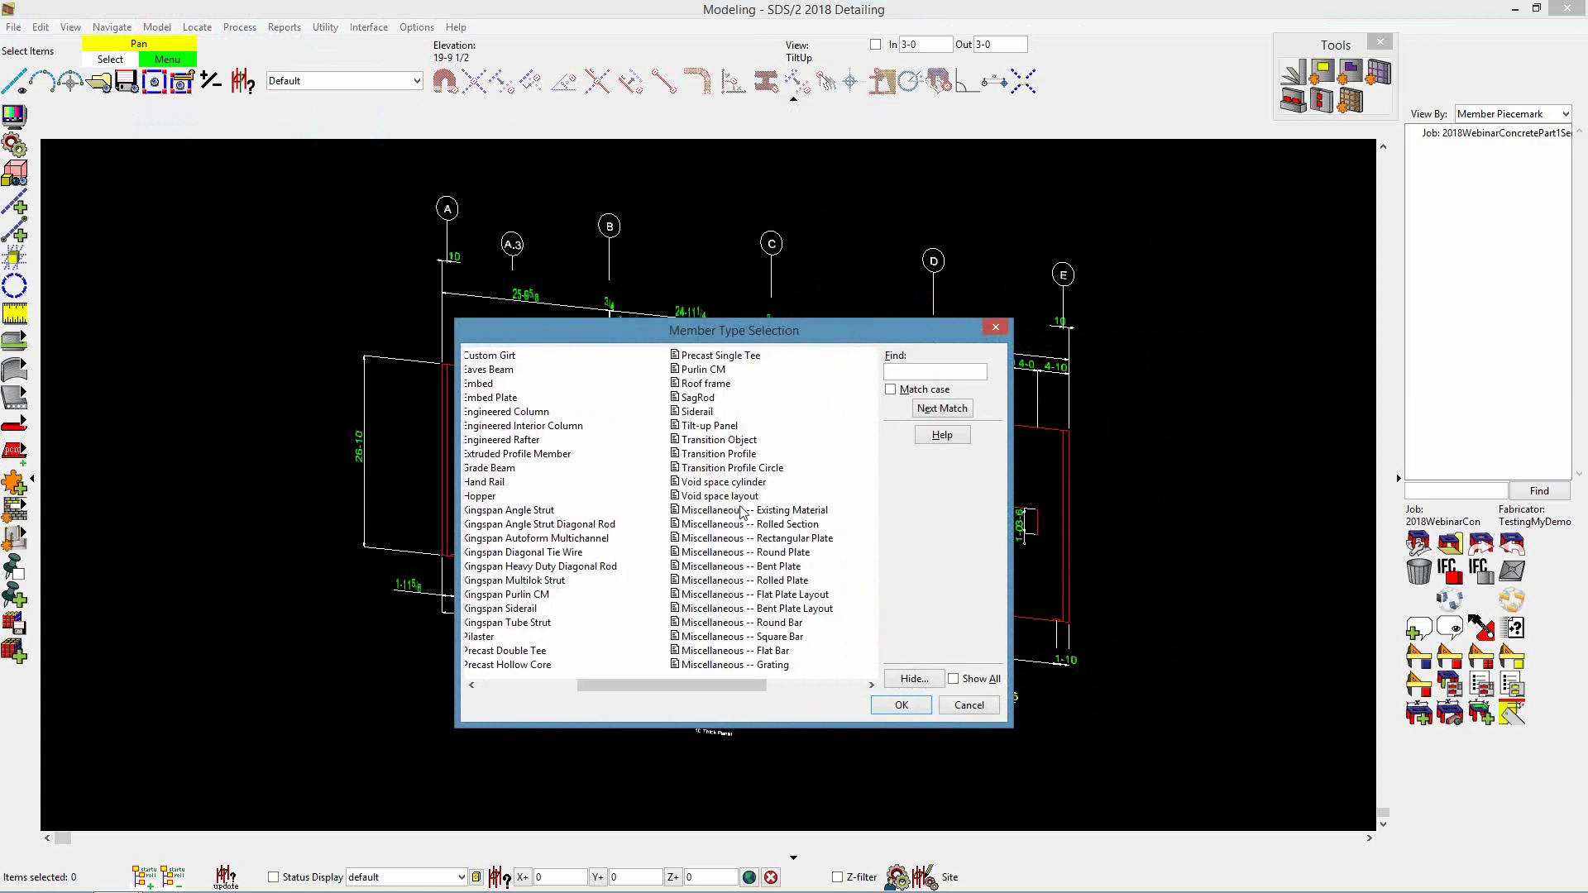
pyautogui.click(724, 426)
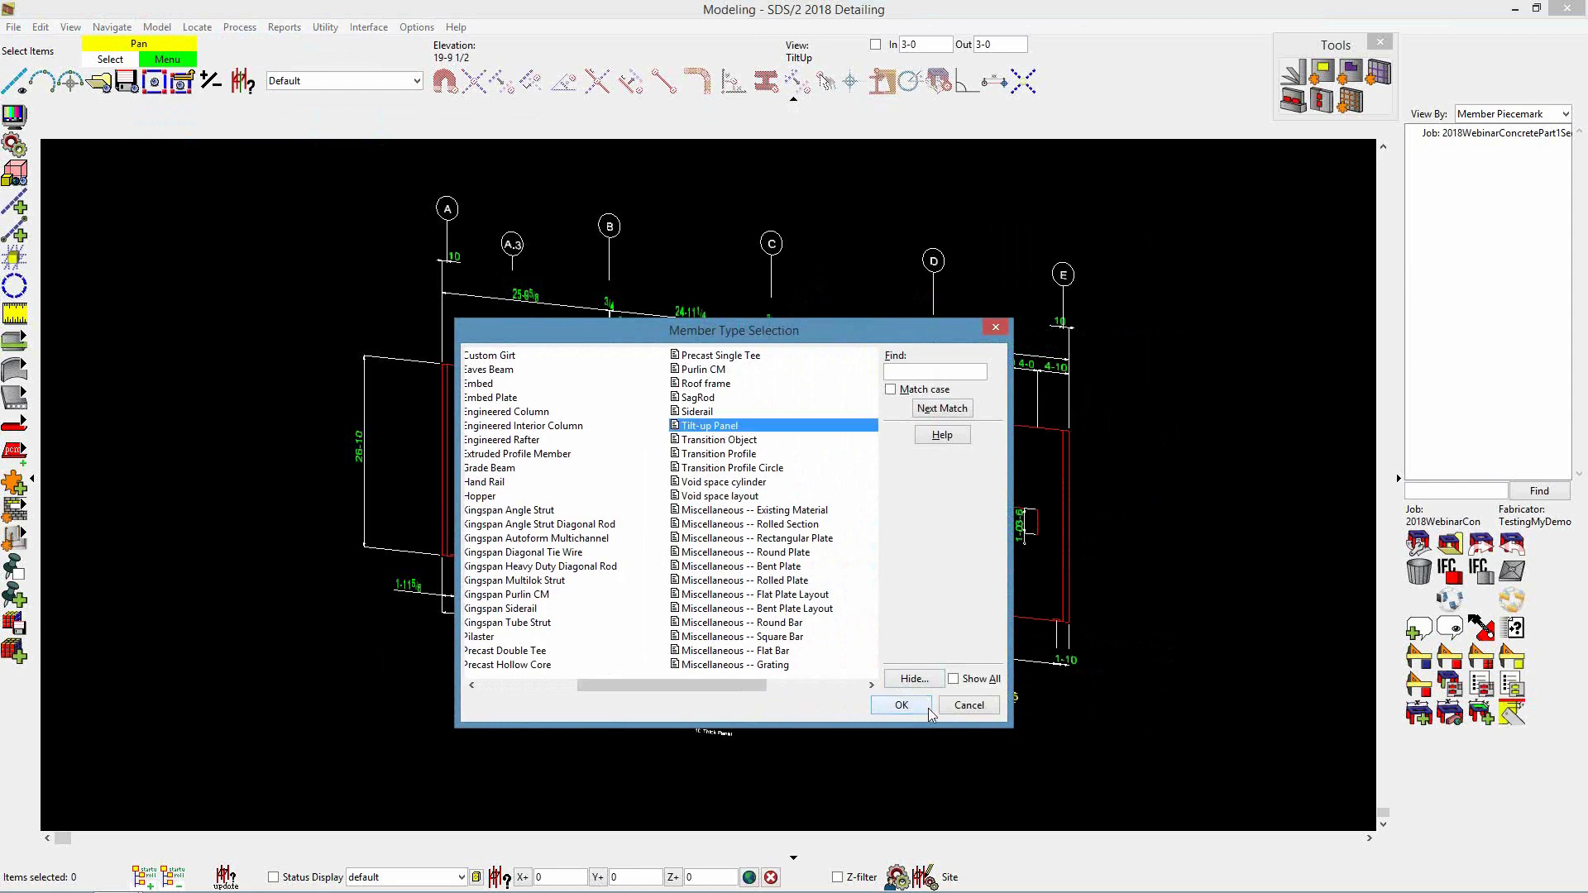
pyautogui.click(963, 706)
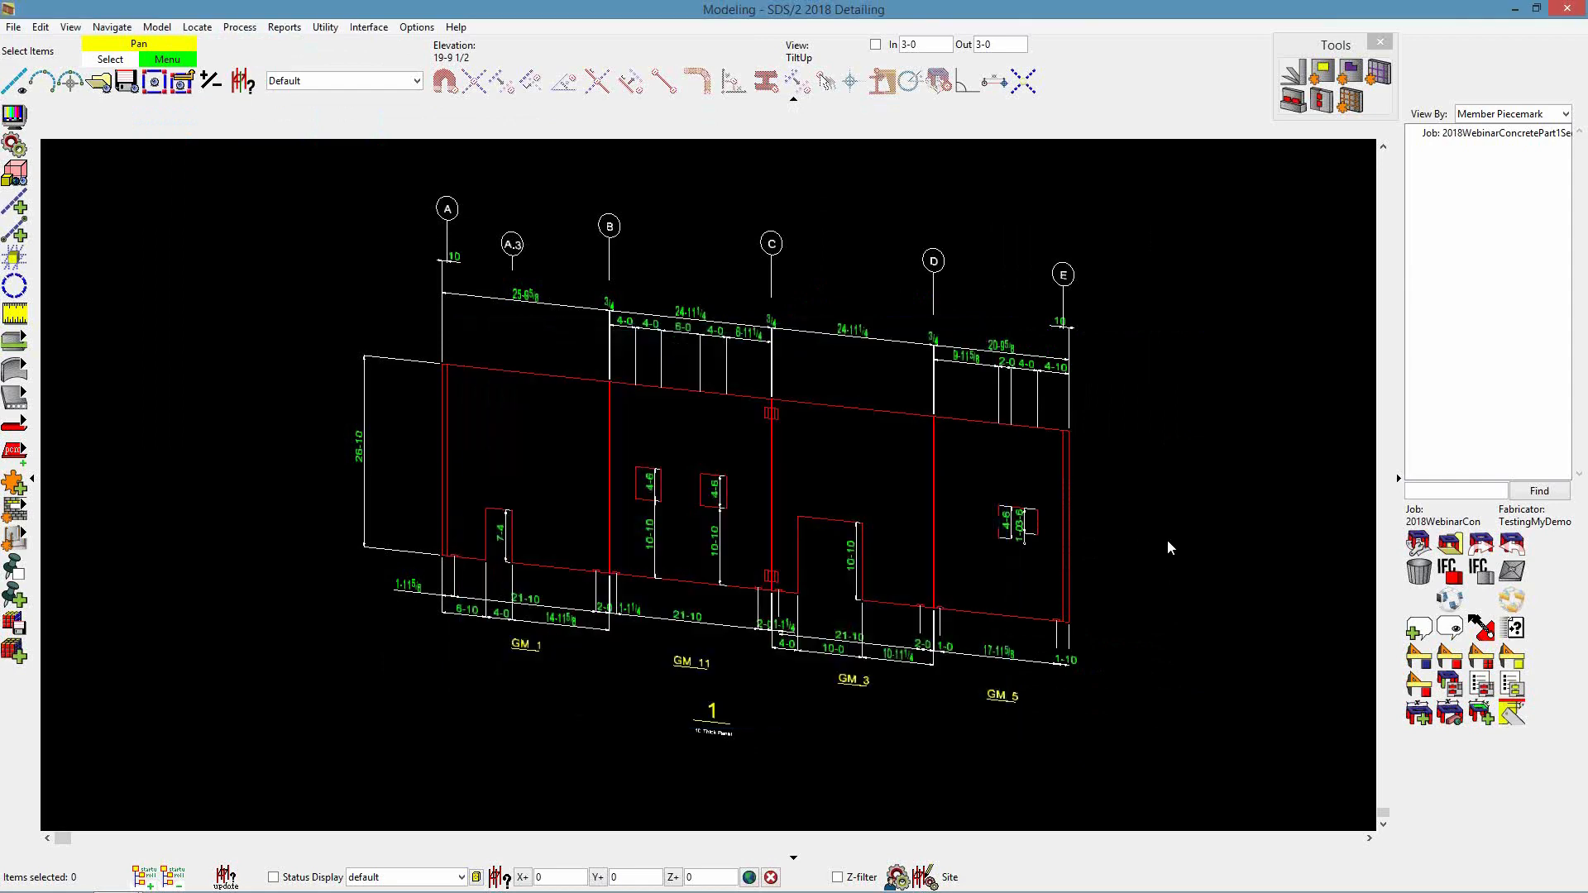
# Look up the Tilt-up Panel command in the Model -- Member command group of the toolbar configuration
pyautogui.moveTo(1313, 46); pyautogui.dragTo(1268, 58)
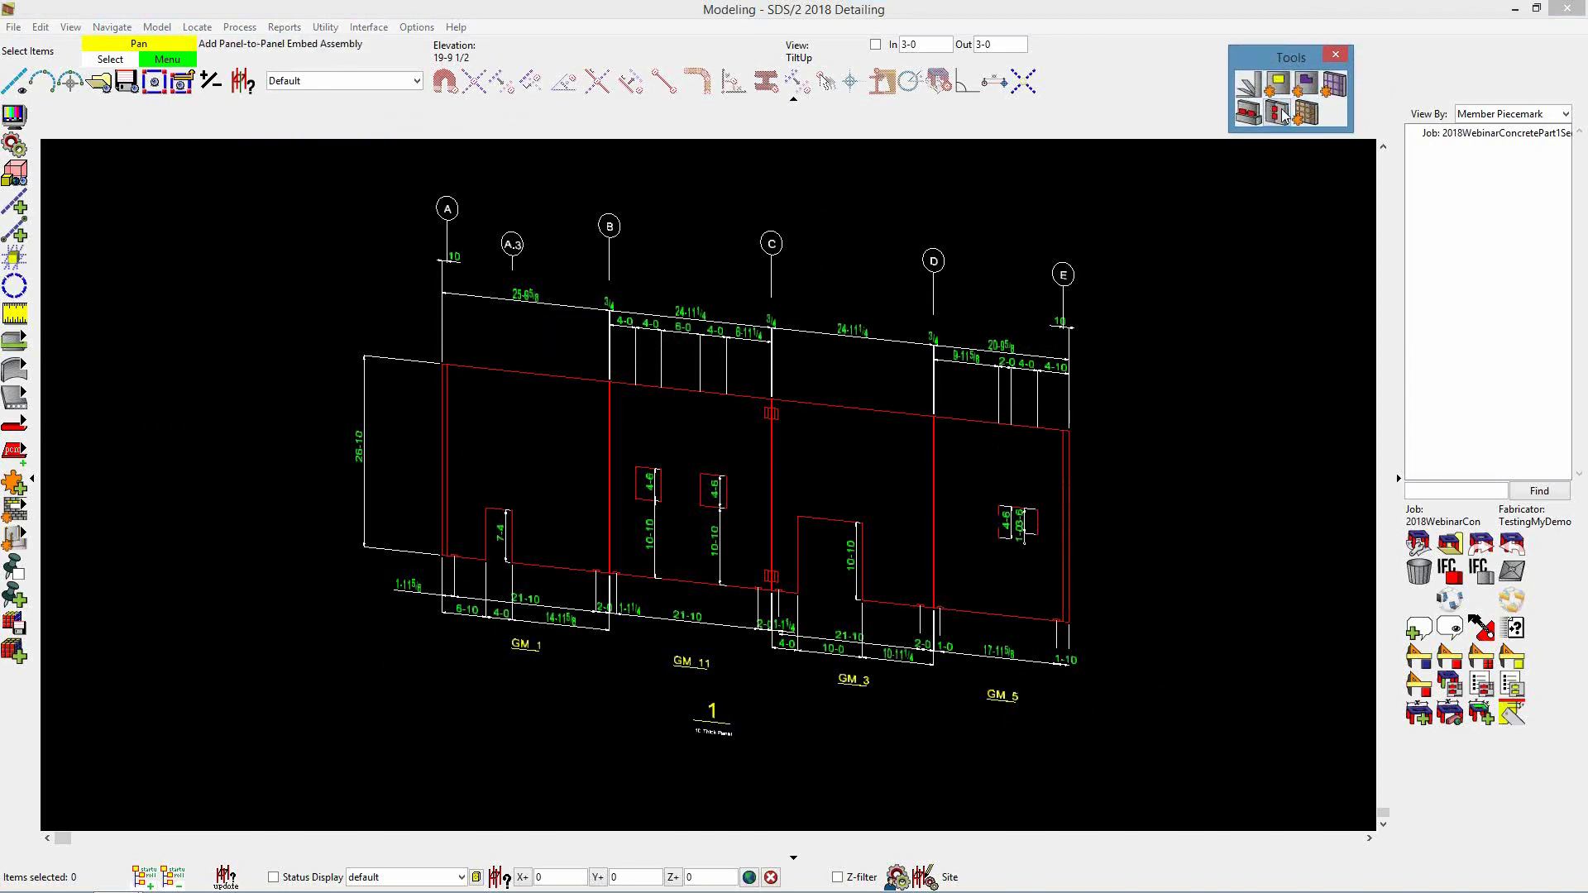
pyautogui.click(418, 29)
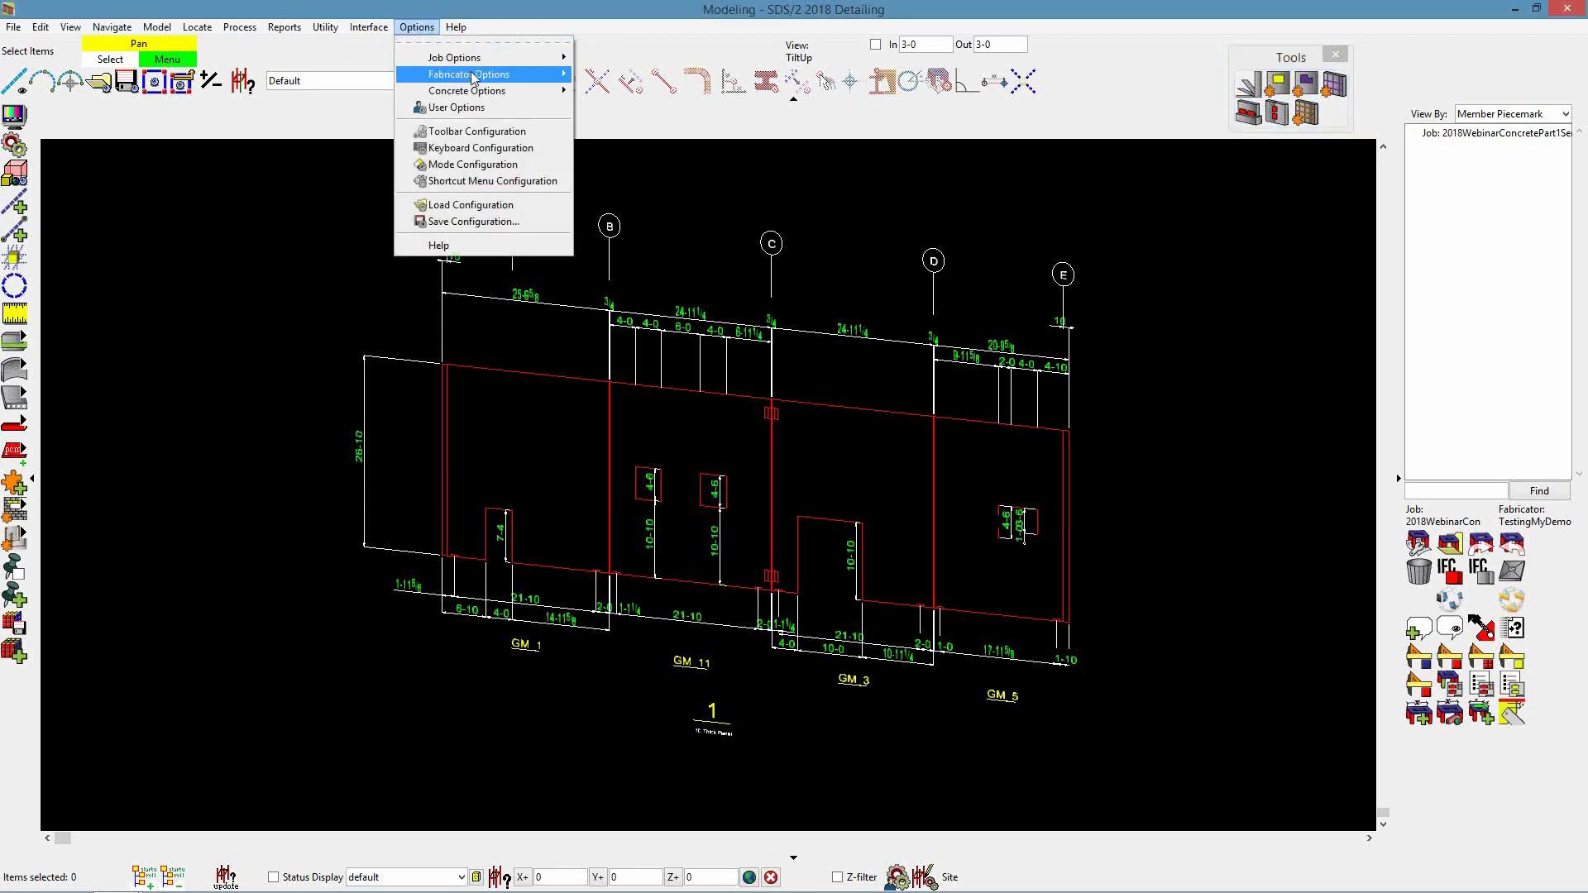
pyautogui.click(484, 131)
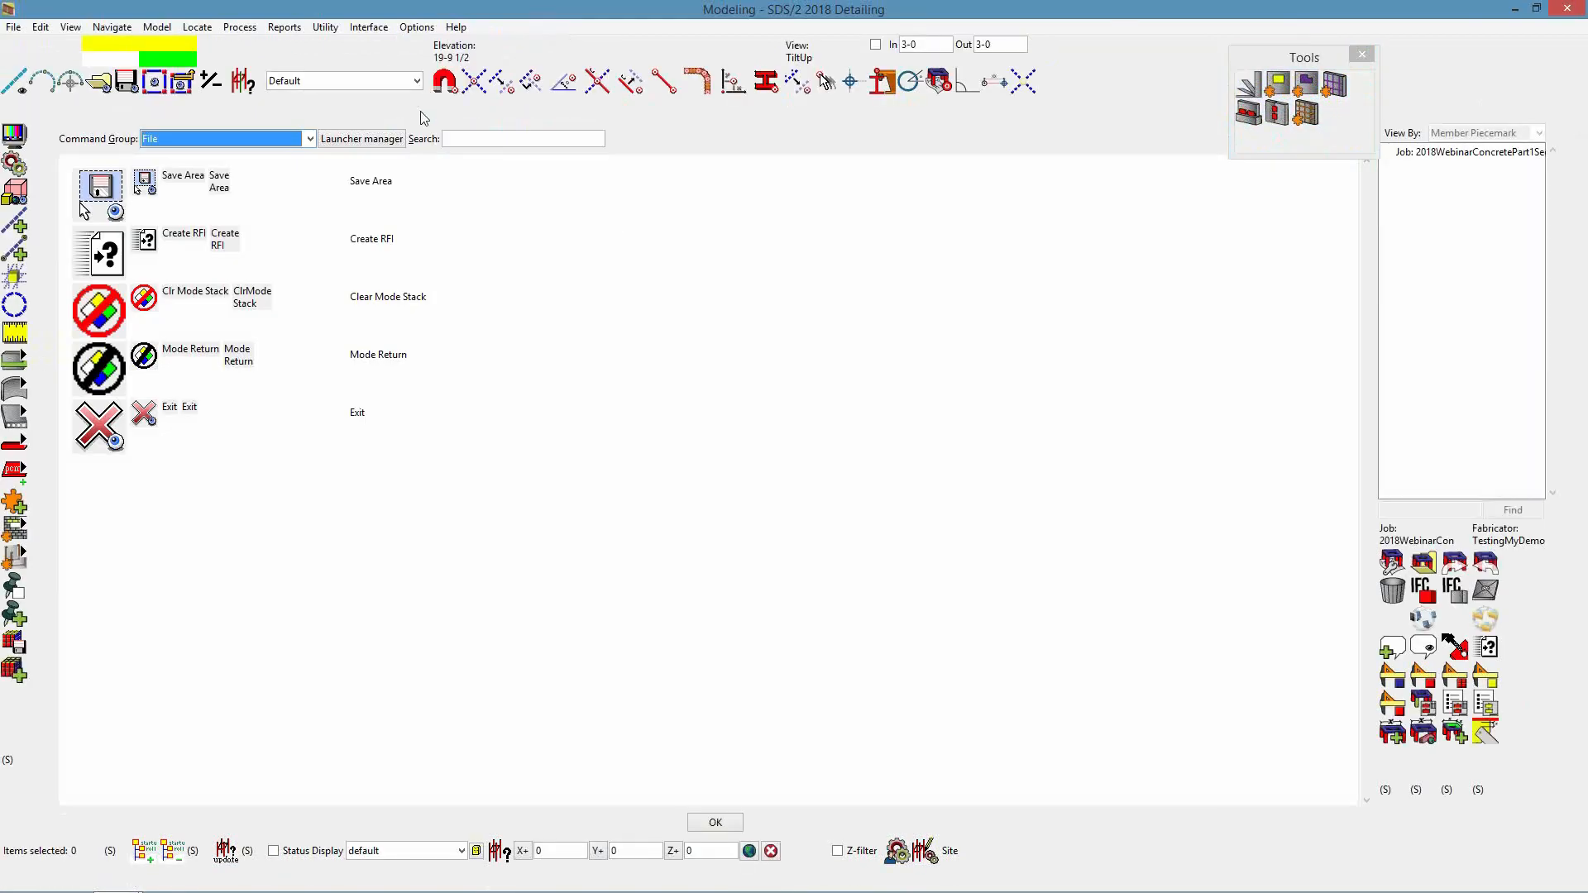
pyautogui.click(291, 140)
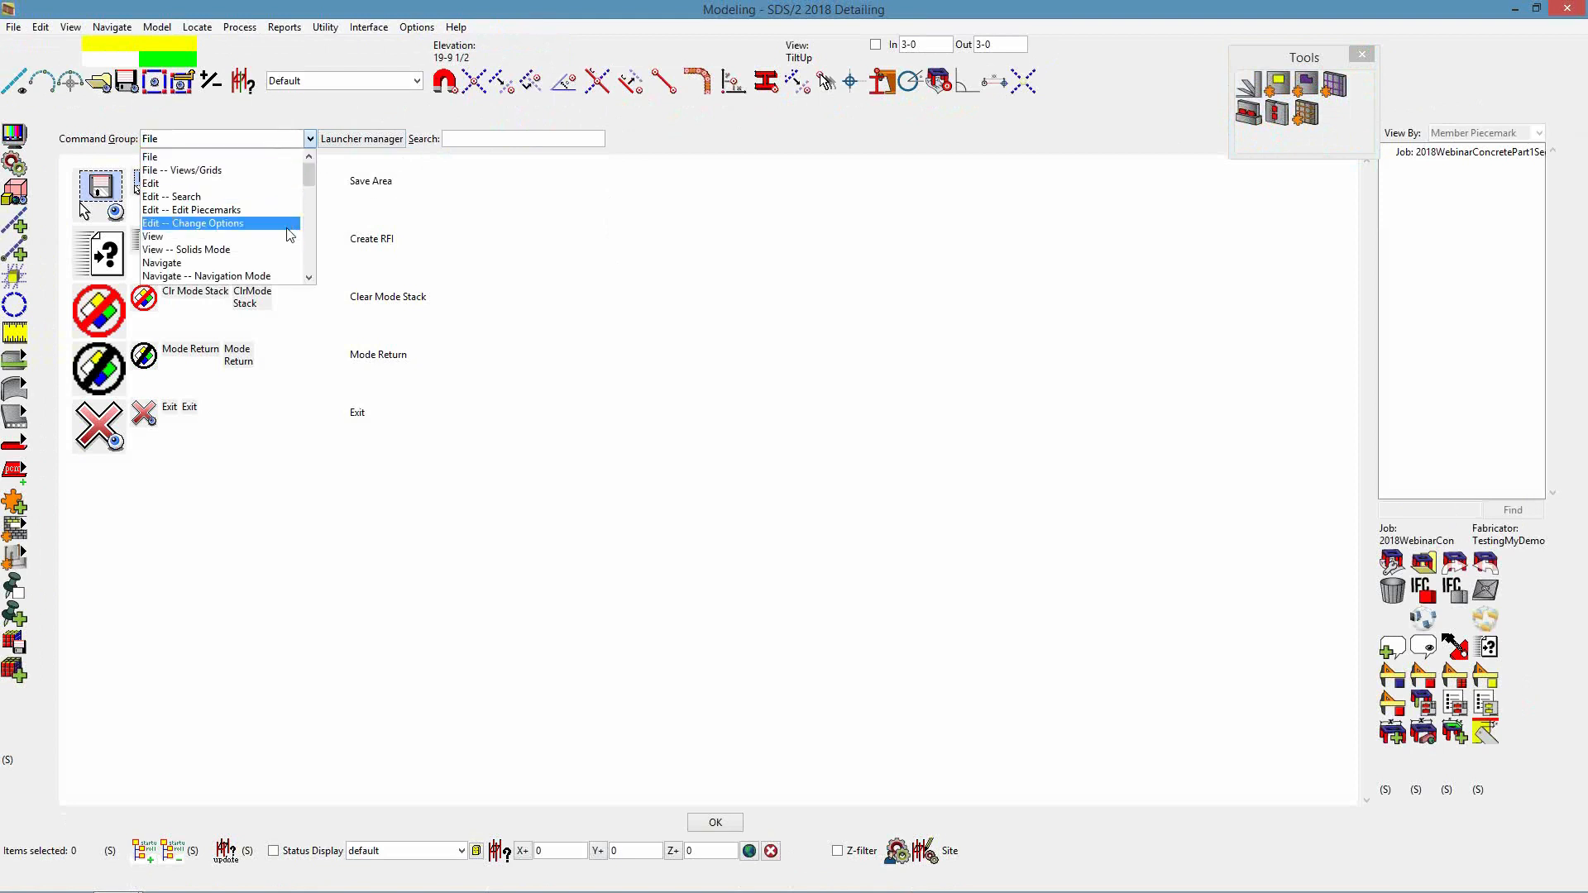
pyautogui.scroll(-3, 290, 230)
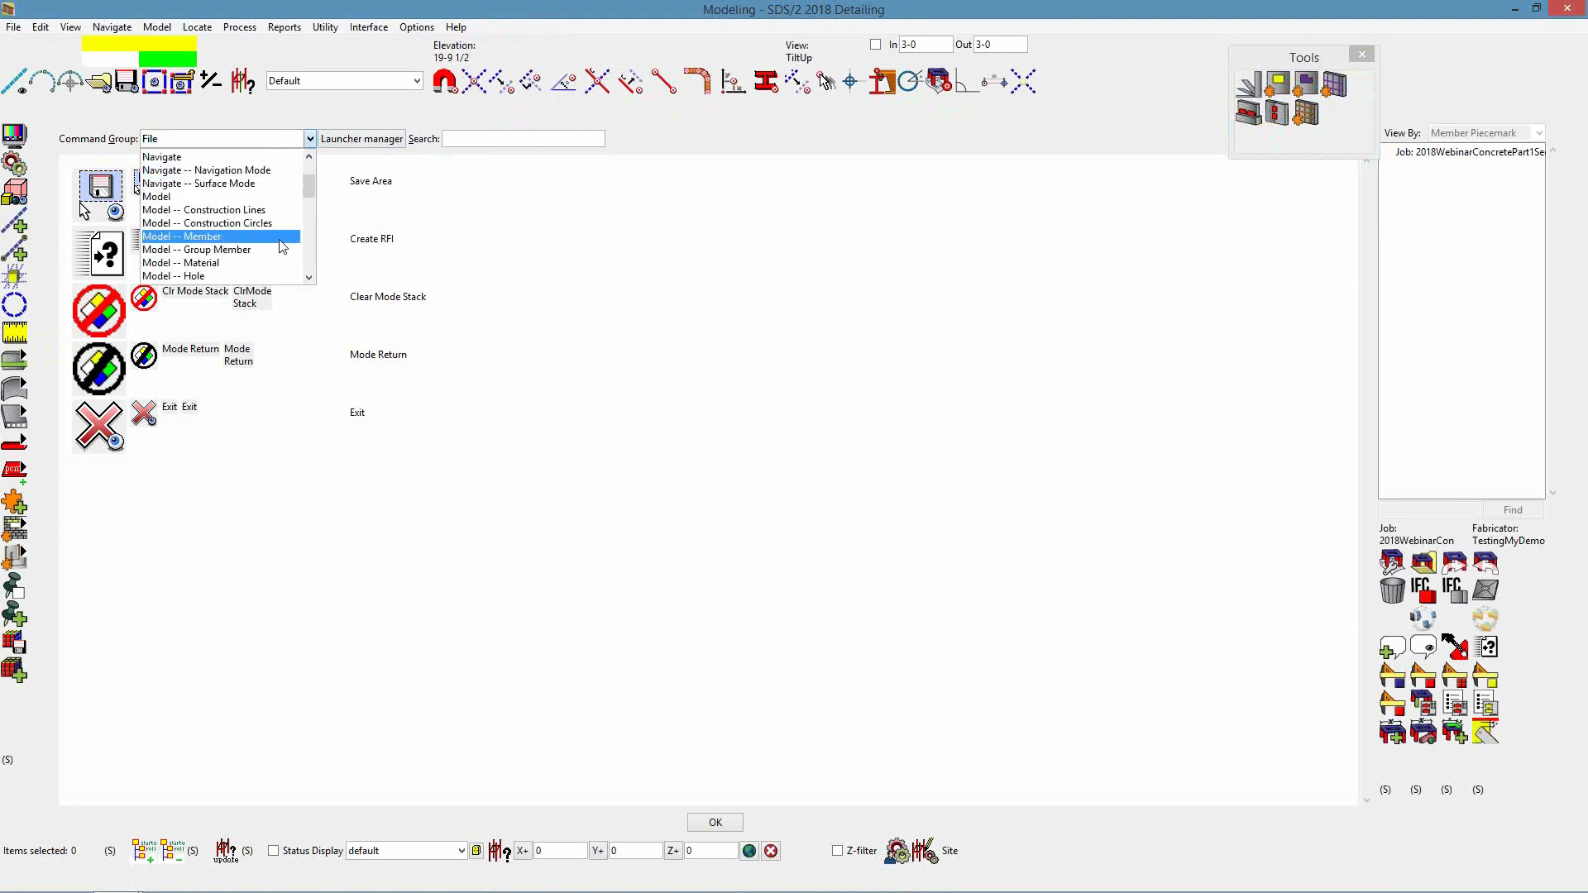
pyautogui.click(285, 237)
pyautogui.moveTo(1368, 217); pyautogui.dragTo(1320, 608)
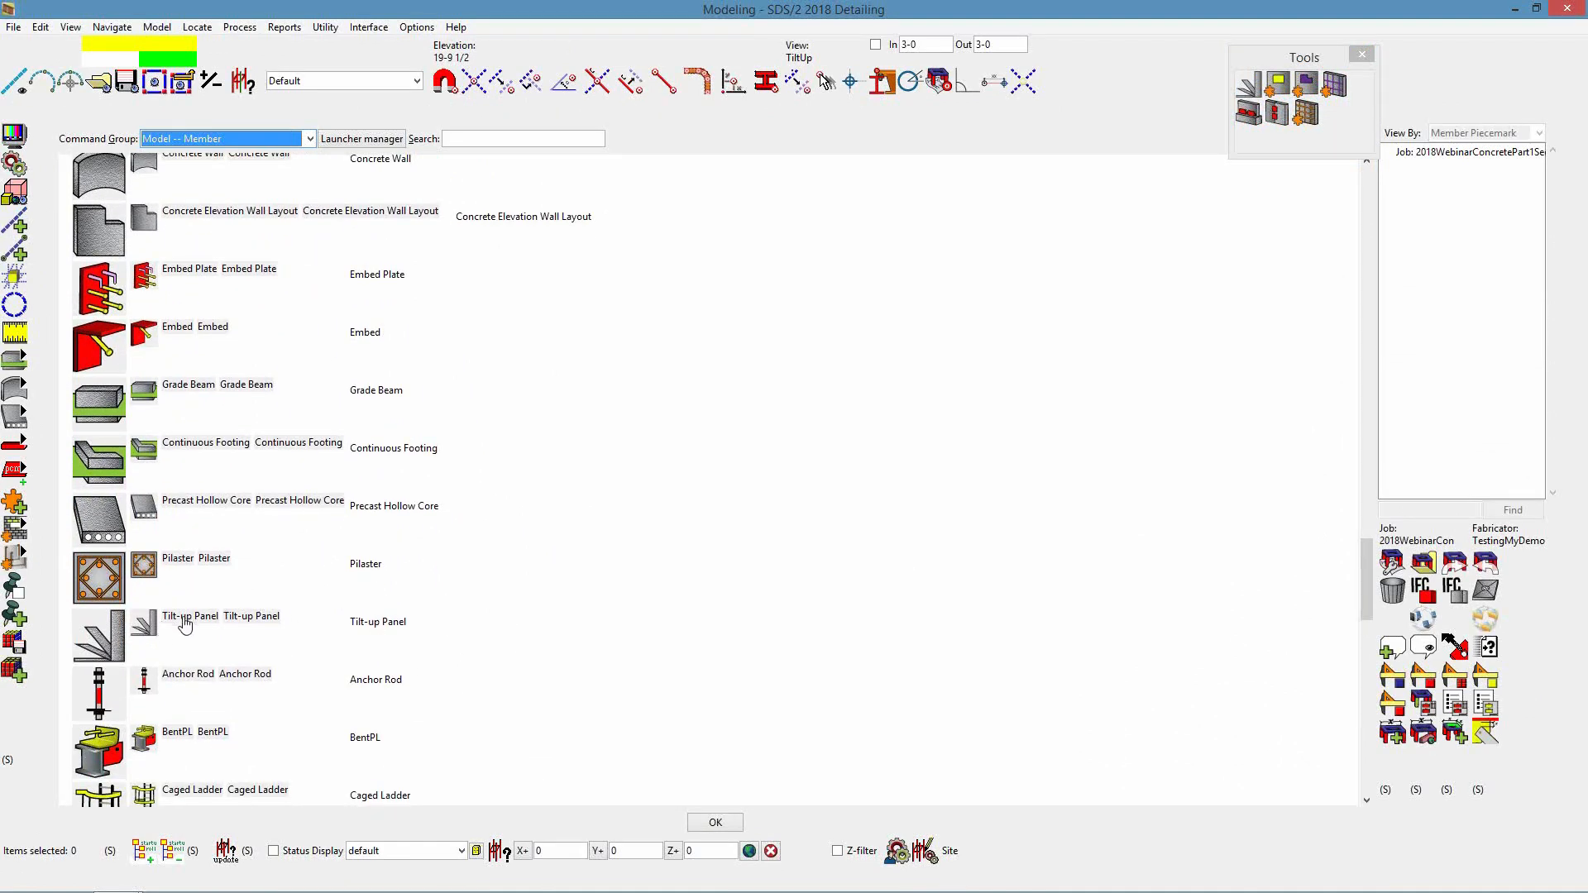
pyautogui.click(715, 824)
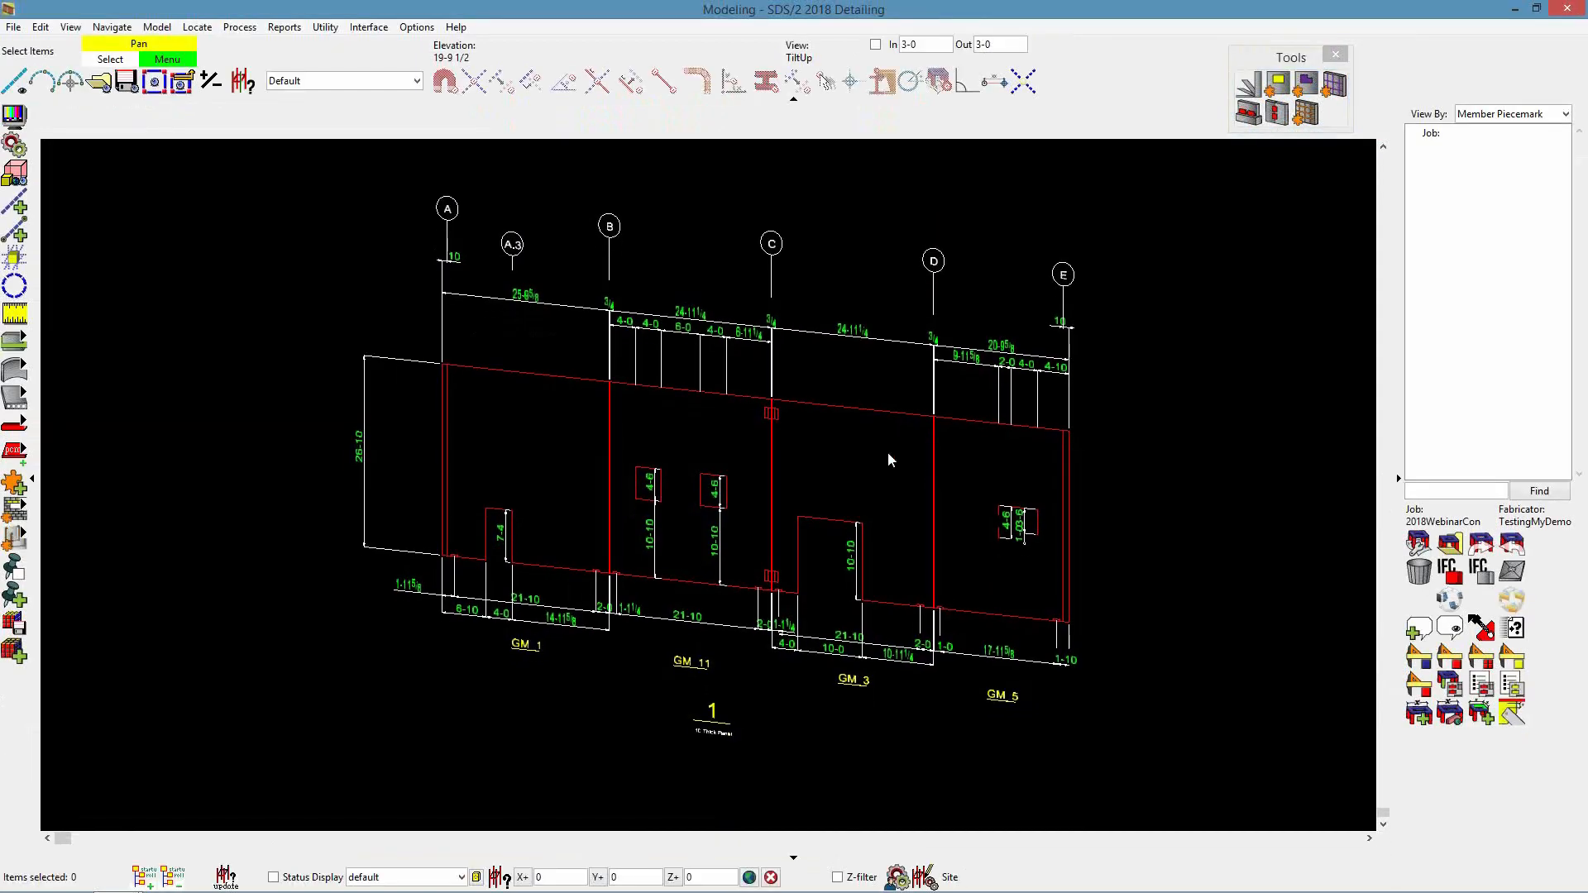
pyautogui.moveTo(1231, 101); pyautogui.dragTo(1225, 223)
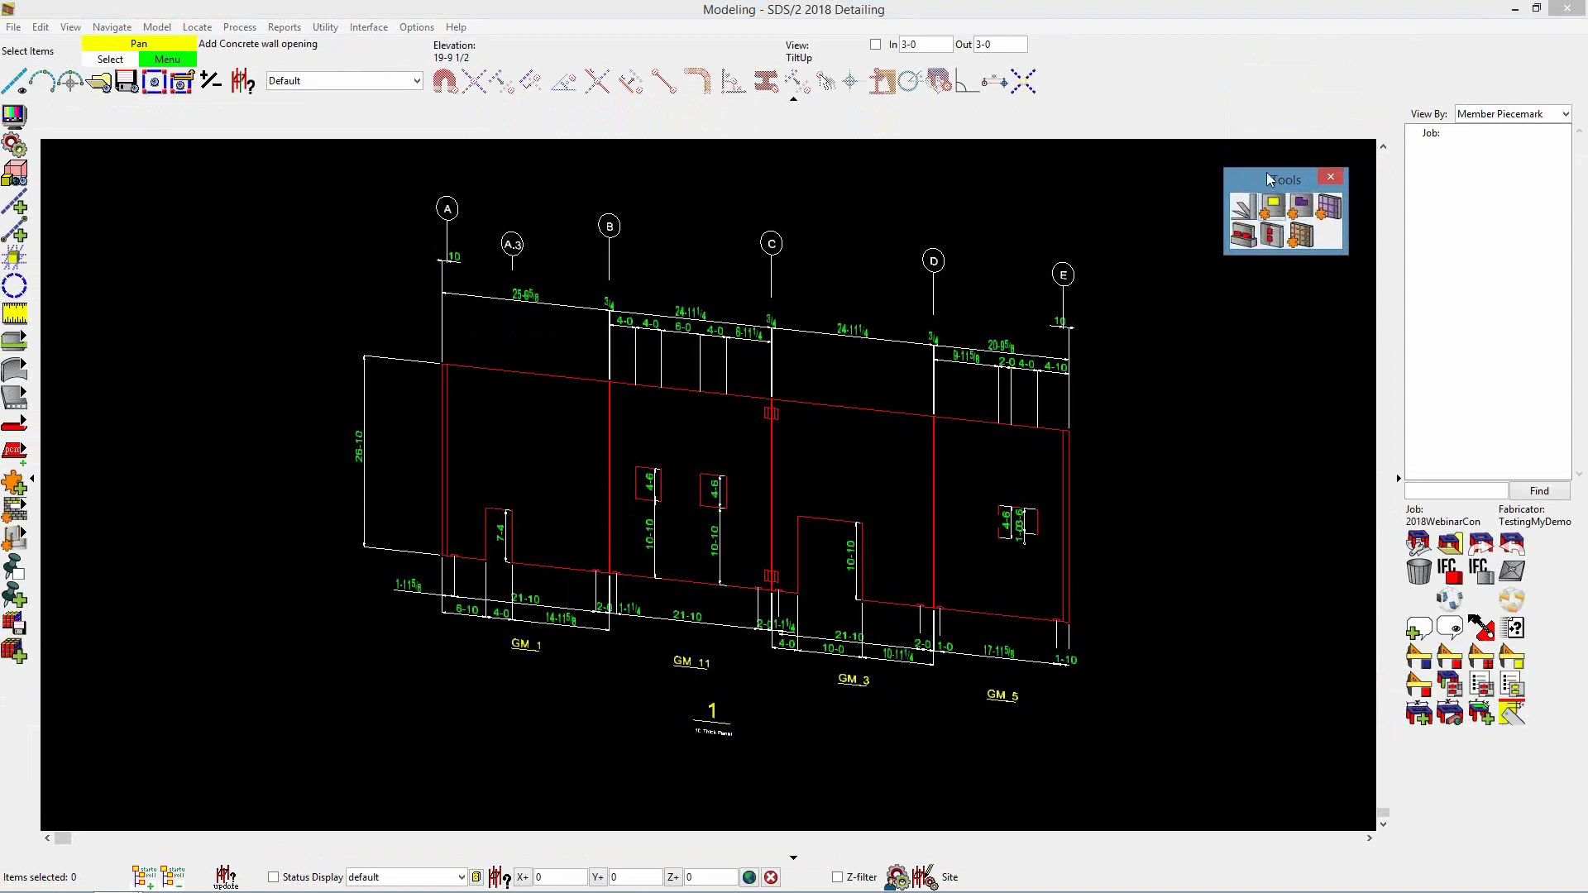
pyautogui.moveTo(1265, 185); pyautogui.dragTo(1267, 63)
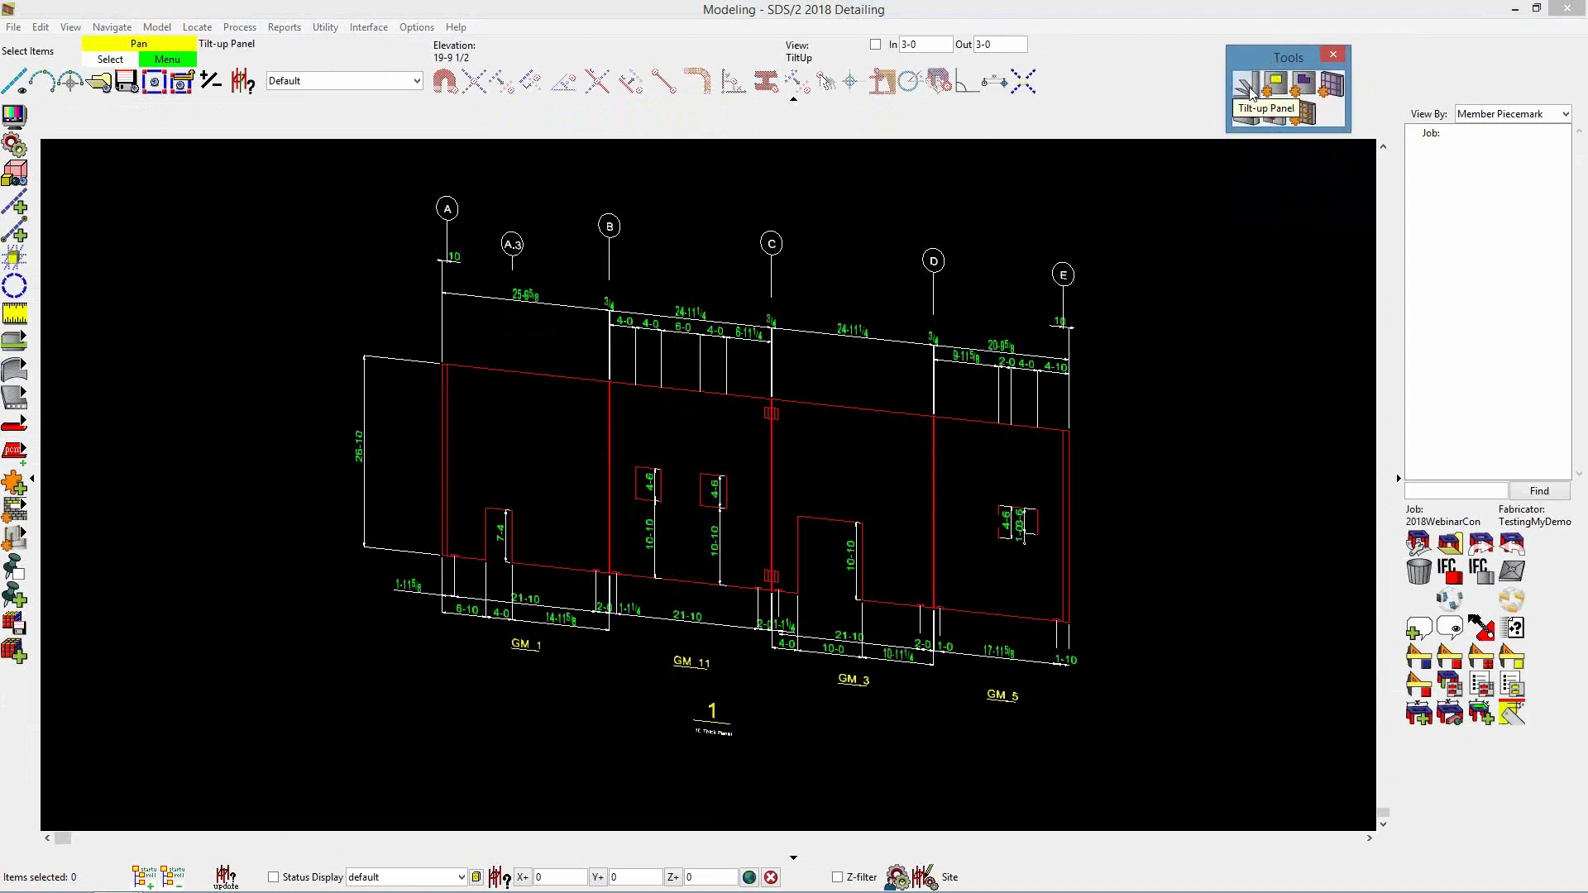
pyautogui.click(1249, 86)
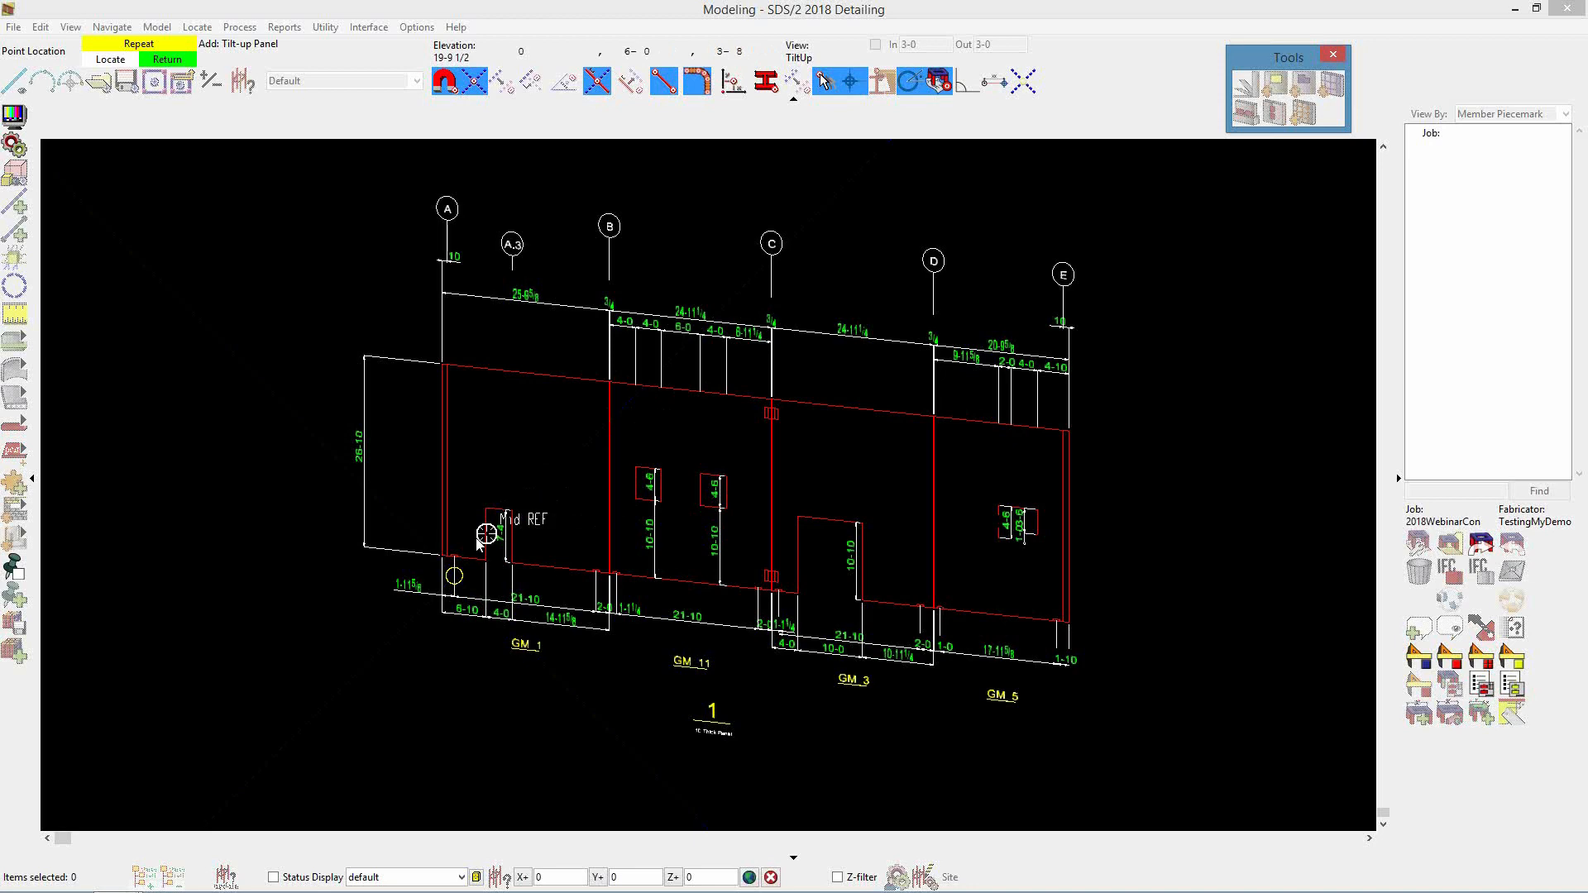
pyautogui.scroll(4, 492, 539)
pyautogui.scroll(3, 499, 542)
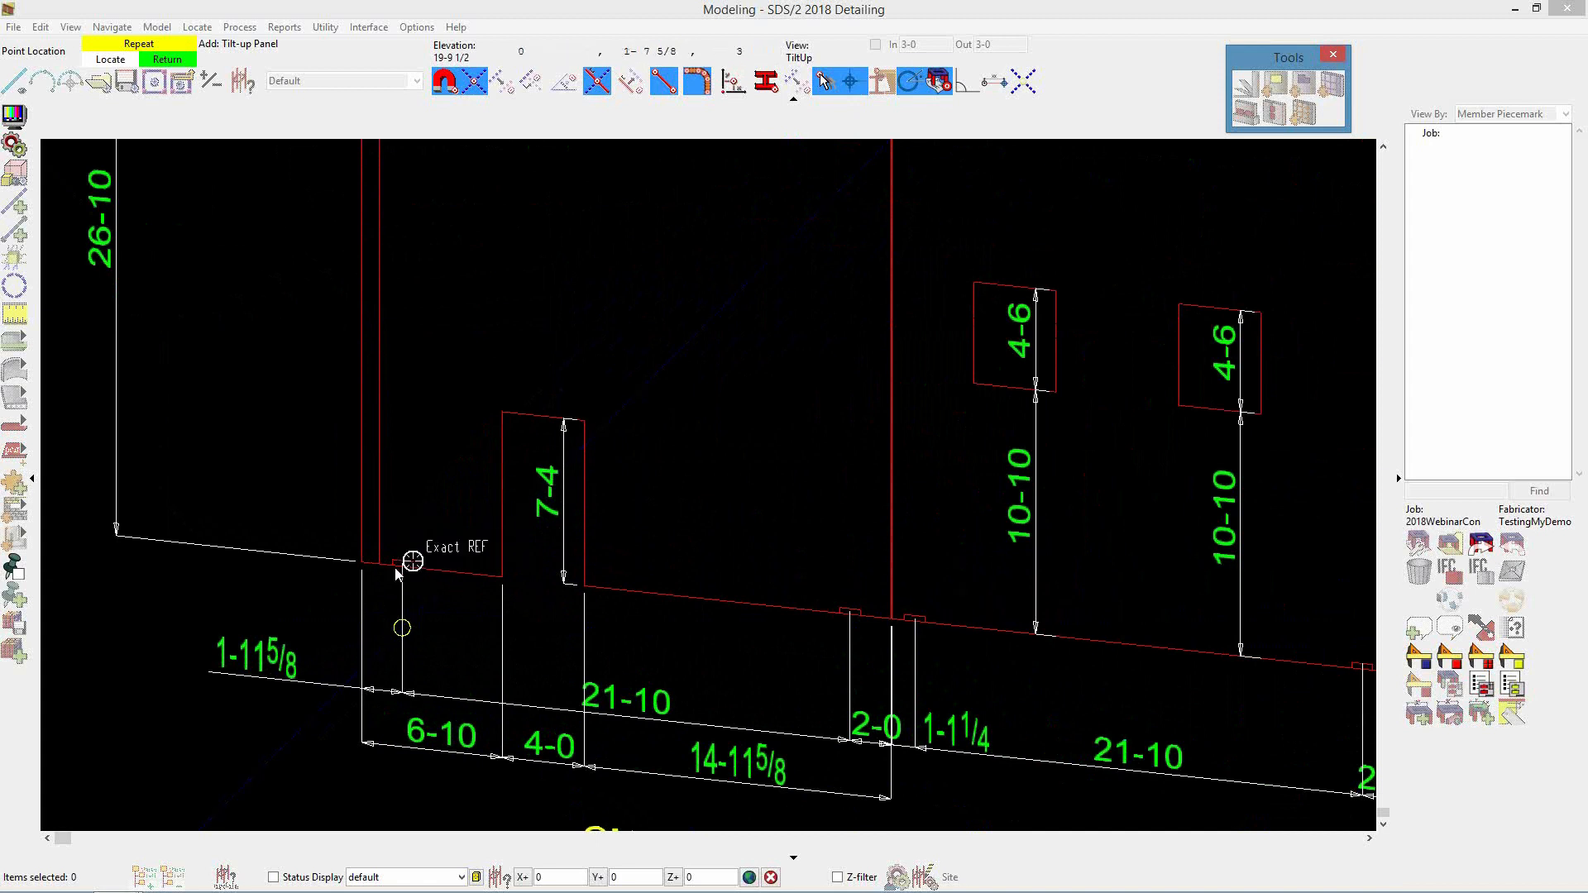
pyautogui.scroll(1, 382, 562)
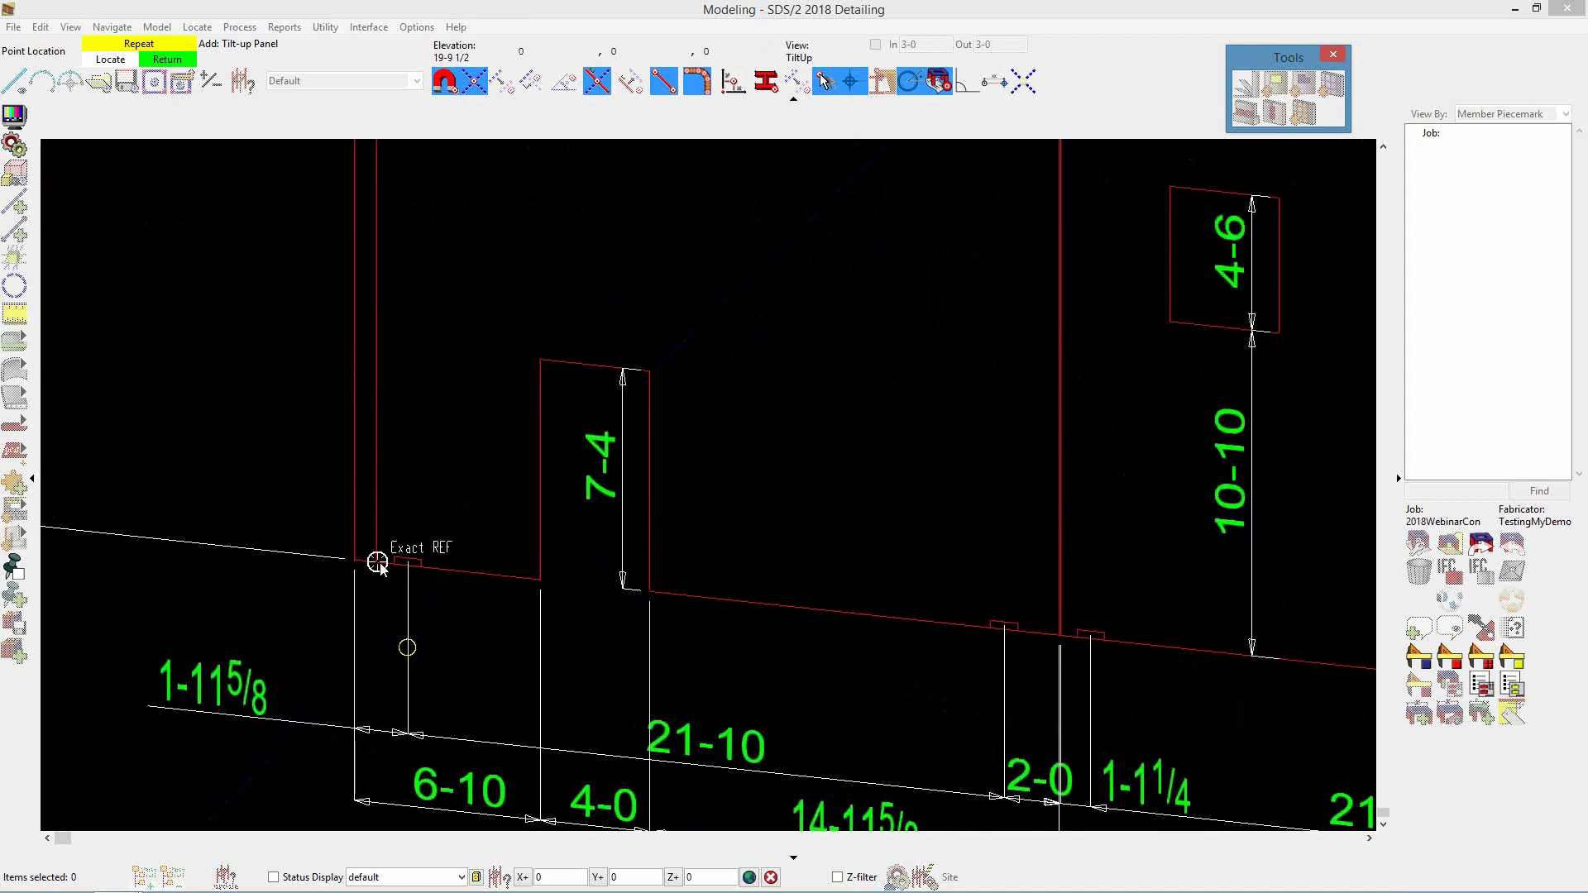
pyautogui.click(379, 563)
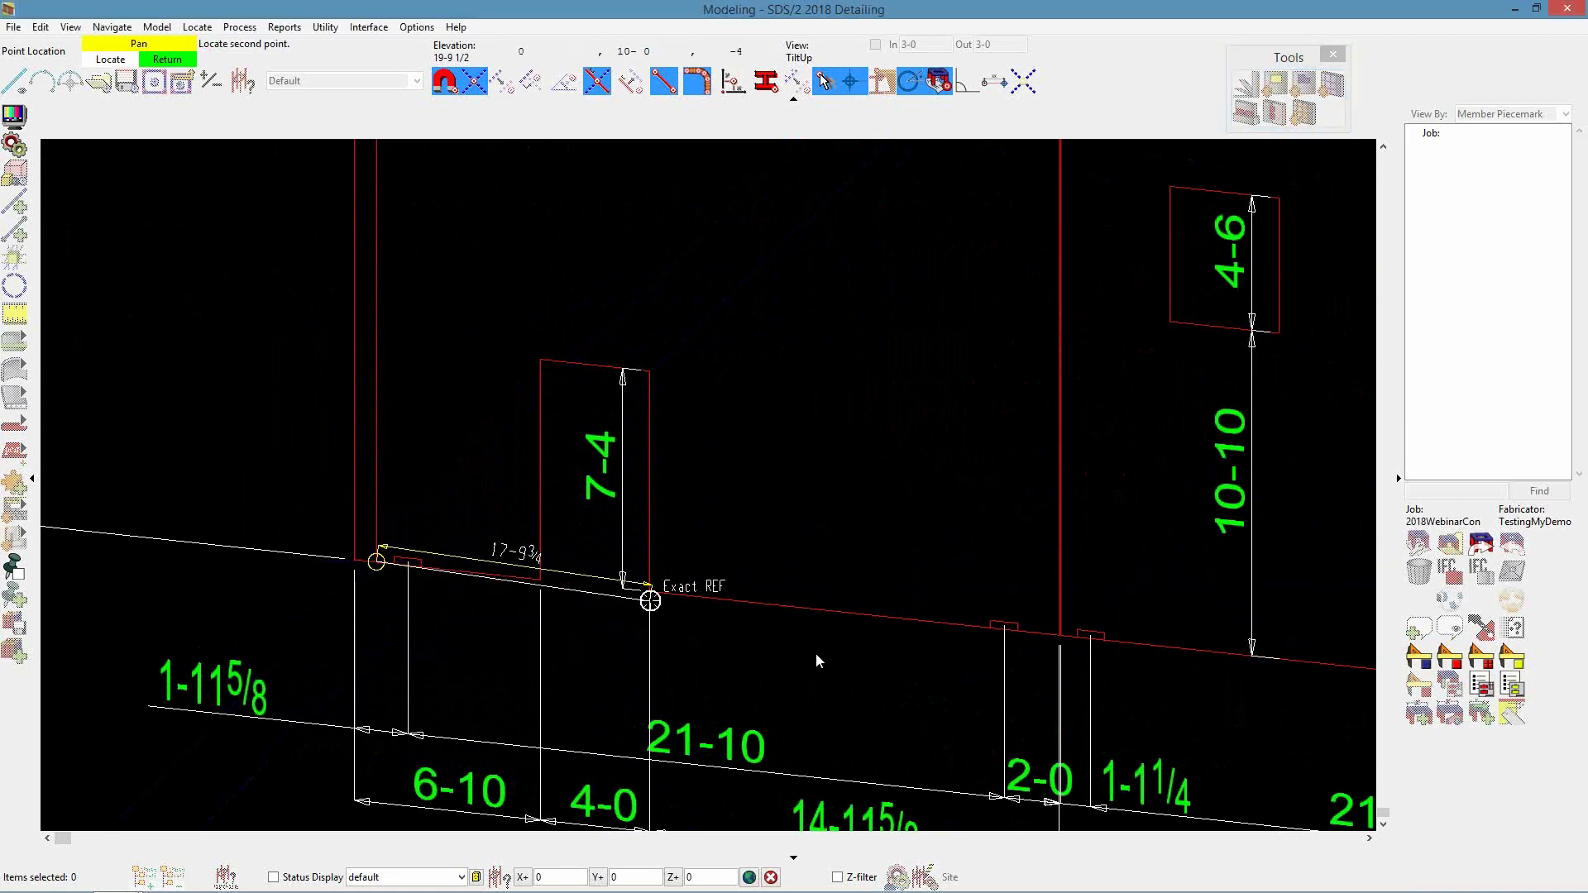
pyautogui.scroll(1, 1068, 633)
pyautogui.scroll(-2, 1068, 634)
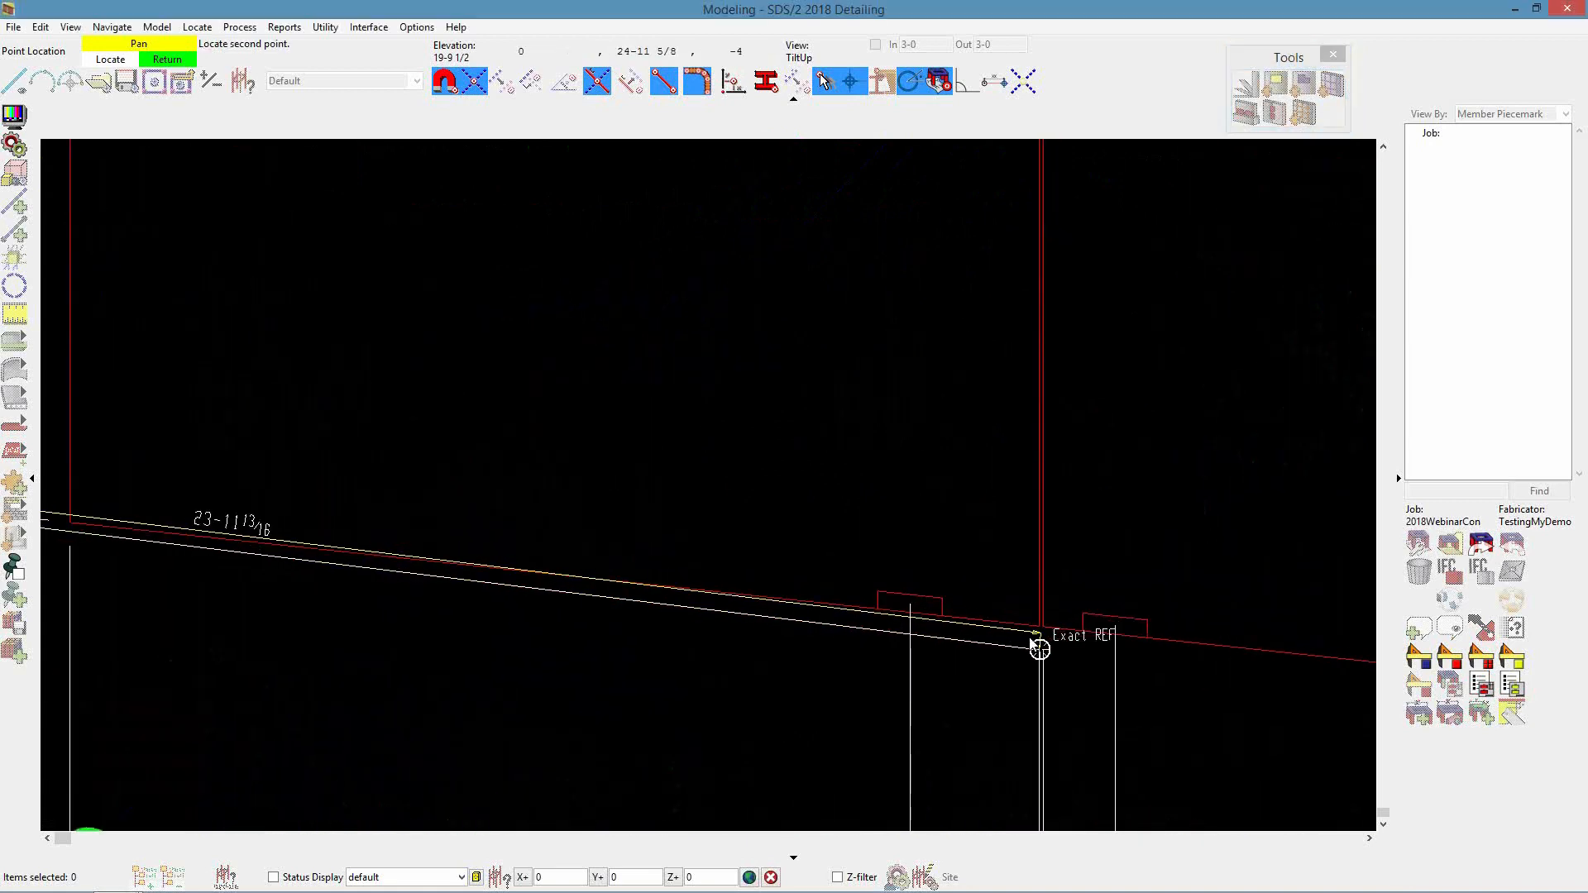
pyautogui.click(1028, 623)
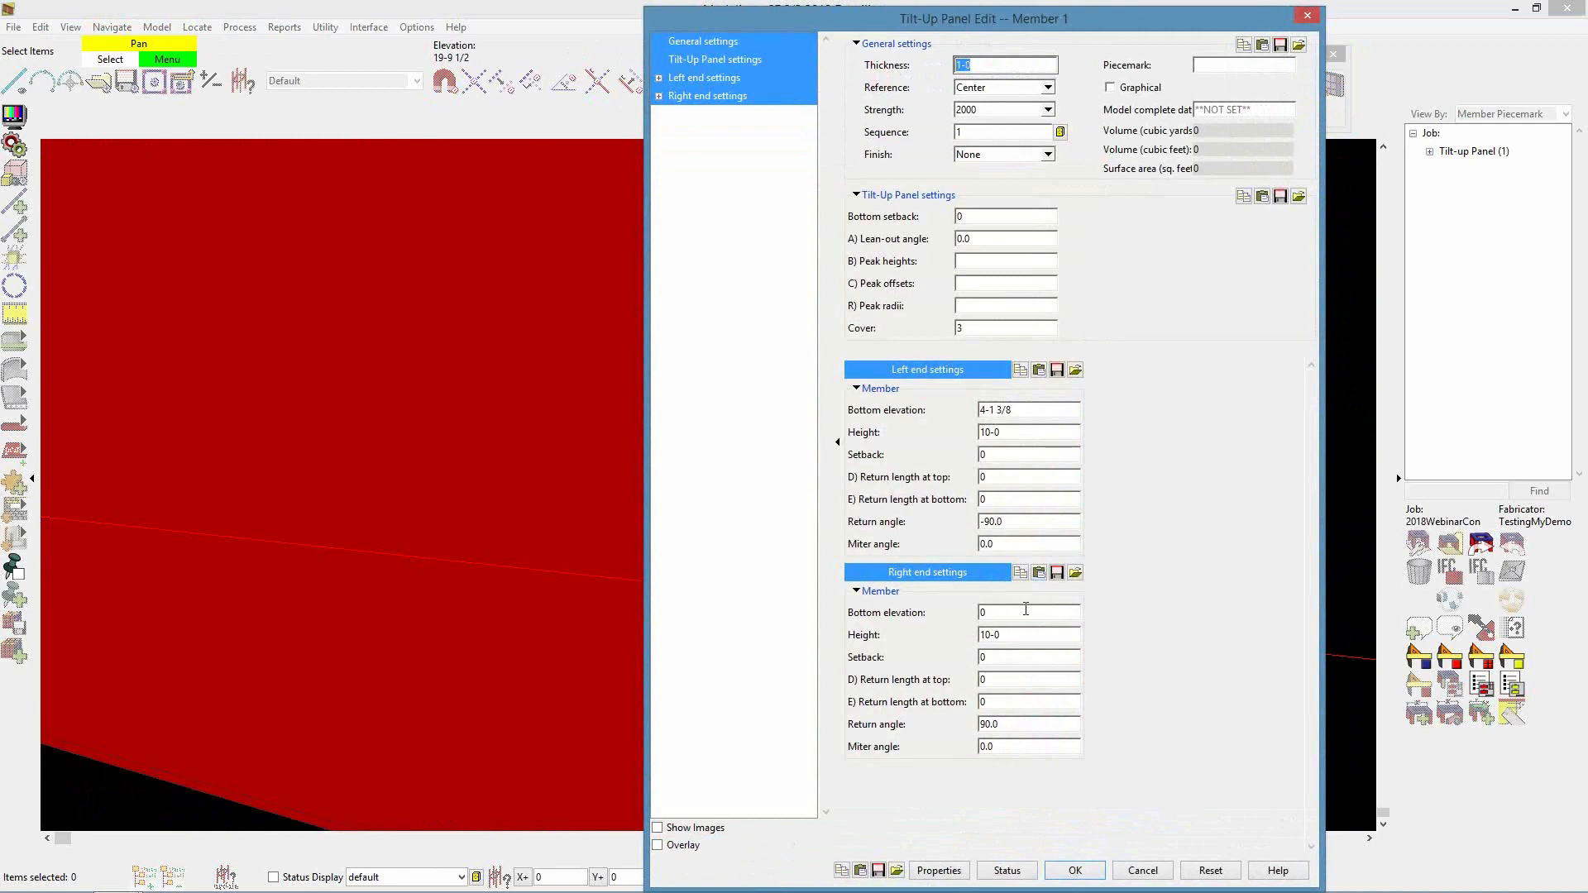
pyautogui.click(1153, 873)
# Place a tilt-up panel along the bottom of GM_1, from the inner vertical line near grid A to the panel joint at grid B
pyautogui.scroll(-3, 760, 654)
pyautogui.moveTo(603, 613); pyautogui.dragTo(675, 619, button='middle')
pyautogui.scroll(-1, 687, 616)
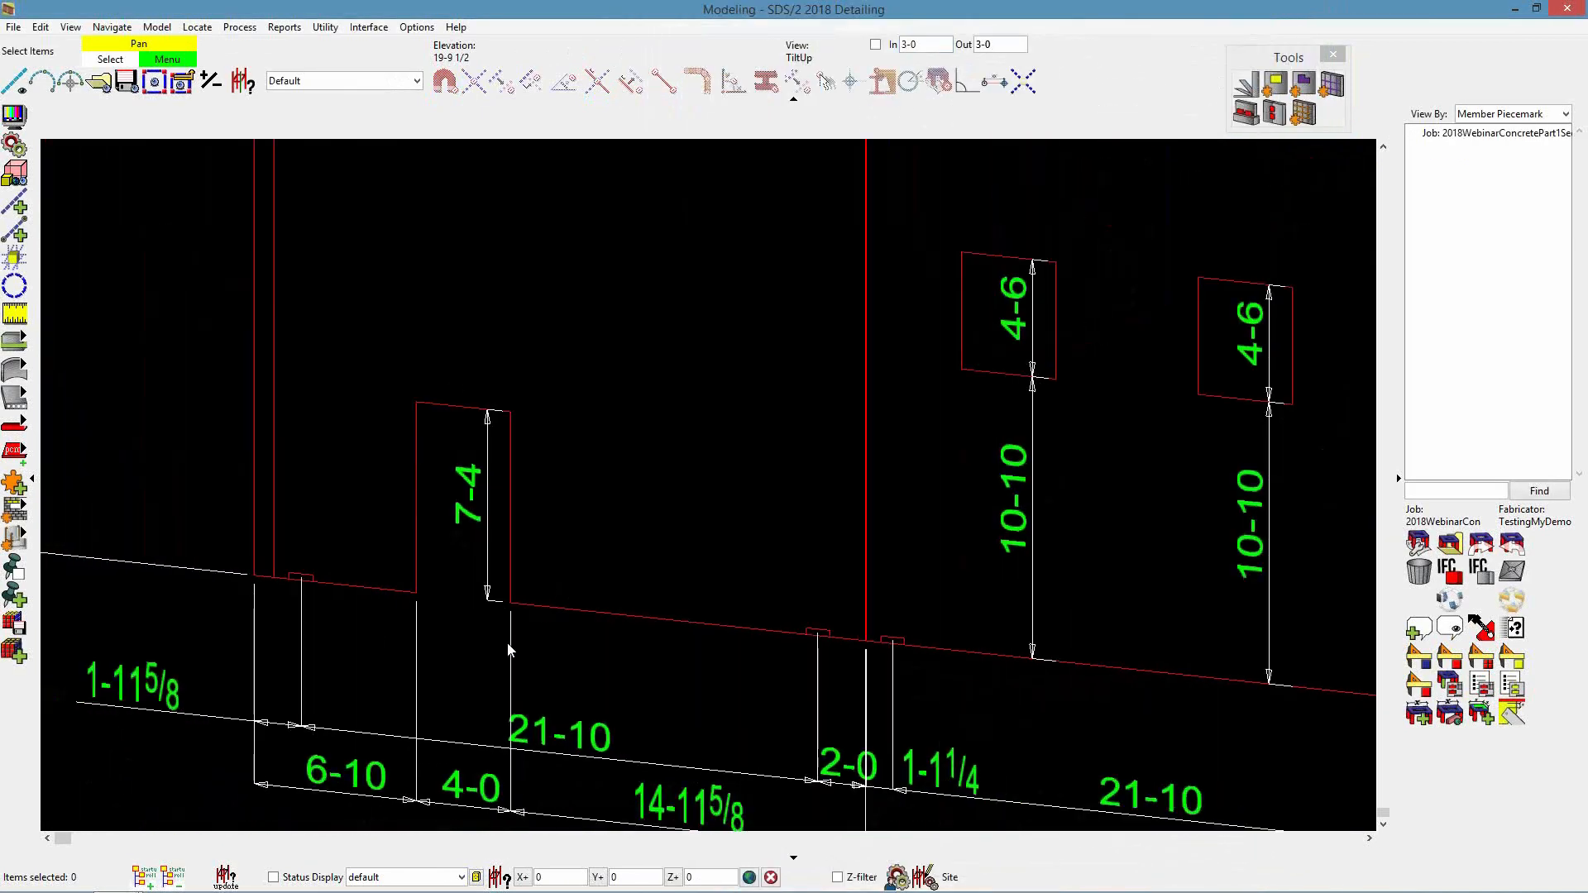
pyautogui.click(1245, 86)
pyautogui.scroll(5, 273, 583)
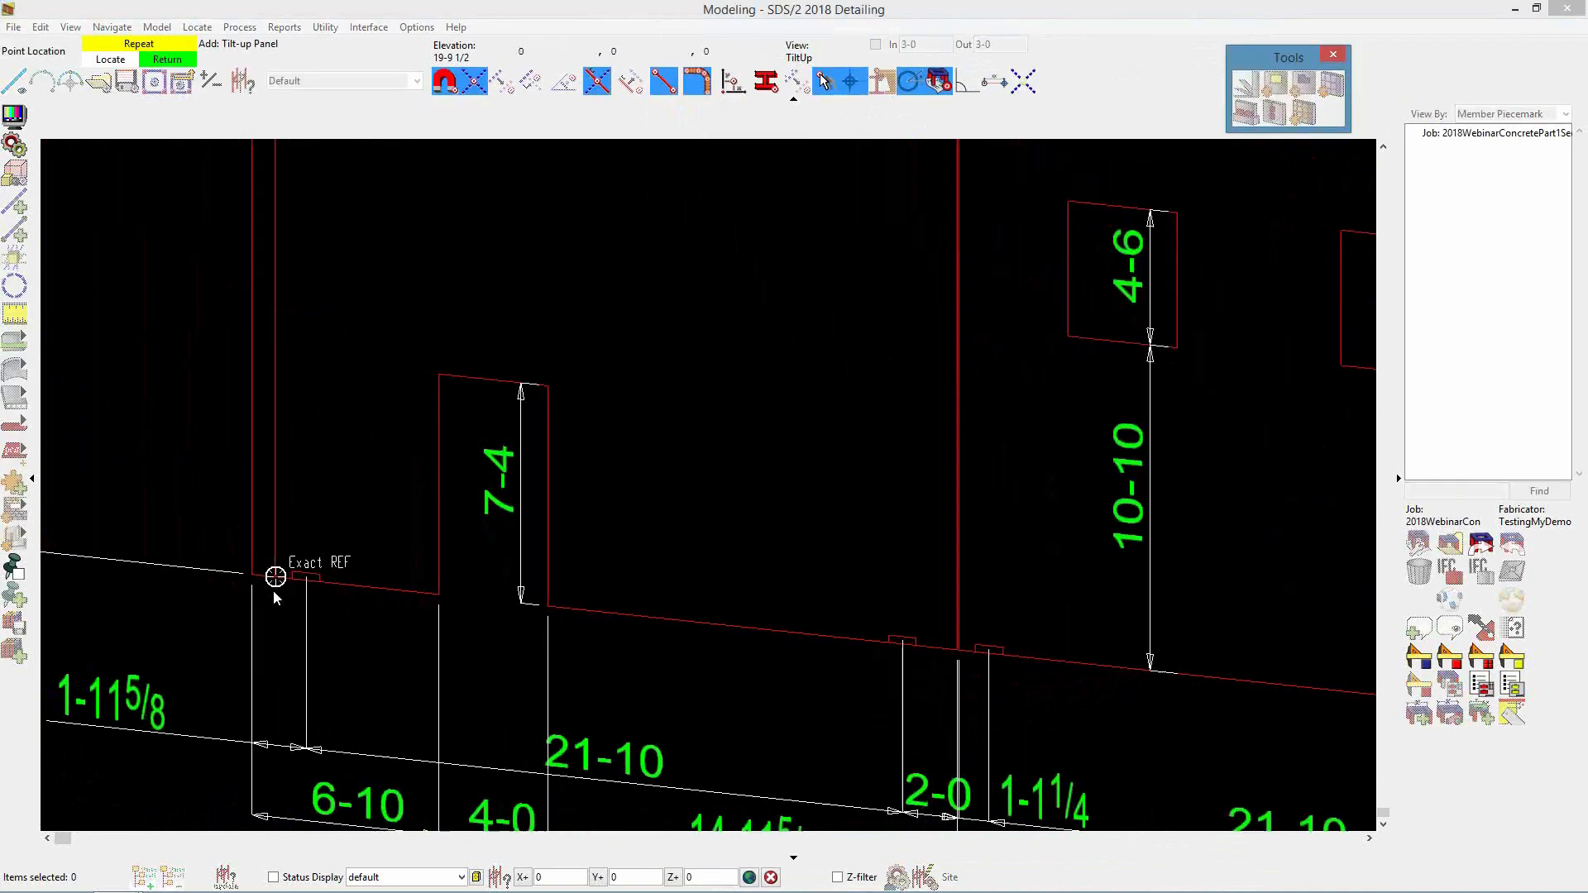
pyautogui.click(271, 582)
pyautogui.scroll(-6, 248, 582)
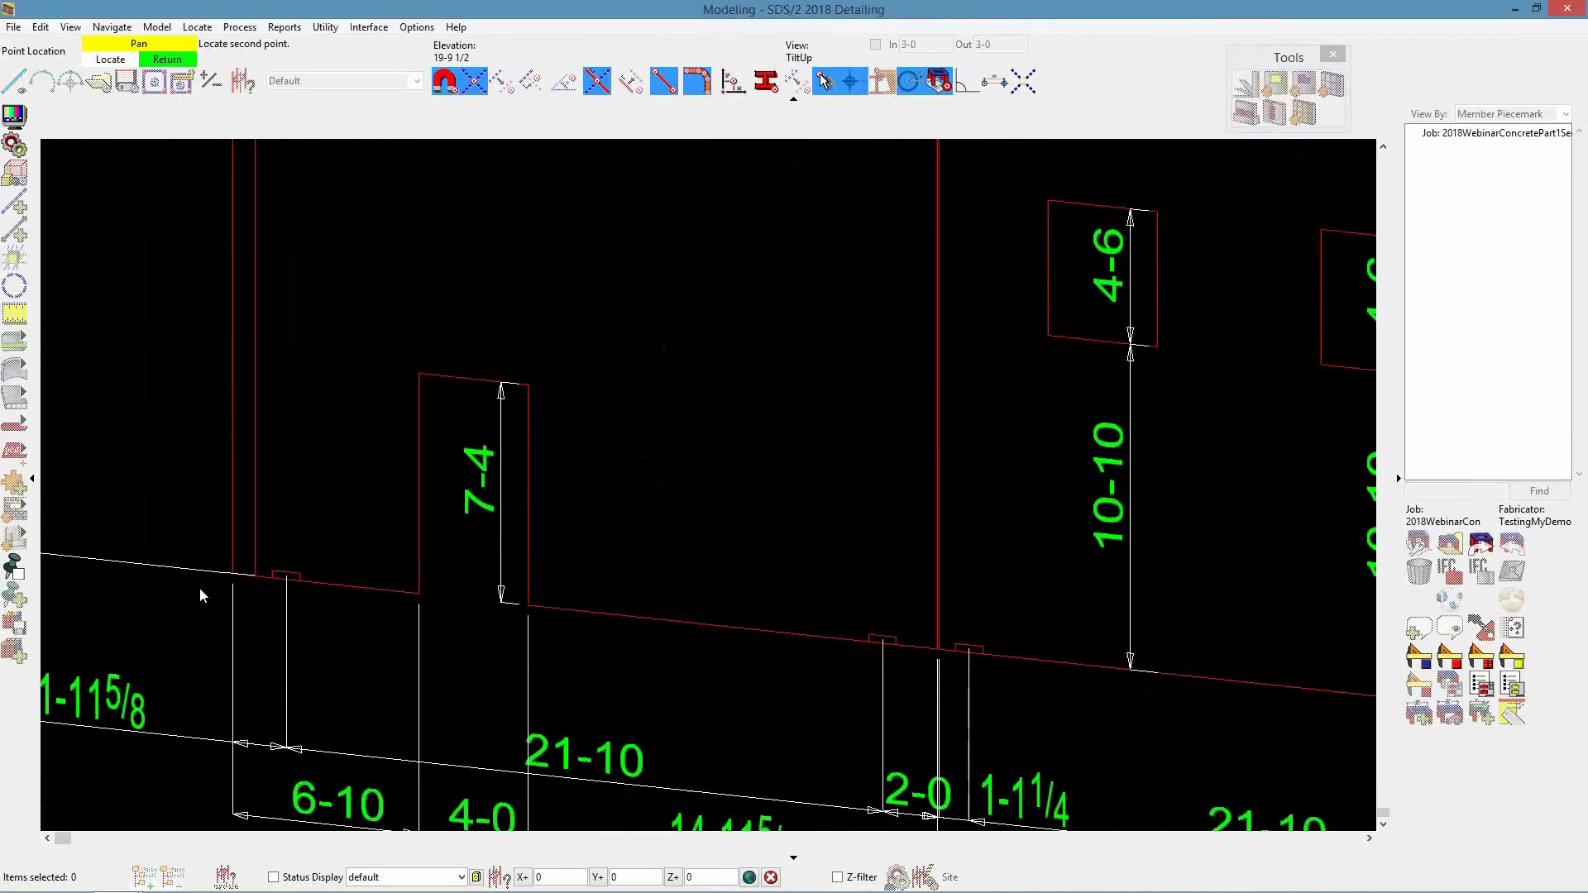
pyautogui.scroll(4, 736, 654)
pyautogui.scroll(3, 731, 638)
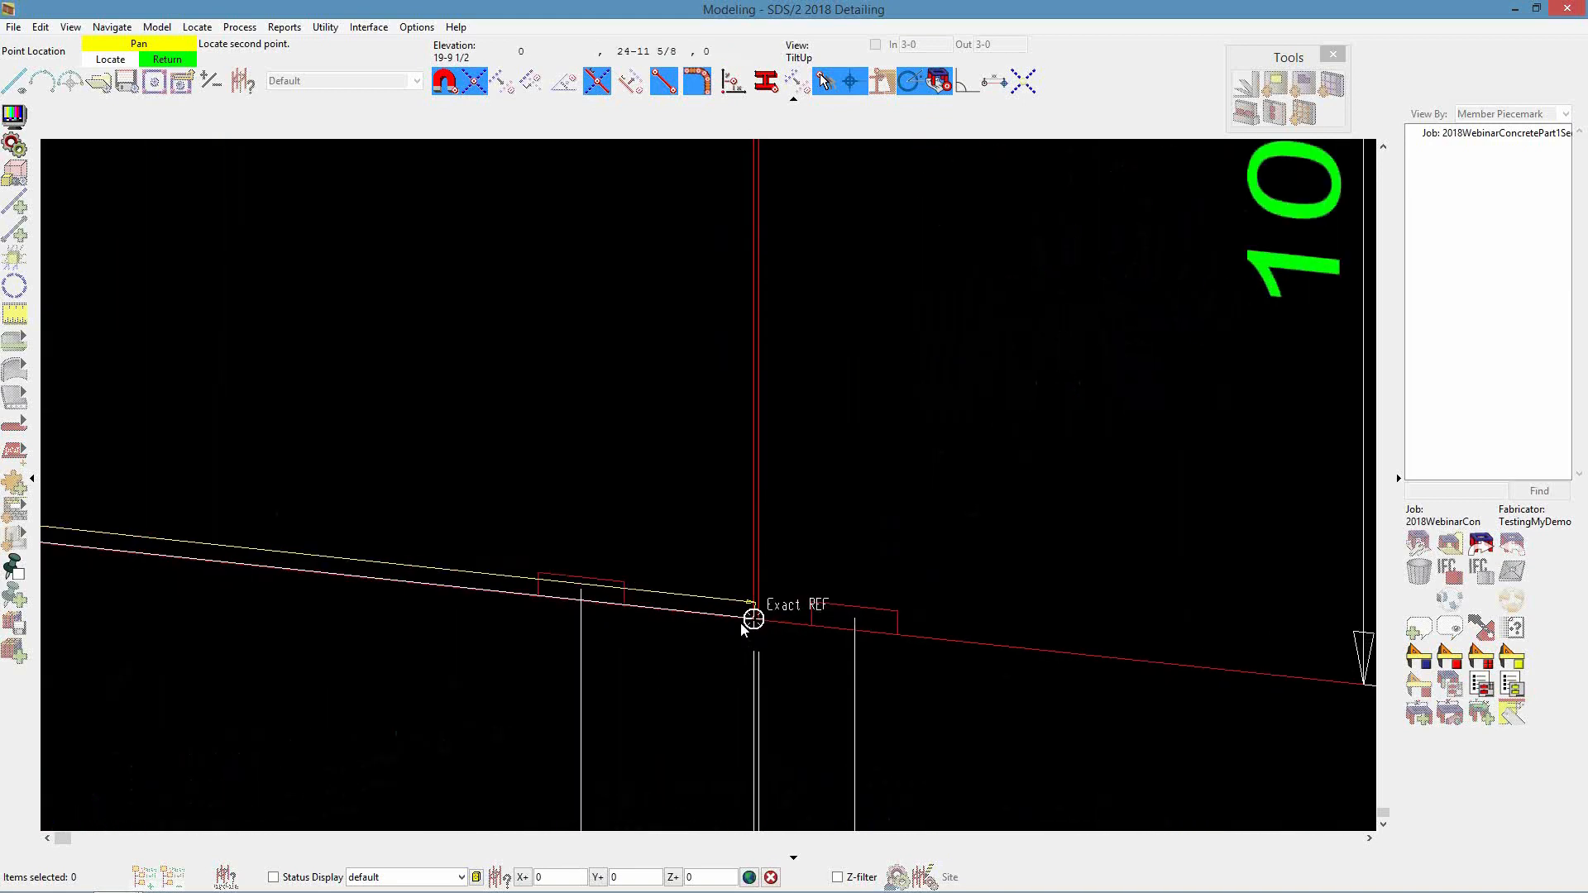
pyautogui.click(726, 619)
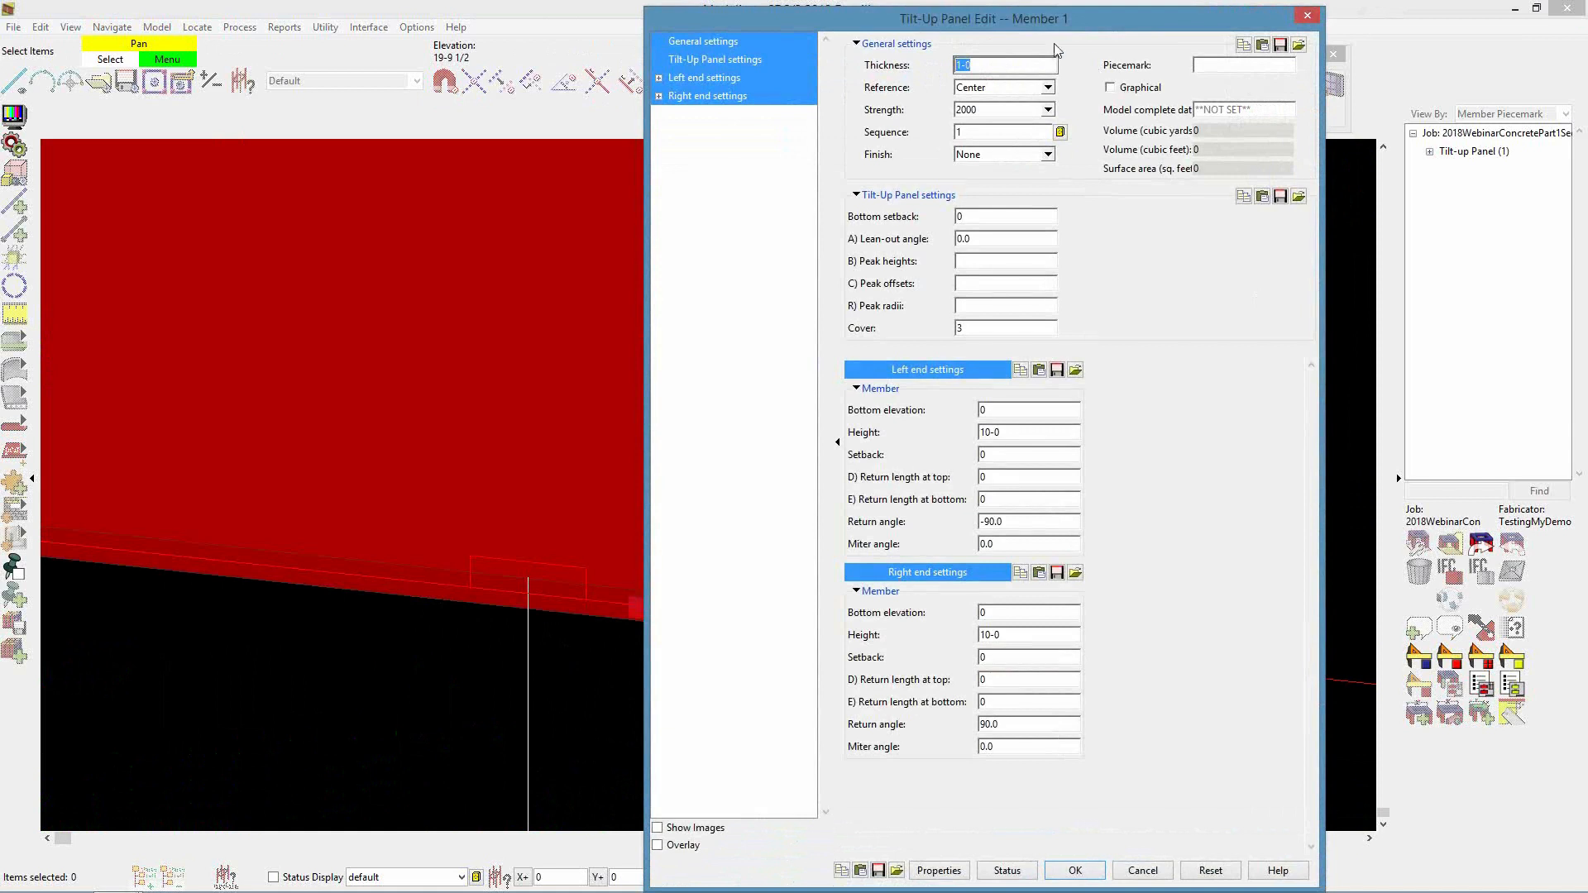
# Set the tilt-up panel's thickness to 10 and try the Interior reference before setting it to Exterior
pyautogui.moveTo(1054, 19); pyautogui.dragTo(1242, 15)
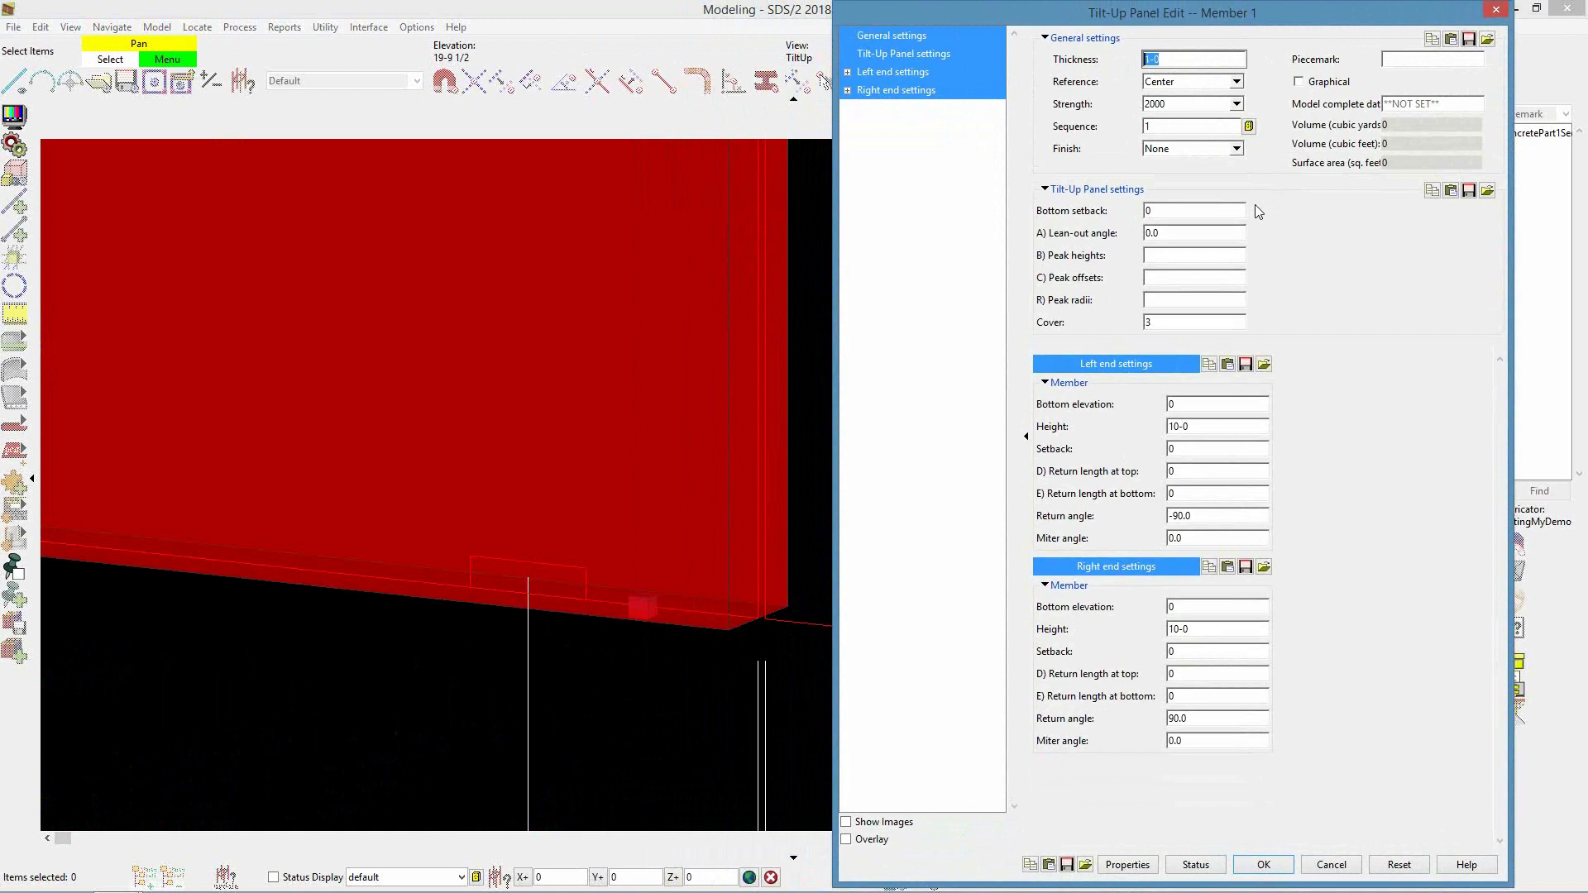
pyautogui.write('10')
pyautogui.click(1235, 81)
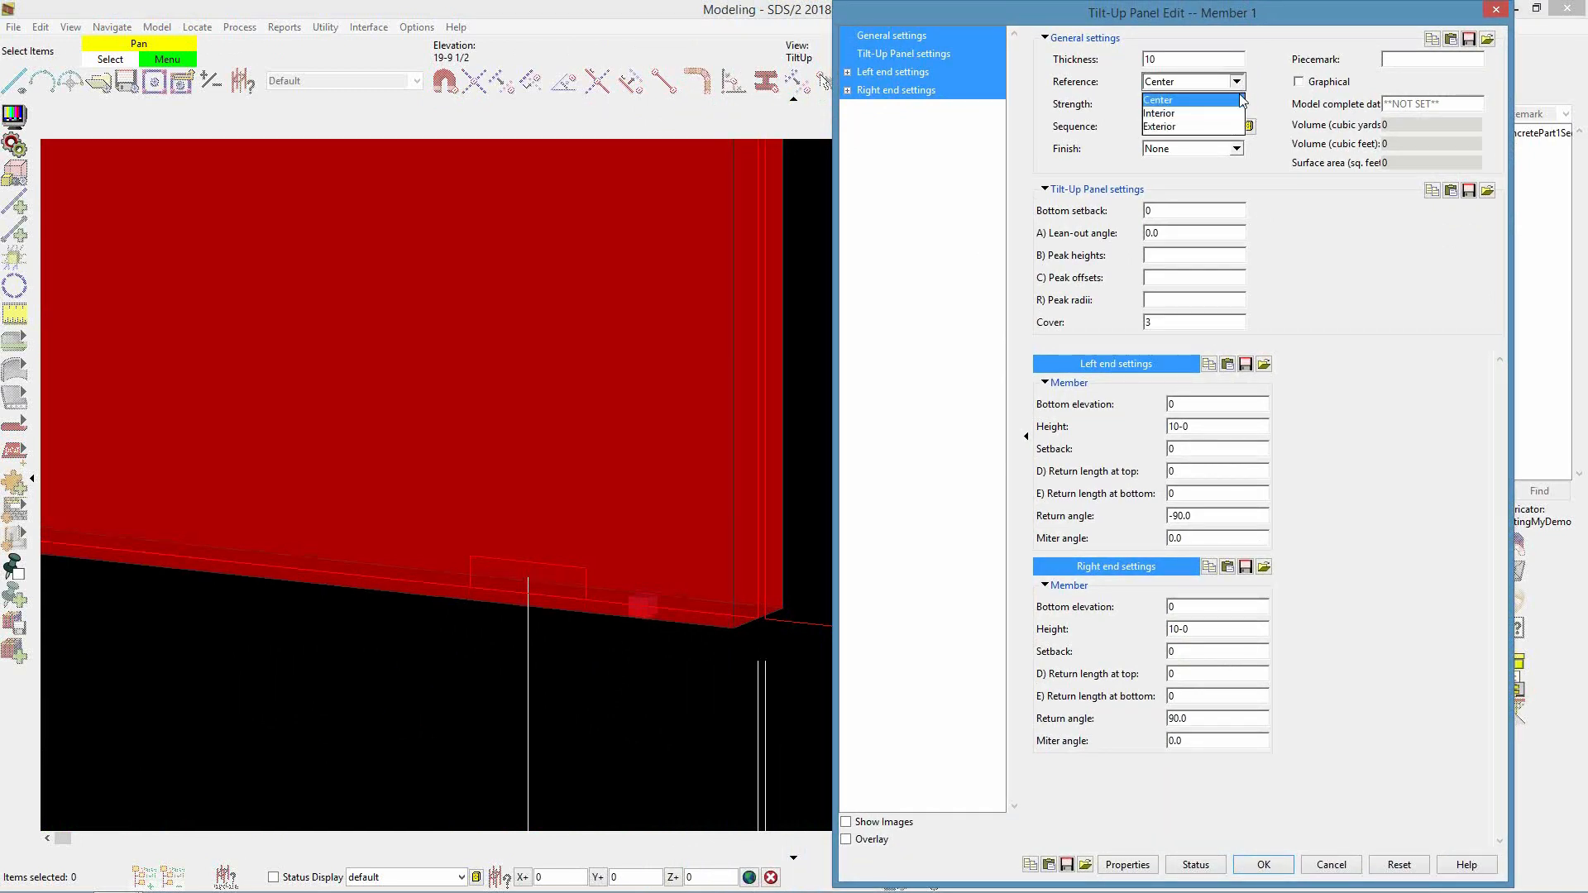
pyautogui.click(1232, 114)
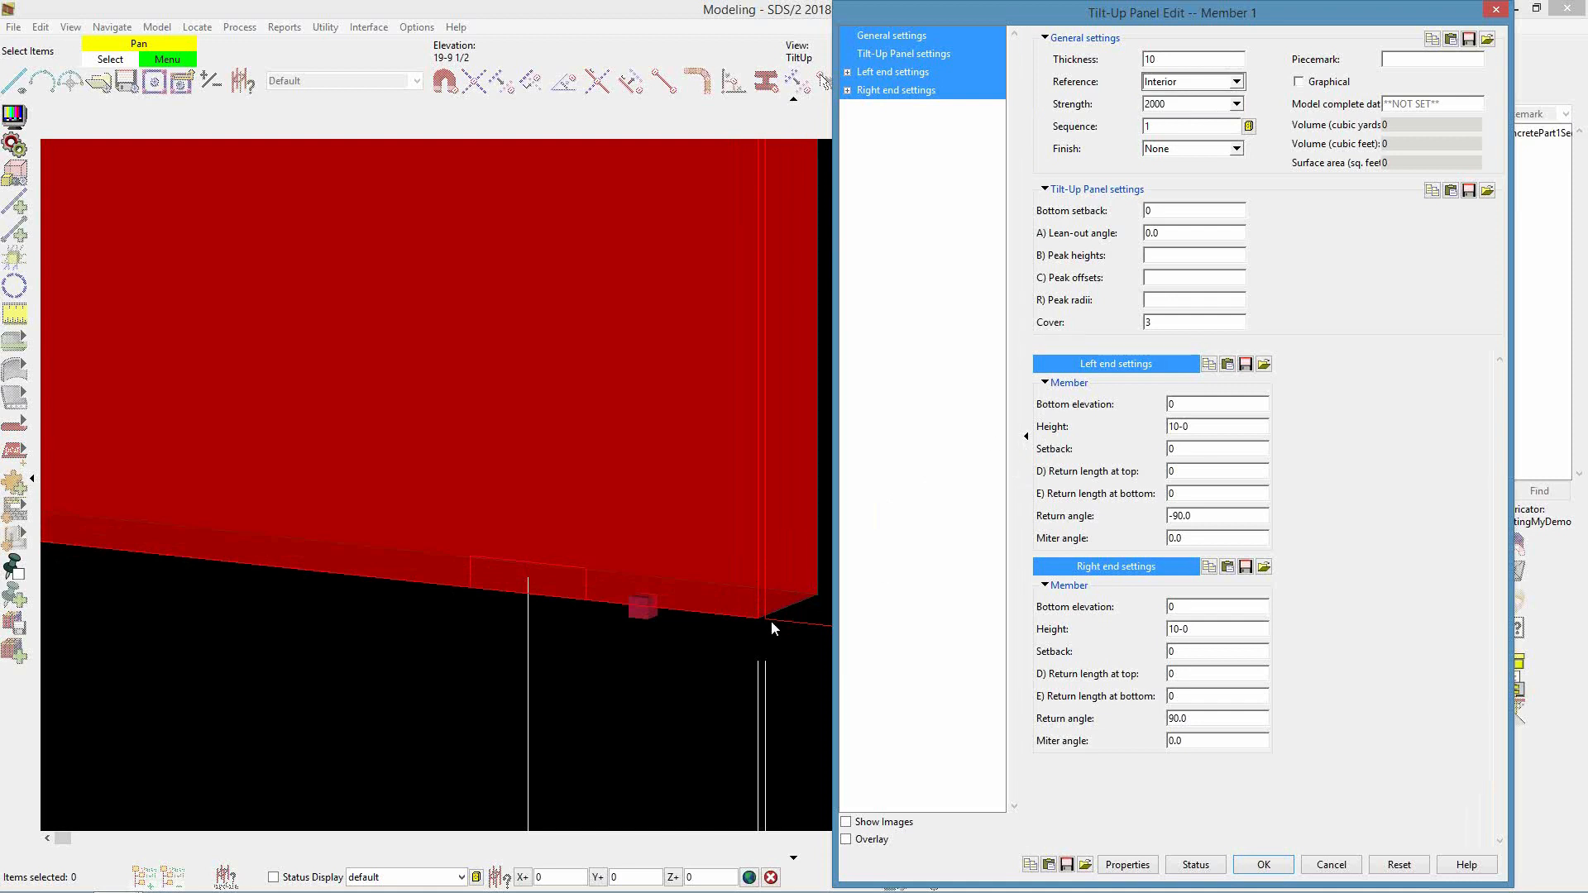
pyautogui.click(1237, 82)
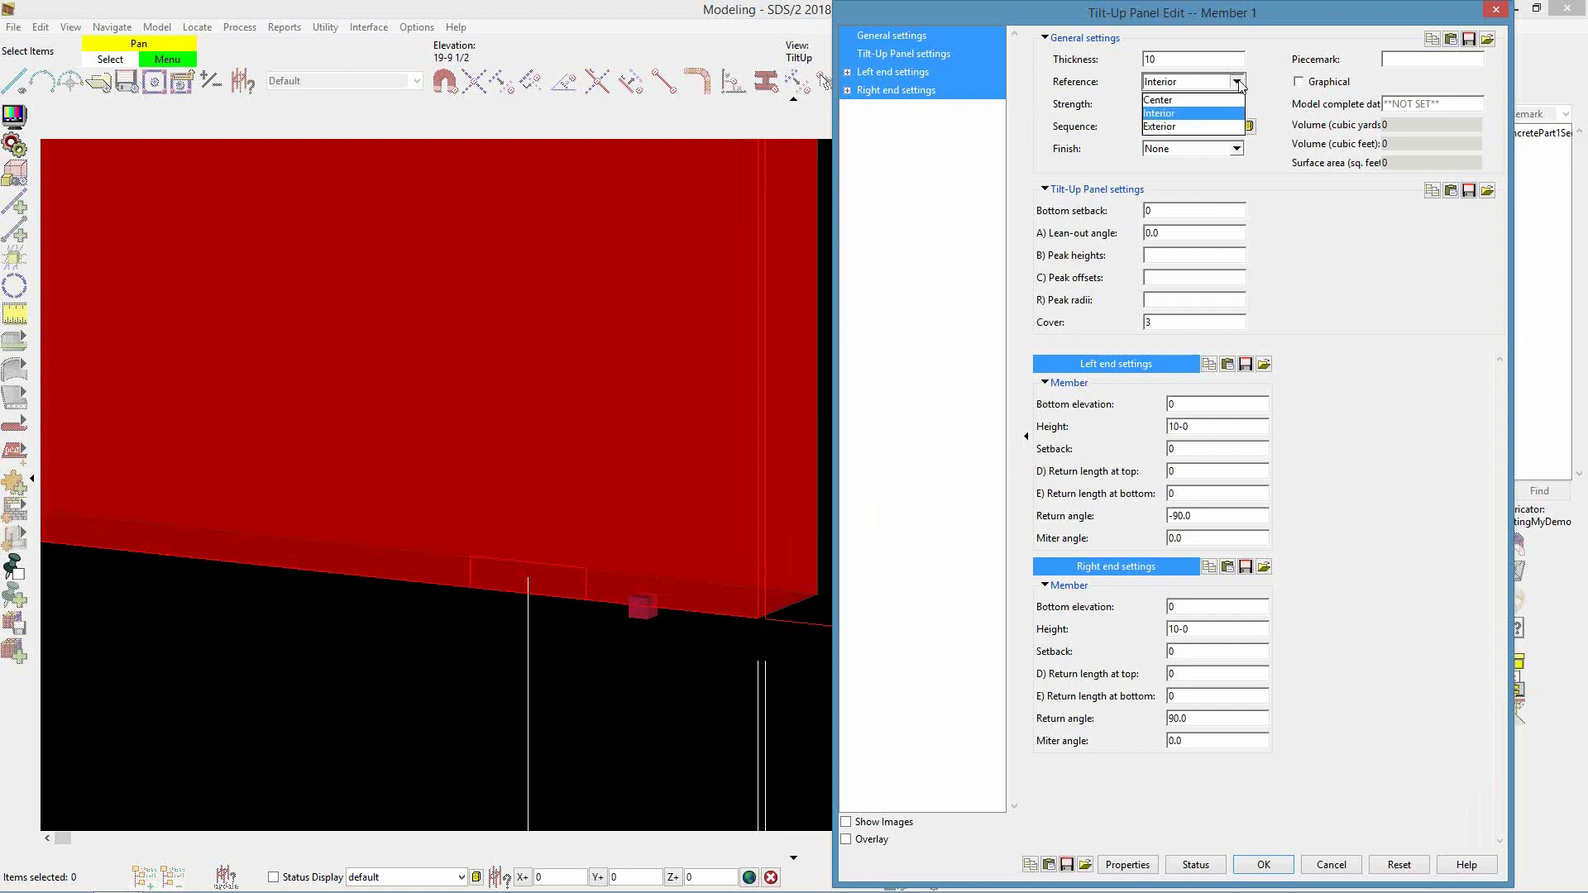
pyautogui.click(1191, 126)
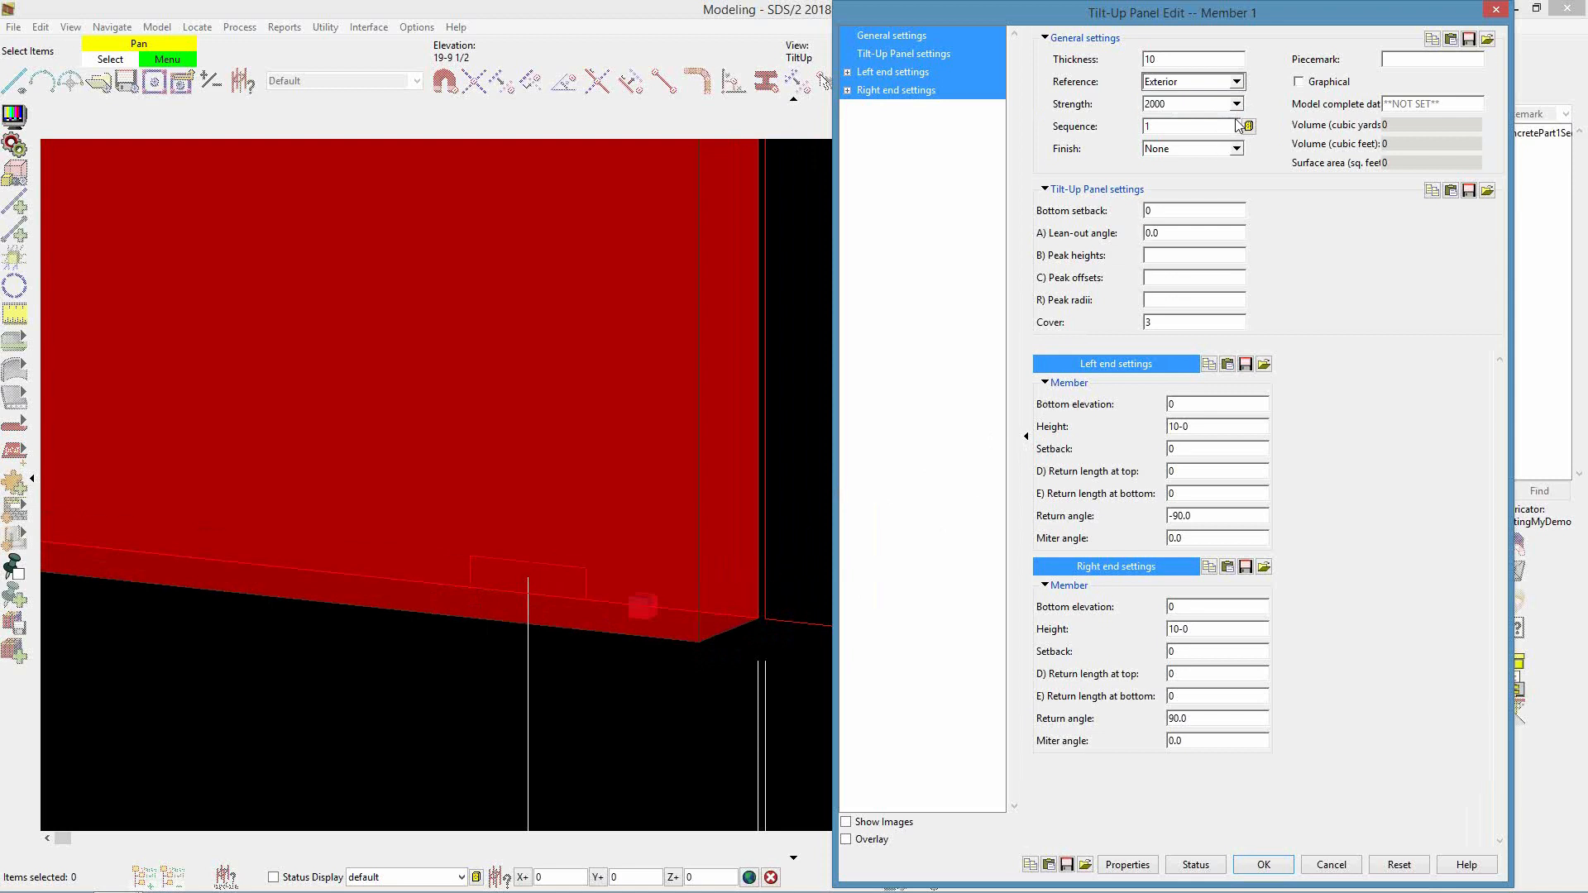
# Change the new tilt-up panel's reference to Interior and accept its settings
pyautogui.click(1237, 82)
pyautogui.click(1224, 112)
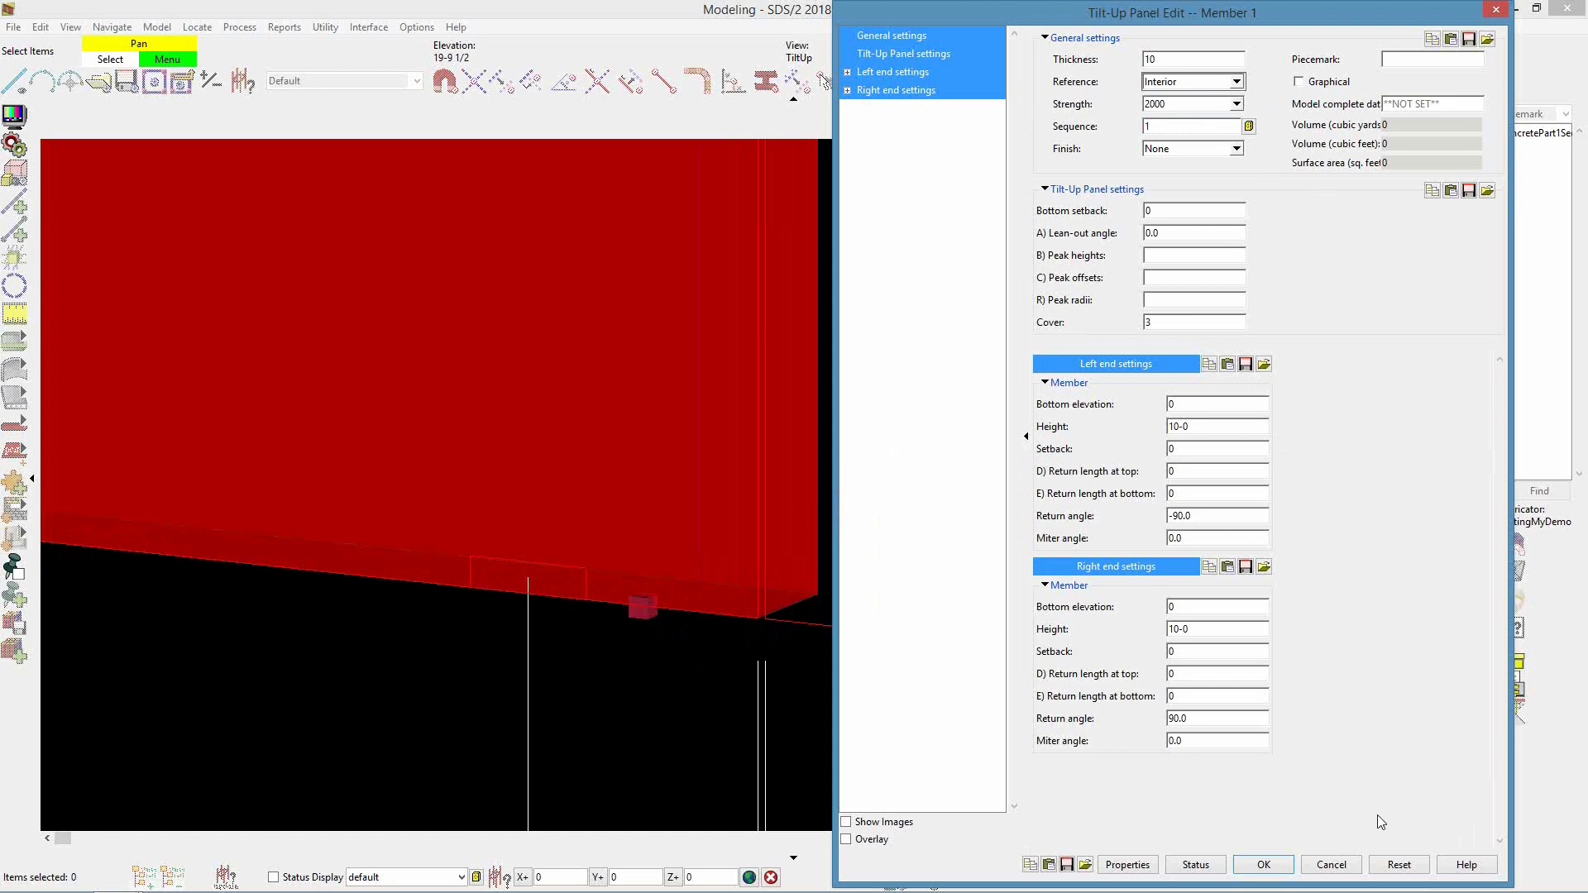
pyautogui.click(1282, 868)
pyautogui.scroll(-3, 1157, 688)
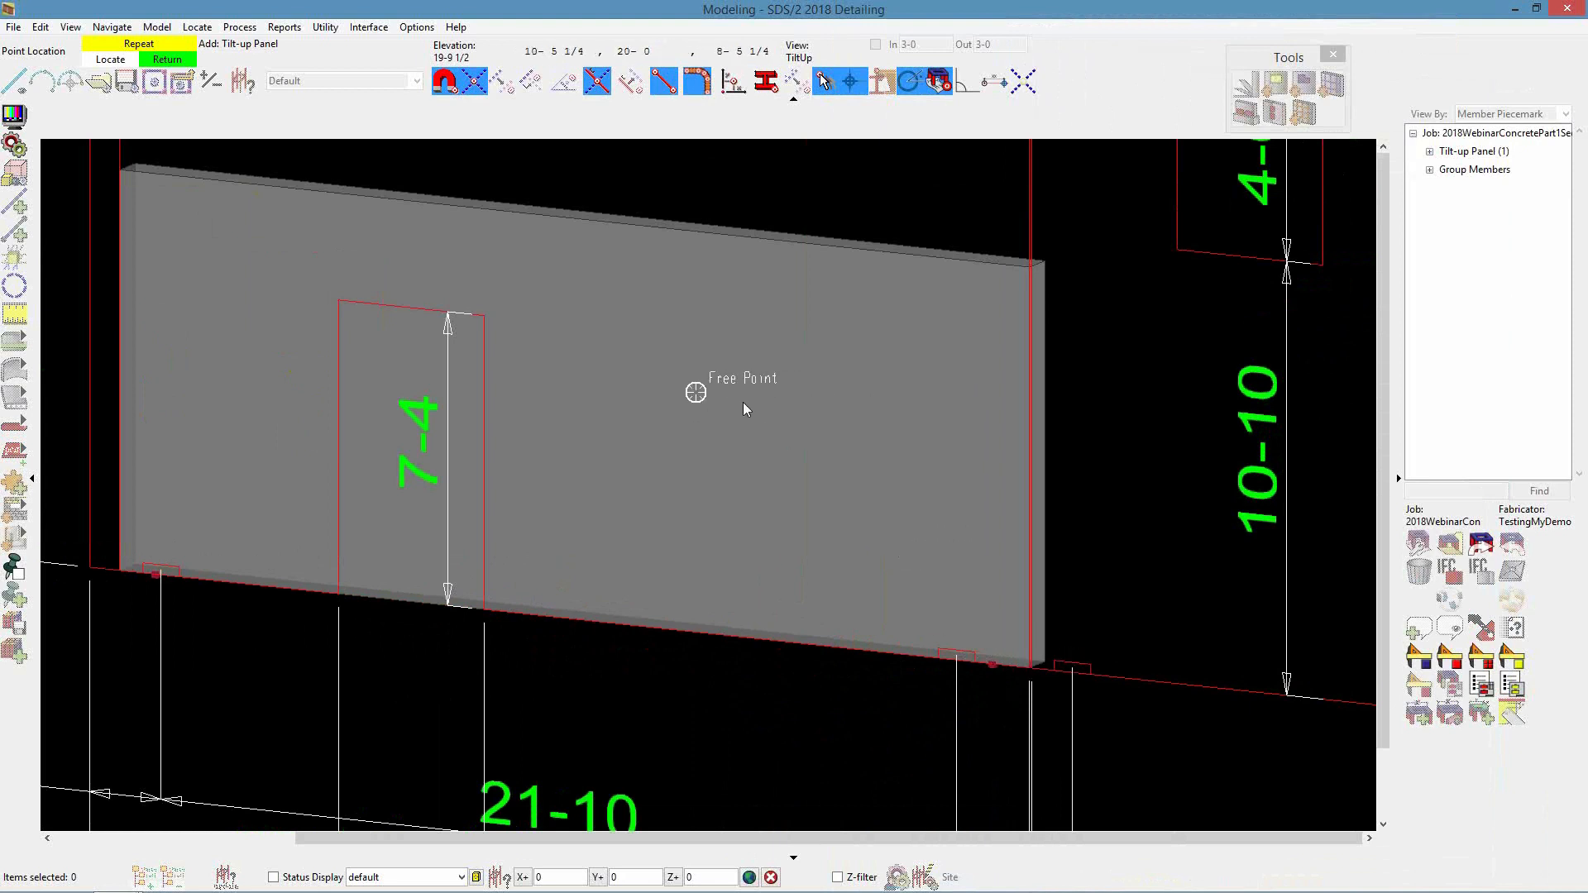
pyautogui.click(120, 570)
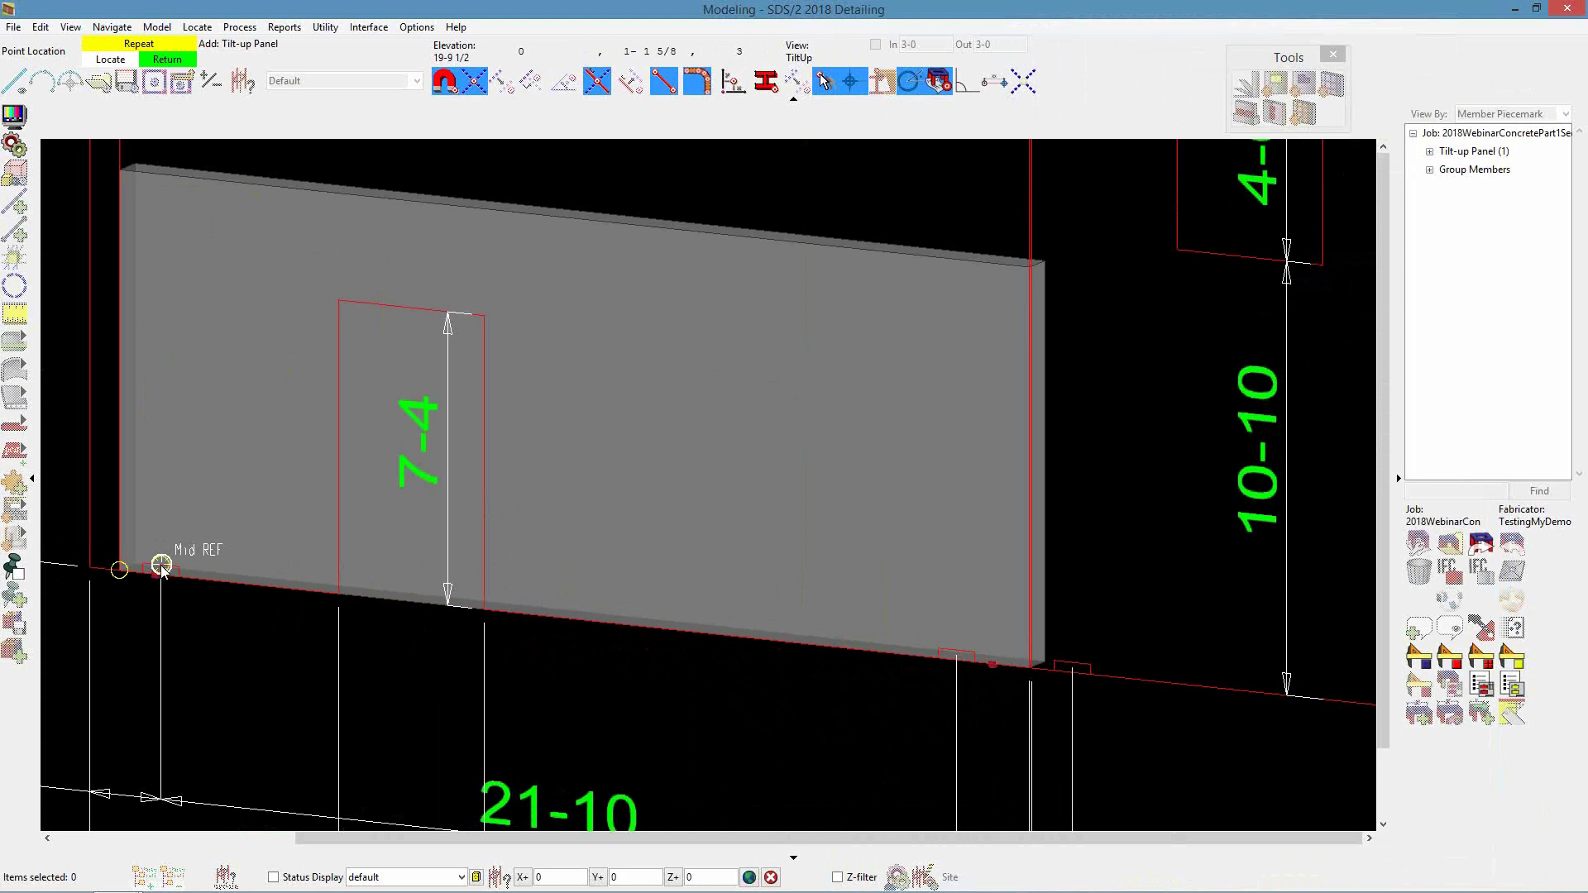
pyautogui.click(162, 566)
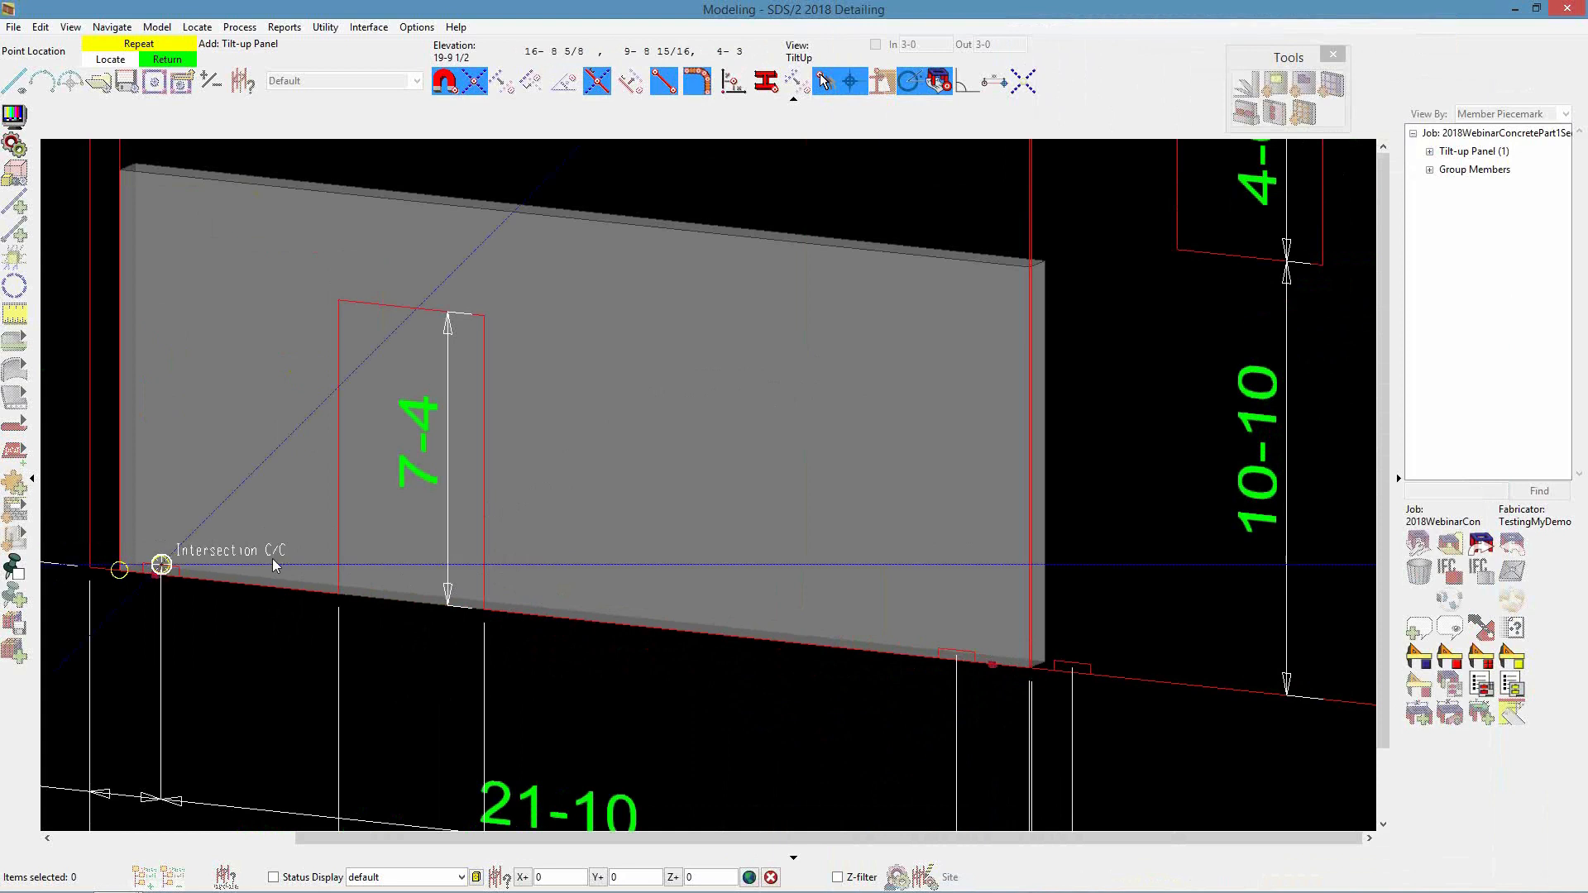
pyautogui.click(964, 667)
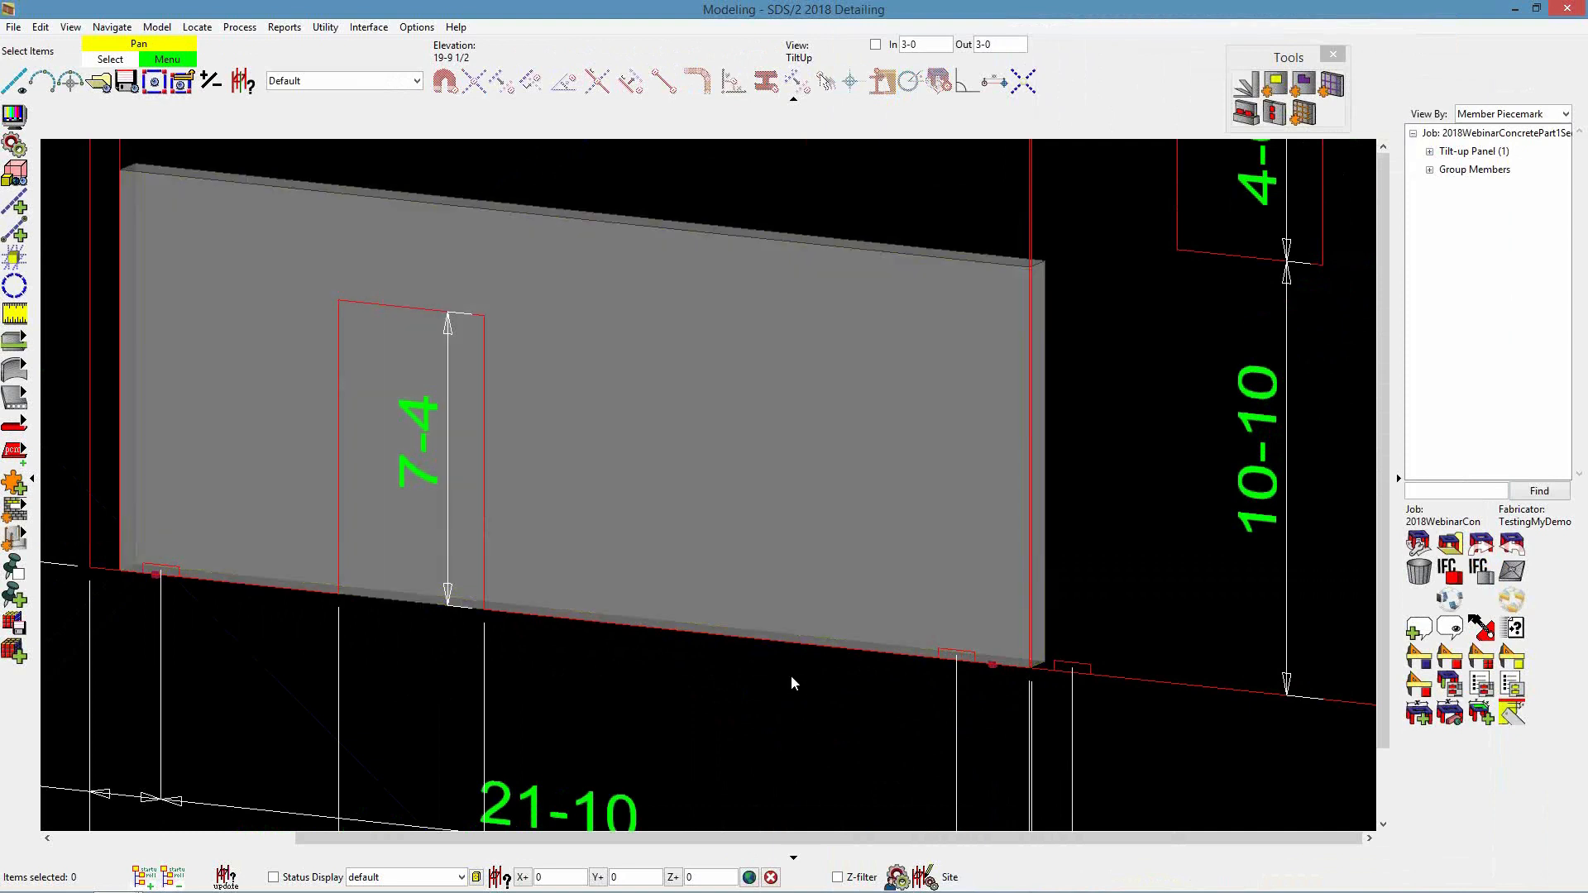
# Open the group member settings of the tilt-up panel and close them without changes
pyautogui.scroll(-2, 786, 635)
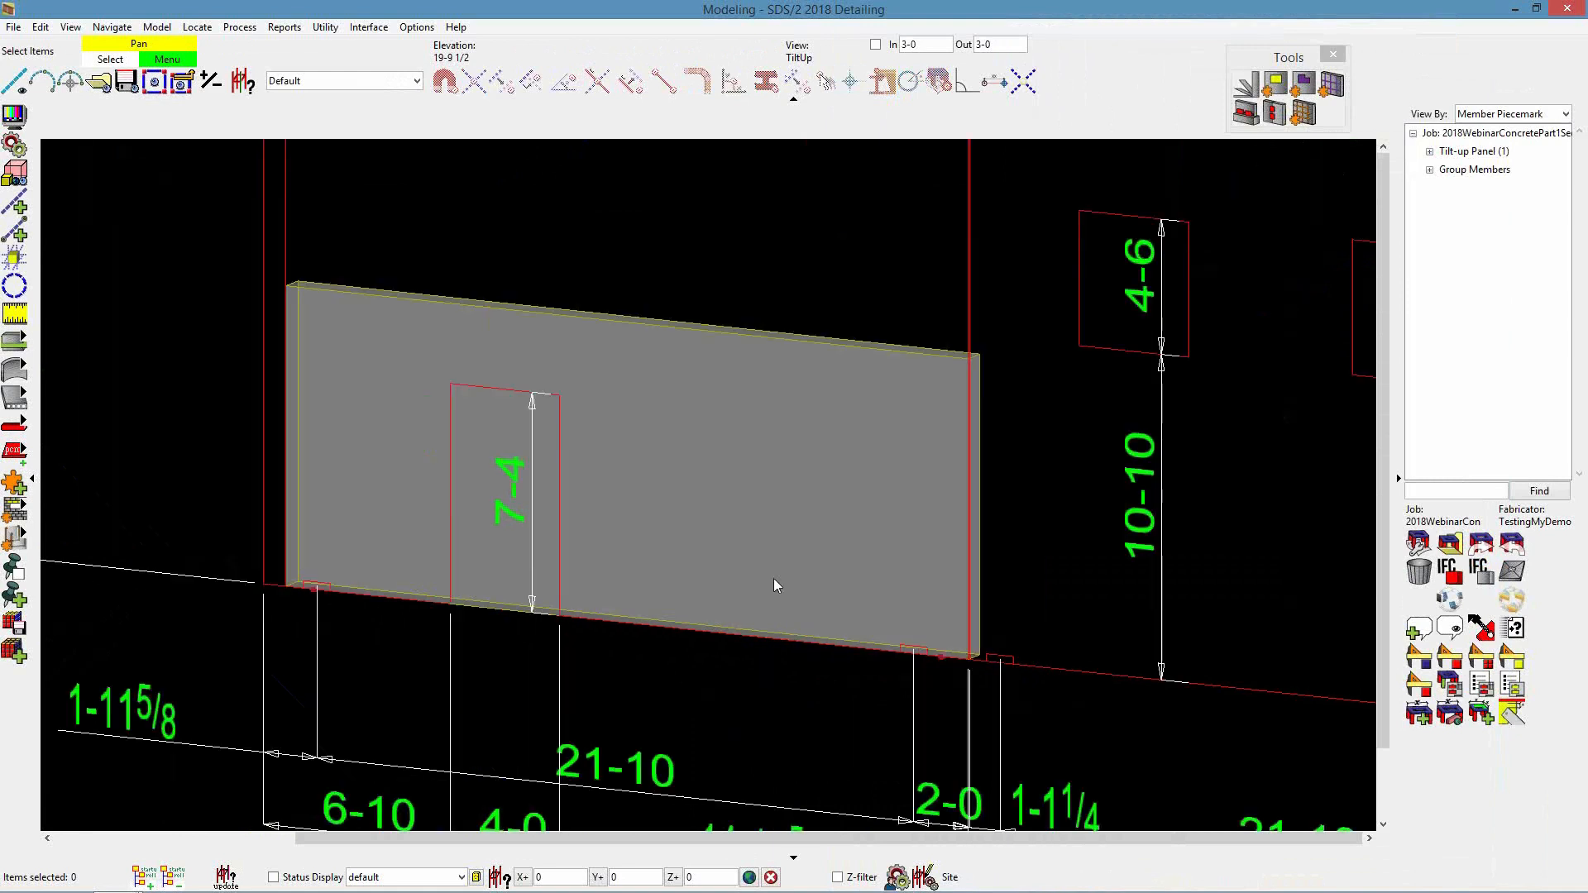
pyautogui.doubleClick(700, 436)
pyautogui.moveTo(782, 454); pyautogui.dragTo(702, 363)
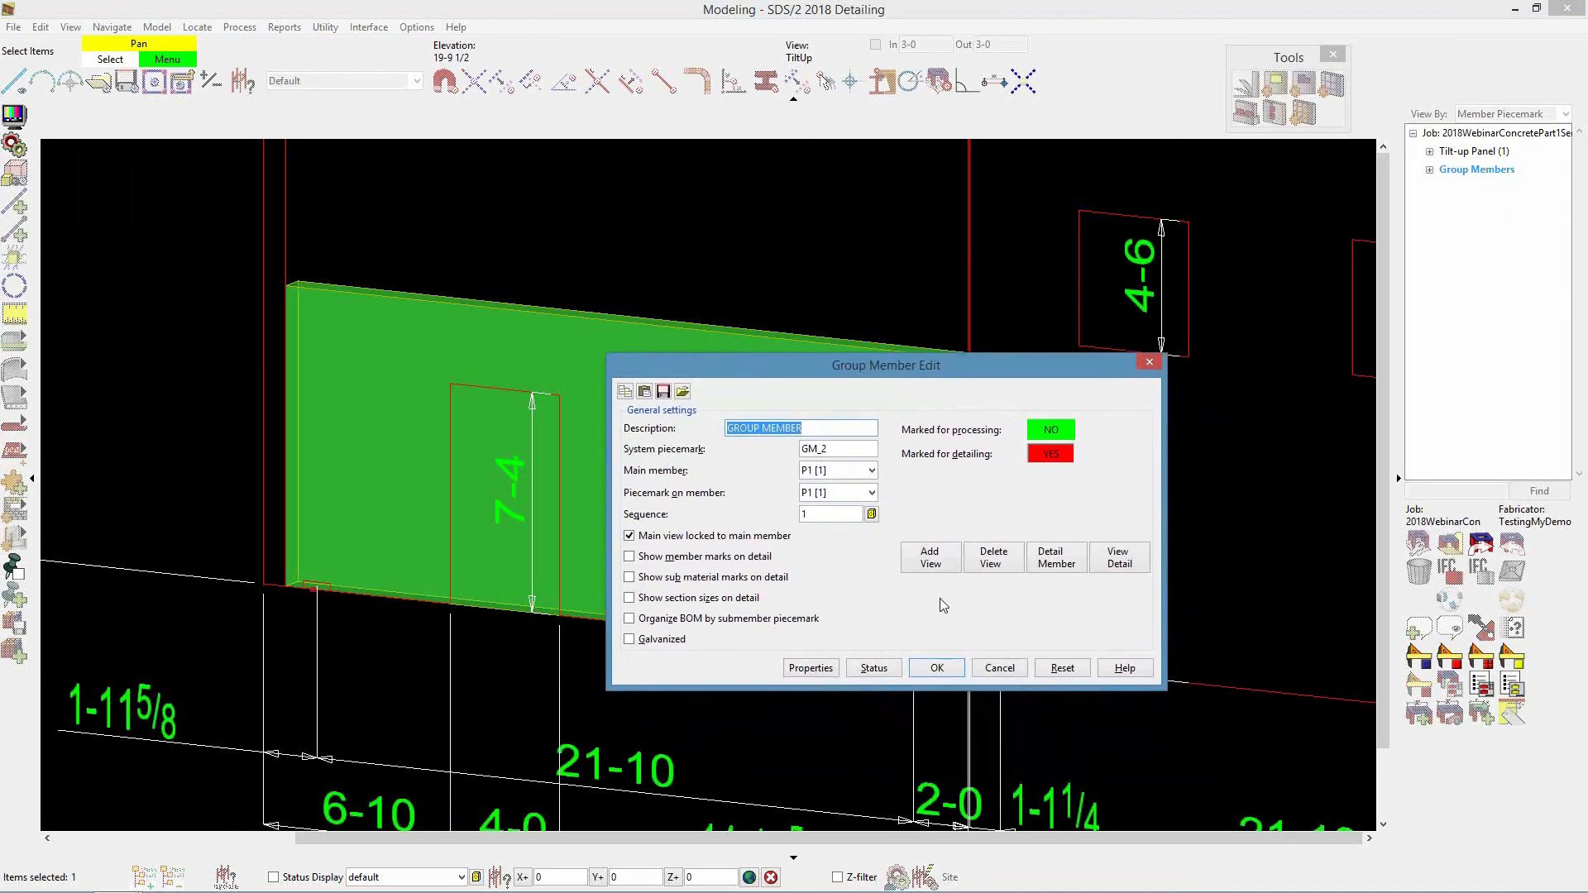
pyautogui.click(999, 668)
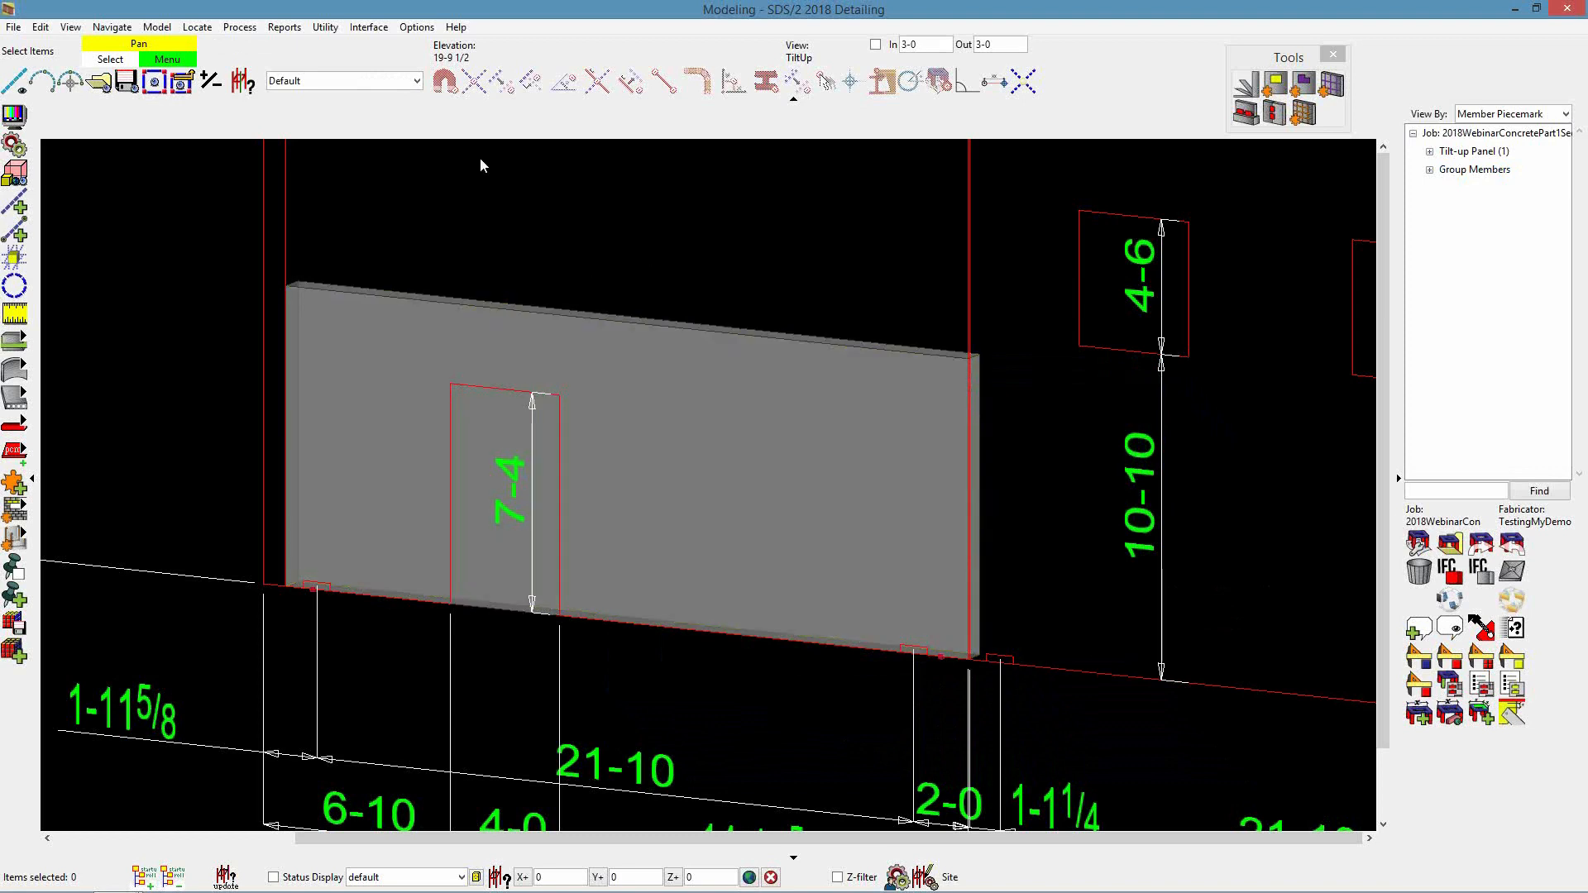
# Filter the selection to Members and set the tilt-up panel's height to 26-10 at both the left and right ends
pyautogui.click(418, 81)
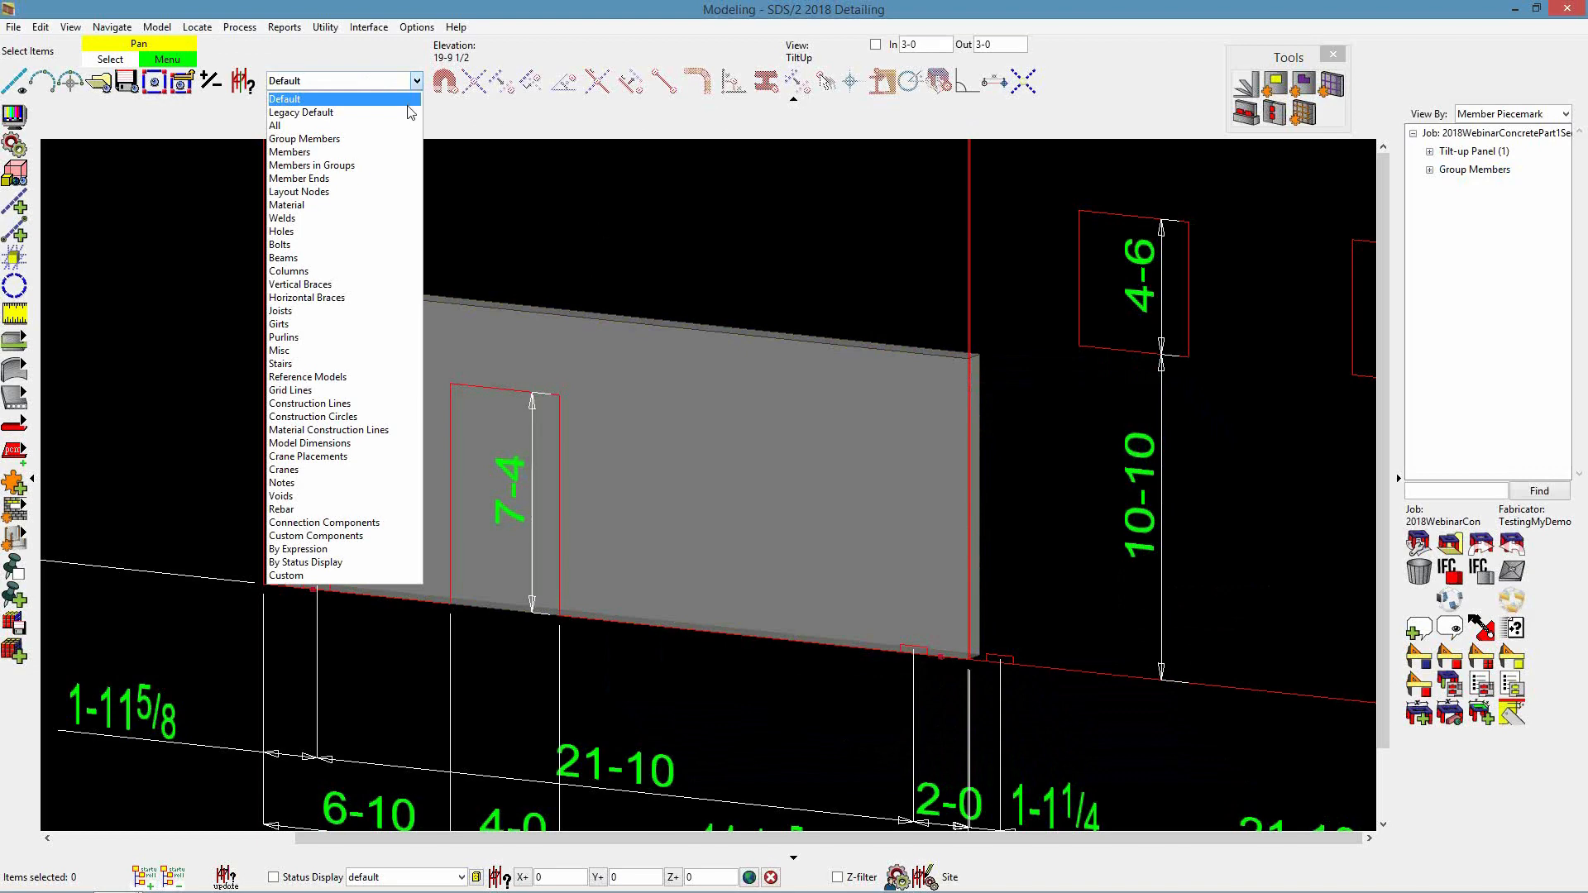
pyautogui.click(389, 152)
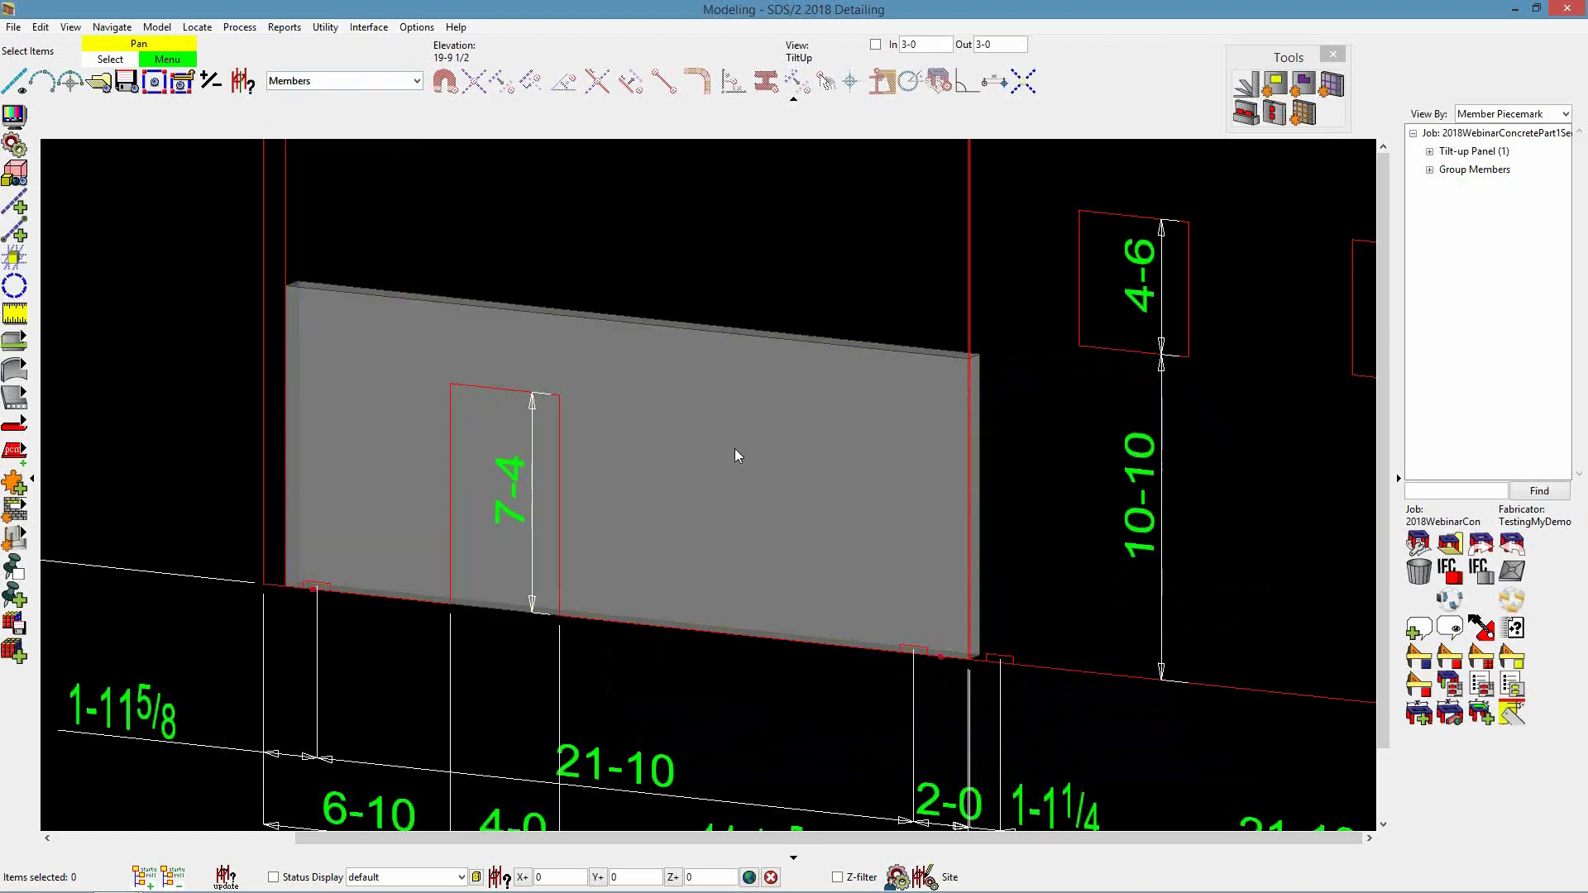
pyautogui.click(735, 449)
pyautogui.doubleClick(734, 448)
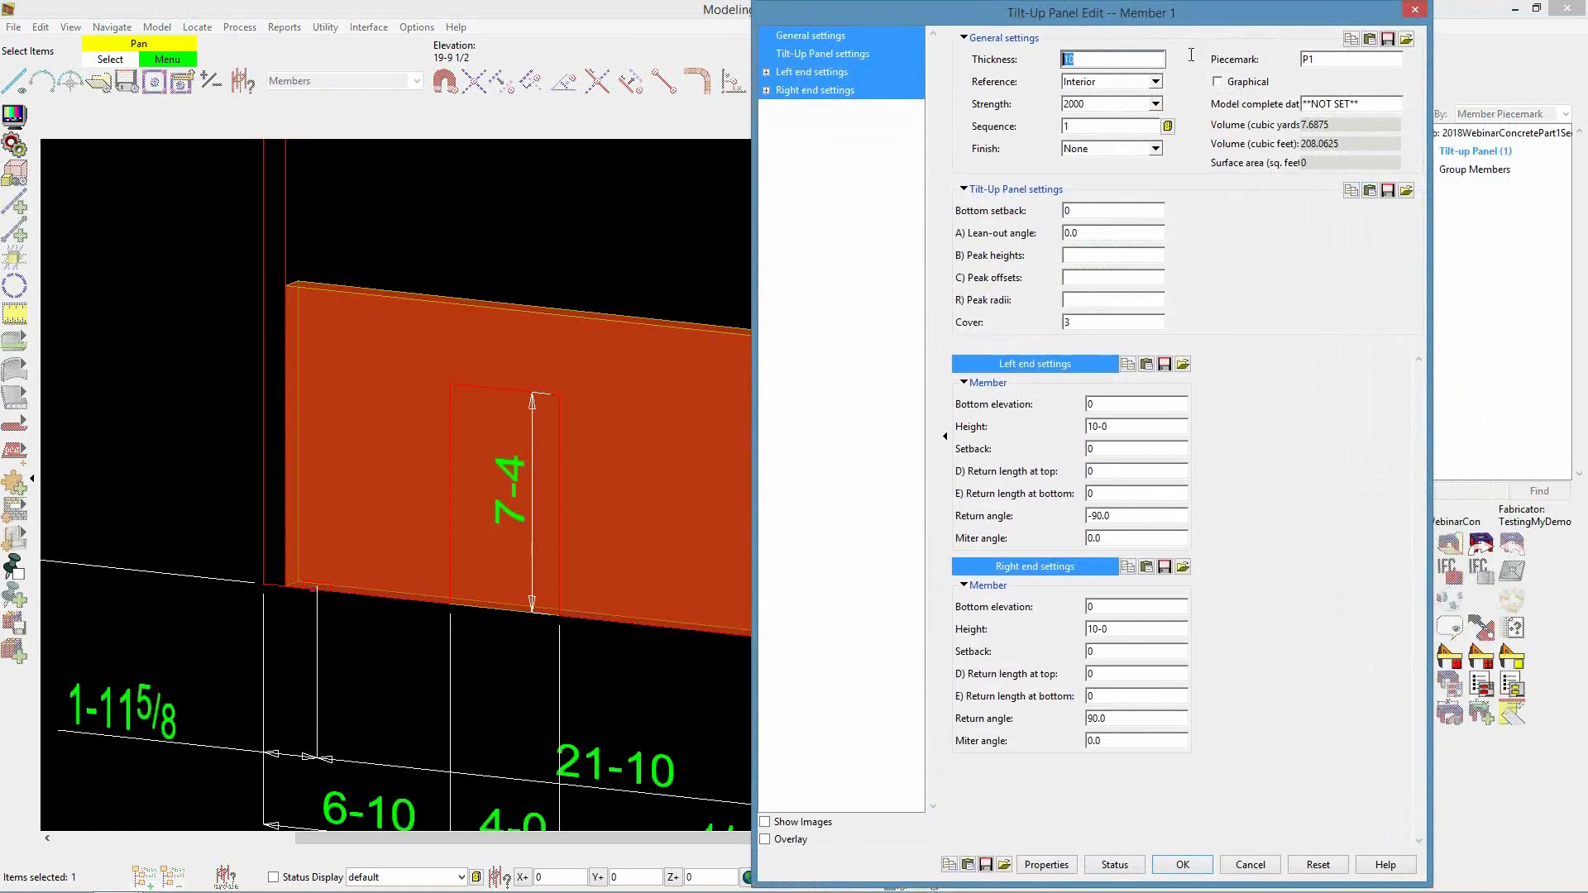
pyautogui.click(1118, 427)
pyautogui.write('26-10')
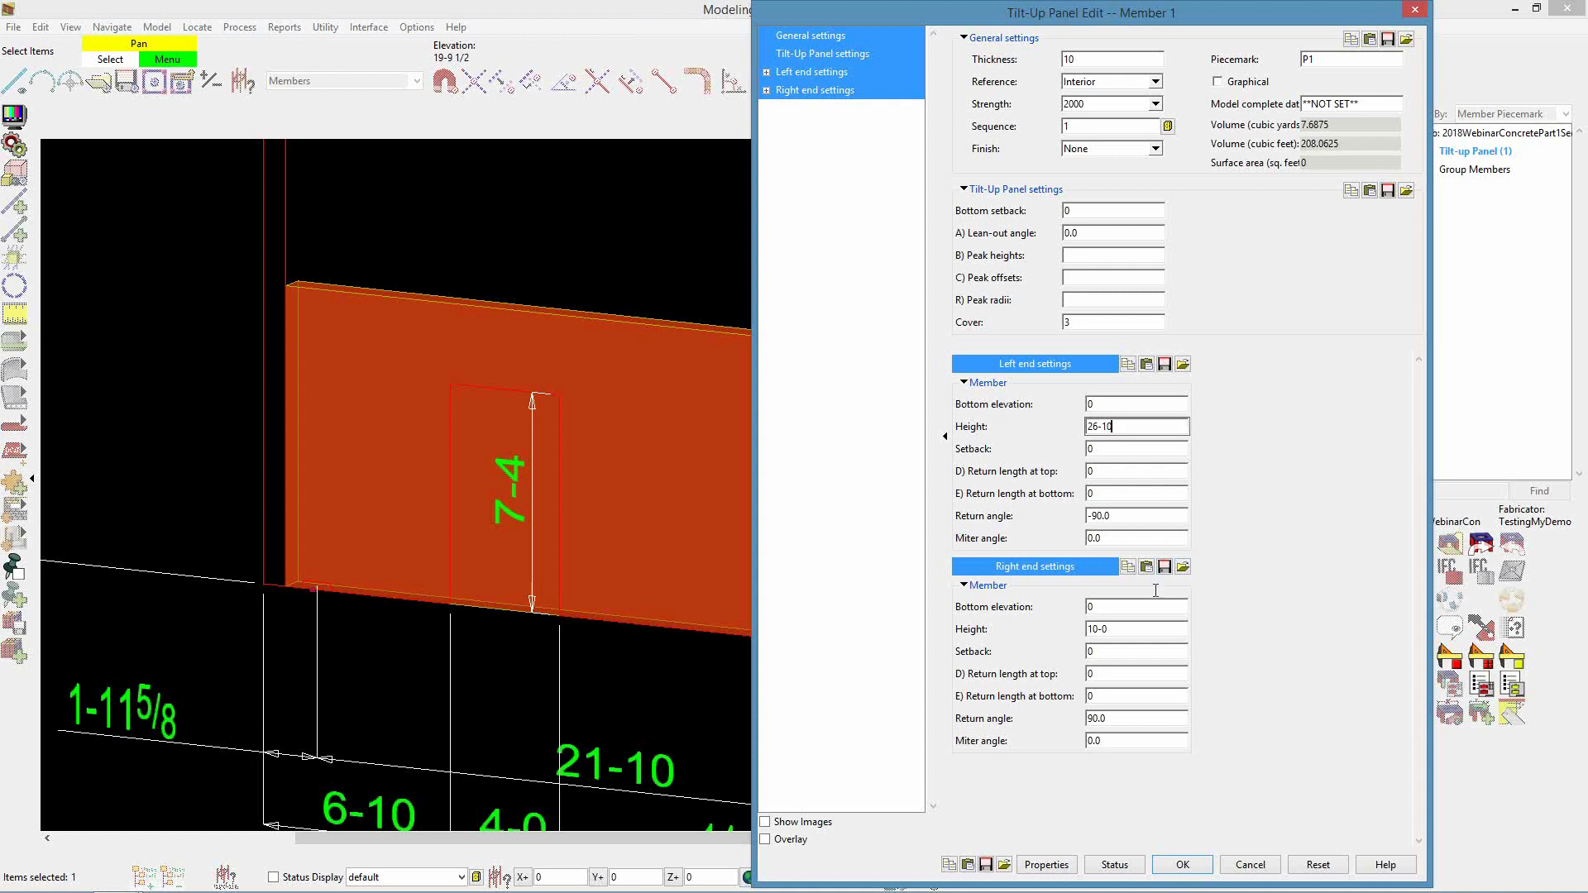
pyautogui.click(1124, 628)
pyautogui.write('26')
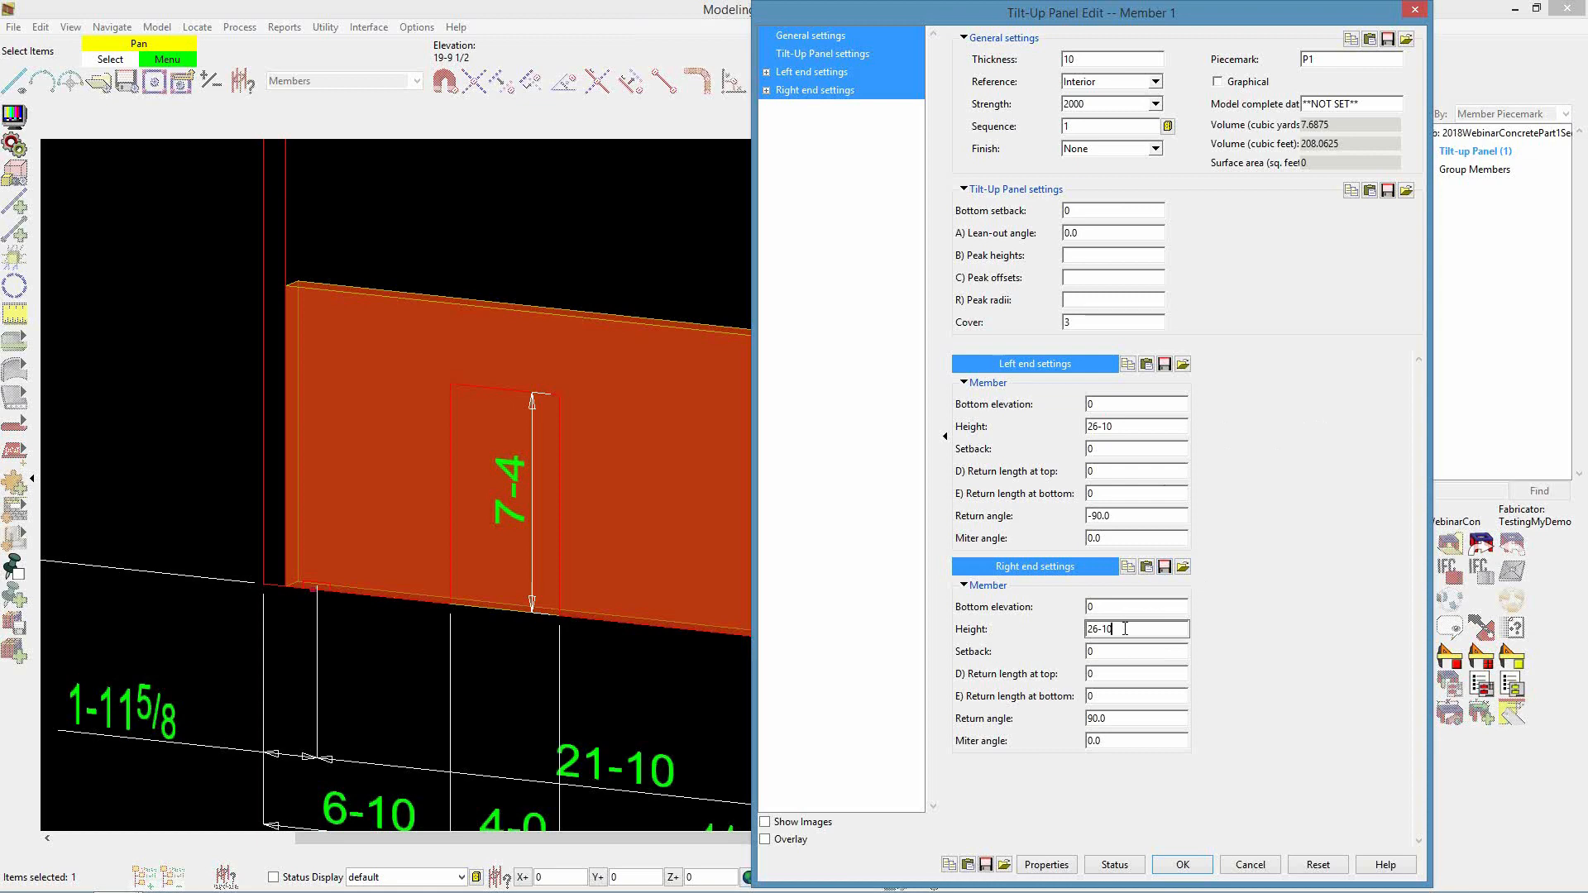
pyautogui.write('-10')
pyautogui.press('Return')
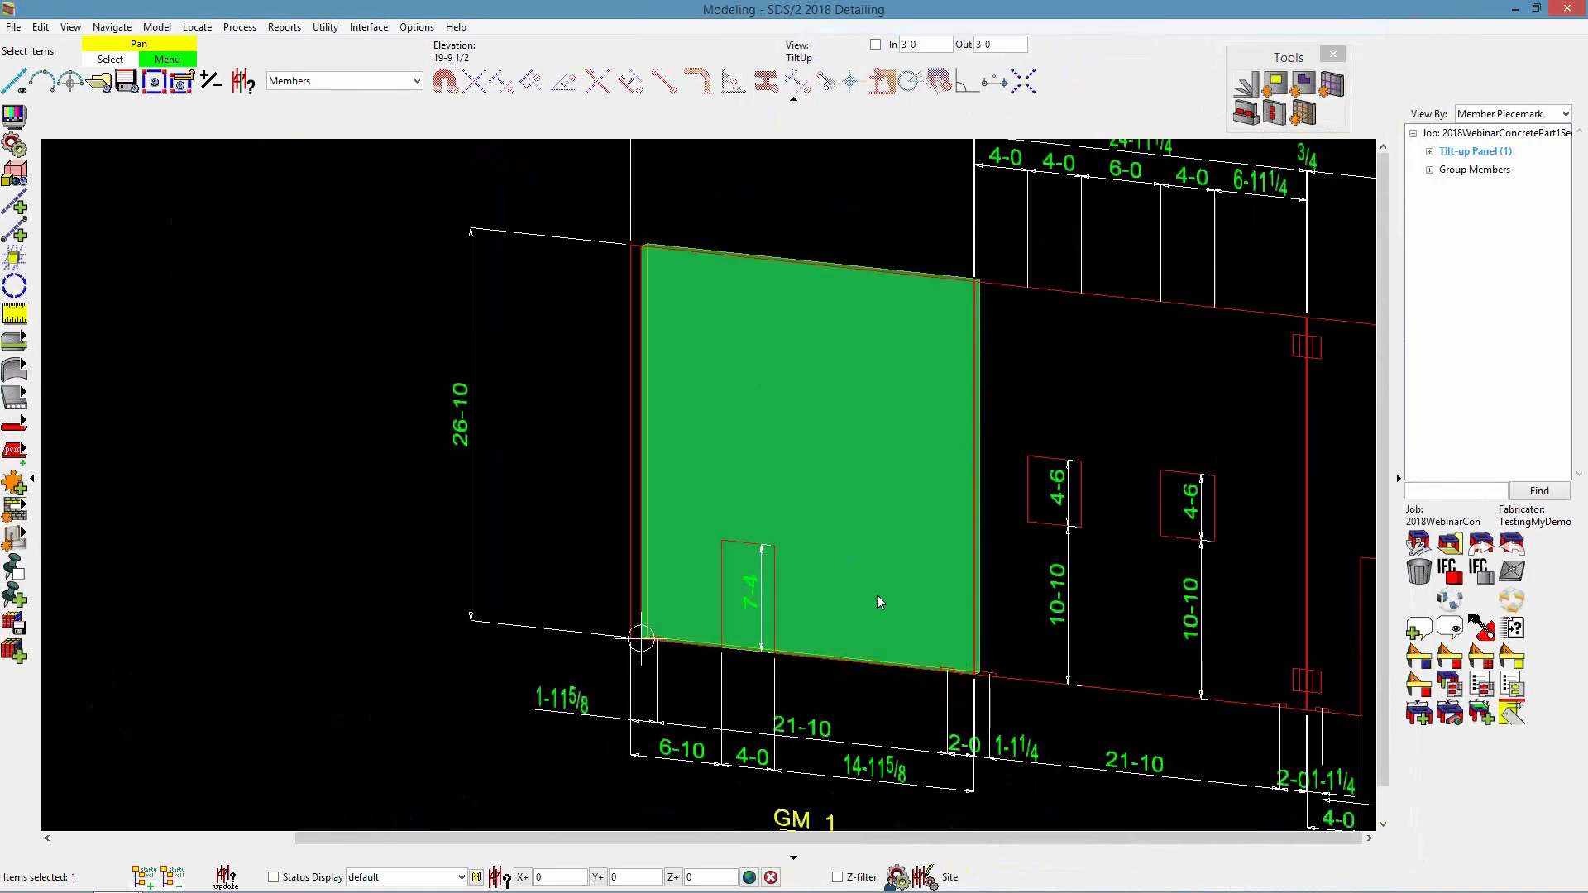
# Return to the straight-on elevation view and try a 2-0 setback on the left end of the GM_1 panel
pyautogui.scroll(2, 666, 627)
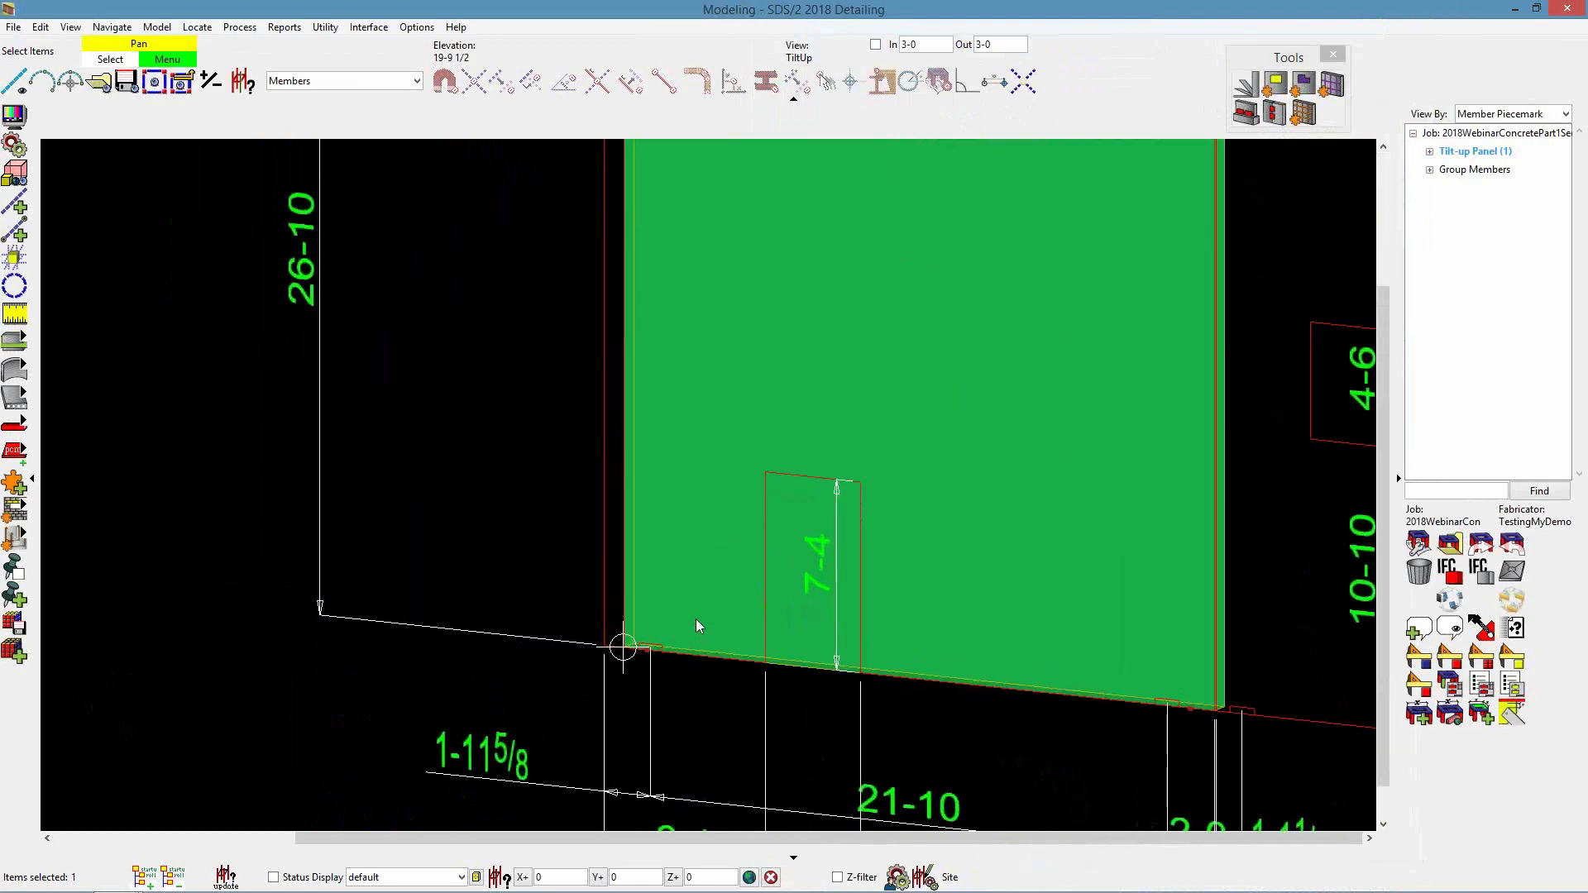
pyautogui.hotkey('ctrl', 'r')
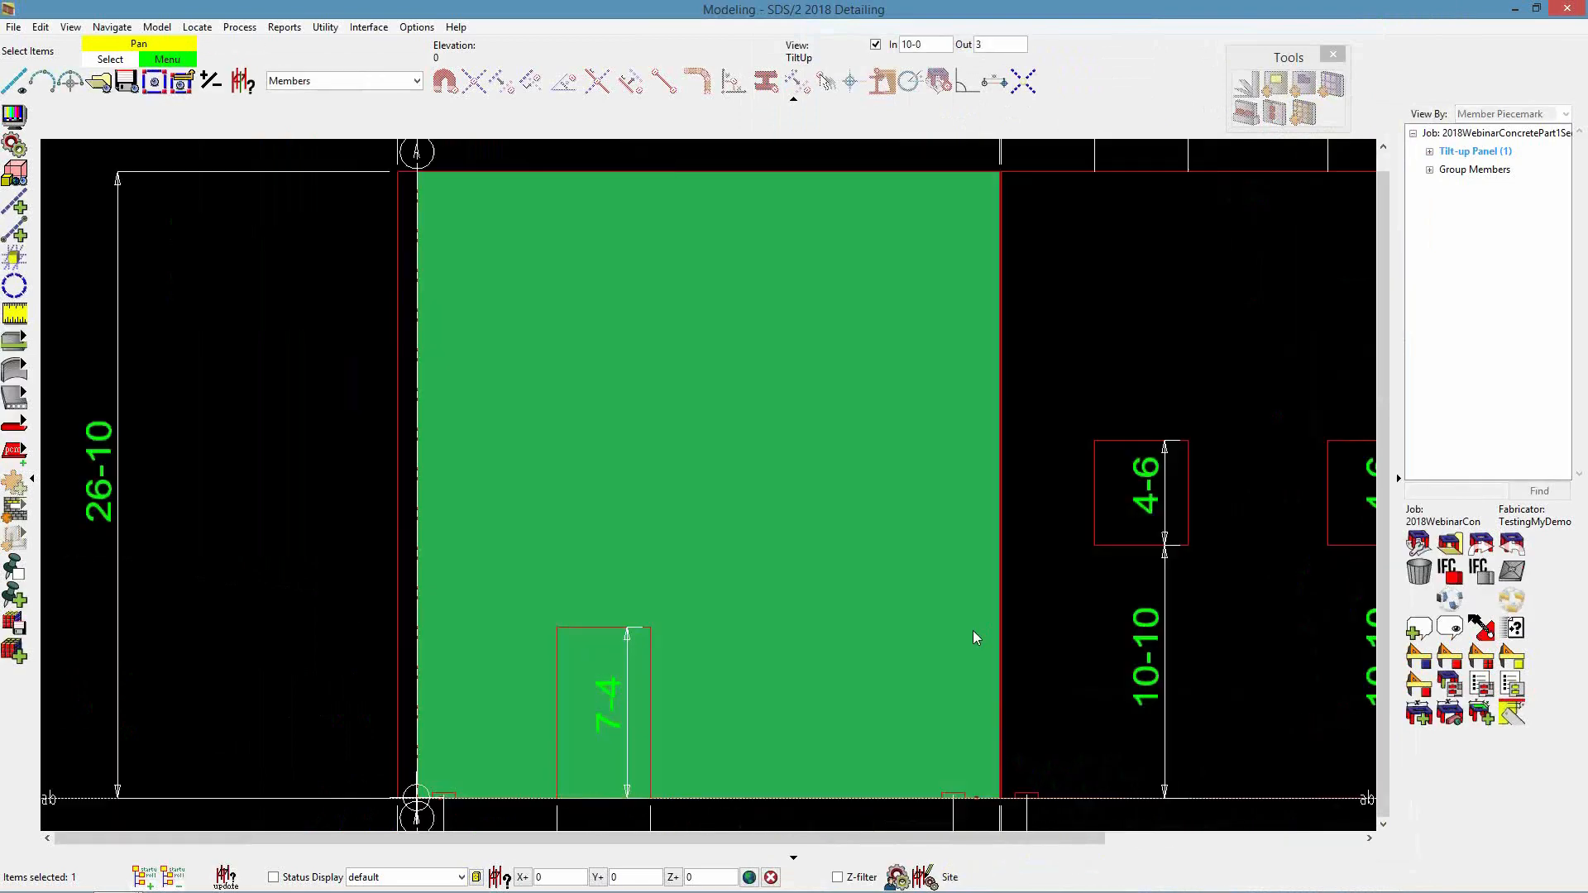
pyautogui.doubleClick(863, 591)
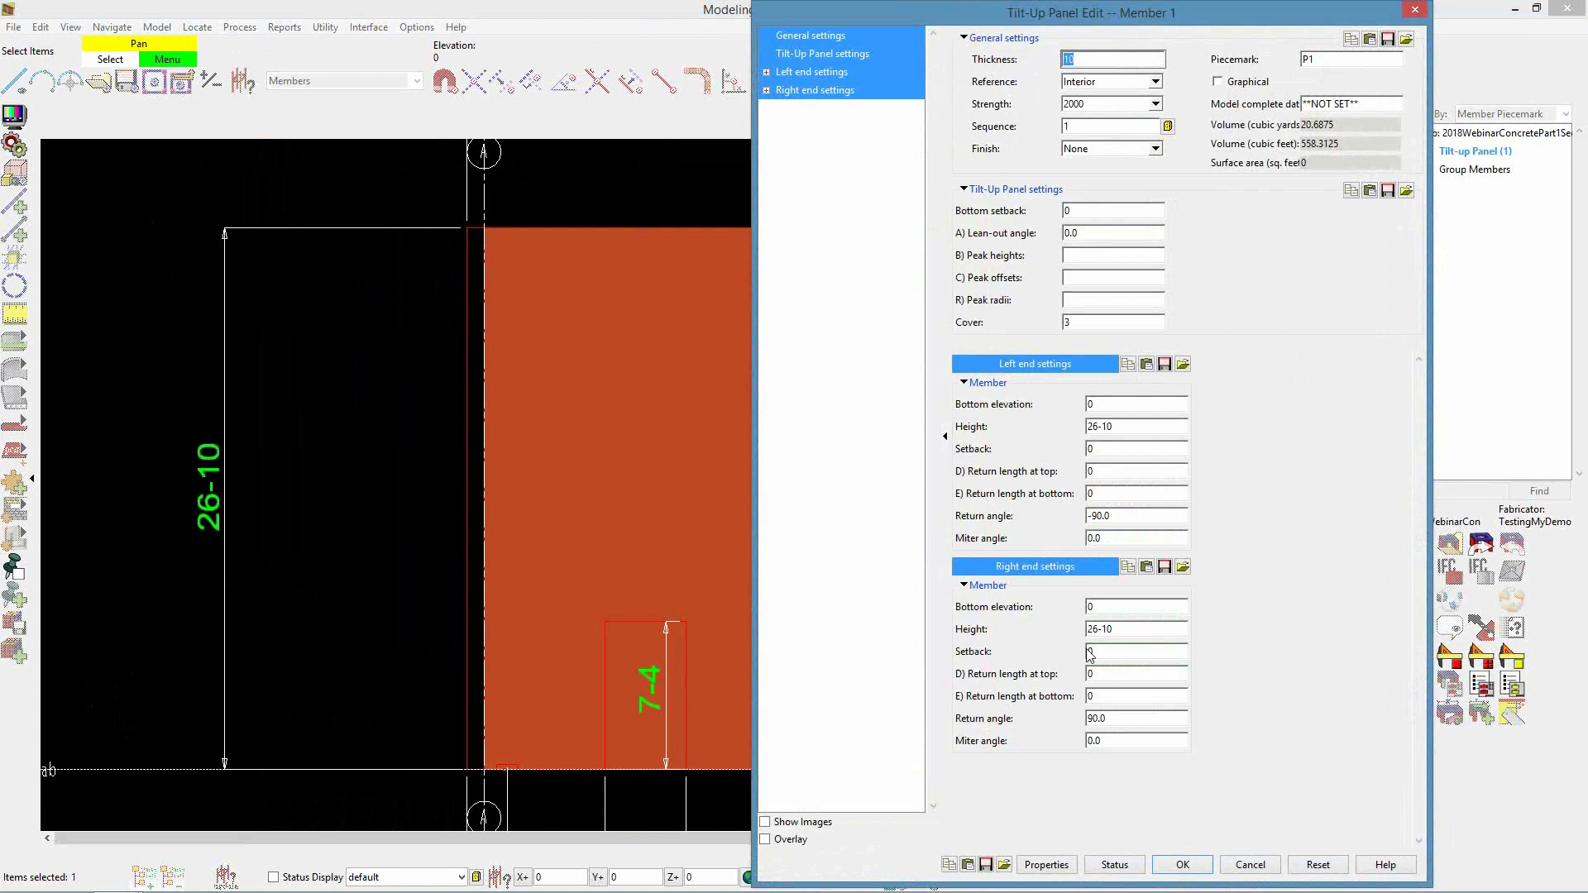
pyautogui.click(1111, 449)
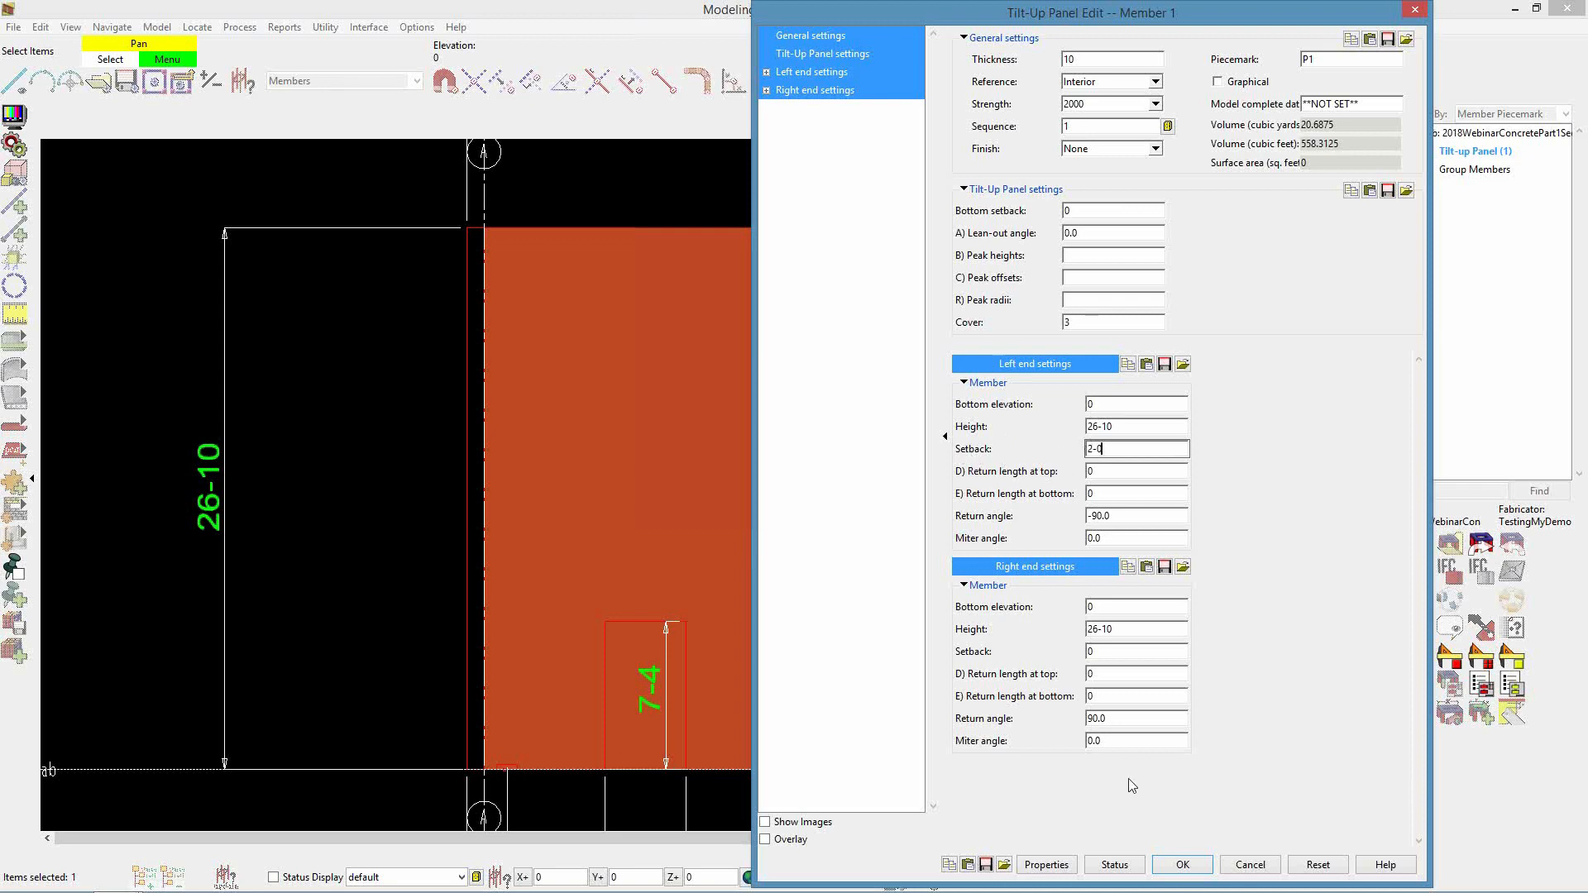
pyautogui.click(1183, 865)
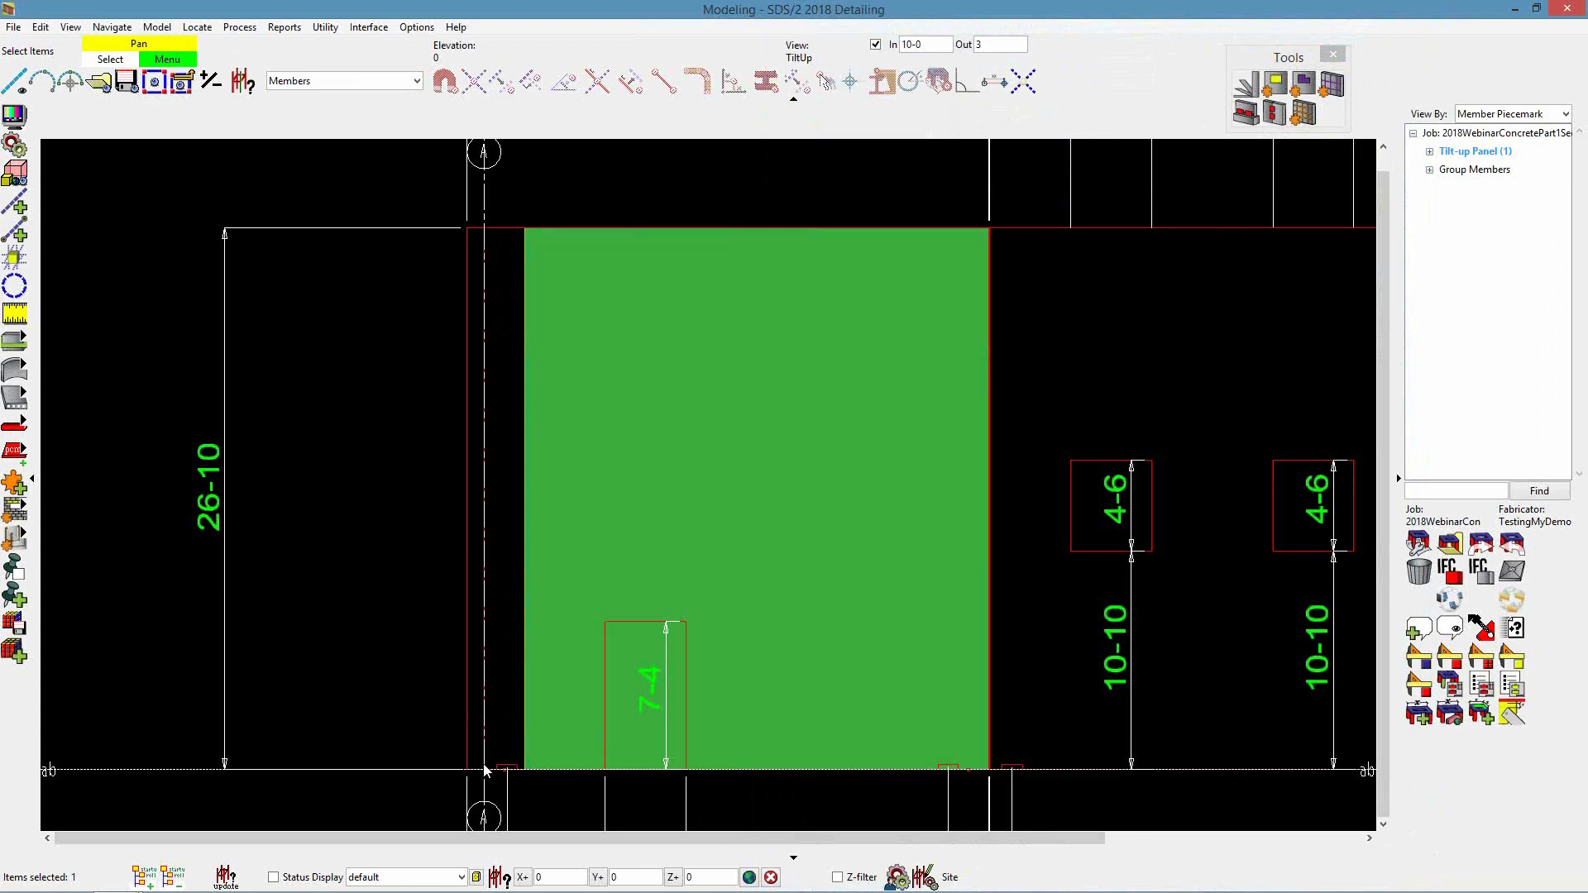
# Reset the left end setback of the GM_1 panel to 0
pyautogui.doubleClick(567, 711)
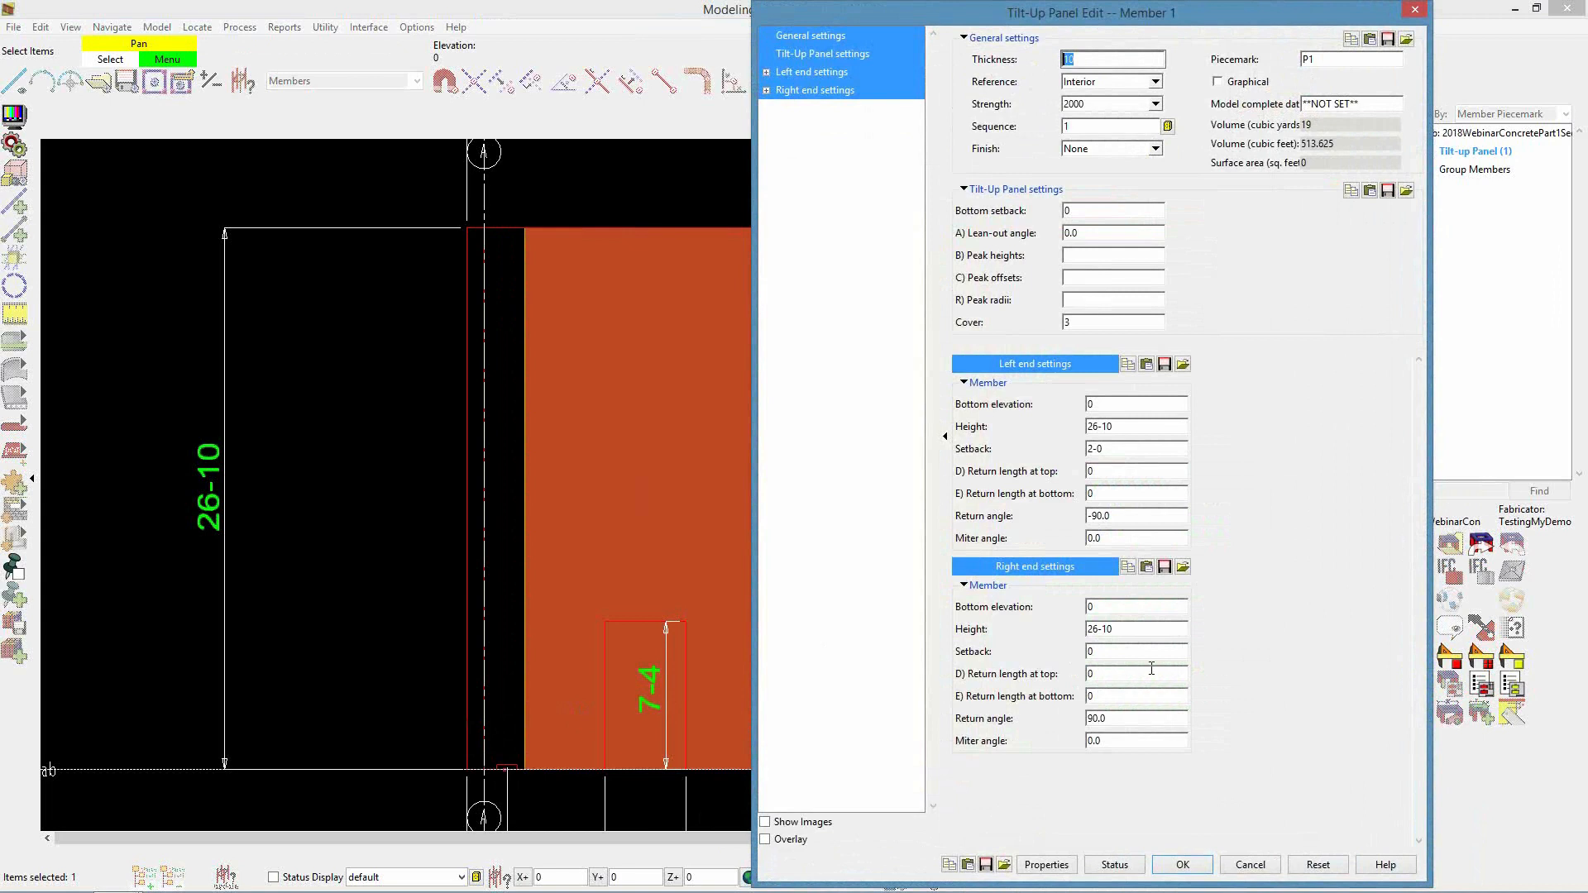
pyautogui.doubleClick(1115, 453)
pyautogui.write('0')
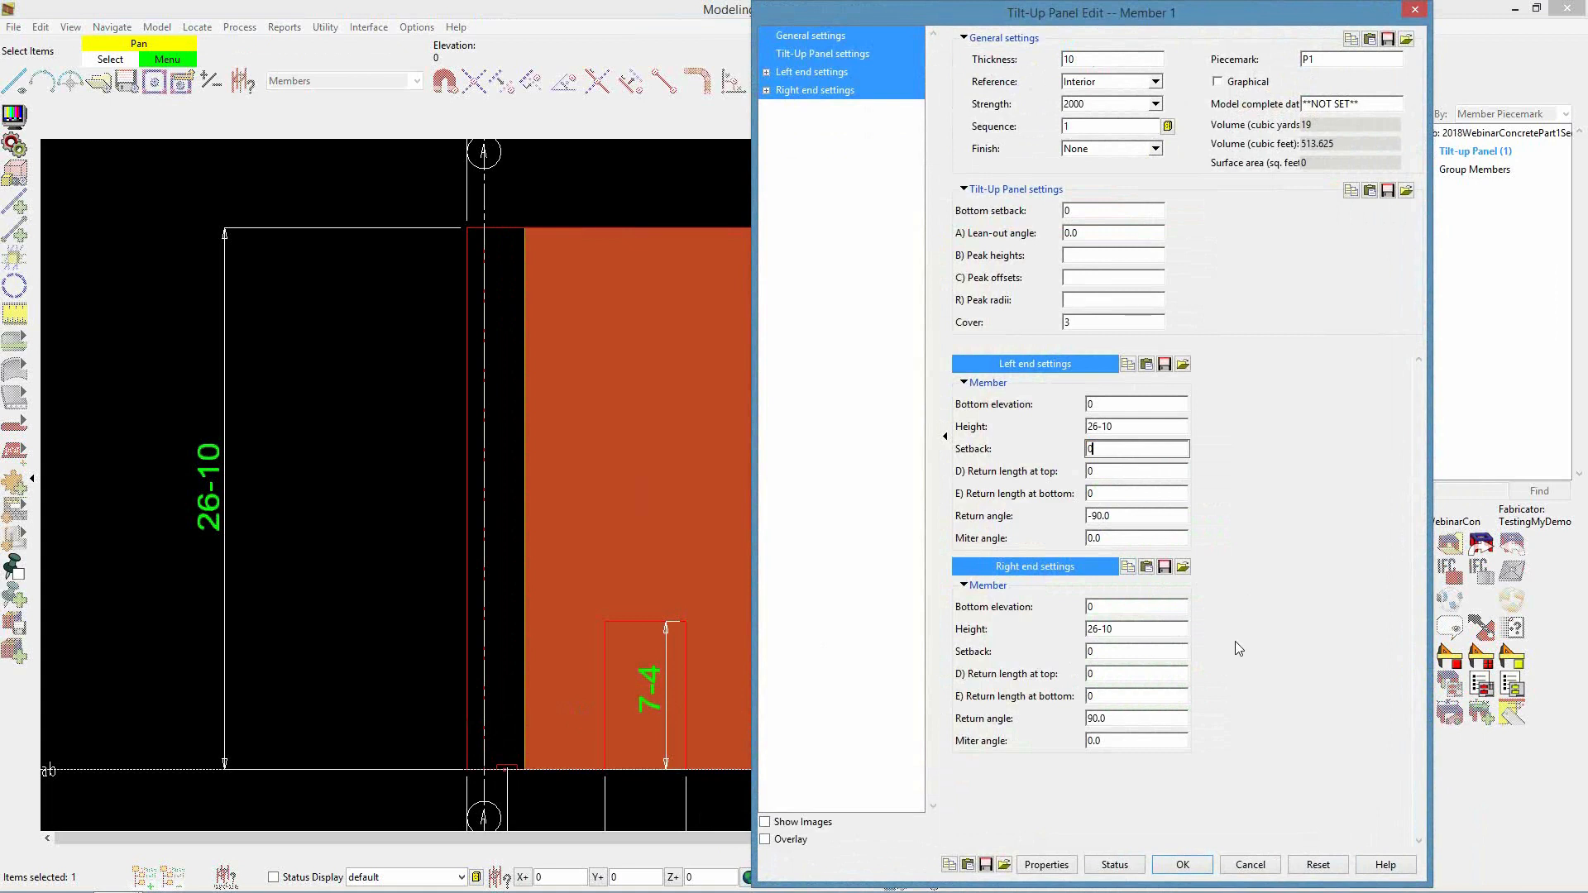
pyautogui.click(1182, 865)
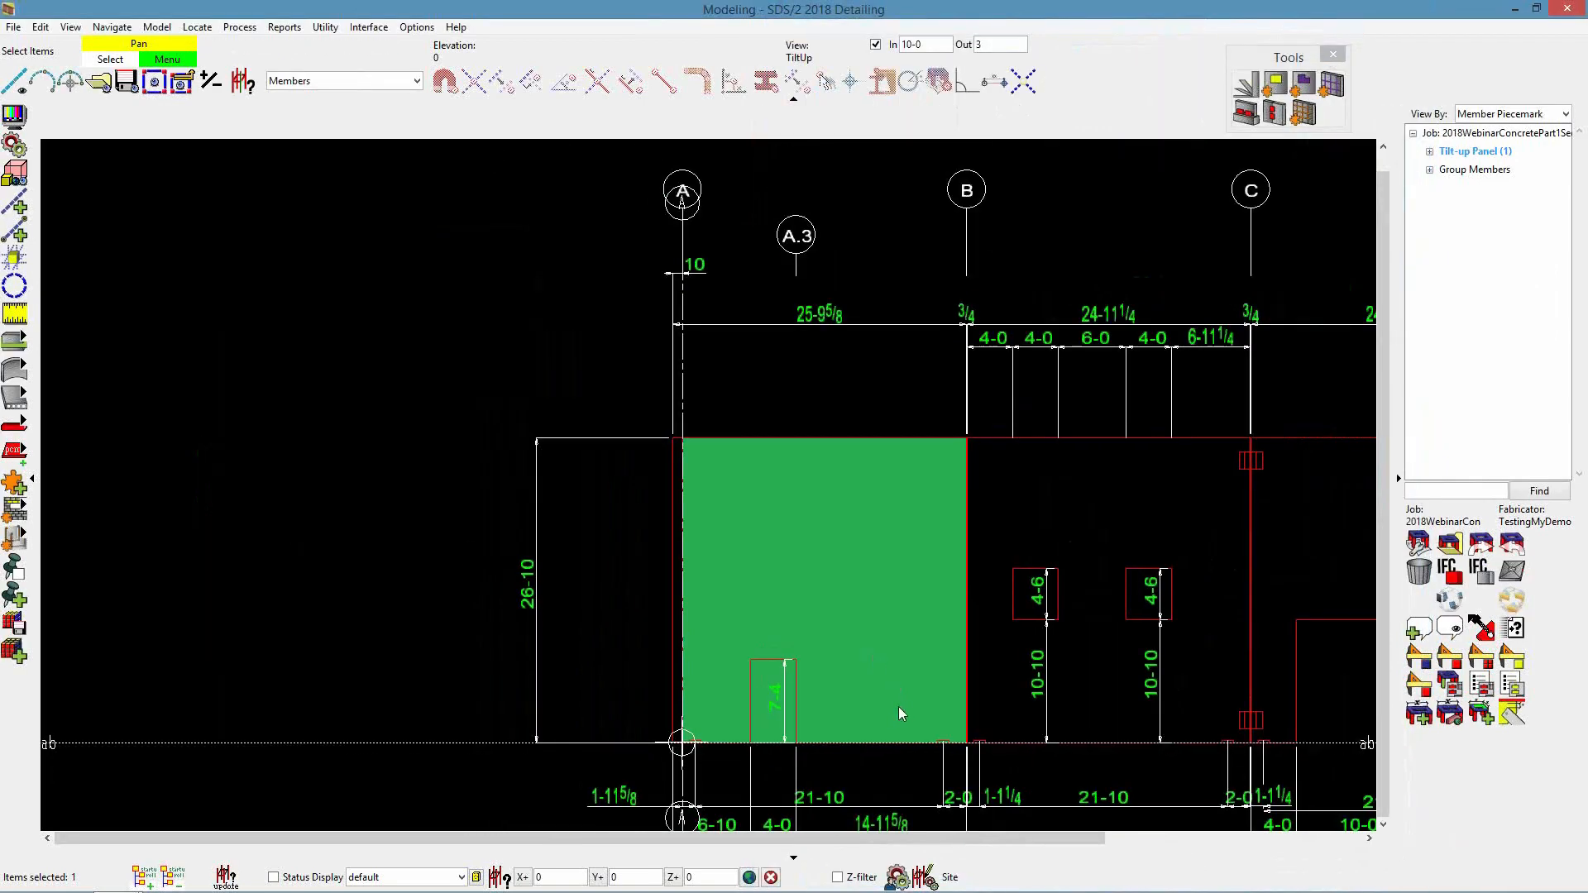
# Add a tilt-up panel along the bottom of GM_11 from the joint at grid B to the joint at grid C, accepting the carried-over settings
pyautogui.keyDown('shift'); pyautogui.moveTo(898, 712); pyautogui.dragTo(788, 760, button='middle'); pyautogui.keyUp('shift')
pyautogui.moveTo(953, 717); pyautogui.dragTo(706, 528, button='middle')
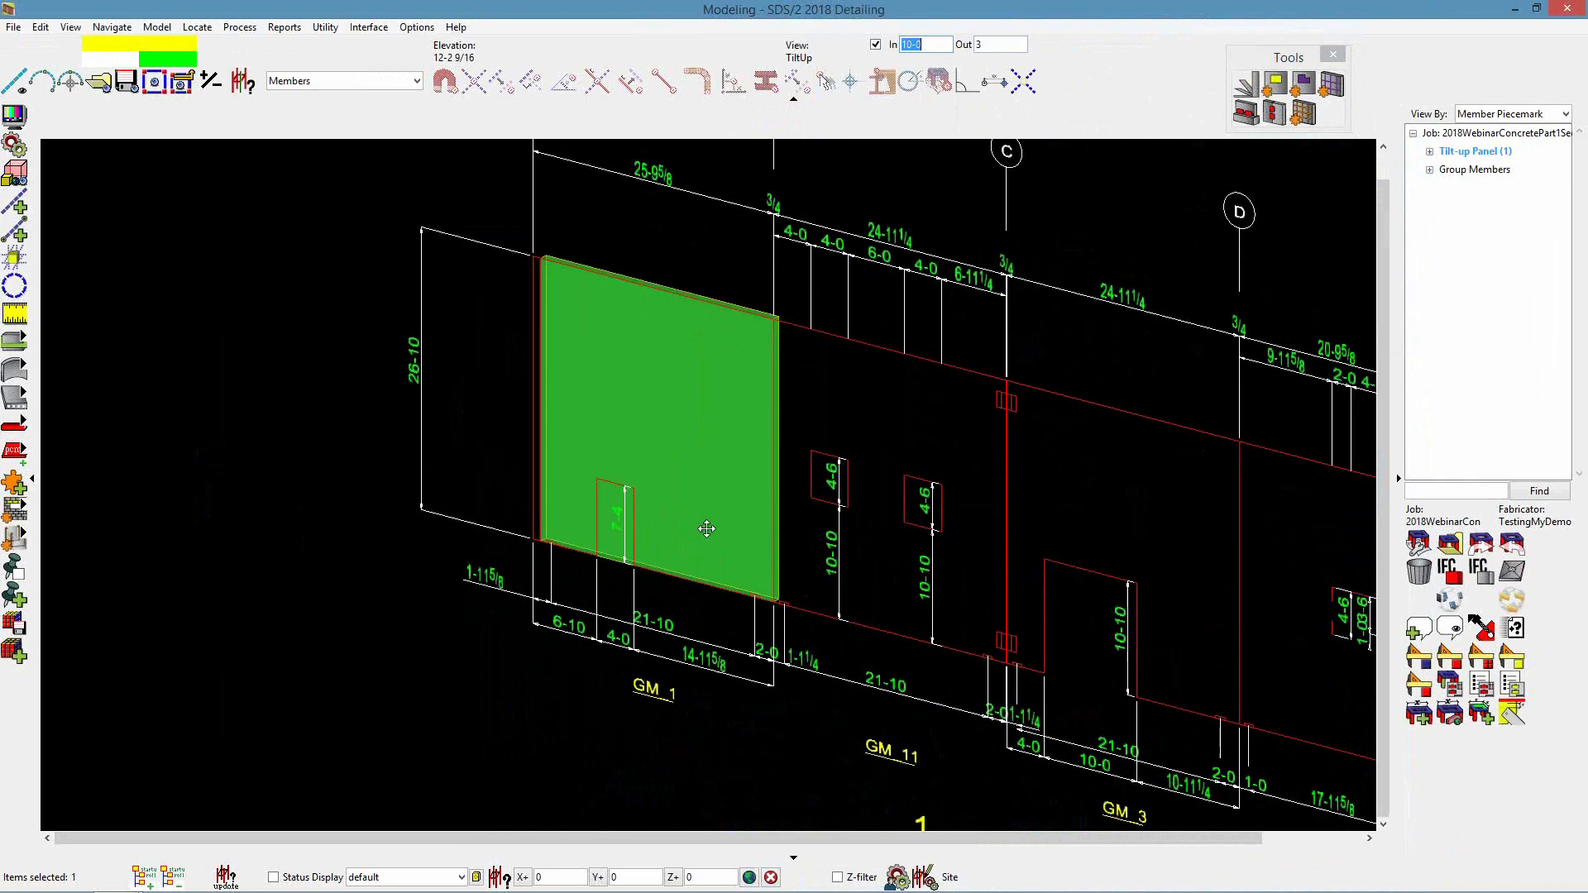
pyautogui.scroll(3, 893, 571)
pyautogui.moveTo(893, 570); pyautogui.dragTo(800, 605, button='middle')
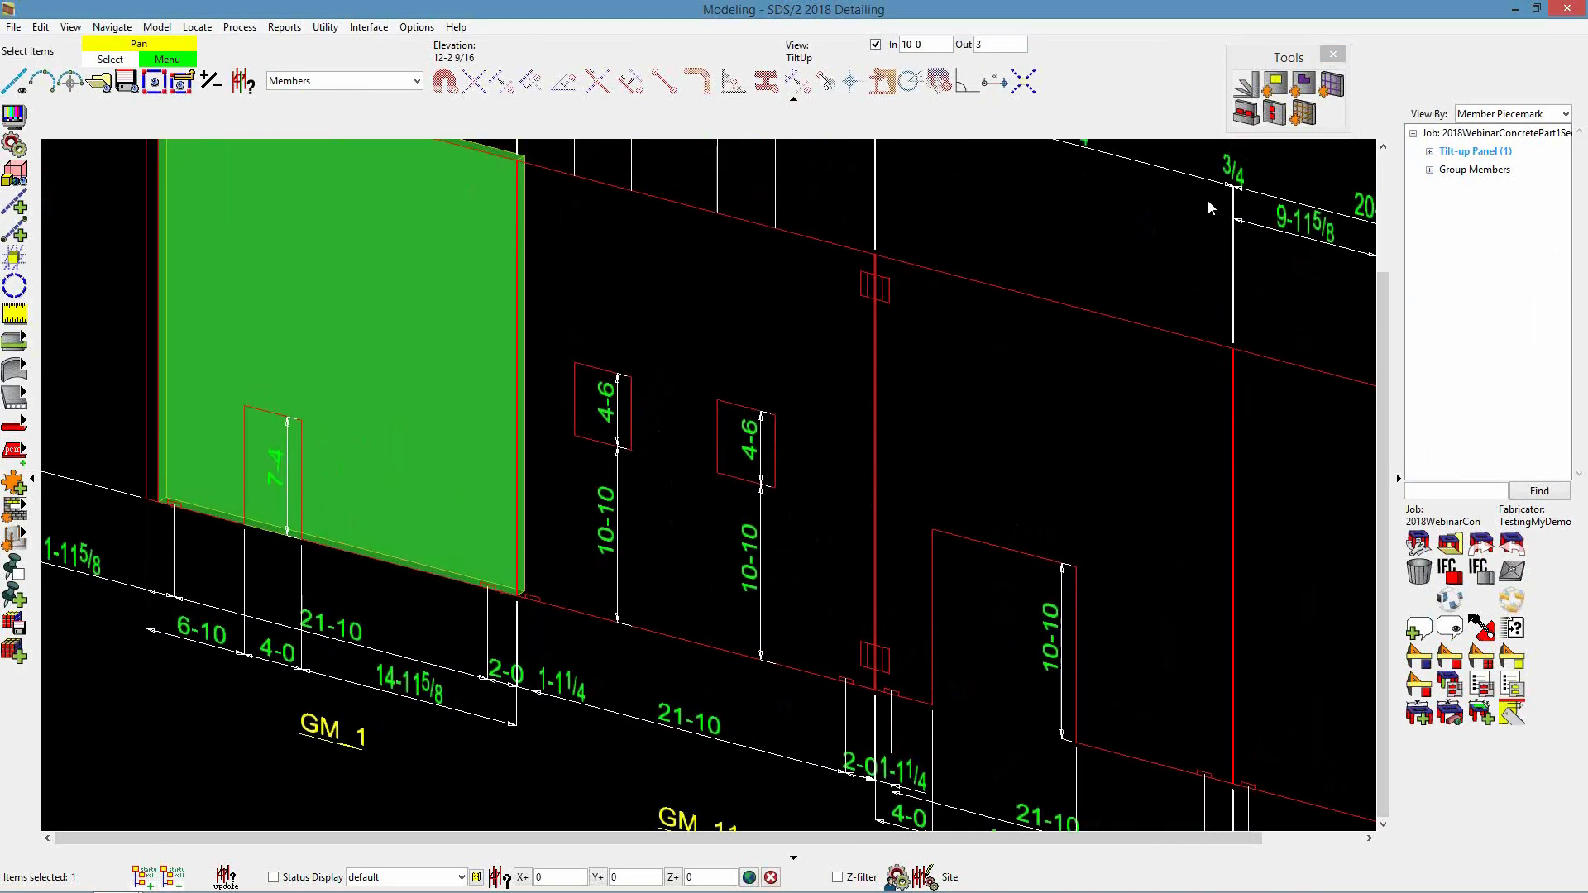
pyautogui.click(1251, 89)
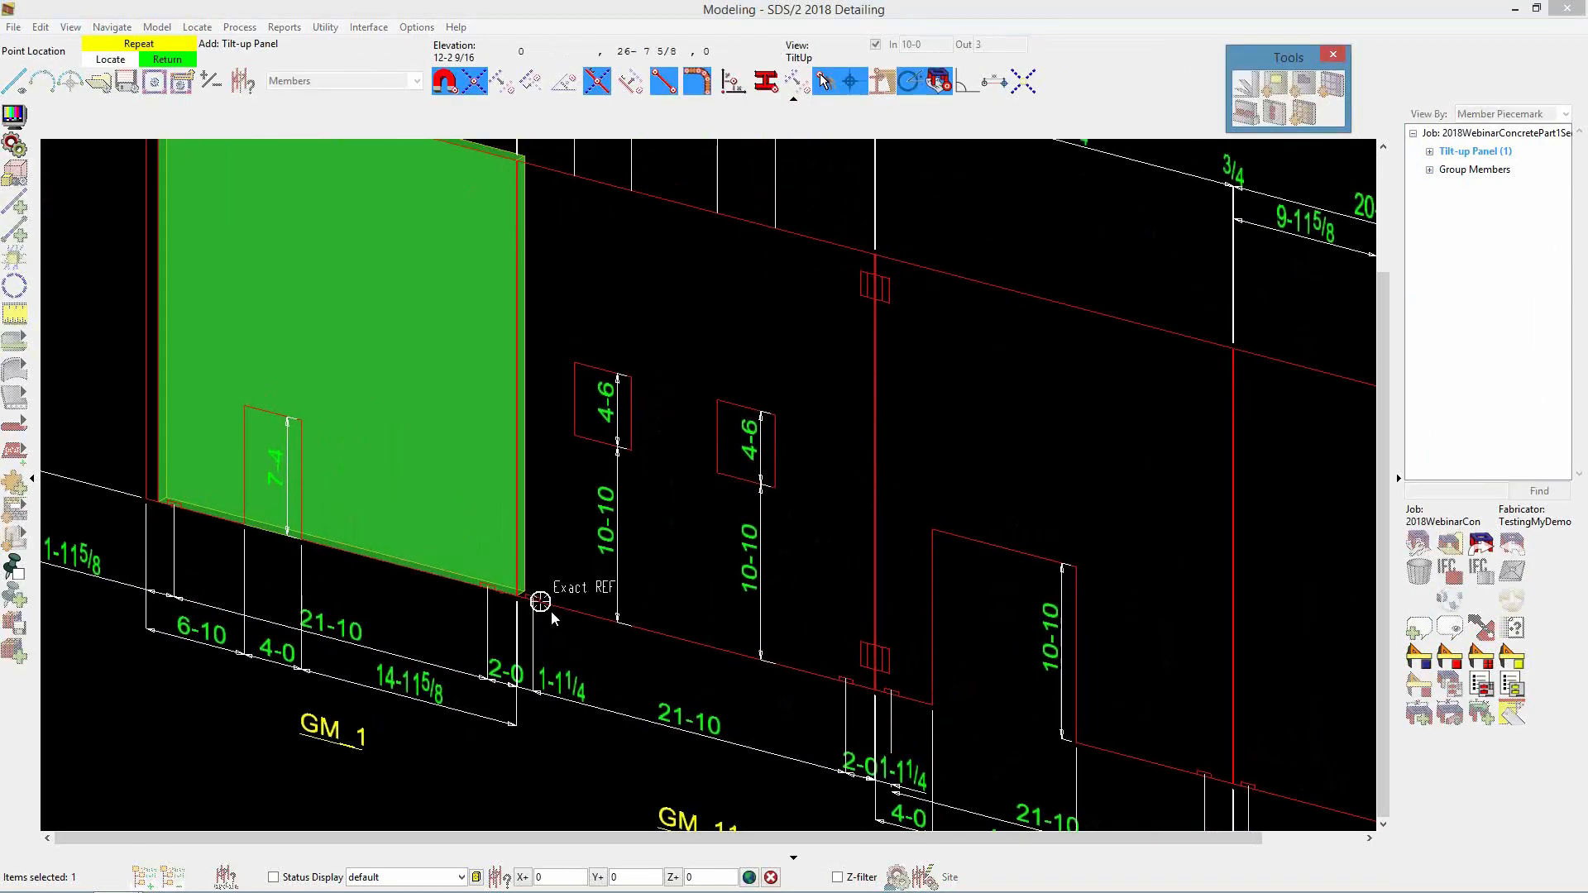
pyautogui.scroll(3, 521, 594)
pyautogui.scroll(2, 515, 594)
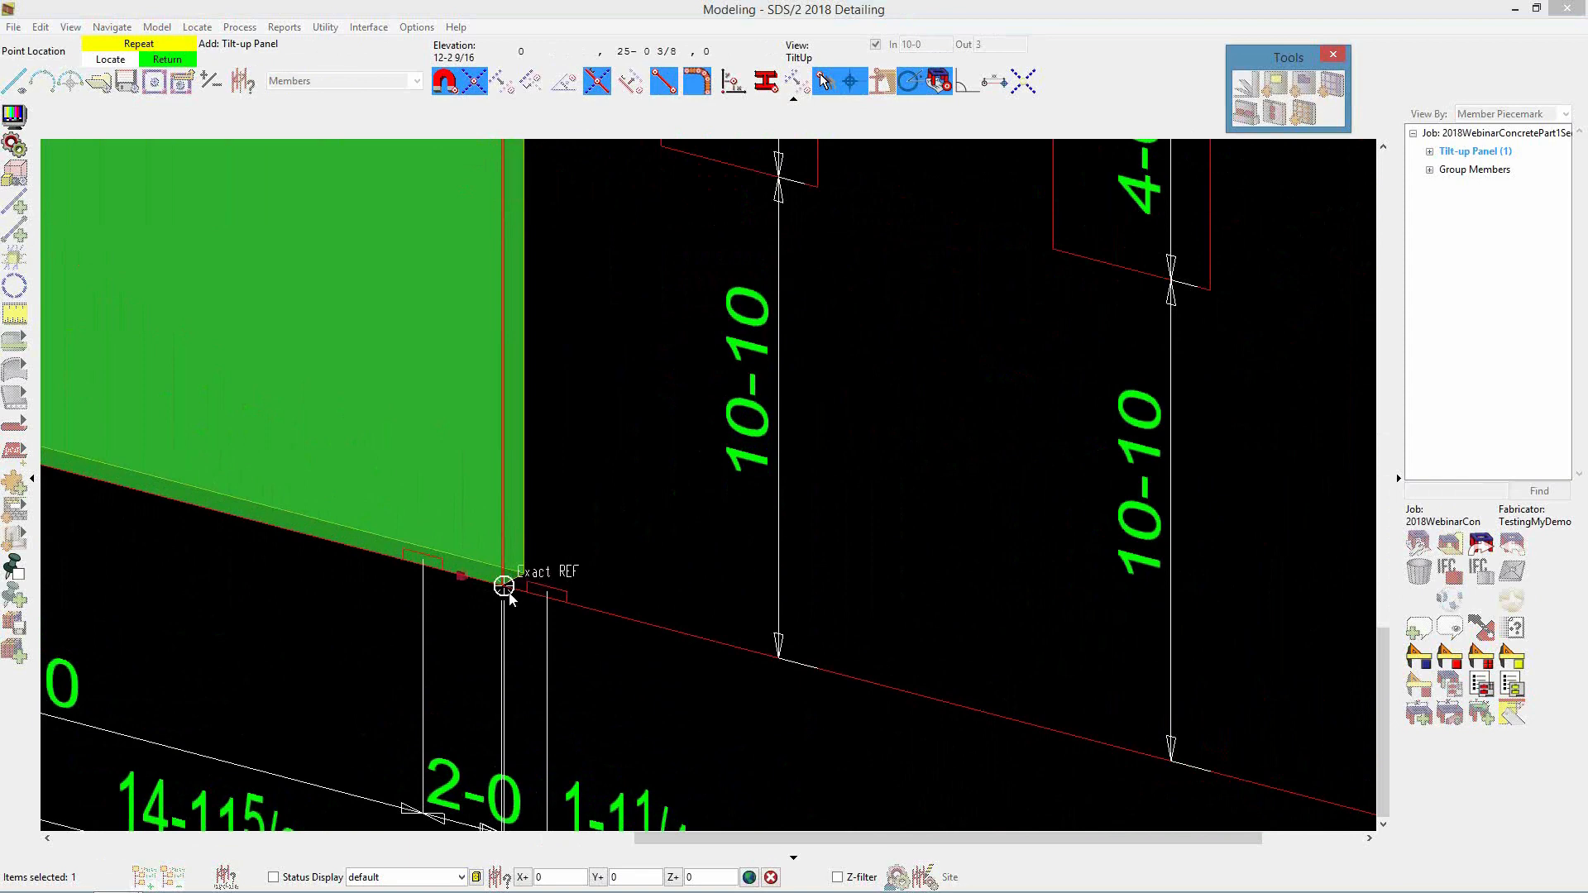
pyautogui.middleClick(506, 593)
pyautogui.scroll(-2, 504, 593)
pyautogui.scroll(-3, 896, 698)
pyautogui.scroll(4, 893, 687)
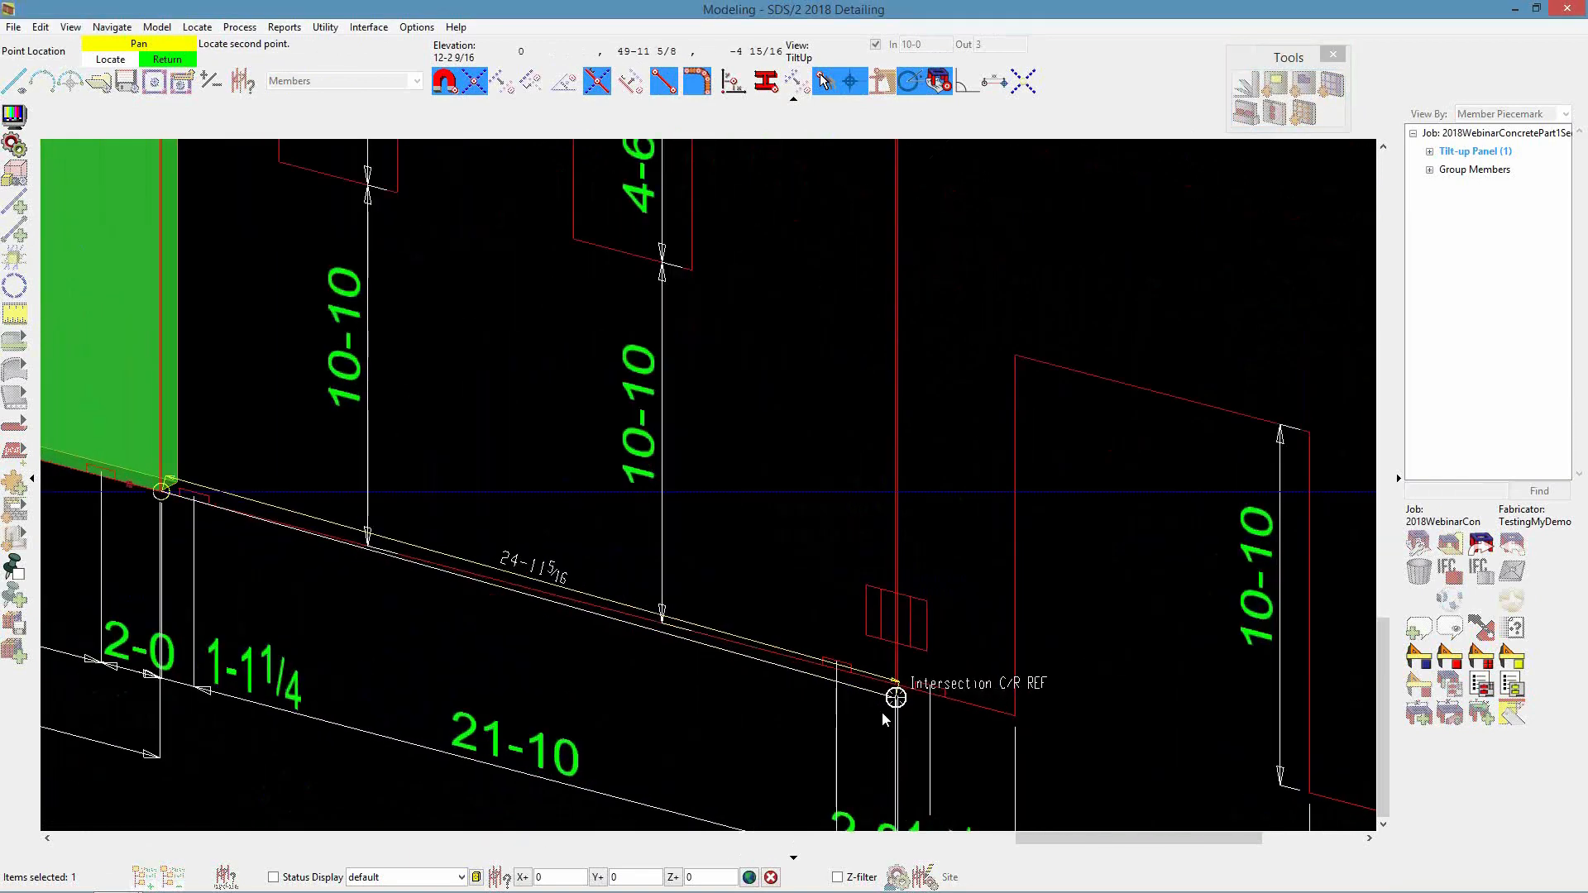
pyautogui.click(886, 667)
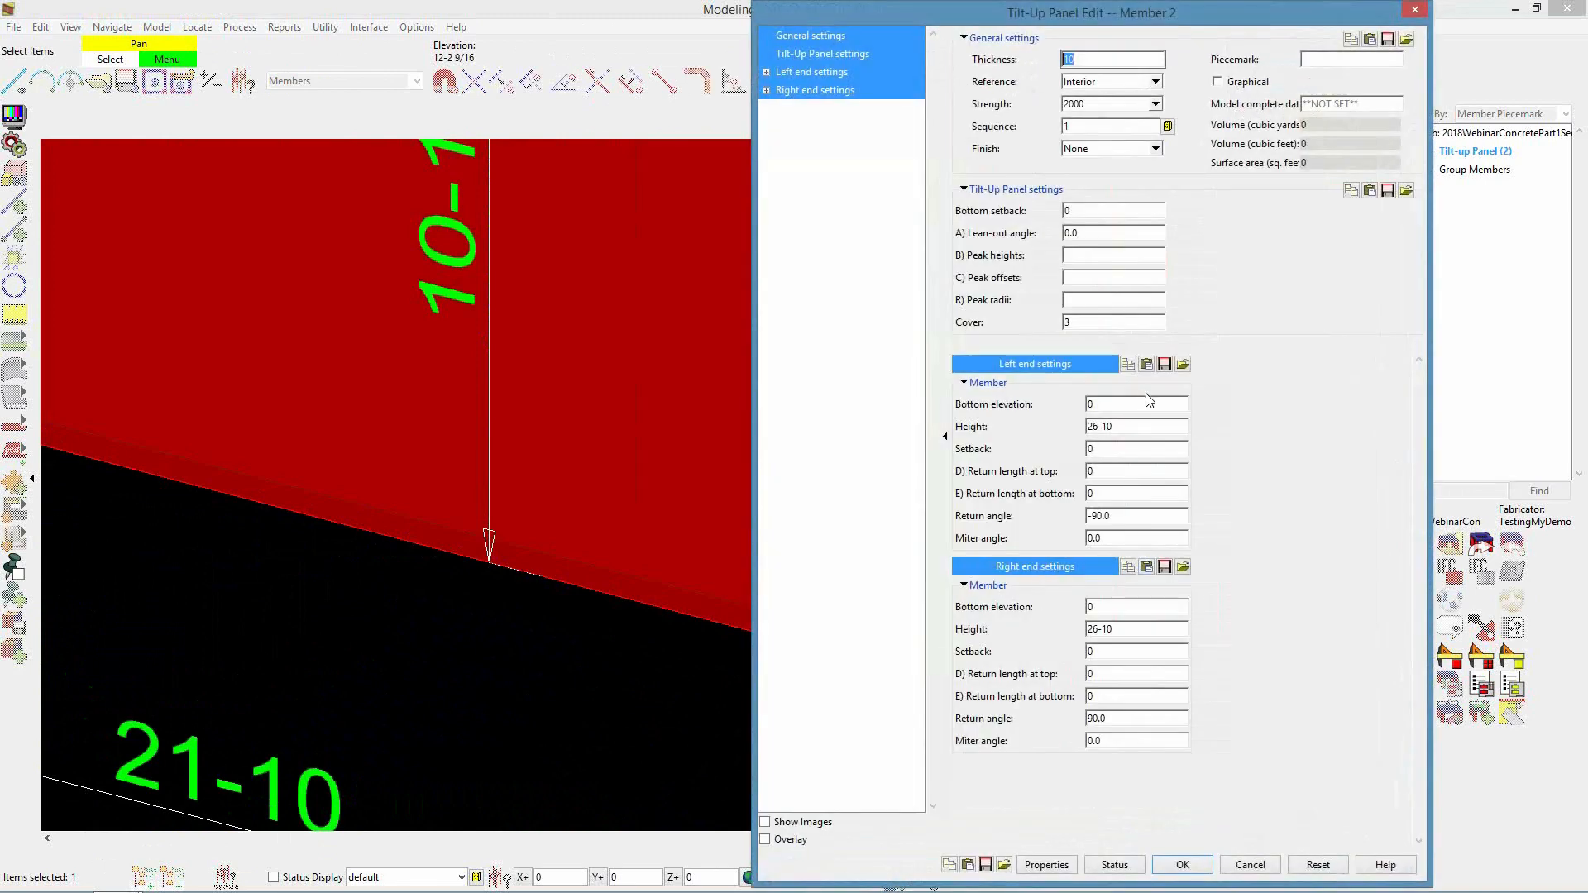
pyautogui.click(1183, 865)
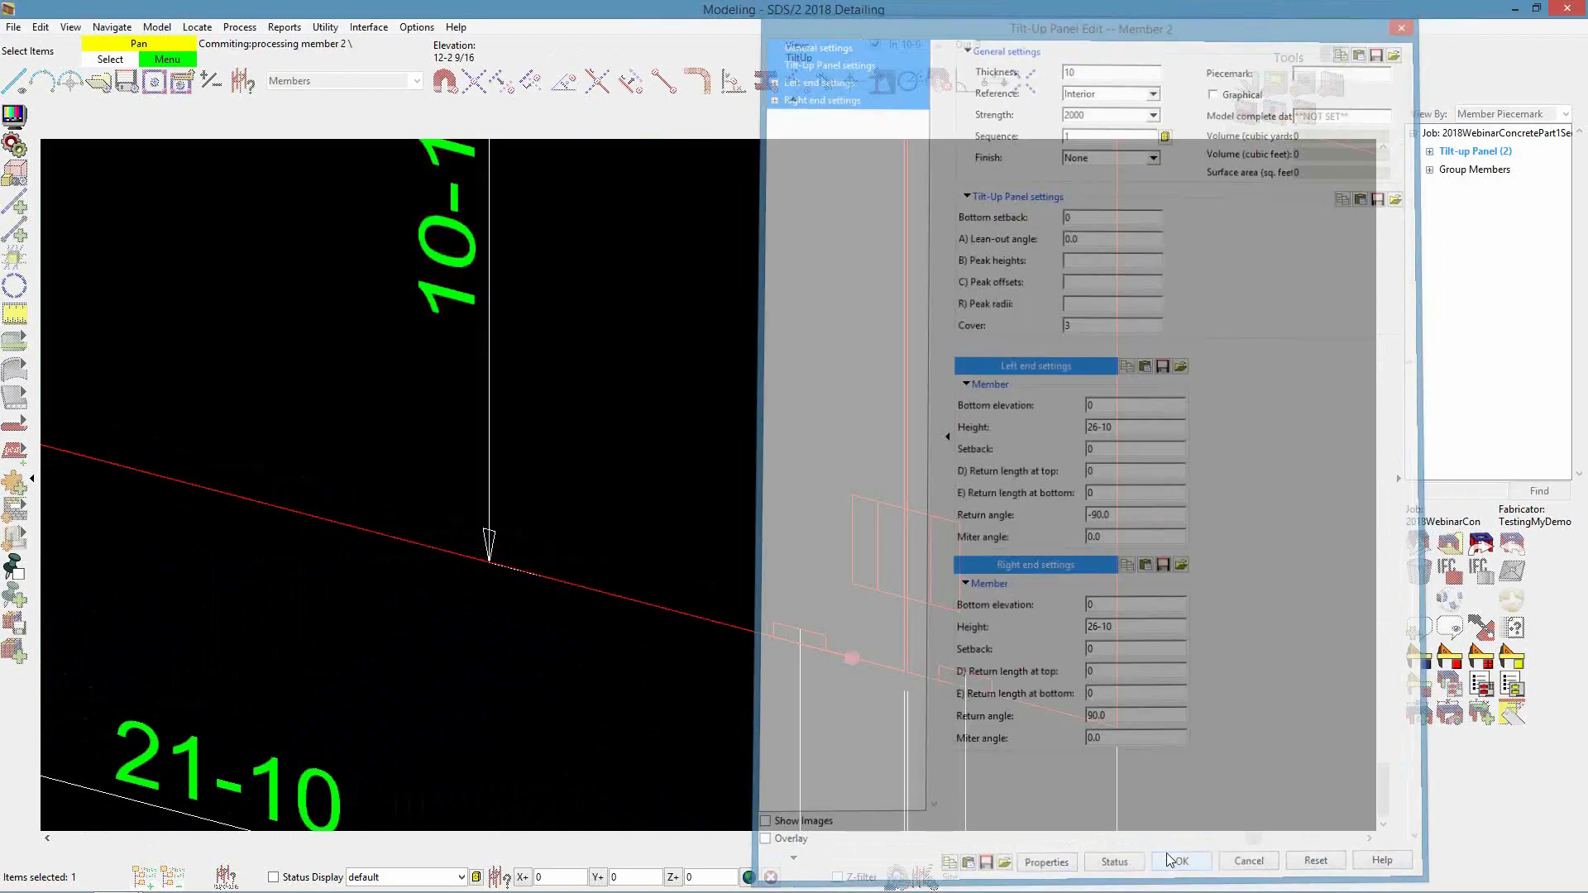
# Add a tilt-up panel along the bottom of GM_3 from the joint at grid C to the joint at grid D, accepting the same settings
pyautogui.scroll(3, 852, 666)
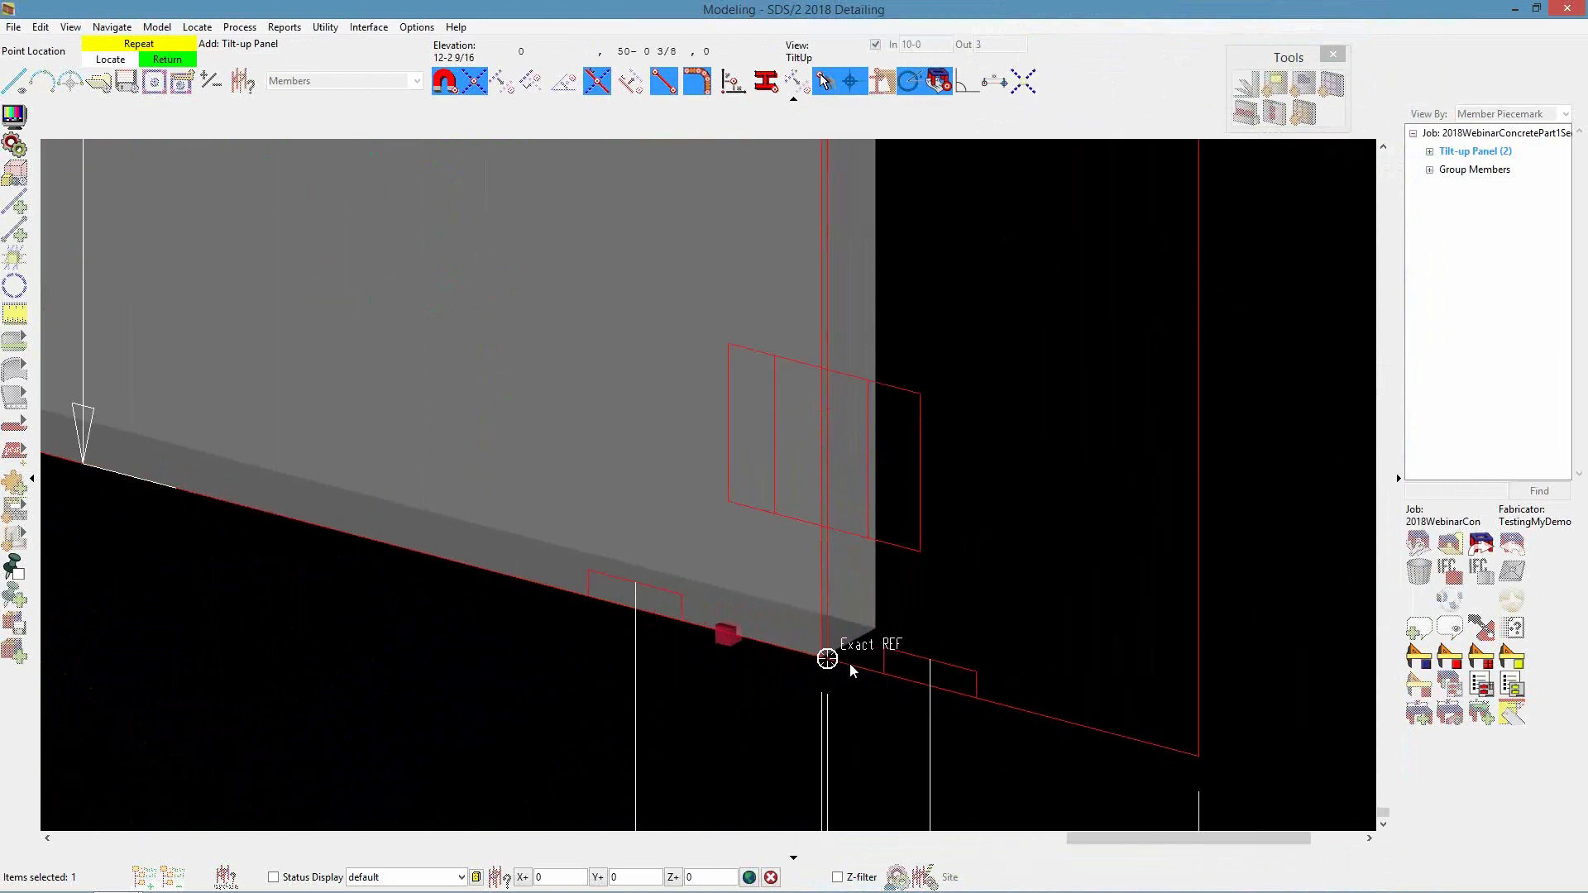
pyautogui.click(827, 659)
pyautogui.scroll(-5, 622, 682)
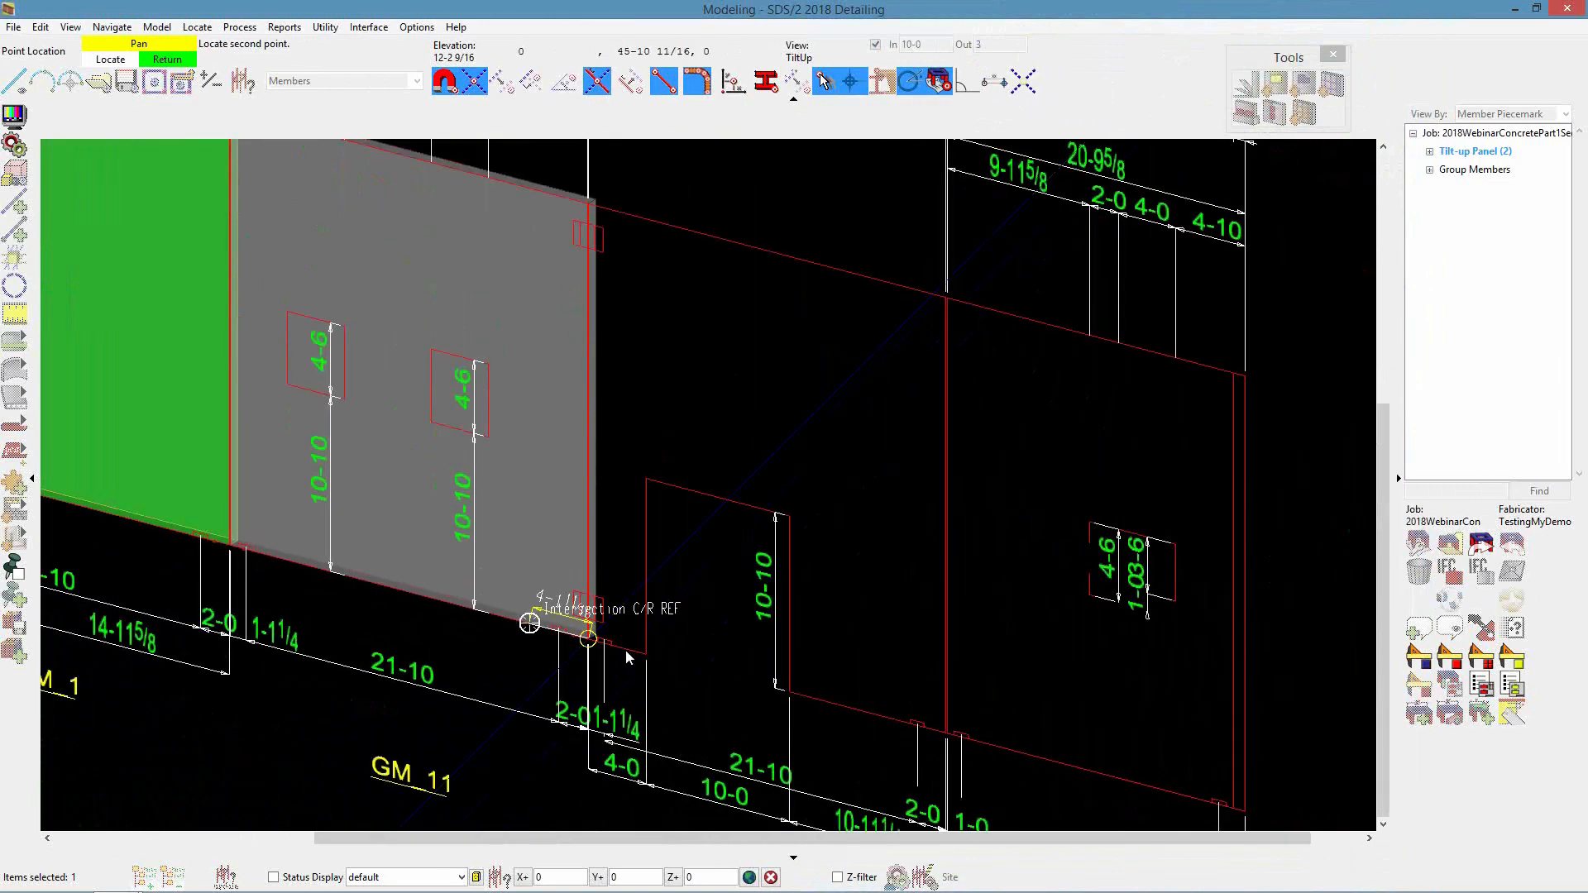
pyautogui.scroll(5, 946, 742)
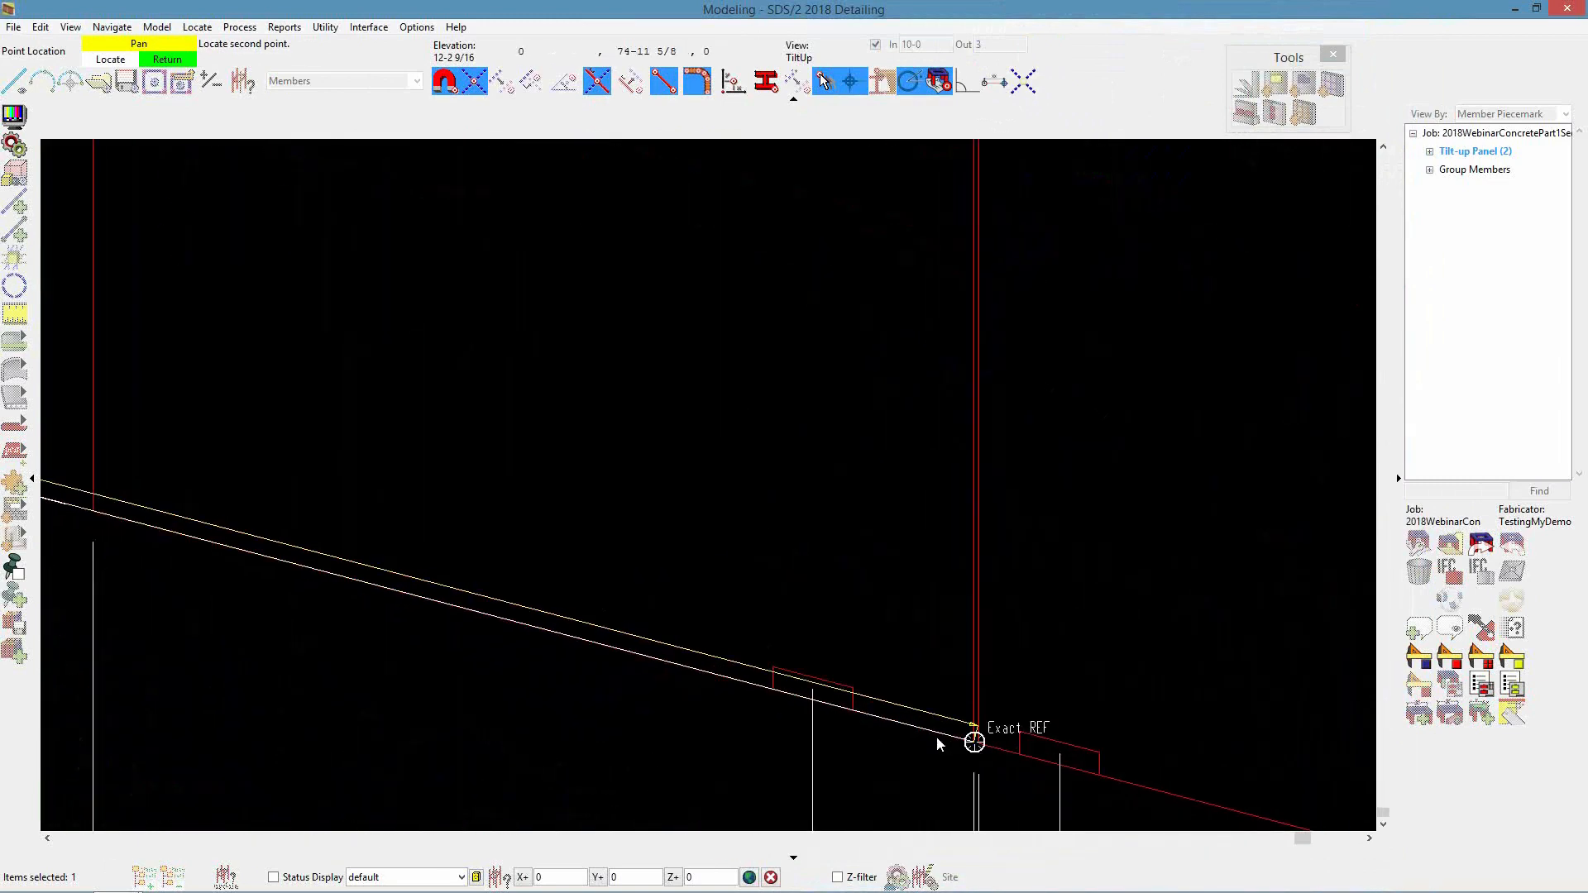
pyautogui.click(937, 744)
pyautogui.press('Return')
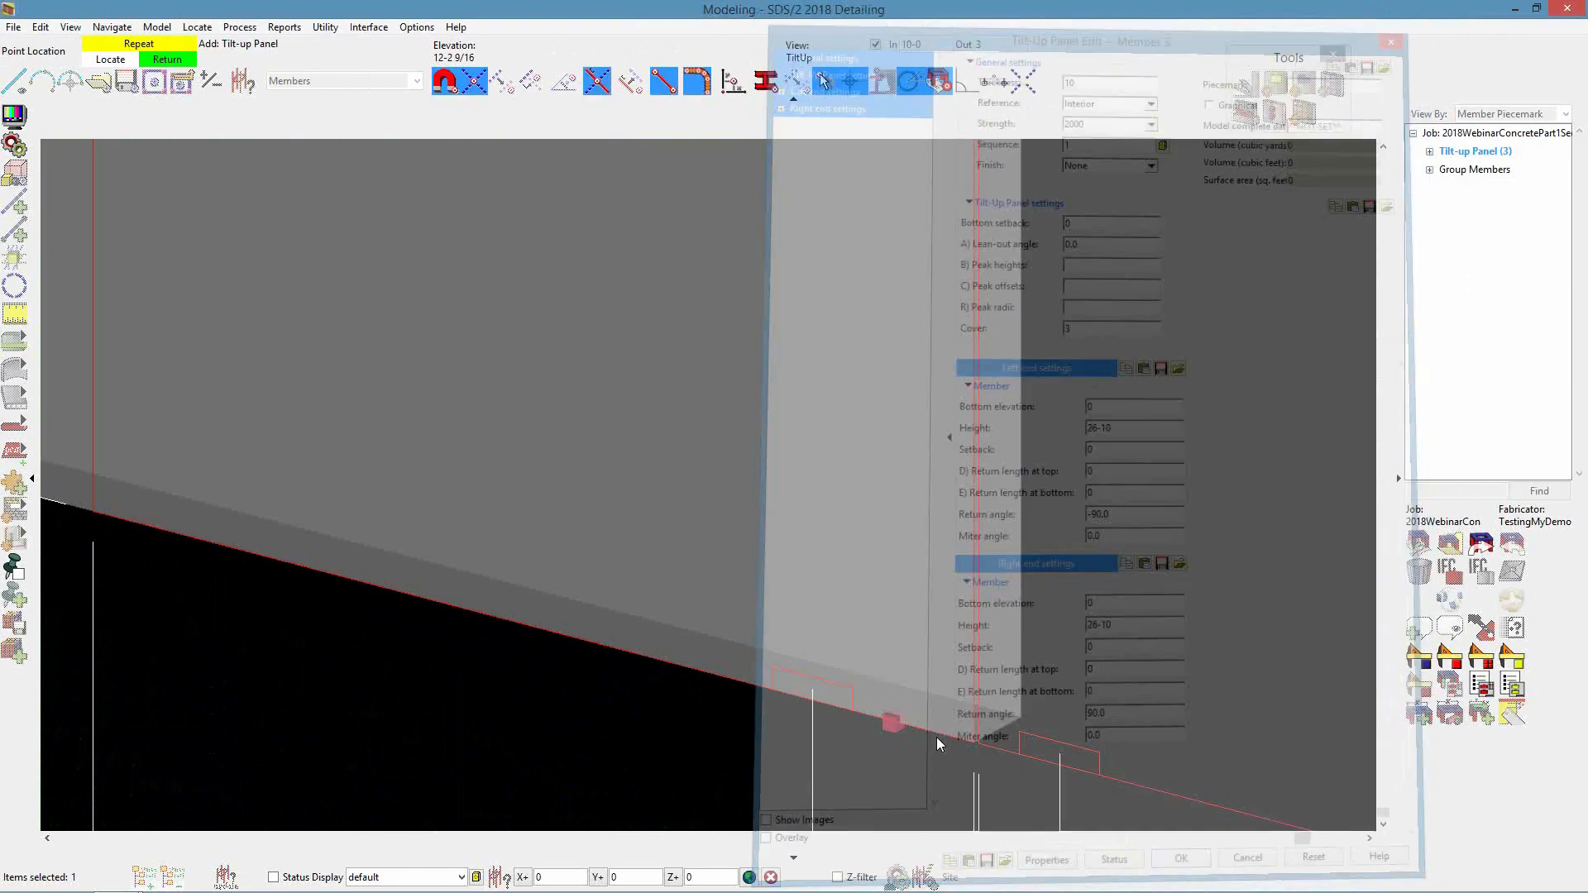
# Add a tilt-up panel along the bottom of GM_5 from the joint at grid D to the inner end line near grid E, keeping the carried-over settings
pyautogui.click(986, 749)
pyautogui.scroll(-5, 891, 718)
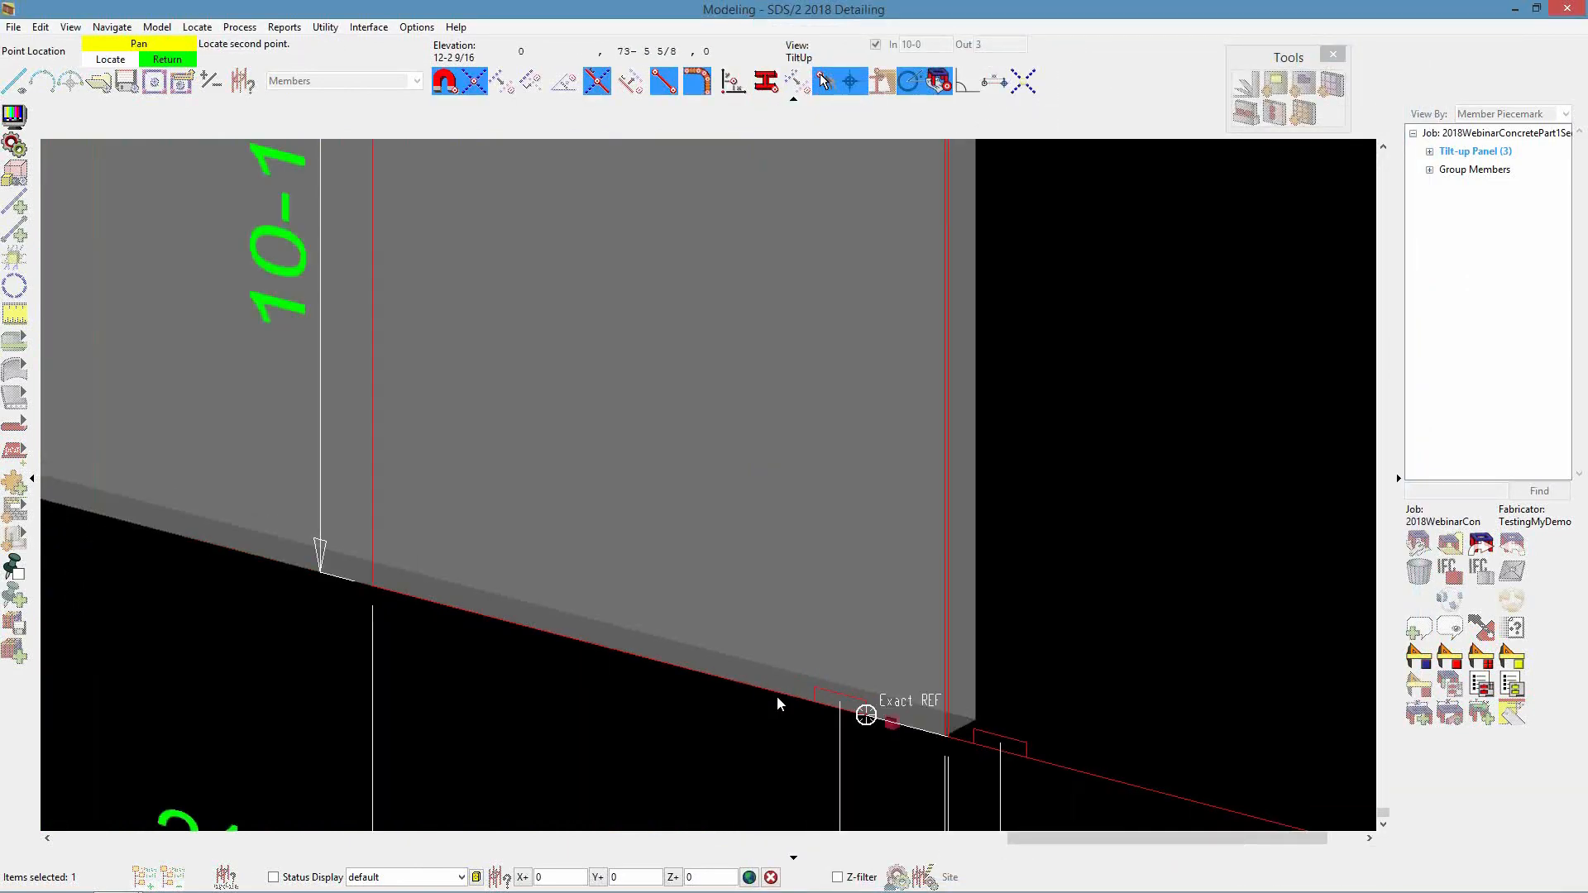
pyautogui.scroll(-3, 736, 653)
pyautogui.scroll(8, 879, 666)
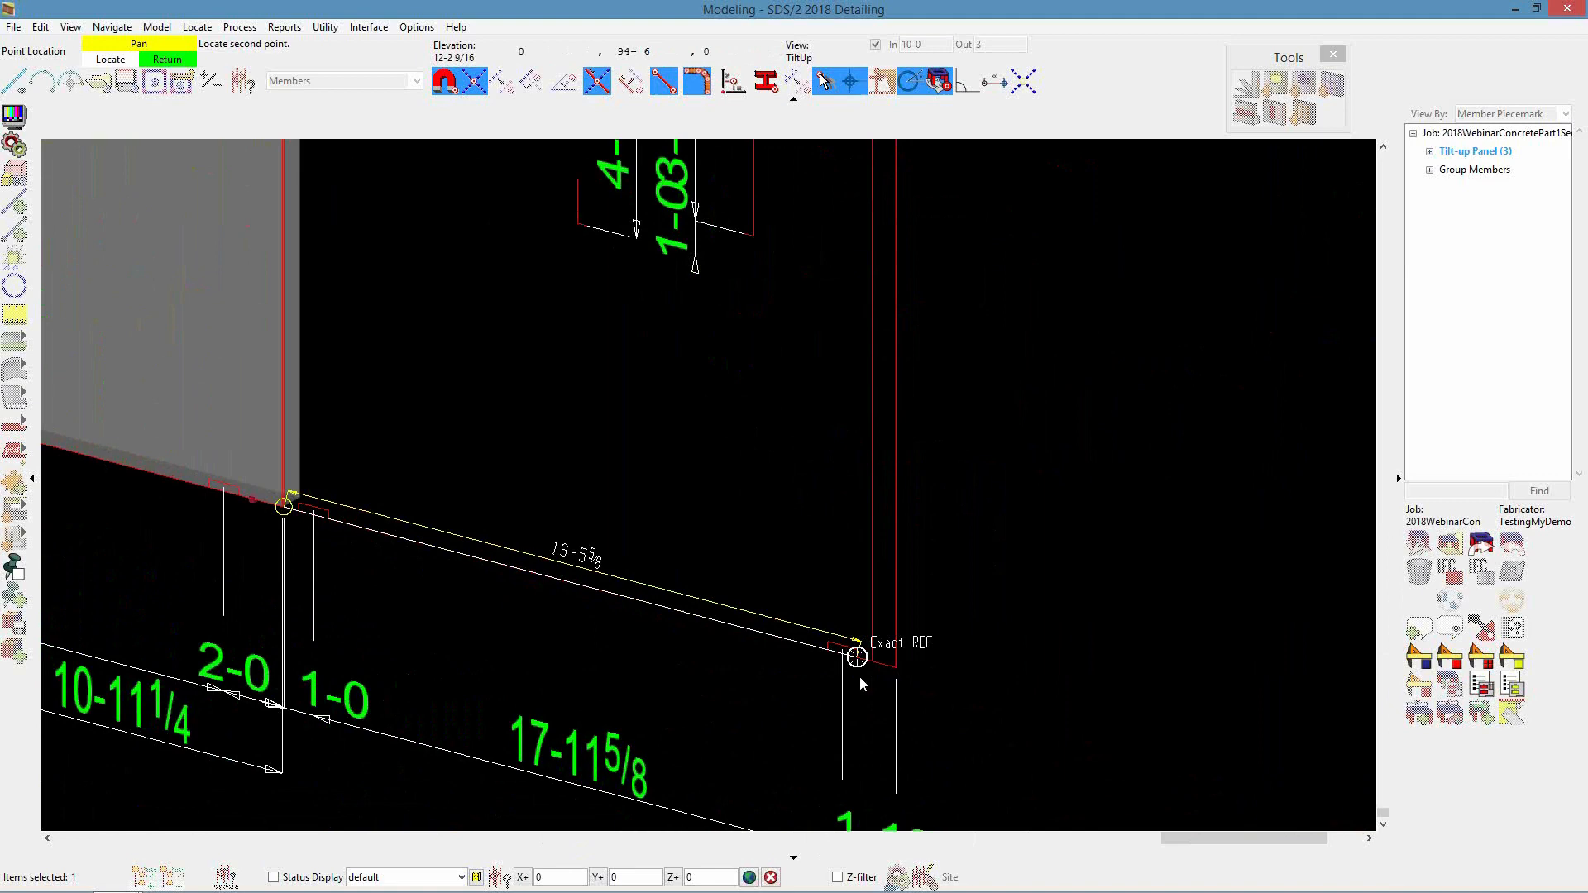
pyautogui.click(876, 668)
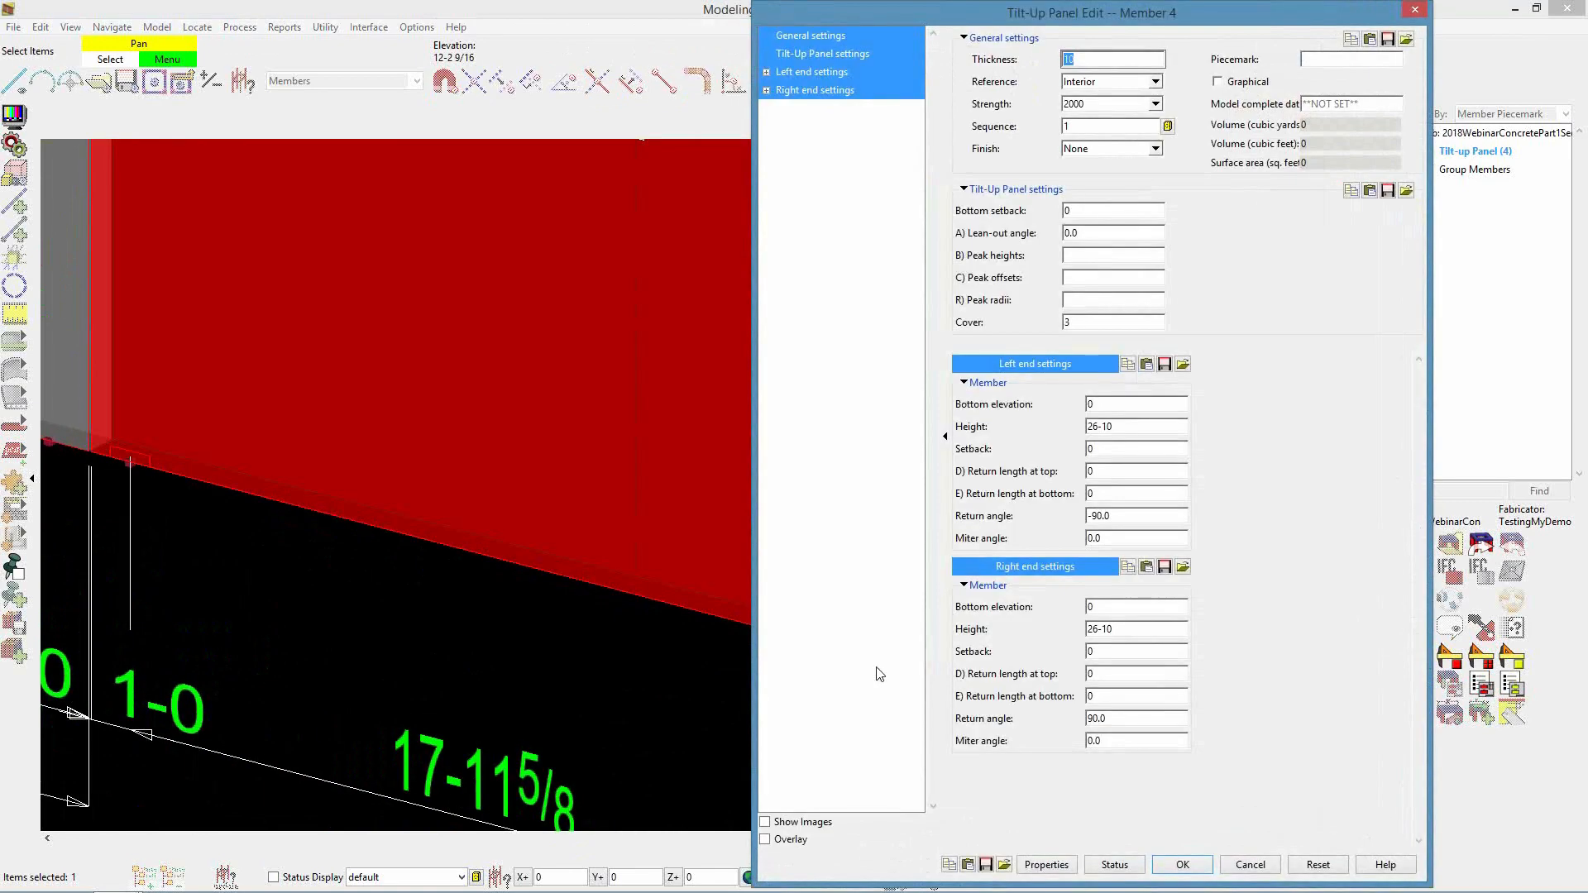
pyautogui.press('Return')
pyautogui.scroll(-6, 1040, 684)
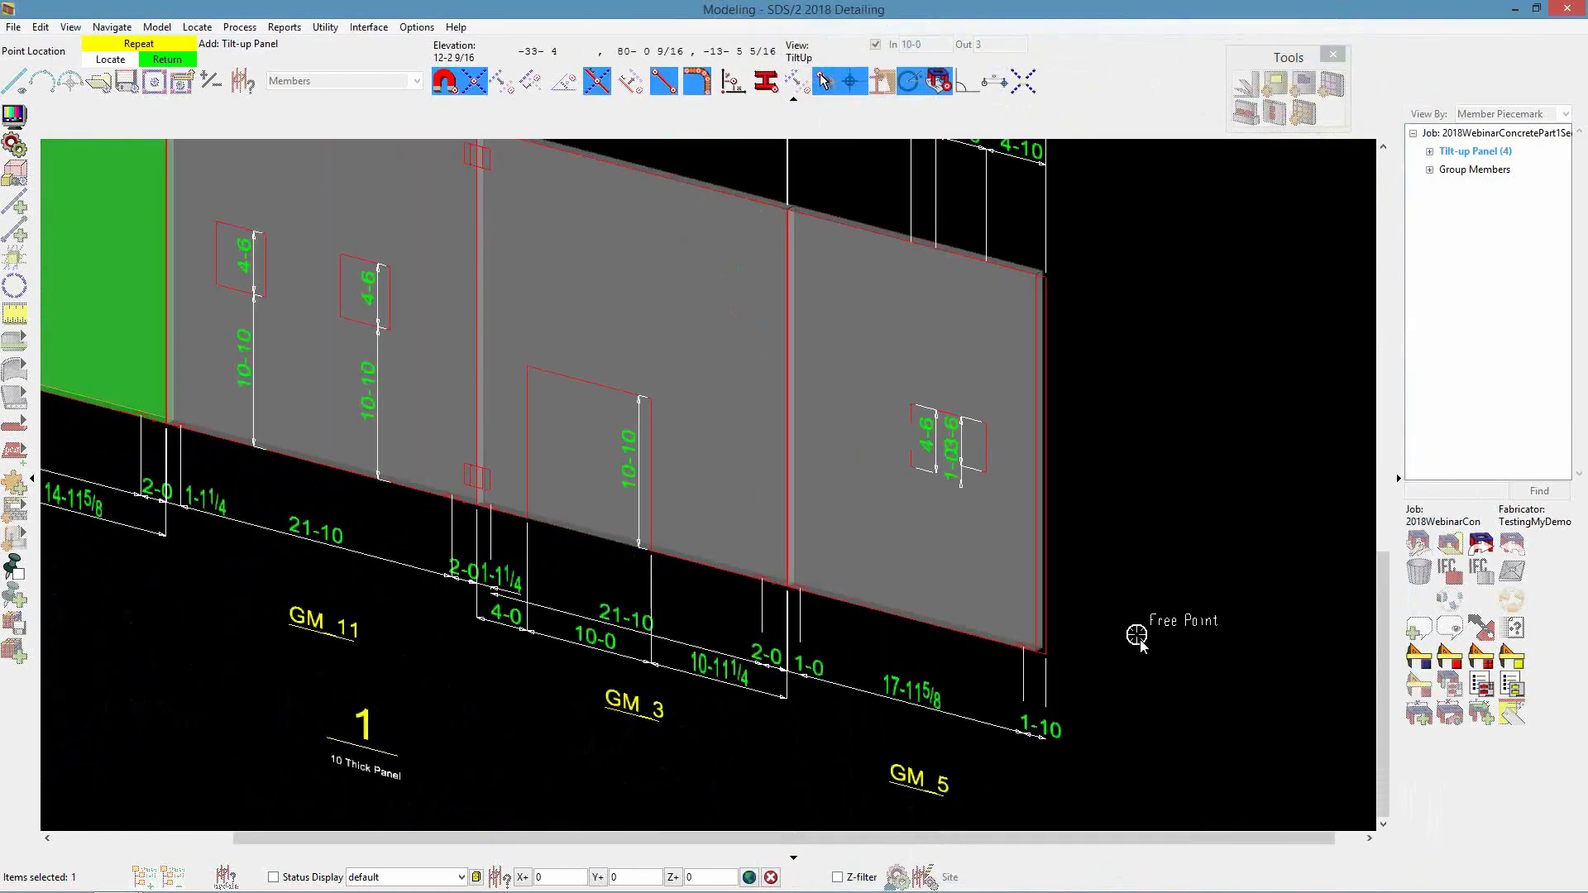
pyautogui.rightClick(602, 642)
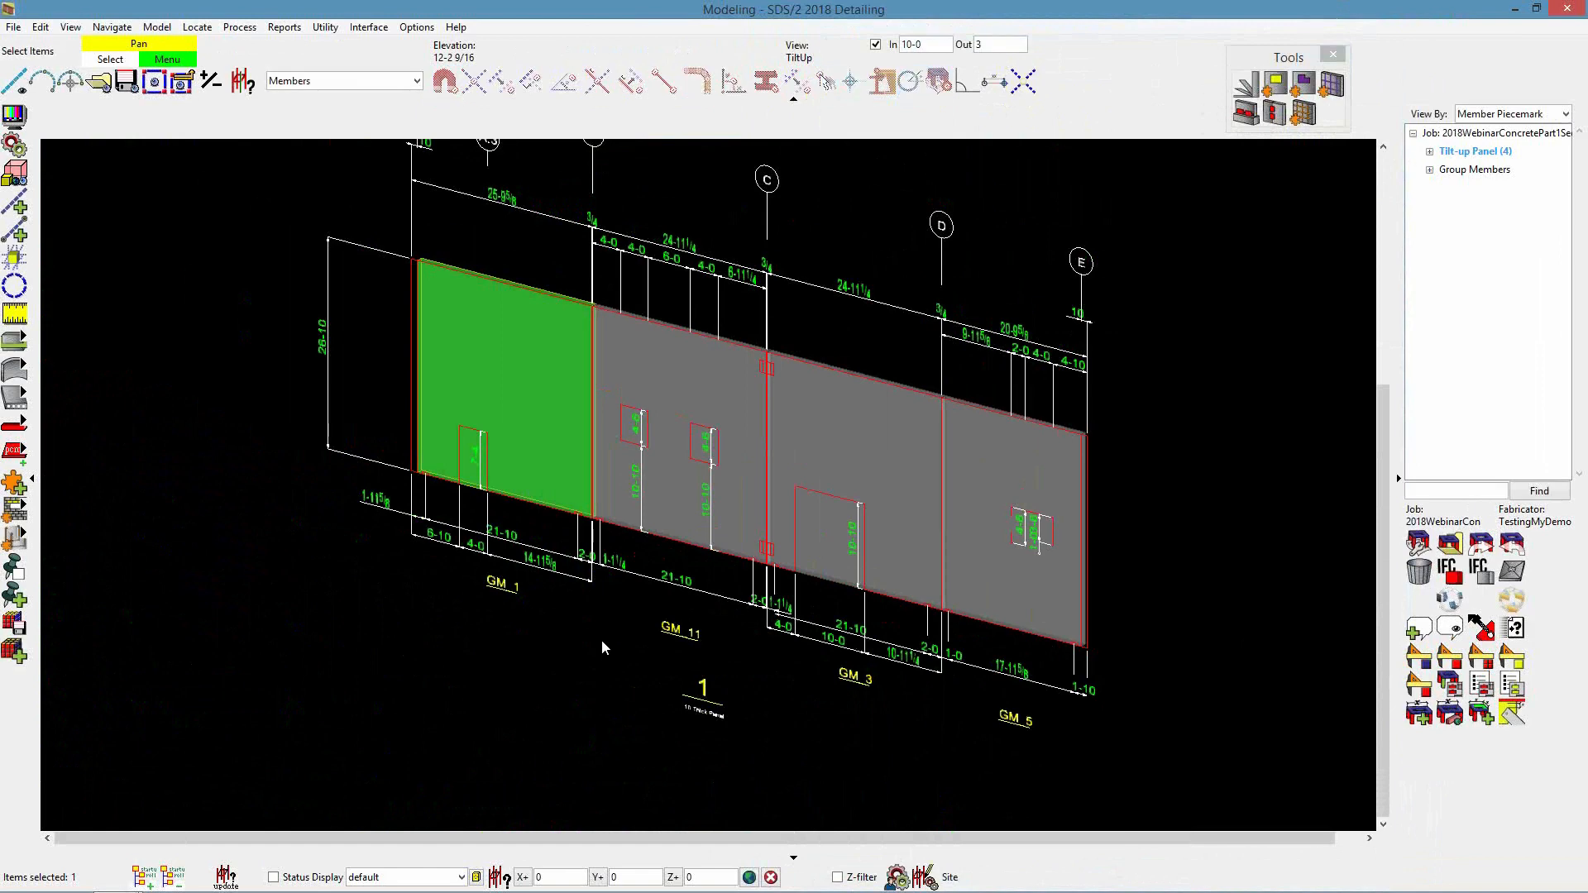
pyautogui.click(602, 638)
# Examine the four panels and the door and window outlines drawn on them in the reference elevation
pyautogui.scroll(3, 591, 369)
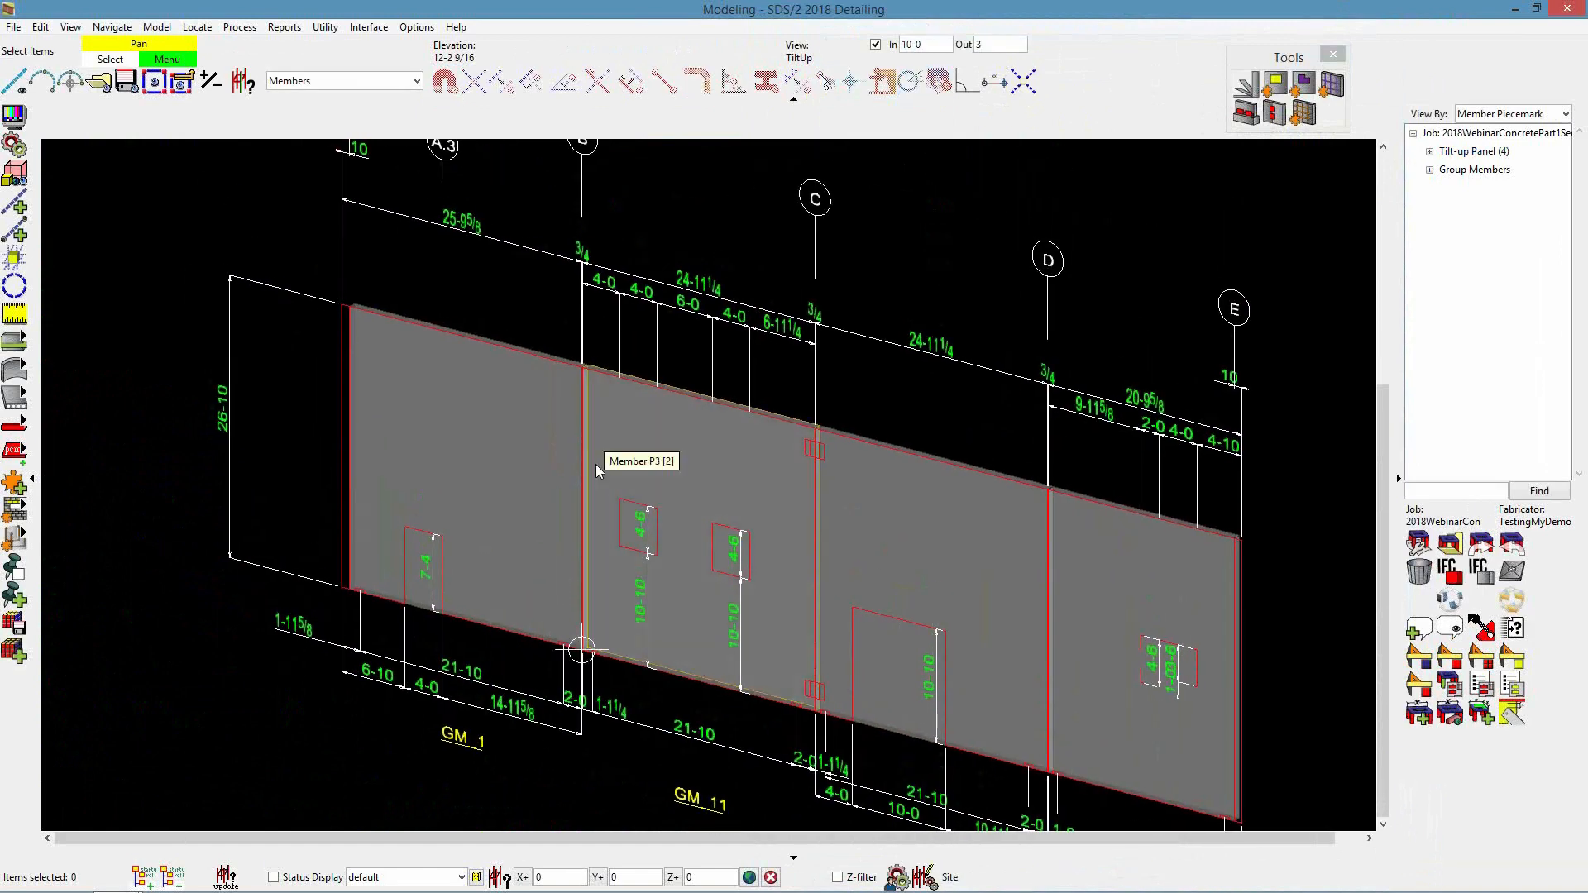
pyautogui.scroll(-2, 530, 496)
pyautogui.scroll(1, 443, 569)
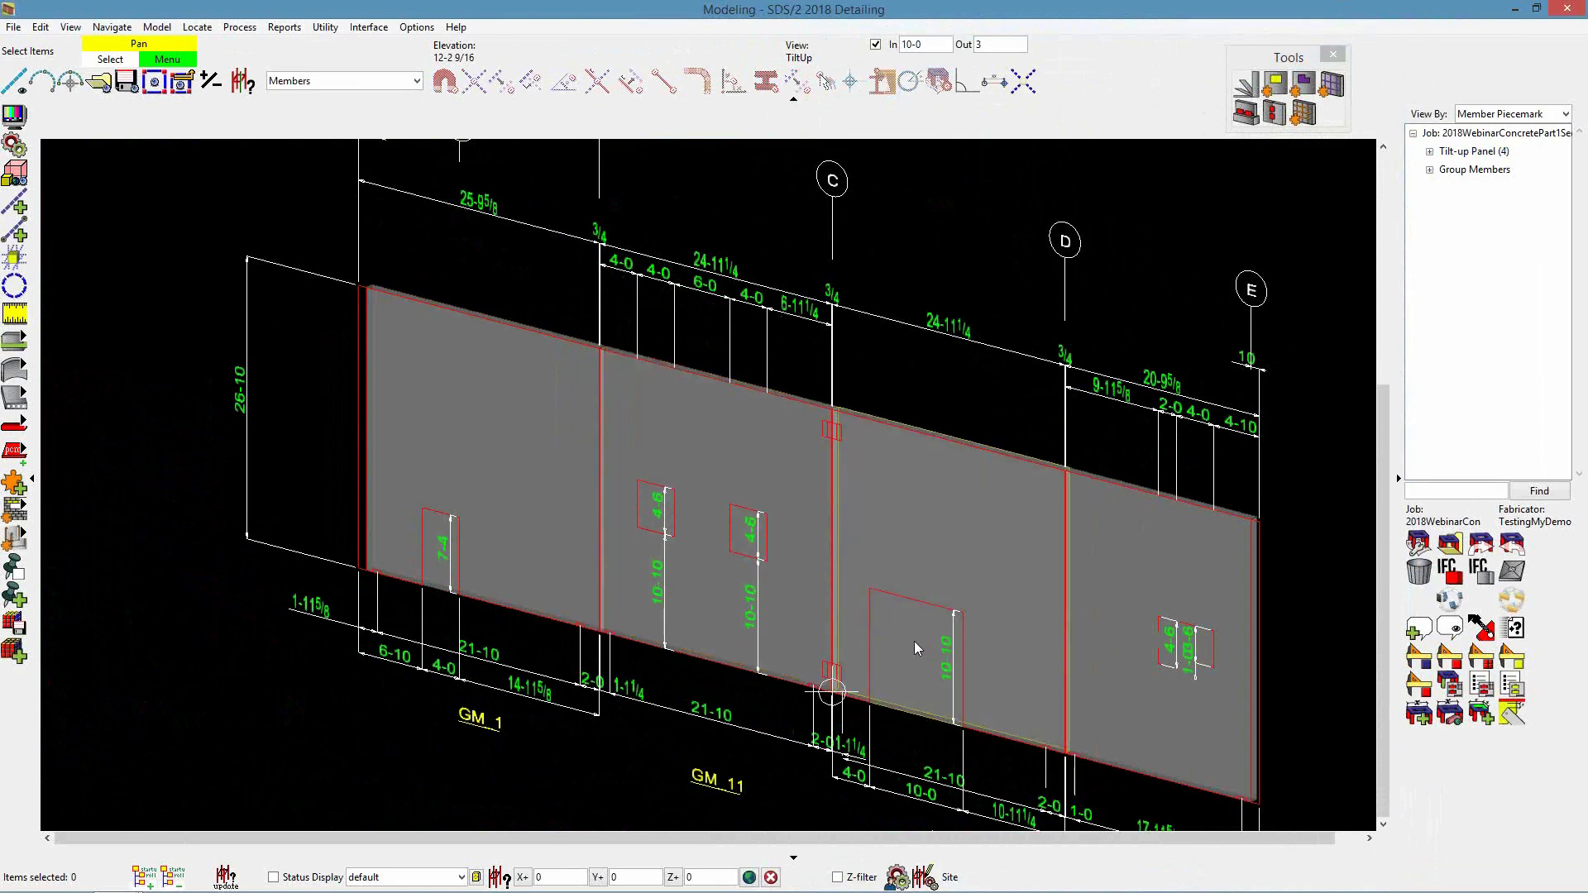
pyautogui.scroll(-1, 913, 650)
pyautogui.scroll(3, 1085, 654)
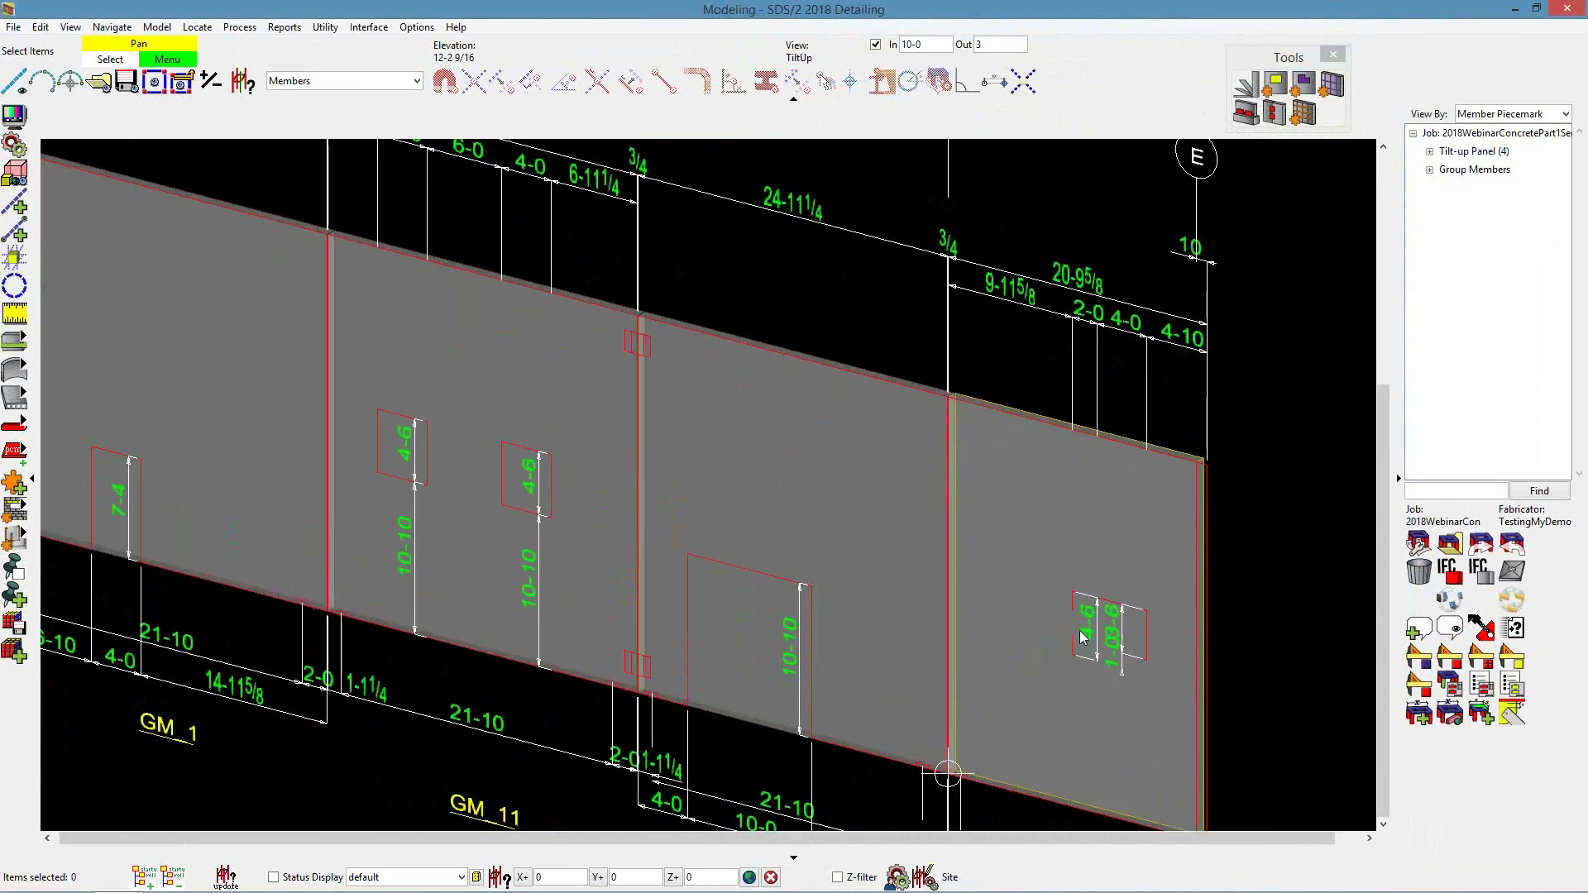
pyautogui.scroll(-2, 1158, 616)
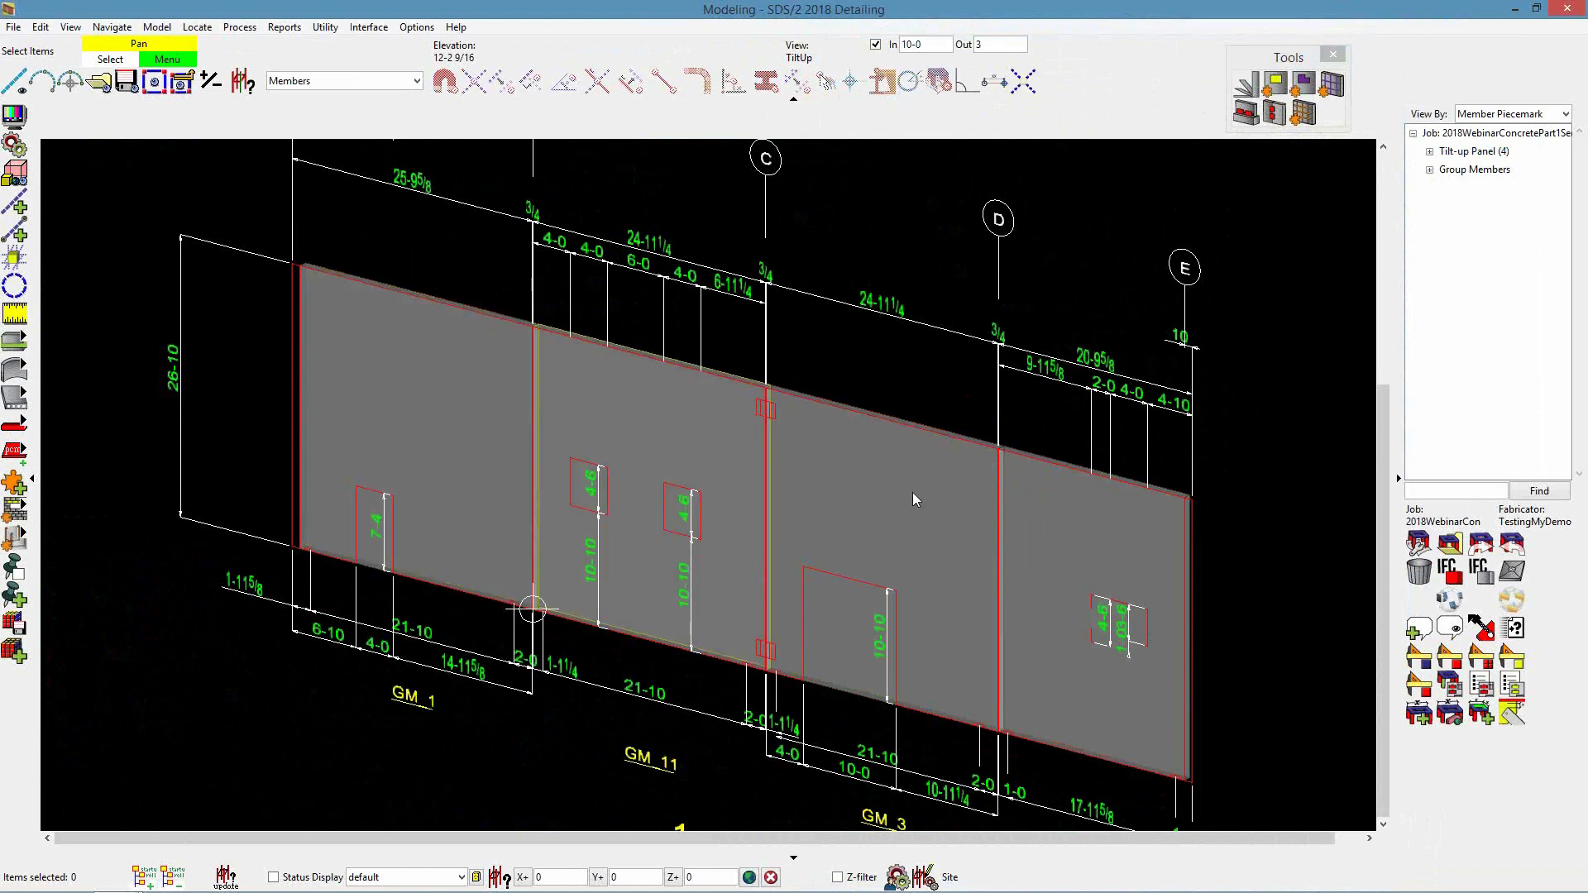
pyautogui.scroll(-2, 1078, 533)
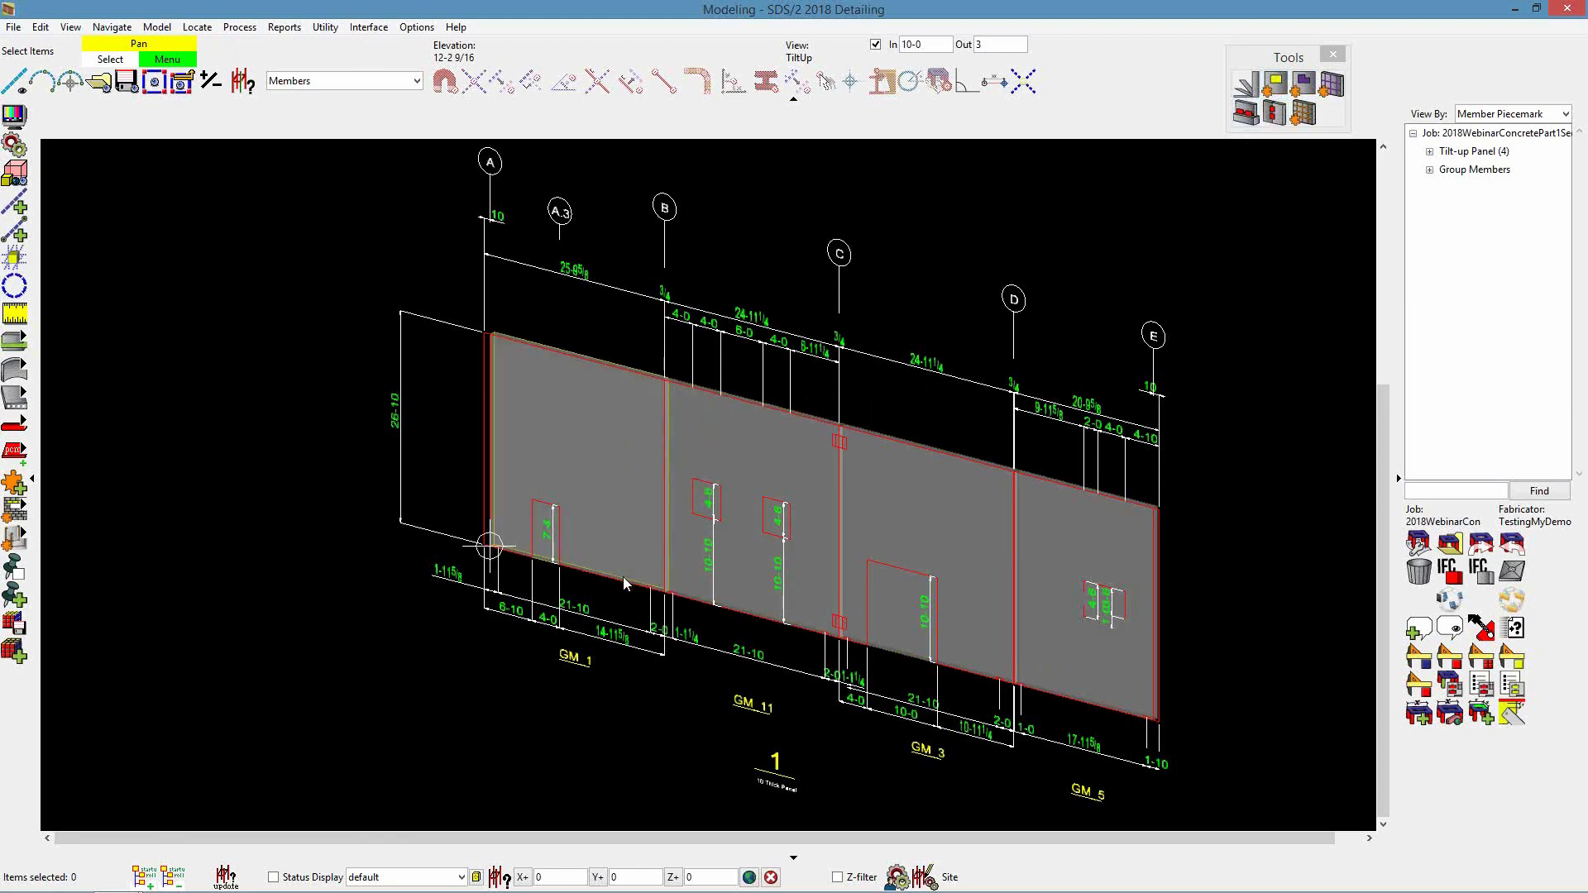
pyautogui.scroll(5, 514, 546)
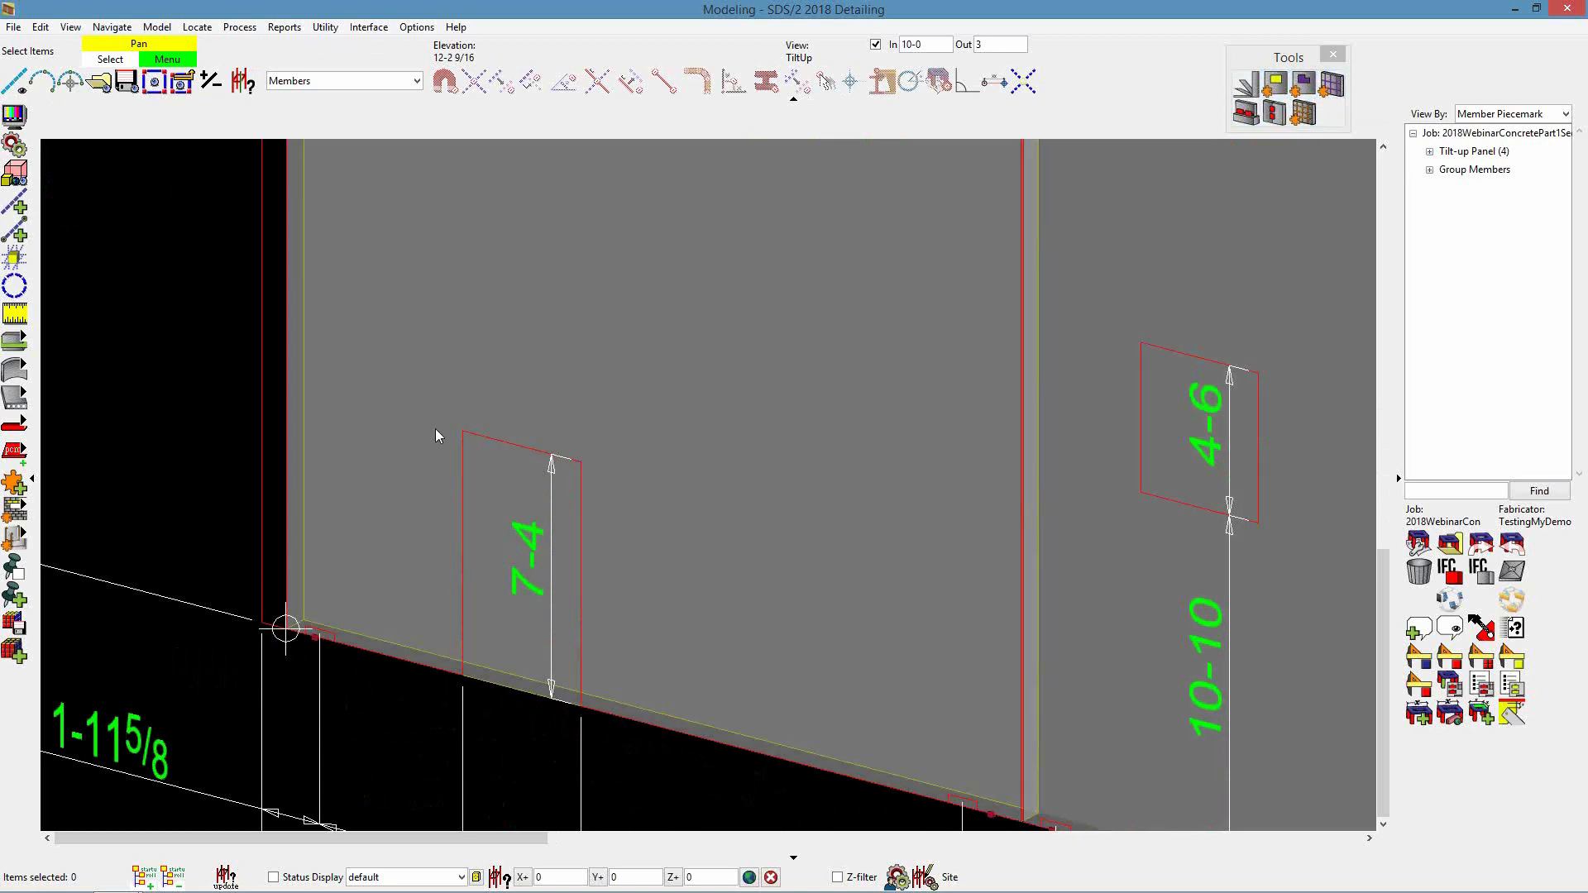
# Review the component types available to add and the Model -- Component command group in the toolbar configuration
pyautogui.click(15, 487)
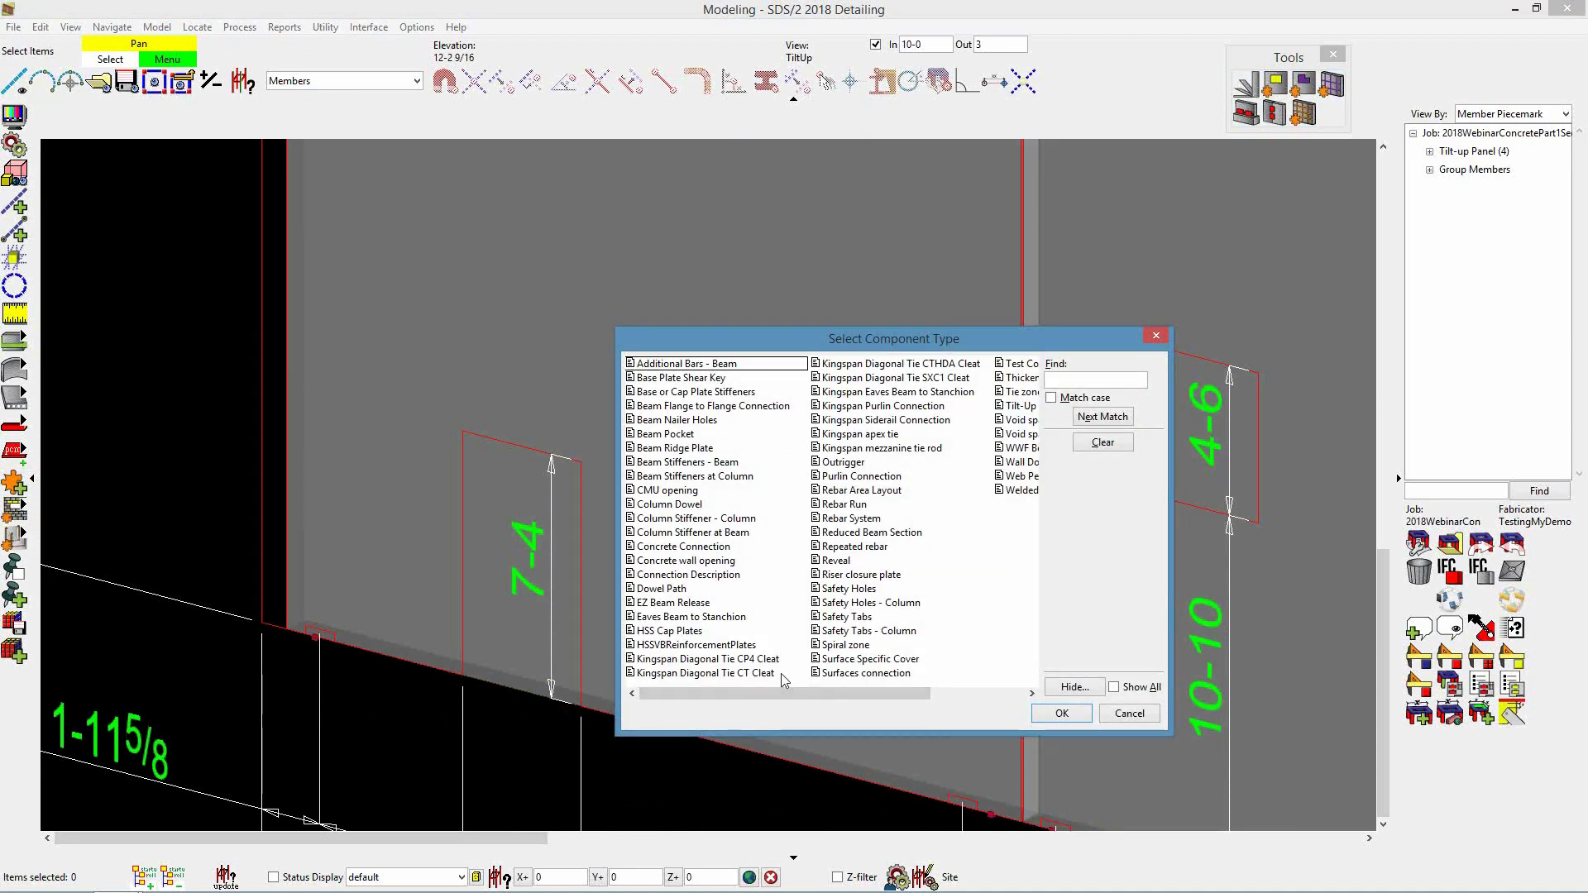
pyautogui.click(1140, 721)
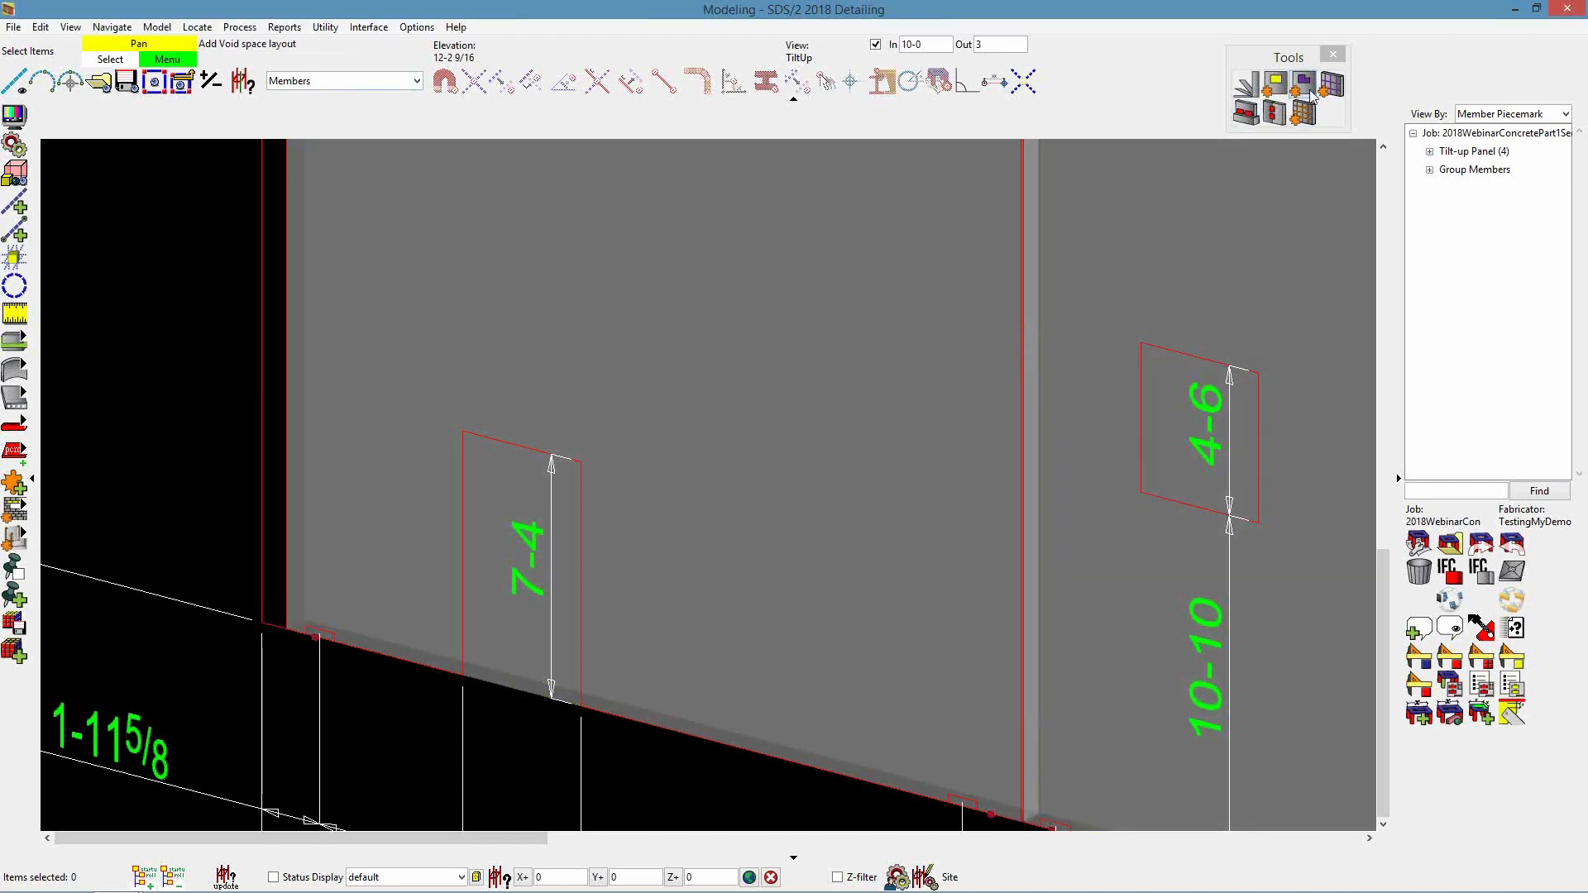
pyautogui.click(417, 27)
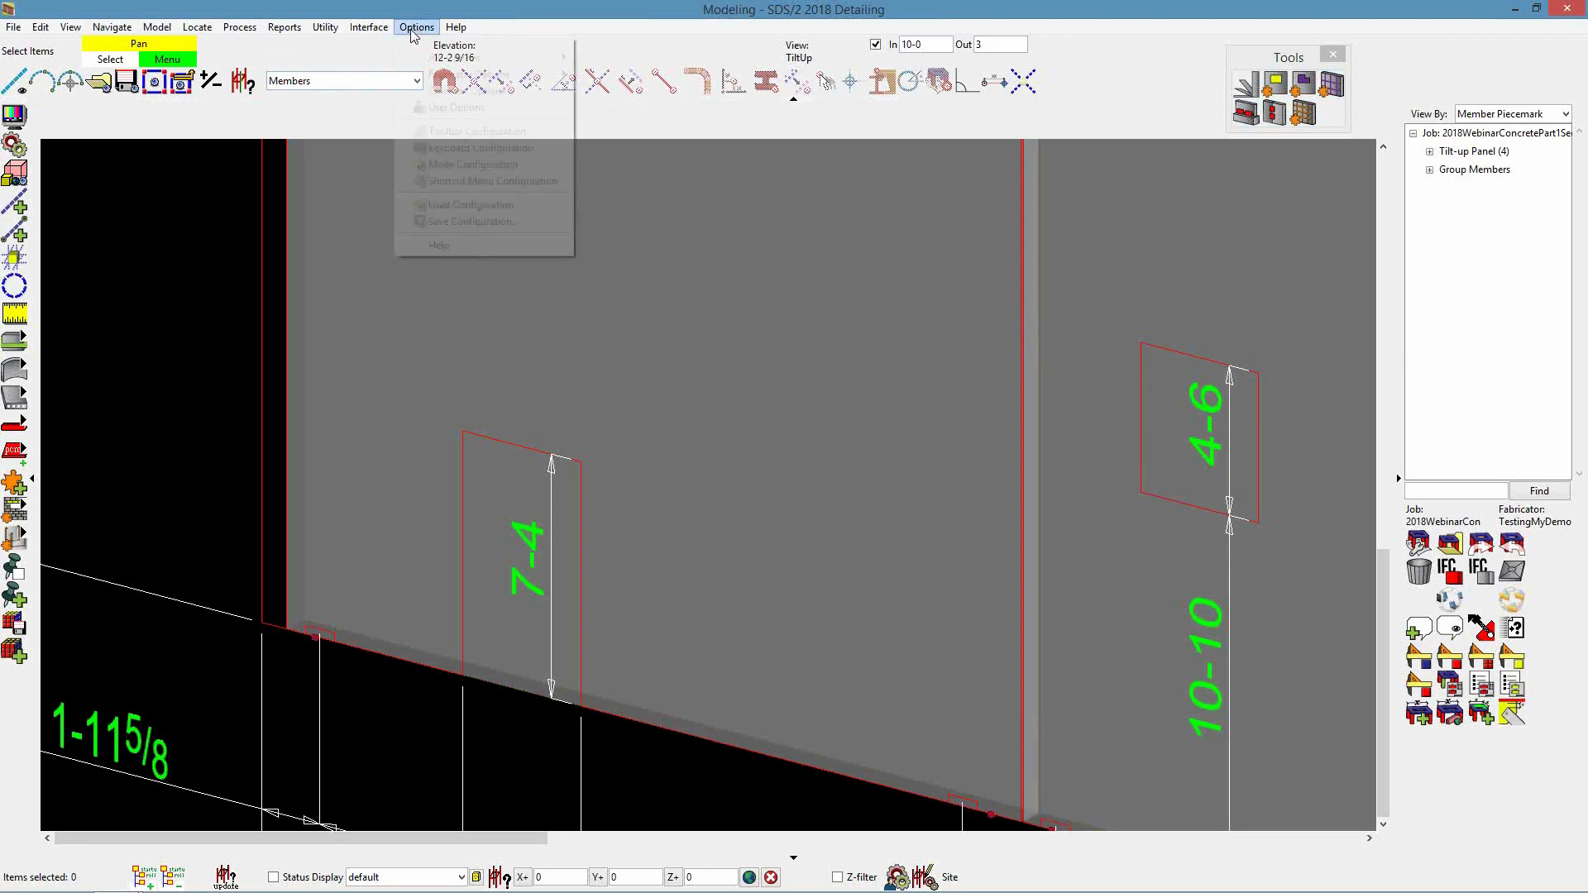
pyautogui.click(503, 133)
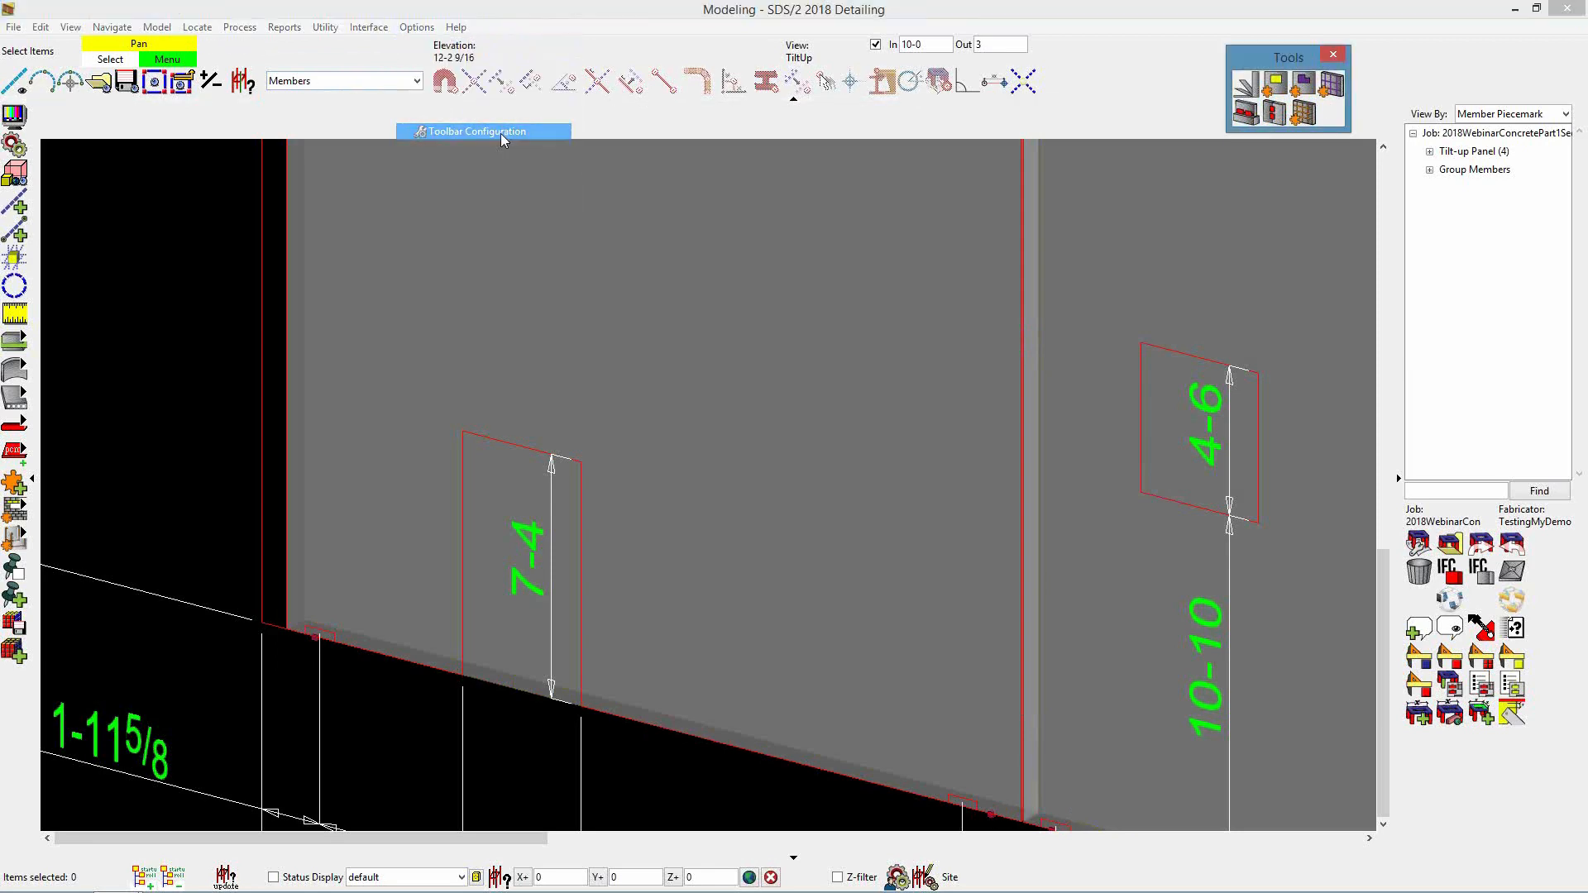
pyautogui.click(264, 141)
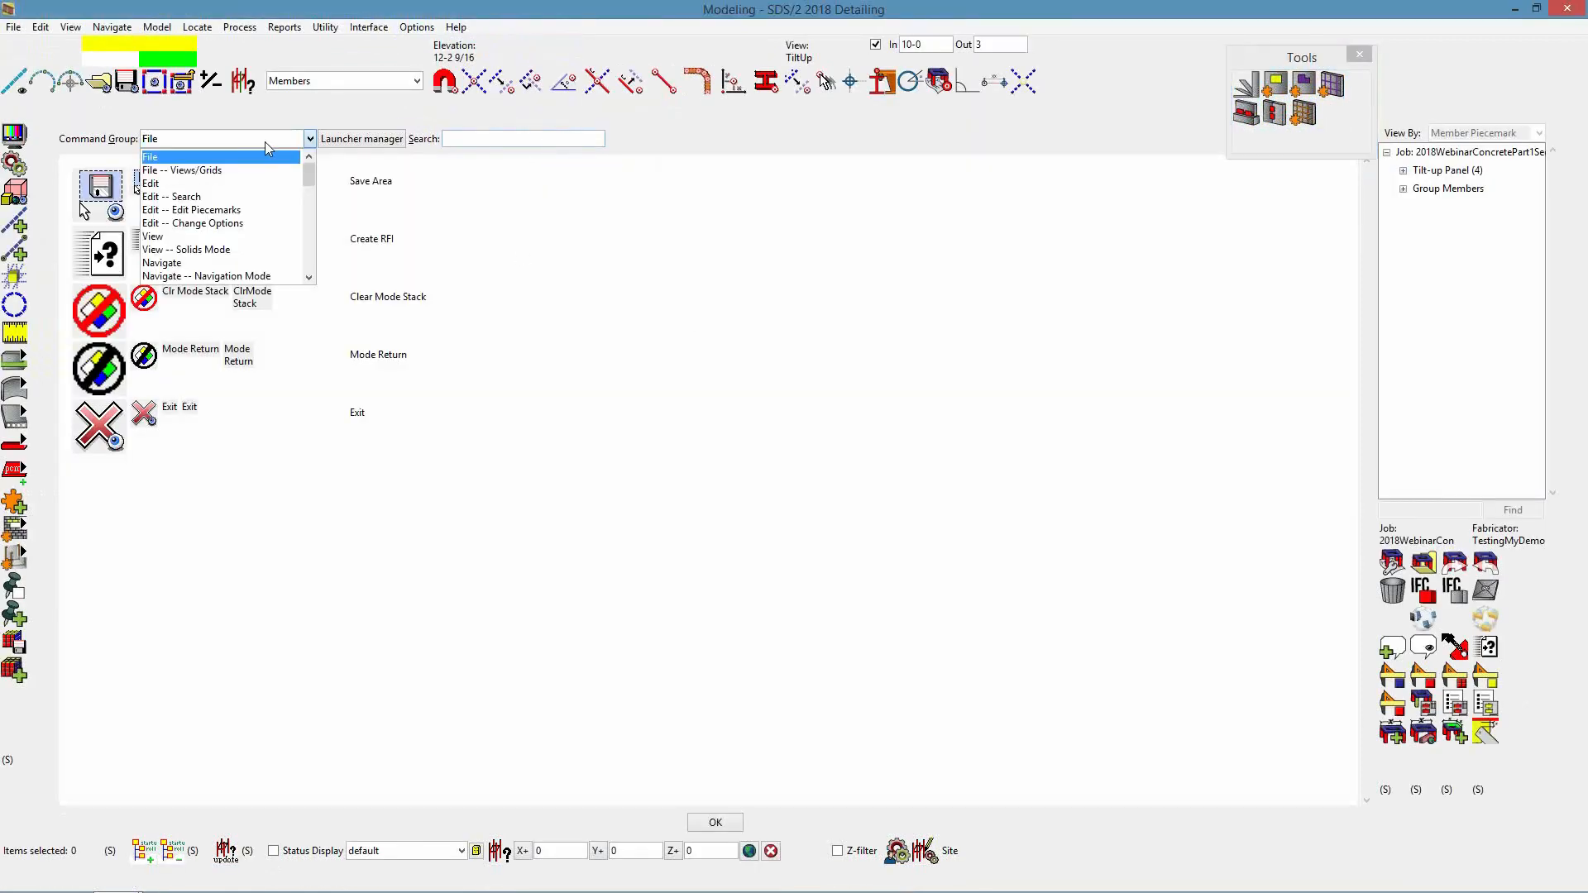
pyautogui.scroll(-4, 278, 232)
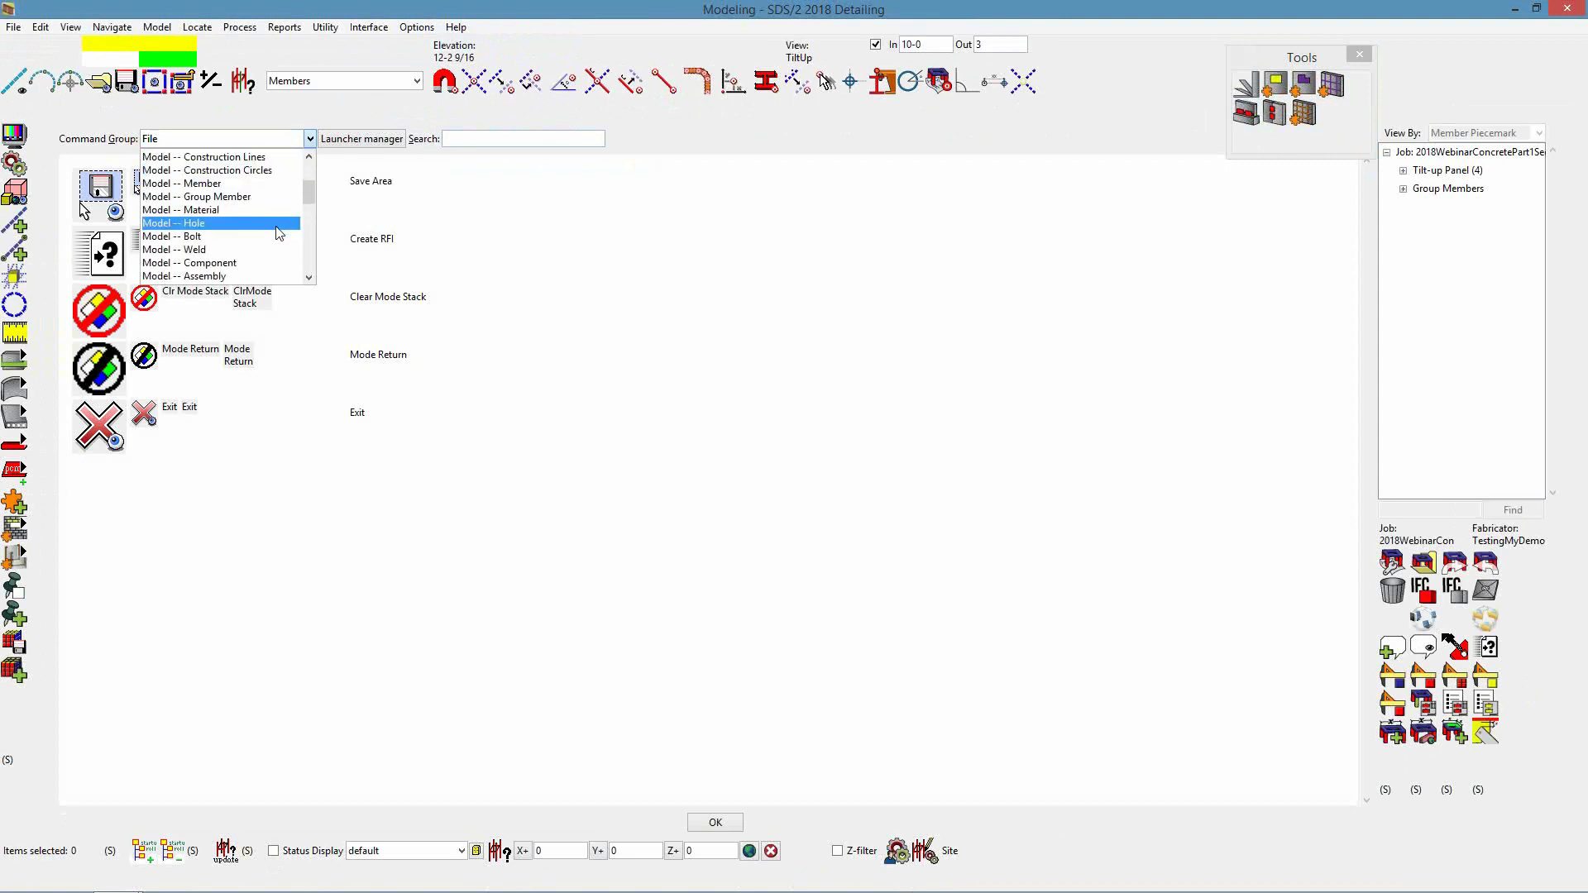
pyautogui.click(268, 263)
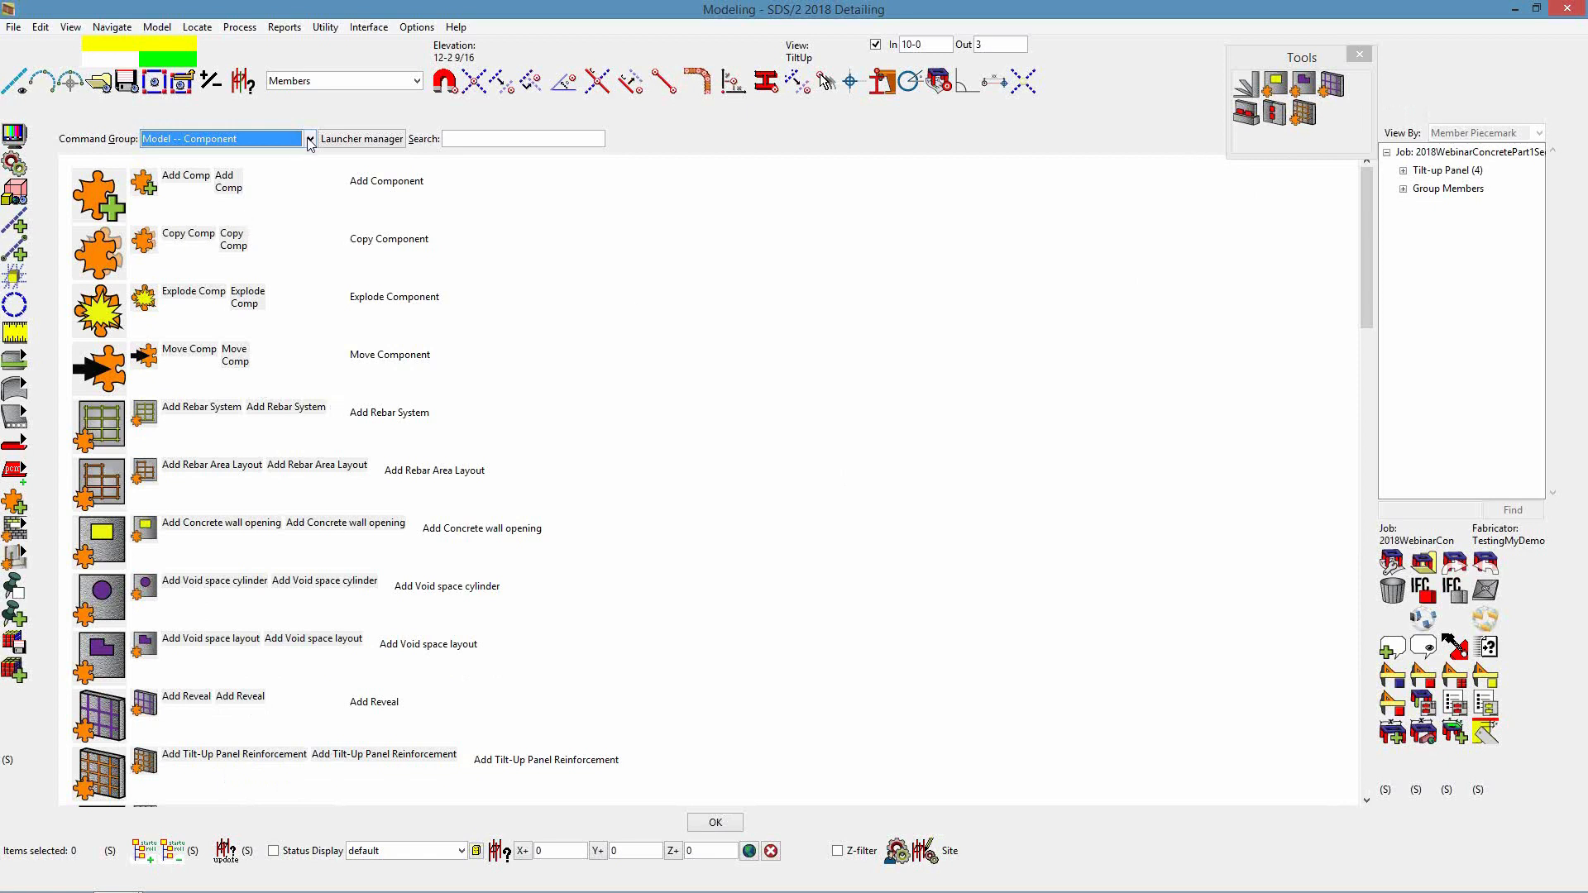
pyautogui.click(725, 828)
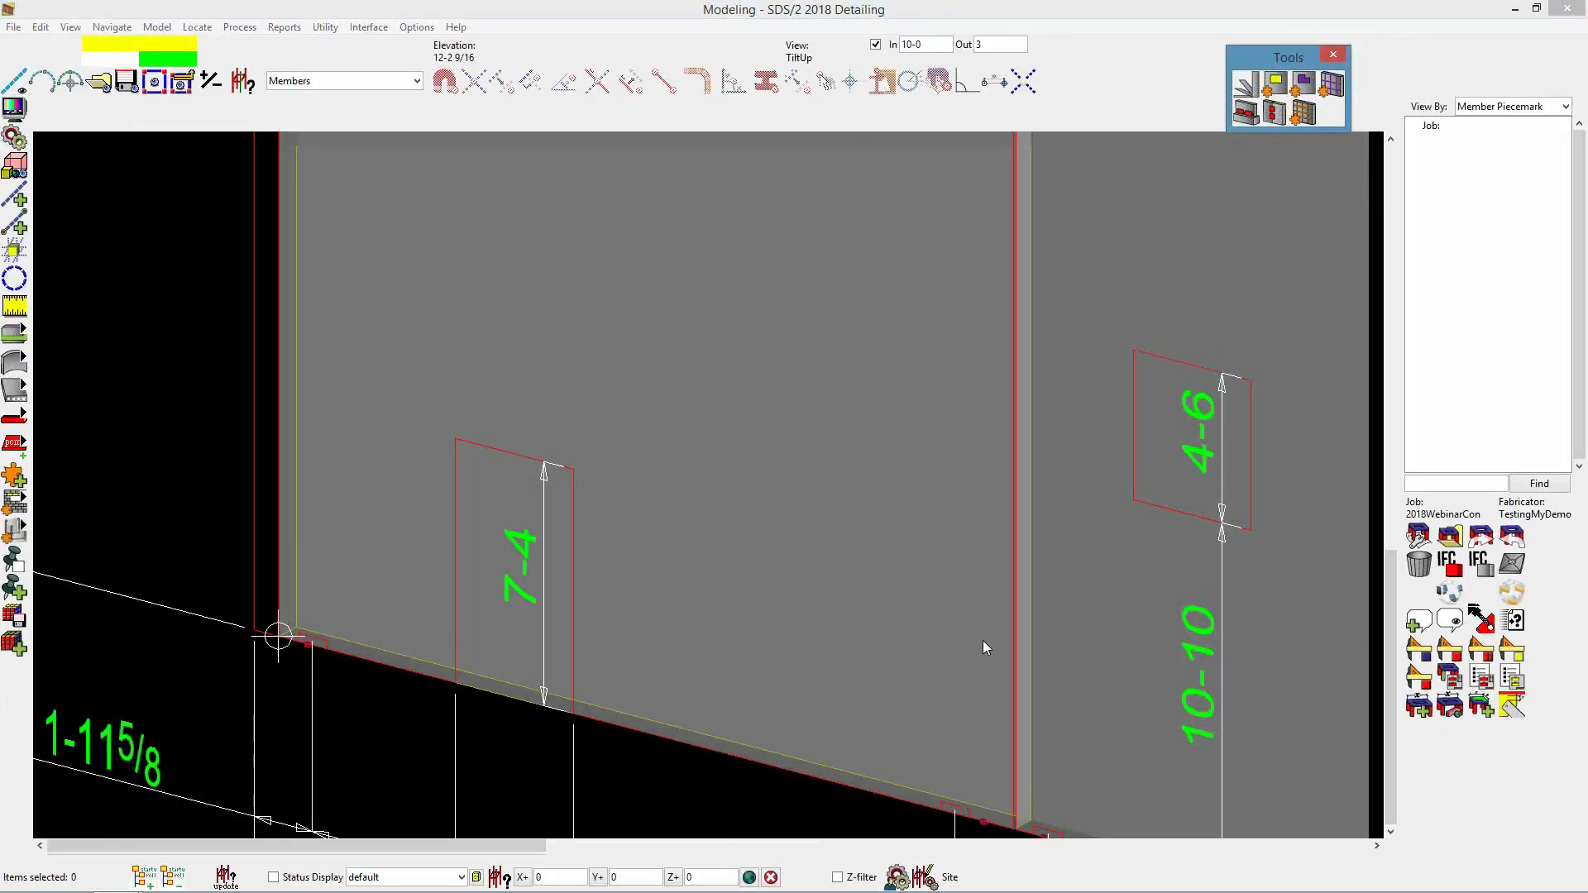
# Start a concrete wall opening on the GM_1 panel, locating its corners at the upper left and lower right of the 7-4 high door outline
pyautogui.scroll(-4, 716, 613)
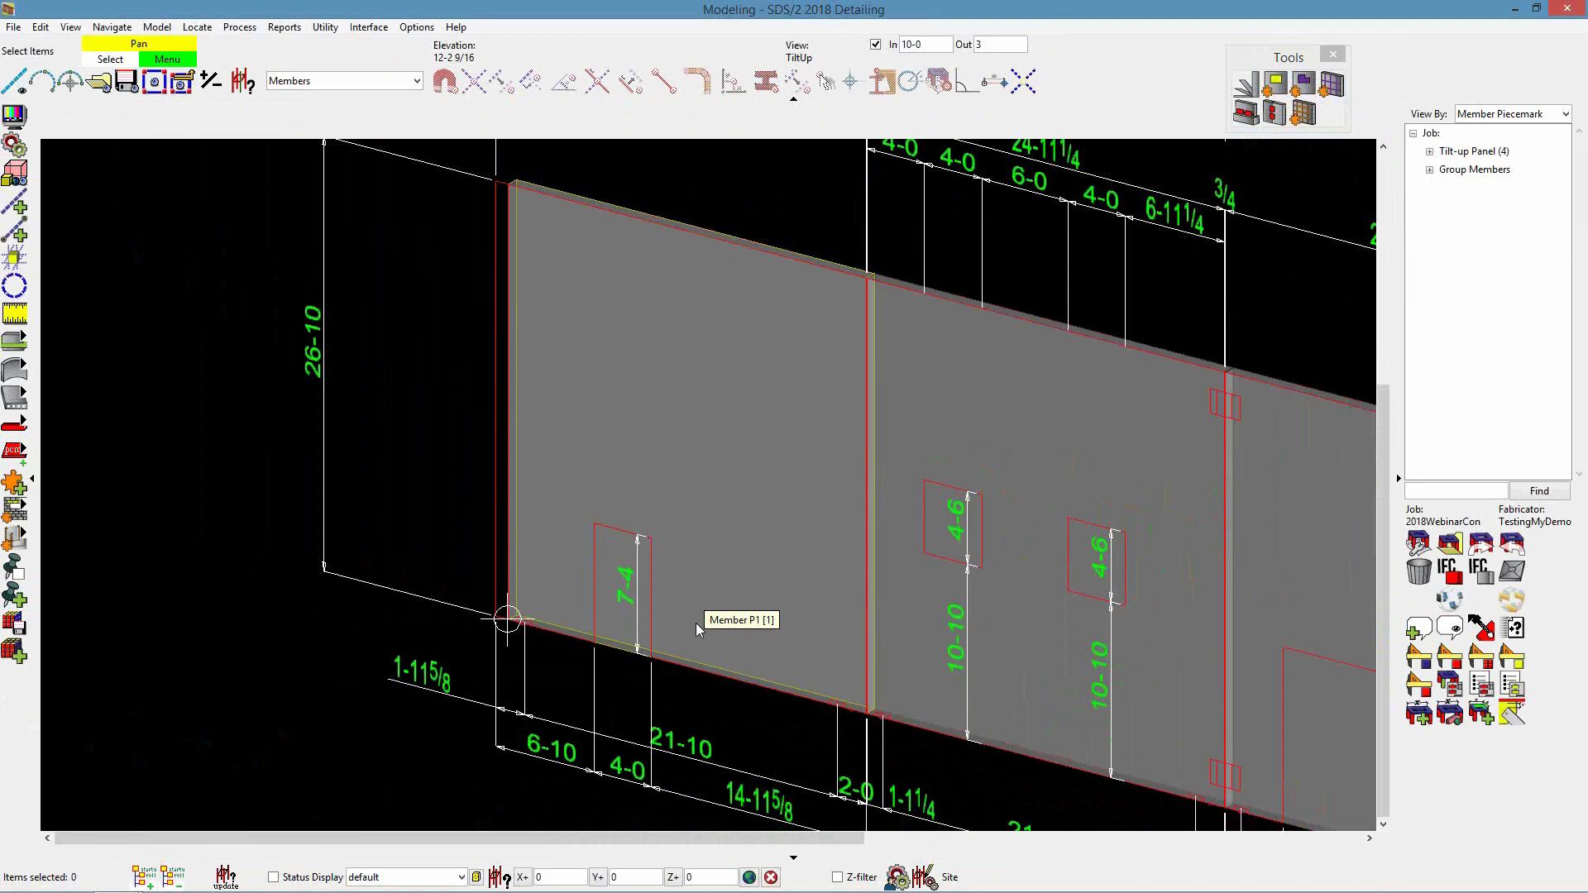
pyautogui.click(1275, 84)
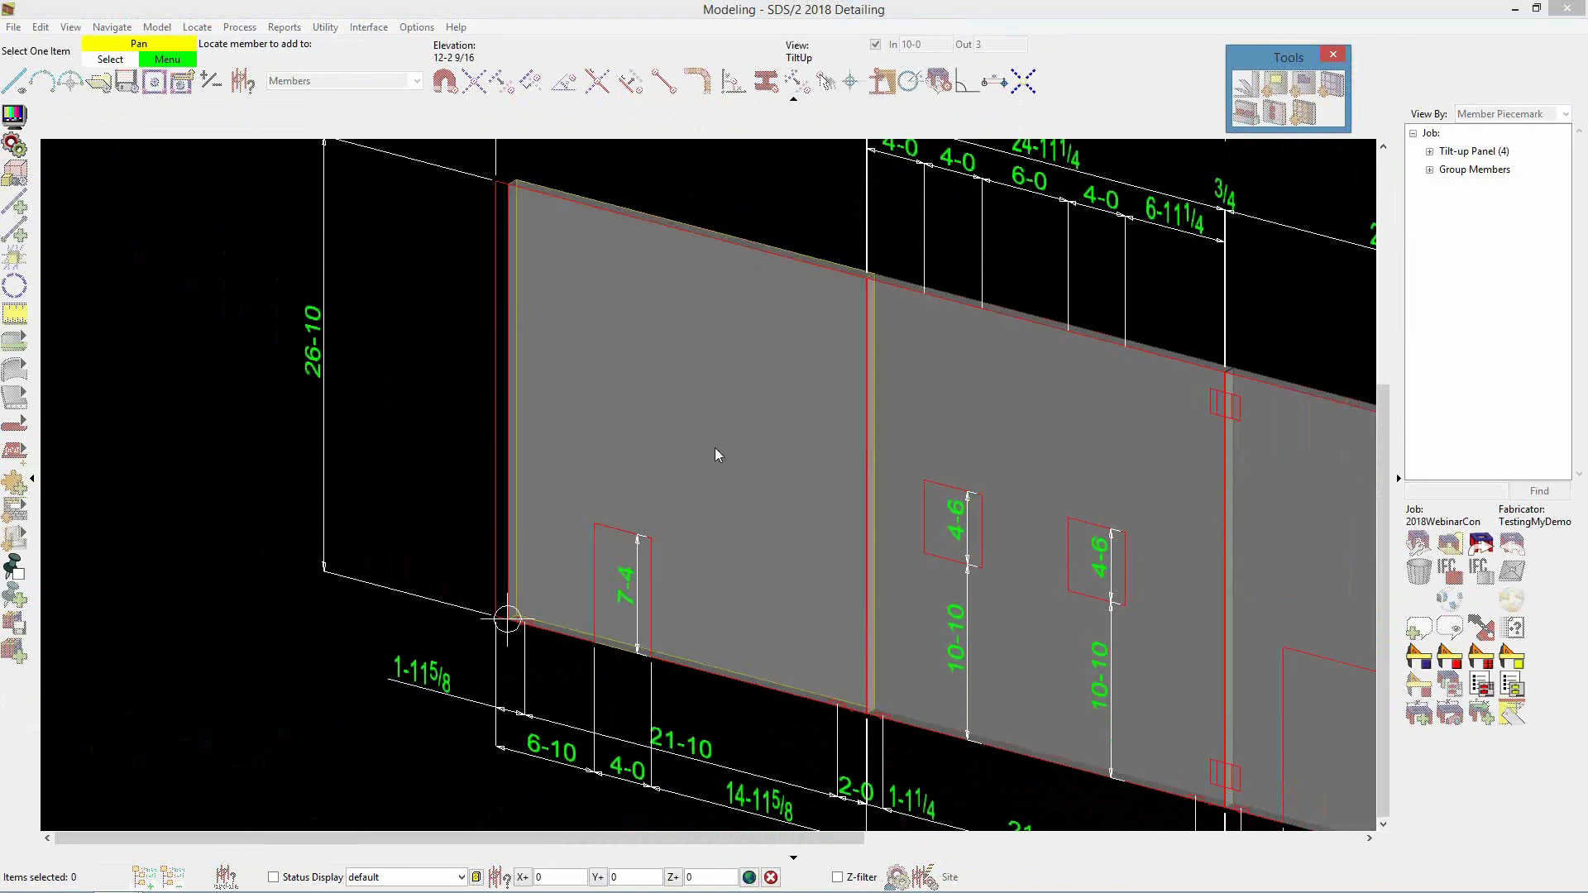
pyautogui.scroll(2, 662, 612)
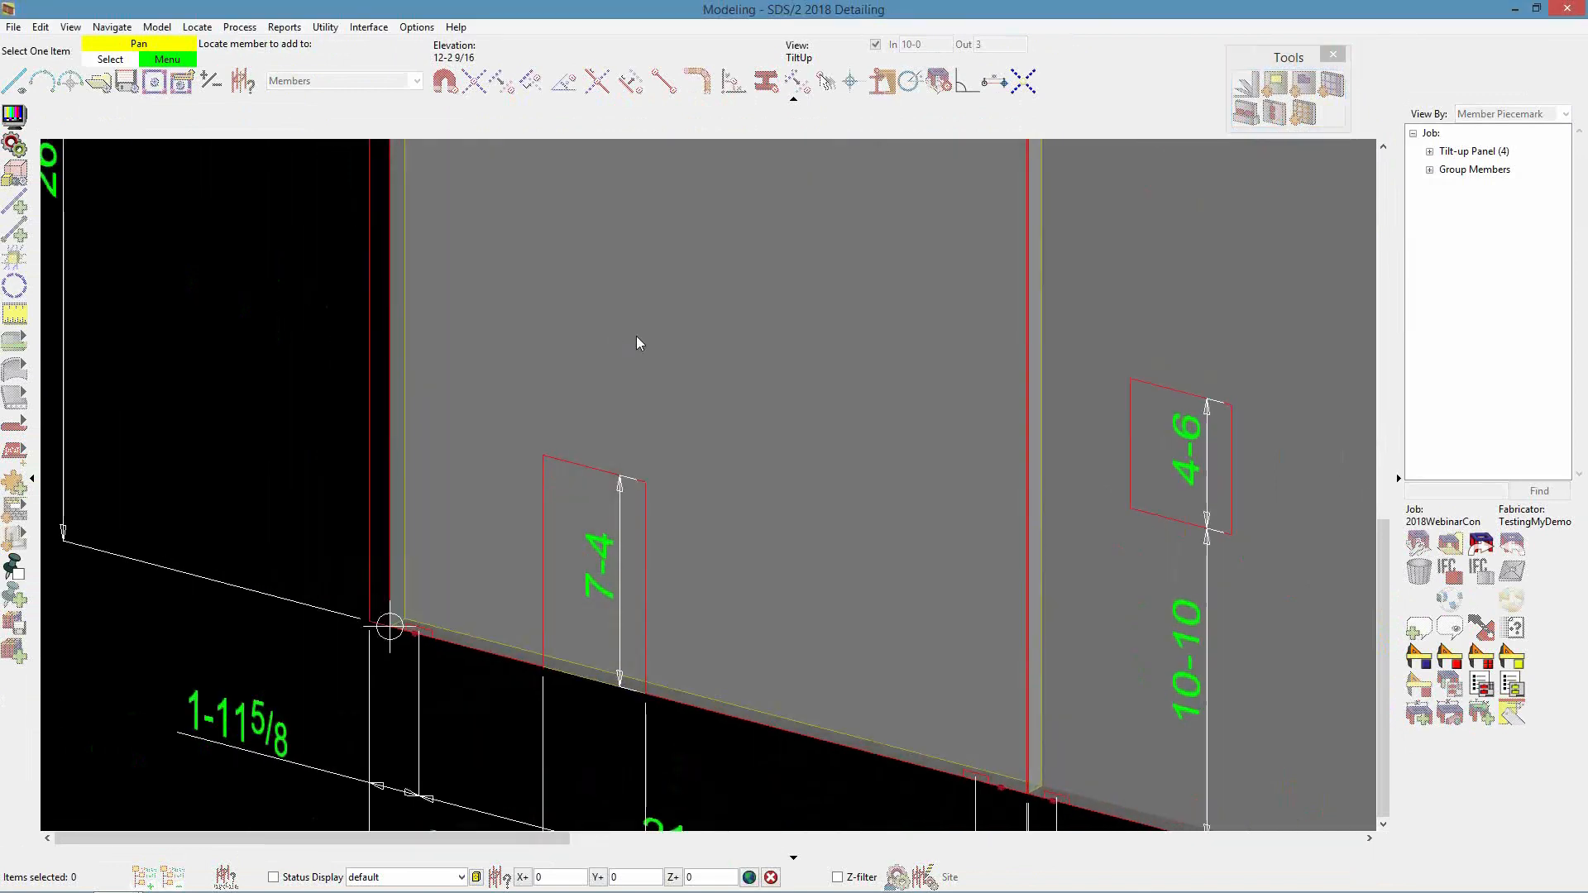
pyautogui.click(746, 496)
pyautogui.scroll(1, 613, 484)
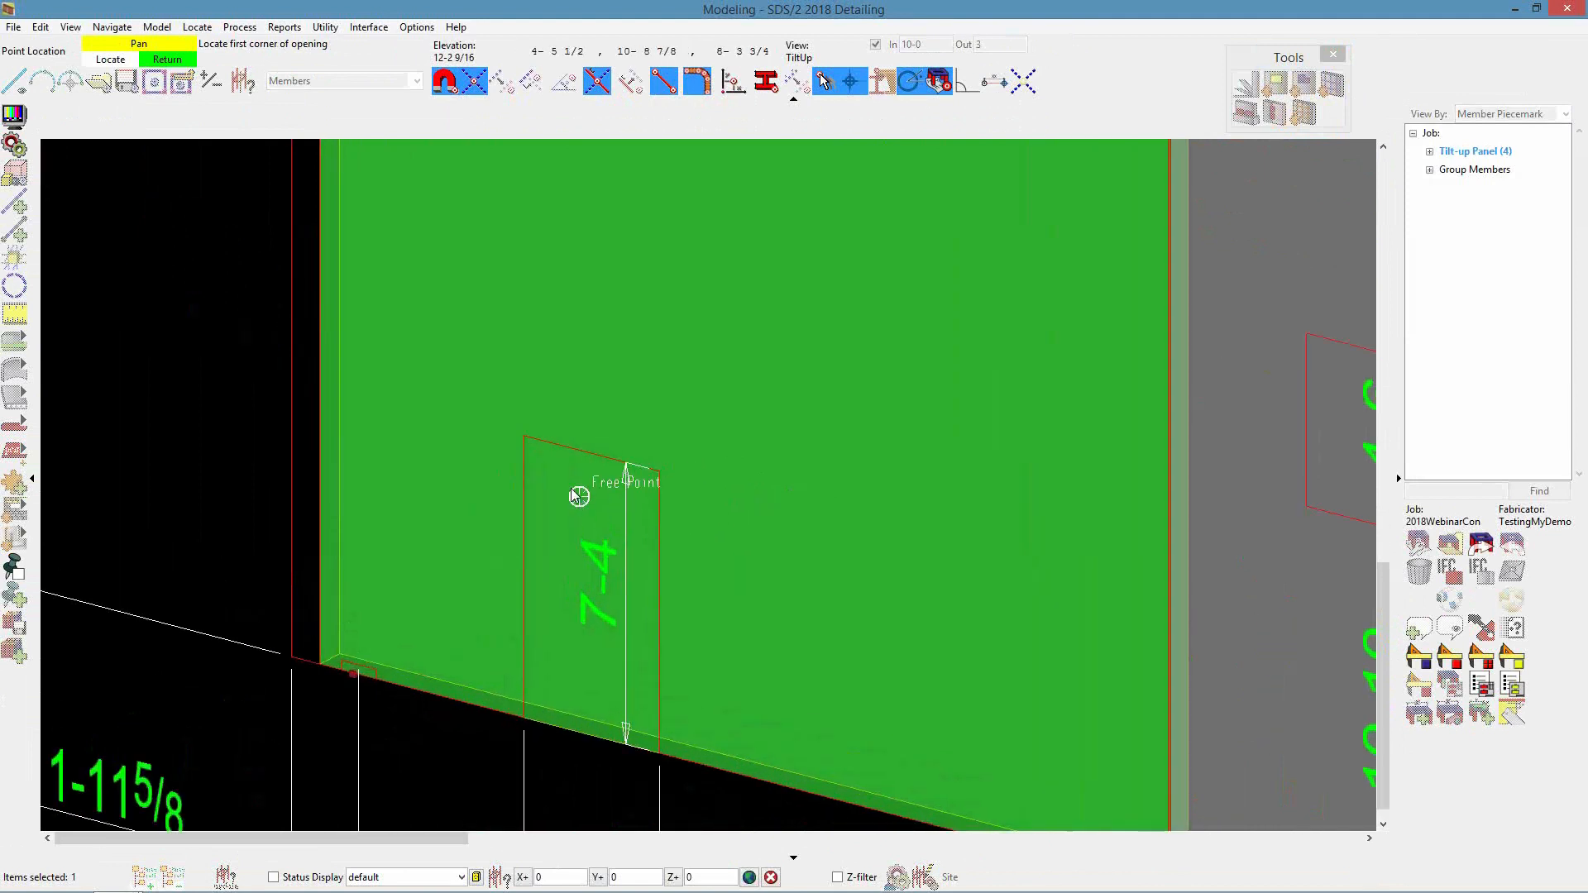
pyautogui.click(524, 435)
pyautogui.scroll(1, 660, 759)
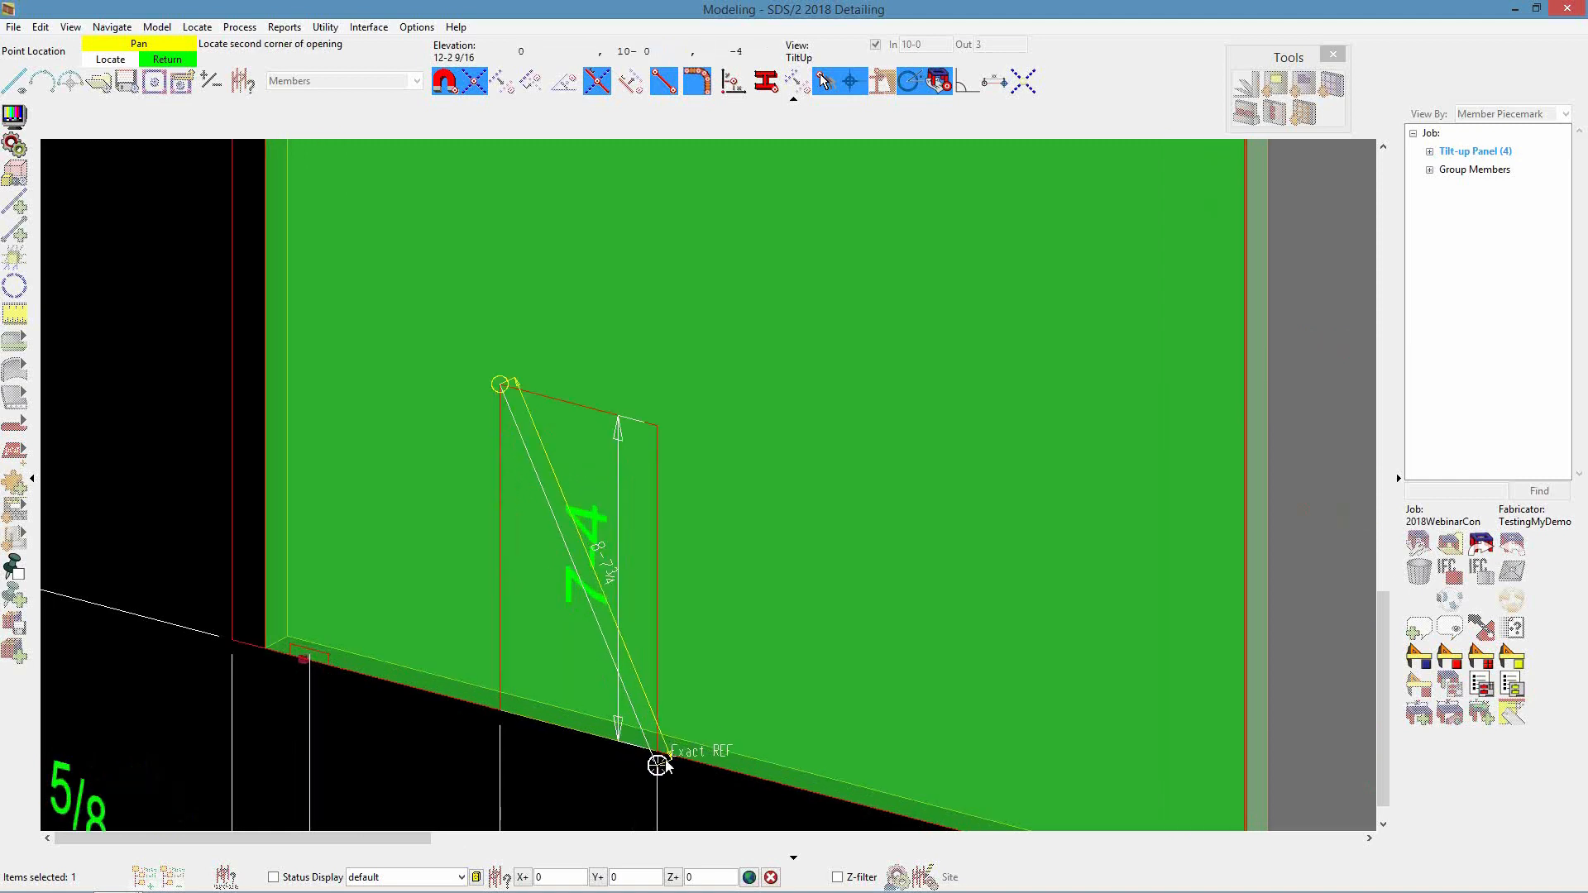
pyautogui.scroll(1, 658, 765)
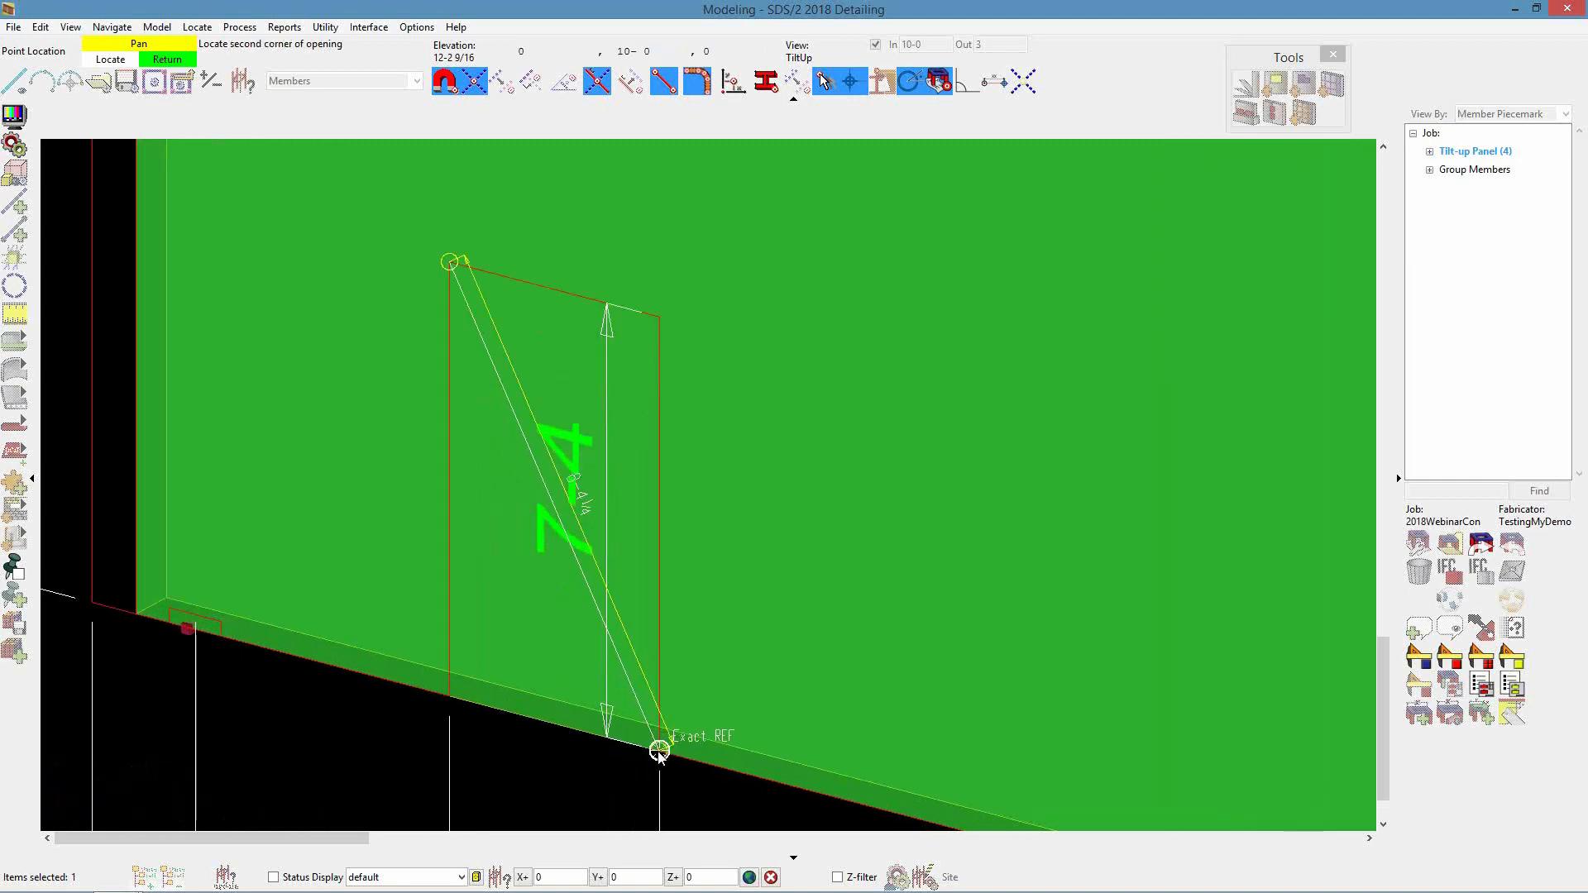
pyautogui.click(659, 751)
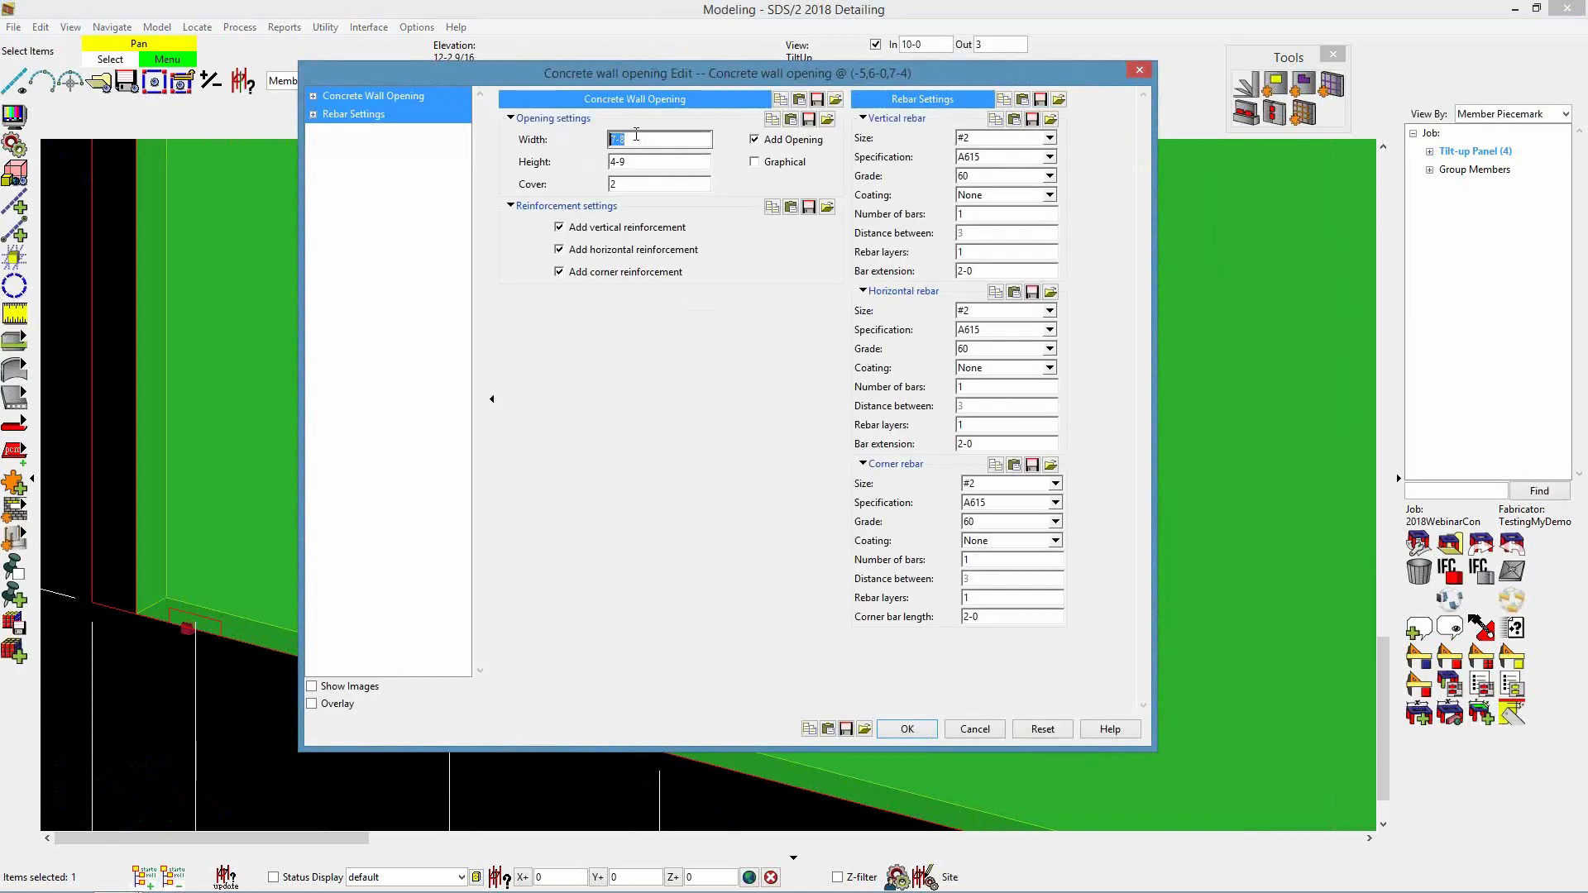
# Accept the wall opening with width 7-8, height 4-9, cover 2 and vertical, horizontal and corner reinforcement enabled
pyautogui.moveTo(713, 76); pyautogui.dragTo(1127, 133)
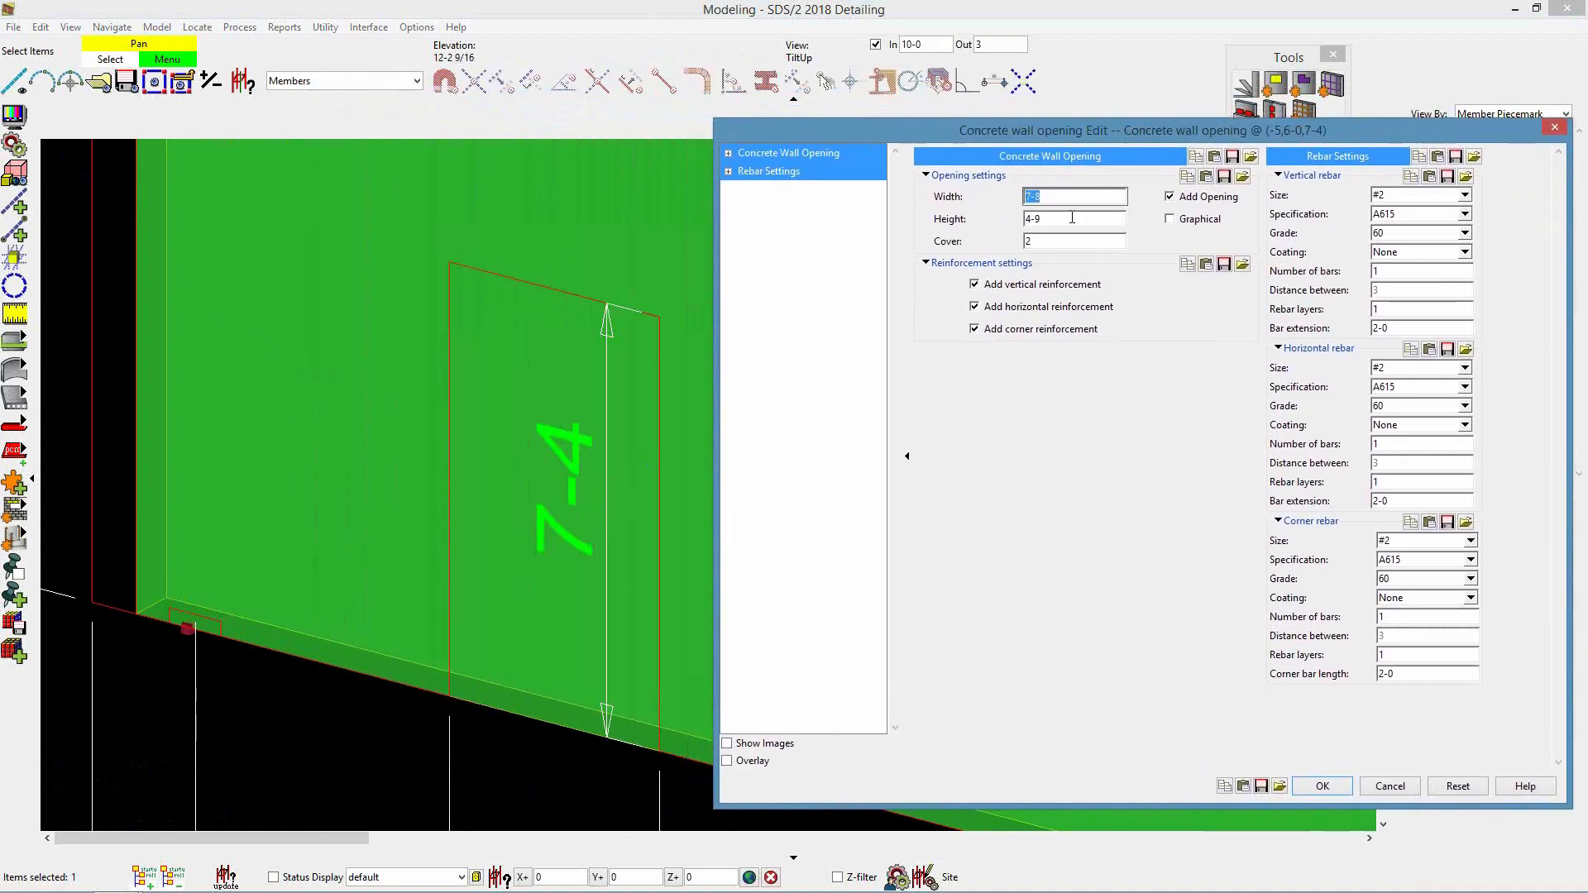
pyautogui.click(1034, 241)
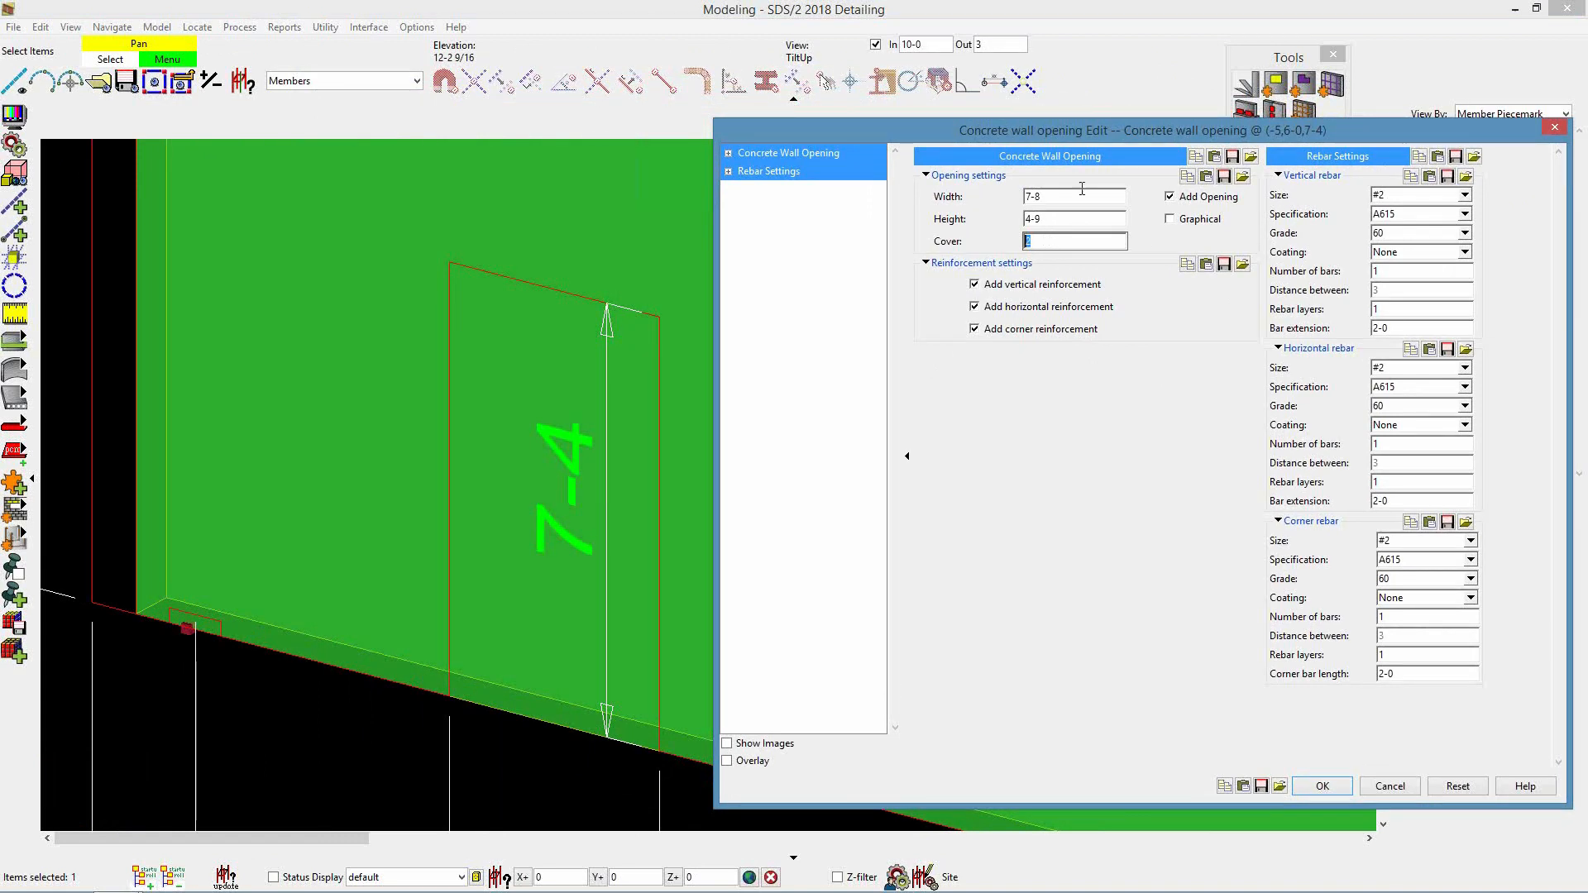
pyautogui.moveTo(1070, 136); pyautogui.dragTo(1014, 124)
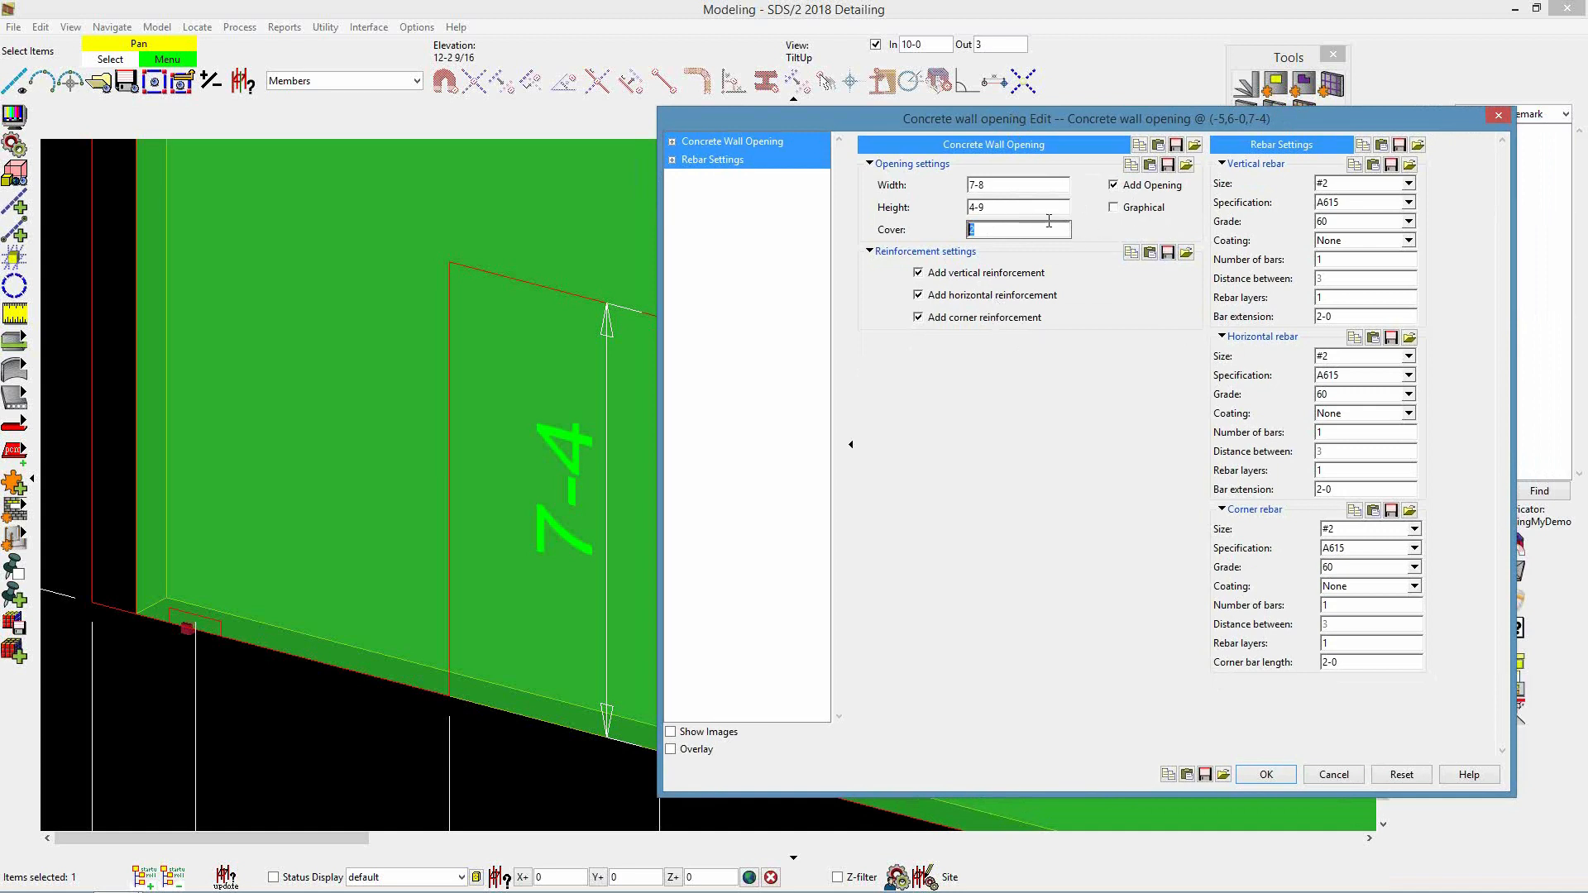
pyautogui.moveTo(1026, 115); pyautogui.dragTo(953, 105)
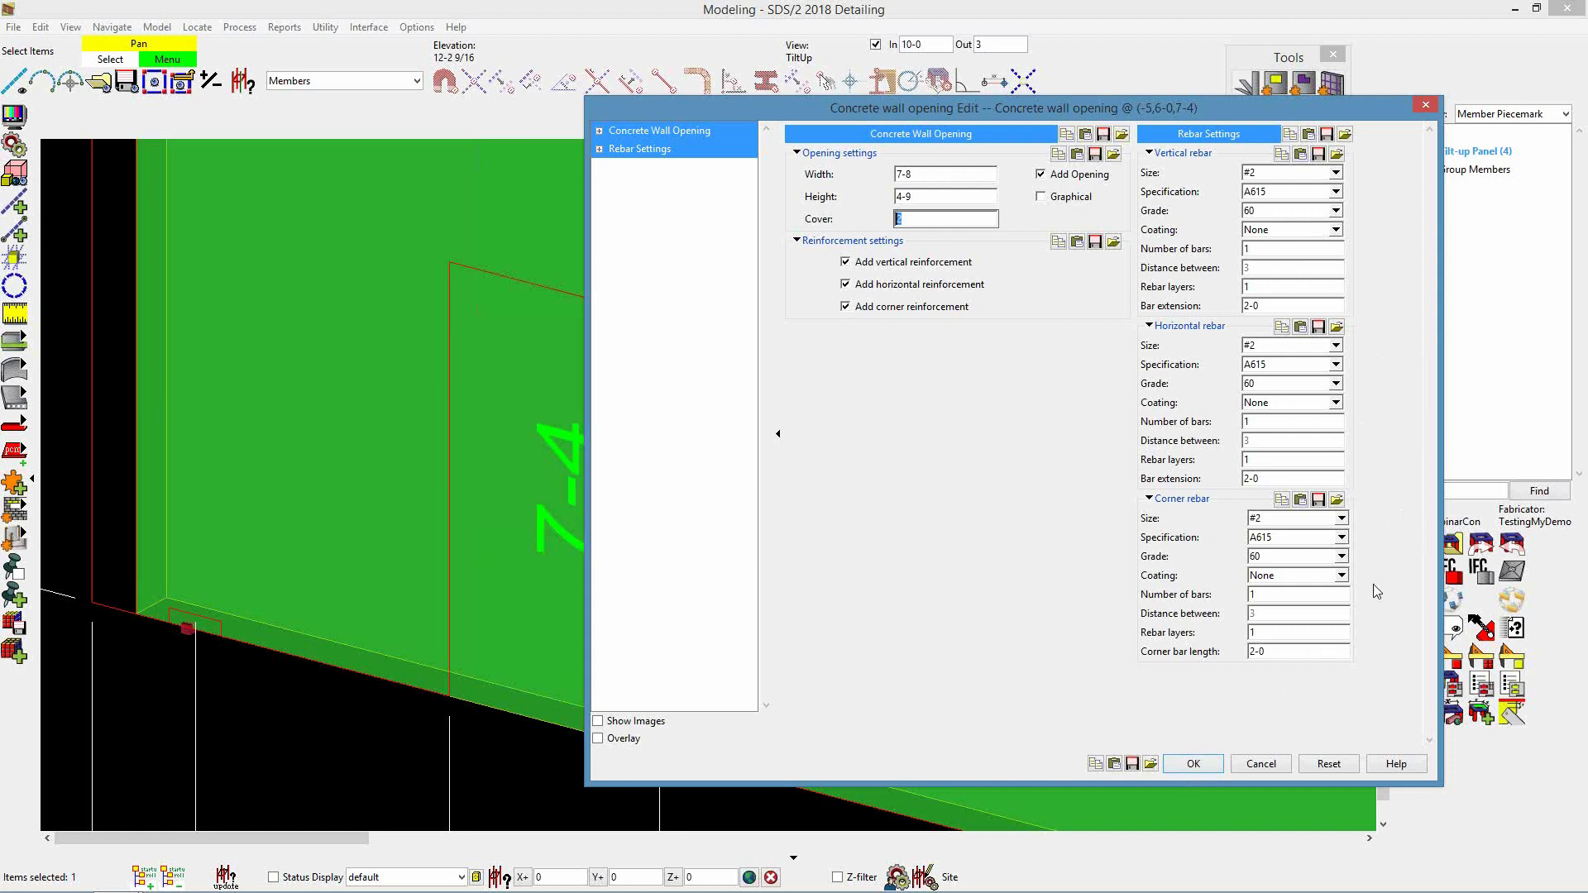
pyautogui.click(1197, 763)
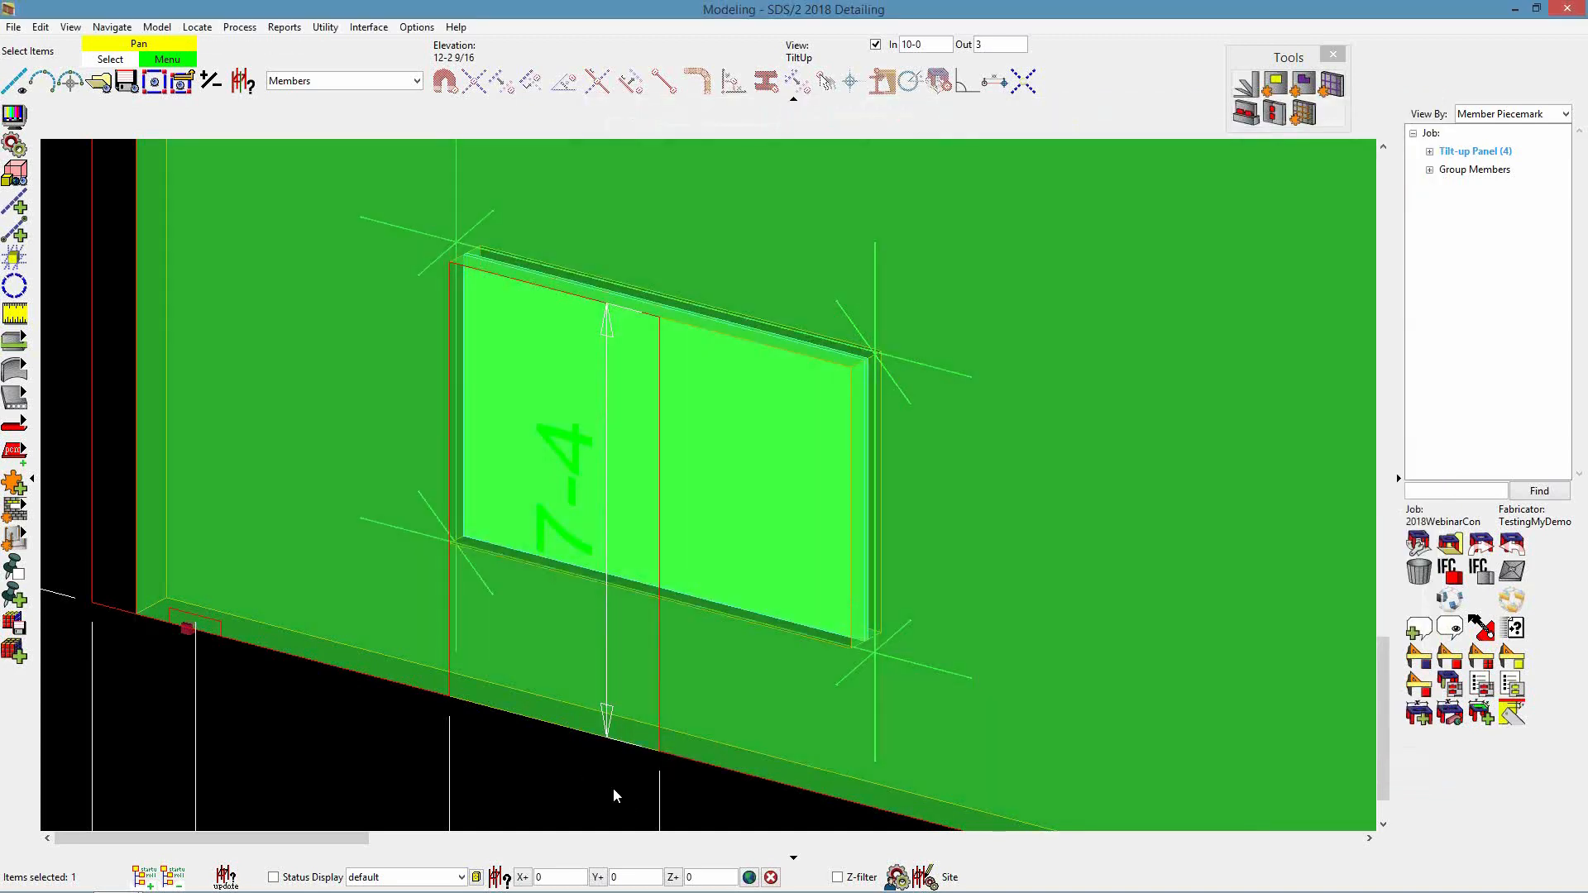
# Display the GM_1 panel as solid transparent and clear the selection
pyautogui.rightClick(613, 796)
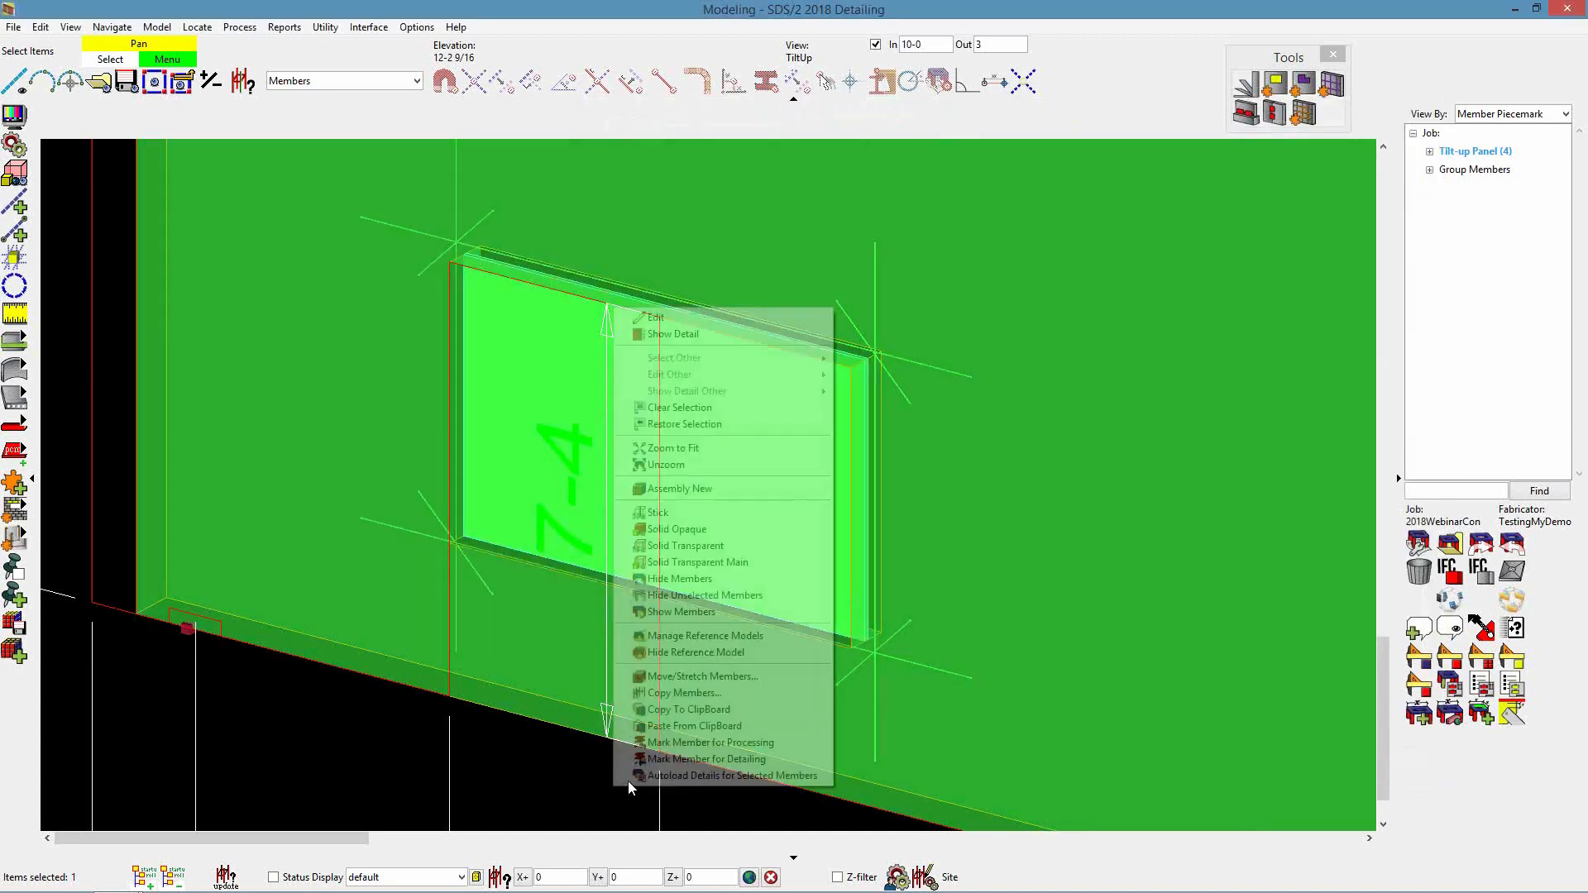
pyautogui.click(791, 571)
pyautogui.click(722, 550)
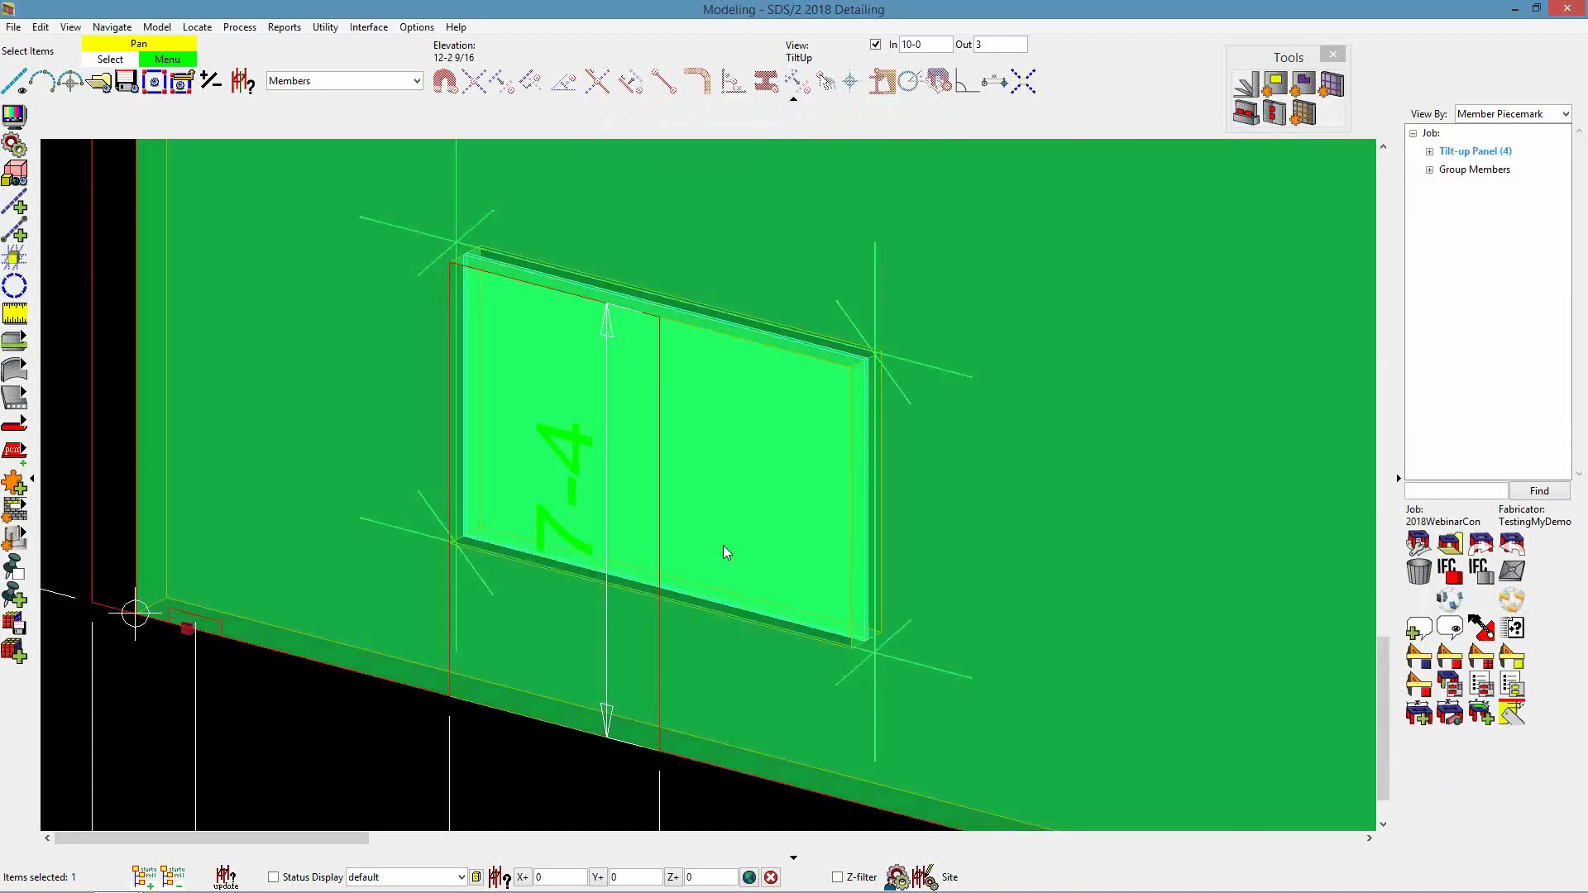
pyautogui.click(562, 777)
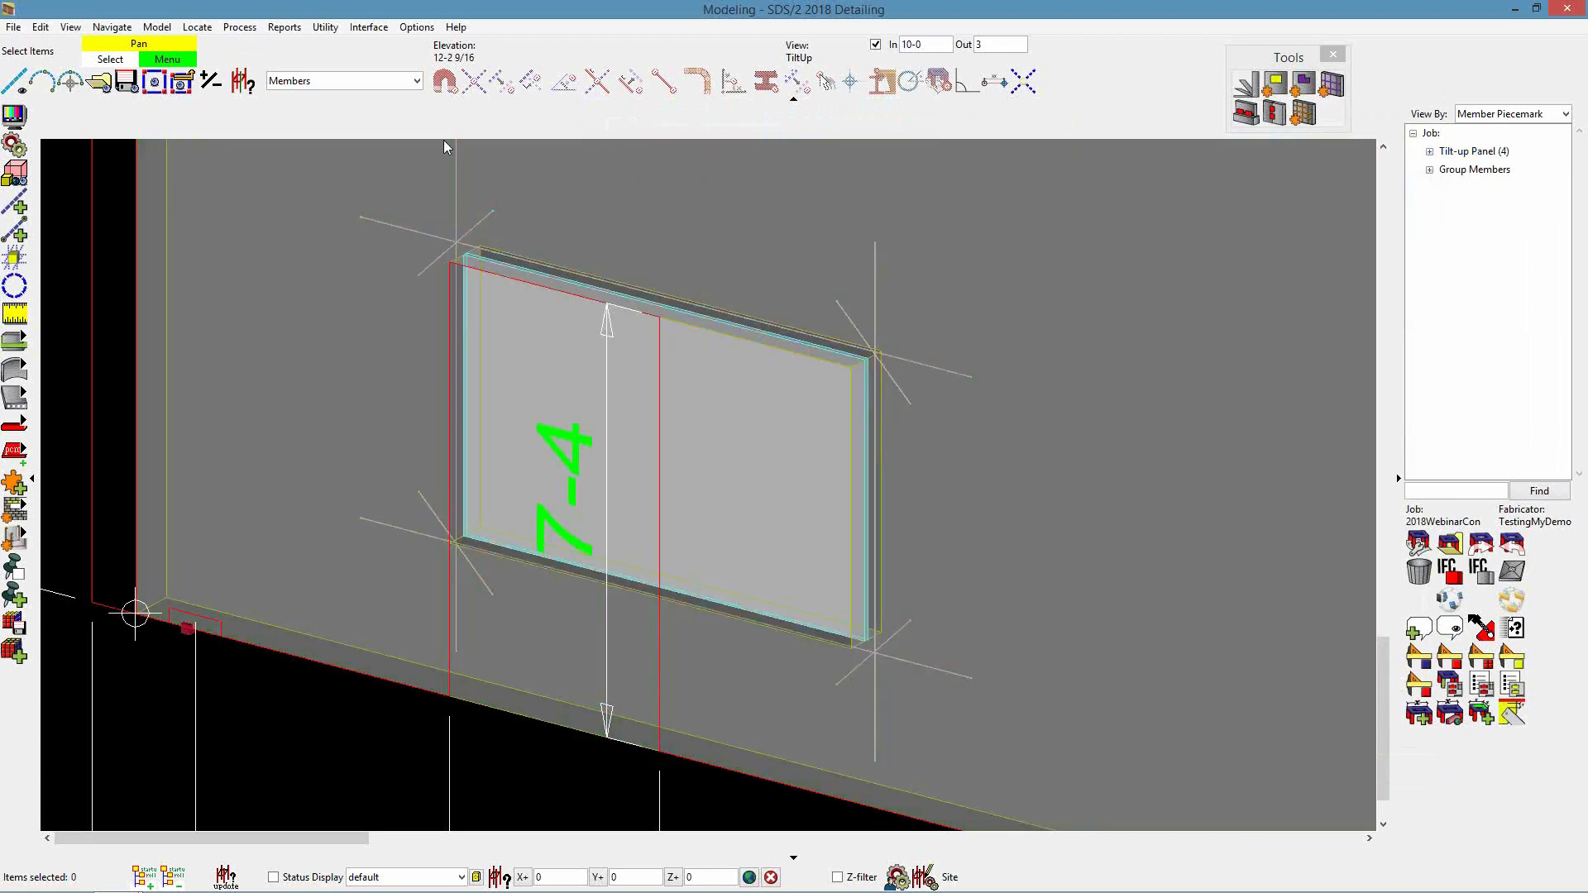
# Limit selection to custom components and delete the wrongly sized wall opening from the GM_1 panel
pyautogui.click(416, 80)
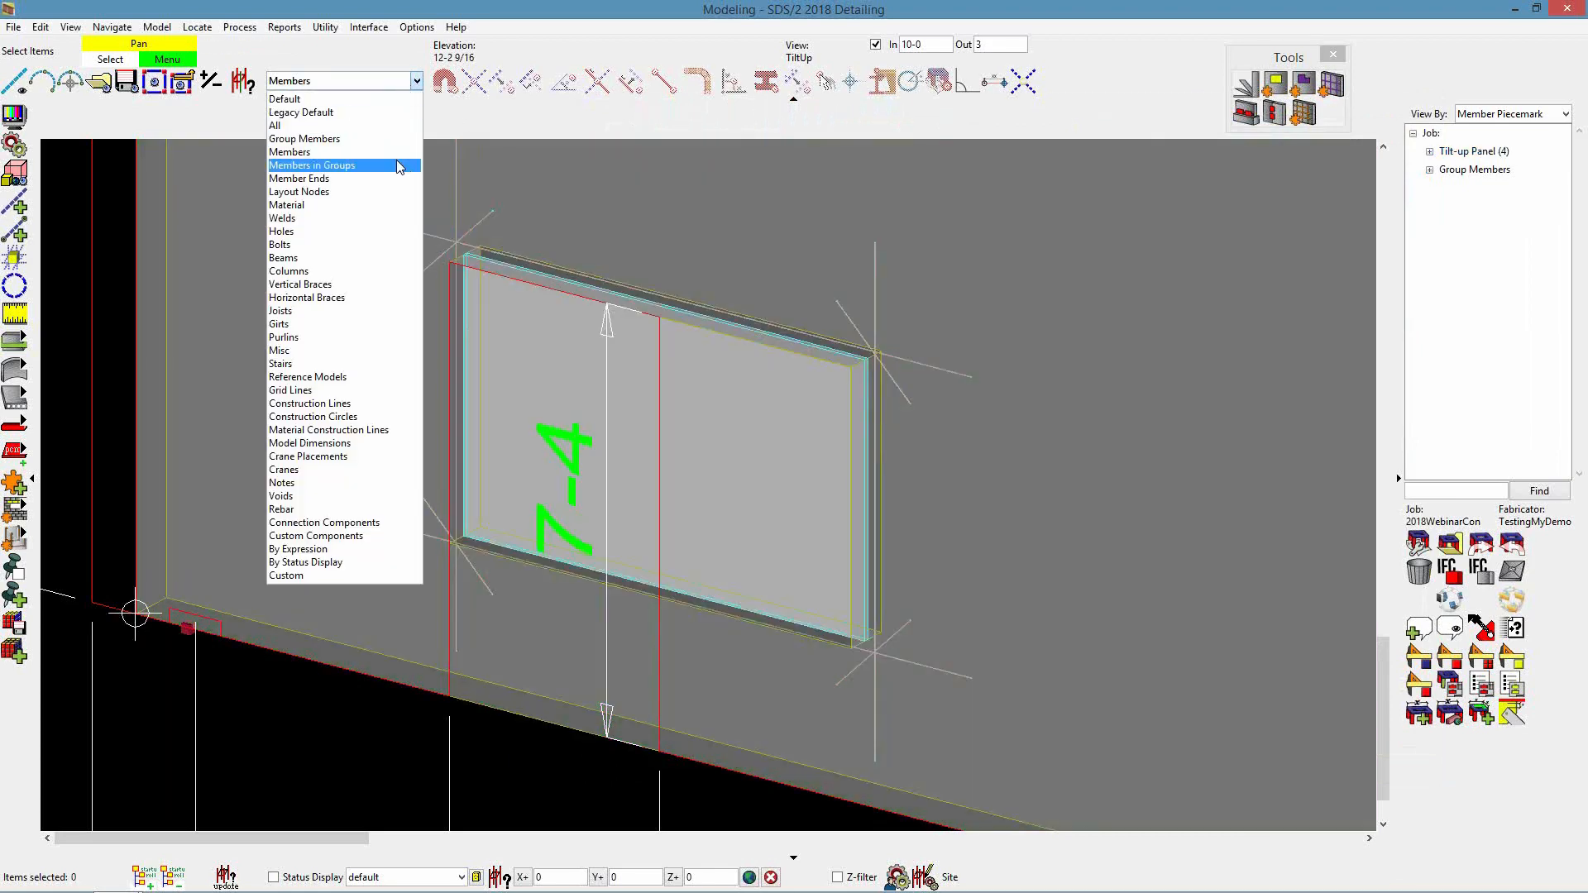
pyautogui.click(346, 540)
pyautogui.click(545, 458)
pyautogui.press('Delete')
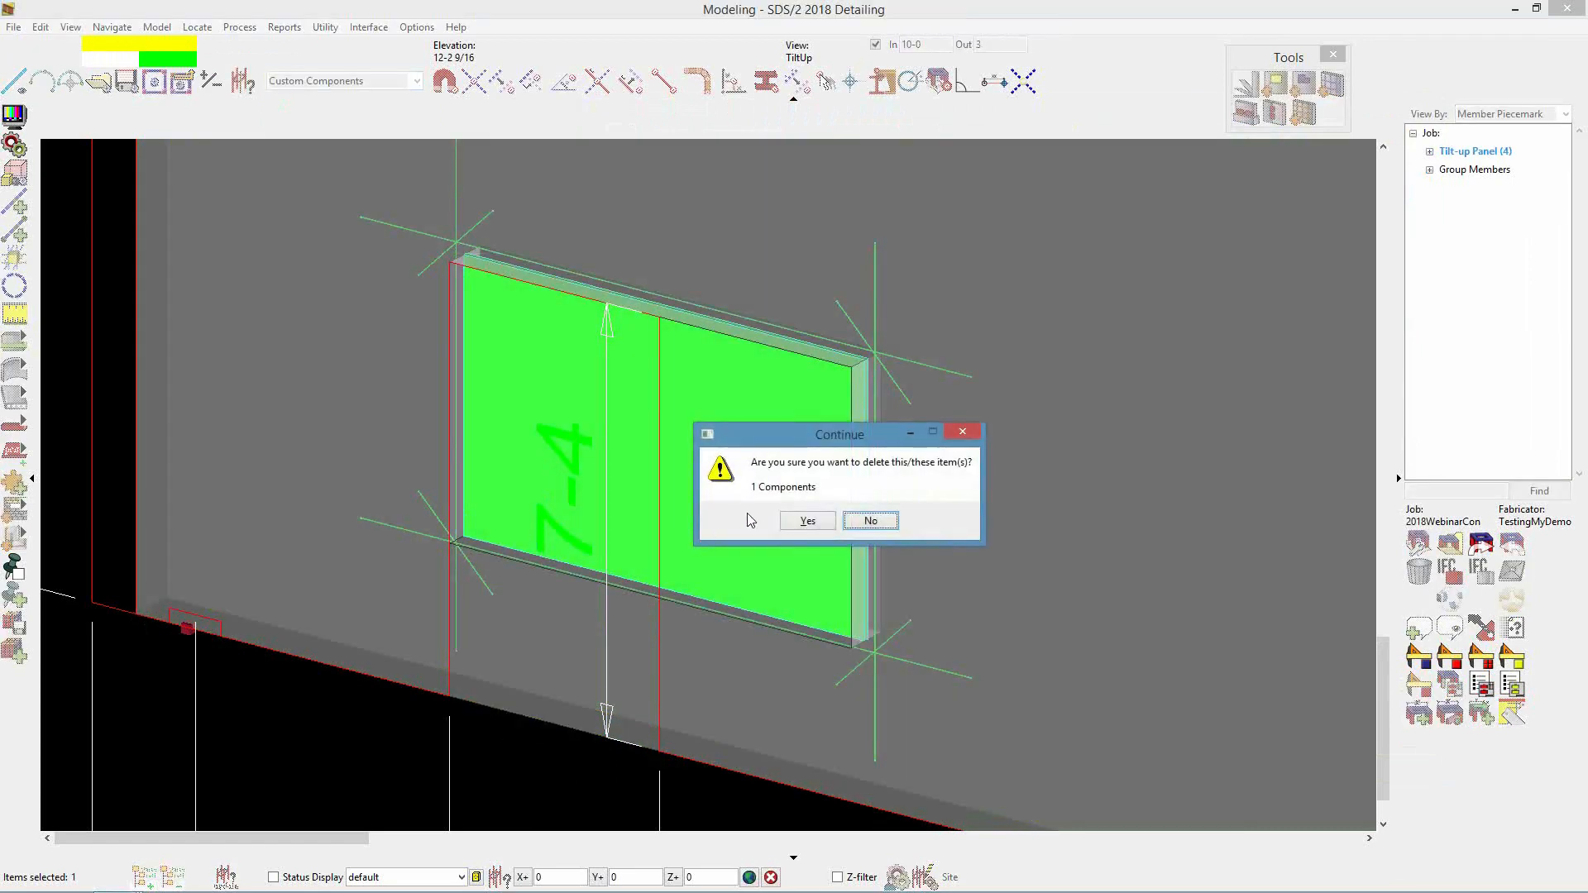
pyautogui.click(807, 521)
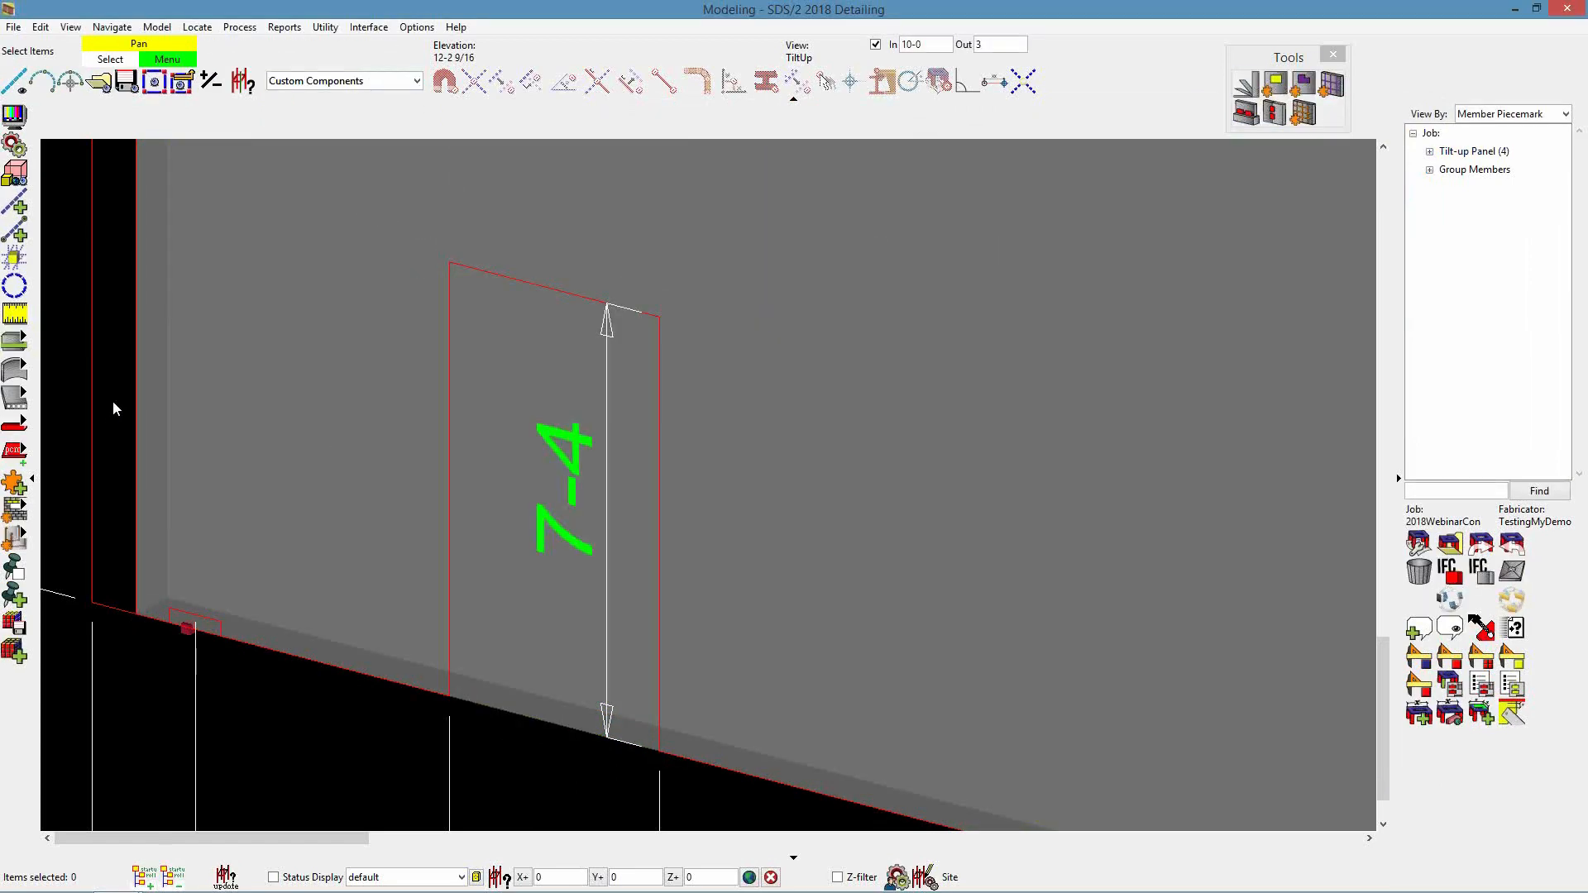
# Add a concrete wall opening 4-0 wide and 7-4 high to GM_1, between the door outline's upper left and lower right corners
pyautogui.click(1272, 91)
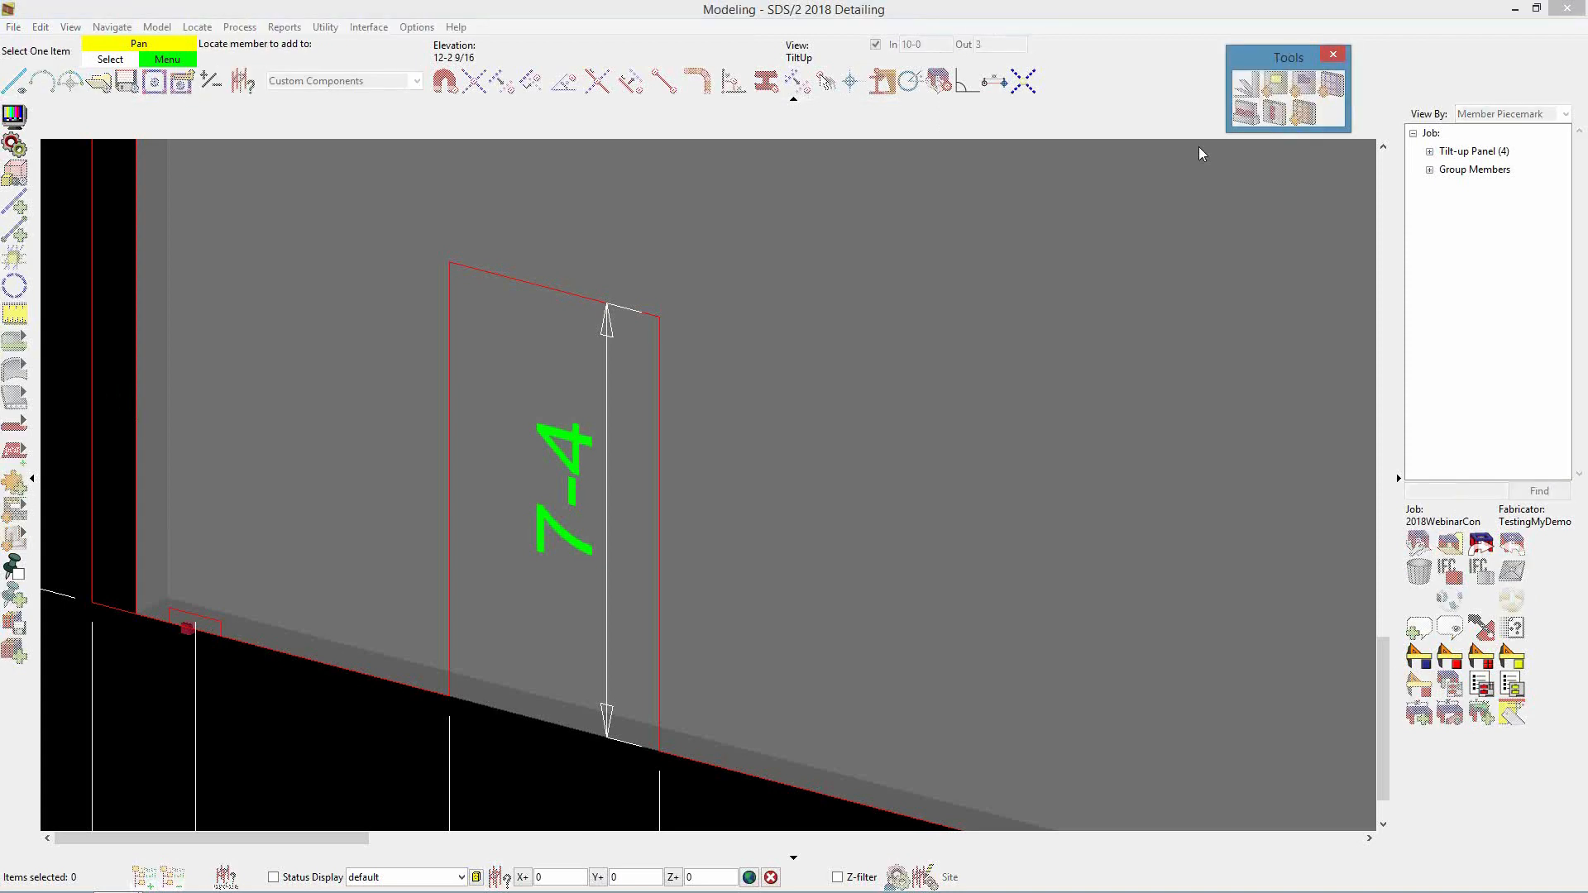
pyautogui.click(488, 311)
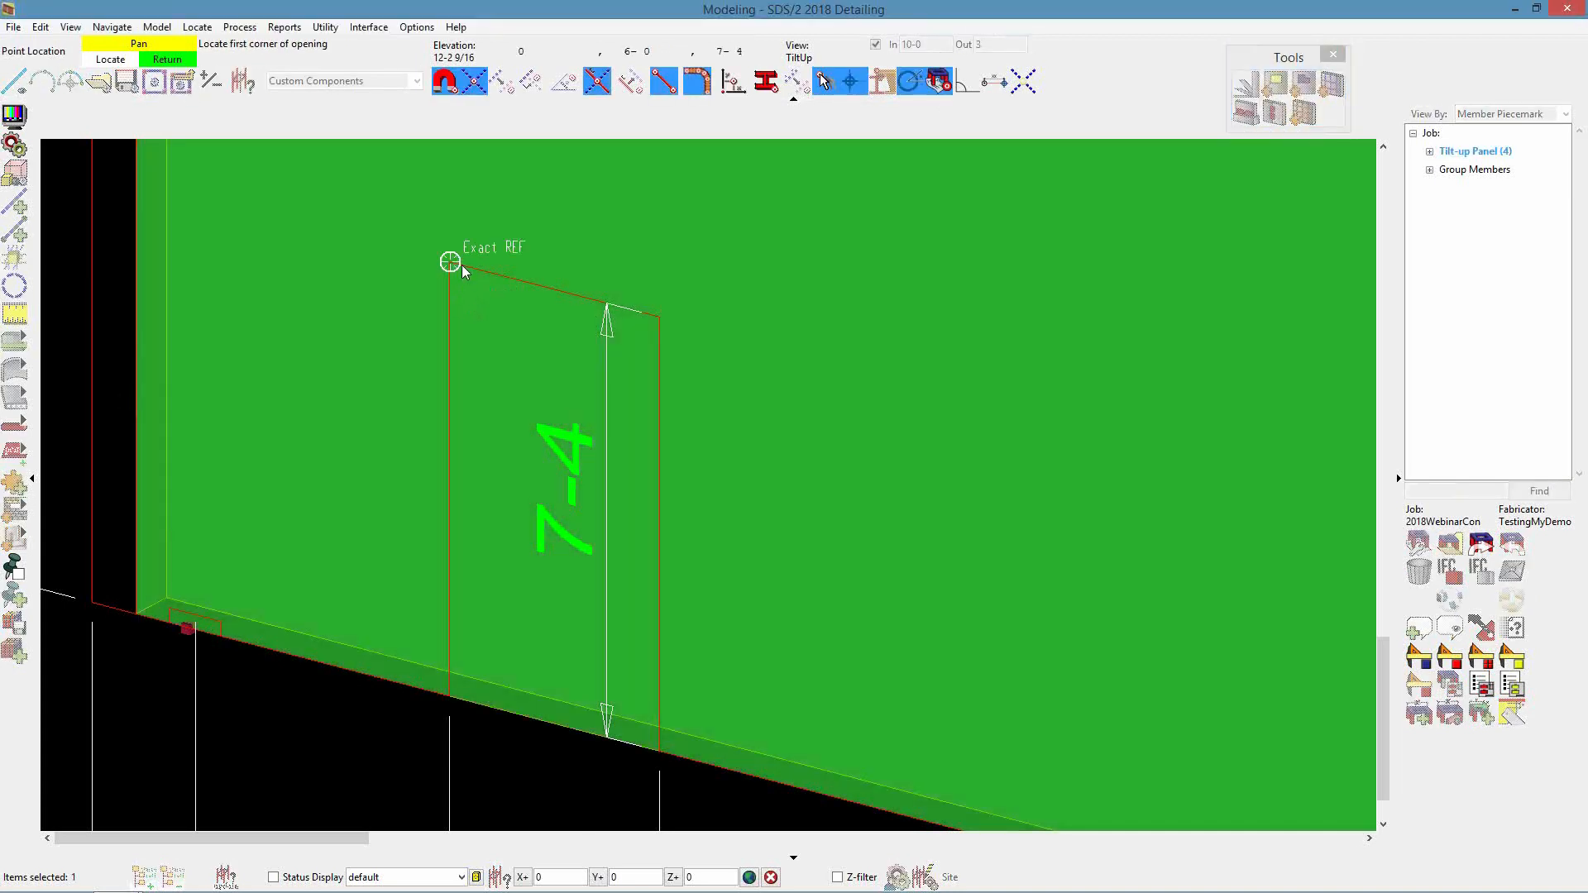
pyautogui.click(463, 267)
pyautogui.scroll(1, 662, 762)
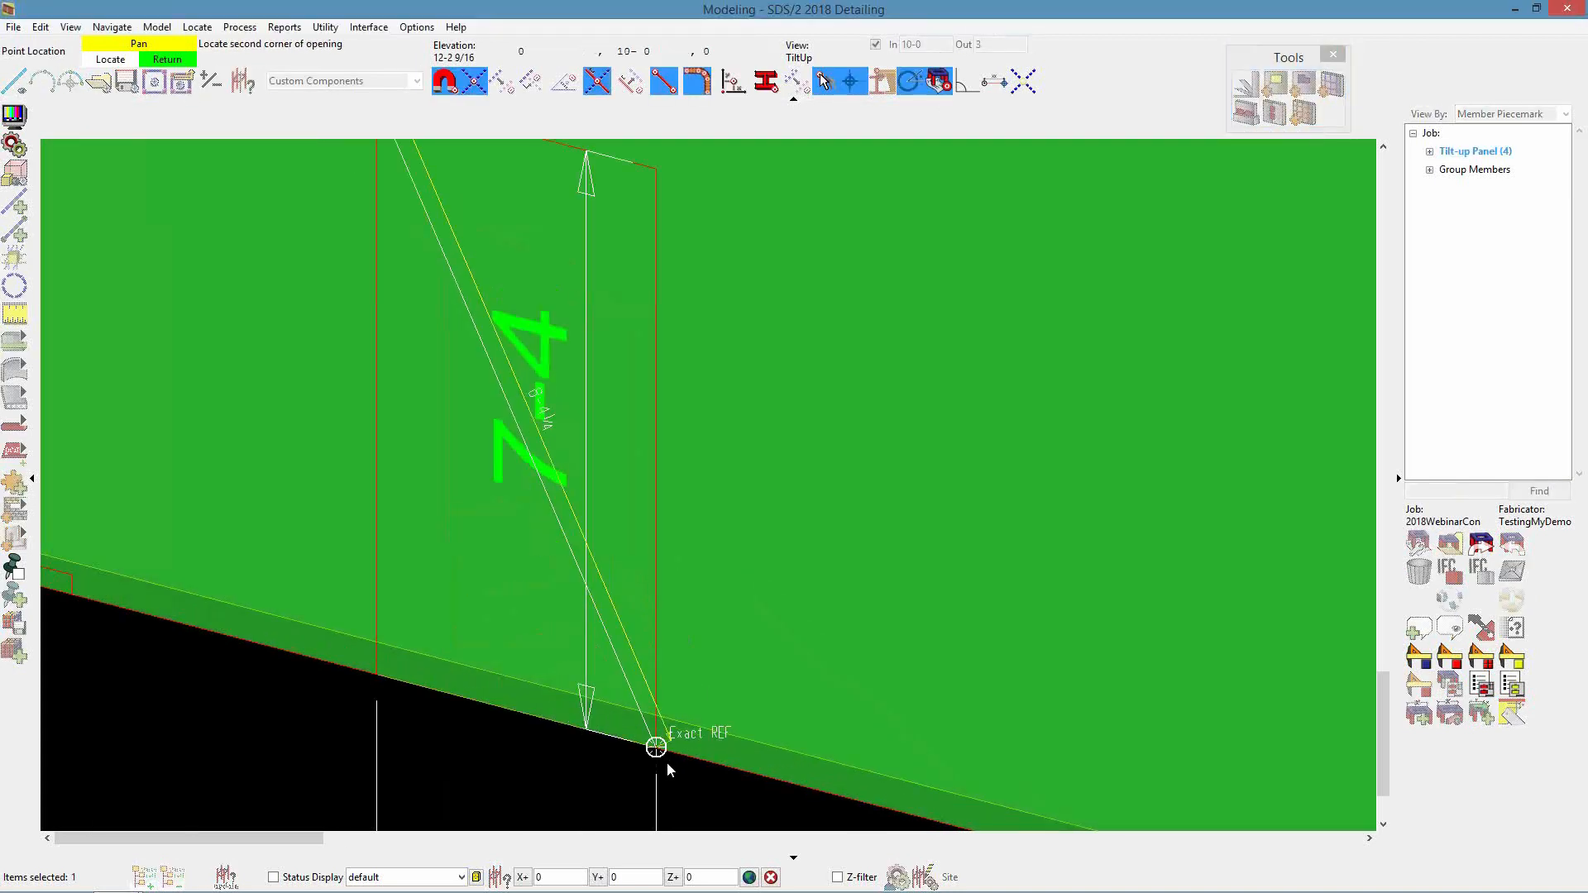
pyautogui.click(662, 754)
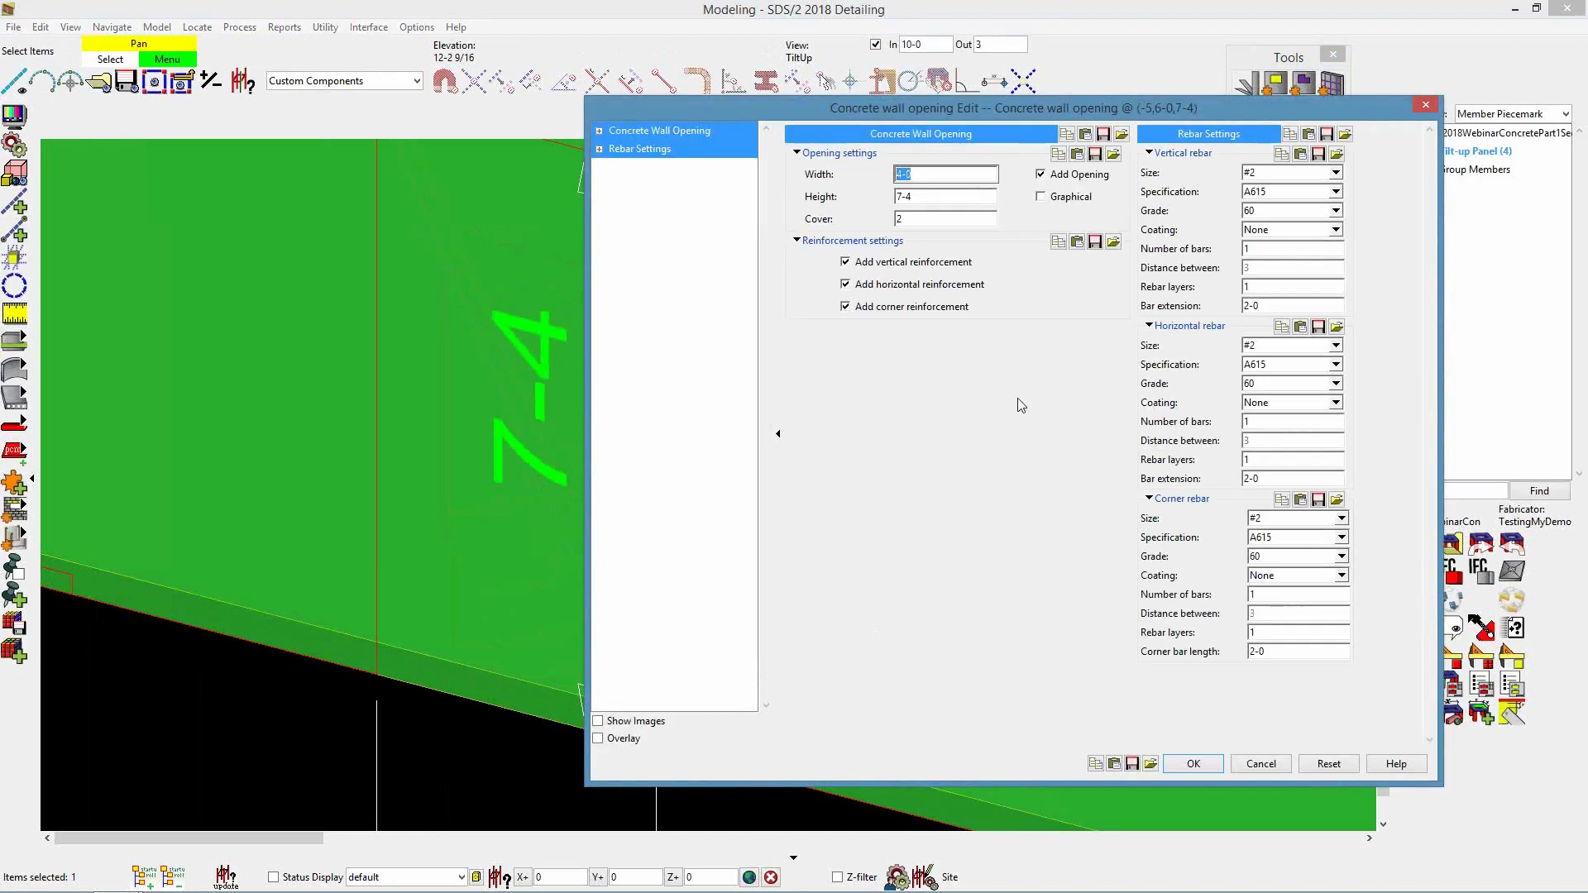
pyautogui.click(1193, 763)
# Examine the new door opening and its vertical, horizontal and corner reinforcement in 3D and in the elevation view
pyautogui.scroll(-2, 653, 526)
pyautogui.click(584, 698)
pyautogui.scroll(2, 583, 316)
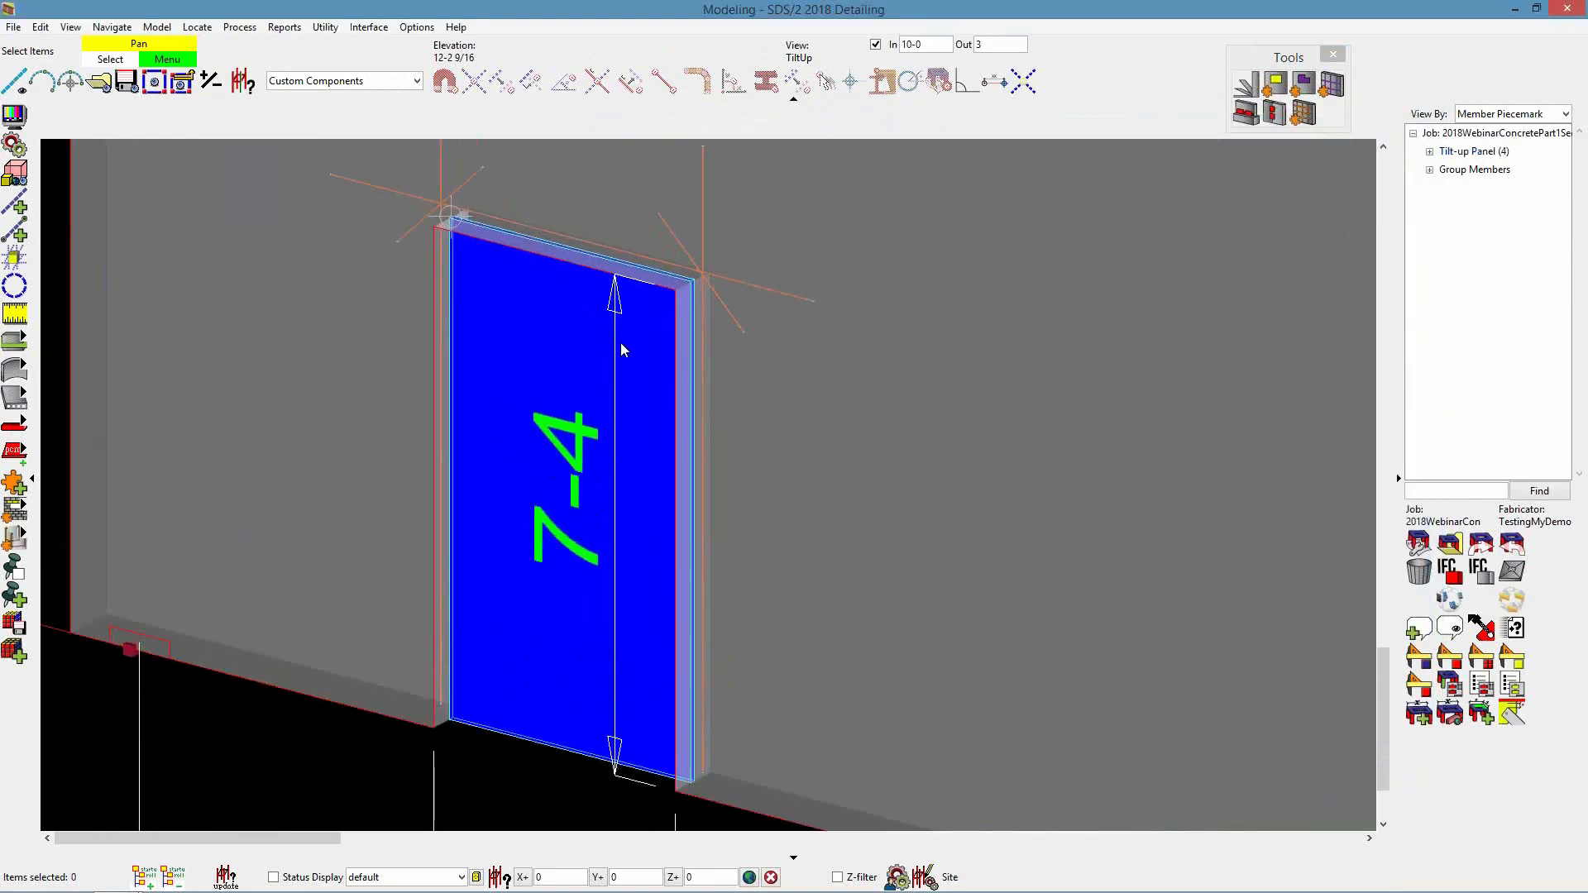
pyautogui.scroll(1, 690, 403)
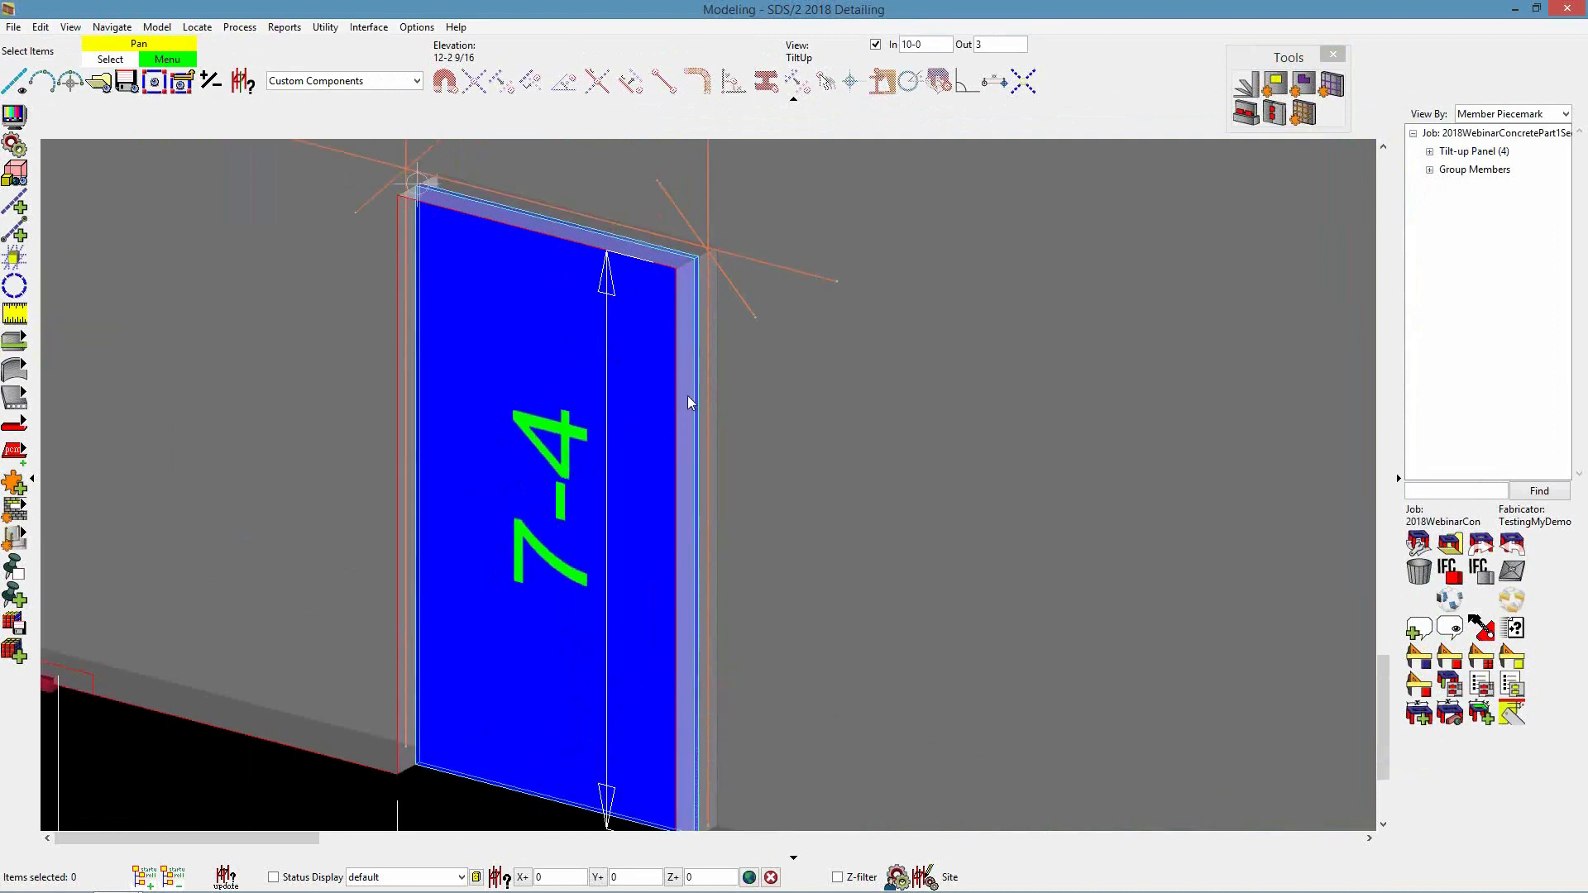
pyautogui.scroll(-1, 687, 371)
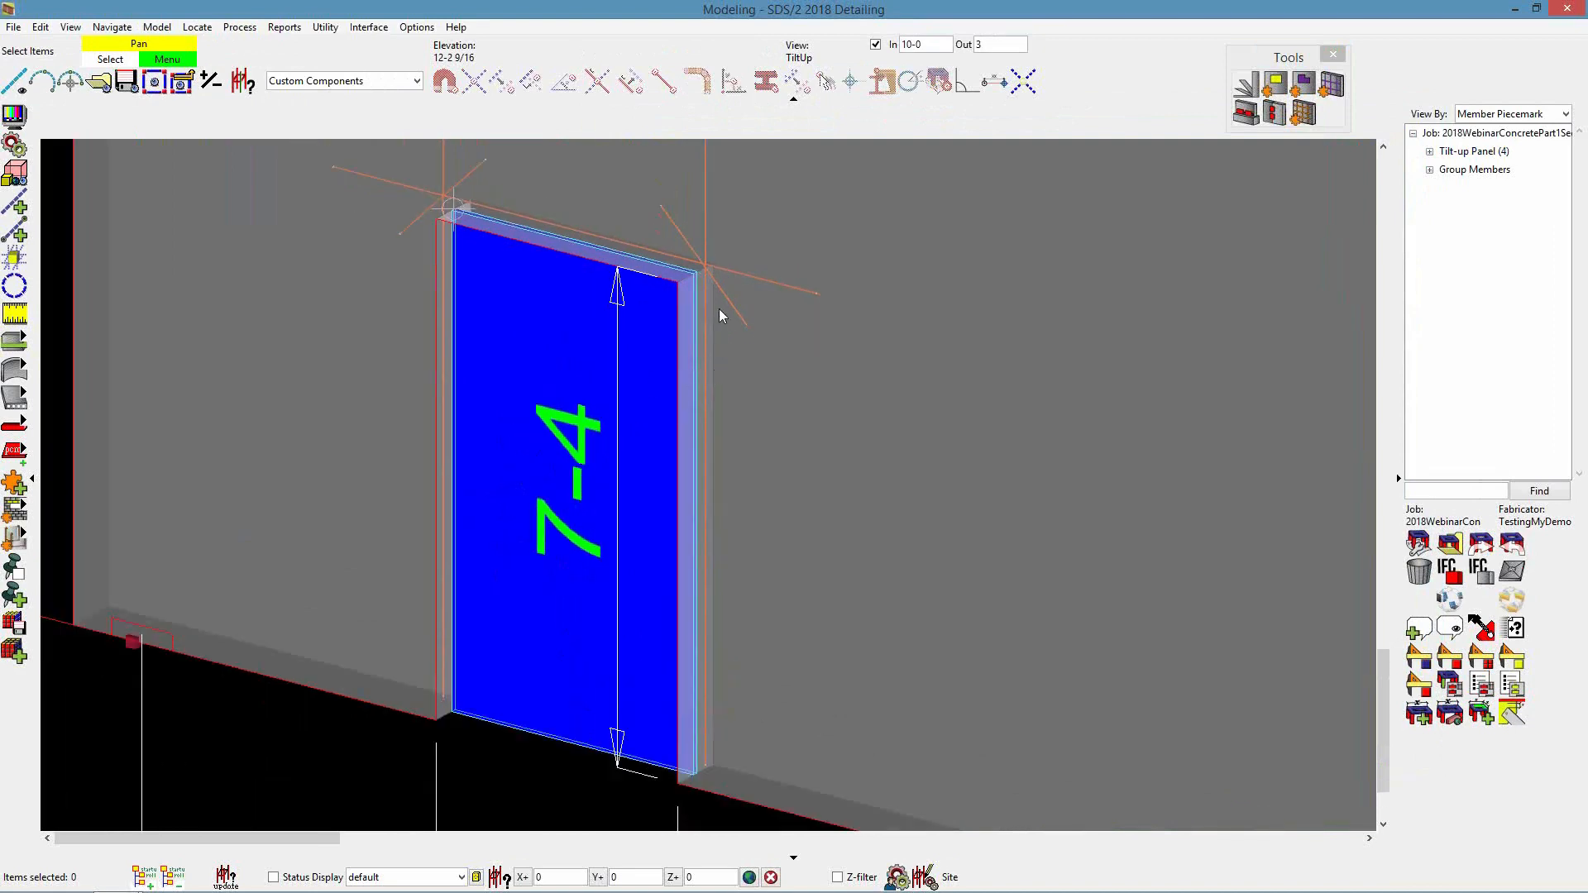
pyautogui.click(810, 444)
pyautogui.scroll(4, 655, 543)
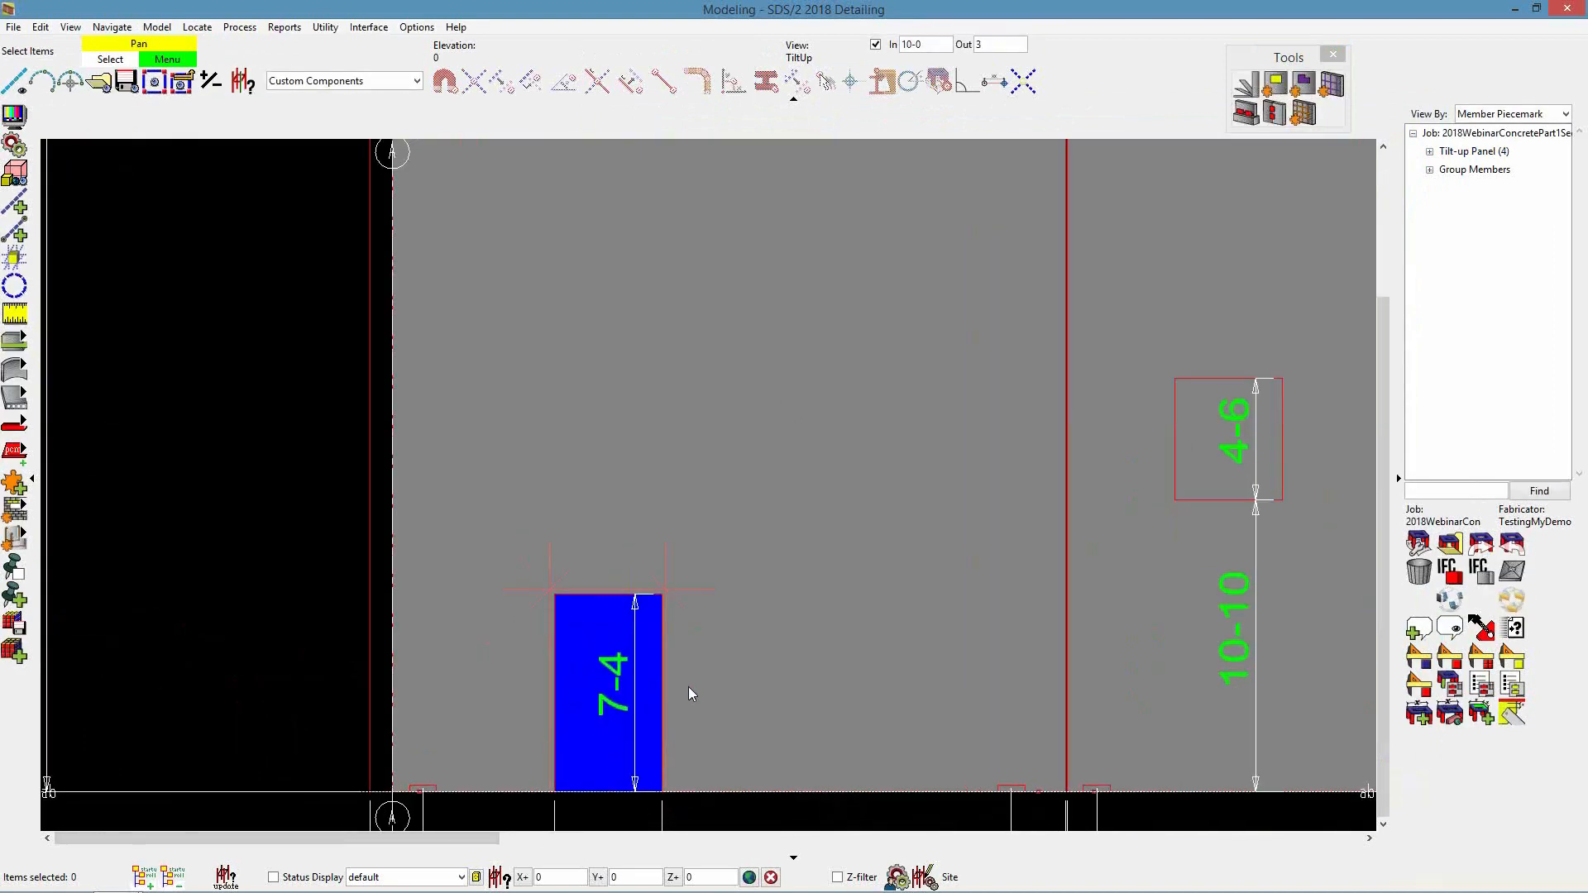
pyautogui.scroll(1, 654, 538)
pyautogui.moveTo(661, 525); pyautogui.dragTo(761, 410, button='middle')
pyautogui.scroll(2, 778, 396)
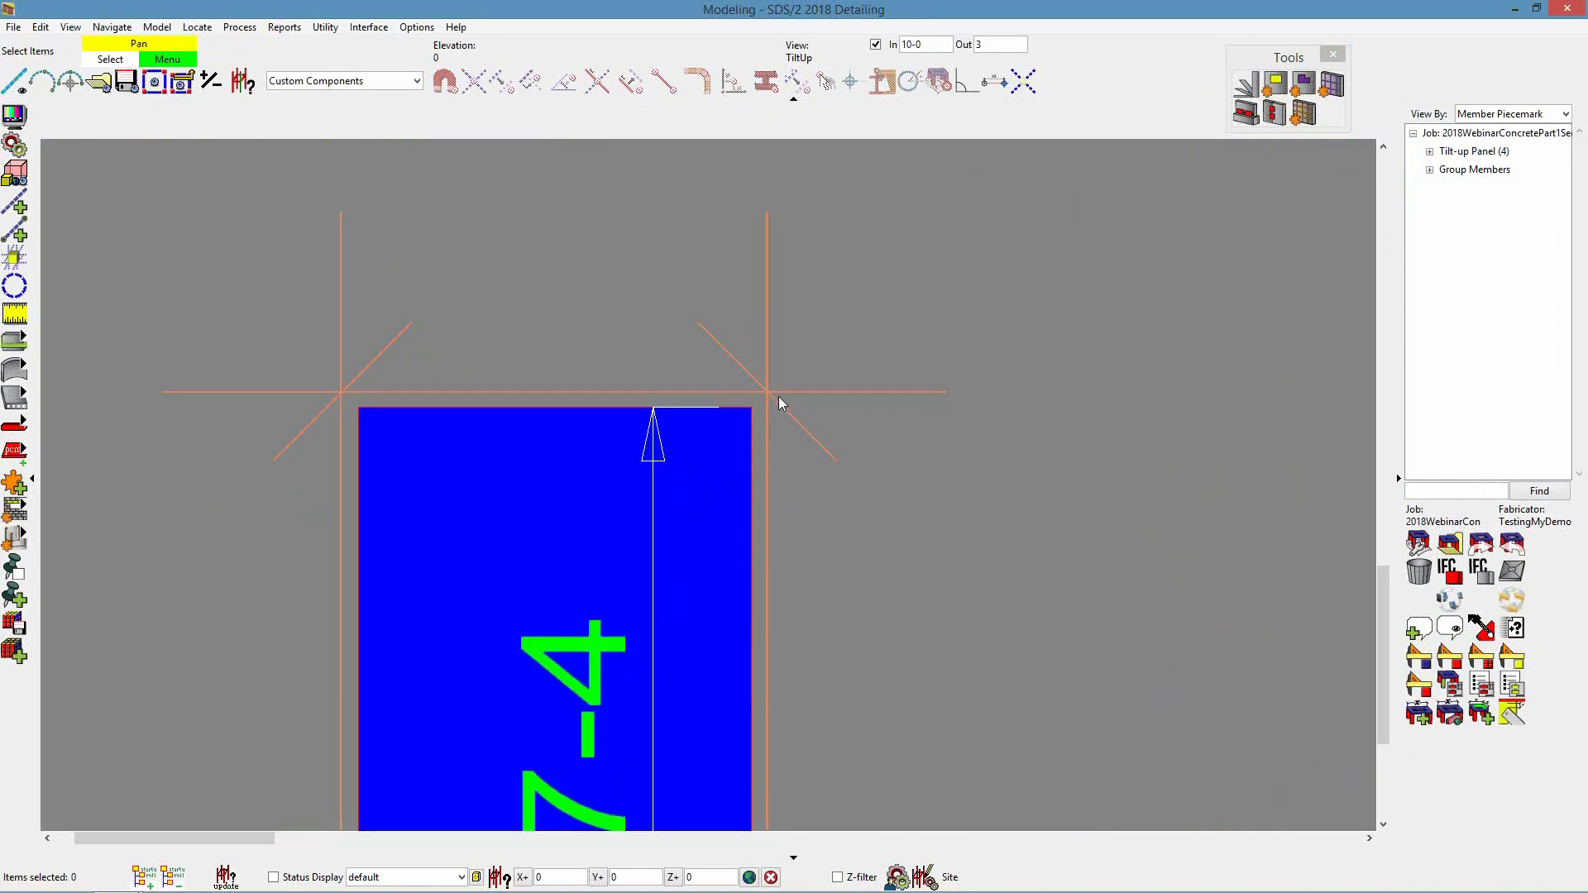
pyautogui.scroll(-1, 778, 396)
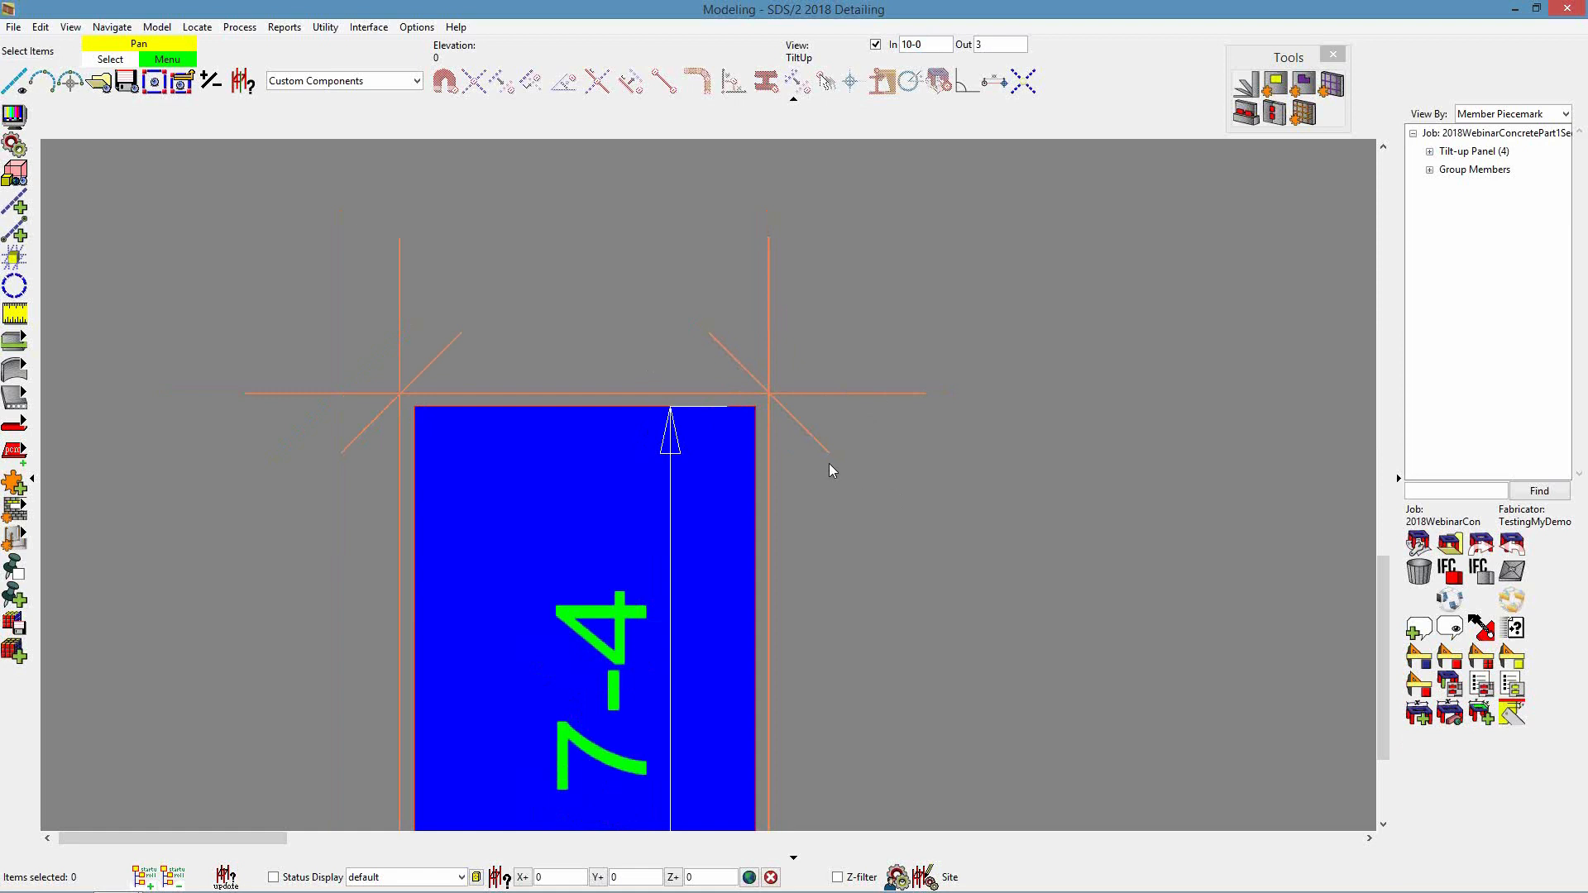
pyautogui.scroll(-1, 827, 533)
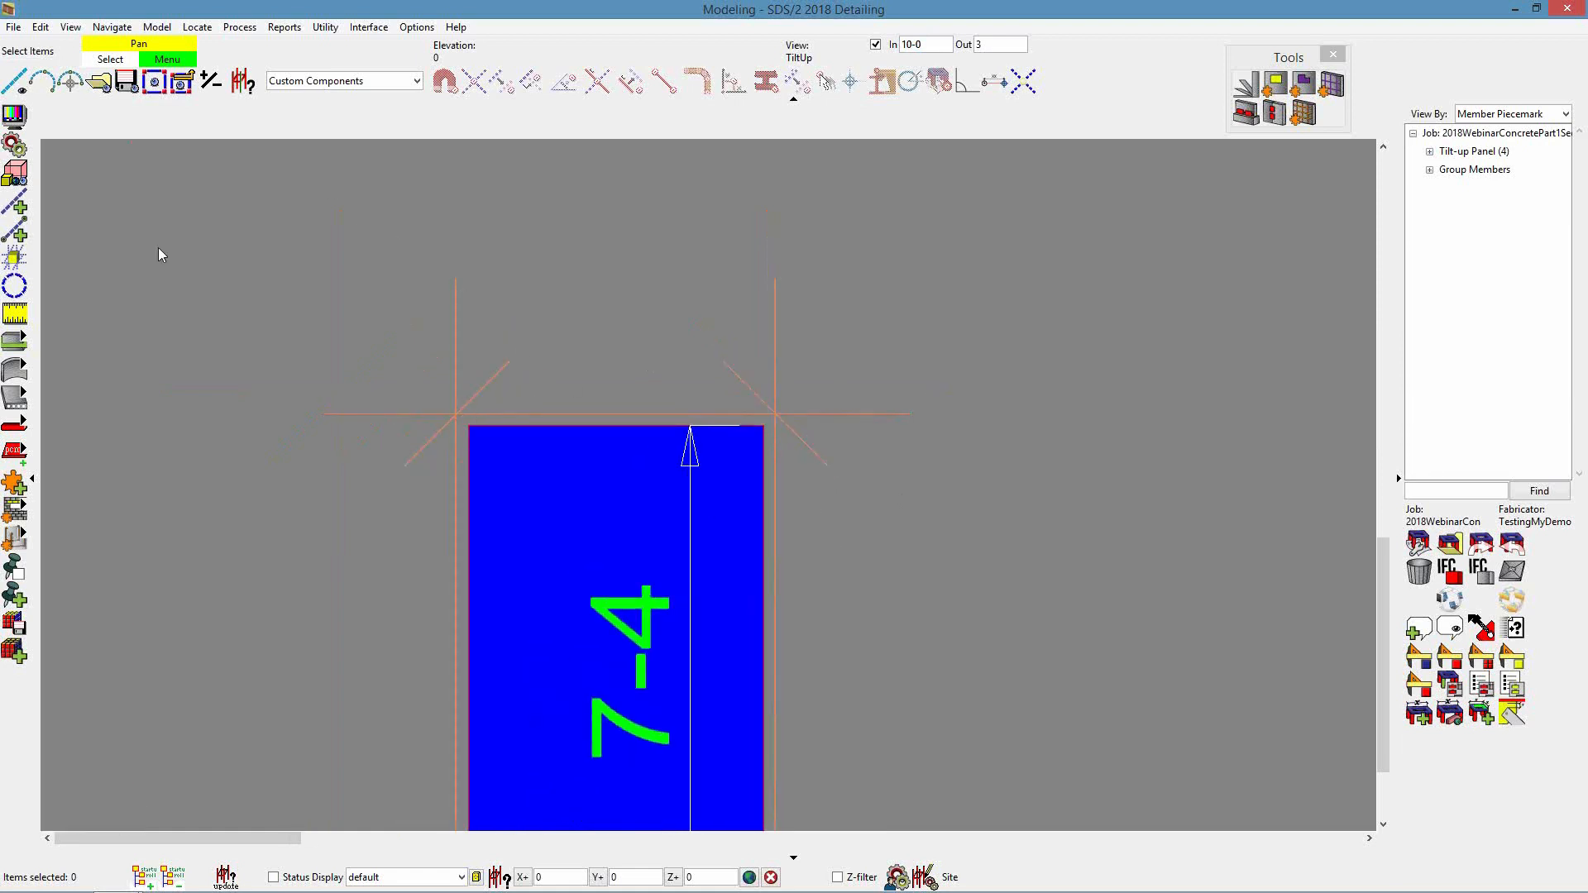
# Add a vertical and a horizontal construction line along the rebar crossing at the door opening's upper right corner
pyautogui.click(18, 207)
pyautogui.click(699, 81)
pyautogui.click(777, 283)
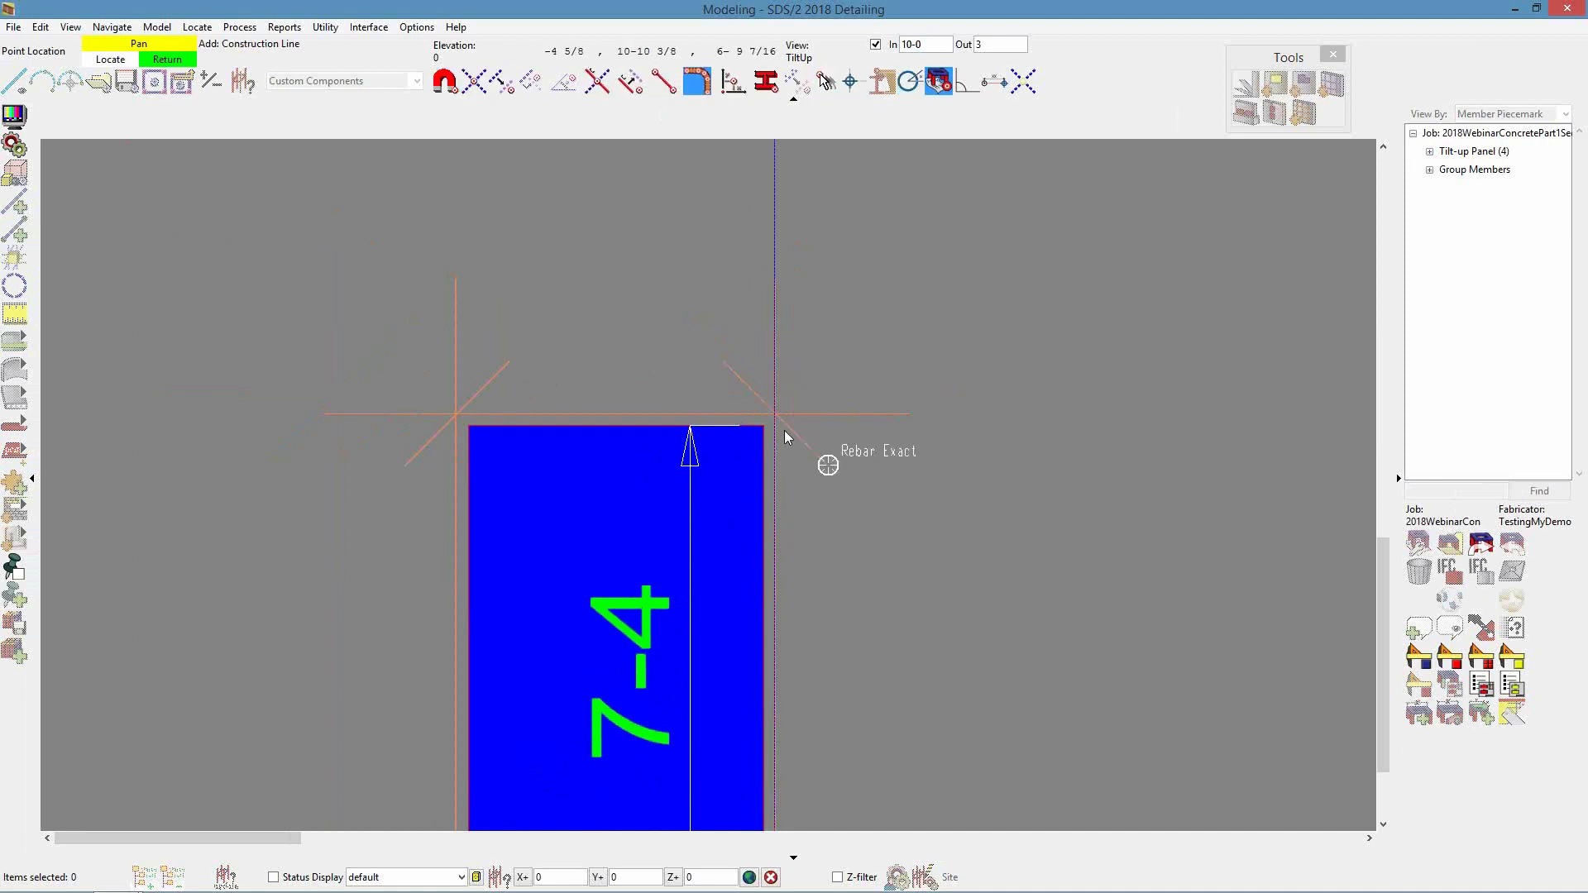
pyautogui.click(891, 410)
pyautogui.click(782, 415)
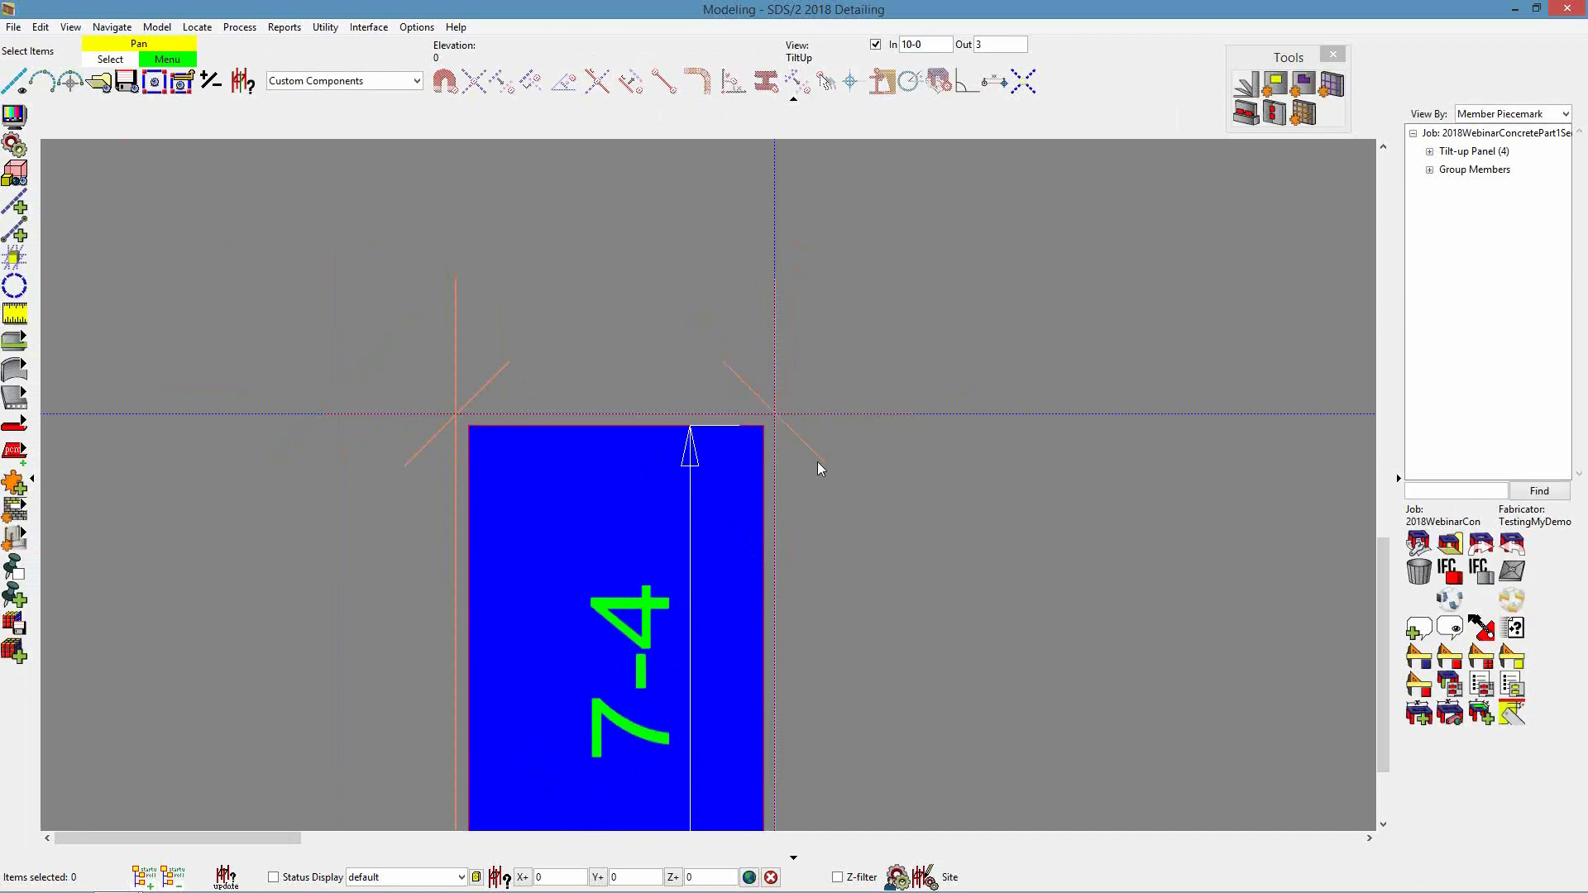
# Add a diagonal construction line through the upper right corner of the door opening, sloping up to the right
pyautogui.scroll(1, 809, 507)
pyautogui.click(7, 210)
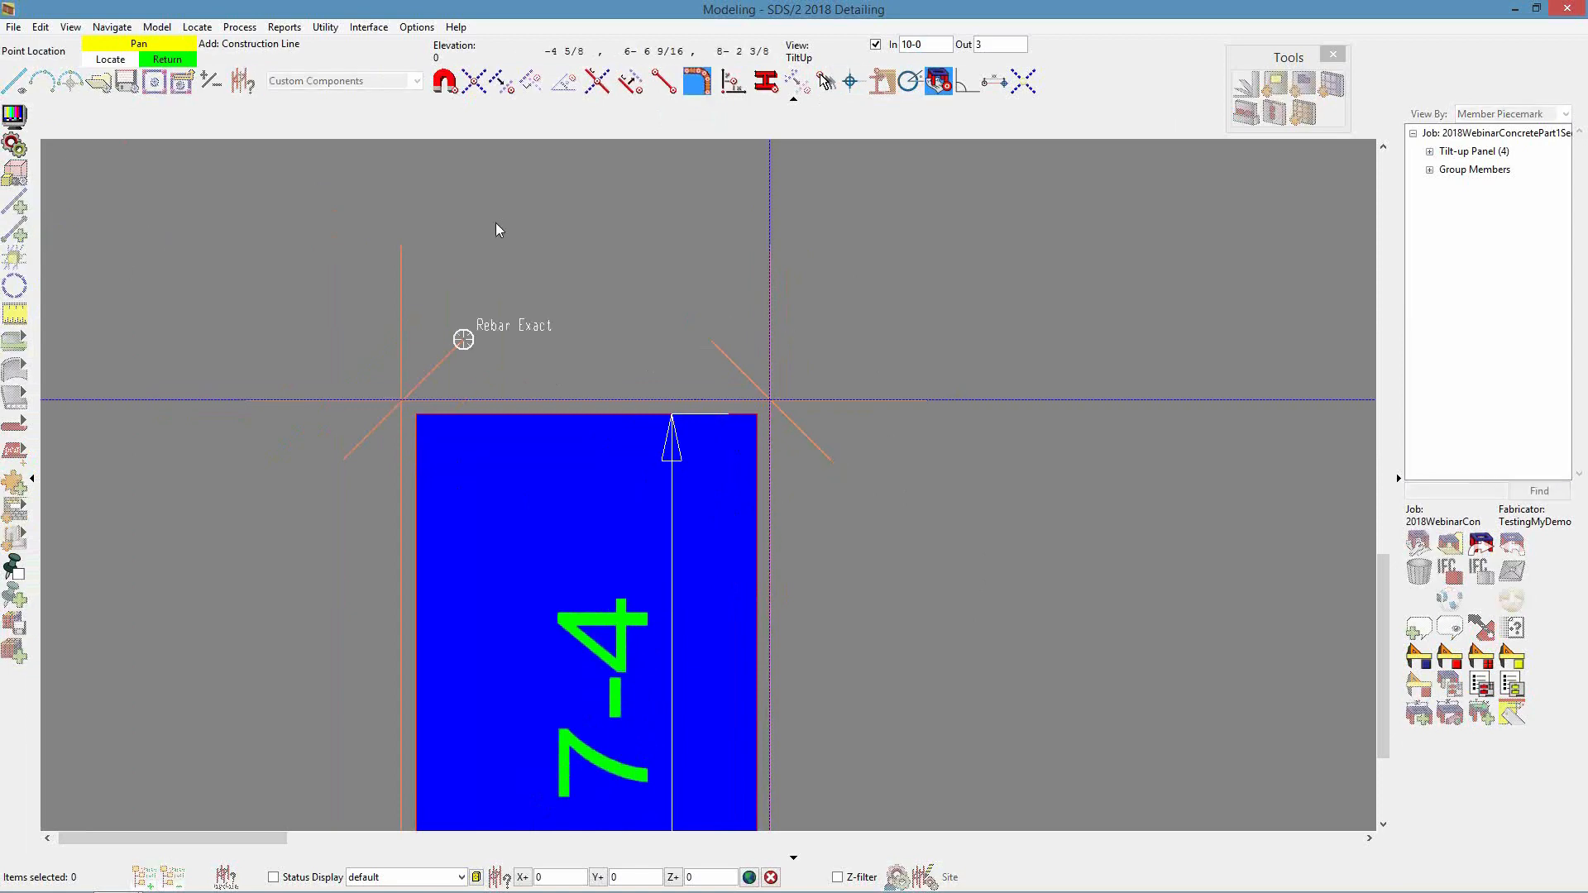
pyautogui.click(451, 91)
pyautogui.click(792, 40)
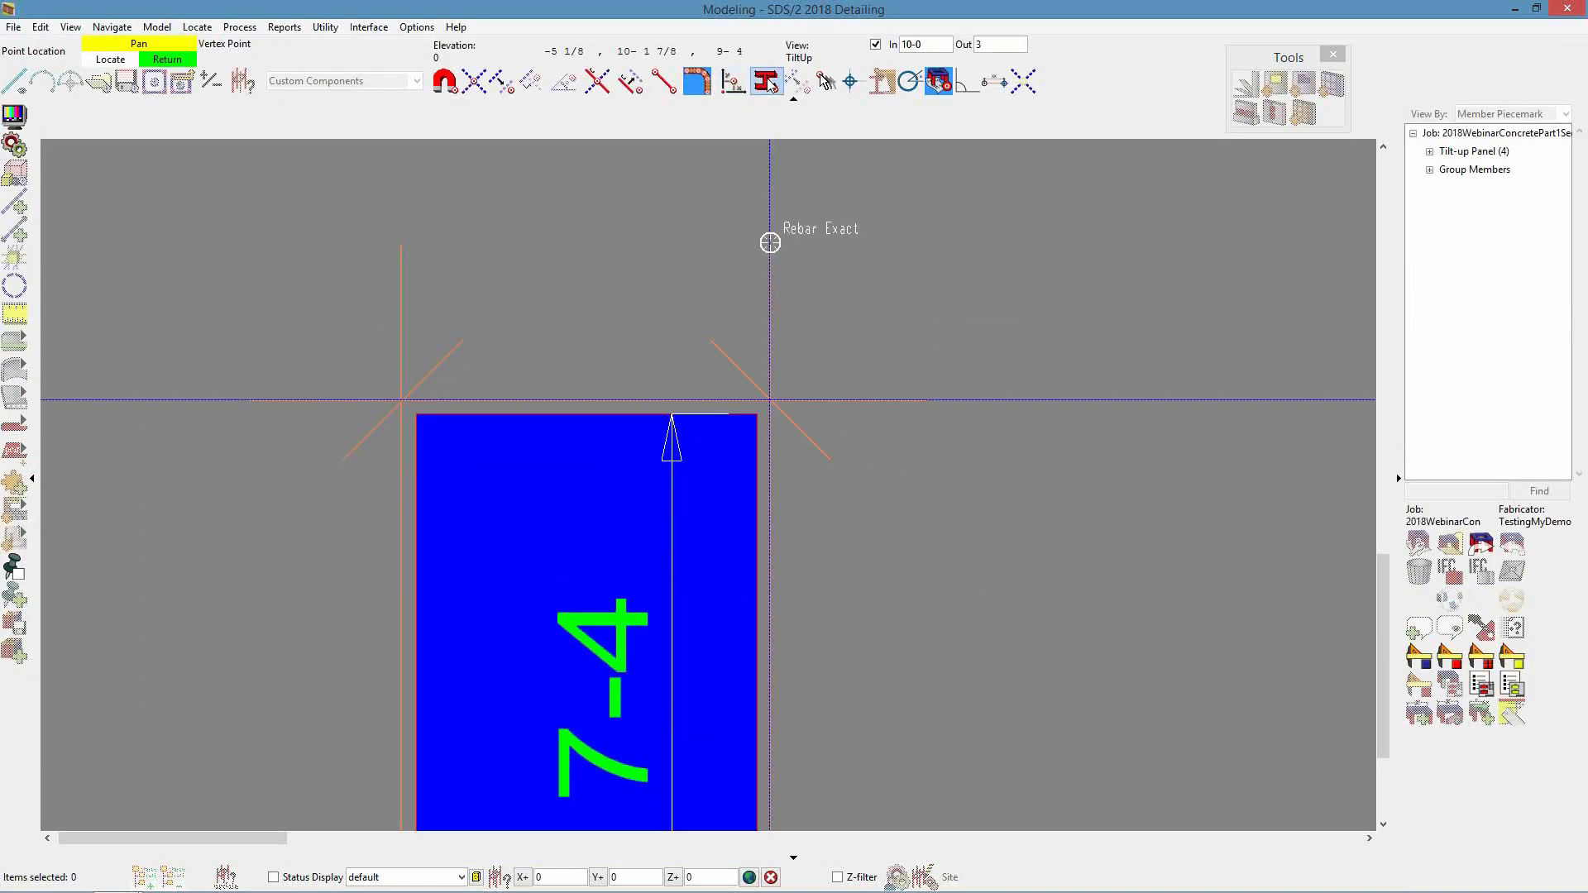
pyautogui.click(757, 413)
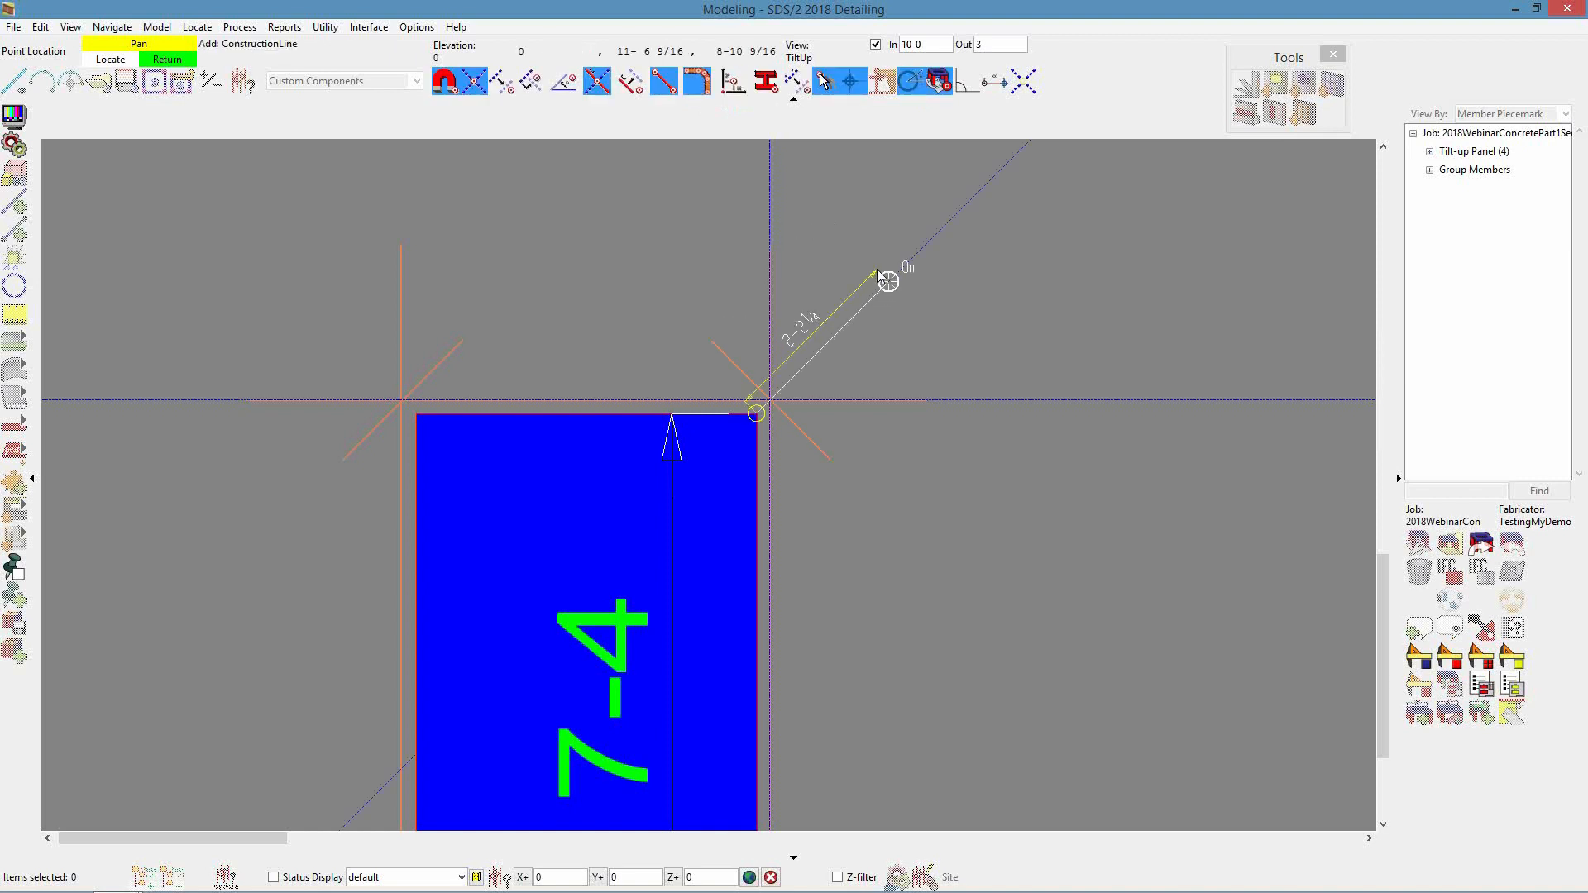
pyautogui.click(885, 281)
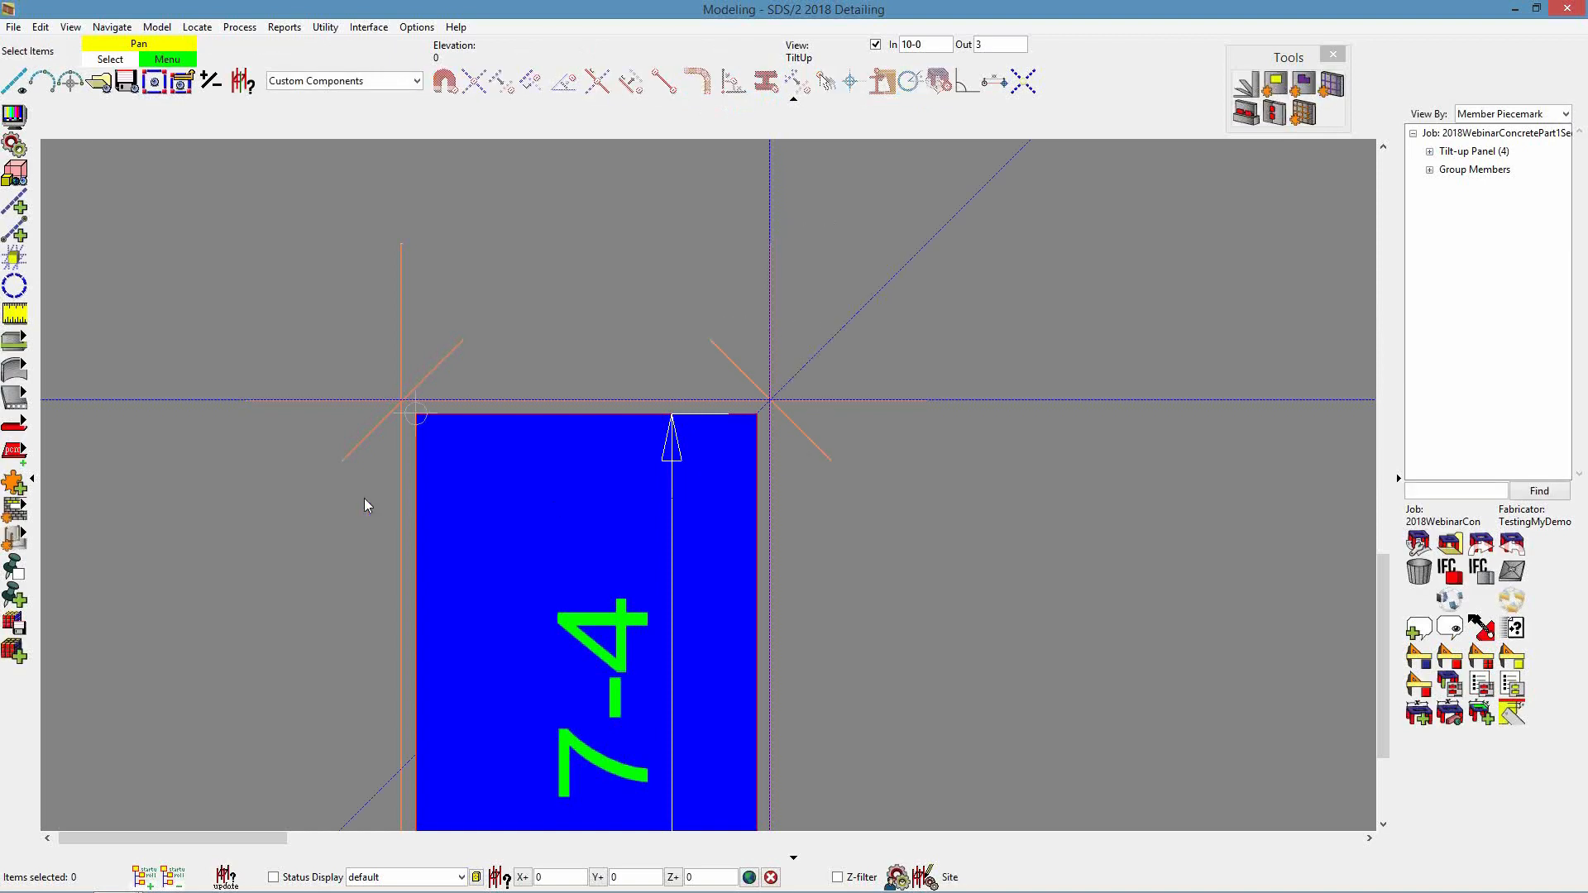
# Add material construction lines along the edges of the door opening
pyautogui.click(17, 259)
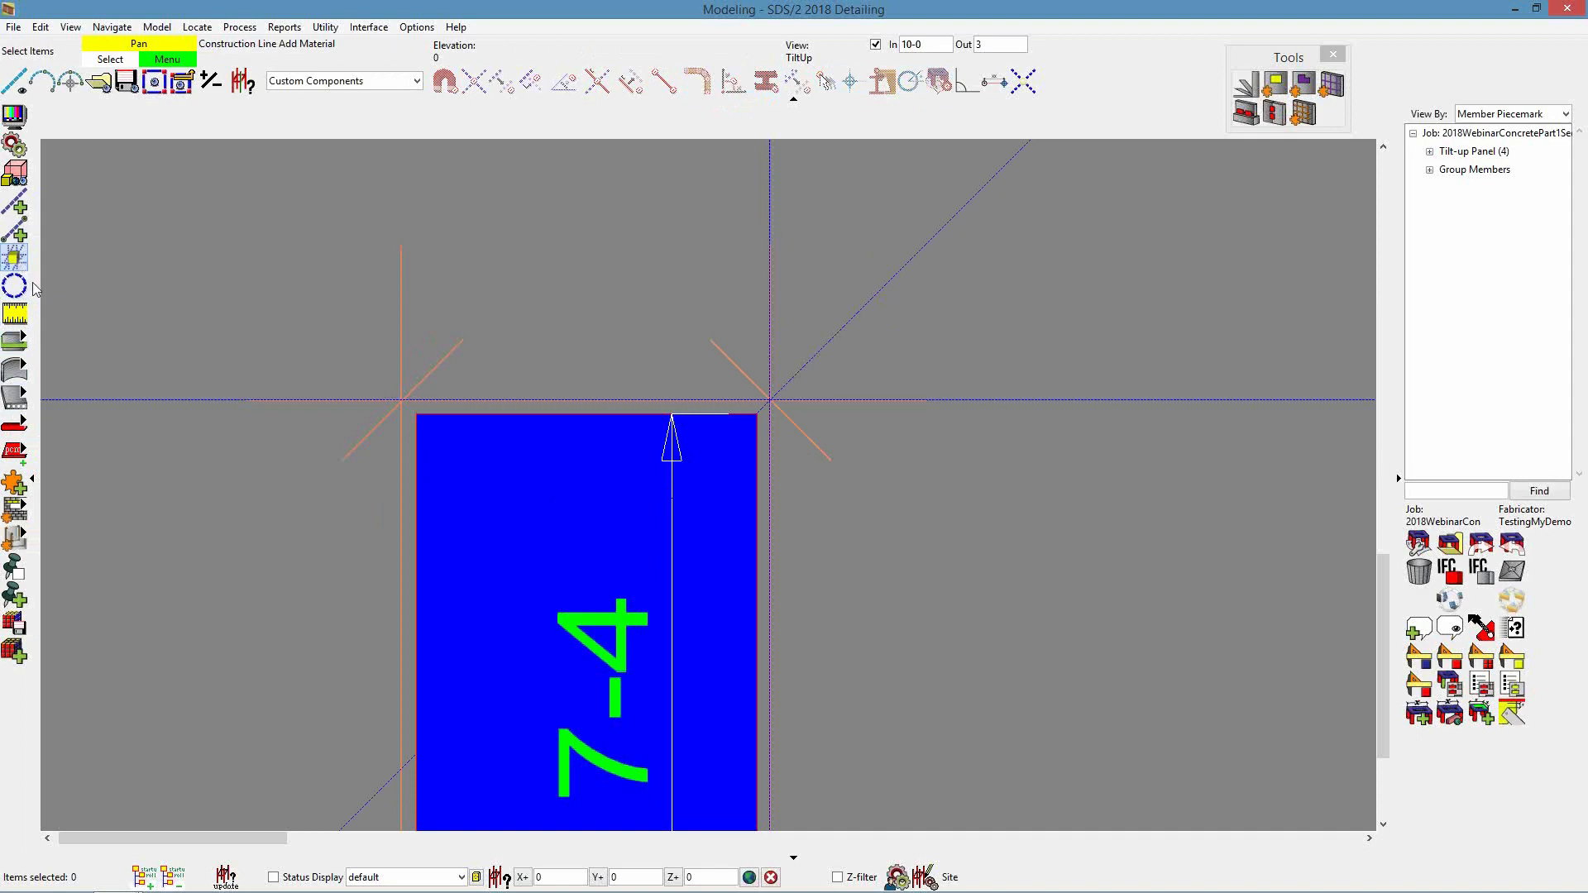
pyautogui.rightClick(205, 482)
pyautogui.click(235, 515)
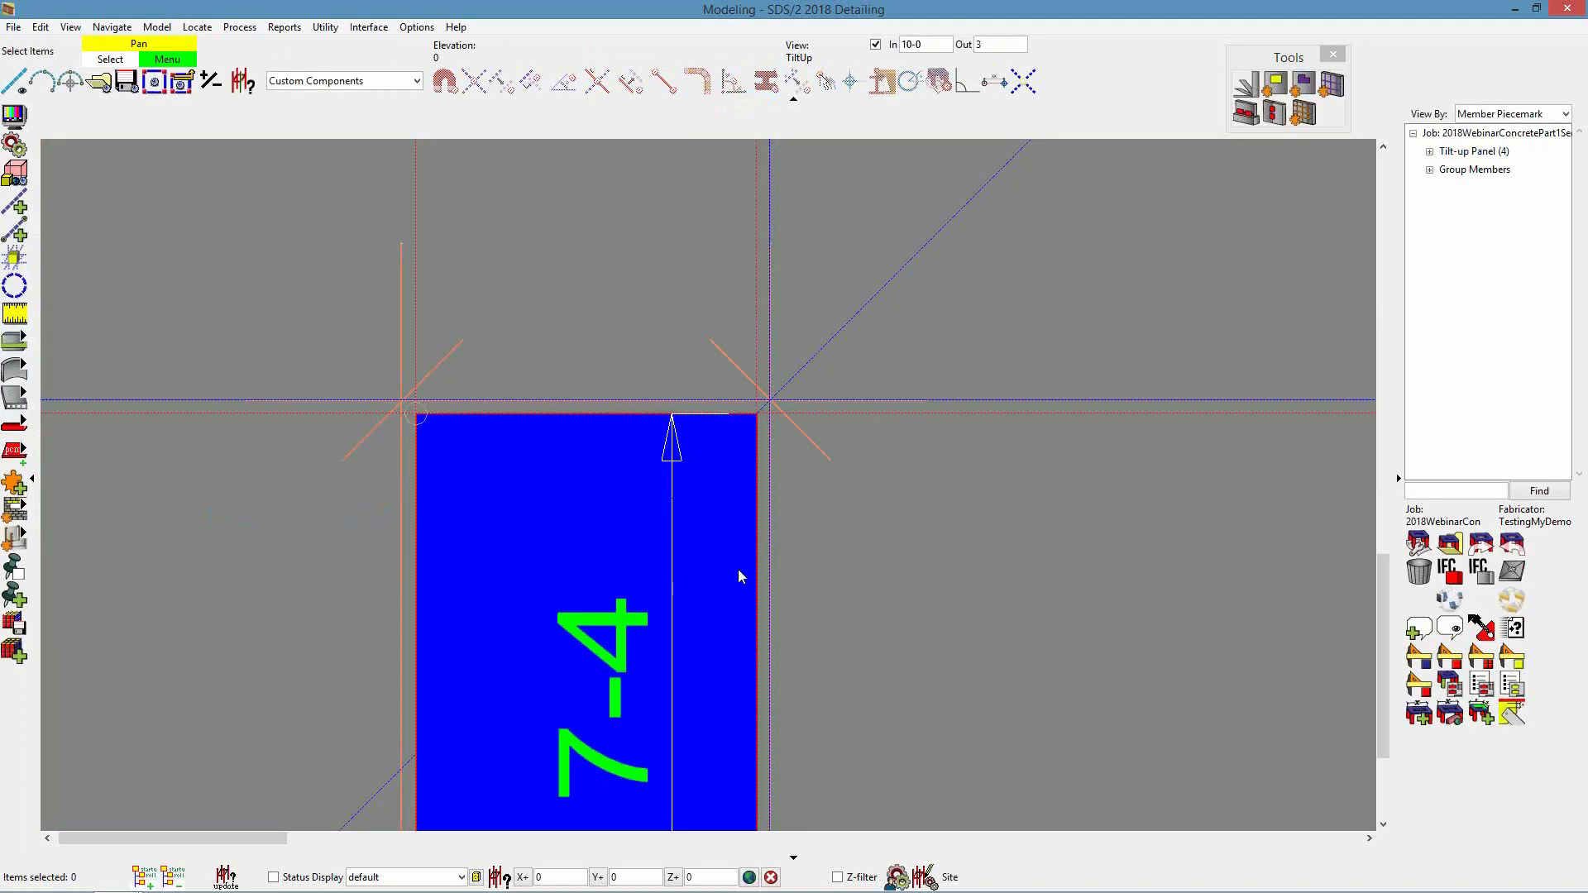
# Limit selection to members, review the wall opening and rebar settings in the GM_1 panel's edit window, and close it without changes
pyautogui.scroll(-1, 843, 552)
pyautogui.scroll(1, 798, 463)
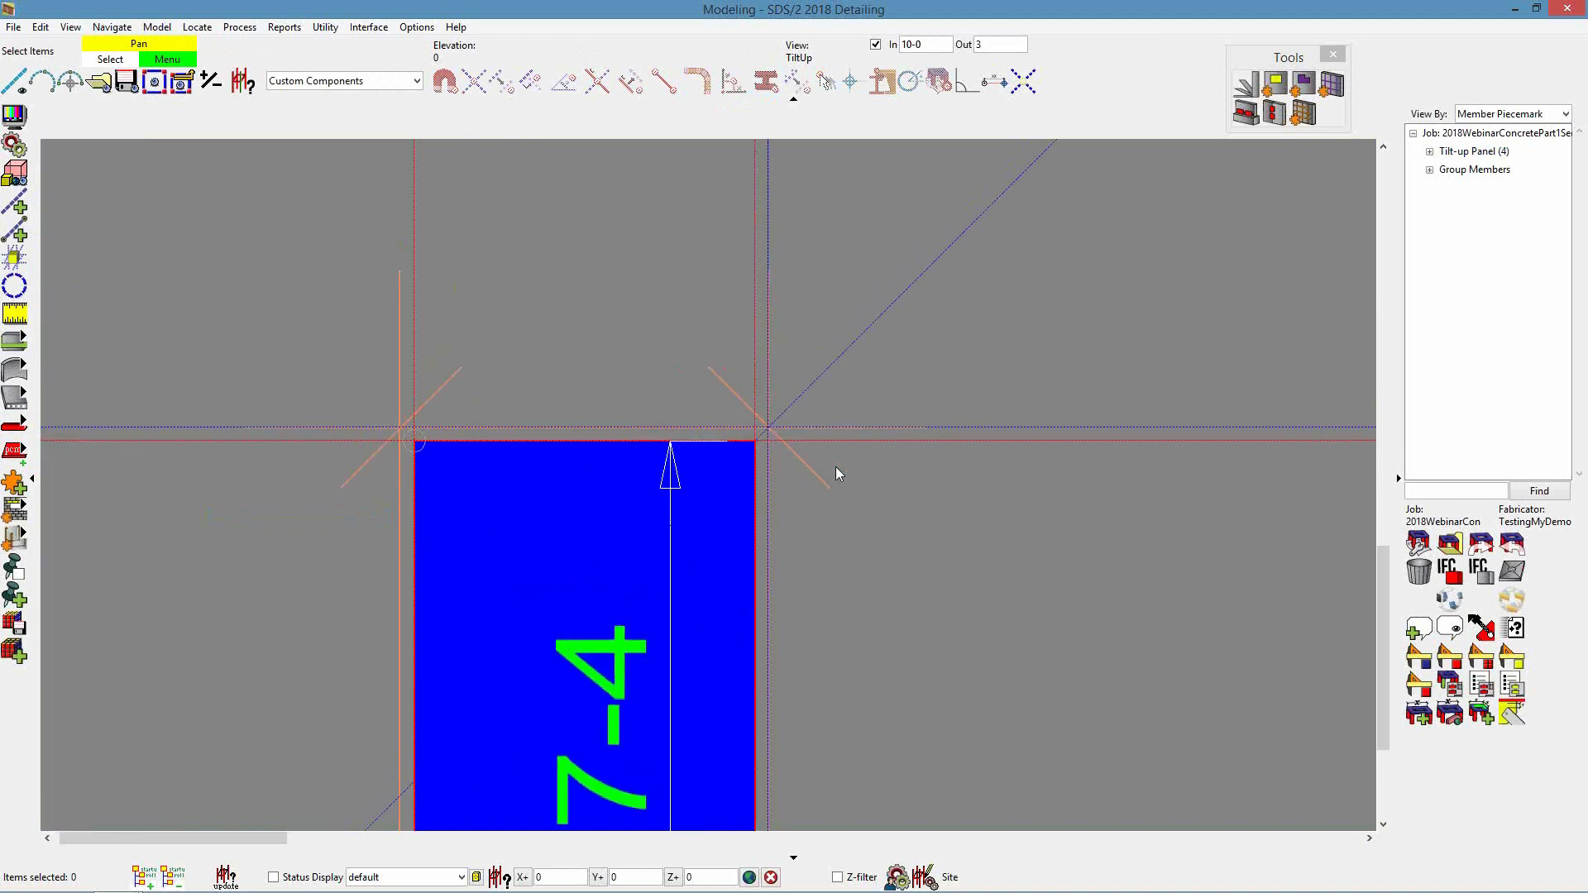
pyautogui.scroll(-1, 814, 473)
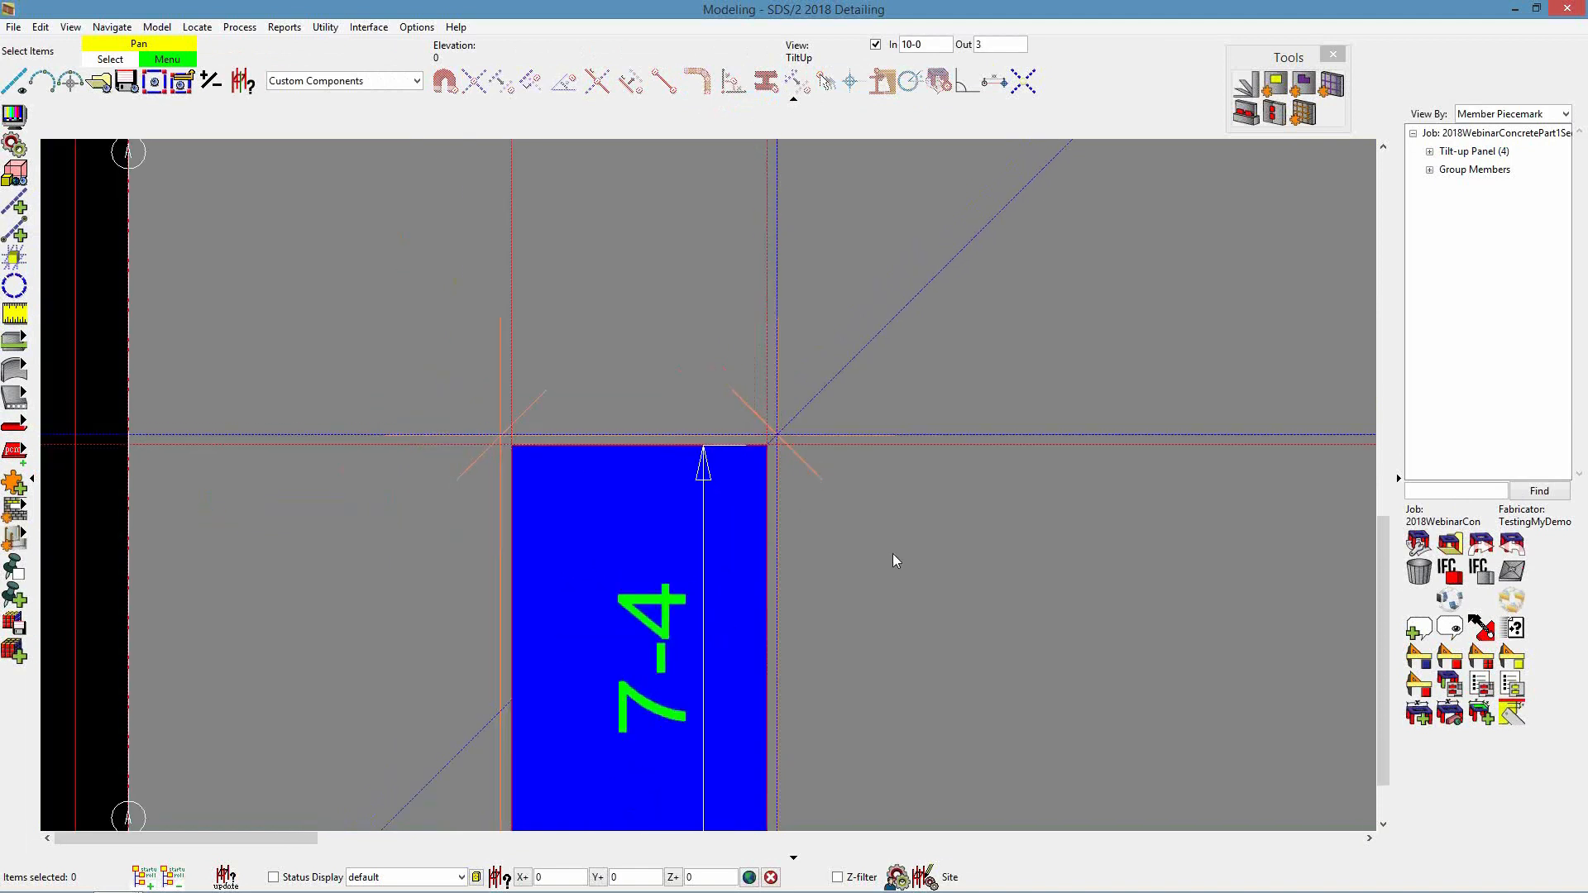
pyautogui.scroll(1, 796, 447)
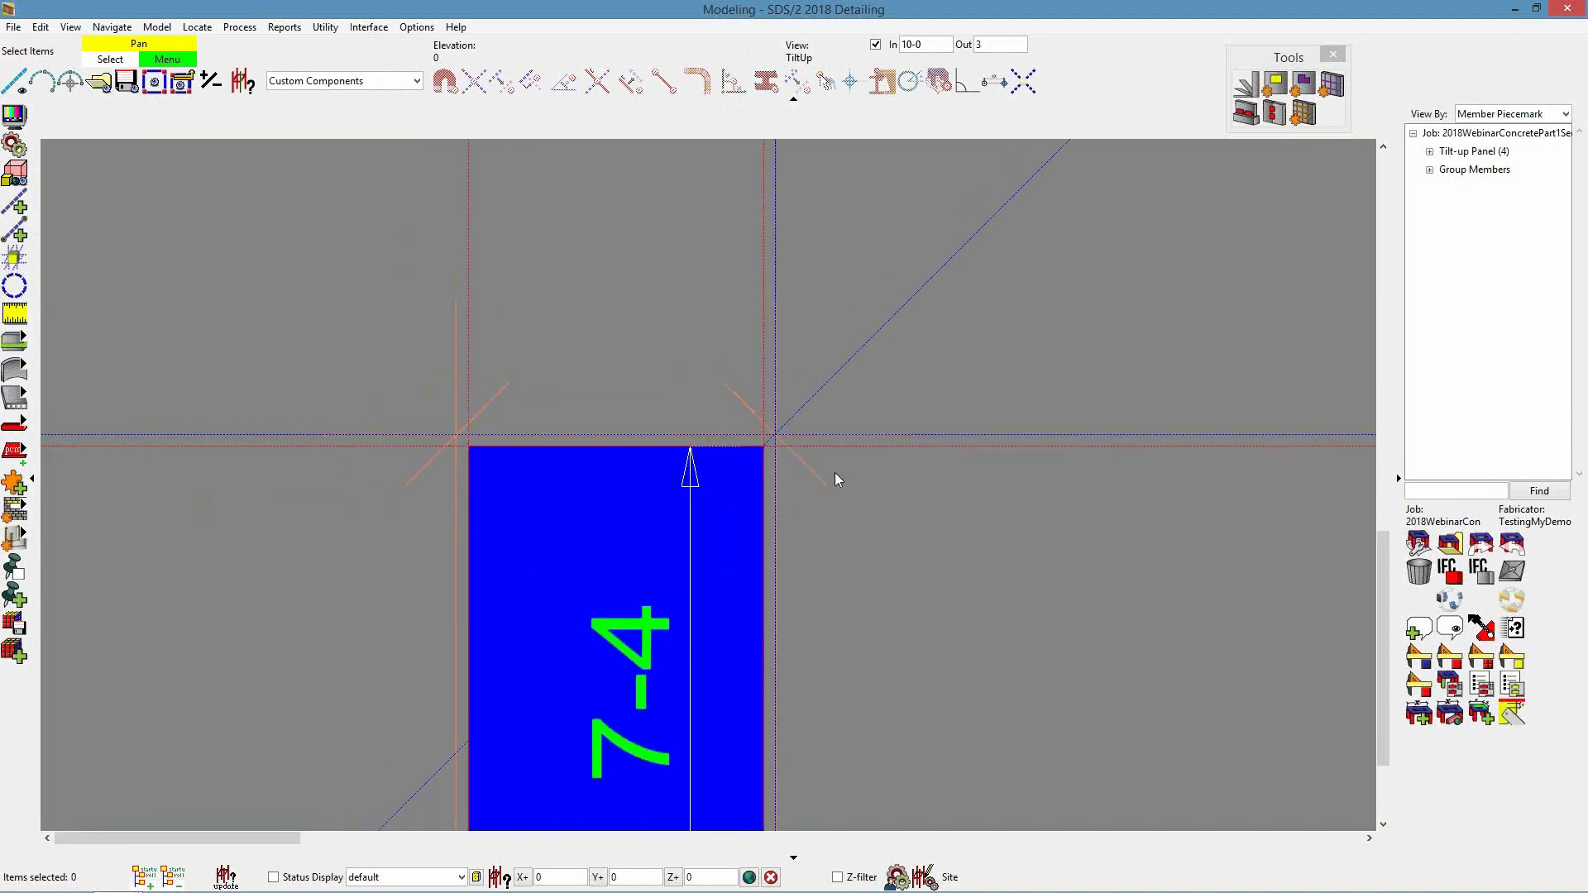
pyautogui.scroll(-1, 840, 481)
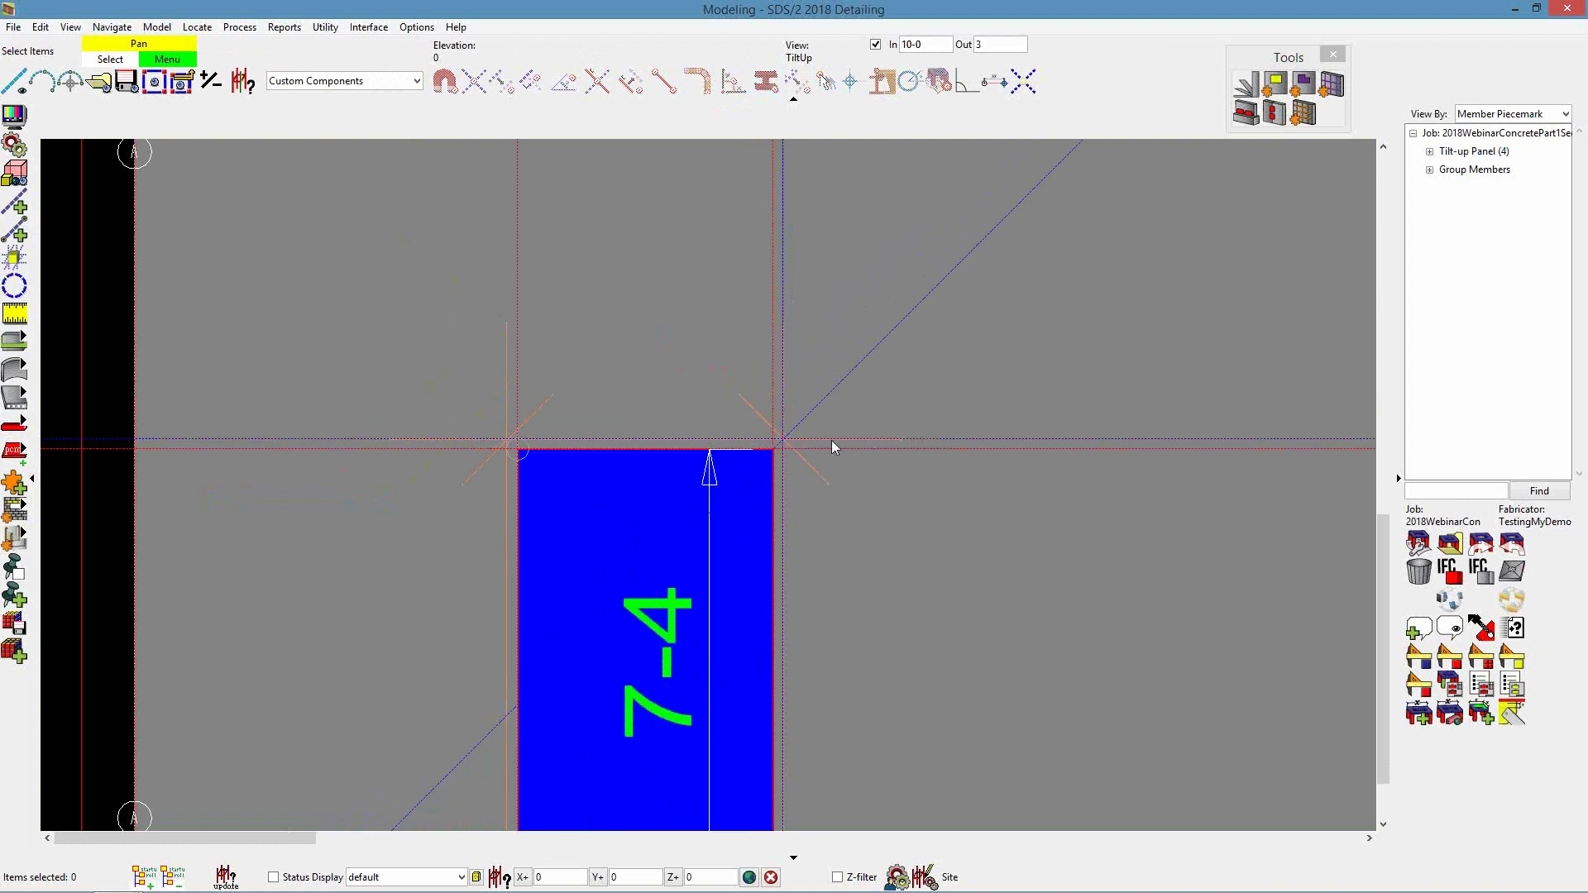
pyautogui.click(416, 80)
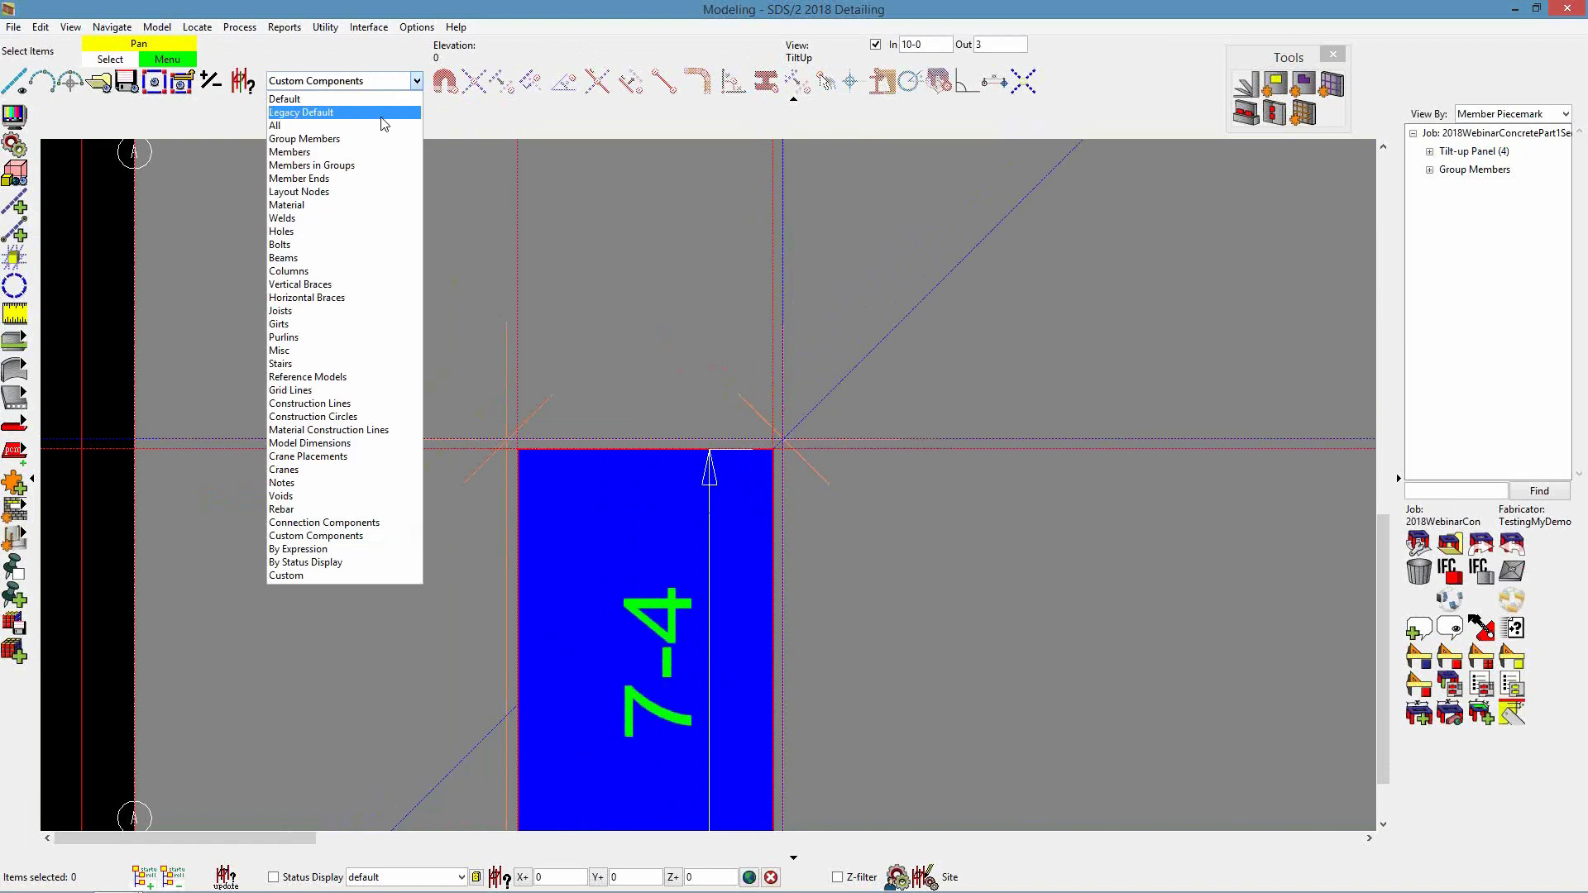
pyautogui.click(361, 154)
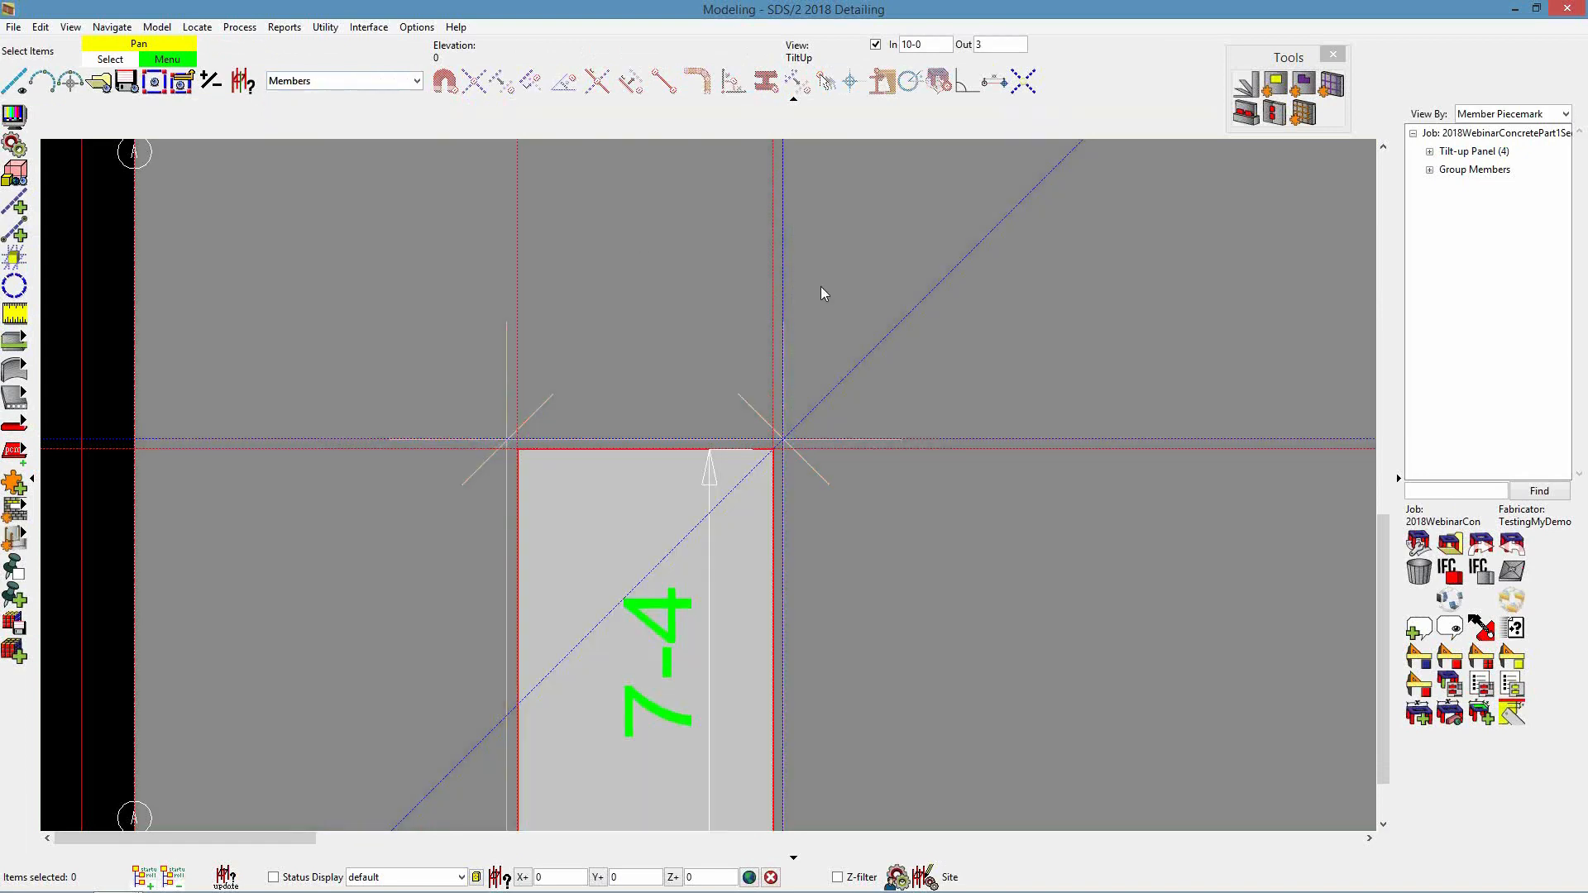
pyautogui.doubleClick(876, 525)
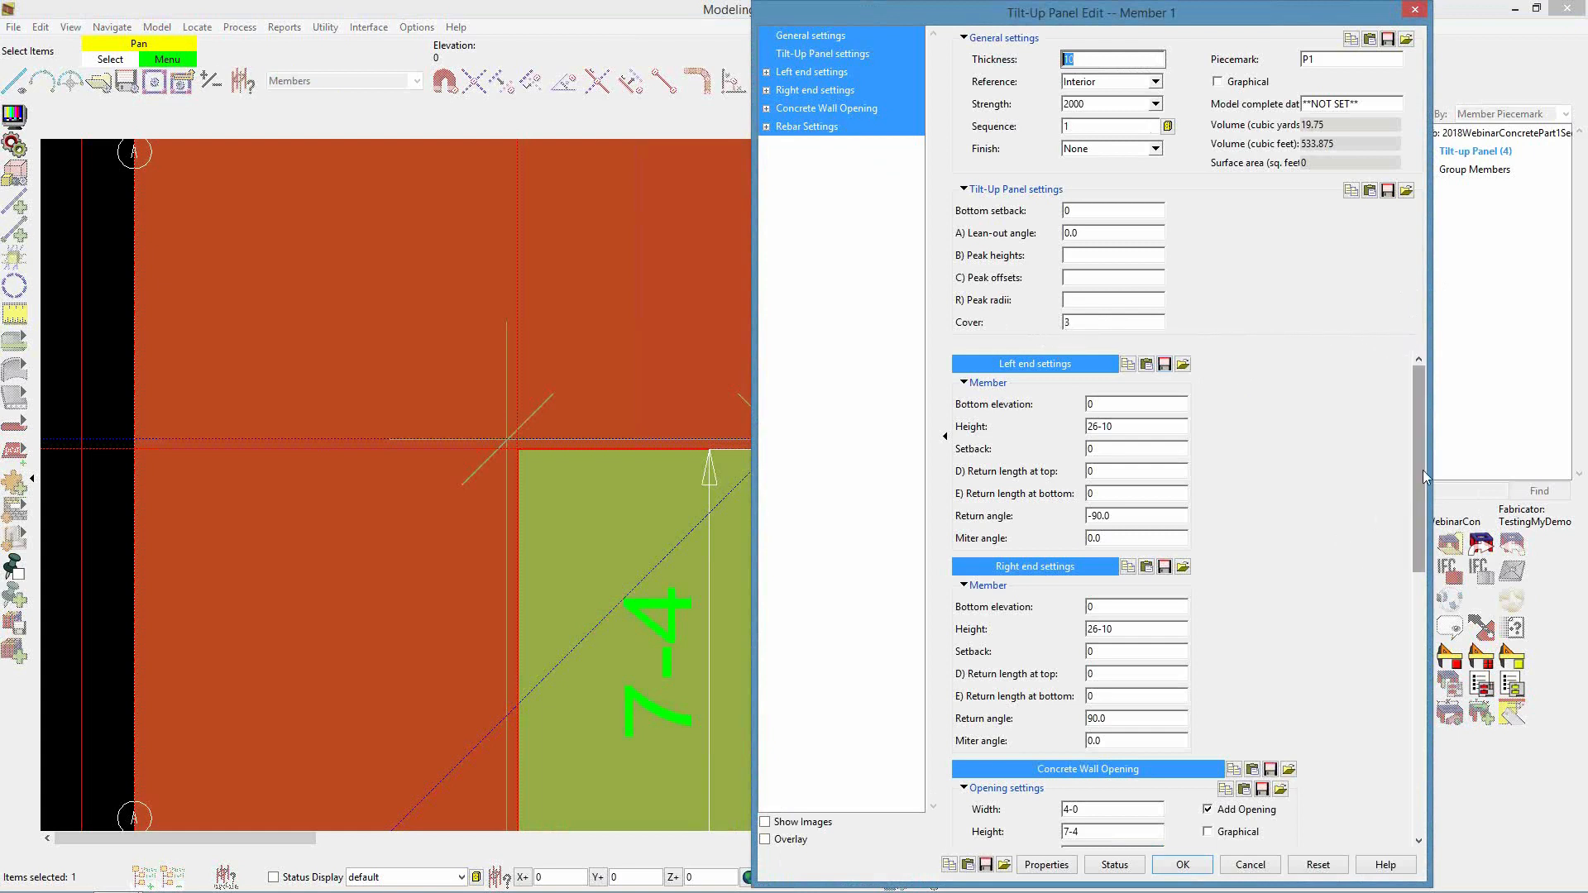
pyautogui.moveTo(1424, 463); pyautogui.dragTo(1425, 578)
pyautogui.scroll(-3, 1287, 503)
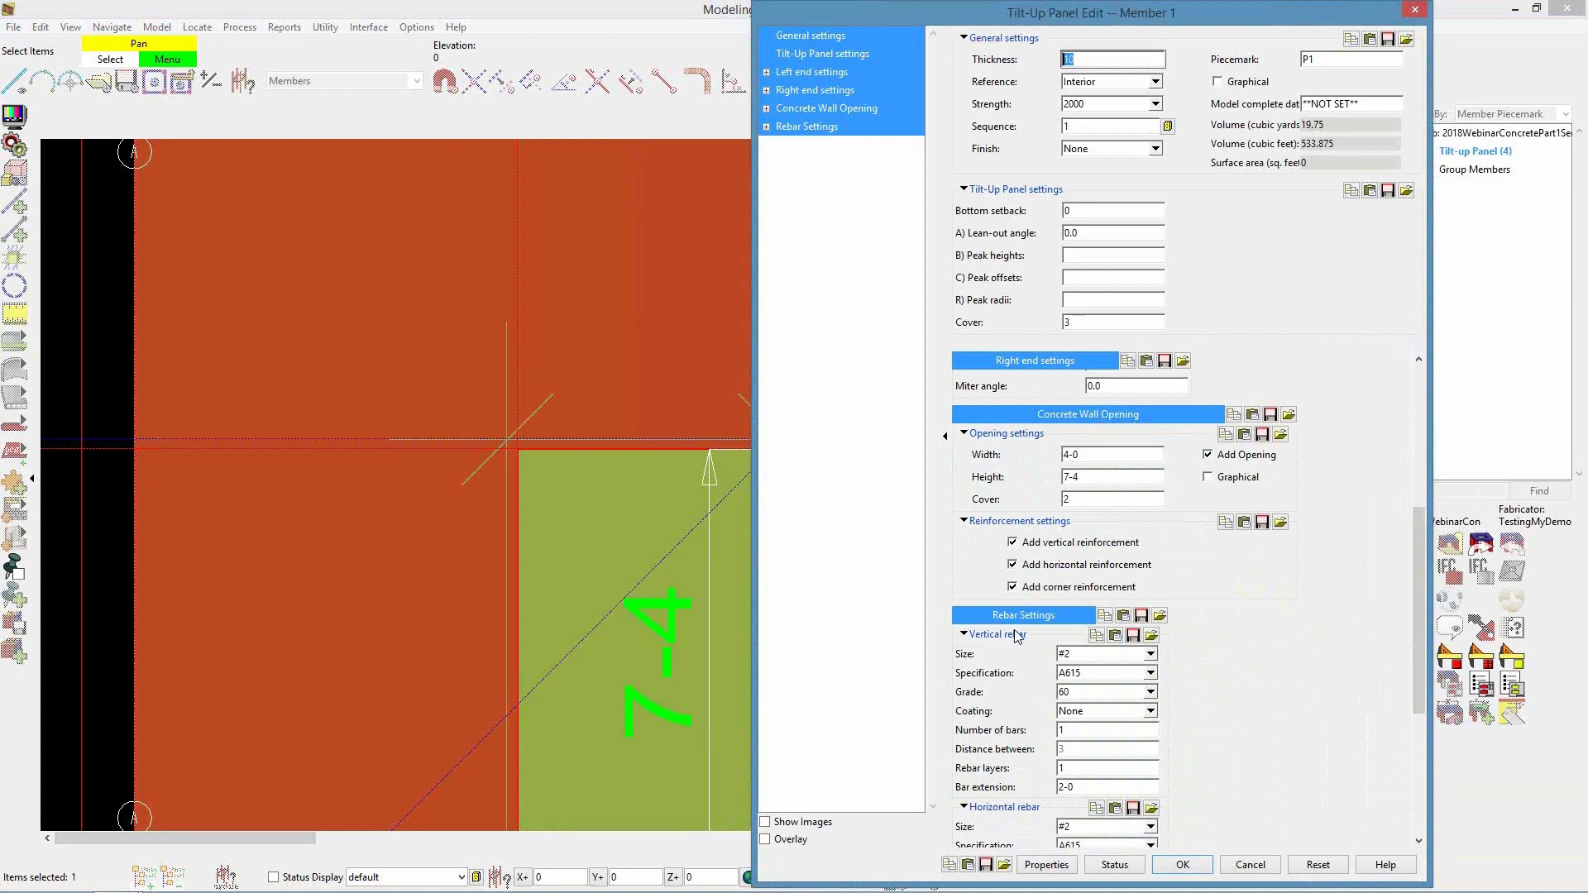
pyautogui.moveTo(1416, 568); pyautogui.dragTo(1406, 643)
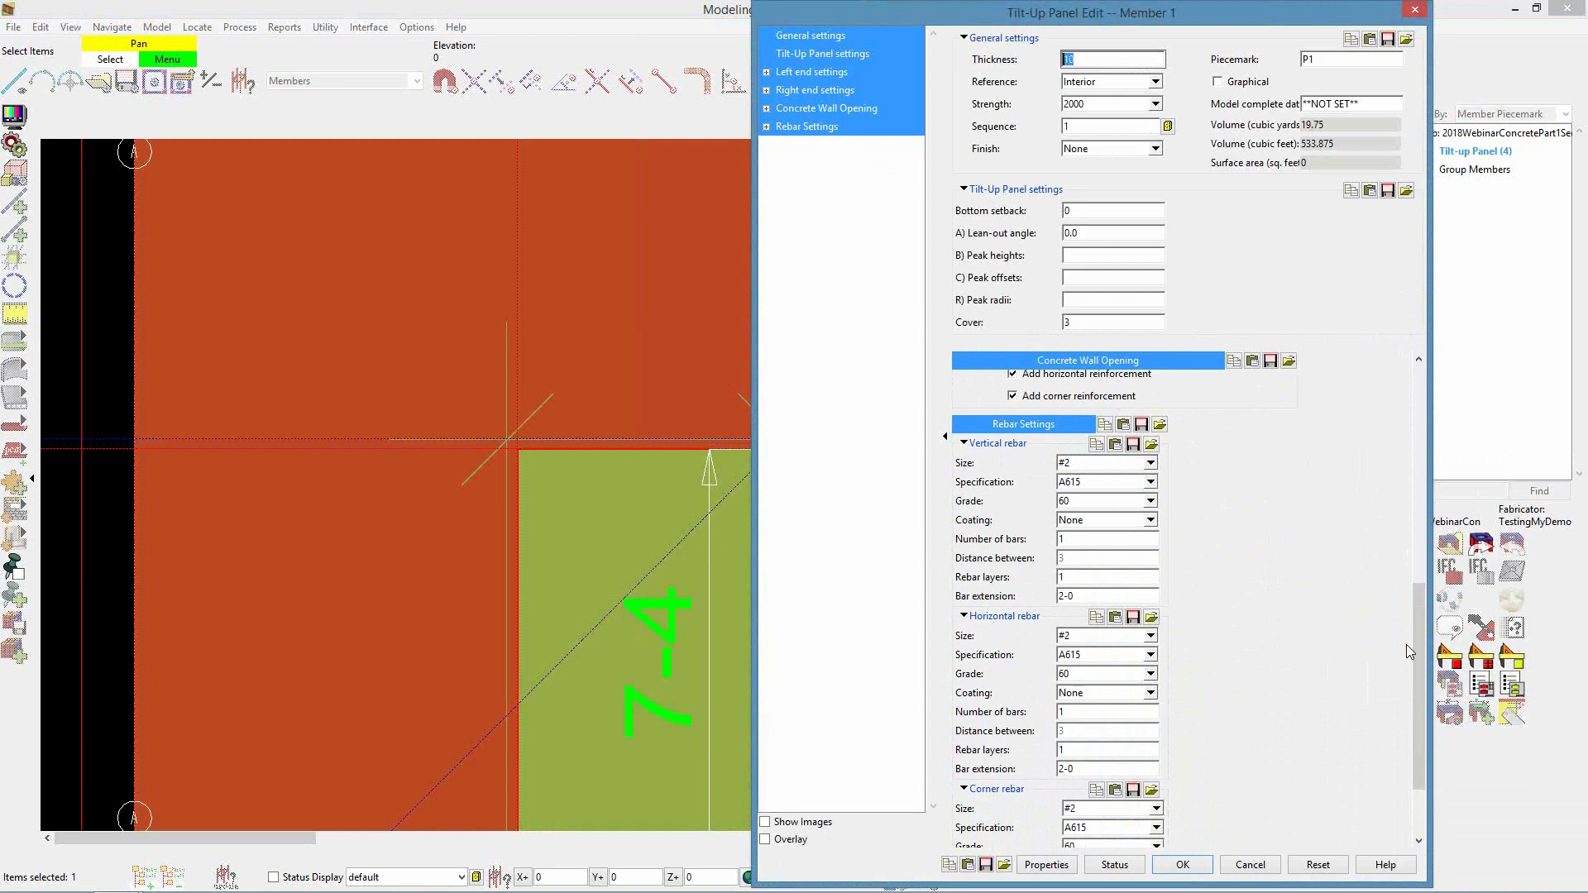
pyautogui.click(1251, 864)
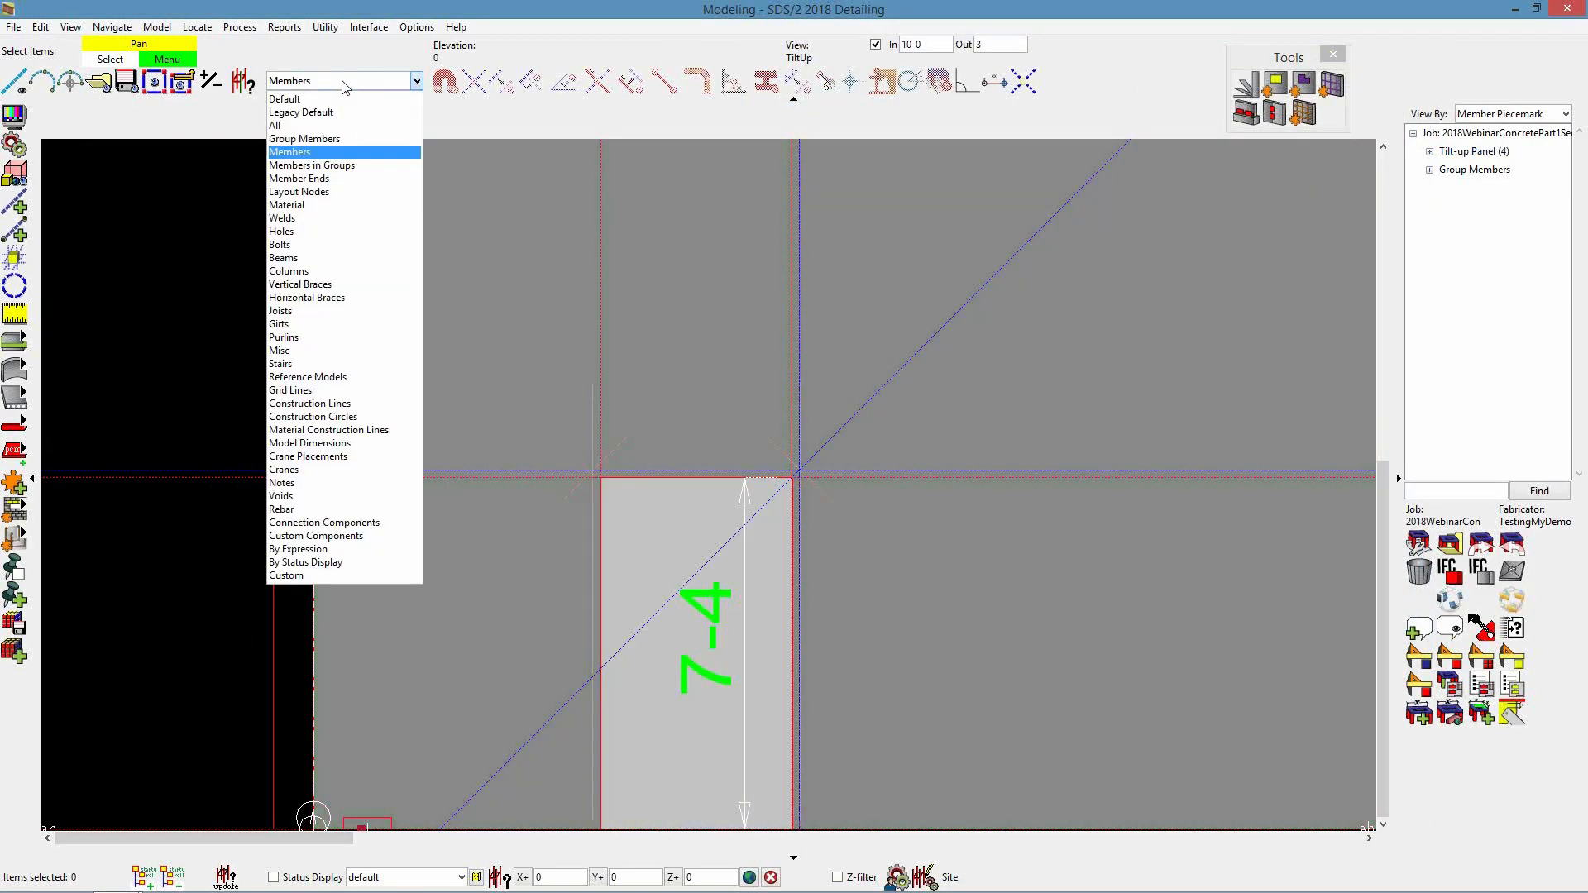
# Limit selection to custom components, open the door opening's settings, and review the bar extension of its vertical and horizontal rebar
pyautogui.click(344, 536)
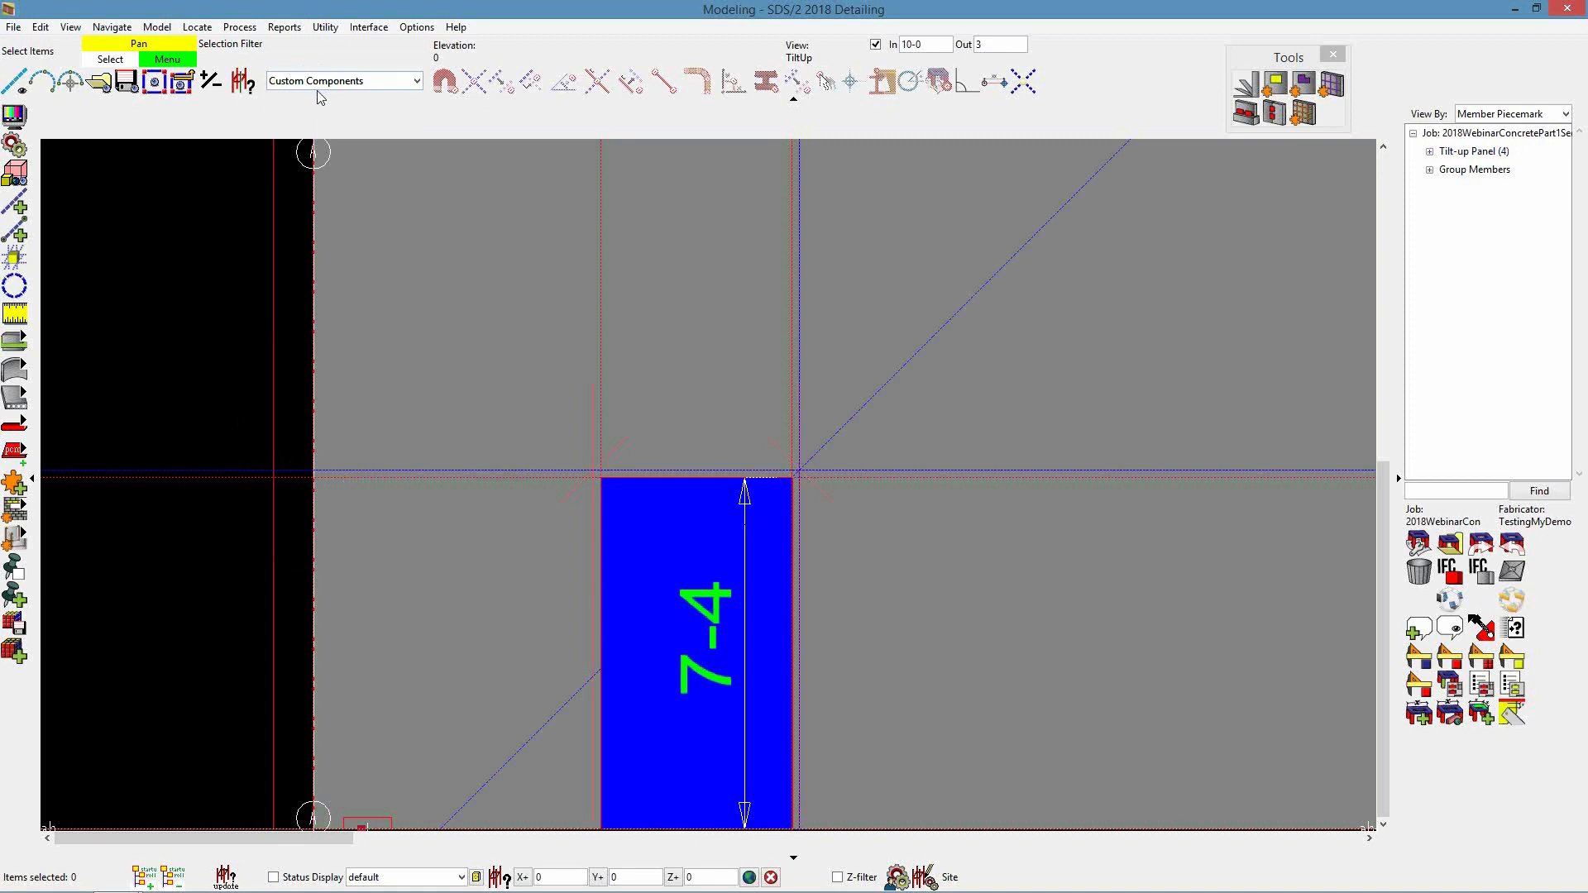
pyautogui.click(703, 560)
pyautogui.doubleClick(702, 560)
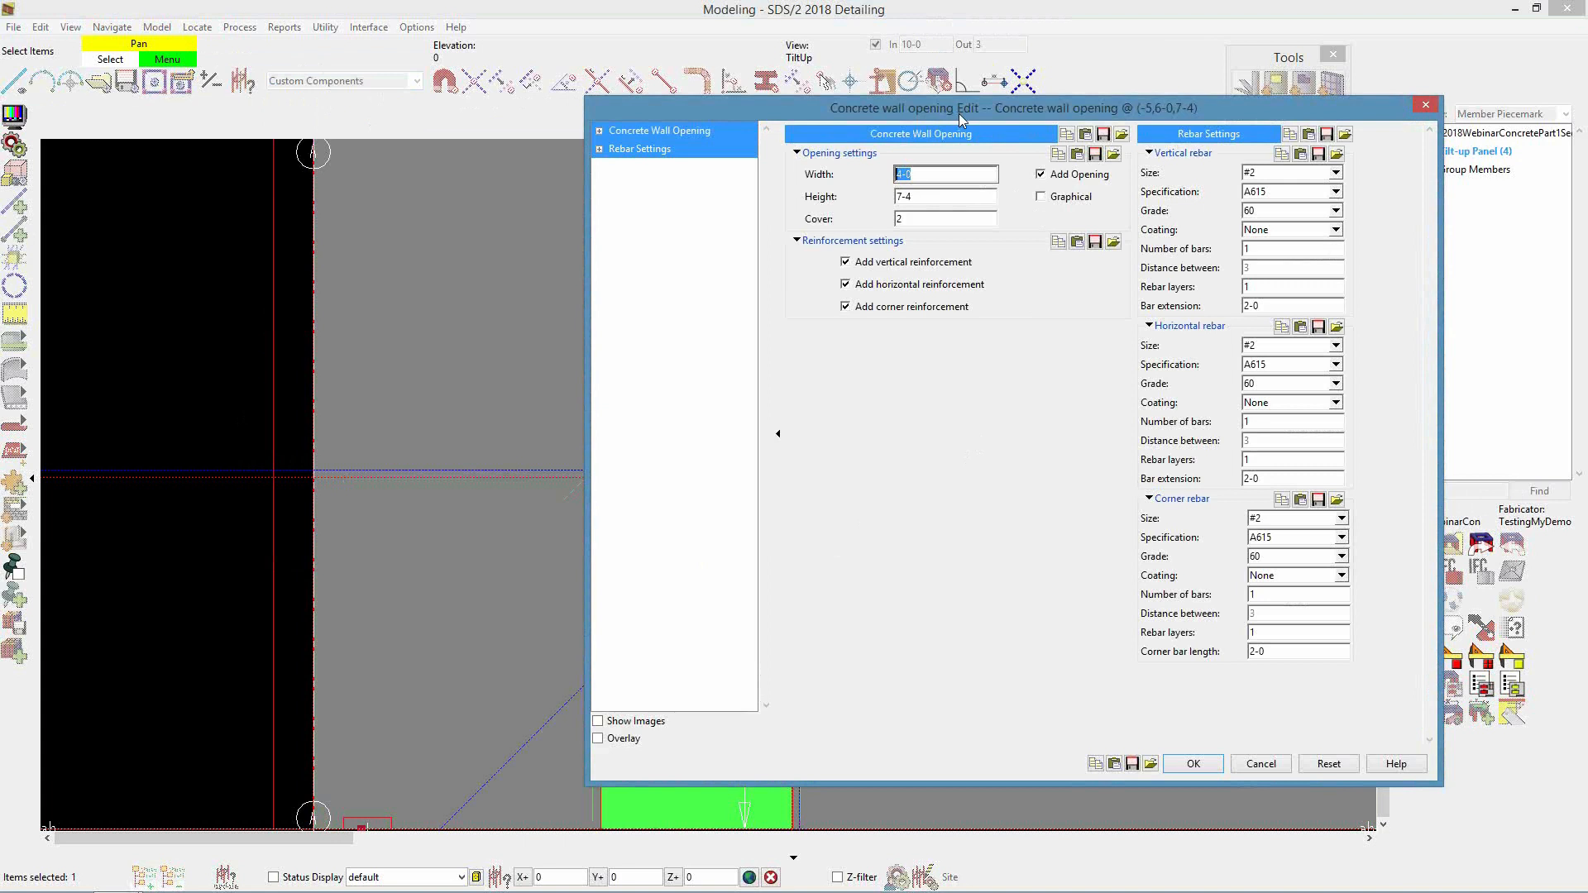
pyautogui.moveTo(969, 107); pyautogui.dragTo(762, 88)
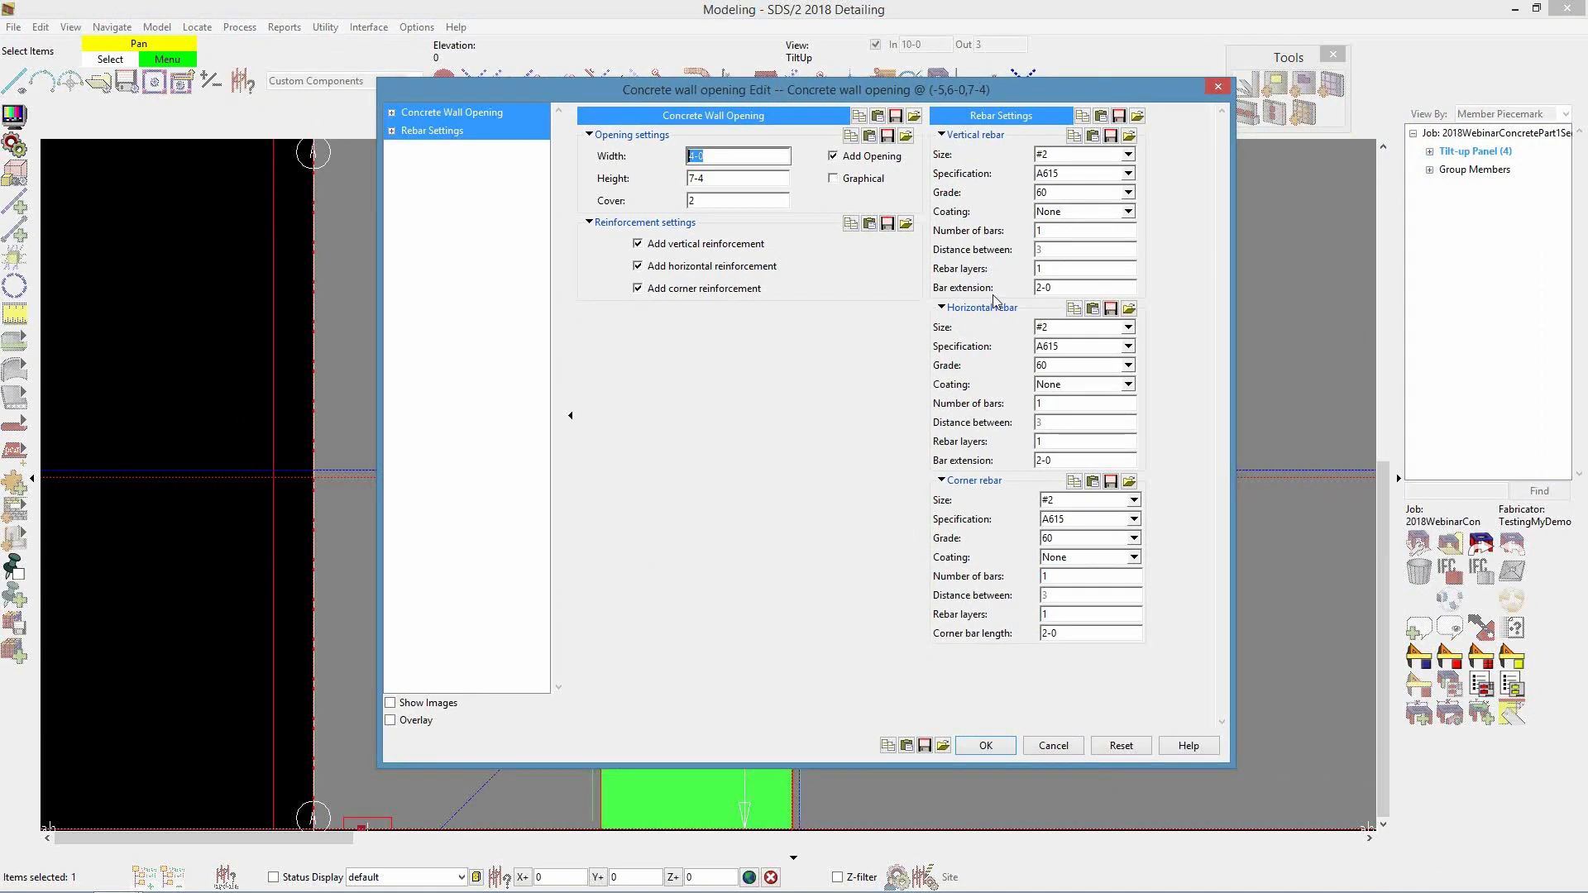
pyautogui.click(1059, 288)
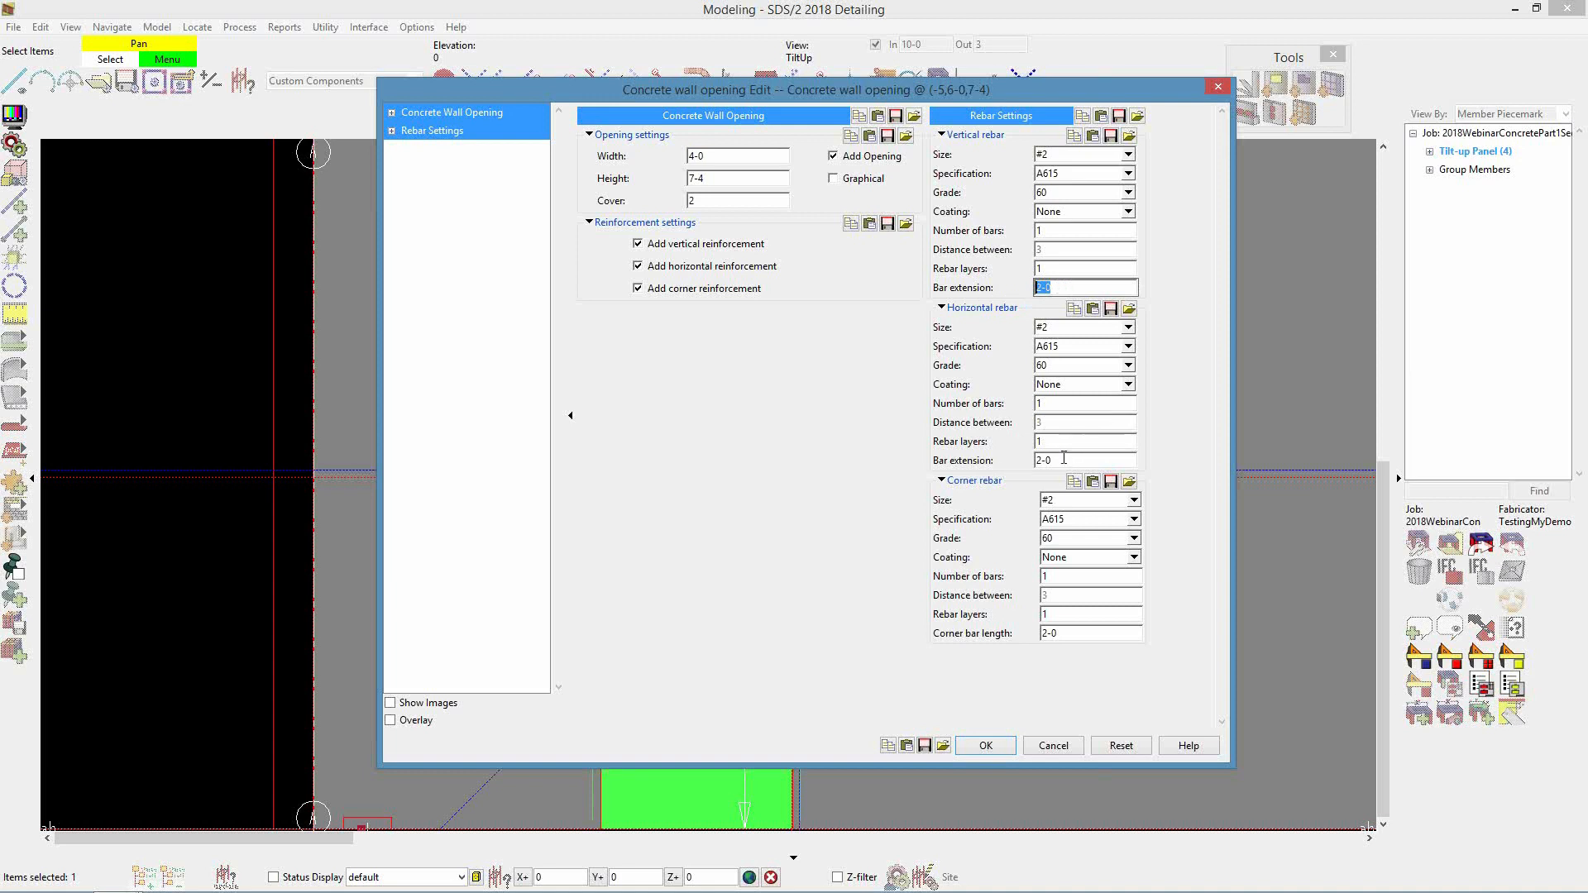
pyautogui.click(986, 746)
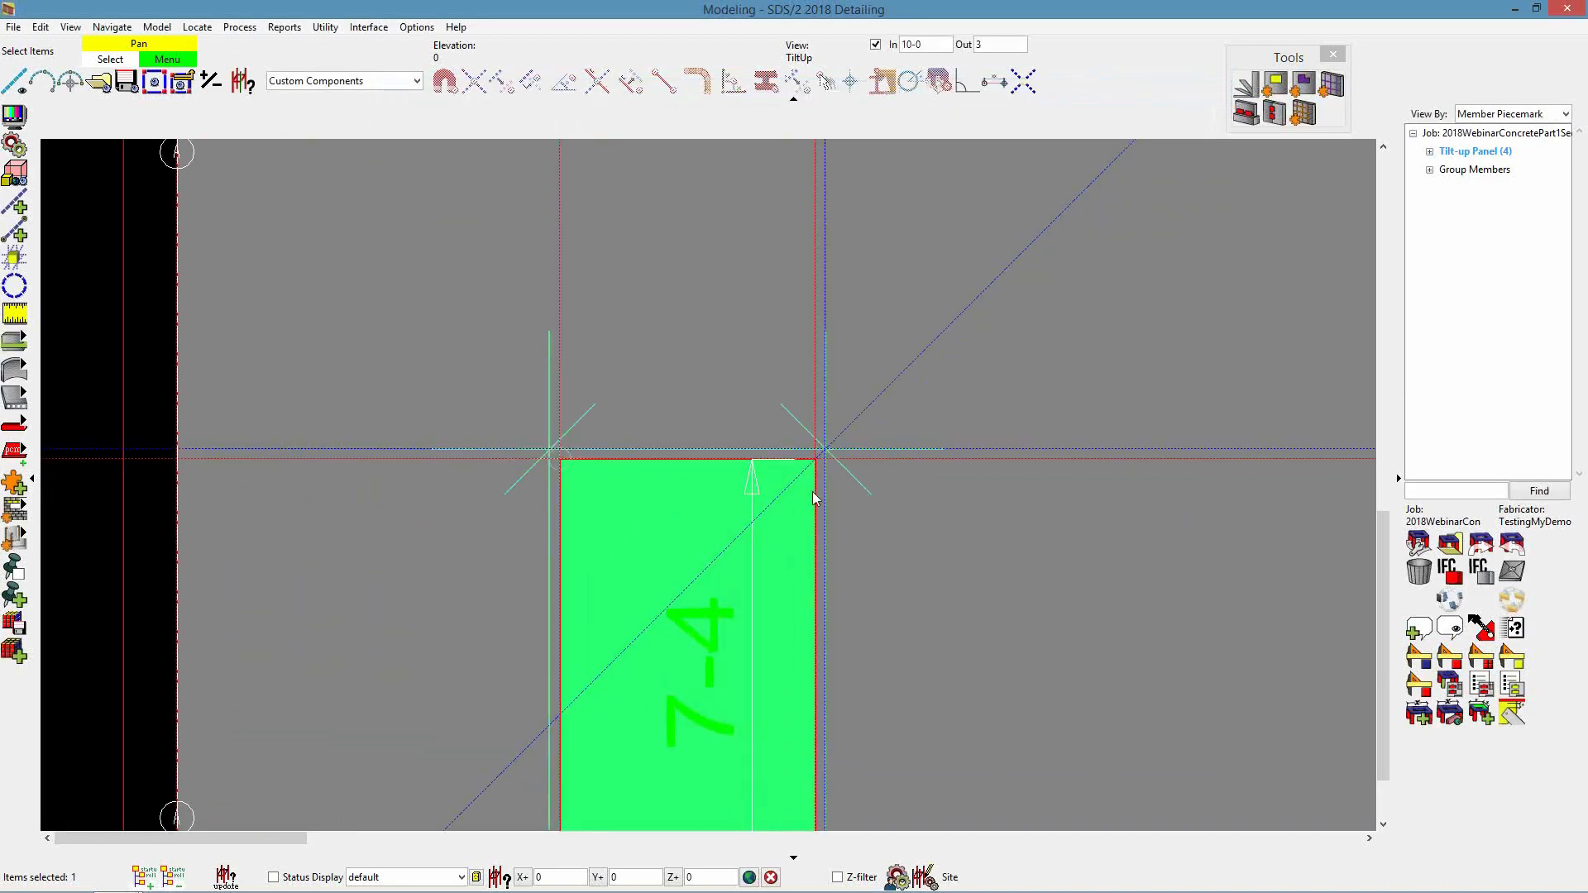
# Add a horizontal construction line through the vertical rebar's upper end and a vertical one through the horizontal rebar's right end
pyautogui.click(18, 207)
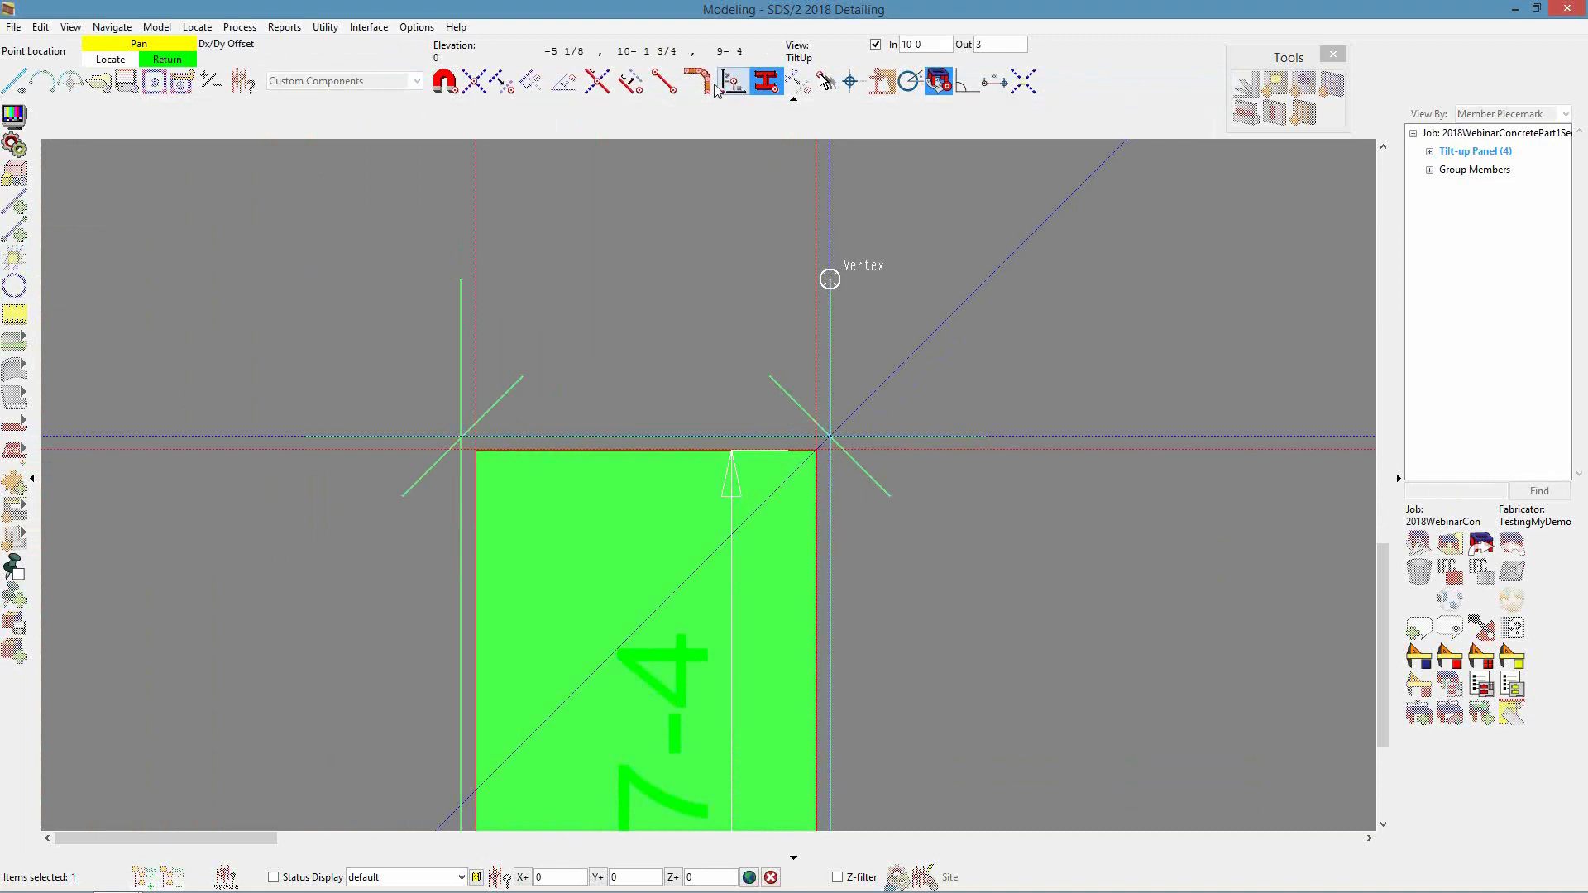
pyautogui.click(830, 278)
pyautogui.click(985, 277)
pyautogui.click(986, 436)
pyautogui.click(990, 305)
pyautogui.rightClick(991, 305)
# Measure how far the horizontal rebar extends beyond the door opening's right edge, and examine the bars at that corner
pyautogui.click(15, 314)
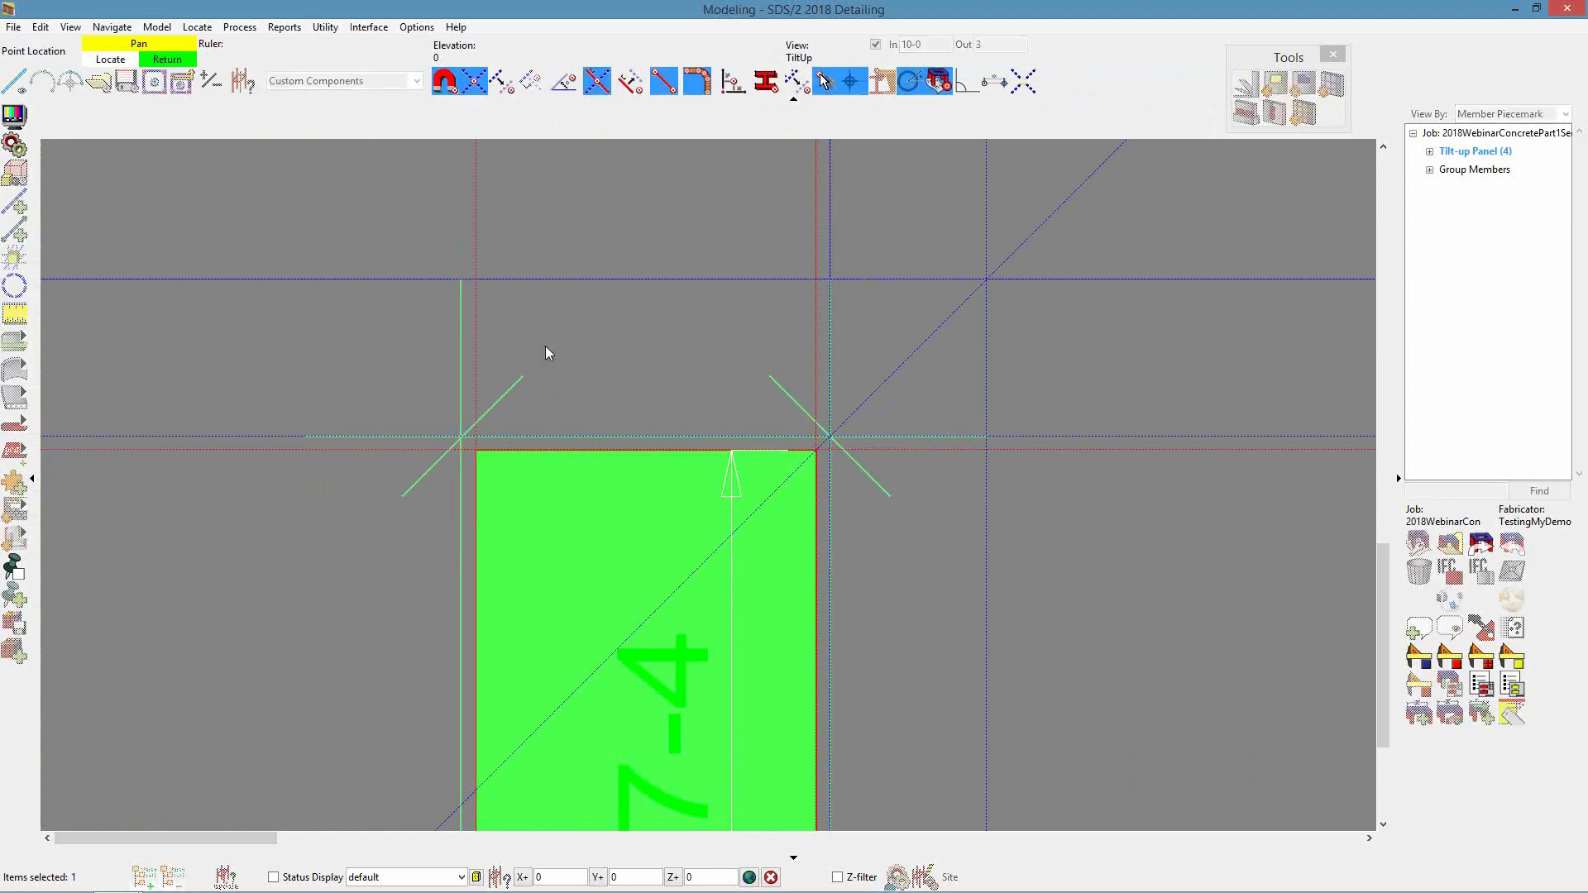
pyautogui.click(830, 436)
pyautogui.click(986, 436)
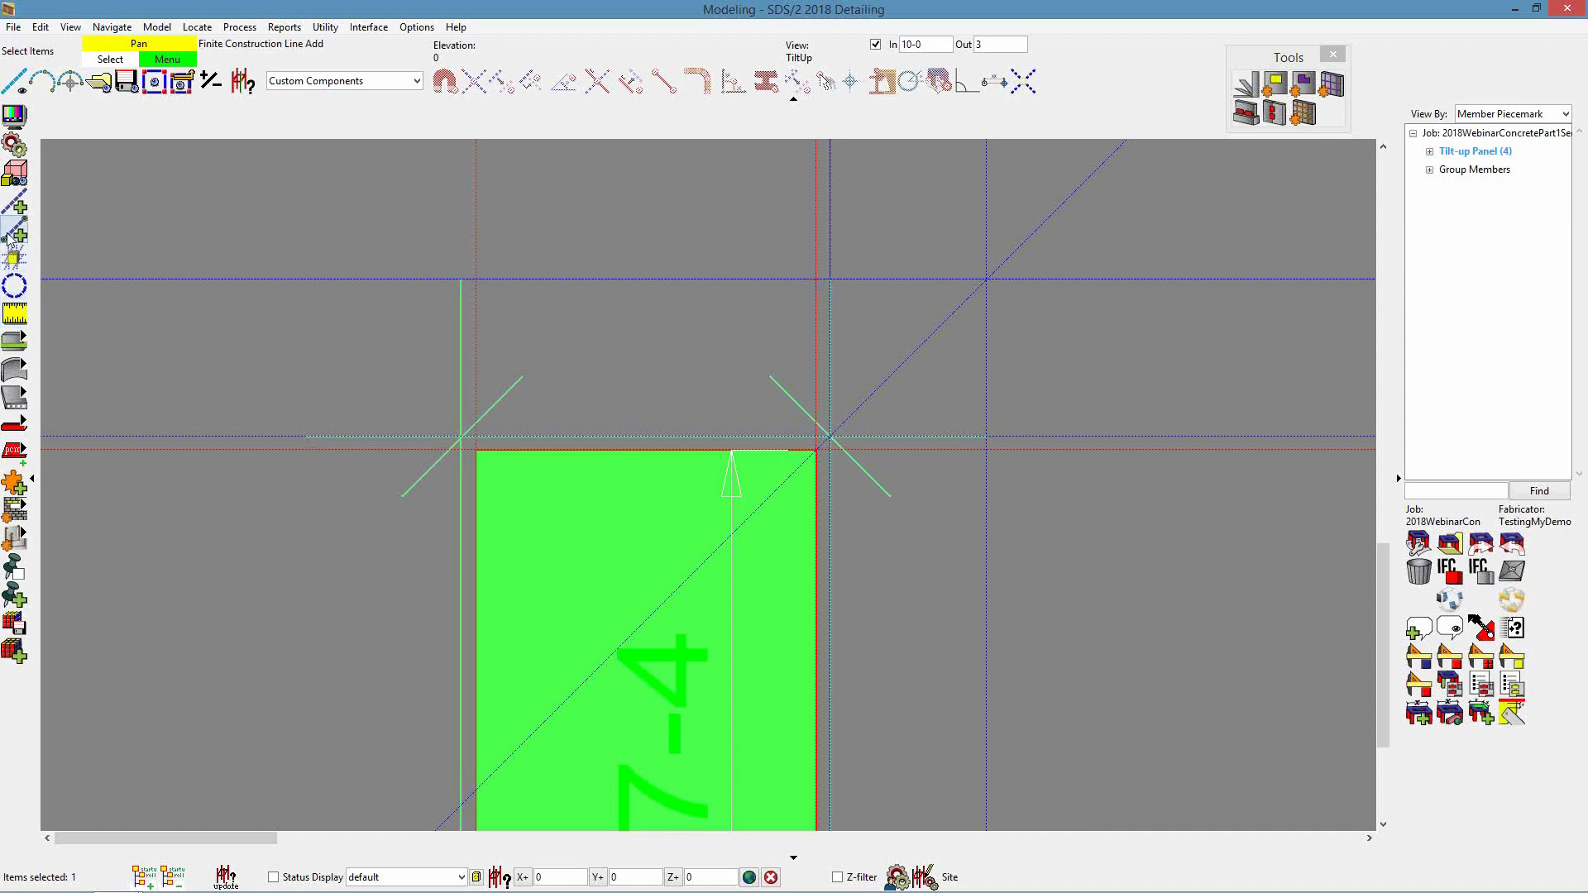
pyautogui.click(15, 316)
pyautogui.click(816, 435)
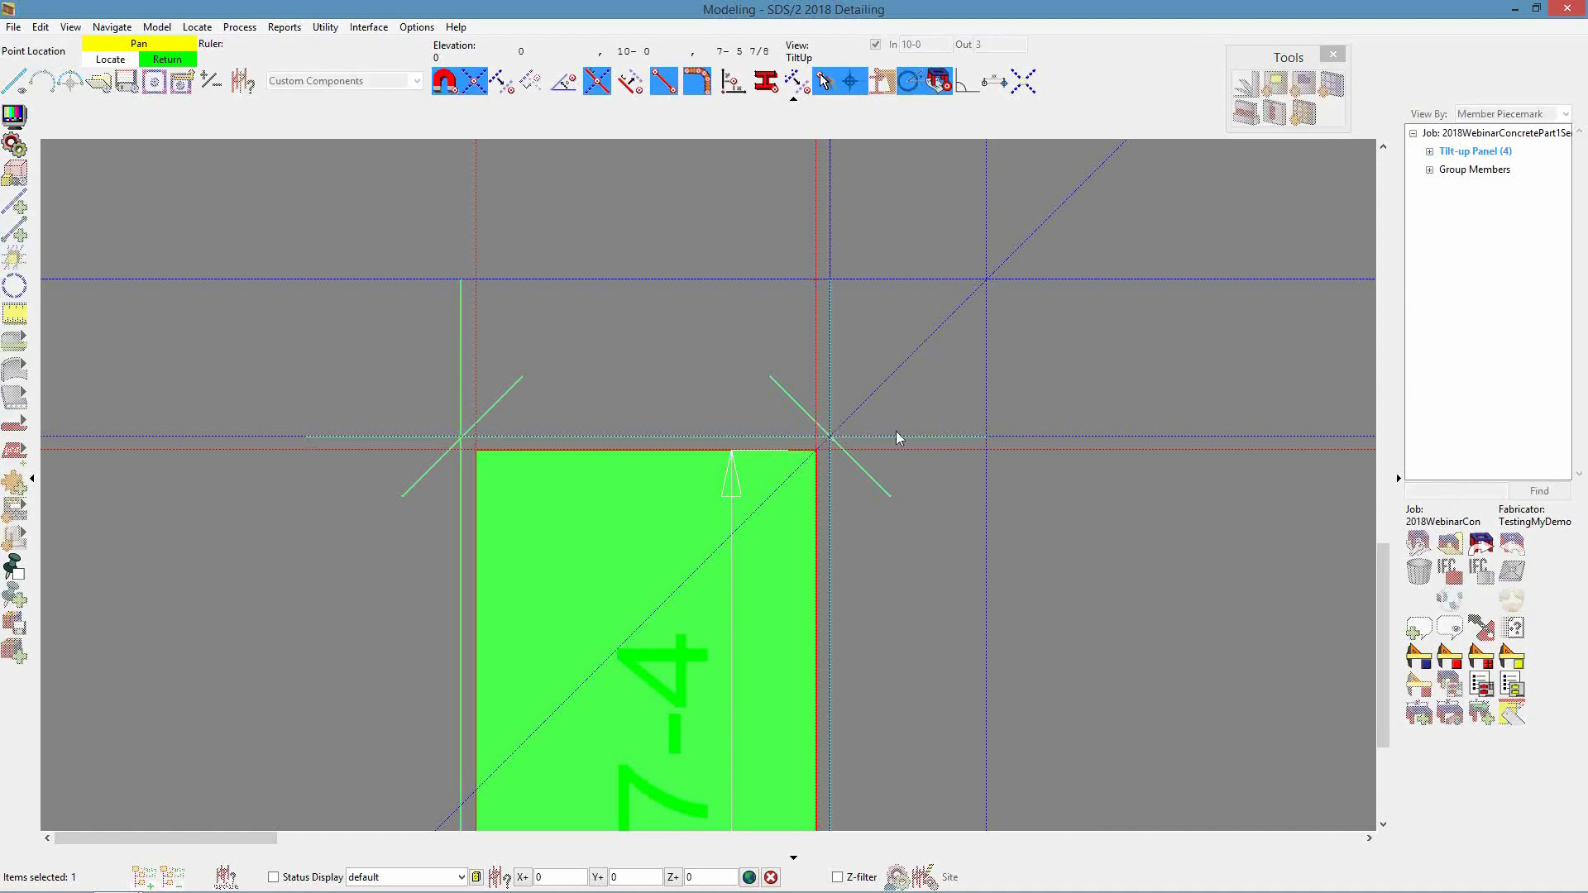
pyautogui.click(977, 434)
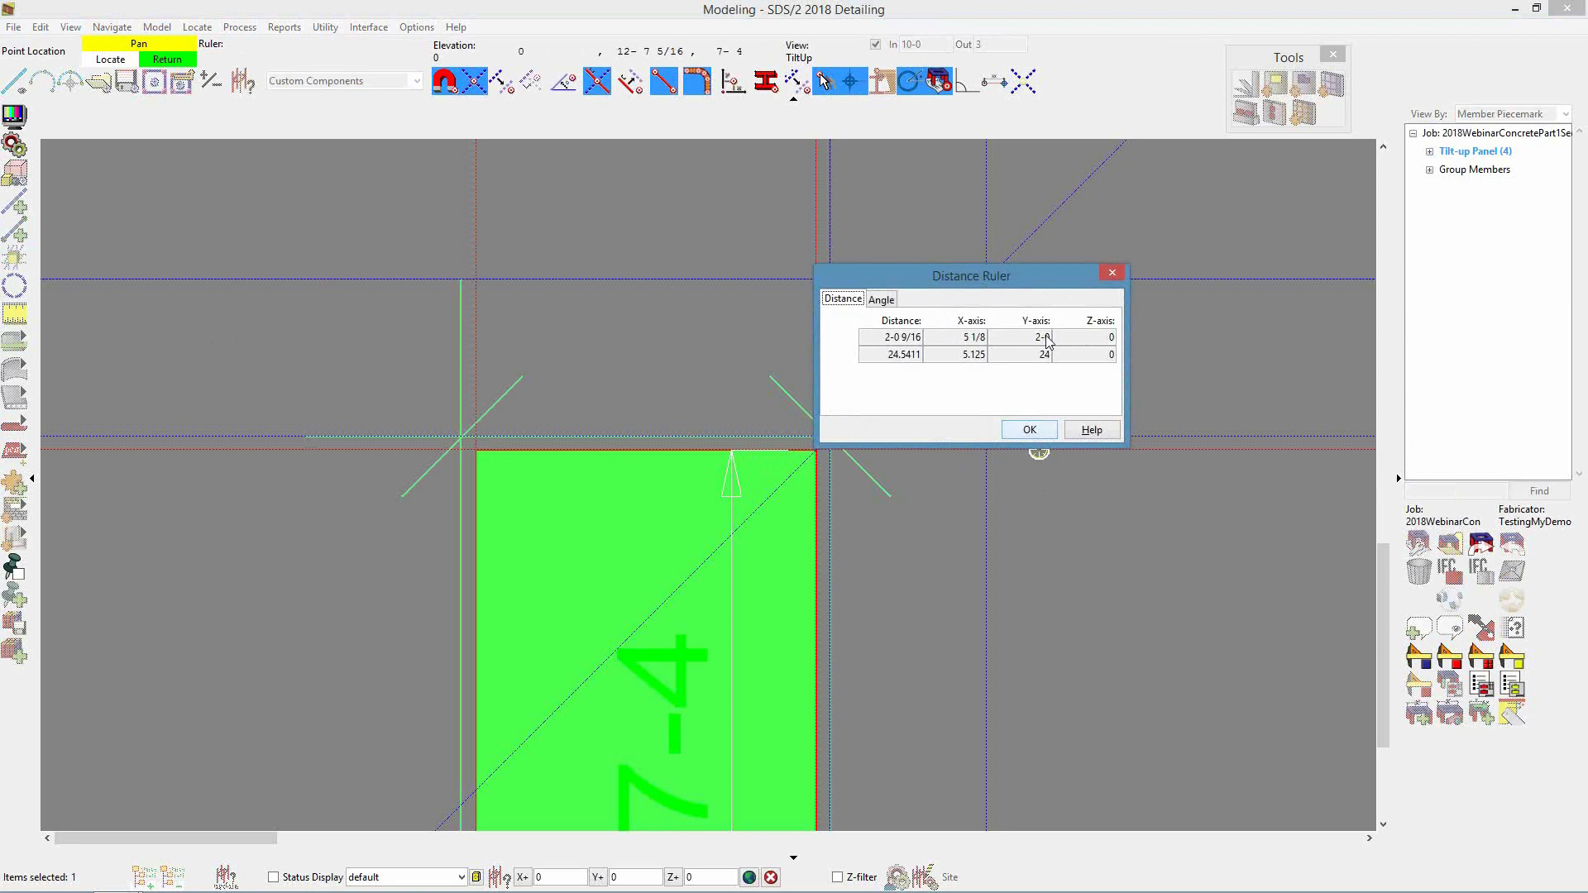
pyautogui.click(1029, 429)
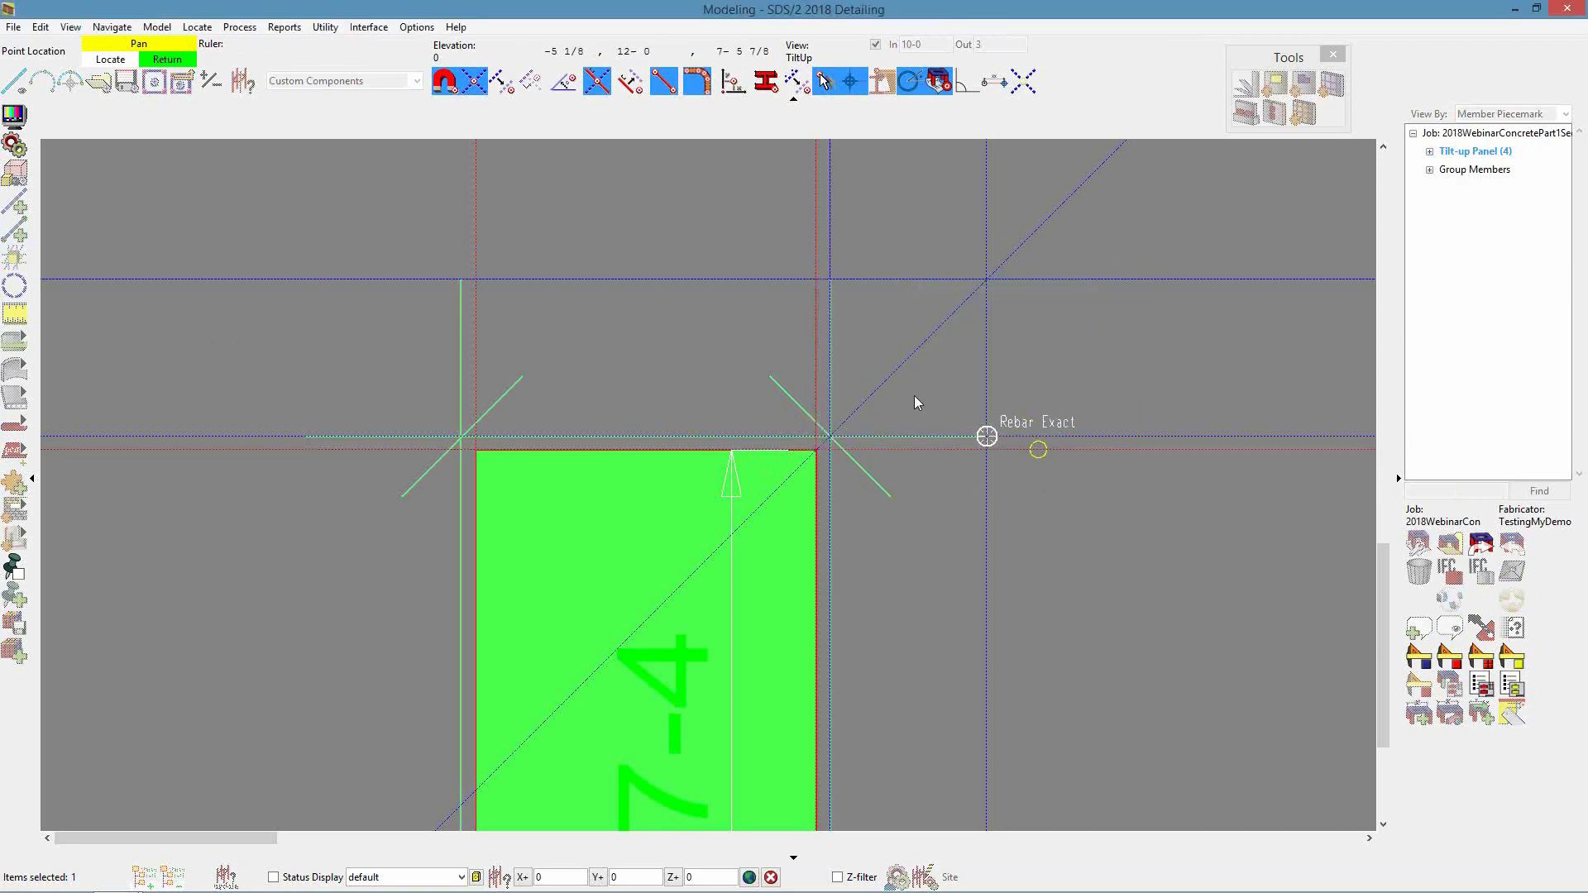
pyautogui.rightClick(878, 369)
pyautogui.scroll(4, 812, 460)
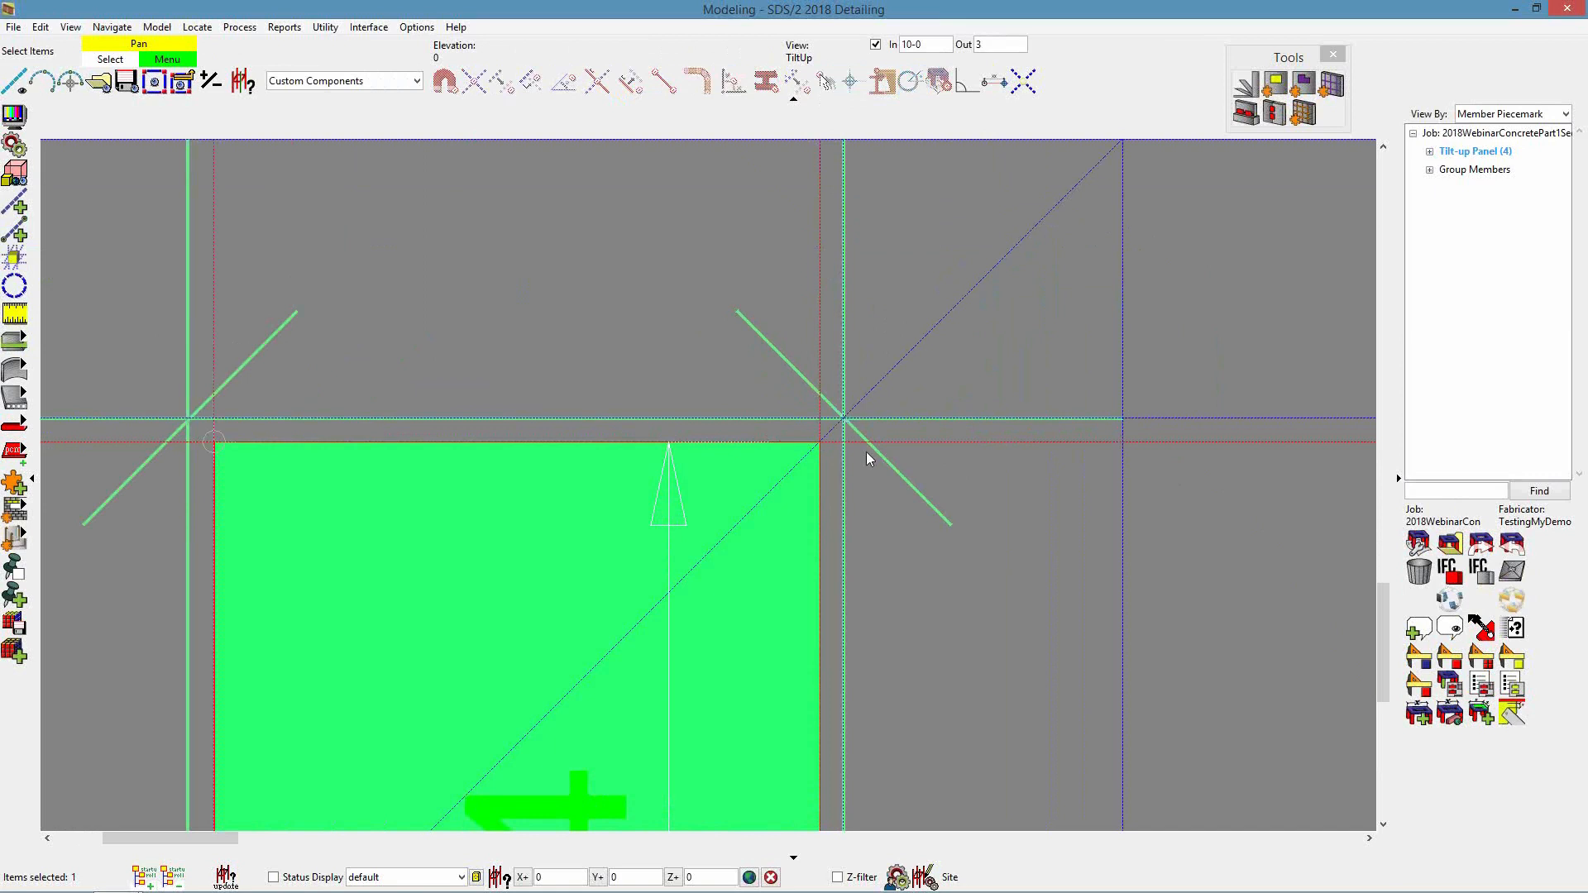
pyautogui.scroll(-2, 843, 399)
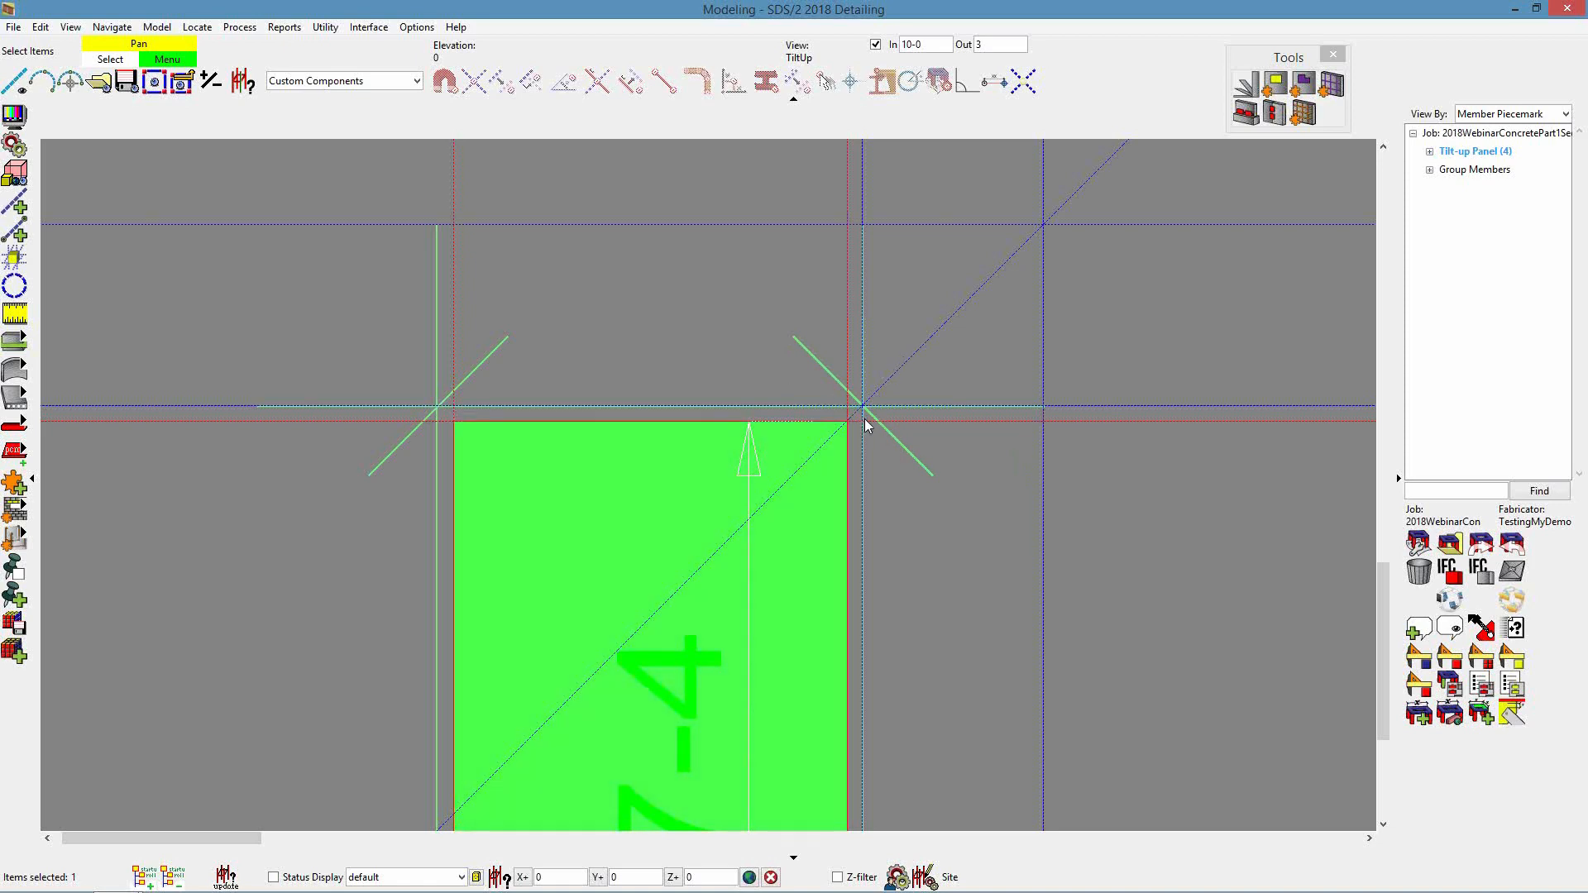
# Disable the door opening's vertical and horizontal reinforcement and set the corner rebar size to #5
pyautogui.scroll(-2, 817, 410)
pyautogui.click(740, 495)
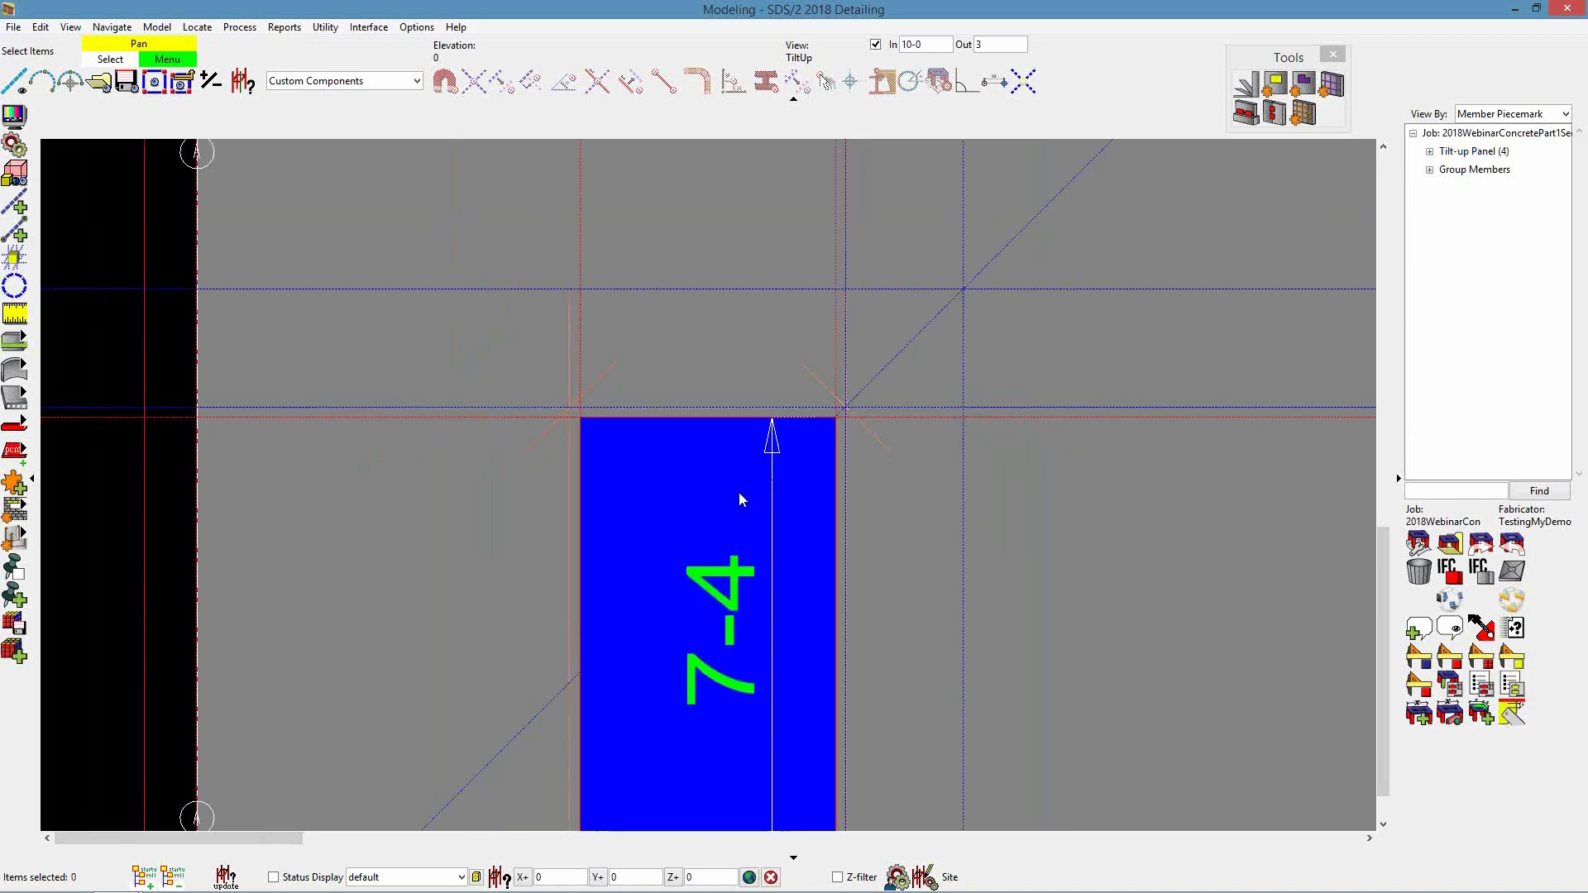
pyautogui.doubleClick(739, 497)
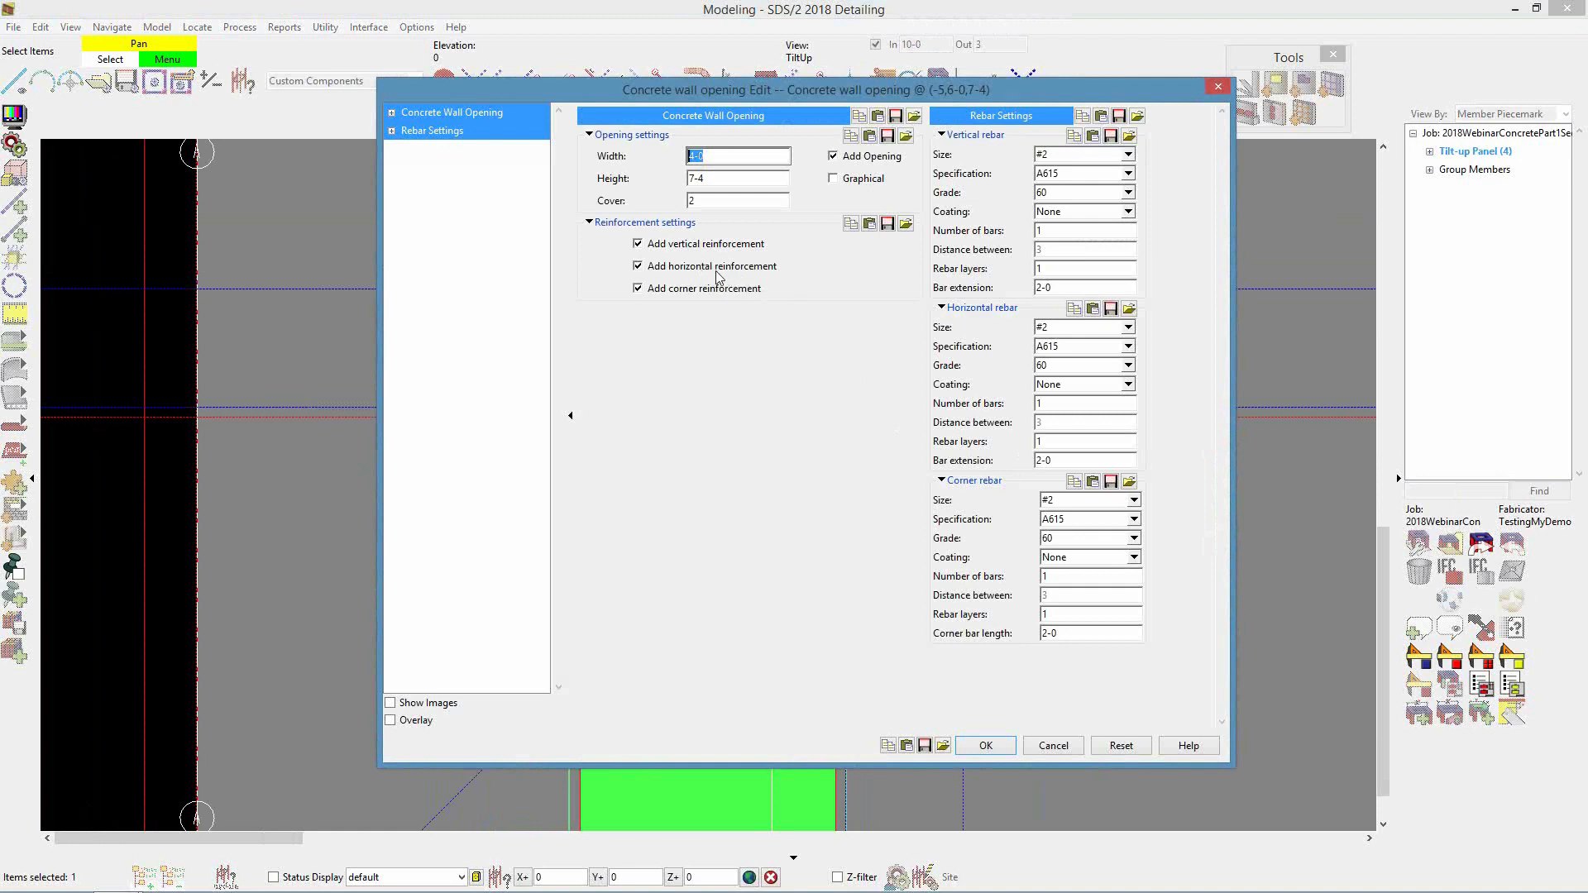
pyautogui.click(696, 245)
pyautogui.click(693, 266)
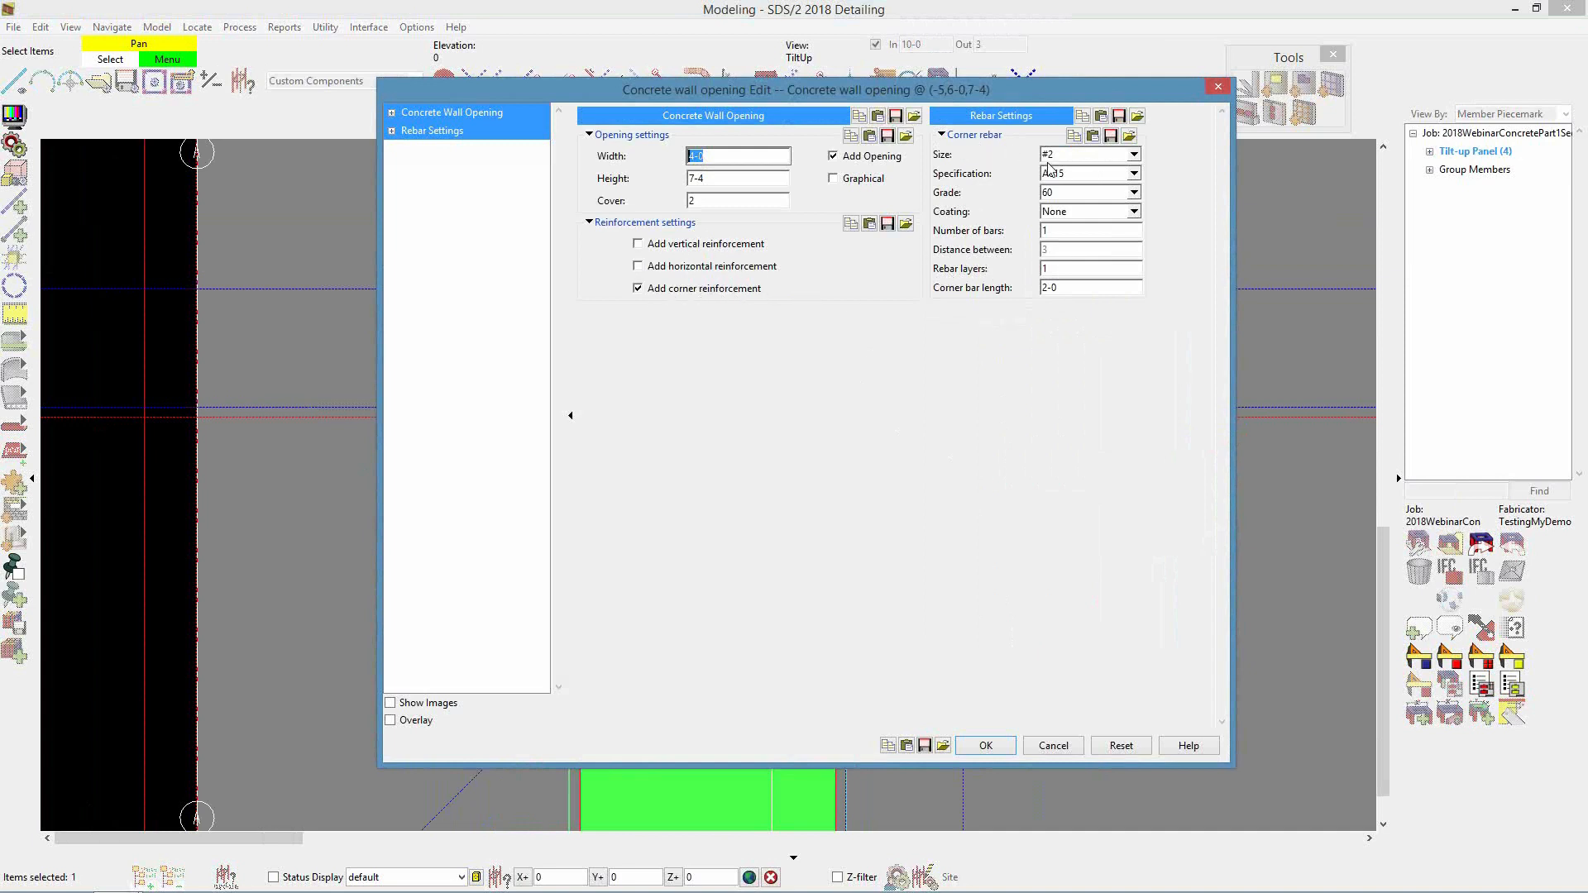
pyautogui.click(1134, 155)
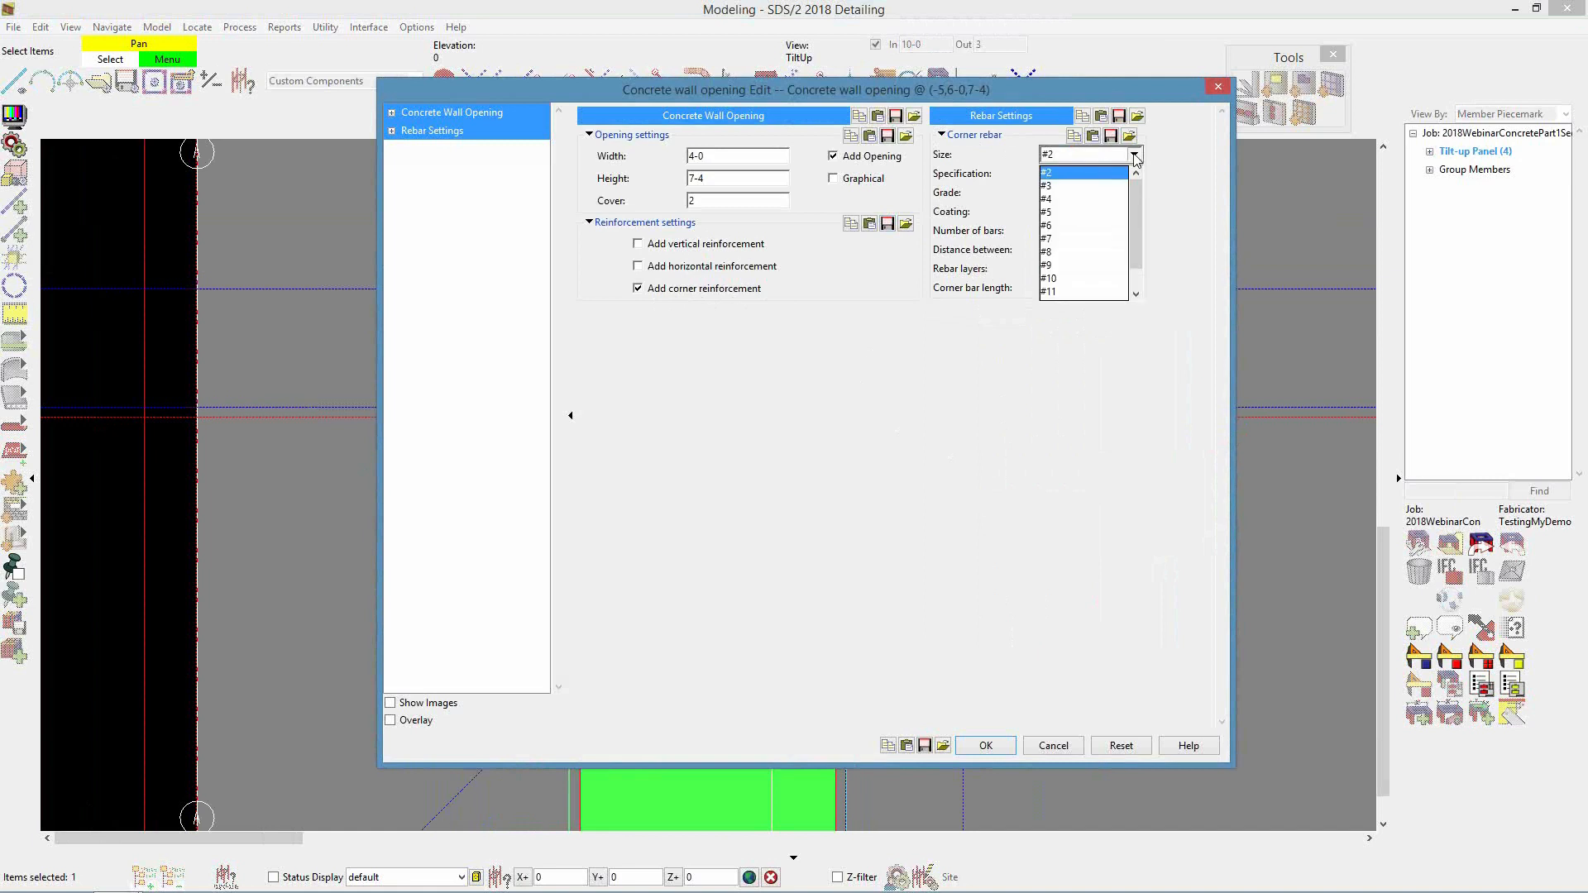
pyautogui.click(1110, 213)
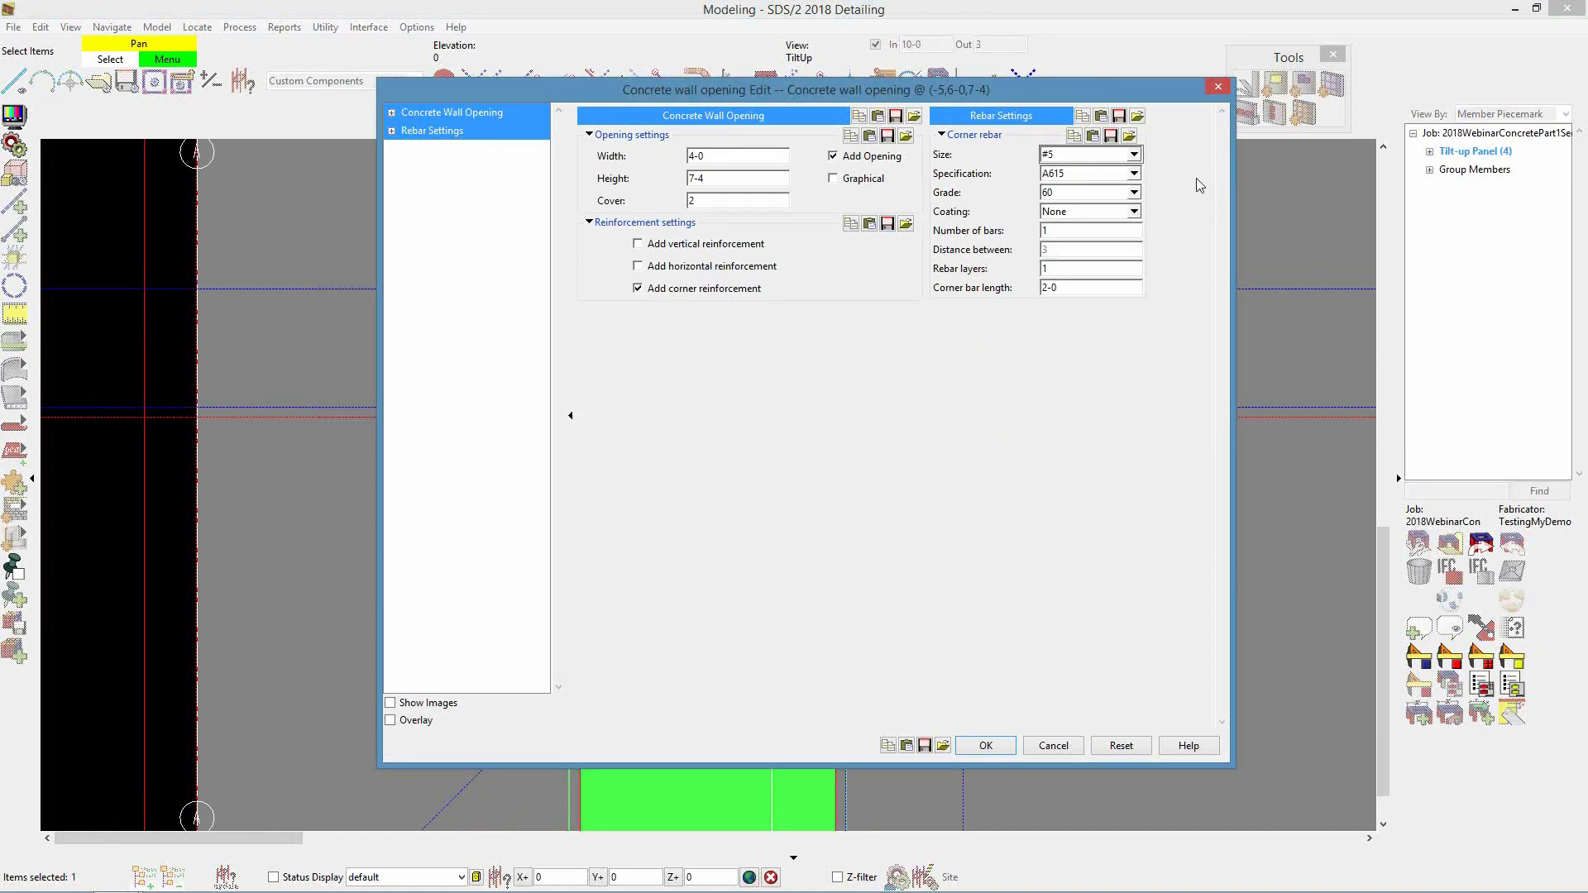
# Set the number of corner bars to 2 and apply the door opening's settings
pyautogui.click(1066, 233)
pyautogui.write('2')
pyautogui.press('Tab')
pyautogui.click(984, 745)
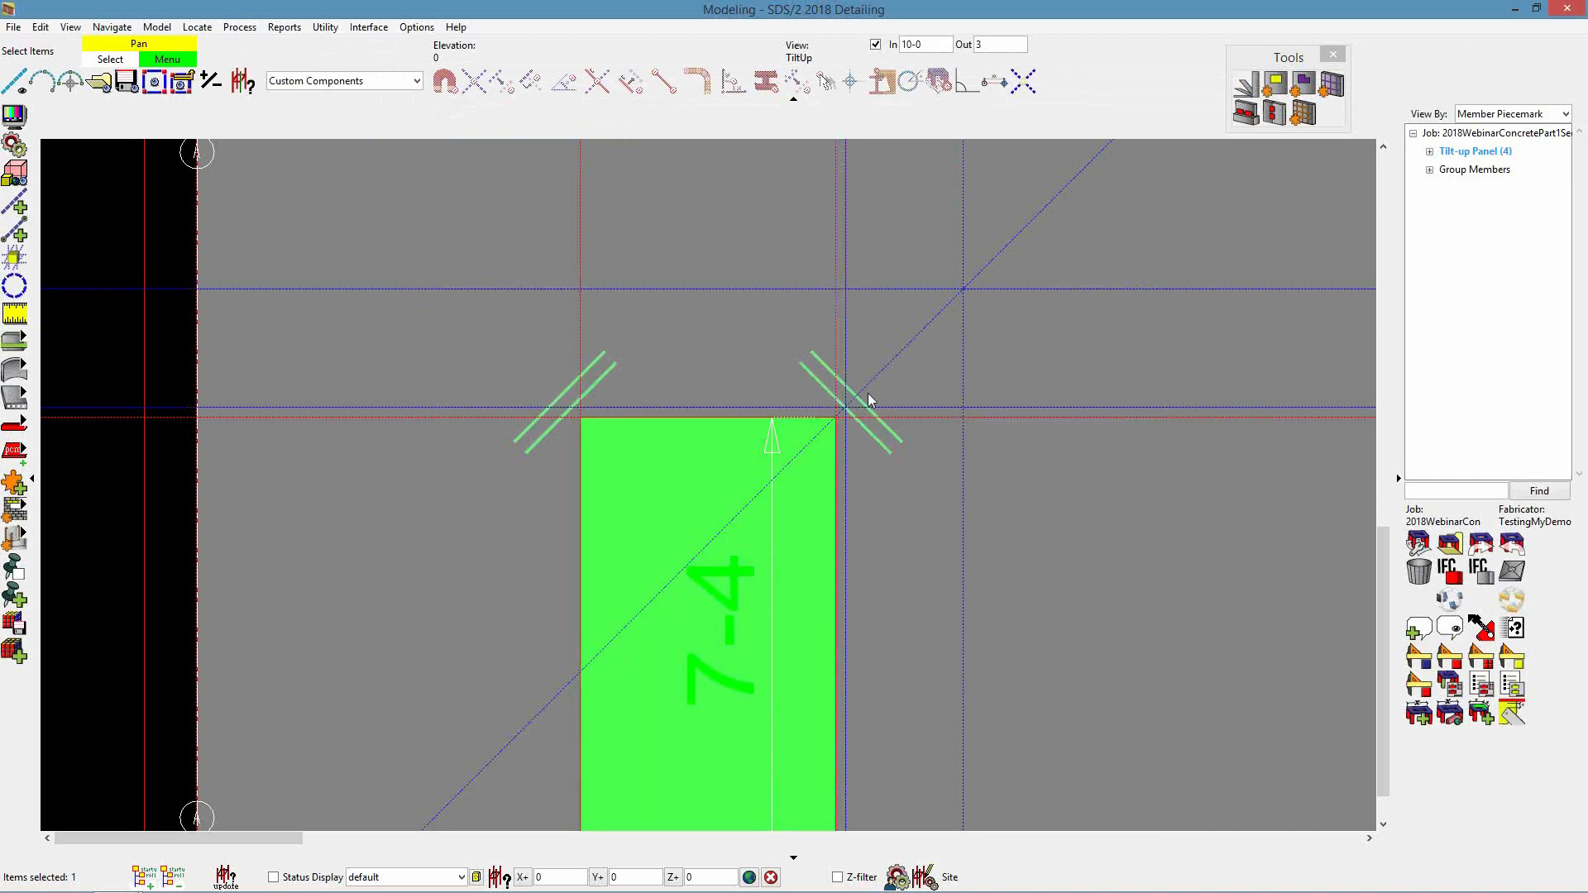
# Set the door opening's corner rebar to 1 bar and 2 rebar layers
pyautogui.scroll(-1, 836, 418)
pyautogui.doubleClick(814, 456)
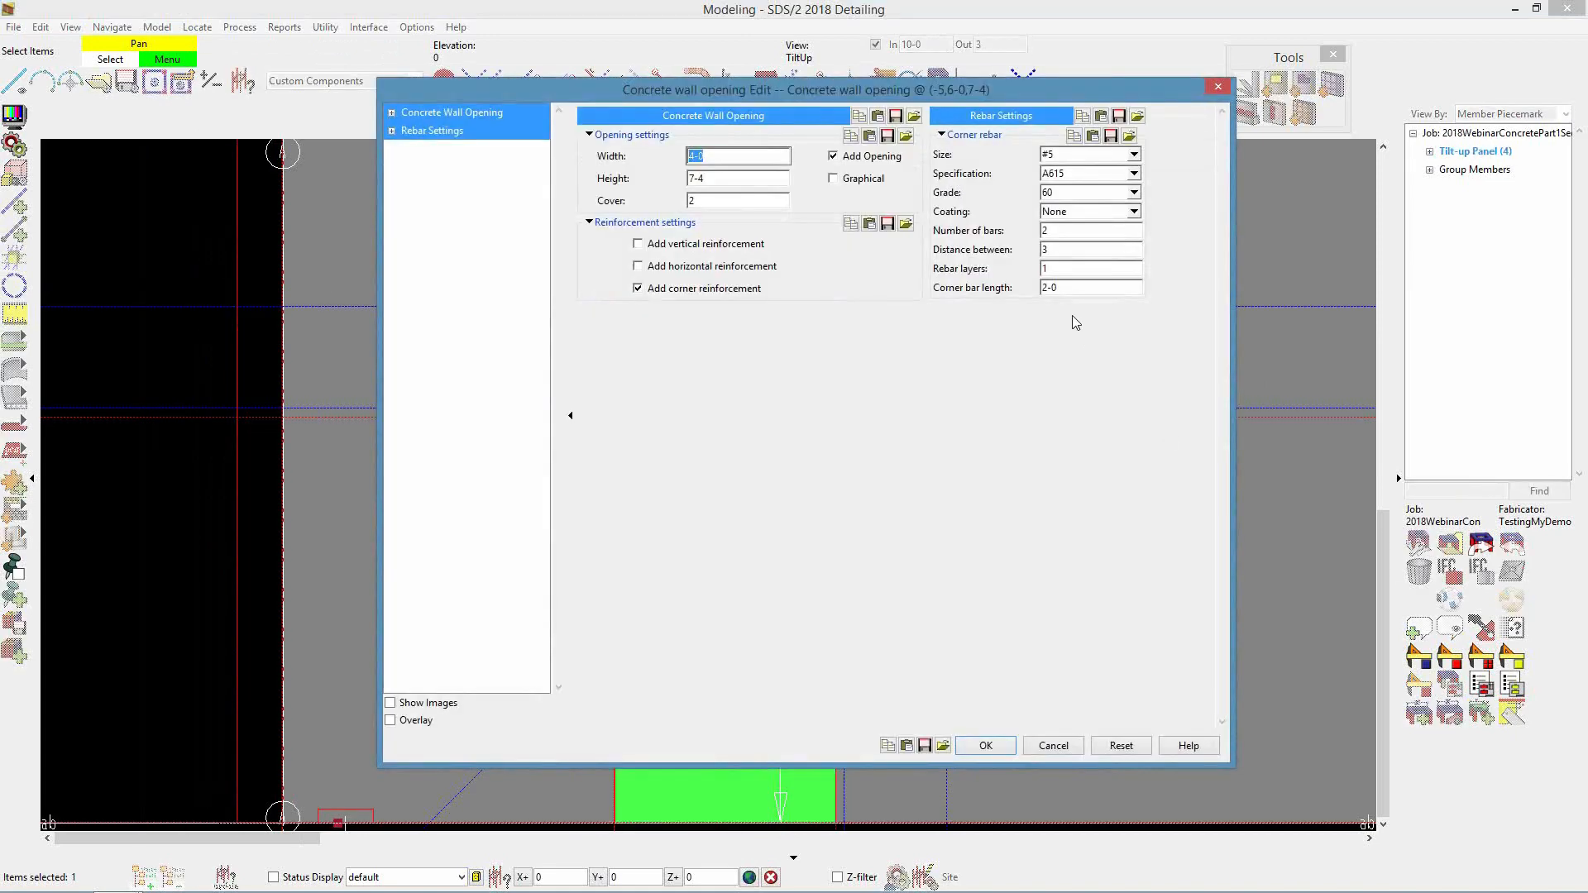
pyautogui.doubleClick(1057, 229)
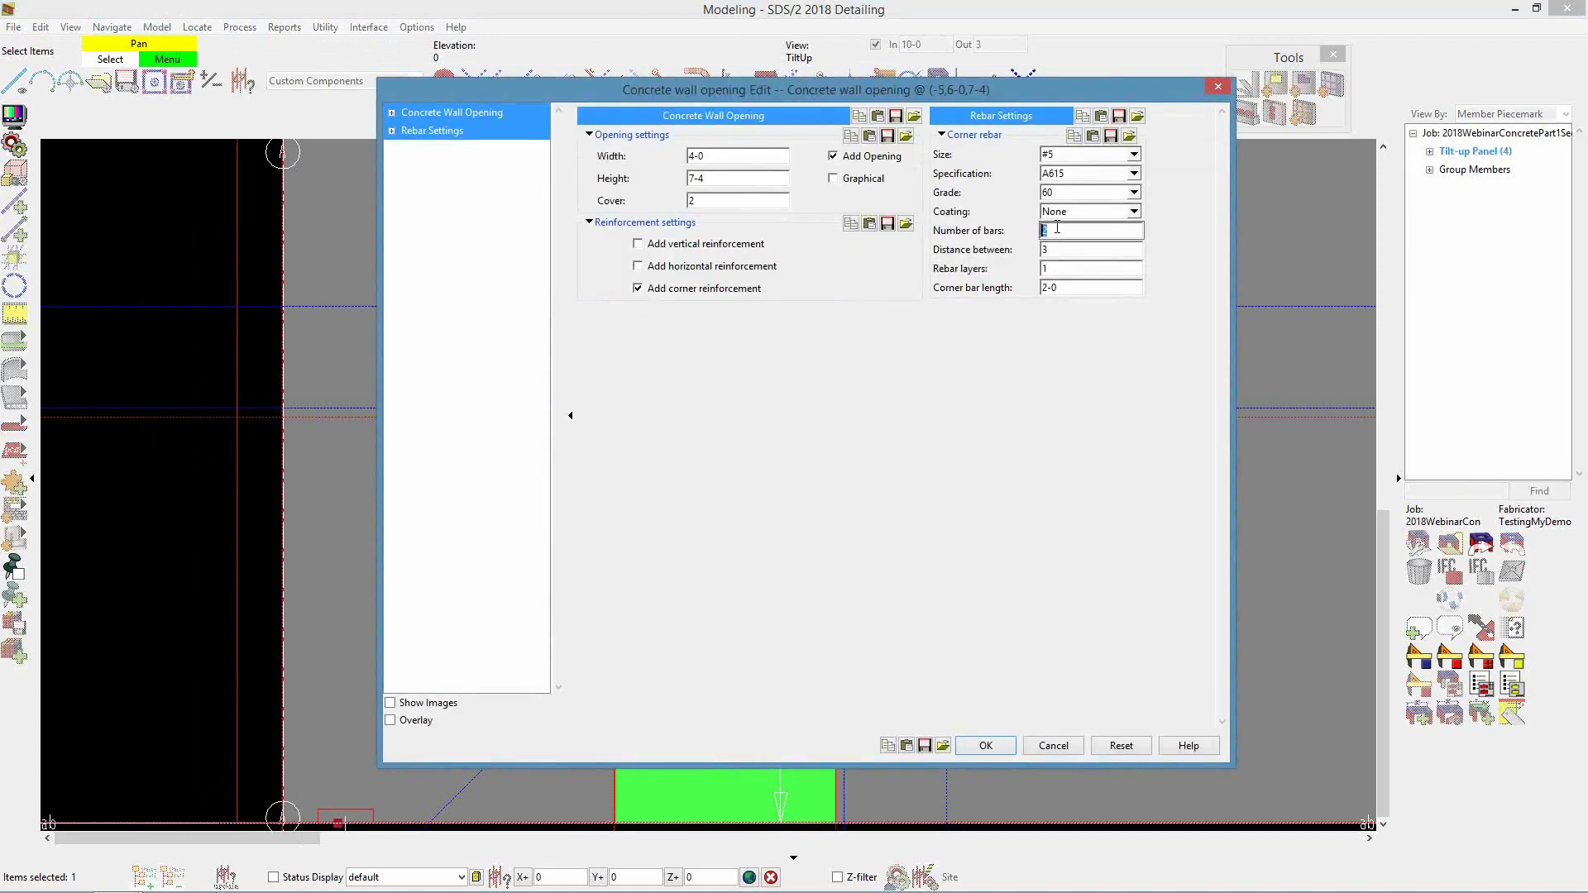
pyautogui.write('1')
pyautogui.press('Tab')
pyautogui.doubleClick(1056, 270)
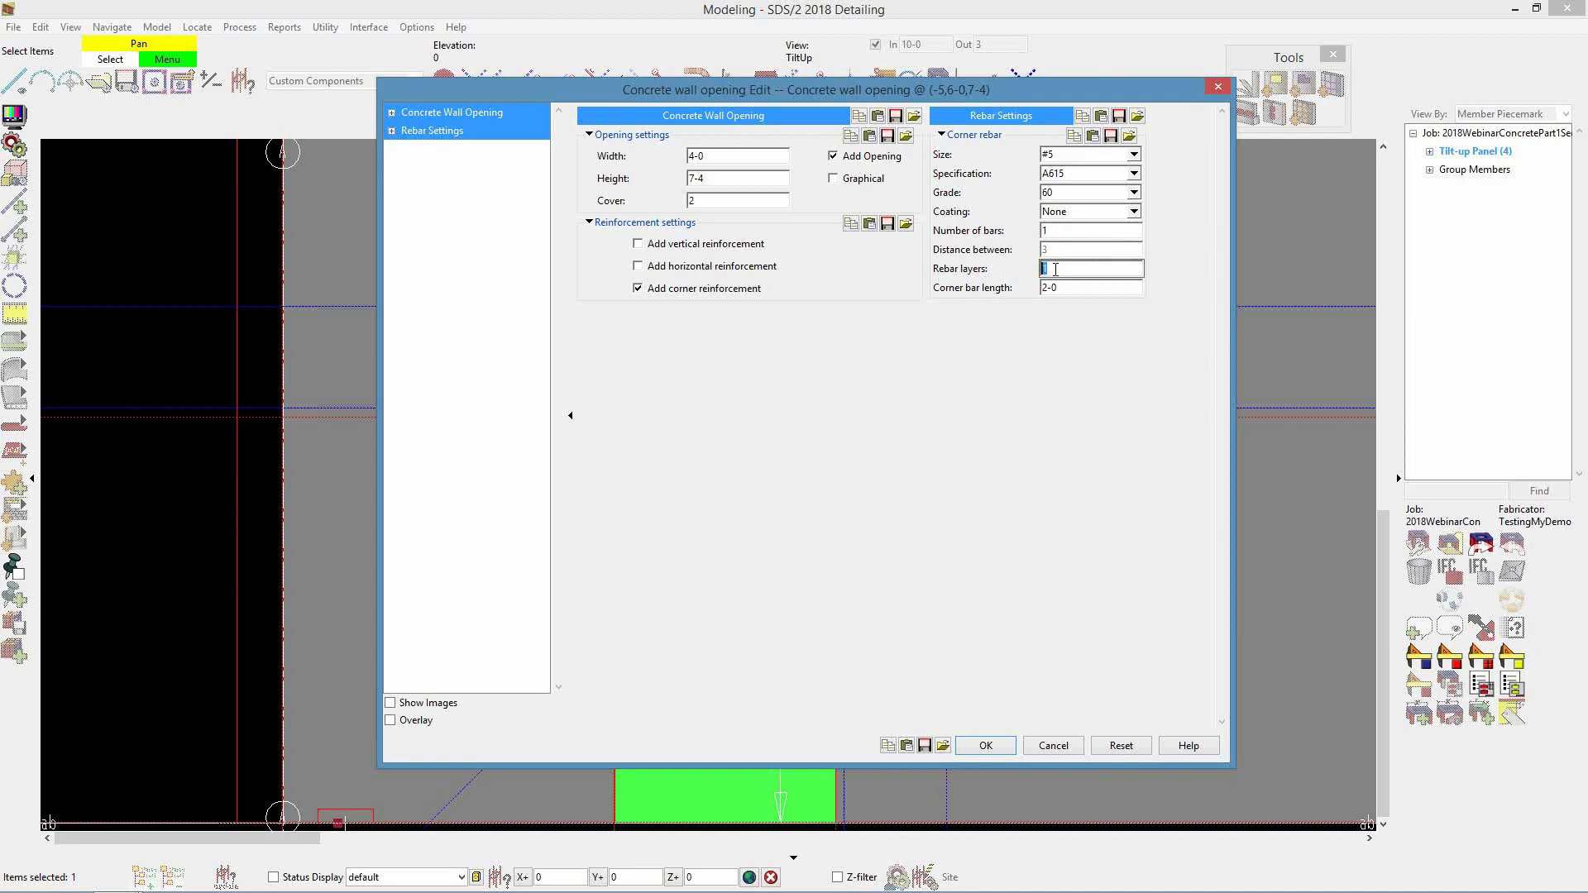
pyautogui.write('2')
pyautogui.click(986, 746)
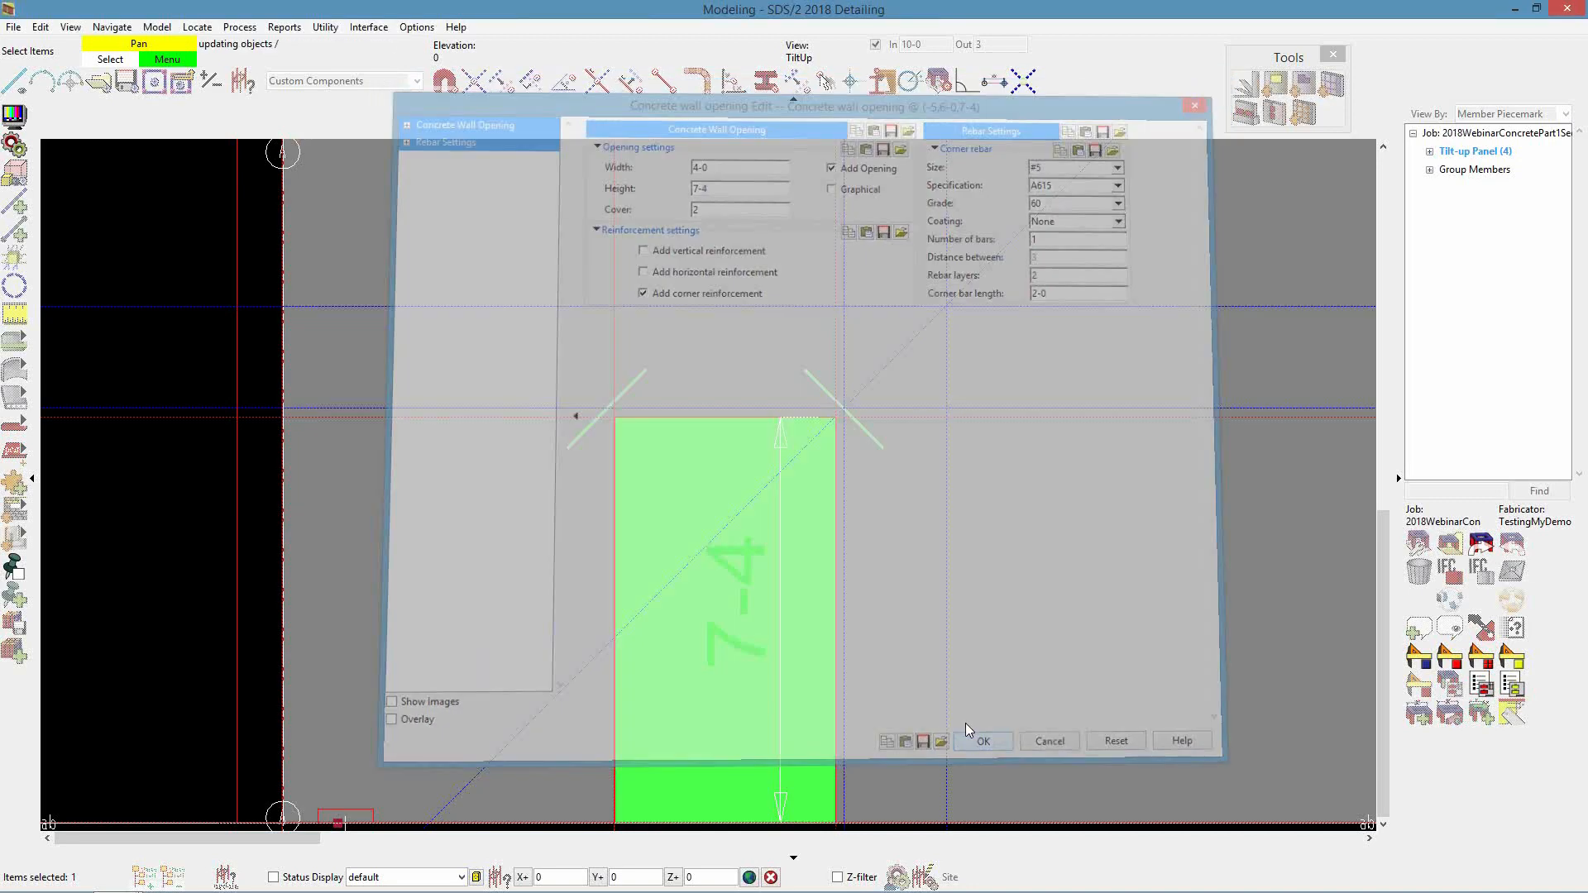
# Examine the corner rebar layers at the door opening's upper corners from an angled 3D view
pyautogui.keyDown('shift'); pyautogui.moveTo(794, 435); pyautogui.dragTo(767, 479, button='middle'); pyautogui.keyUp('shift')
pyautogui.scroll(2, 865, 404)
pyautogui.scroll(1, 865, 403)
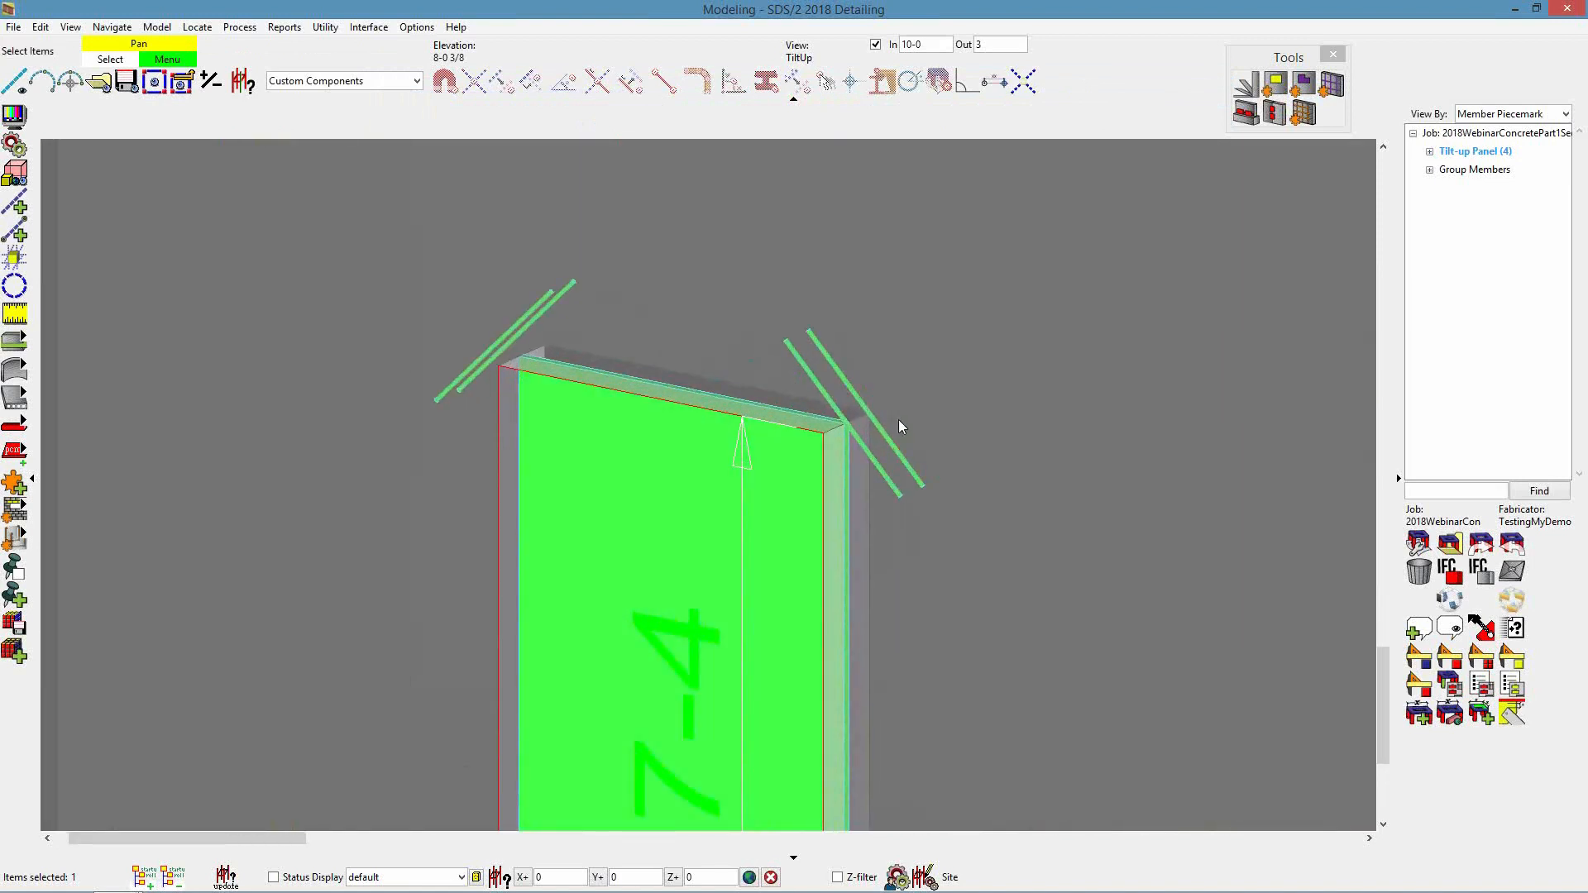
pyautogui.scroll(-3, 900, 419)
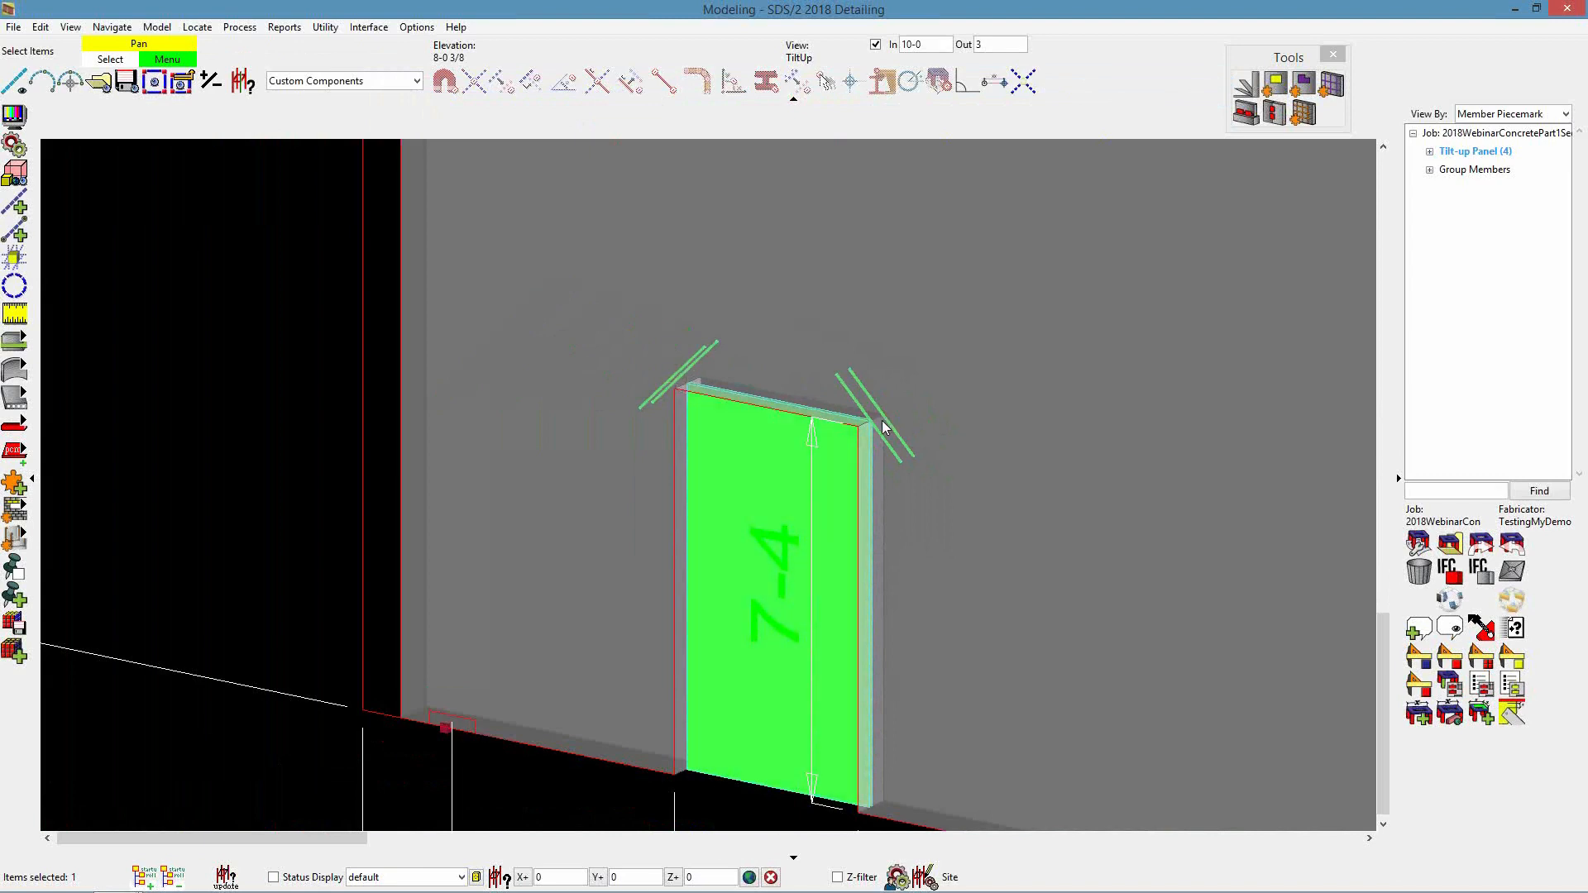
pyautogui.scroll(-2, 892, 420)
pyautogui.scroll(2, 891, 422)
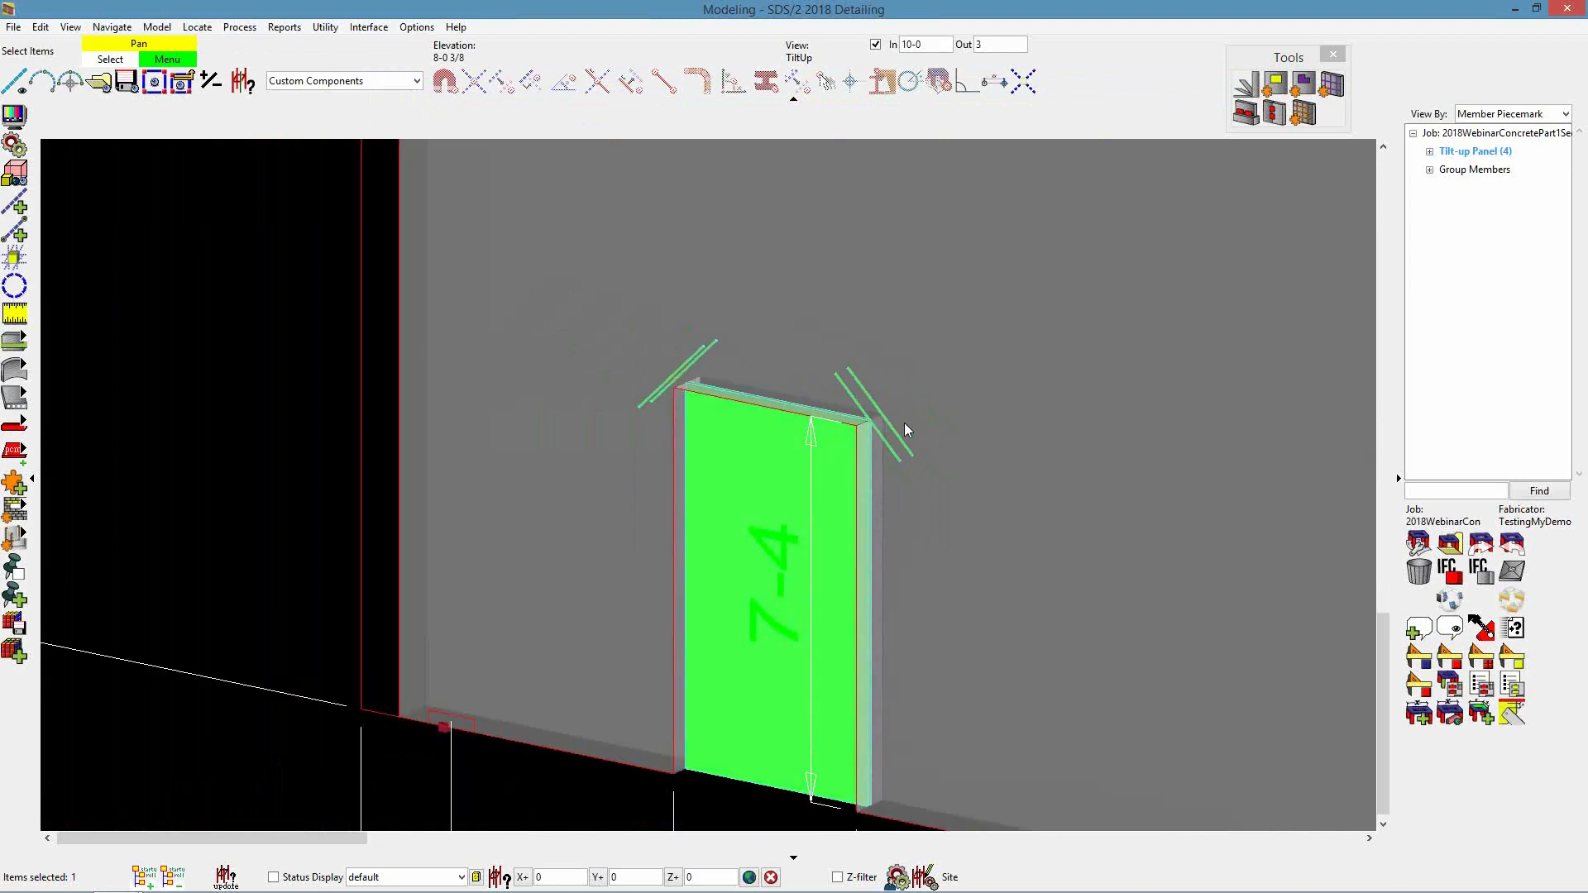
pyautogui.scroll(-1, 922, 450)
pyautogui.scroll(1, 934, 493)
# Turn off Add Opening for the door opening, keeping only its corner reinforcement
pyautogui.doubleClick(784, 557)
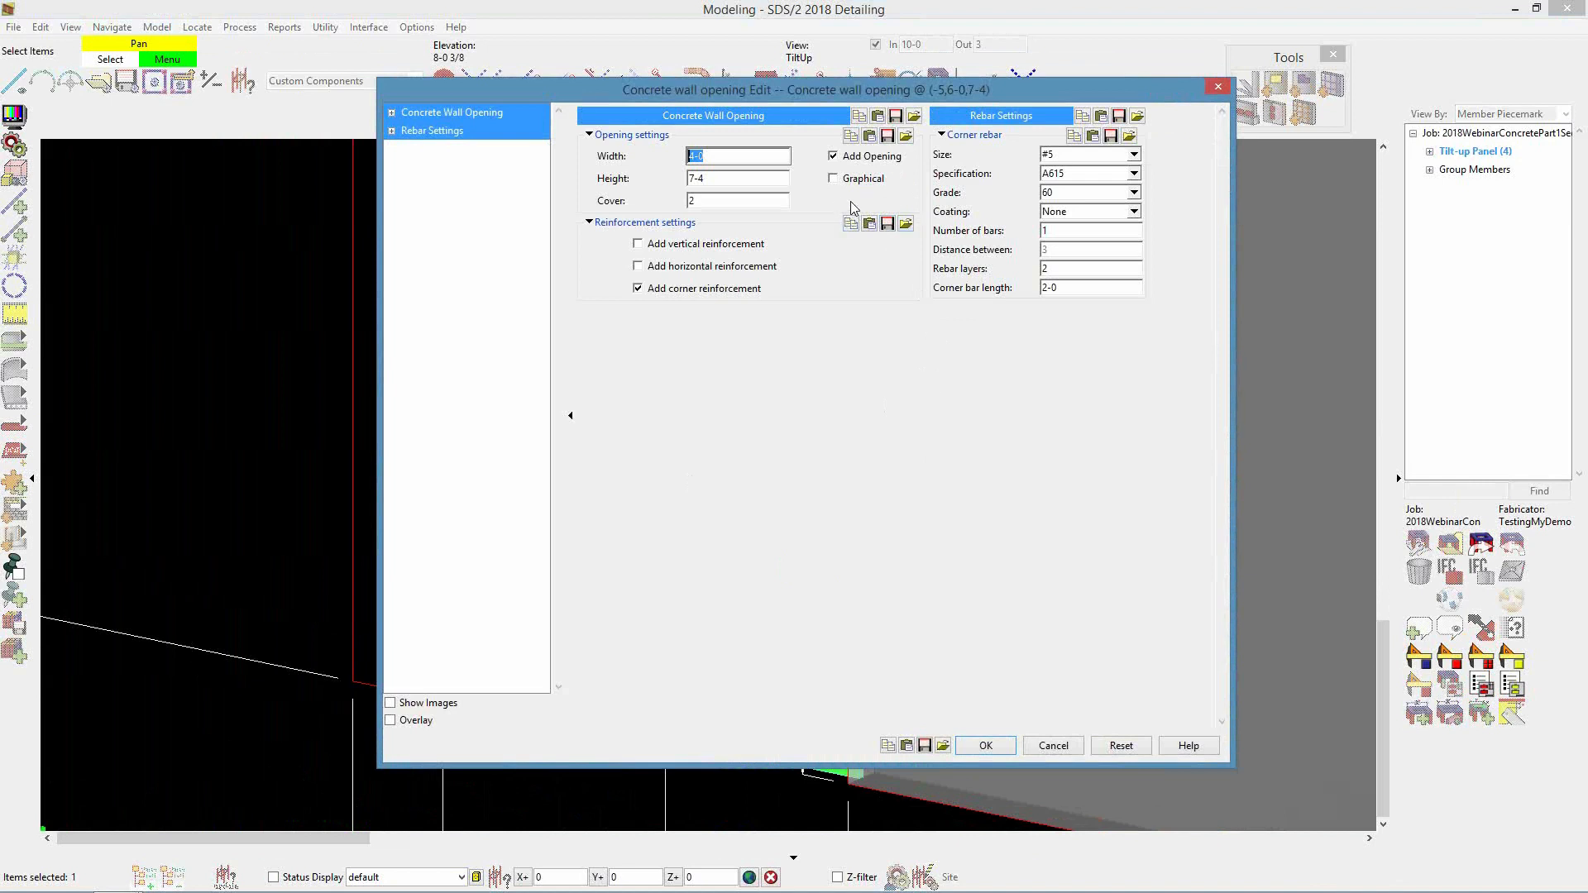
pyautogui.click(833, 157)
pyautogui.click(988, 746)
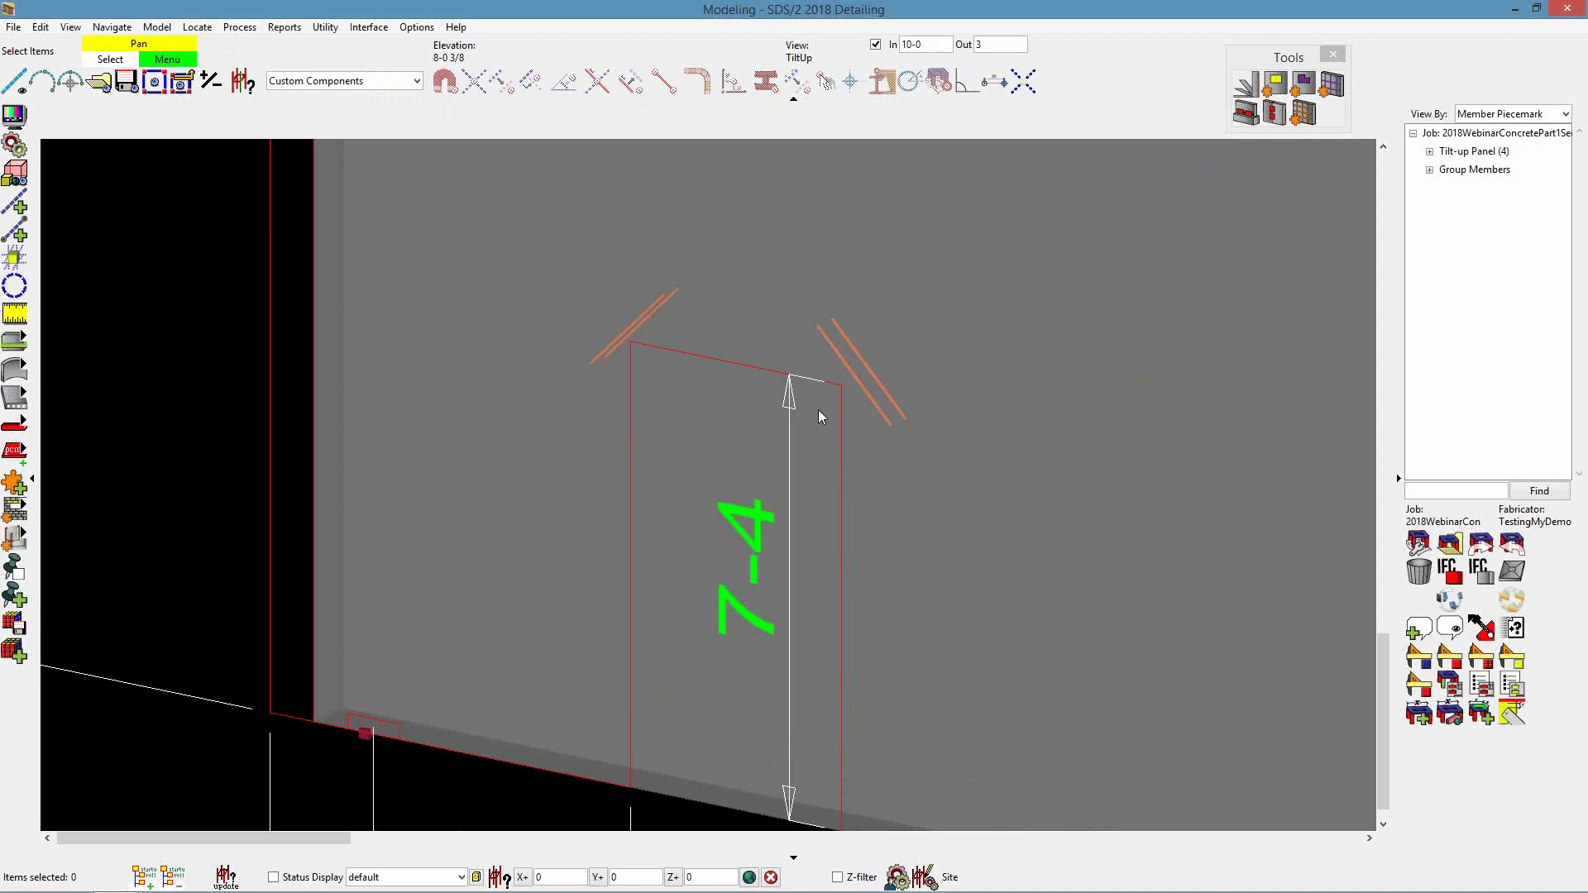
# Turn Add Opening back on for the door opening through its corner rebar, then clear the selection
pyautogui.click(855, 372)
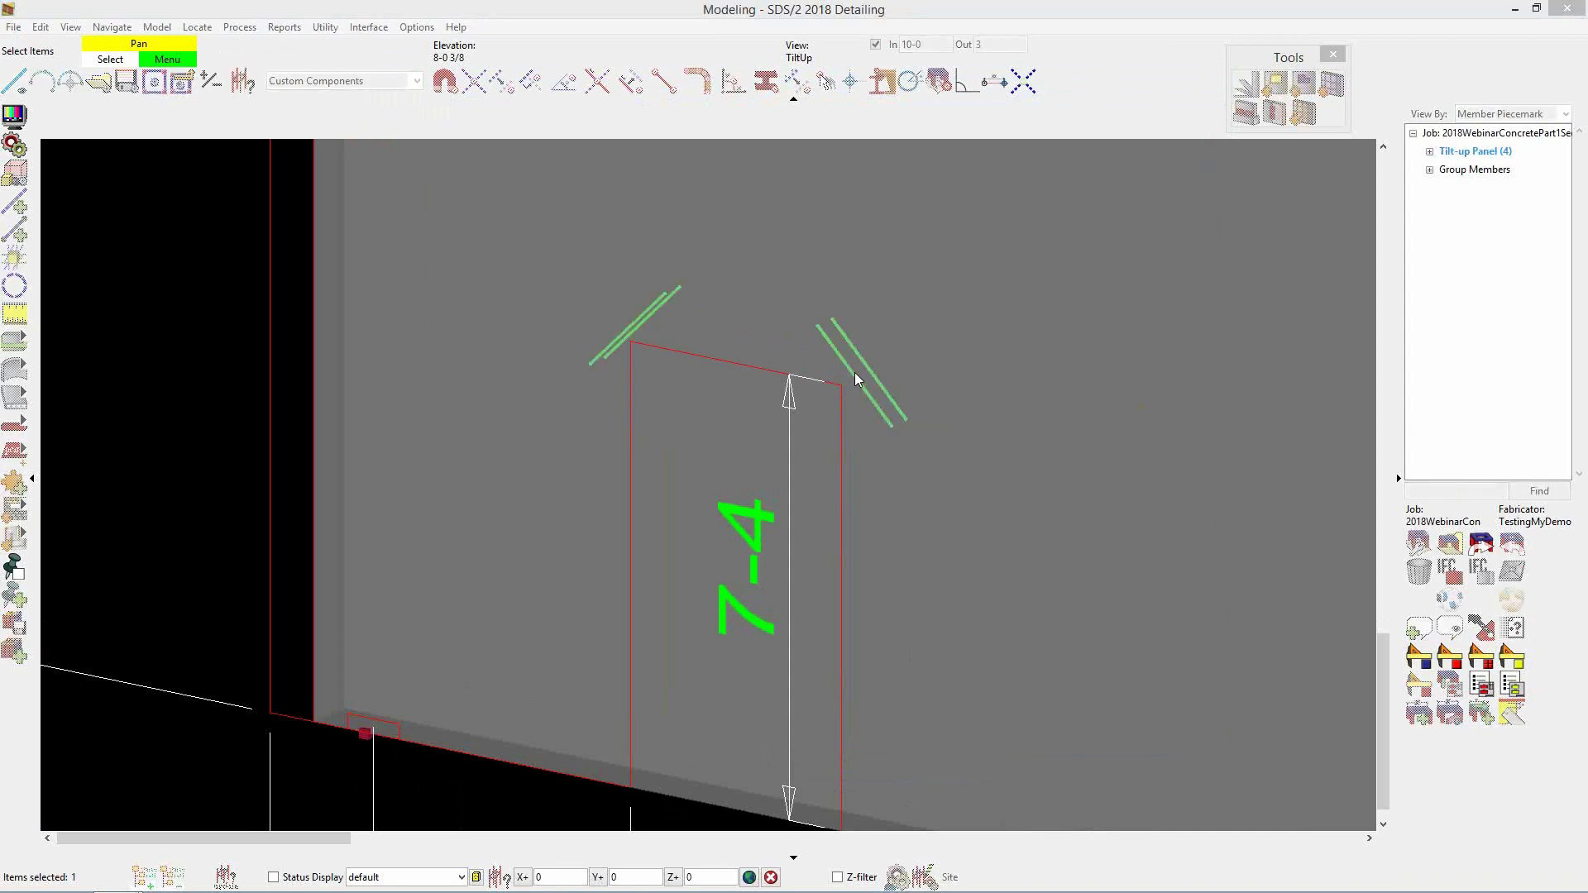
pyautogui.doubleClick(855, 373)
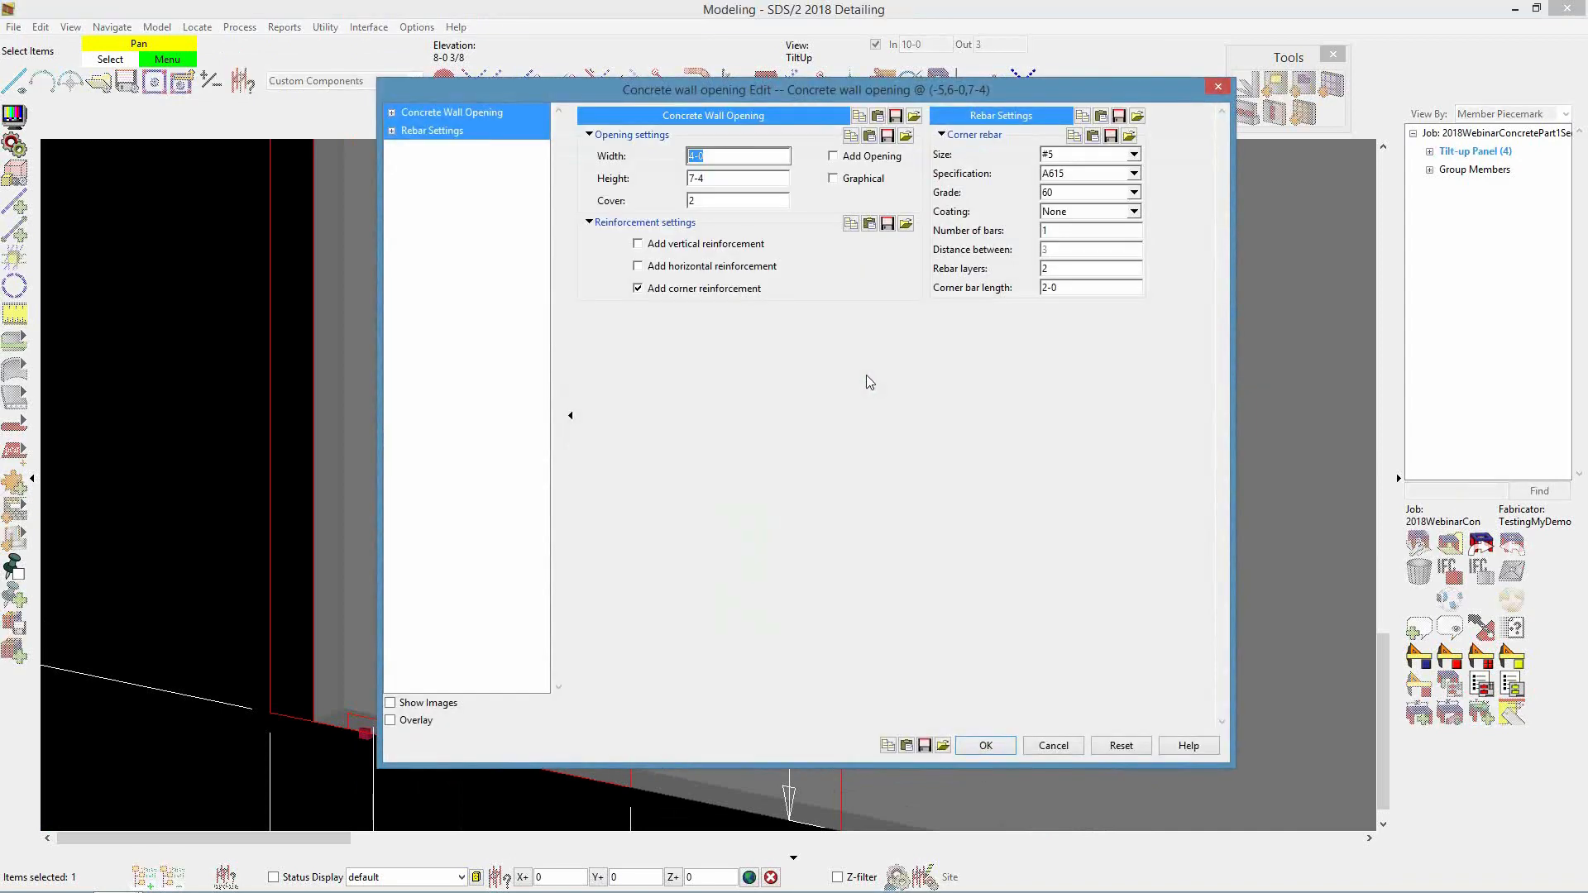
pyautogui.click(833, 157)
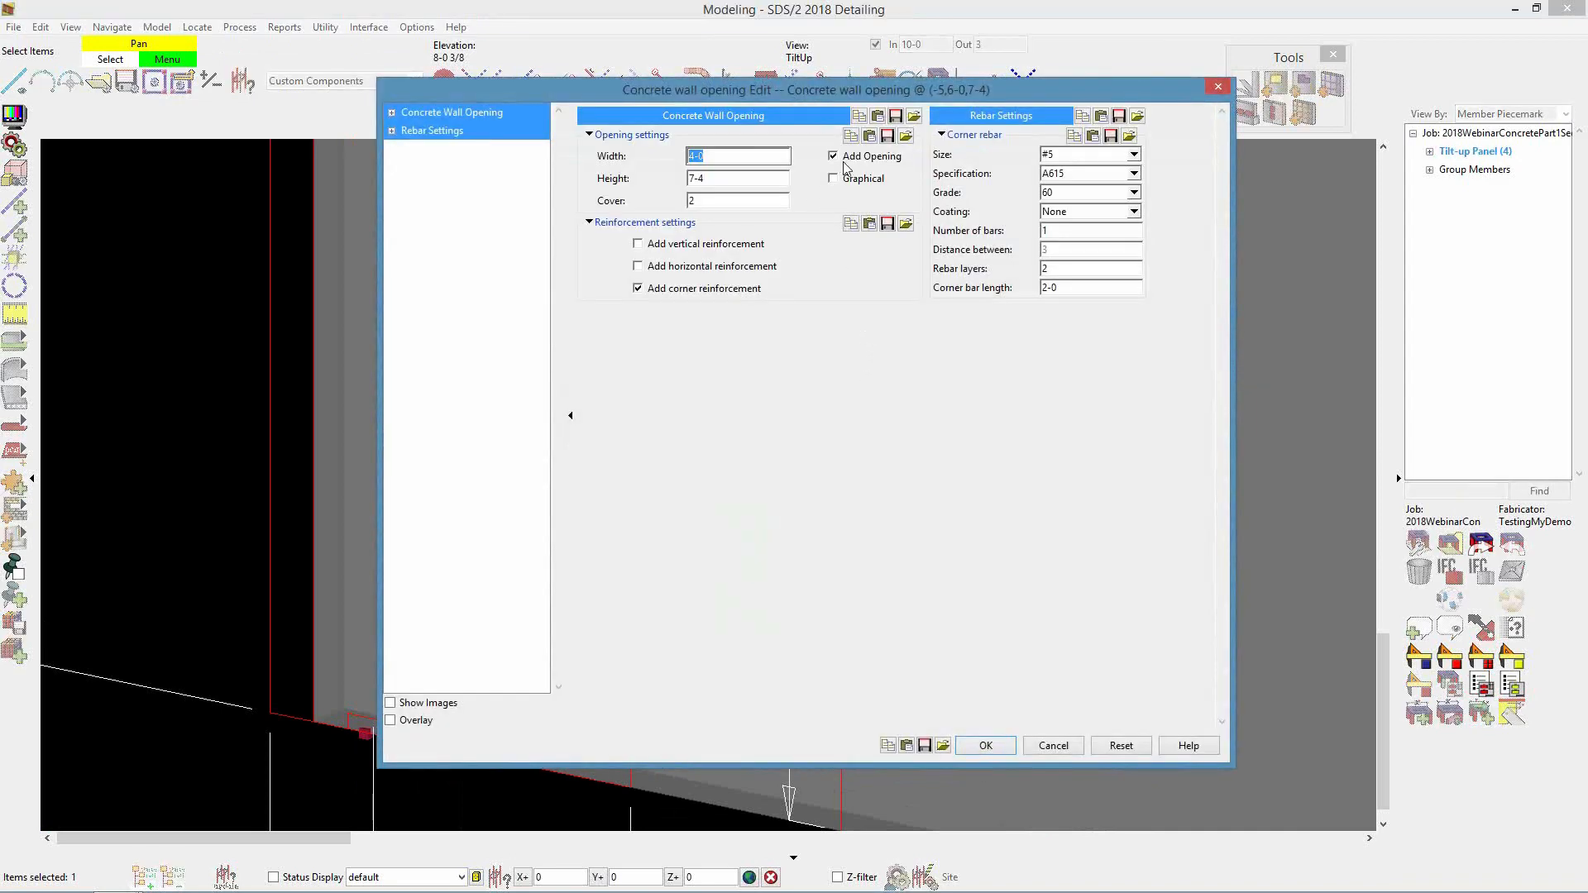
pyautogui.click(986, 746)
pyautogui.scroll(-3, 602, 640)
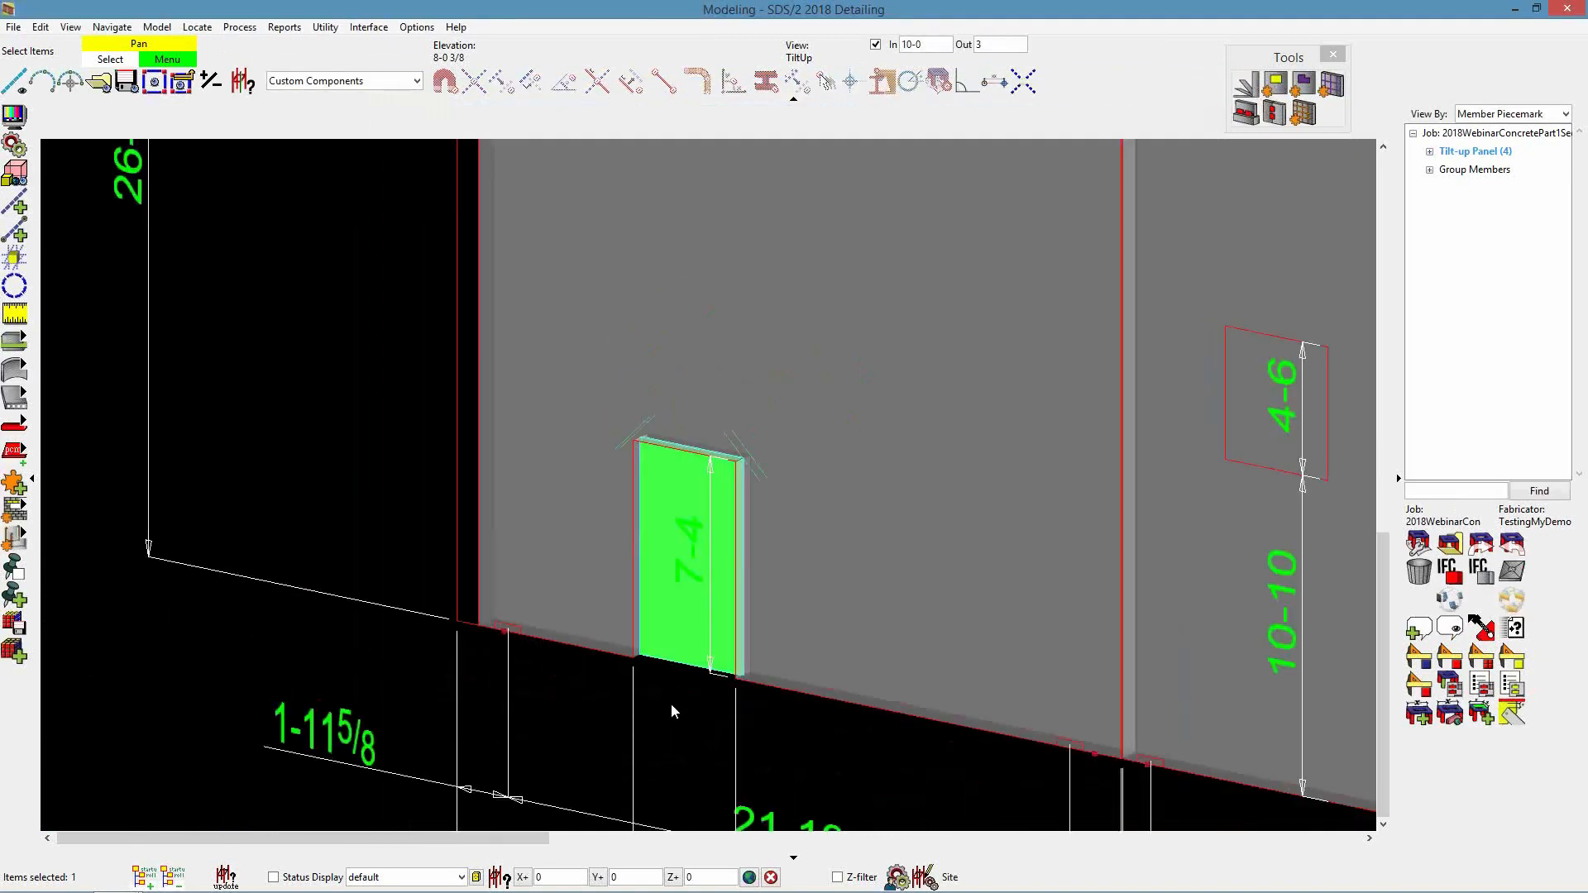
pyautogui.click(672, 705)
pyautogui.scroll(1, 741, 582)
pyautogui.scroll(1, 709, 590)
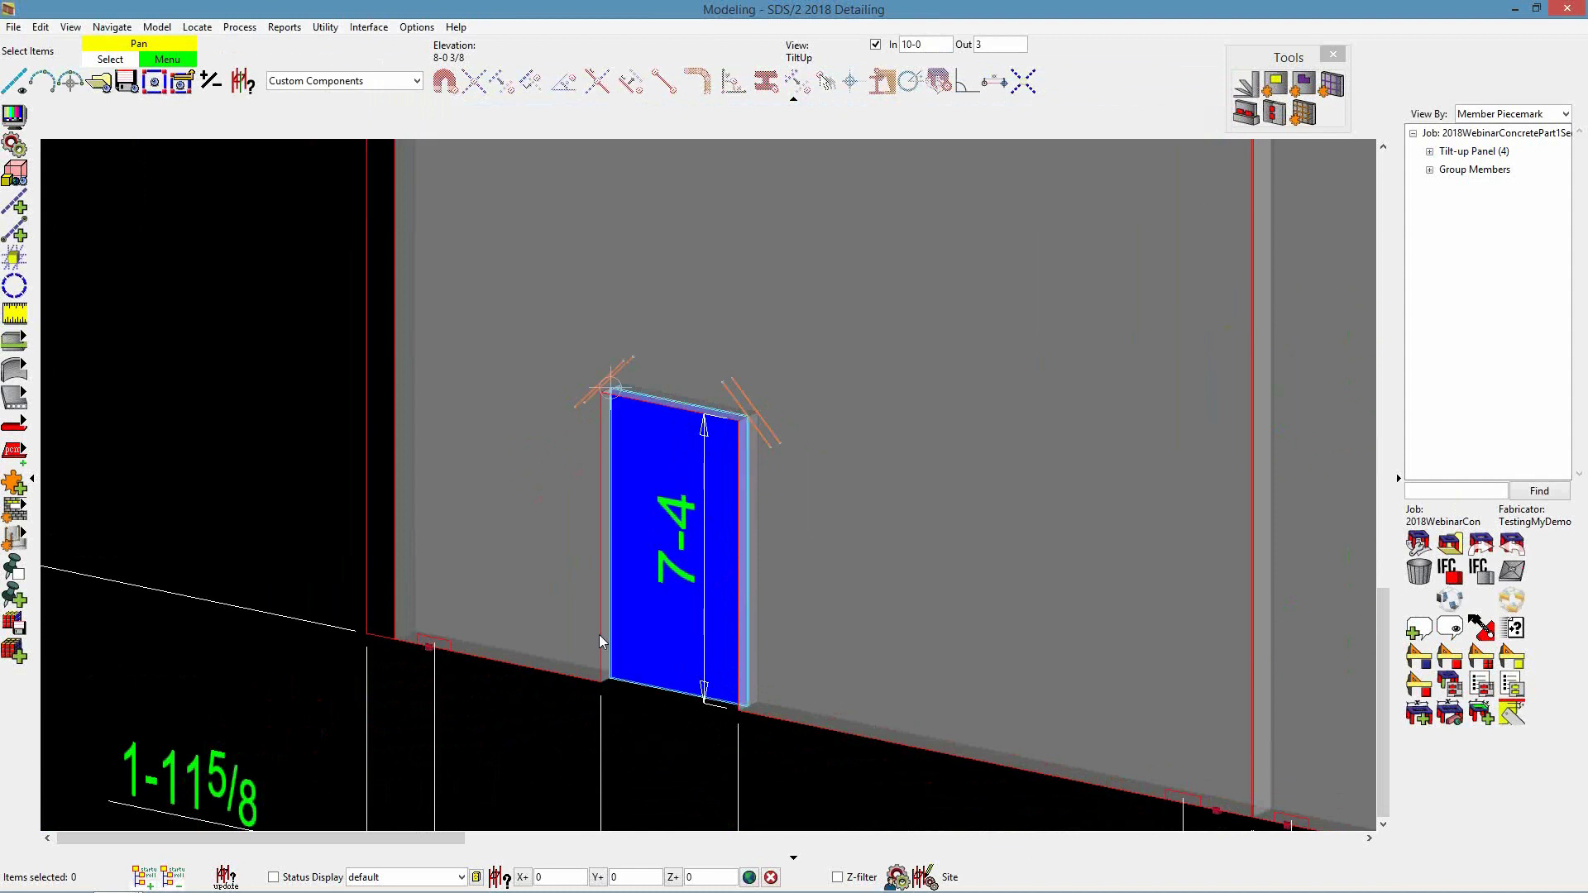
pyautogui.scroll(-2, 599, 633)
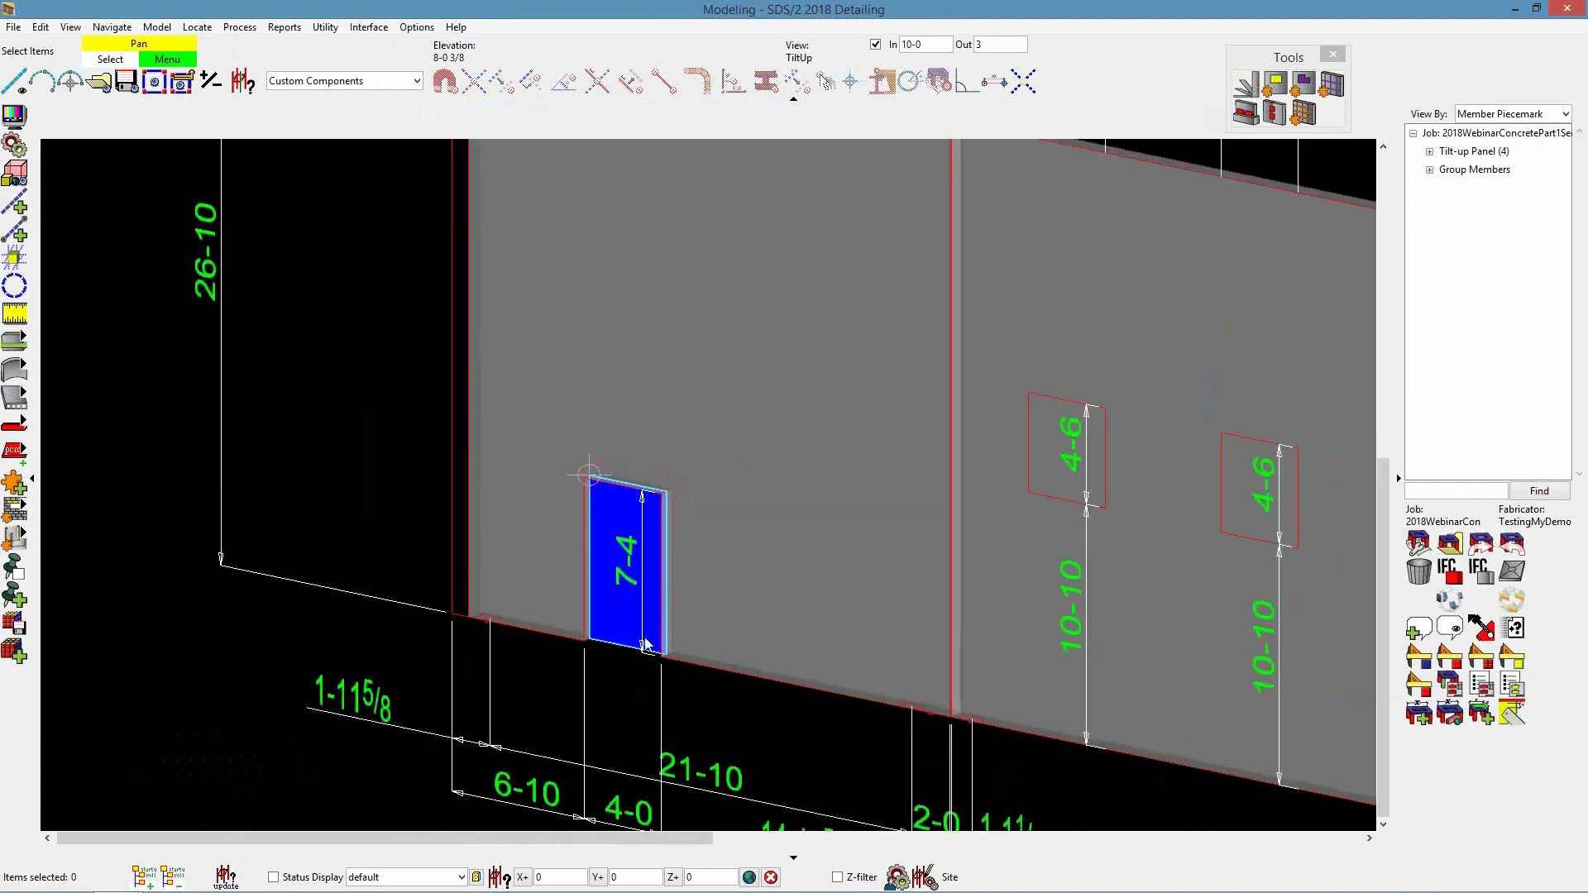
pyautogui.moveTo(667, 659)
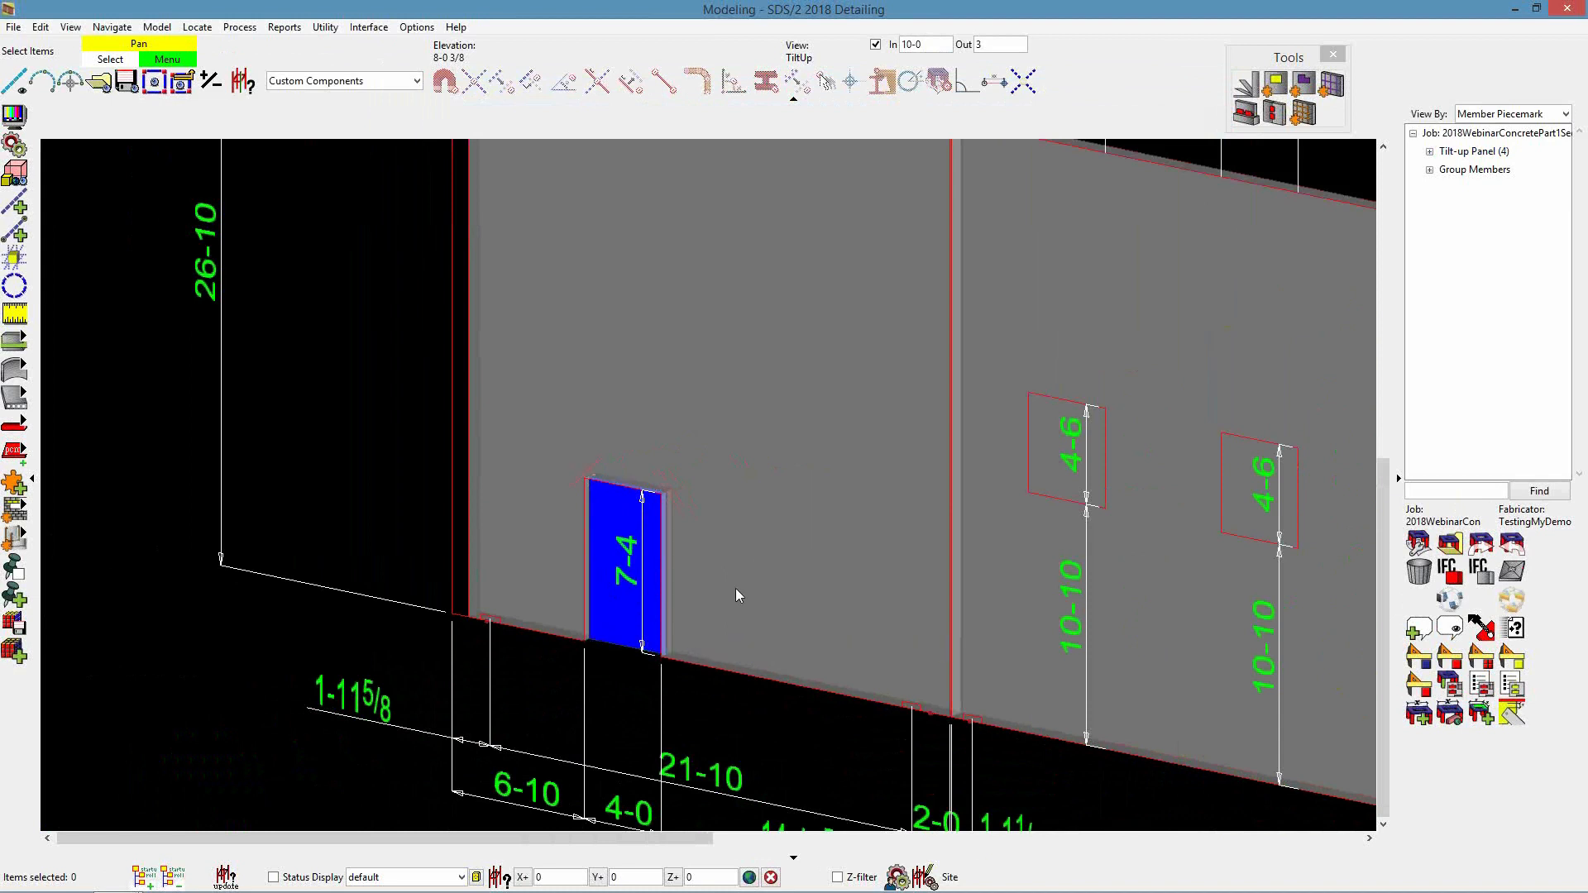
# Add a 4-6 high concrete wall opening with corner reinforcement at the window outline nearest GM_1 in panel GM_11
pyautogui.scroll(4, 728, 587)
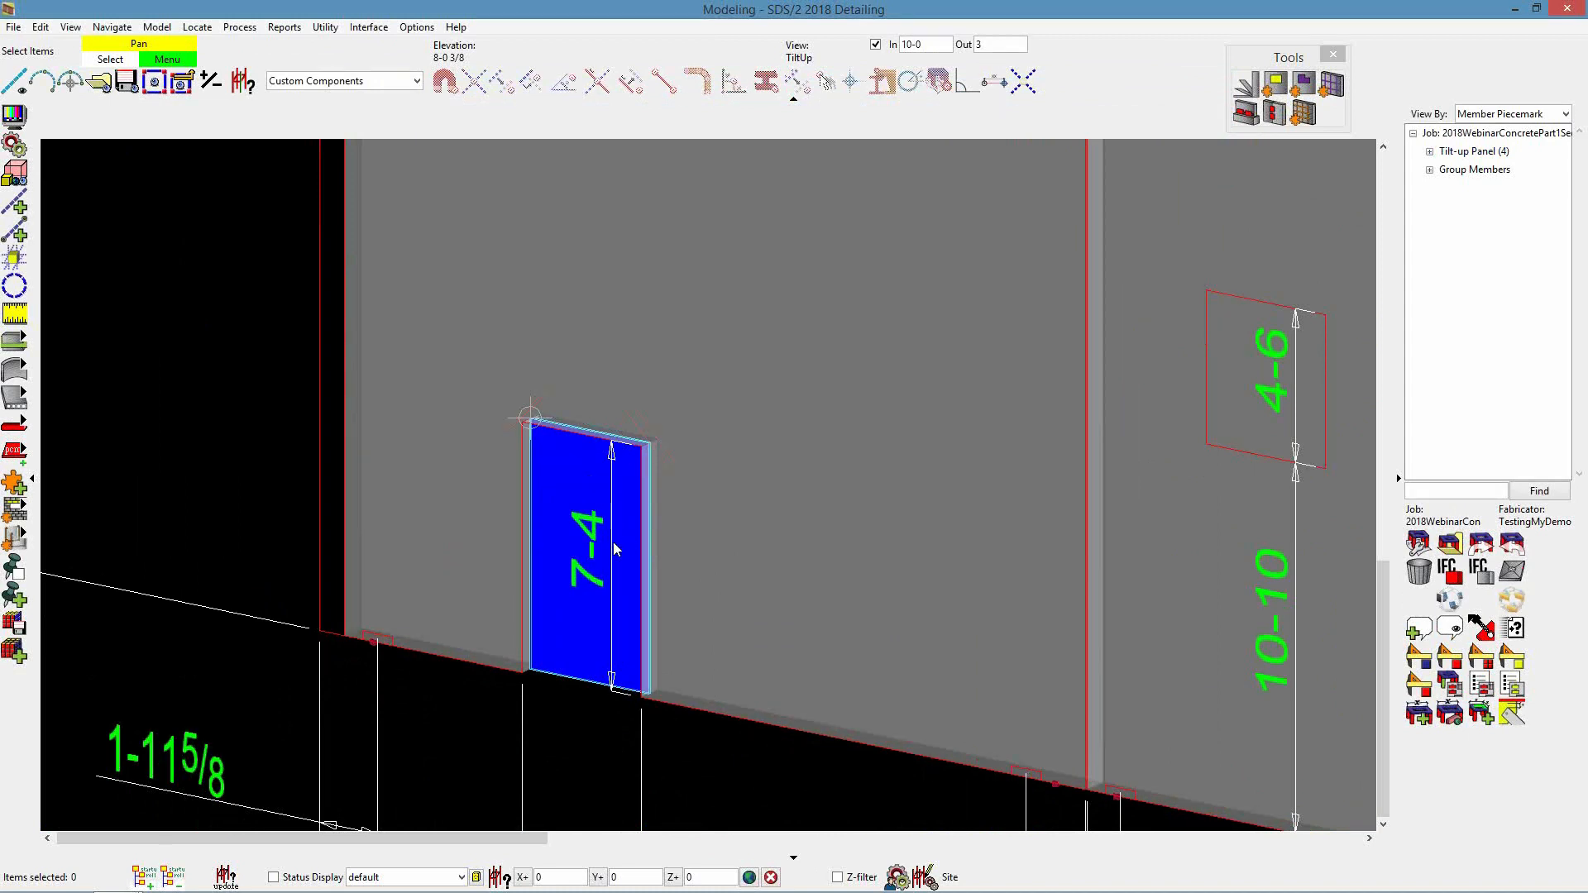
pyautogui.scroll(1, 616, 542)
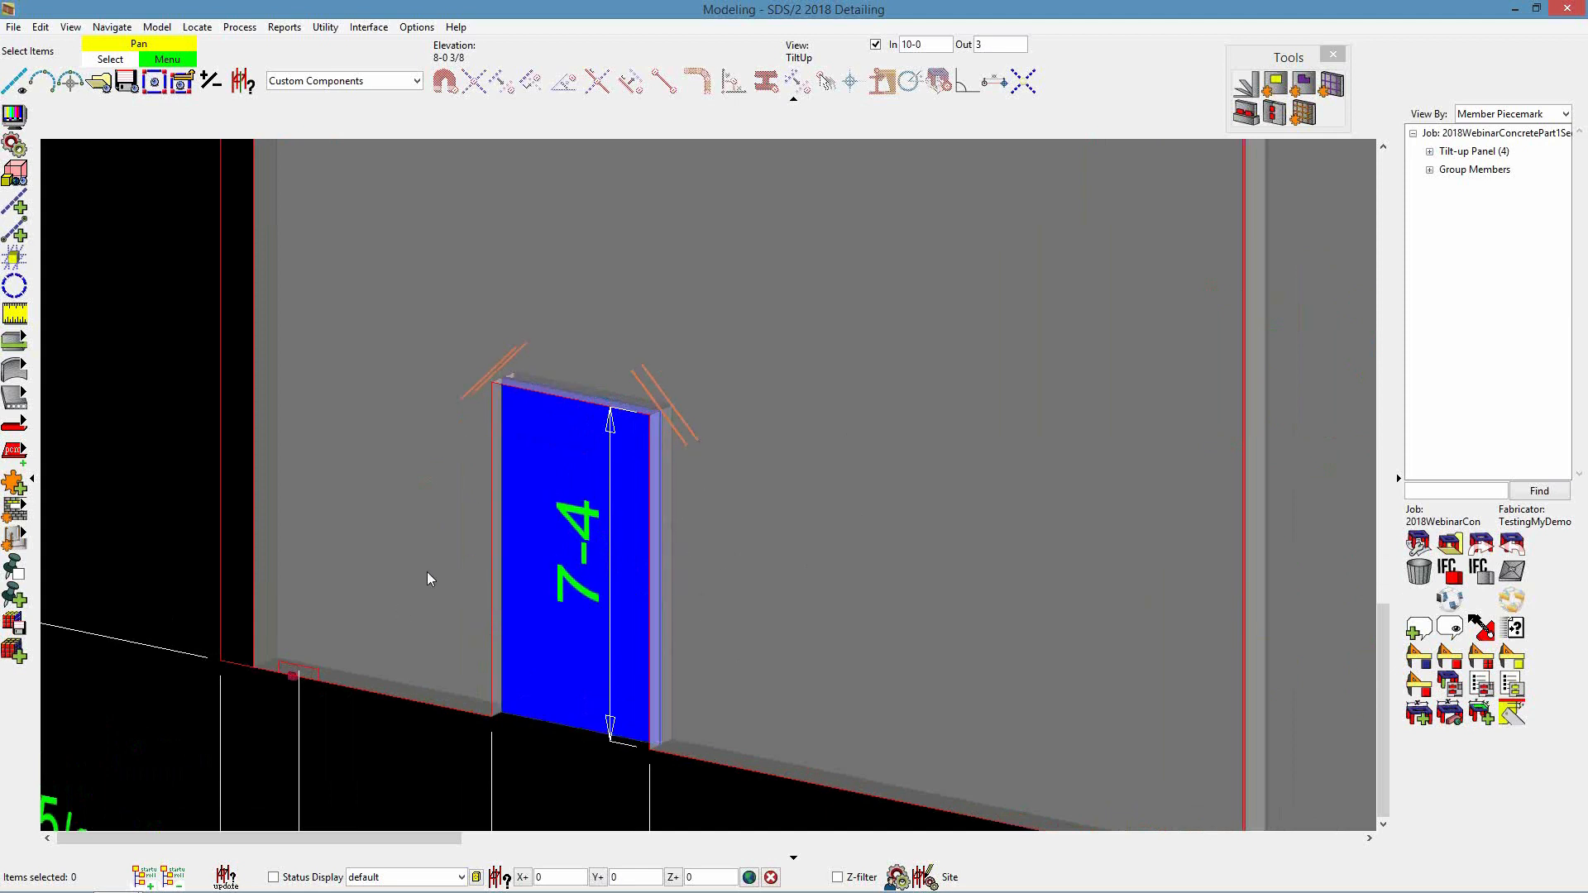
pyautogui.scroll(-3, 380, 529)
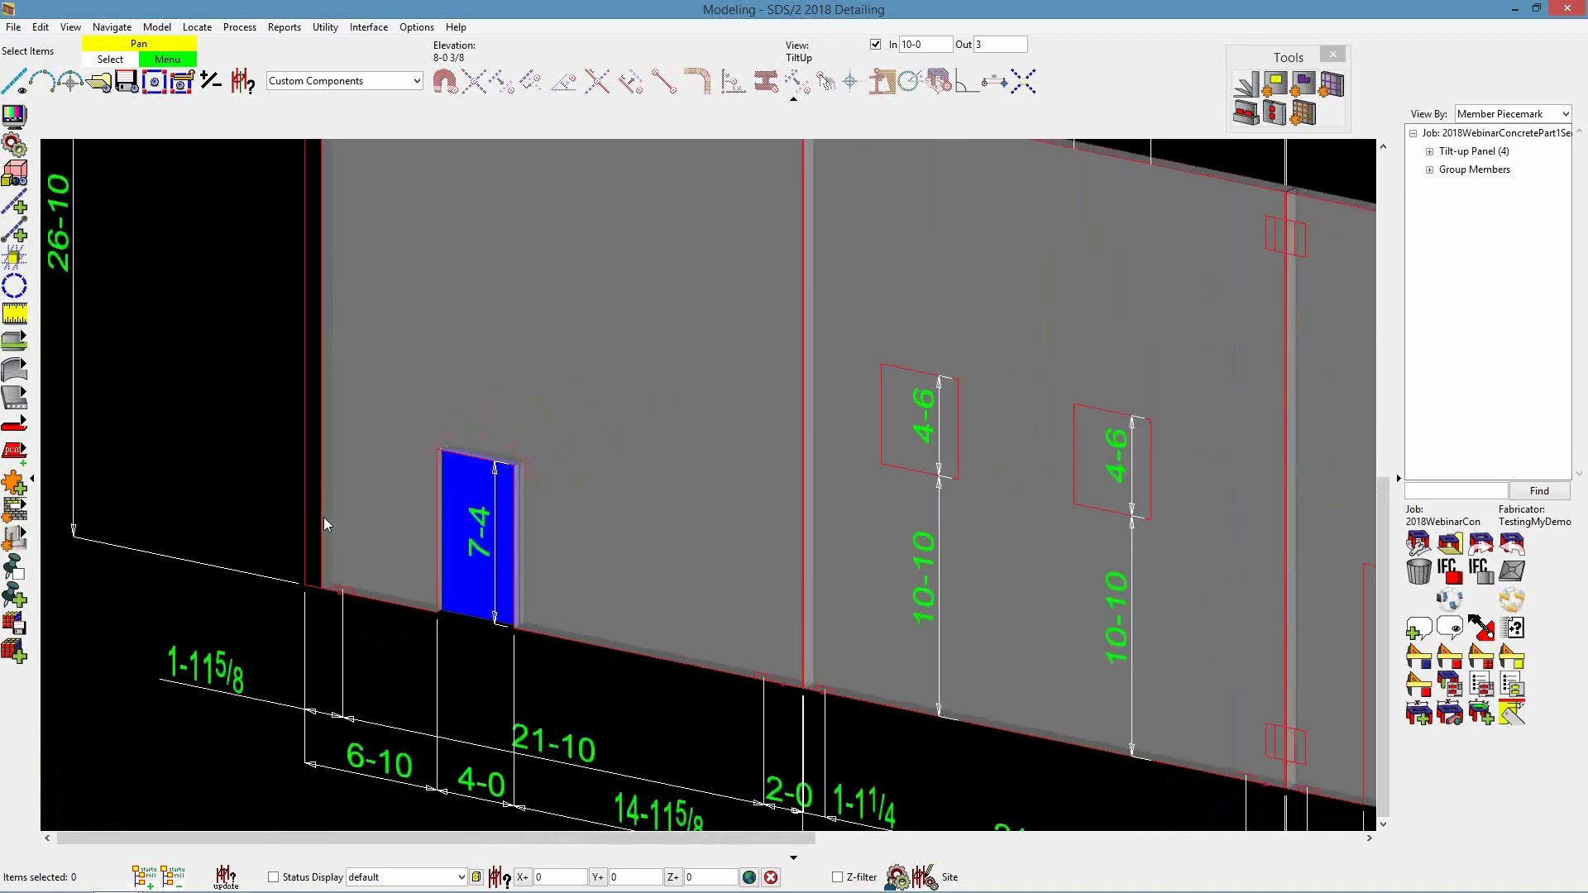
pyautogui.scroll(-1, 829, 645)
pyautogui.moveTo(926, 675); pyautogui.dragTo(753, 659, button='middle')
pyautogui.scroll(1, 847, 598)
pyautogui.moveTo(847, 599); pyautogui.dragTo(747, 638, button='middle')
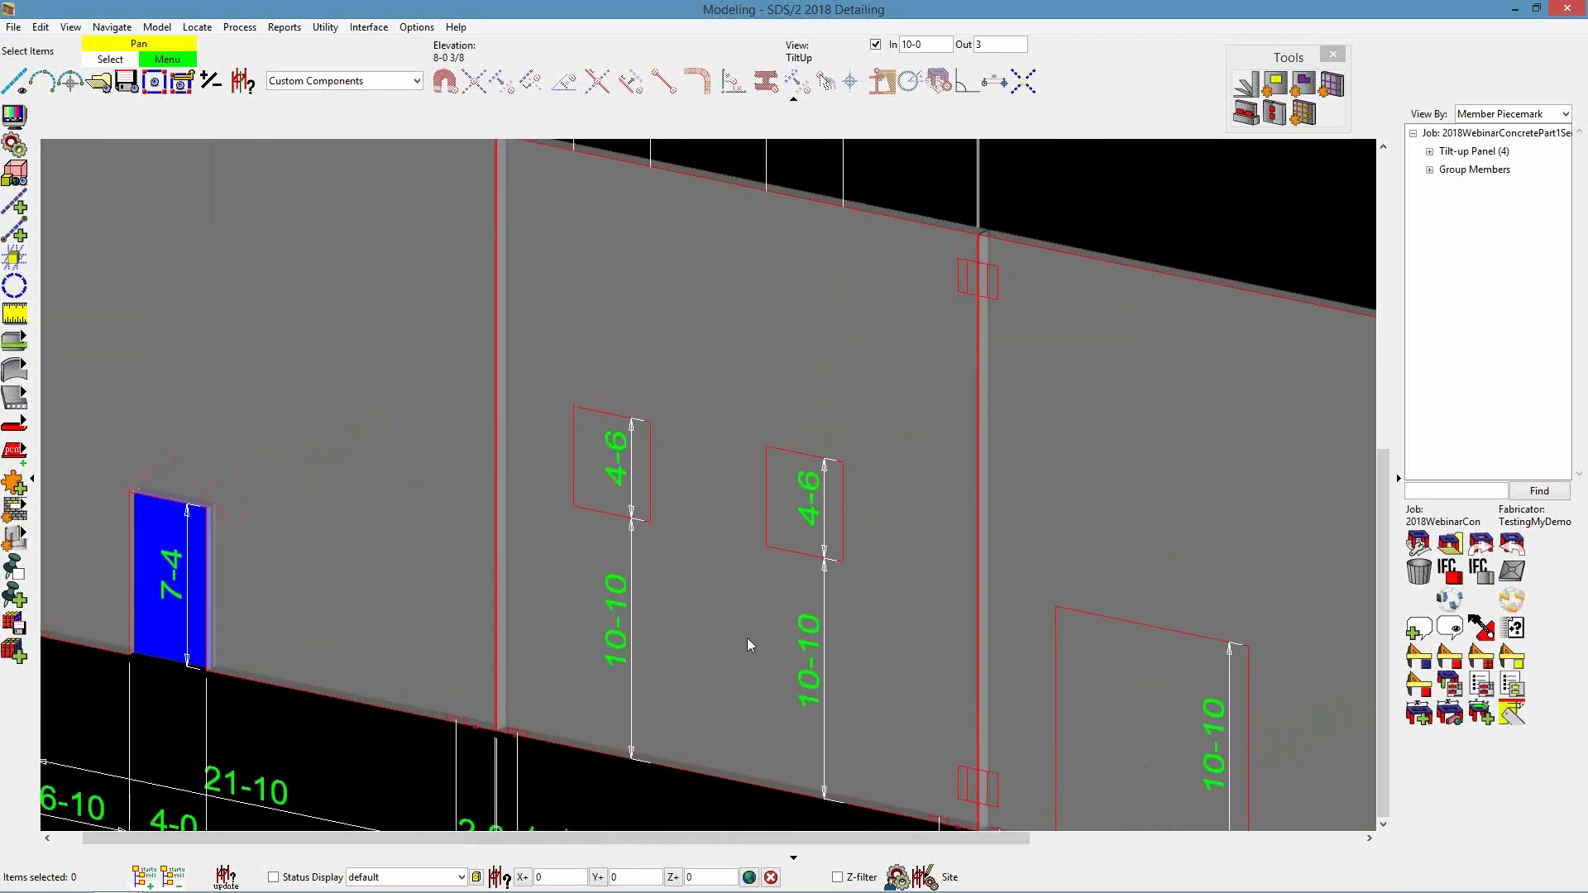
pyautogui.click(1274, 112)
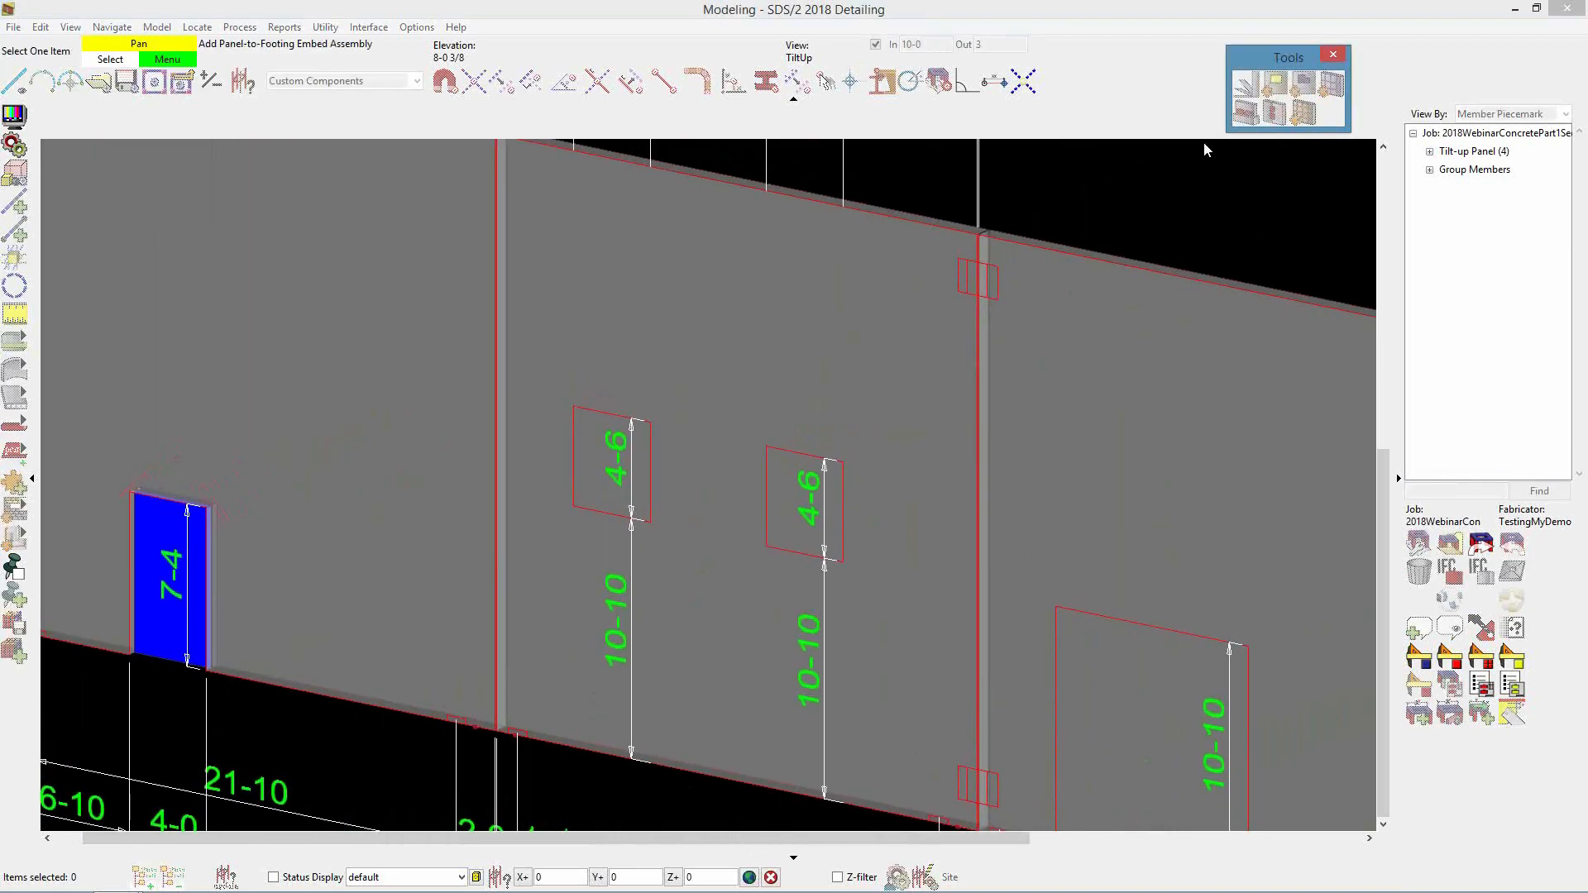
pyautogui.click(744, 364)
pyautogui.click(574, 406)
pyautogui.click(662, 528)
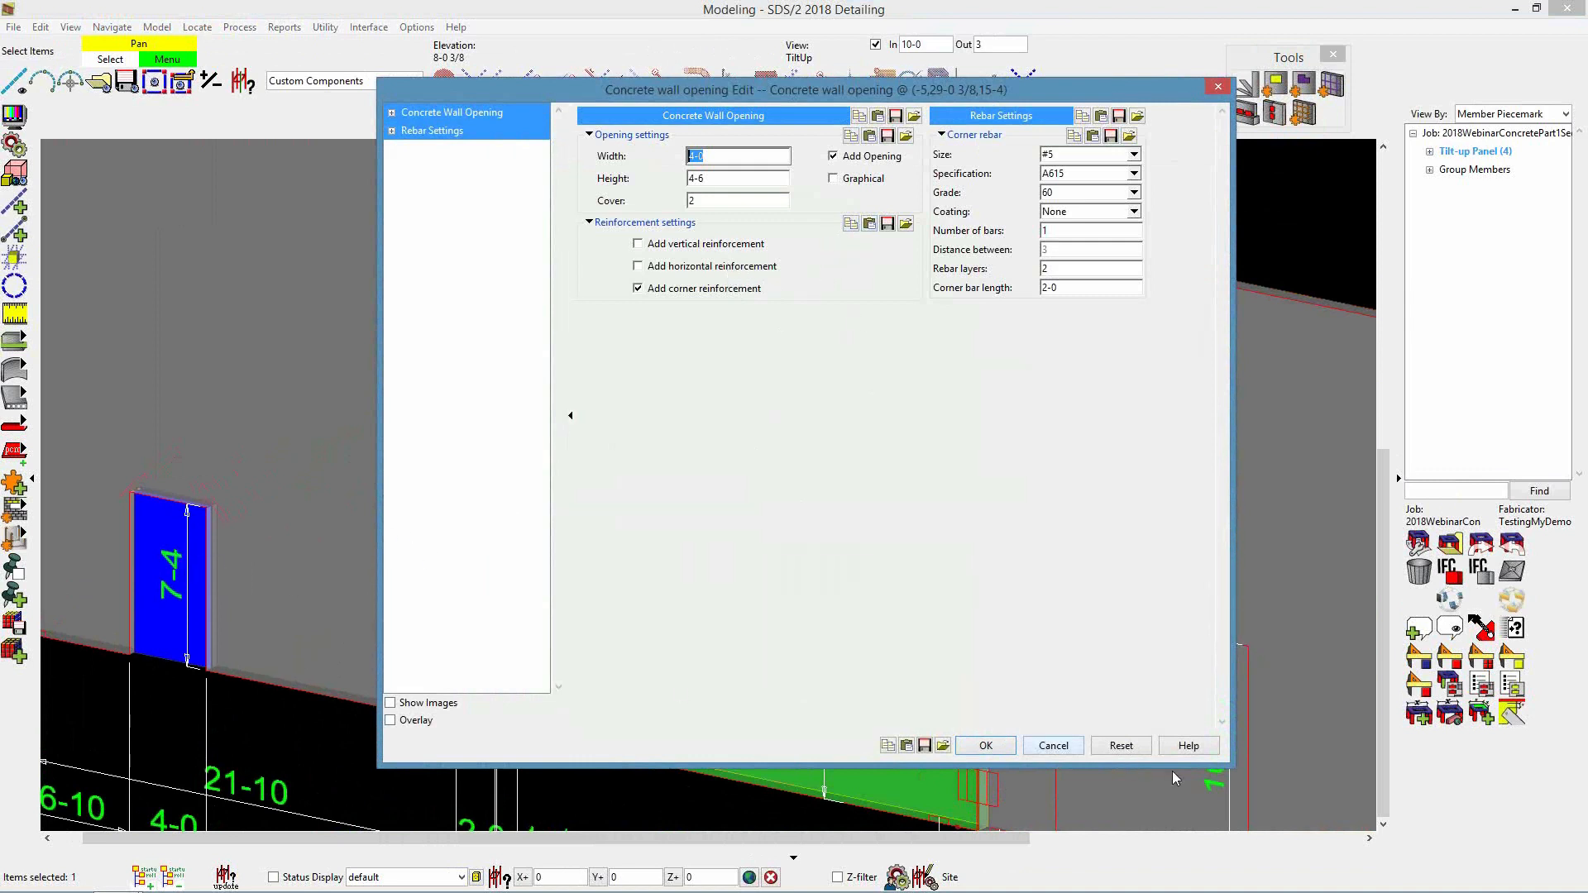
pyautogui.click(986, 745)
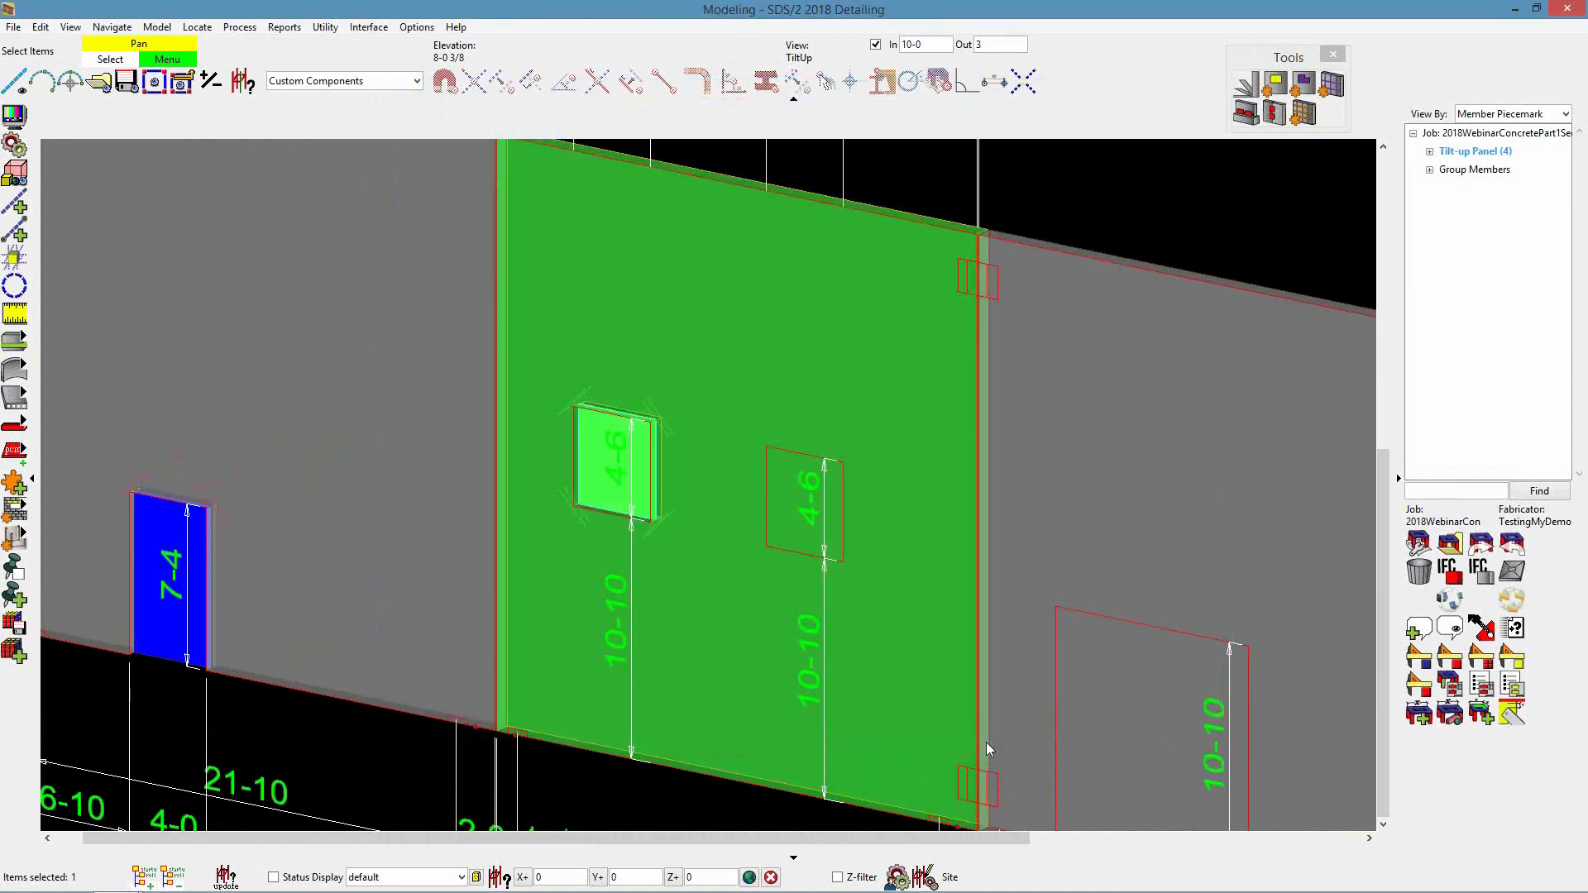
# Examine the corner rebar around the GM_11 window opening and compare it with the rebar at the door opening
pyautogui.scroll(1, 551, 485)
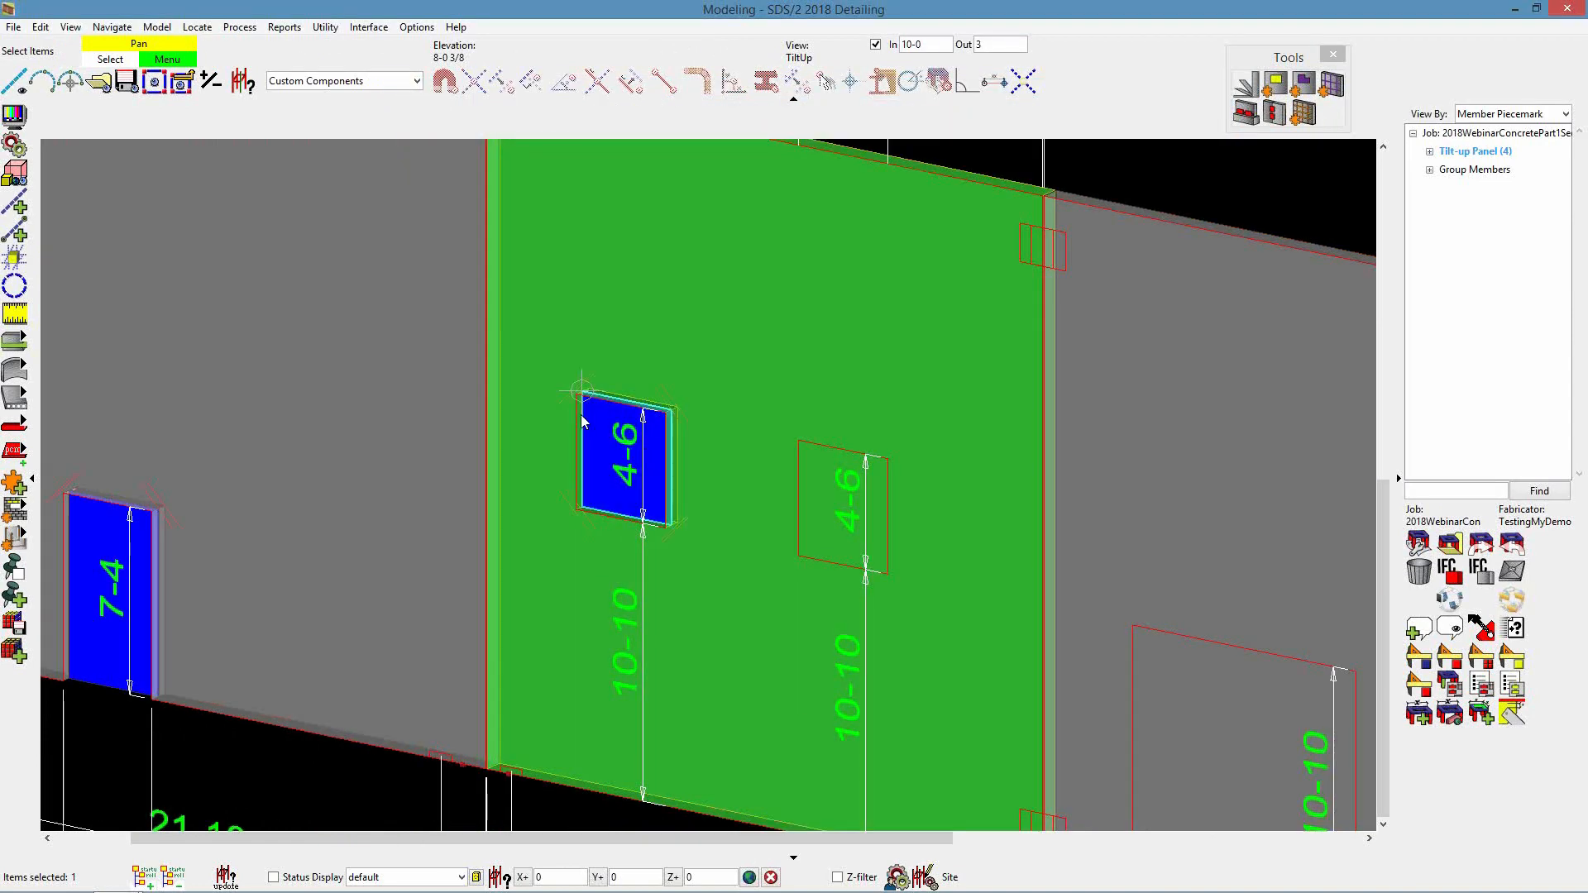
pyautogui.scroll(6, 670, 527)
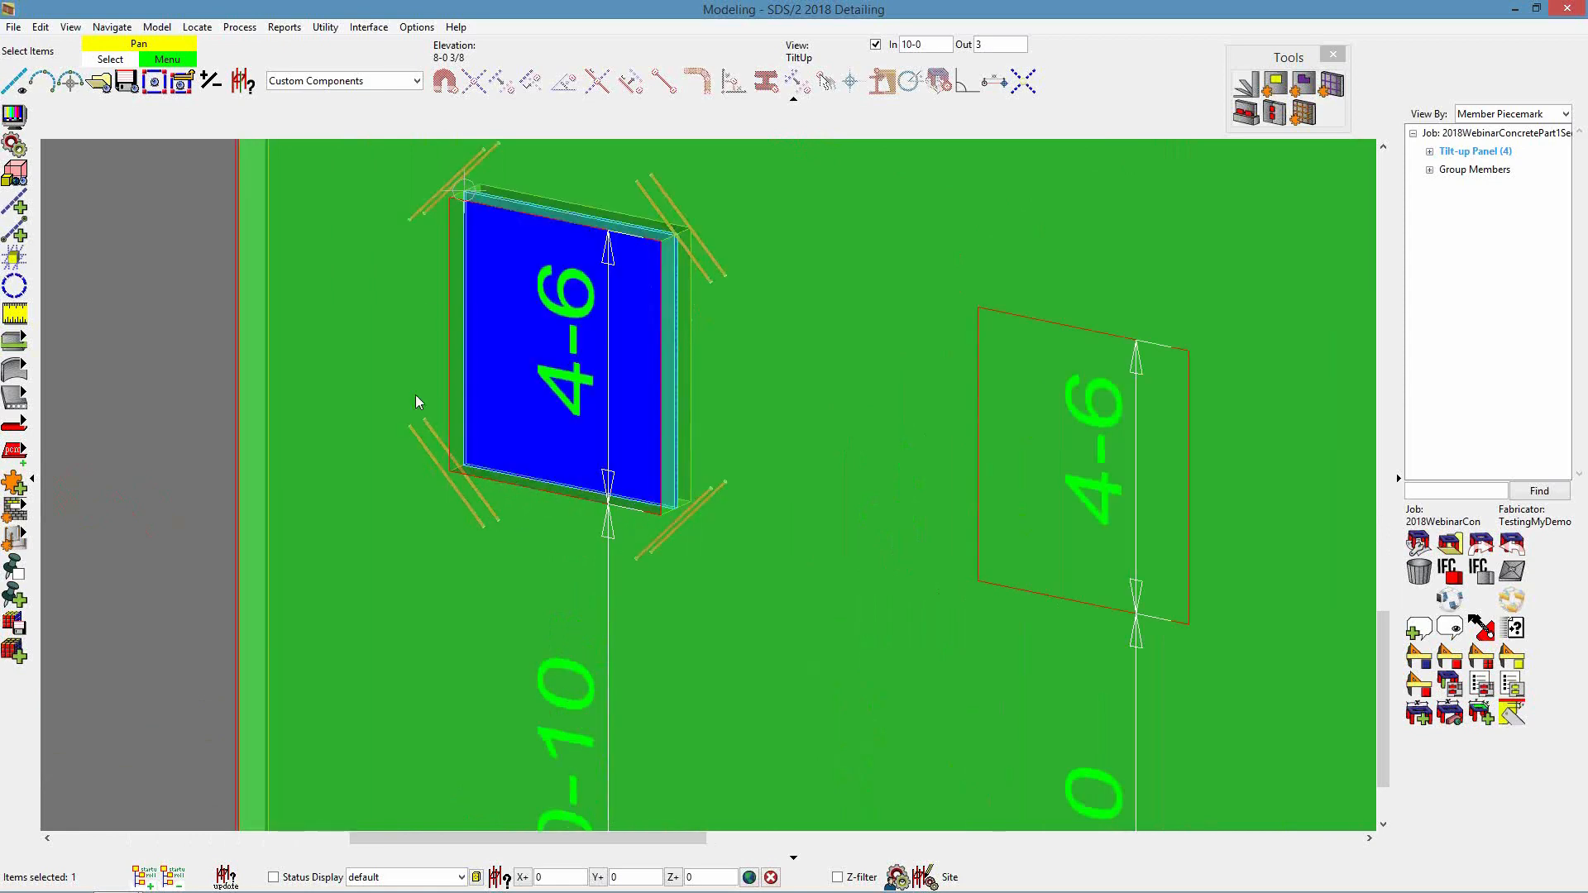
pyautogui.scroll(-7, 852, 500)
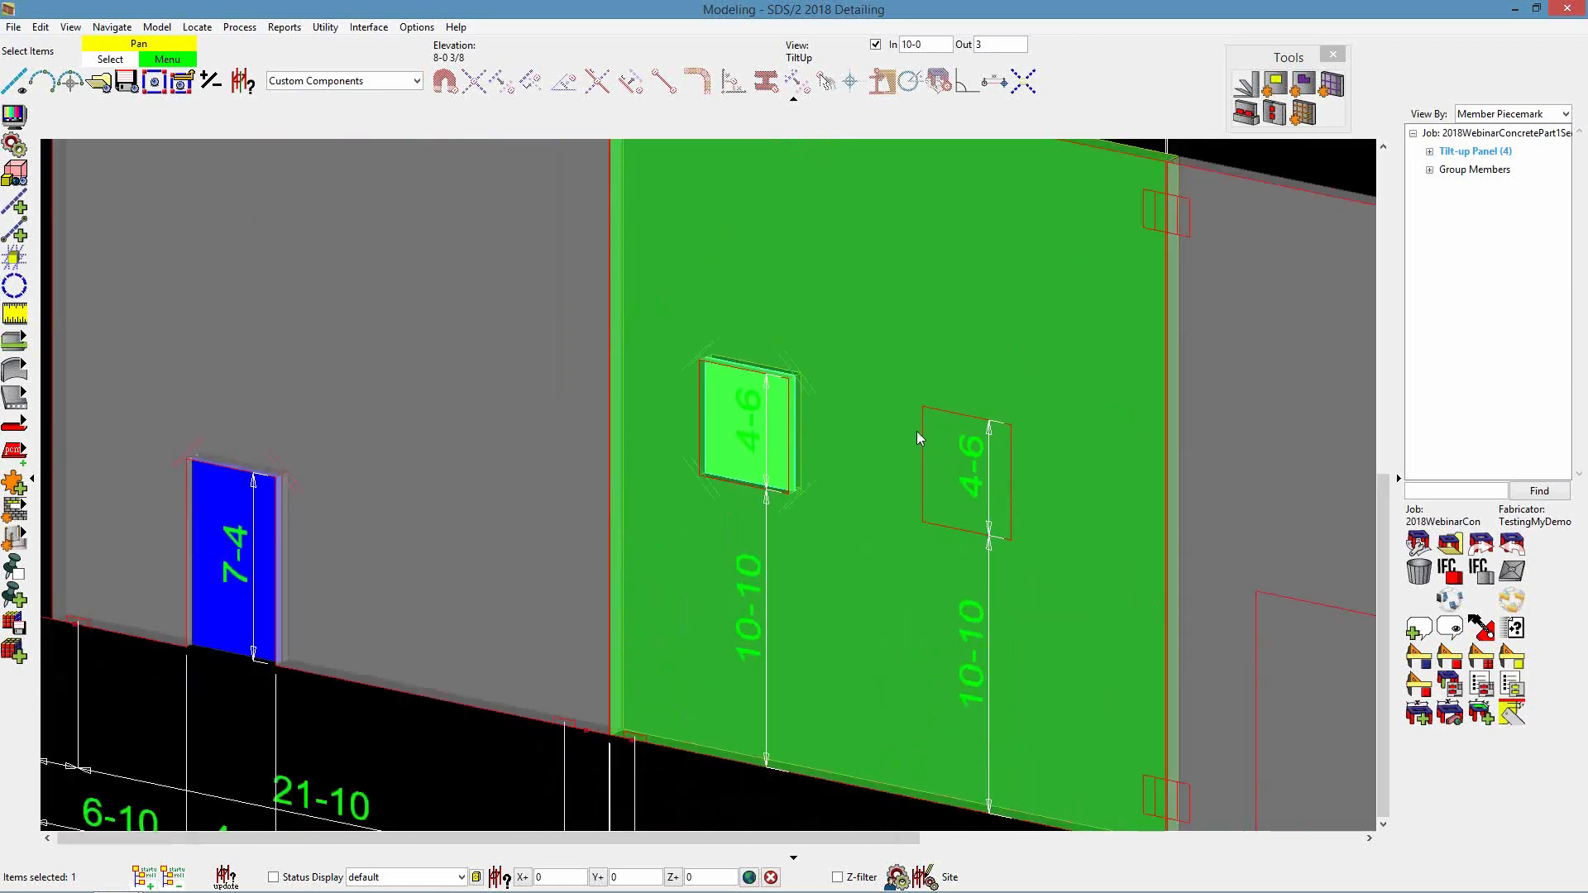
pyautogui.scroll(5, 438, 614)
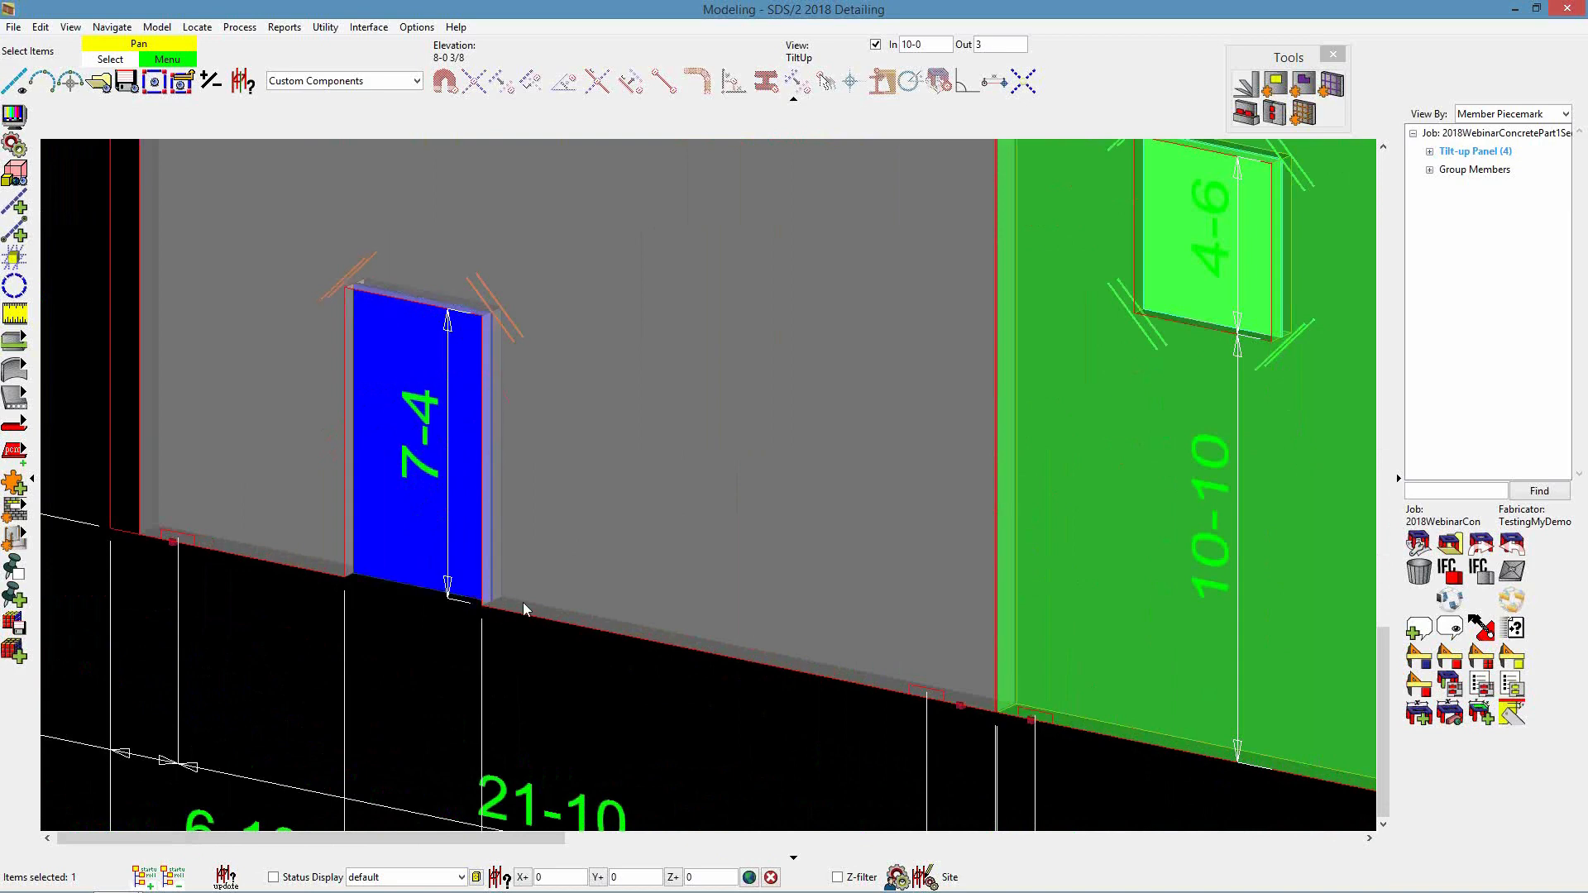
pyautogui.scroll(-6, 497, 609)
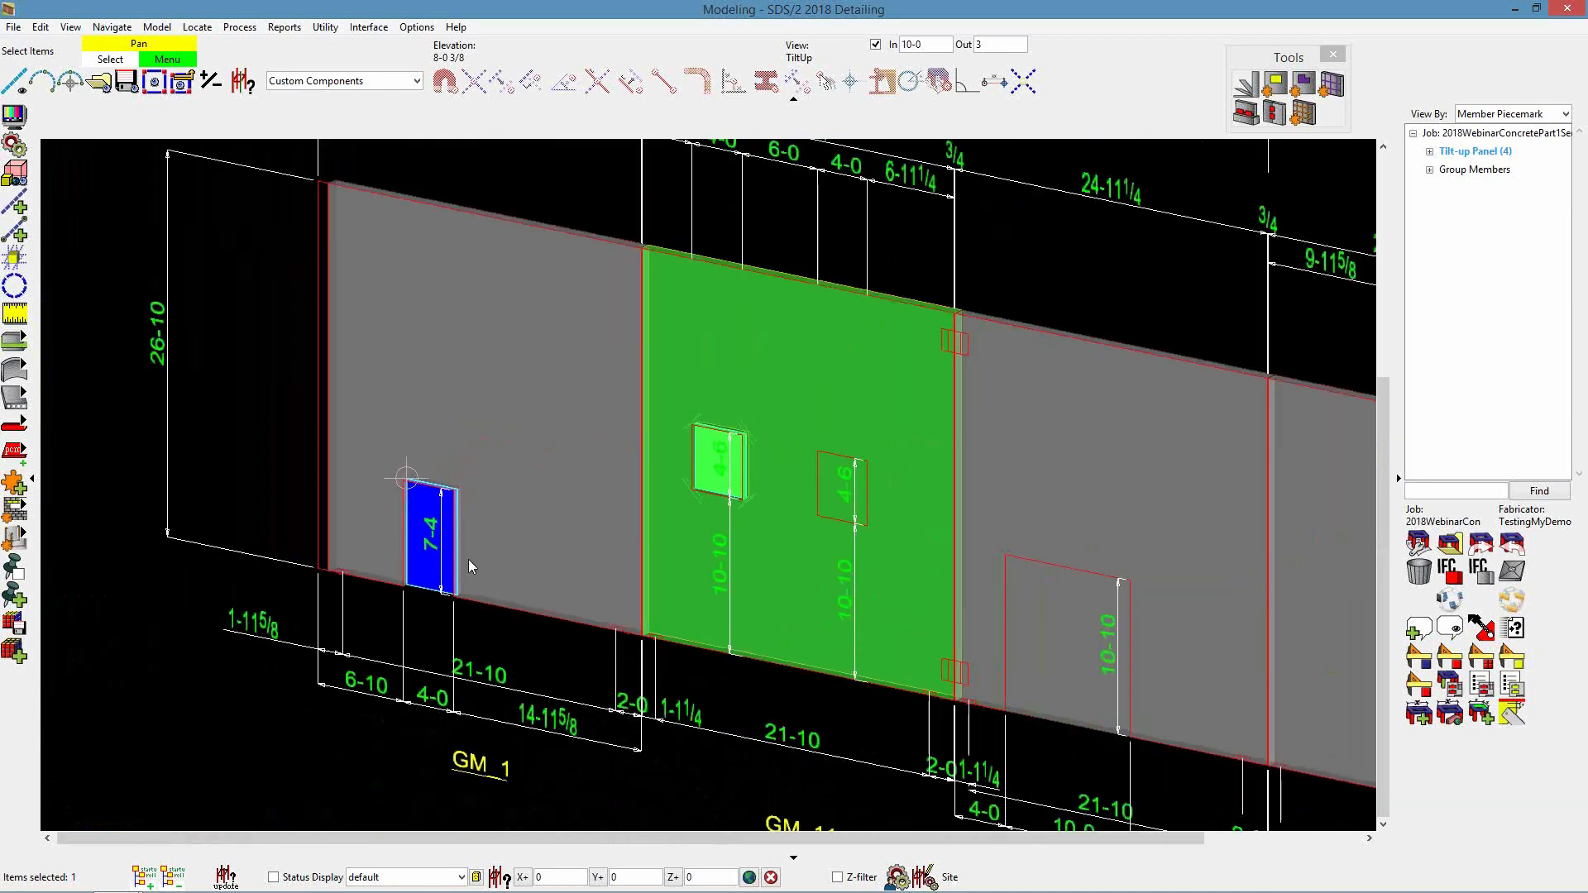
pyautogui.scroll(5, 985, 662)
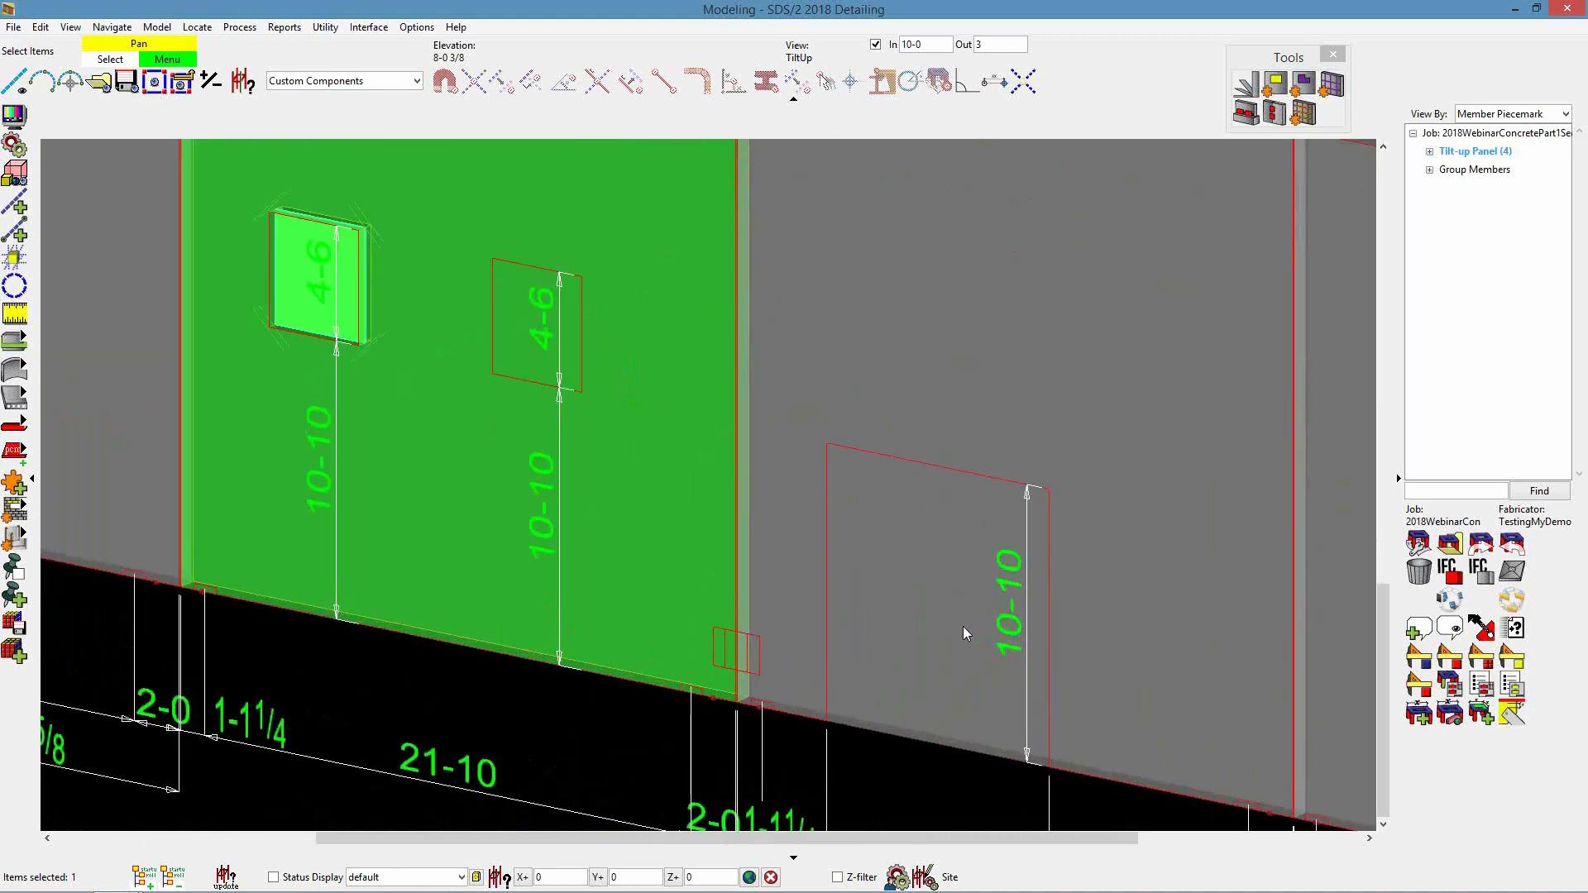
pyautogui.click(1275, 84)
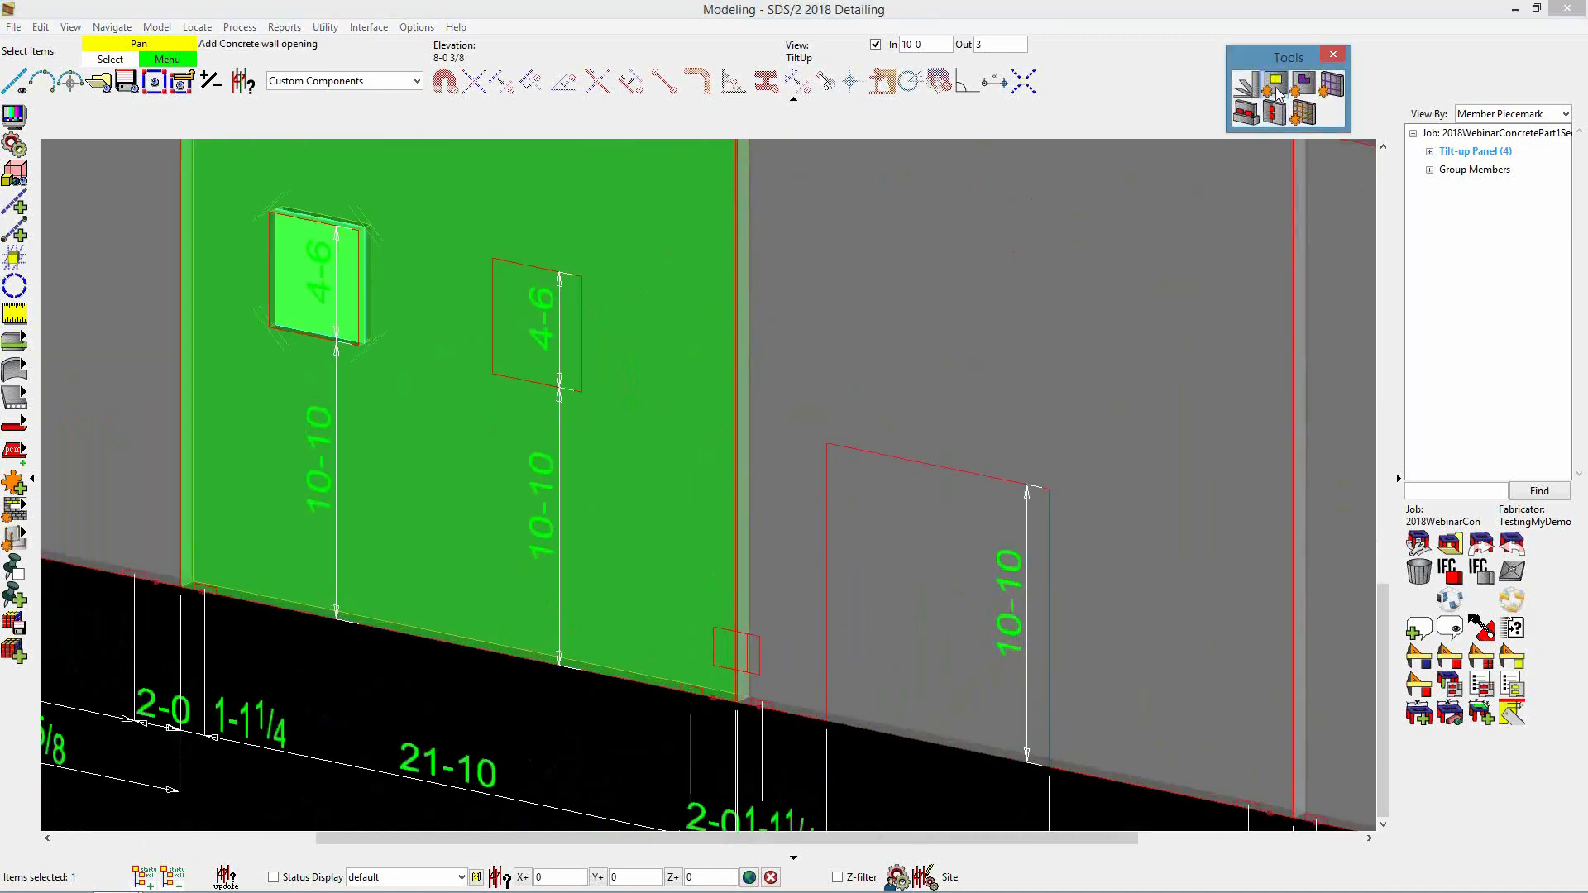
pyautogui.click(1040, 313)
pyautogui.rightClick(993, 371)
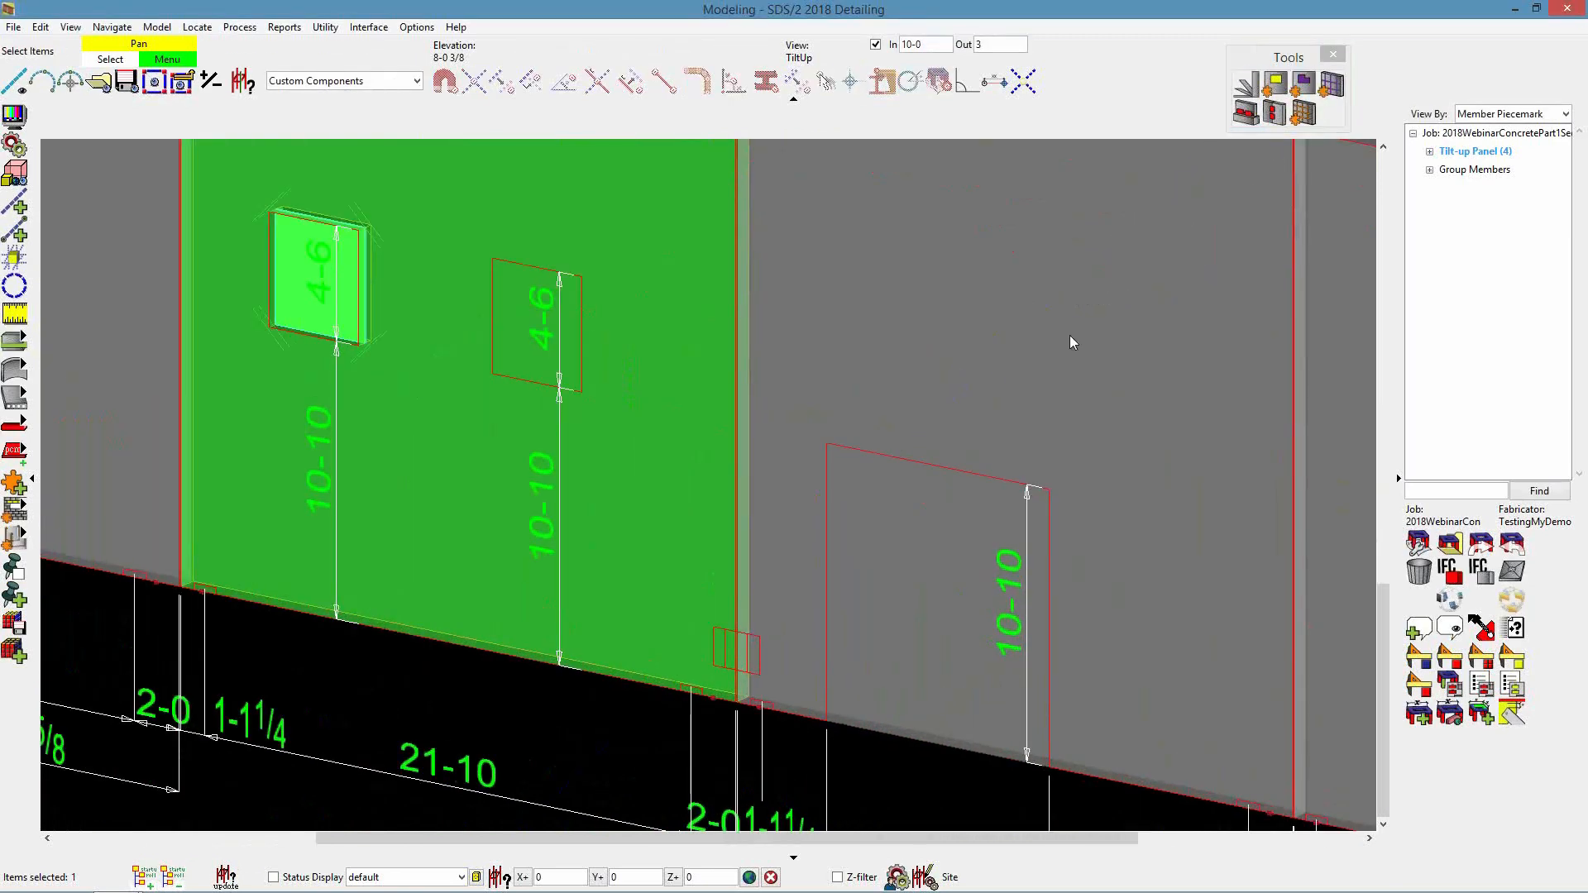
pyautogui.click(1274, 83)
pyautogui.click(824, 444)
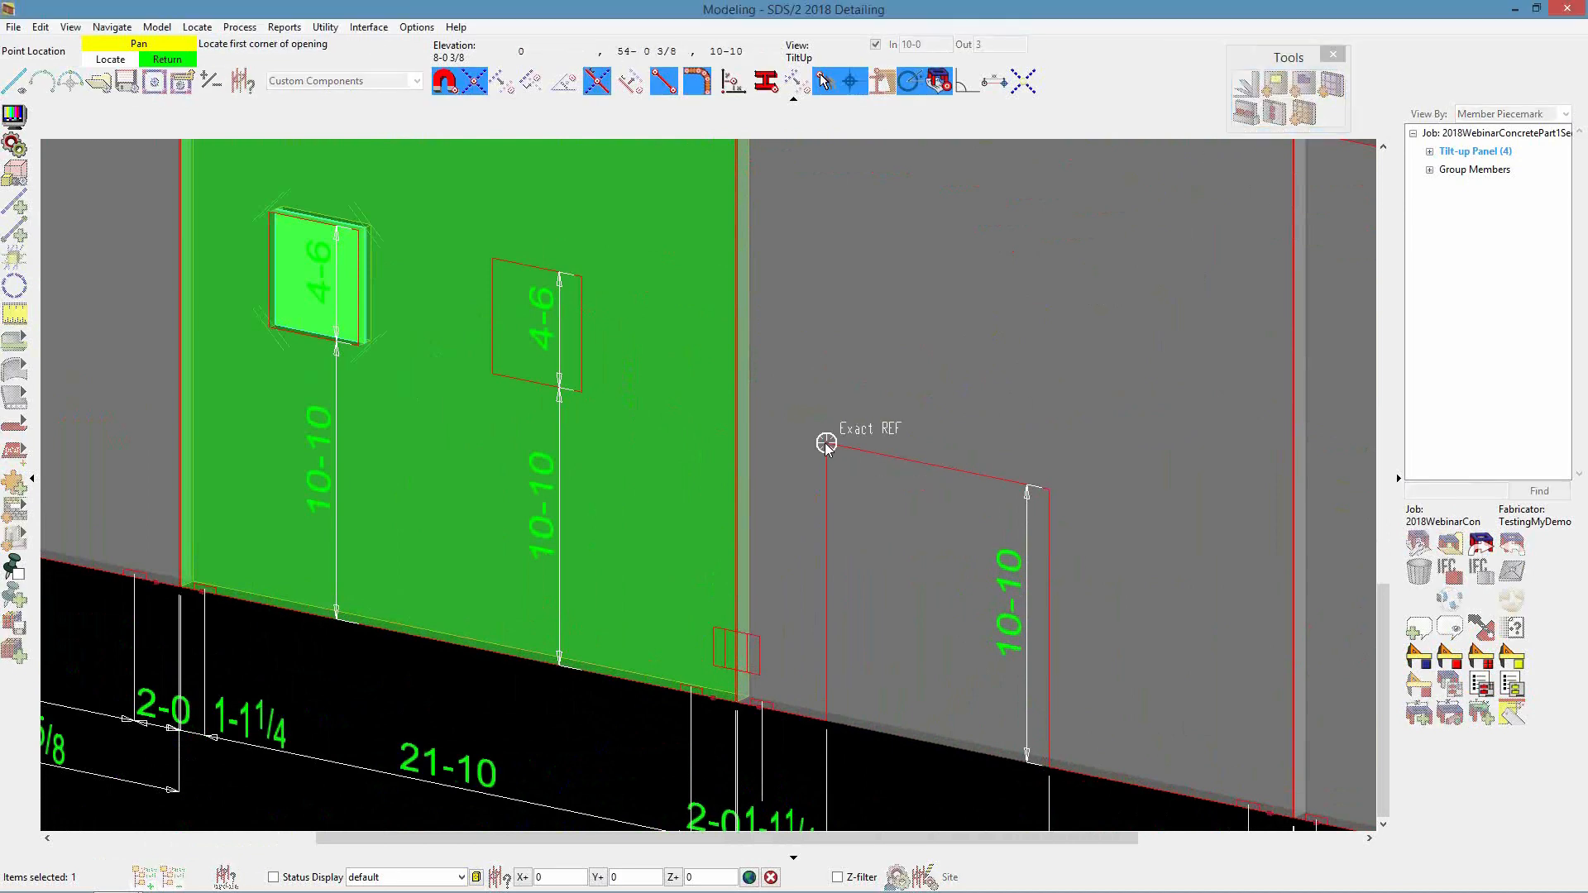
pyautogui.click(857, 775)
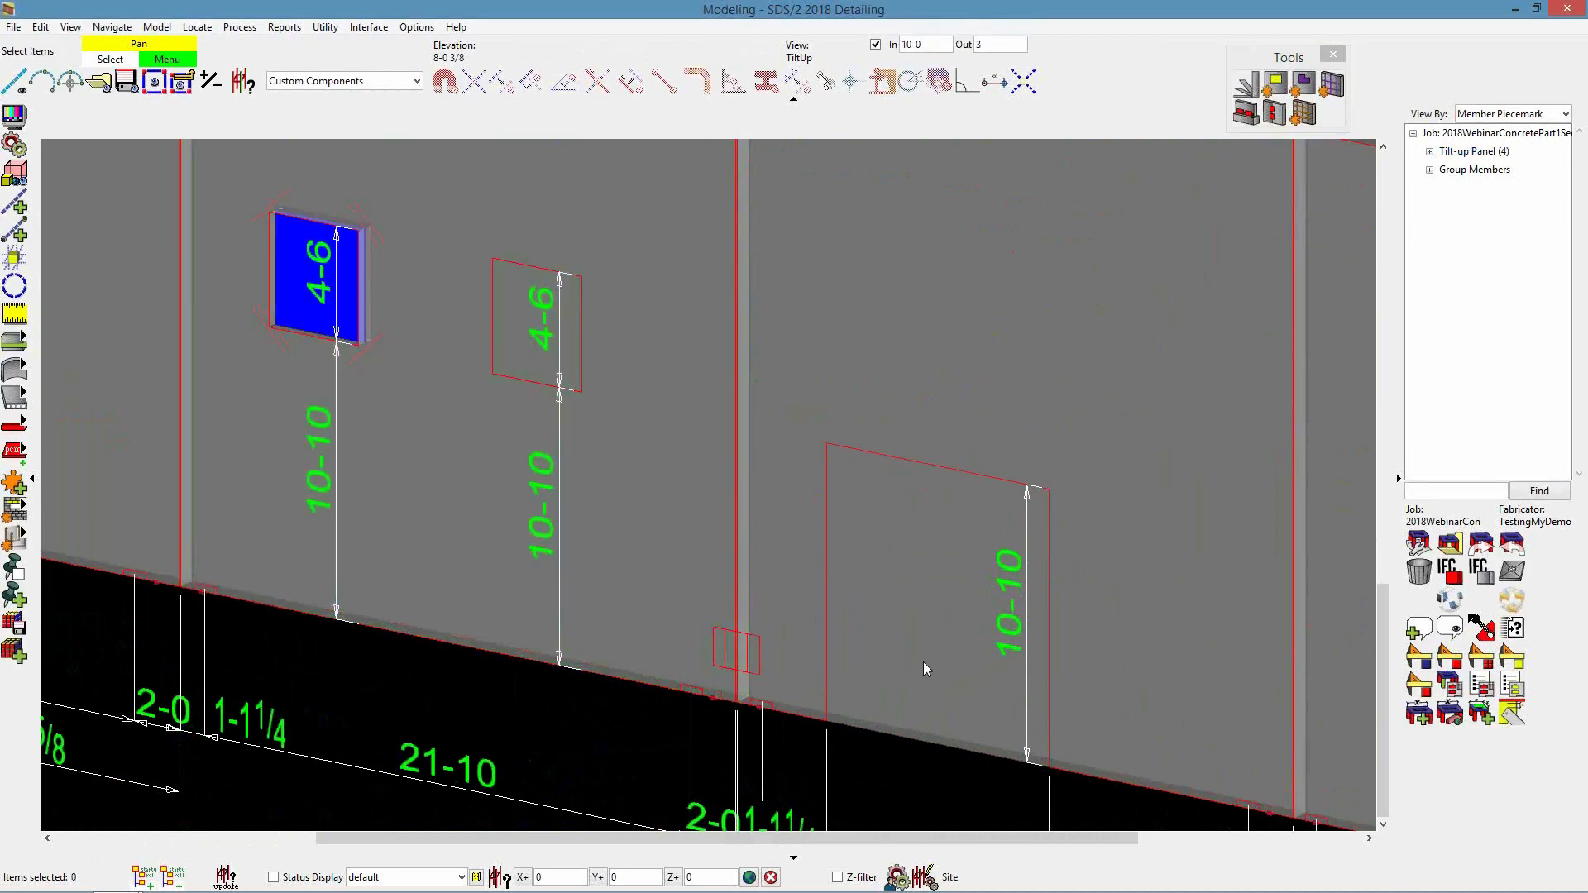
# Limit the selection filter to Members and select panel GM_3
pyautogui.click(343, 80)
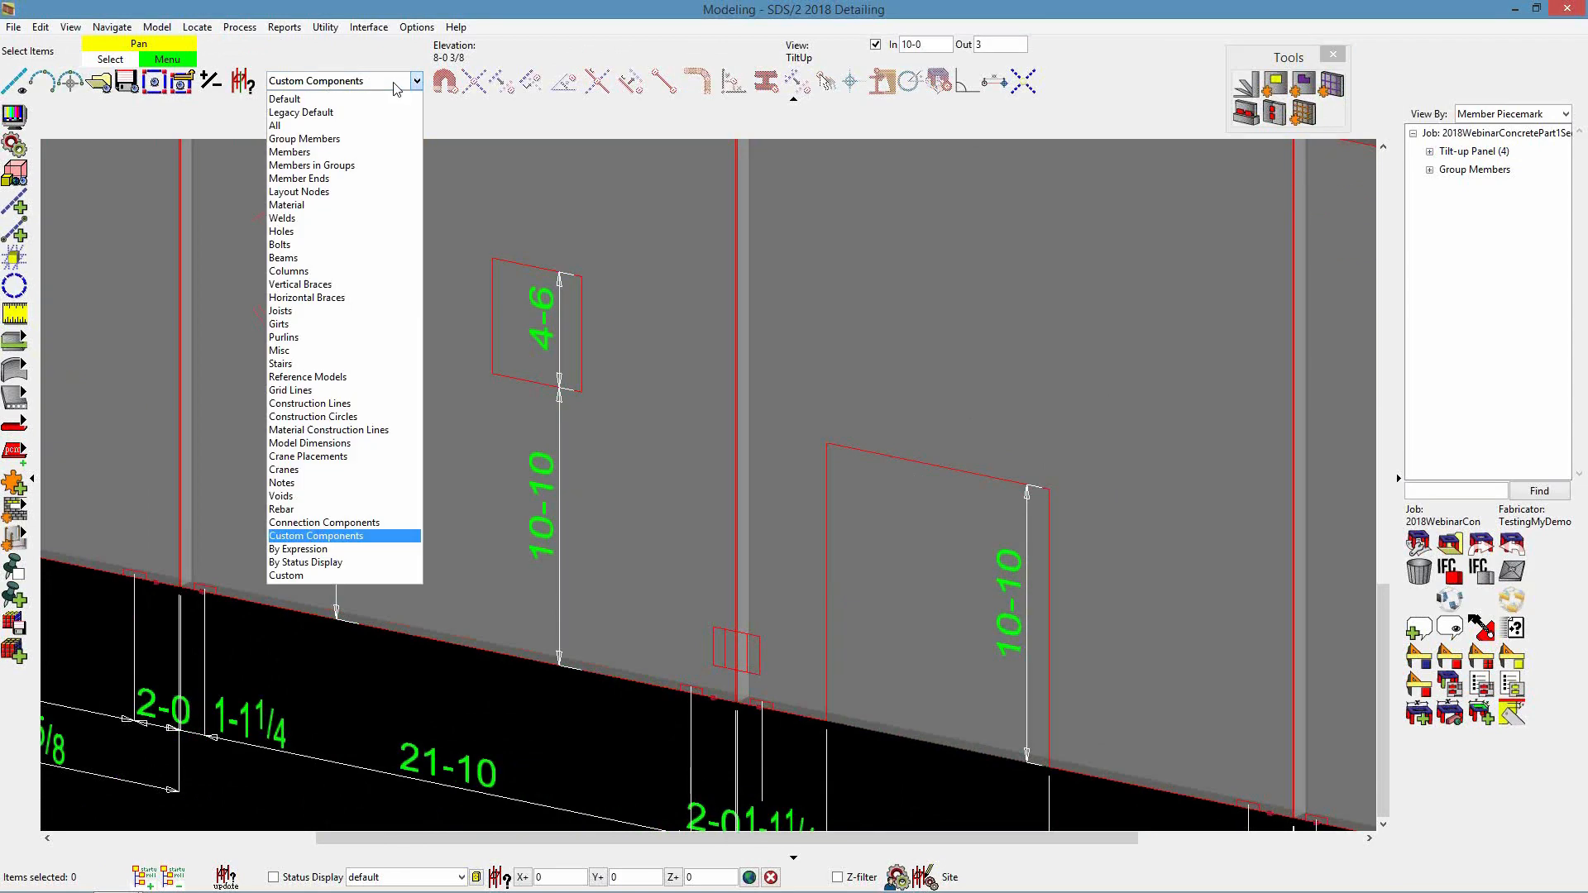
pyautogui.click(298, 147)
pyautogui.click(947, 329)
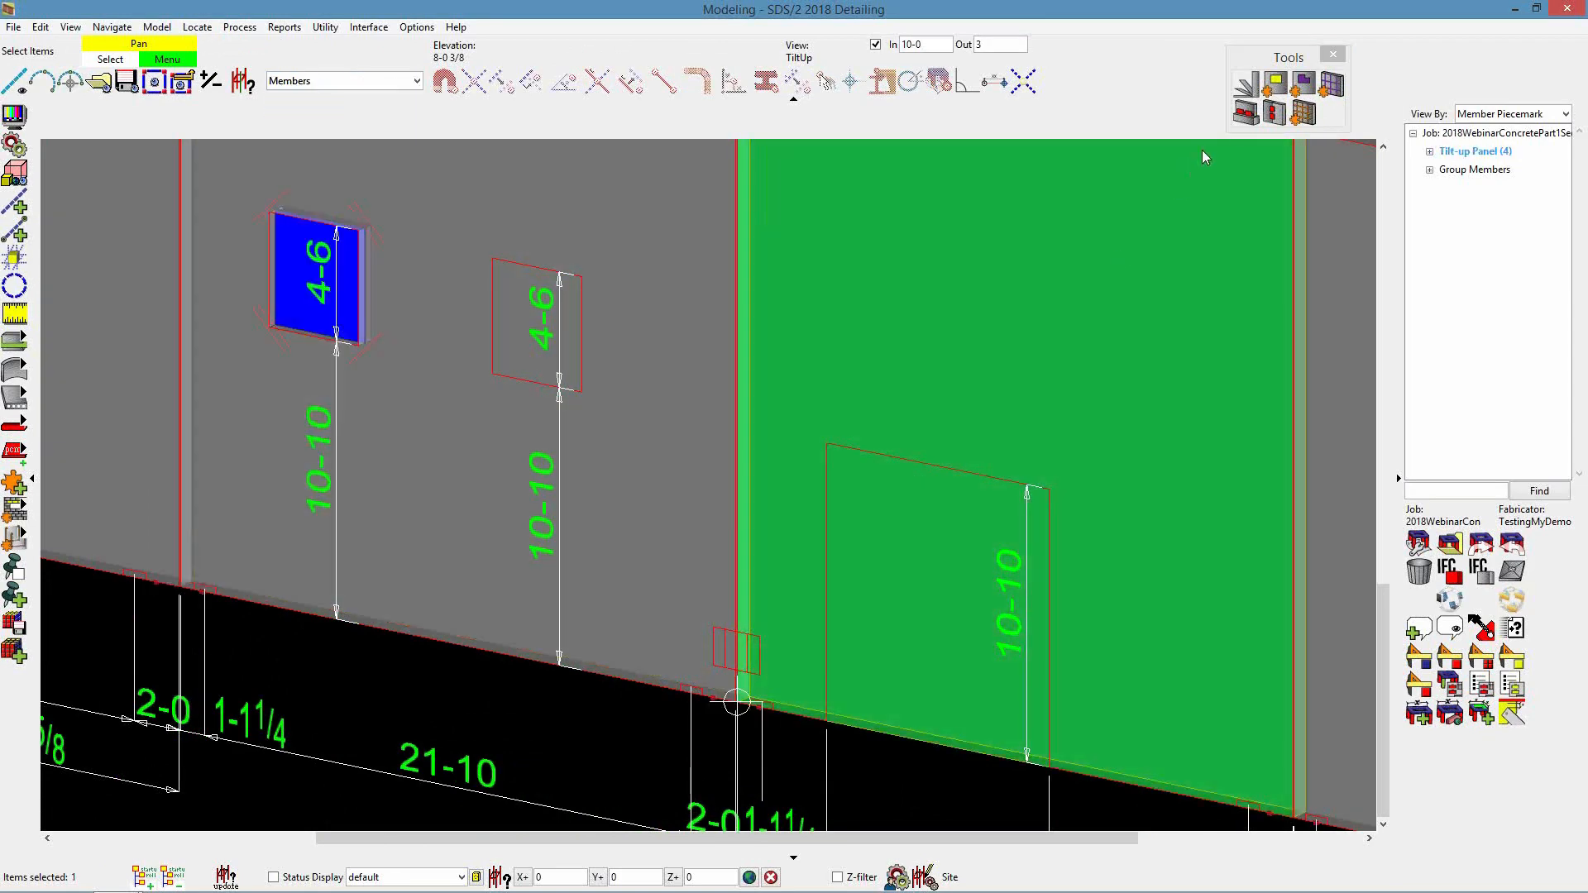
# Add a 10-0 by 10-10 concrete wall opening with corner reinforcement along the large door outline in GM_3, then clear the selection
pyautogui.click(1279, 90)
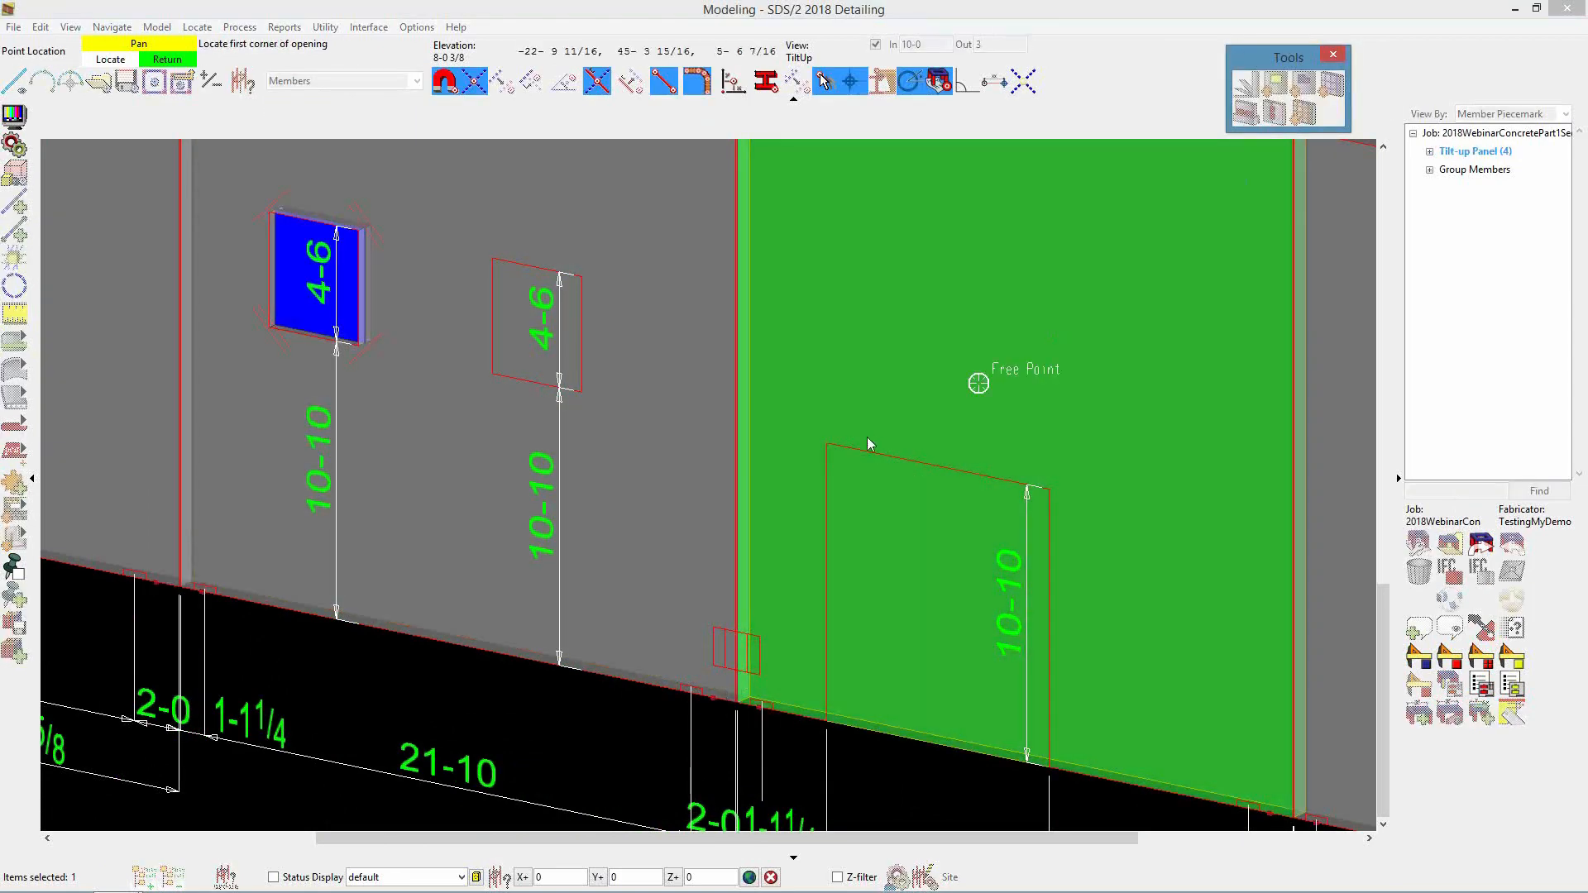
pyautogui.click(827, 442)
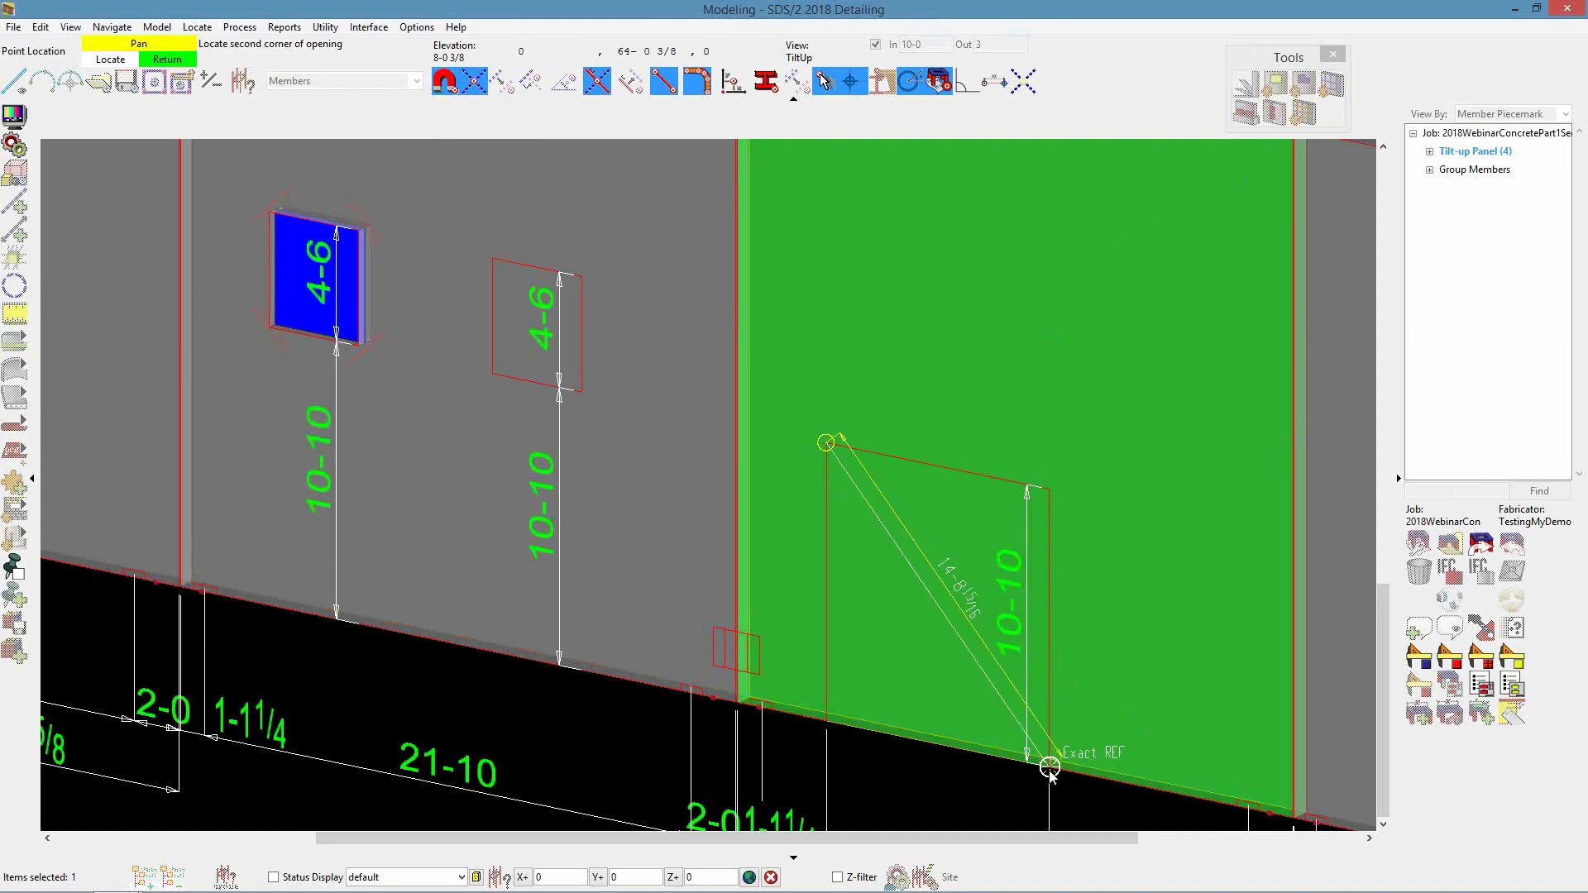
pyautogui.scroll(5, 1049, 767)
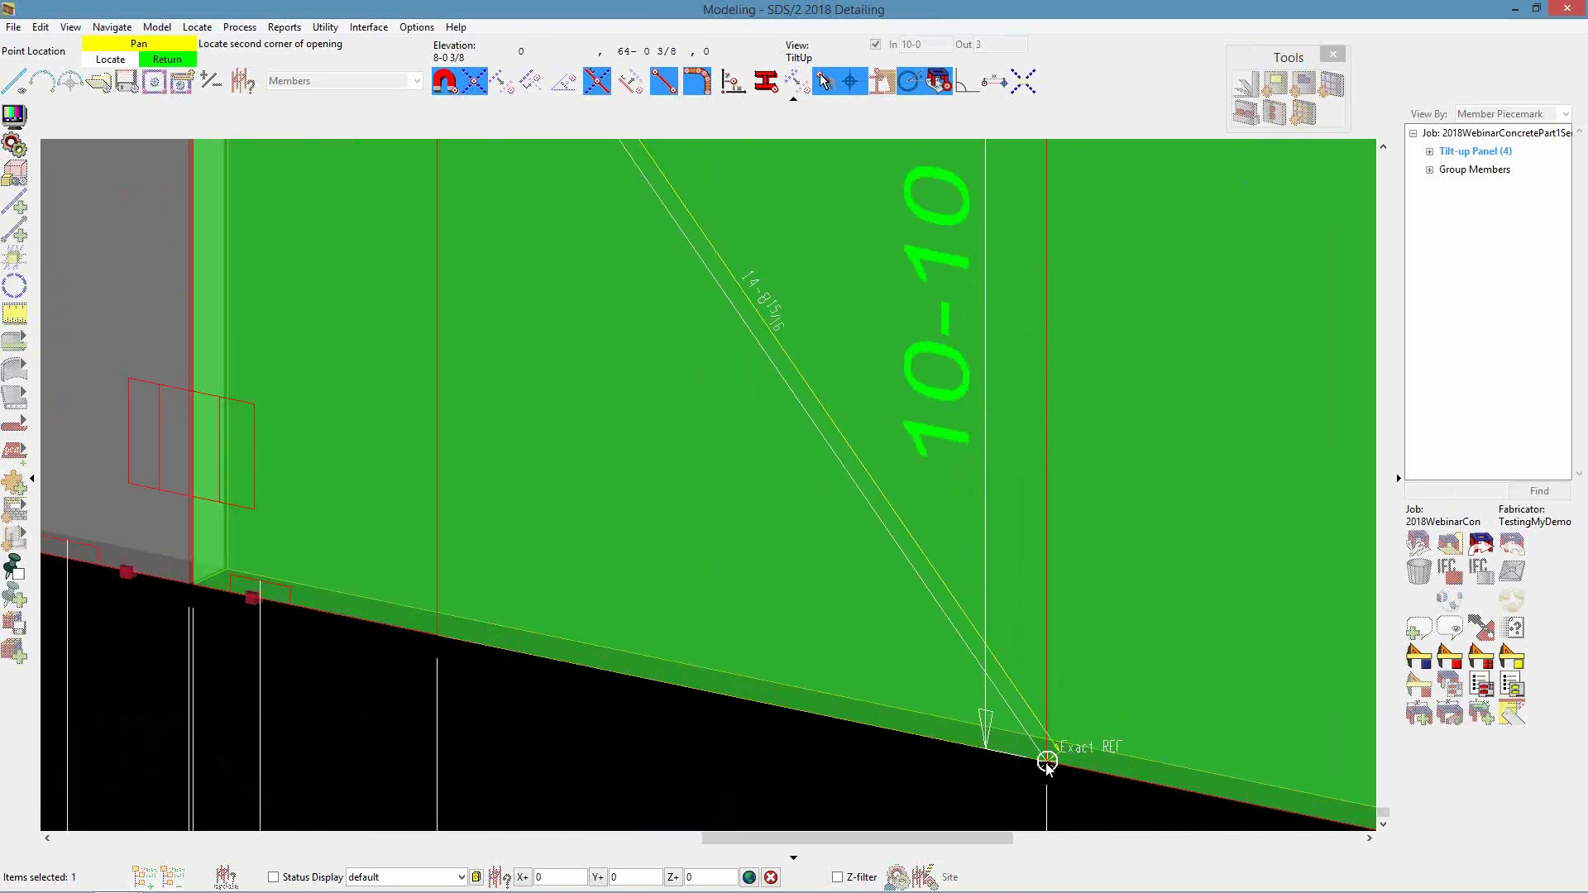
pyautogui.click(1047, 761)
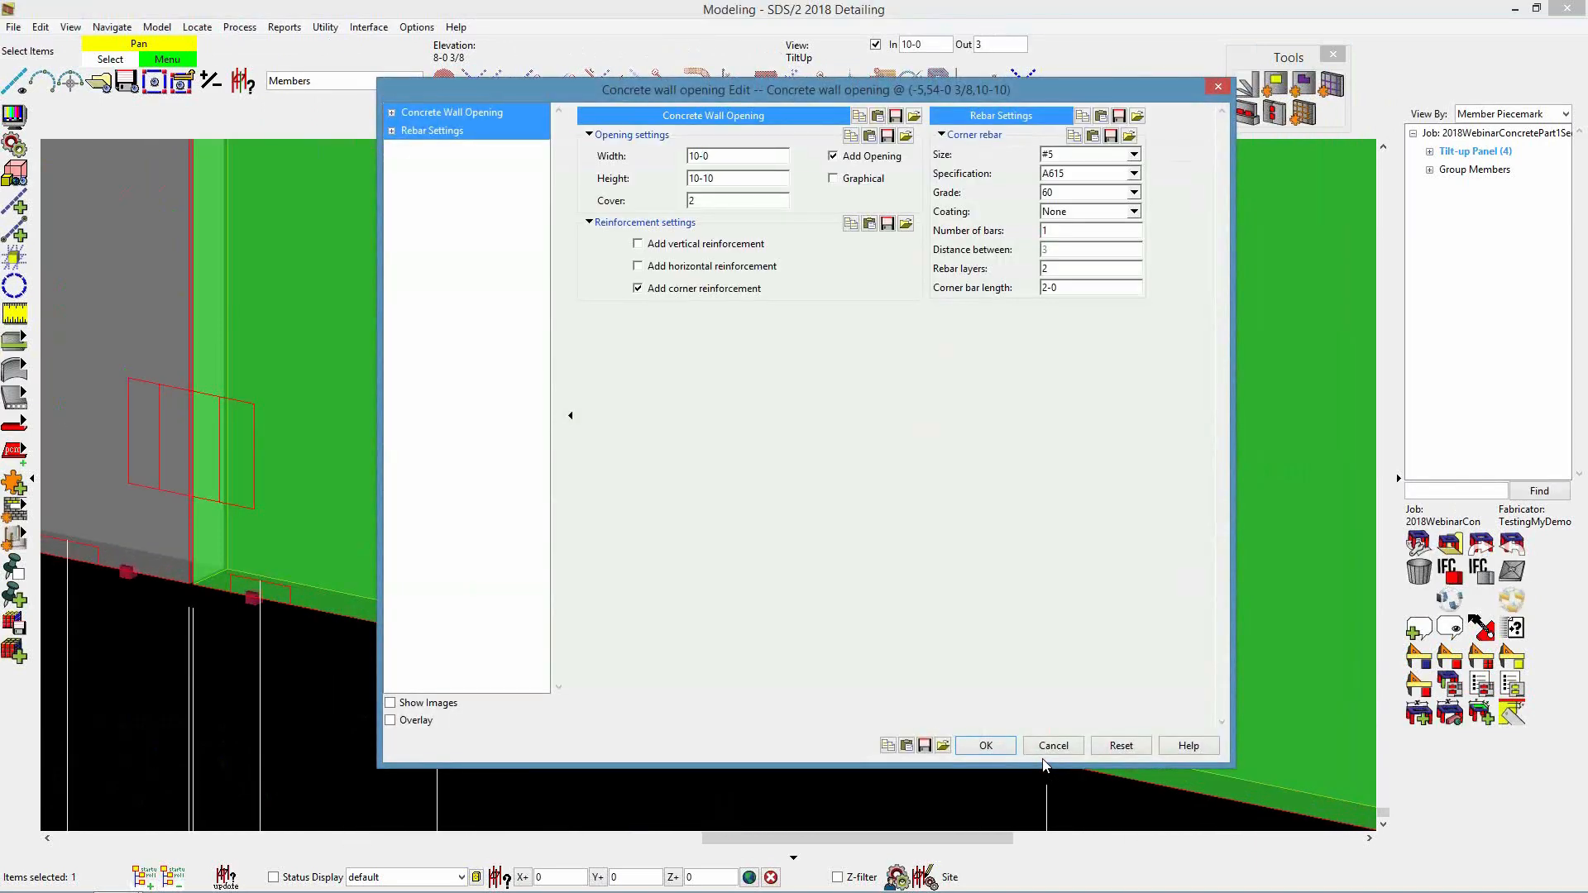
pyautogui.click(986, 745)
pyautogui.scroll(-4, 909, 753)
pyautogui.click(834, 766)
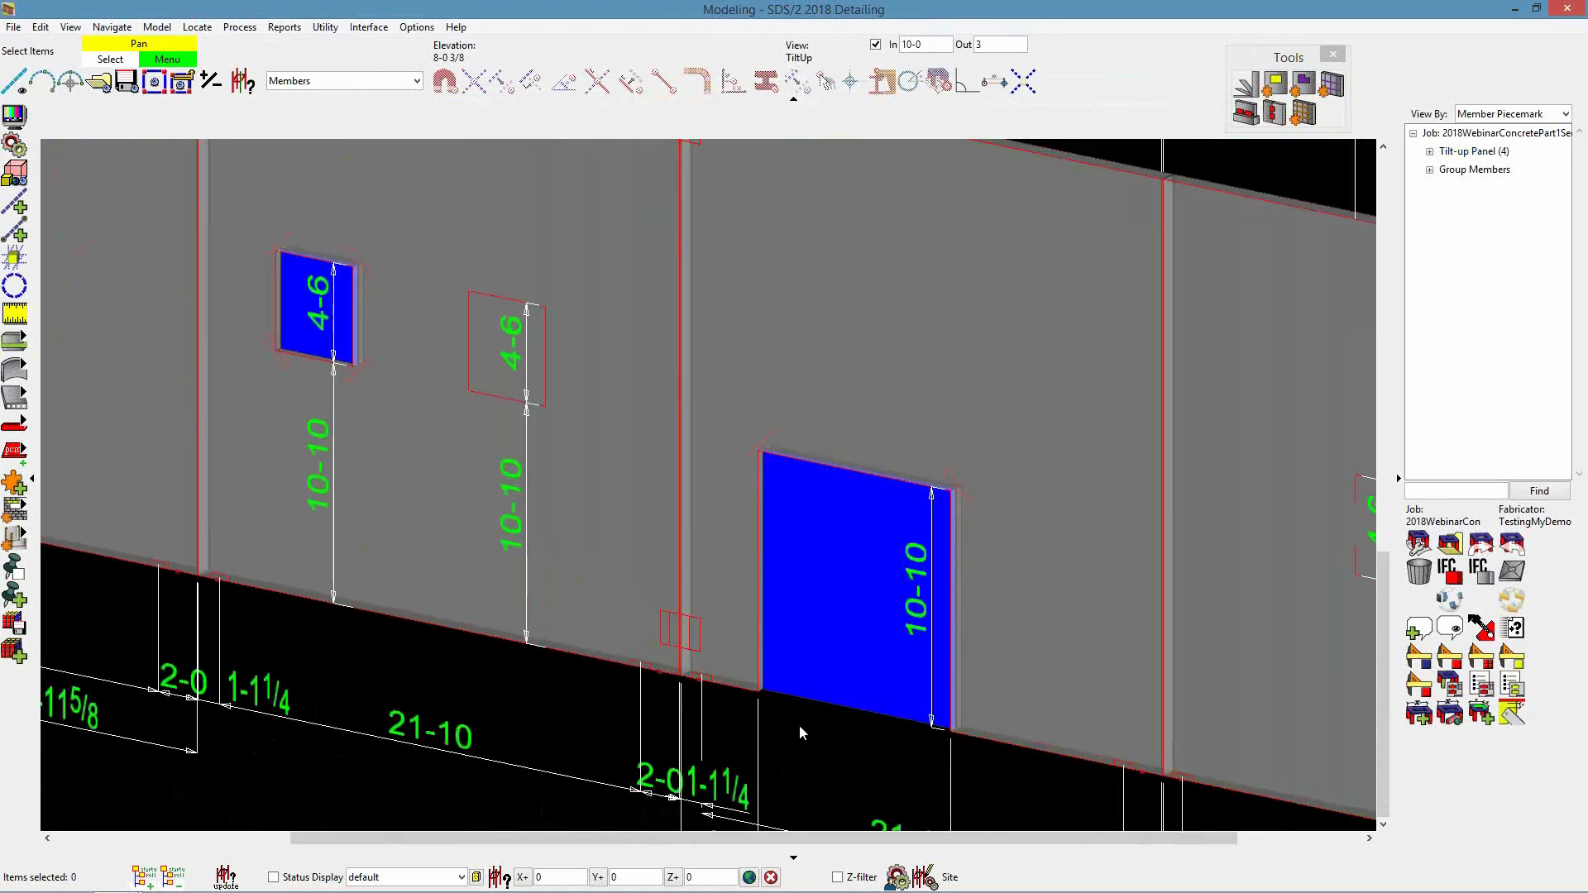
# Cut a square-cornered void of thickness 10 in panel GM_5, tracing the stepped window outline with its 4-6 and 3-6 high sides
pyautogui.scroll(-3, 799, 724)
pyautogui.scroll(3, 1027, 621)
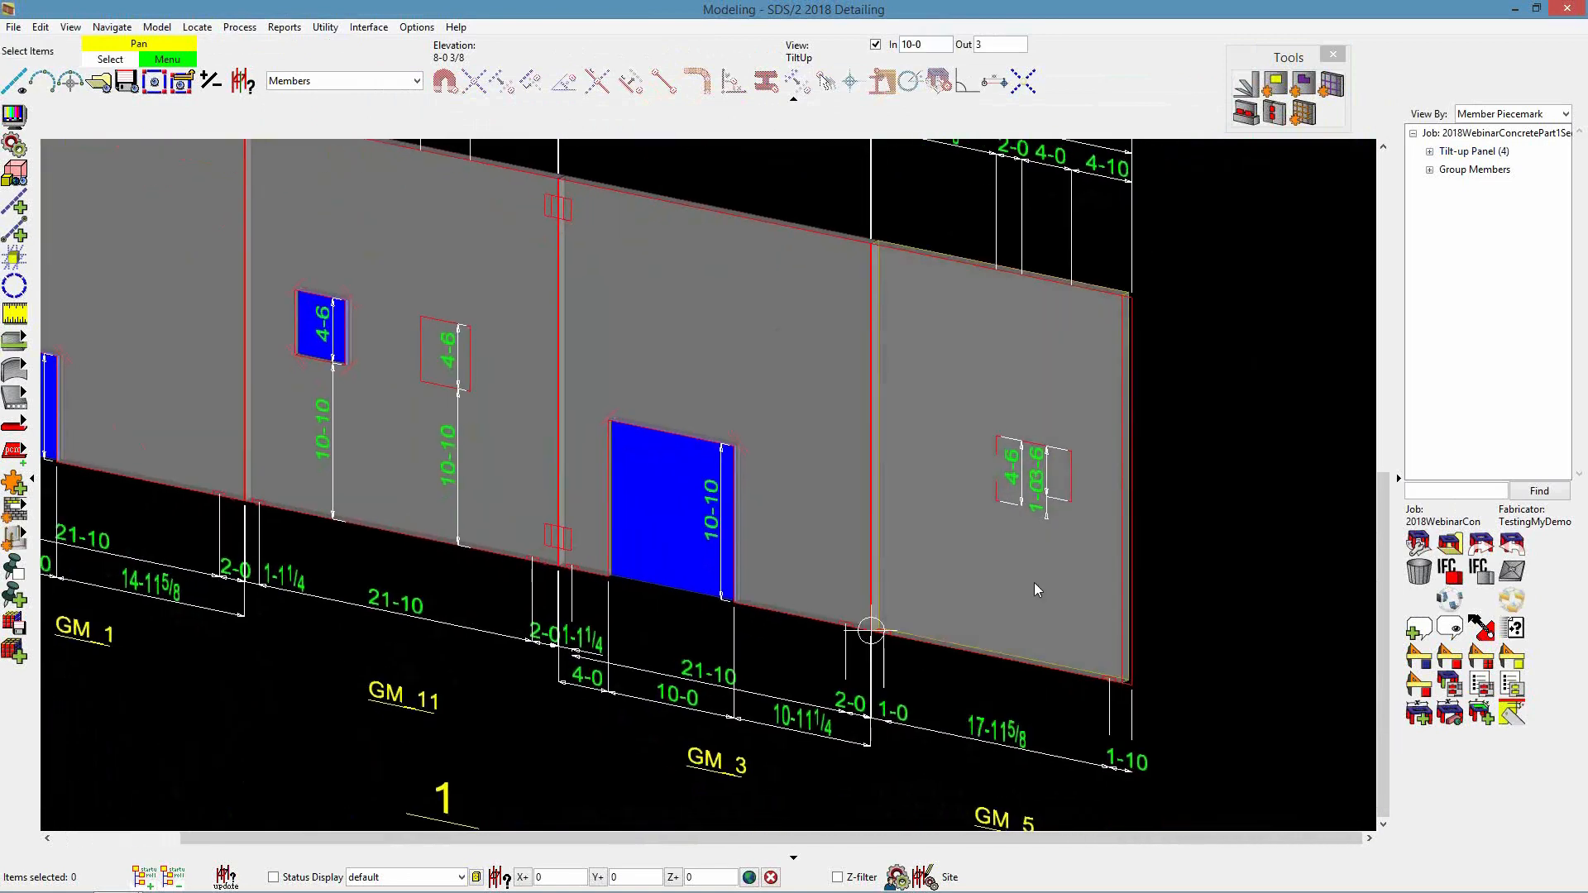
pyautogui.scroll(2, 1076, 430)
pyautogui.scroll(2, 1067, 406)
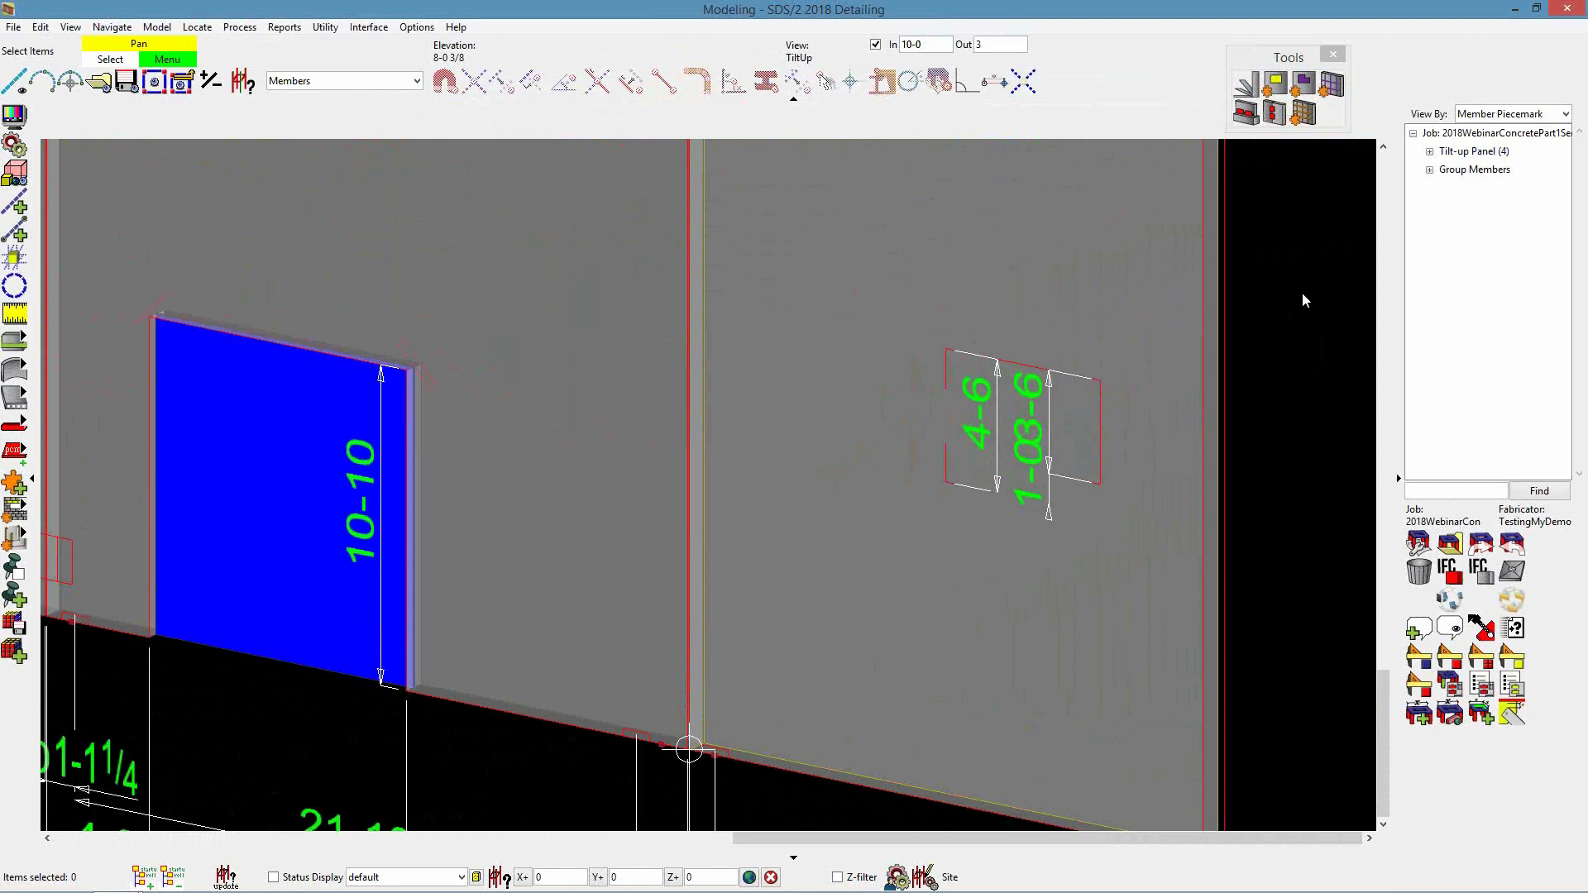
pyautogui.click(1305, 92)
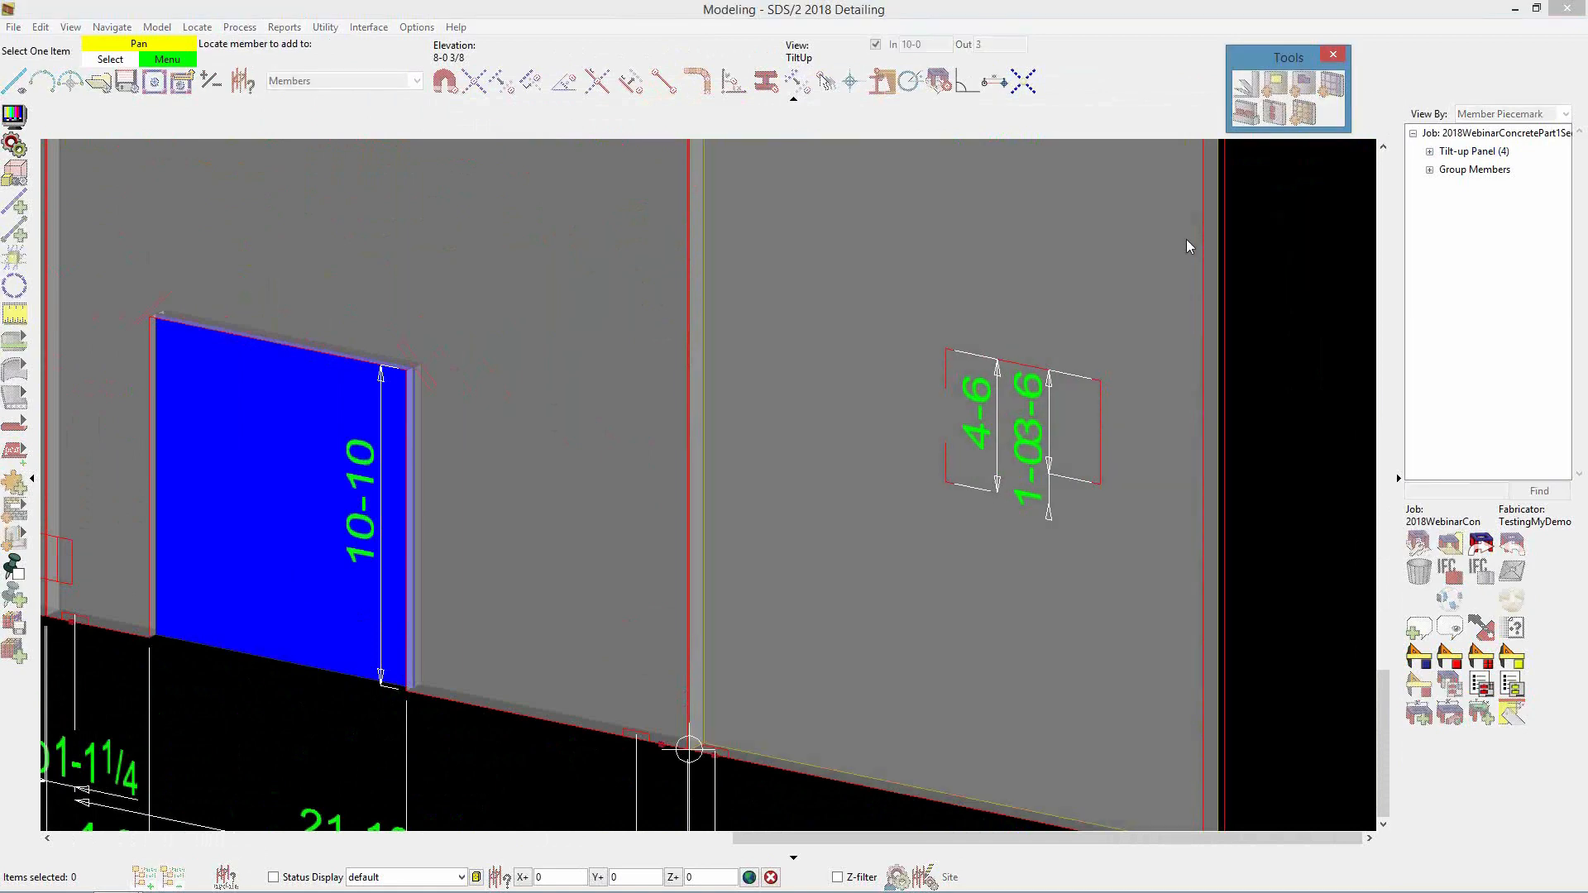
pyautogui.scroll(3, 1114, 397)
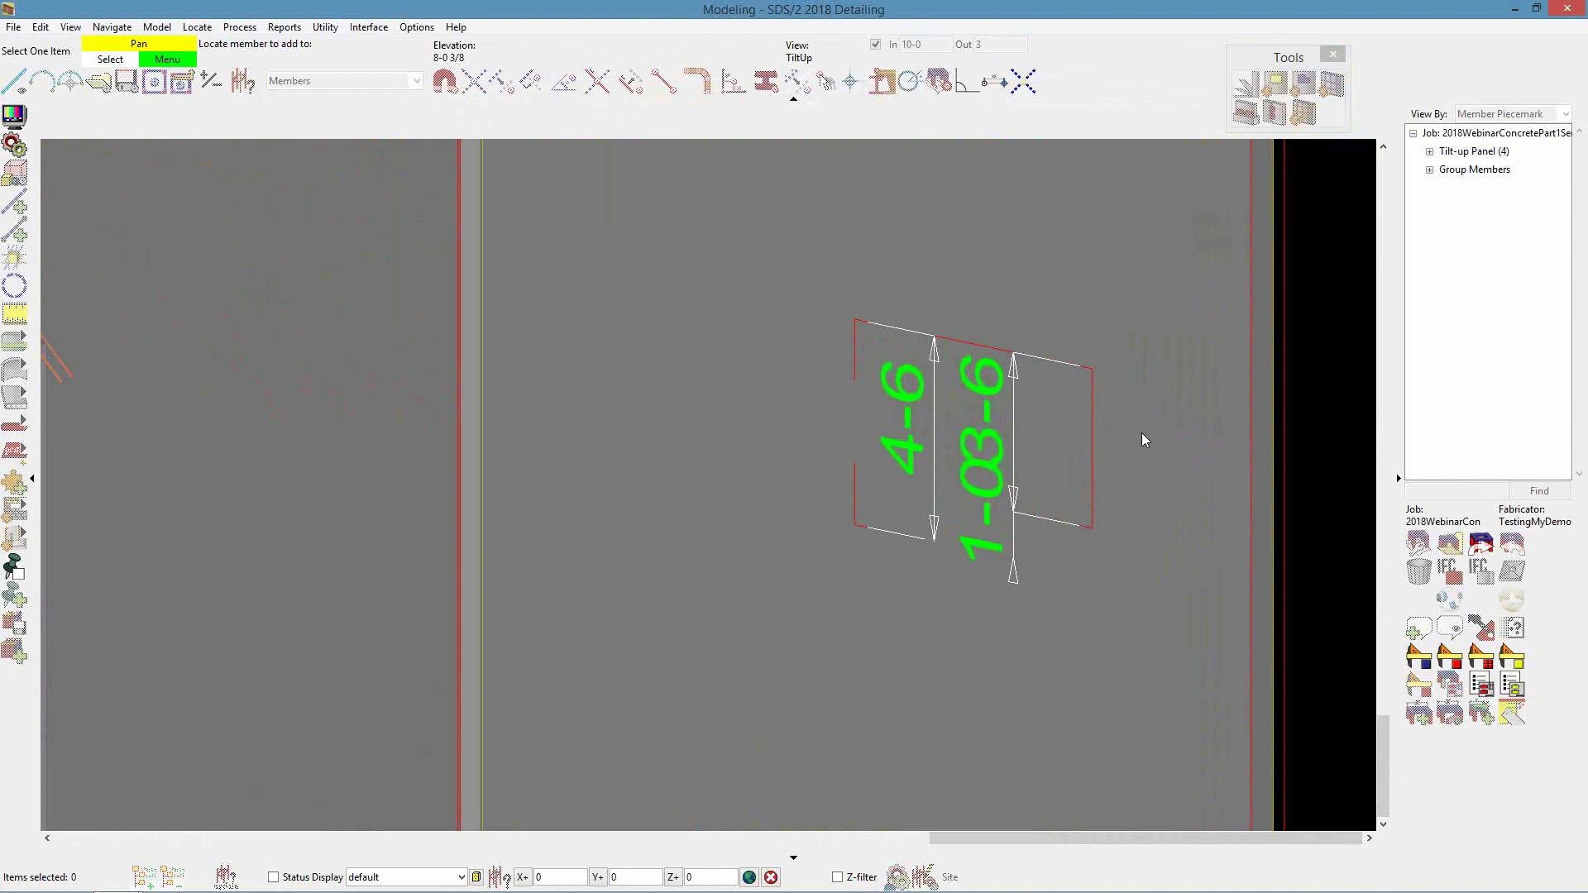
pyautogui.click(1142, 434)
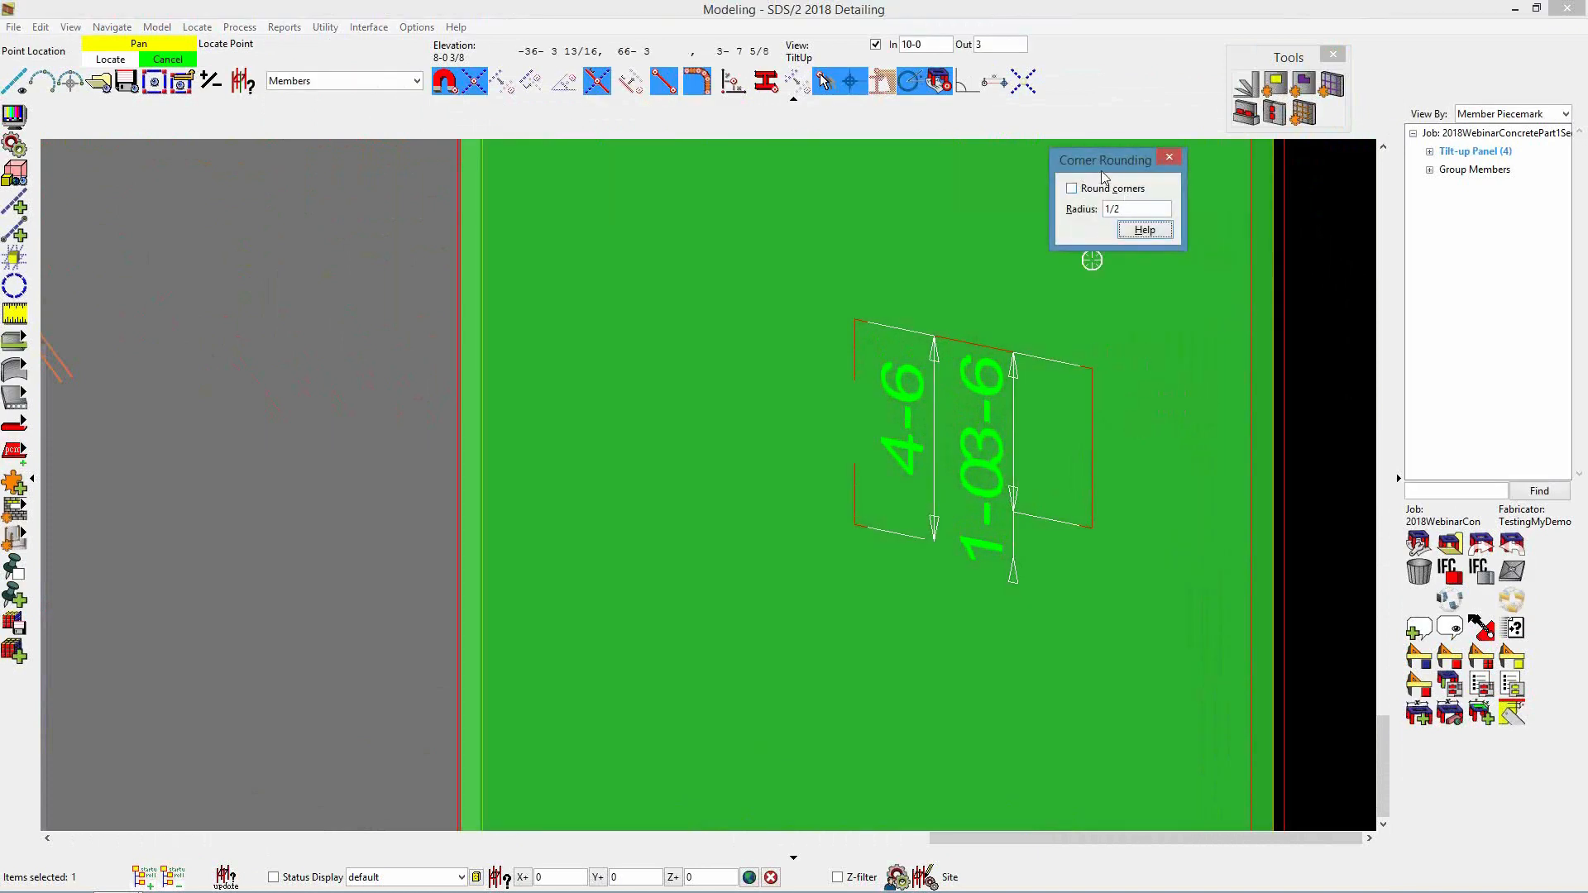
pyautogui.click(1095, 370)
pyautogui.click(1091, 367)
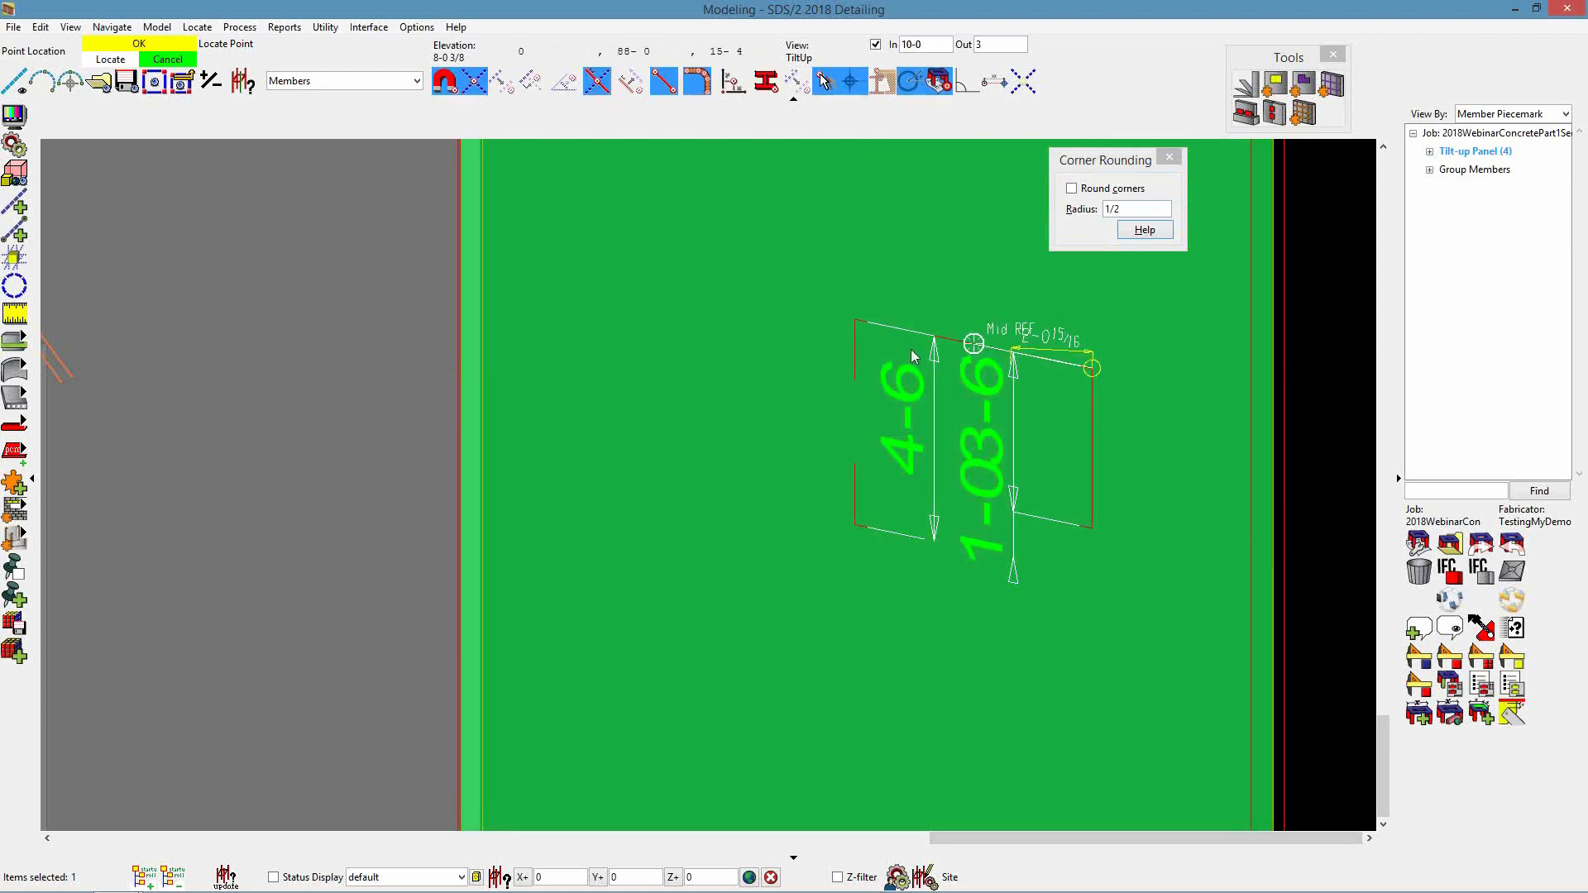
pyautogui.click(856, 322)
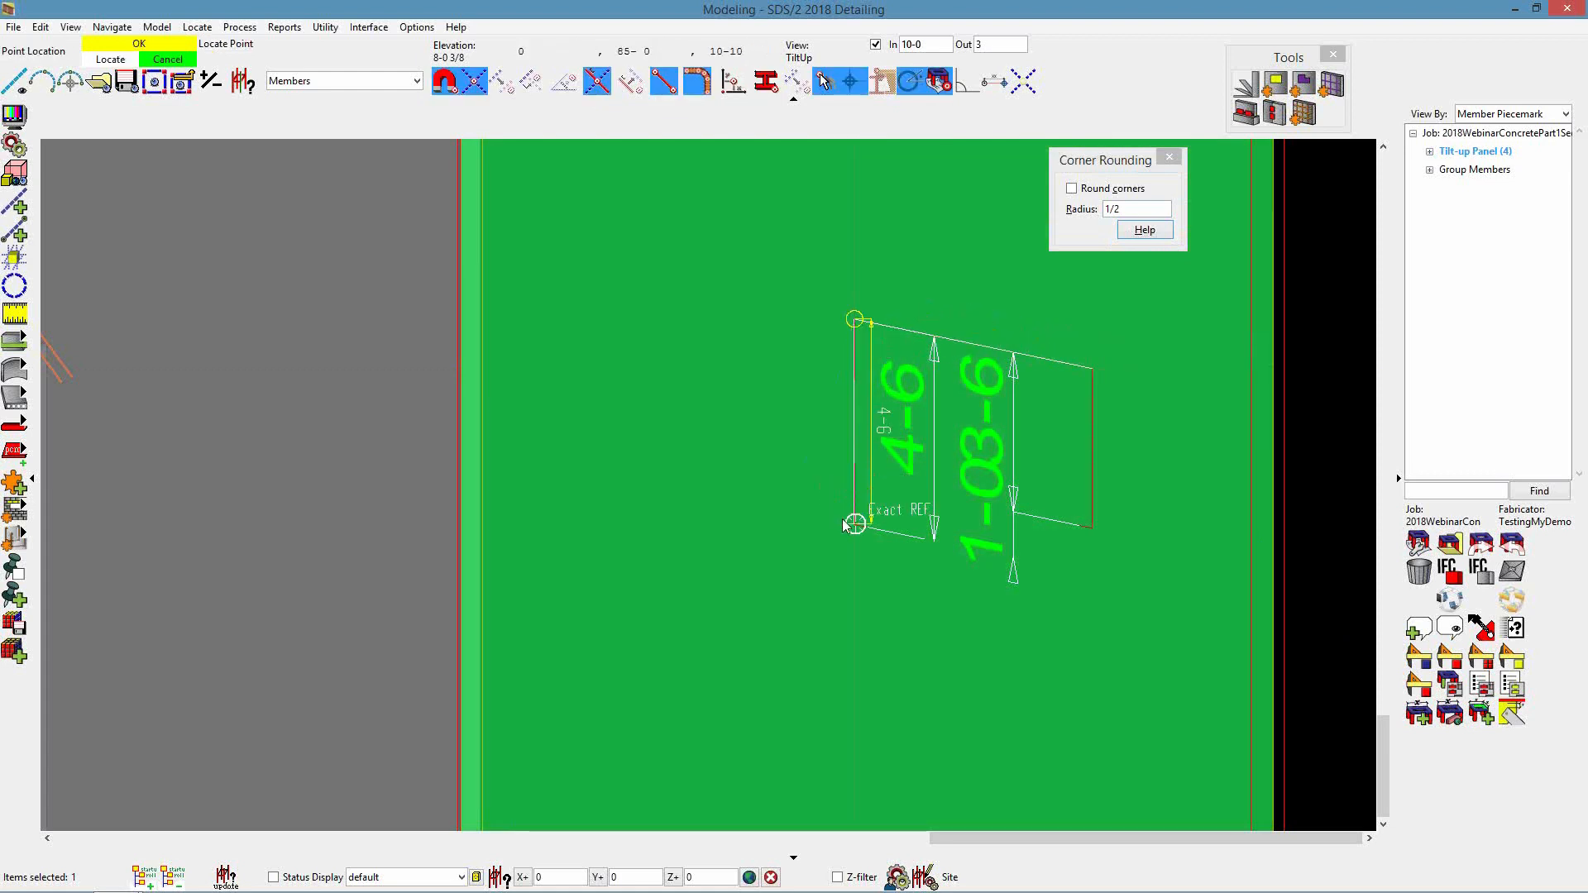
pyautogui.click(1012, 558)
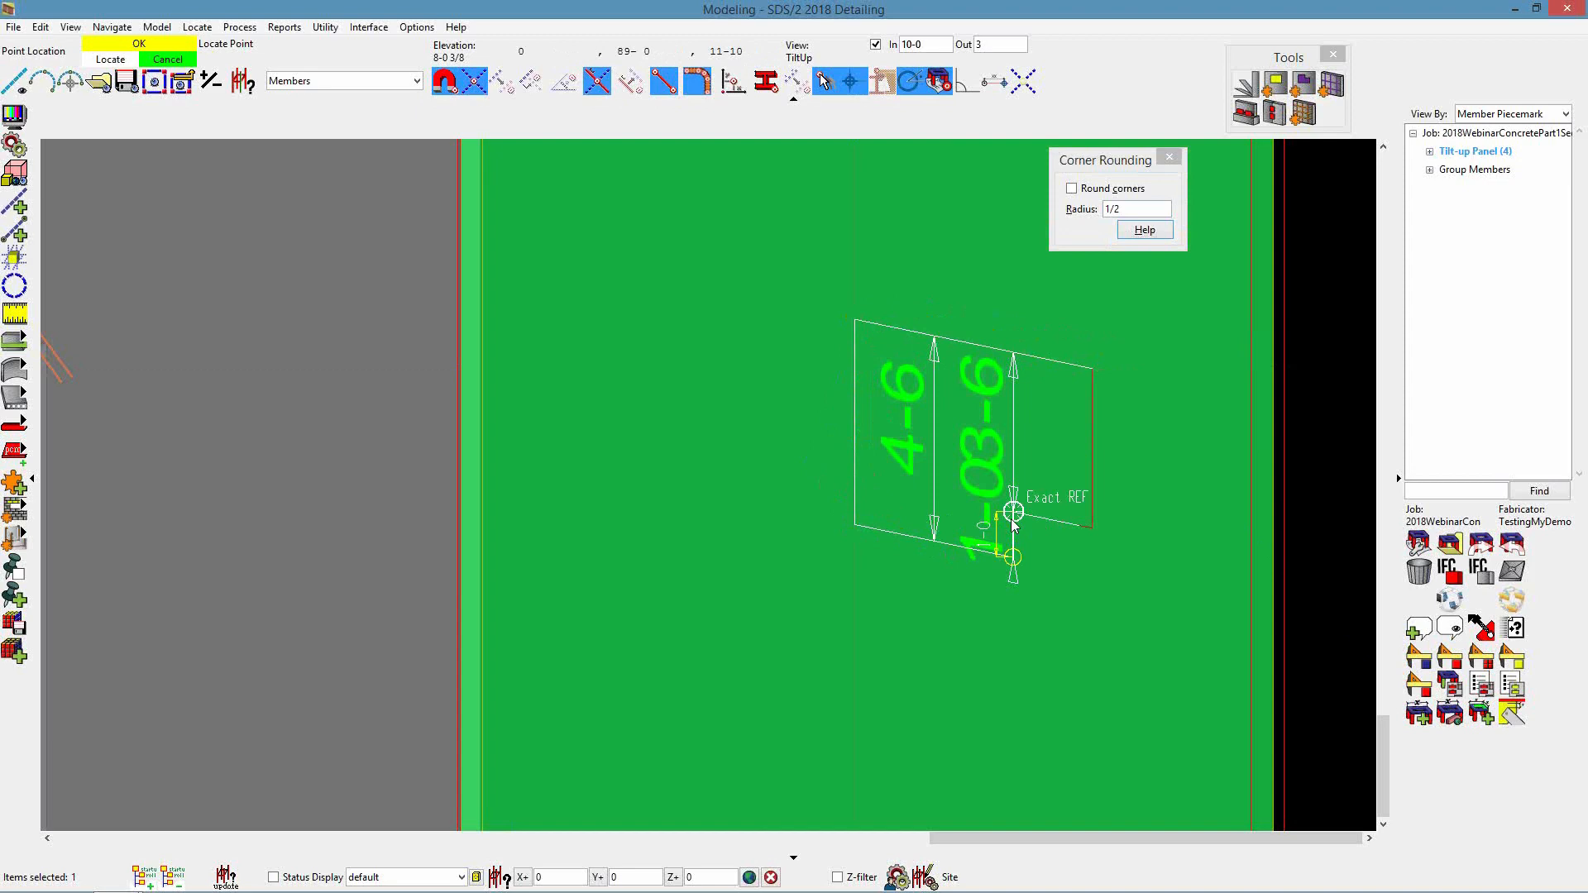
pyautogui.click(1093, 509)
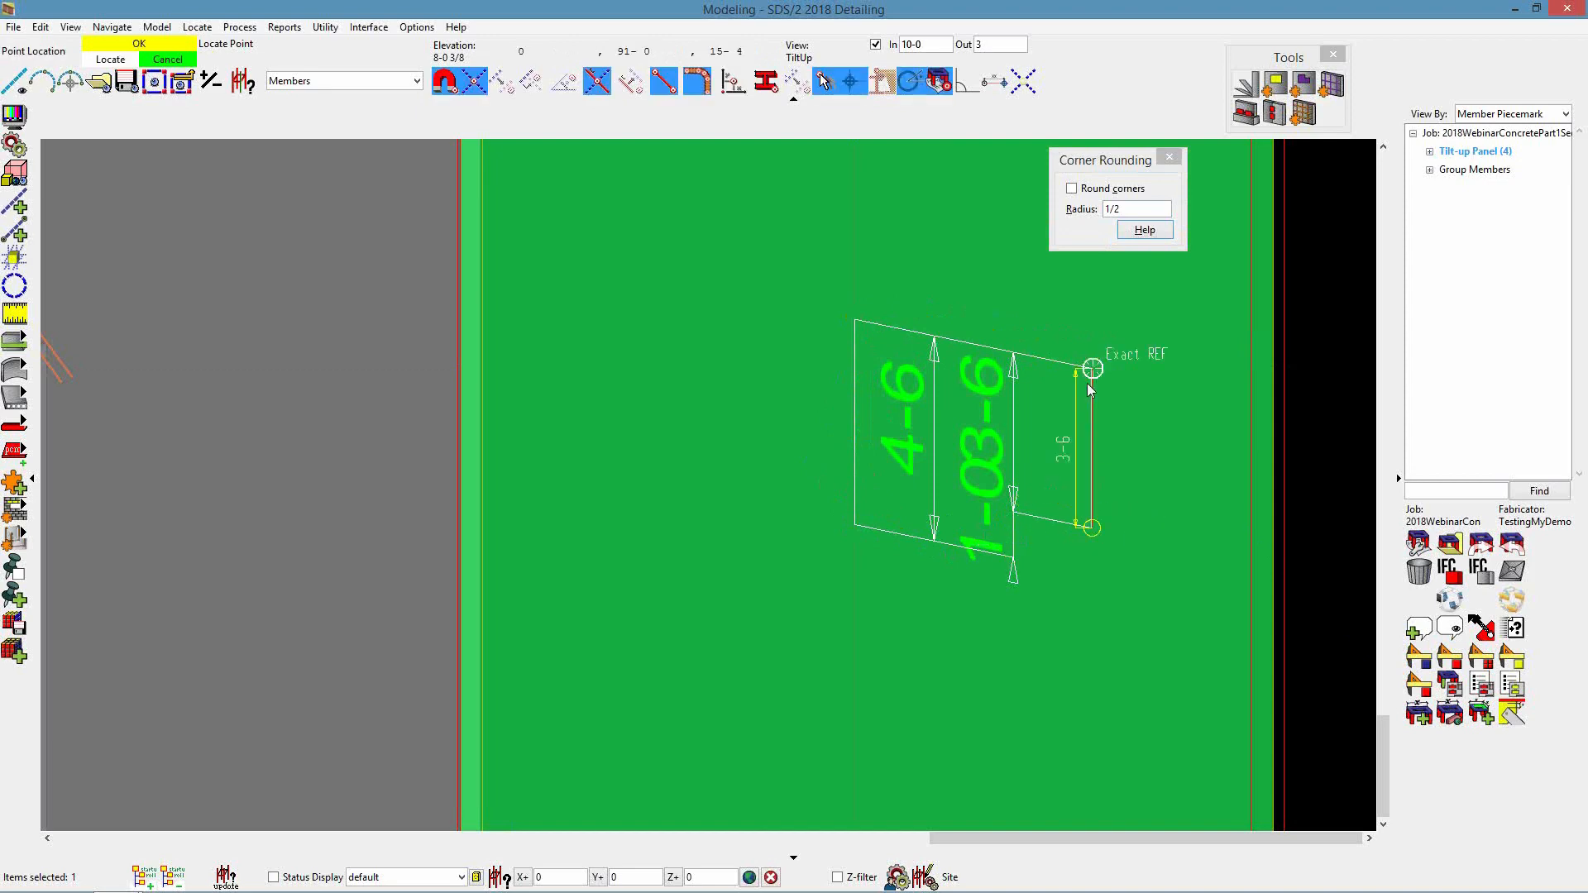
pyautogui.click(1088, 385)
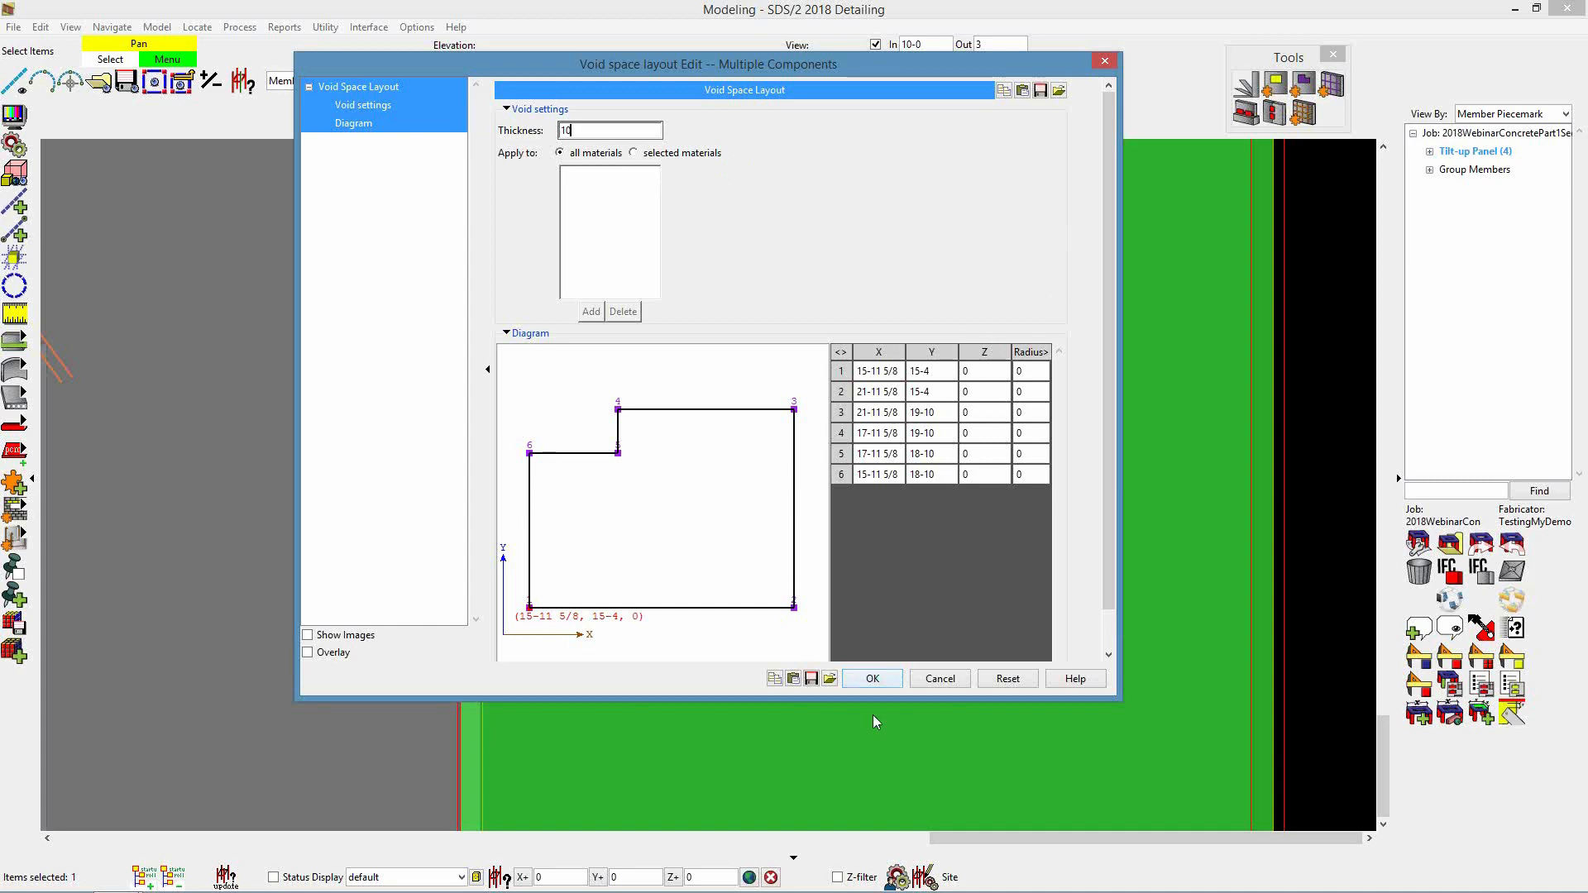
pyautogui.click(873, 679)
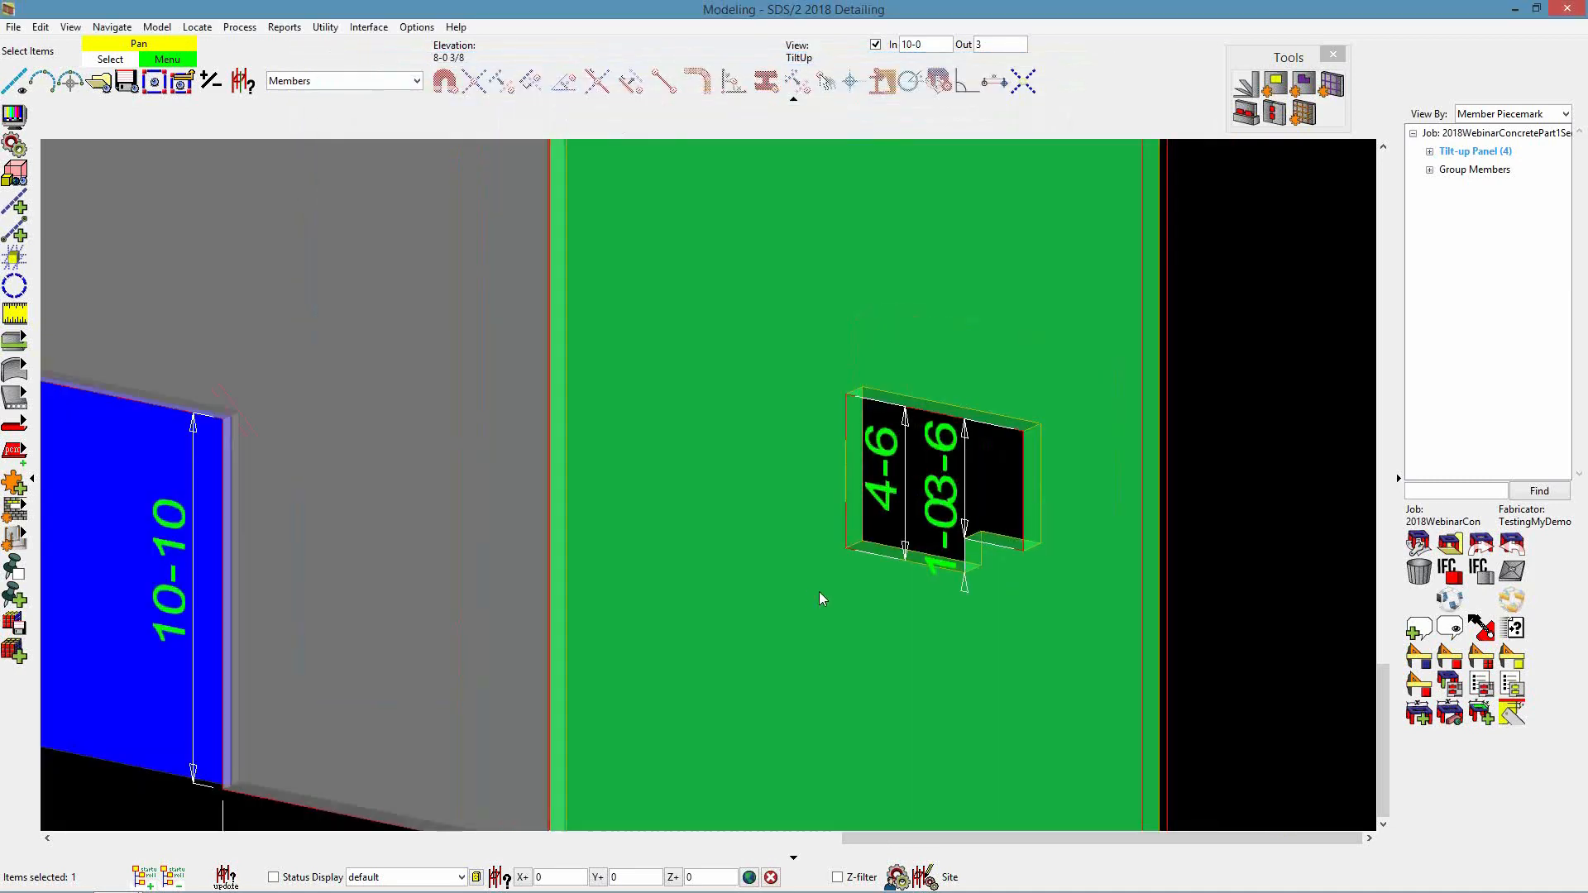
# Clear the panel selection and examine the stepped void in GM_5 up close and in relation to the neighbouring panels
pyautogui.click(1153, 591)
pyautogui.scroll(2, 923, 527)
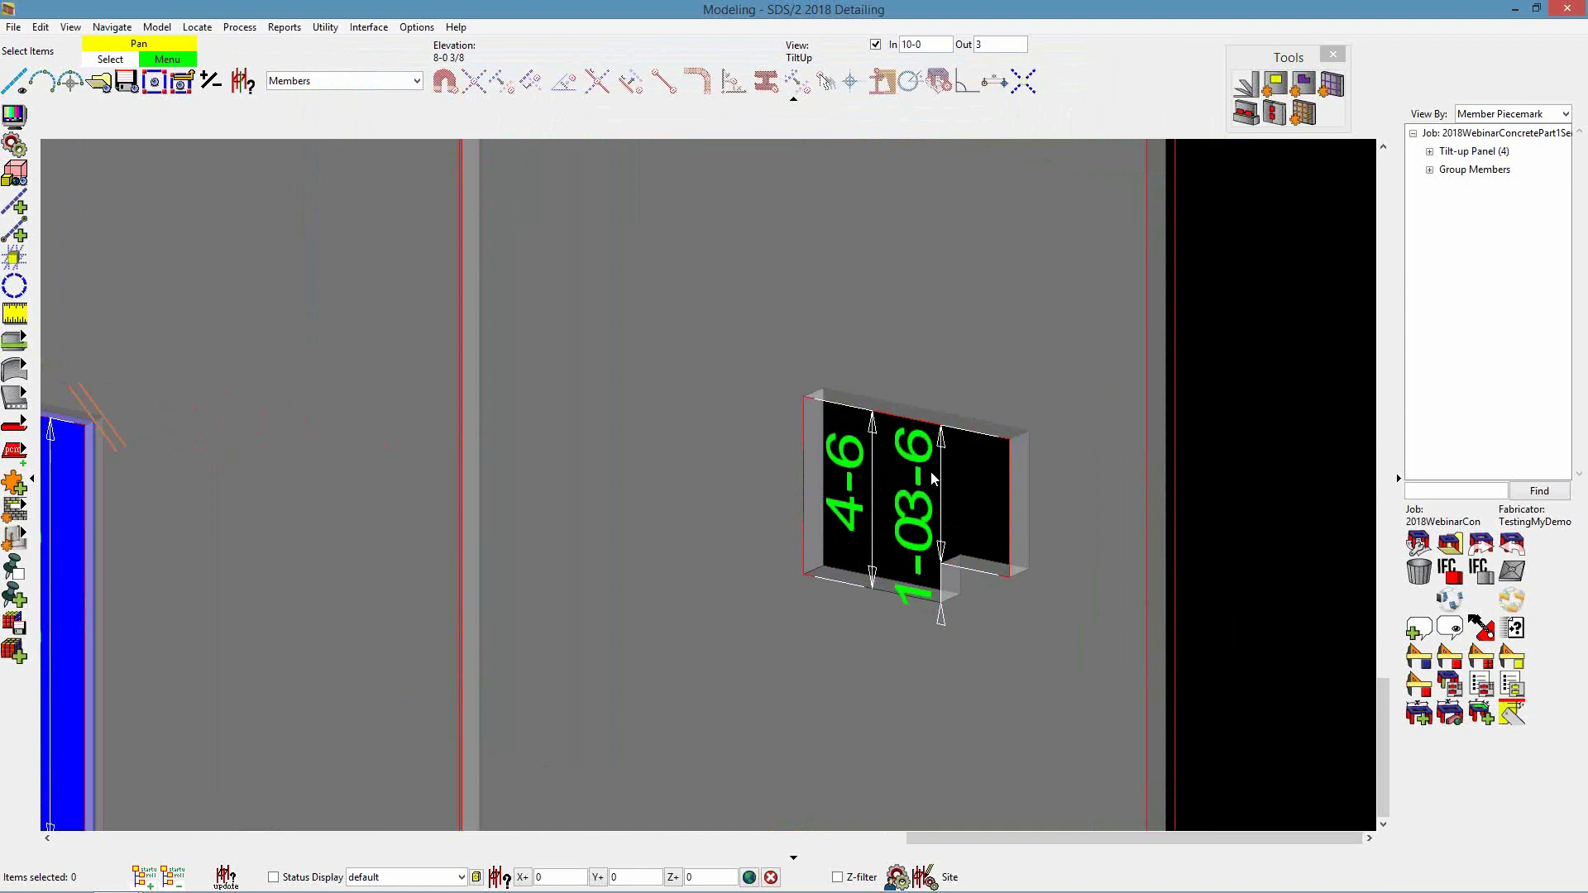
pyautogui.scroll(-2, 880, 475)
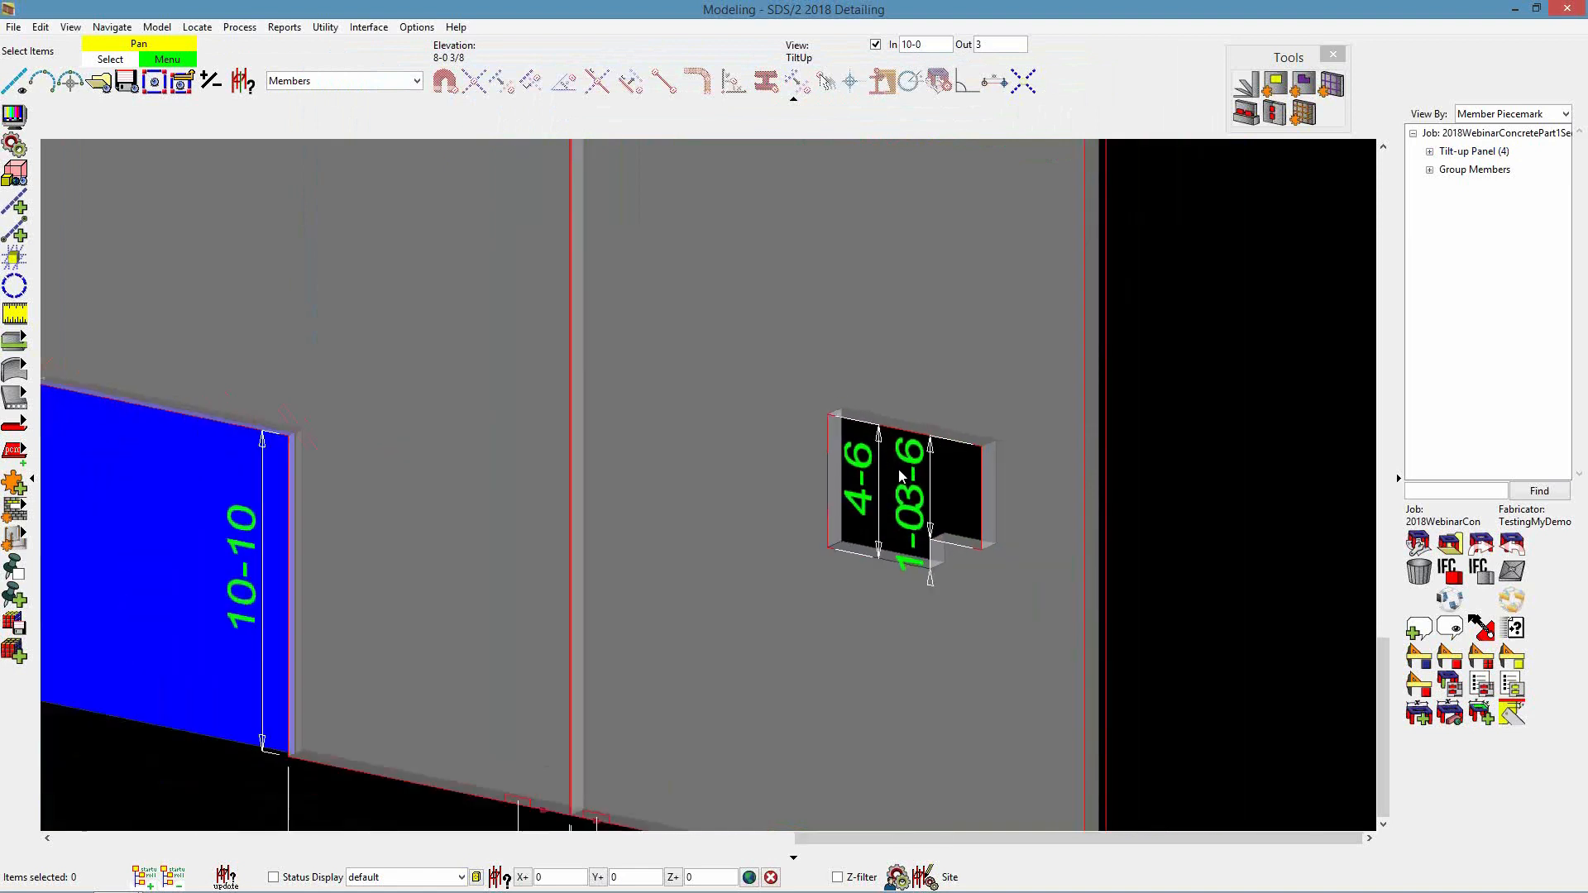
pyautogui.scroll(-3, 956, 504)
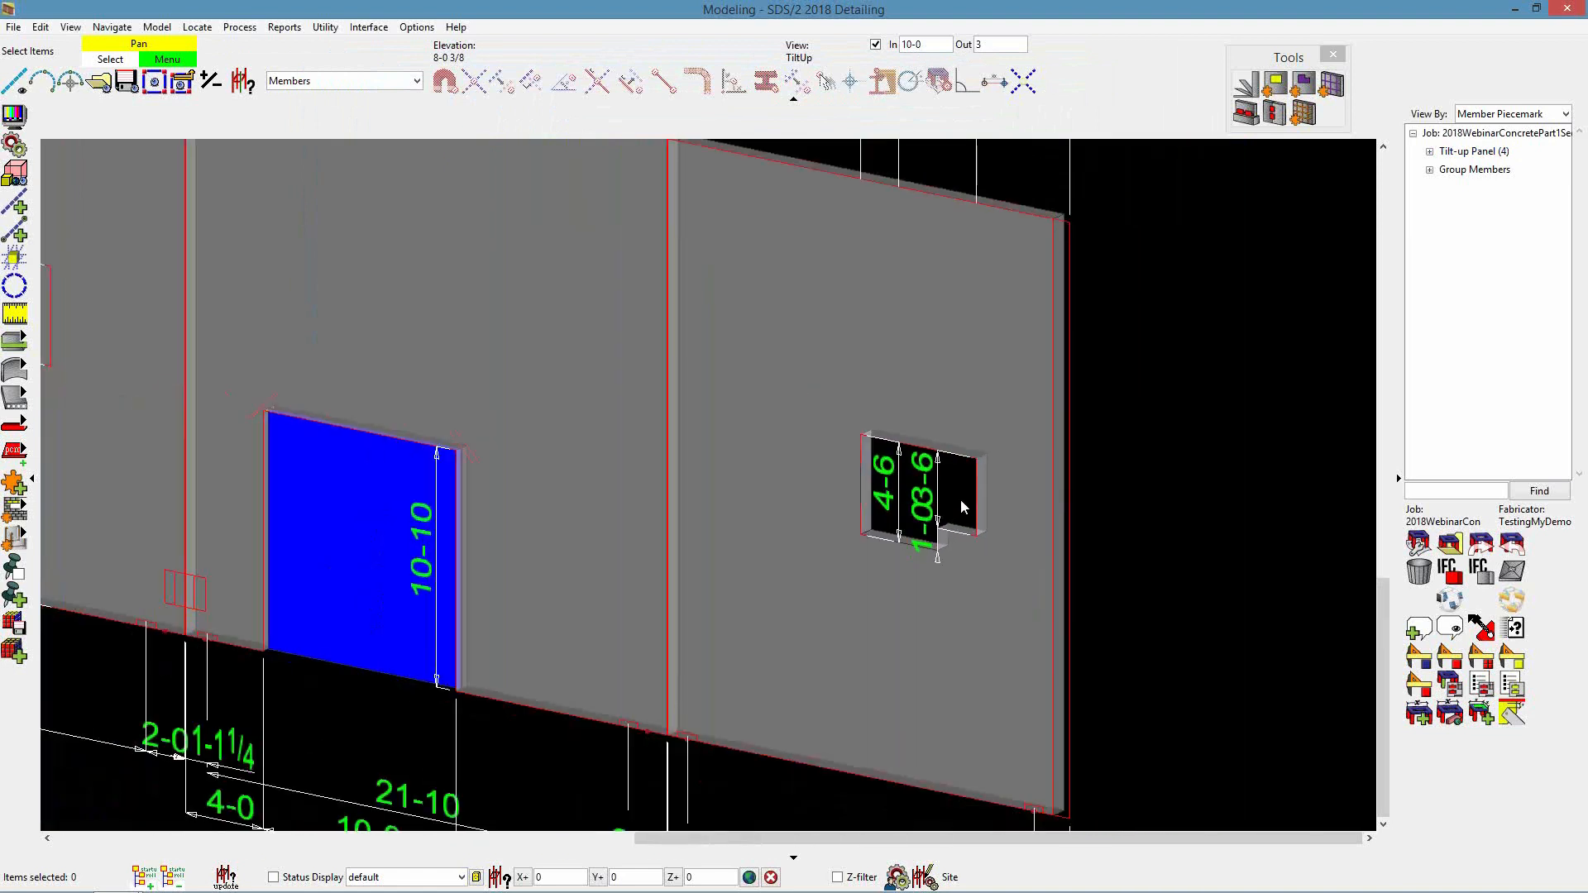
pyautogui.scroll(-1, 1257, 529)
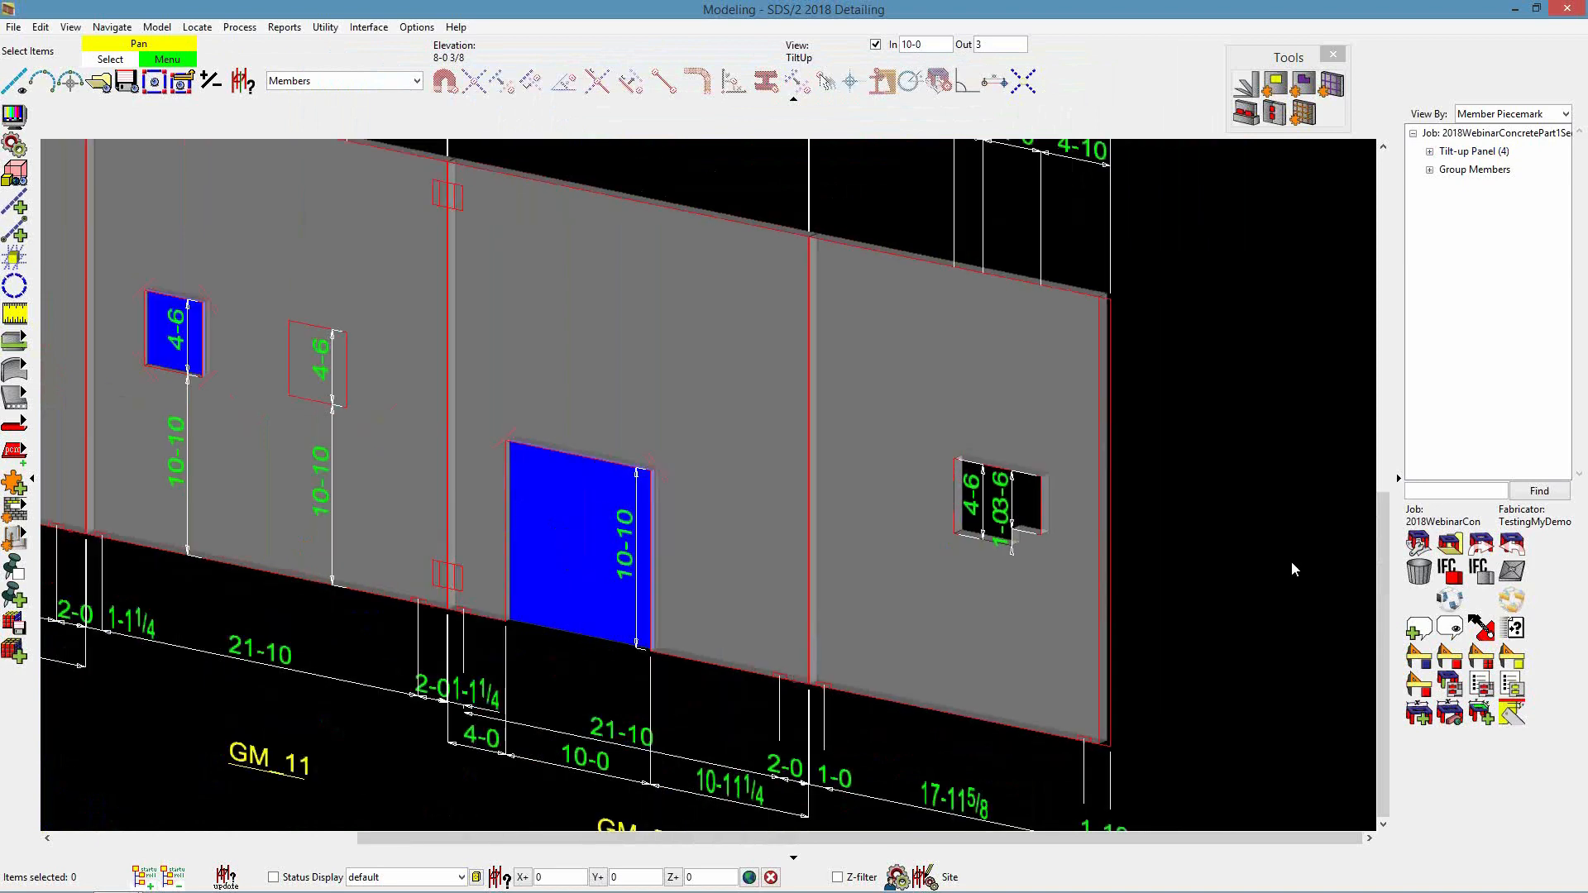
pyautogui.scroll(2, 1079, 541)
pyautogui.scroll(1, 1043, 521)
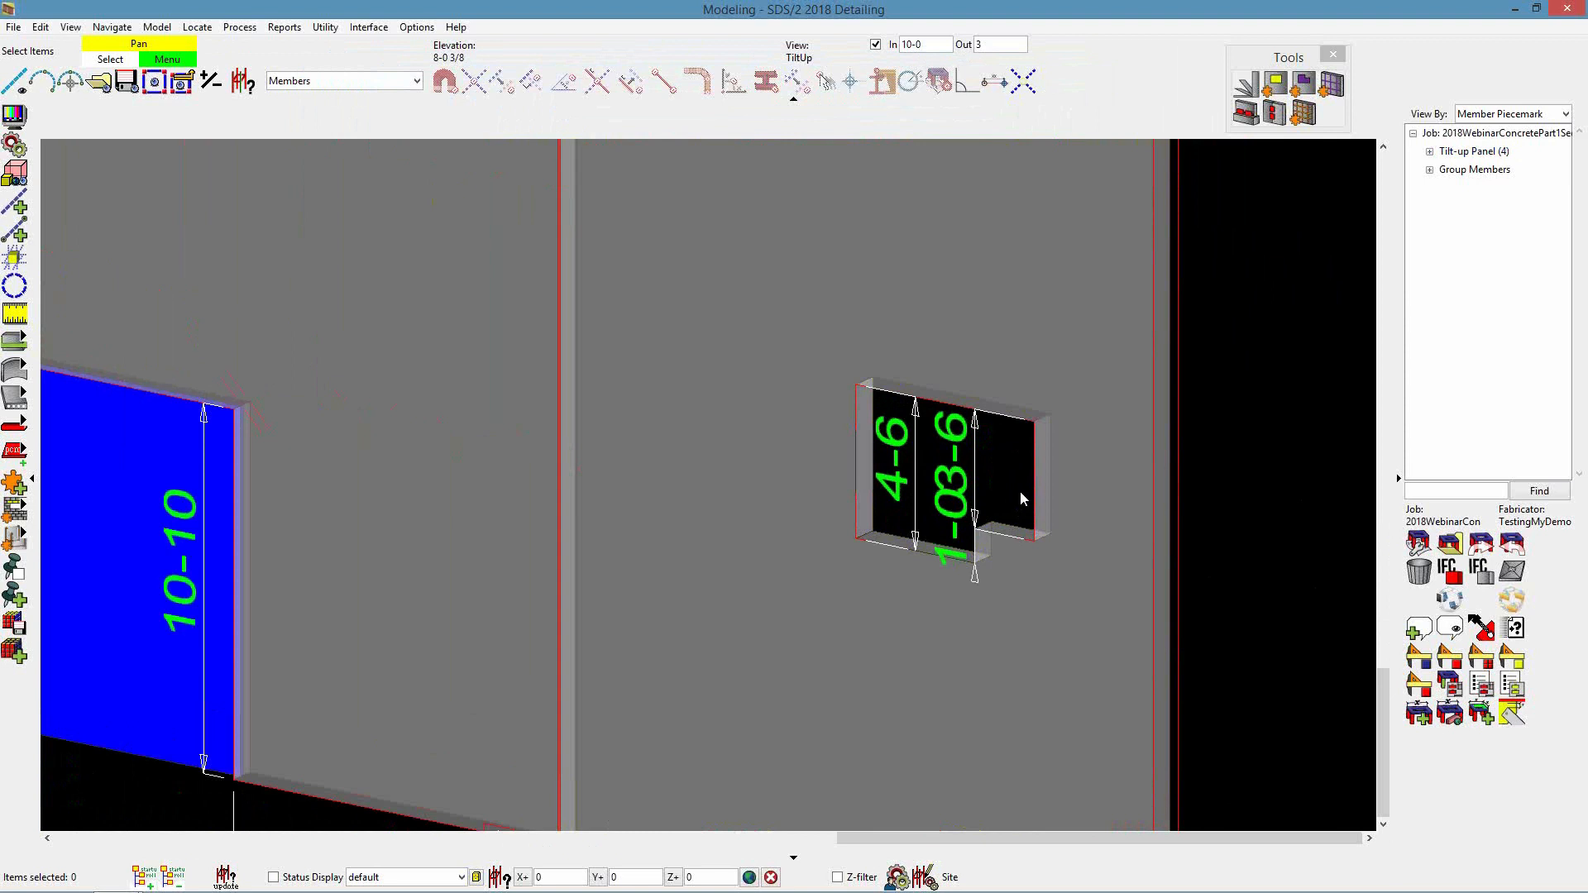
pyautogui.scroll(1, 1063, 438)
pyautogui.scroll(-2, 1063, 436)
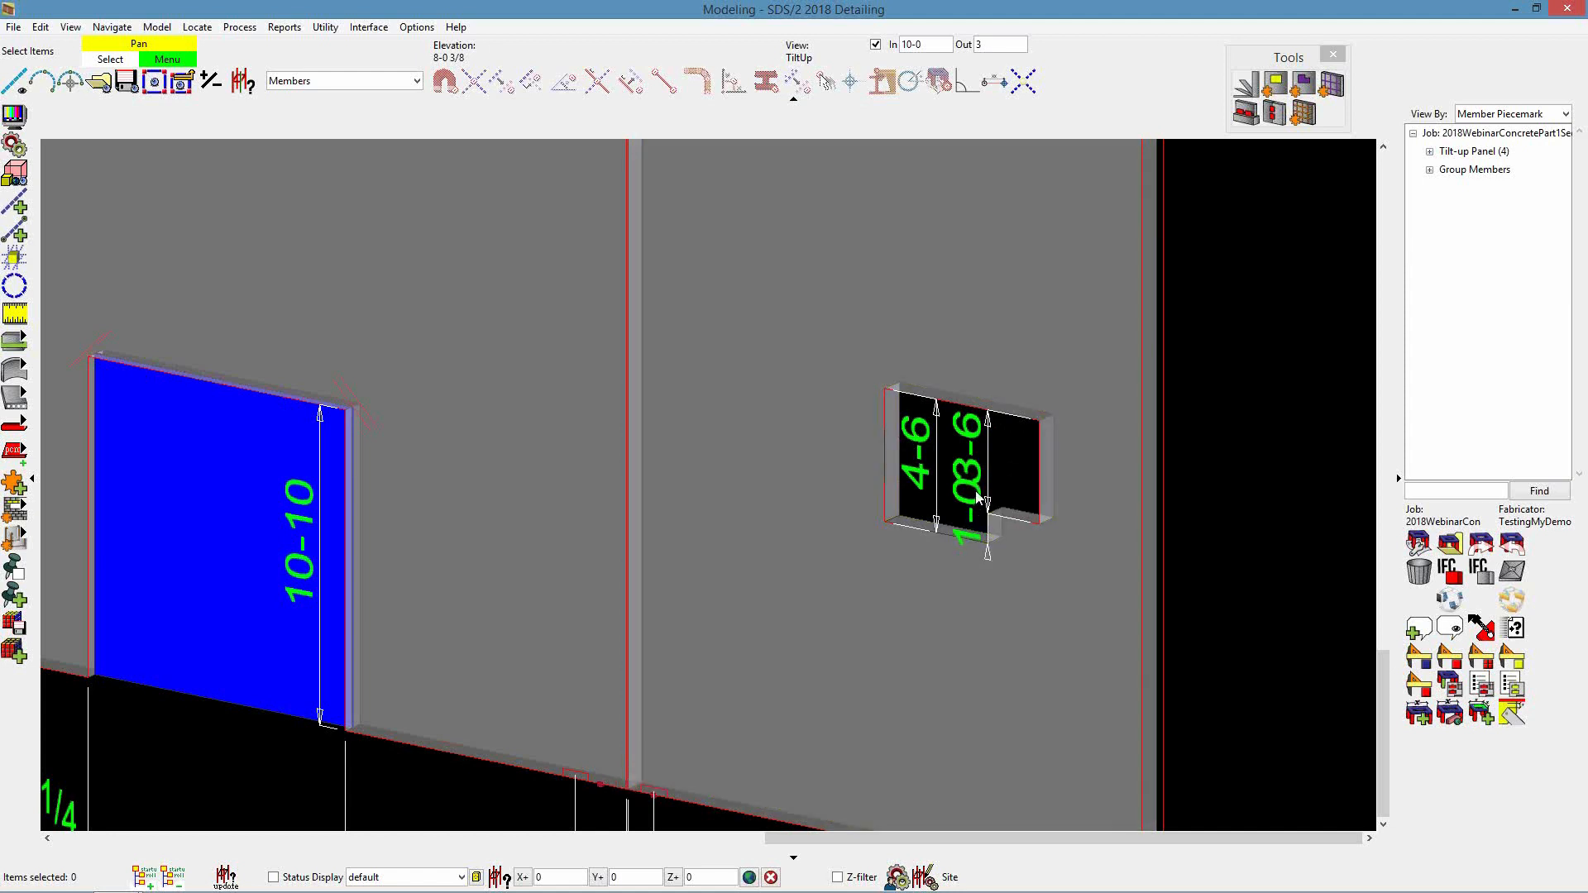
pyautogui.scroll(-3, 1010, 488)
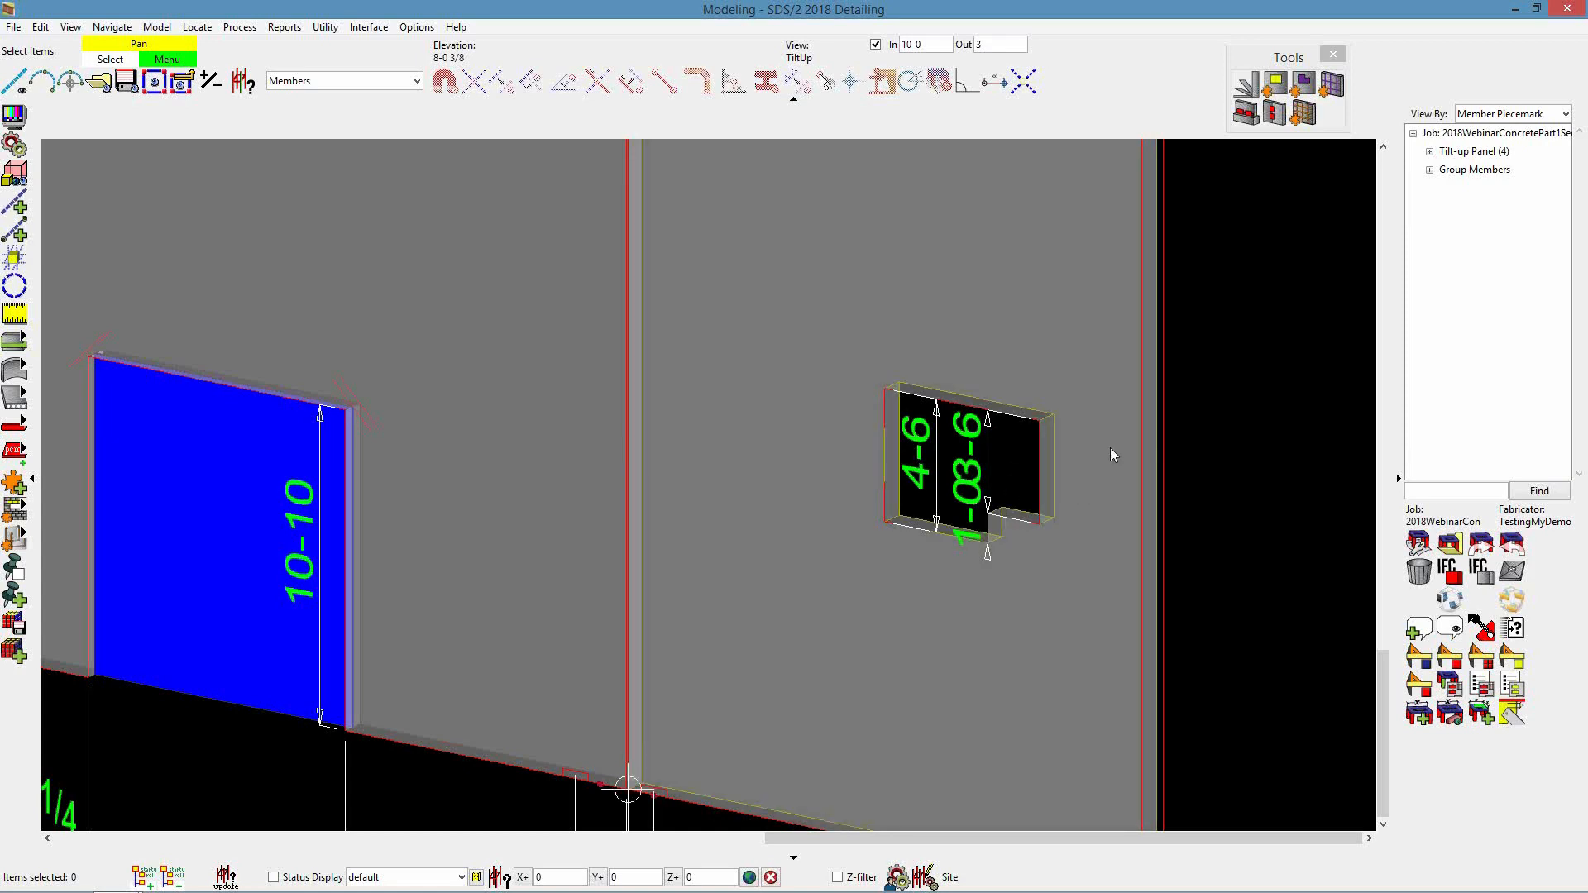
pyautogui.scroll(-3, 1177, 481)
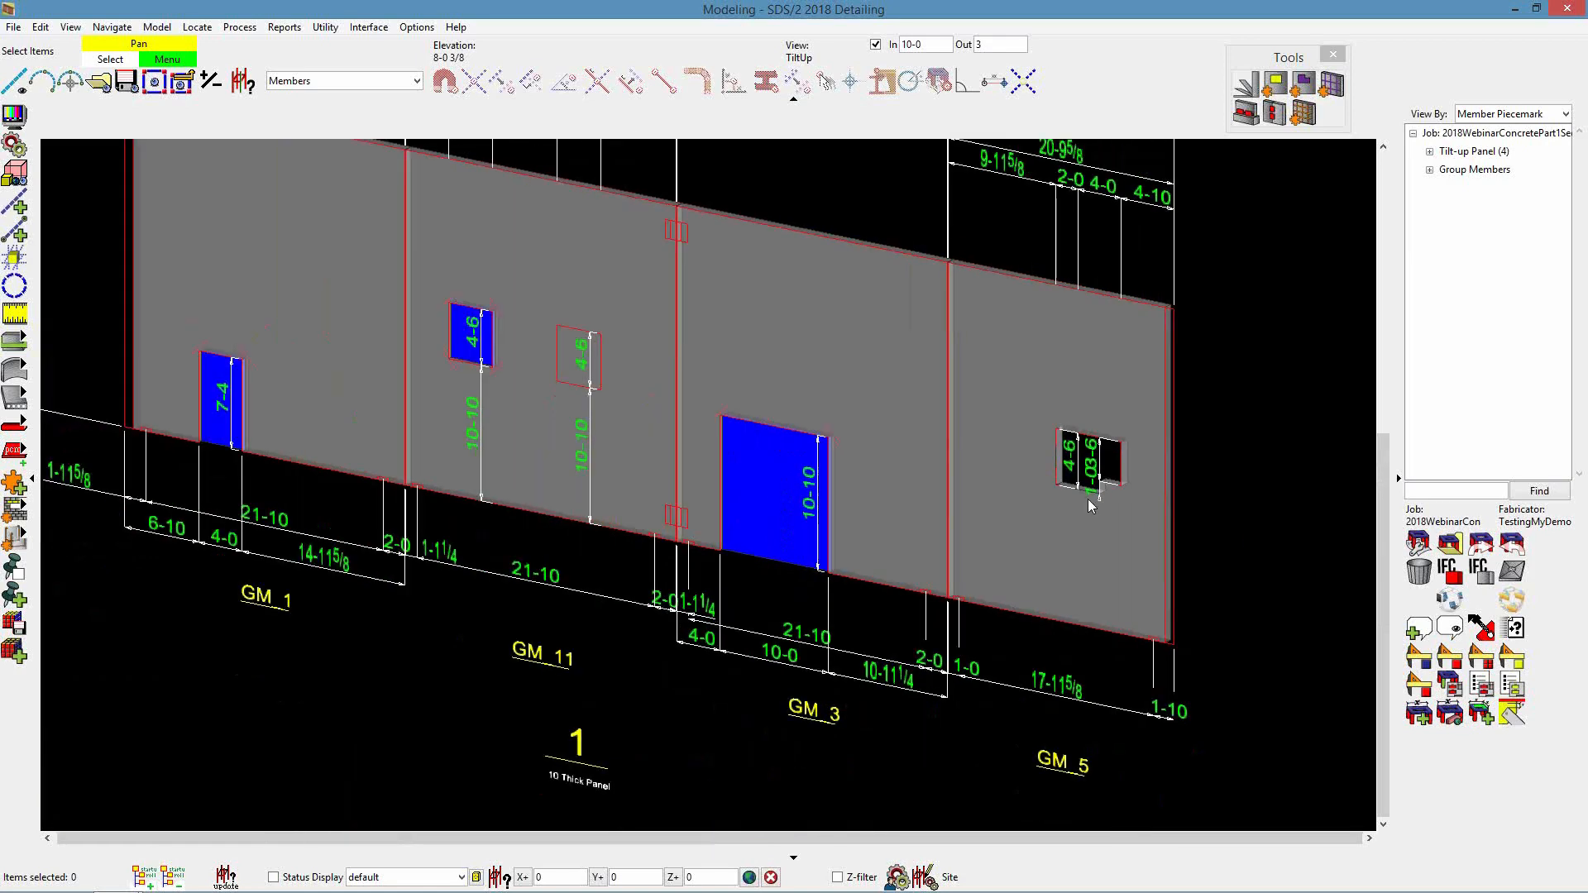
# Limit the selection filter to Custom Components and select the existing 4-6 high window opening in GM_11
pyautogui.scroll(1, 813, 392)
pyautogui.scroll(5, 812, 392)
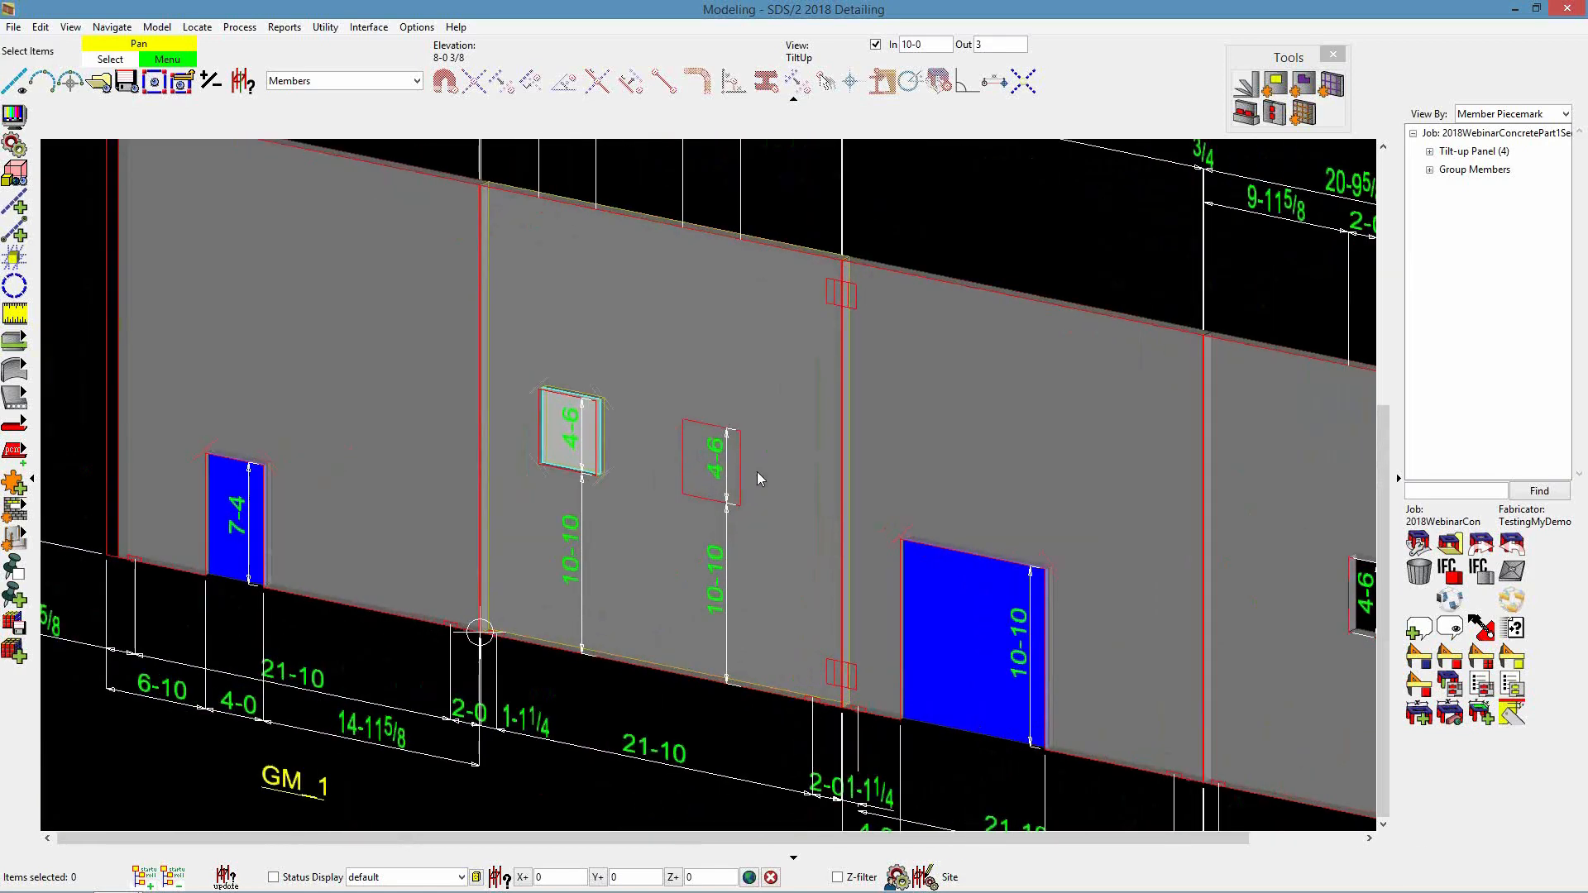
pyautogui.scroll(2, 852, 496)
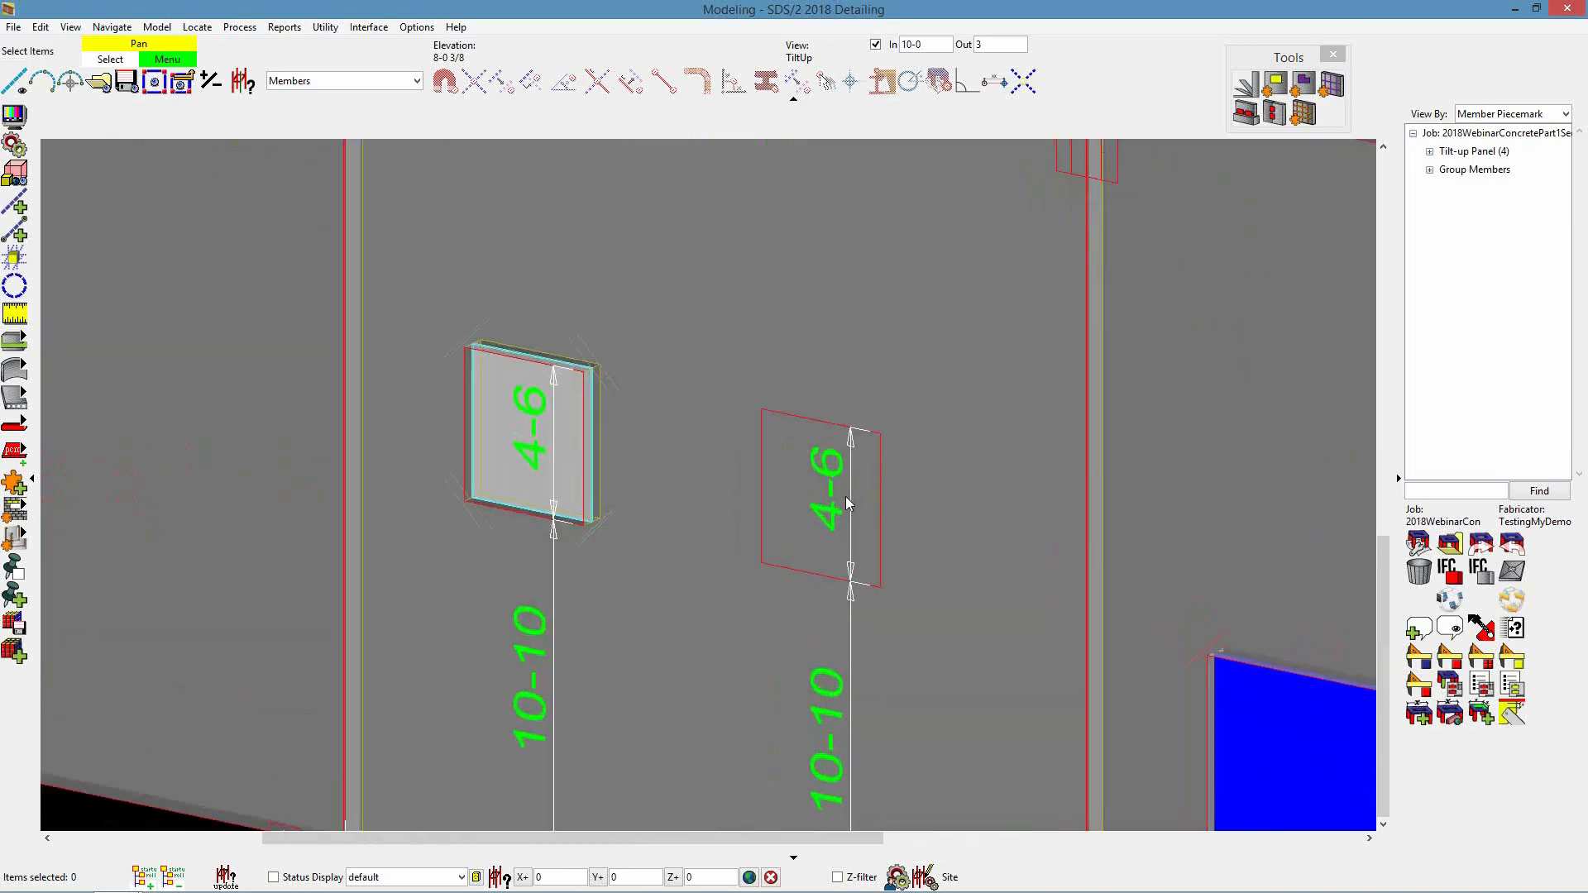
pyautogui.scroll(-2, 521, 430)
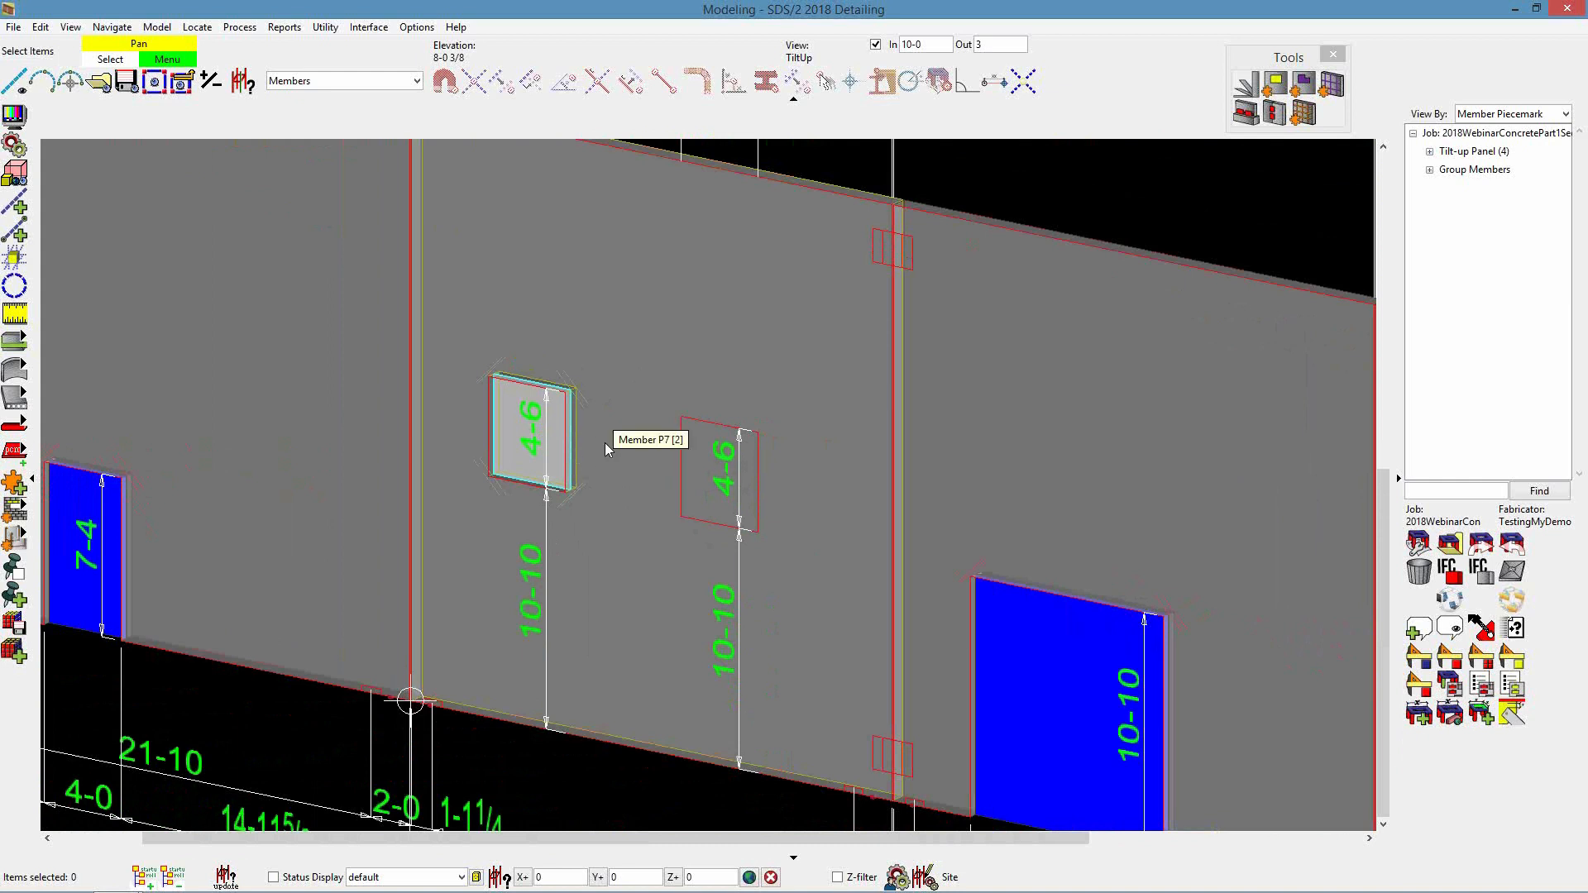
pyautogui.click(411, 83)
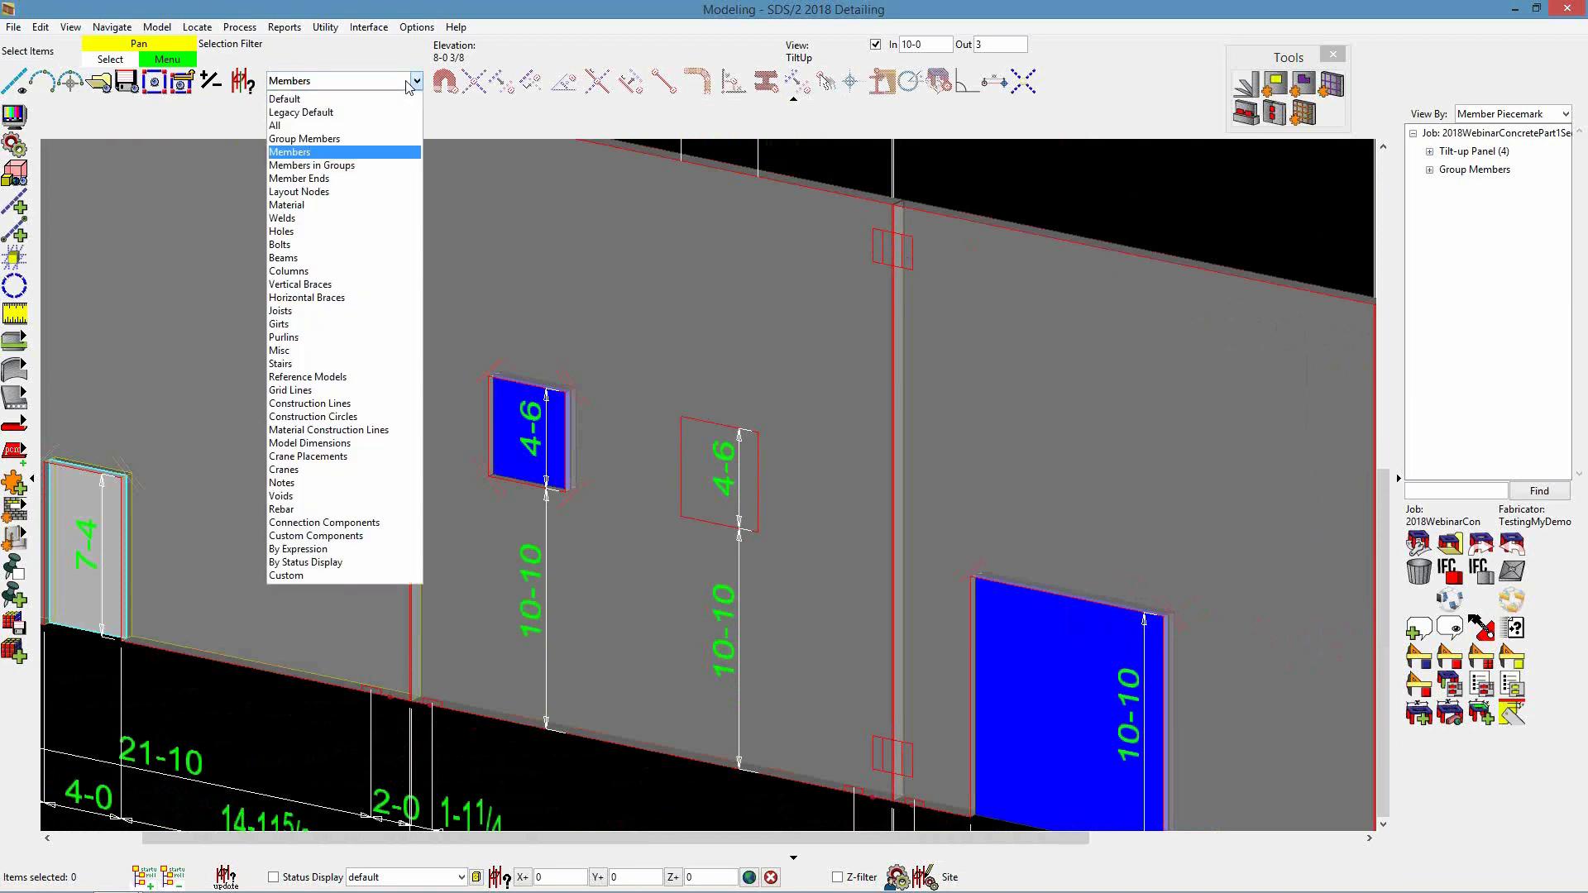
pyautogui.click(338, 537)
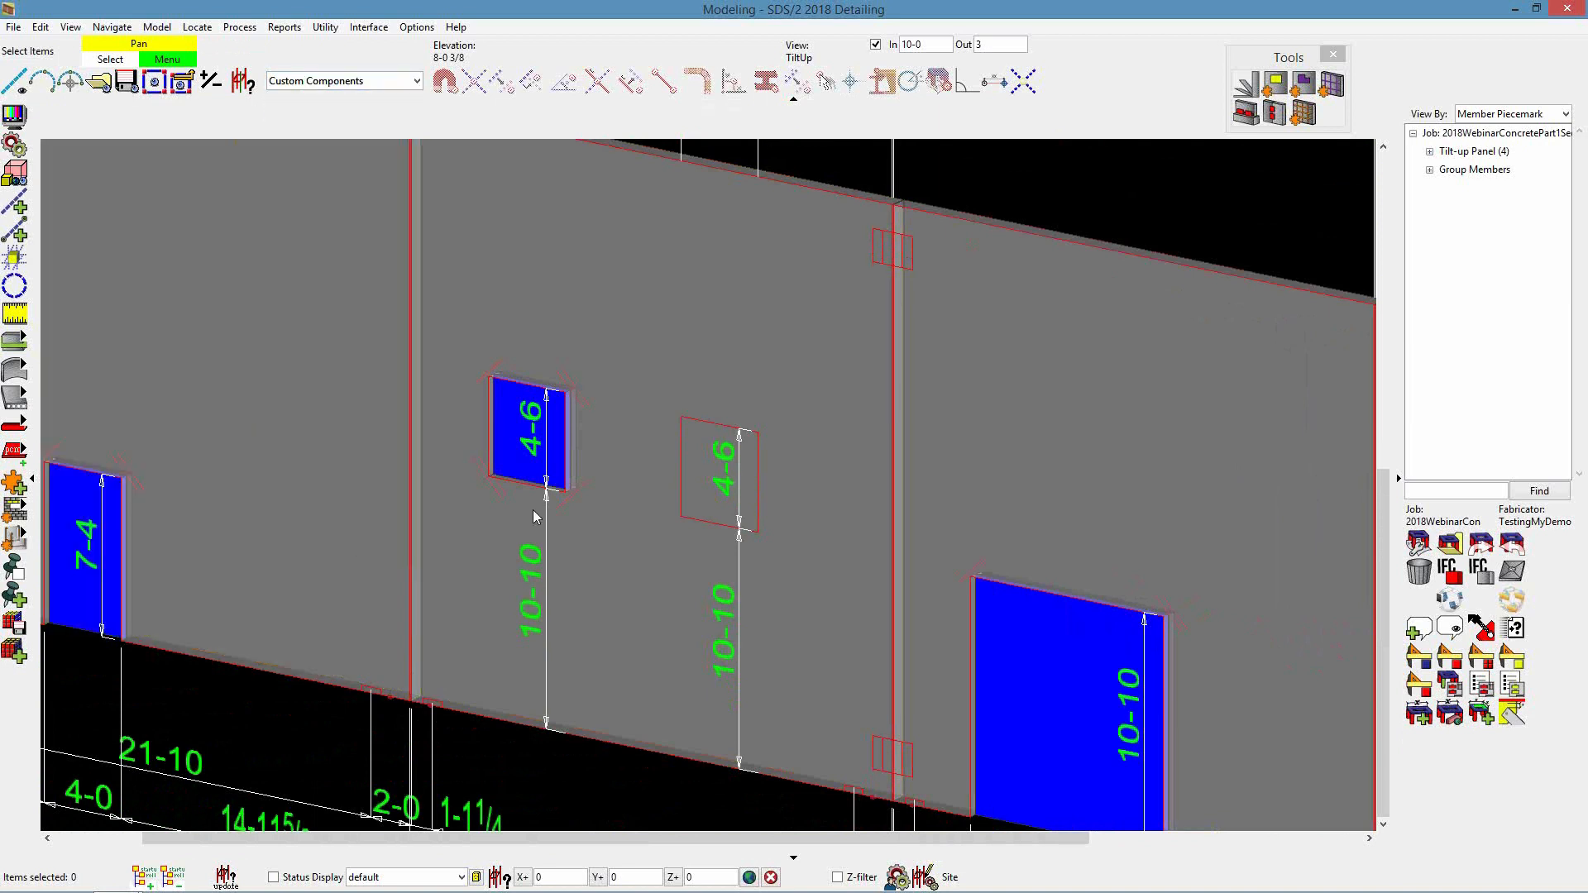
pyautogui.click(508, 438)
# Copy the selected window opening from its upper-left corner to the matching corner of the second window outline in GM_11, then end copying
pyautogui.rightClick(508, 442)
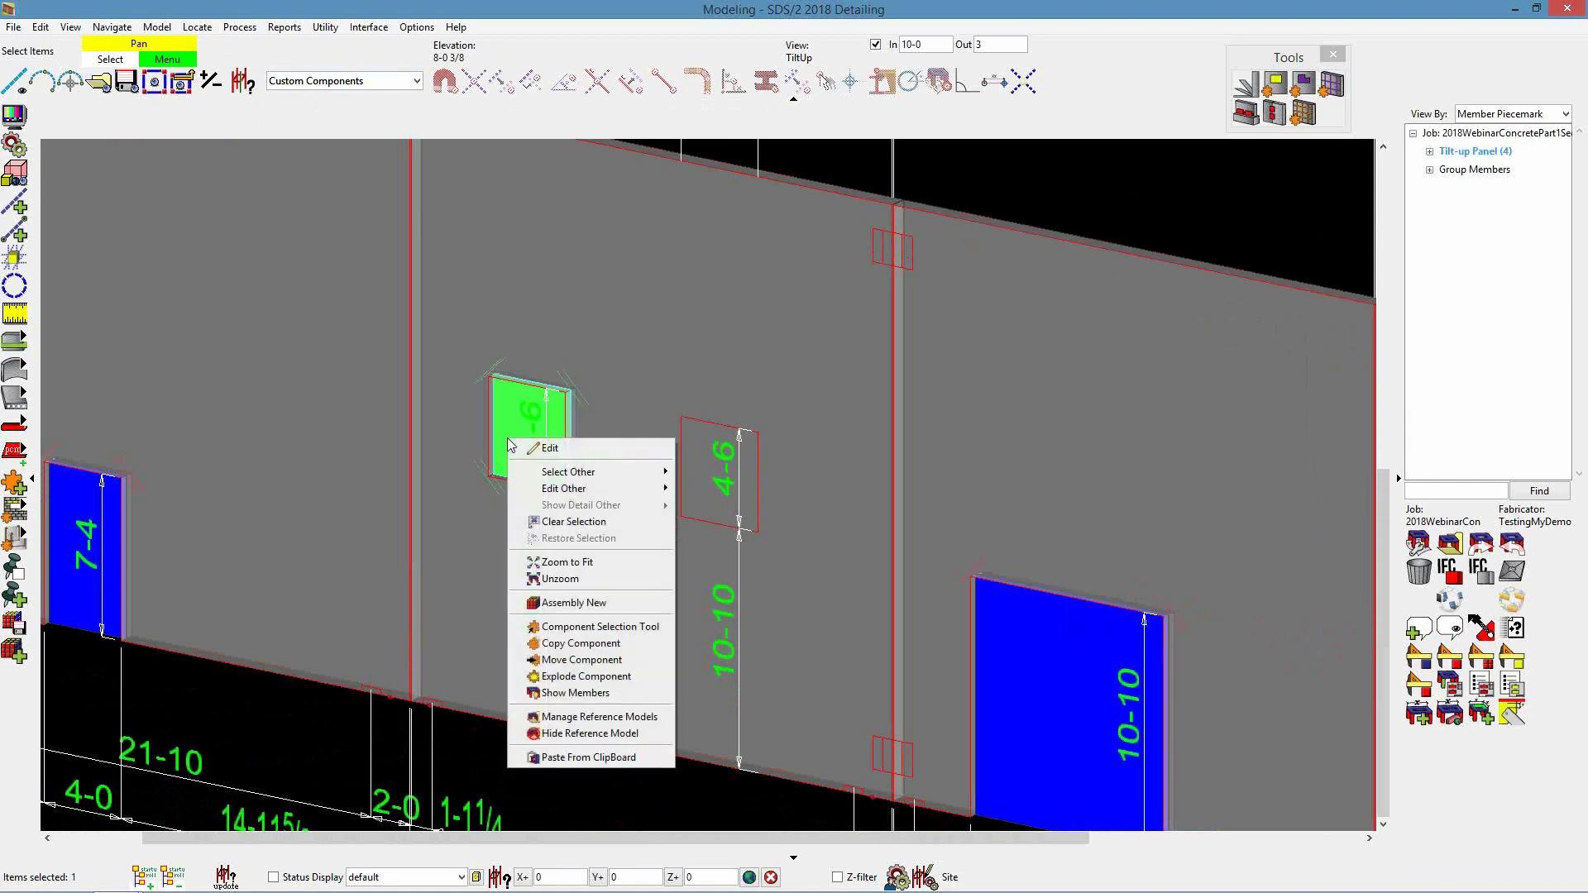
pyautogui.click(625, 644)
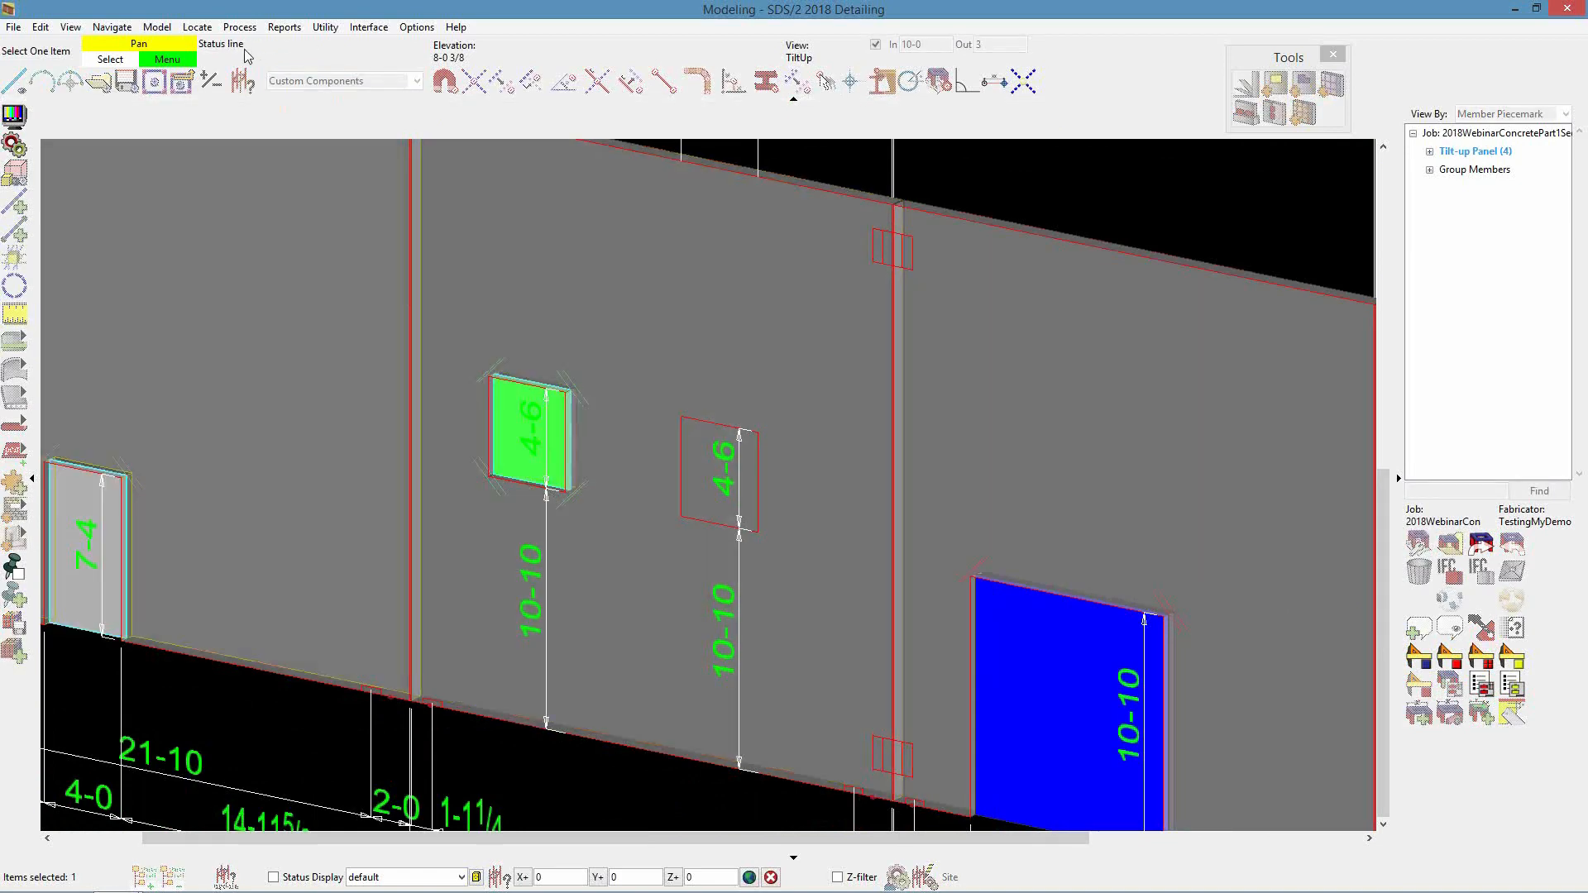
pyautogui.click(632, 388)
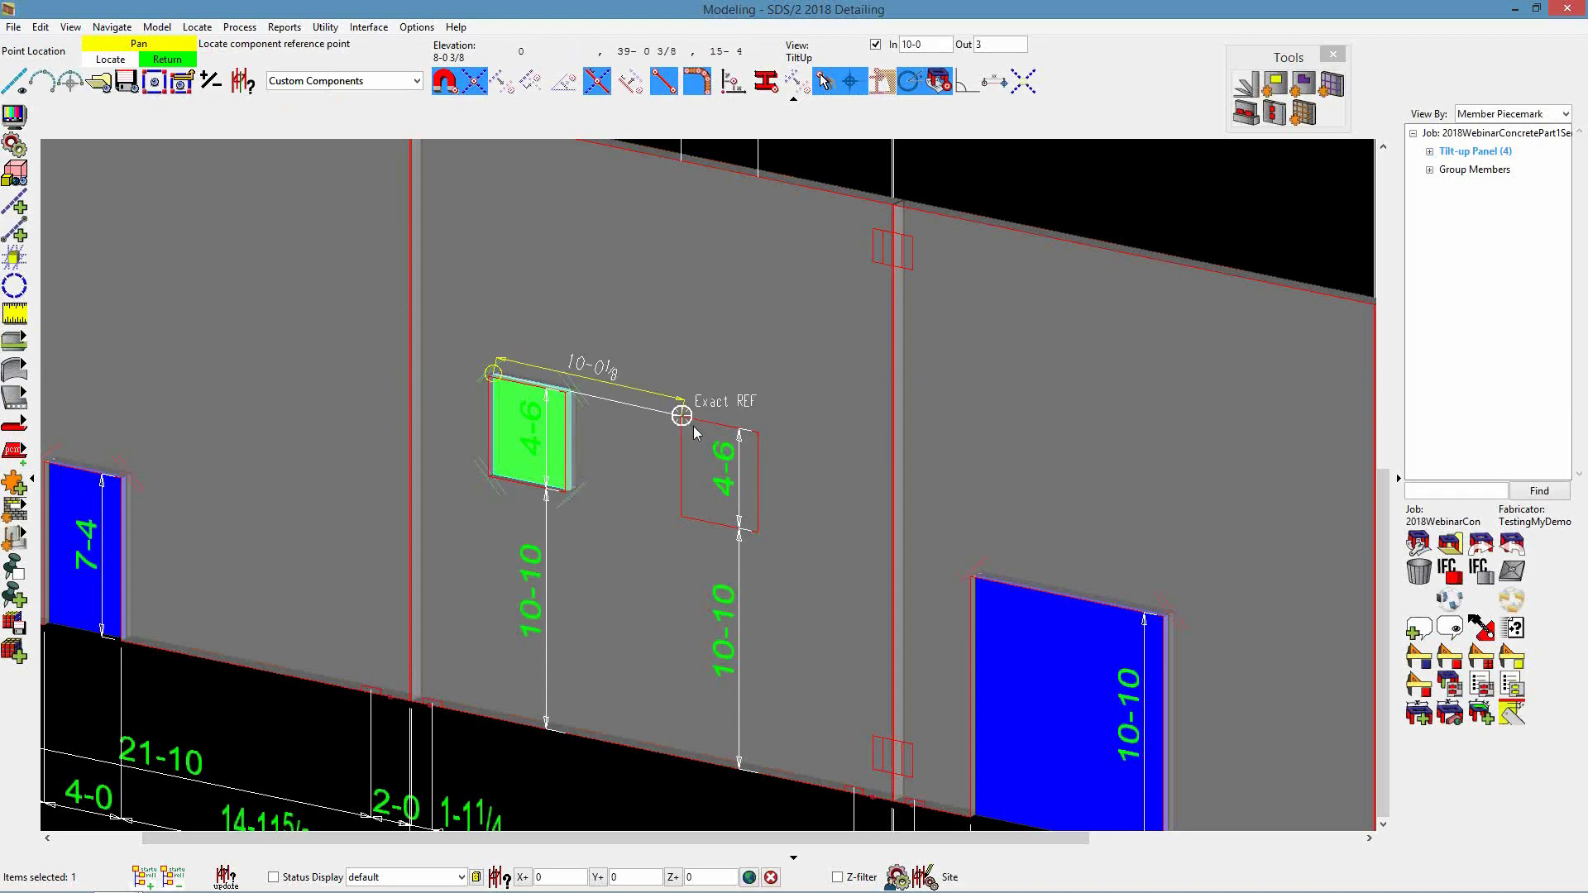
pyautogui.scroll(3, 693, 425)
pyautogui.click(671, 422)
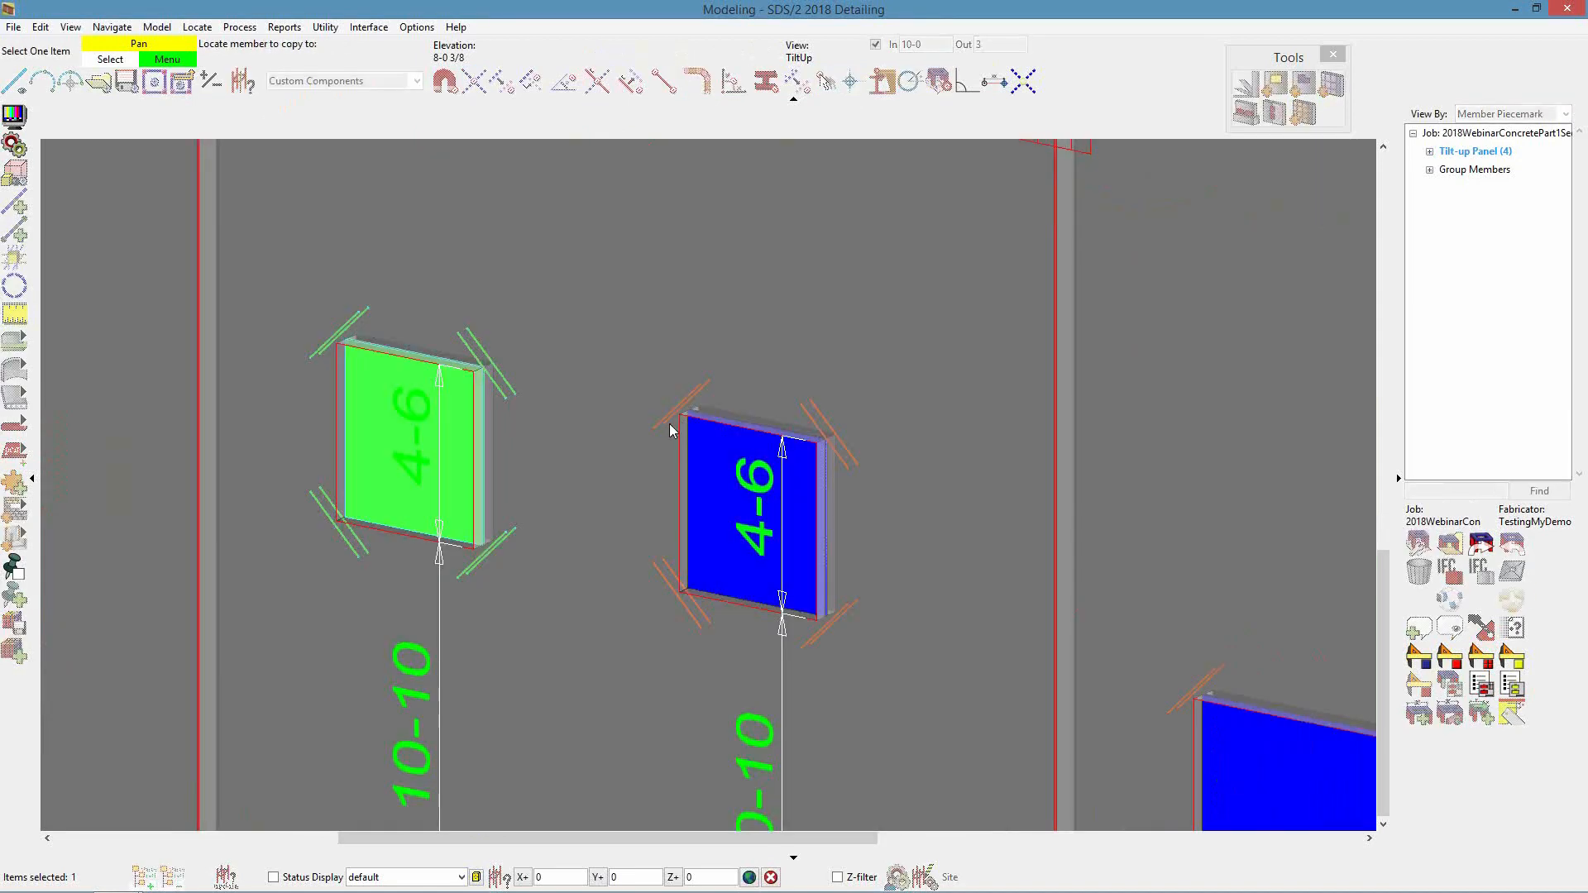
pyautogui.scroll(-5, 670, 425)
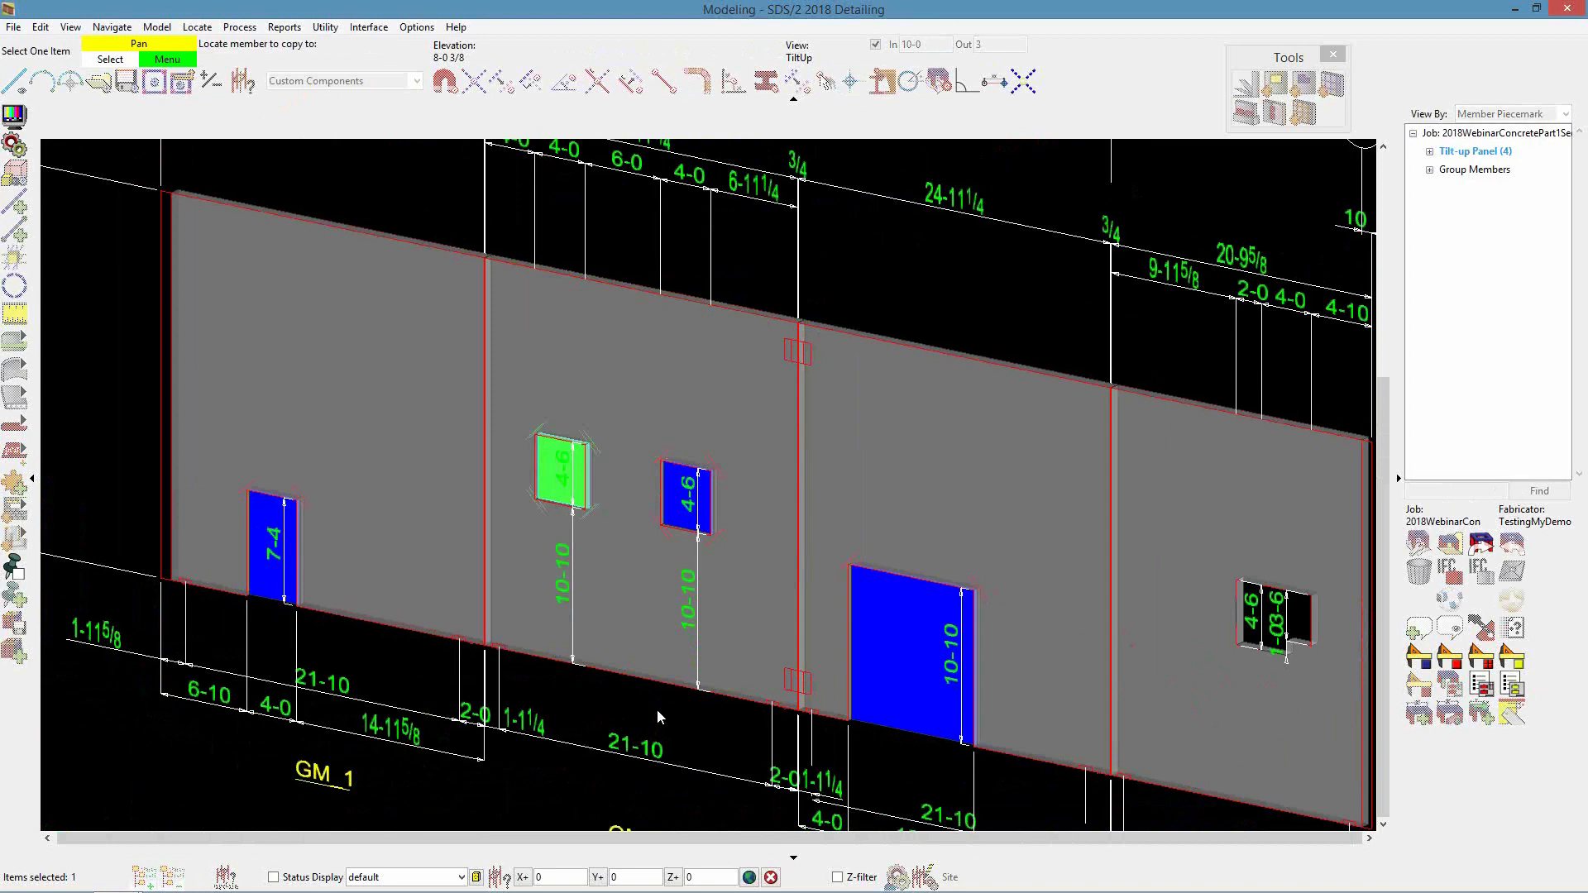
pyautogui.scroll(-2, 658, 717)
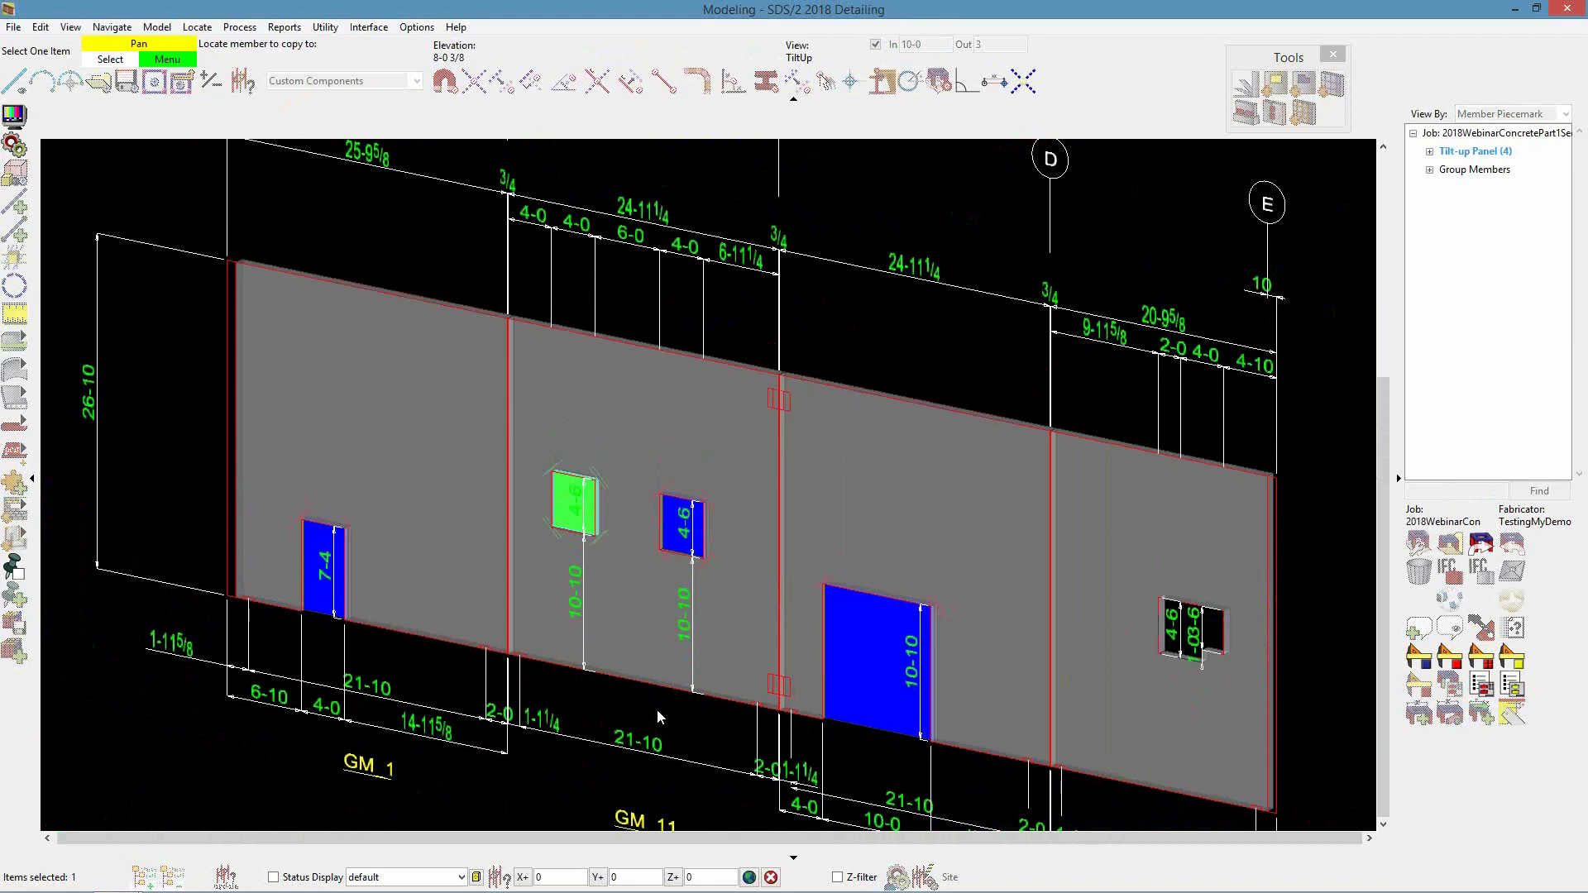
pyautogui.press('Escape')
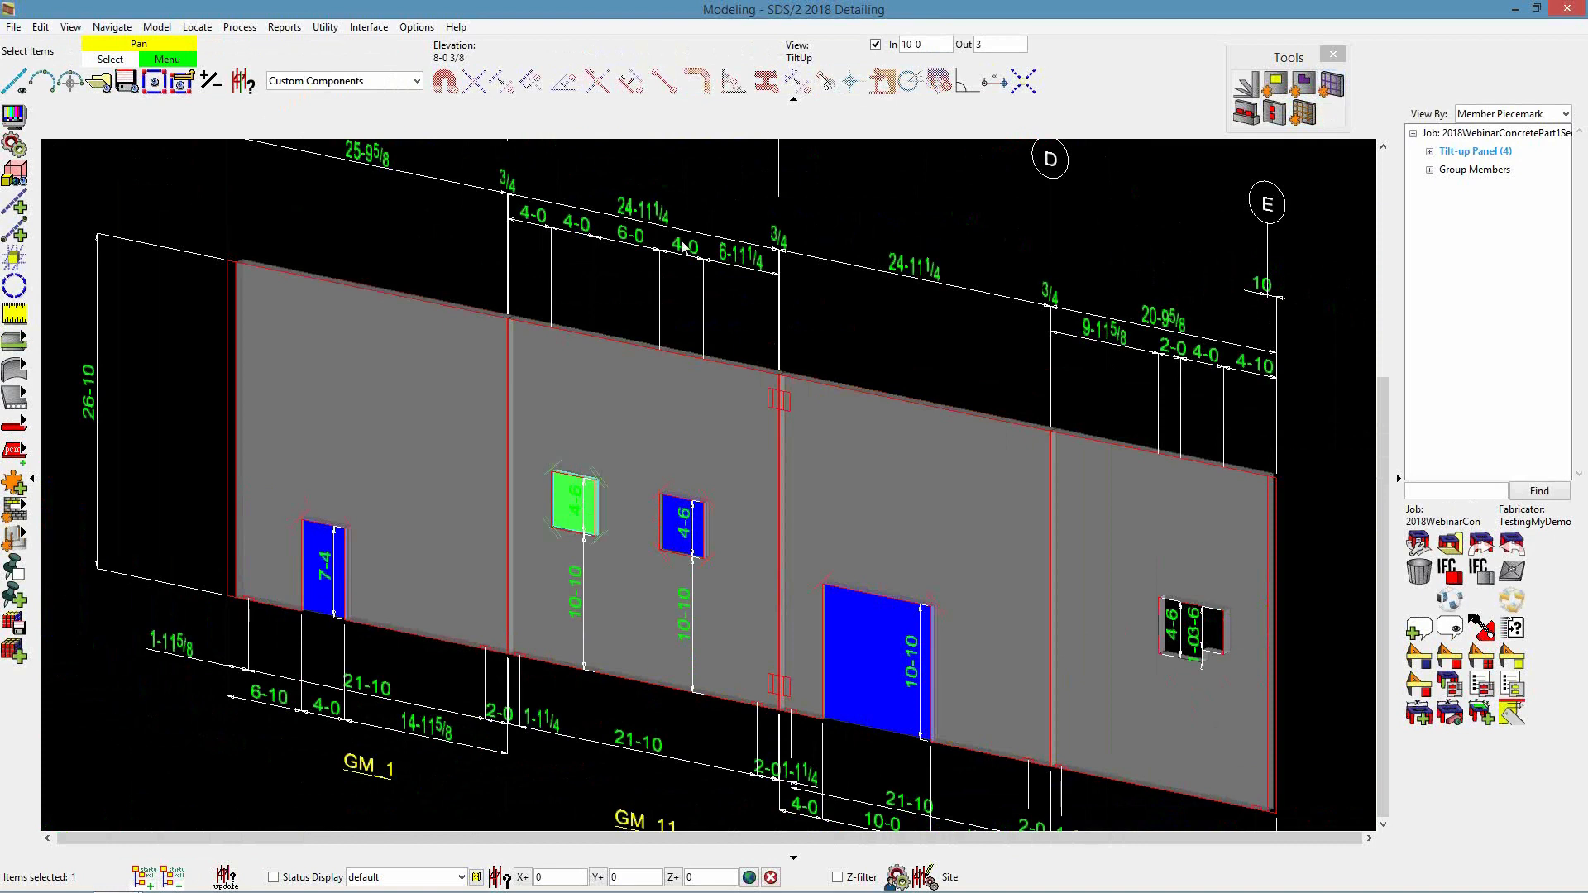
# Limit the selection filter to Members, select panel GM_1 and open the Reveal settings for it
pyautogui.click(417, 81)
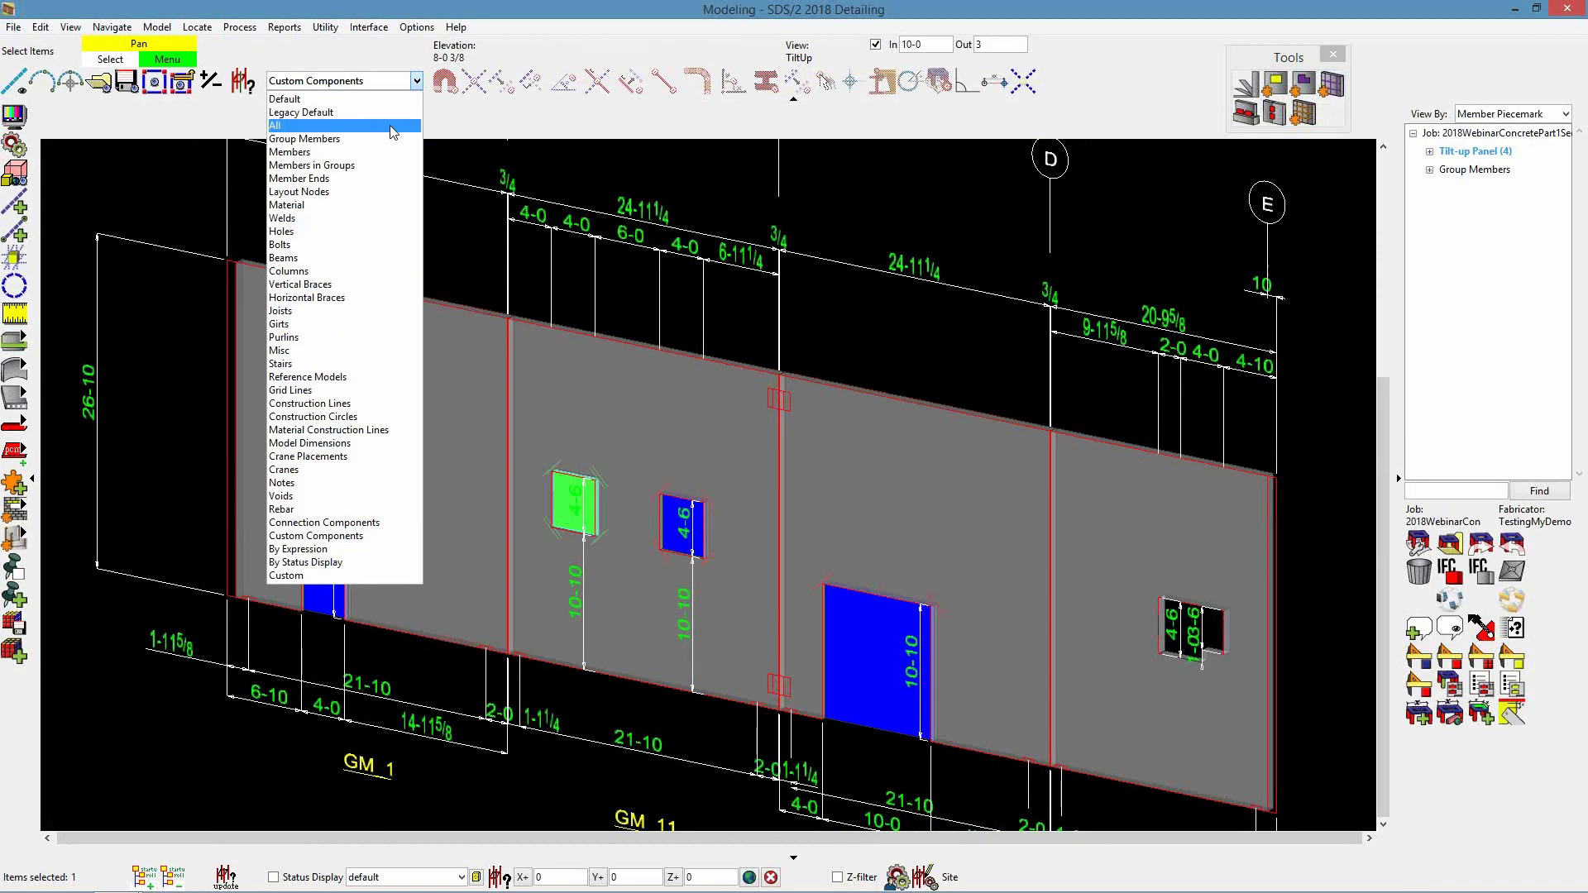
pyautogui.click(371, 149)
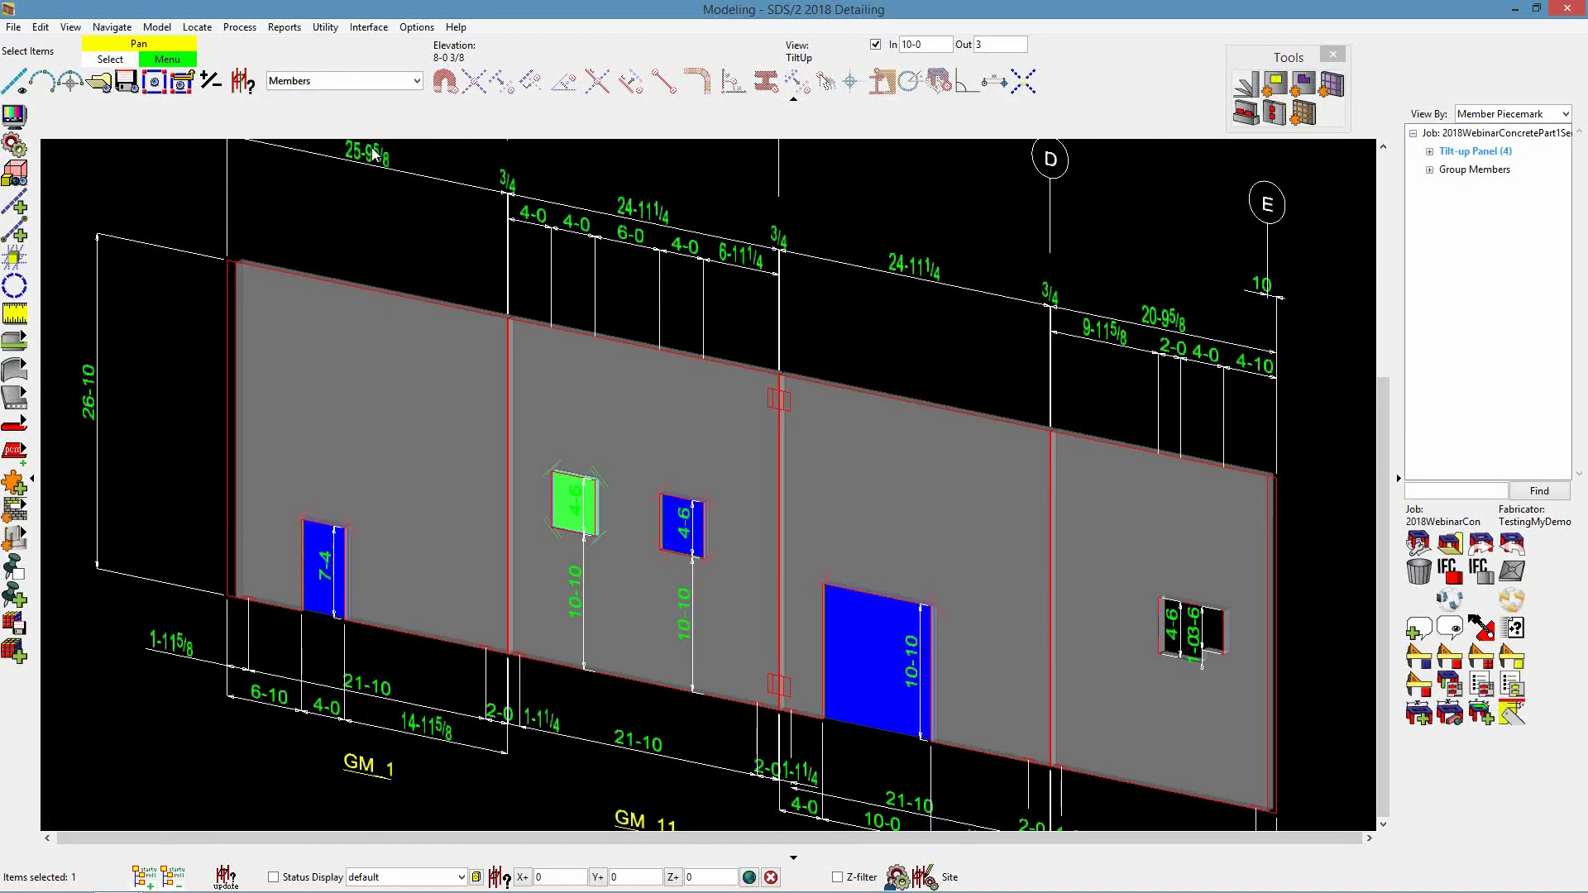
pyautogui.click(414, 417)
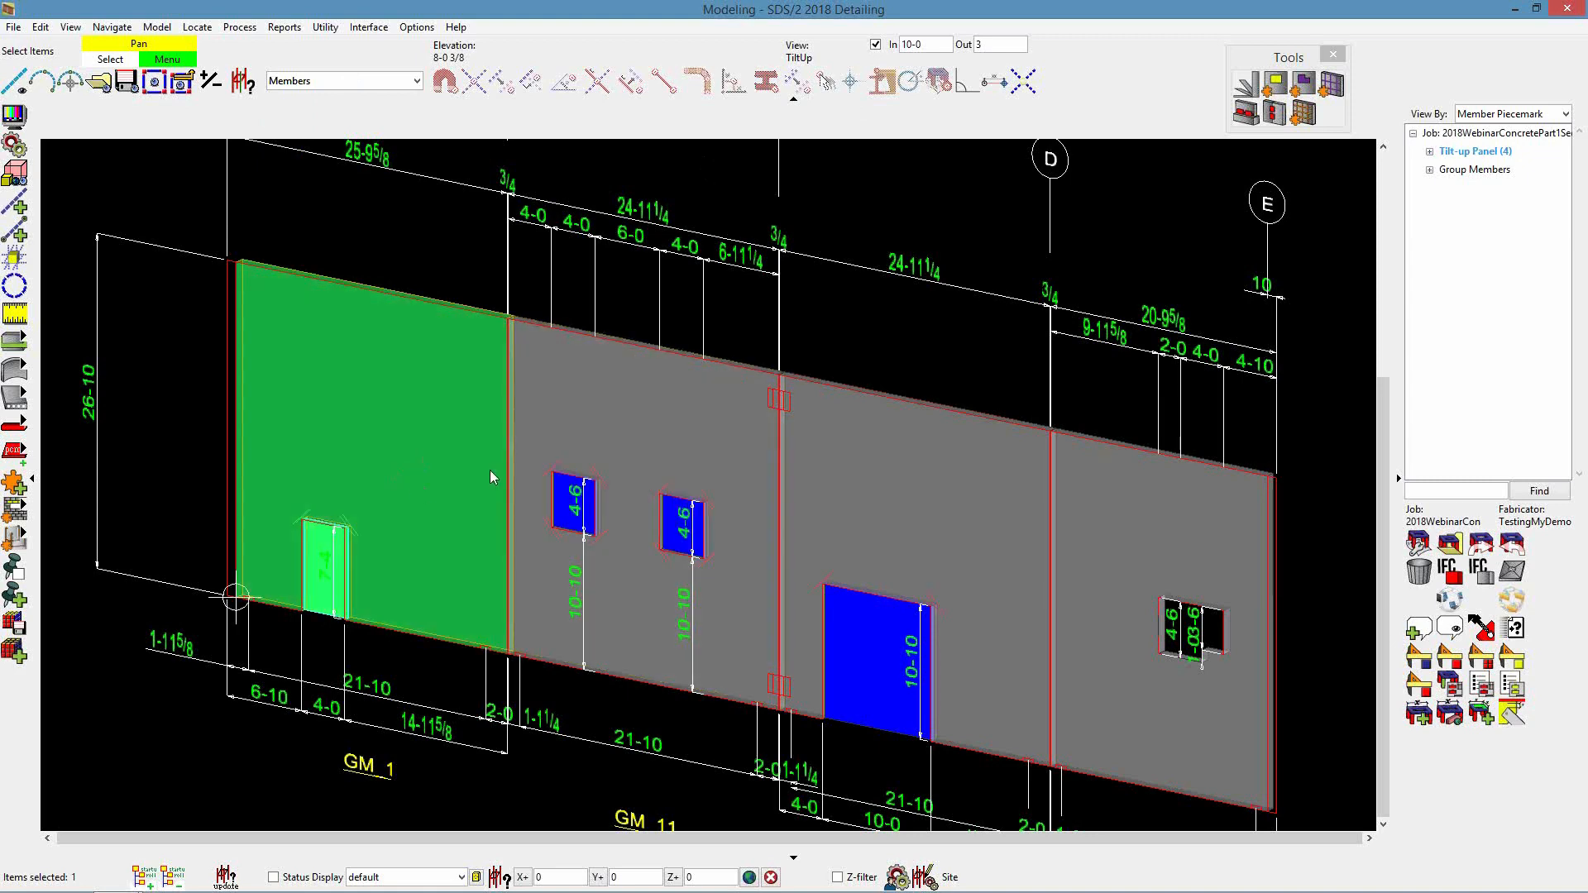
pyautogui.click(1330, 85)
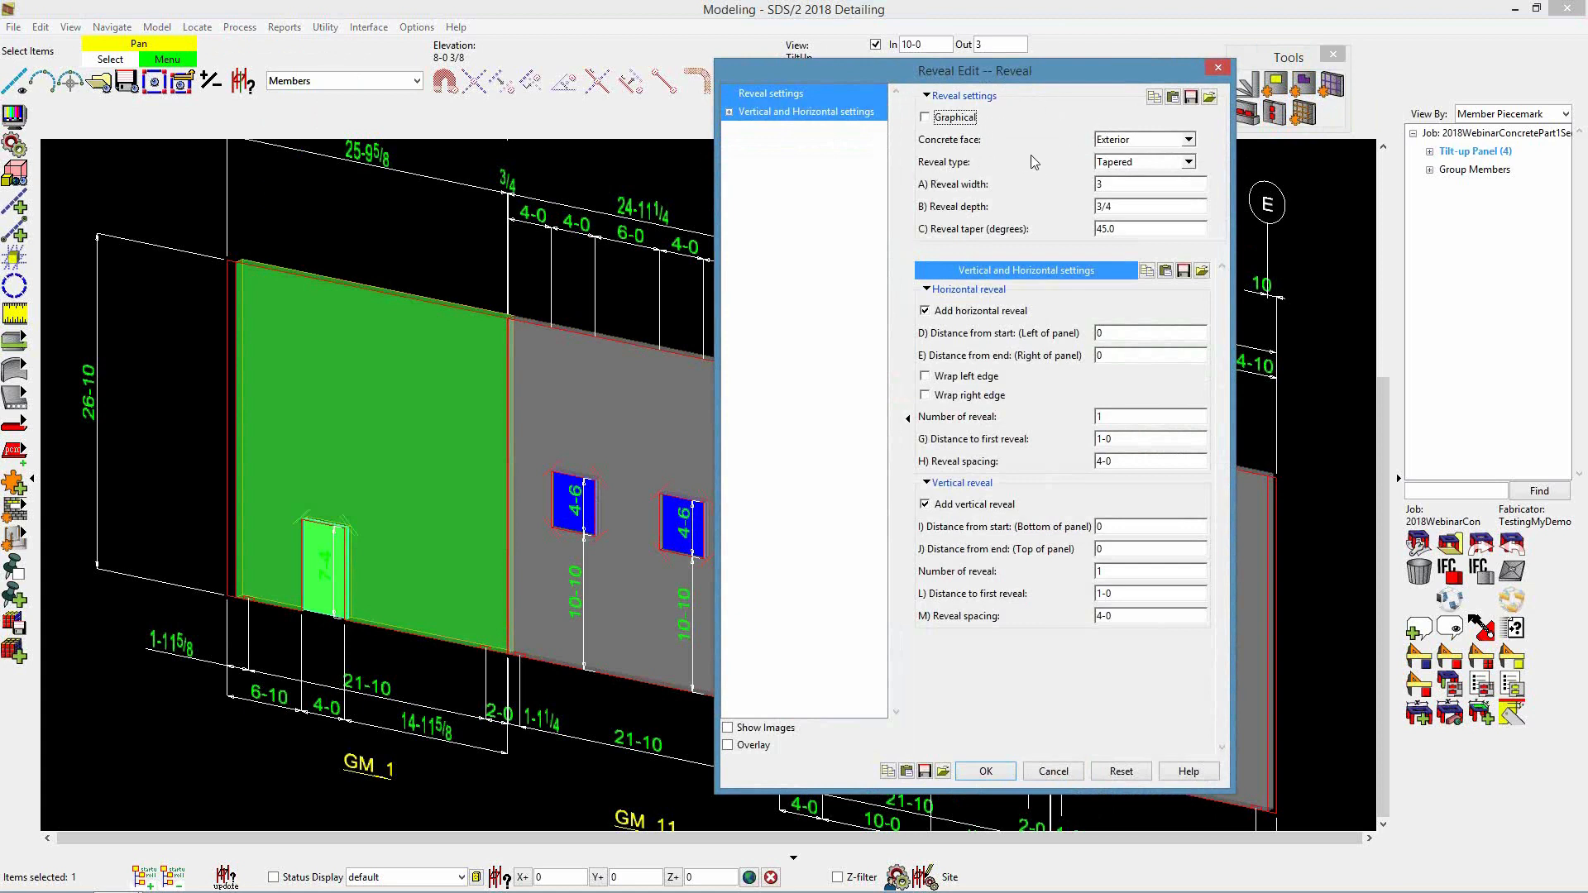
pyautogui.moveTo(1011, 72); pyautogui.dragTo(952, 66)
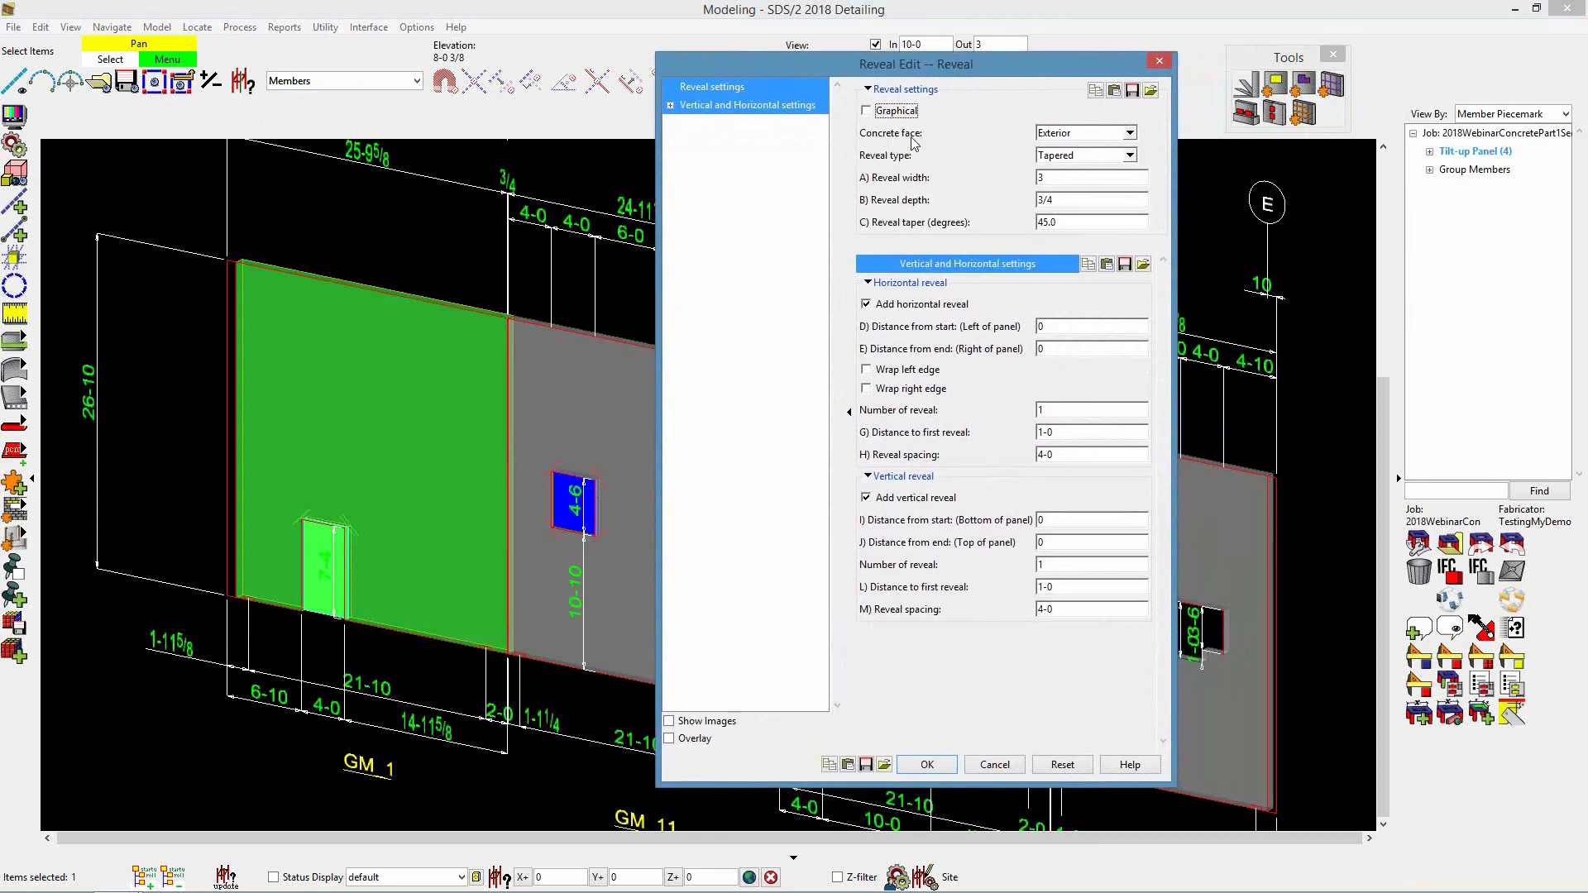
# Try the concrete face options, set the face back to Exterior, and show the reference images in the enlarged reveal dialog
pyautogui.click(1131, 133)
pyautogui.click(1130, 167)
pyautogui.click(1130, 133)
pyautogui.click(1135, 145)
pyautogui.moveTo(1171, 205); pyautogui.dragTo(1467, 185)
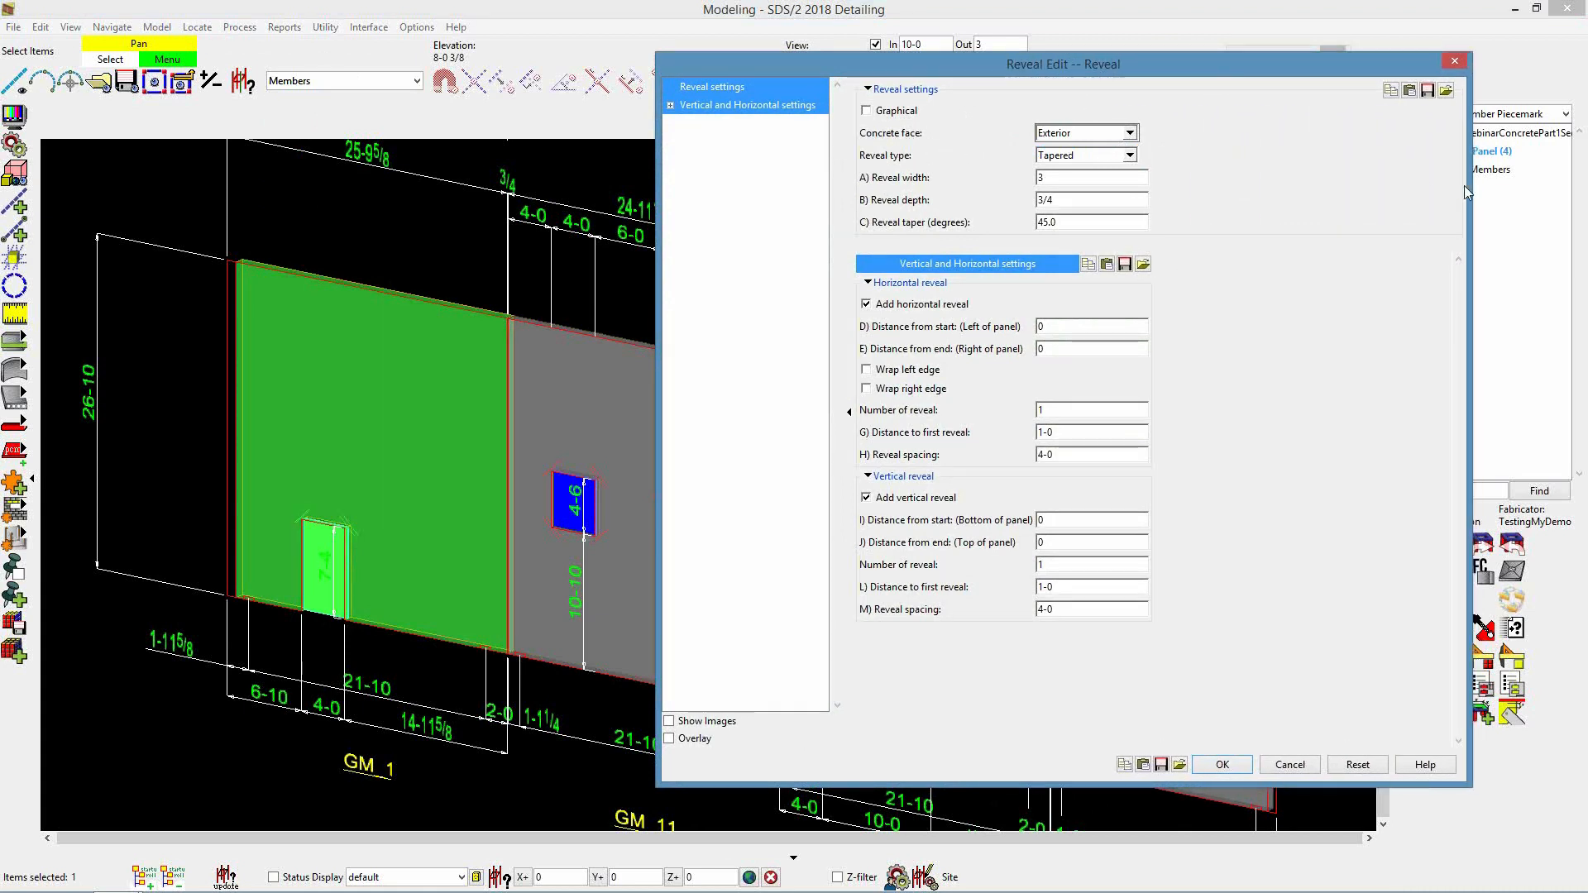
pyautogui.click(704, 723)
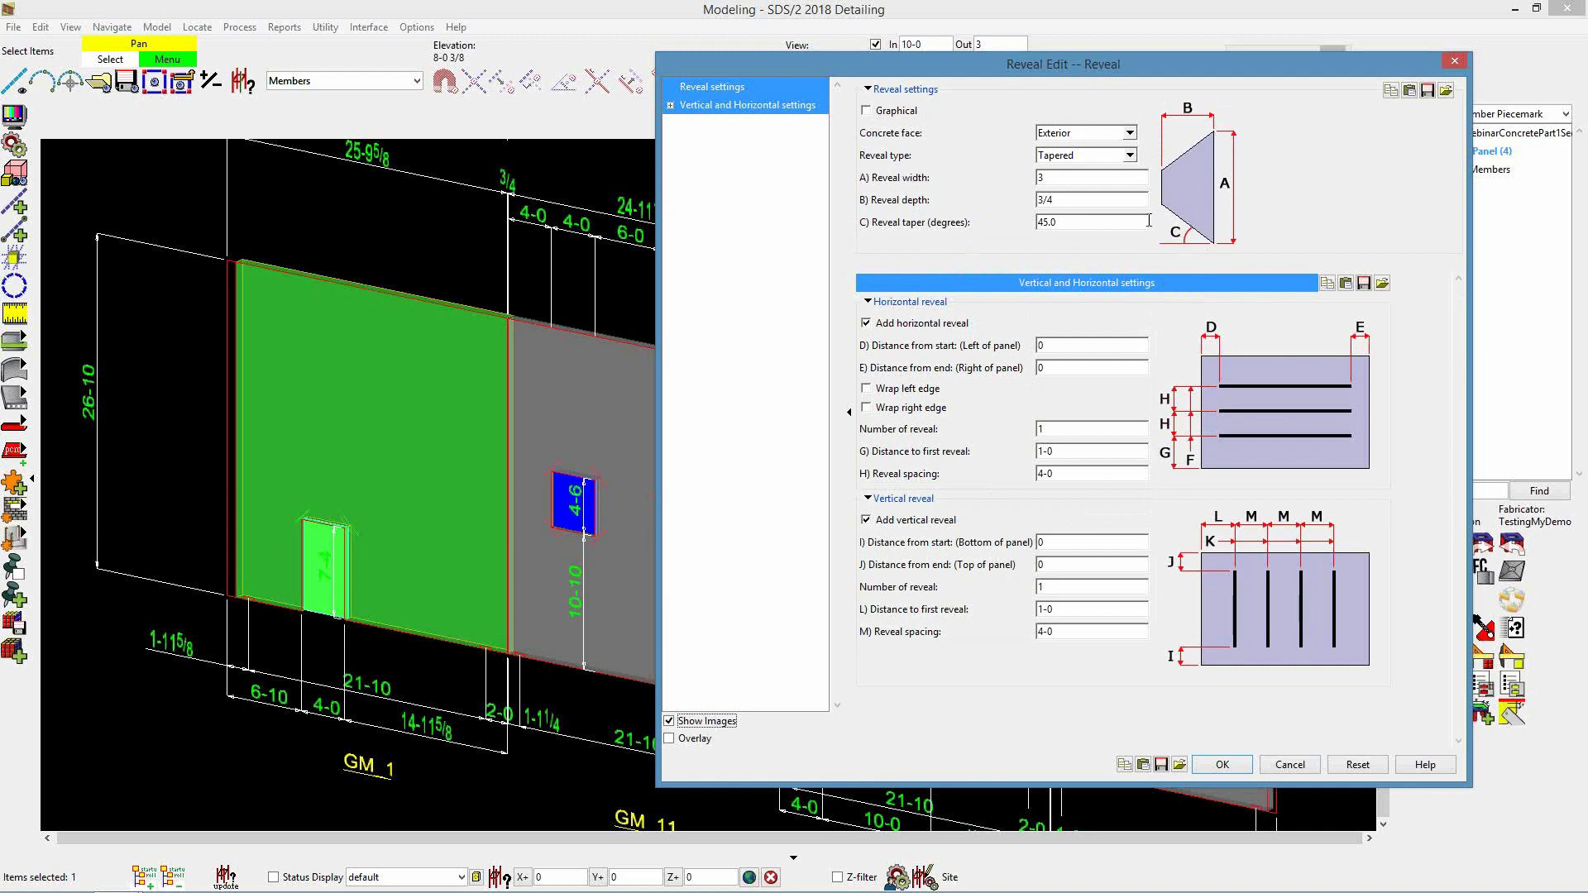
# Preview the Custom reveal type with its profile editor and return the type to Tapered
pyautogui.click(1127, 156)
pyautogui.click(1100, 189)
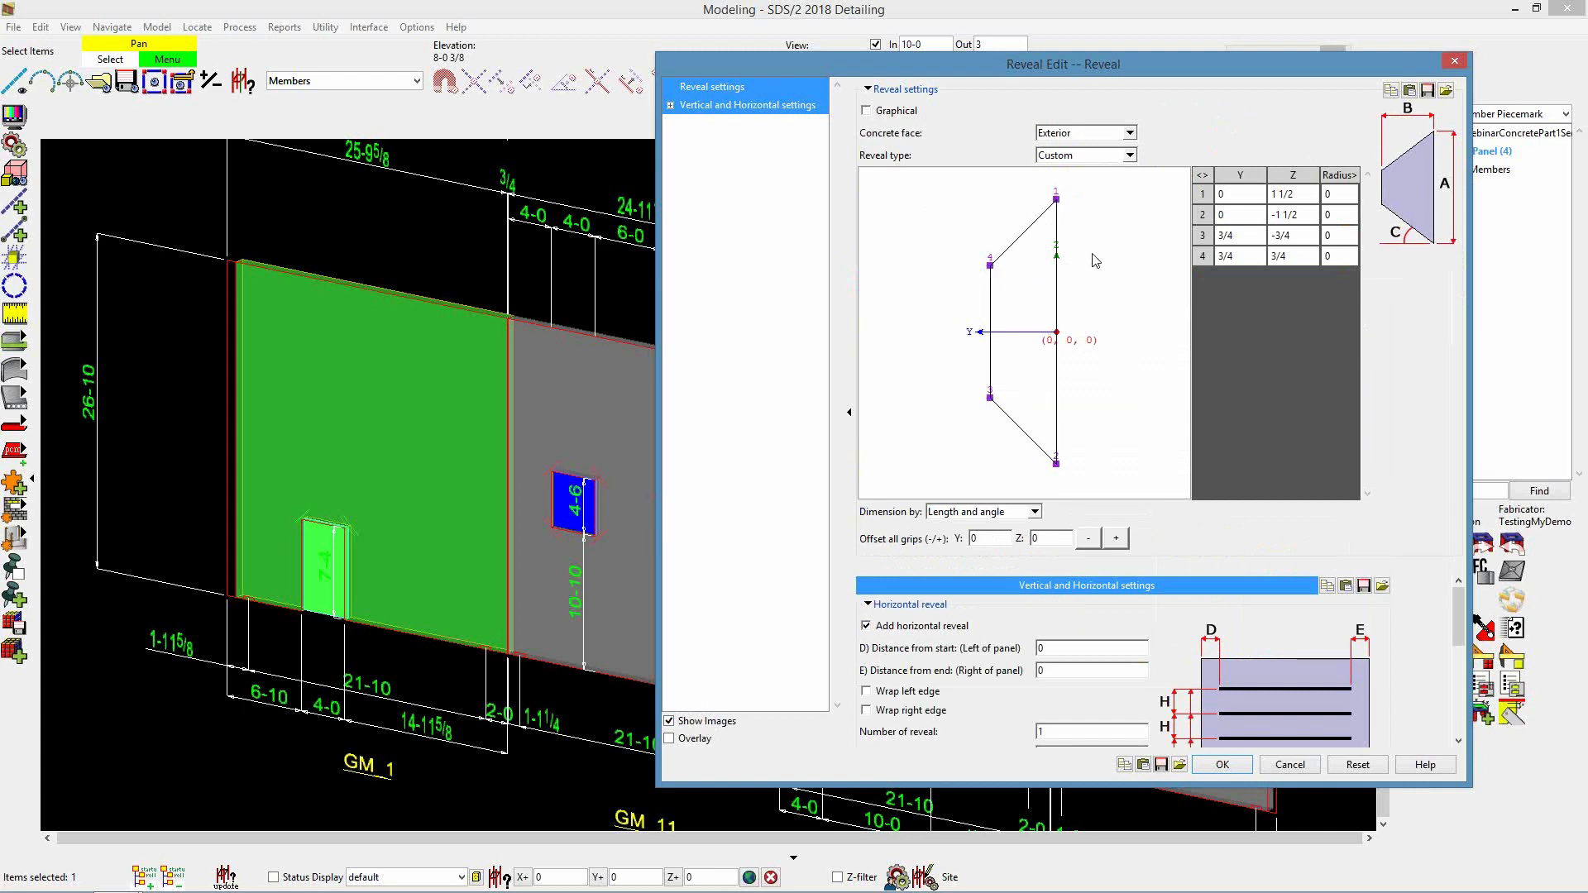
pyautogui.click(1130, 157)
pyautogui.click(1118, 174)
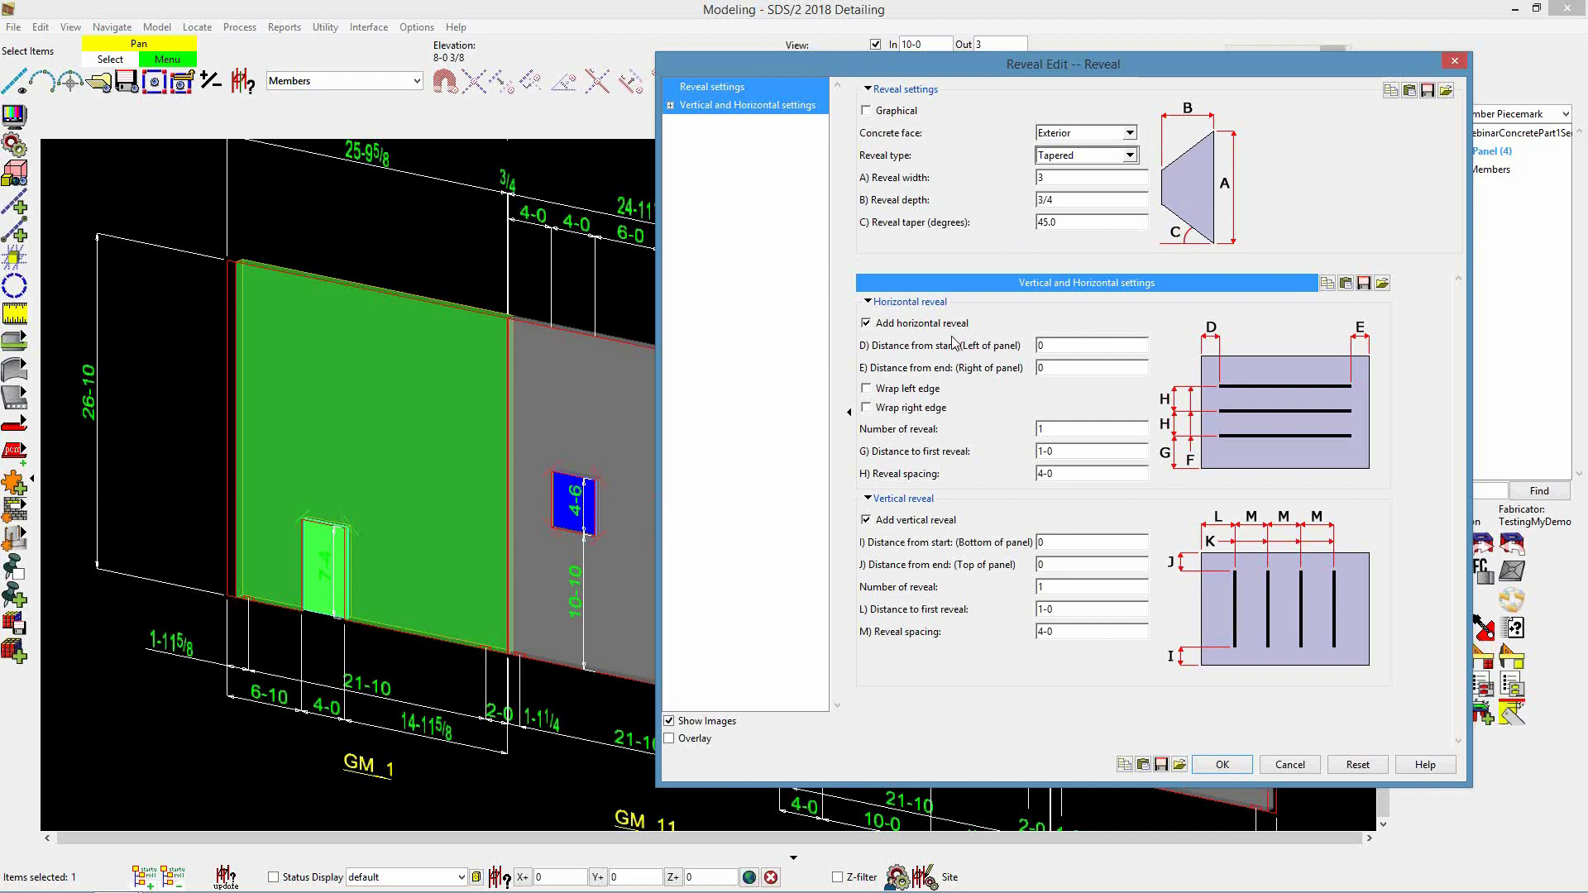
# Turn off the vertical reveal and set the horizontal reveal's distances from the start and end of the panel to 2-0
pyautogui.click(866, 519)
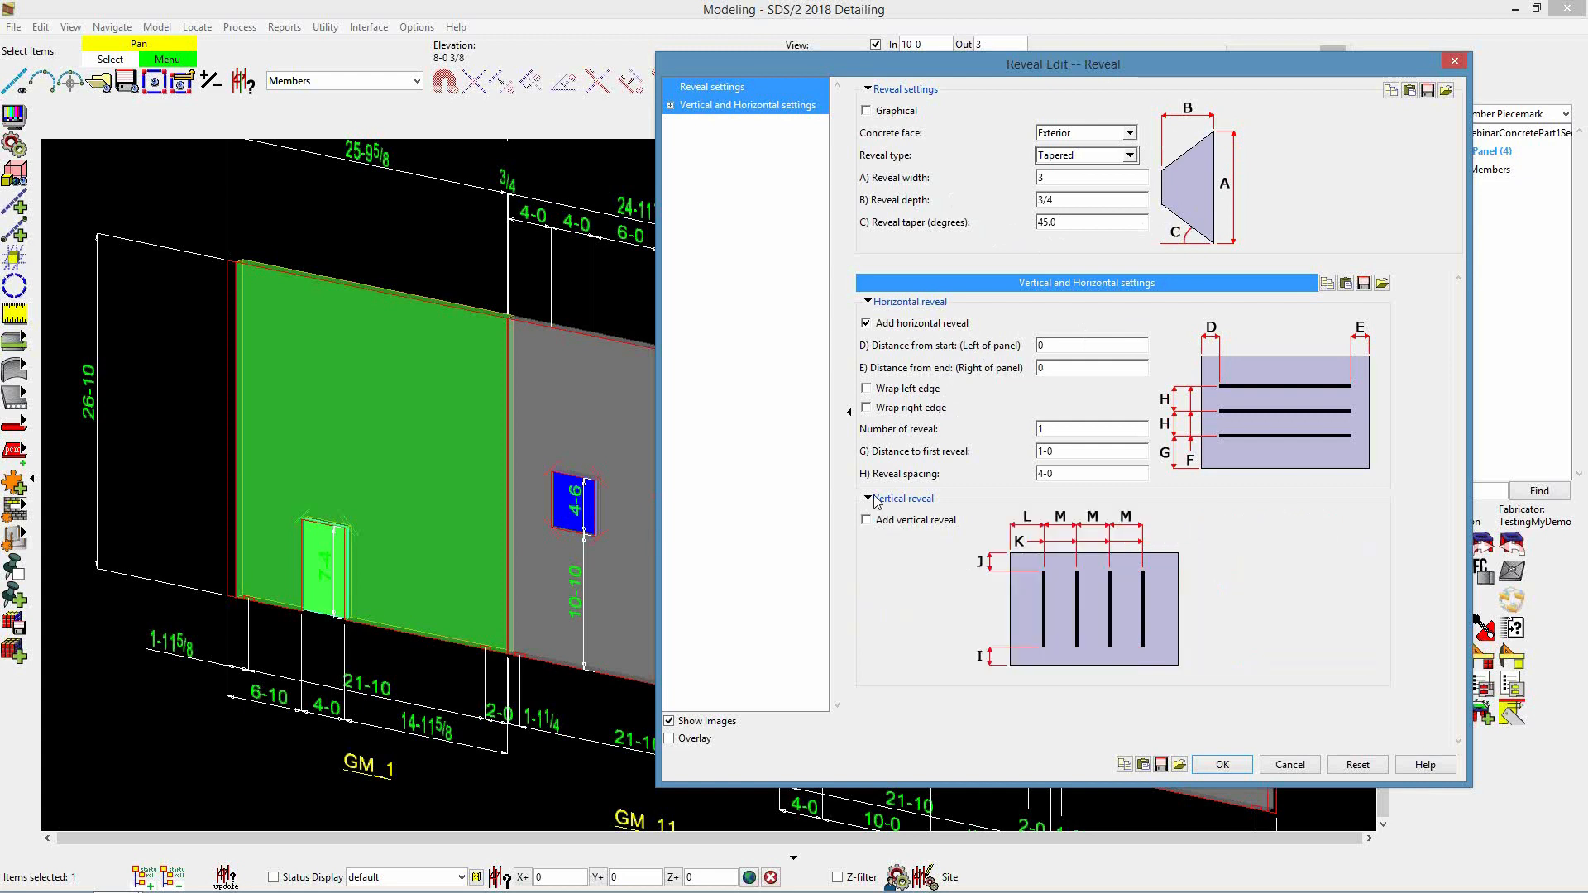
pyautogui.click(875, 500)
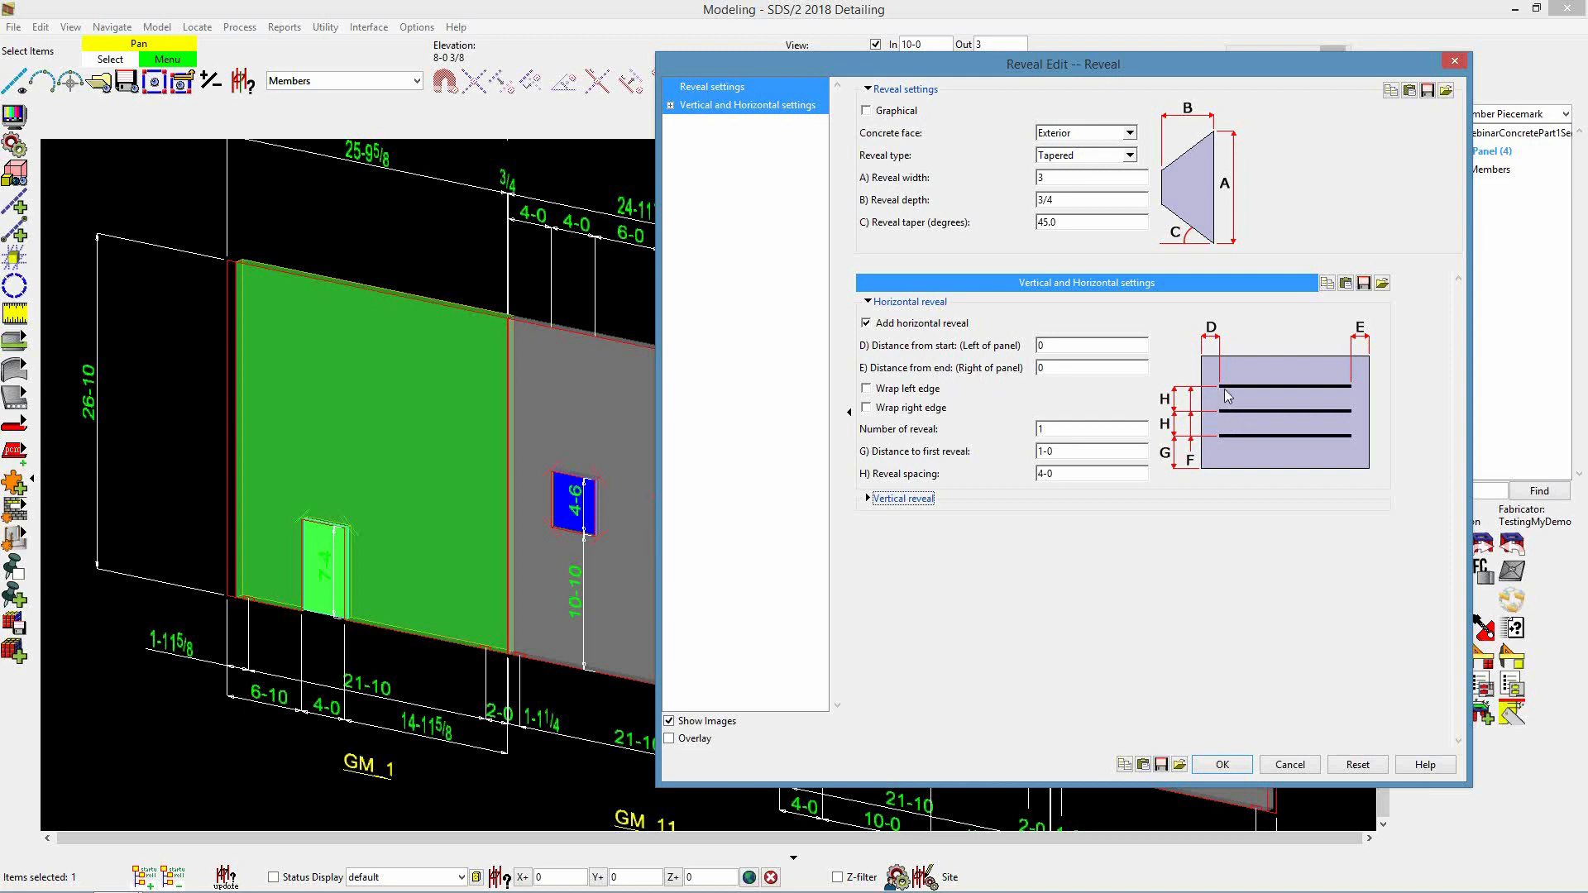
pyautogui.click(1063, 351)
pyautogui.write('2-0')
pyautogui.click(1052, 368)
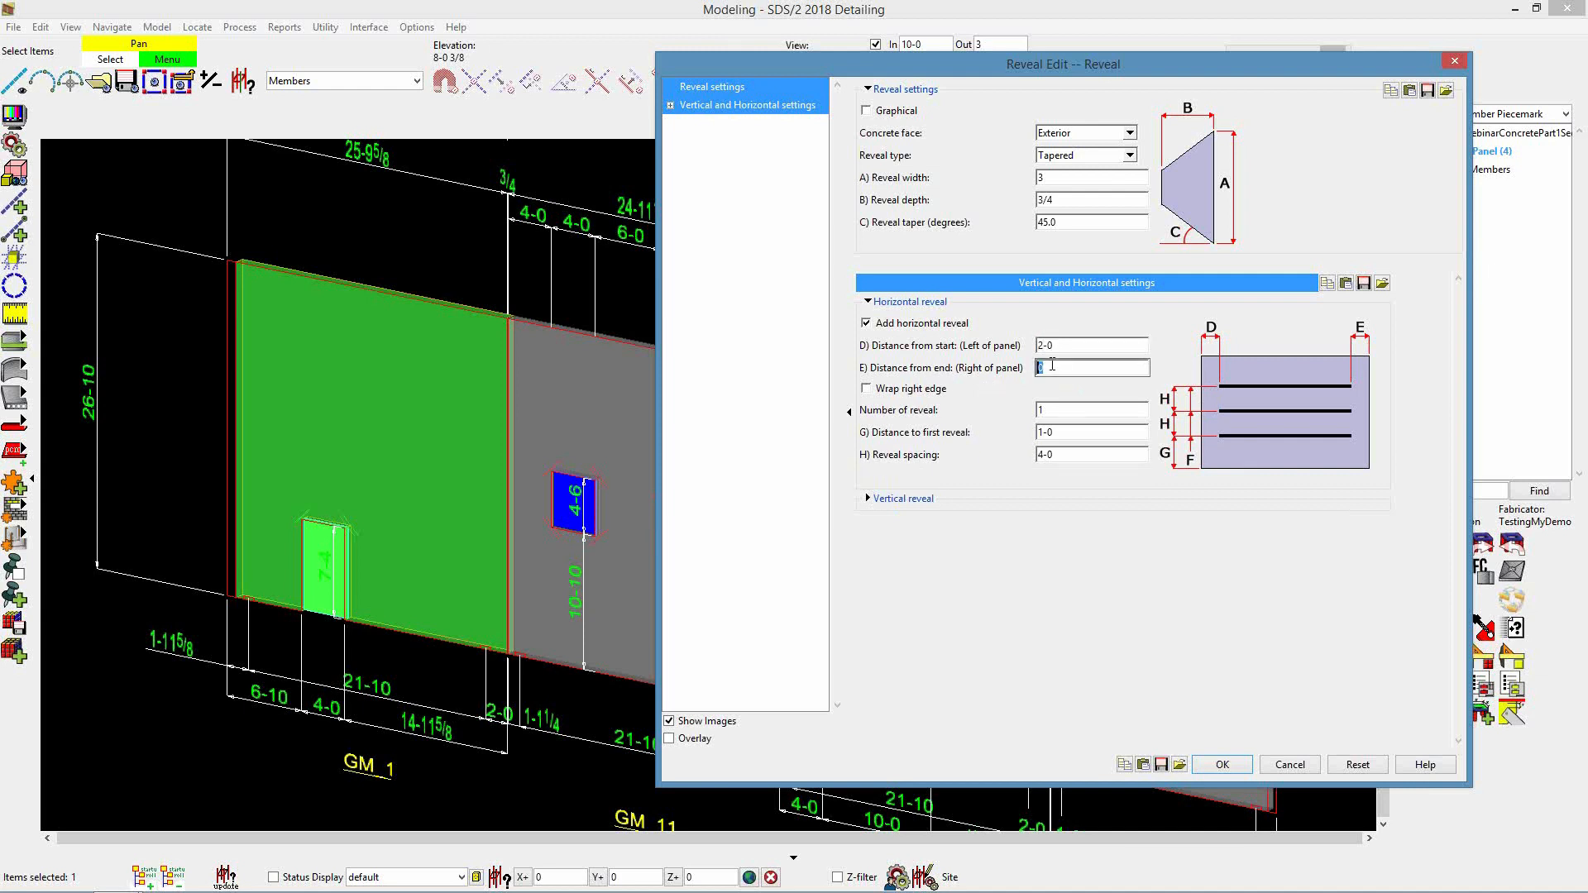
pyautogui.write('2-')
pyautogui.click(867, 390)
# Add three horizontal reveals to GM_1, the first about 8 feet above the panel's bottom and spaced 4-0 apart, then clear the selection
pyautogui.click(1081, 409)
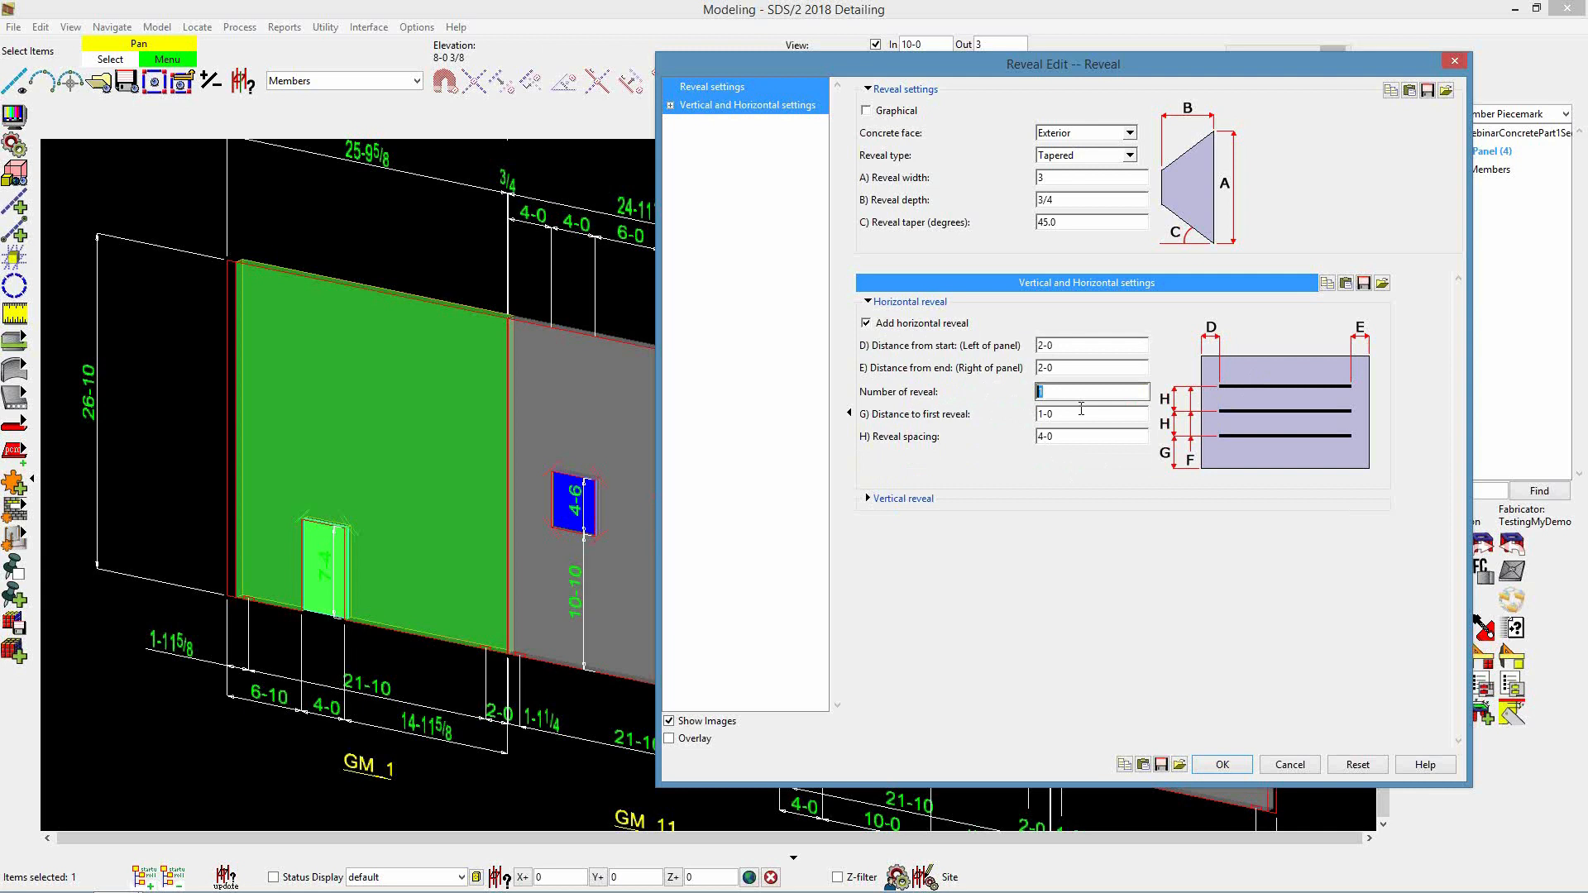
pyautogui.click(1078, 416)
pyautogui.write('8-')
pyautogui.press('Tab')
pyautogui.click(1221, 764)
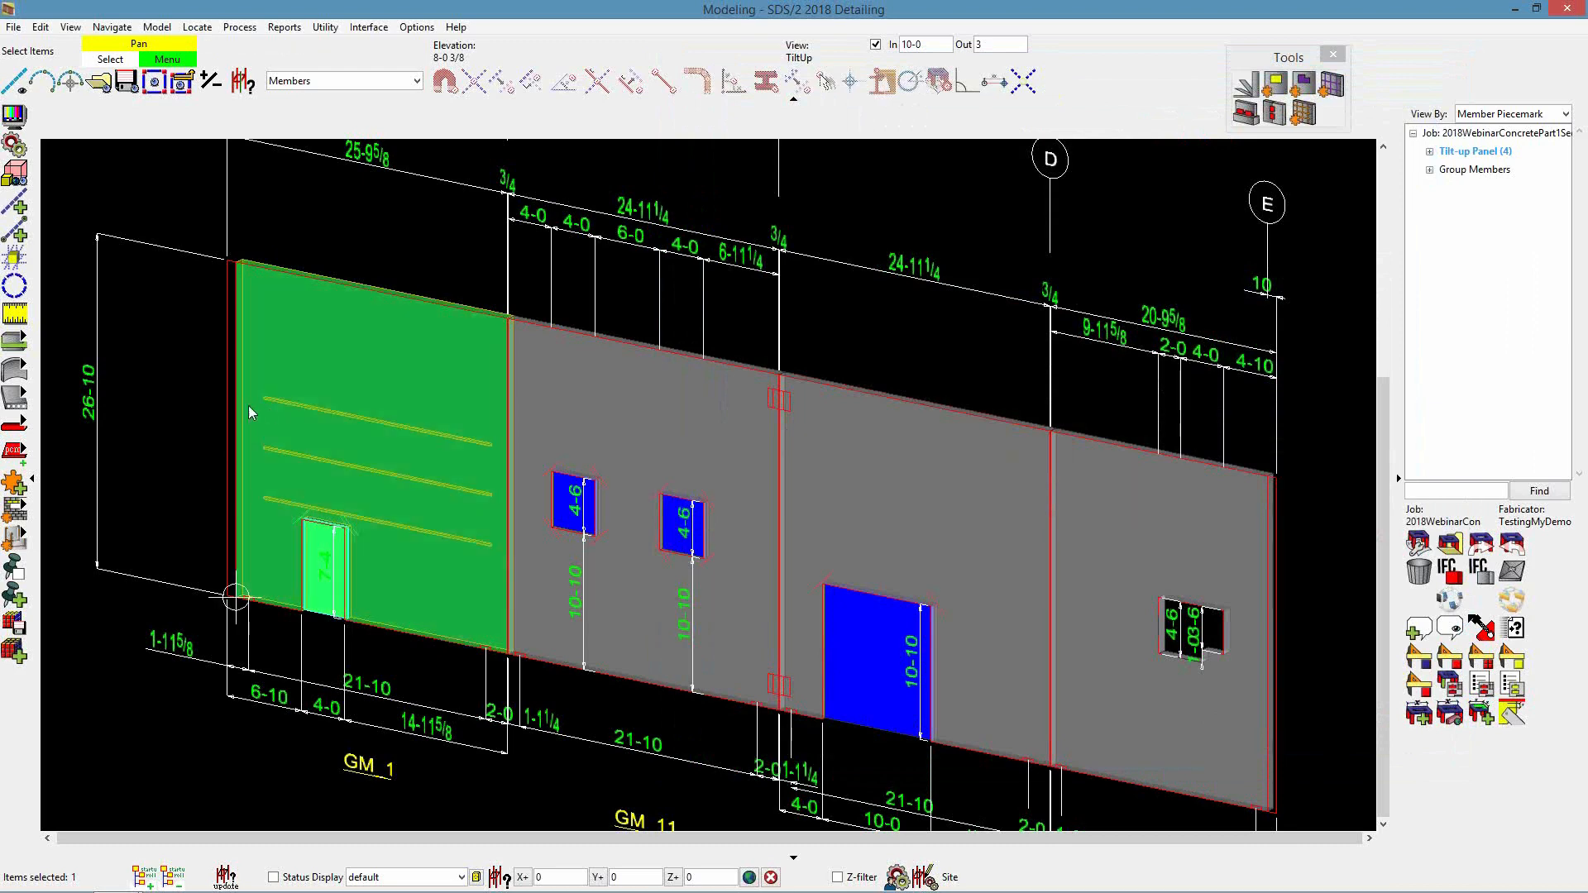
pyautogui.scroll(1, 186, 351)
pyautogui.click(171, 371)
pyautogui.scroll(2, 386, 478)
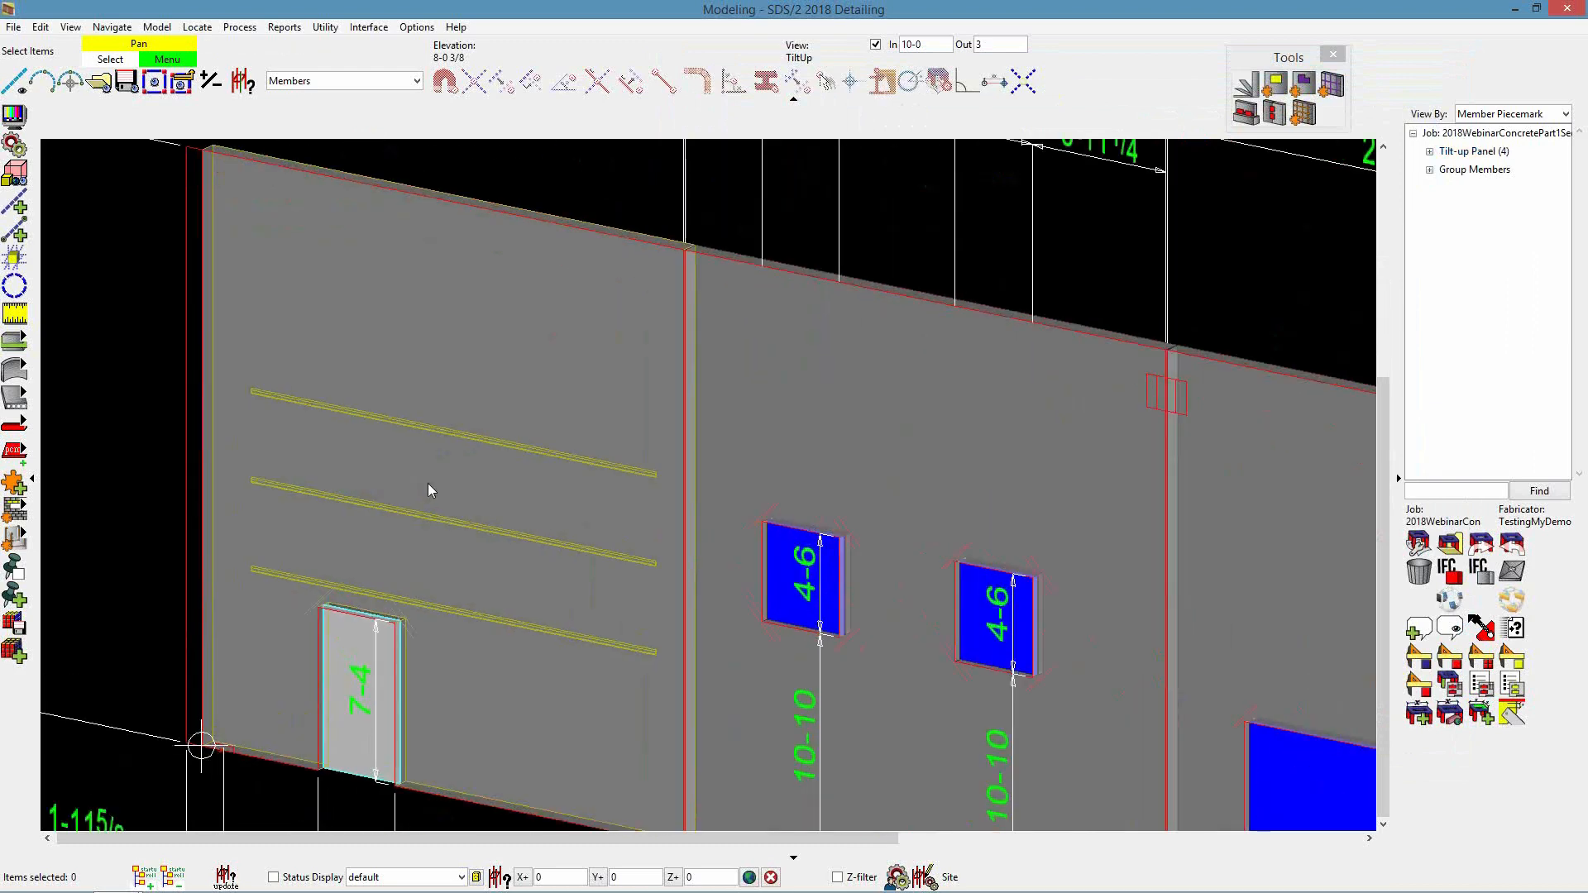
# Inspect the horizontal reveals of the door panel and show the lowest reveal's profile in an enlarged section view
pyautogui.press('s')
pyautogui.click(496, 479)
pyautogui.scroll(2, 778, 602)
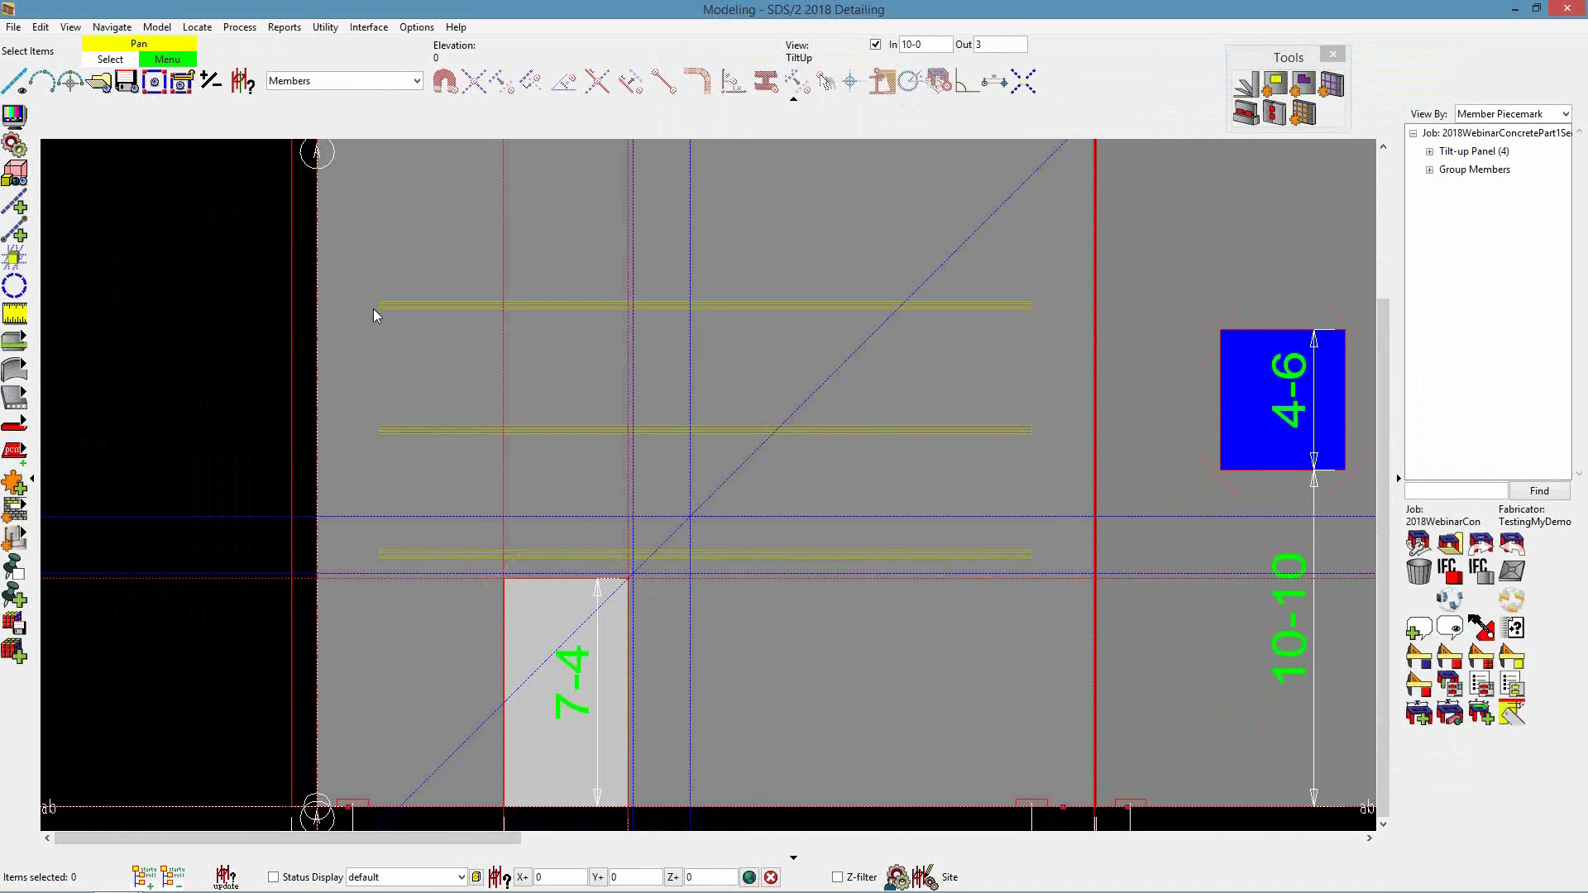
pyautogui.scroll(2, 488, 597)
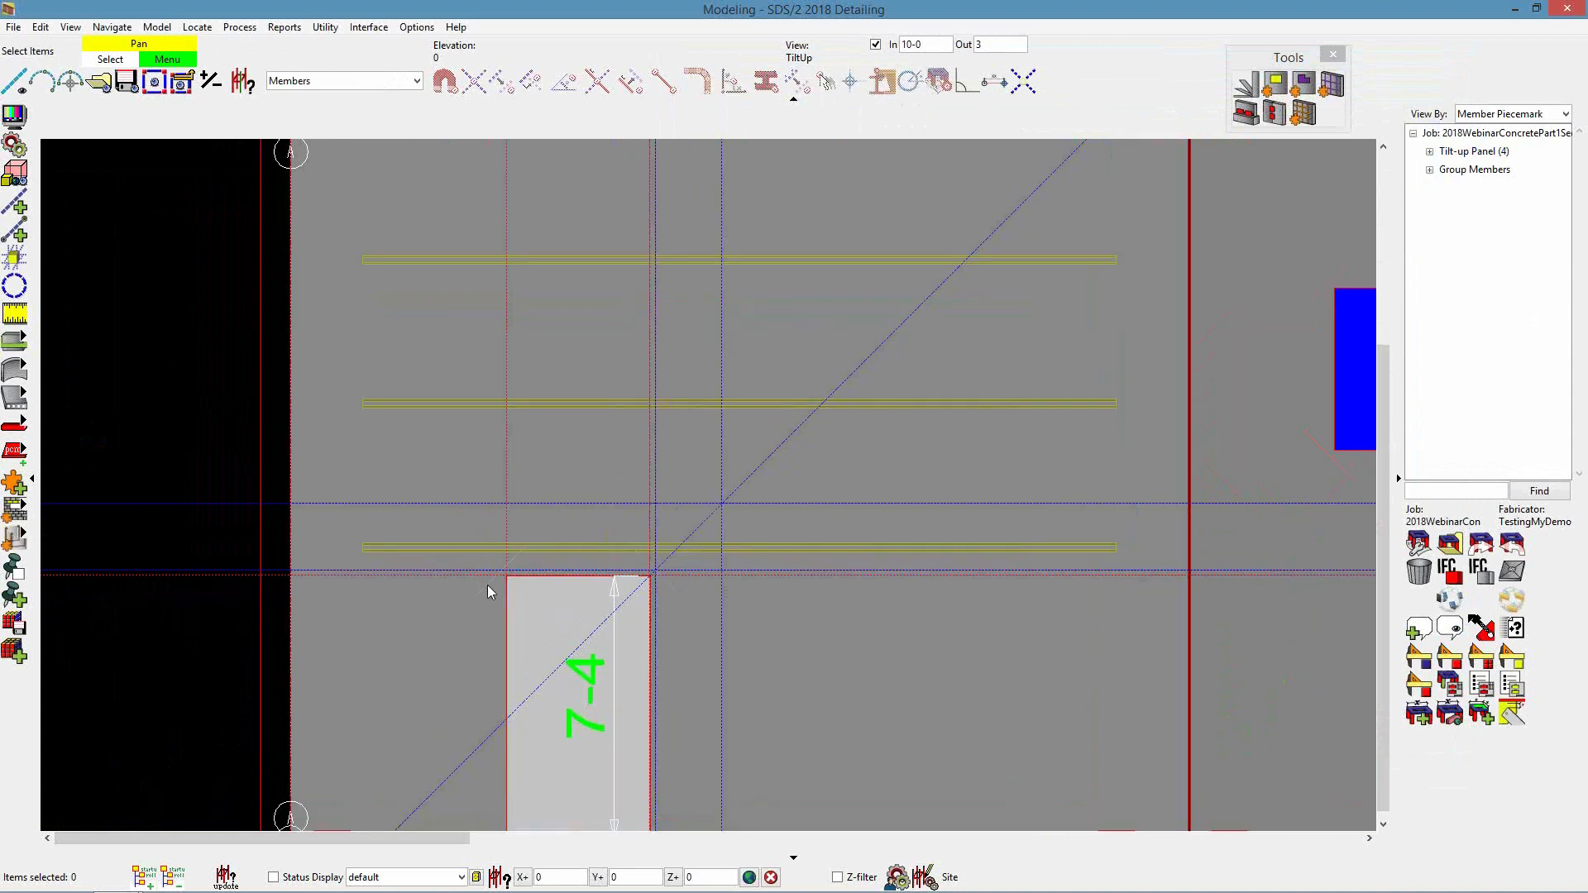
pyautogui.keyDown('shift'); pyautogui.moveTo(342, 509); pyautogui.dragTo(393, 522, button='middle'); pyautogui.keyUp('shift')
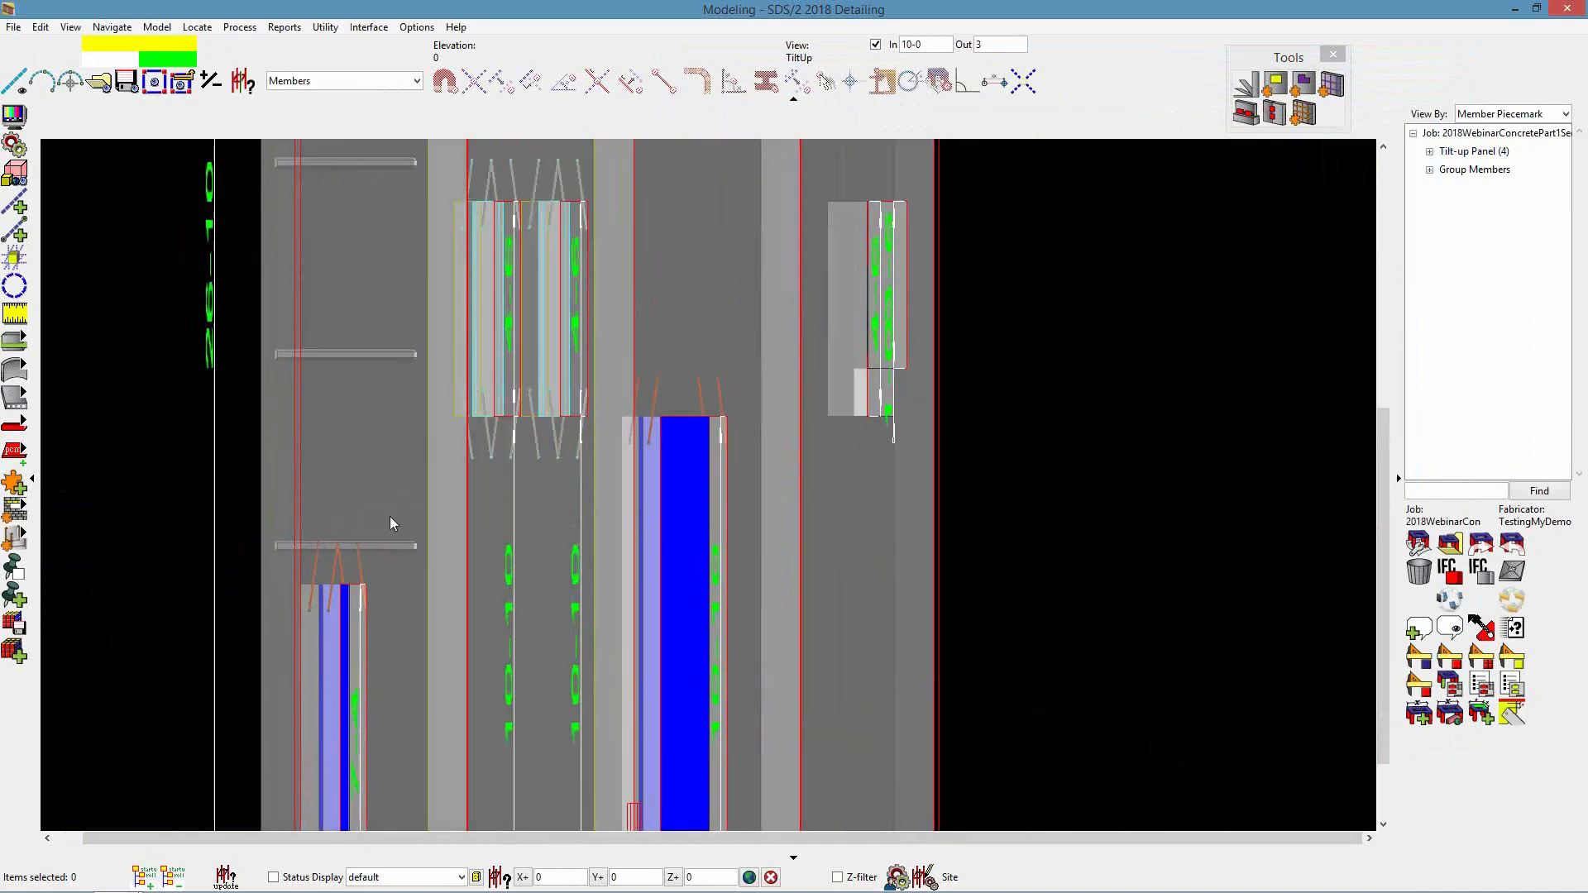
pyautogui.keyDown('ctrl'); pyautogui.middleClick(285, 542); pyautogui.keyUp('ctrl')
pyautogui.scroll(3, 716, 657)
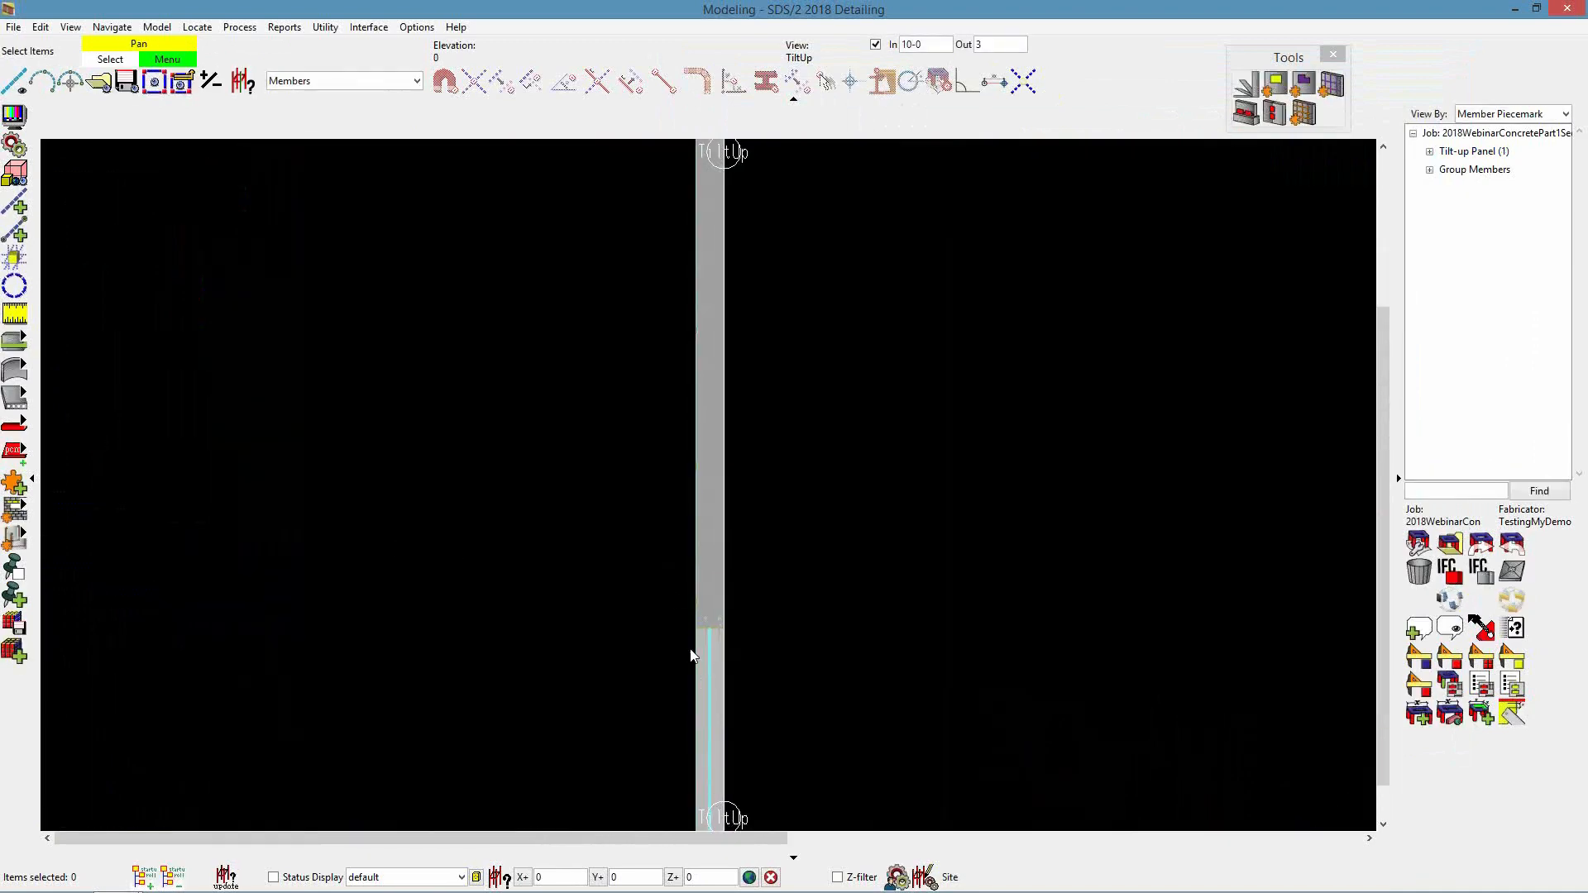
pyautogui.scroll(11, 693, 538)
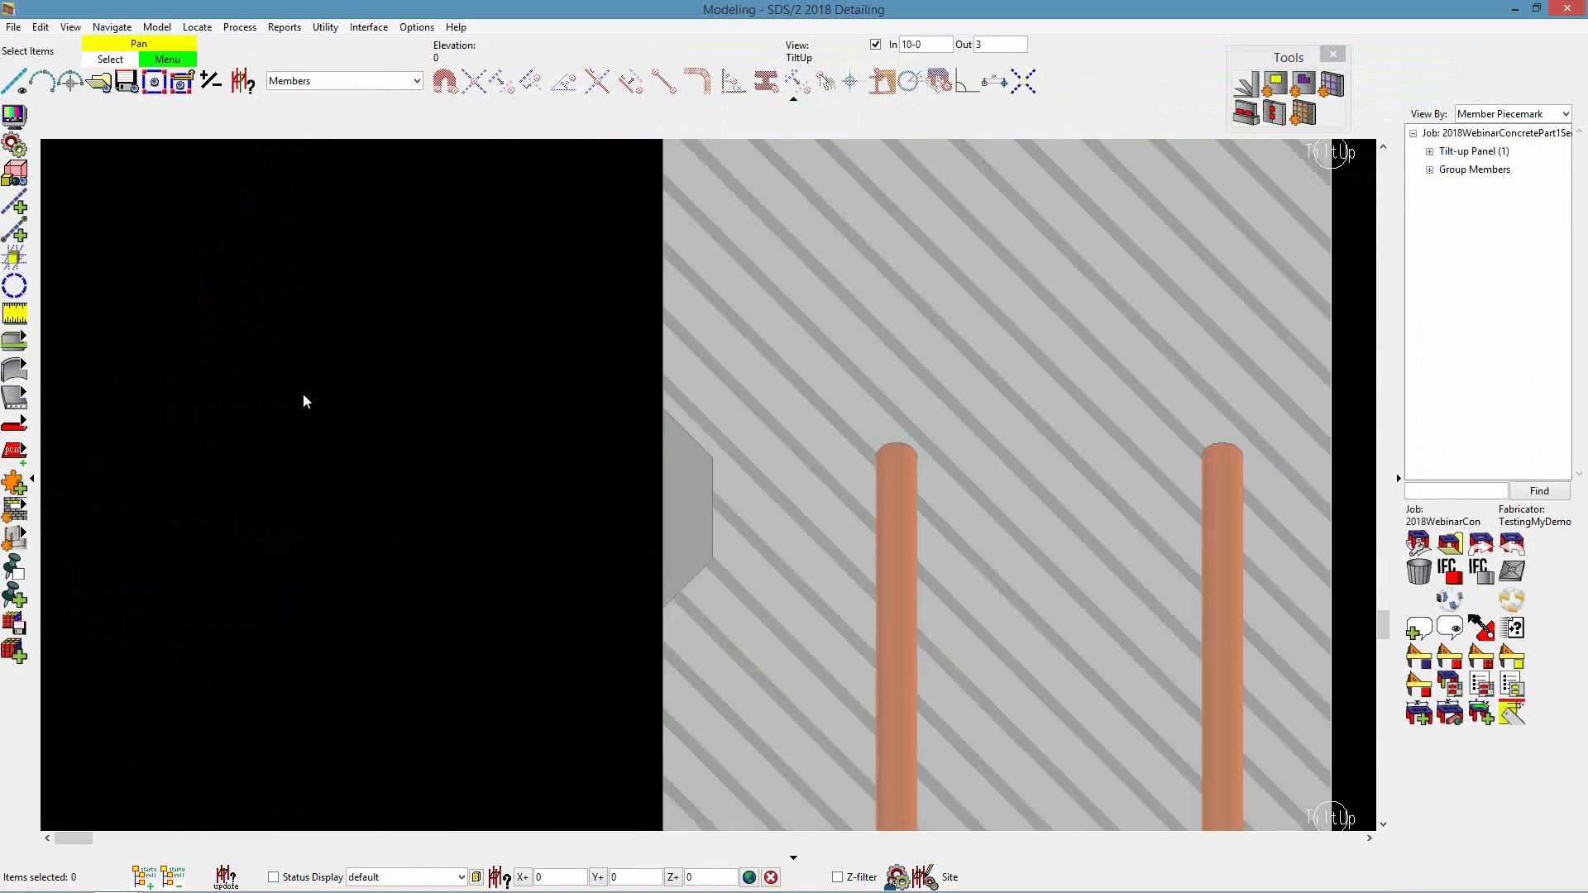
# Add construction lines along the edges of the sectioned panel material and horizontal ones through the reveal's two outer corners
pyautogui.click(15, 258)
pyautogui.click(734, 414)
pyautogui.rightClick(733, 415)
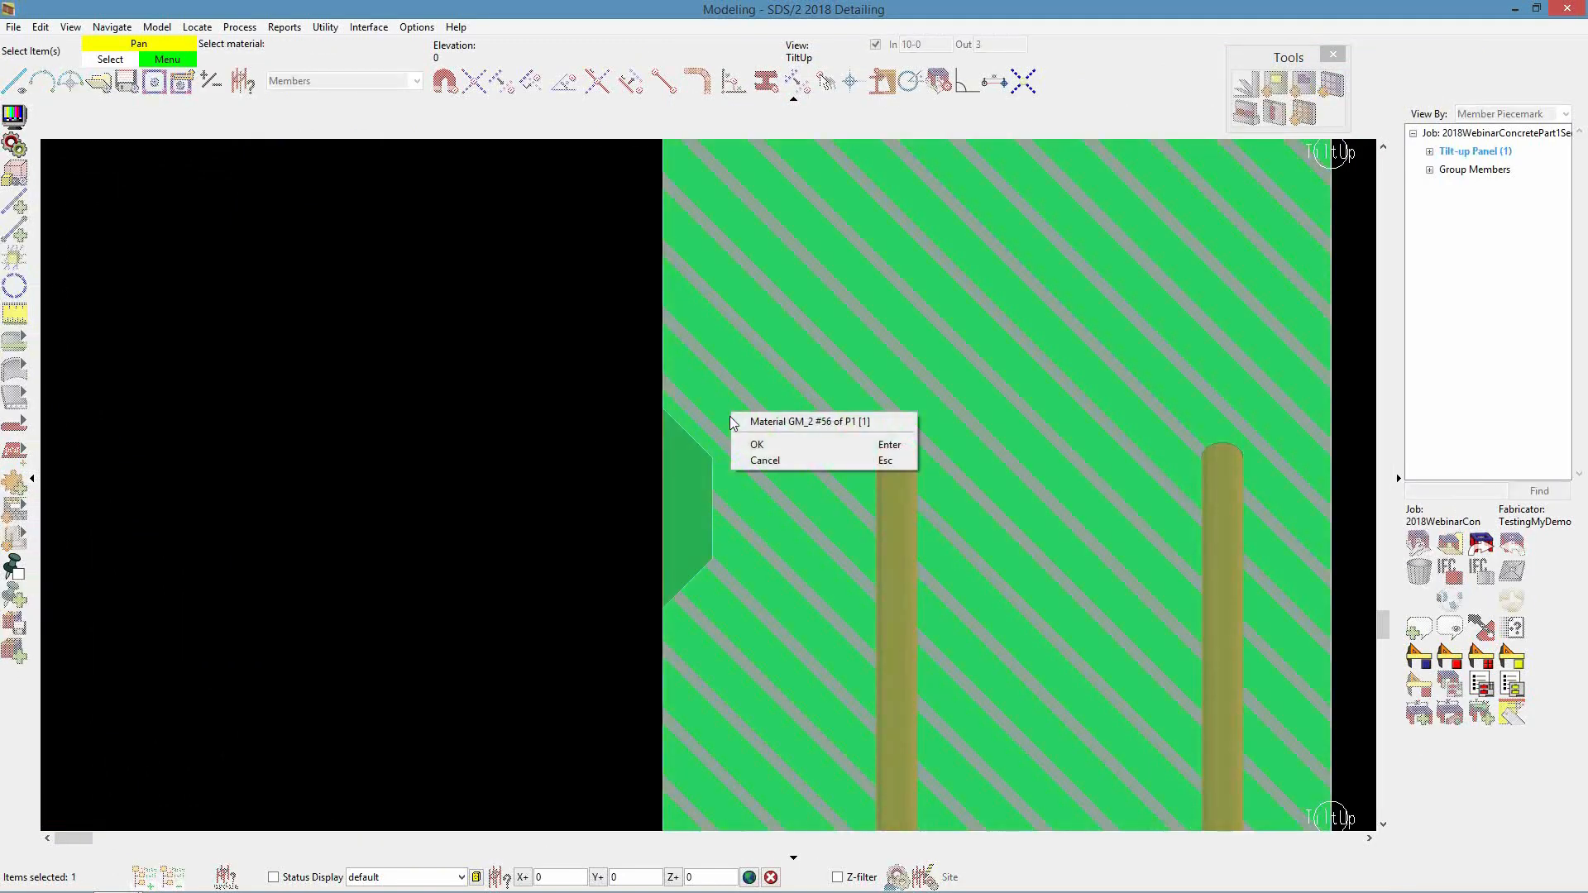
pyautogui.click(749, 444)
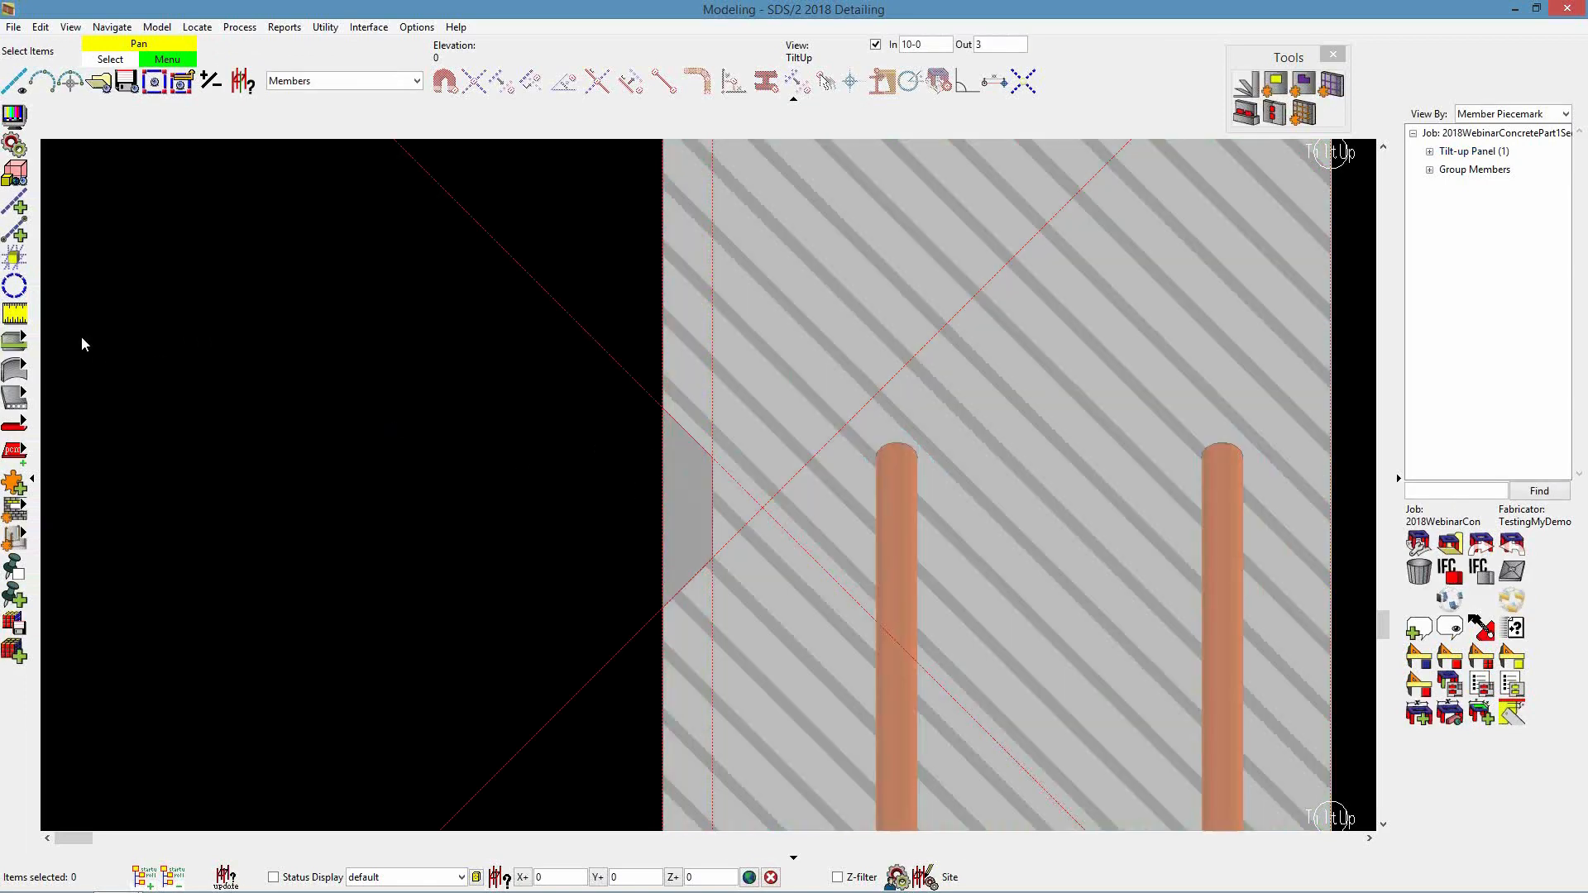
pyautogui.click(15, 203)
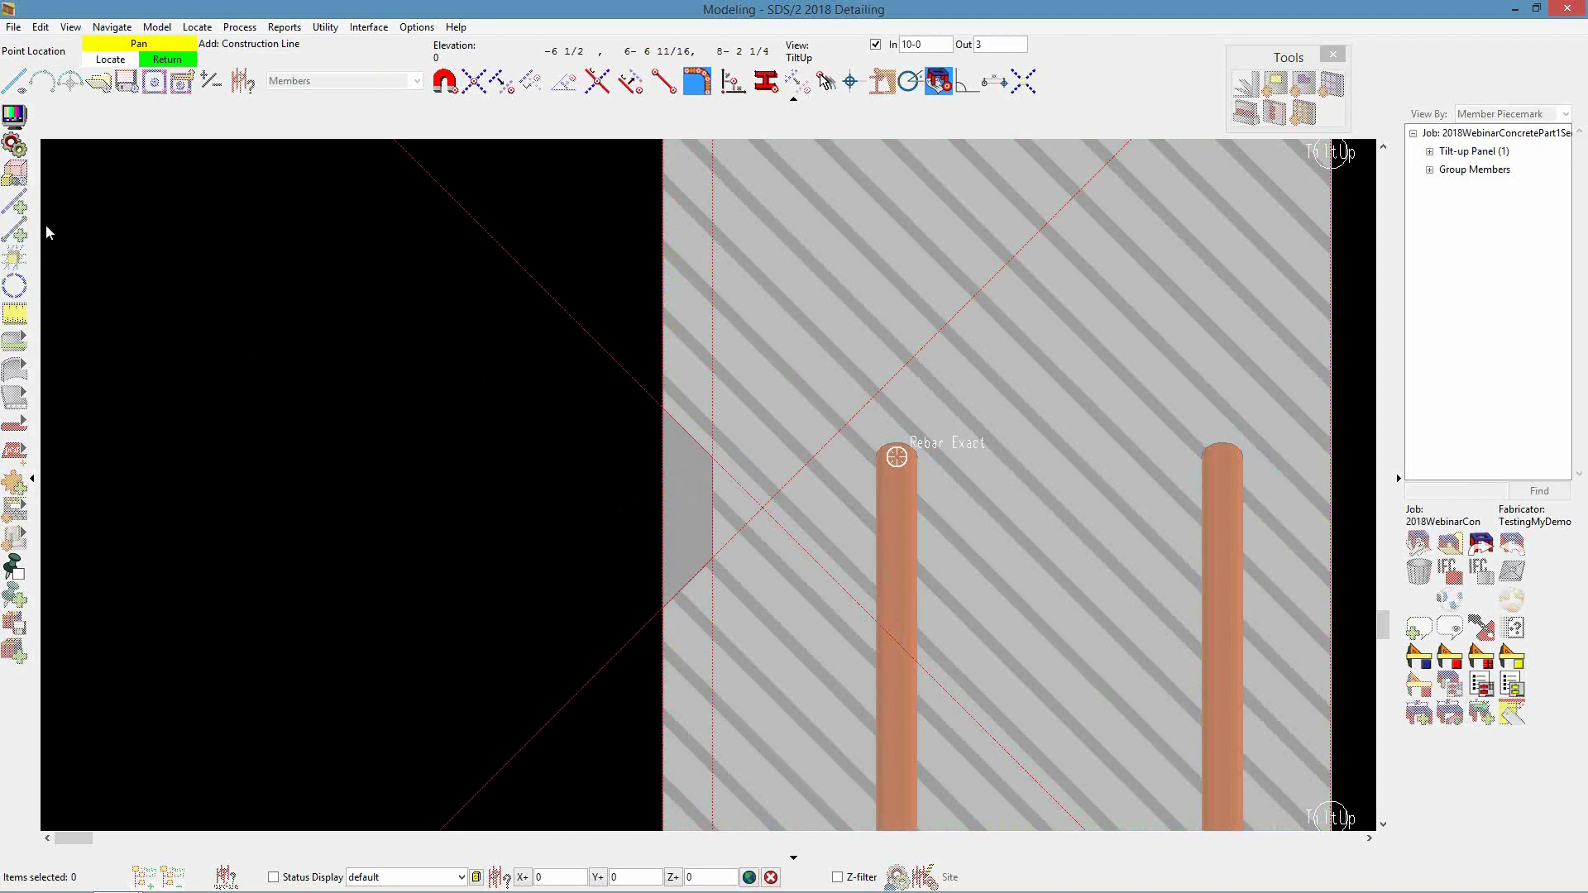
pyautogui.scroll(1, 298, 171)
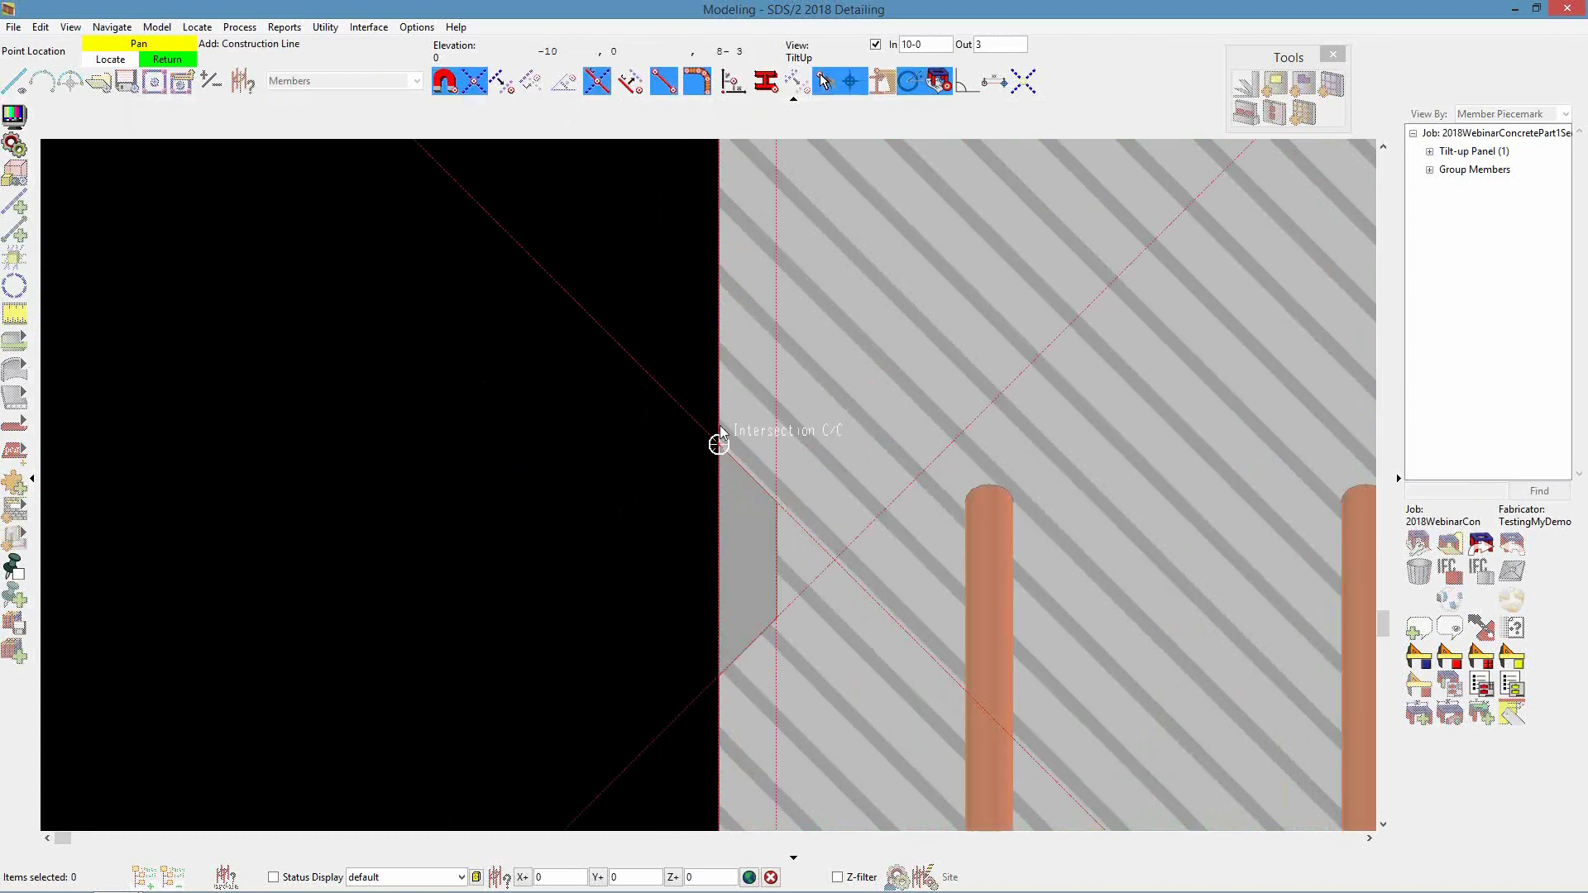
pyautogui.click(835, 438)
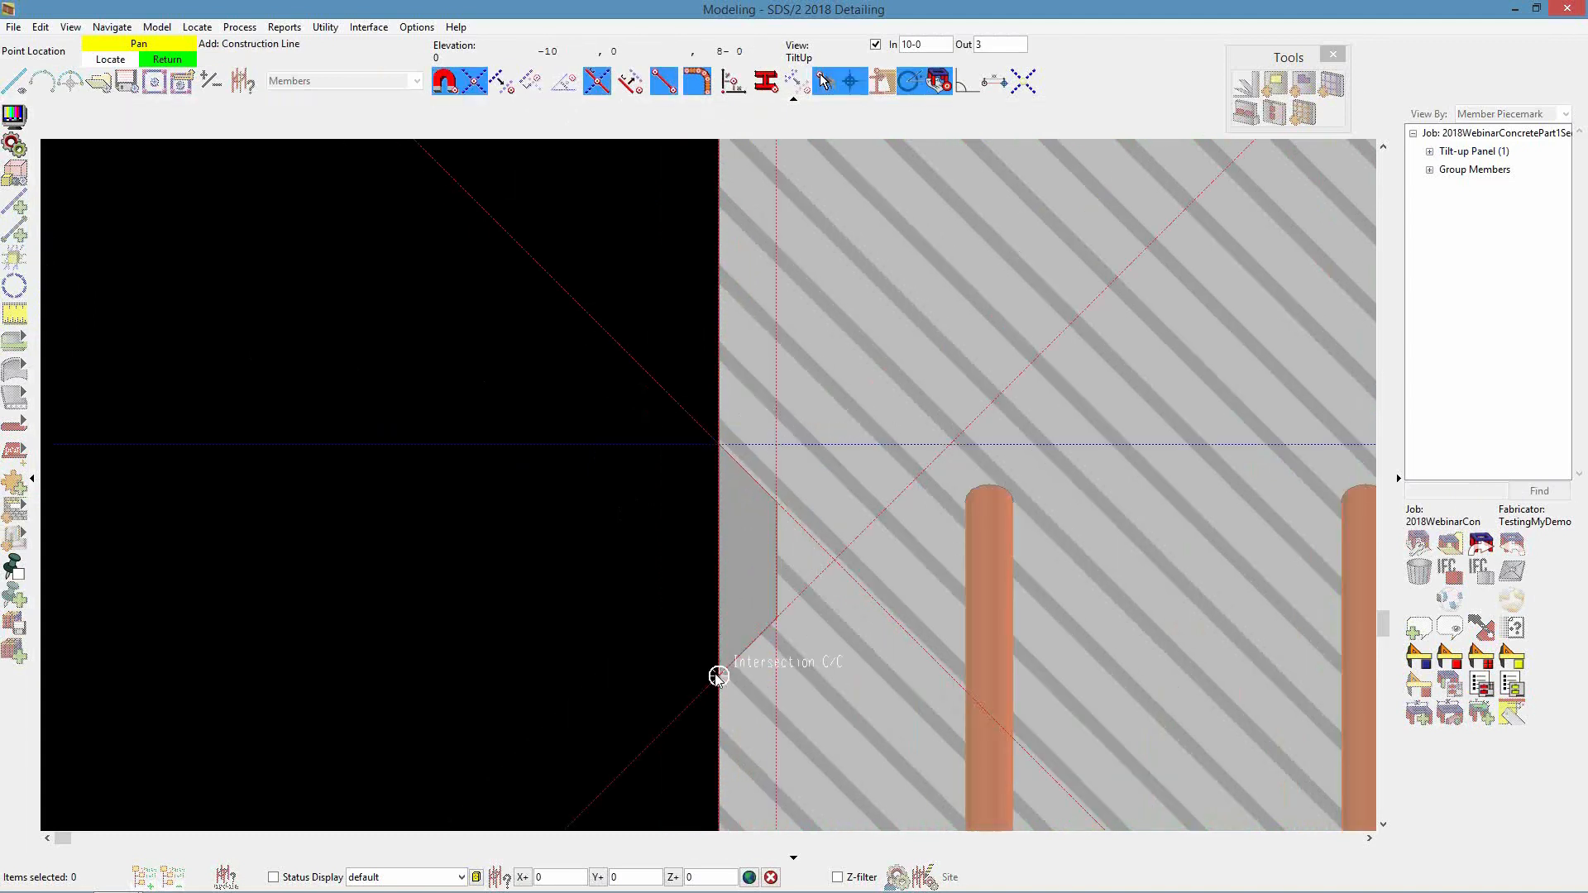
pyautogui.rightClick(708, 674)
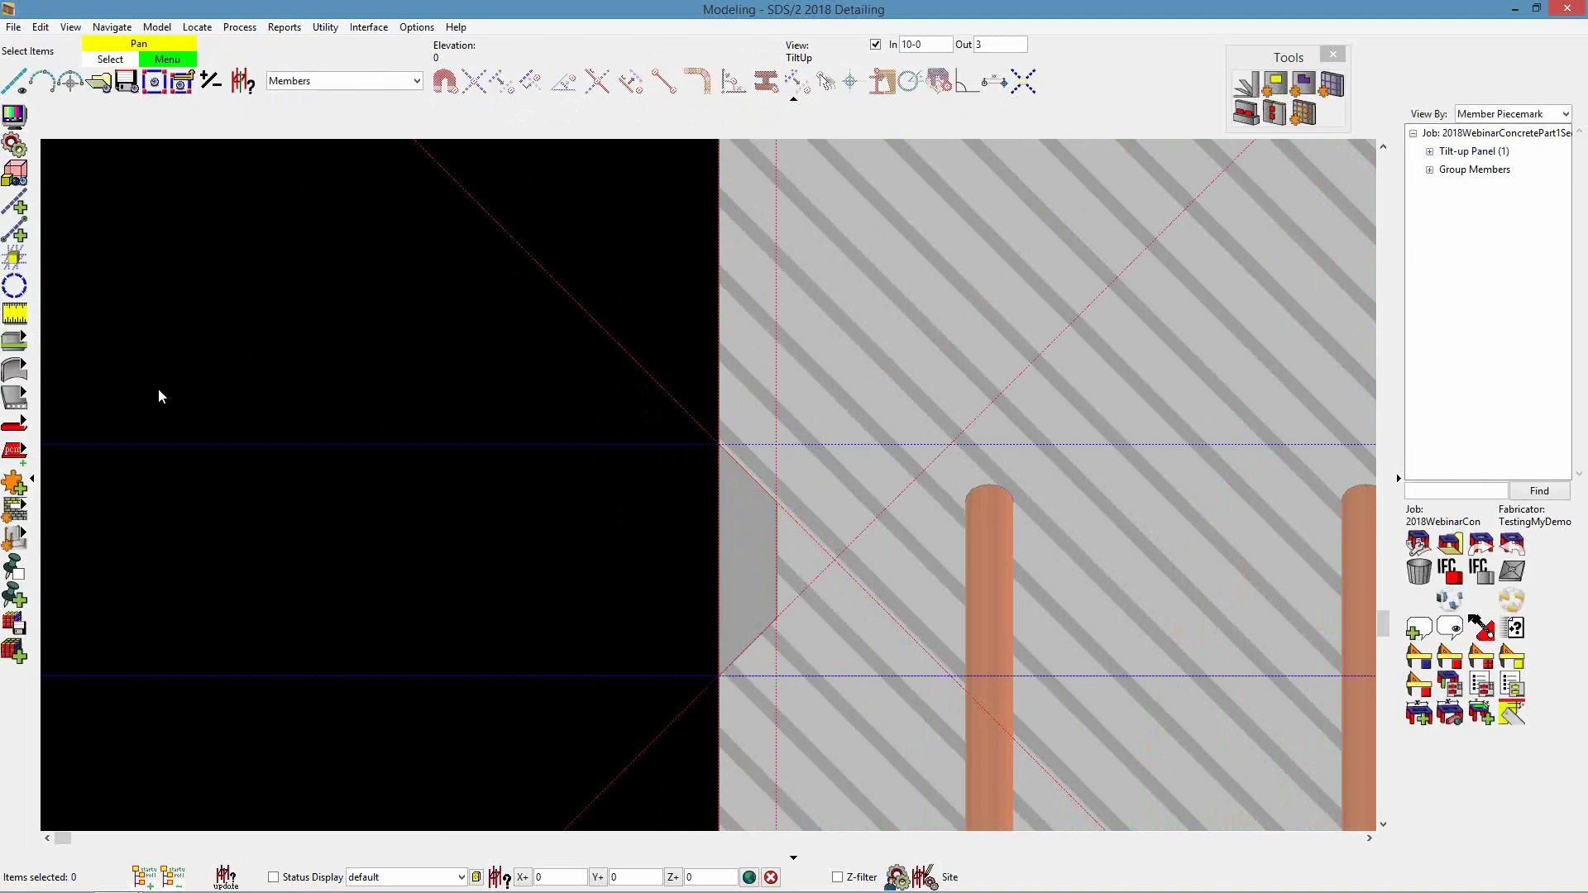
# Measure the reveal's opening width at the panel face and check the angles of its tapered and back edges
pyautogui.click(14, 315)
pyautogui.click(718, 676)
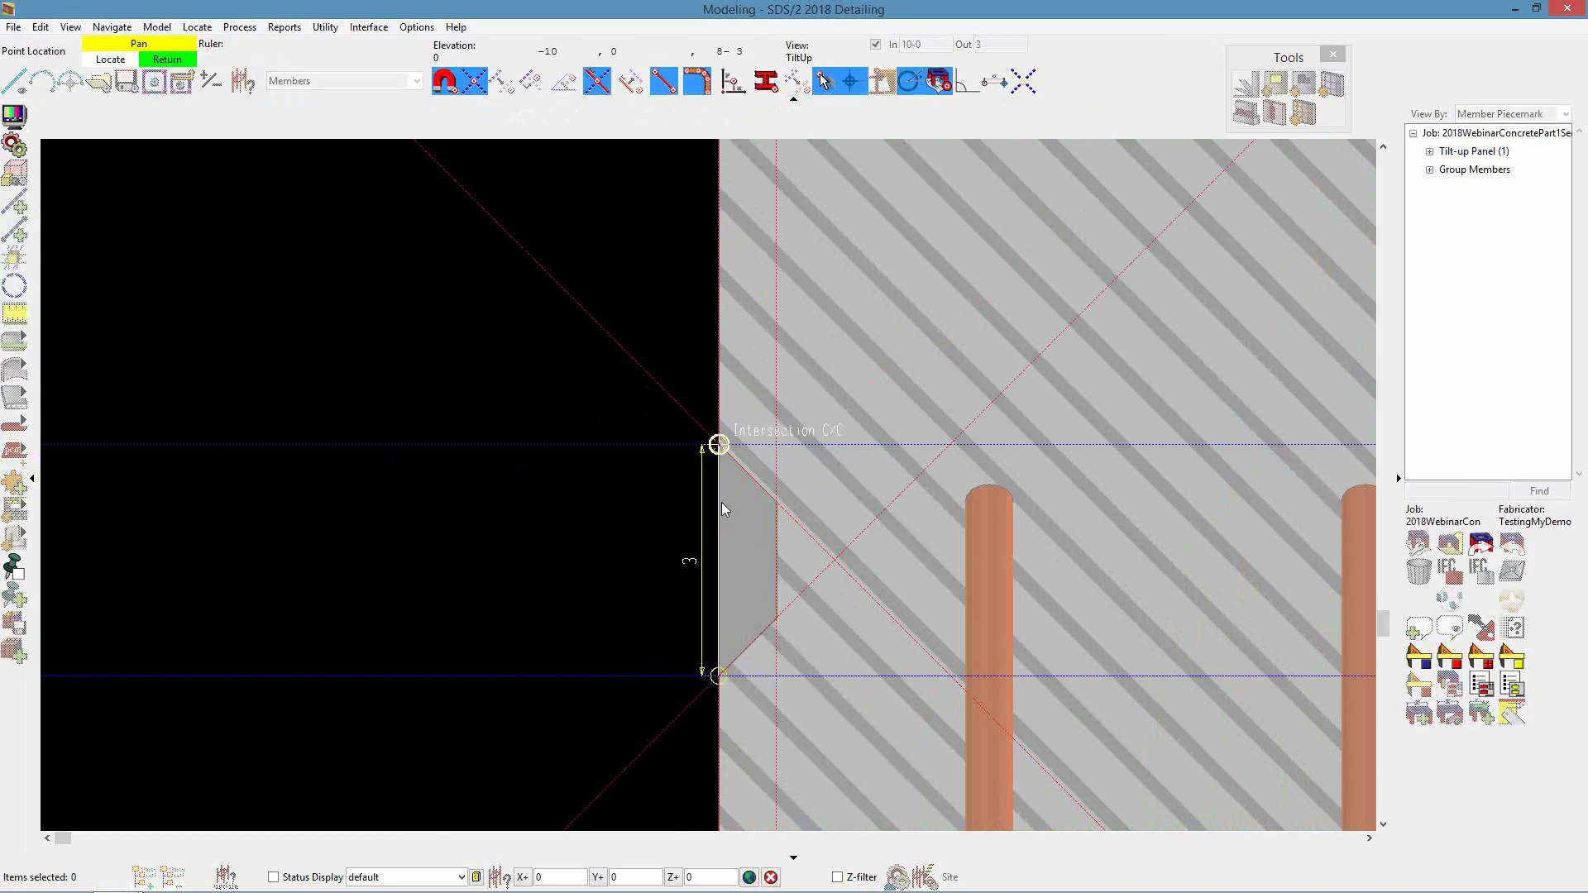
pyautogui.rightClick(775, 675)
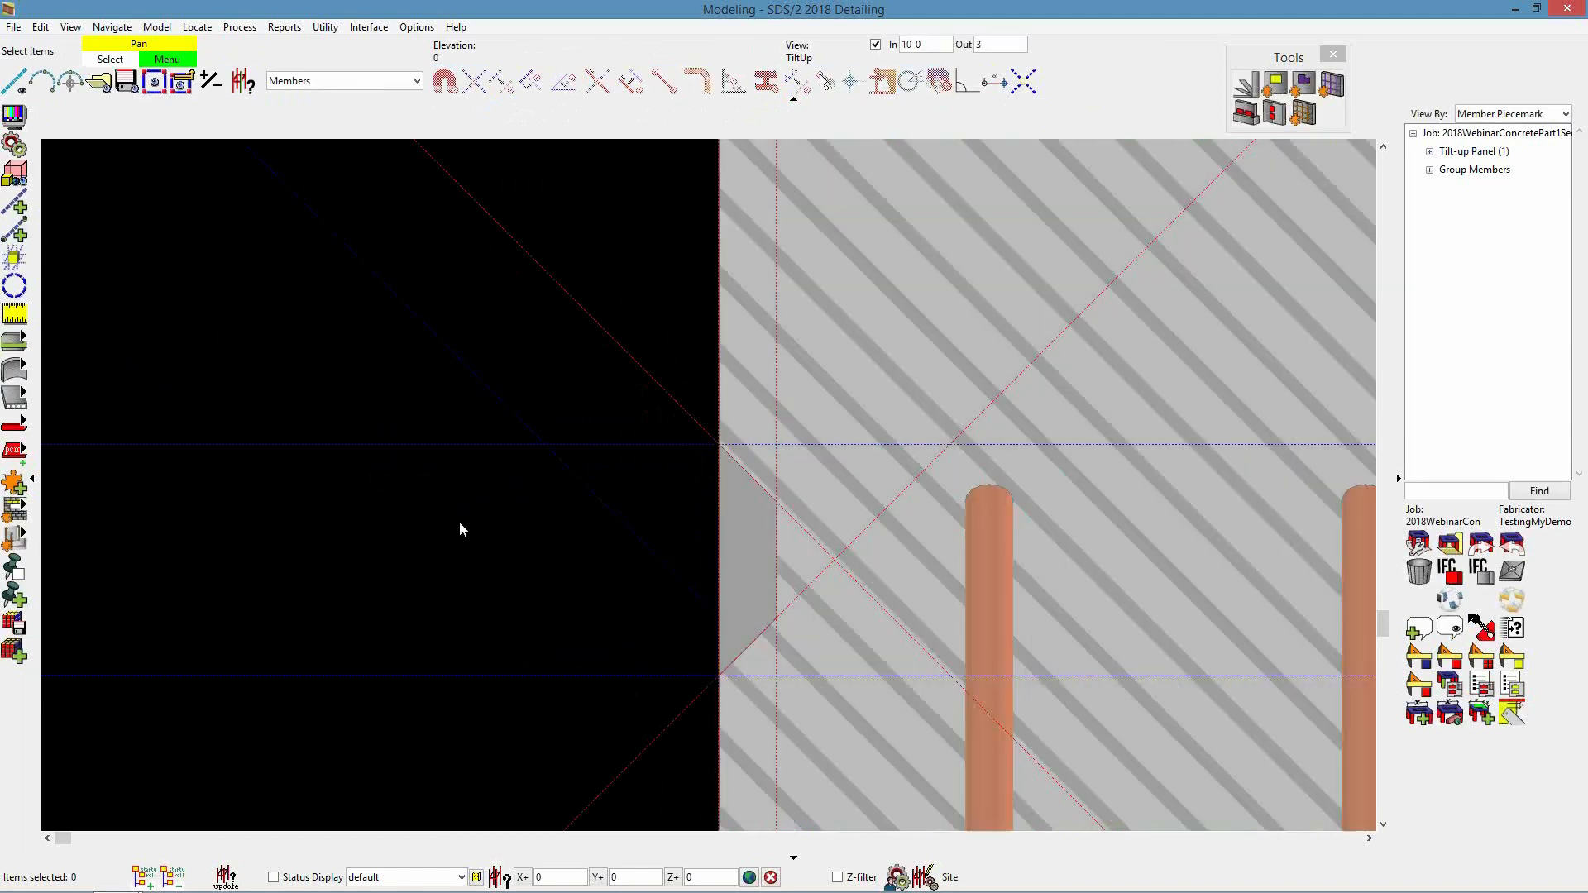
pyautogui.click(10, 220)
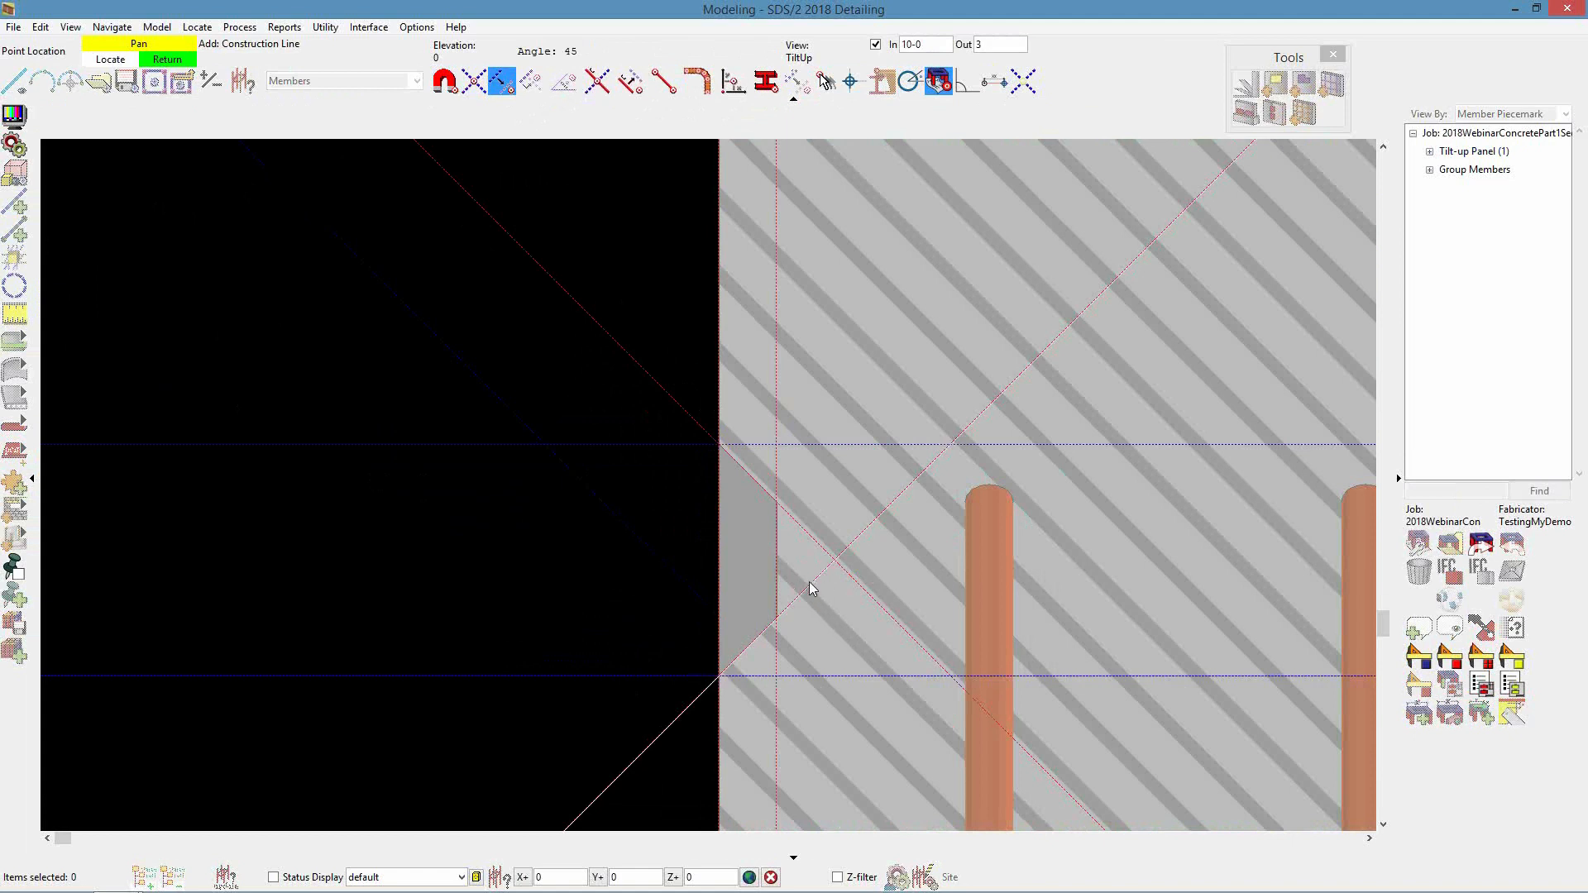
pyautogui.click(716, 550)
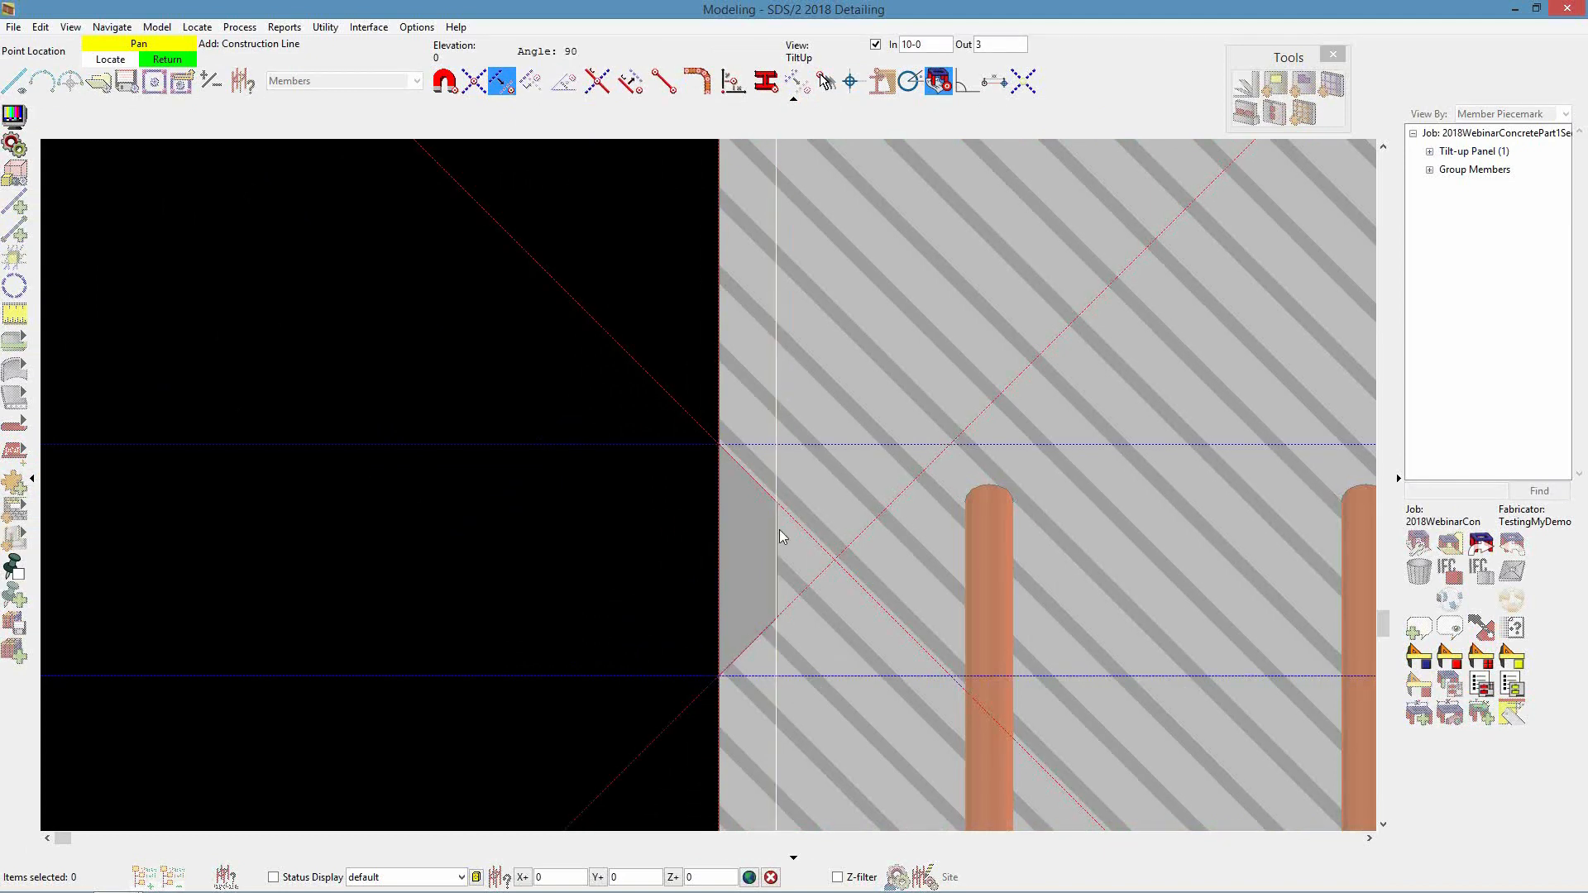
pyautogui.rightClick(543, 605)
# Edit the door panel with Overlay on, setting its horizontal reveals' start and end distances to 0 and enabling Wrap left edge
pyautogui.scroll(-5, 588, 559)
pyautogui.keyDown('shift'); pyautogui.moveTo(778, 469); pyautogui.dragTo(920, 412, button='middle'); pyautogui.keyUp('shift')
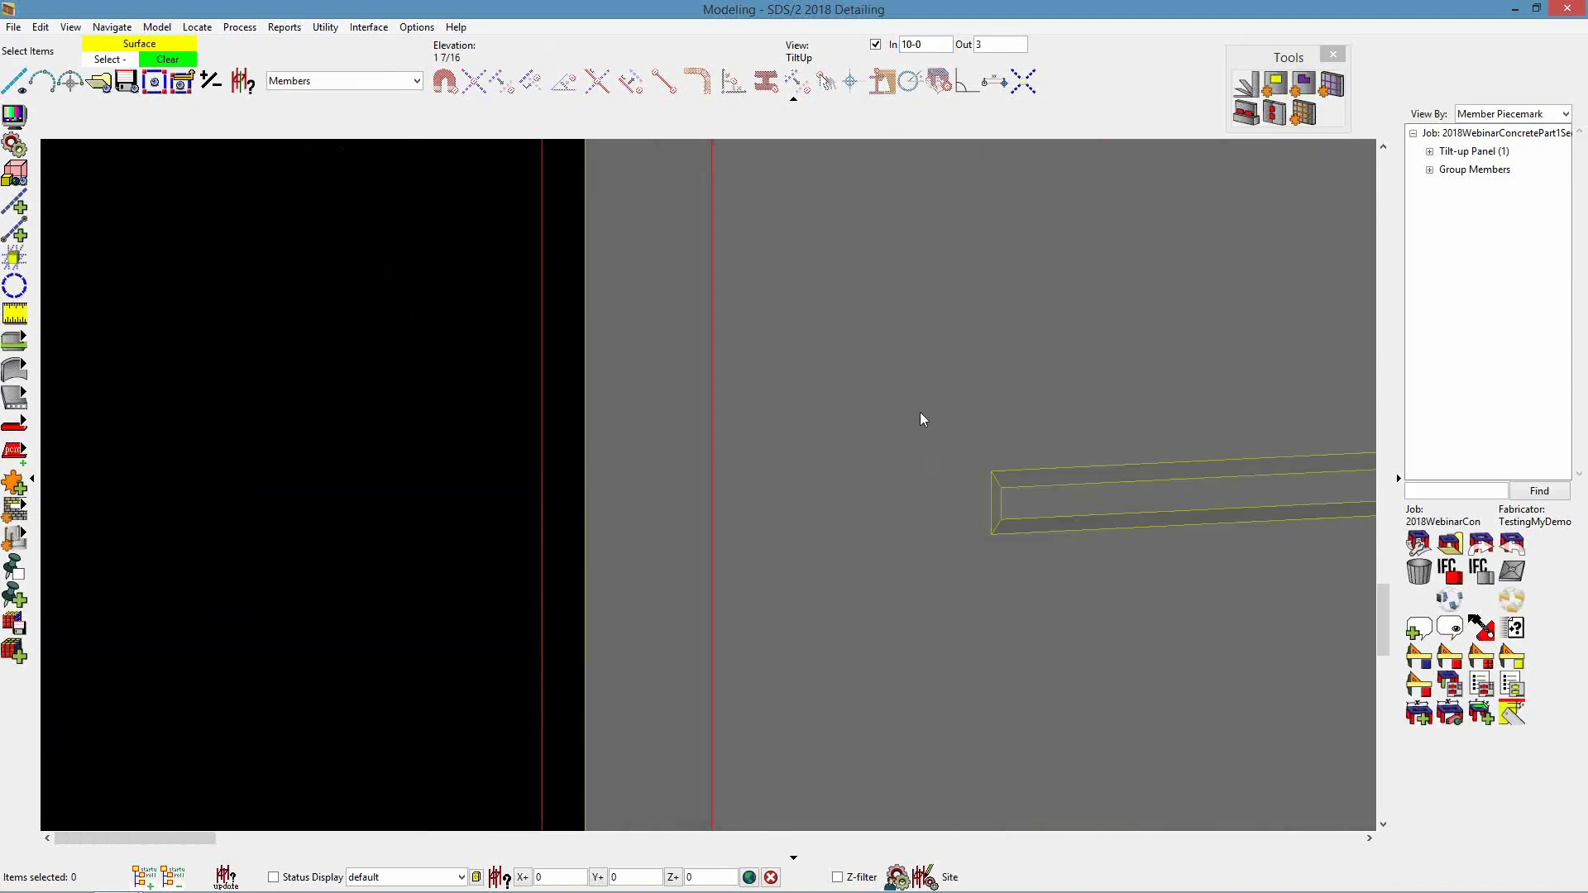
pyautogui.scroll(1, 828, 697)
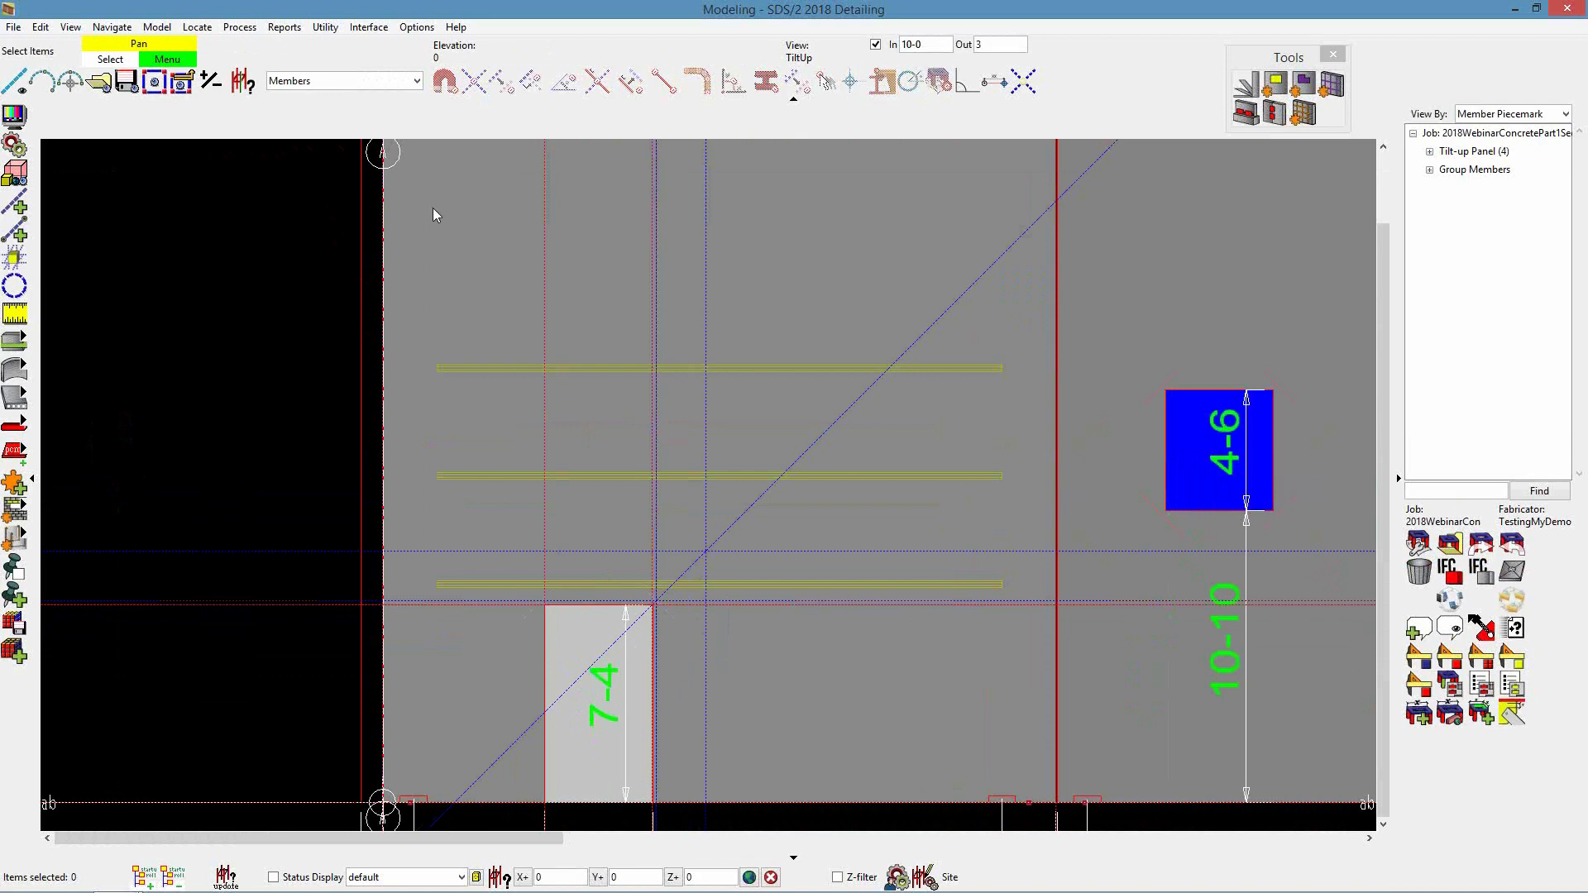
pyautogui.doubleClick(775, 389)
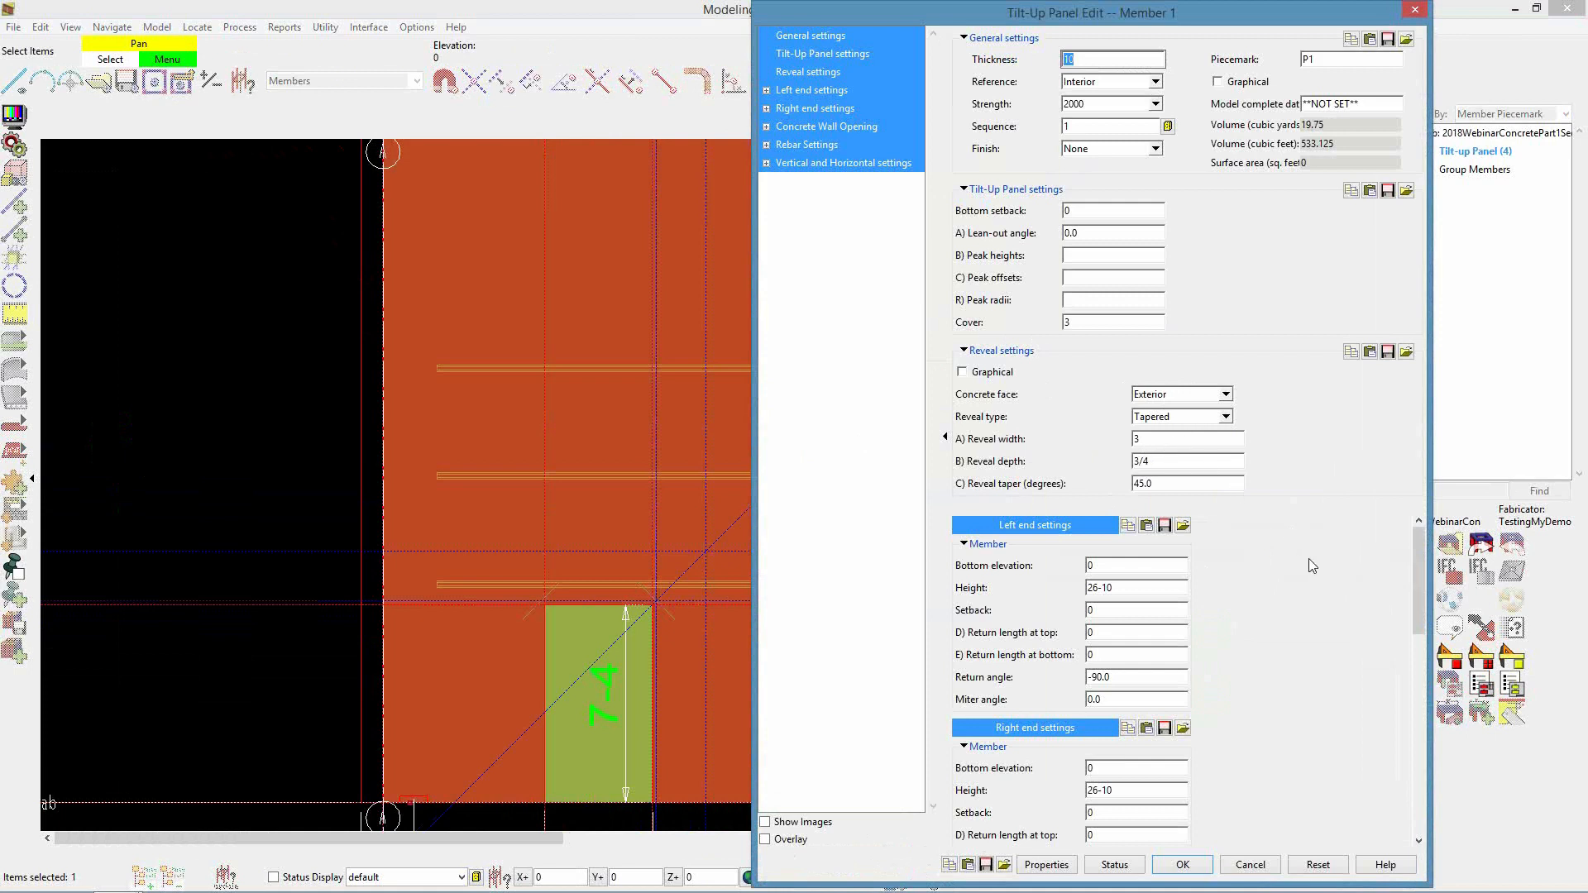
pyautogui.click(791, 839)
pyautogui.click(803, 164)
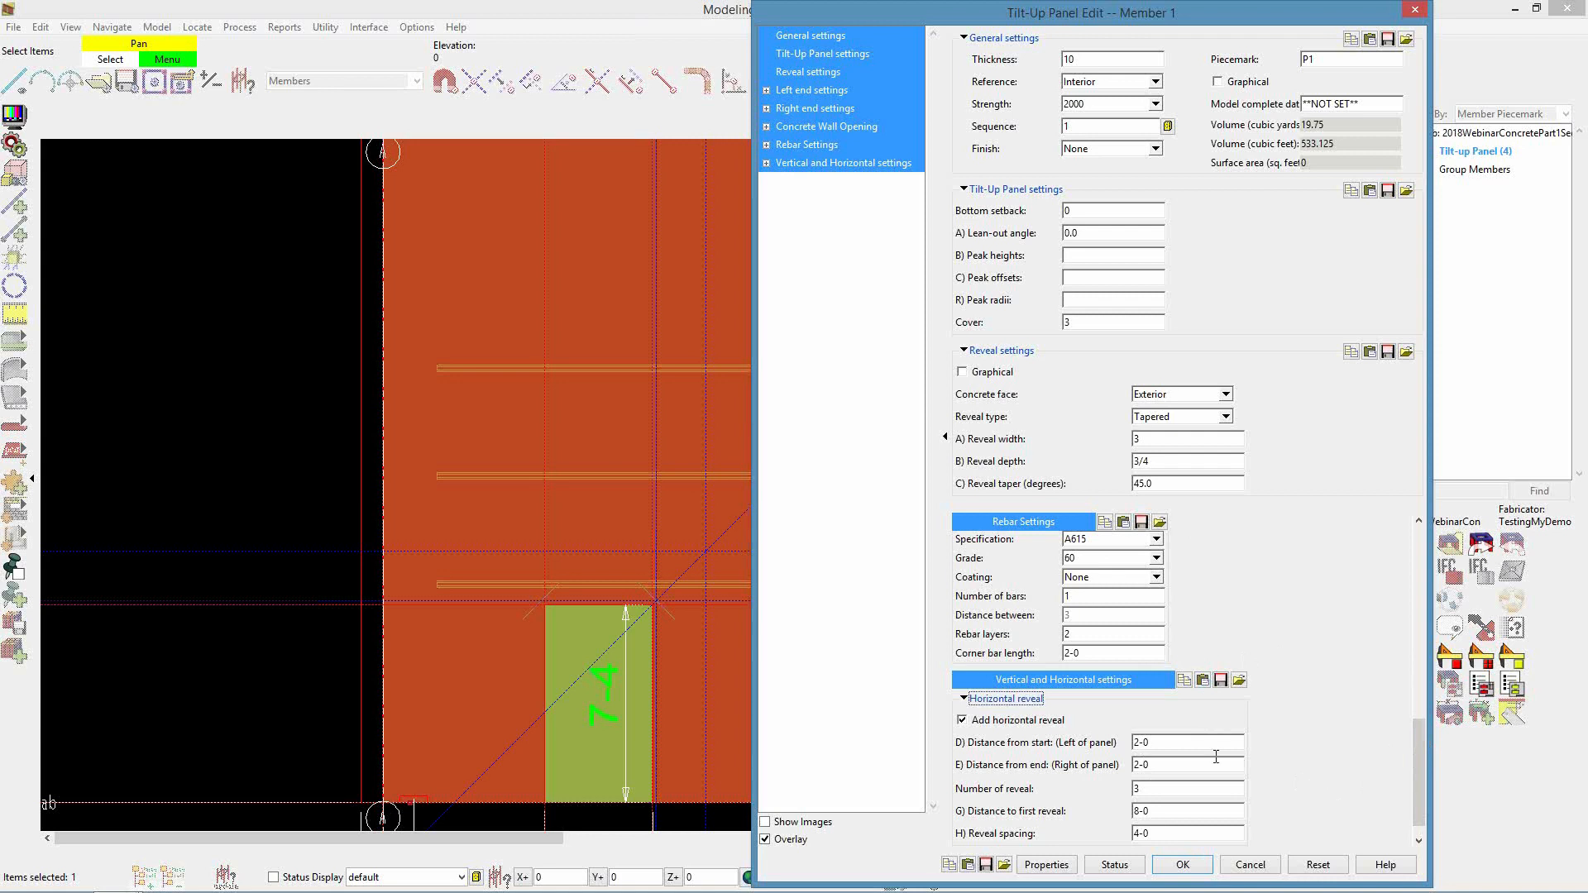
pyautogui.click(1169, 742)
pyautogui.write('0')
pyautogui.click(1154, 764)
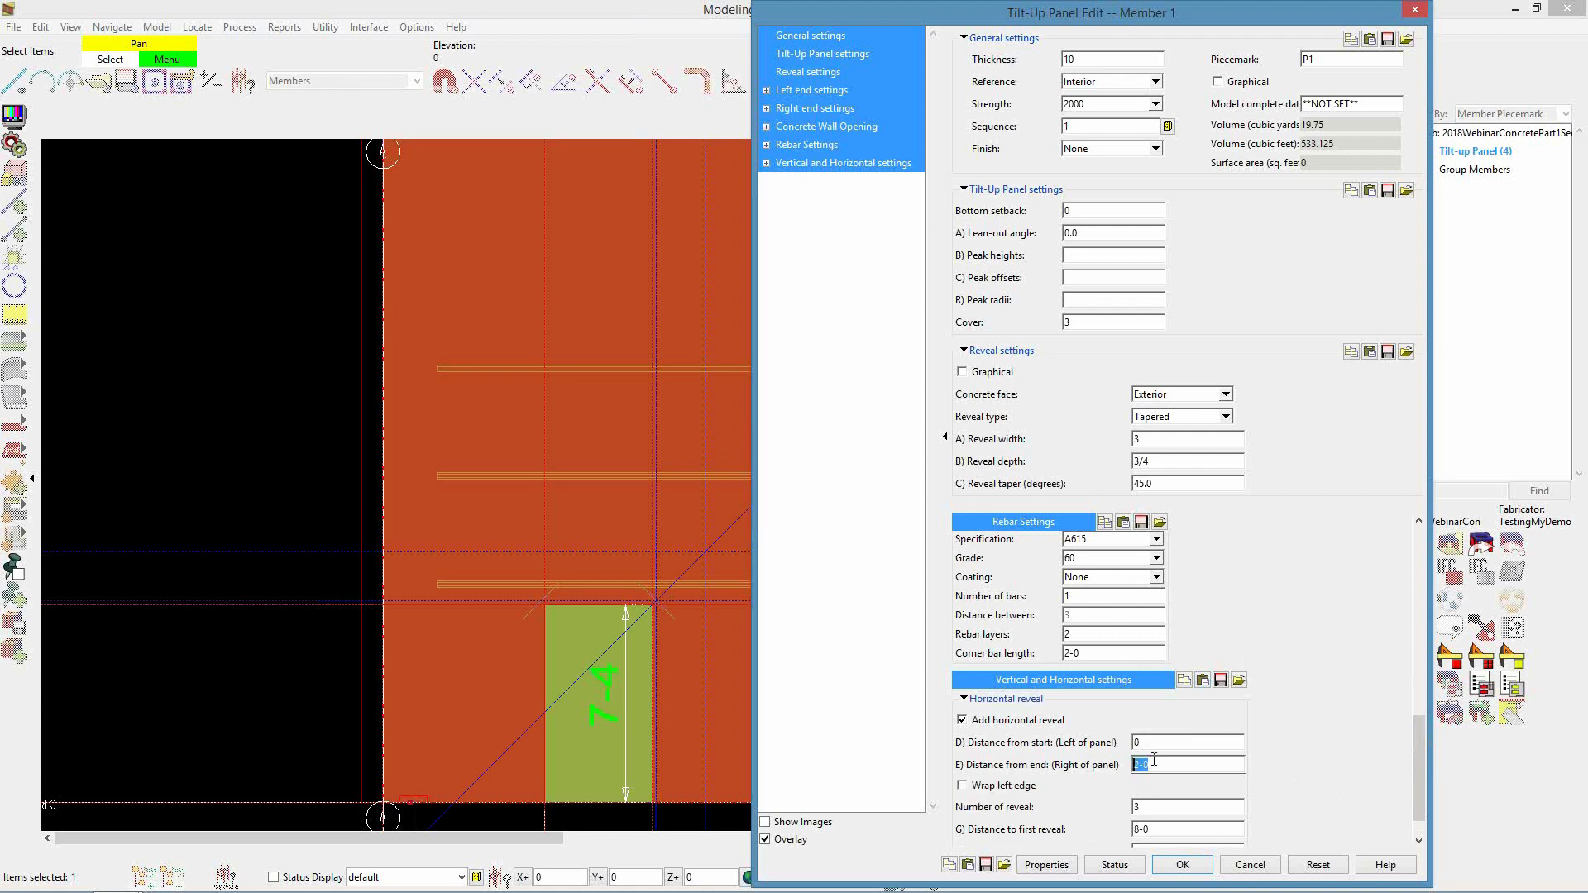
pyautogui.write('0')
pyautogui.click(976, 785)
pyautogui.click(1181, 864)
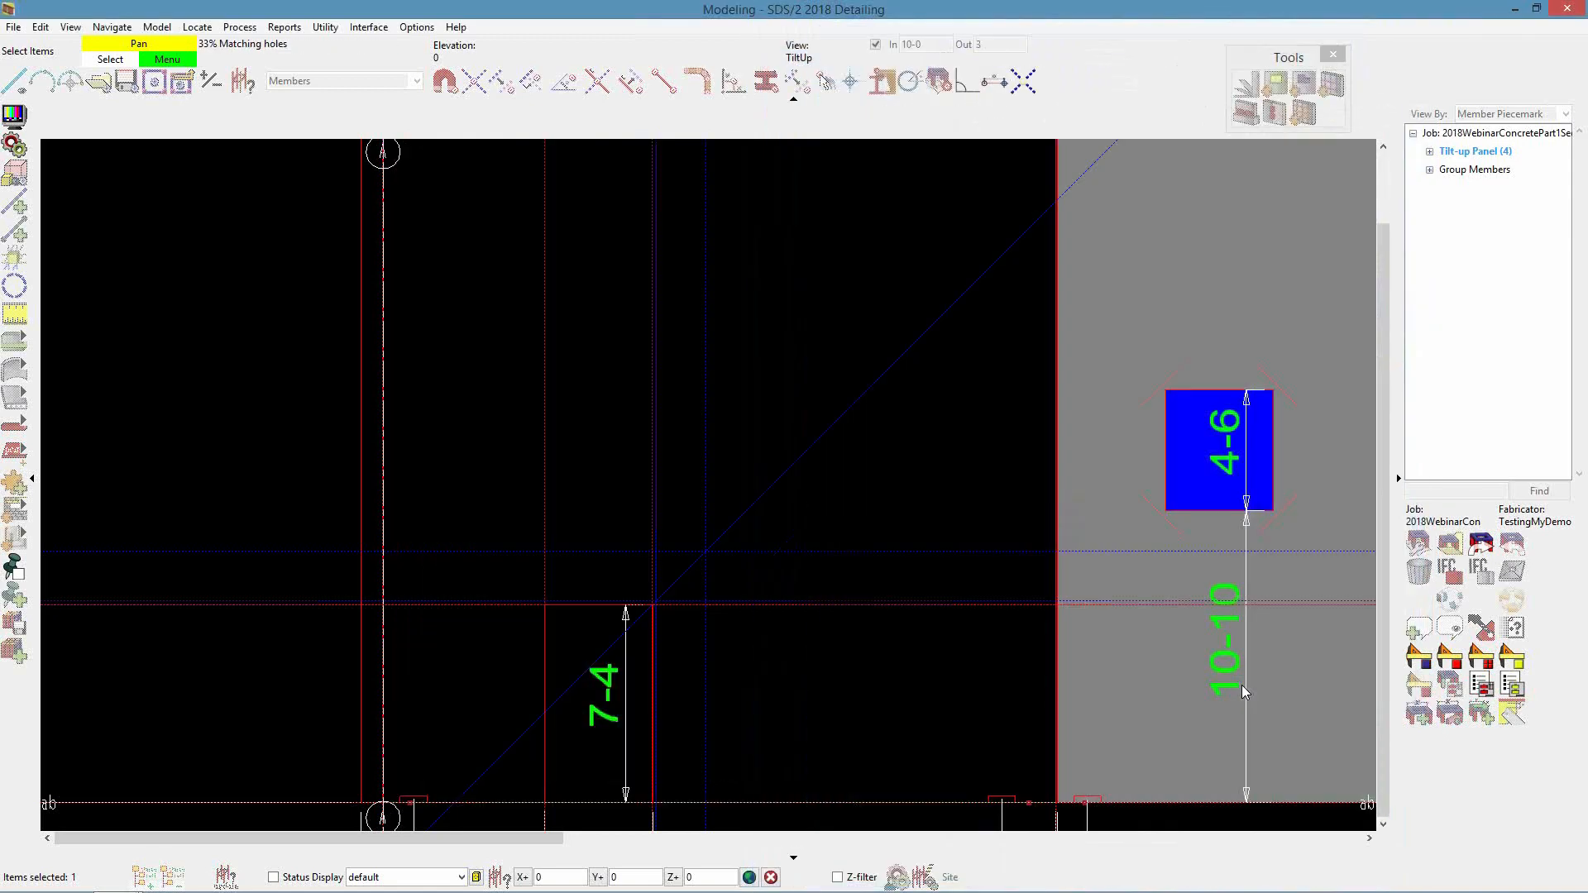
# Examine from several angles how the lowest horizontal reveal runs around the door panel's left edge
pyautogui.scroll(1, 562, 645)
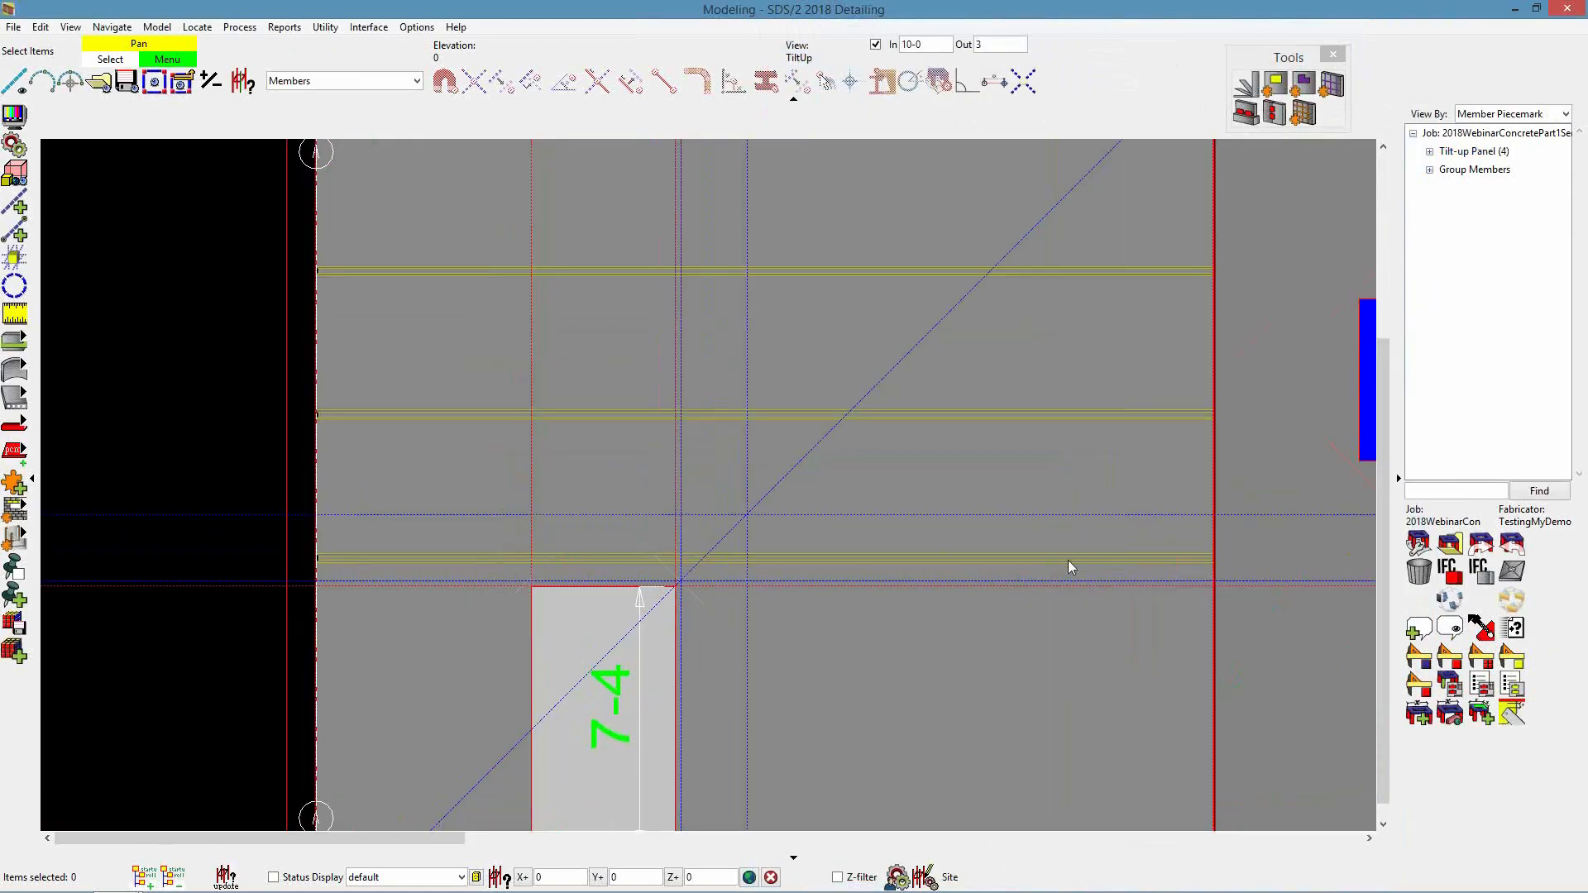
pyautogui.scroll(3, 294, 580)
pyautogui.keyDown('shift'); pyautogui.moveTo(339, 542); pyautogui.dragTo(548, 553, button='middle'); pyautogui.keyUp('shift')
pyautogui.scroll(5, 330, 579)
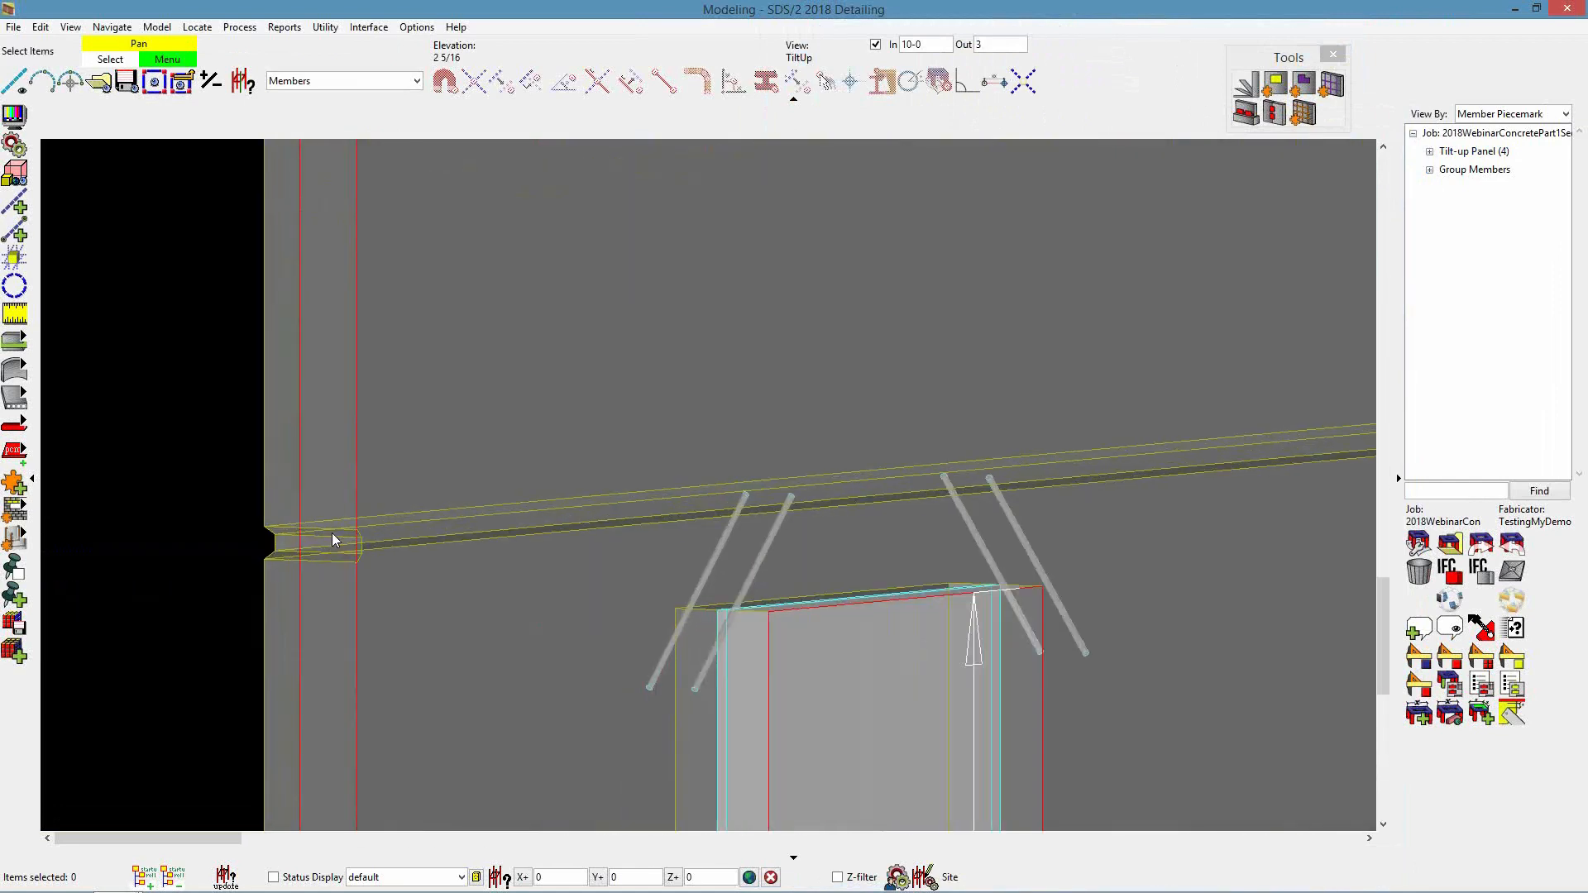
pyautogui.keyDown('shift'); pyautogui.moveTo(323, 547); pyautogui.dragTo(368, 568, button='middle'); pyautogui.keyUp('shift')
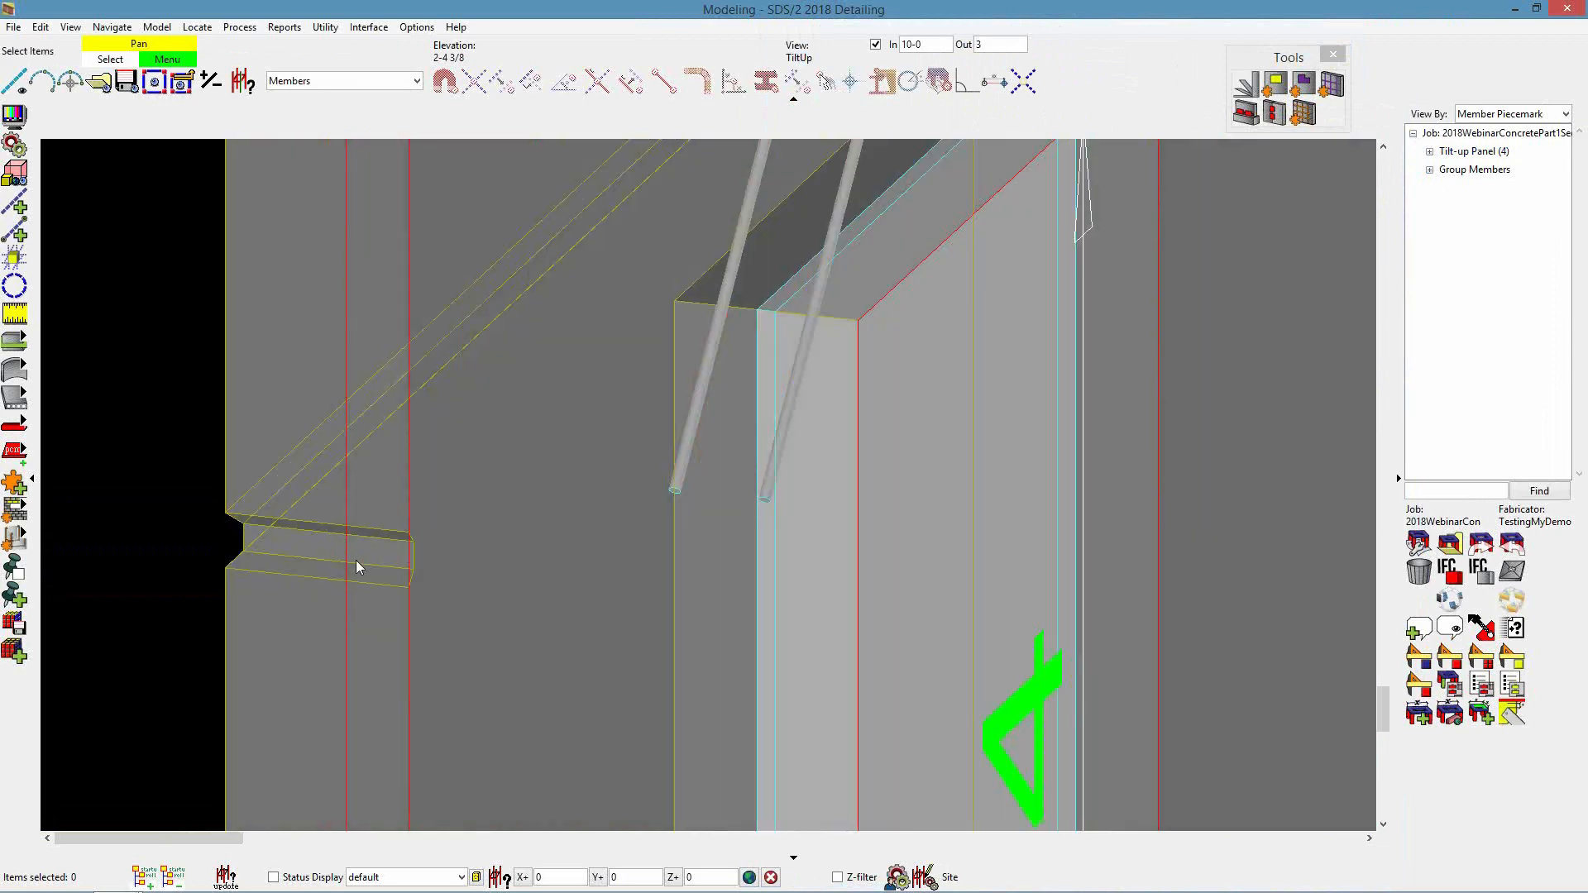
pyautogui.keyDown('shift'); pyautogui.moveTo(323, 573); pyautogui.dragTo(478, 440, button='middle'); pyautogui.keyUp('shift')
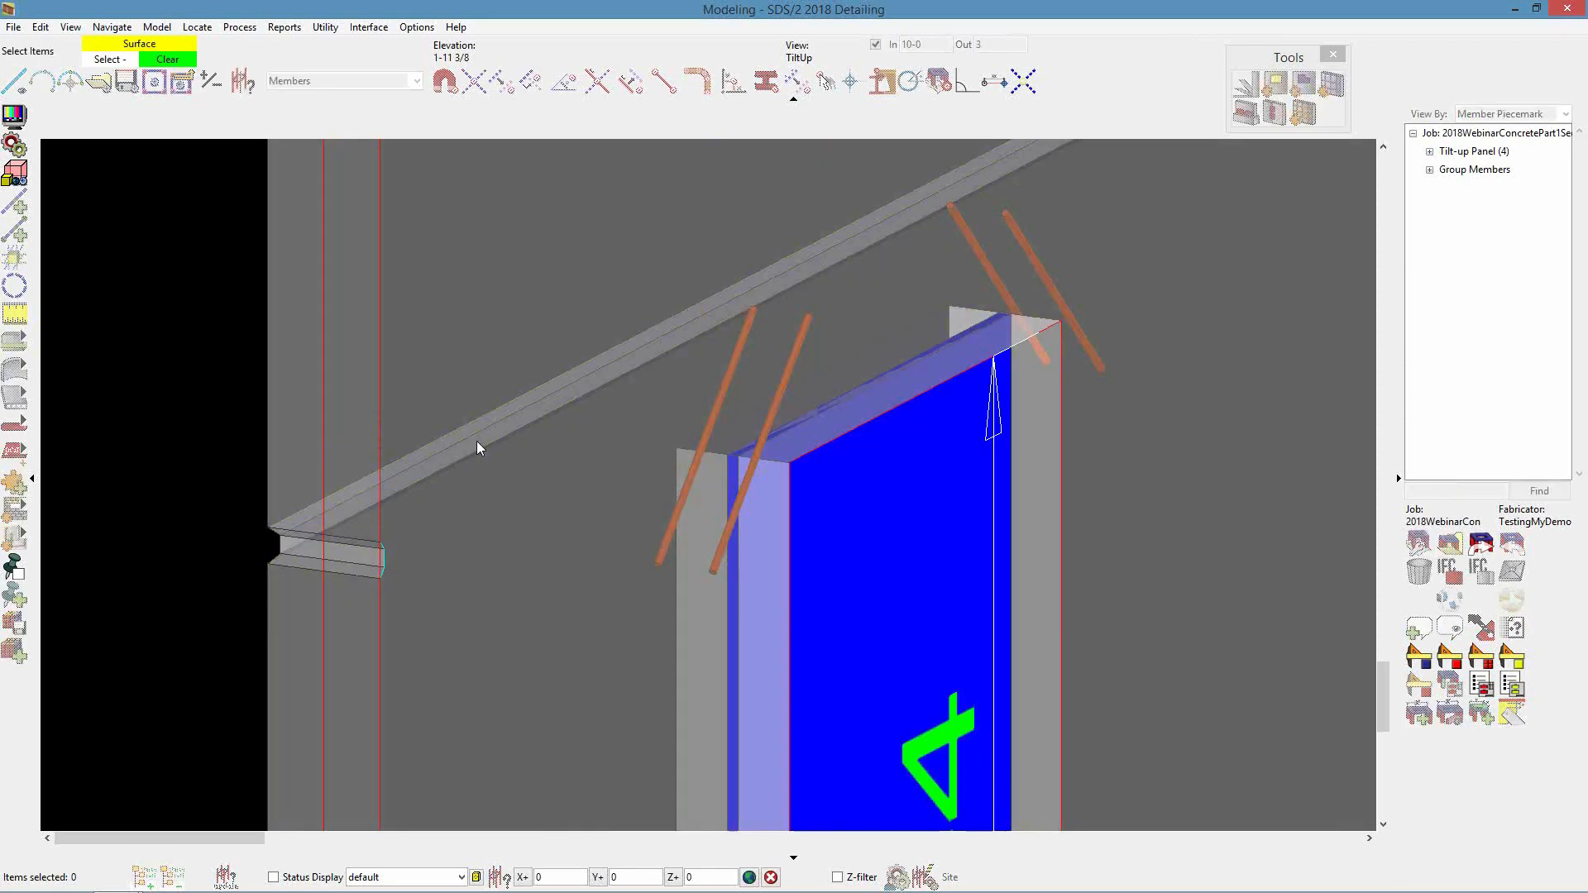
pyautogui.keyDown('ctrl'); pyautogui.middleClick(477, 440); pyautogui.keyUp('ctrl')
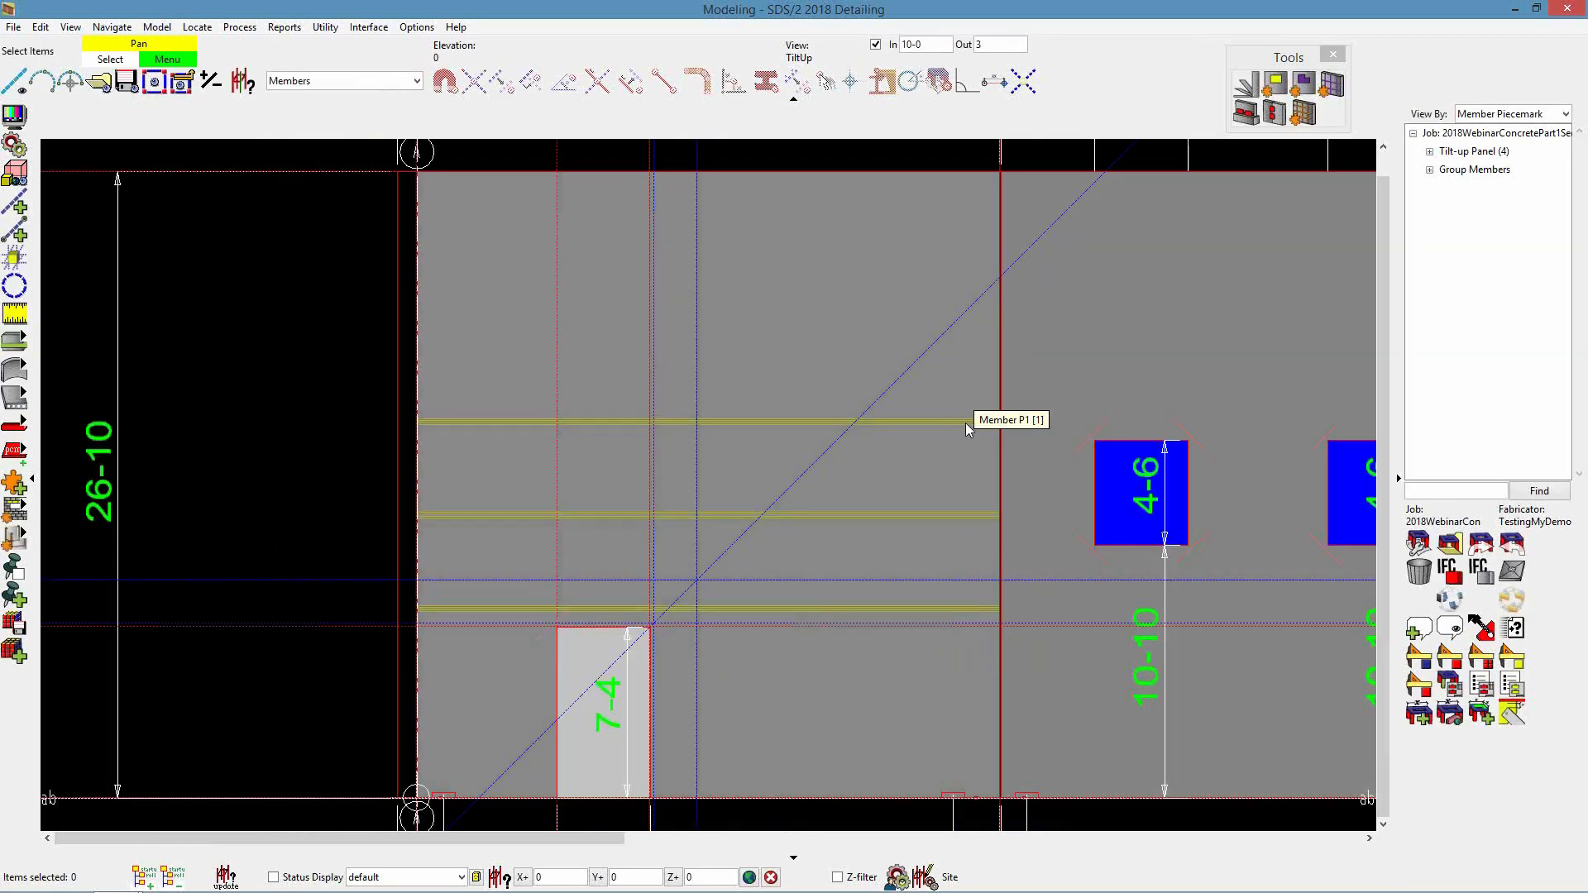
# Add three horizontal reveals to the two-window panel with start and end distances 0, the first at 8-0 and a spacing of 8-0
pyautogui.scroll(-2, 574, 473)
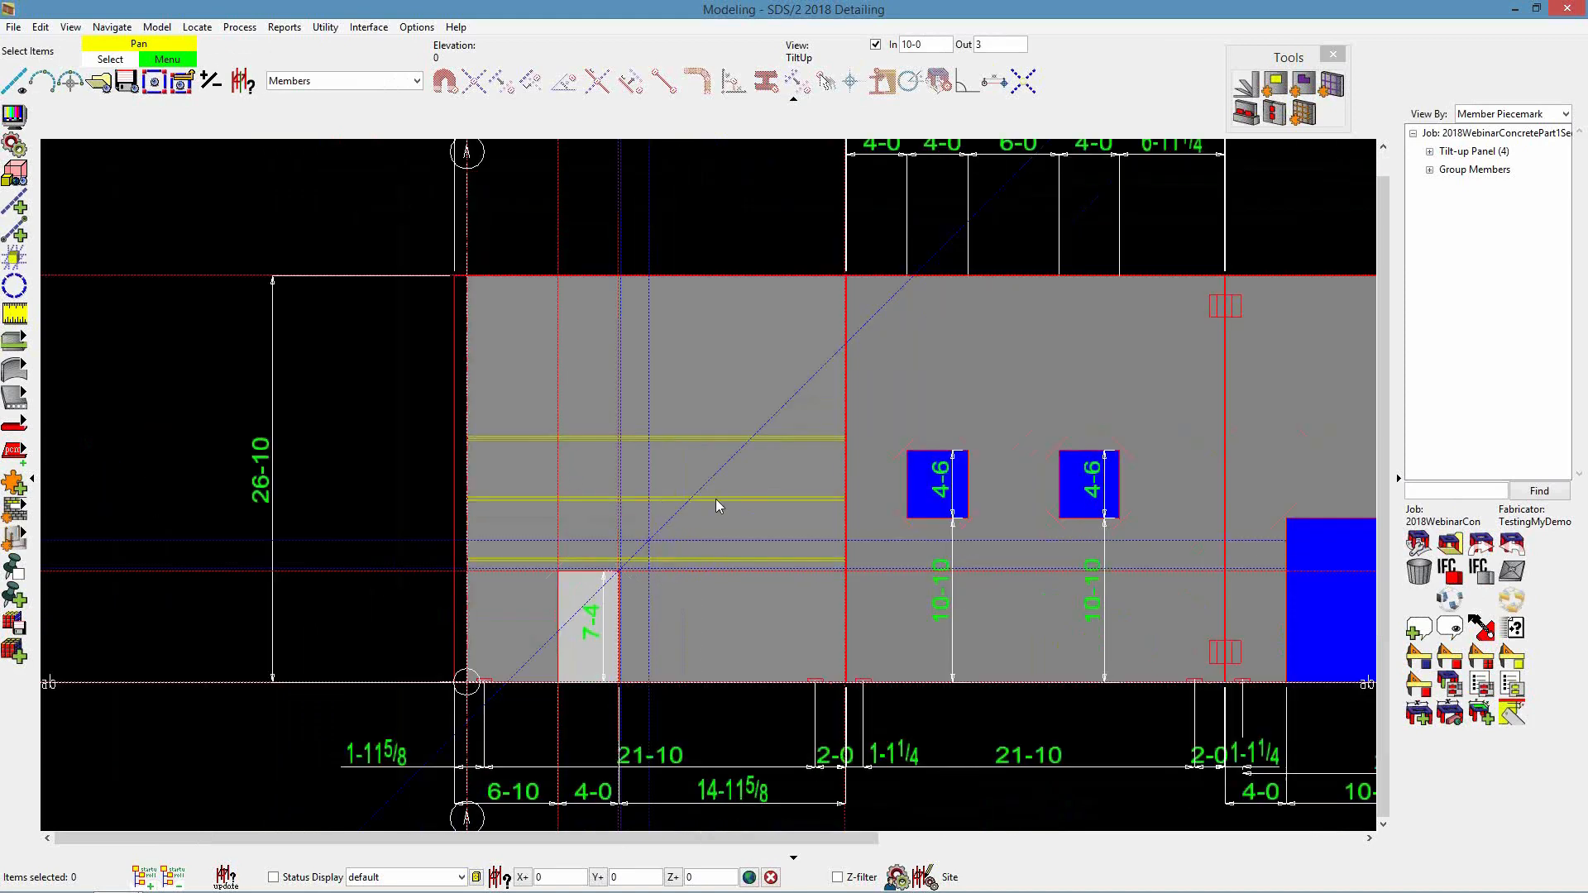
pyautogui.keyDown('shift'); pyautogui.moveTo(692, 480); pyautogui.dragTo(559, 509, button='middle'); pyautogui.keyUp('shift')
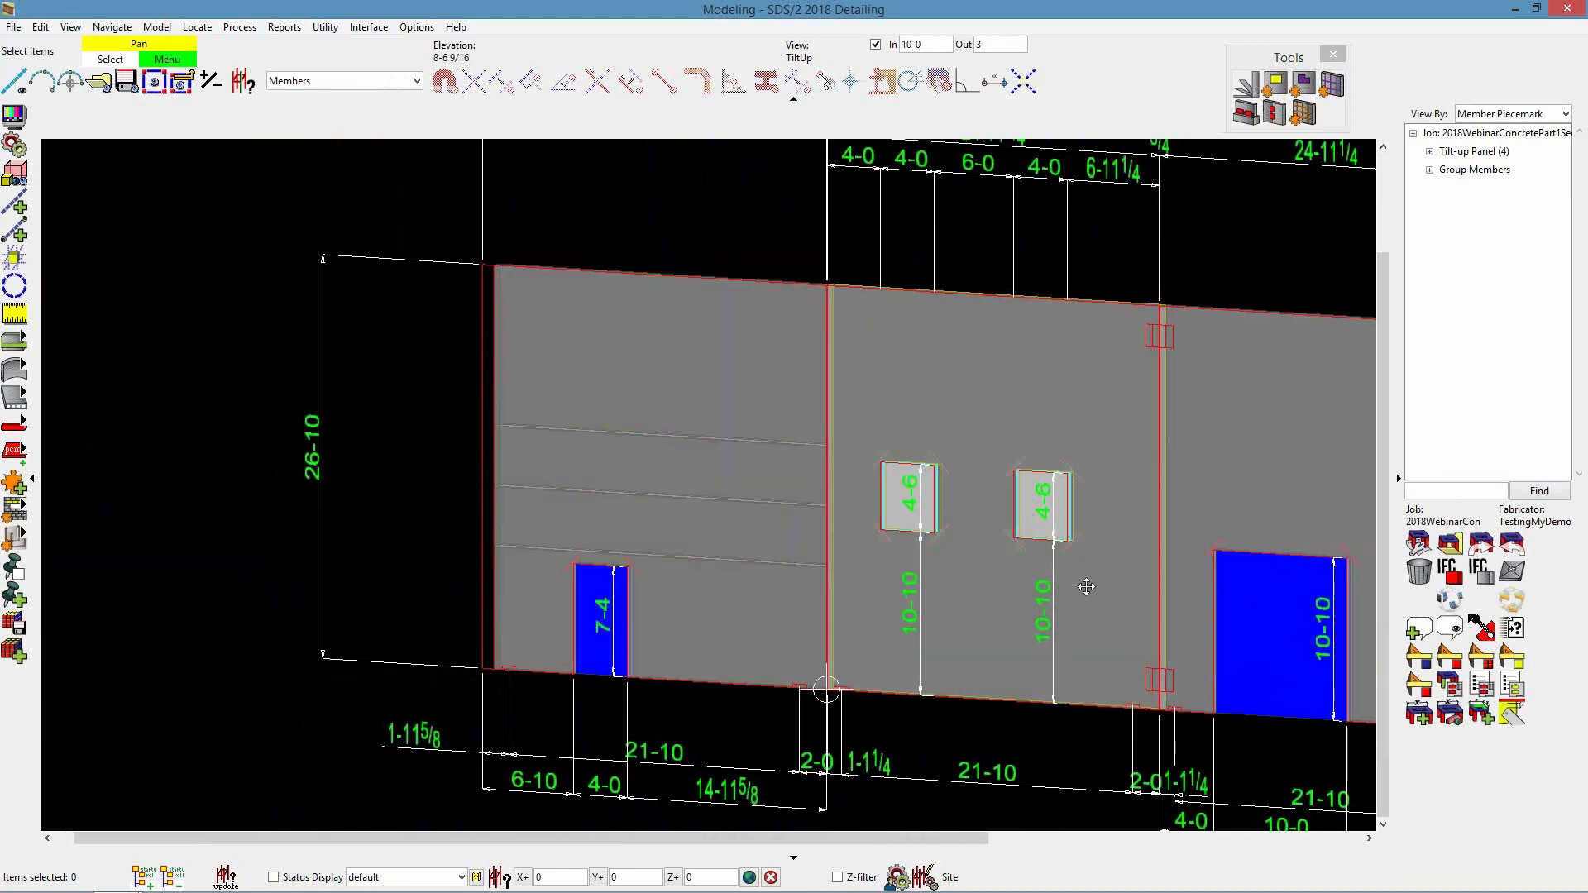
pyautogui.moveTo(1085, 588); pyautogui.dragTo(683, 590, button='middle')
pyautogui.click(631, 376)
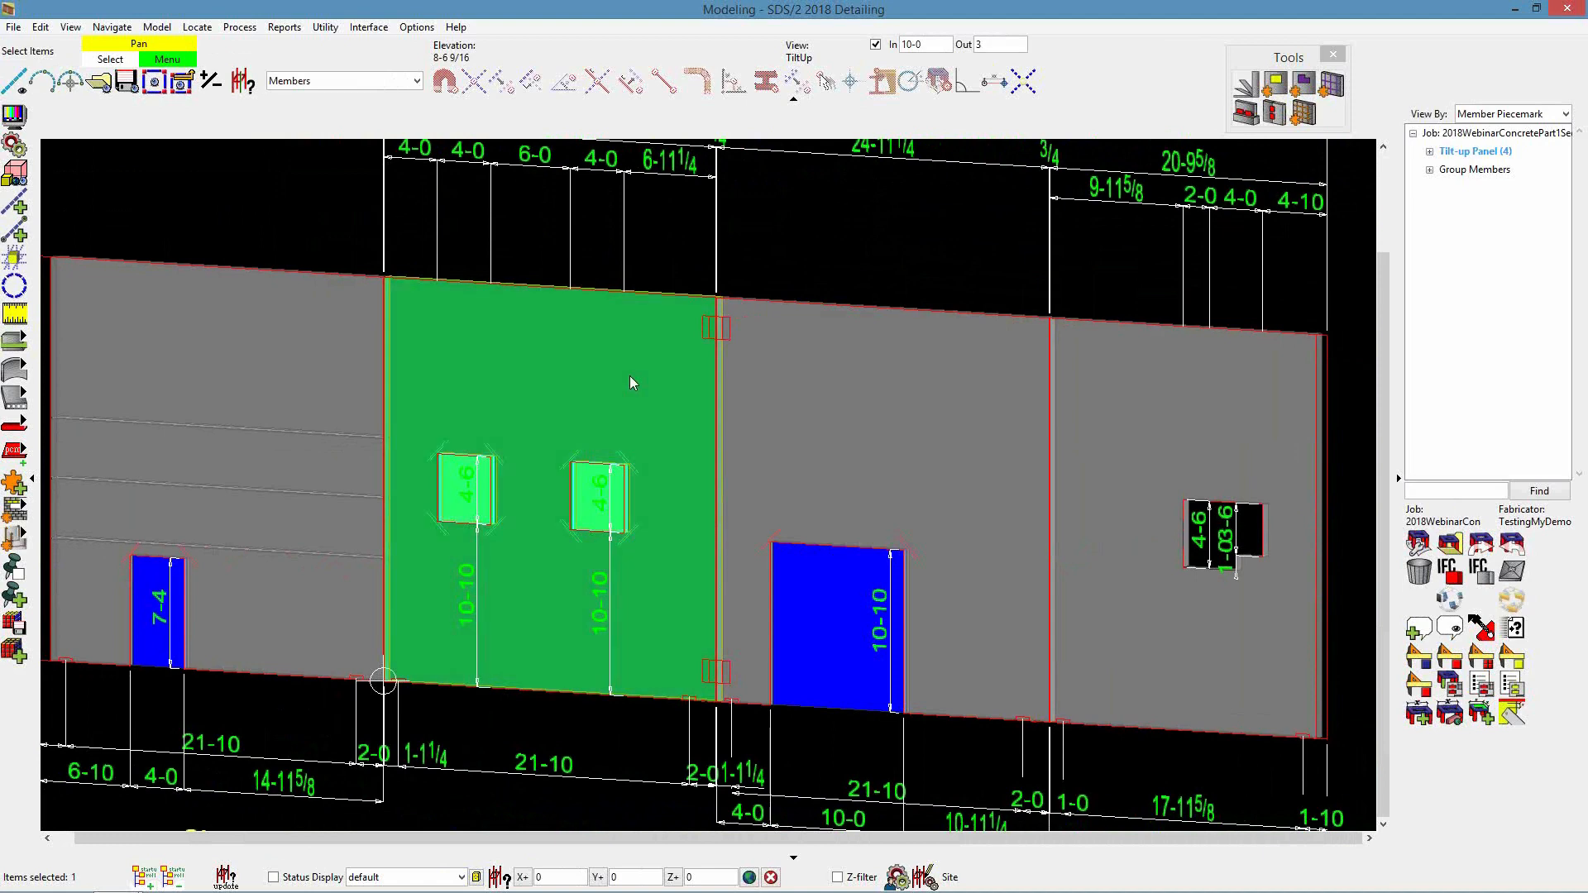
pyautogui.click(1331, 84)
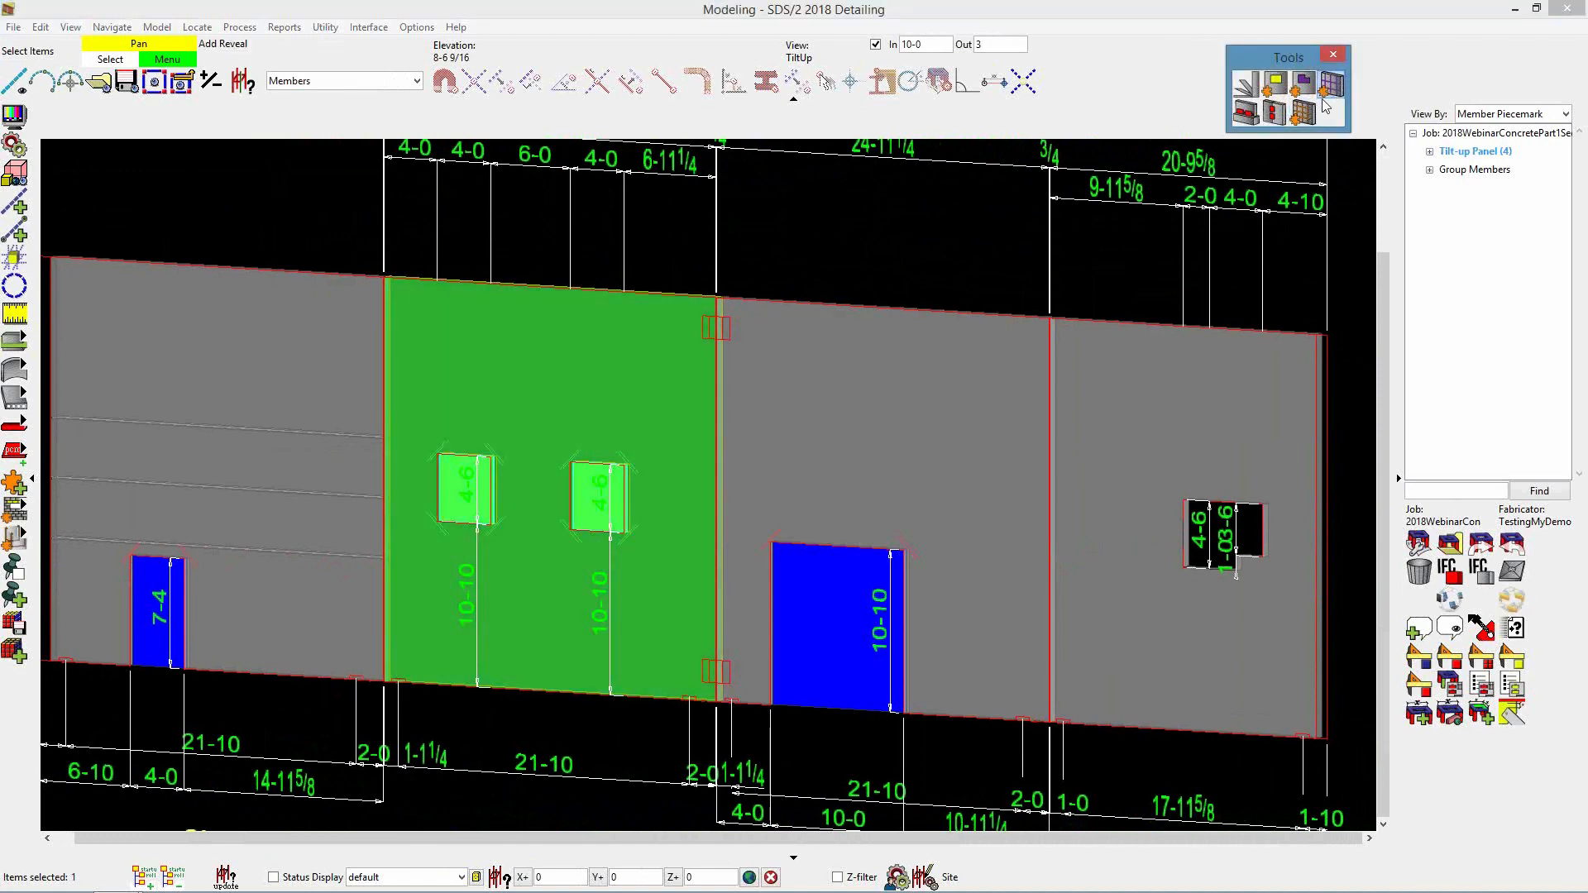
pyautogui.click(1068, 411)
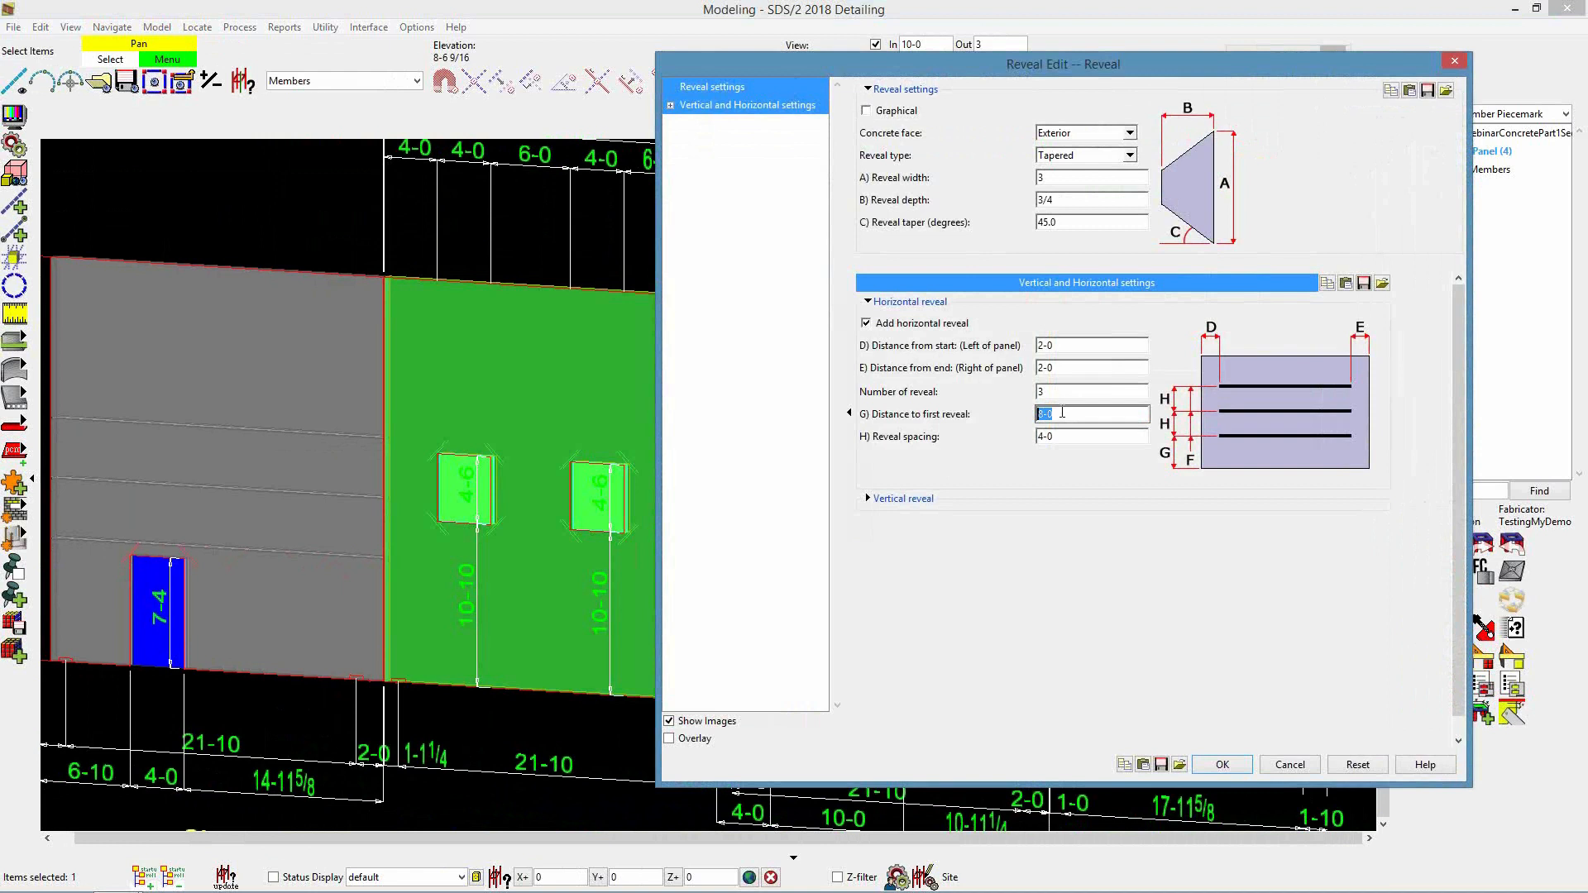
pyautogui.click(1061, 437)
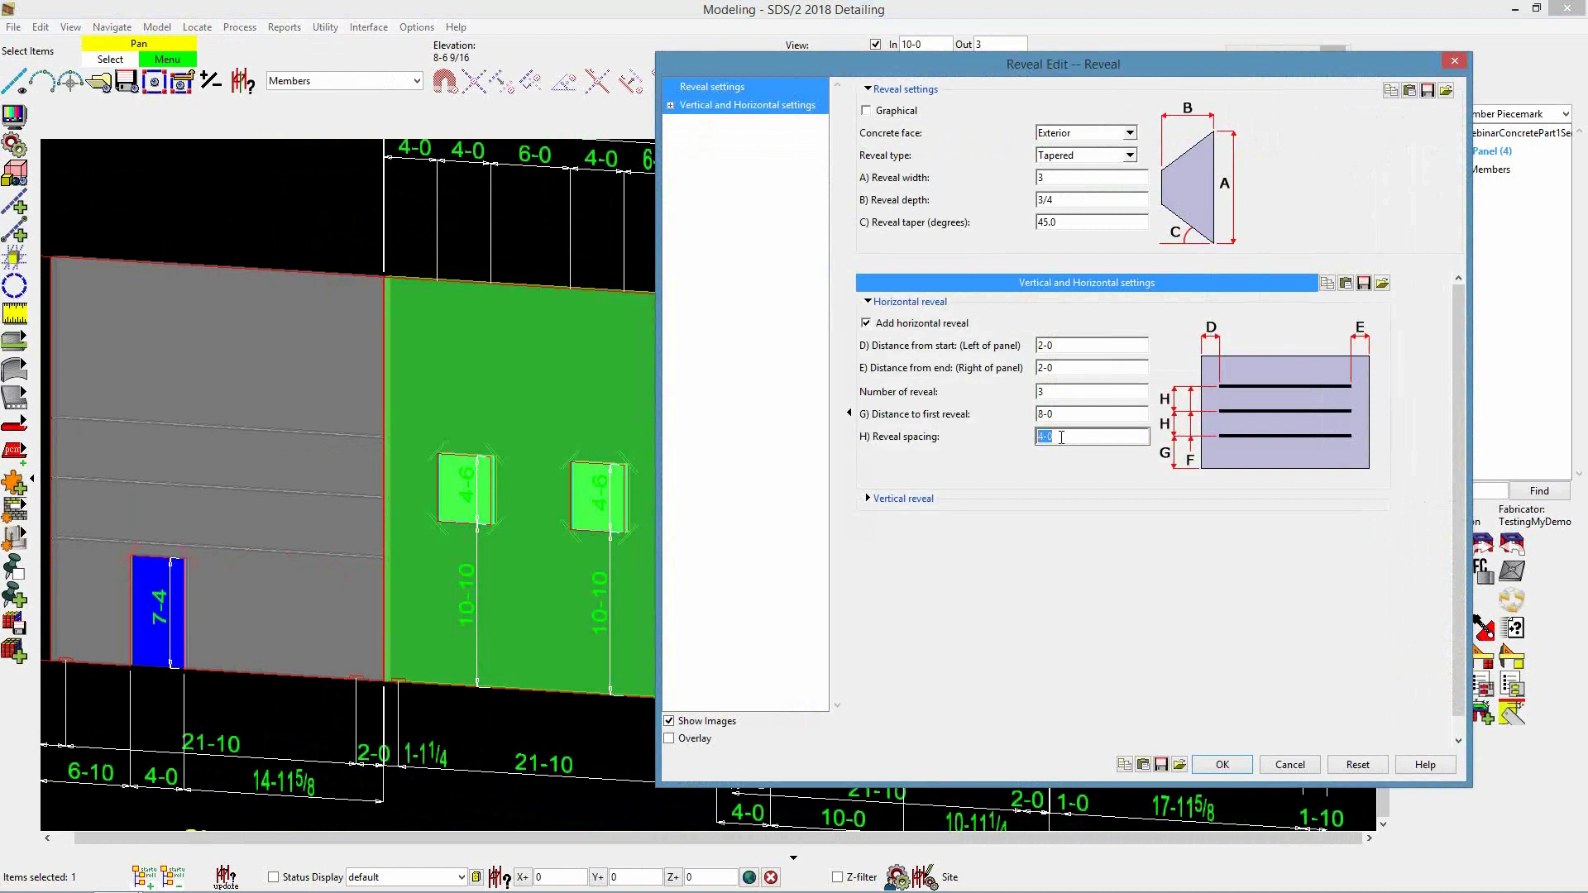
pyautogui.write('8-0')
pyautogui.click(1071, 348)
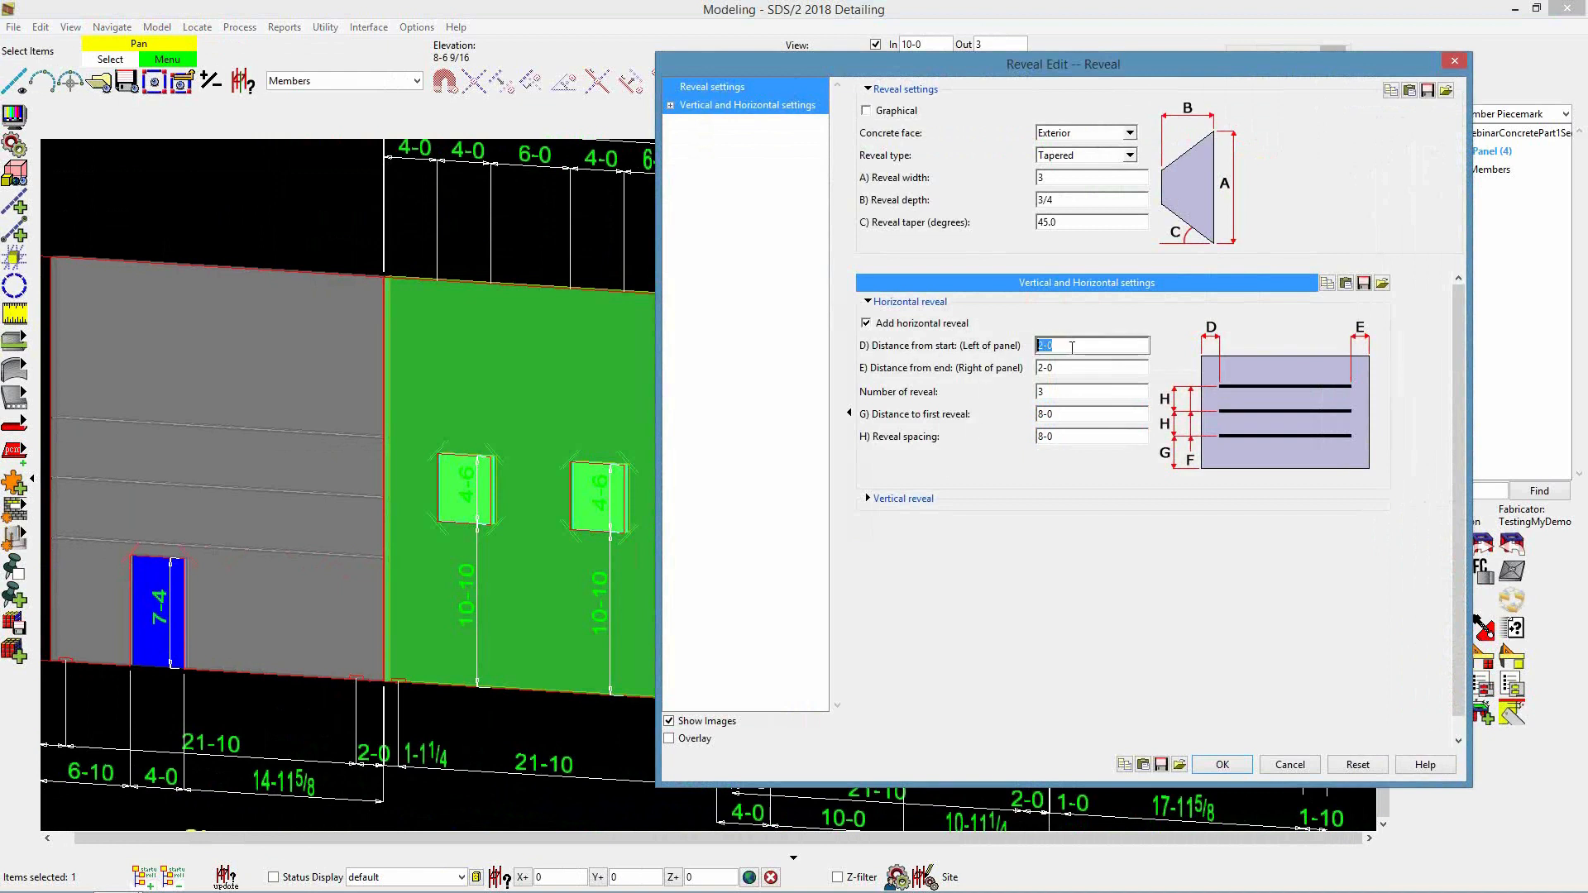
pyautogui.write('0')
pyautogui.click(1074, 368)
pyautogui.write('0')
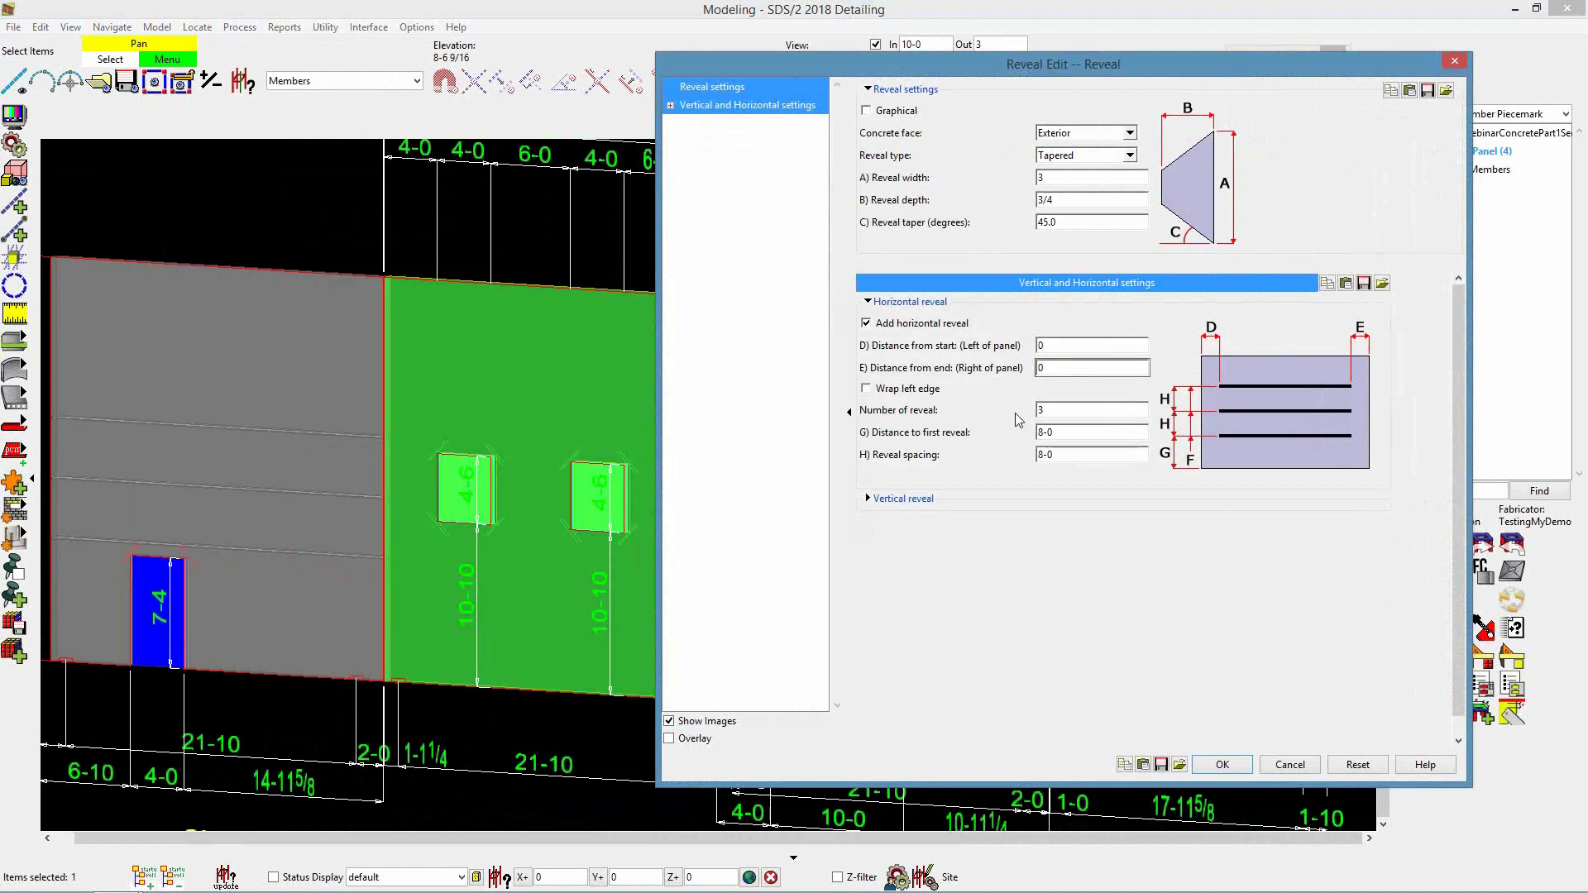
pyautogui.click(1217, 765)
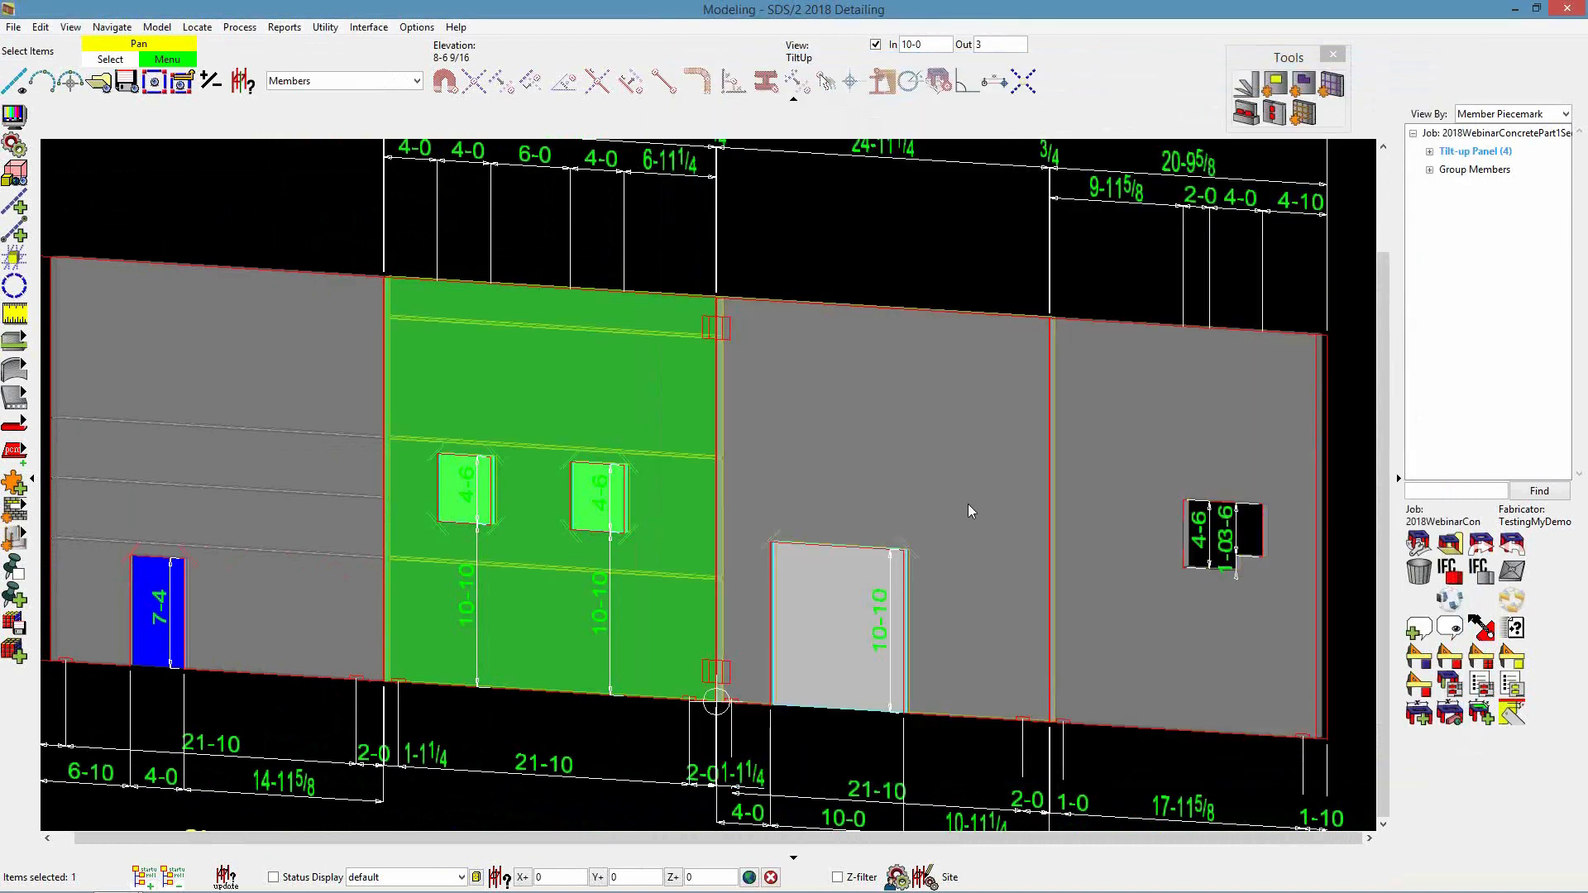
# Add three horizontal reveals to the GM_3 panel, with the first at 12-0 and a spacing of 2-0
pyautogui.click(966, 504)
pyautogui.click(1328, 90)
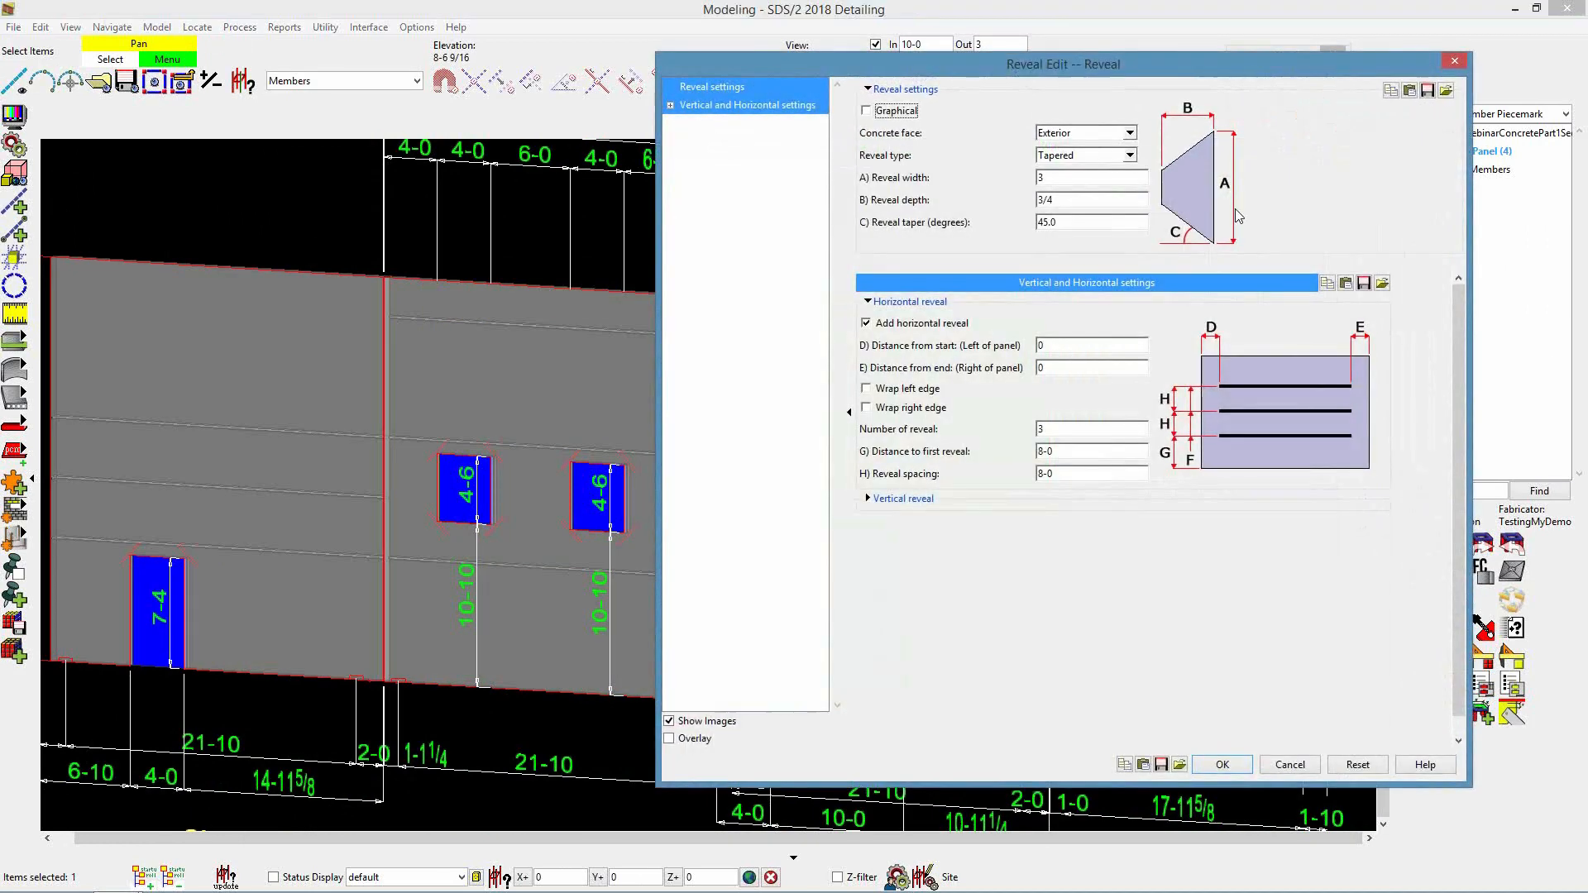
pyautogui.doubleClick(1074, 452)
pyautogui.write('12-0')
pyautogui.press('Tab')
pyautogui.write('2')
pyautogui.click(1224, 764)
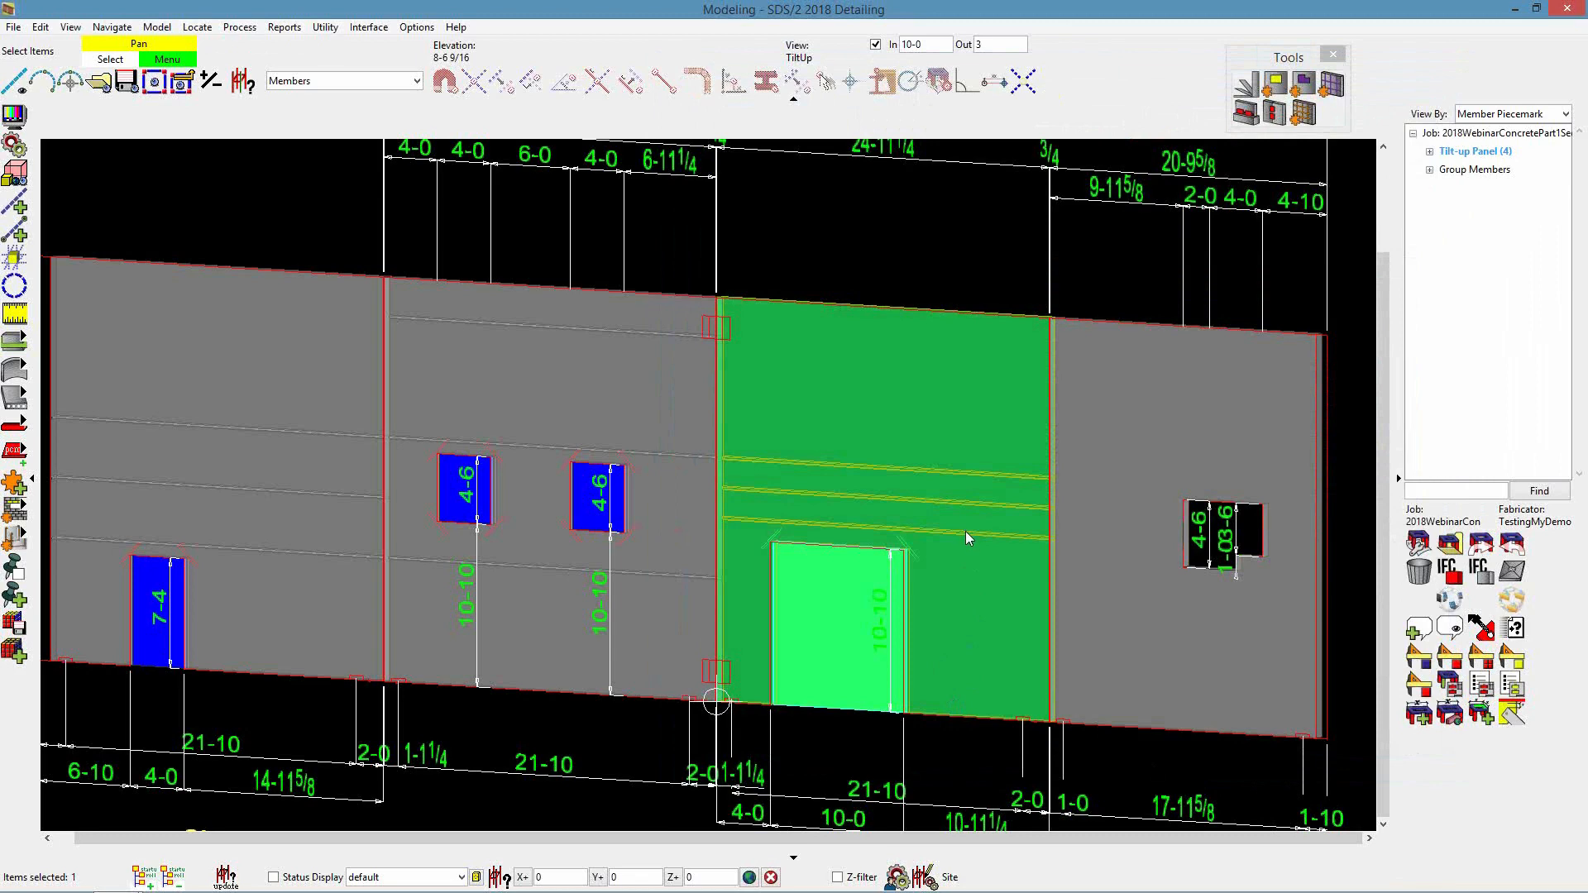
# Add three horizontal reveals to the GM_5 panel, with the first at 2-0 and a spacing of 4-0
pyautogui.click(1123, 520)
pyautogui.click(1330, 89)
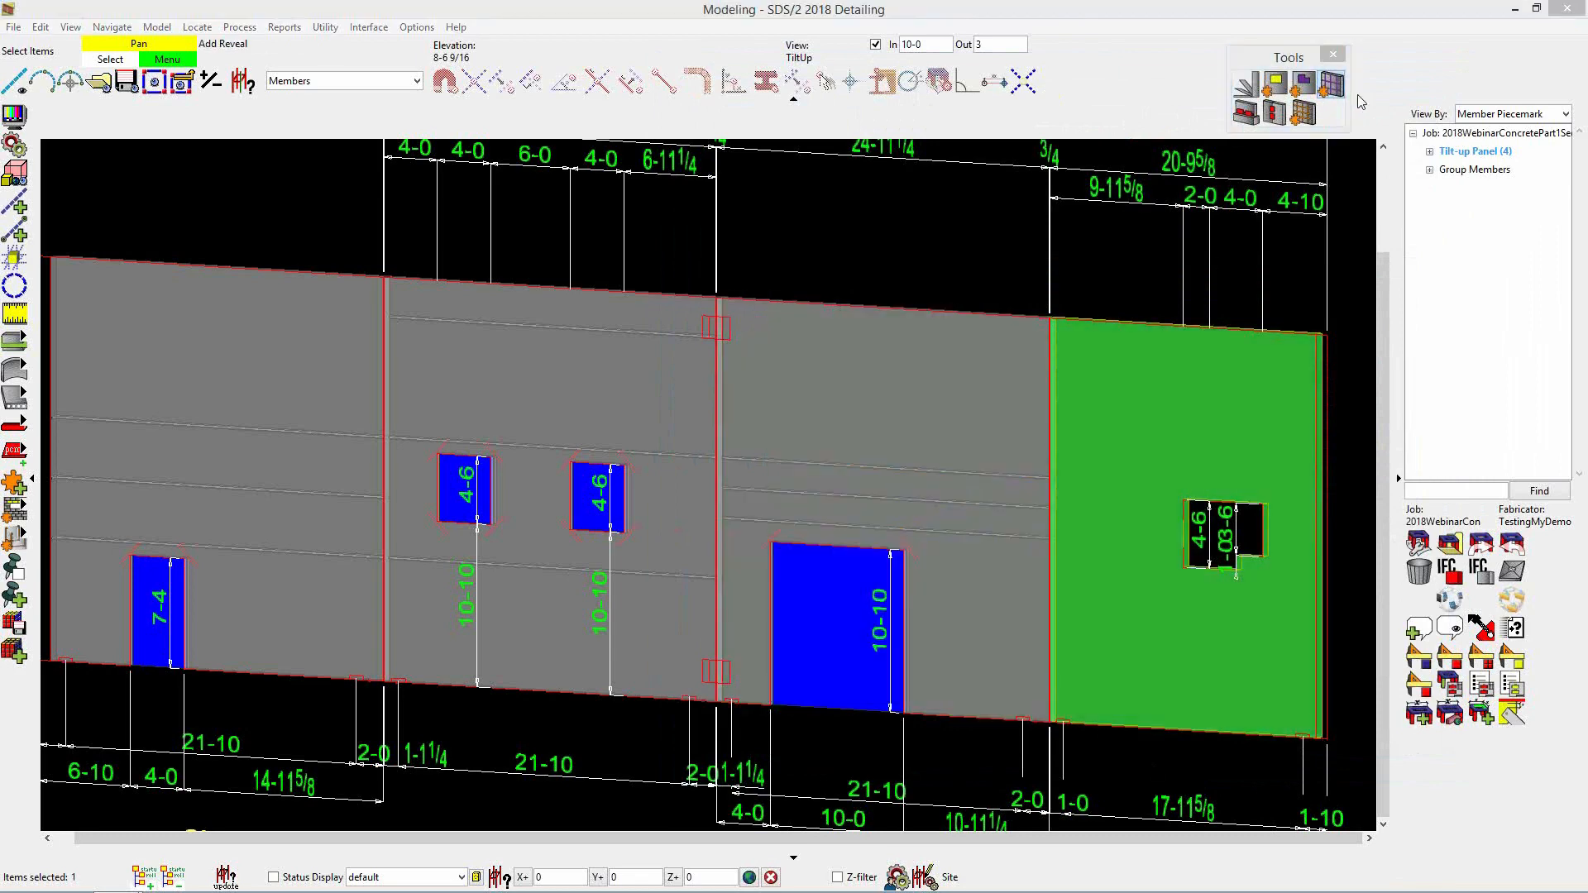
pyautogui.click(1069, 451)
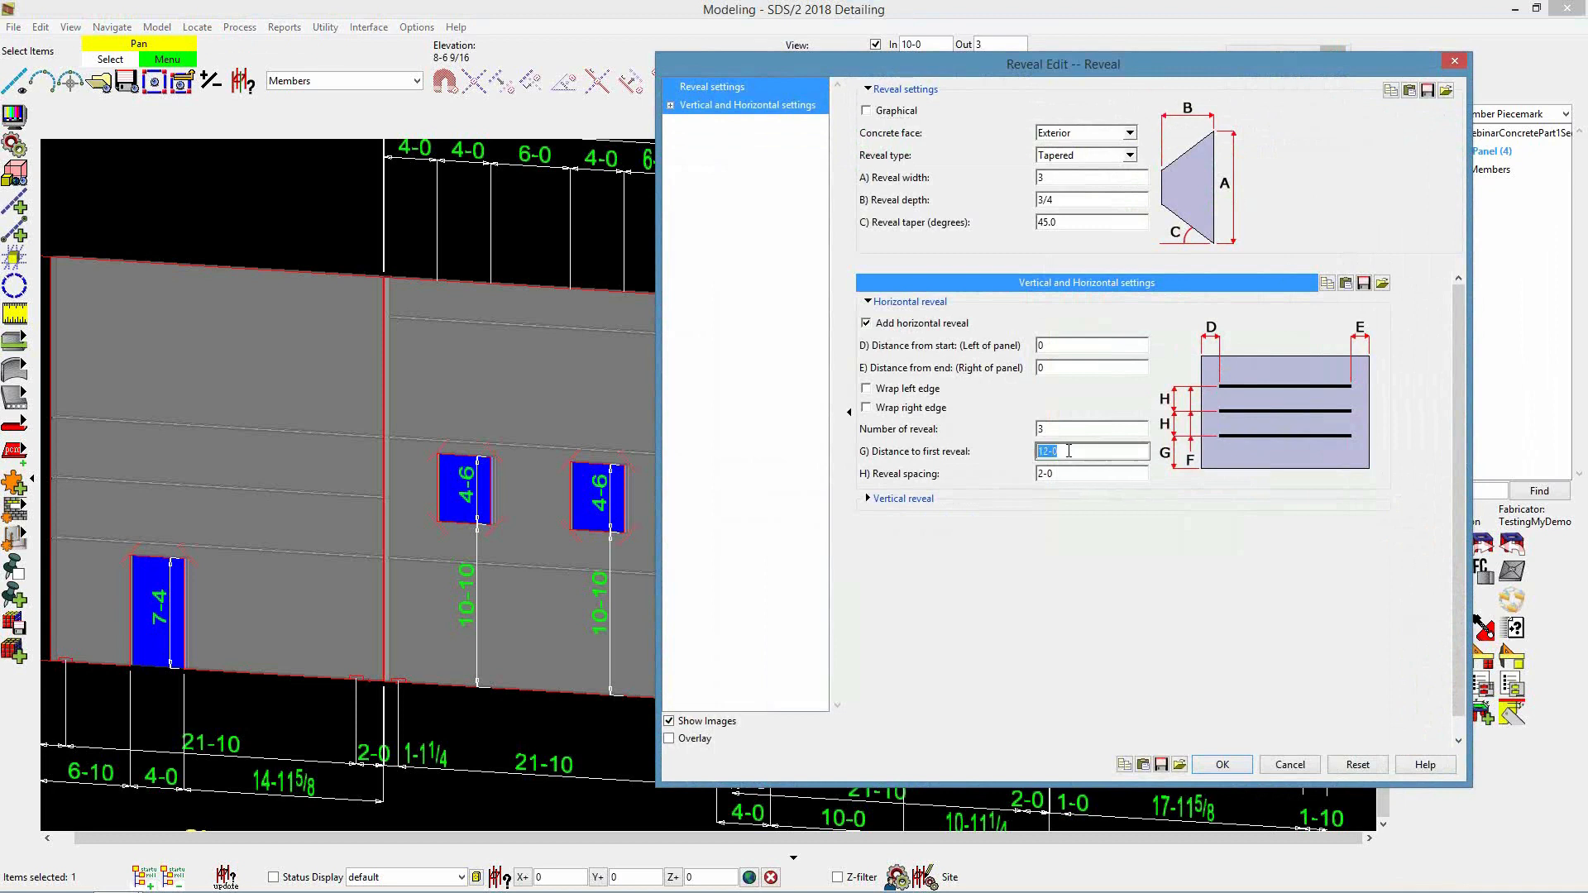
pyautogui.write('2')
pyautogui.press('Tab')
pyautogui.write('4-')
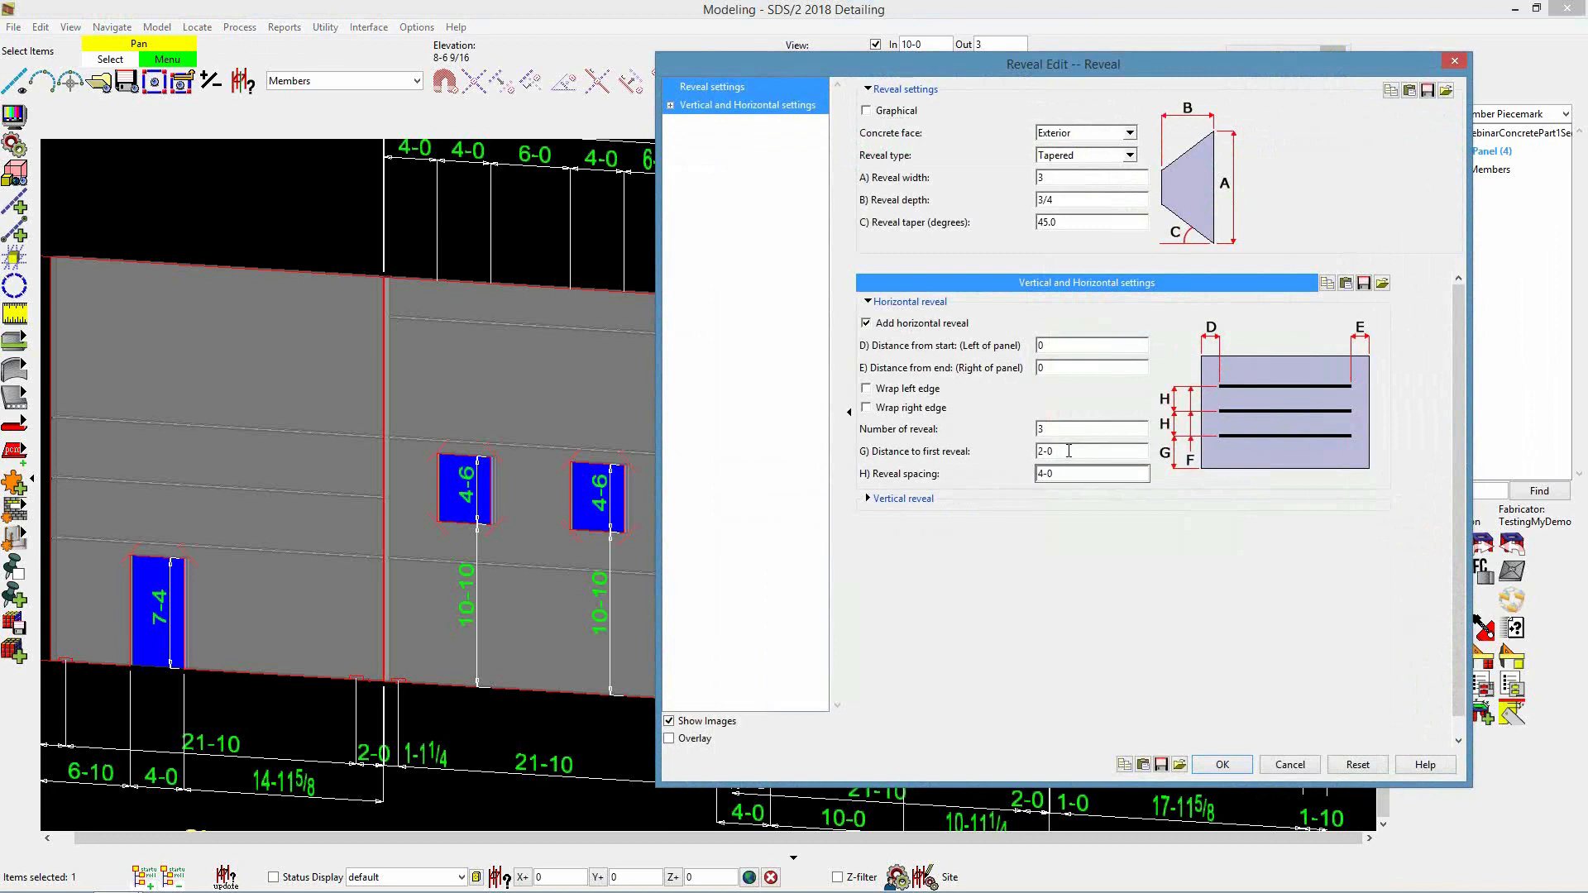
pyautogui.press('Return')
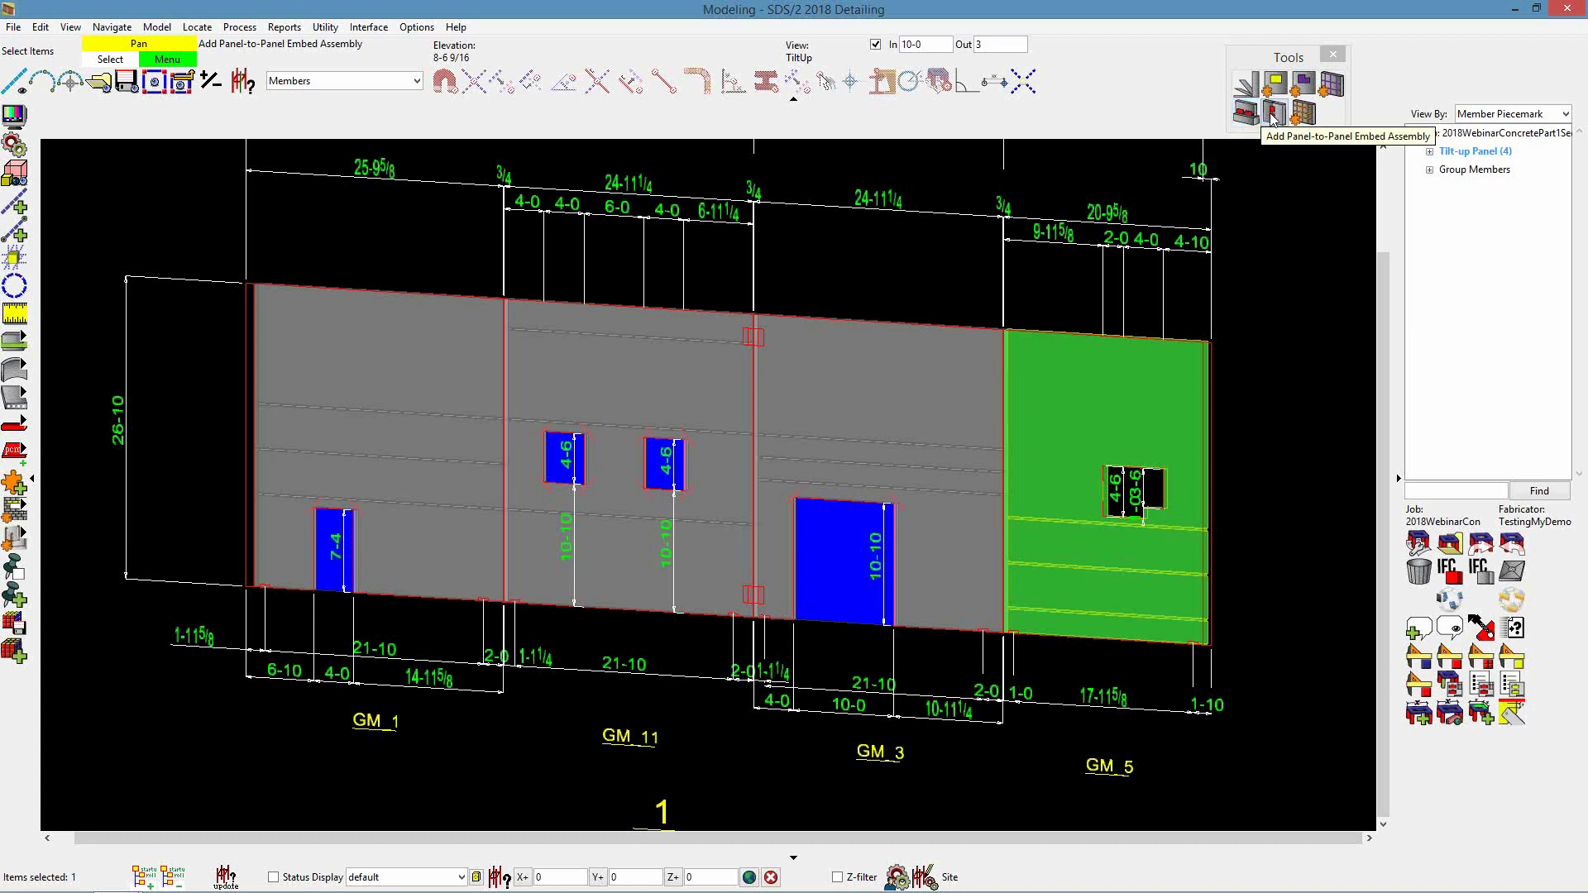
pyautogui.click(1313, 246)
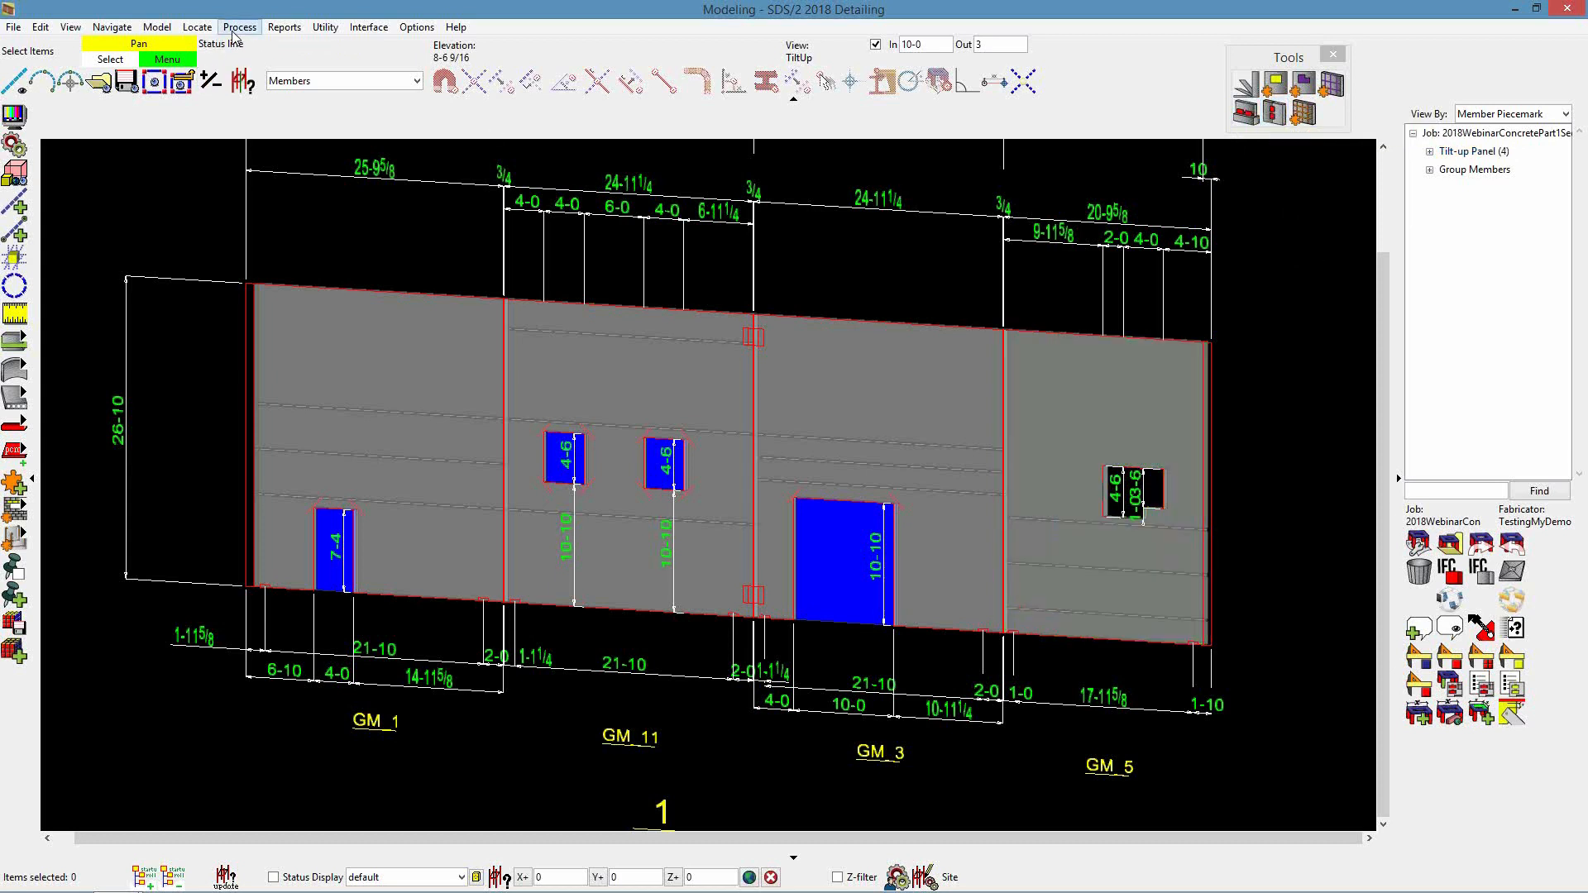
# Review the Concrete command group in the toolbar configuration for the embed assembly commands
pyautogui.click(417, 28)
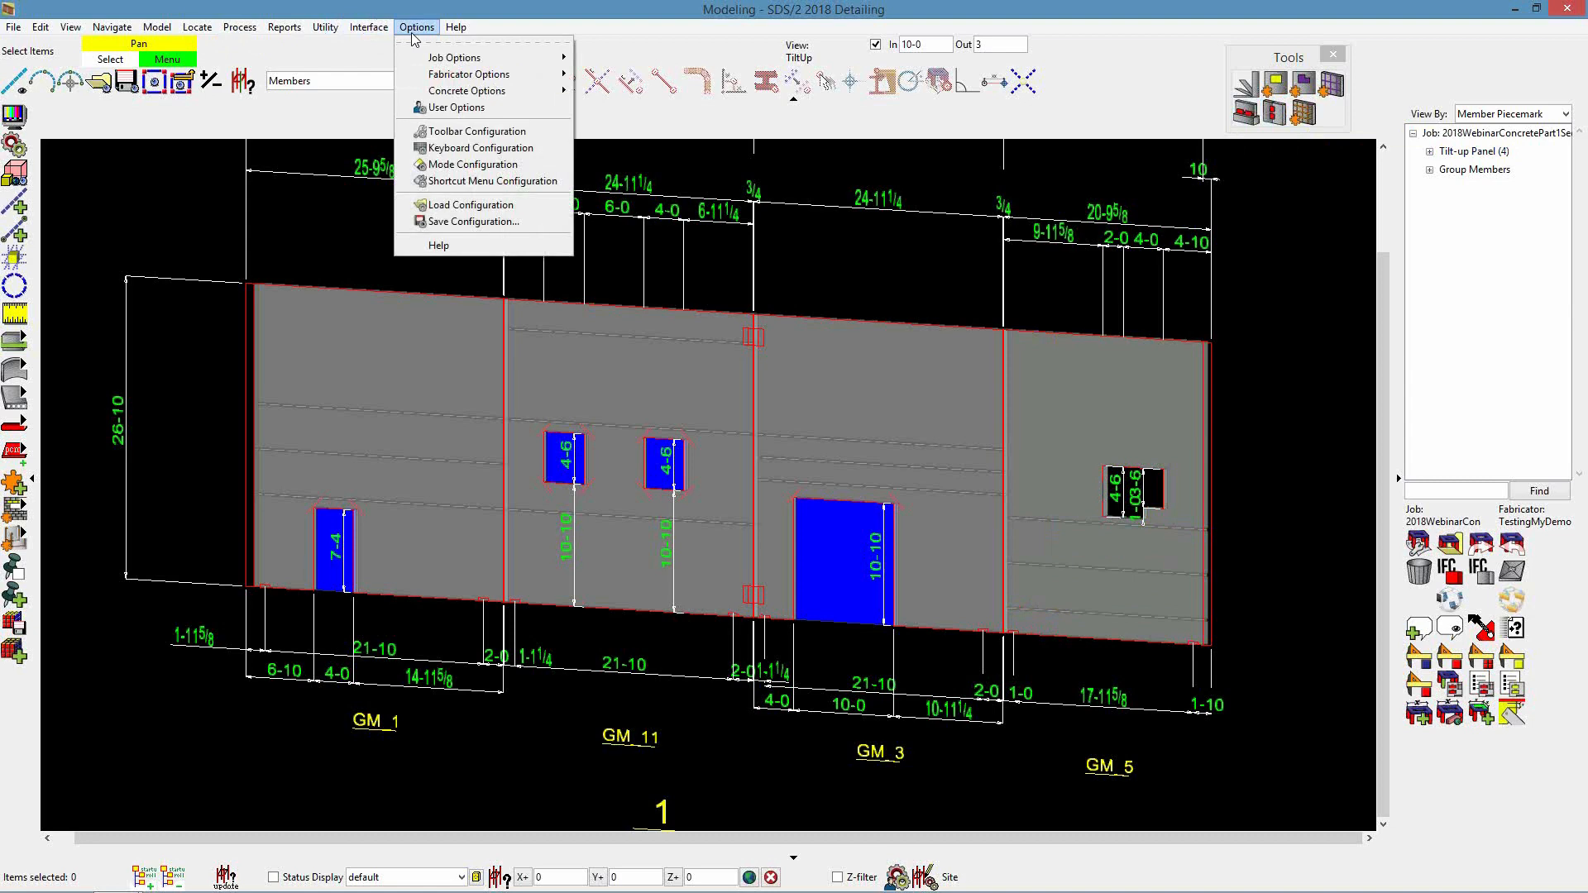
pyautogui.click(480, 131)
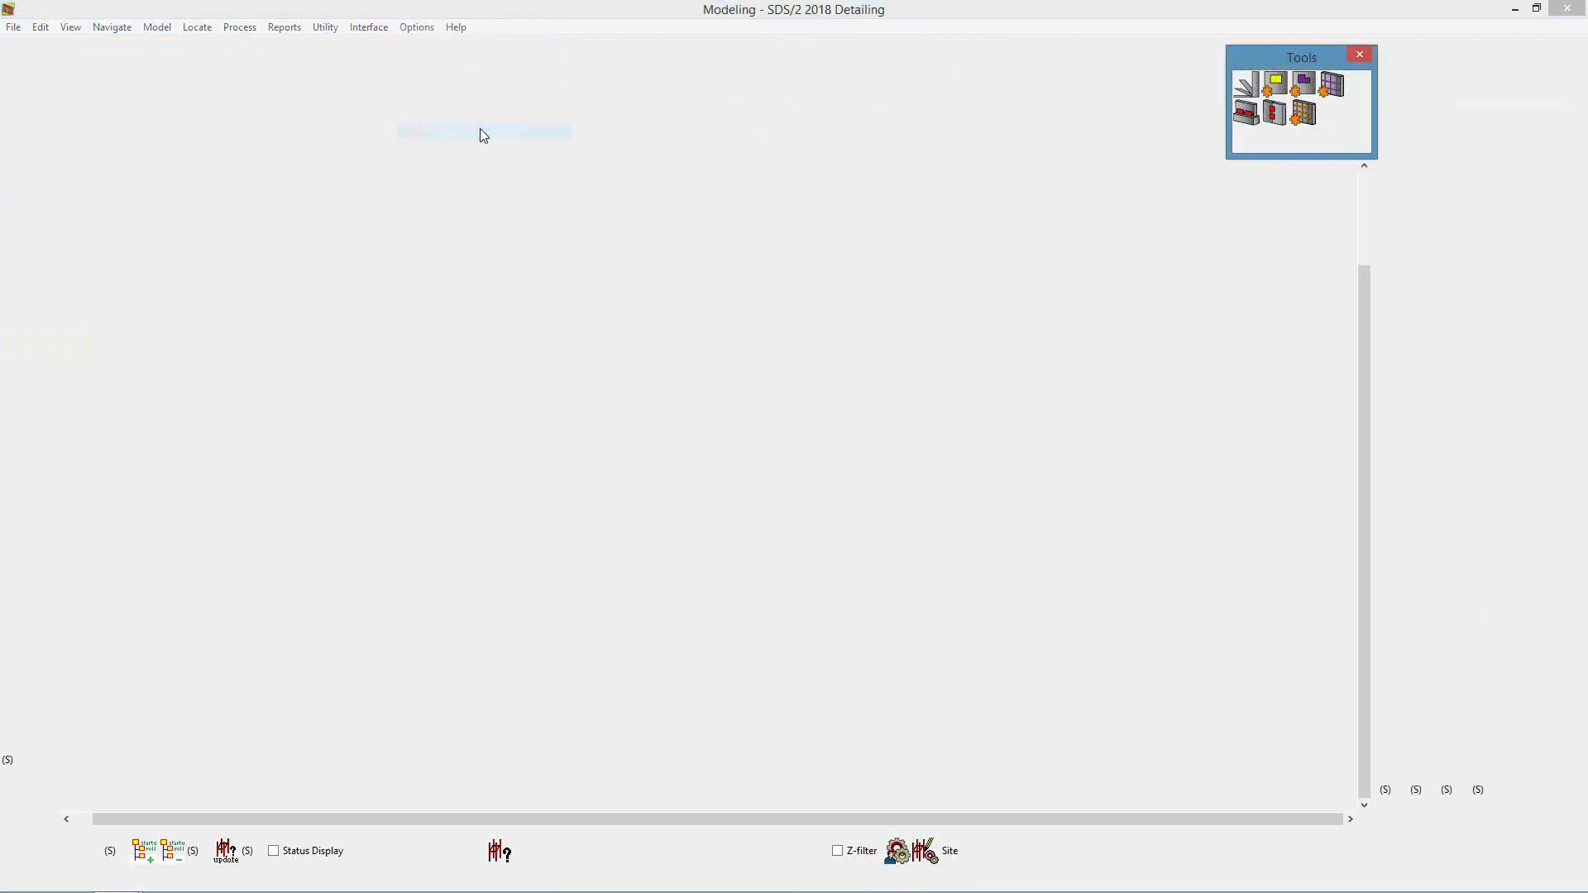
pyautogui.click(309, 139)
pyautogui.scroll(-10, 271, 242)
pyautogui.scroll(-1, 268, 237)
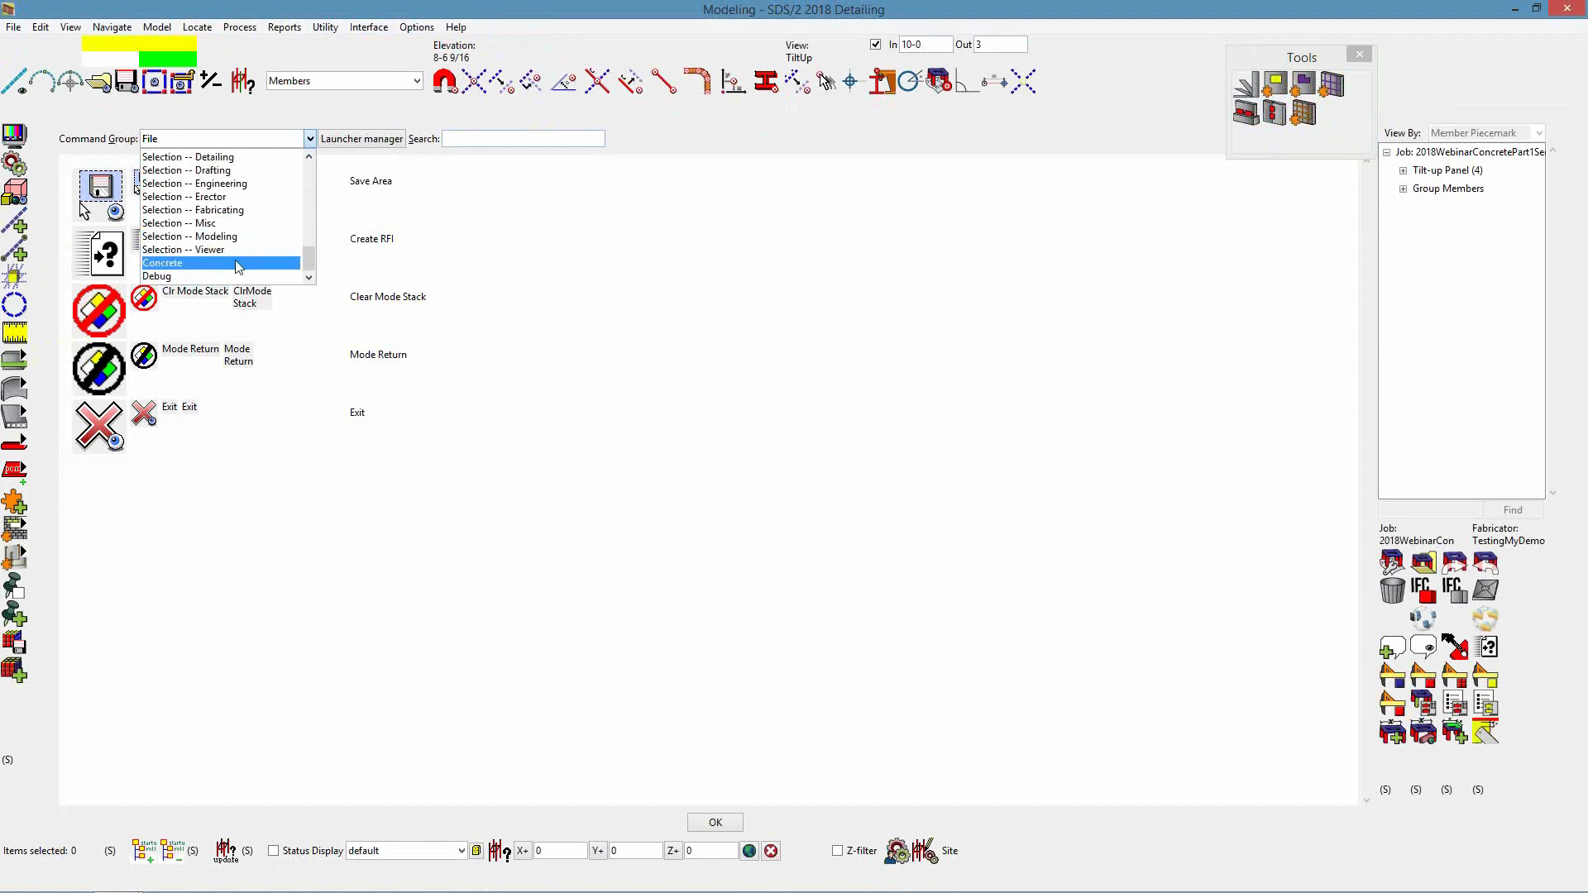
pyautogui.click(239, 265)
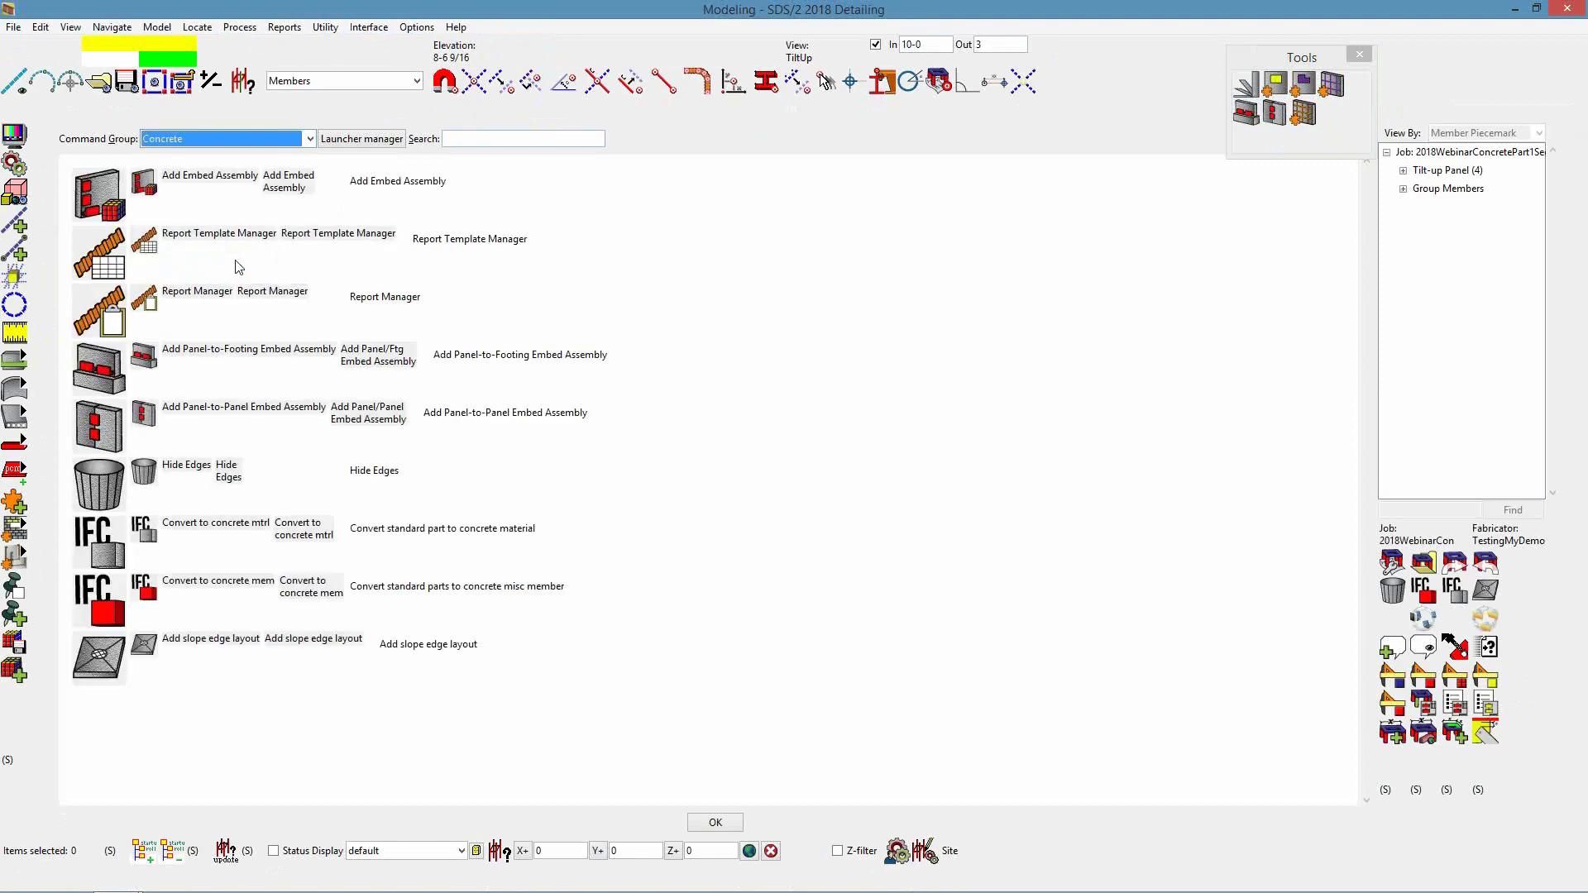
pyautogui.click(291, 142)
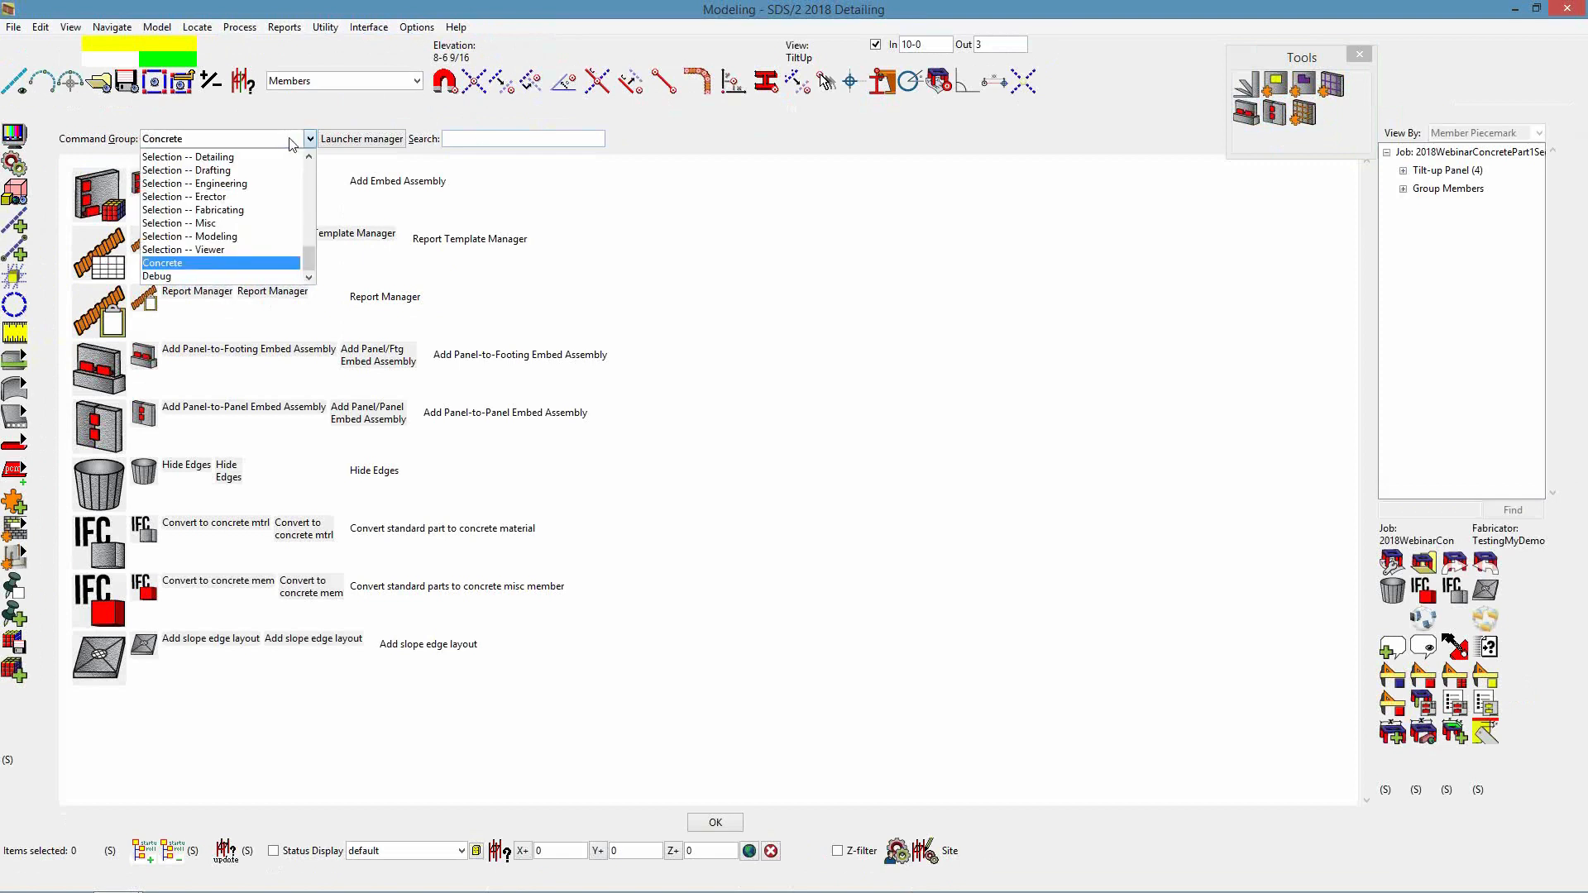
pyautogui.click(210, 260)
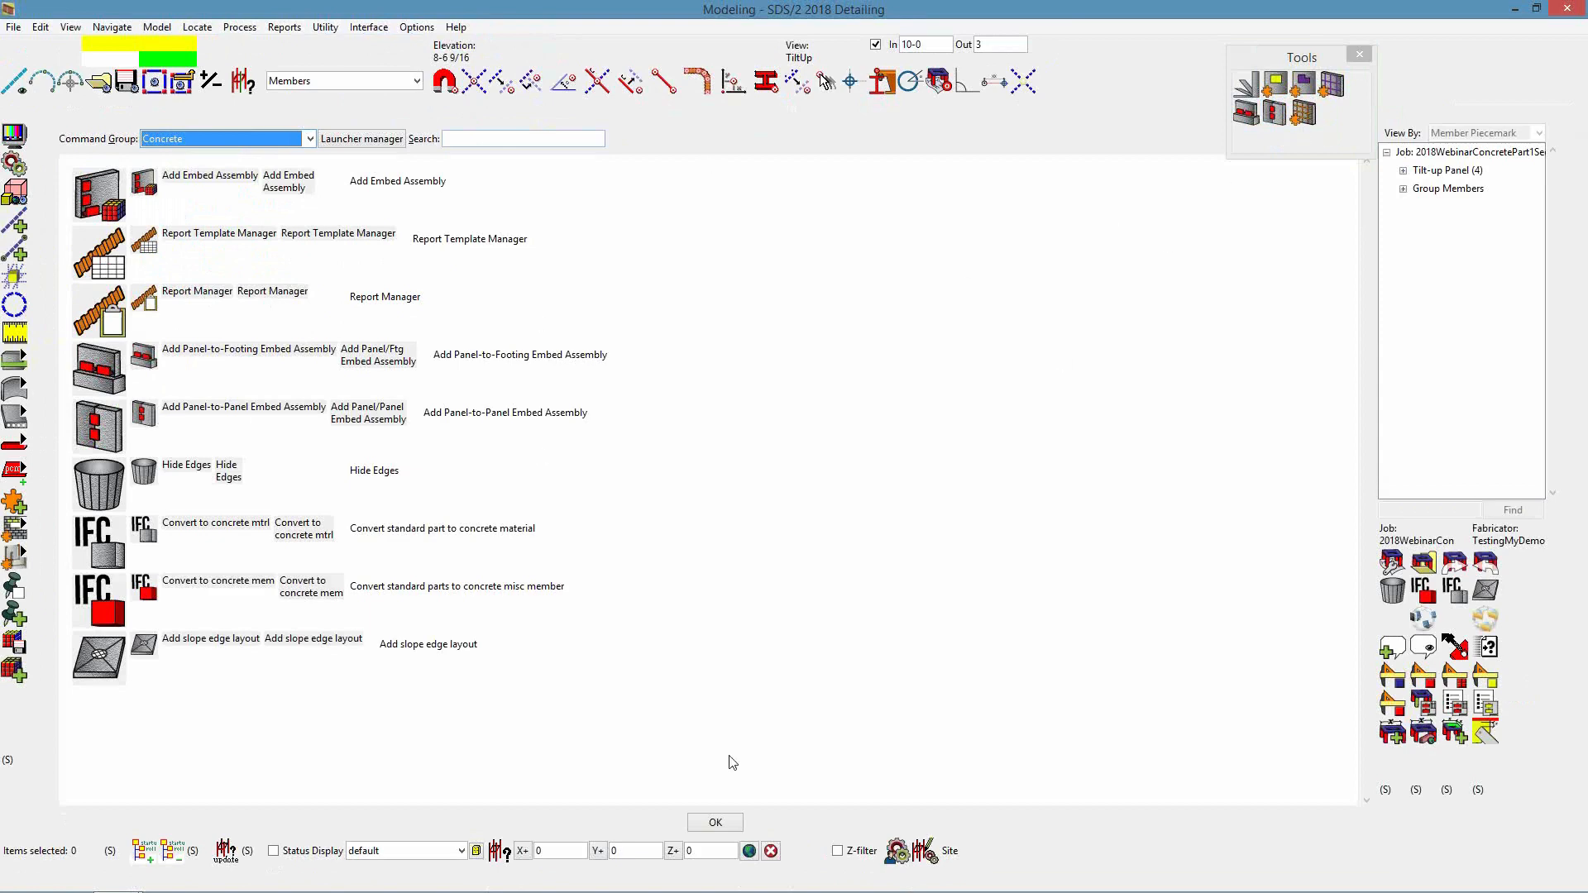
pyautogui.click(716, 824)
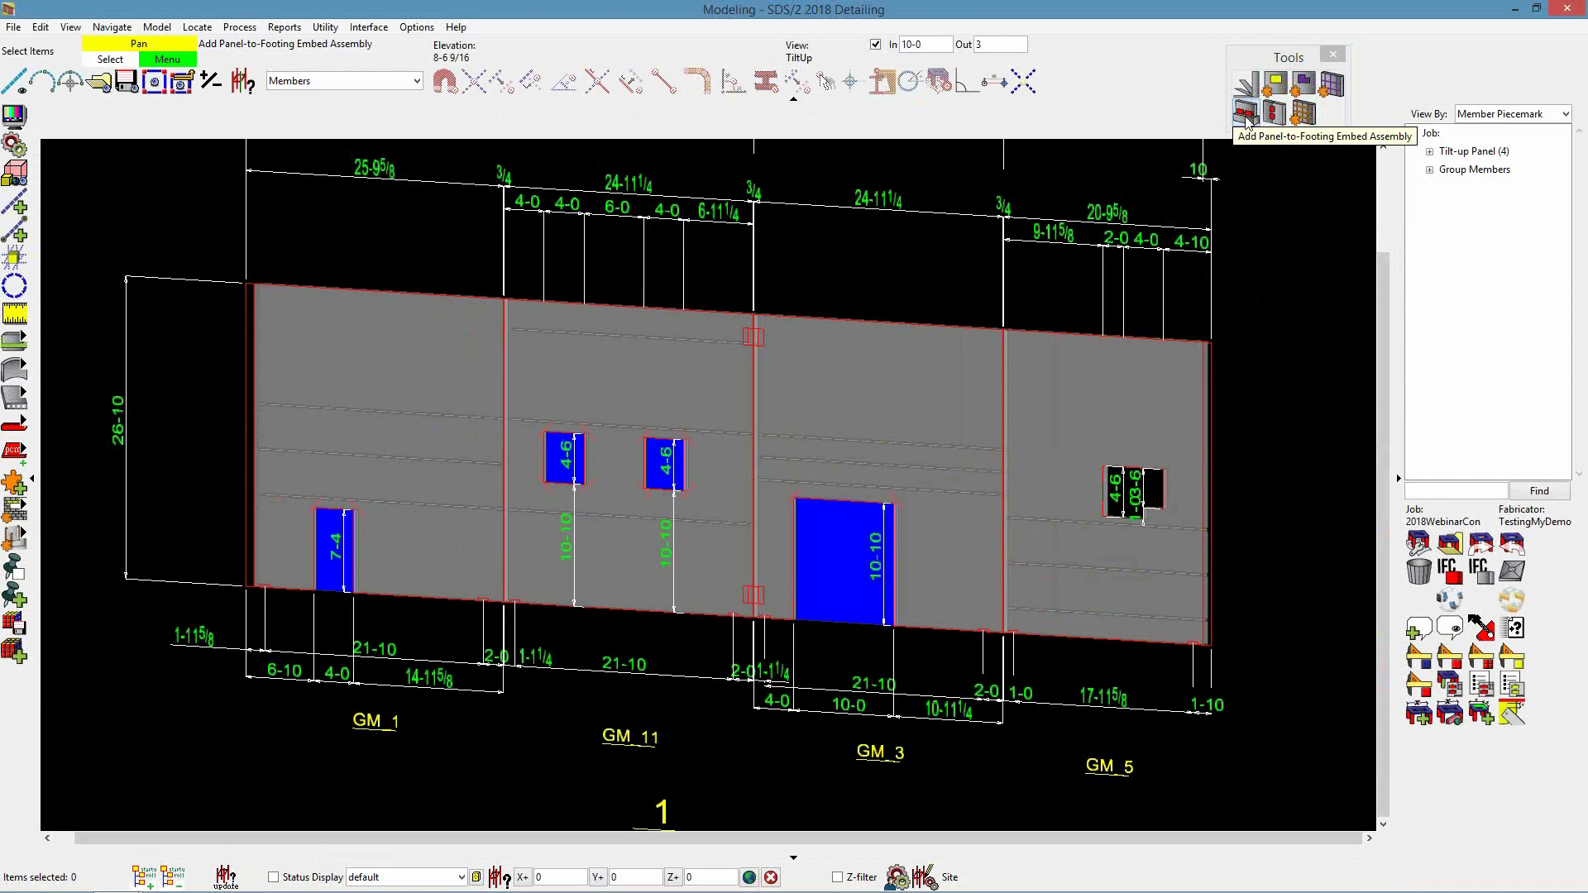
# Review the piecemarks in the concrete job's embed schedule
pyautogui.click(416, 27)
pyautogui.moveTo(504, 97)
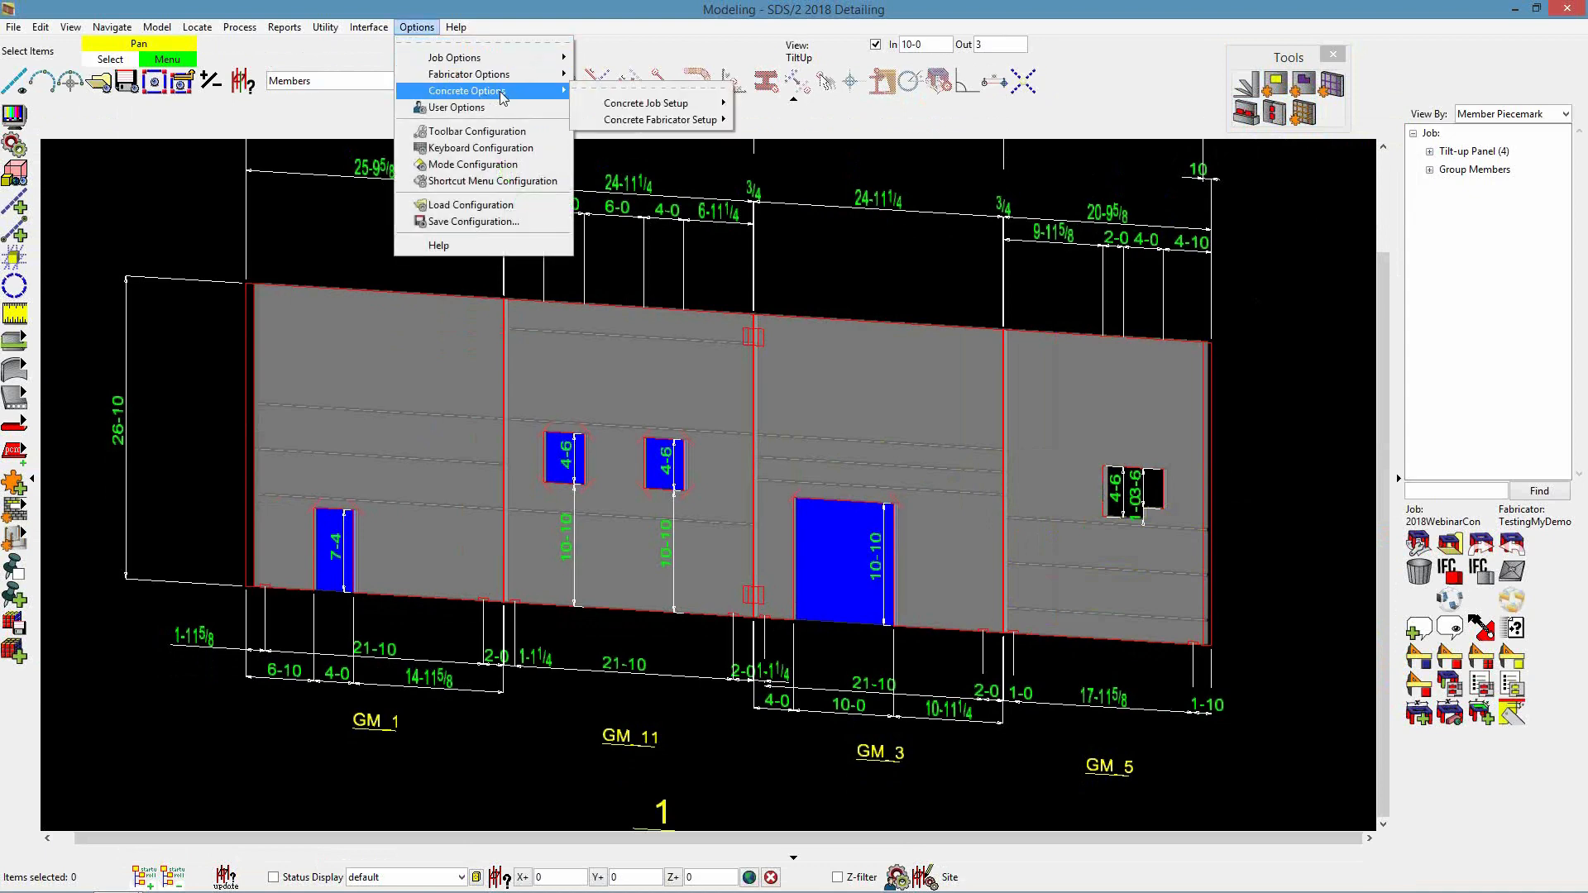
pyautogui.moveTo(654, 103)
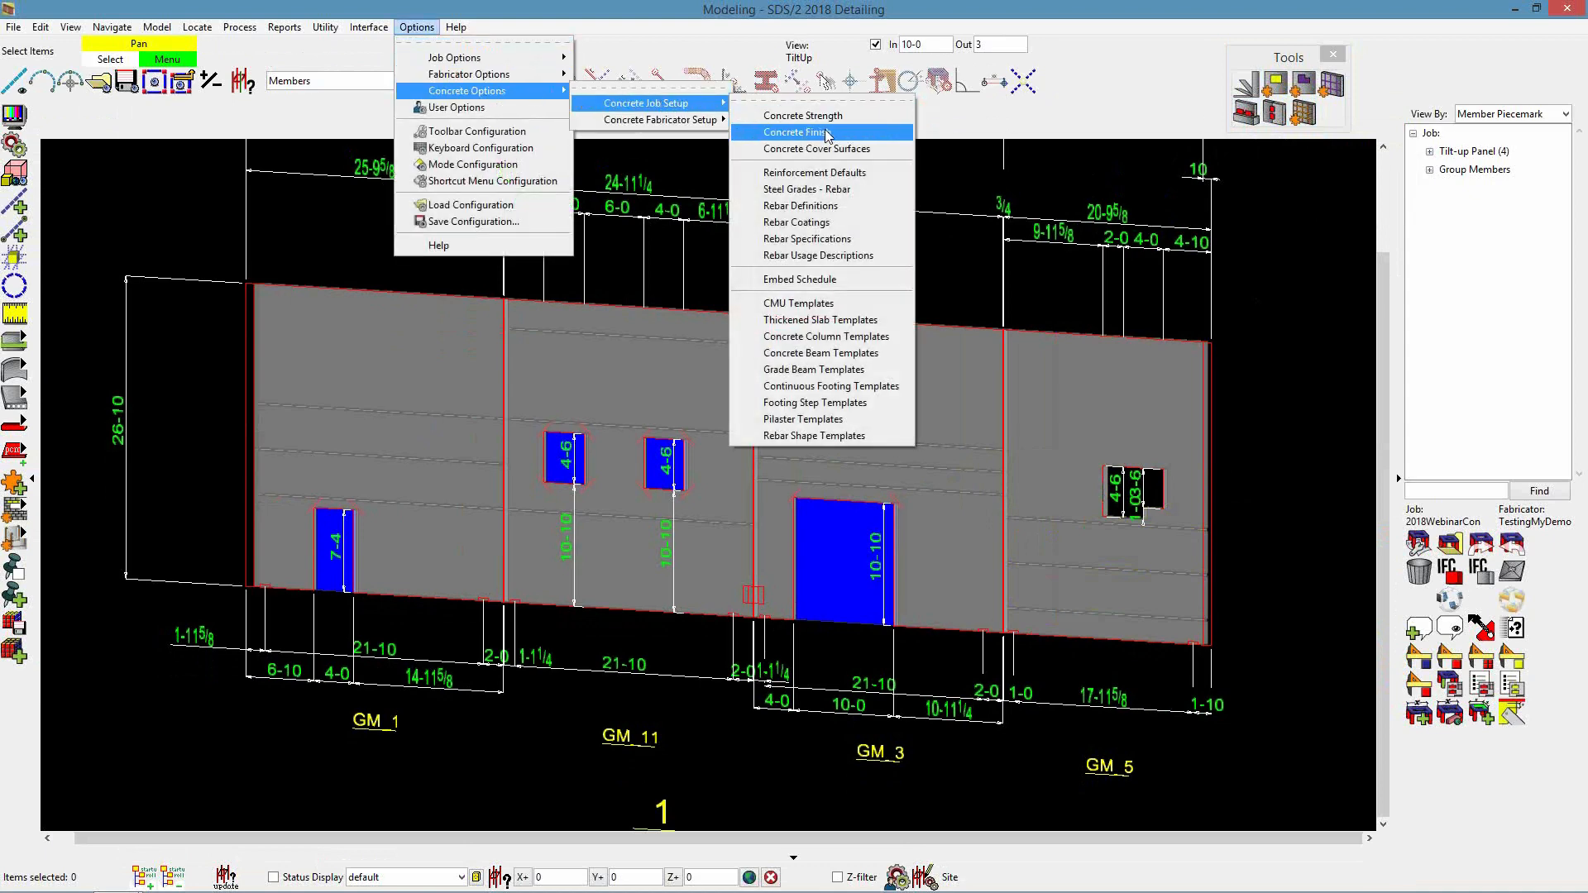
pyautogui.click(857, 279)
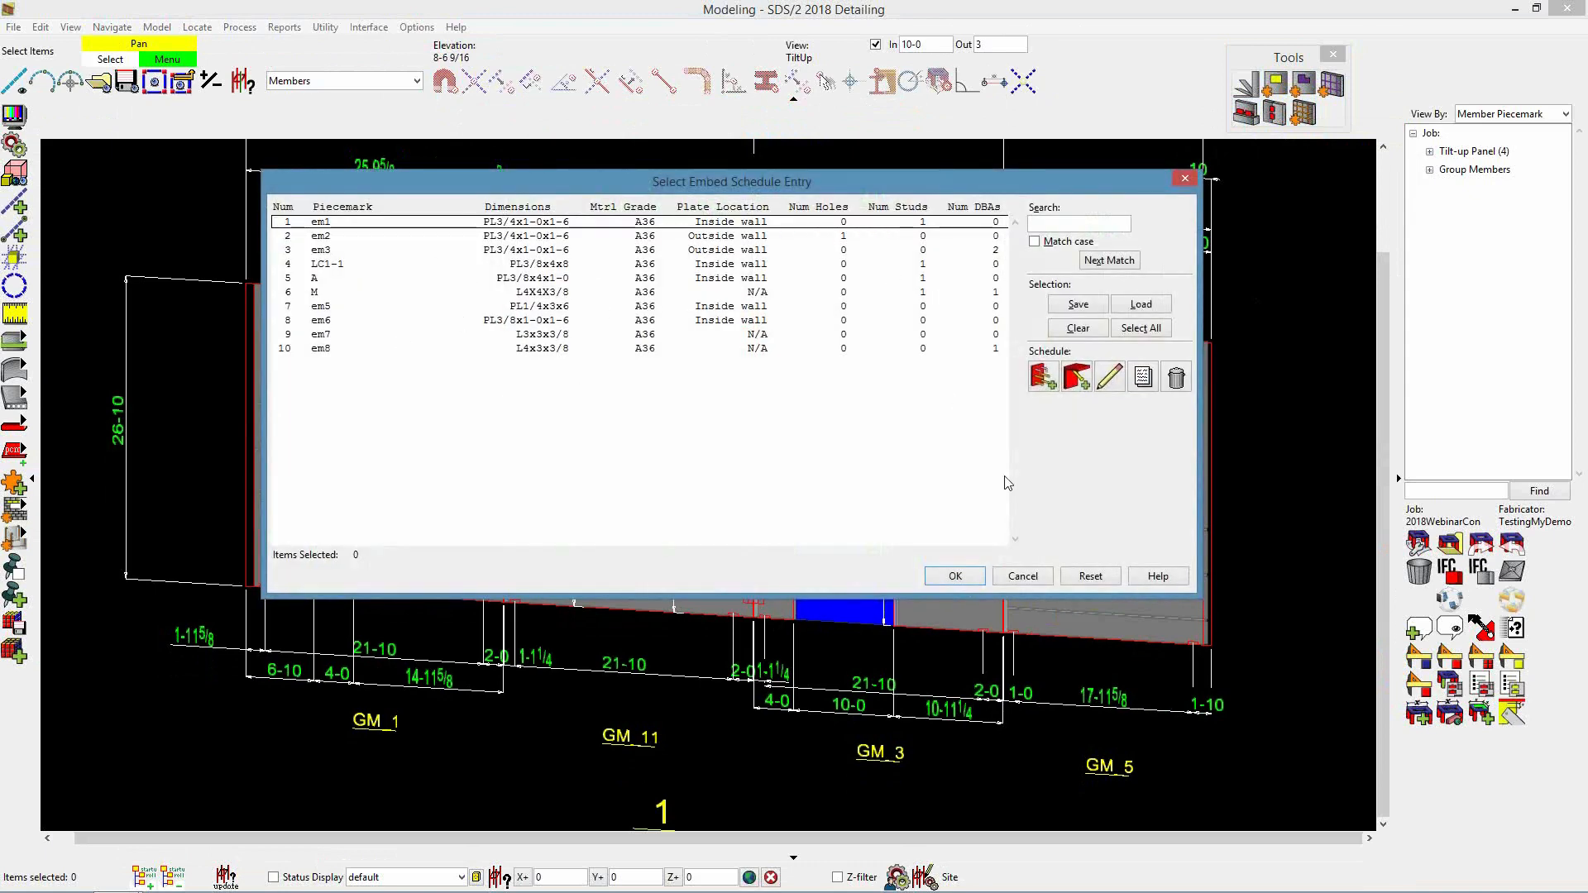
pyautogui.click(1025, 577)
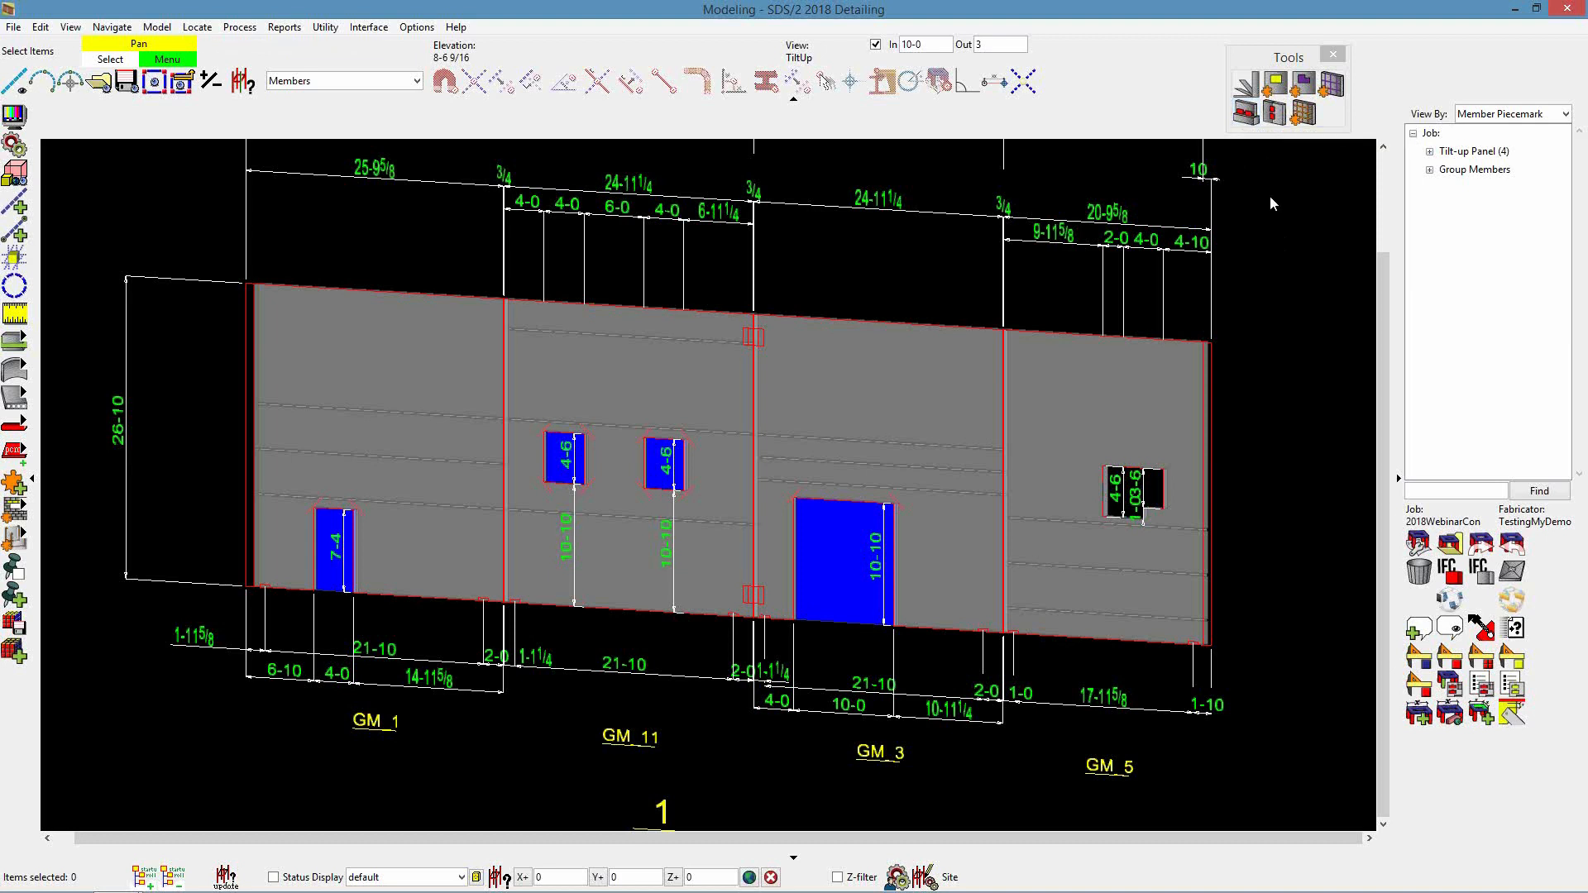
# Start a panel-to-footing embed assembly on GM_1, locating its reference point at the existing embed mark near the panel's lower-left corner
pyautogui.click(1246, 113)
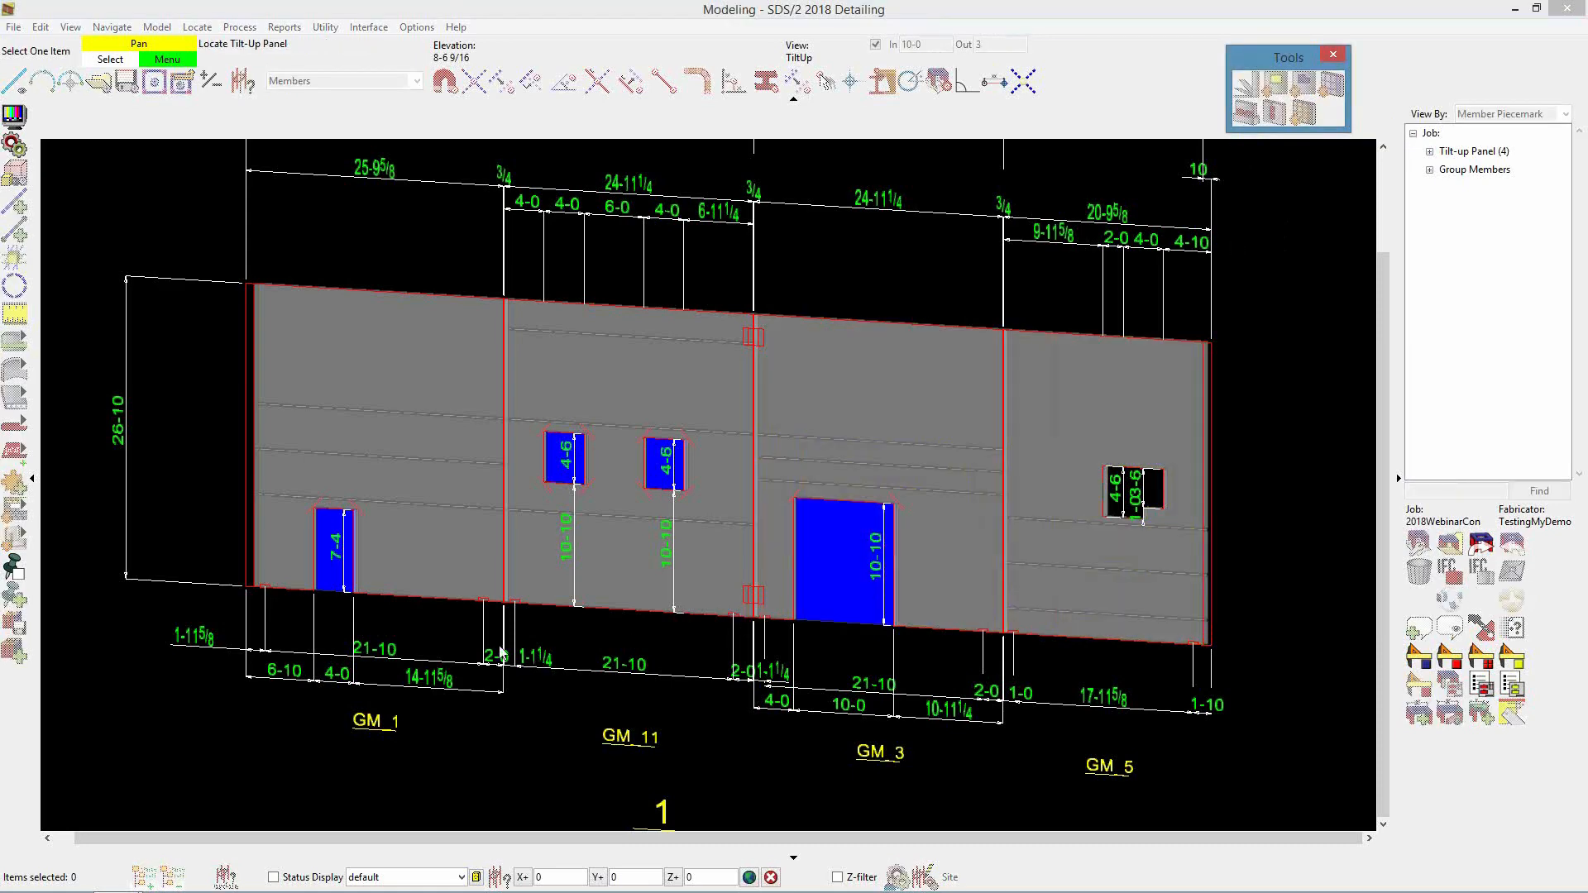
pyautogui.click(395, 555)
pyautogui.scroll(4, 278, 614)
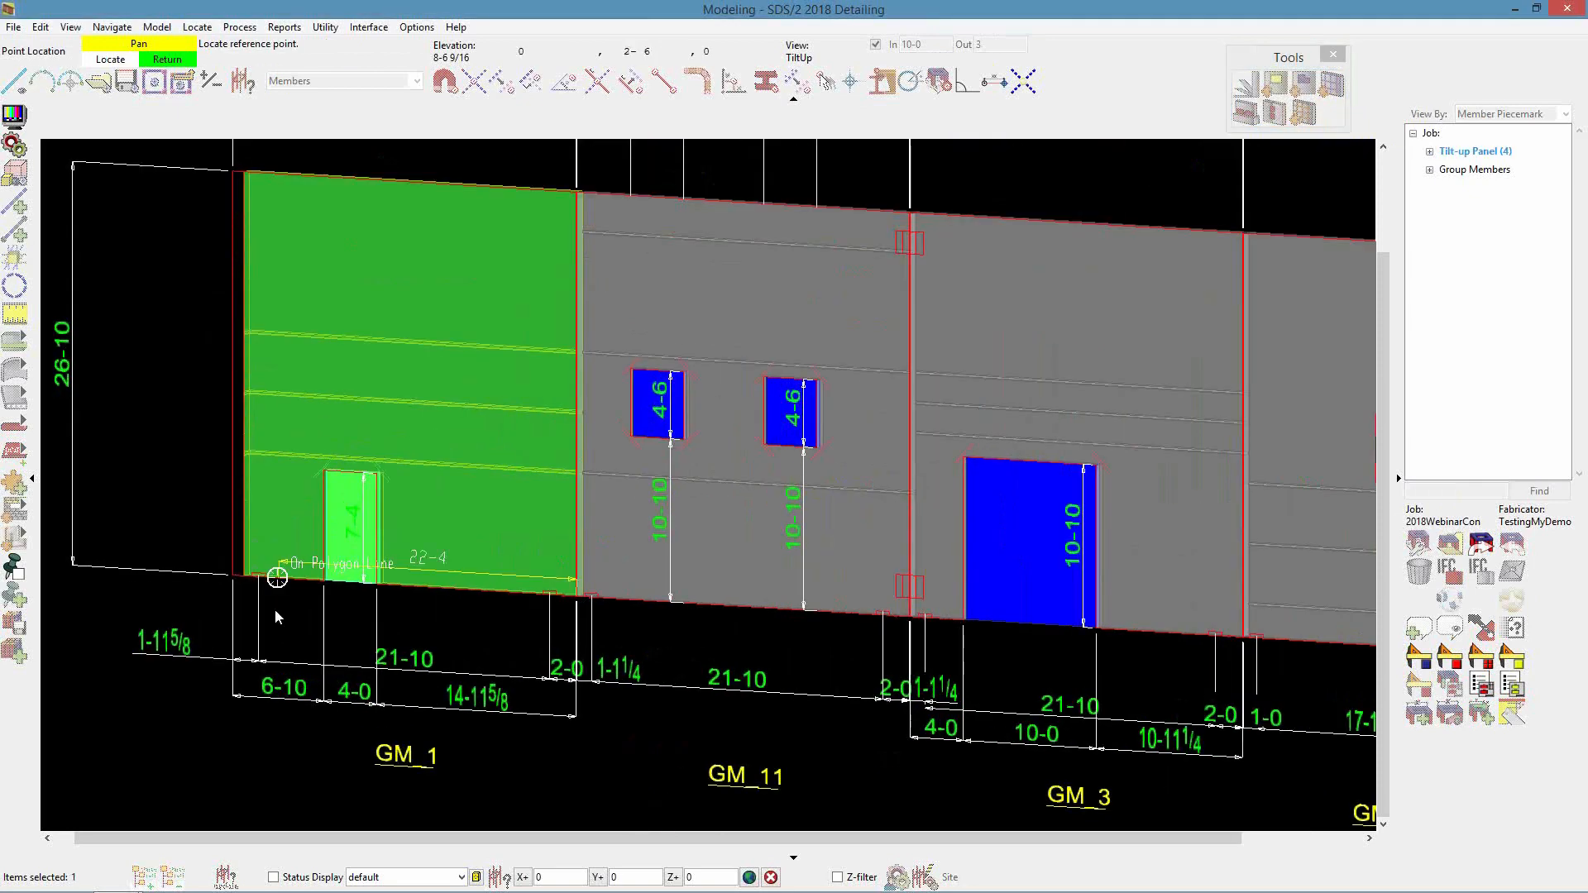
pyautogui.scroll(3, 282, 603)
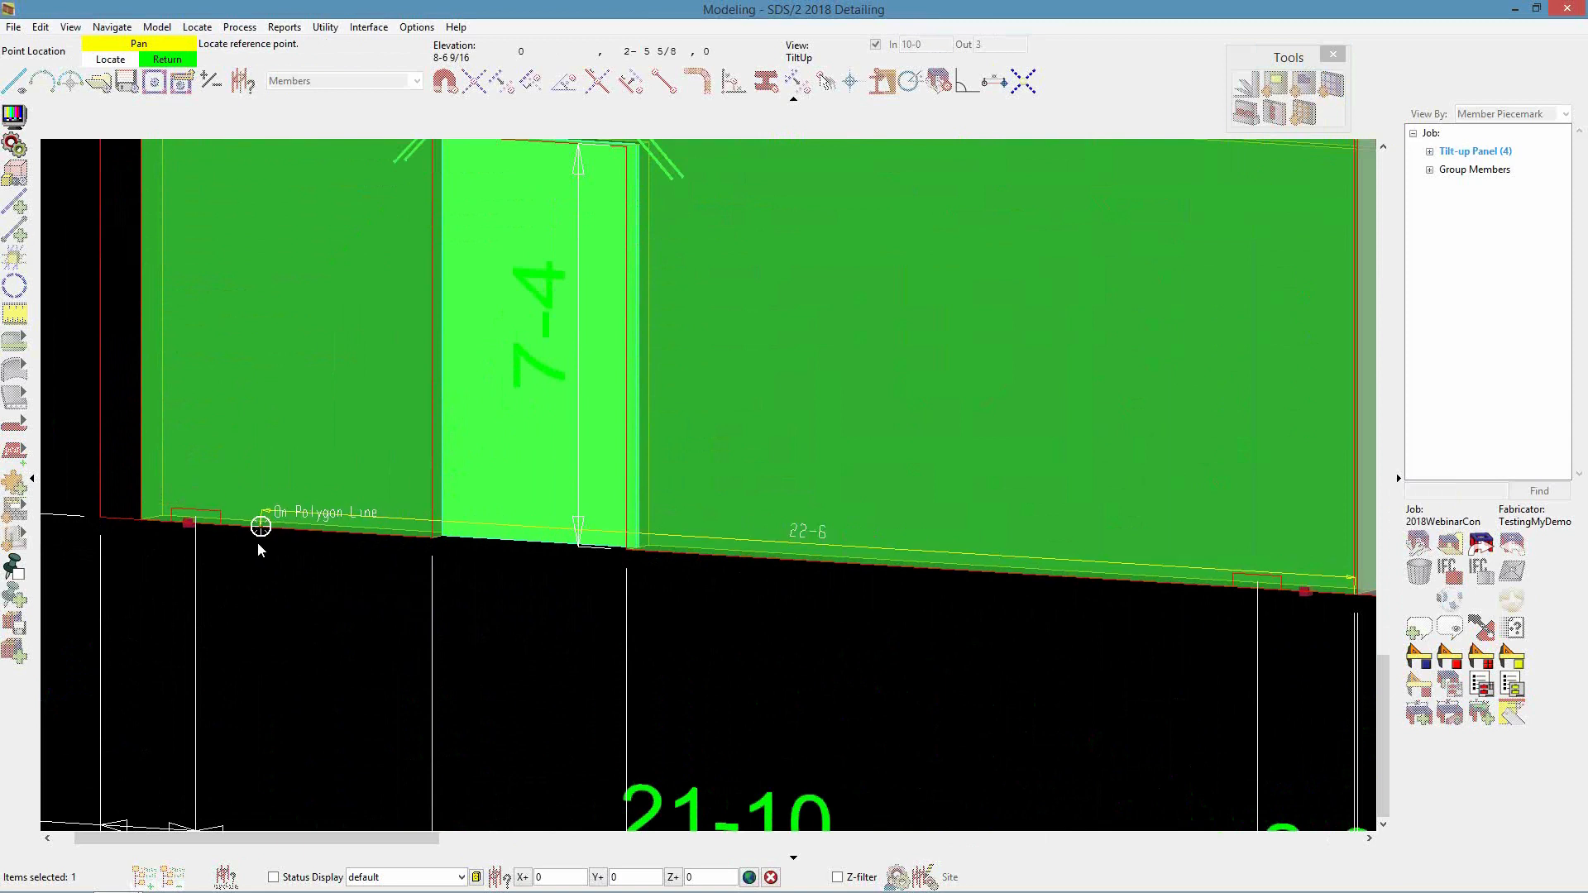
pyautogui.scroll(3, 197, 529)
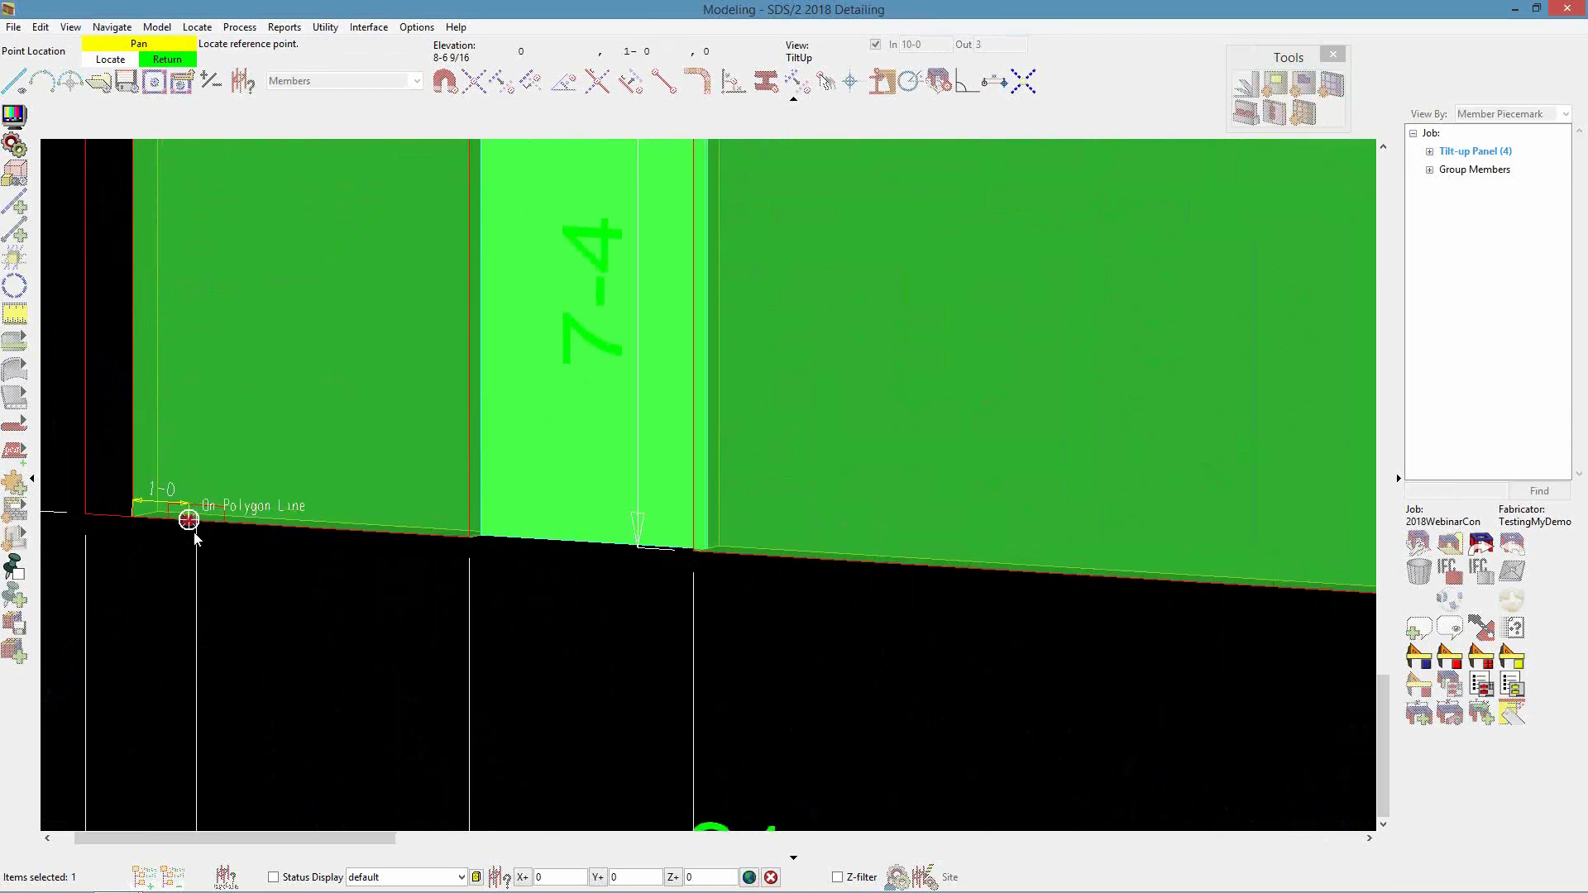
pyautogui.scroll(2, 197, 530)
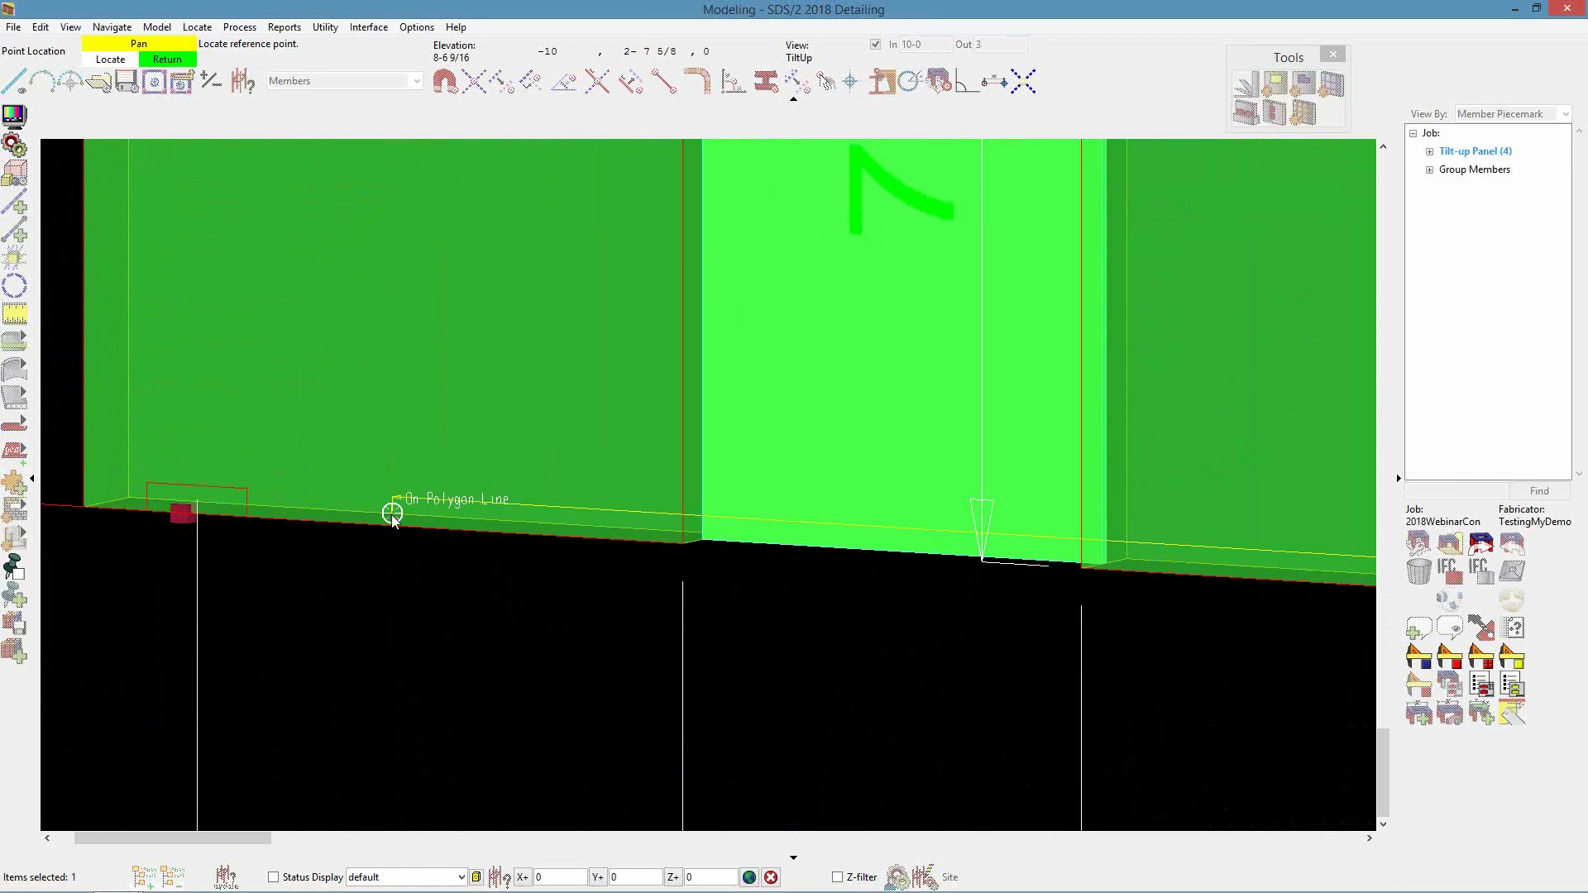
pyautogui.click(197, 536)
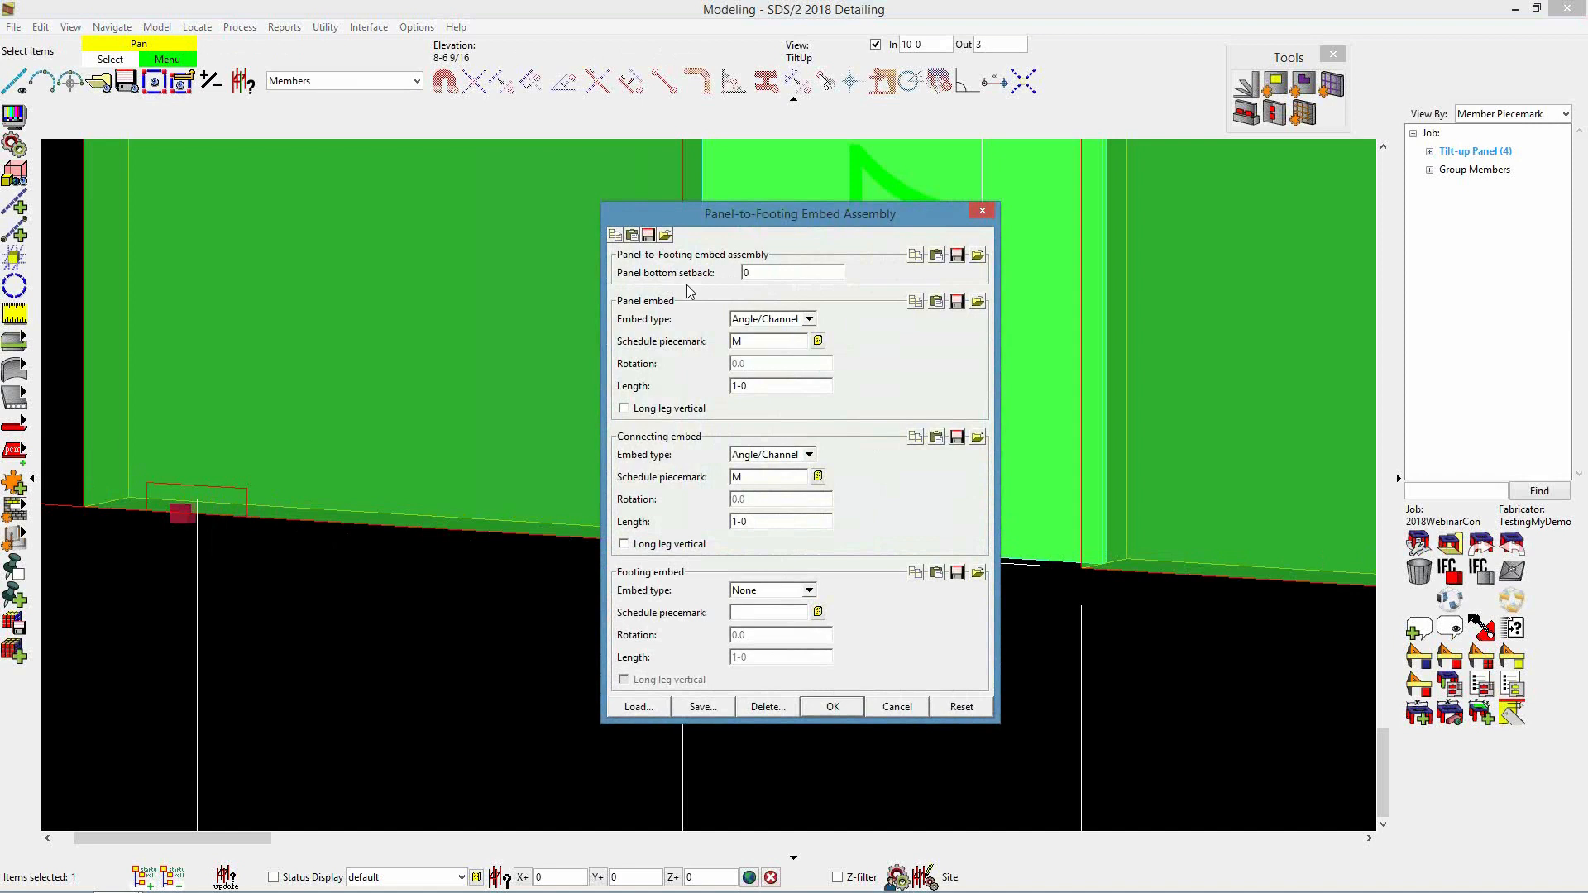
# Set the panel bottom setback to 1/2 and define the panel embed as Angle/Channel, piecemark M, with length 8
pyautogui.doubleClick(769, 273)
pyautogui.click(808, 319)
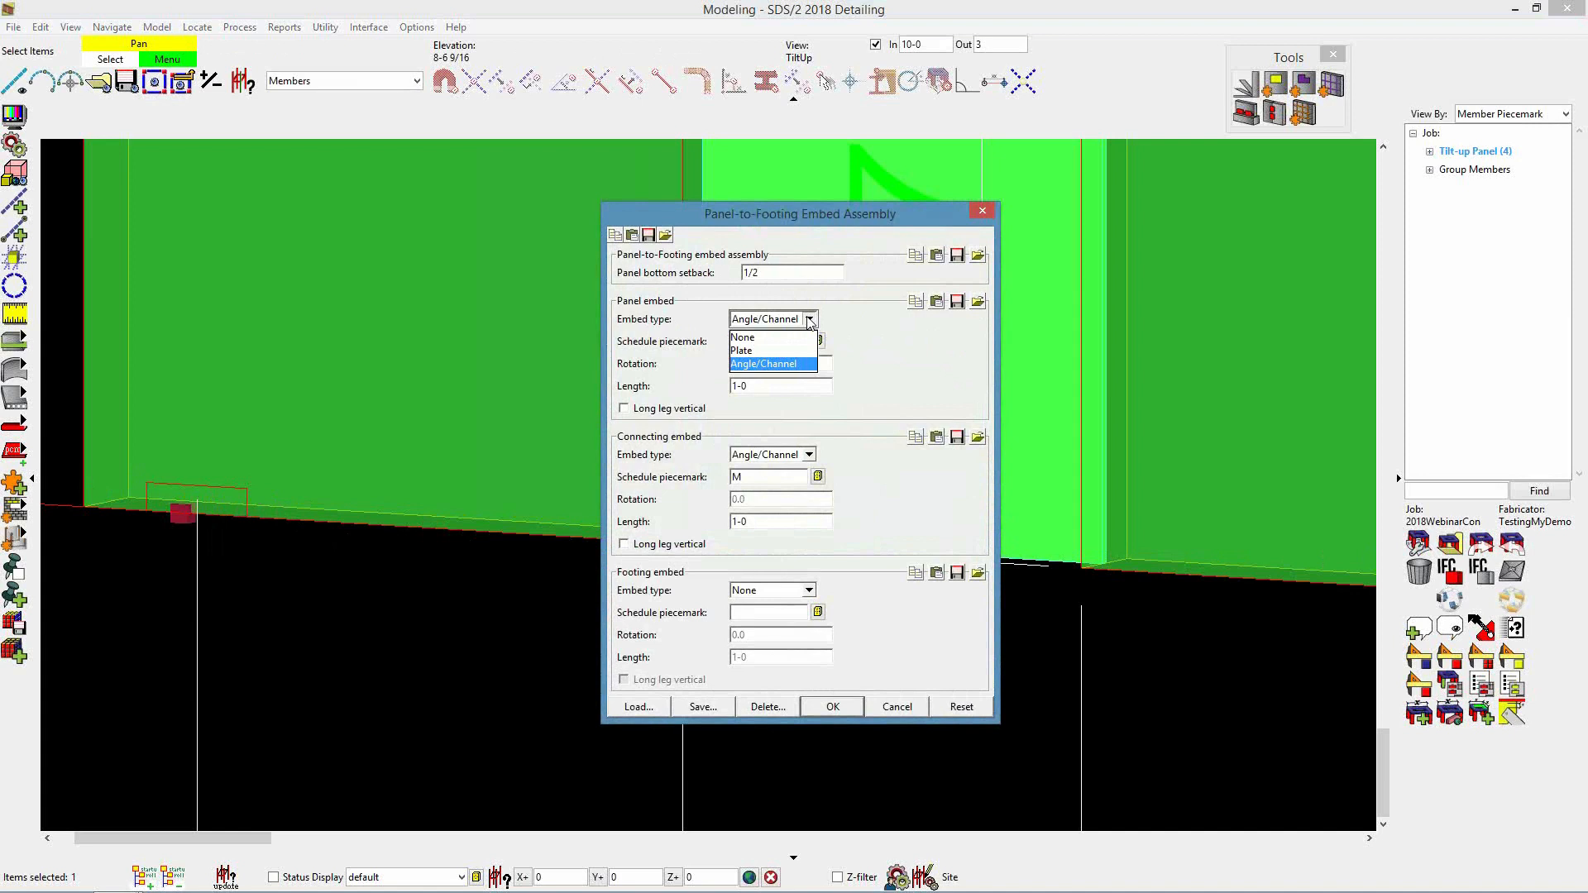
pyautogui.click(798, 365)
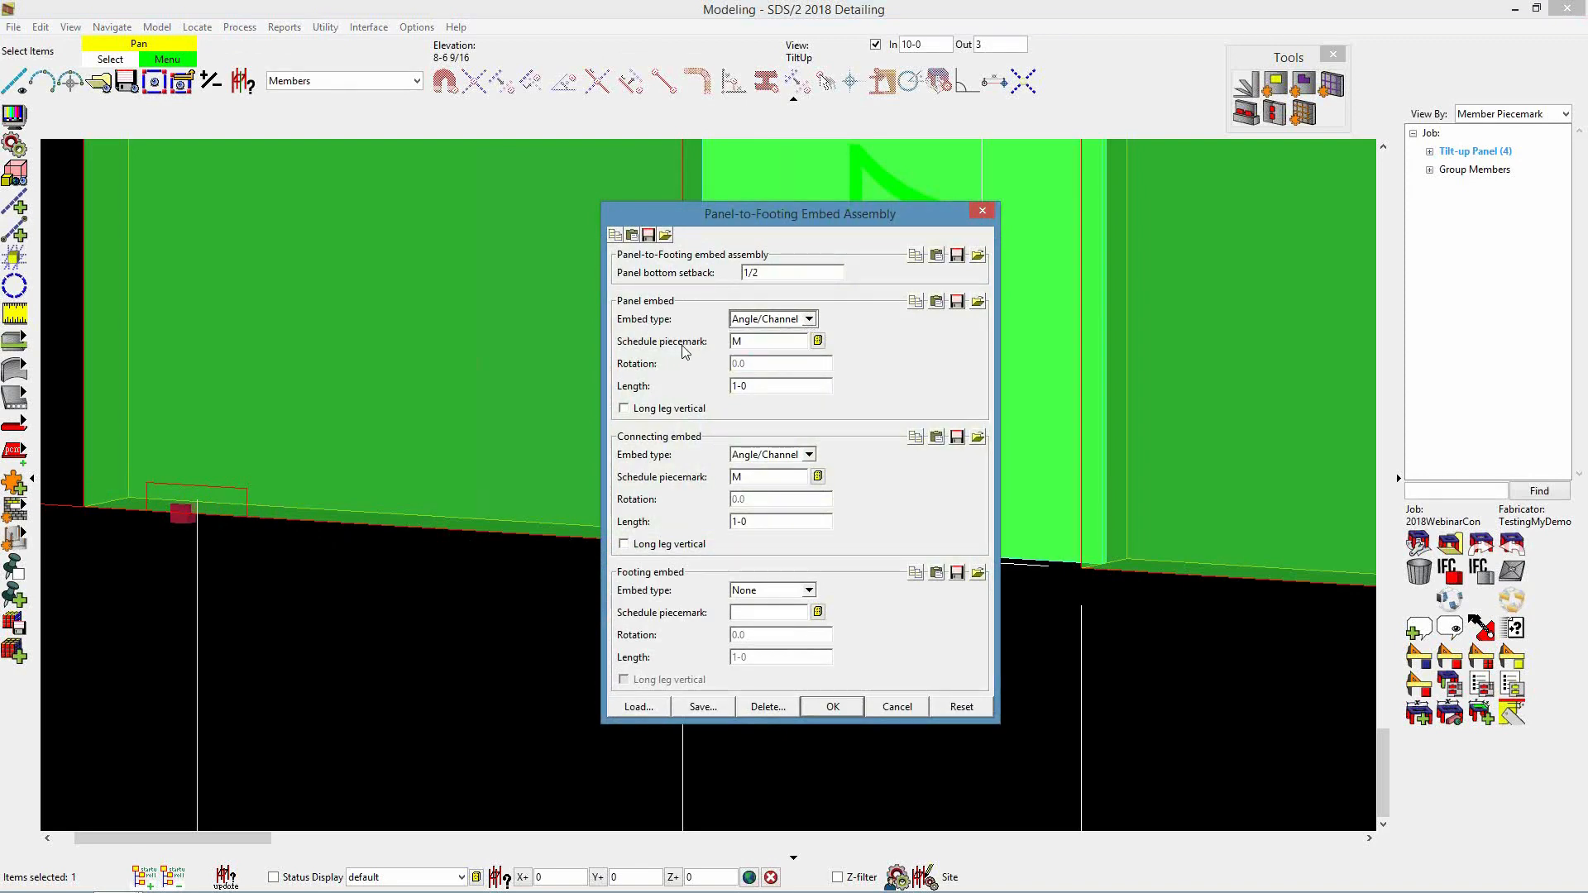
pyautogui.click(818, 340)
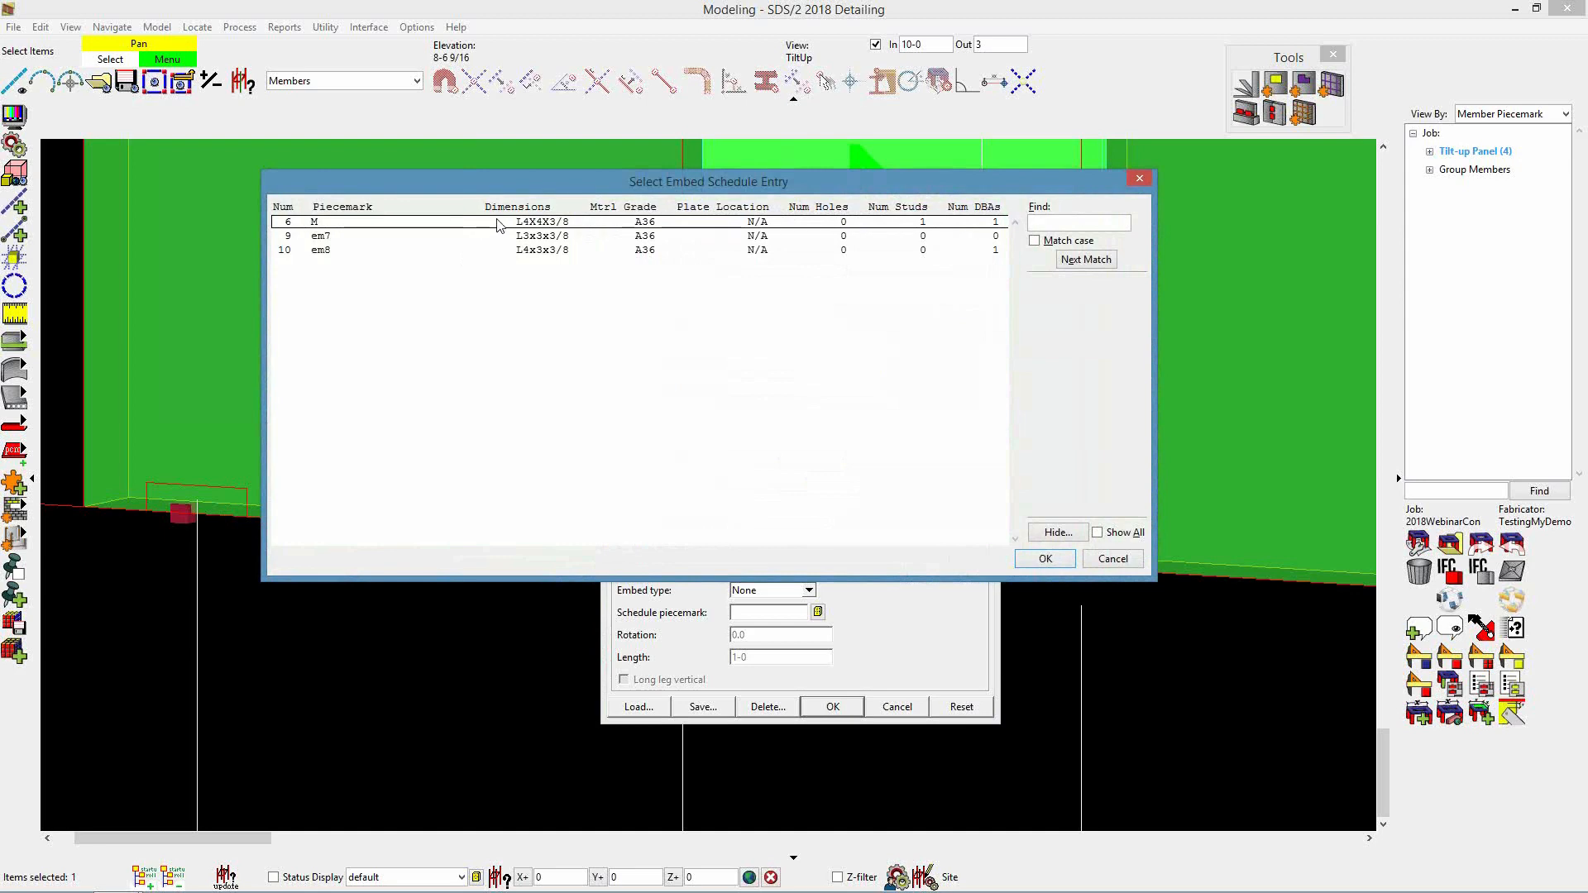
pyautogui.click(1113, 558)
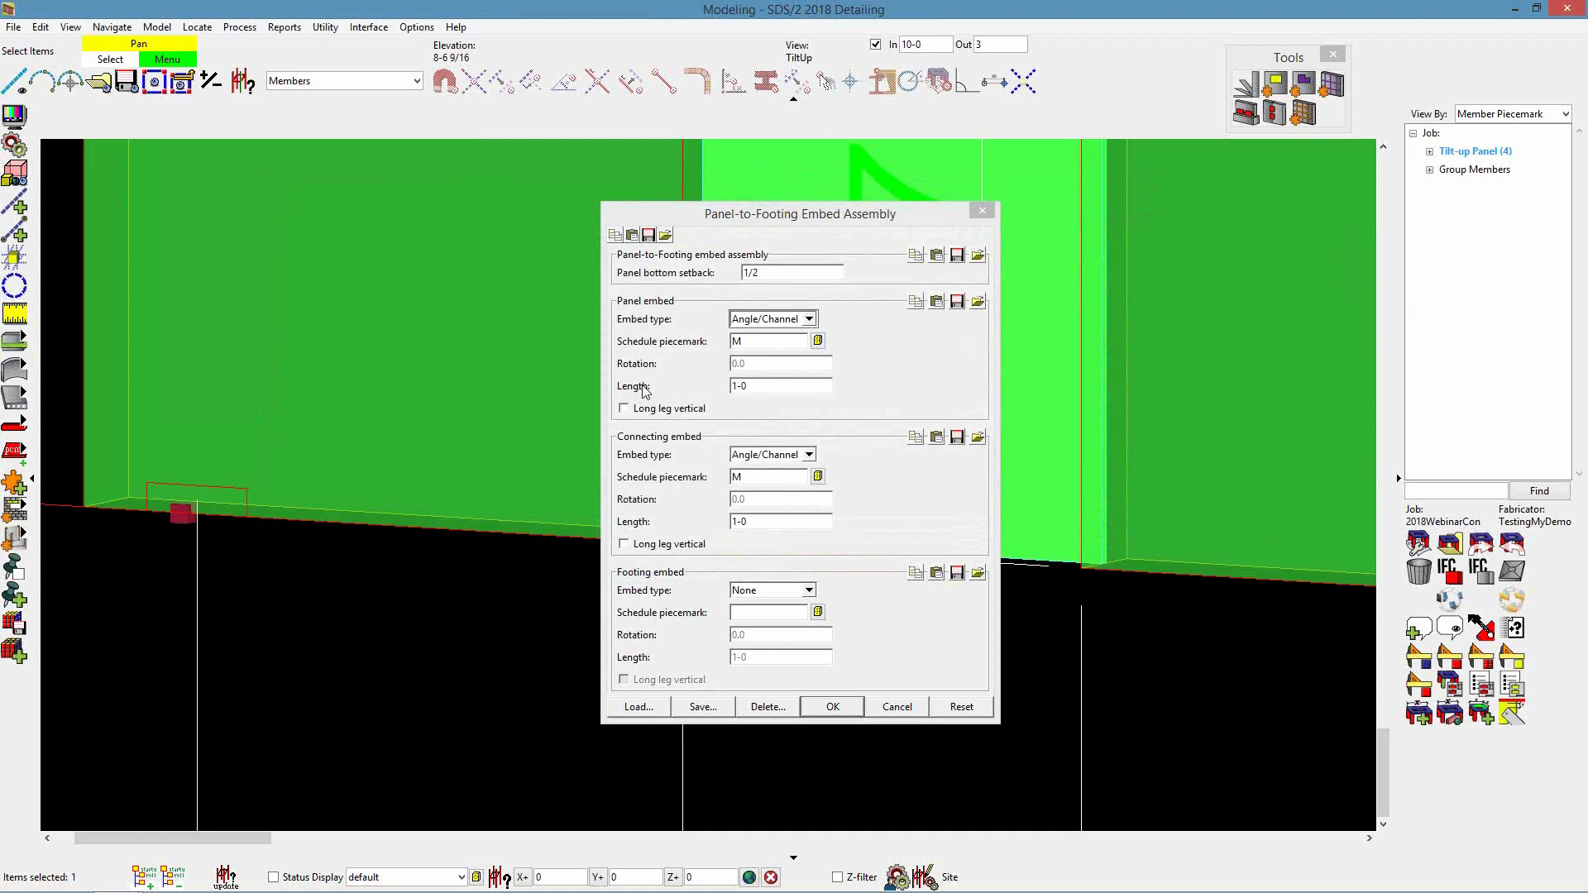
pyautogui.doubleClick(762, 388)
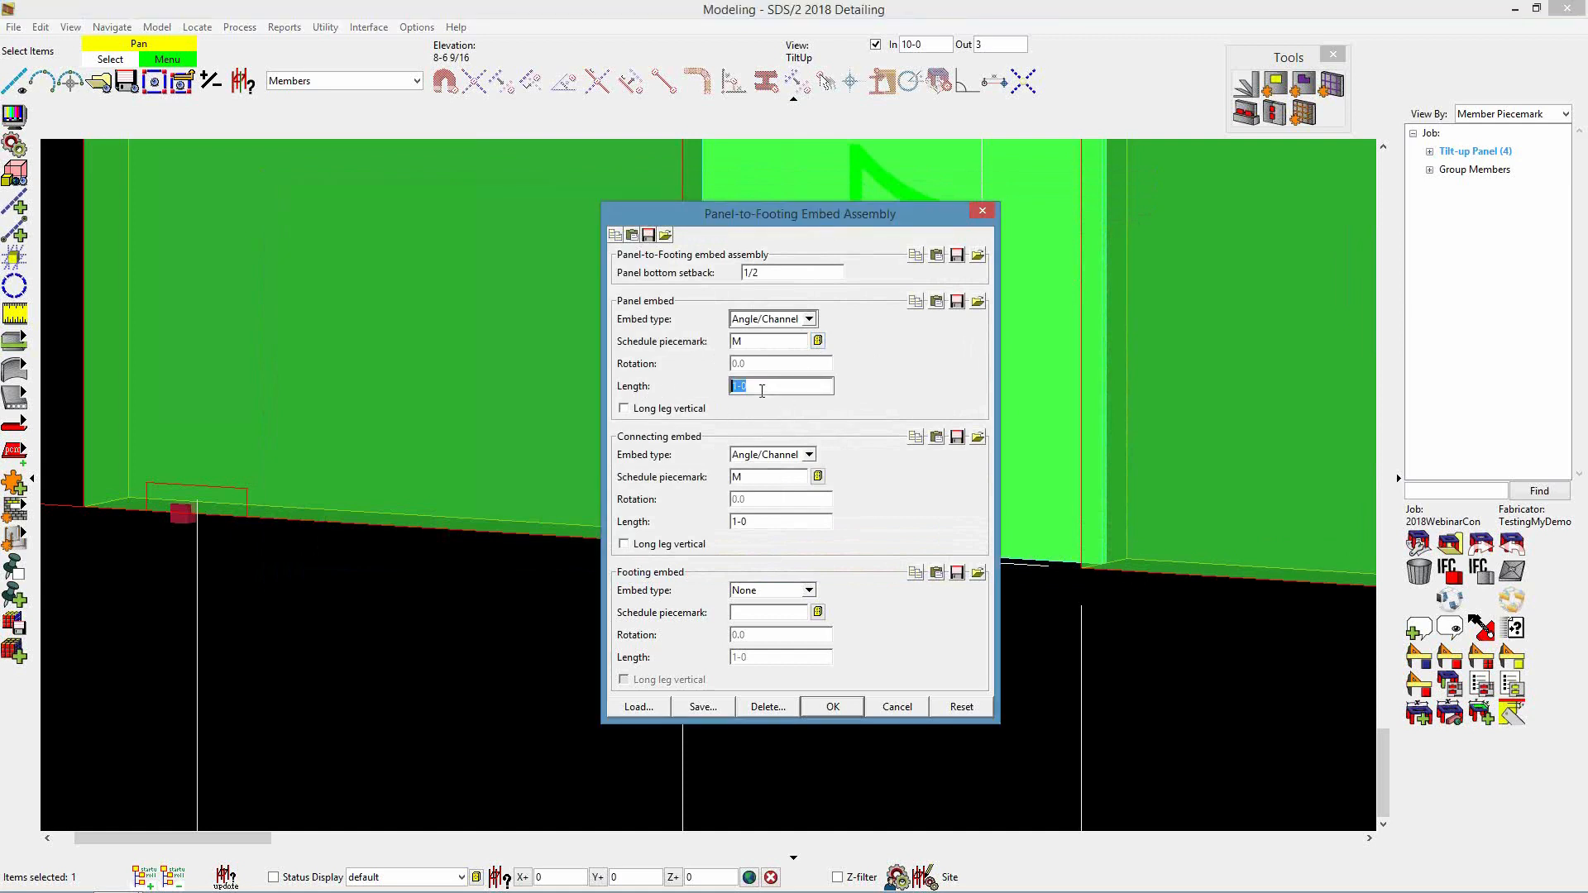
pyautogui.write('8')
# Define the connecting embed as a Plate with schedule piecemark em5
pyautogui.click(808, 455)
pyautogui.click(802, 486)
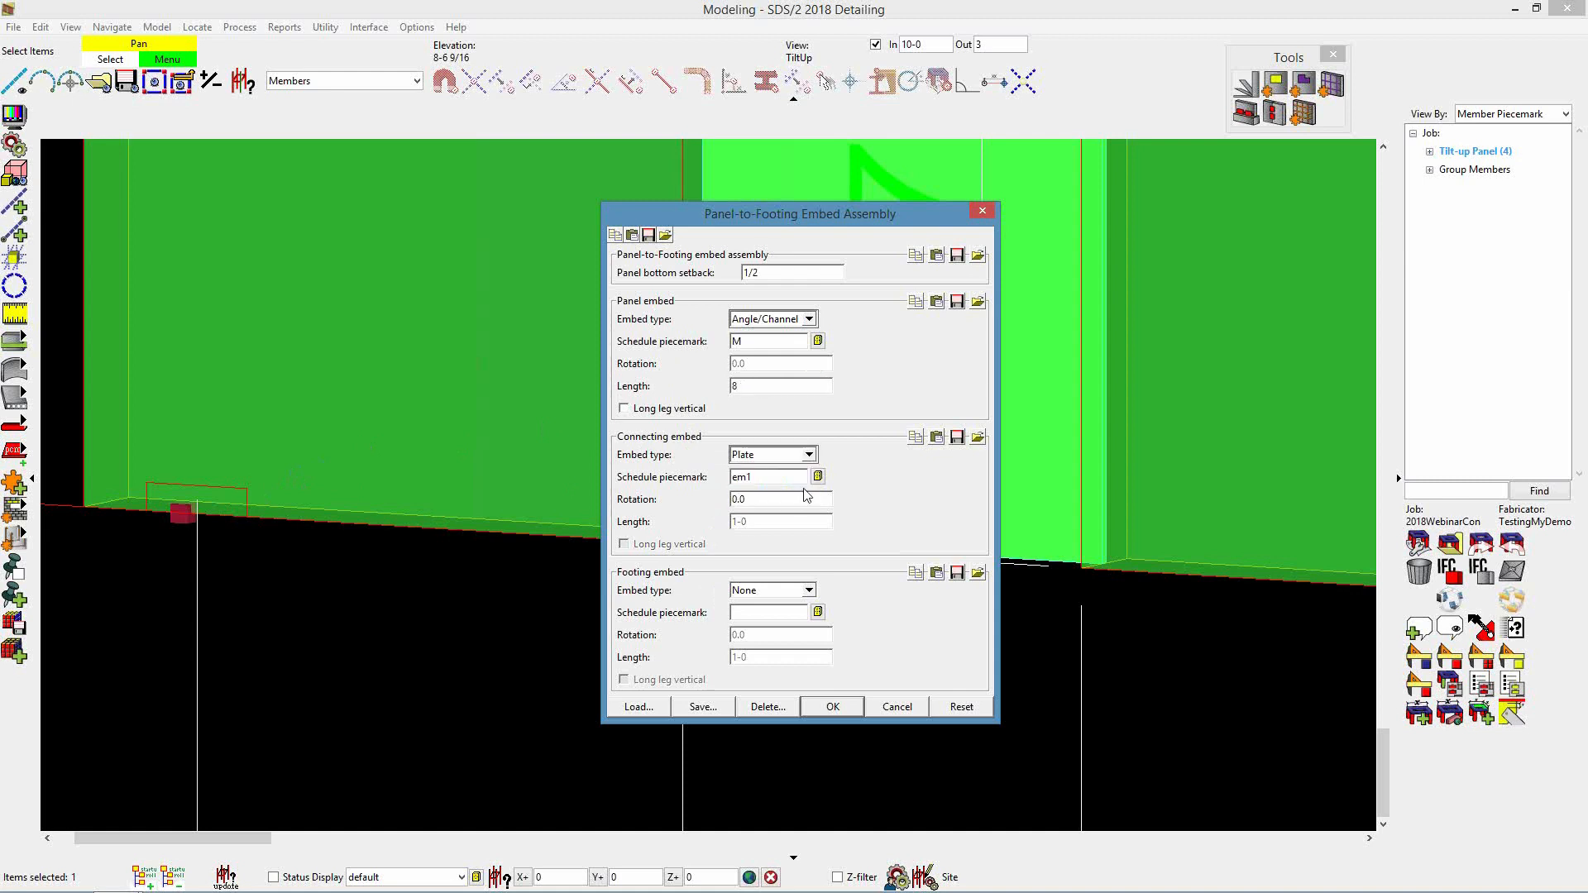
pyautogui.click(817, 476)
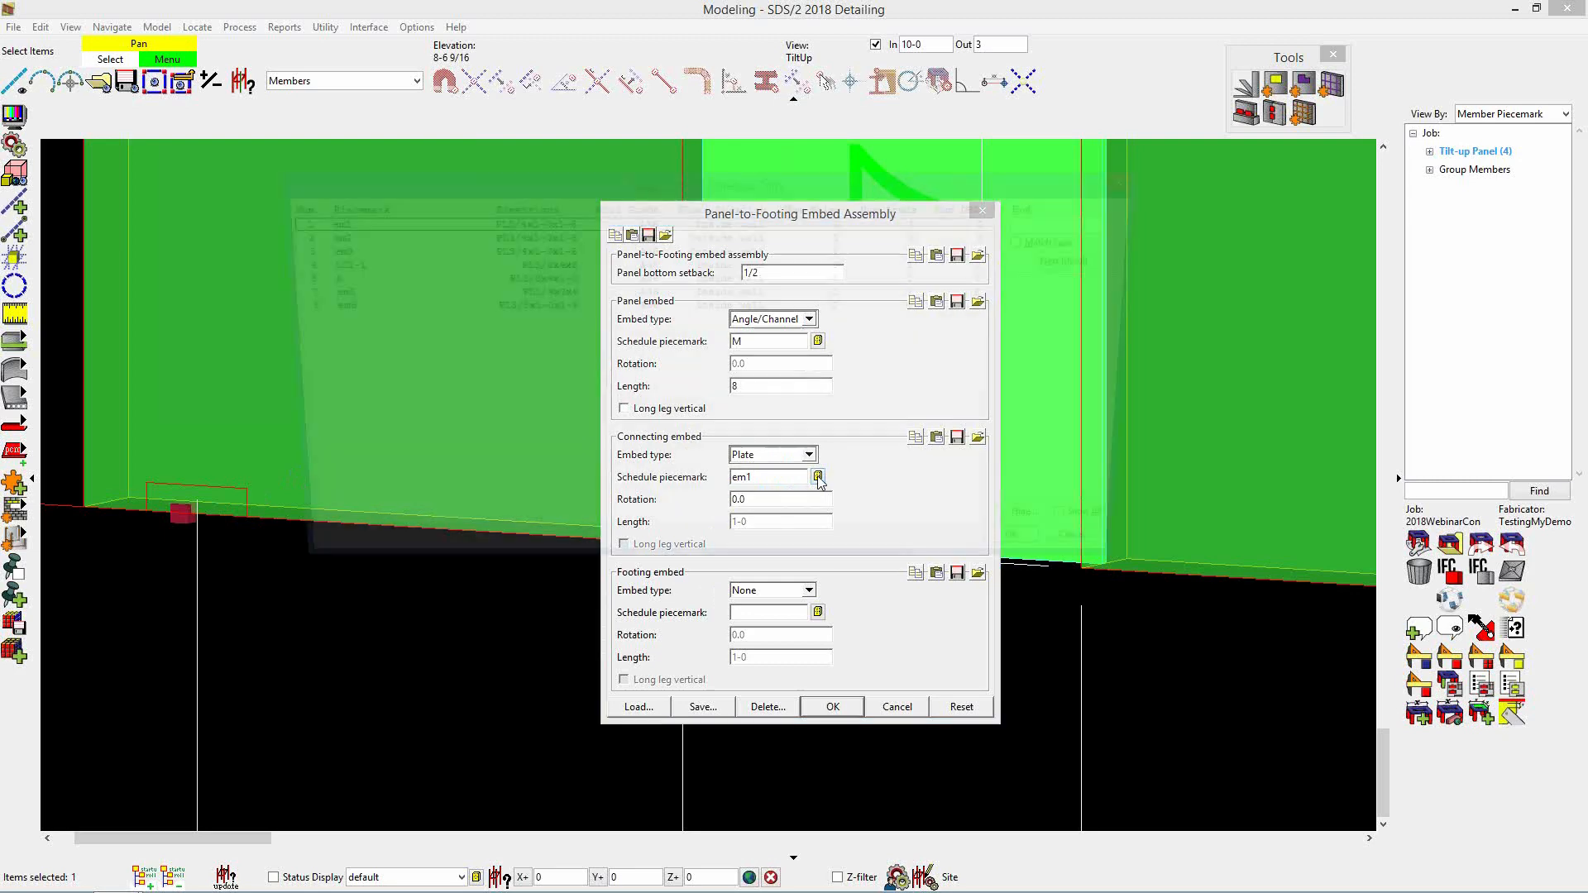
pyautogui.click(352, 295)
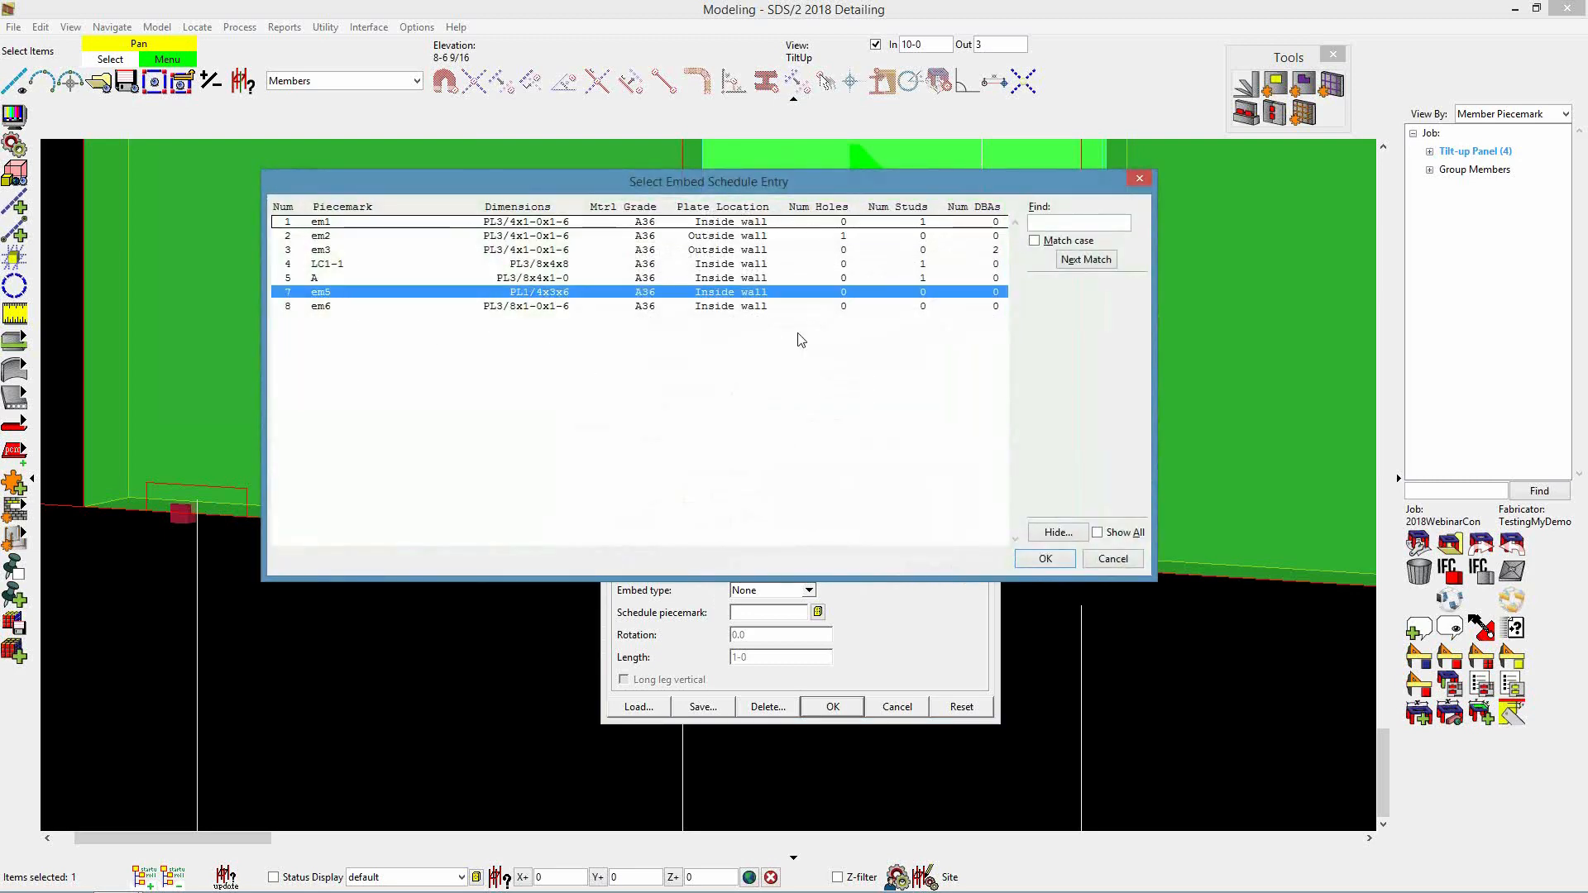
pyautogui.click(1045, 561)
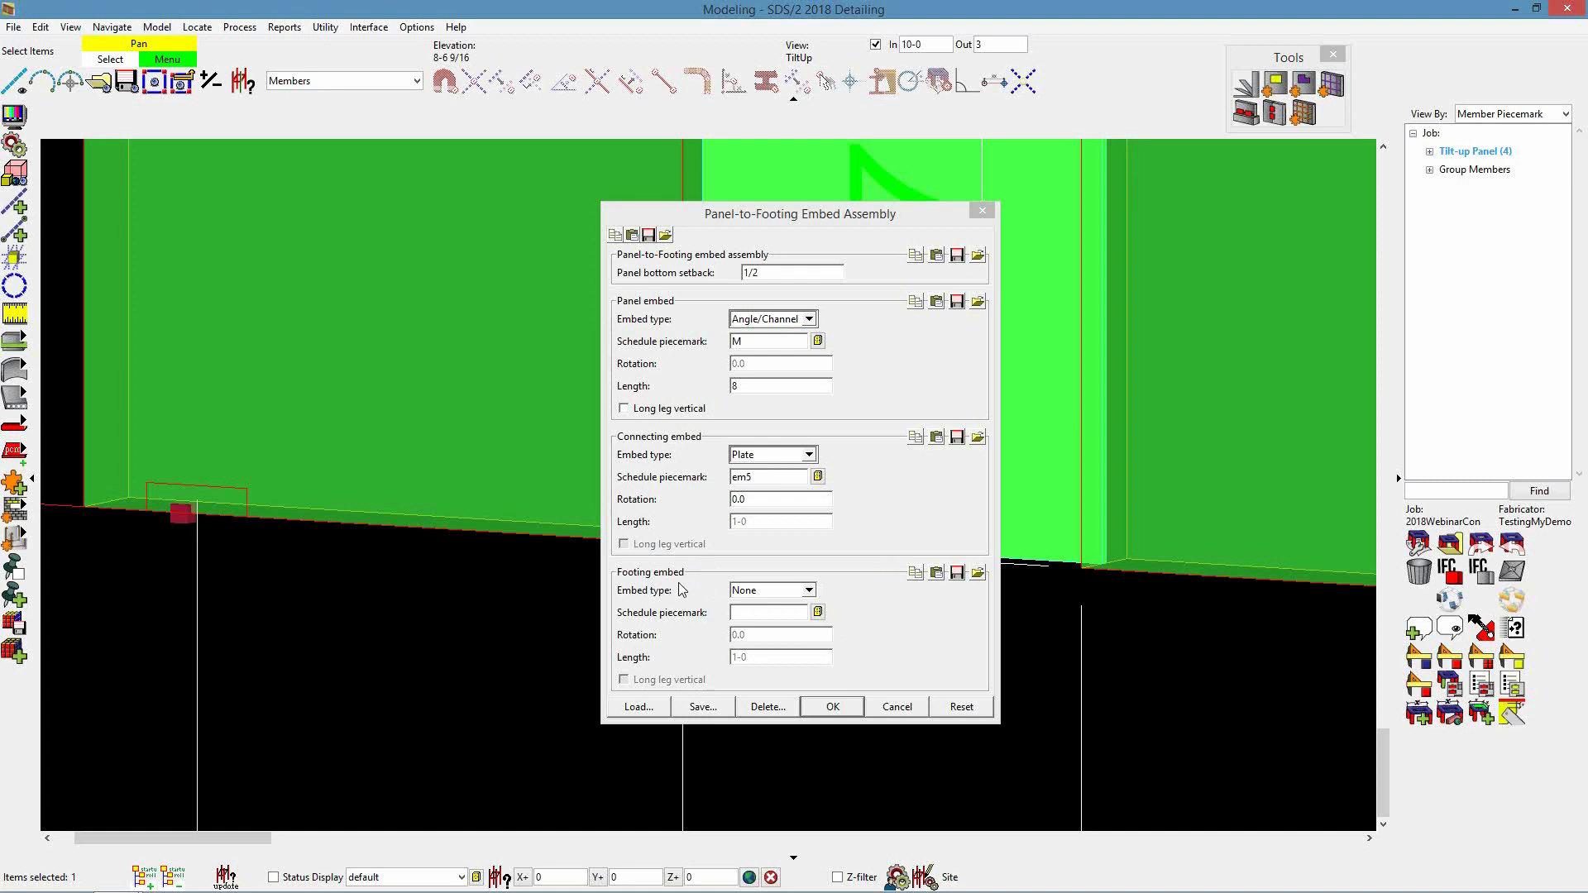
# Define the footing embed as a Plate with schedule piecemark LC1-1 and create the panel-to-footing embed assembly
pyautogui.click(795, 595)
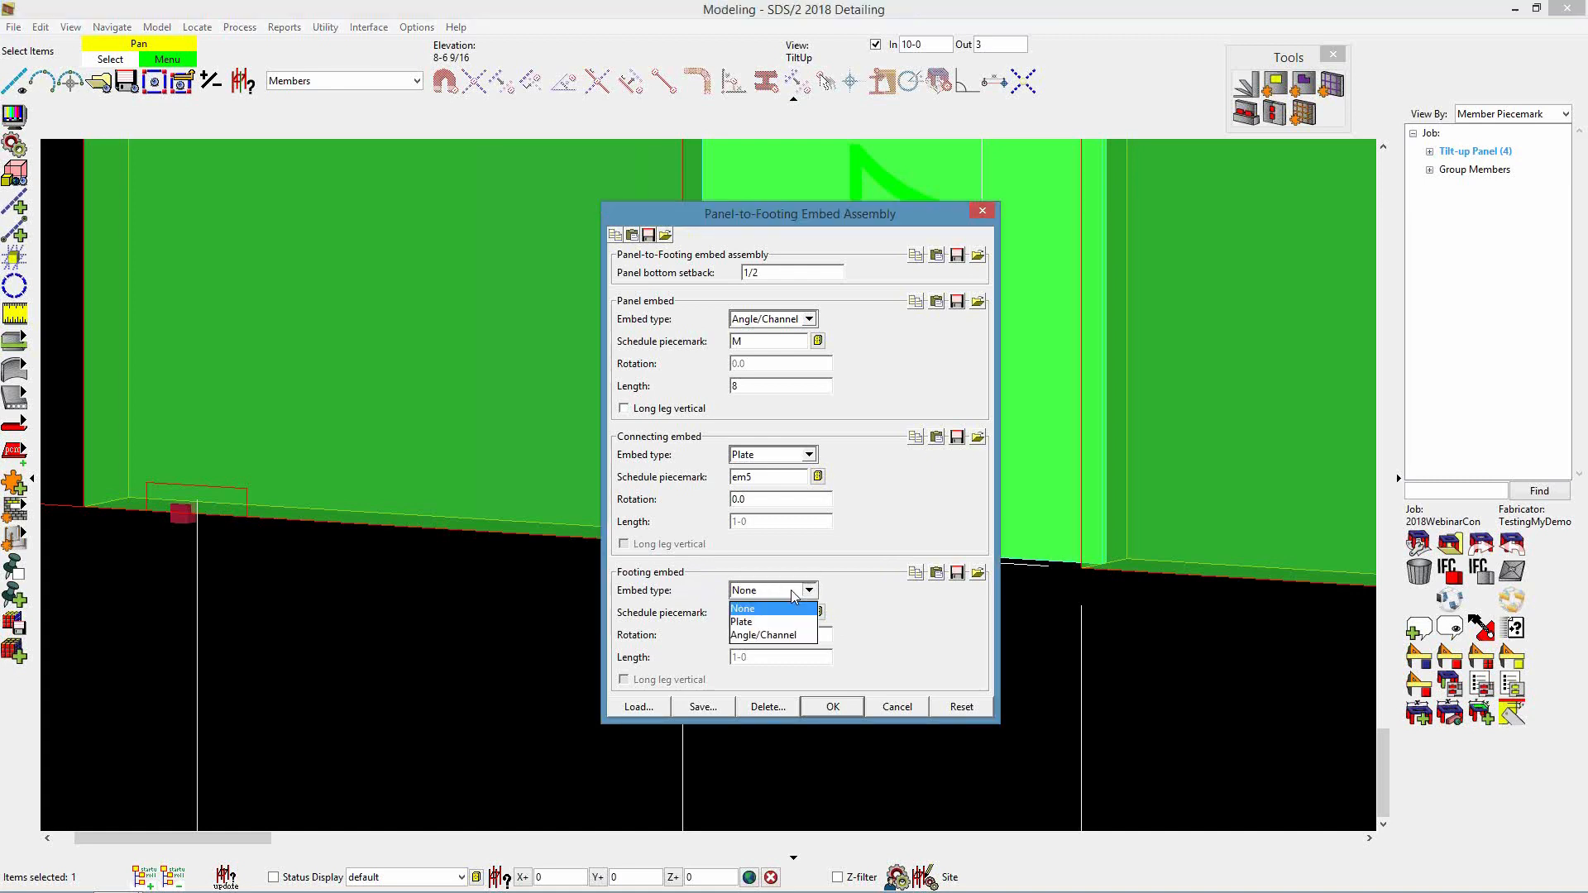
pyautogui.click(797, 624)
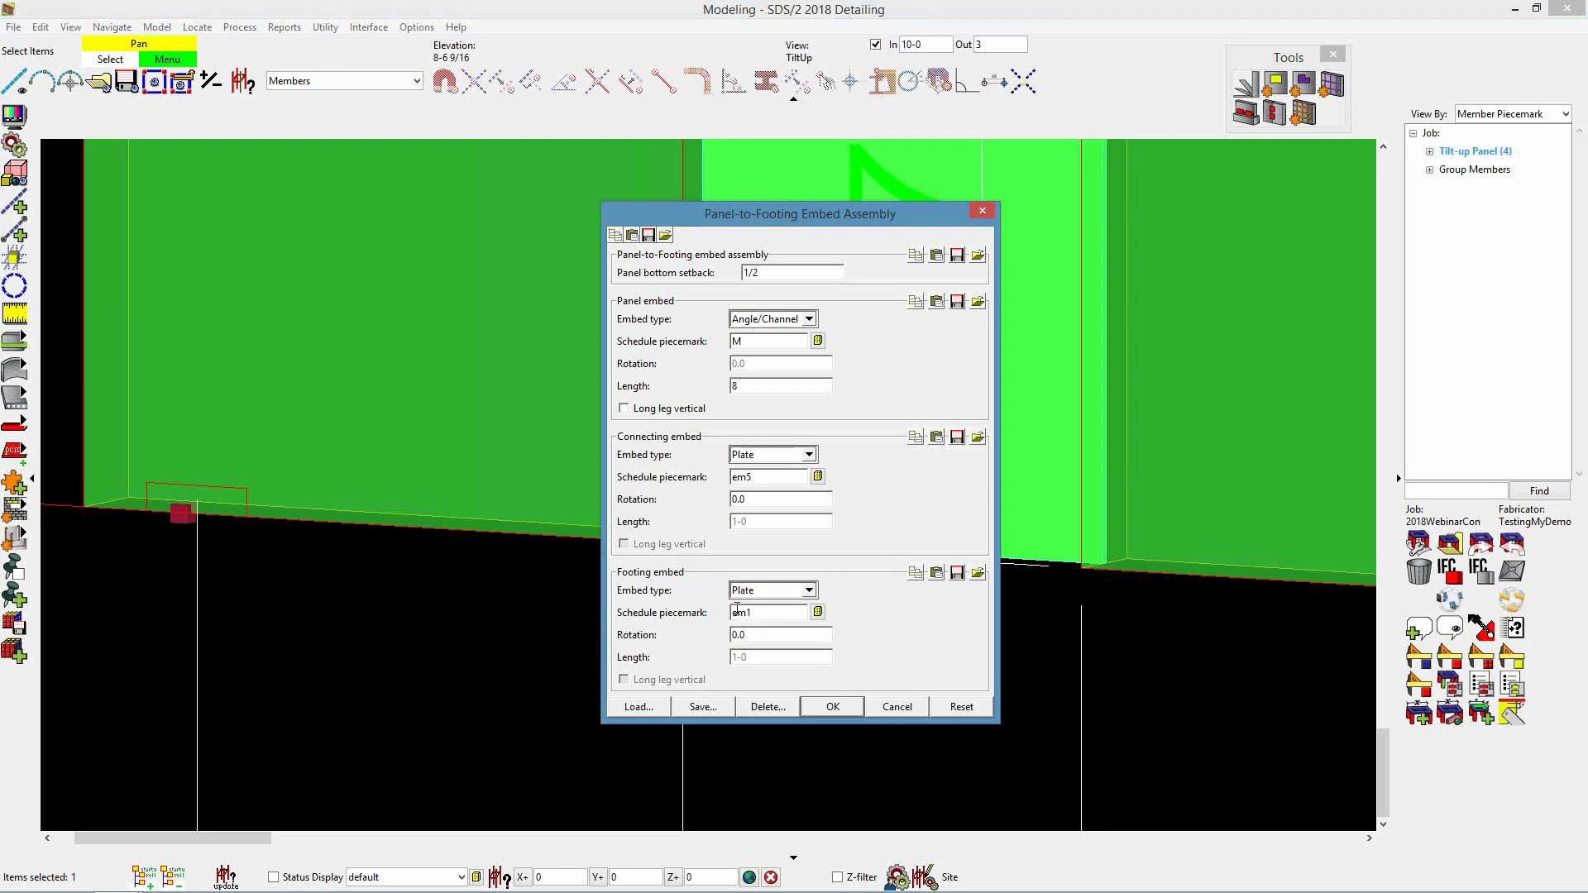
pyautogui.click(817, 612)
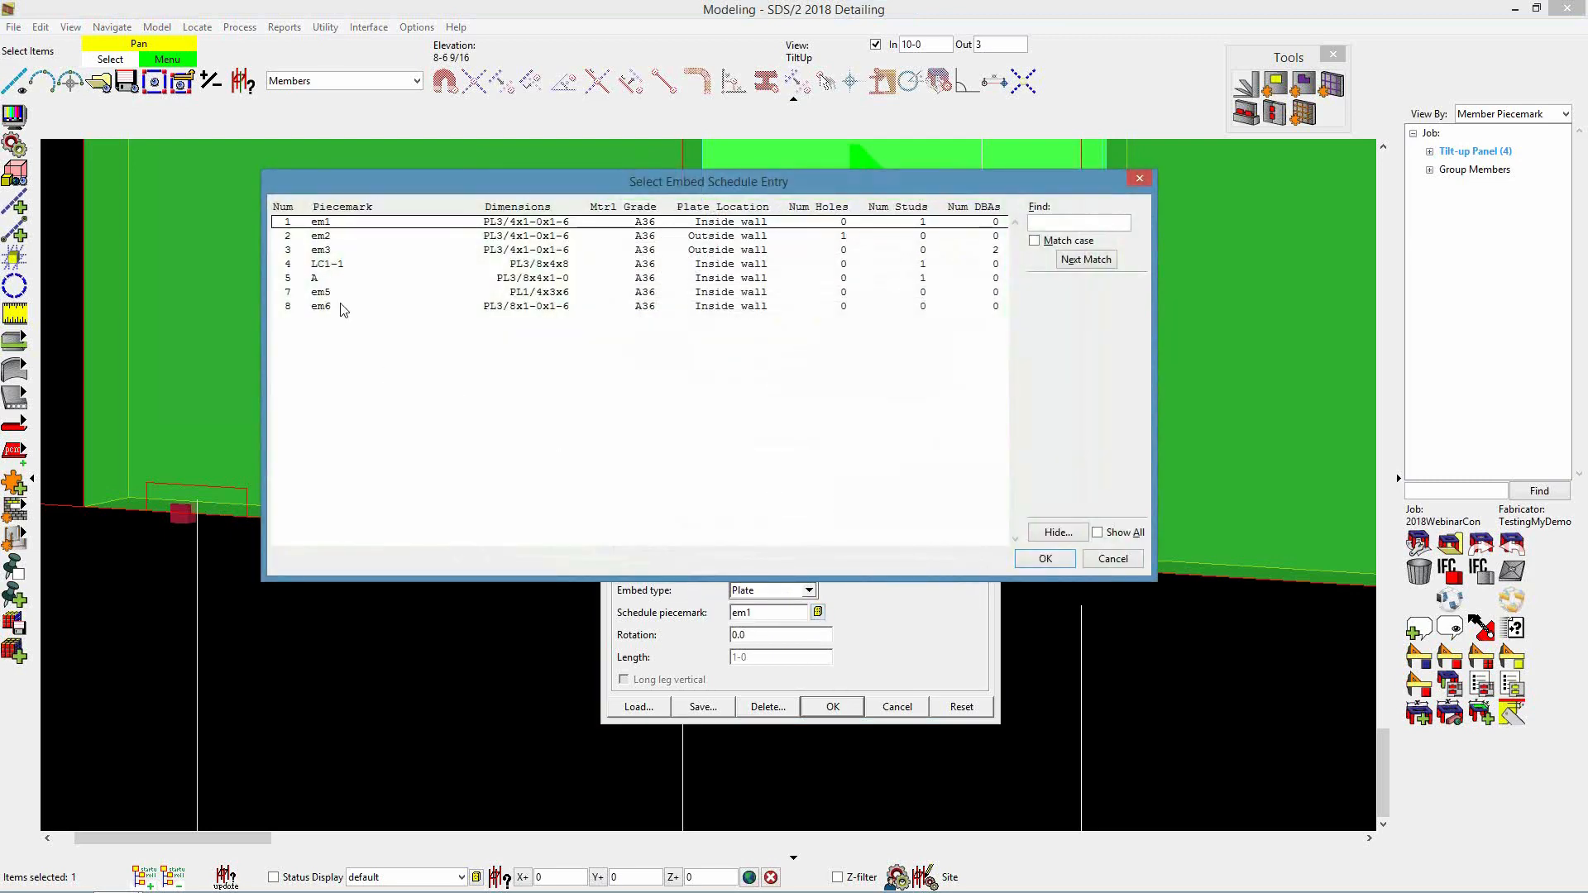
pyautogui.click(342, 266)
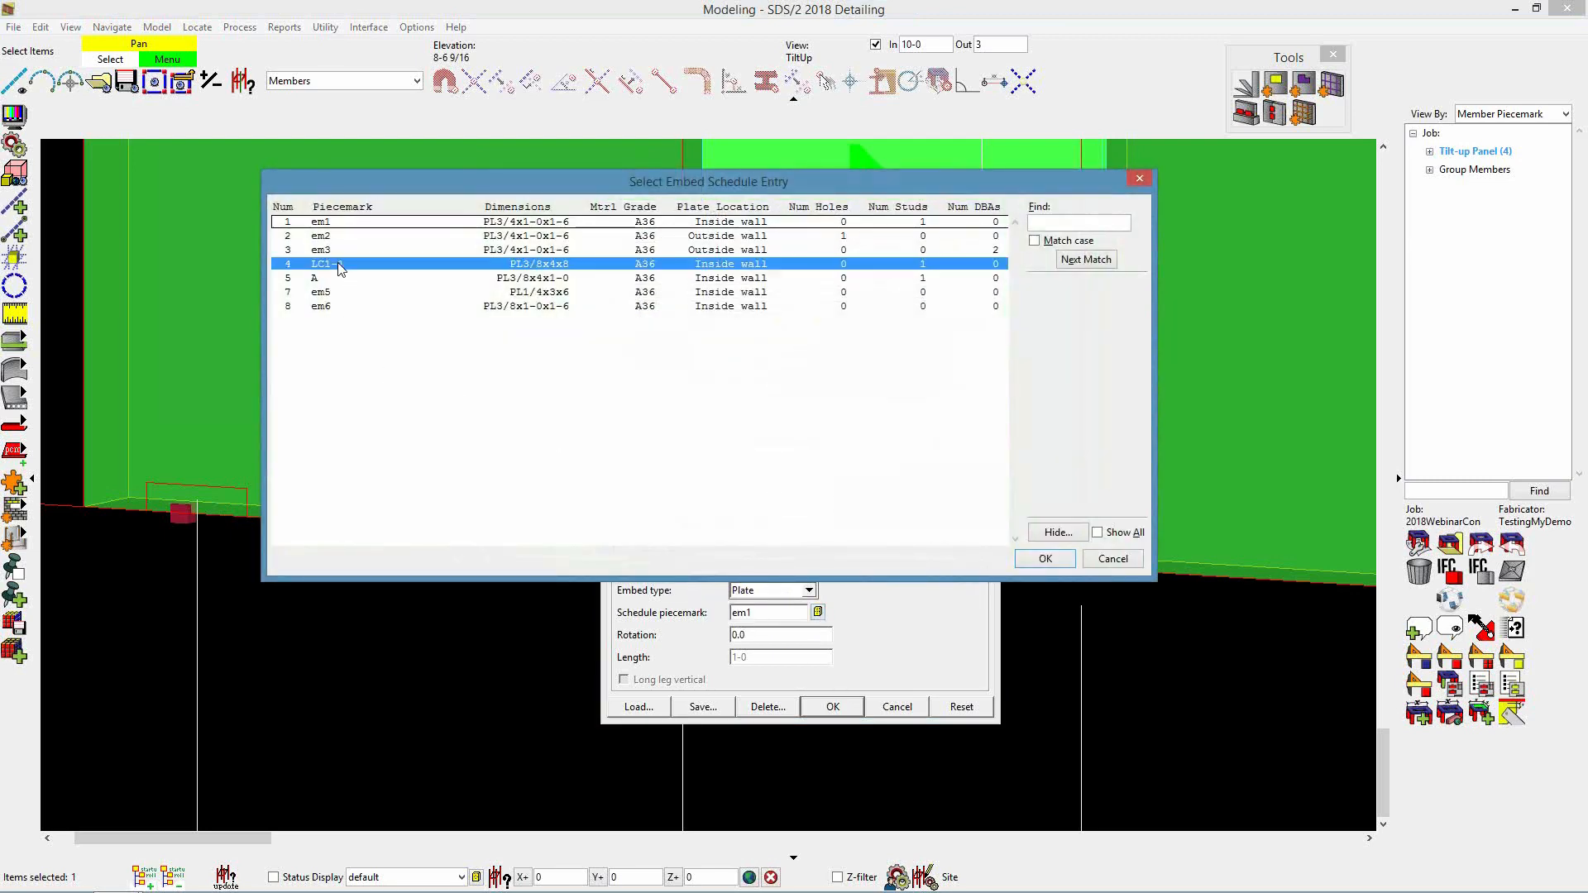
pyautogui.click(1032, 560)
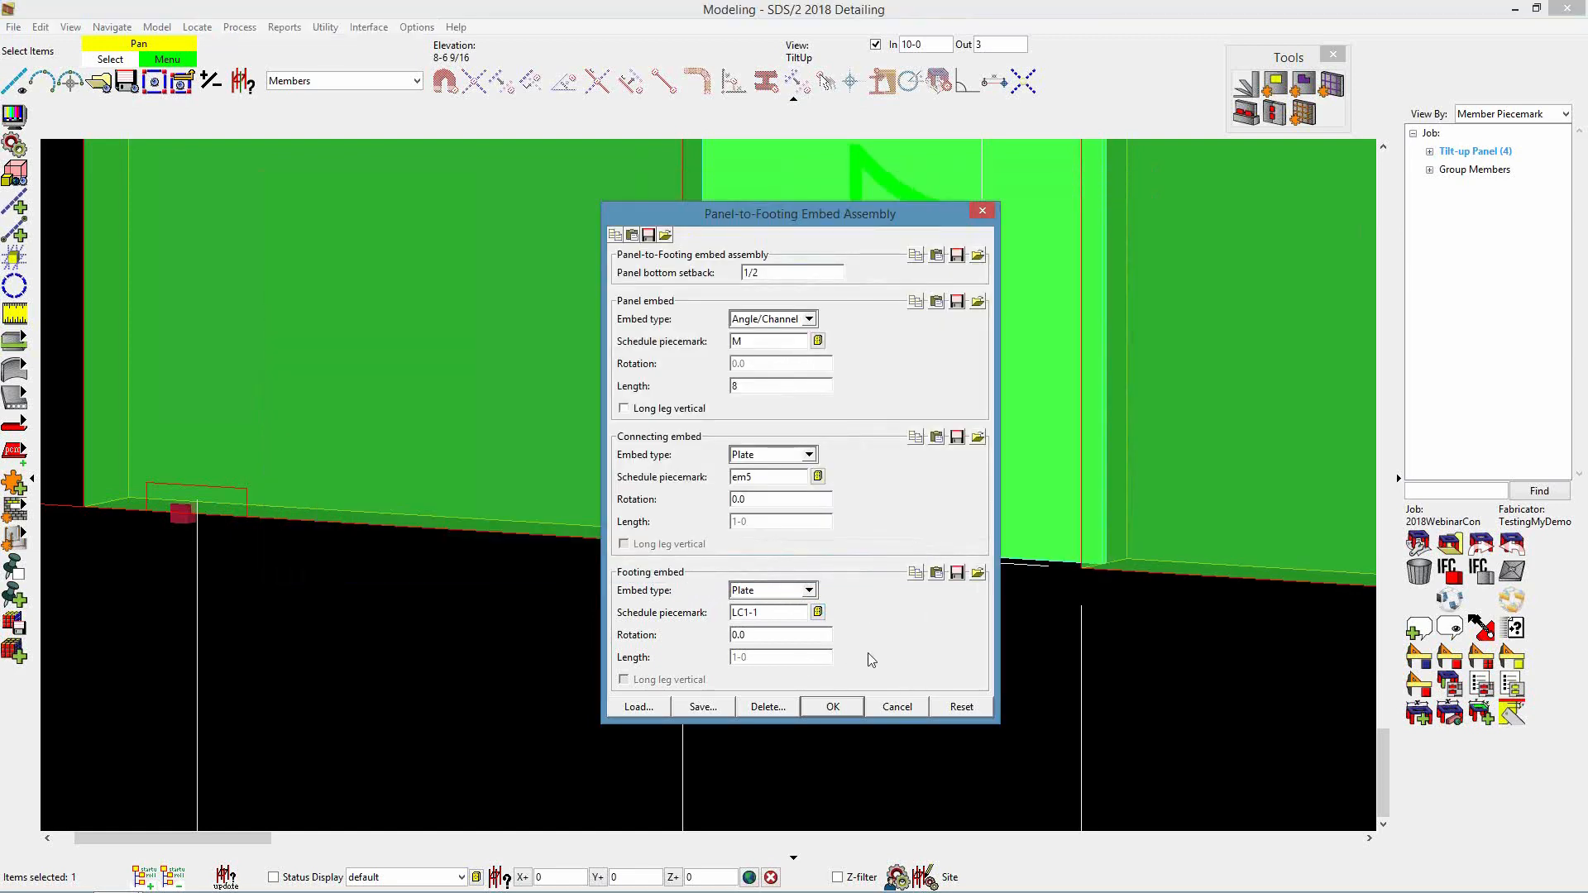
pyautogui.click(830, 707)
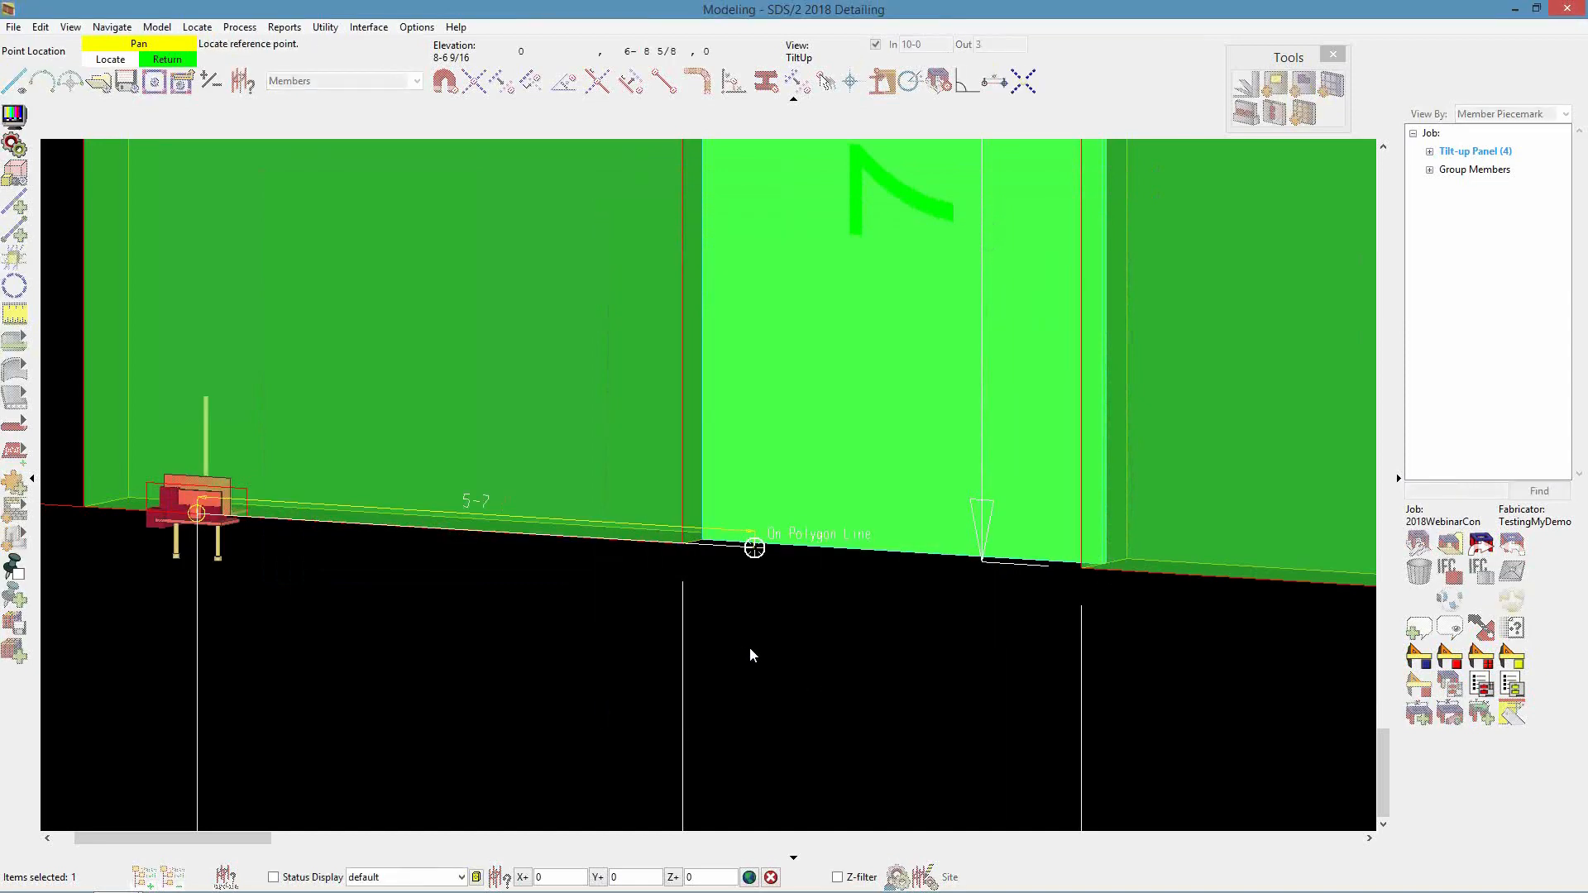
# Place a second panel-to-footing embed assembly on GM_1 at the existing embed mark 2-0 from the panel's right edge, and finish with the panel deselected
pyautogui.scroll(5, 220, 523)
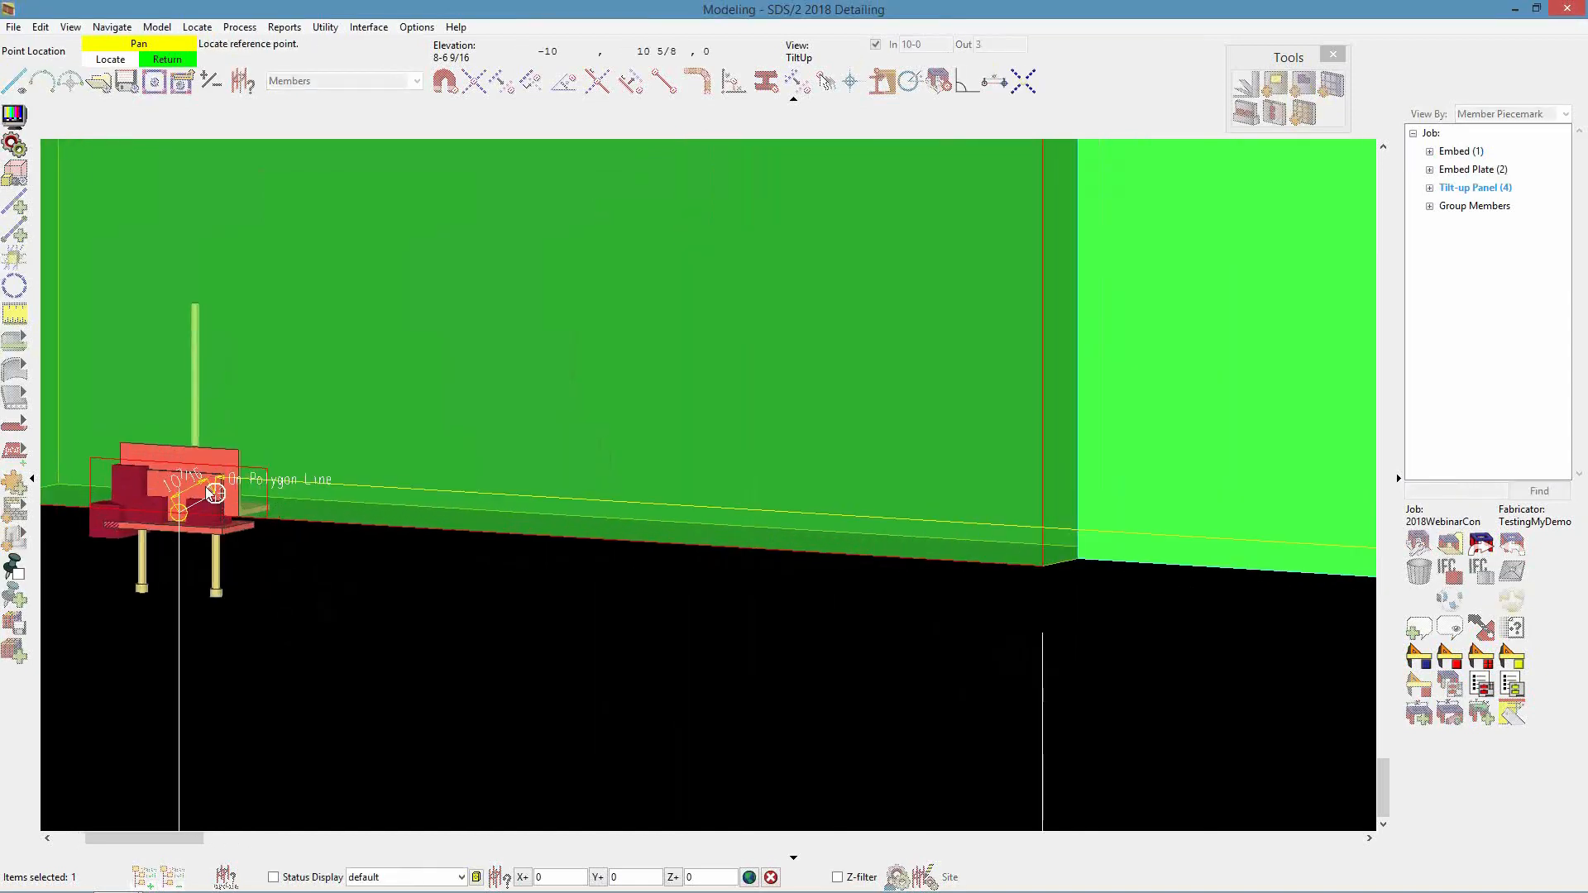
pyautogui.scroll(1, 200, 488)
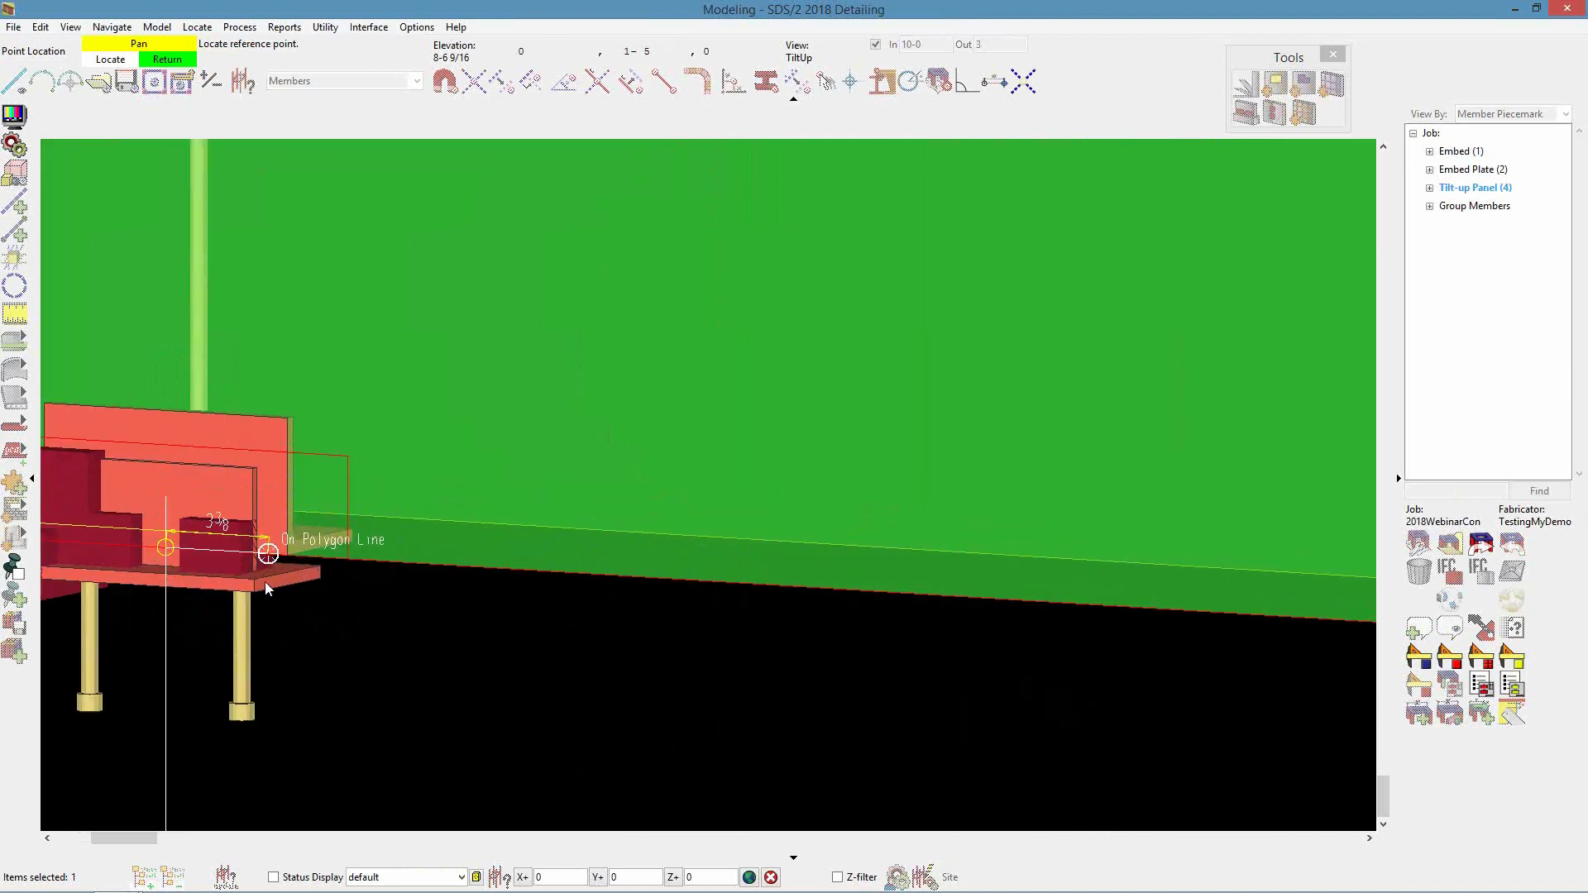
pyautogui.scroll(-5, 192, 560)
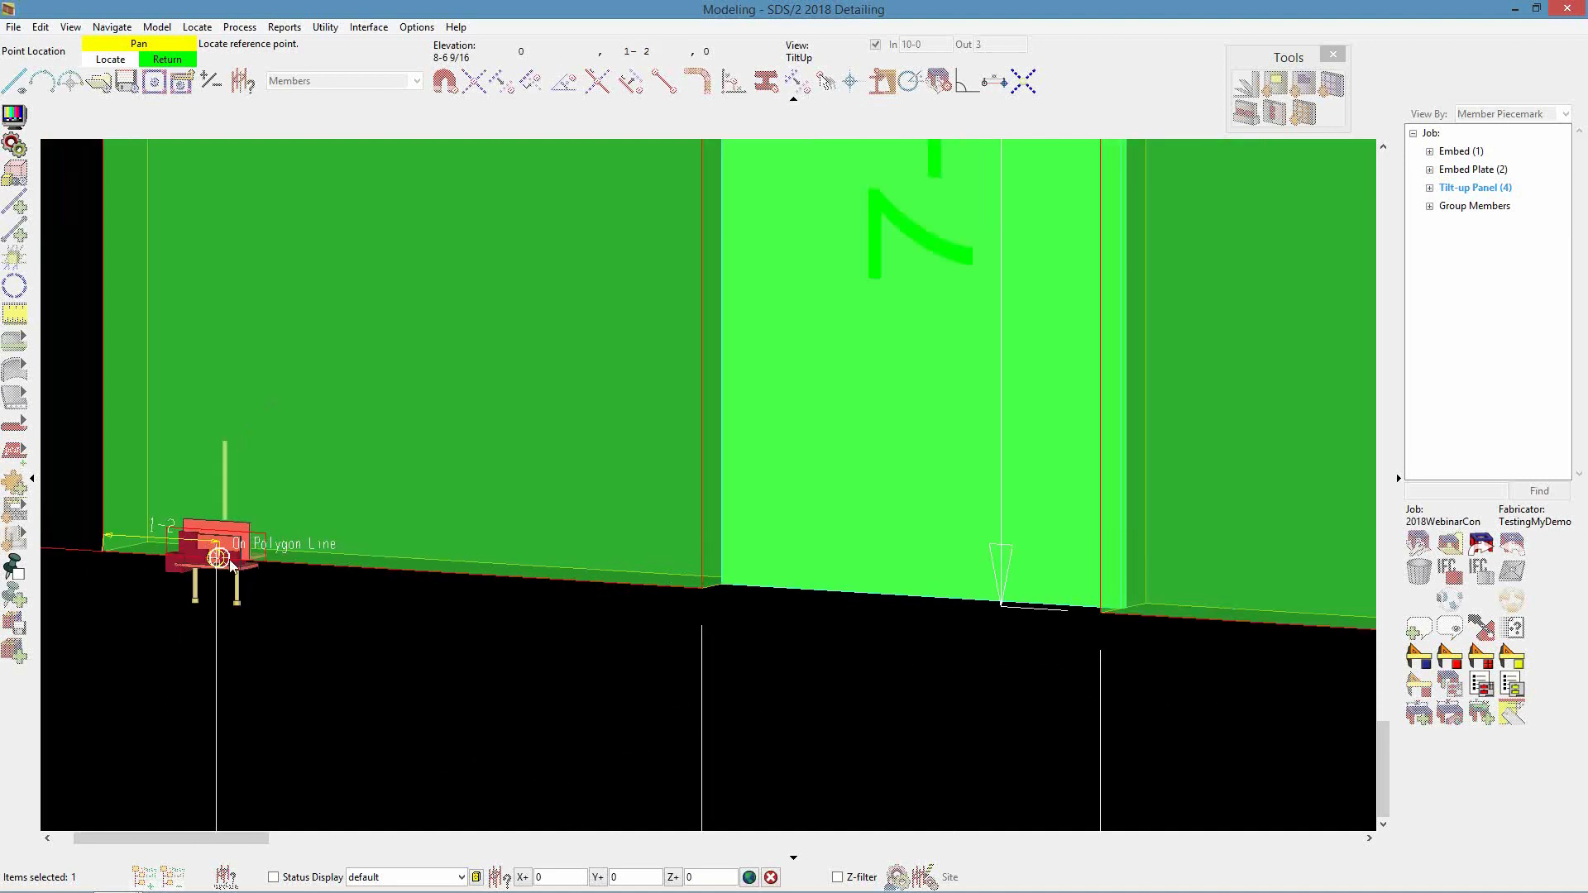
pyautogui.scroll(-3, 193, 561)
pyautogui.scroll(-2, 152, 559)
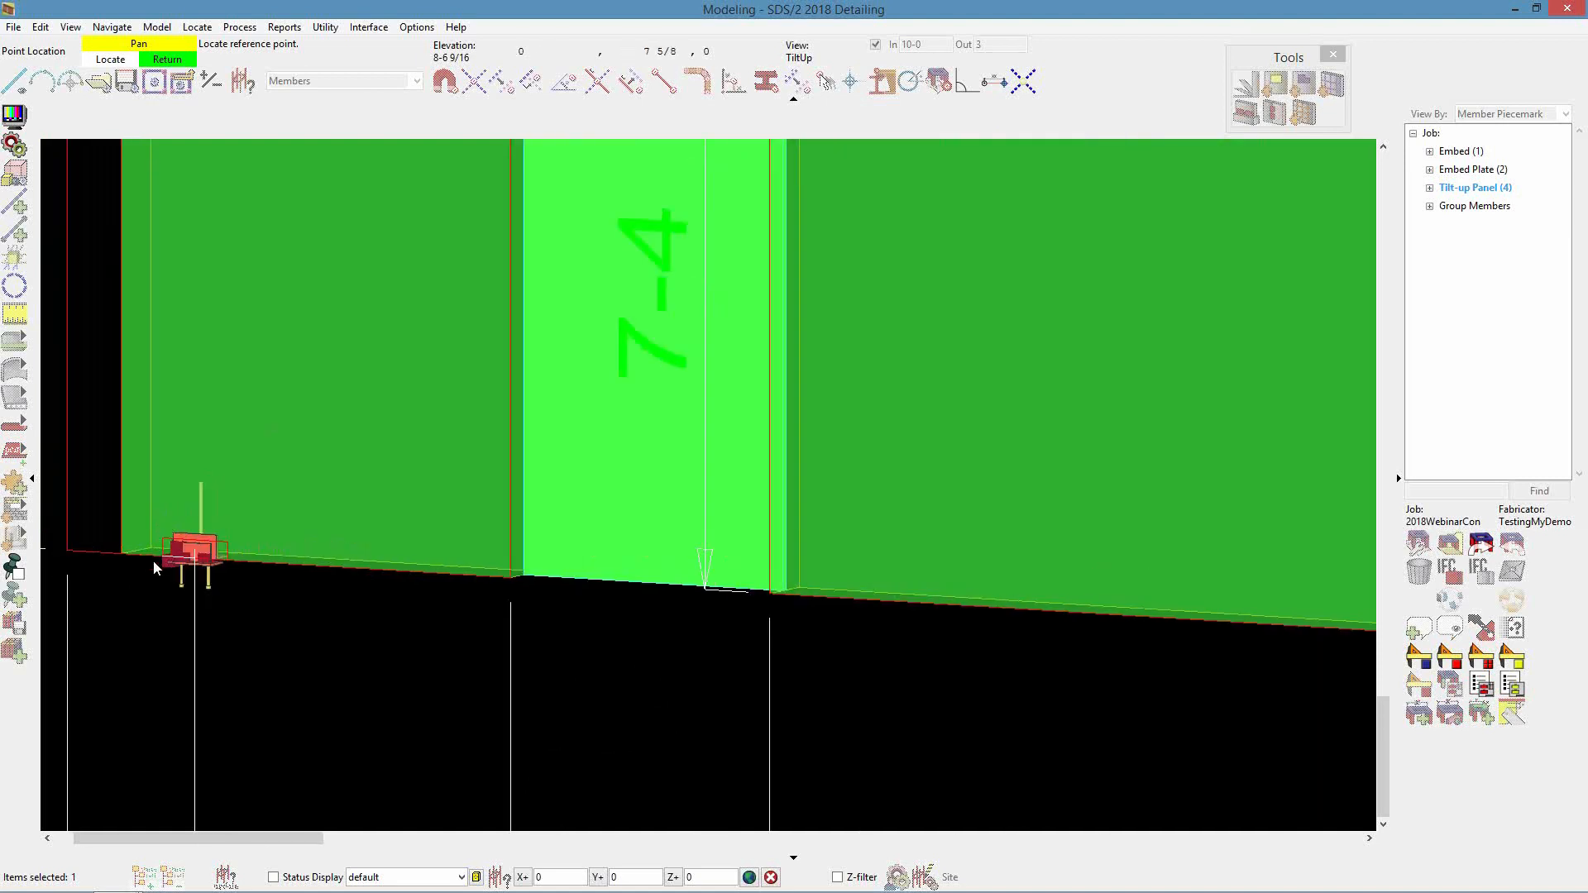
pyautogui.scroll(-1, 119, 559)
pyautogui.scroll(4, 967, 594)
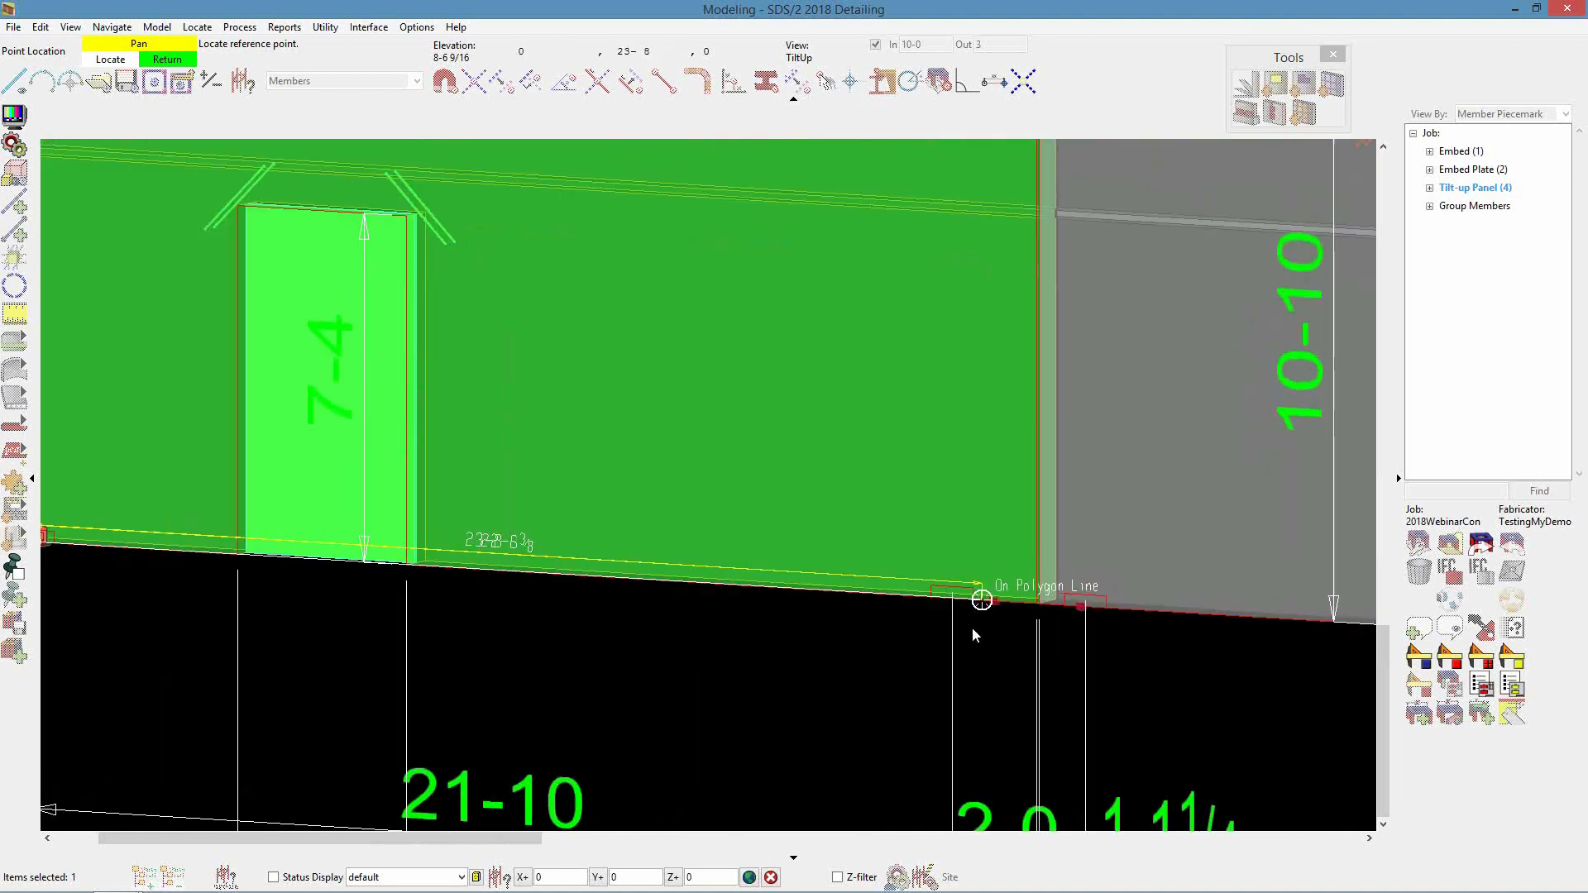
pyautogui.scroll(3, 943, 584)
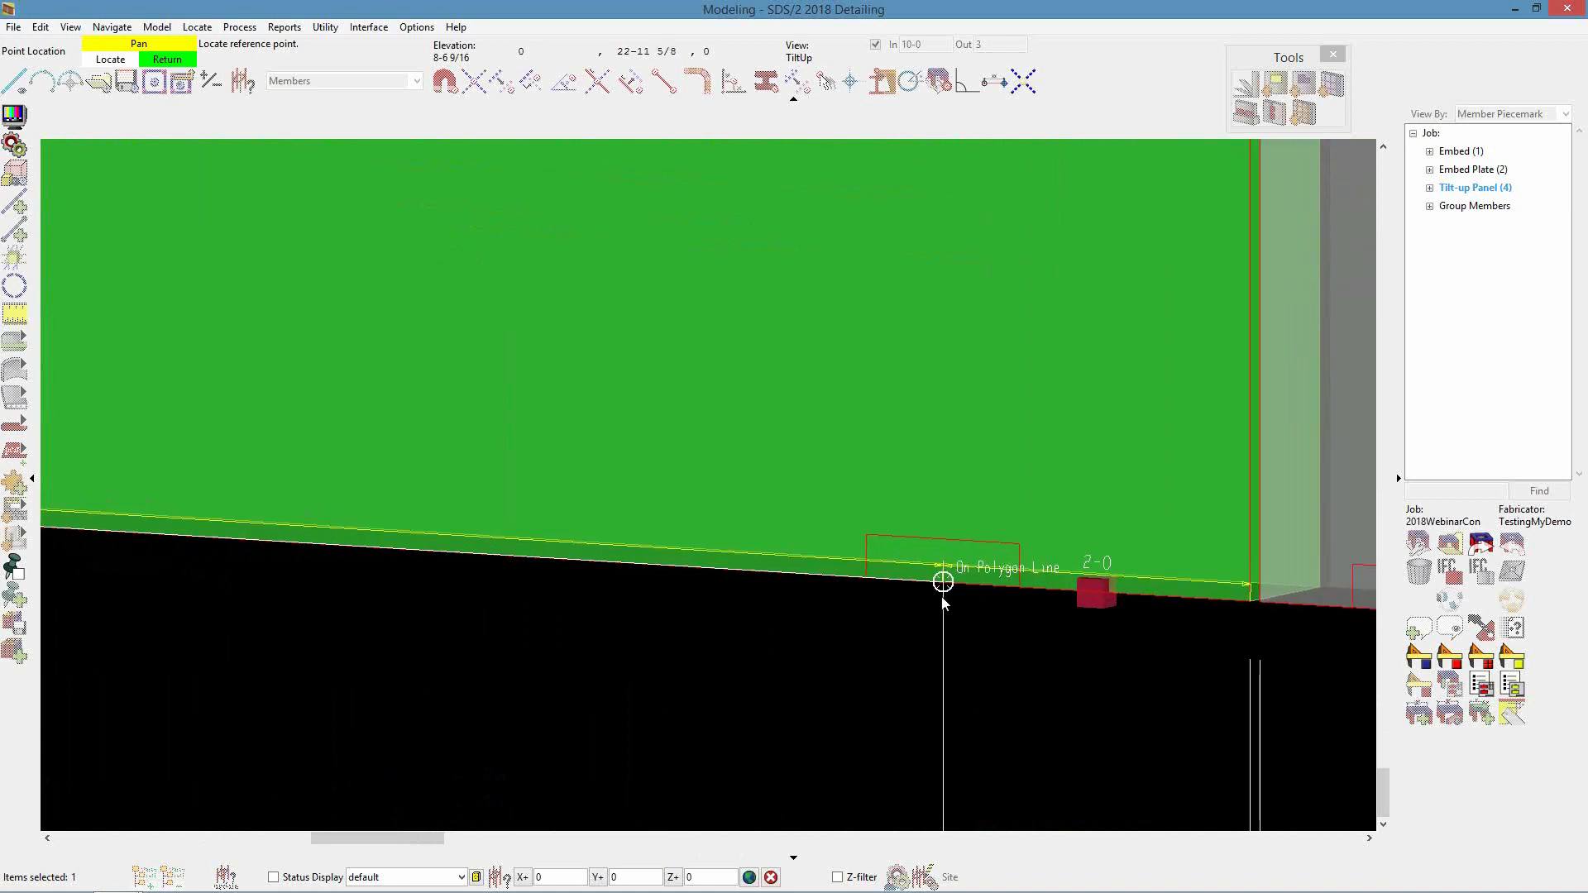
pyautogui.click(943, 583)
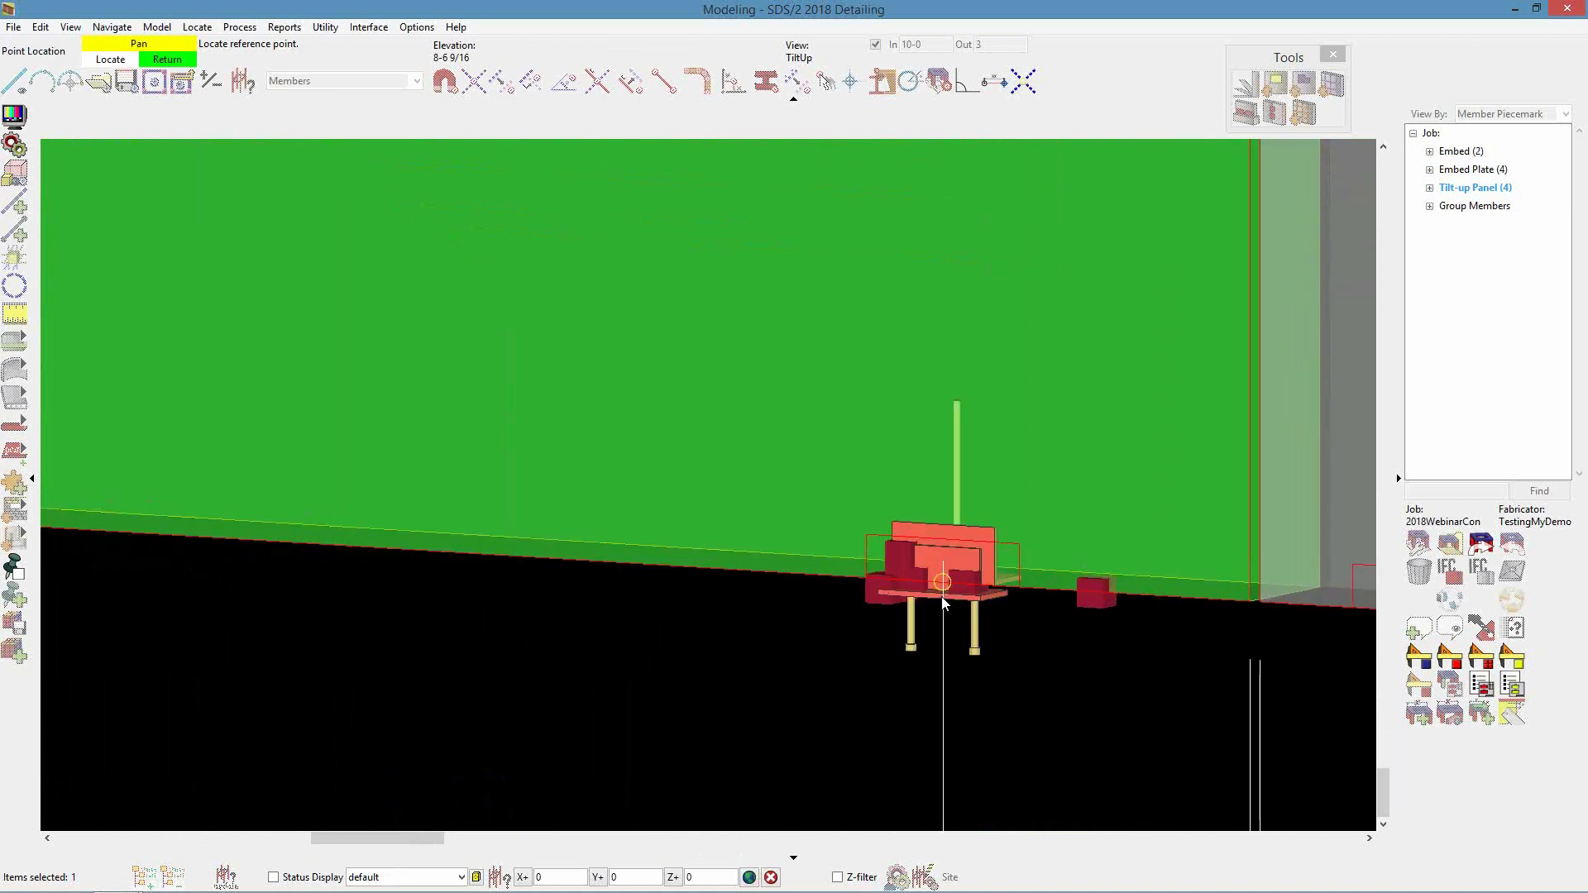
pyautogui.scroll(-2, 890, 599)
pyautogui.scroll(-2, 825, 612)
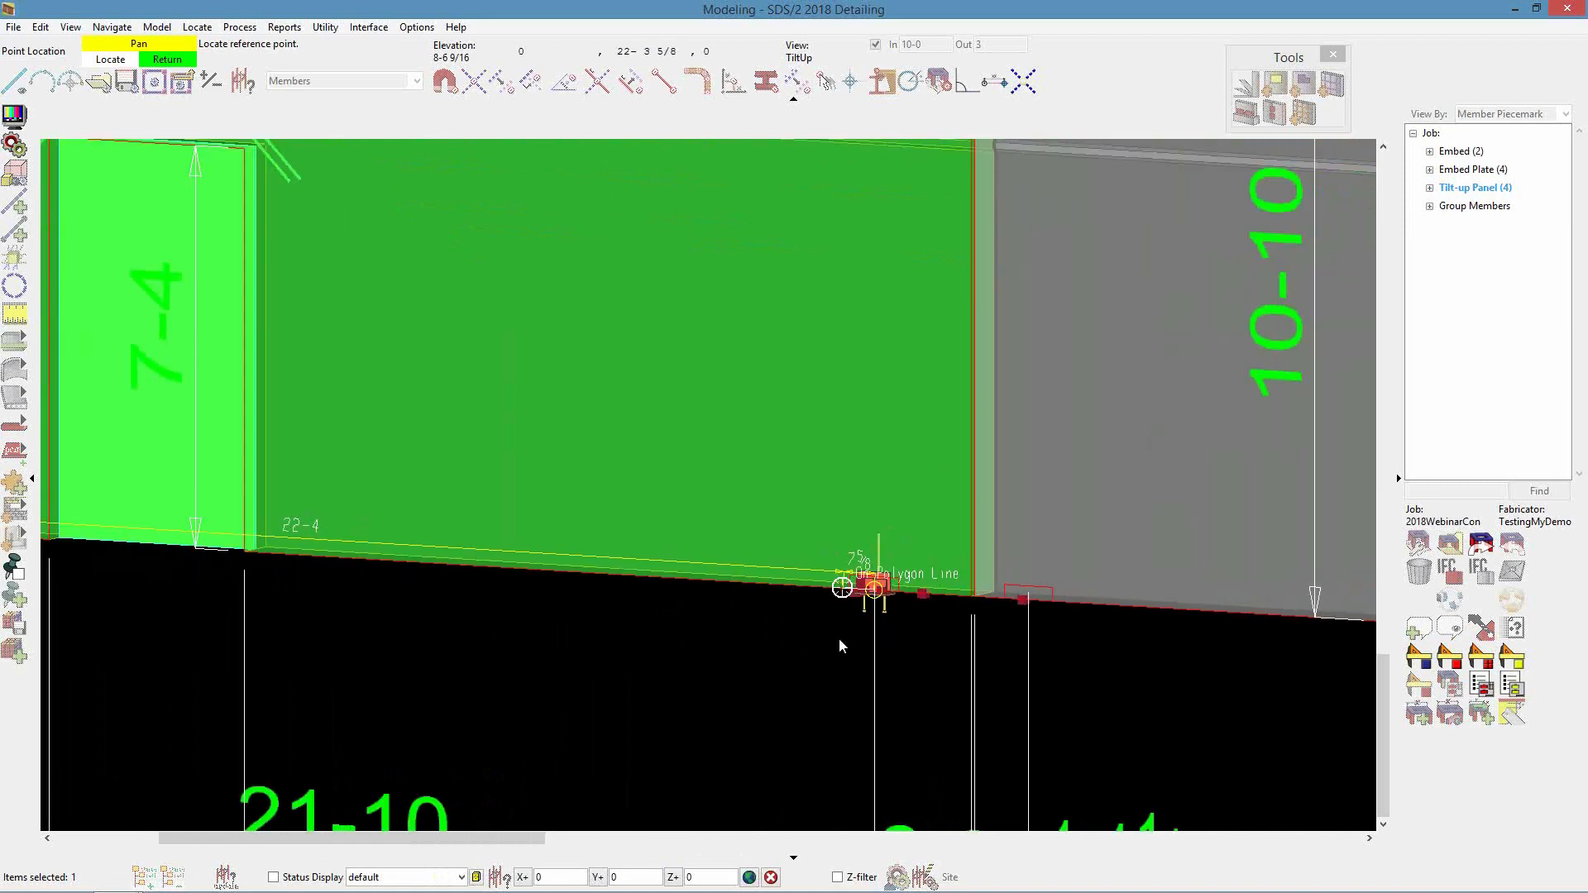
pyautogui.rightClick(843, 641)
pyautogui.scroll(-1, 929, 635)
pyautogui.scroll(-2, 944, 635)
pyautogui.click(807, 657)
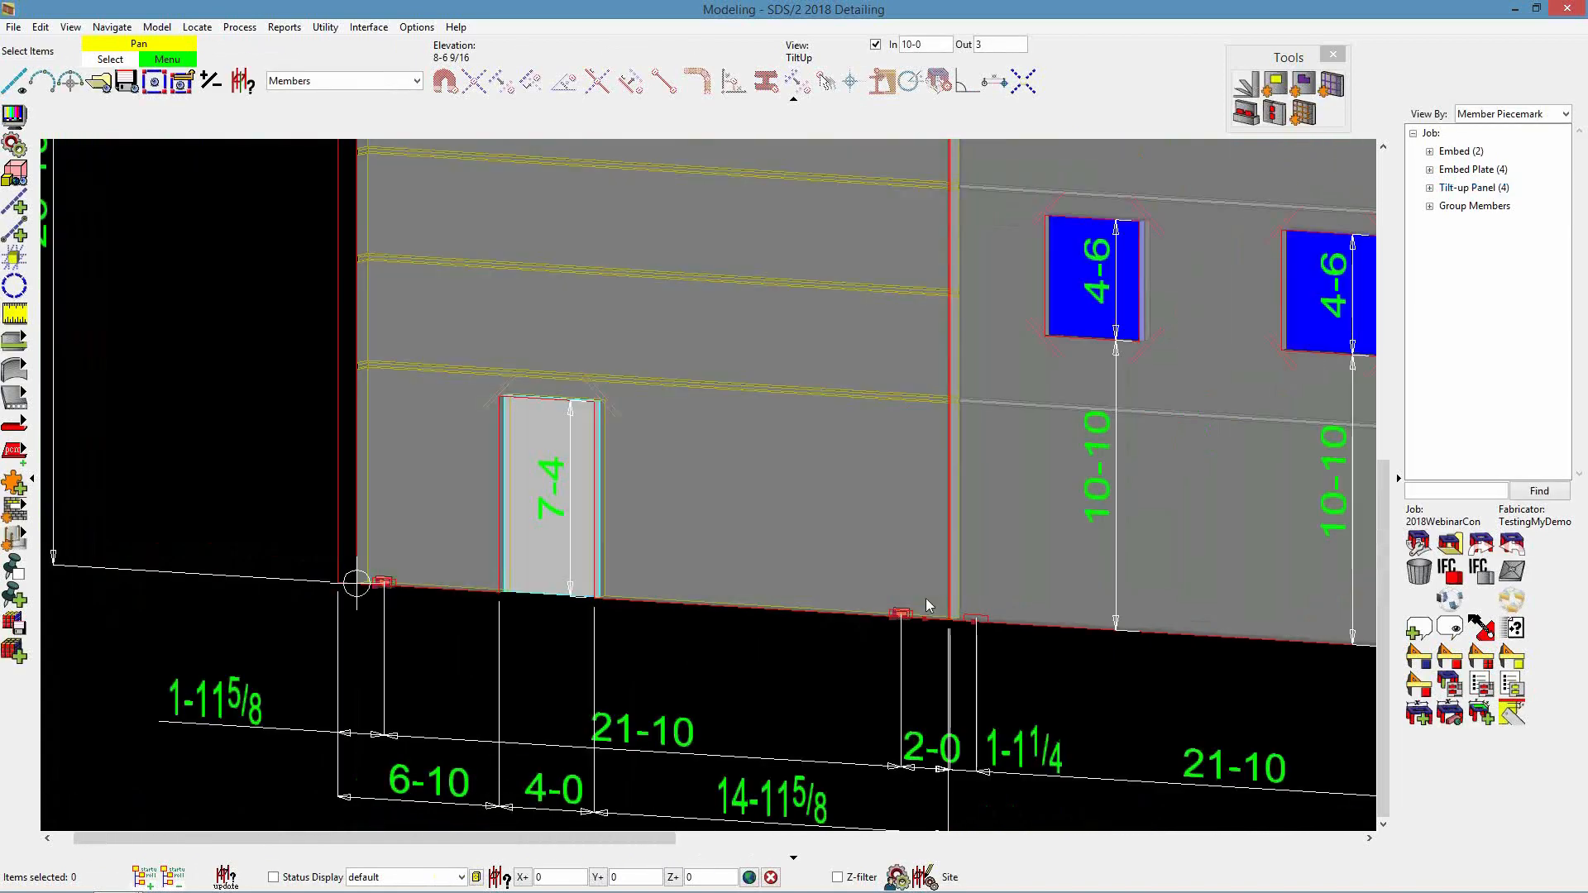
# Add a panel-to-footing embed assembly with the same settings to the adjacent windowed panel, at the embed mark near its lower-left corner
pyautogui.scroll(2, 1044, 622)
pyautogui.scroll(-3, 921, 702)
pyautogui.scroll(2, 1063, 686)
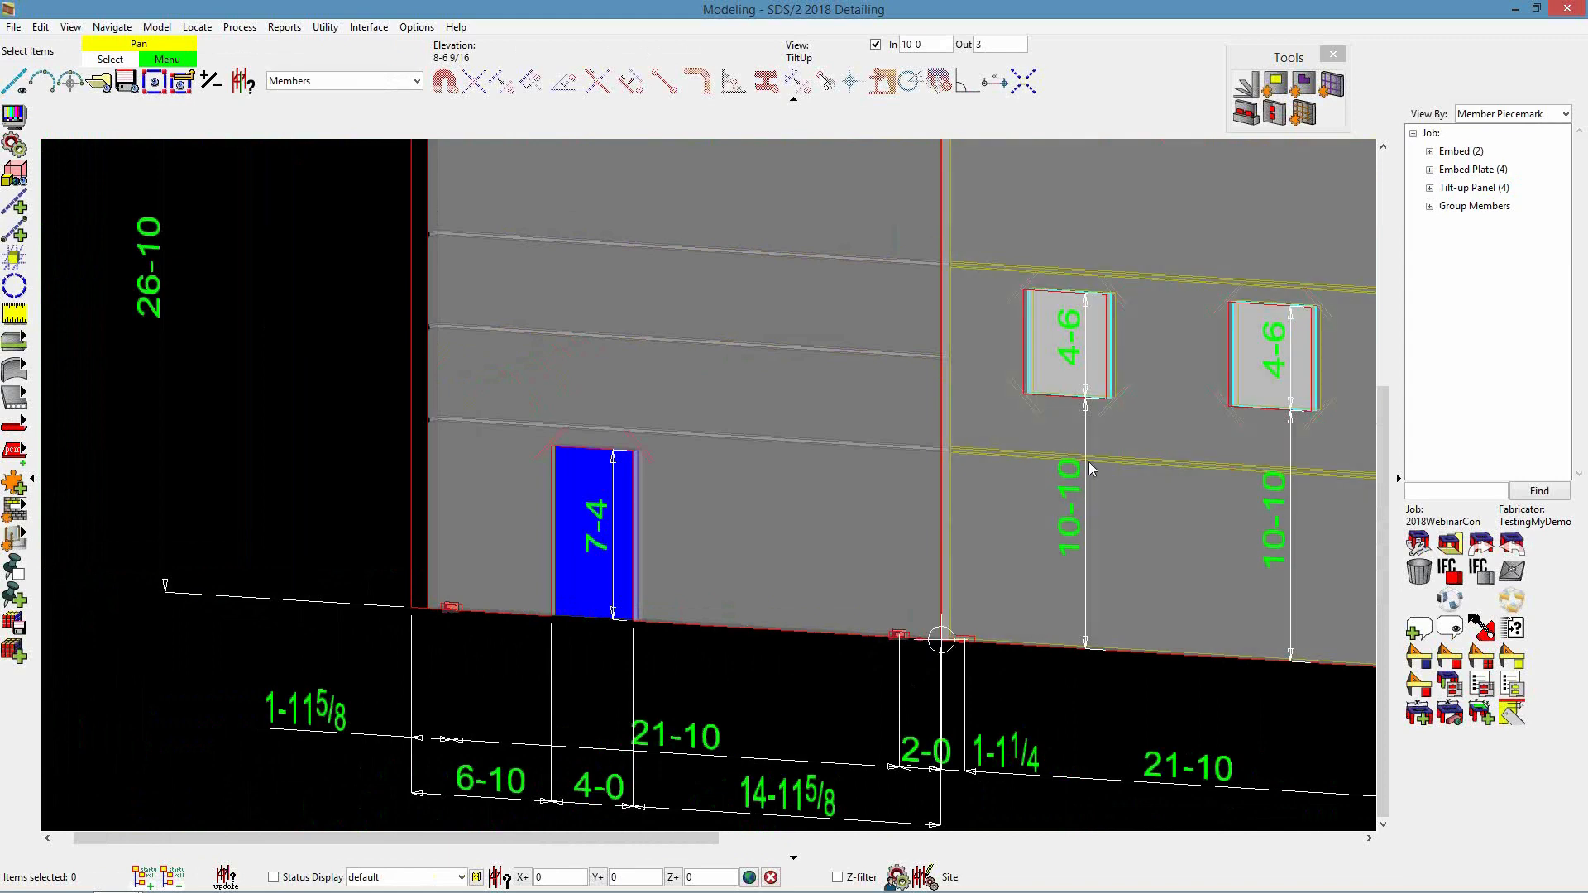
pyautogui.click(1198, 483)
pyautogui.click(1246, 112)
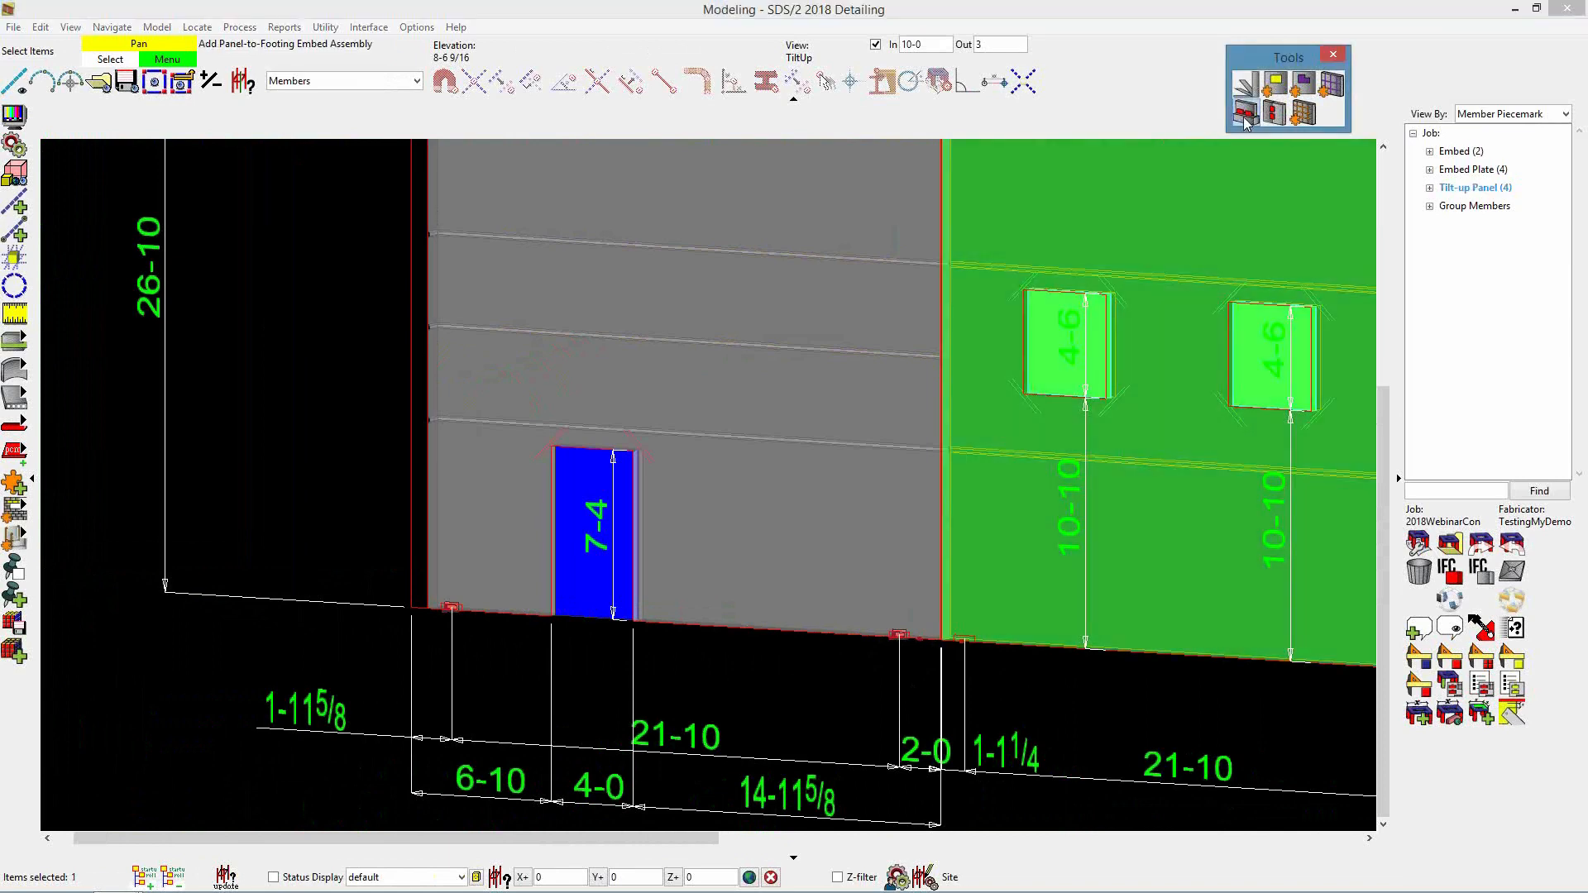
pyautogui.scroll(4, 968, 658)
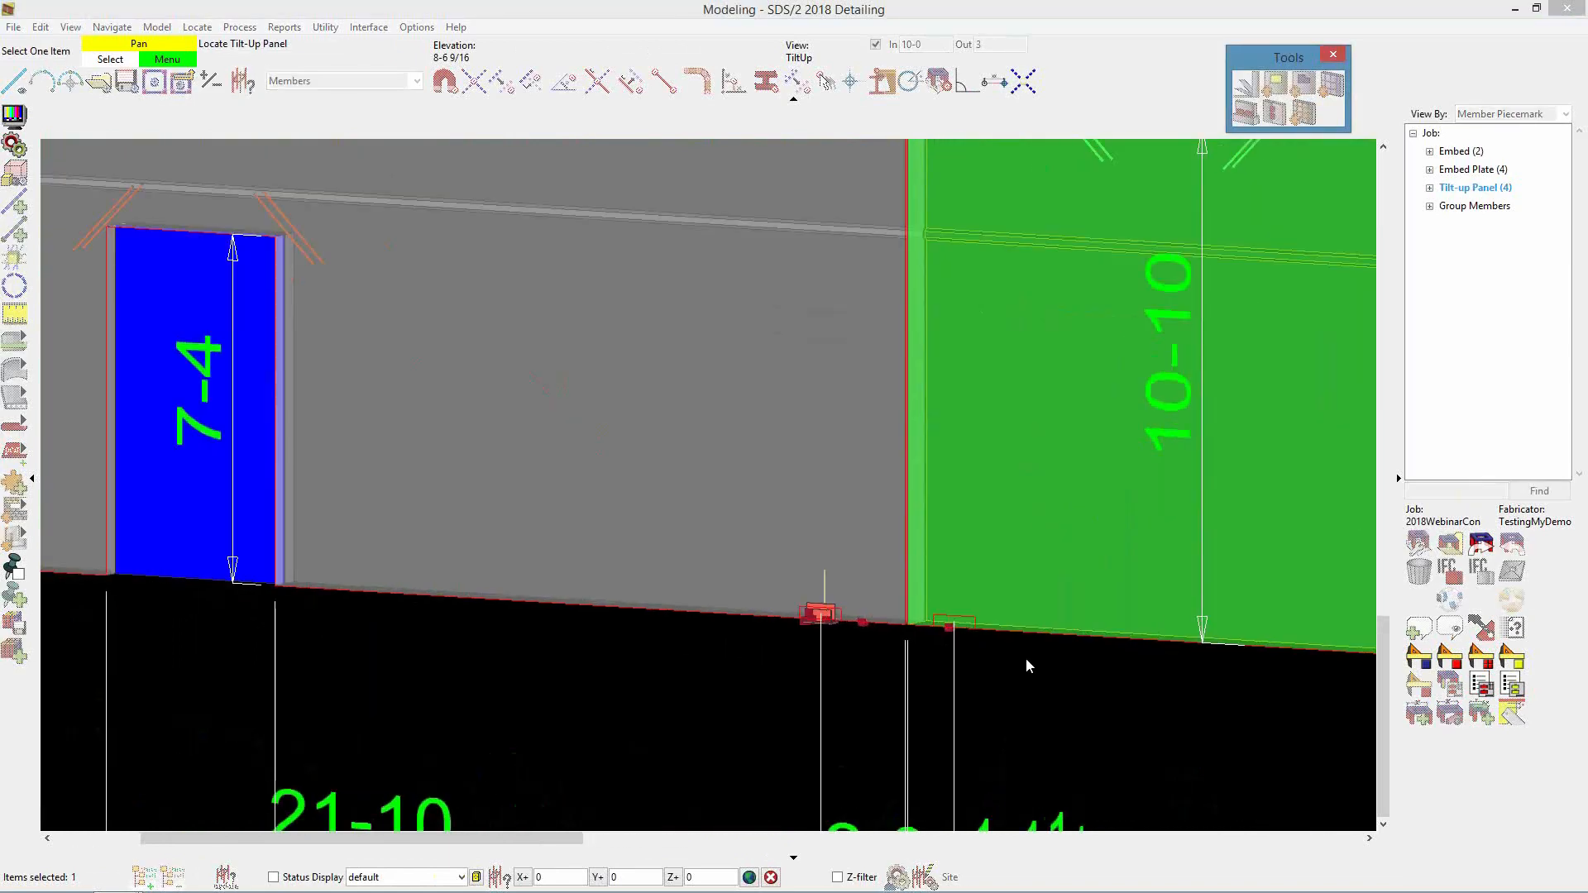
pyautogui.click(1050, 577)
pyautogui.click(1058, 563)
pyautogui.scroll(3, 955, 641)
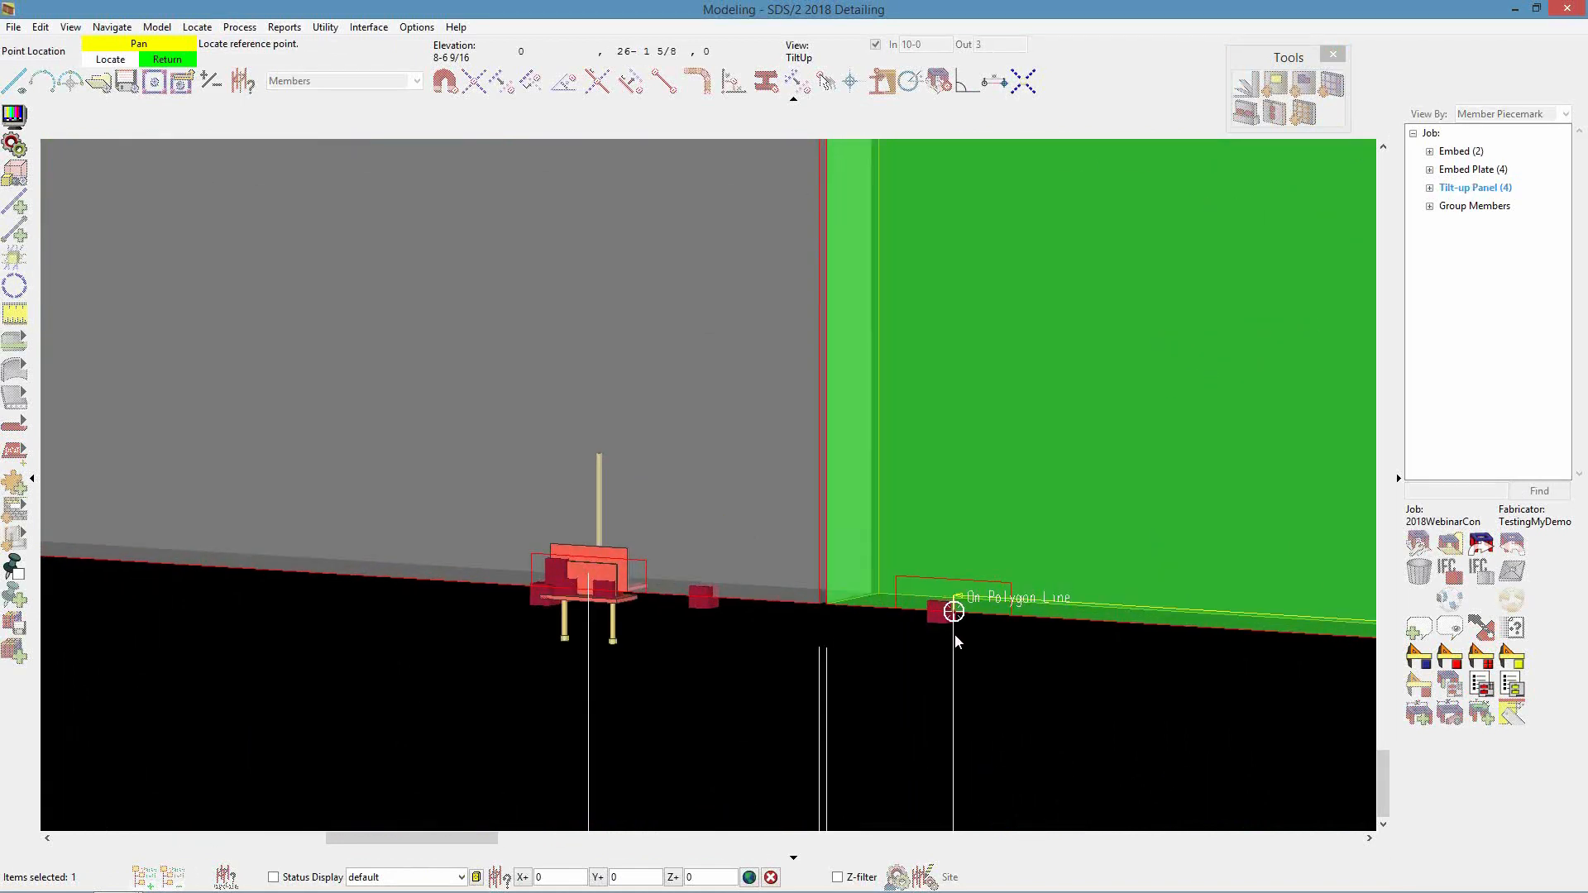
pyautogui.click(954, 635)
pyautogui.press('Return')
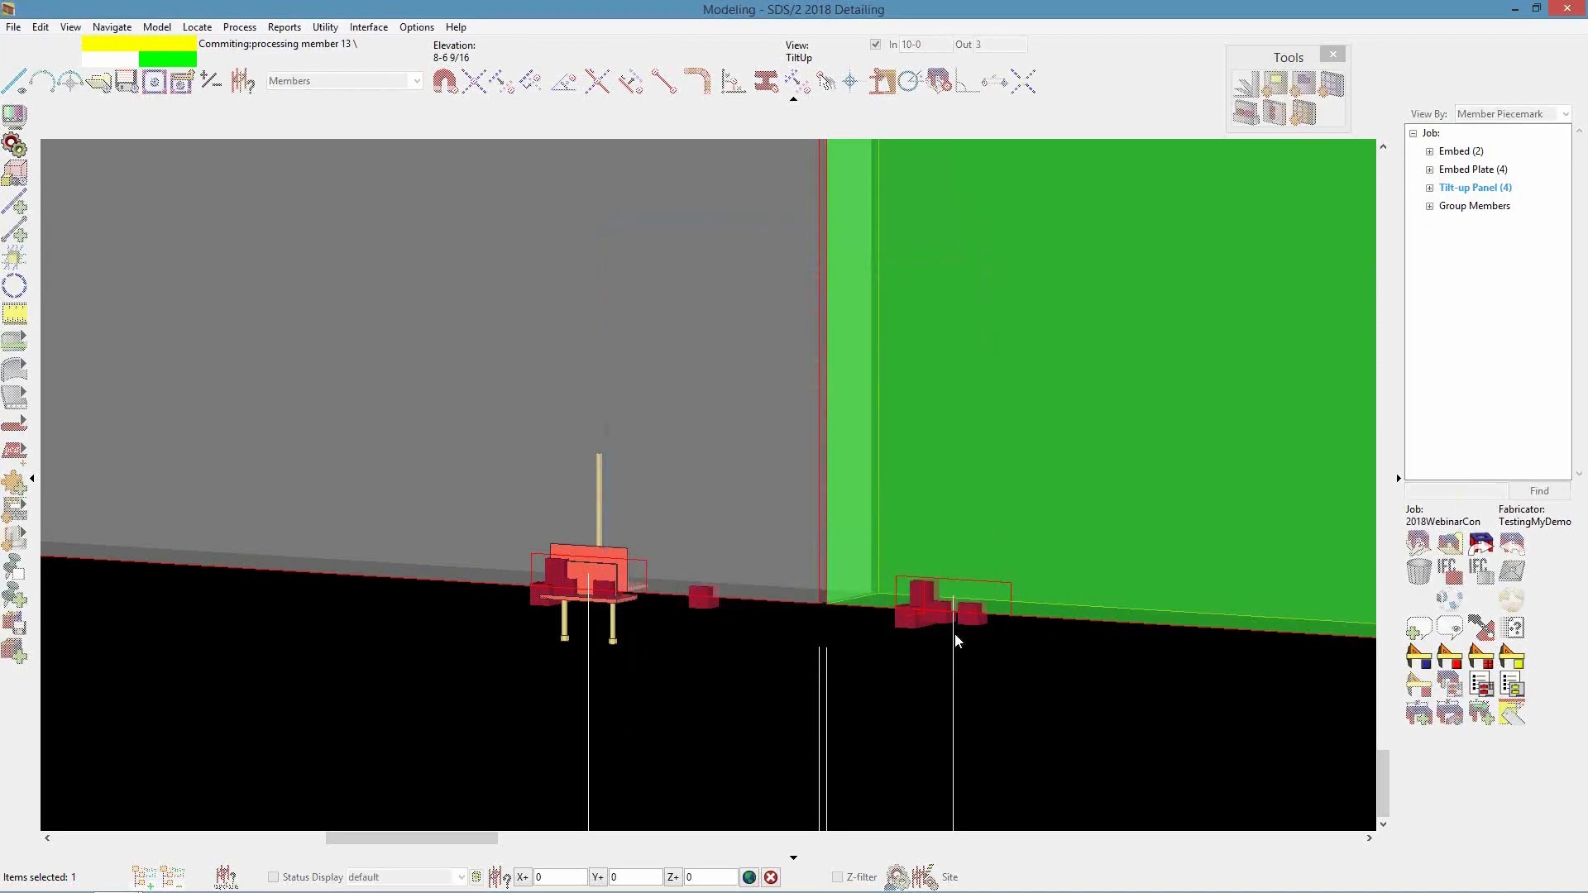
# Place another embed assembly on the windowed panel's bottom edge, at the embed mark 2-0 from its right edge
pyautogui.scroll(-6, 530, 594)
pyautogui.scroll(8, 819, 562)
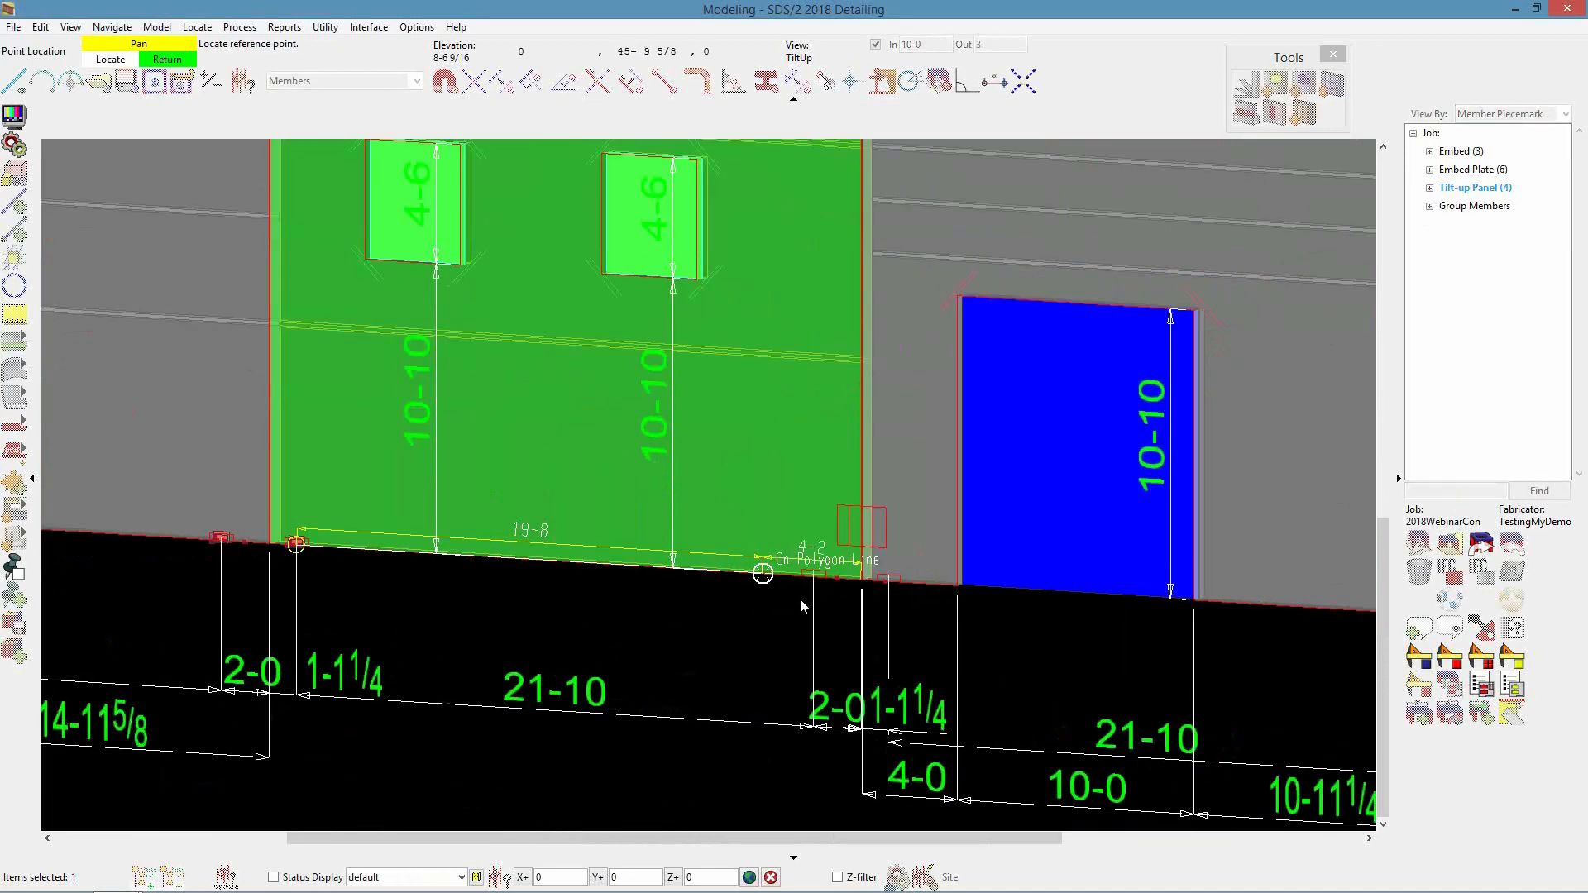
pyautogui.scroll(2, 817, 554)
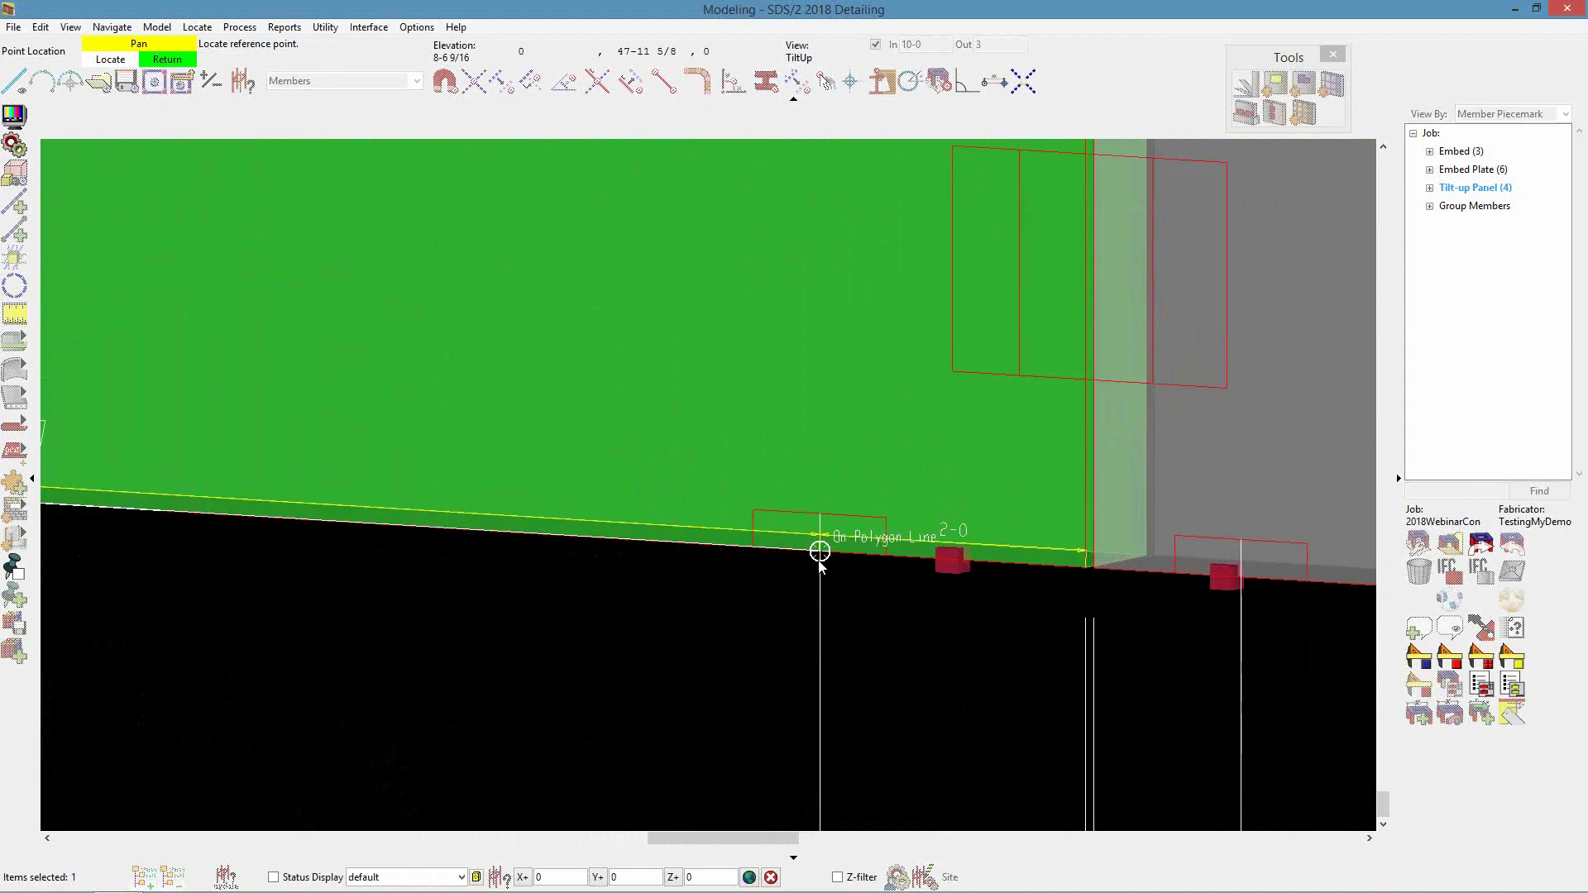
pyautogui.click(819, 552)
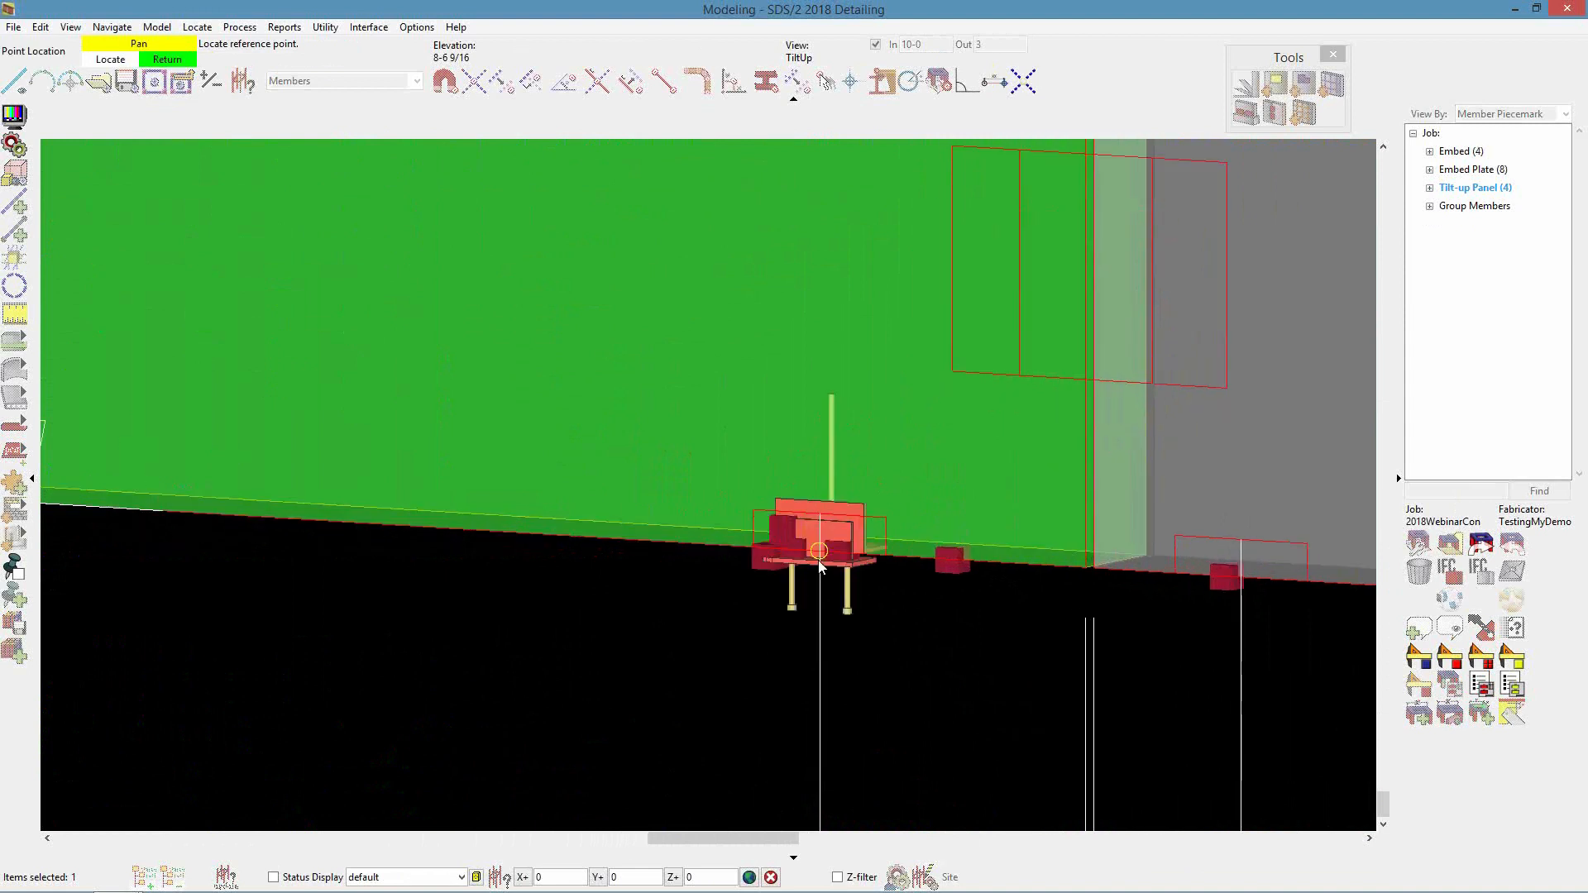
# Finish placing embed assemblies on the window panel and clear the selection
pyautogui.scroll(-5, 860, 662)
pyautogui.rightClick(903, 708)
pyautogui.click(903, 705)
pyautogui.scroll(-3, 1112, 649)
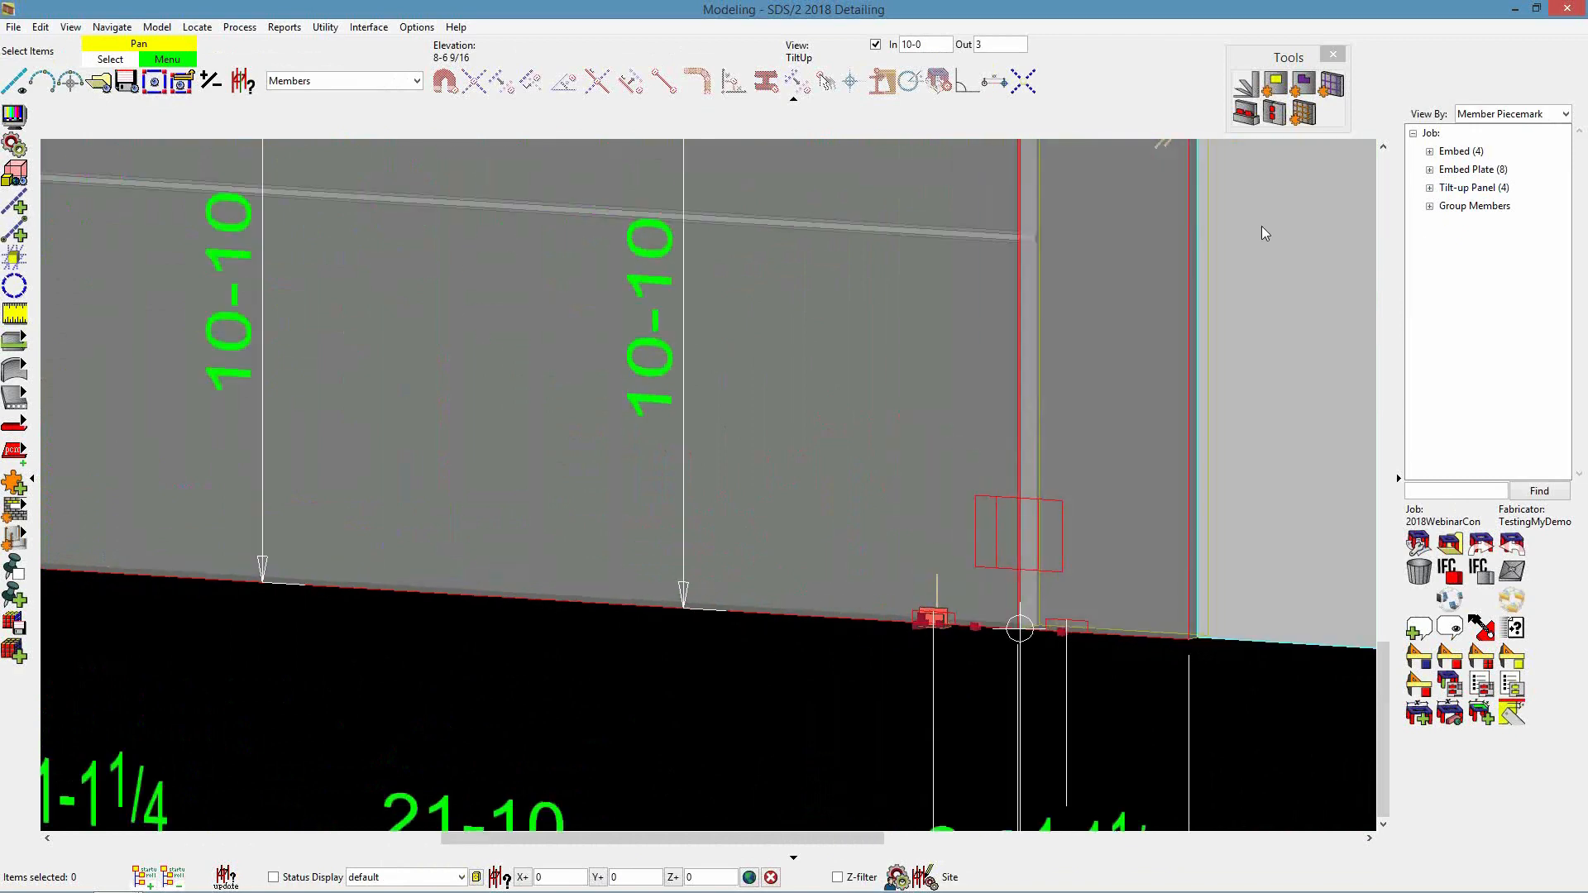
# Place a Panel-to-Footing embed assembly on the door panel's bottom edge at the 1-1 1/4 dimension mark, accepting the current settings
pyautogui.click(1248, 111)
pyautogui.click(1109, 451)
pyautogui.scroll(3, 1065, 628)
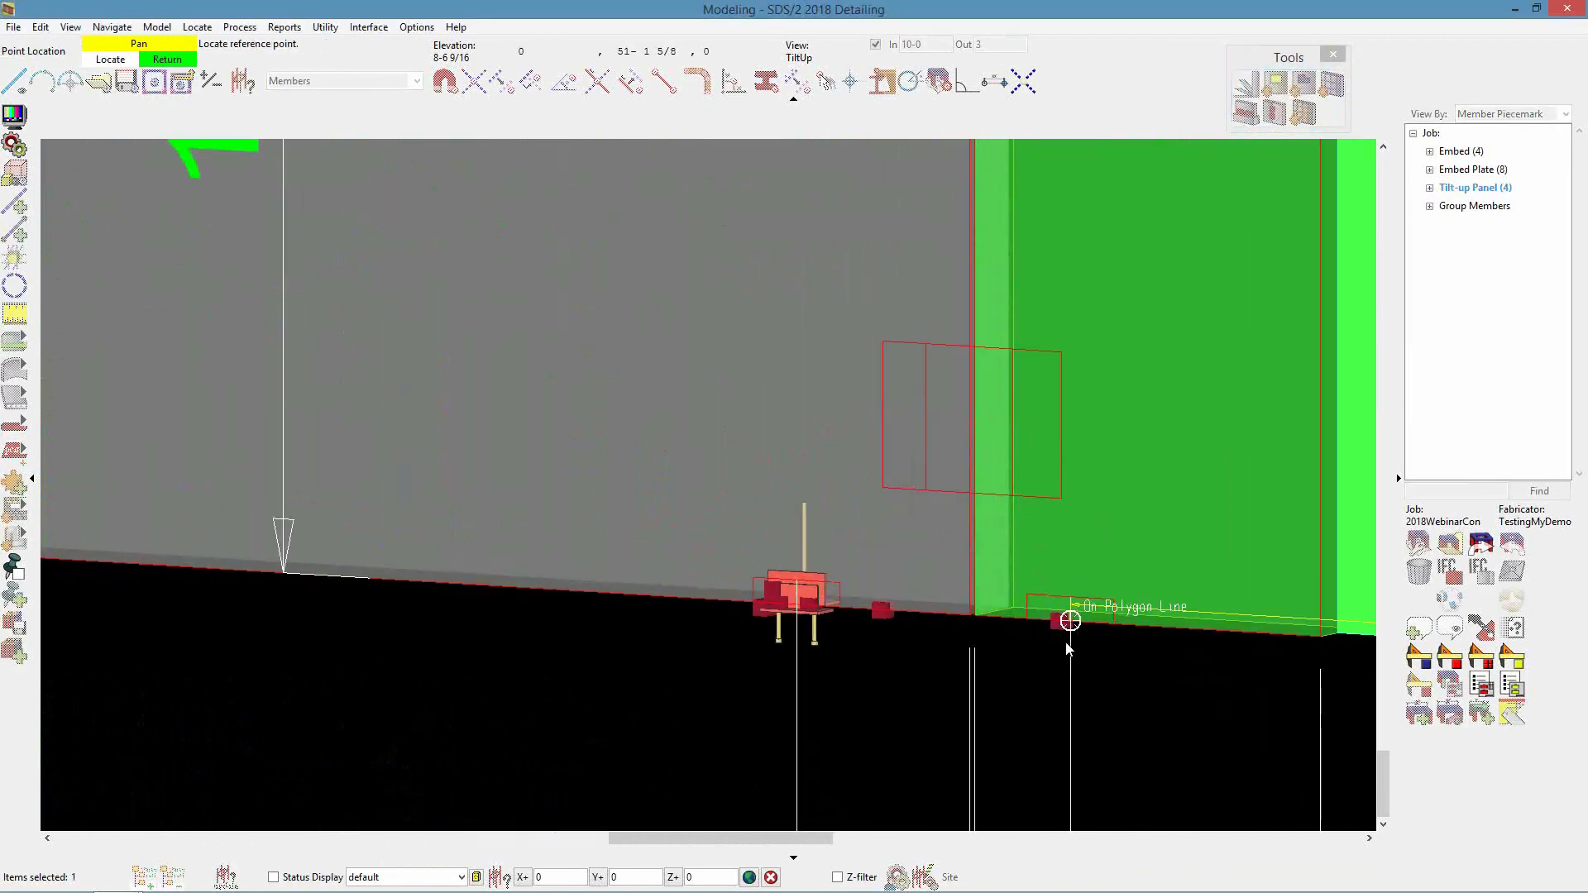
pyautogui.click(1066, 644)
pyautogui.press('Return')
# Place another embed assembly on the door panel's bottom edge at the 2-0 dimension mark and clear the selection
pyautogui.scroll(-5, 691, 605)
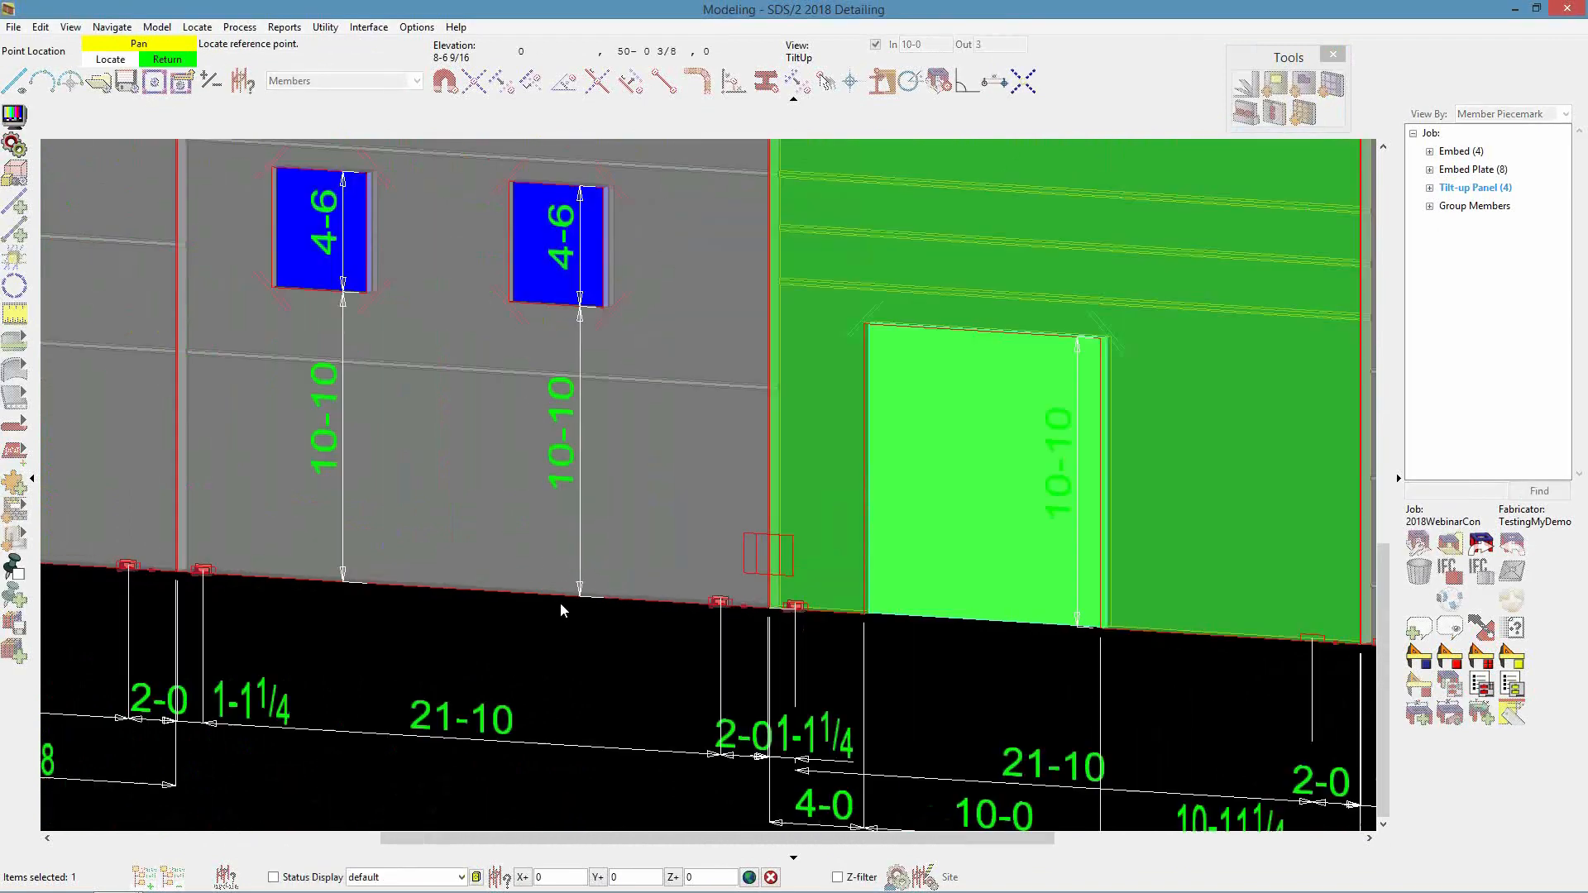
pyautogui.scroll(-2, 559, 611)
pyautogui.scroll(5, 1085, 647)
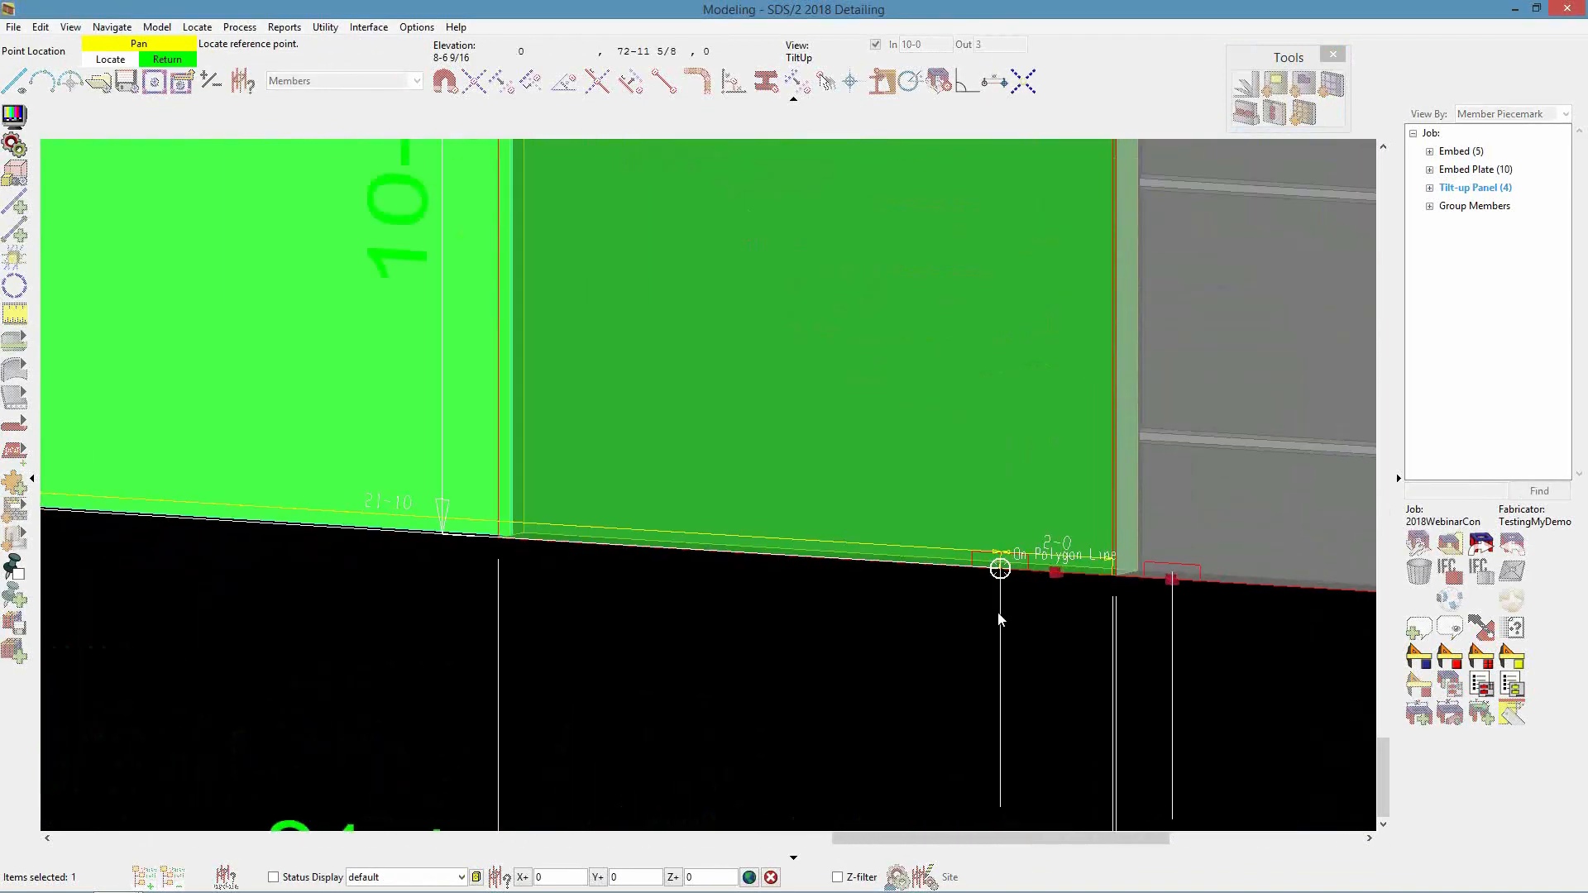
pyautogui.click(998, 613)
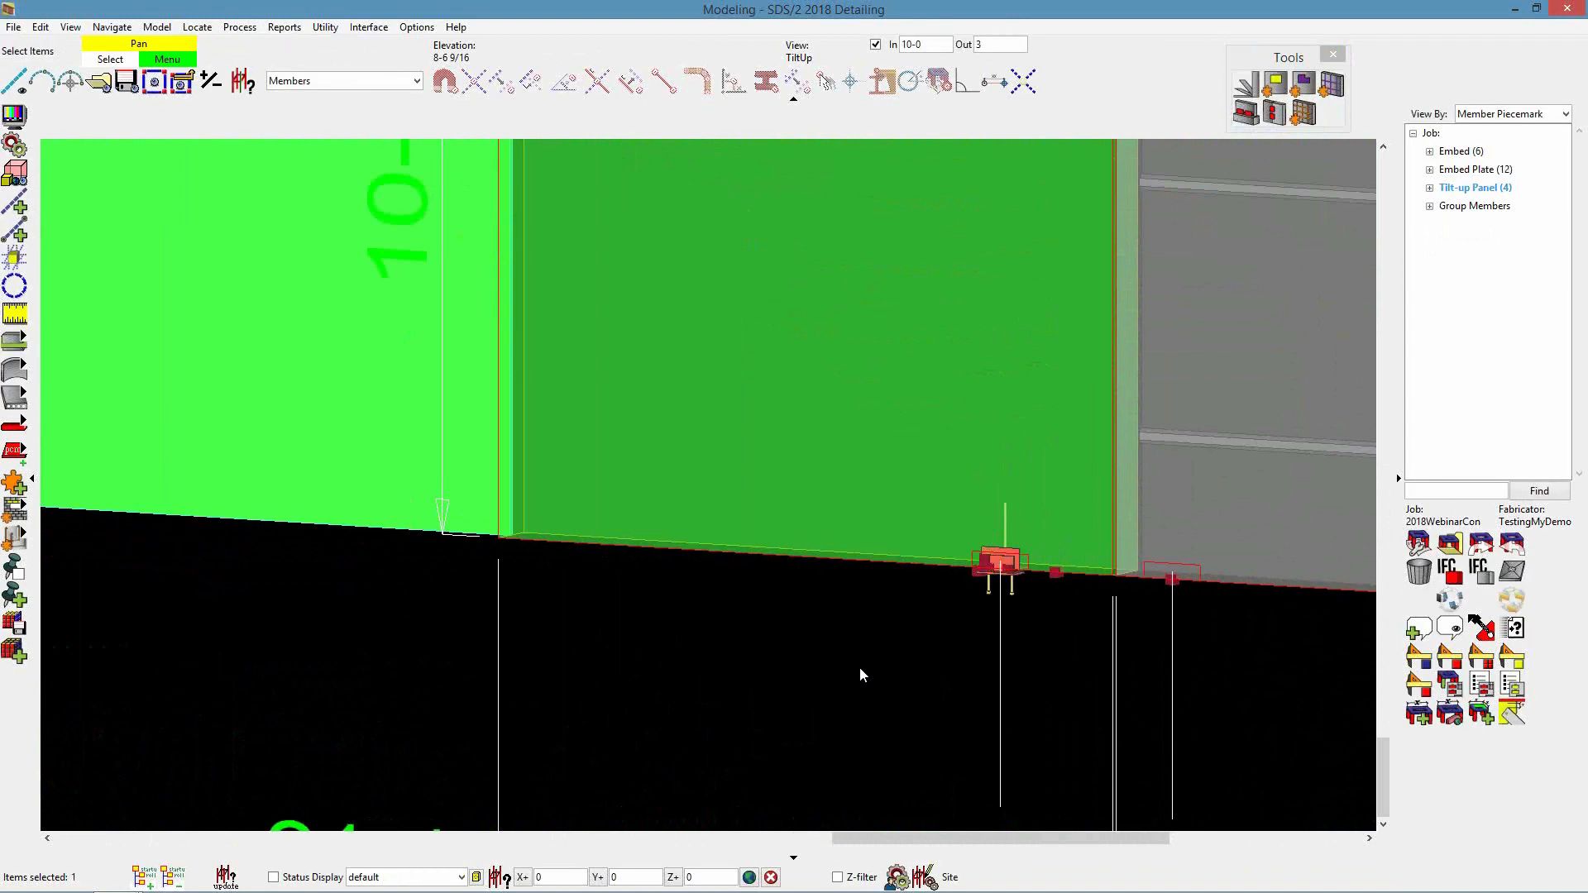
pyautogui.scroll(-5, 859, 670)
pyautogui.click(1040, 699)
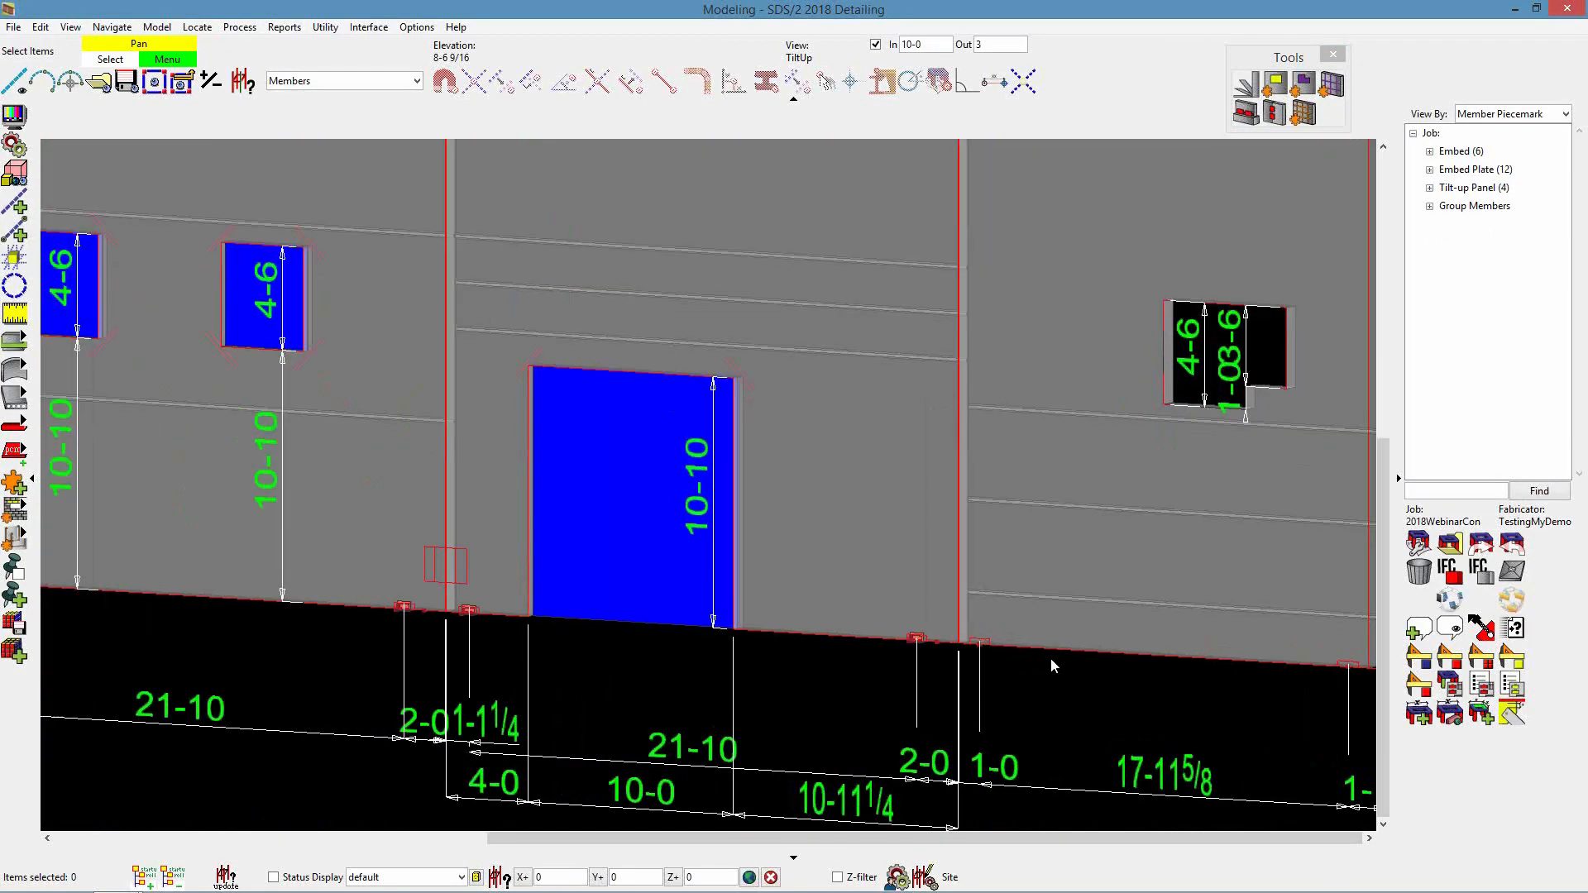
# Place a Panel-to-Footing embed assembly on the end panel's bottom edge at the 1-0 mark with a 1/2 panel bottom setback
pyautogui.scroll(3, 1054, 659)
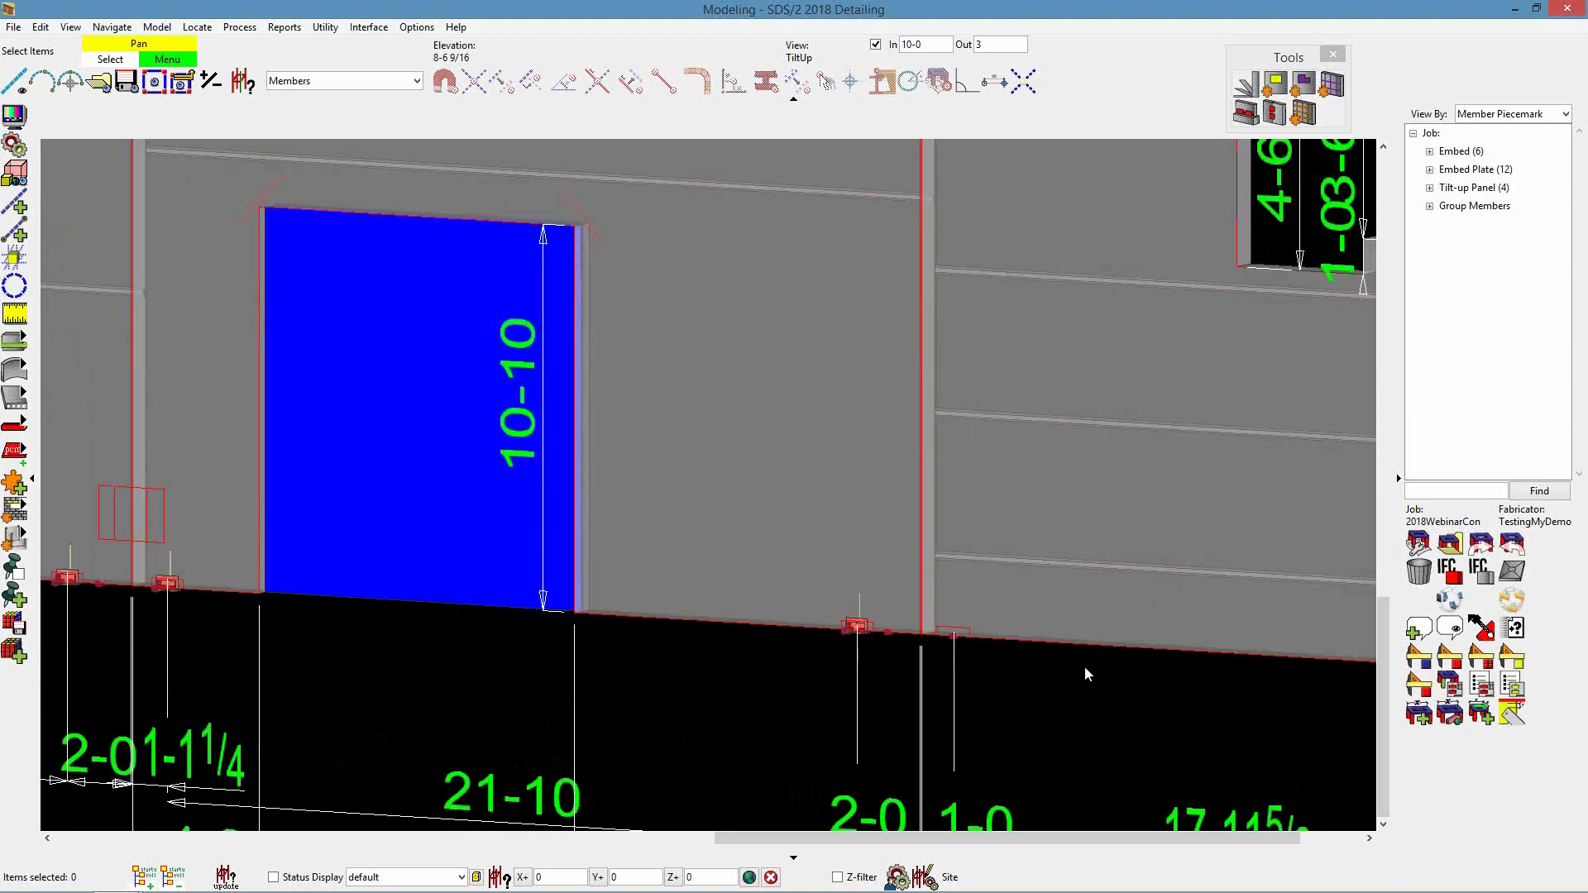
pyautogui.scroll(-1, 1015, 662)
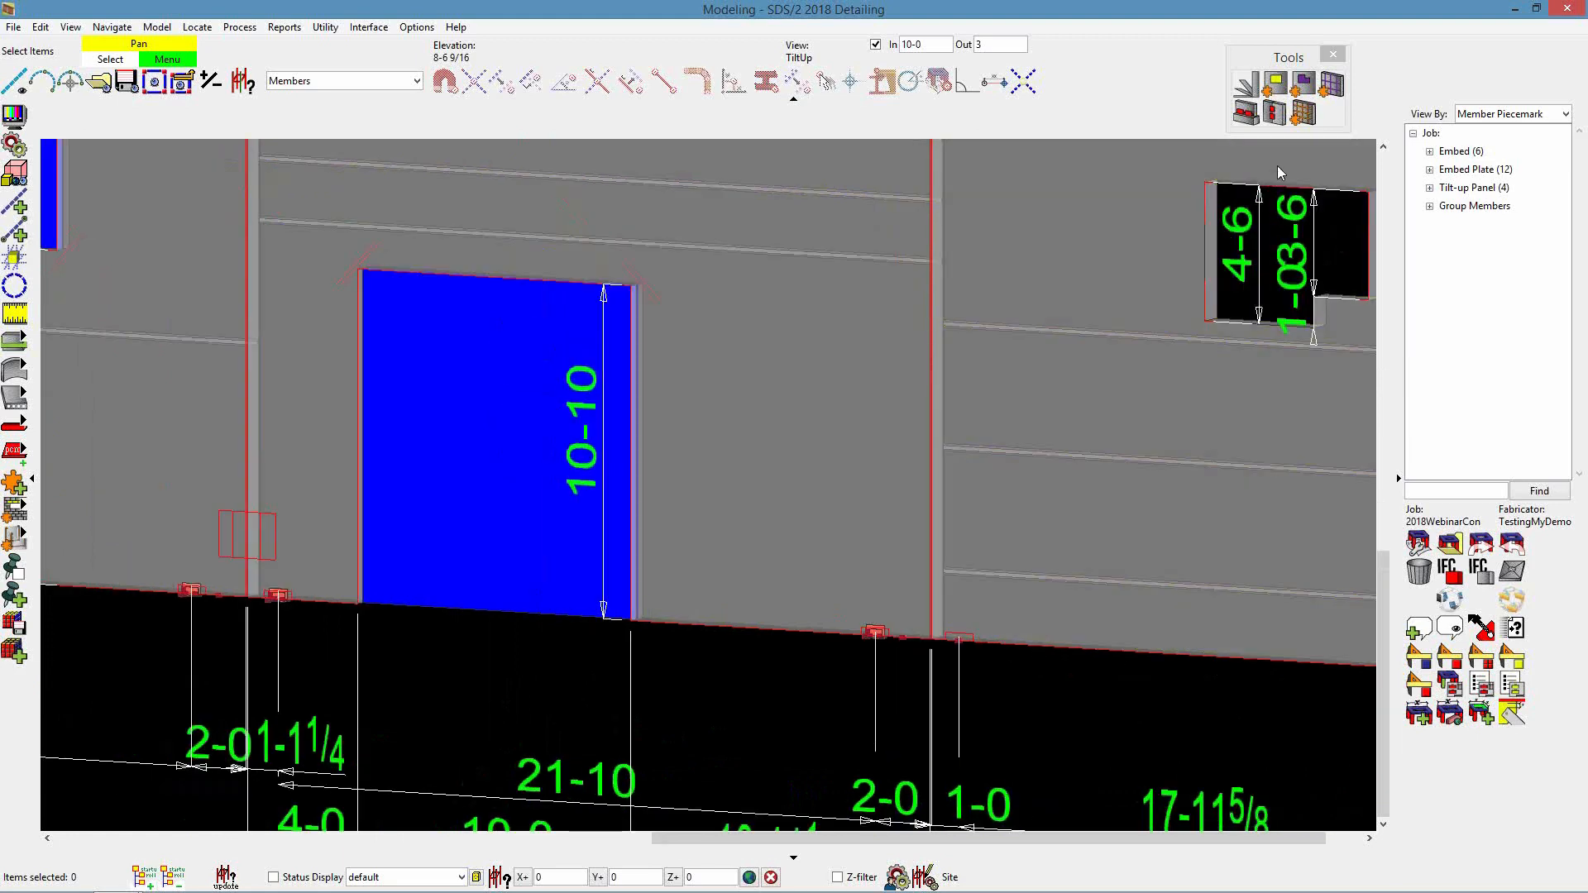
pyautogui.click(1271, 120)
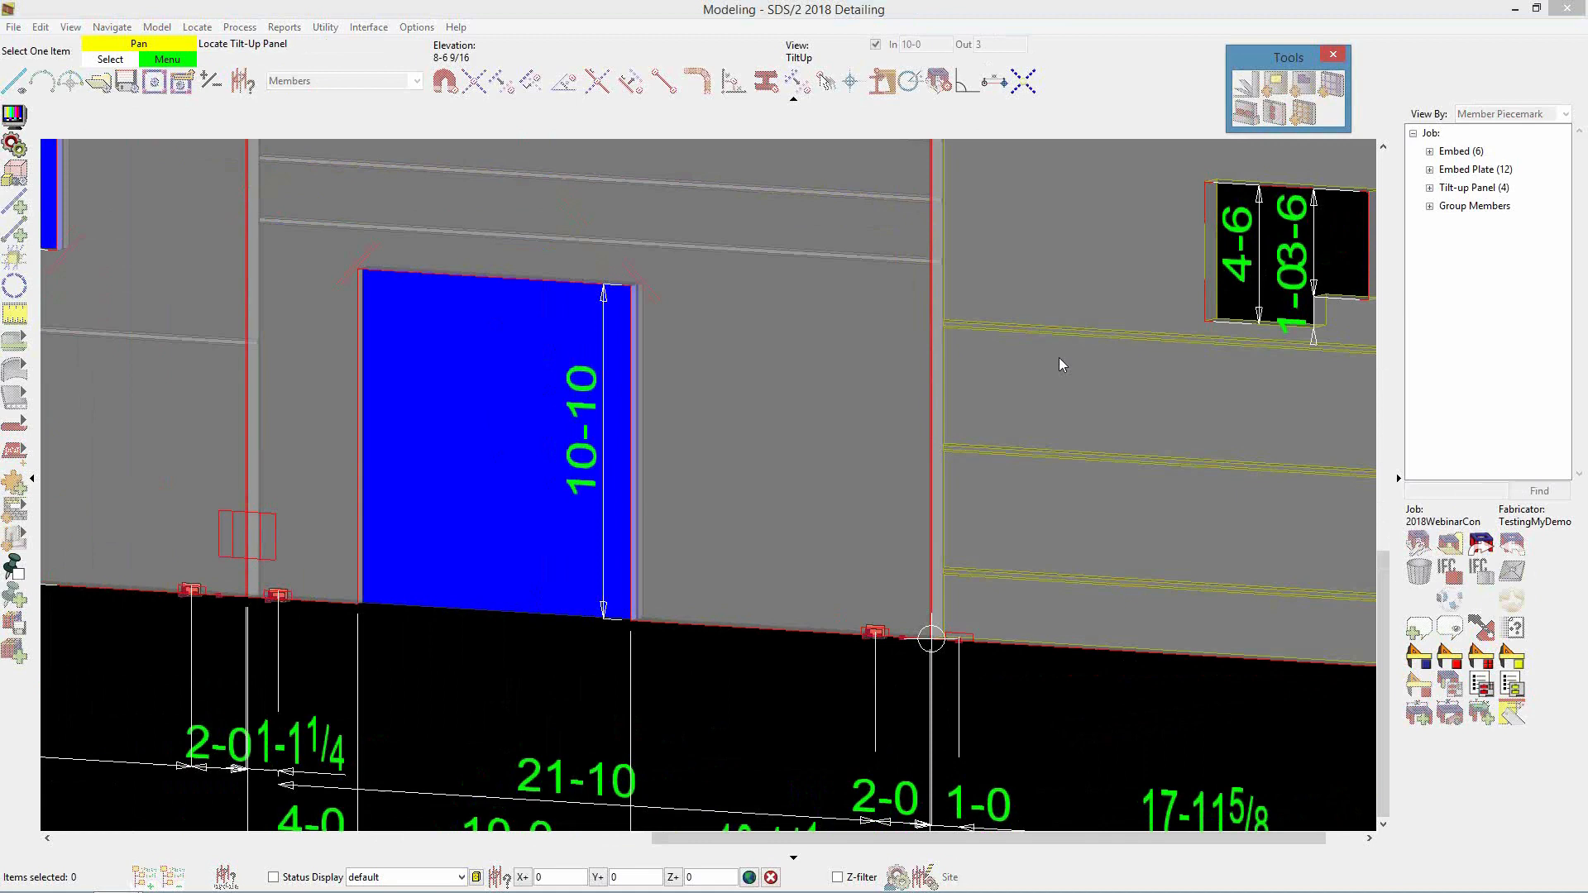
pyautogui.click(1056, 454)
pyautogui.scroll(3, 968, 645)
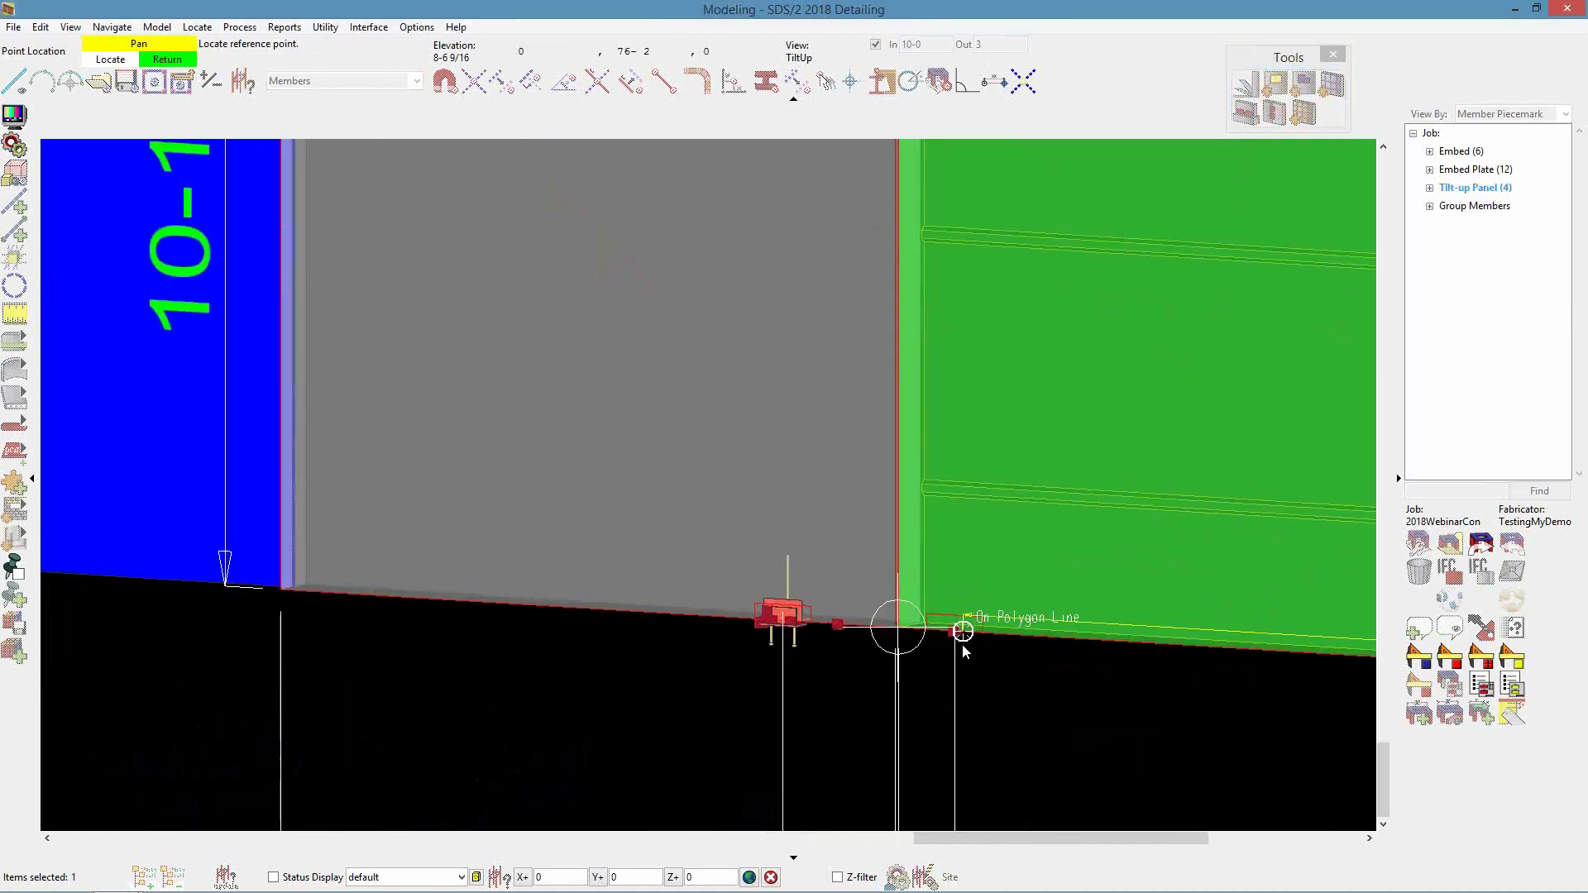
pyautogui.scroll(2, 963, 649)
pyautogui.click(954, 627)
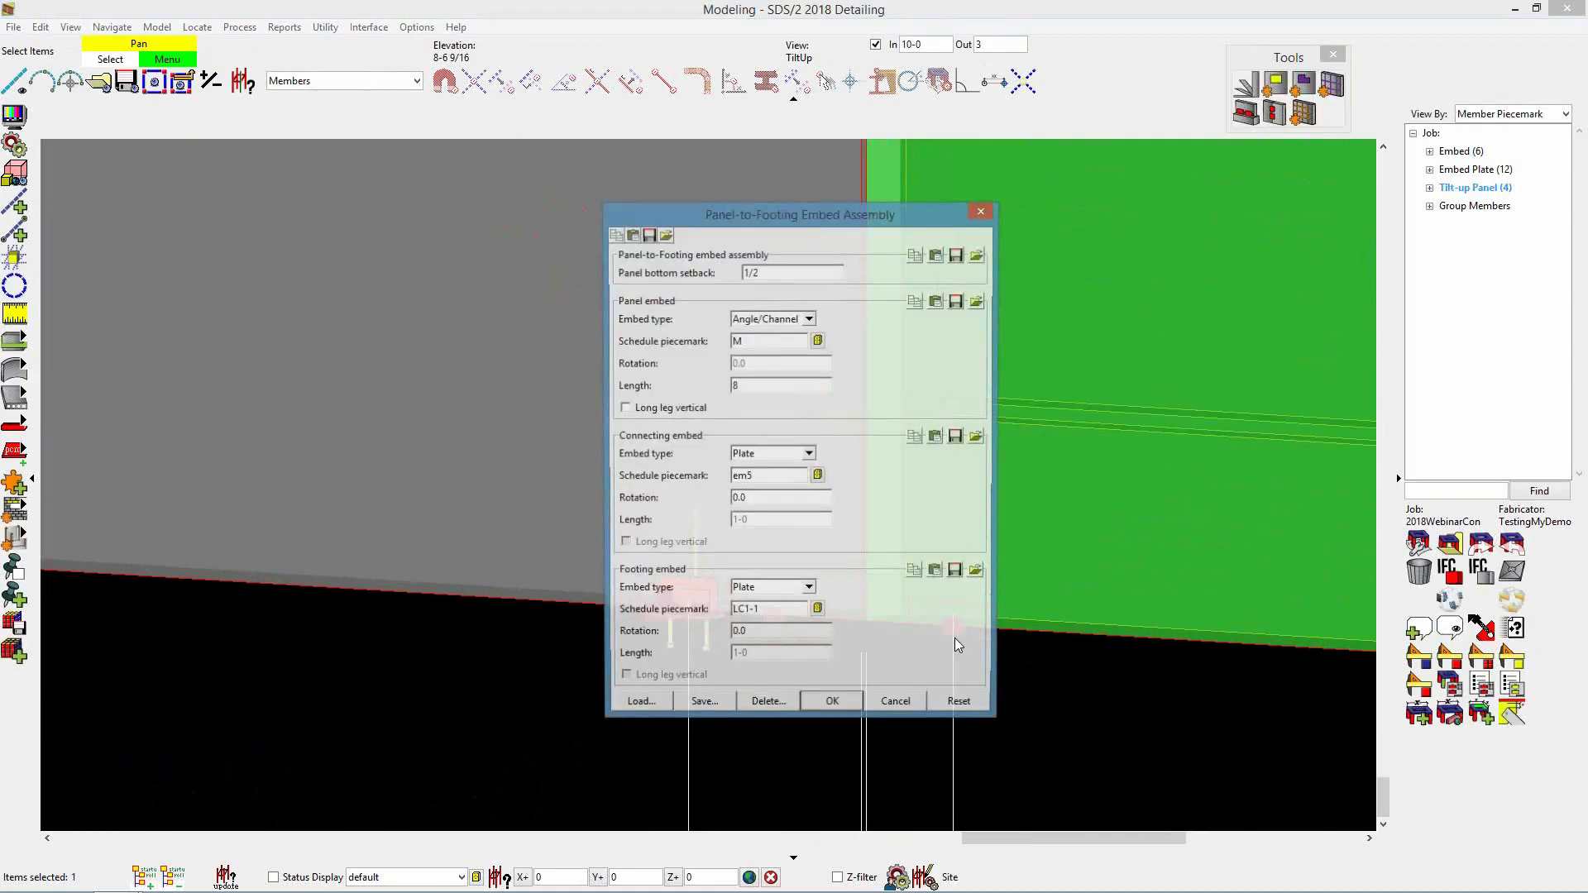
pyautogui.press('Return')
# Place a second embed assembly on the end panel's bottom edge at the 1-10 dimension mark and finish the placement
pyautogui.scroll(-4, 835, 600)
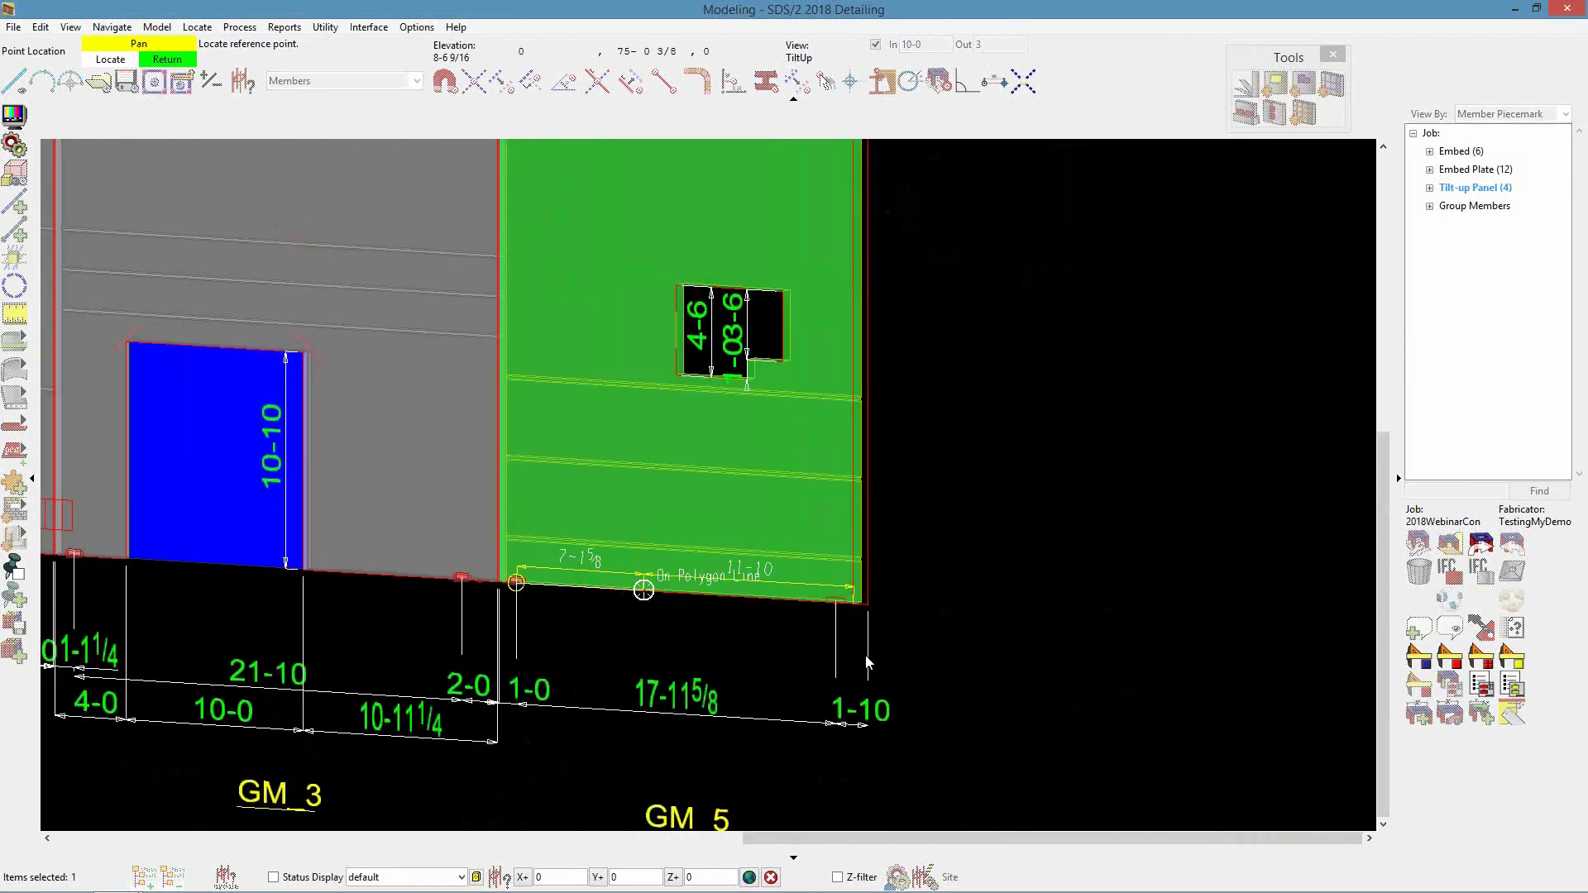
pyautogui.scroll(4, 832, 579)
pyautogui.click(814, 567)
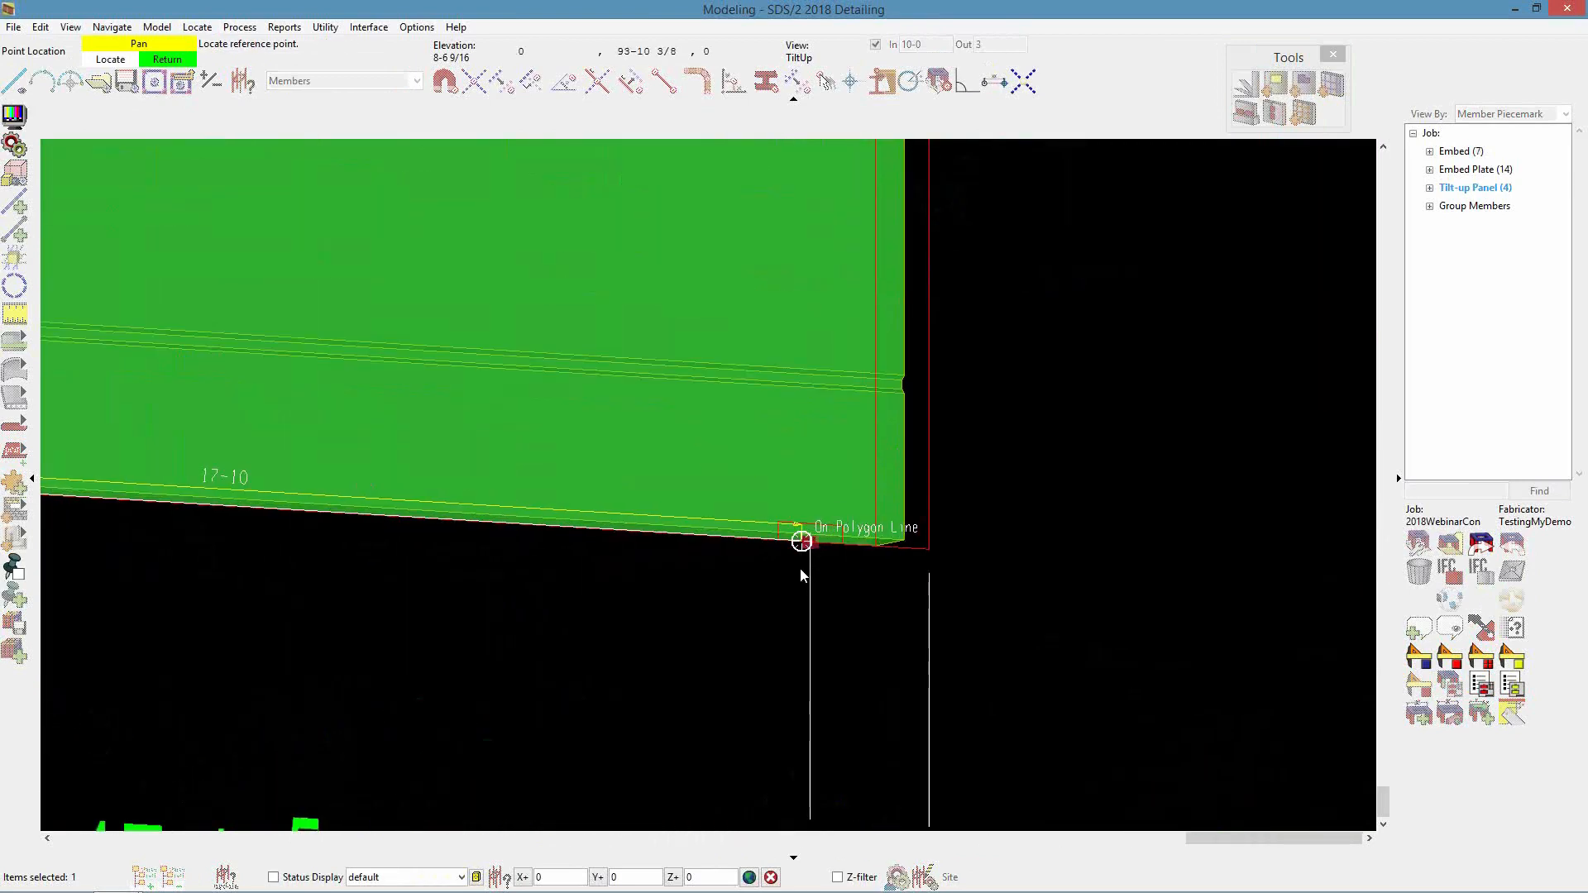
pyautogui.scroll(2, 814, 568)
pyautogui.click(818, 567)
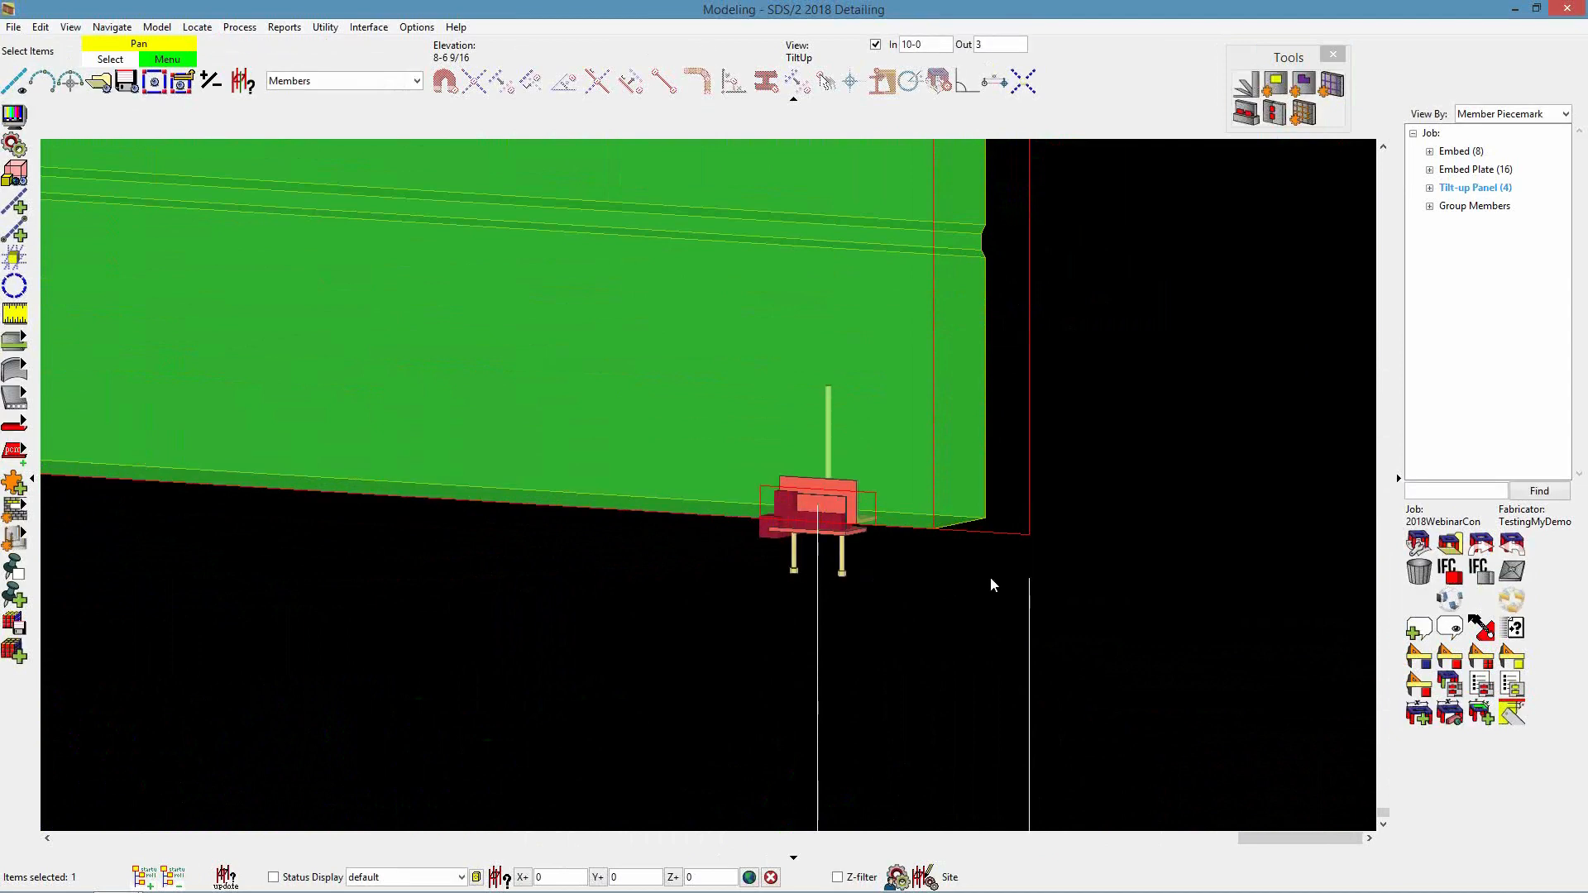
pyautogui.scroll(-3, 989, 581)
# Review the settings of the footing embed plate under the end panel's outer corner and close them without changes
pyautogui.scroll(5, 1017, 537)
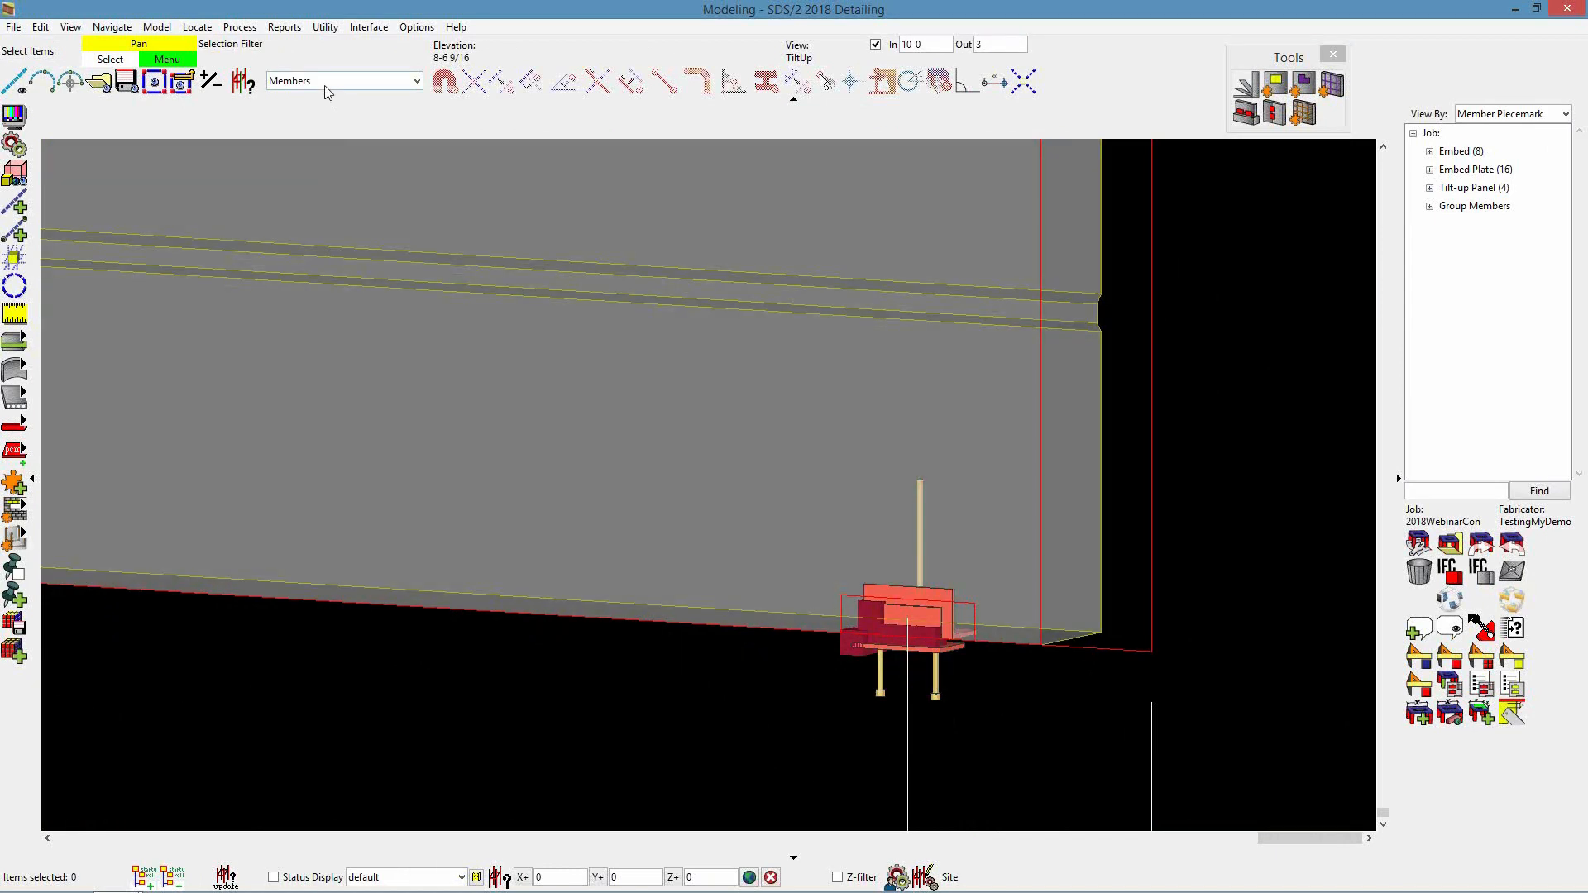
pyautogui.scroll(4, 961, 682)
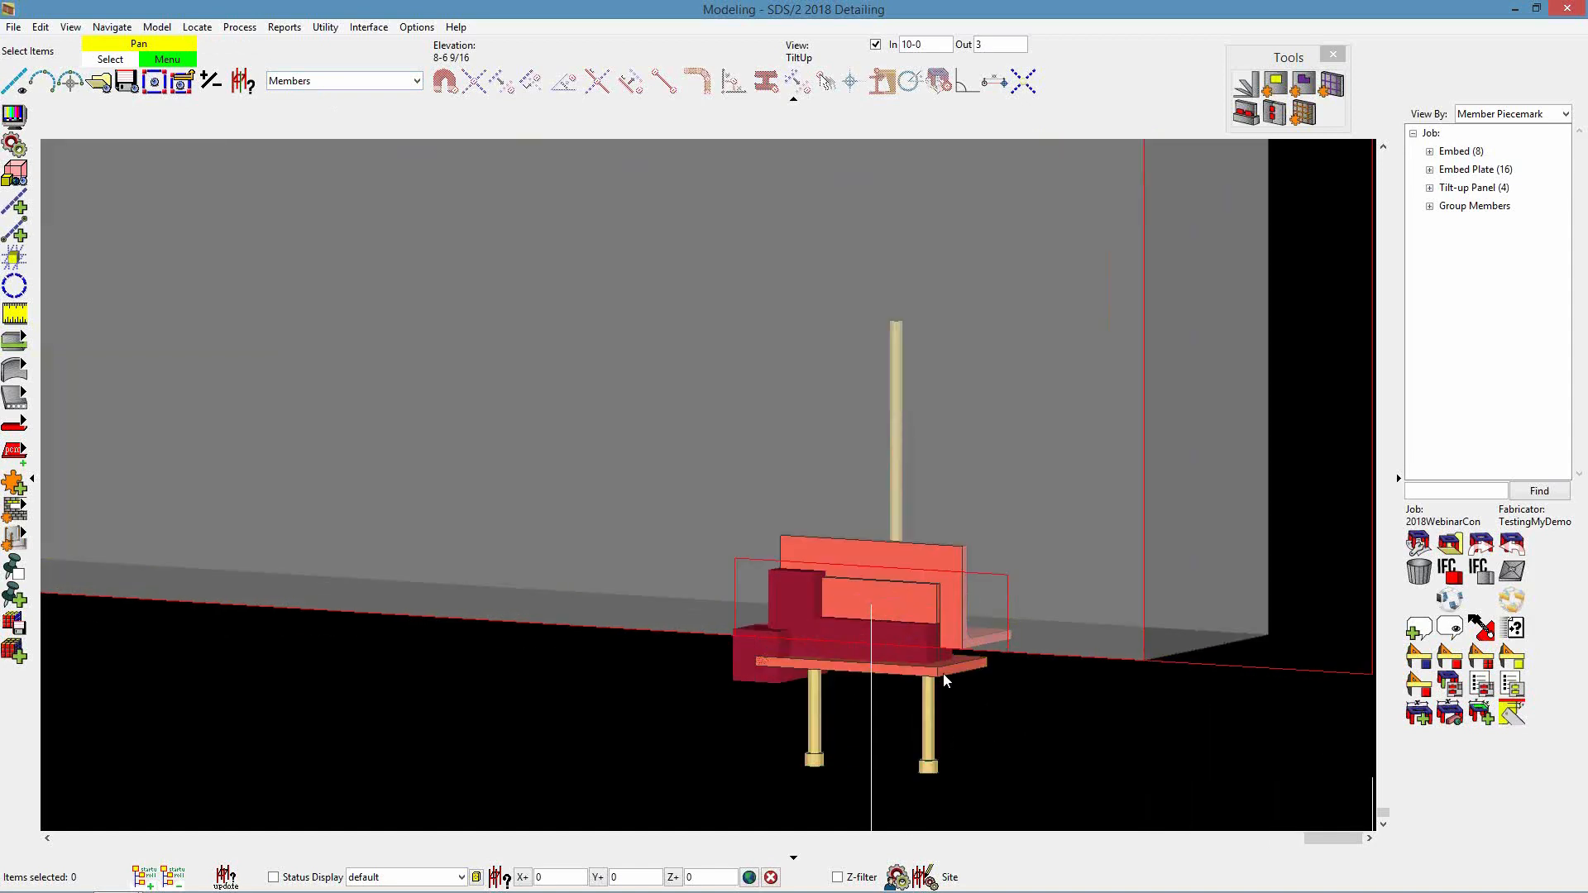
pyautogui.doubleClick(943, 673)
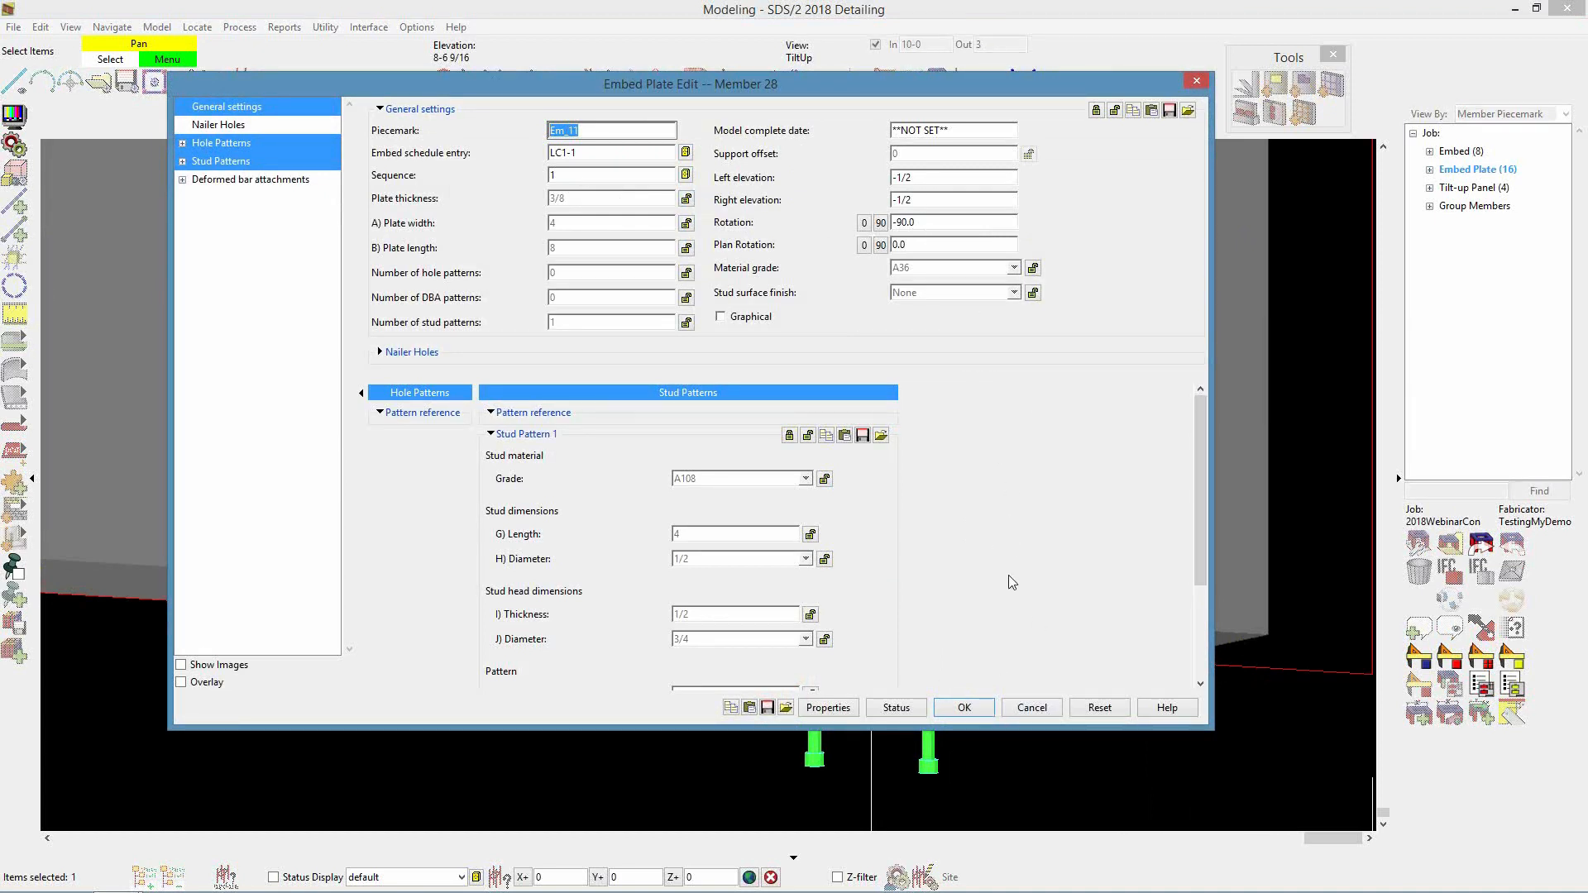
pyautogui.click(1028, 711)
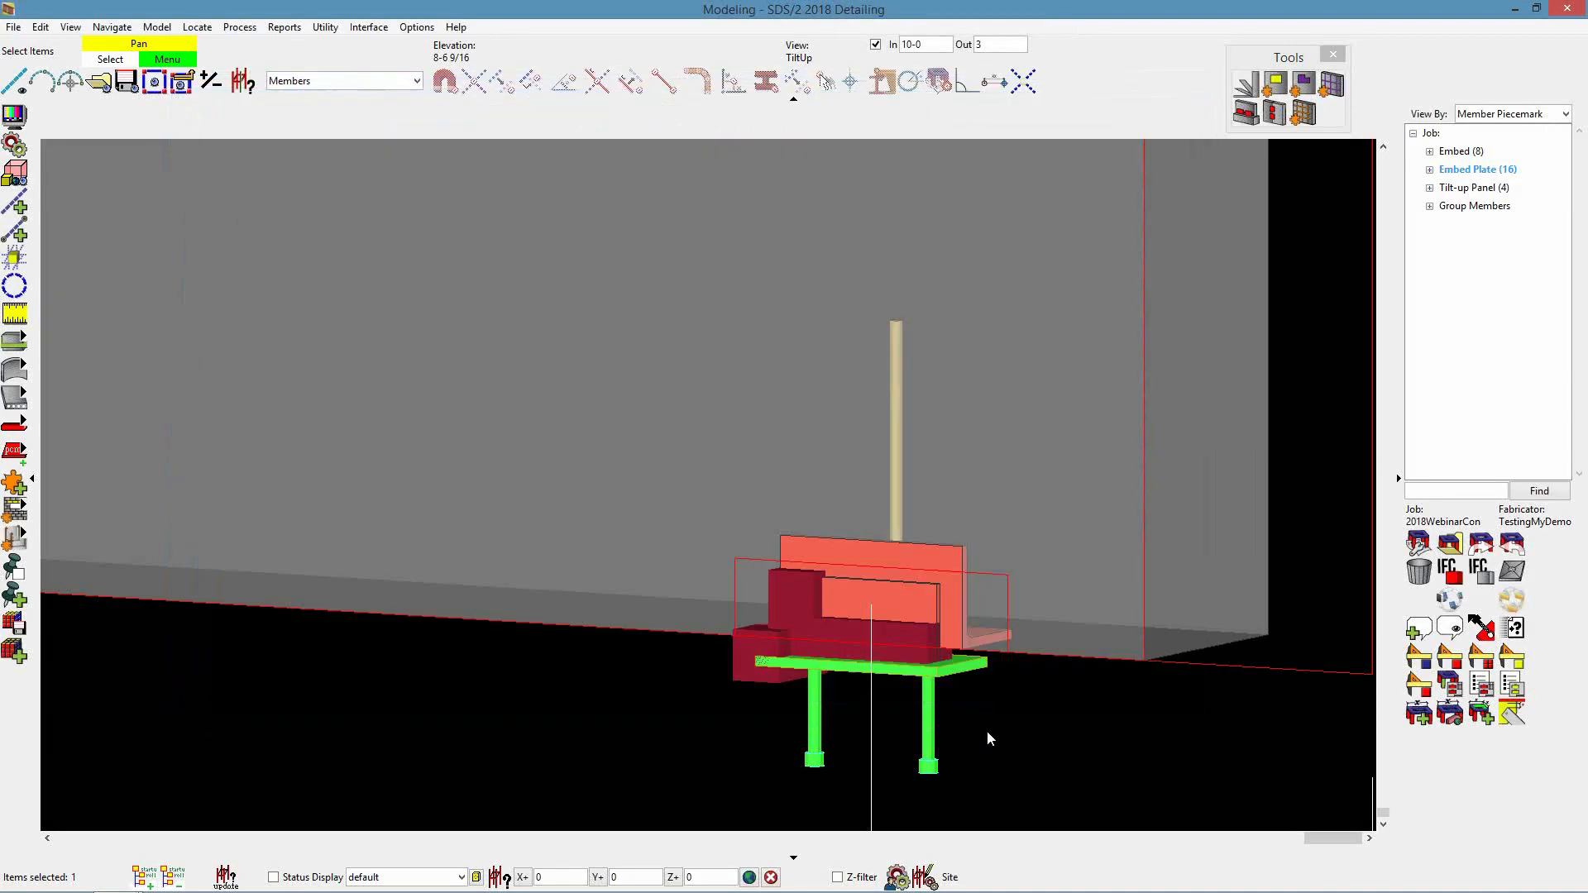
# Examine in elevation how the footing plate, connecting plate and panel angle of the end panel's embed assembly line up
pyautogui.scroll(2, 888, 653)
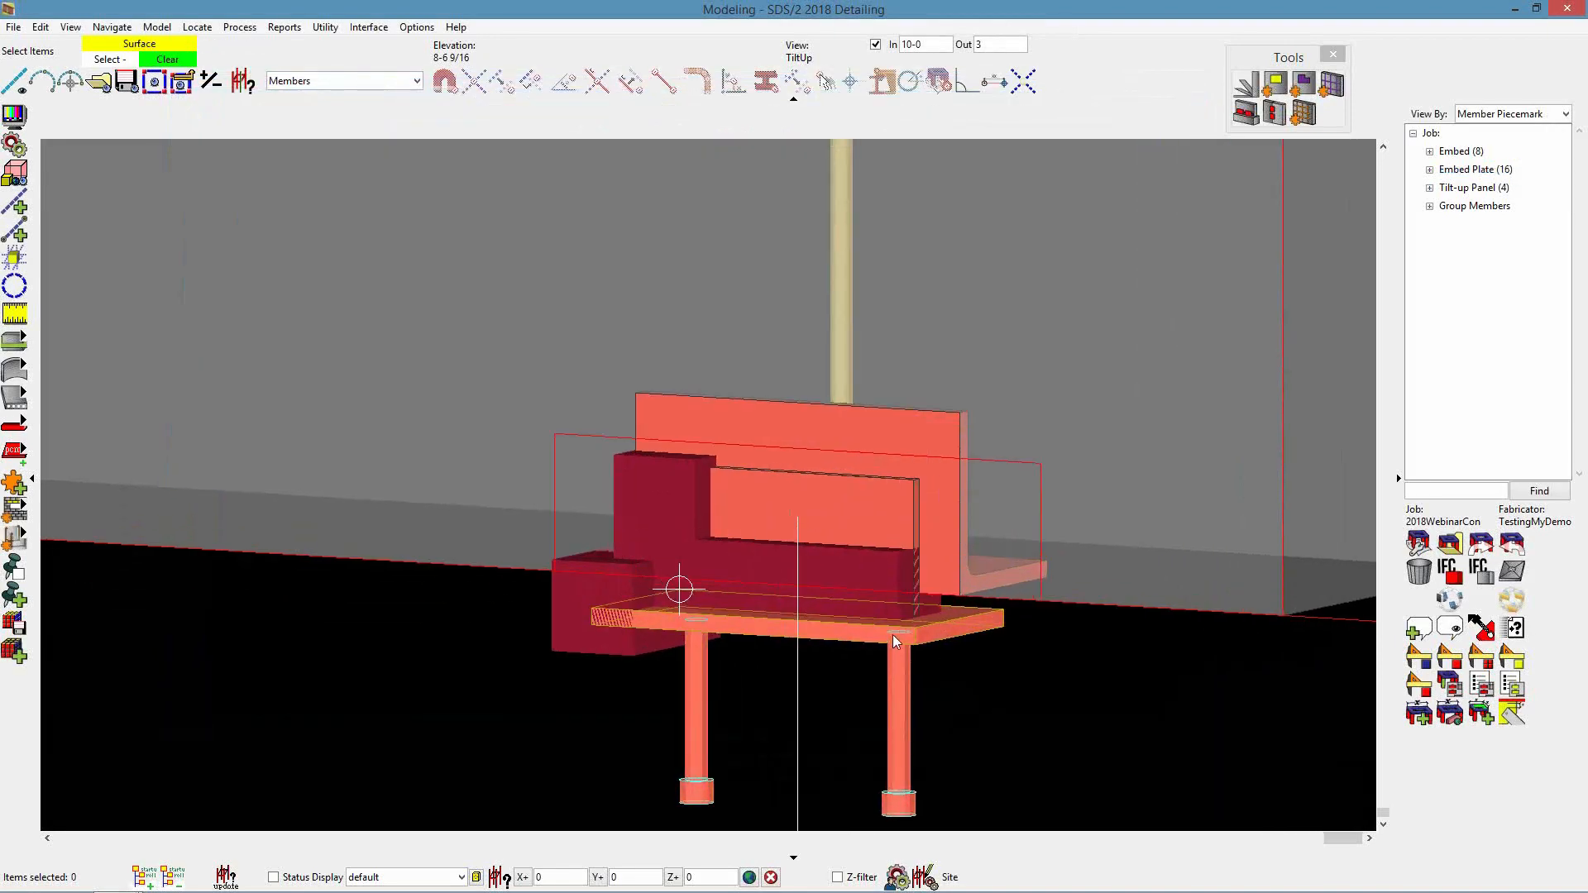
pyautogui.scroll(5, 959, 627)
pyautogui.scroll(2, 1160, 554)
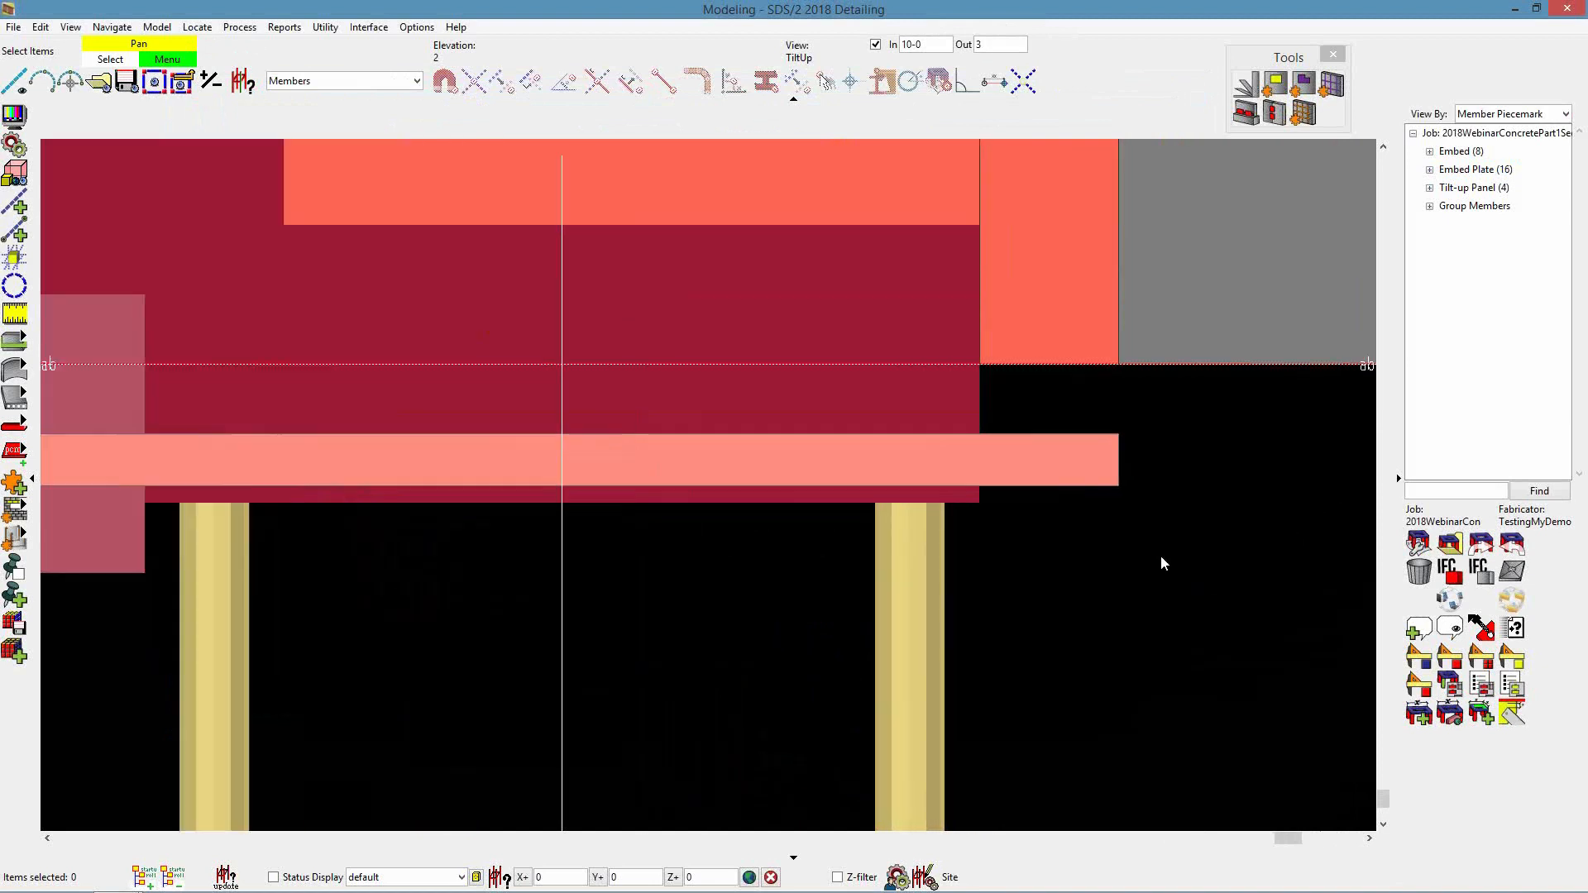
pyautogui.scroll(-5, 1081, 301)
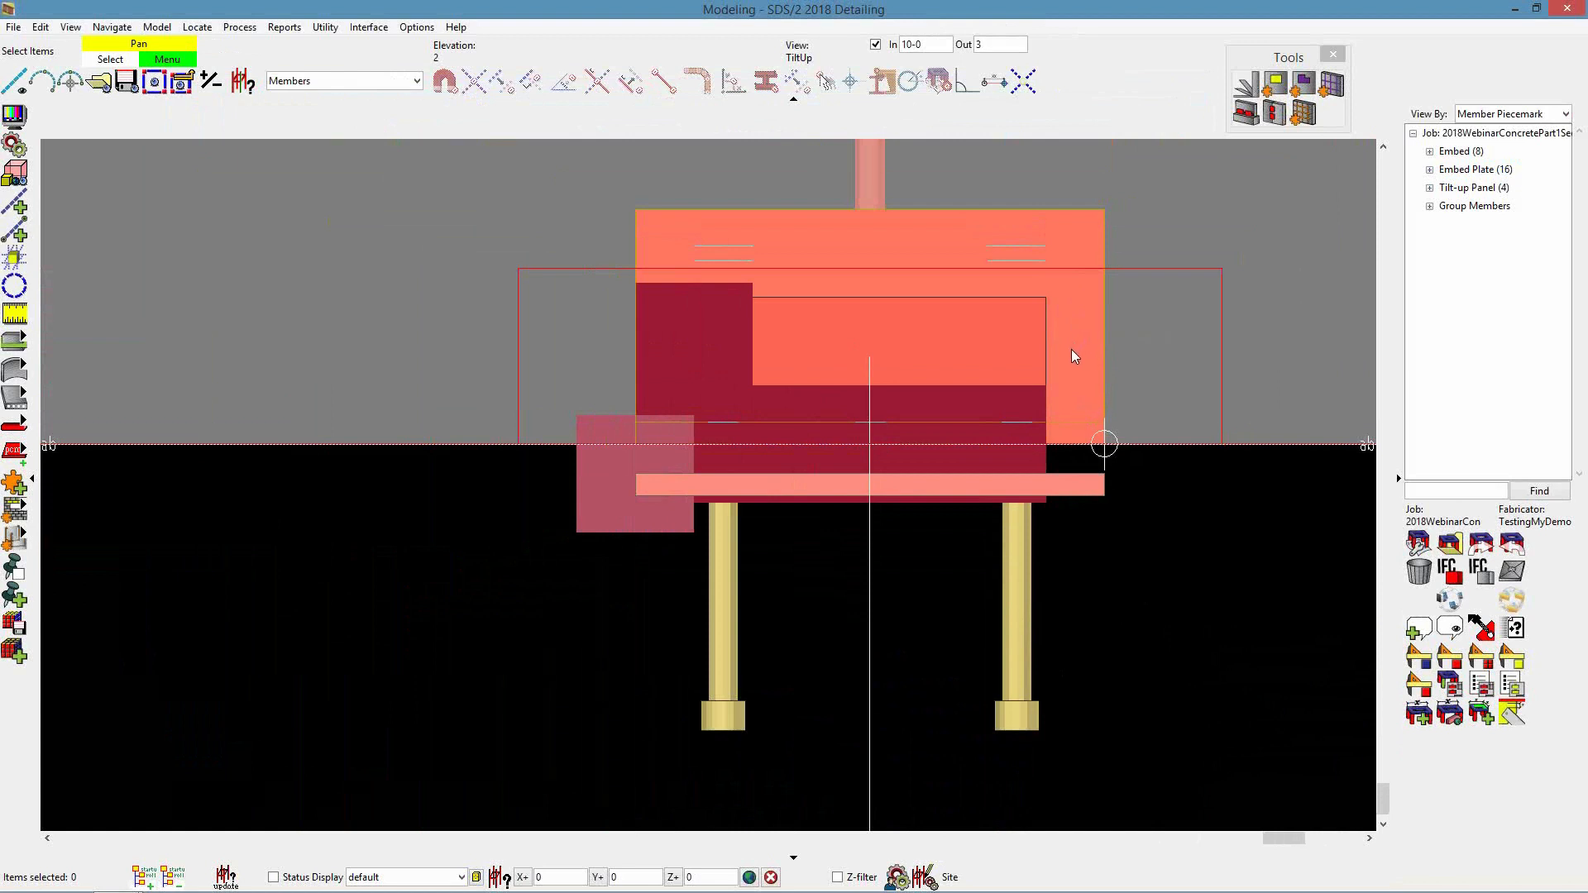
pyautogui.scroll(3, 1080, 432)
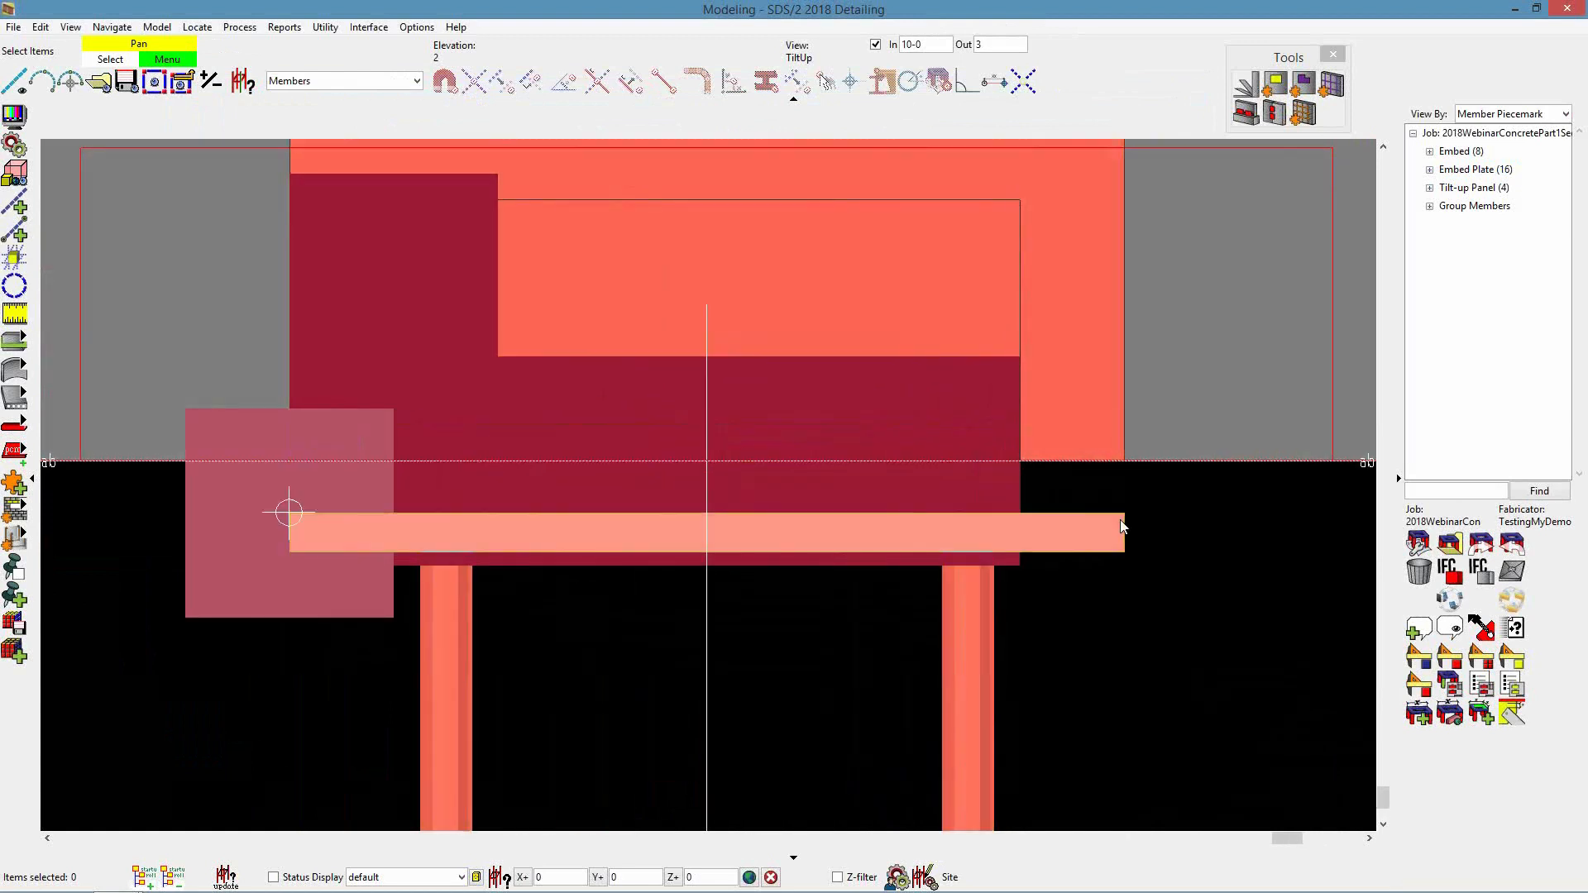
pyautogui.scroll(2, 1100, 539)
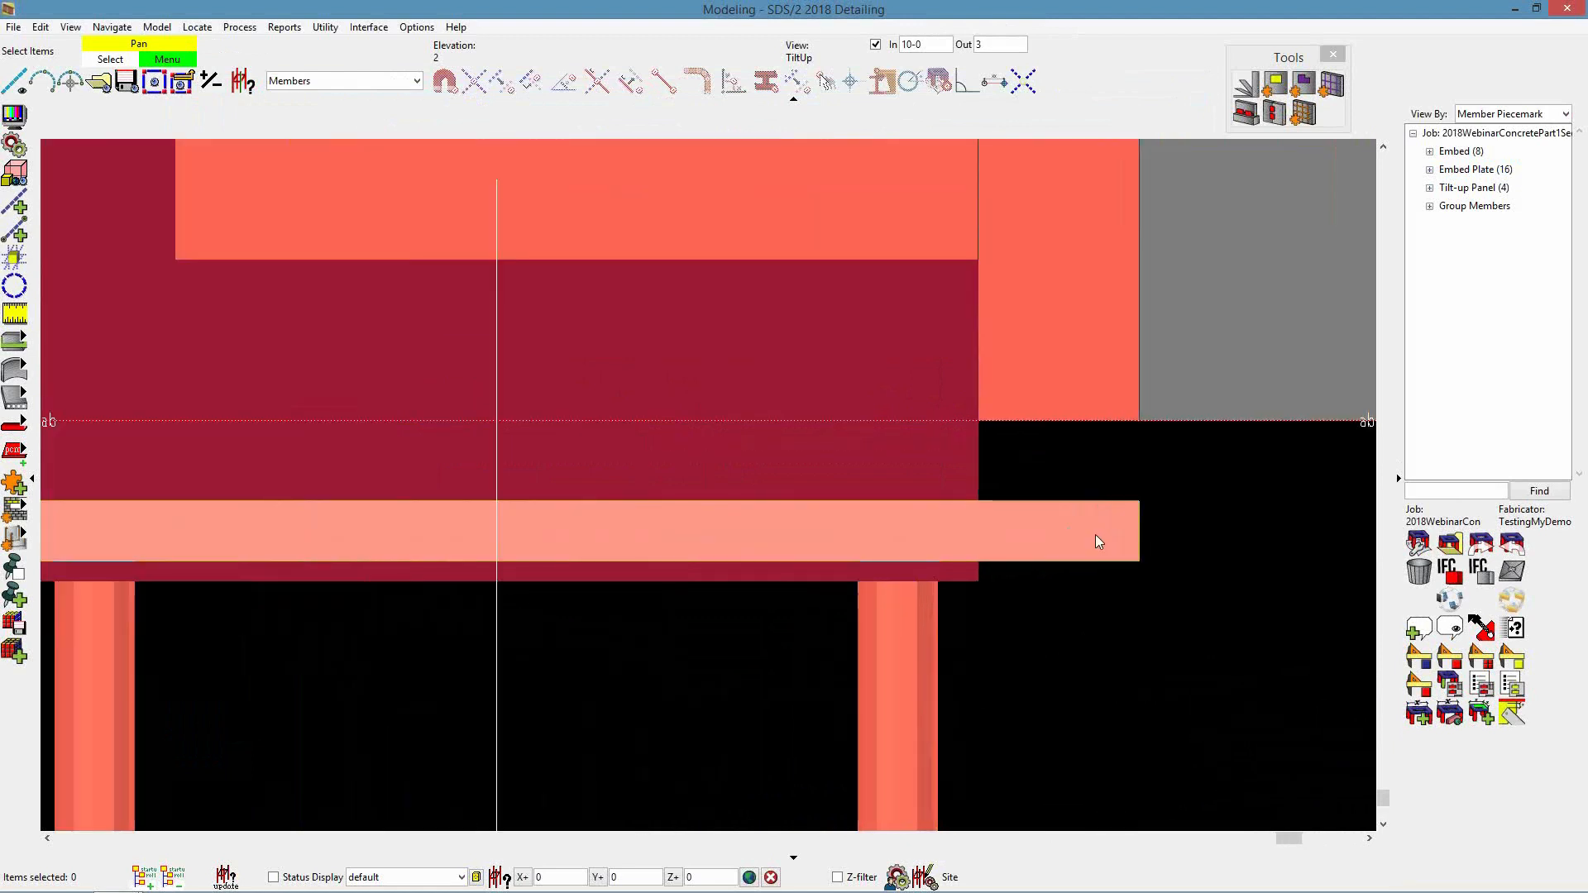
pyautogui.scroll(-2, 1095, 534)
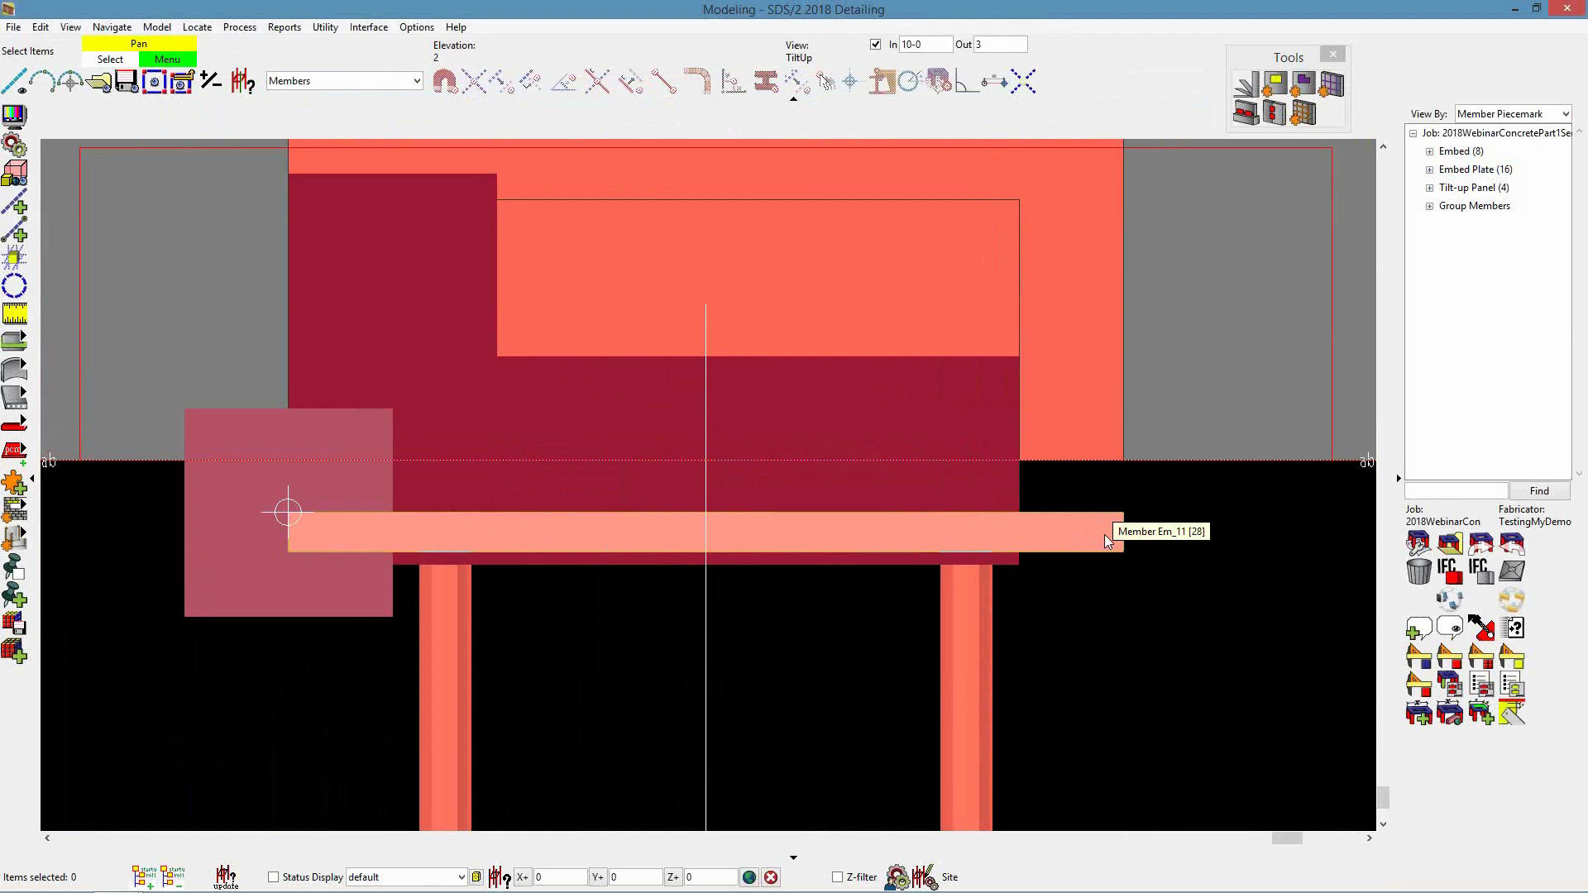
pyautogui.scroll(-3, 1100, 554)
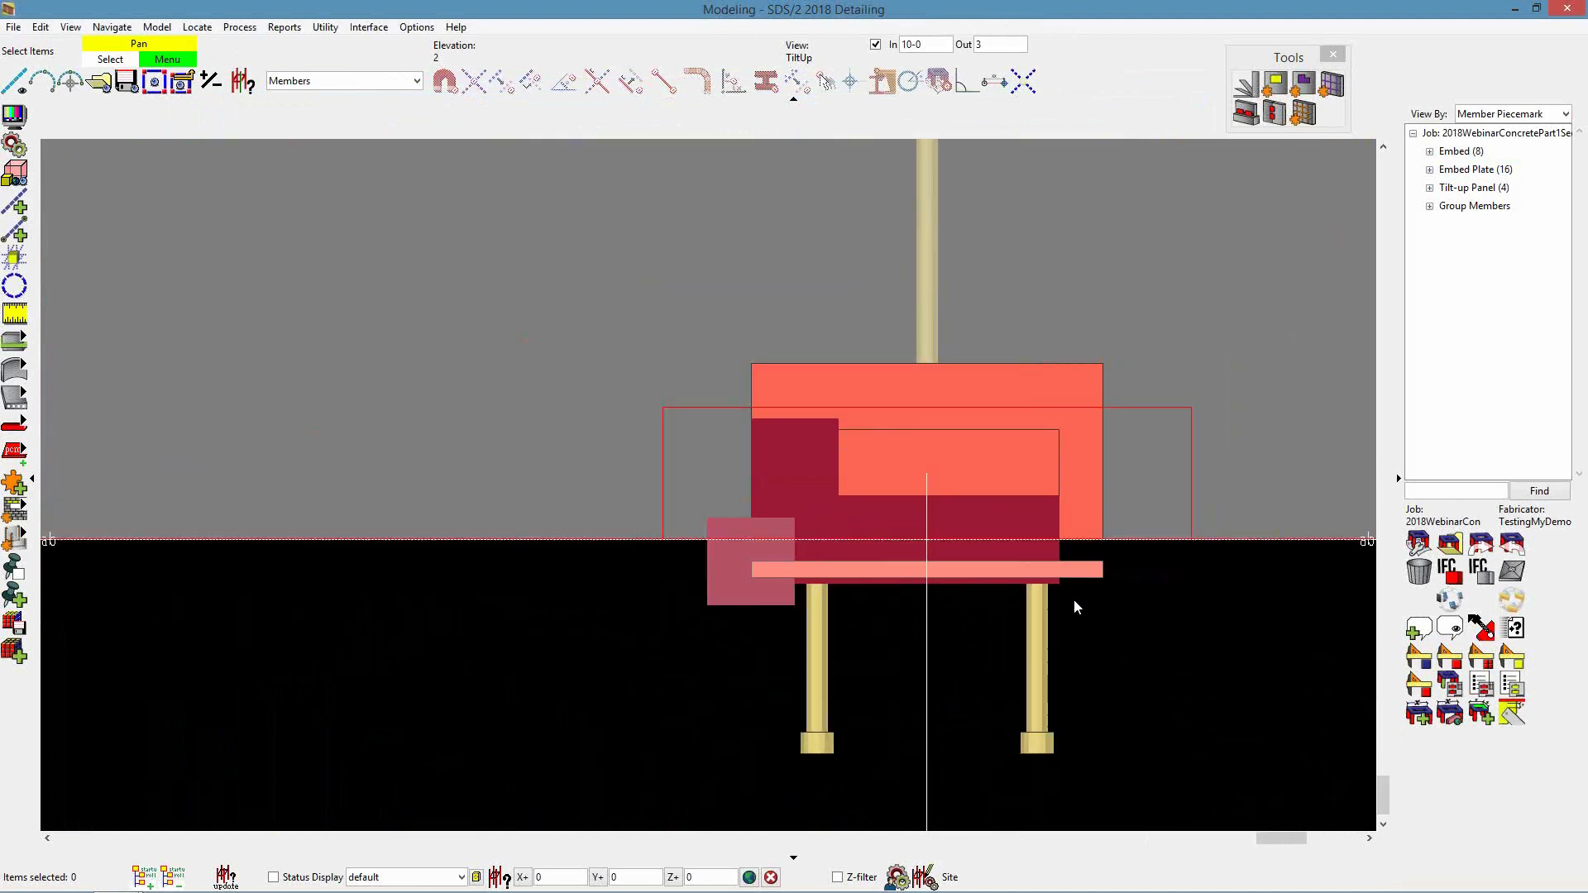
# Inspect the embed assembly in 3D by selecting the footing plate and the panel angle separately, and clear the selection
pyautogui.scroll(1, 1077, 574)
pyautogui.keyDown('shift'); pyautogui.moveTo(1045, 556); pyautogui.dragTo(986, 593, button='middle'); pyautogui.keyUp('shift')
pyautogui.click(1029, 568)
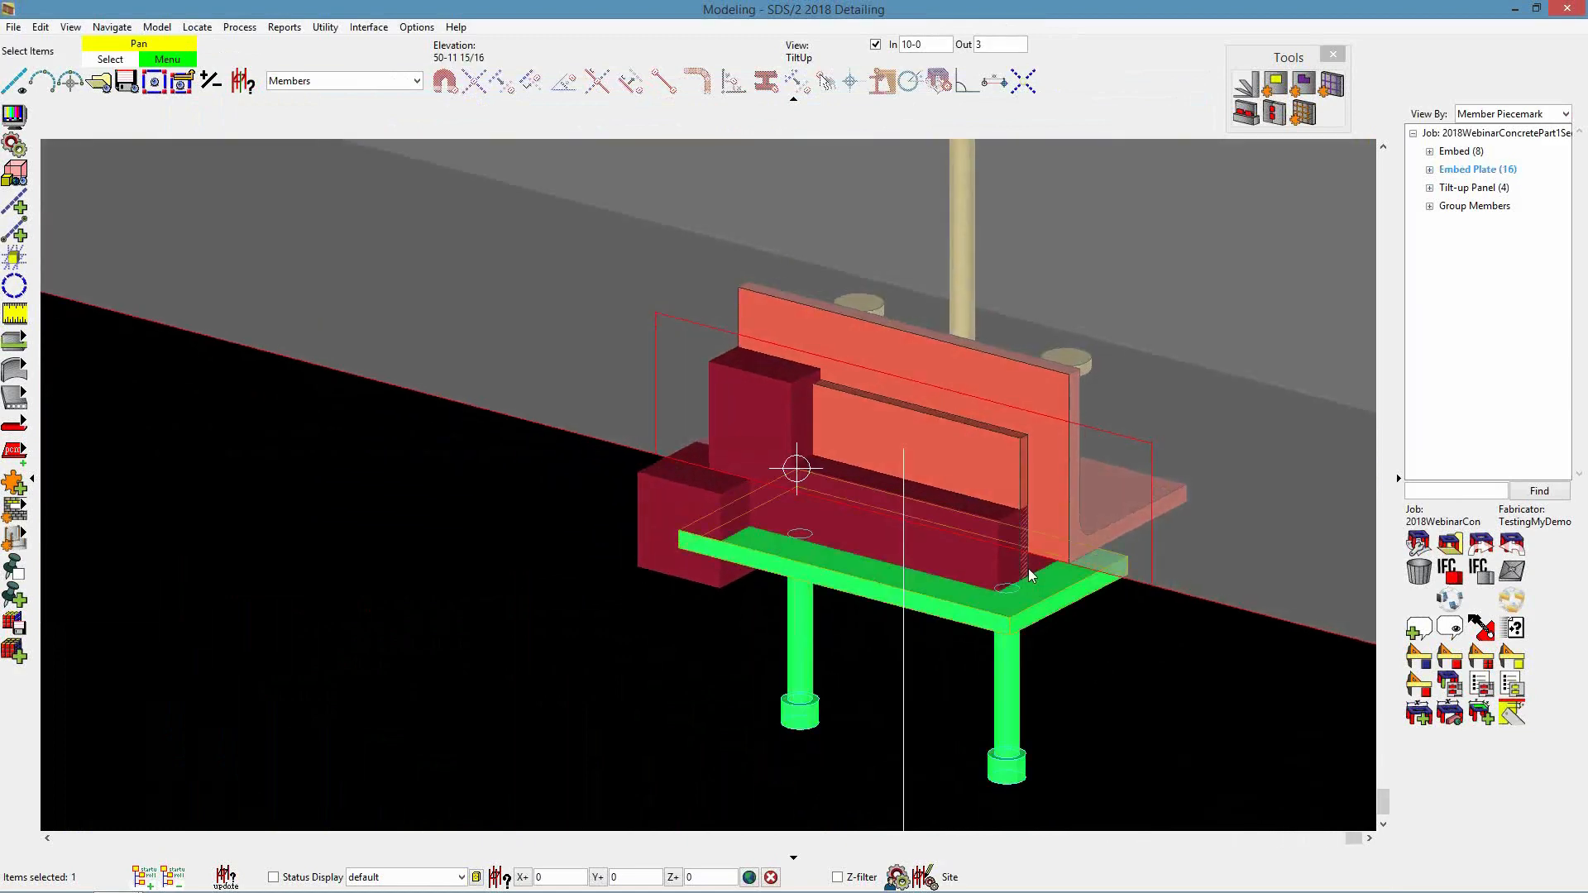
pyautogui.click(1011, 483)
pyautogui.click(1055, 464)
pyautogui.scroll(-2, 1052, 511)
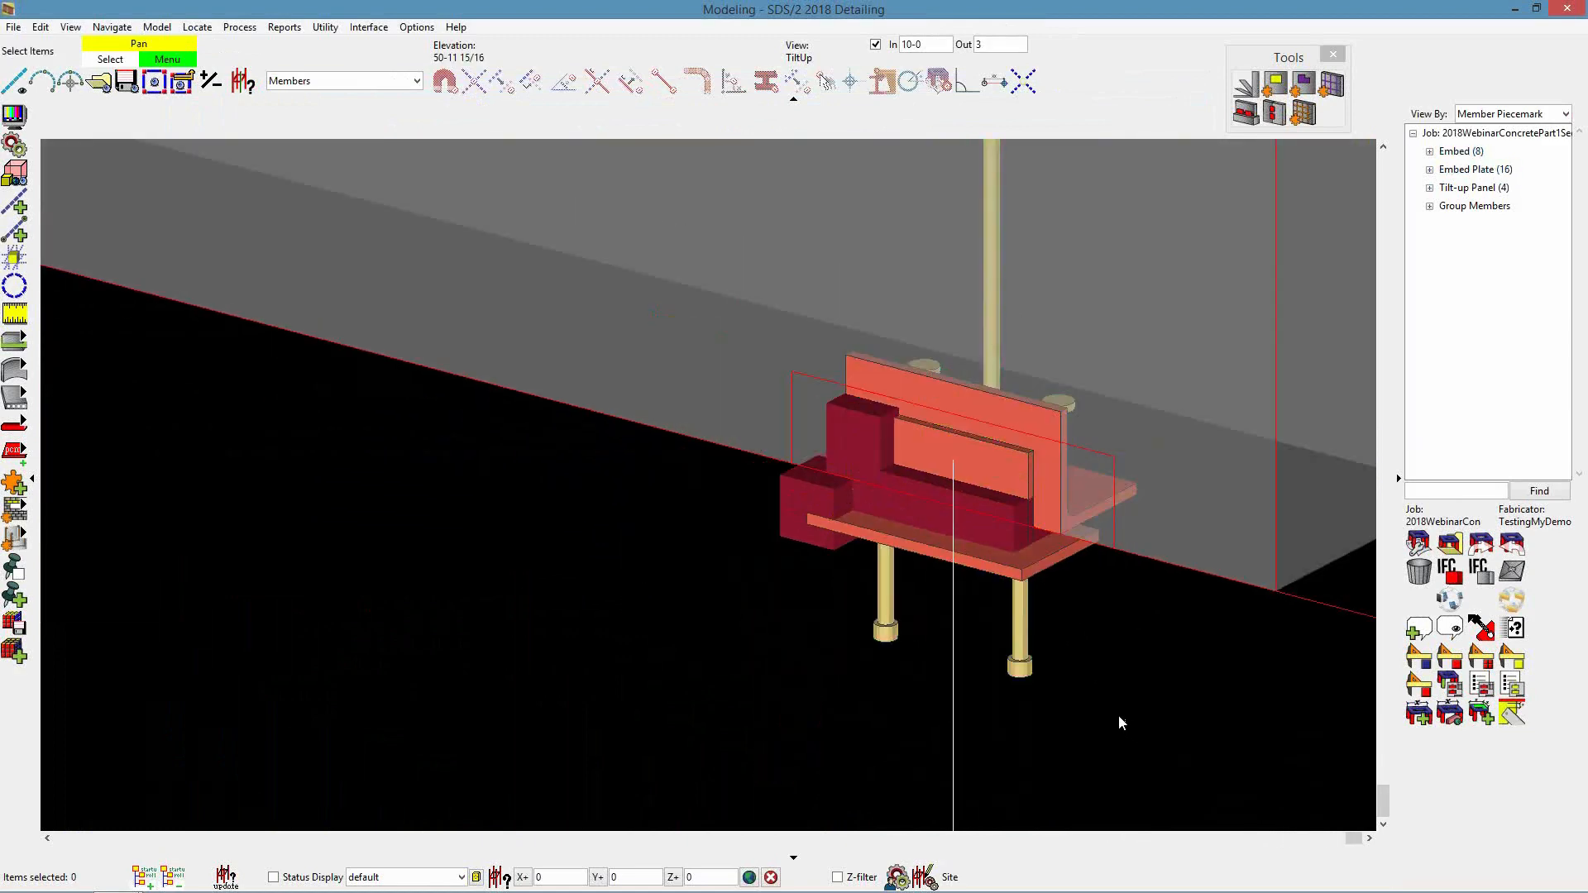
pyautogui.click(1047, 461)
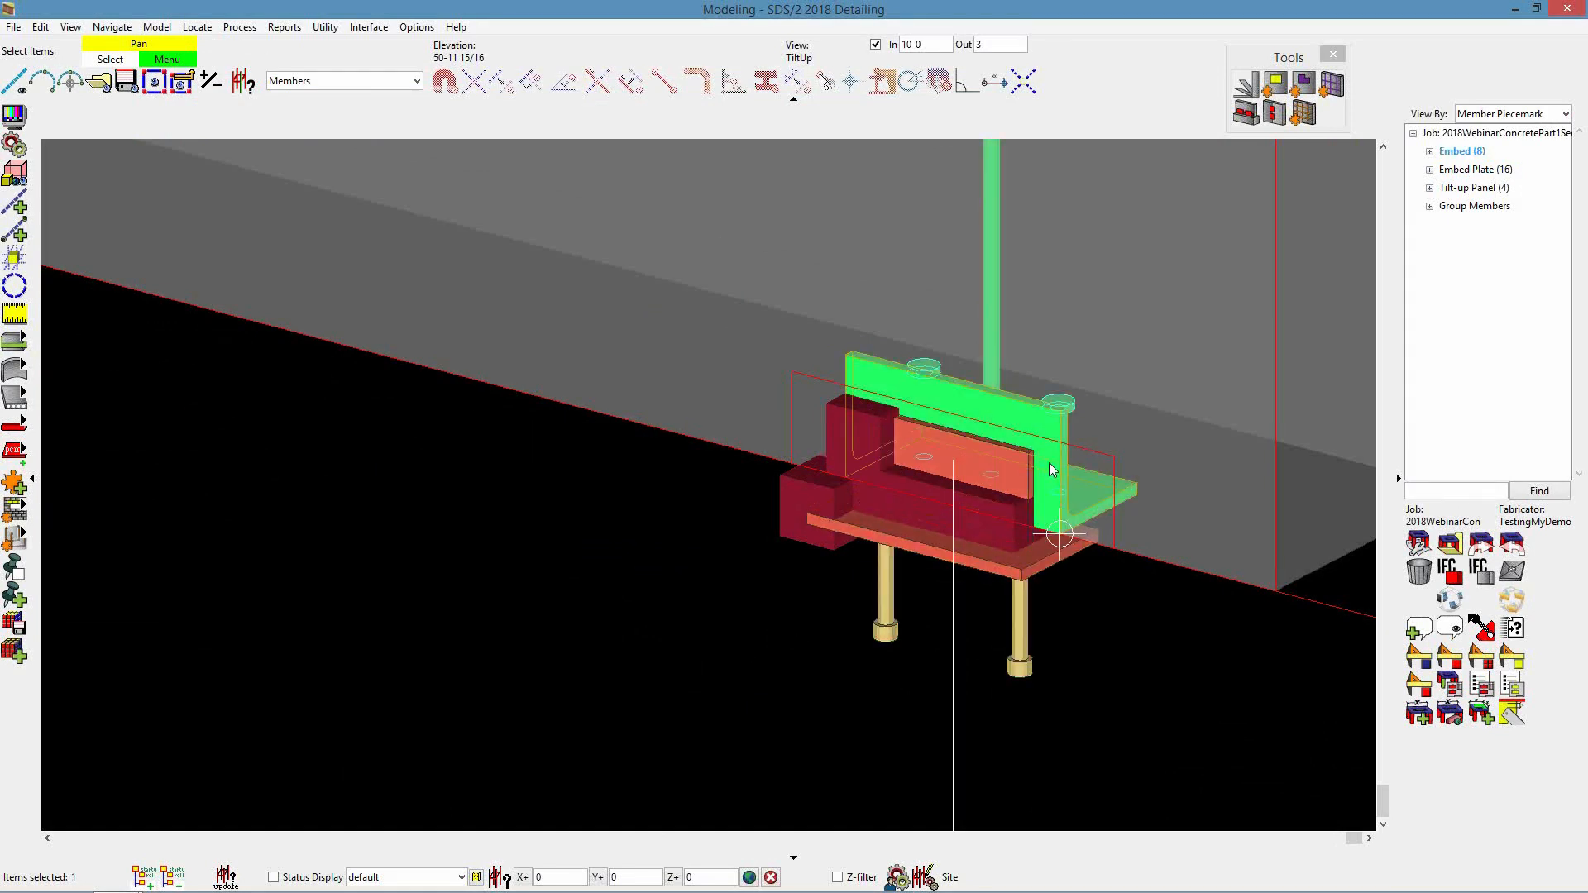
pyautogui.click(1131, 650)
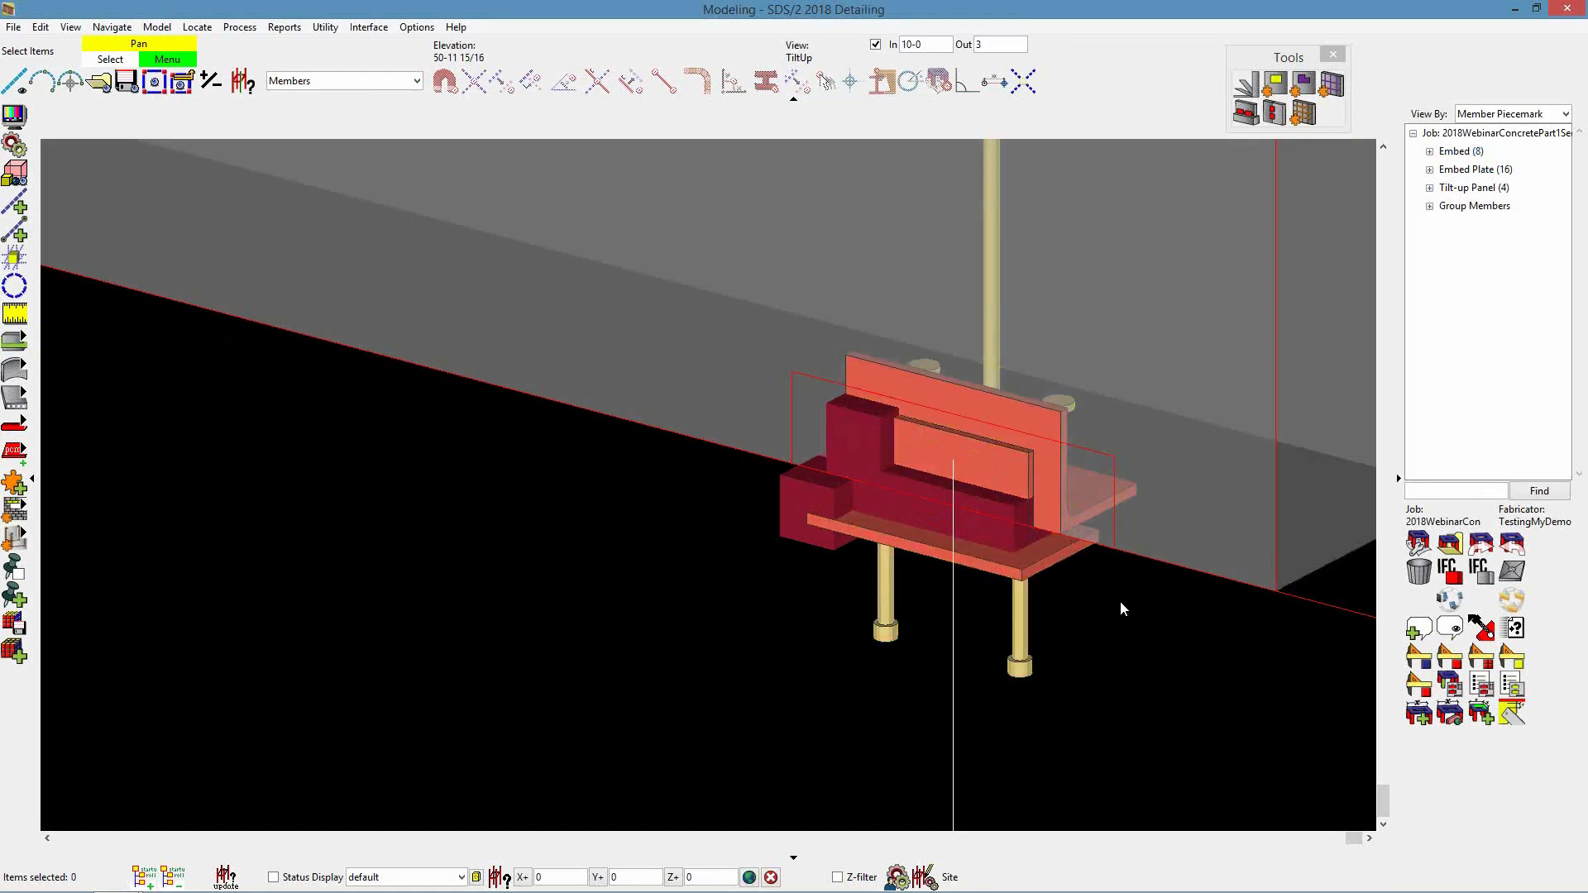
# Set the selection filter to Default and select the end panel's group member to inspect which embeds belong to it
pyautogui.scroll(-2, 1034, 642)
pyautogui.scroll(-1, 1025, 574)
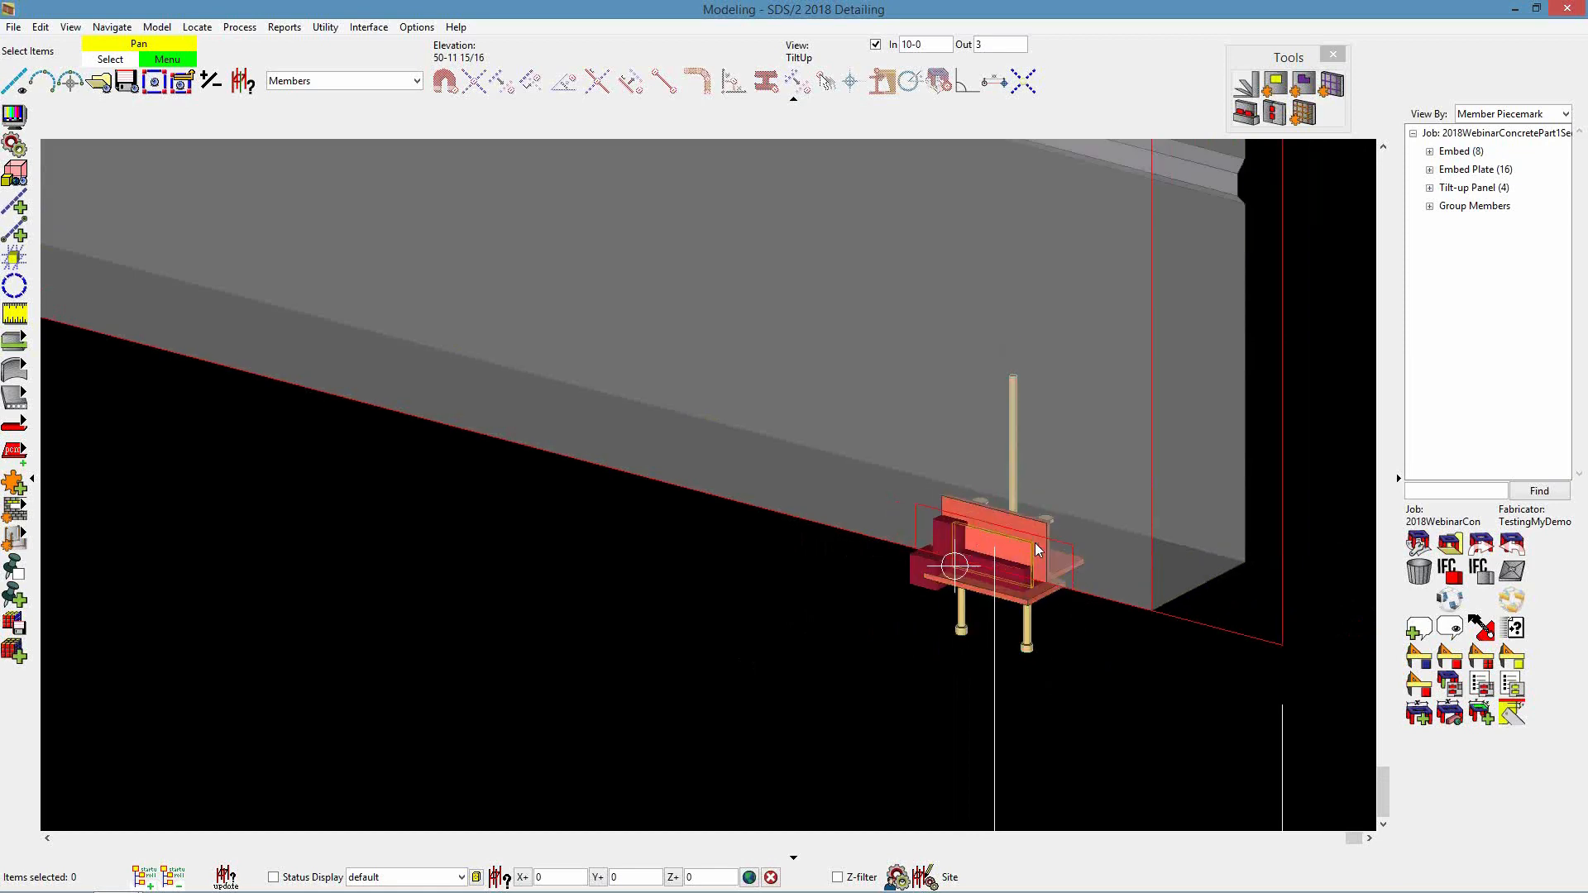
pyautogui.scroll(-1, 929, 678)
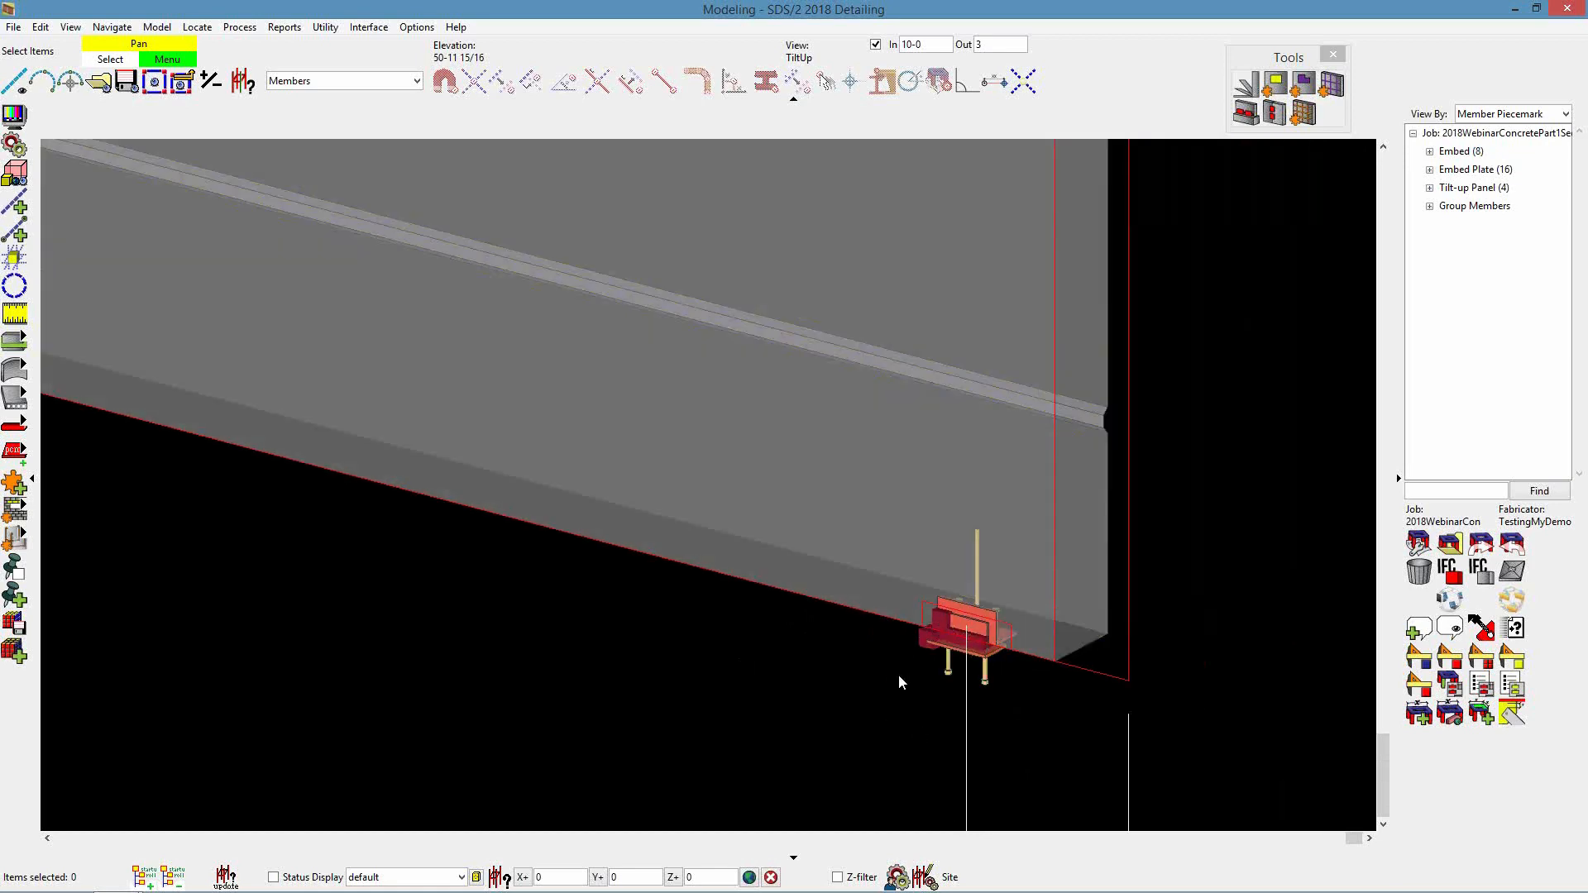
pyautogui.scroll(4, 995, 662)
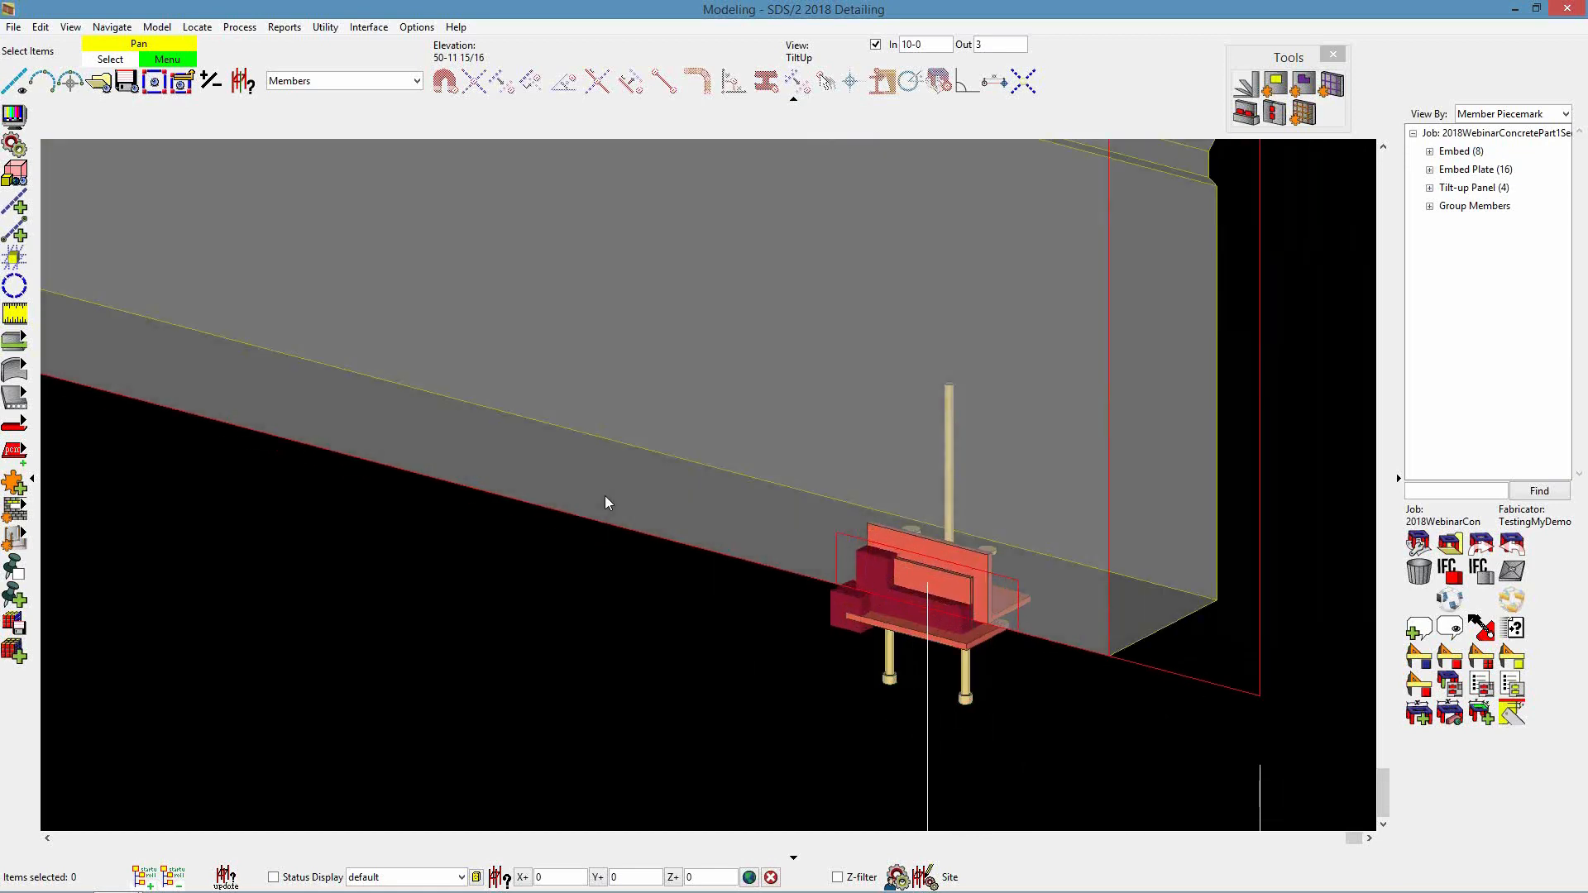
pyautogui.click(357, 83)
pyautogui.click(298, 99)
pyautogui.click(735, 372)
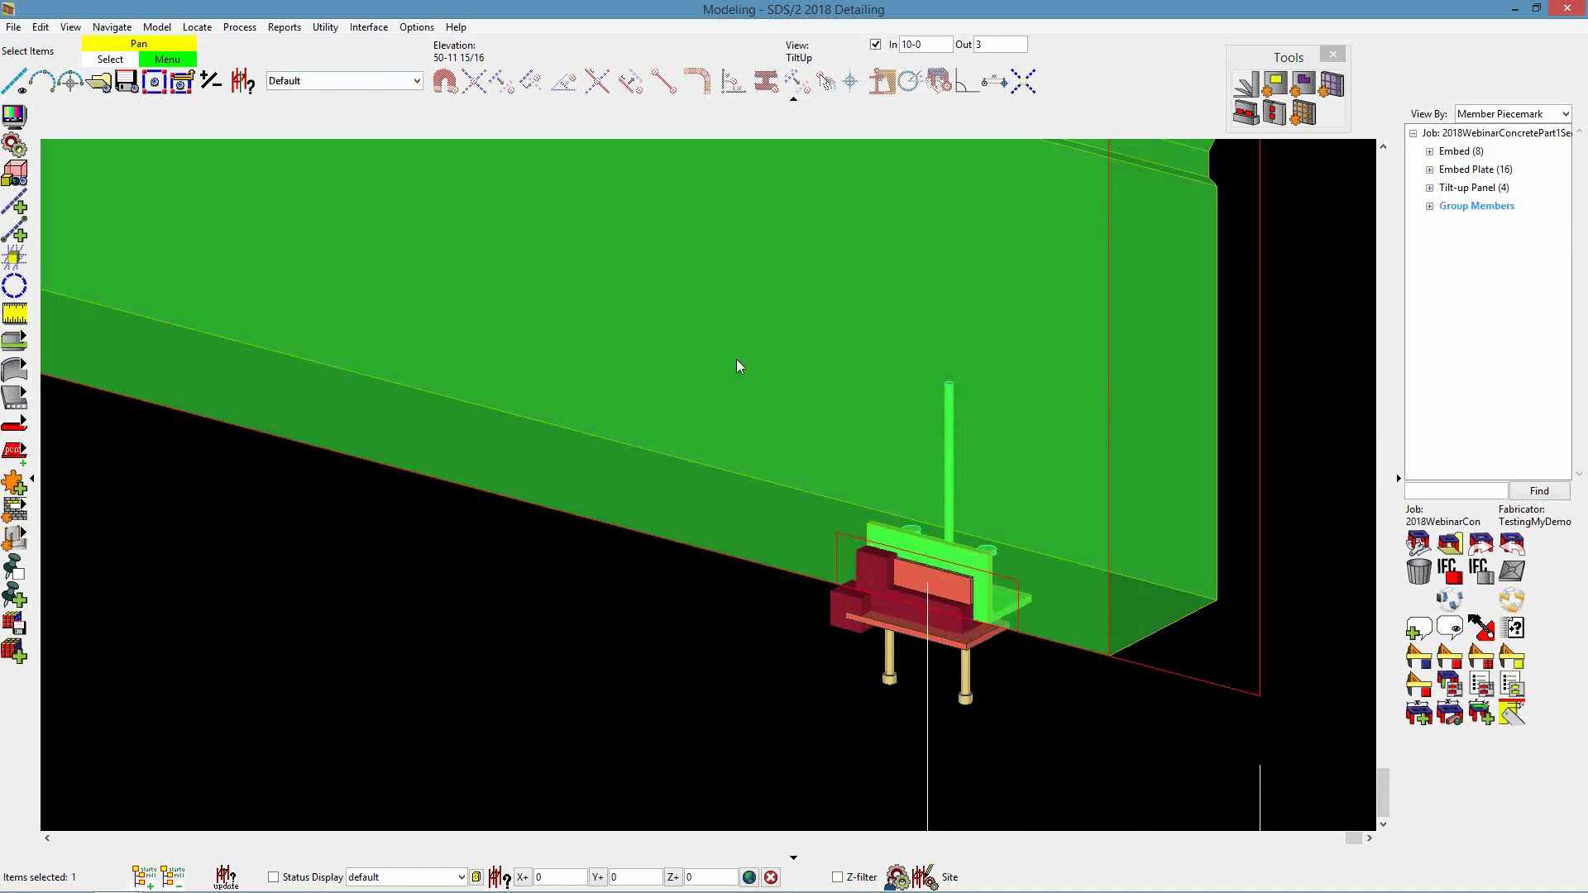
pyautogui.scroll(4, 980, 579)
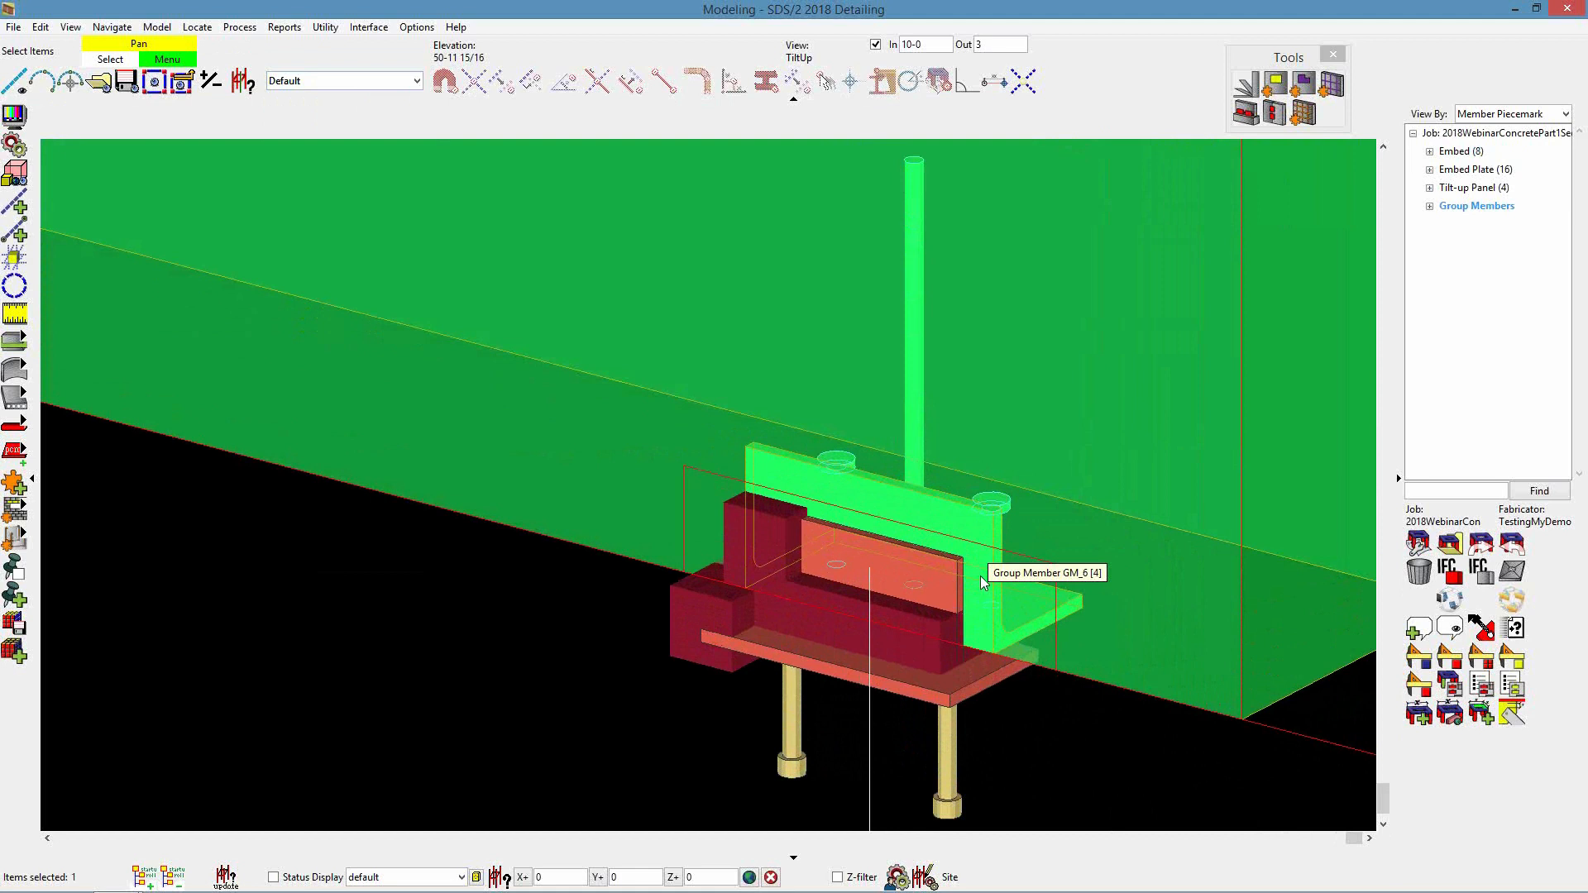
pyautogui.scroll(1, 981, 579)
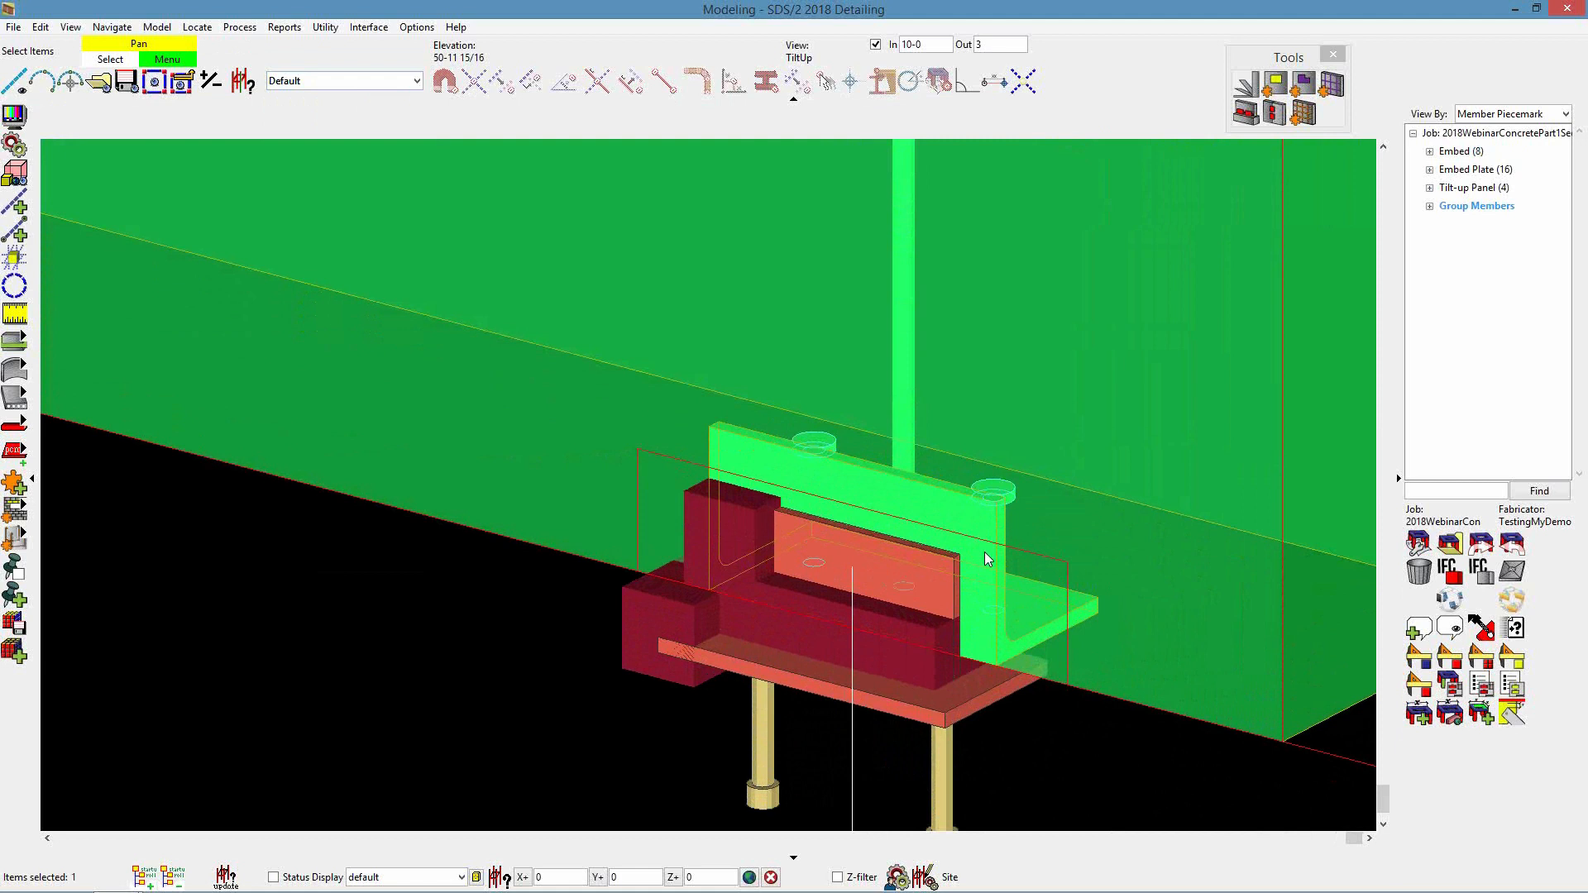
# Clear the end panel's group member selection and look over the embed assemblies along the bottom edges of the neighbouring panels
pyautogui.scroll(-3, 1075, 504)
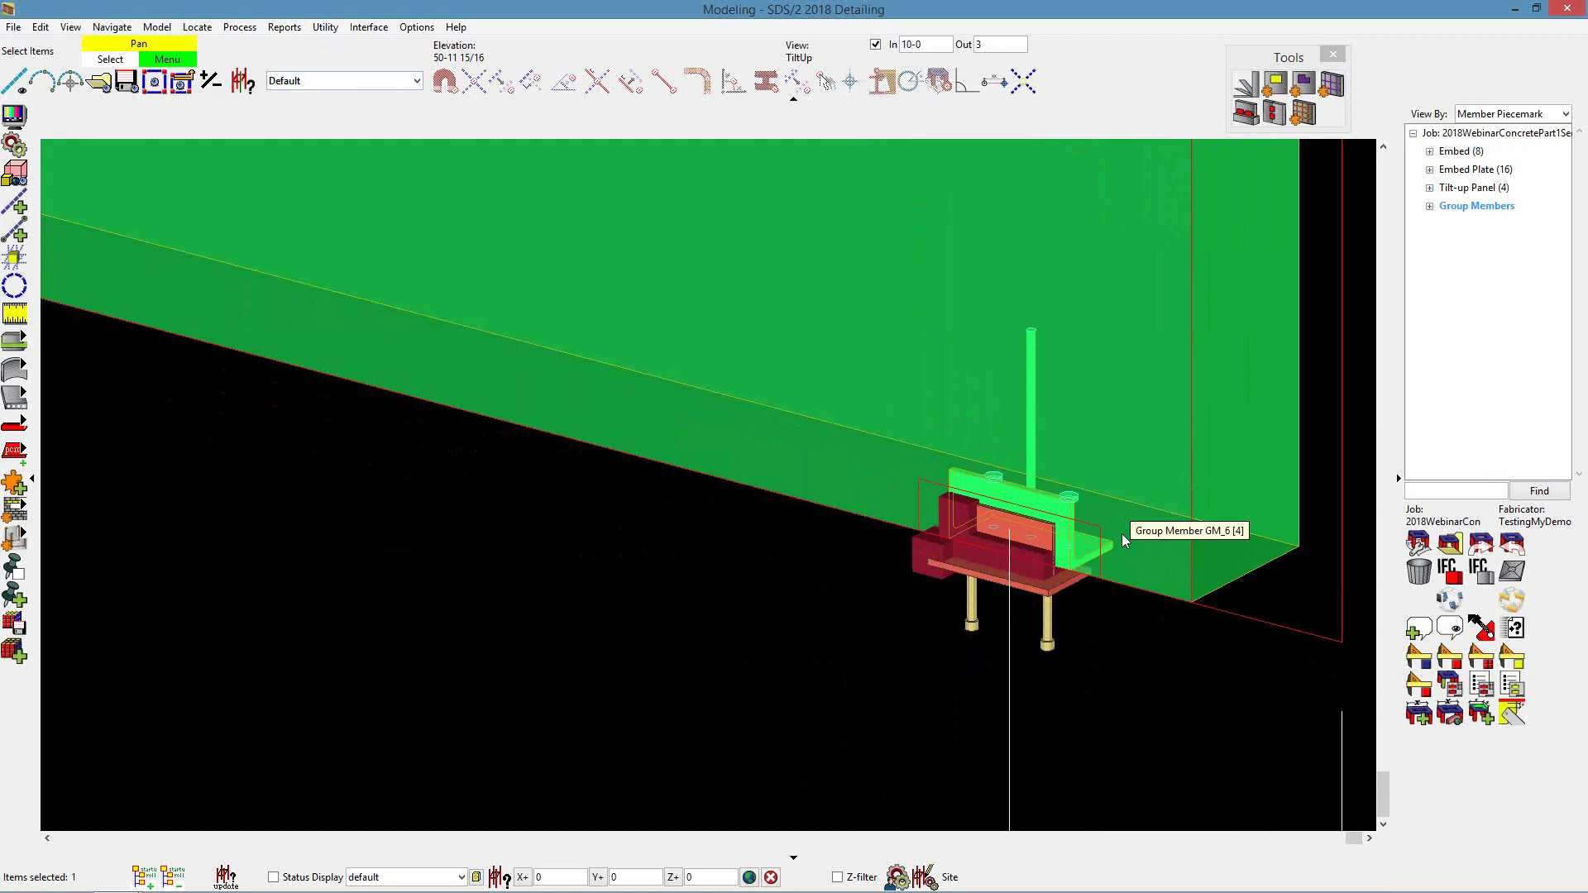
pyautogui.scroll(-6, 1121, 533)
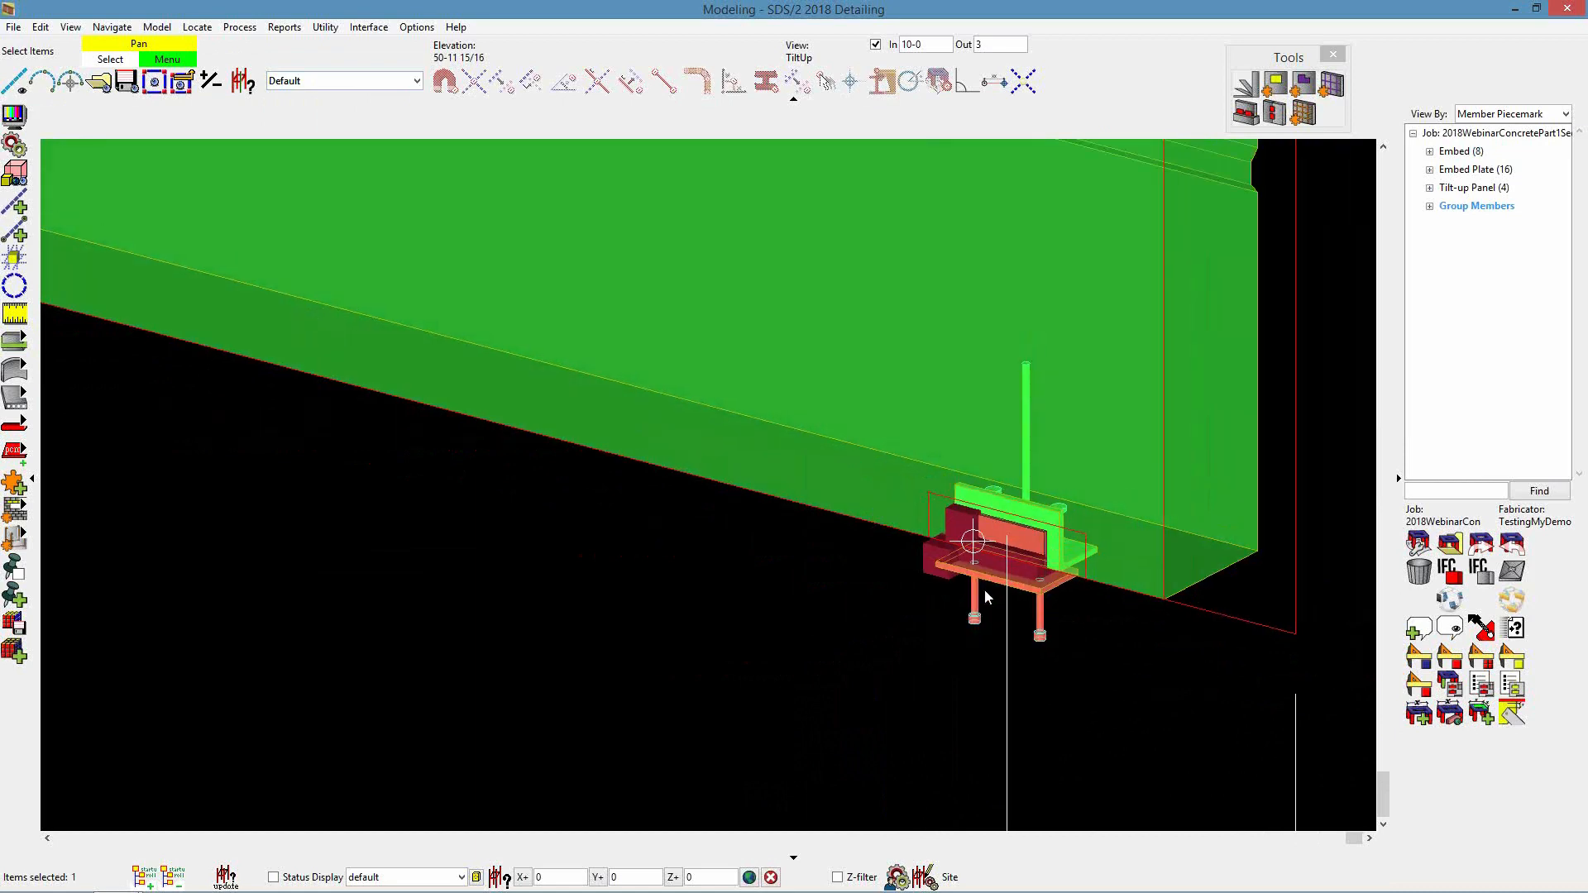
pyautogui.scroll(-3, 1026, 672)
pyautogui.click(1144, 684)
pyautogui.scroll(1, 1009, 645)
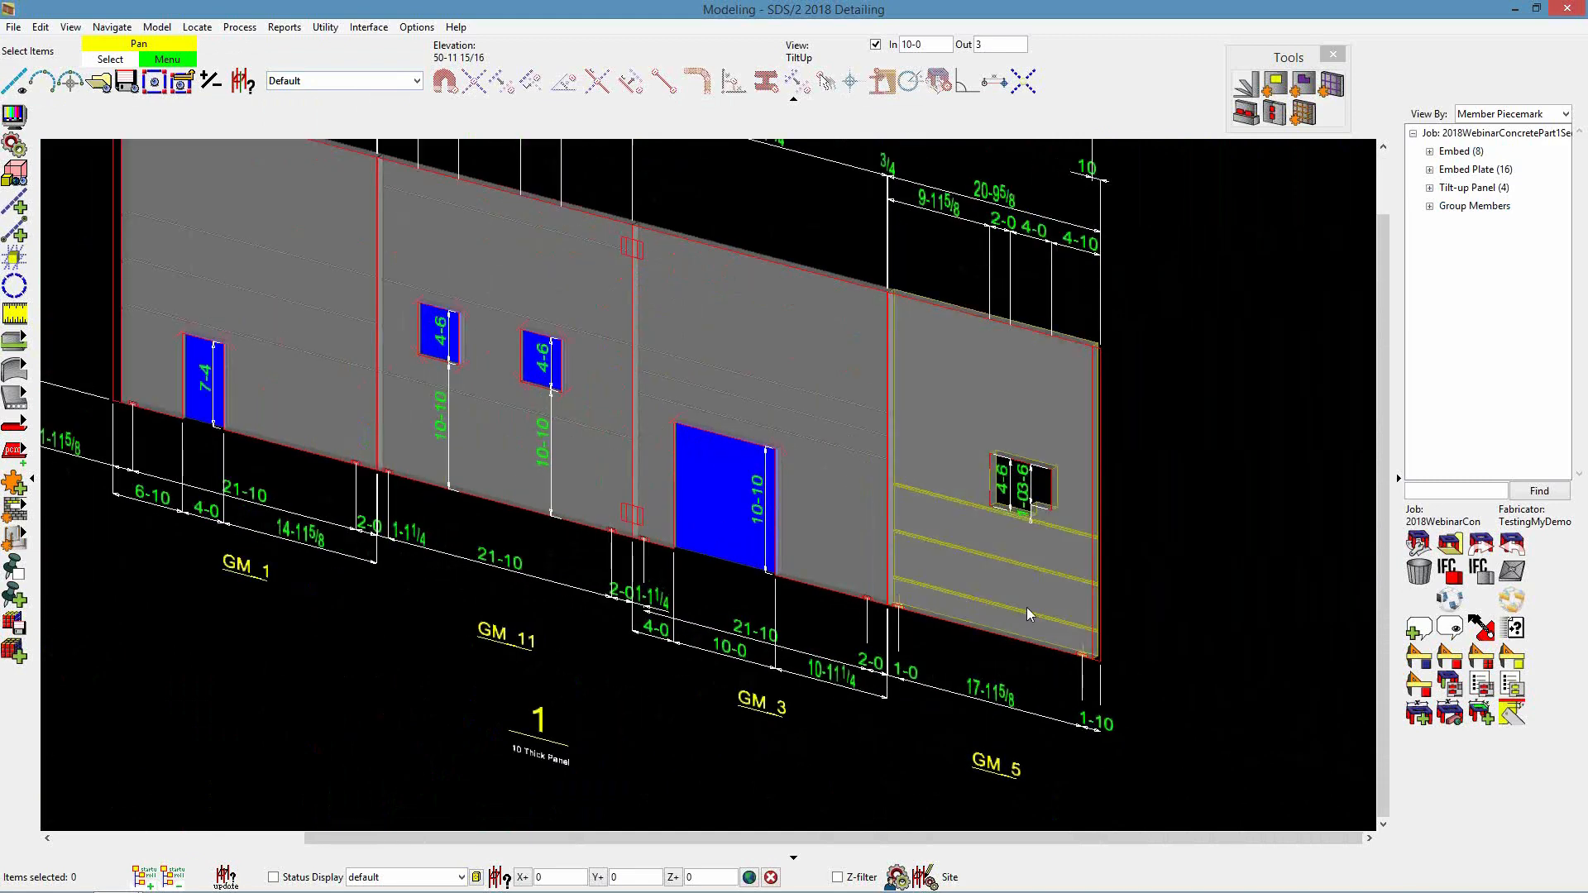
pyautogui.scroll(5, 1025, 607)
pyautogui.scroll(3, 853, 594)
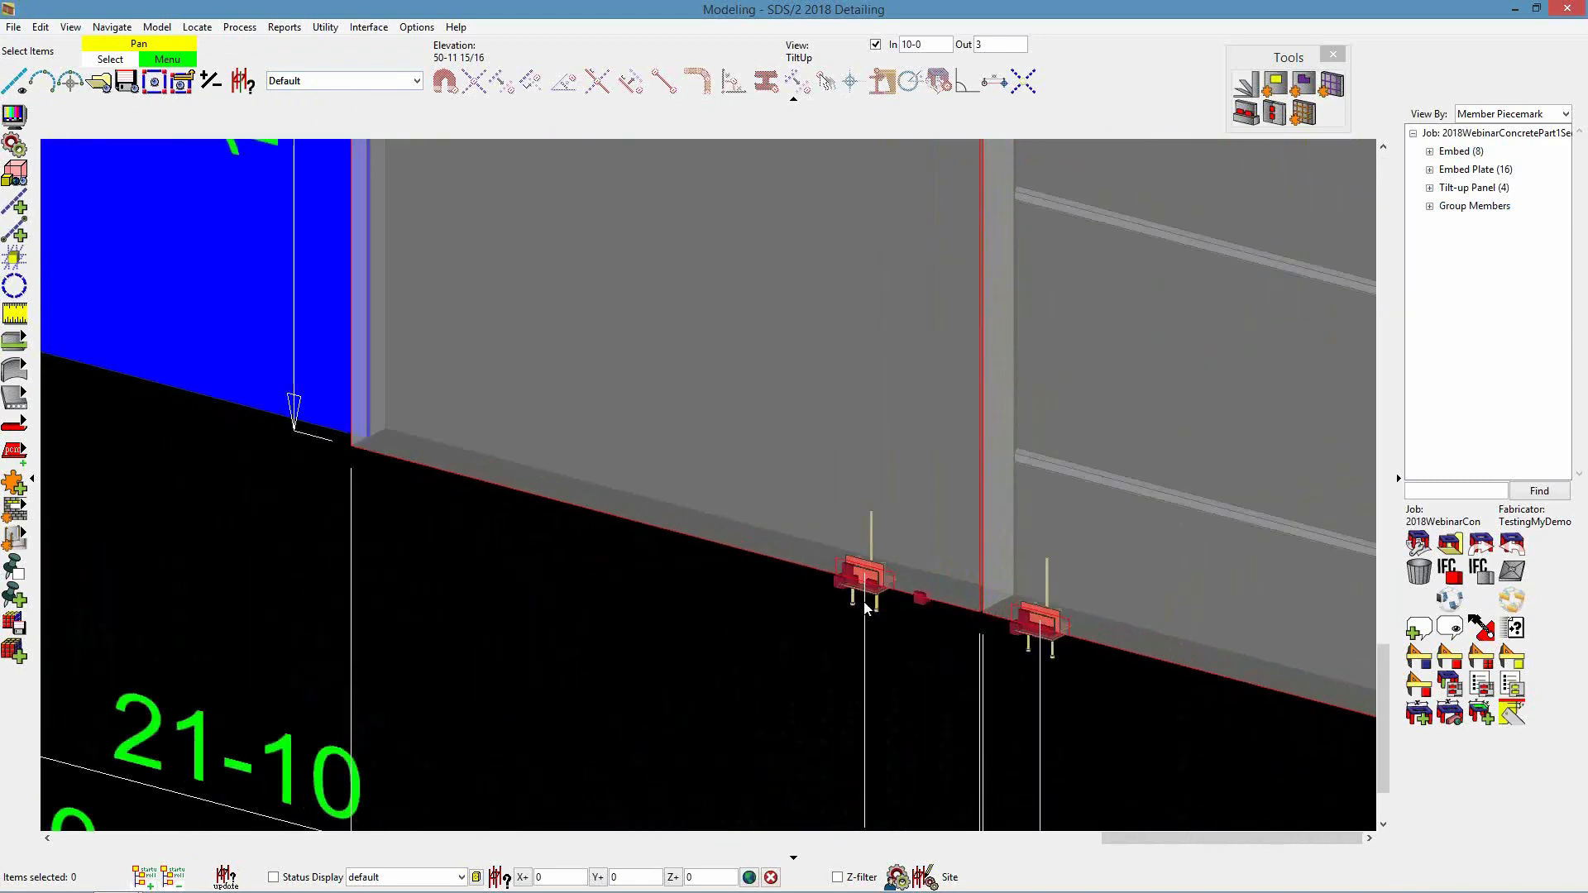
pyautogui.scroll(-4, 946, 633)
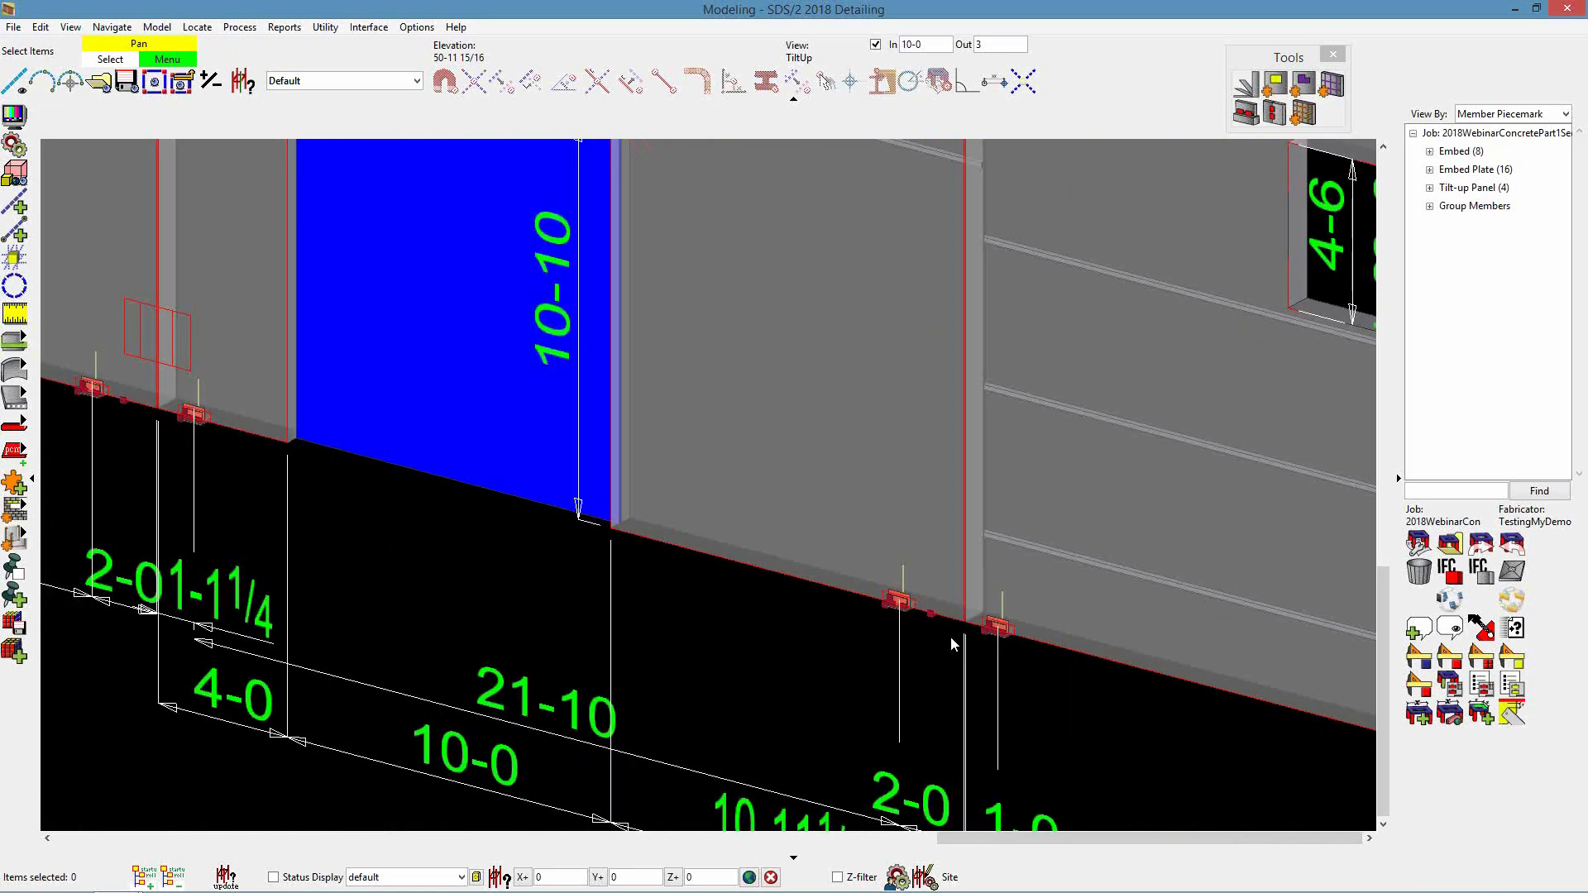
pyautogui.scroll(-3, 1010, 668)
pyautogui.scroll(-2, 691, 538)
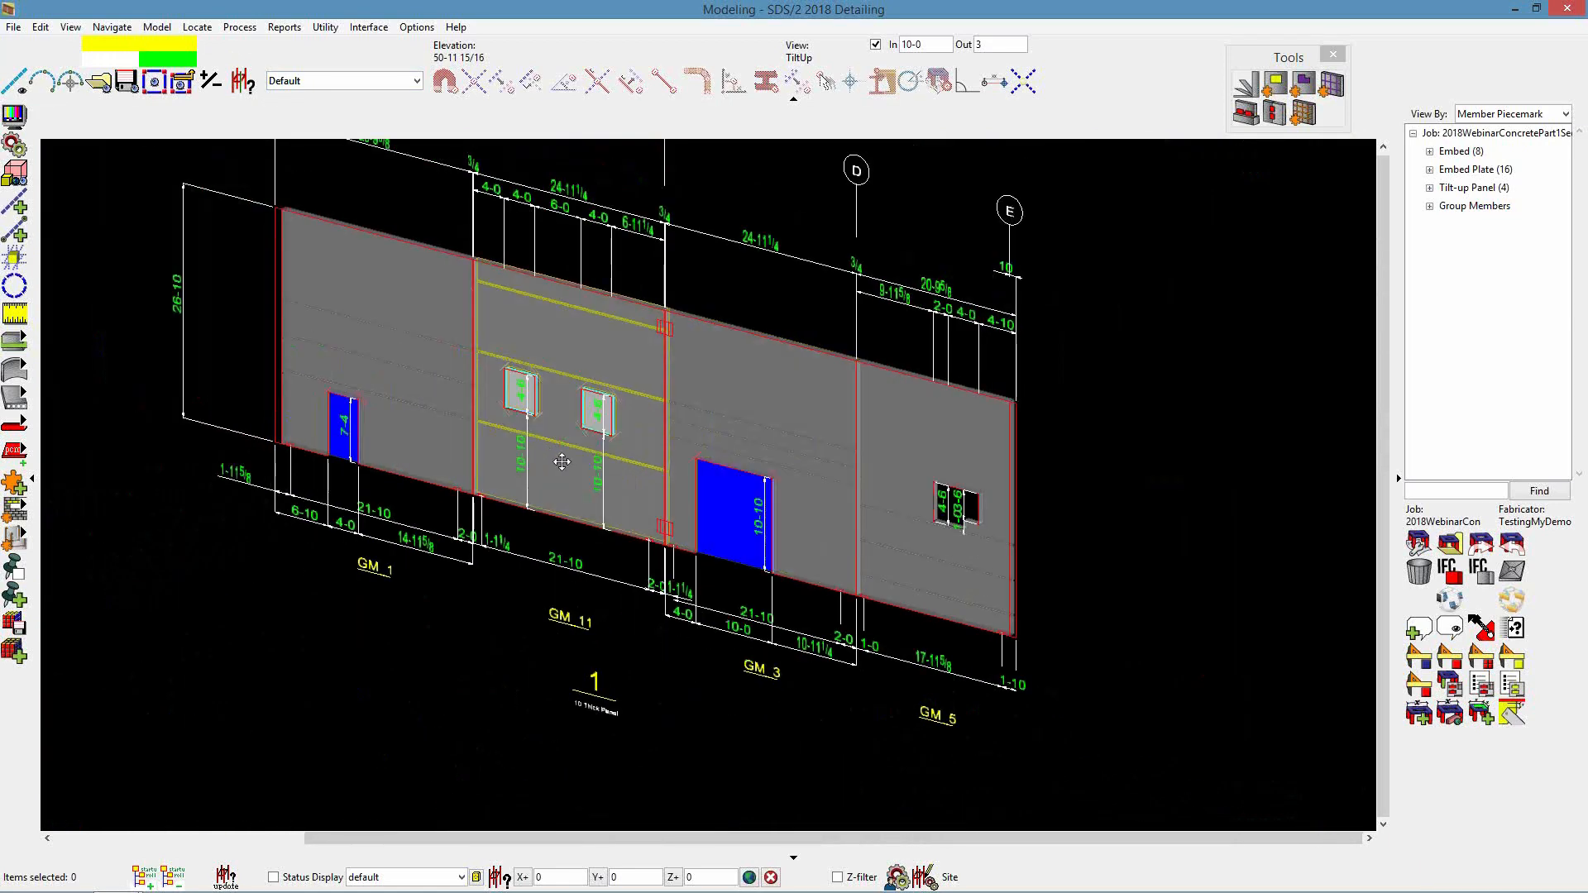
# Examine the outlined embed location near the top of the joint between panels GM 11 and GM 3
pyautogui.scroll(1, 683, 532)
pyautogui.scroll(2, 679, 516)
pyautogui.scroll(3, 691, 373)
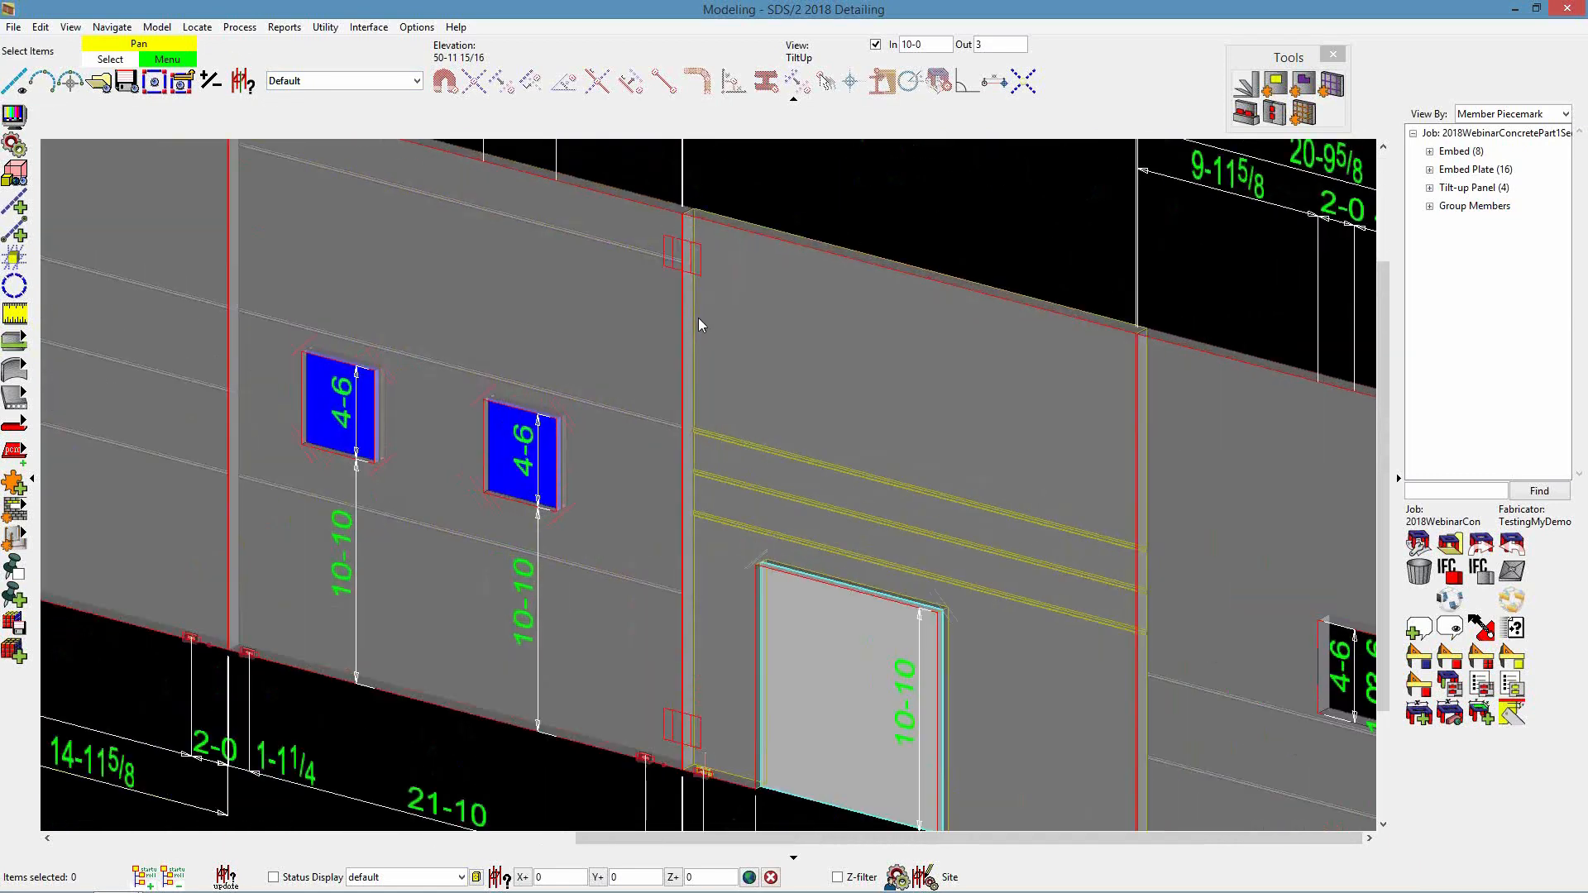
pyautogui.scroll(3, 683, 300)
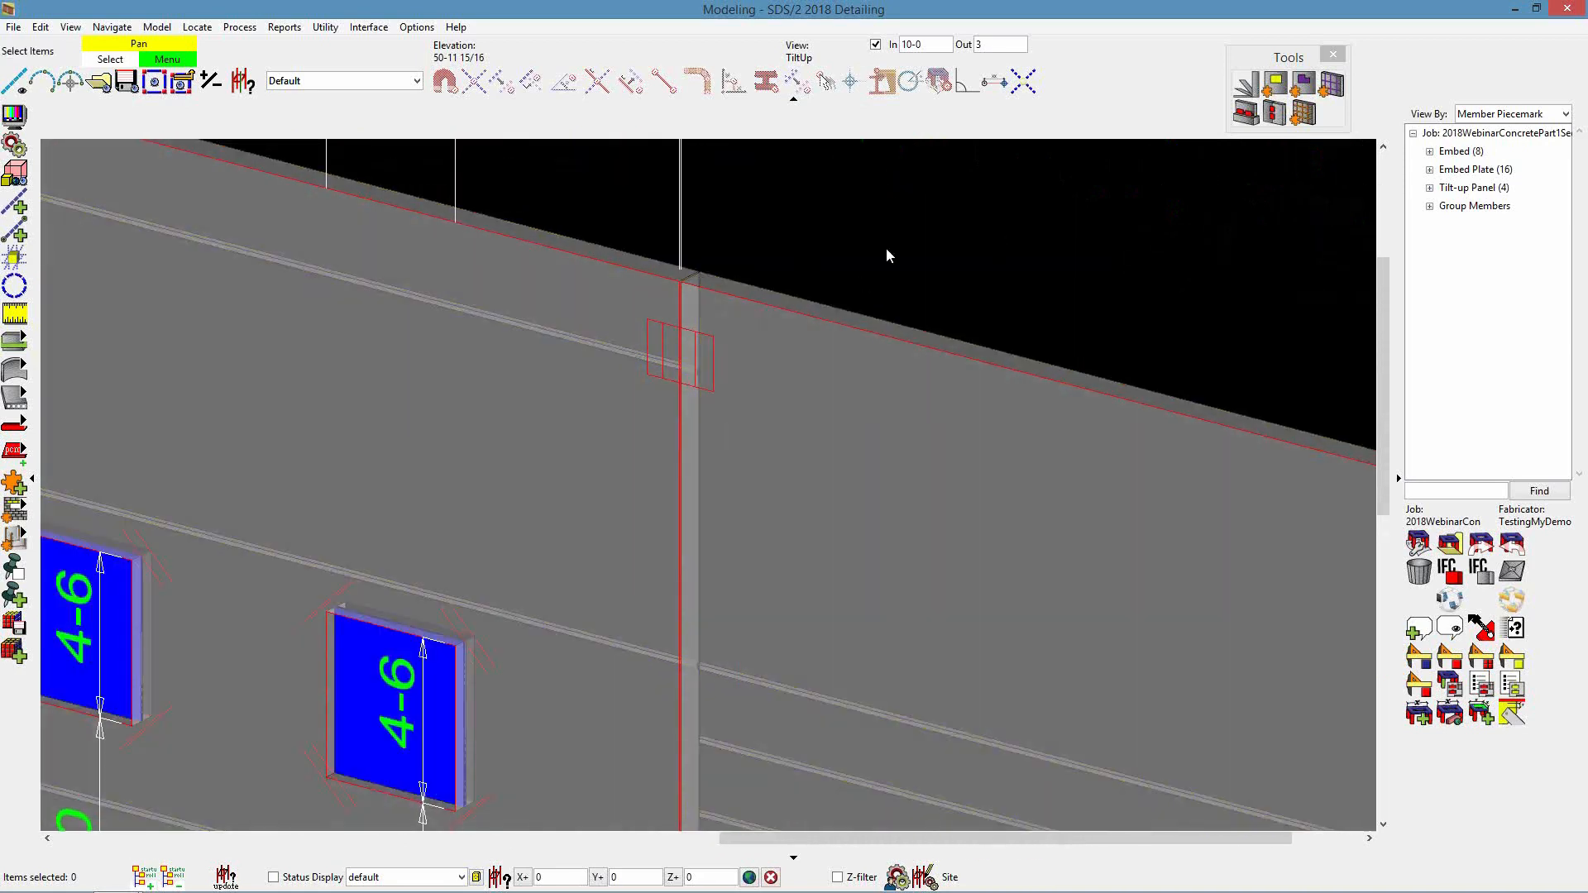
pyautogui.scroll(5, 715, 368)
pyautogui.moveTo(748, 336)
pyautogui.keyDown('shift'); pyautogui.mouseDown(button='middle')
pyautogui.moveTo(787, 332)
pyautogui.moveTo(765, 337)
pyautogui.mouseUp(button='middle'); pyautogui.keyUp('shift')
pyautogui.scroll(2, 712, 365)
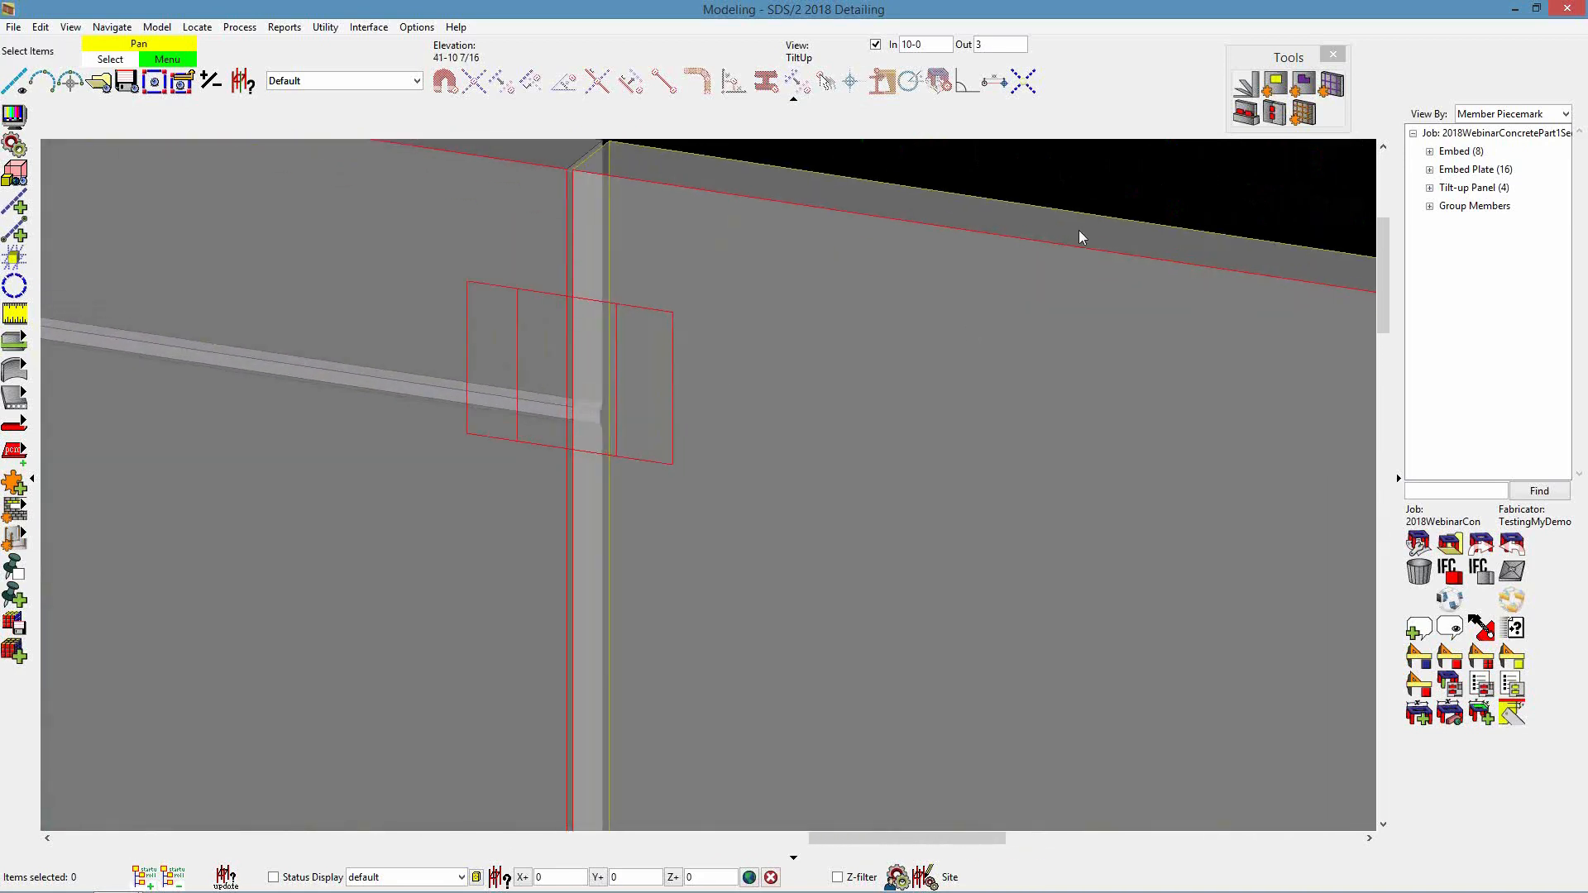
pyautogui.click(1275, 115)
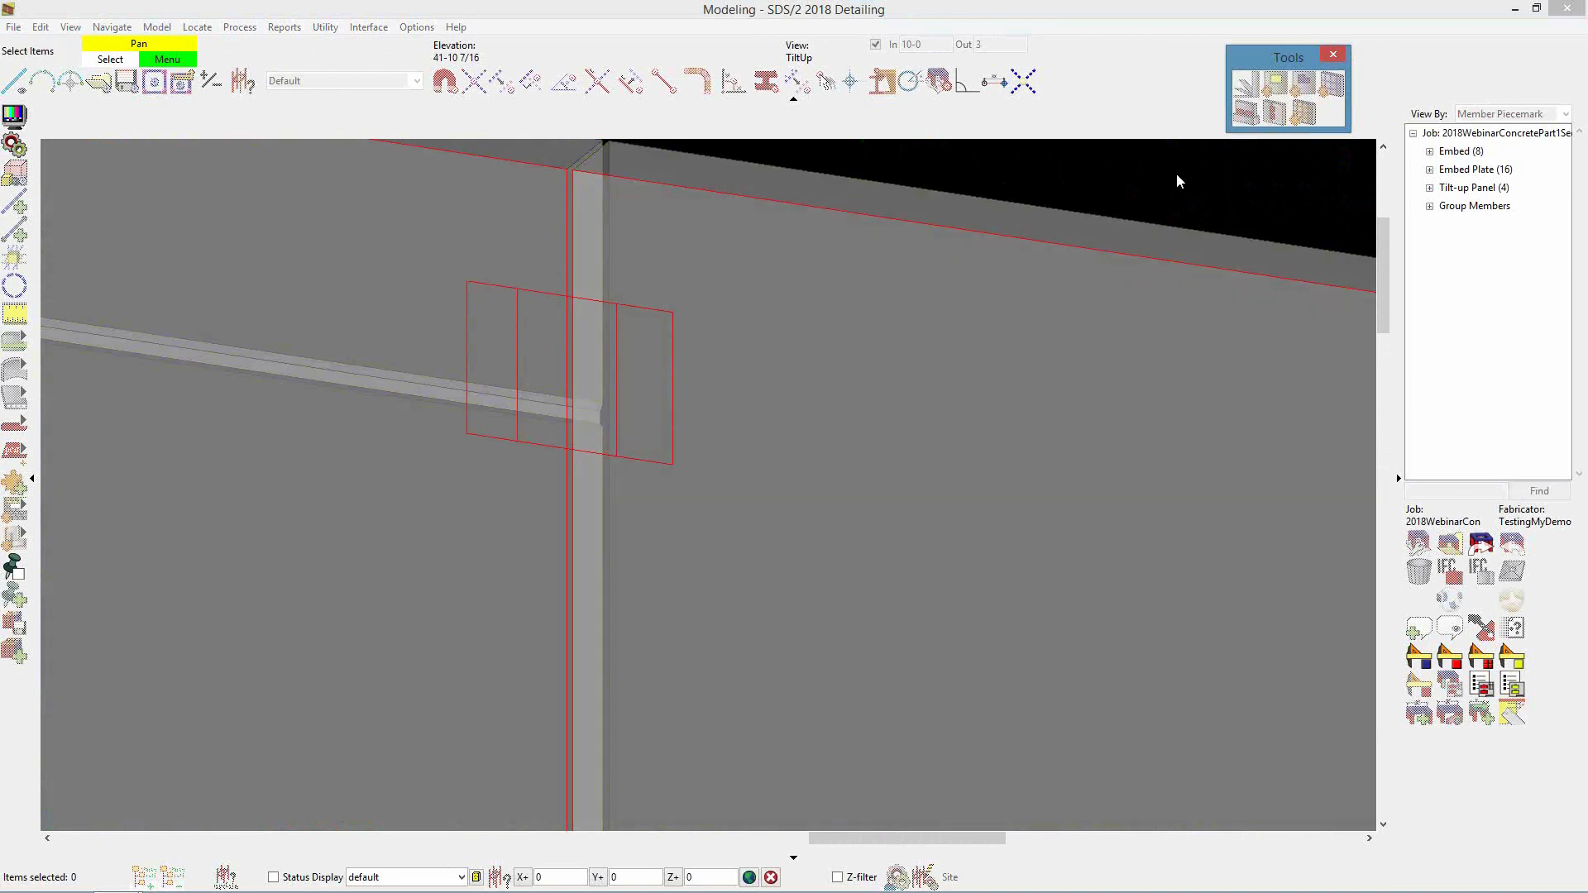
pyautogui.rightClick(1154, 171)
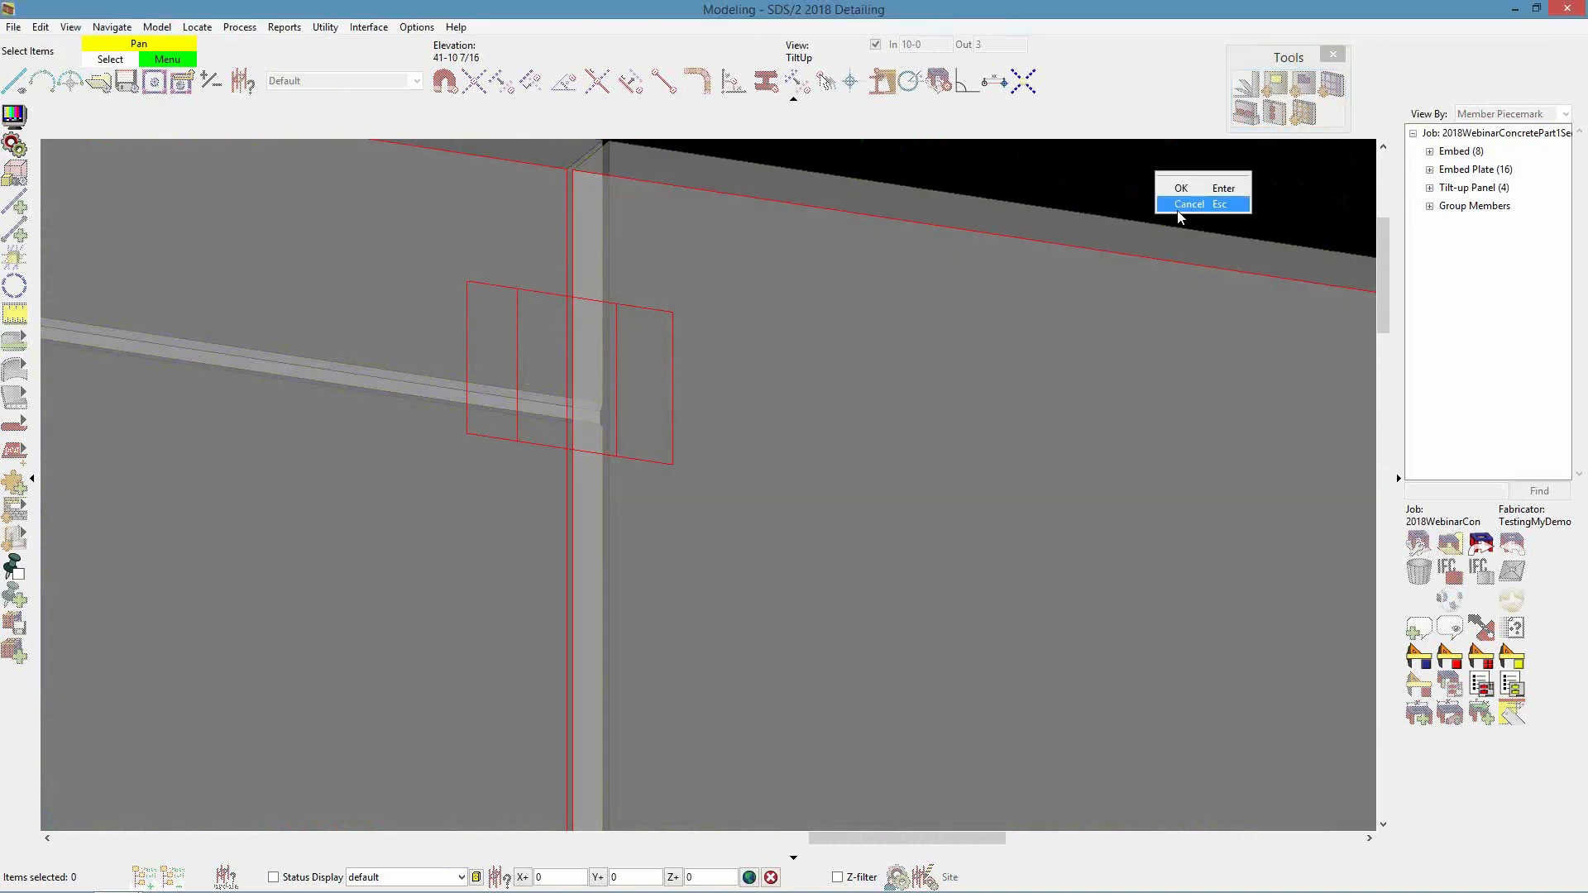
pyautogui.click(1189, 203)
# Set the selection filter to Members and place a panel-to-panel embed assembly on the two-window panel at the outlined location near its upper corner
pyautogui.click(413, 81)
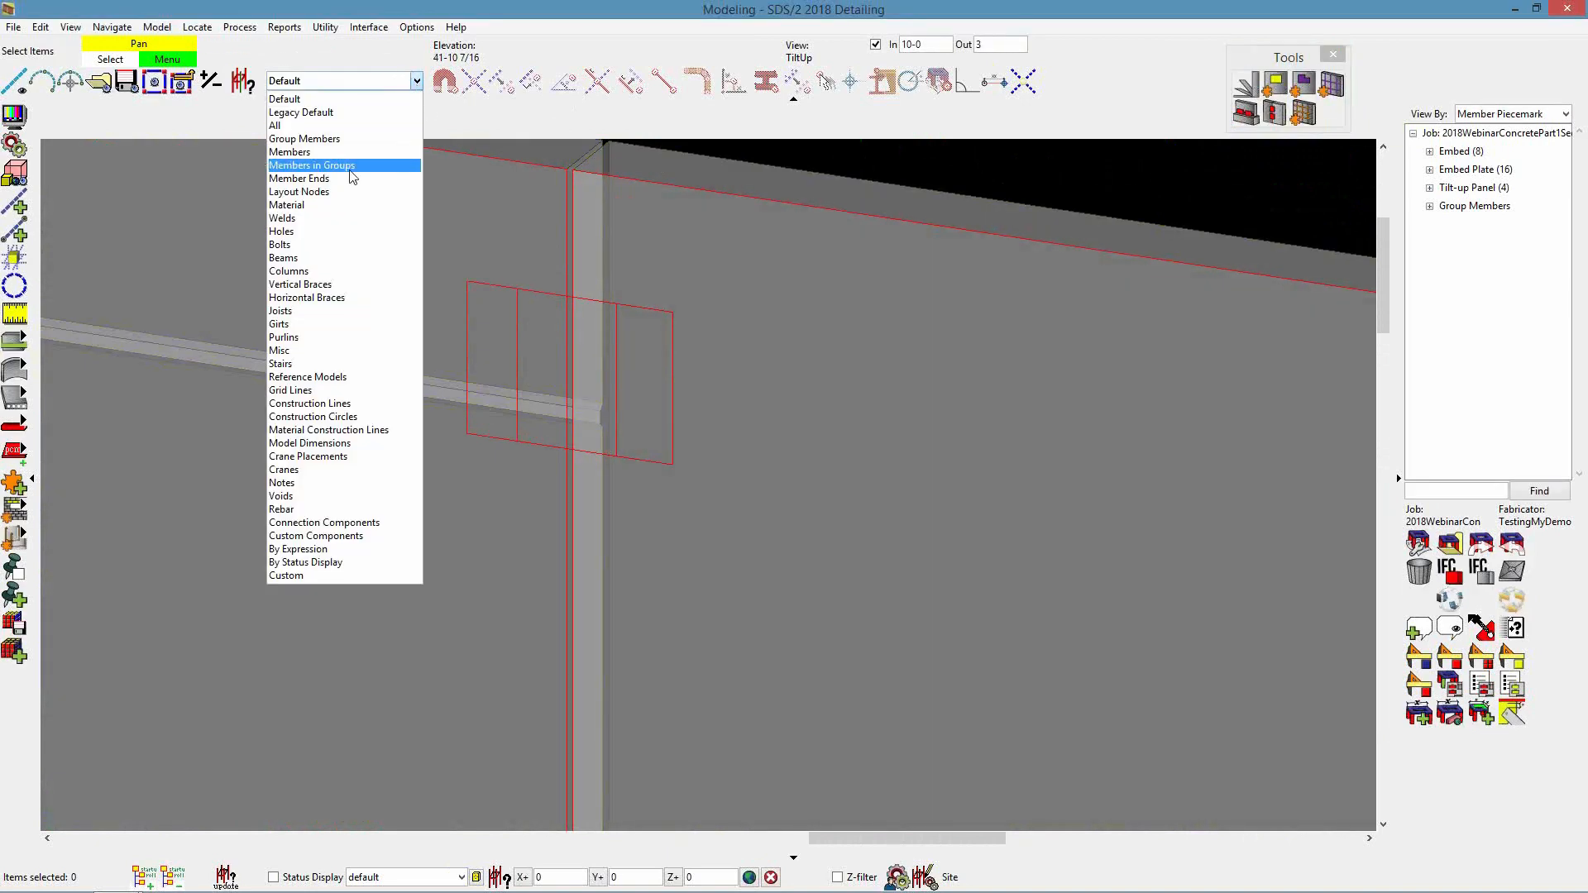
pyautogui.click(359, 152)
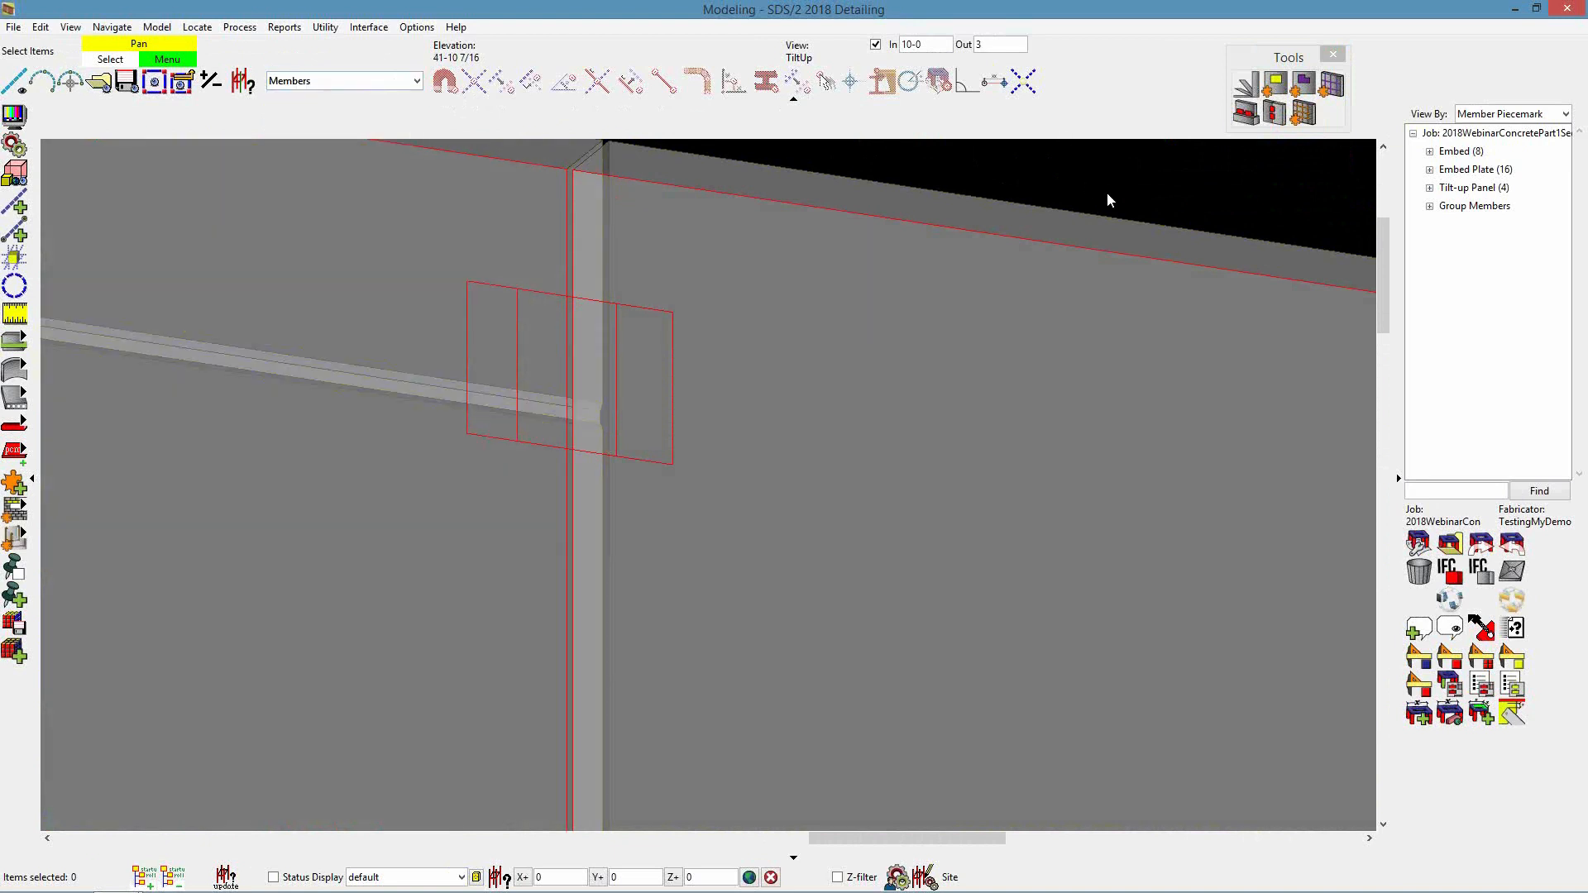
pyautogui.scroll(-2, 1105, 217)
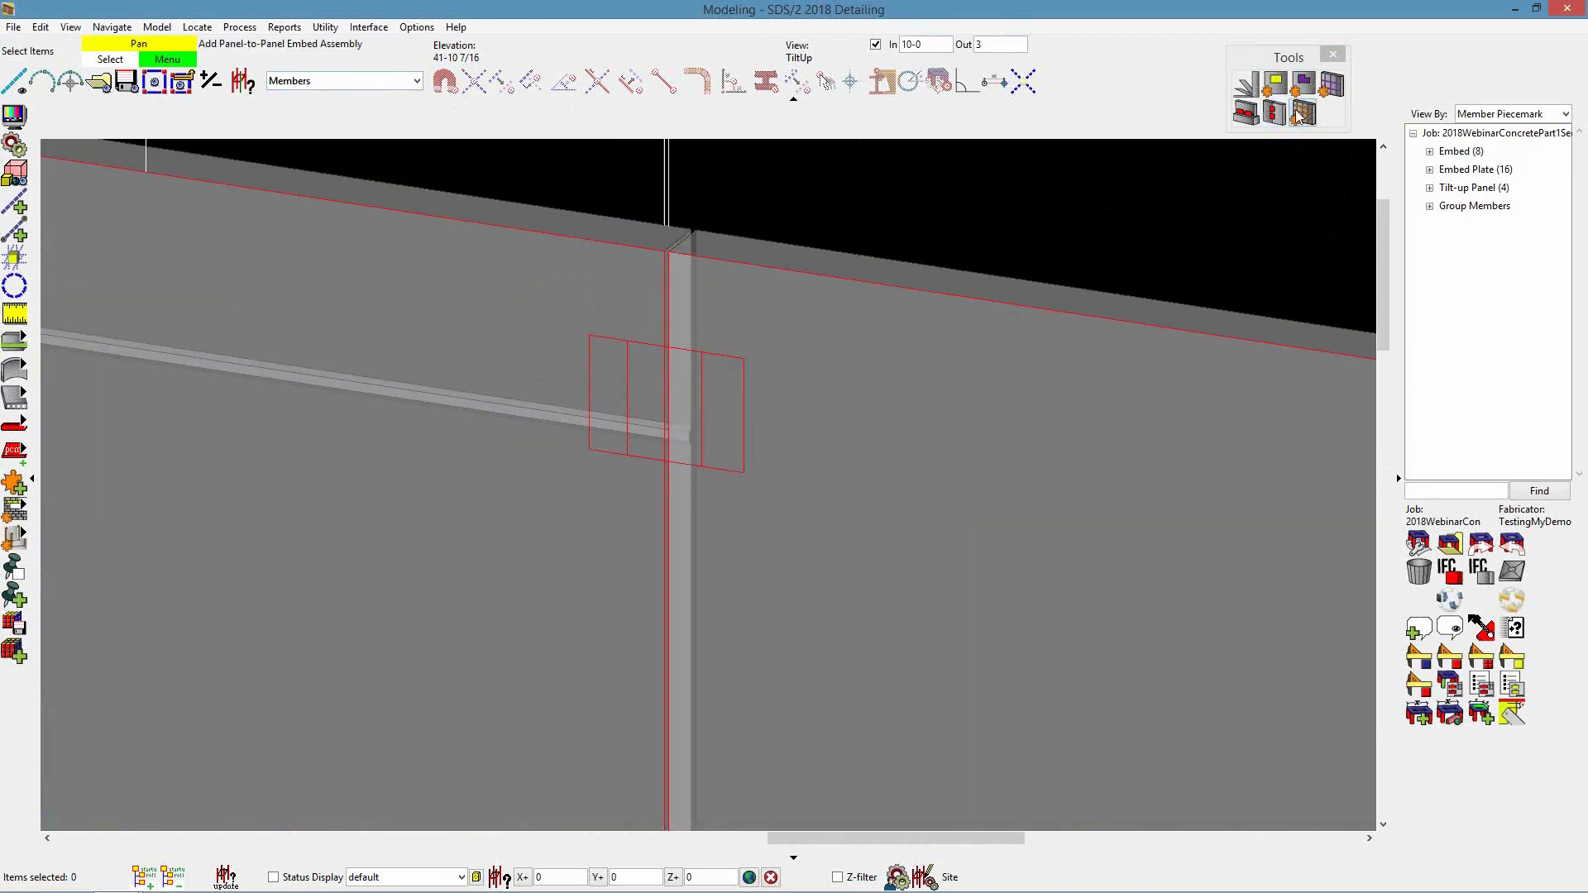
pyautogui.click(1300, 115)
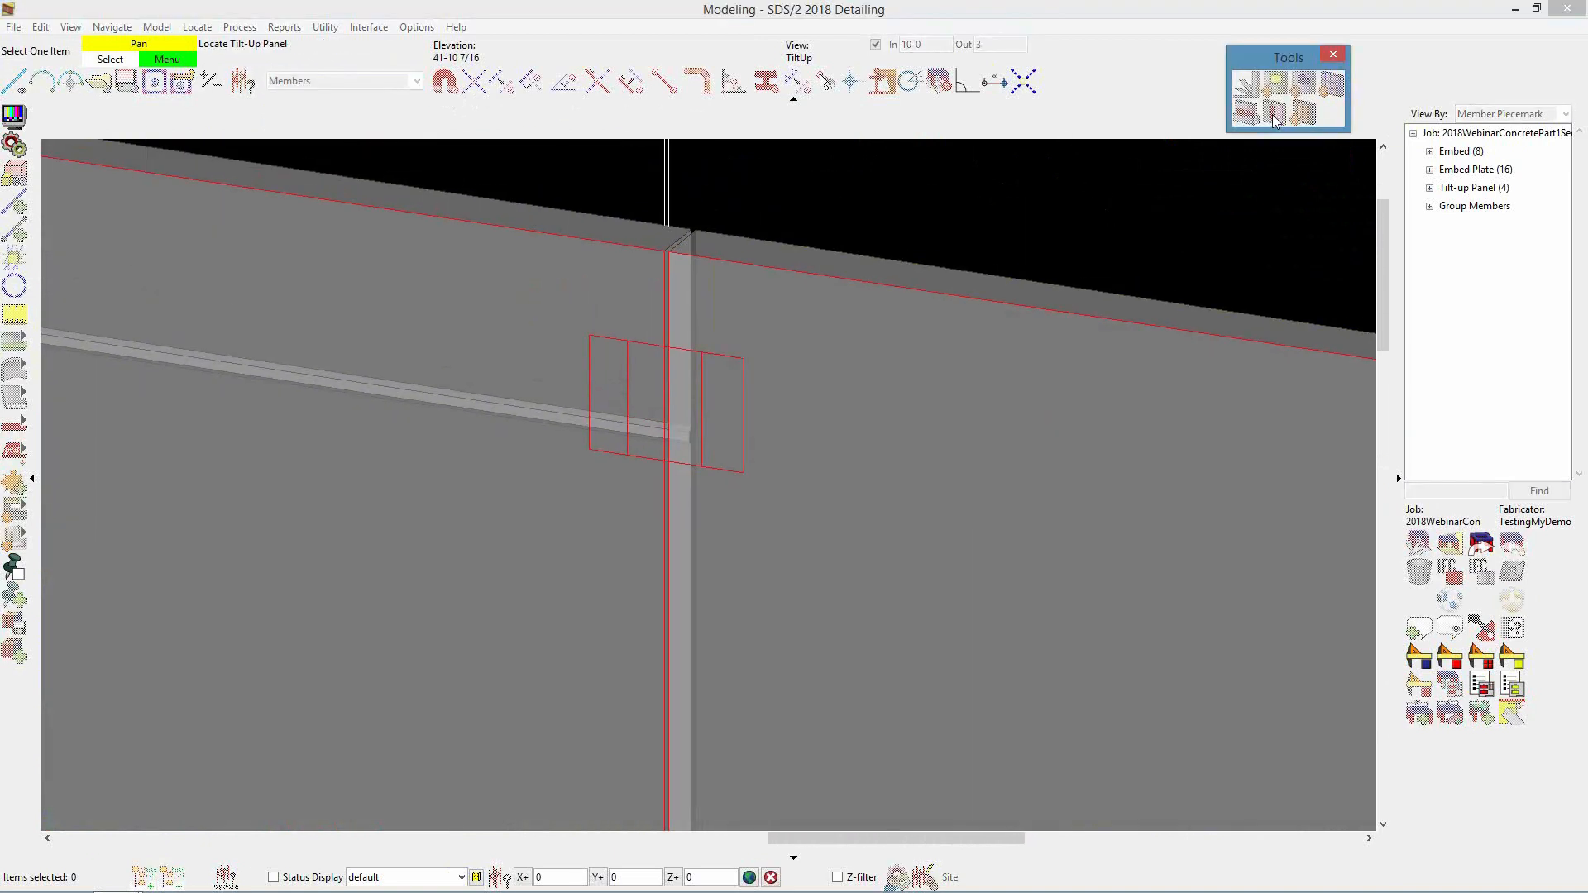
pyautogui.click(620, 296)
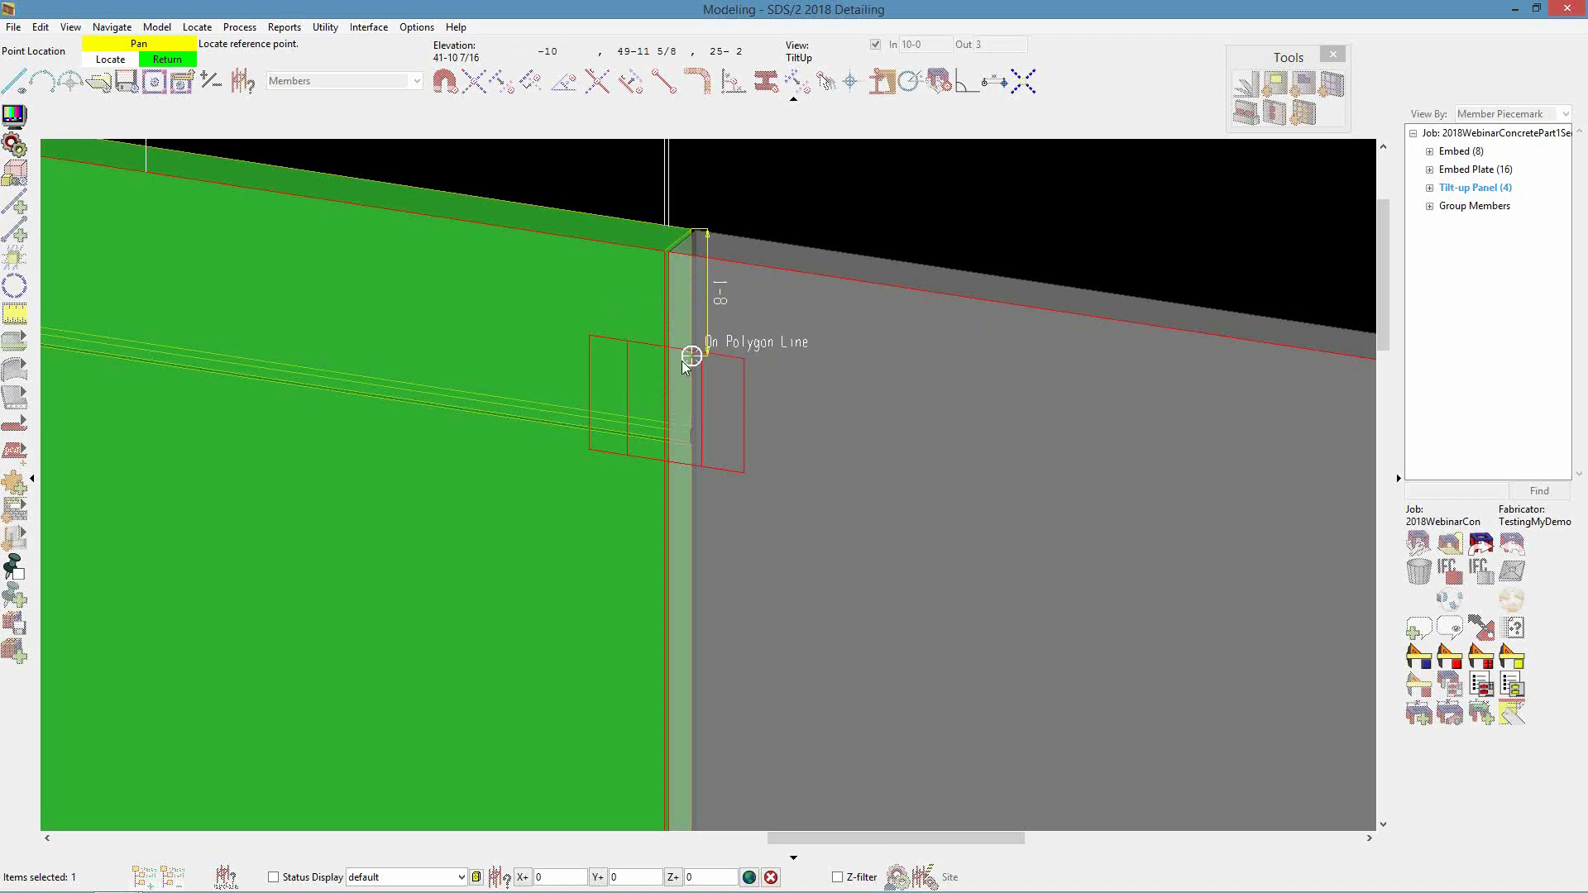
pyautogui.click(664, 403)
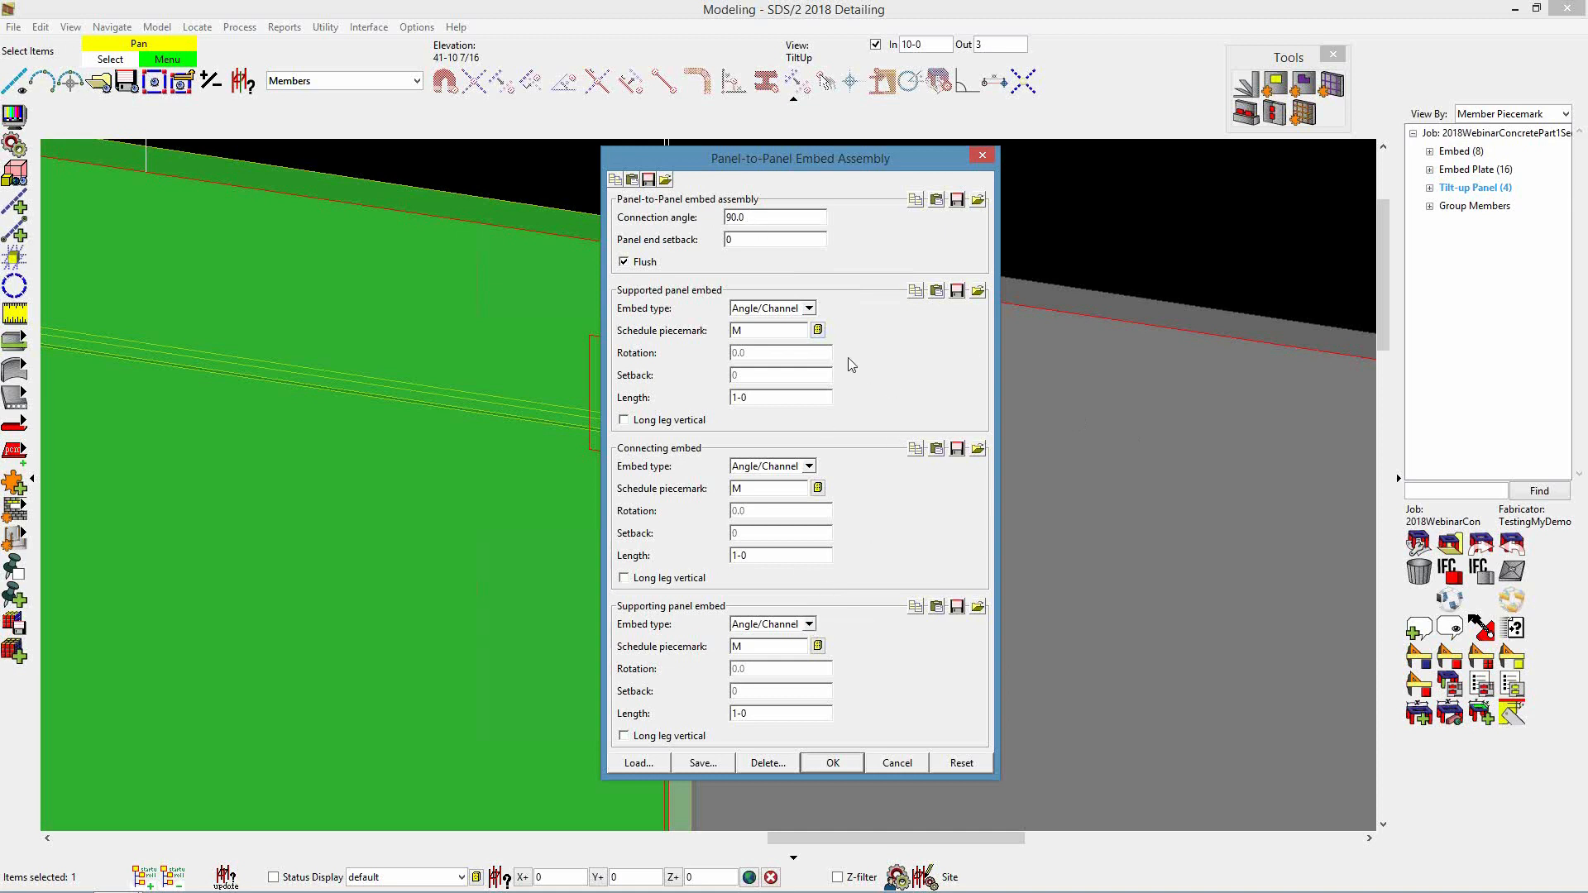
# Set the panel-to-panel embed assembly's connection angle to 0 and turn off Flush
pyautogui.doubleClick(766, 218)
pyautogui.write('0')
pyautogui.moveTo(748, 159); pyautogui.dragTo(929, 156)
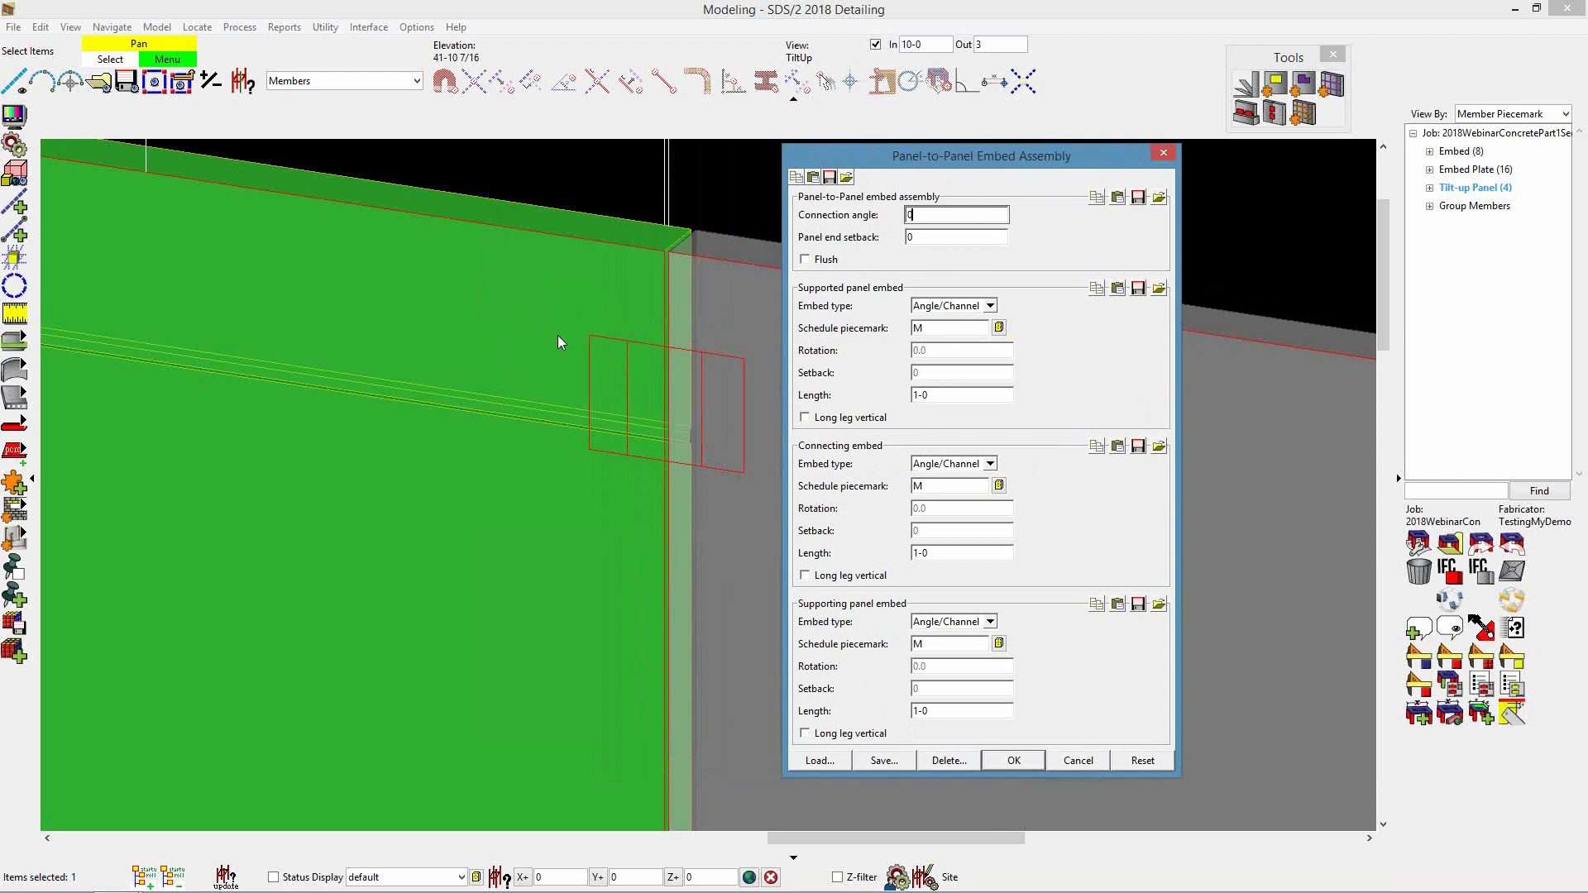
# Set the supported panel embed type to Plate with piecemark em1 and rotation 6.0
pyautogui.click(990, 306)
pyautogui.click(981, 339)
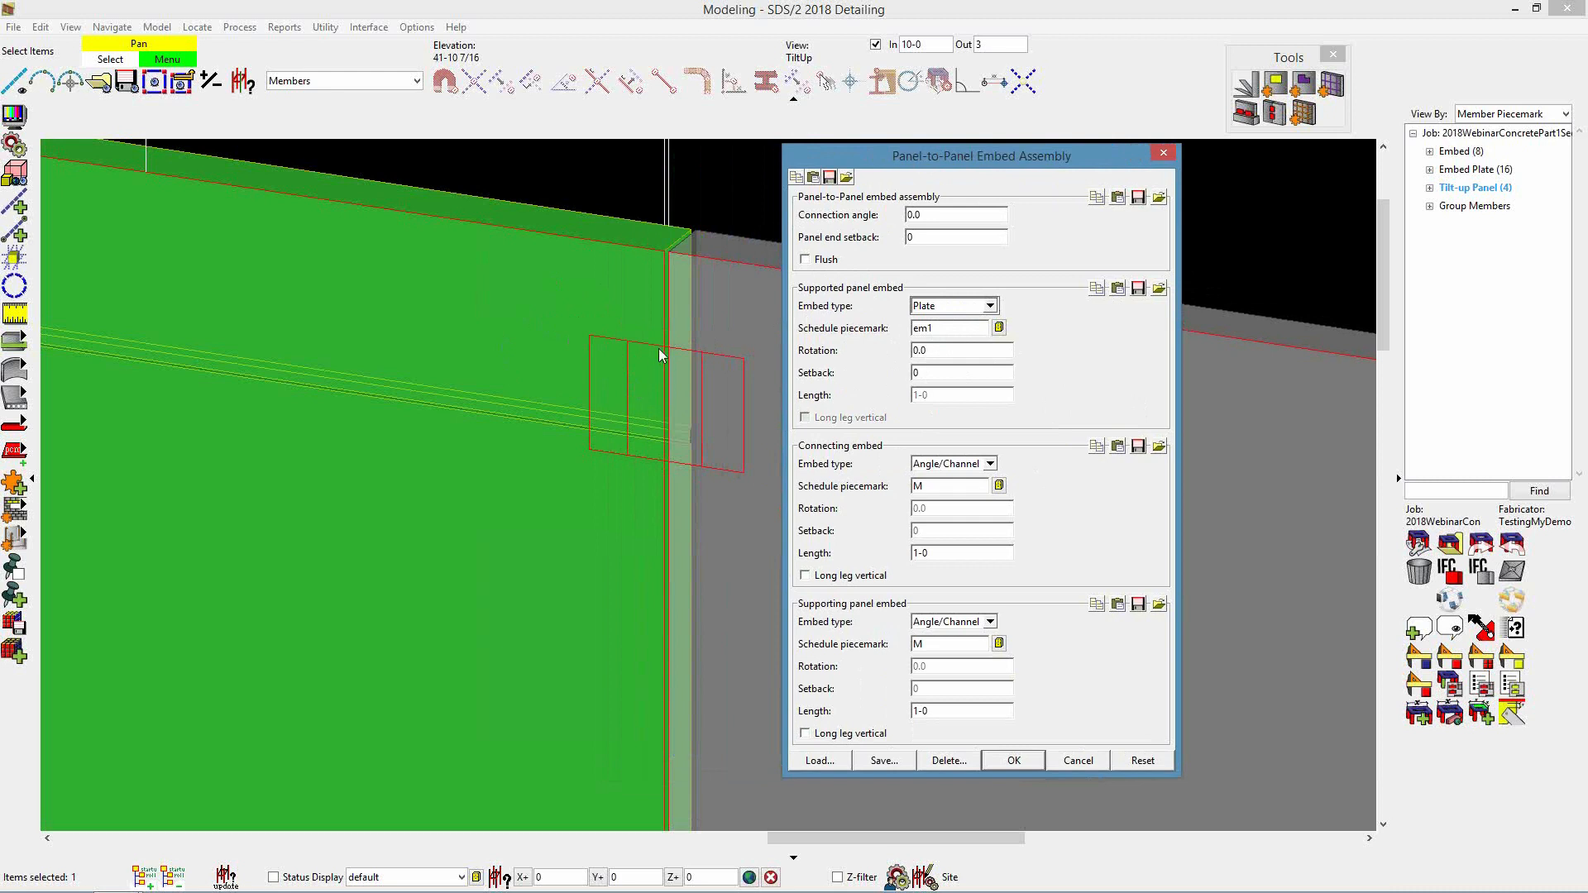
pyautogui.click(946, 350)
# Set the connecting embed type to Plate and assign it the schedule piecemark em6
pyautogui.click(990, 464)
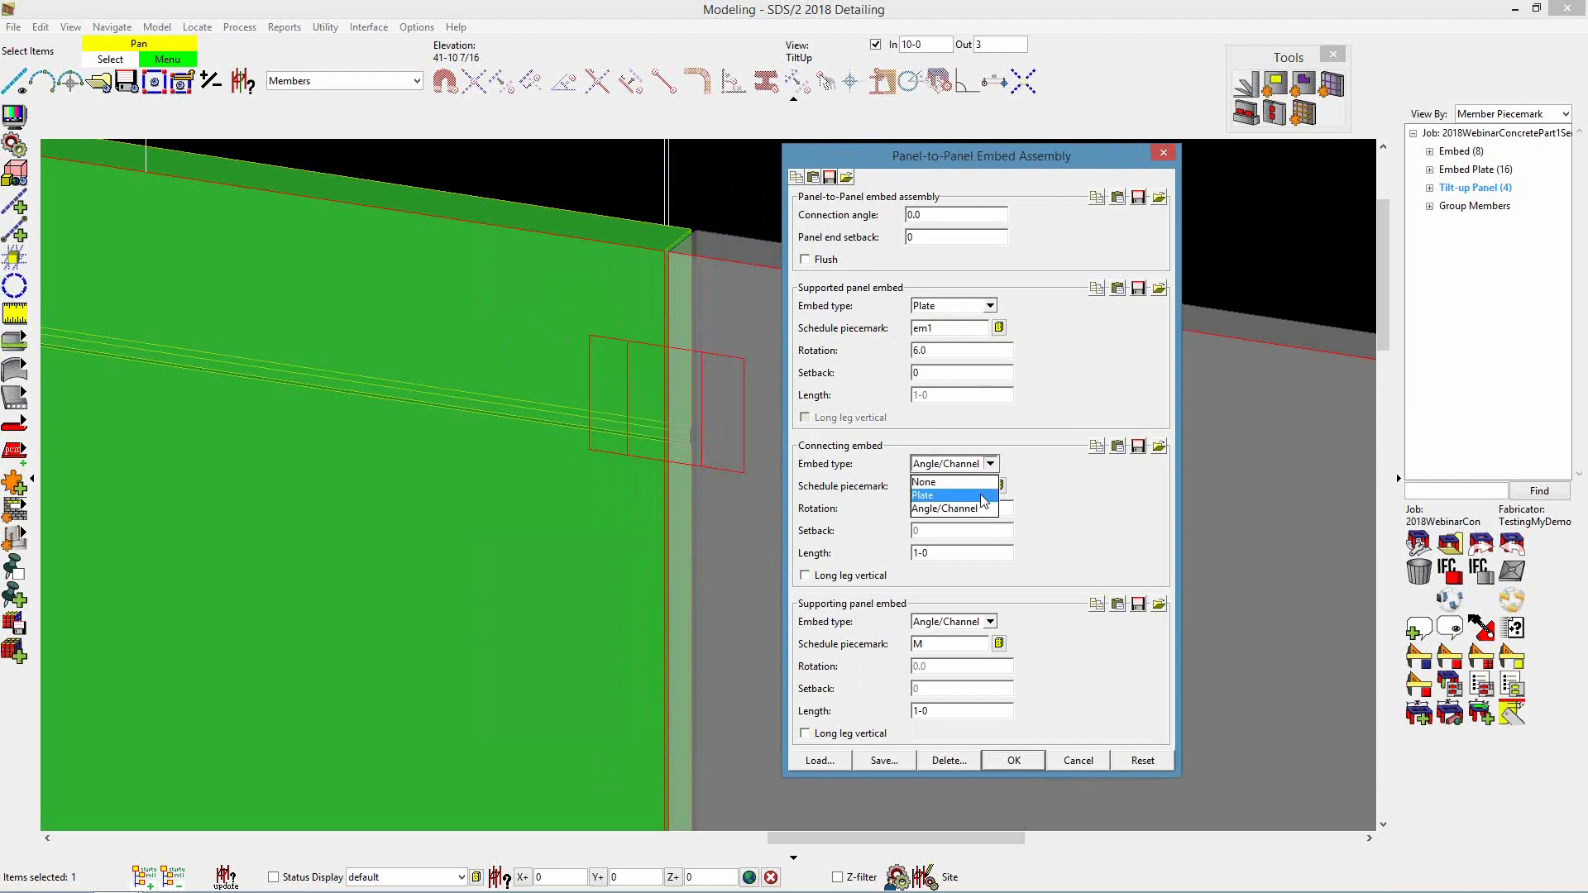
pyautogui.click(982, 496)
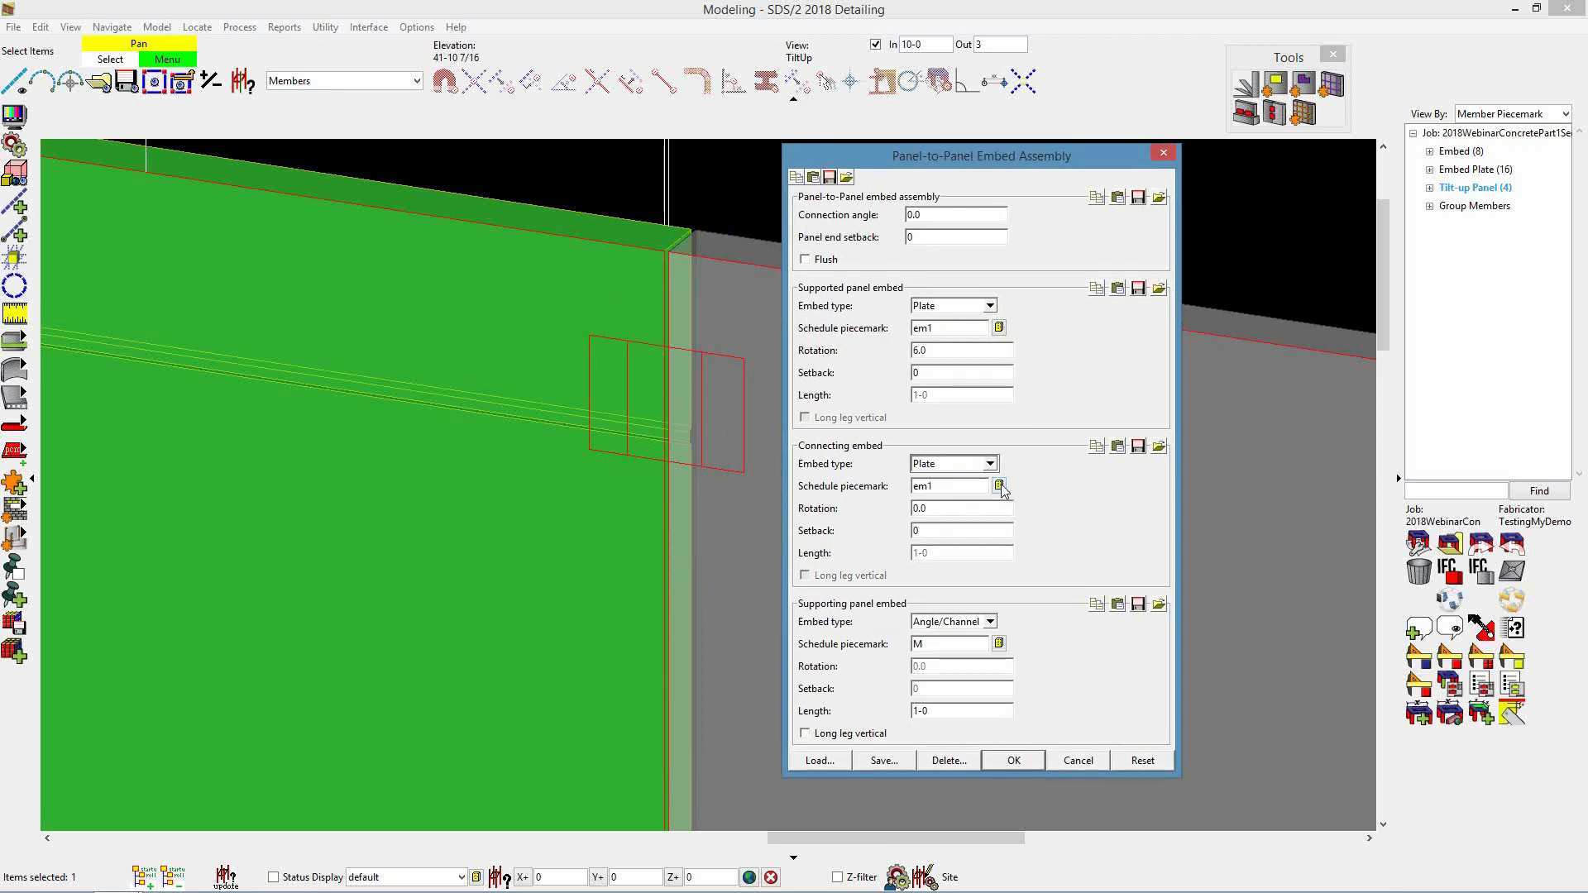
pyautogui.click(999, 486)
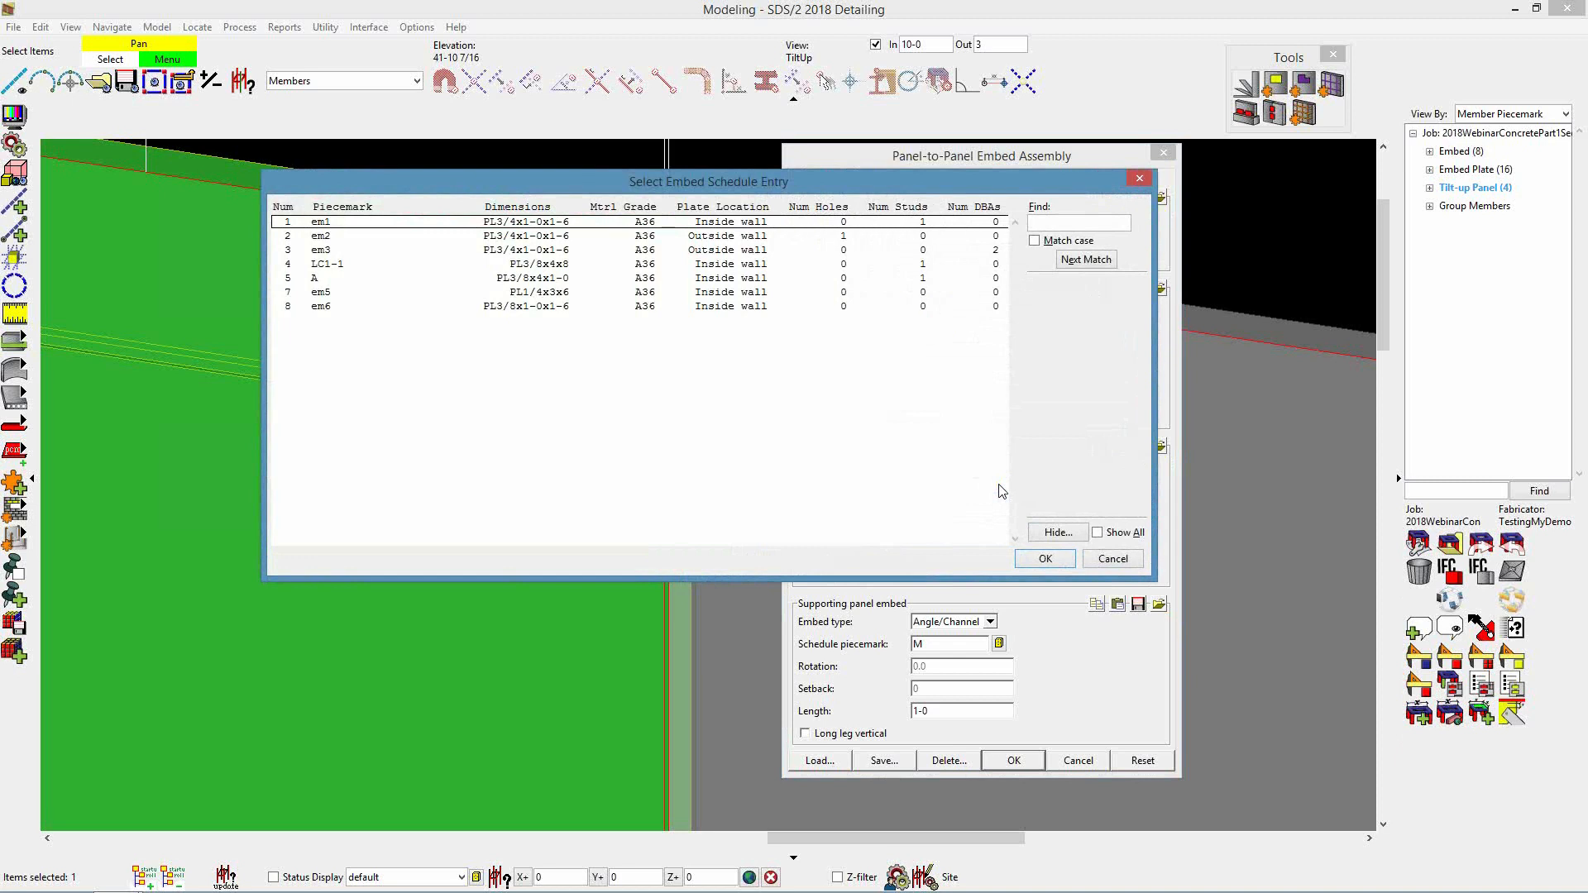
pyautogui.click(379, 306)
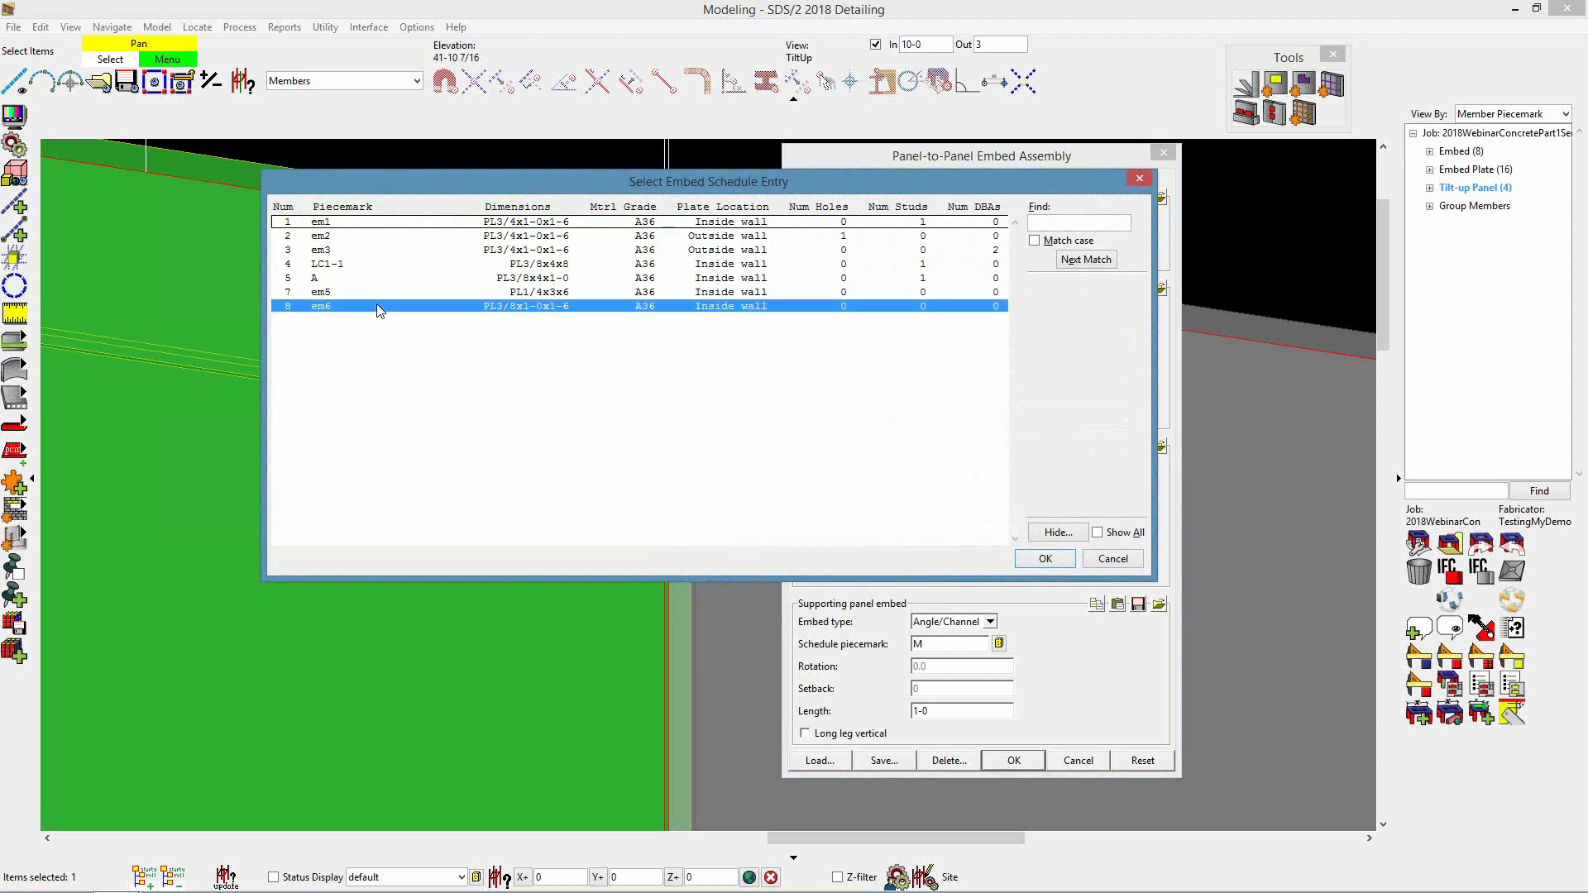
pyautogui.click(1044, 560)
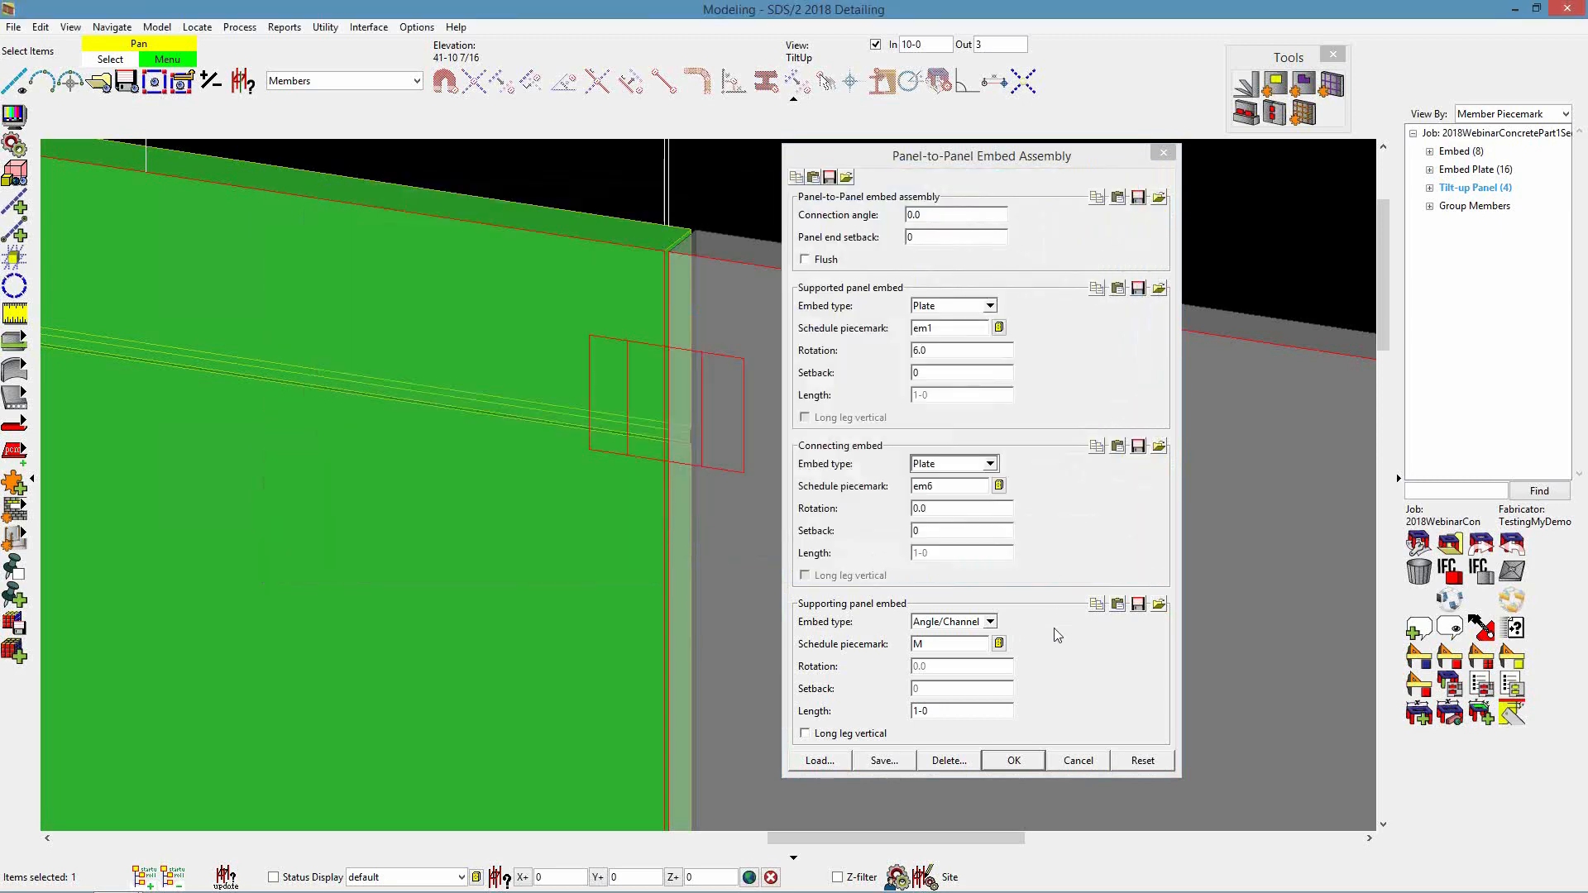
# Set the supporting panel embed type to Plate, then set the supported panel embed's rotation to 0 and accept the assembly settings
pyautogui.click(990, 621)
pyautogui.click(984, 654)
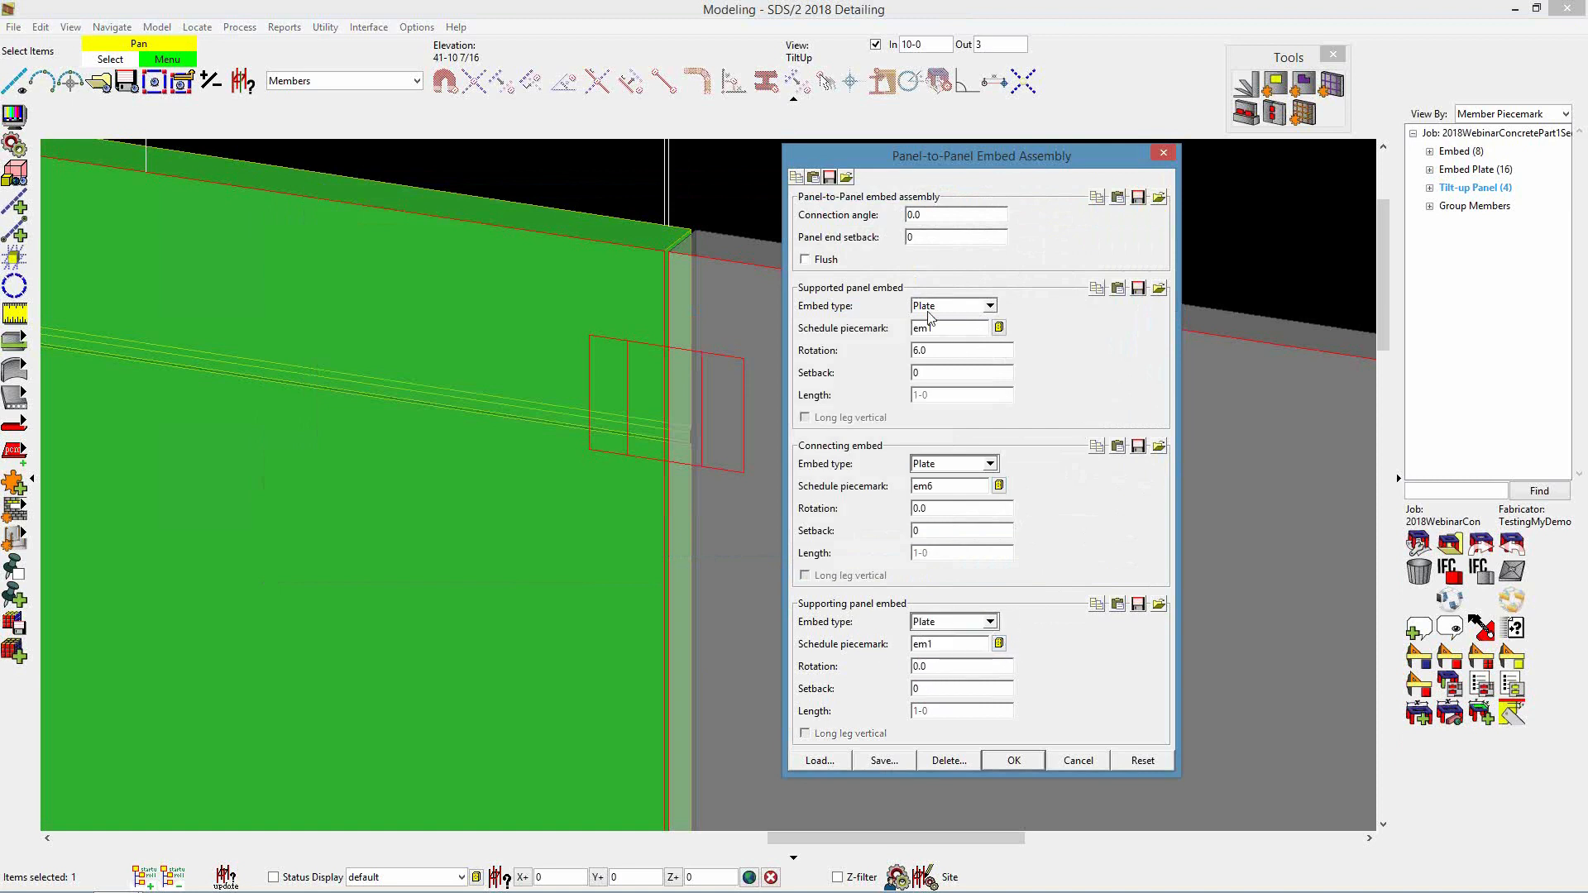
pyautogui.doubleClick(942, 350)
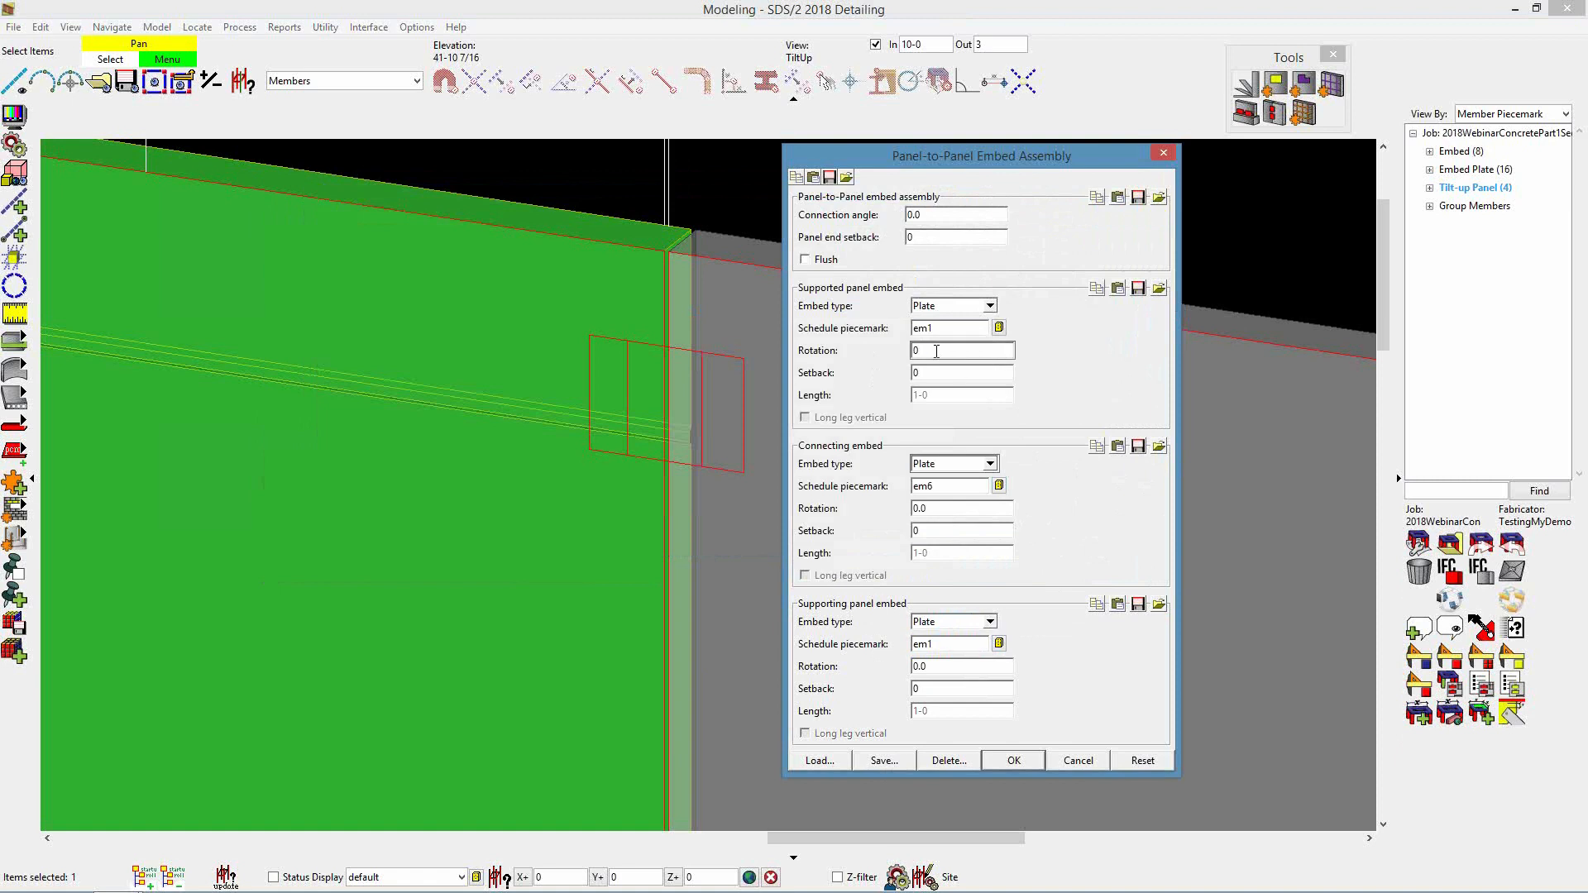
pyautogui.write('0')
pyautogui.doubleClick(927, 373)
pyautogui.click(1014, 760)
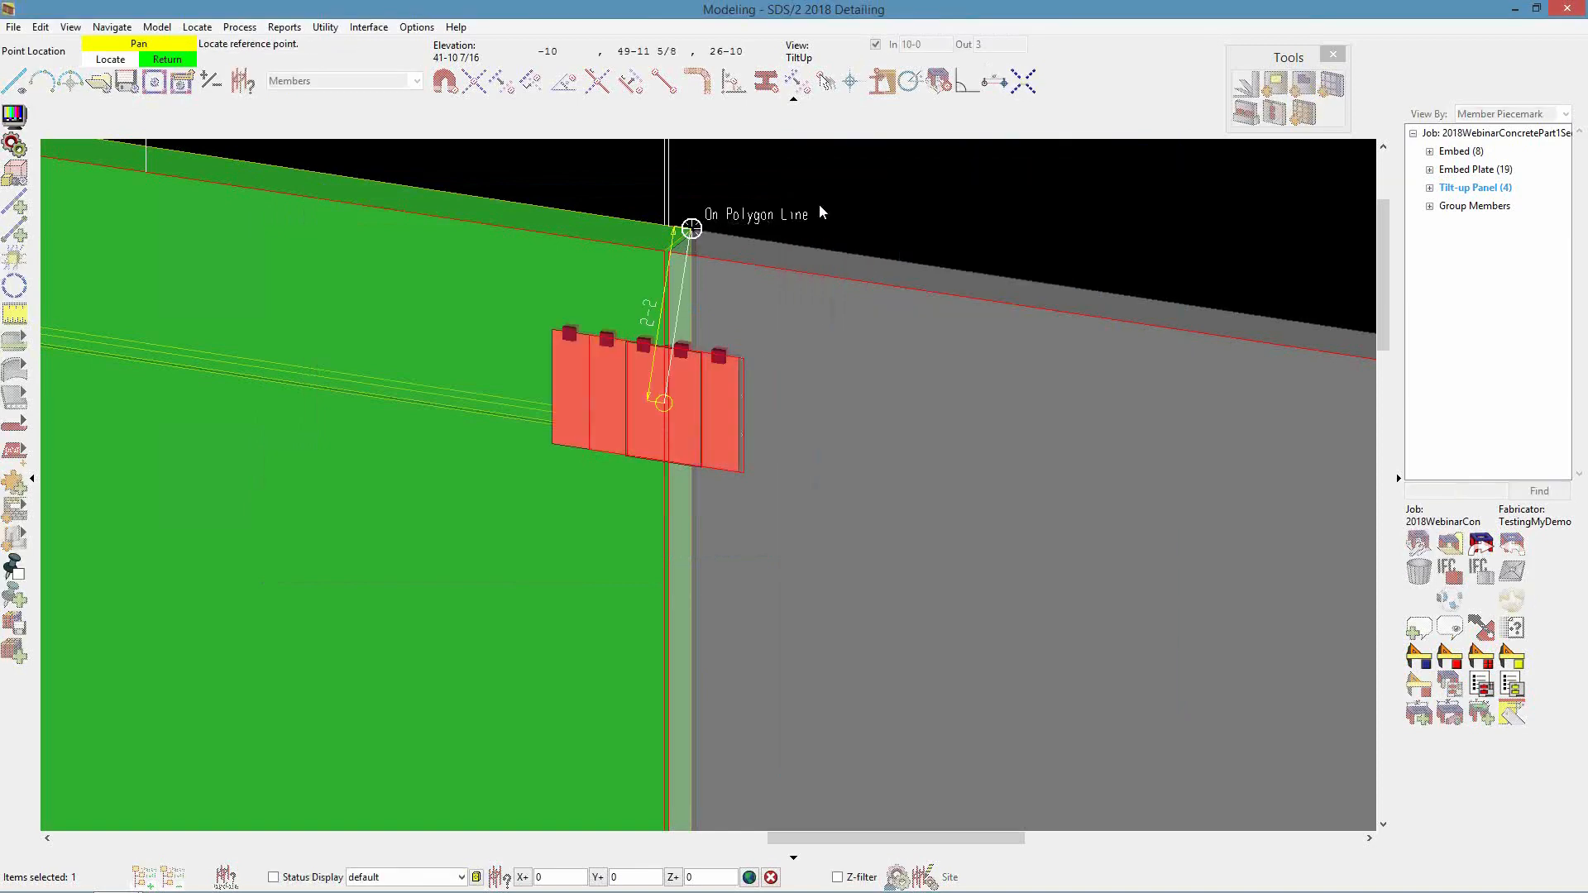
# Look over the outlined location near the bottom of the same joint and end the placement without adding another assembly
pyautogui.scroll(-5, 715, 343)
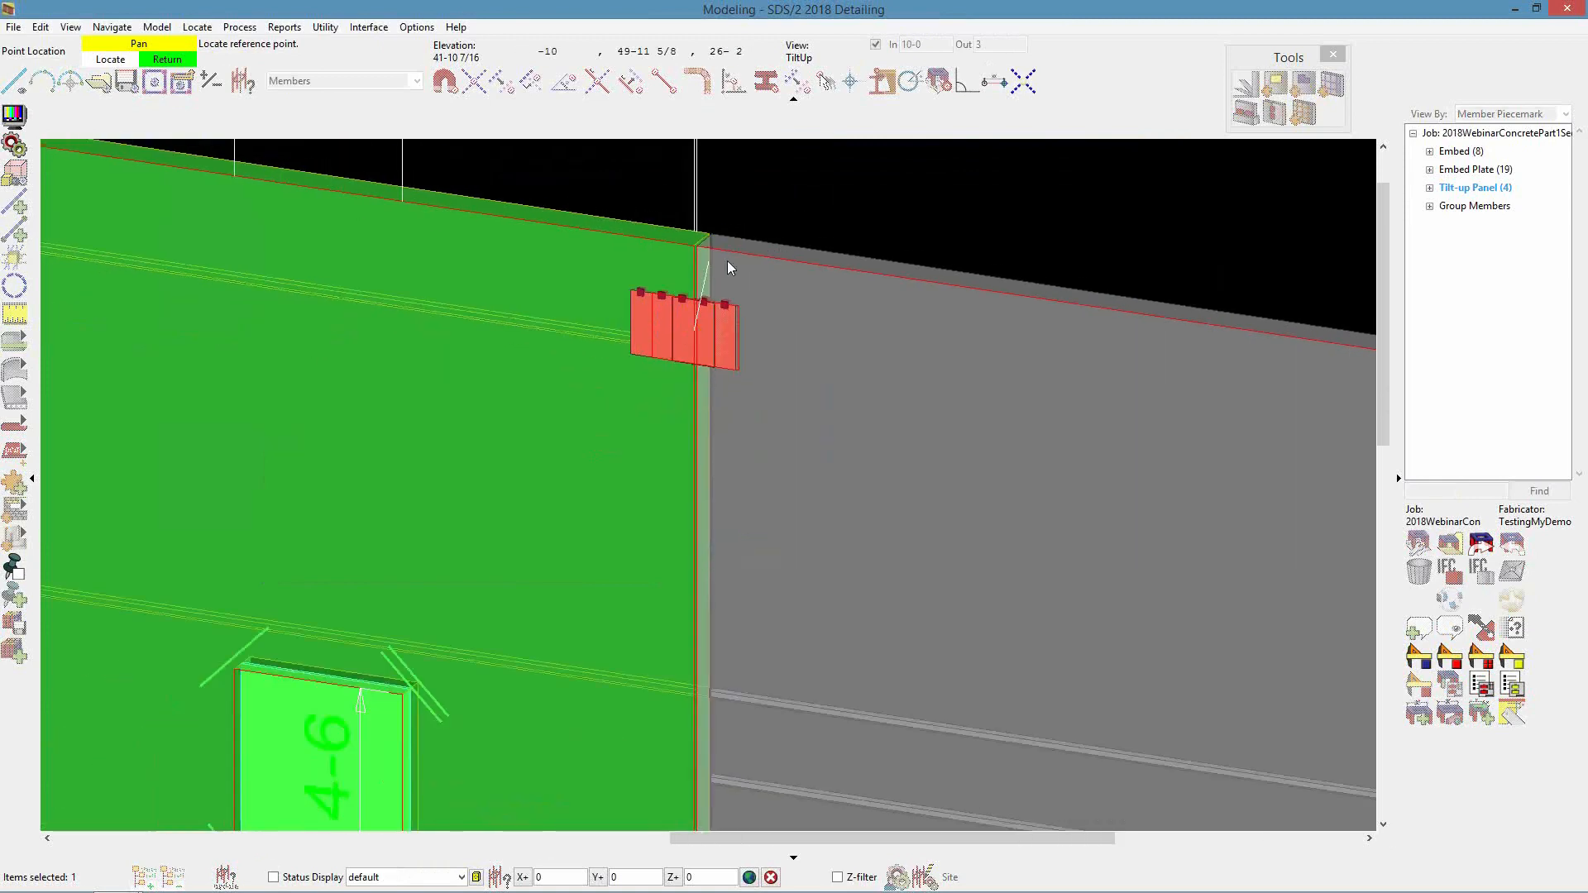
pyautogui.scroll(-2, 718, 297)
pyautogui.scroll(4, 726, 607)
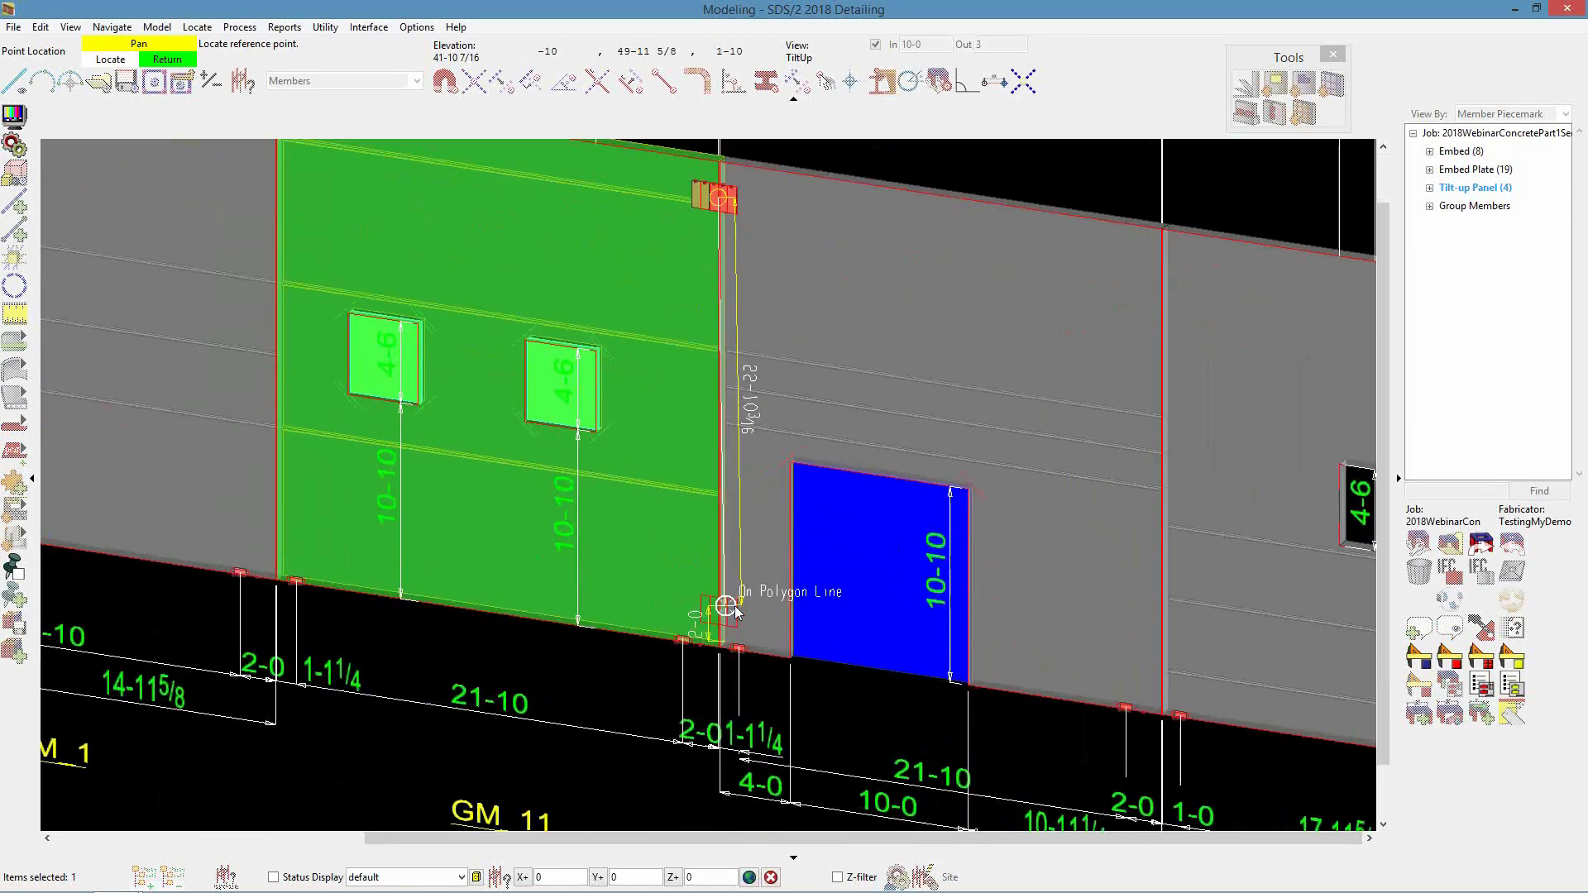
pyautogui.scroll(2, 720, 613)
pyautogui.scroll(-3, 709, 629)
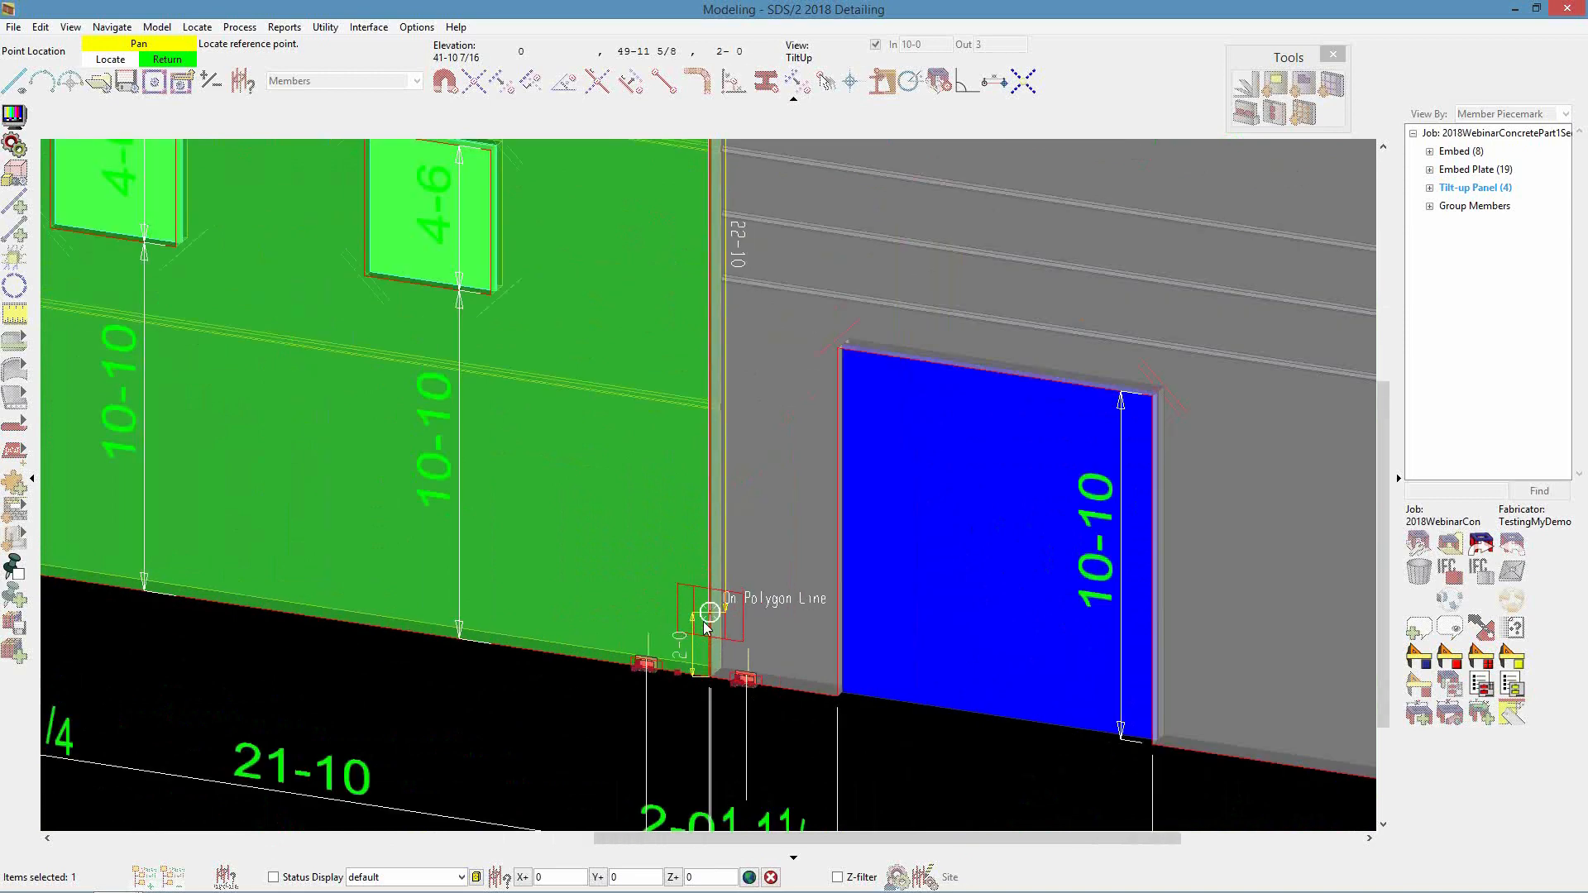
pyautogui.scroll(-3, 707, 637)
pyautogui.rightClick(703, 385)
# Examine in 3D and in section how the panel-to-panel embed plates sit across the joint and against the panel faces
pyautogui.scroll(5, 703, 388)
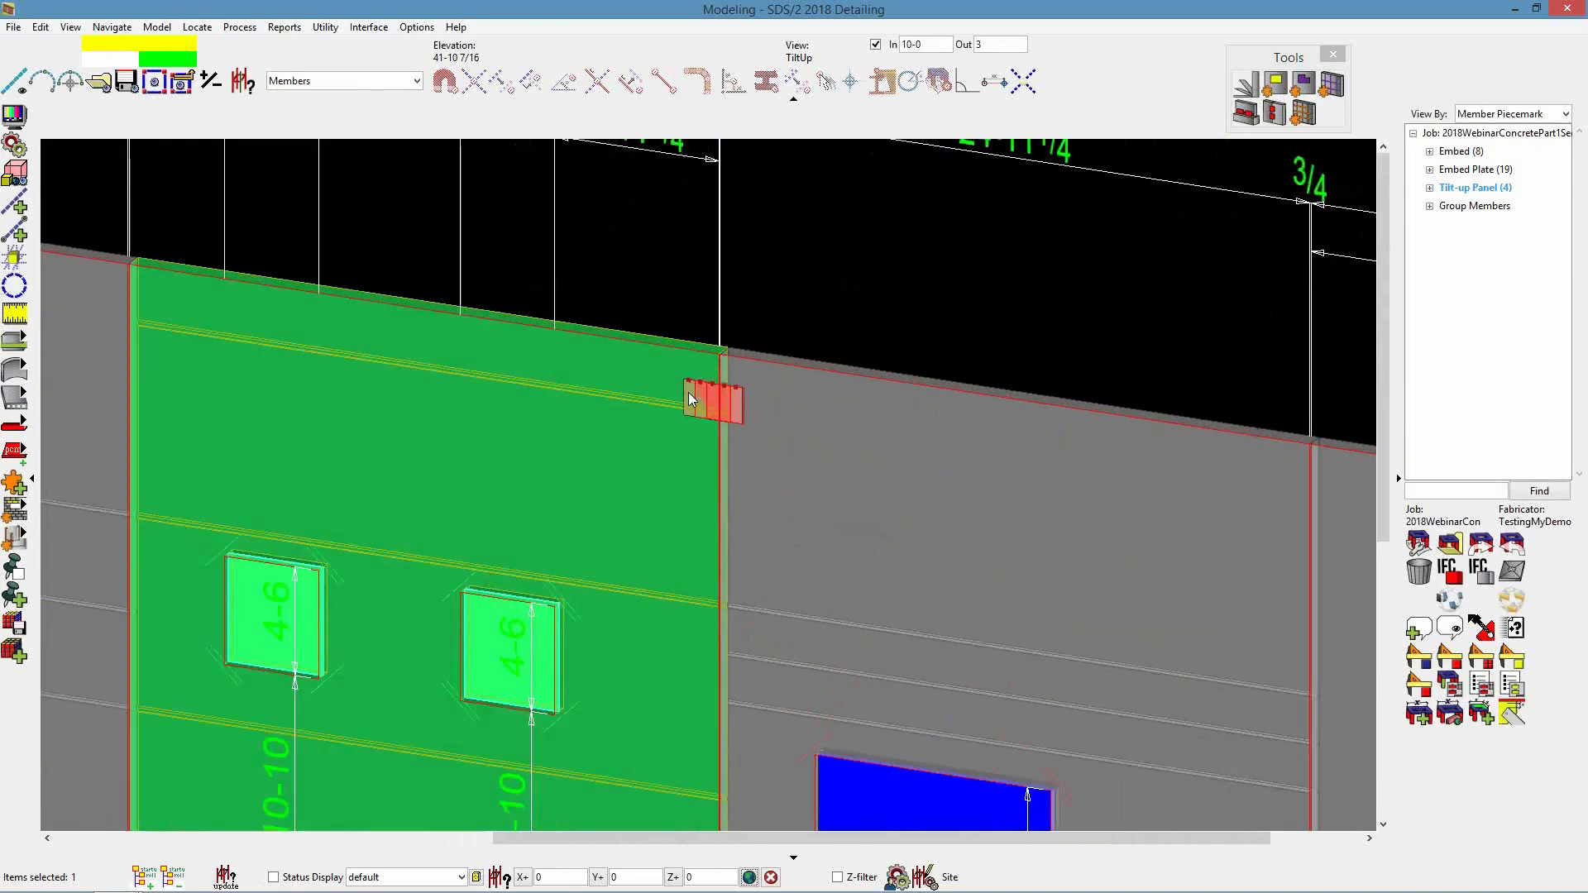
pyautogui.scroll(5, 728, 389)
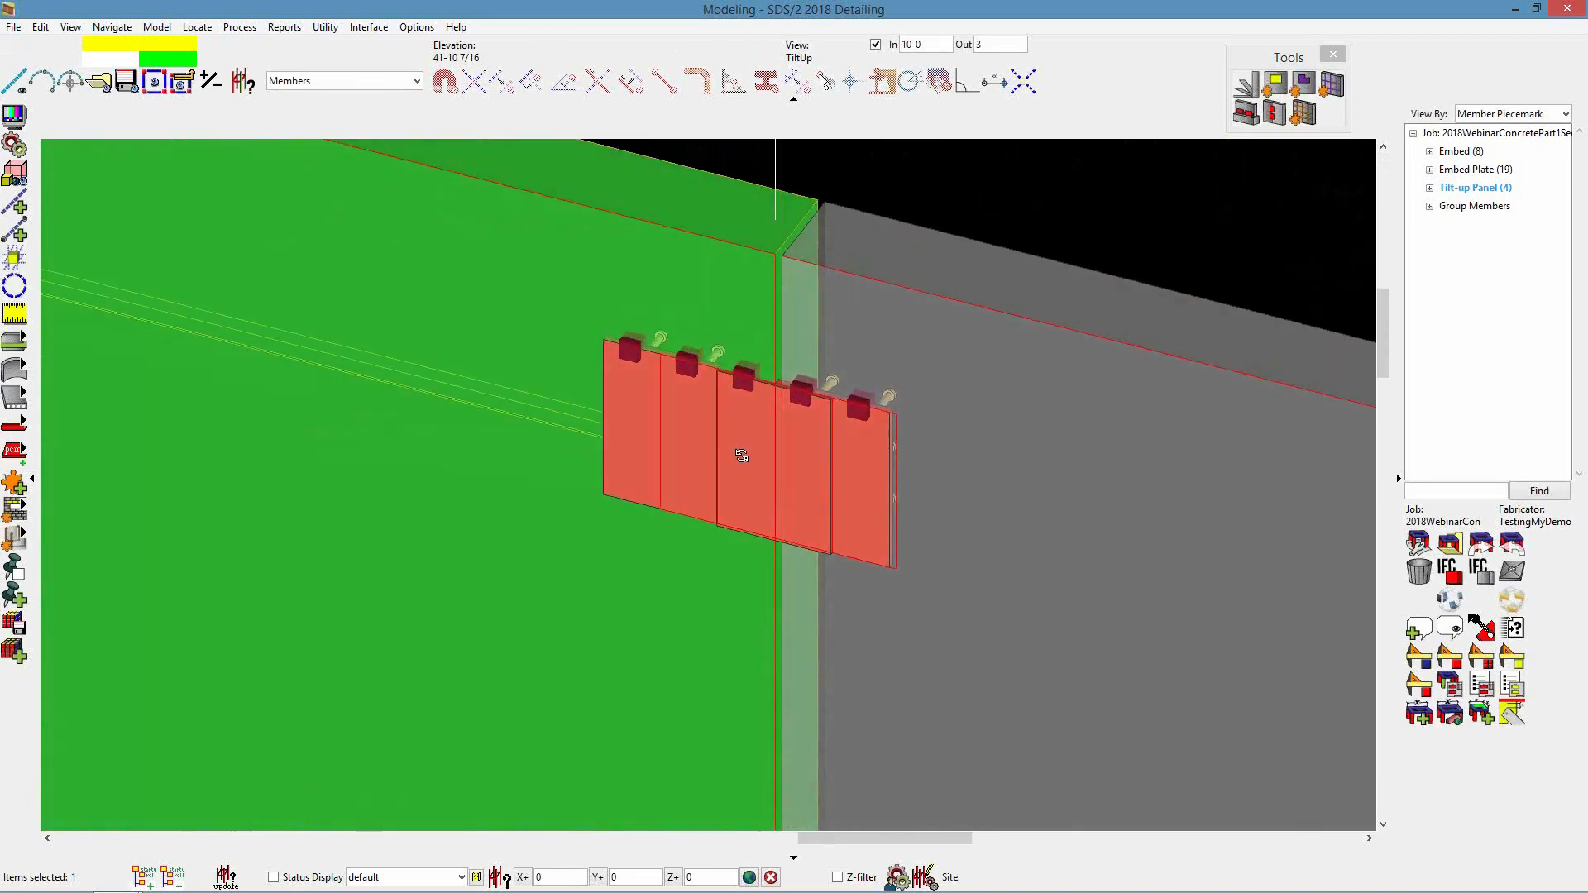
pyautogui.scroll(5, 776, 389)
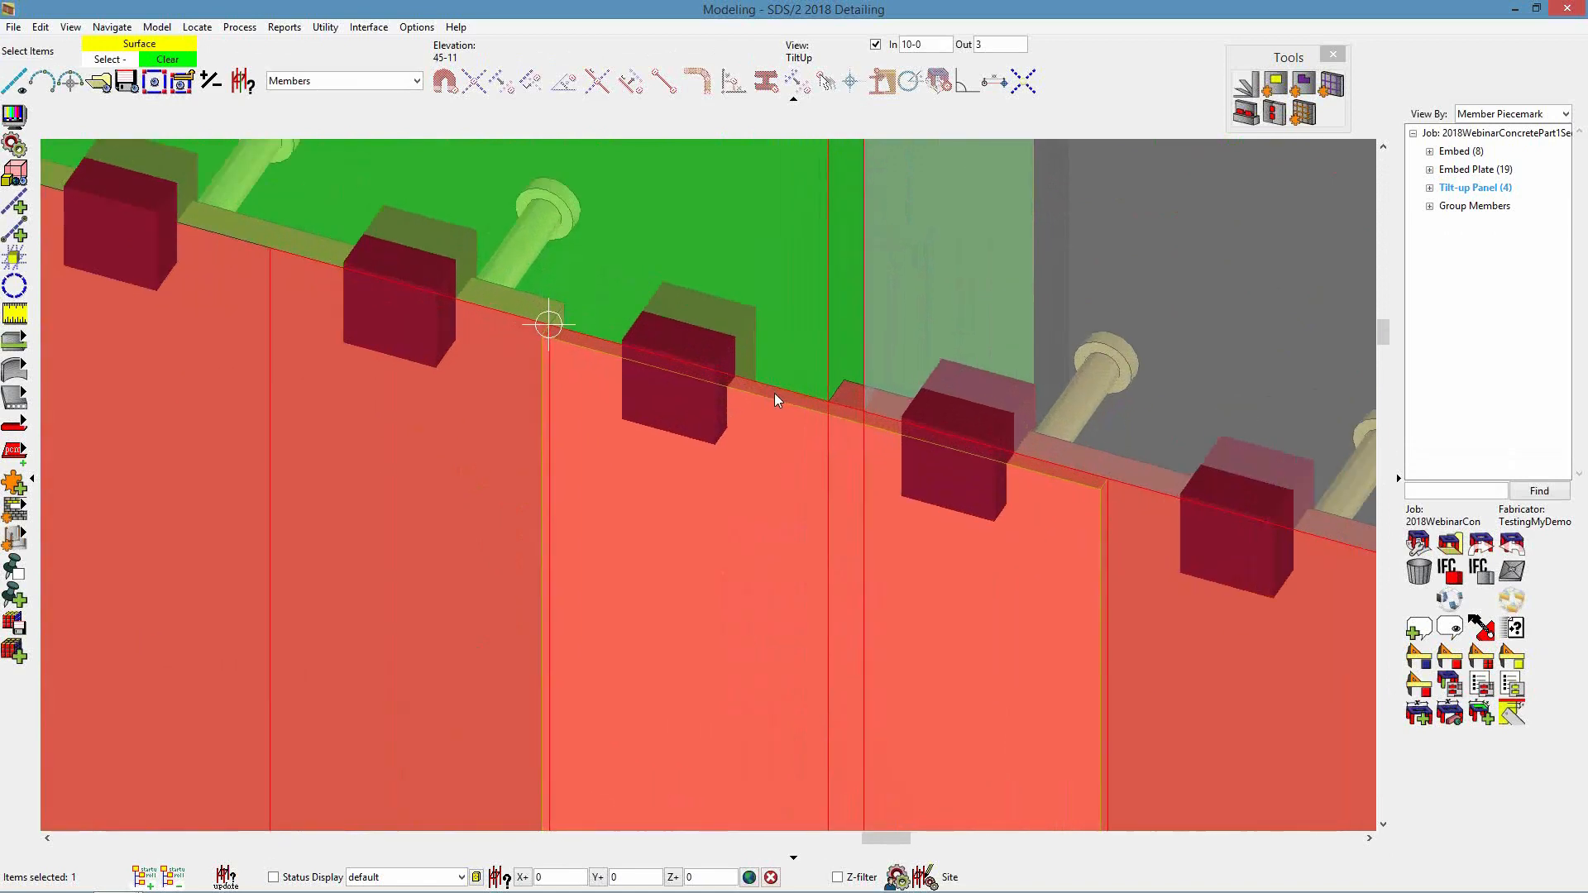
pyautogui.middleClick(774, 393)
pyautogui.scroll(1, 726, 474)
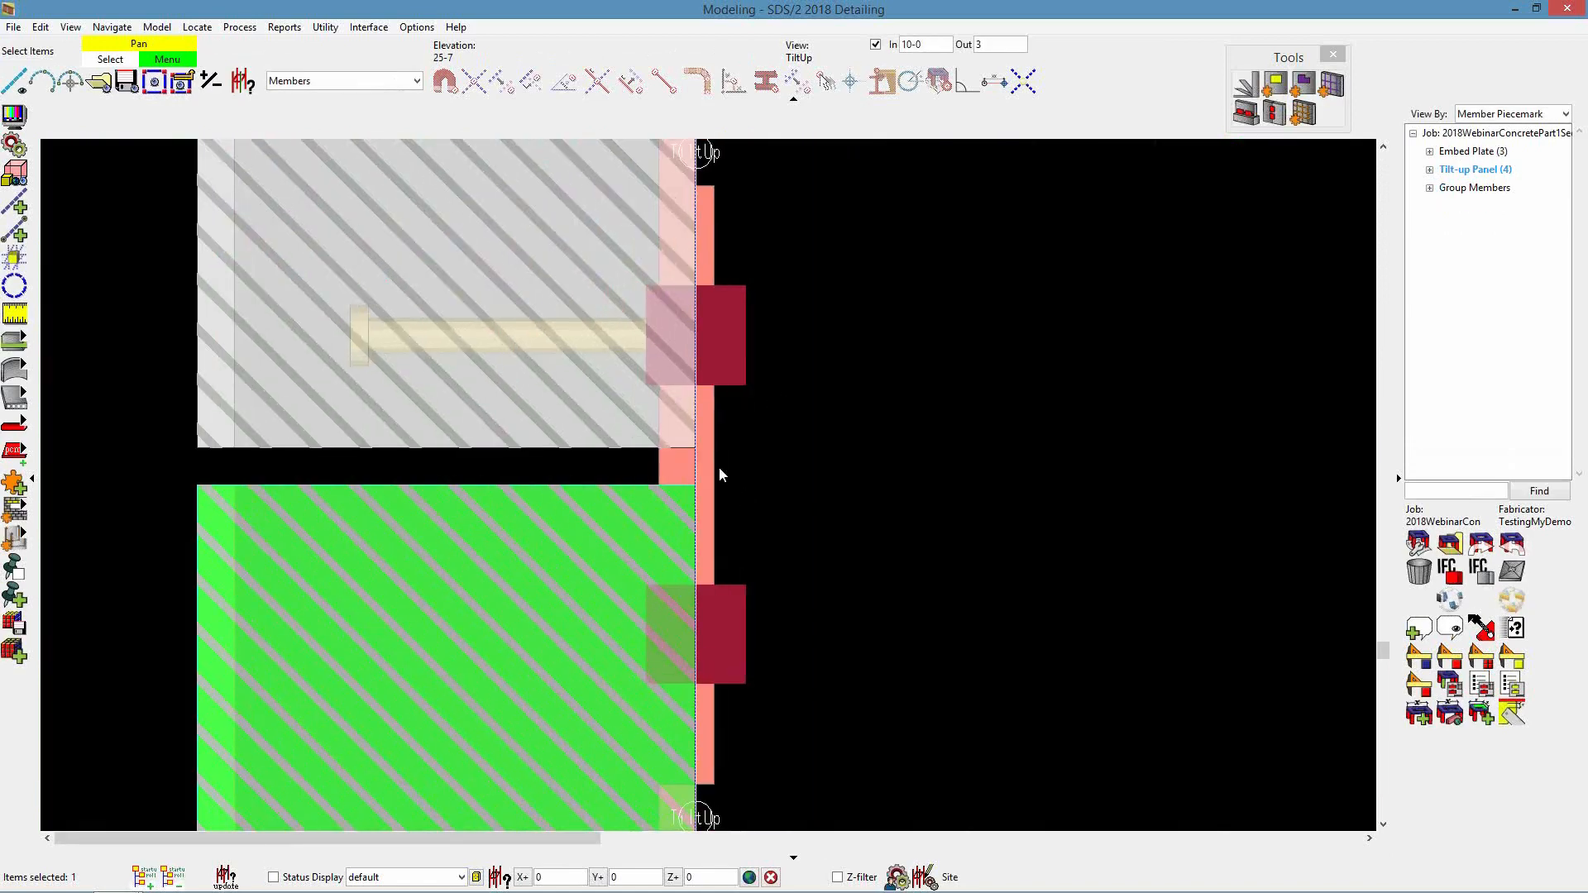
pyautogui.scroll(-4, 711, 445)
pyautogui.scroll(-1, 709, 413)
pyautogui.scroll(3, 709, 567)
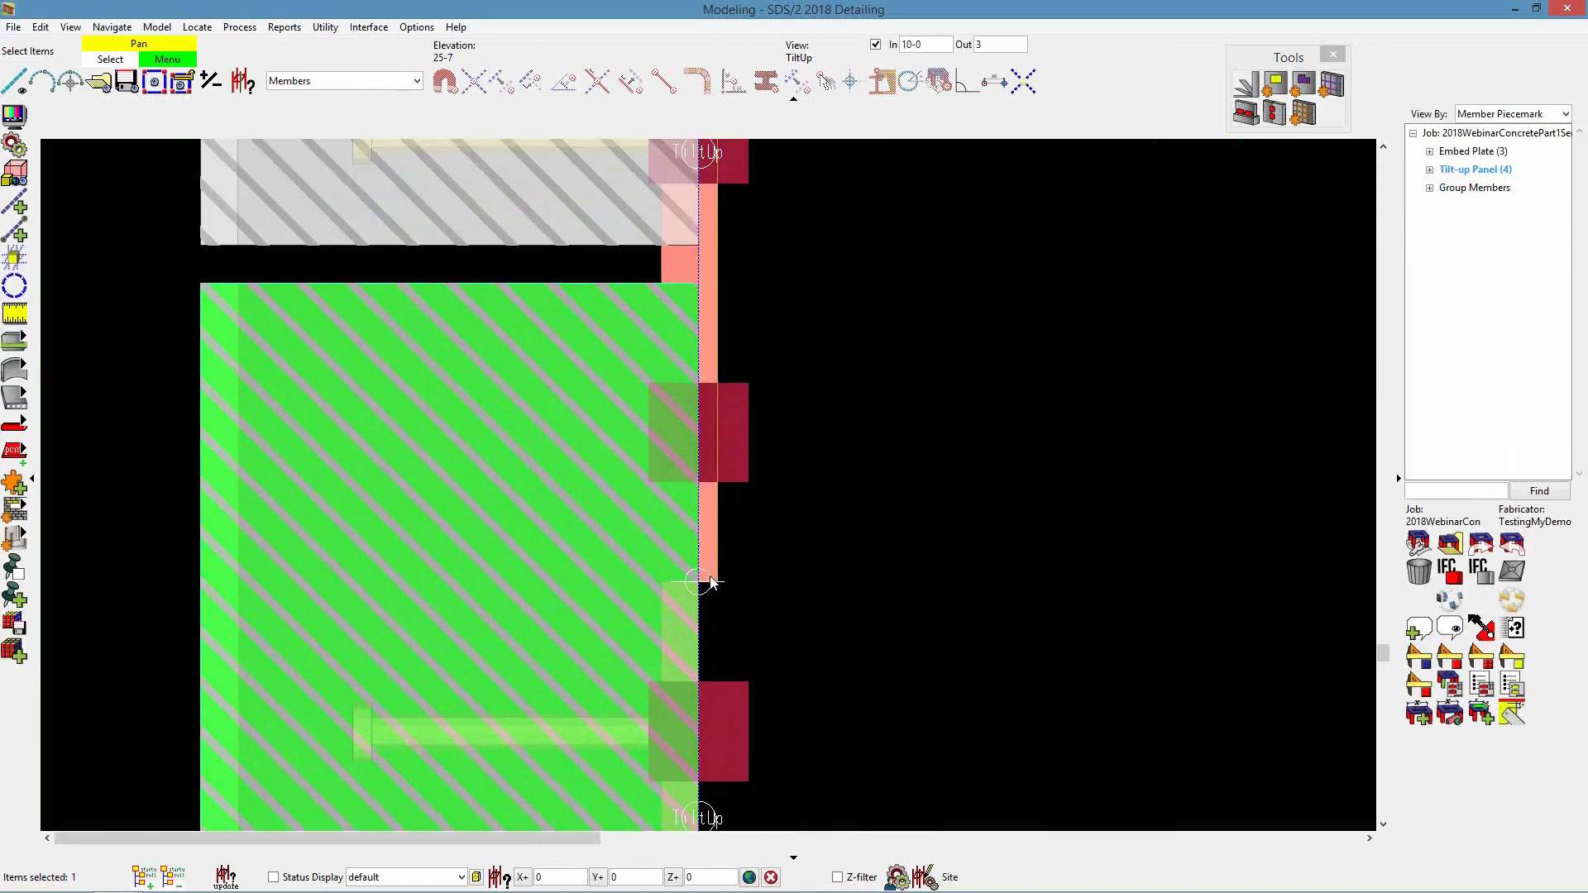
# Add construction lines along the edges of the concrete material of tilt-up panel P7
pyautogui.click(100, 329)
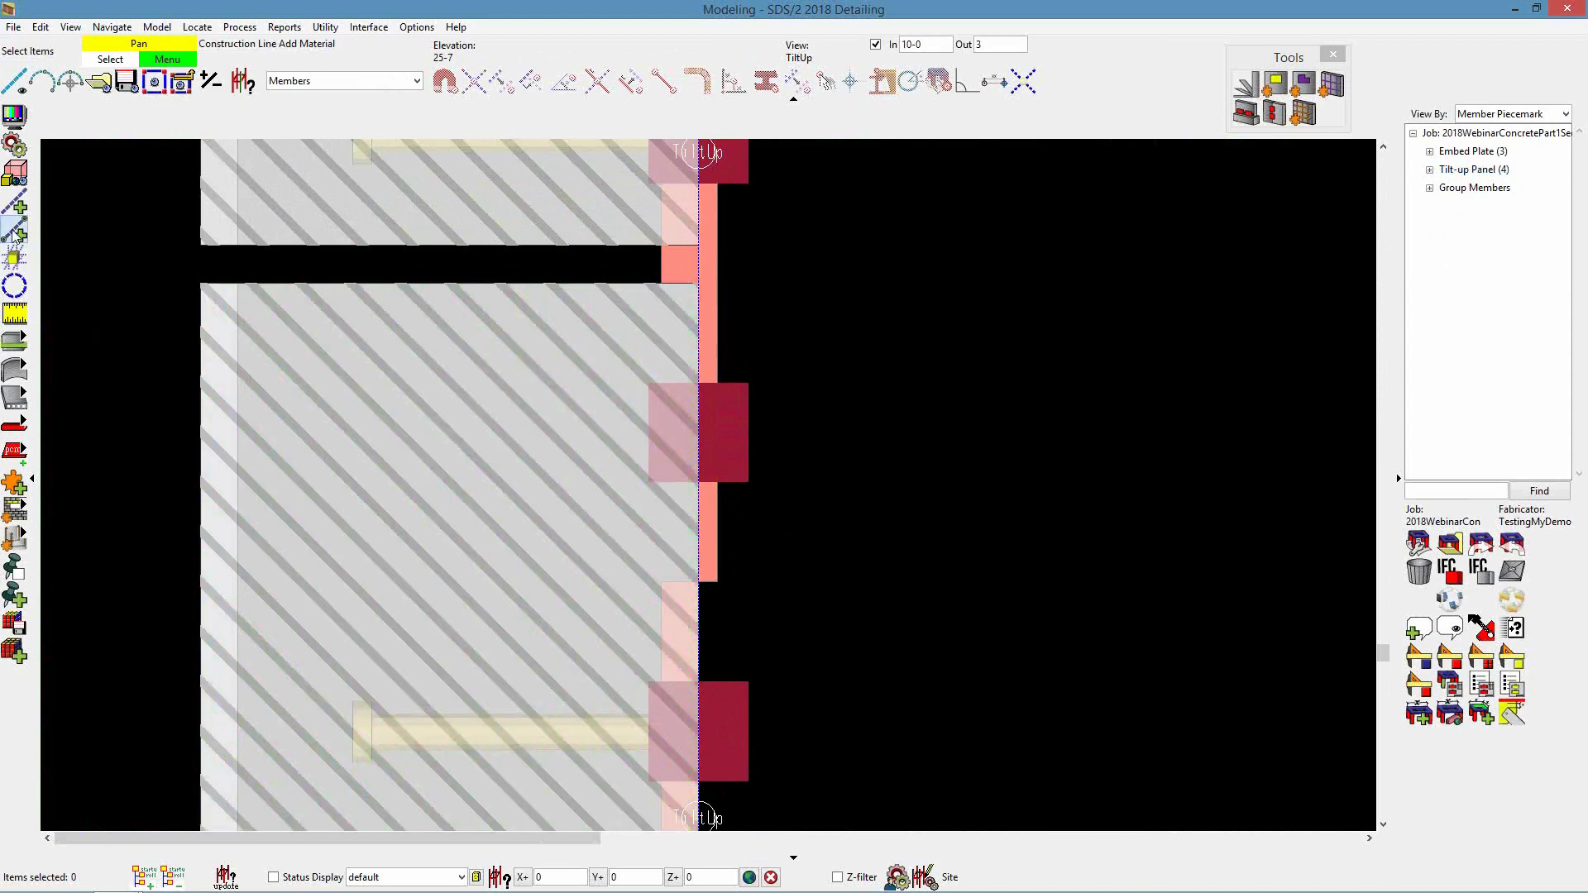
pyautogui.click(10, 261)
pyautogui.click(380, 360)
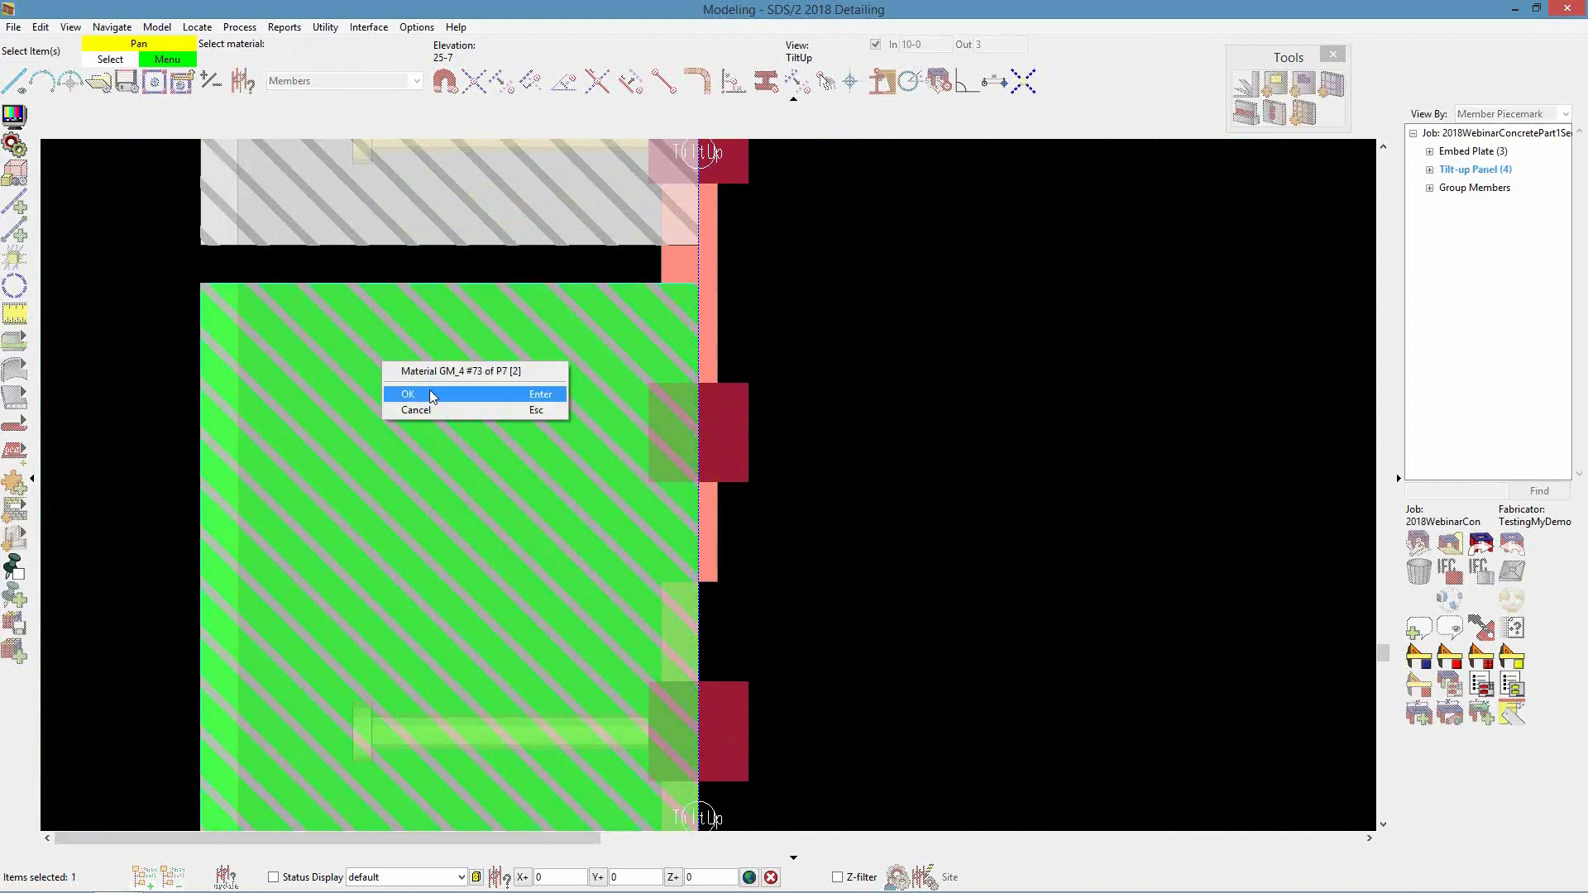
pyautogui.click(429, 390)
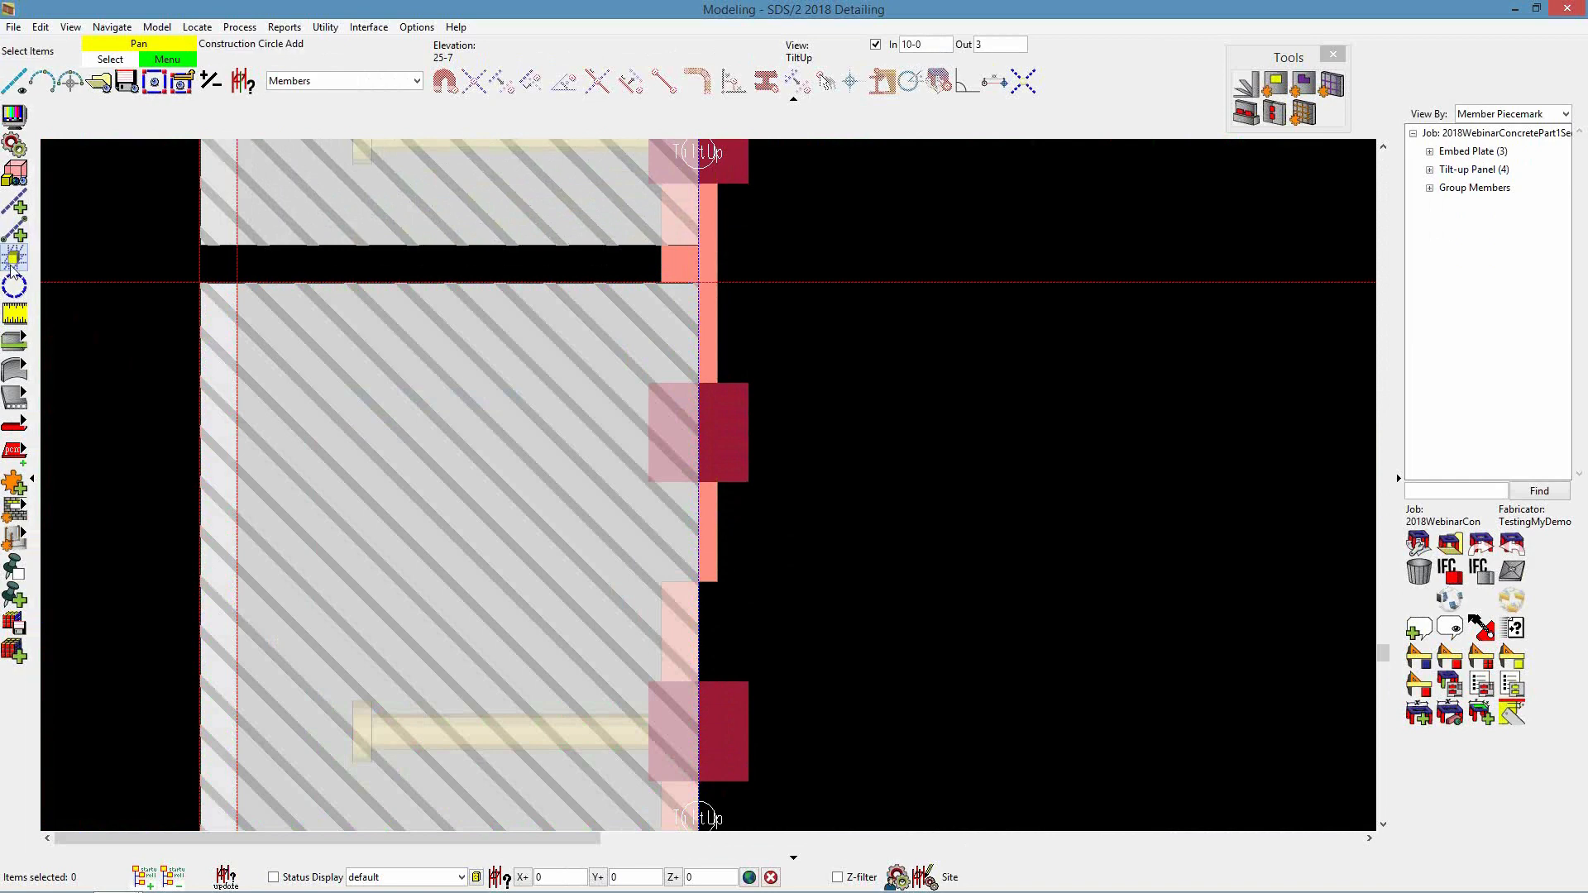
# Add construction lines along the edges of the em1 embed plate material set in panel P7
pyautogui.click(13, 262)
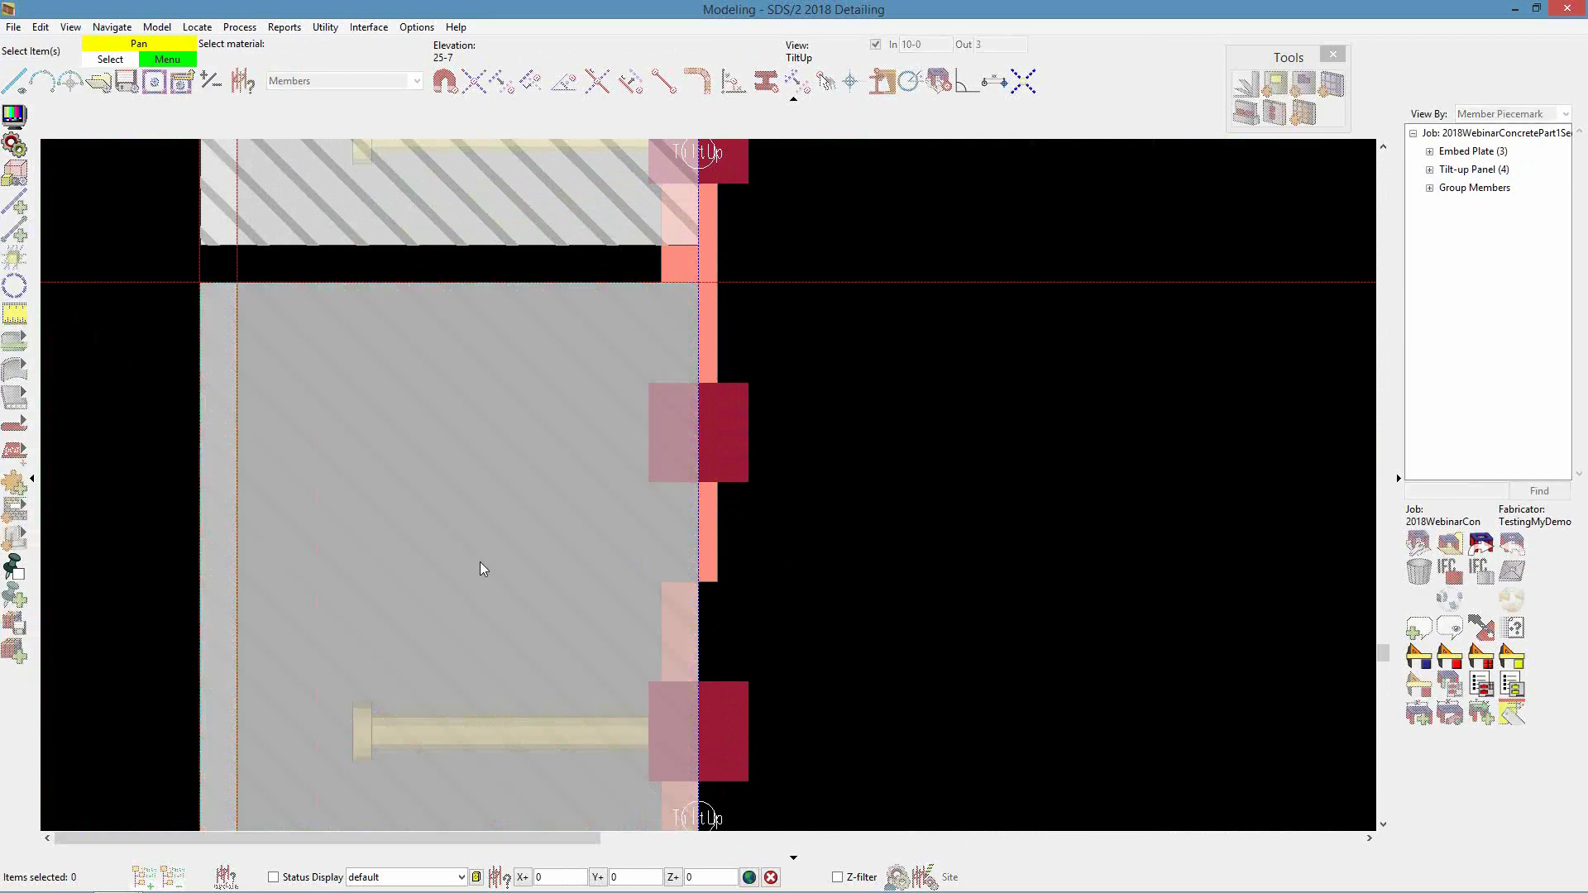
pyautogui.click(684, 612)
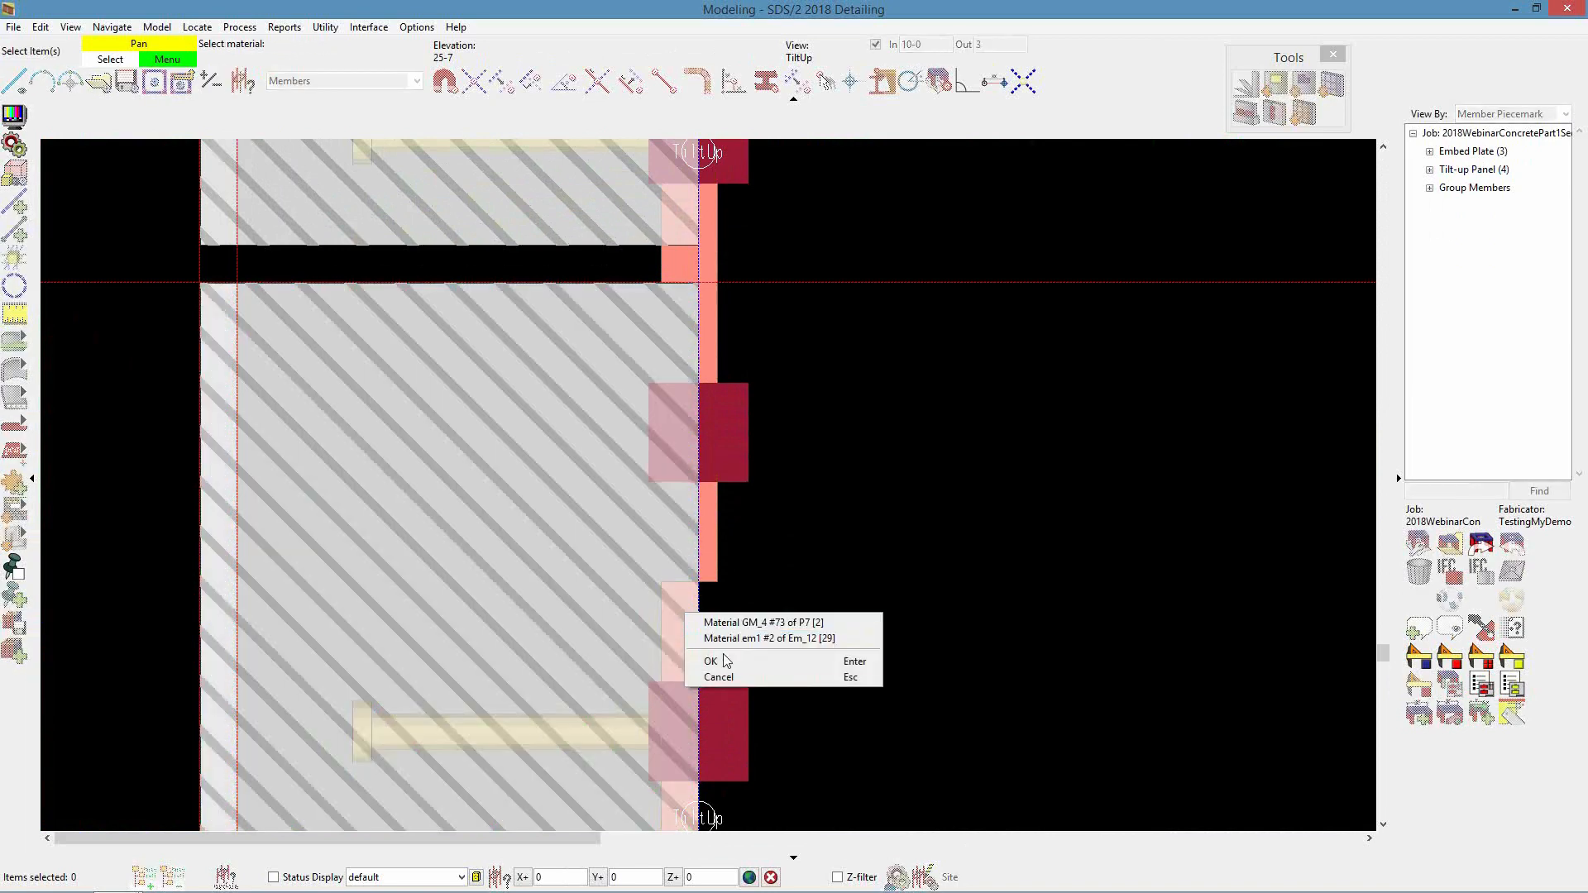
pyautogui.click(747, 640)
pyautogui.rightClick(811, 631)
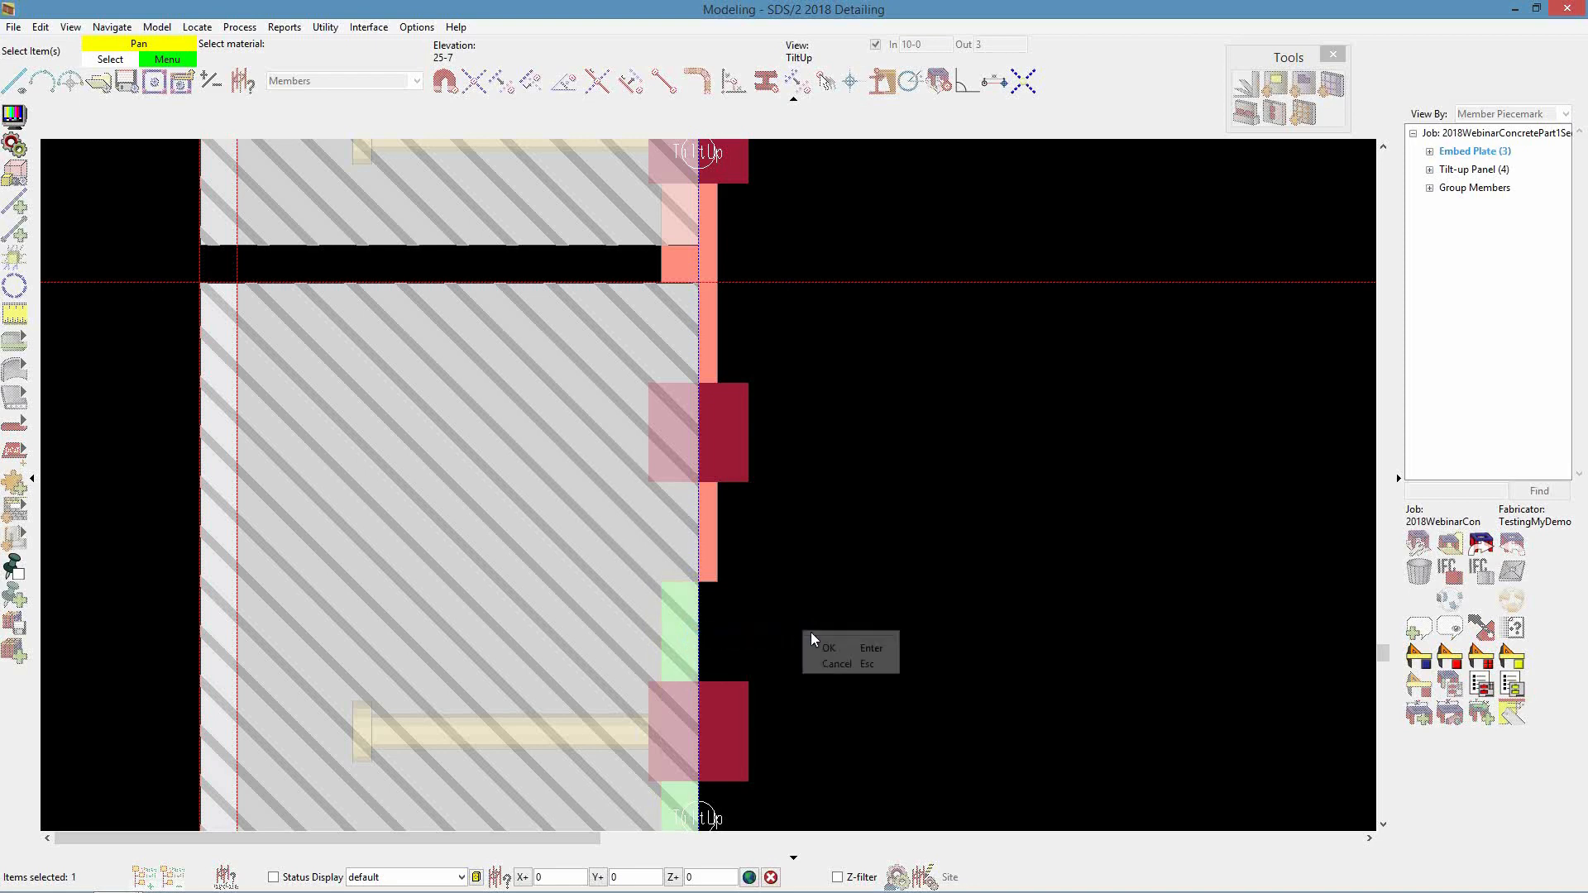
pyautogui.click(829, 644)
# Measure the distance from the end of the em1 embed plate to the panel edge line, then close the ruler results
pyautogui.click(14, 319)
pyautogui.click(662, 583)
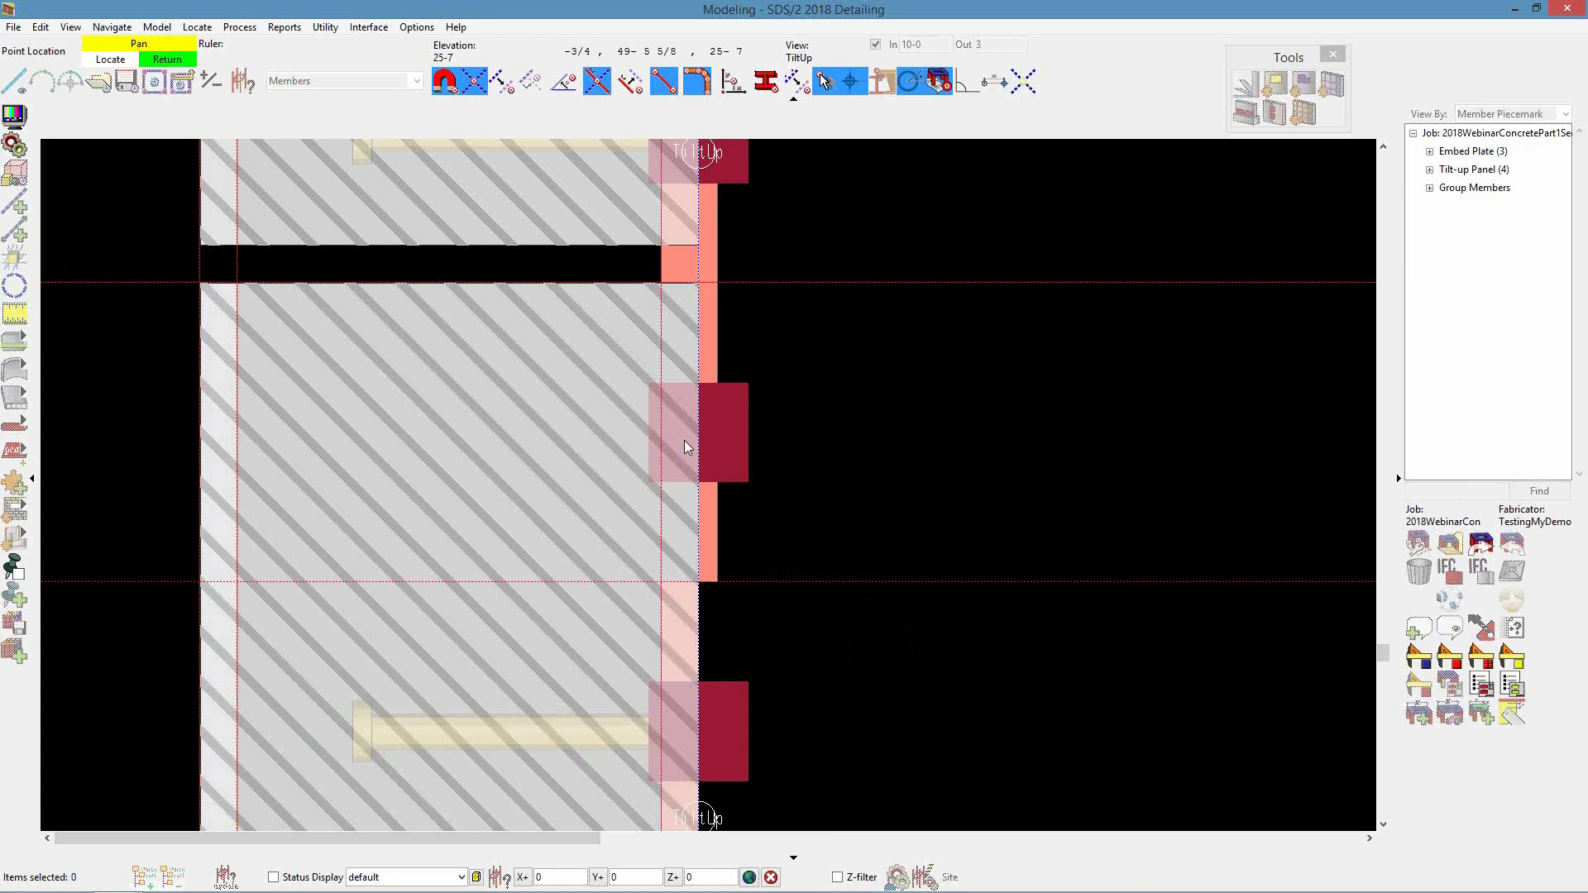
pyautogui.click(653, 290)
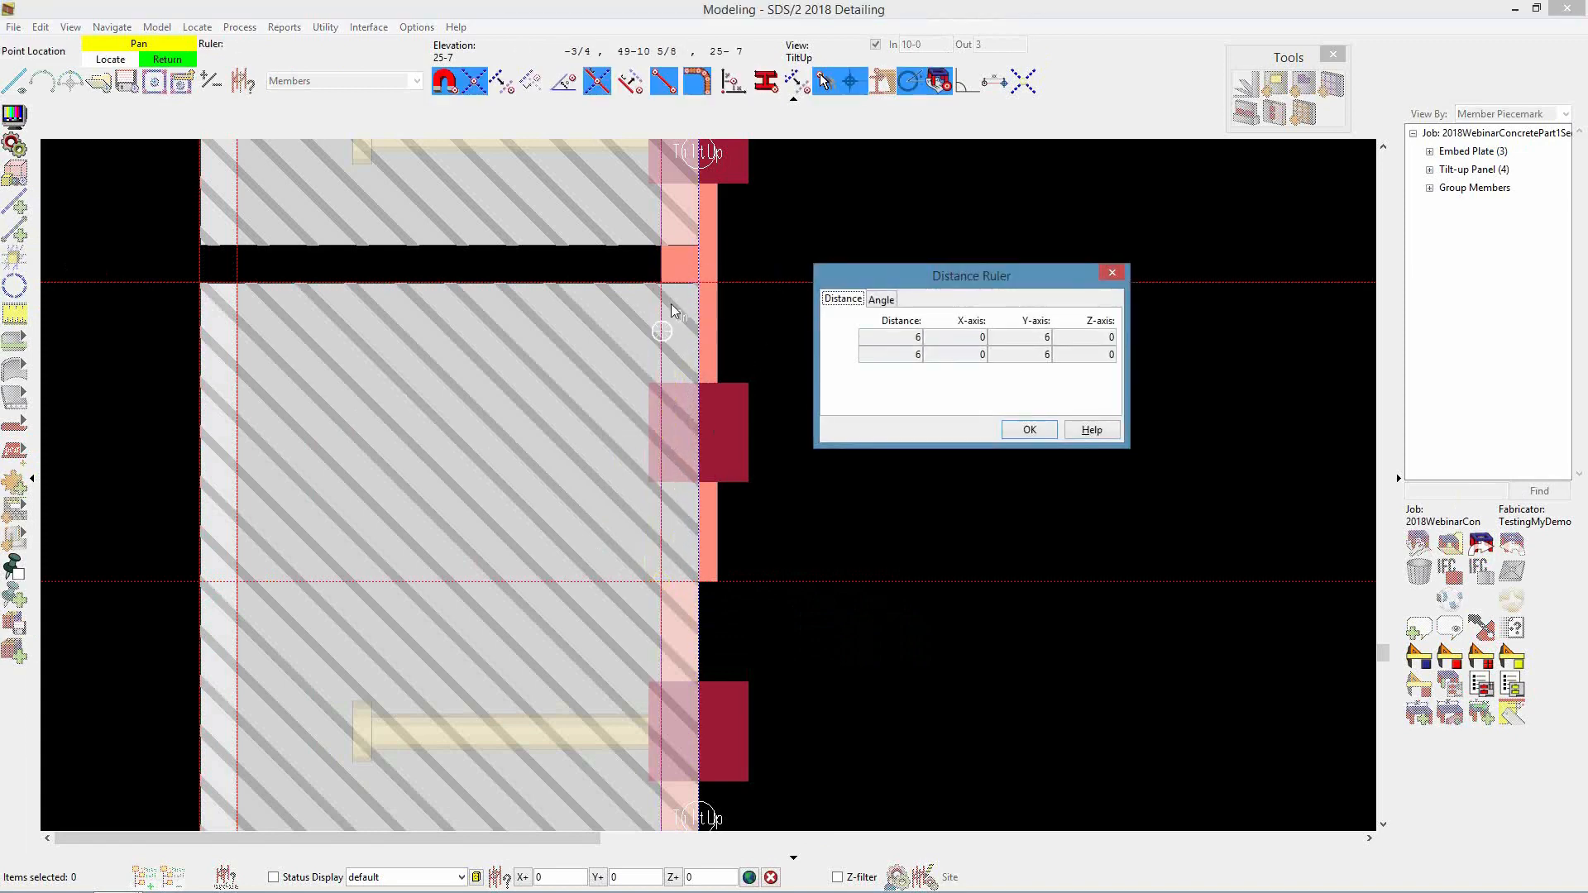
pyautogui.click(776, 421)
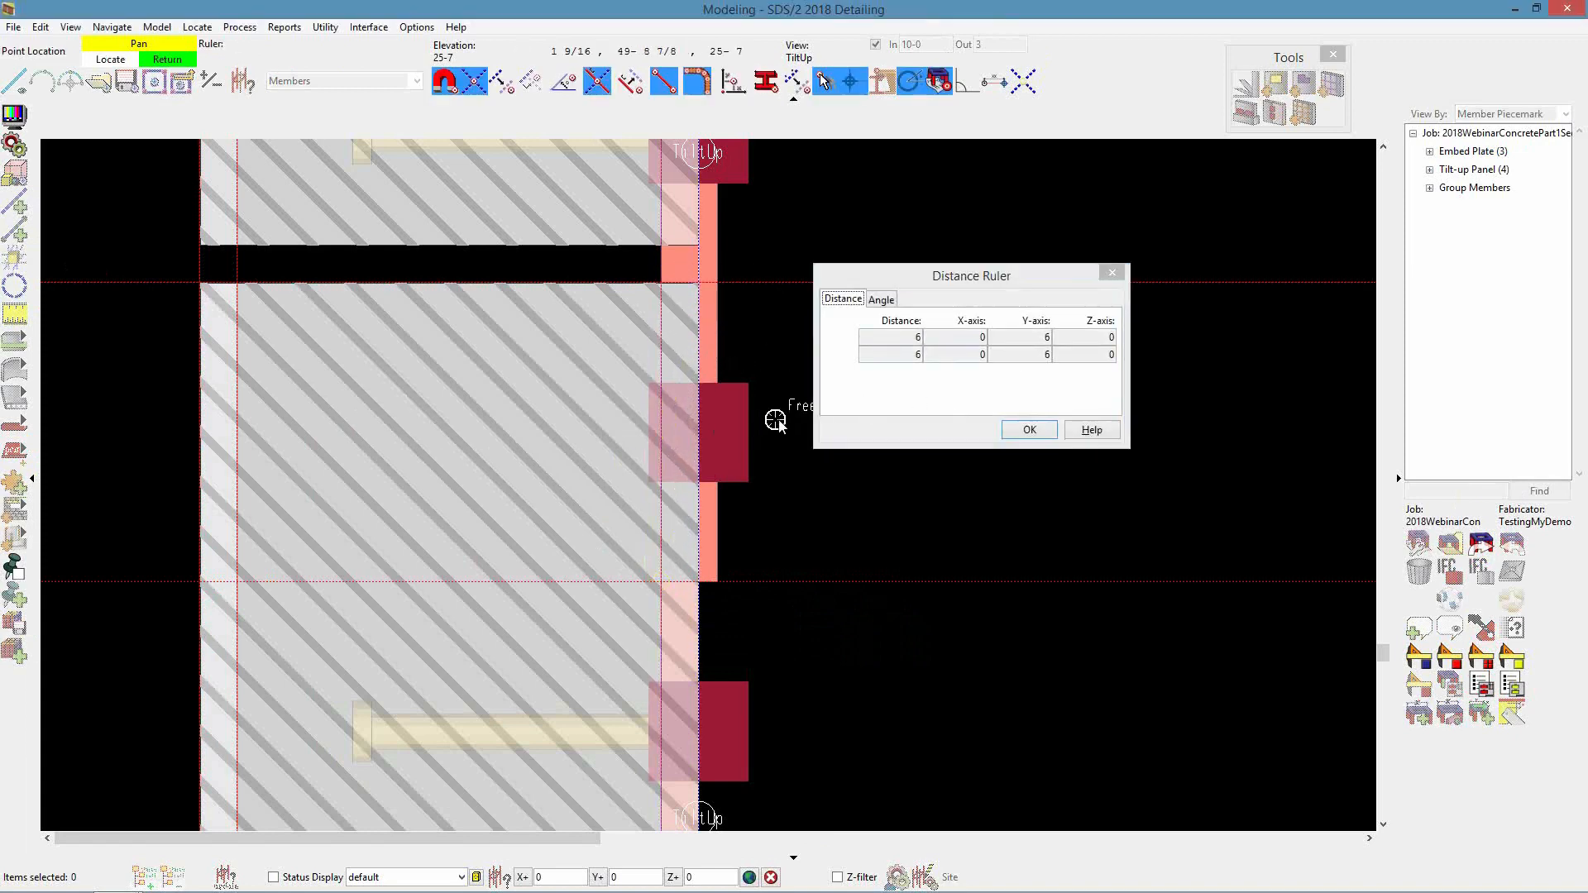
pyautogui.click(1023, 430)
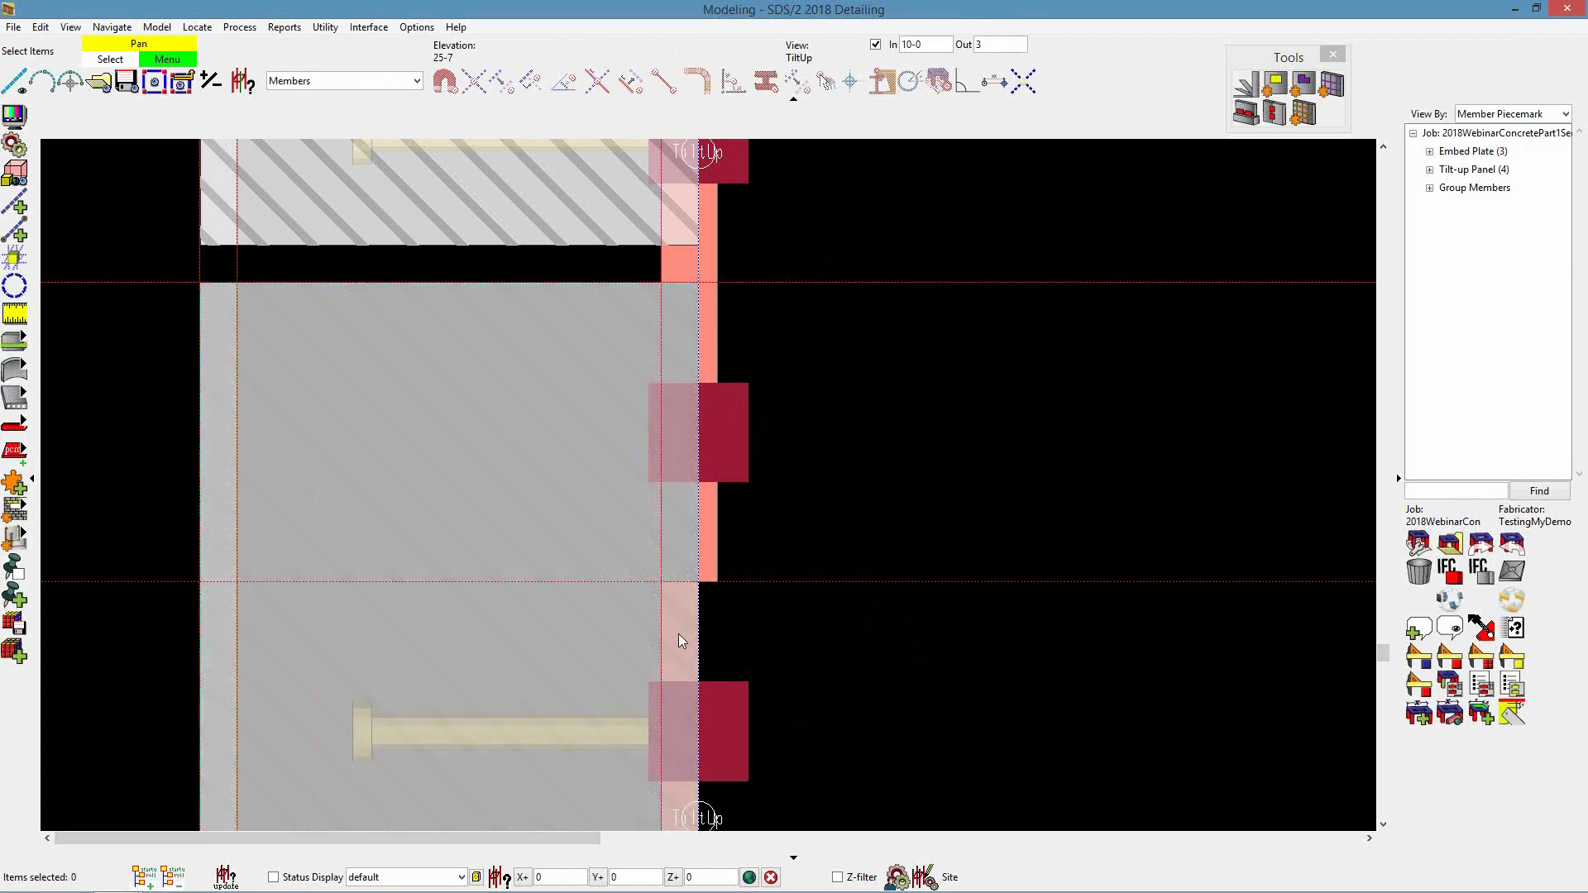
# Open embed plate Em_12 for editing from the 3D view, review its general settings and stud pattern, and accept it
pyautogui.moveTo(660, 659); pyautogui.dragTo(577, 637, button='middle')
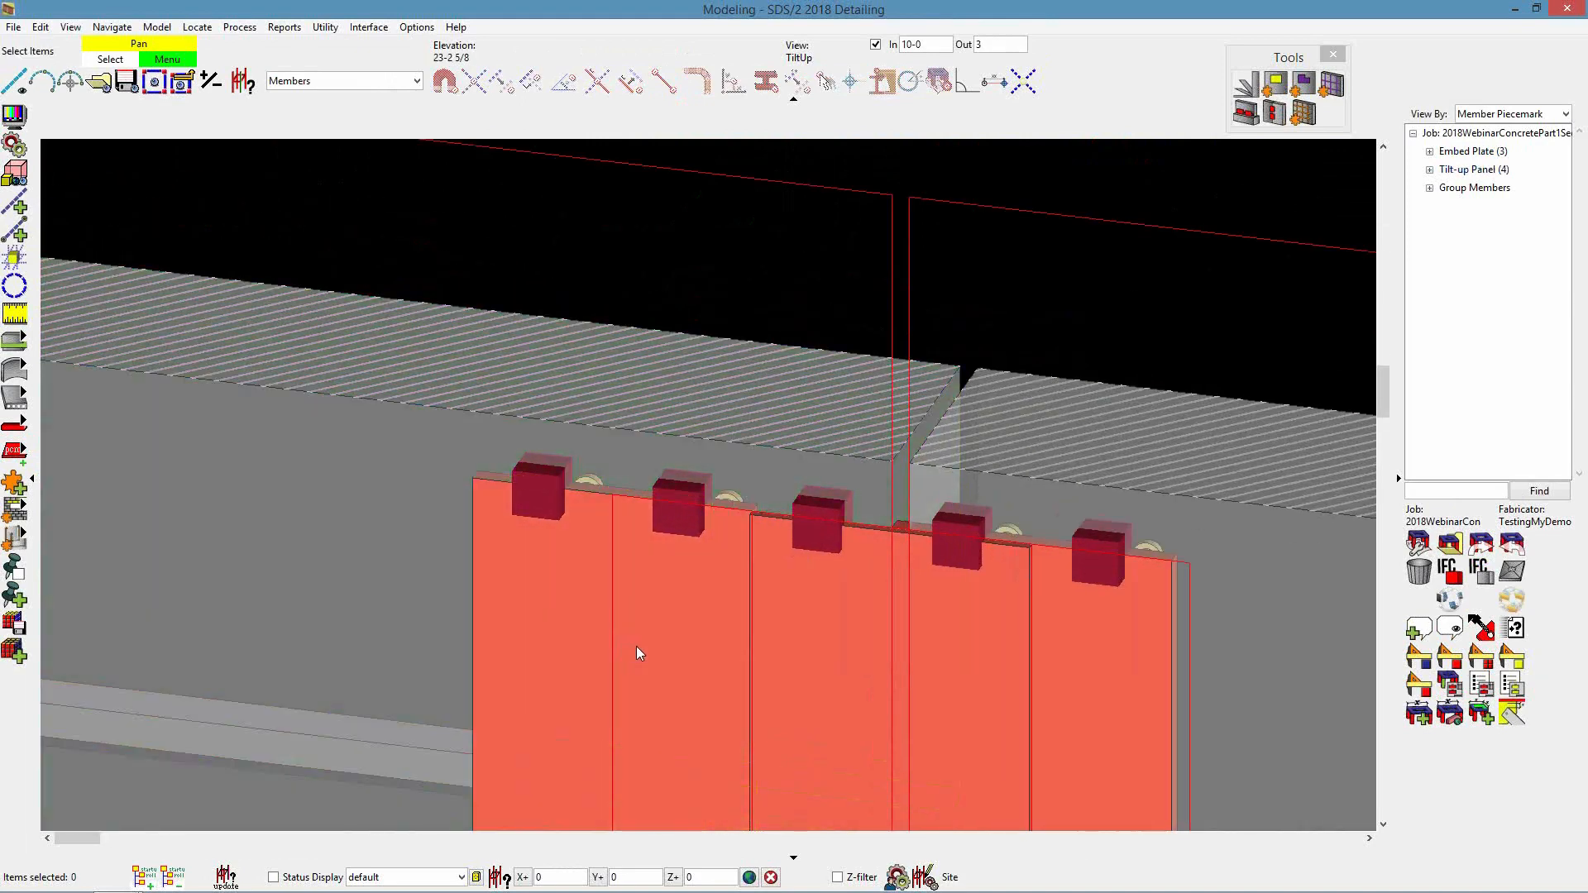
pyautogui.click(683, 652)
pyautogui.scroll(-1, 720, 496)
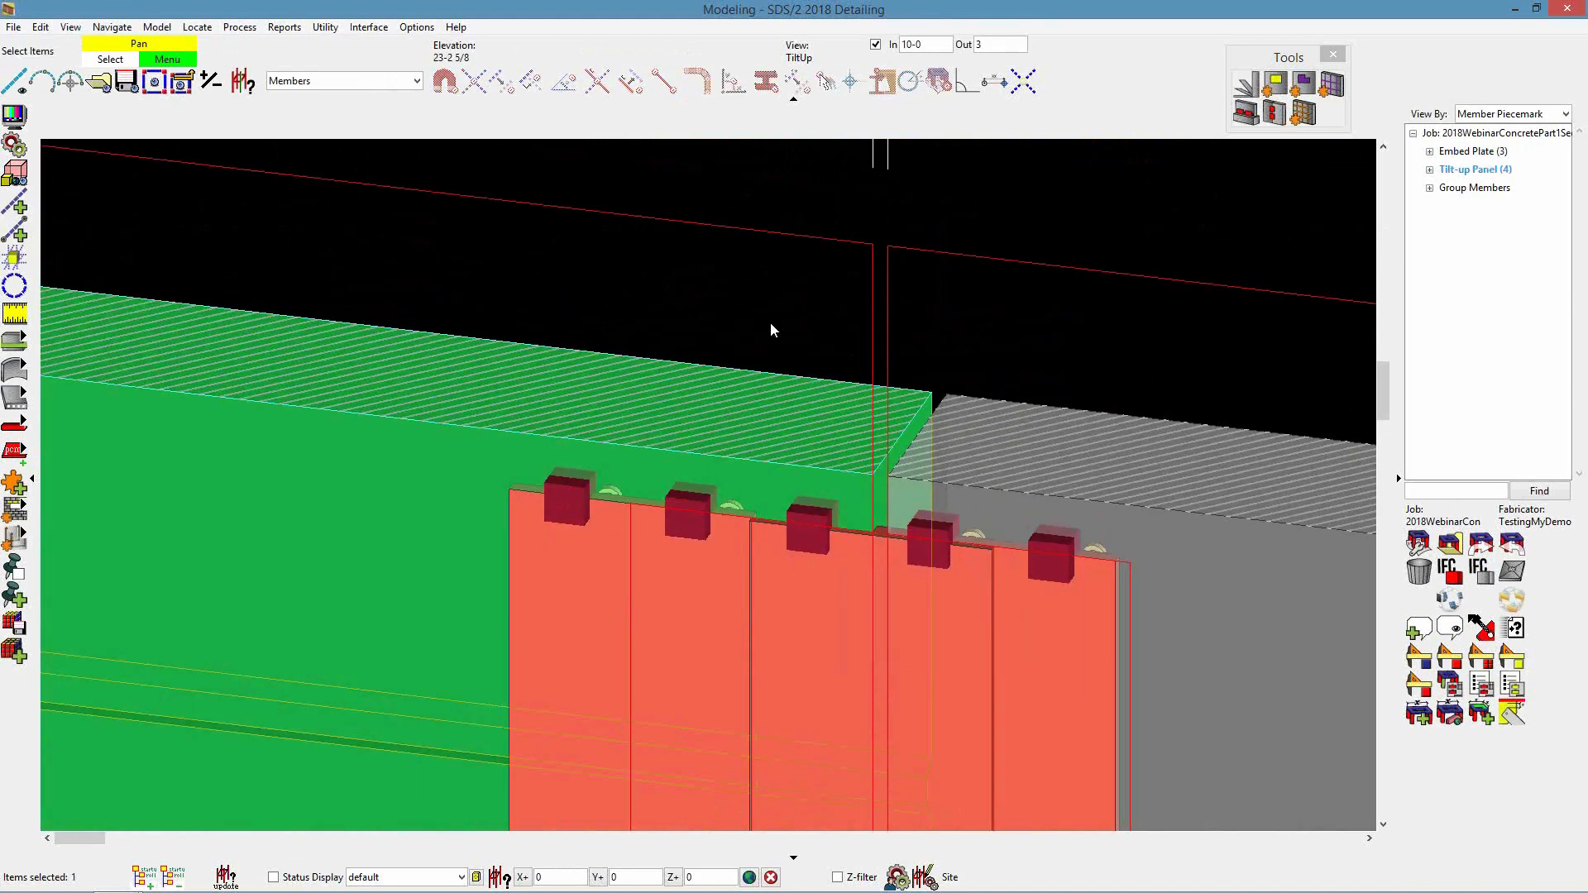
pyautogui.click(786, 195)
pyautogui.rightClick(584, 576)
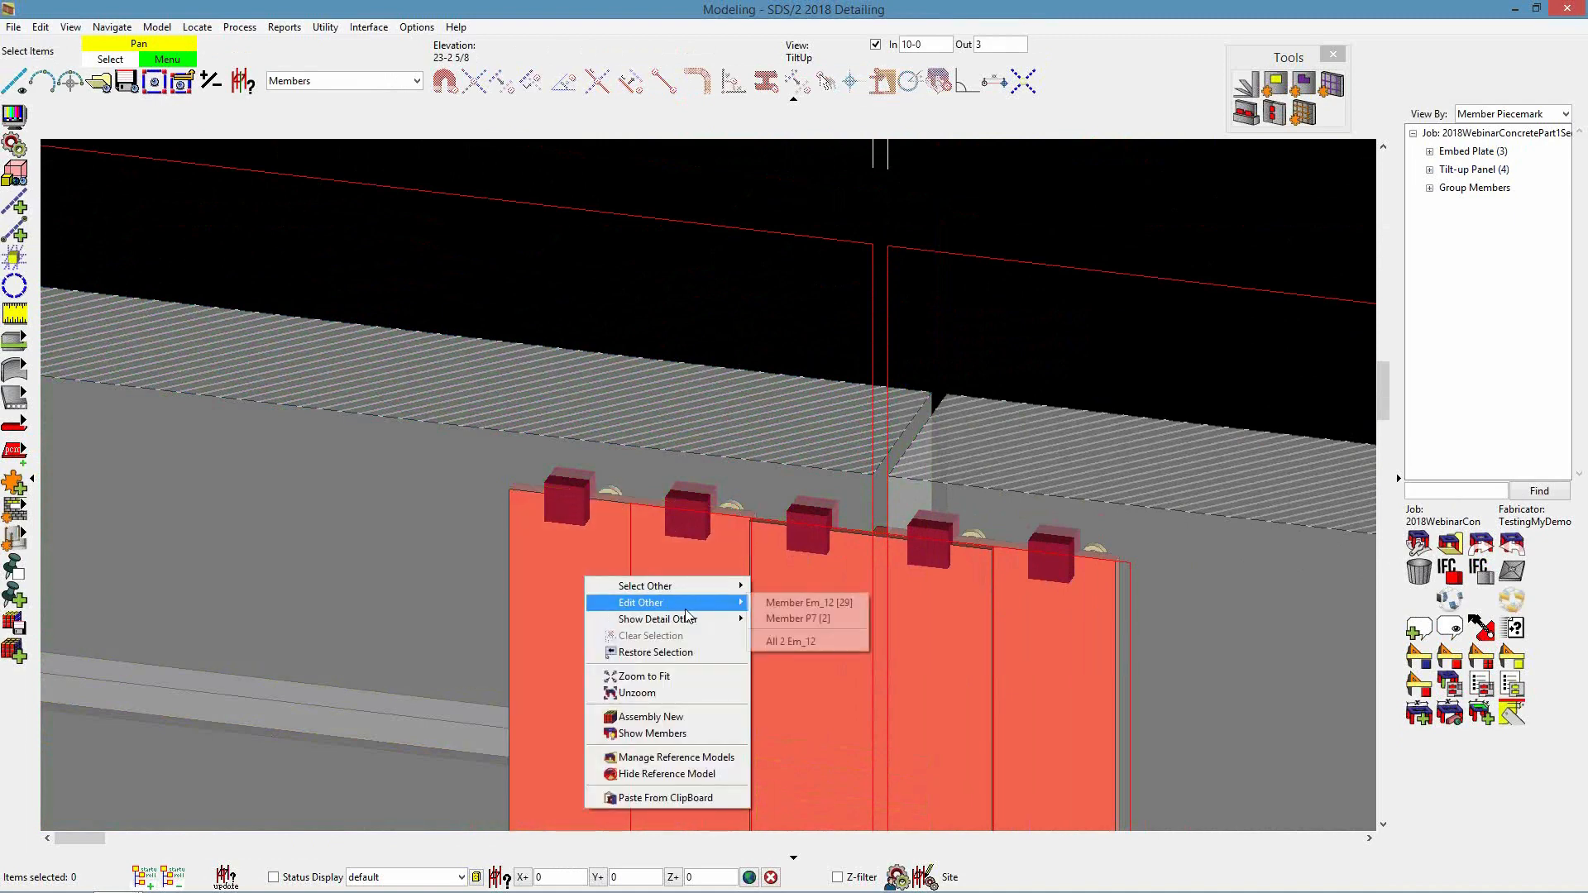
pyautogui.moveTo(719, 603)
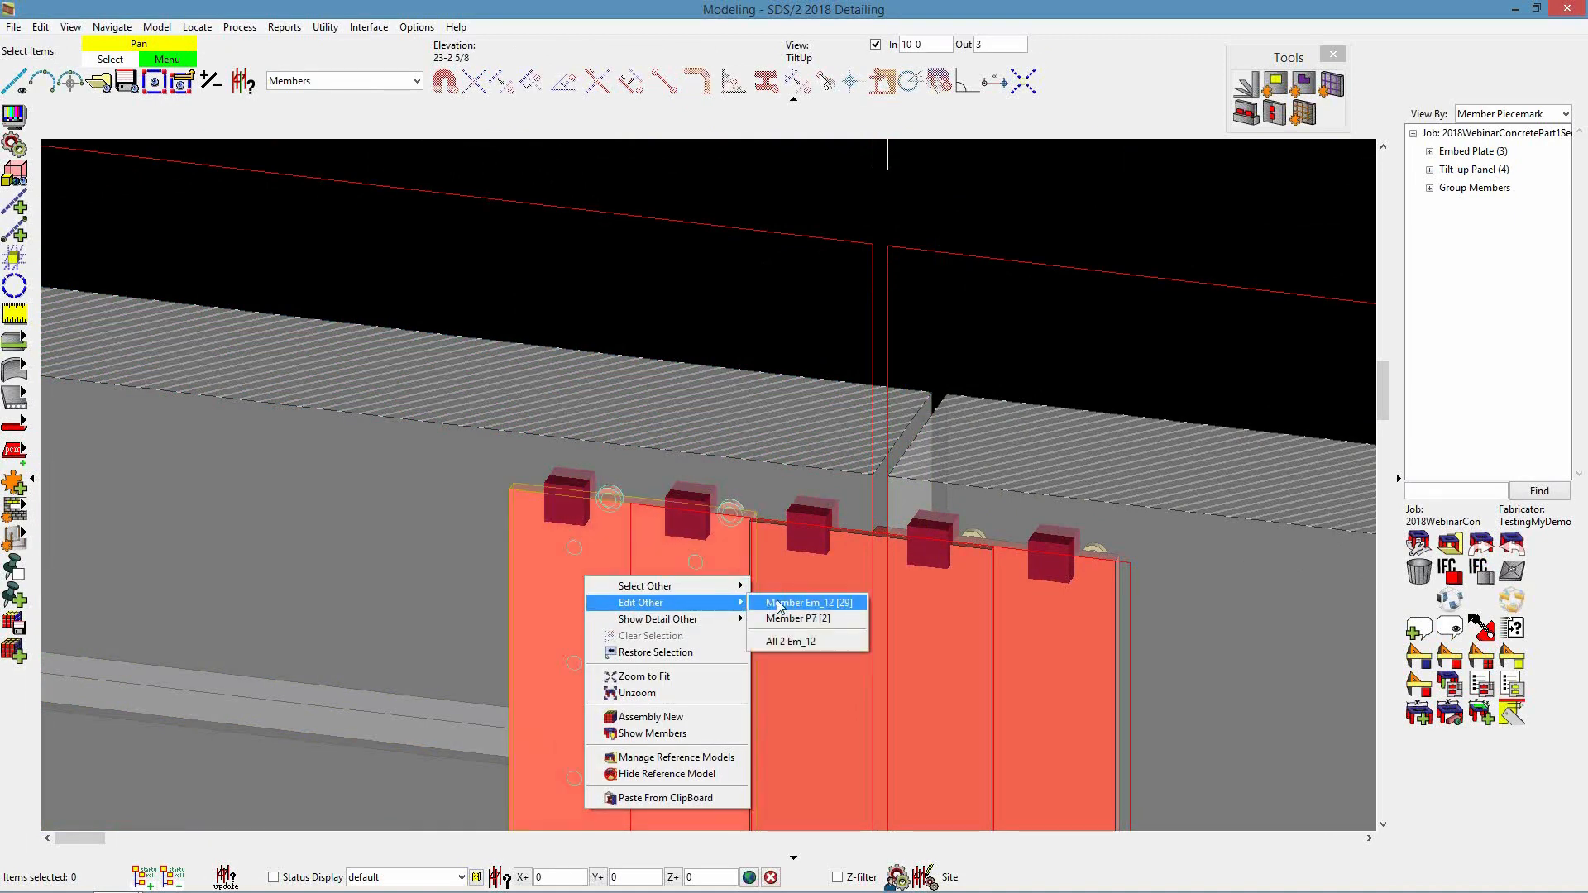
pyautogui.click(769, 604)
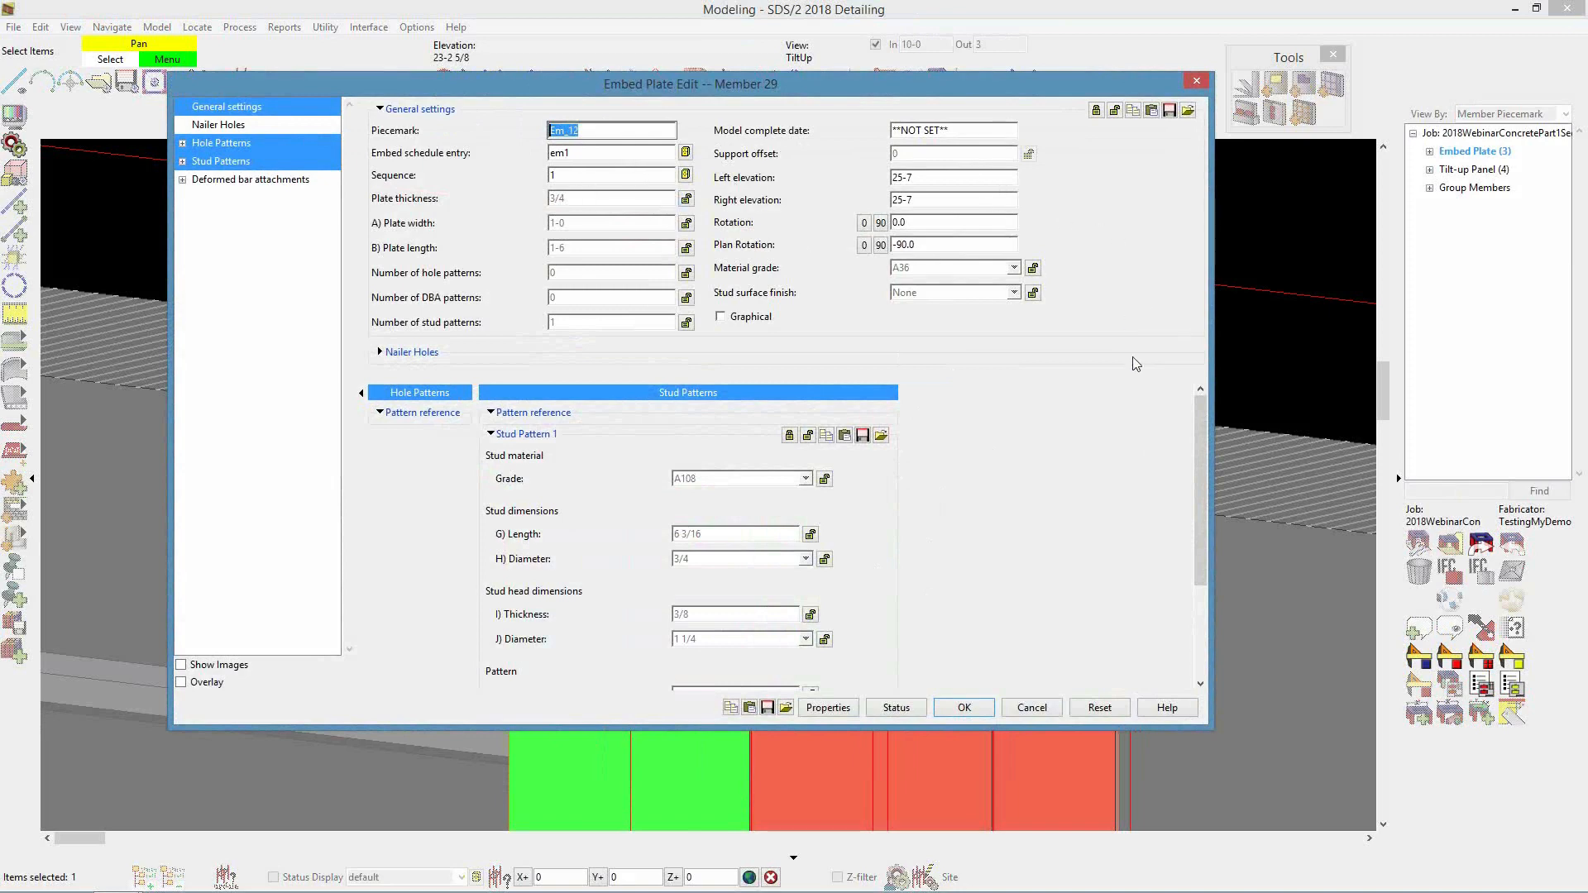
pyautogui.click(959, 707)
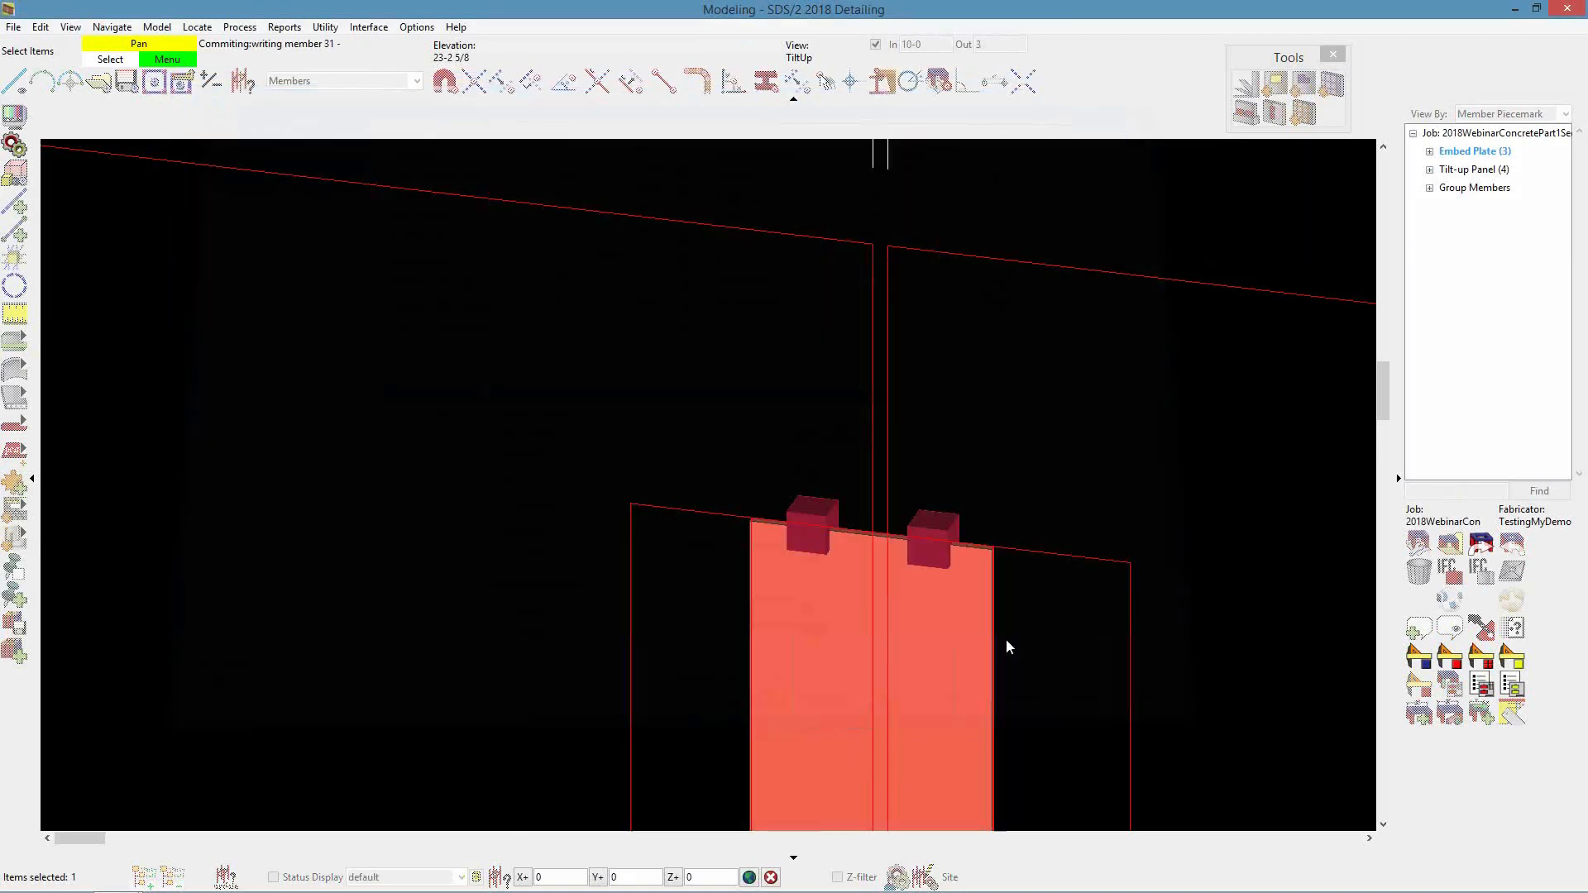
# Turn off the view's depth limit to show the full tilt-up wall with all its embeds
pyautogui.scroll(-6, 1194, 242)
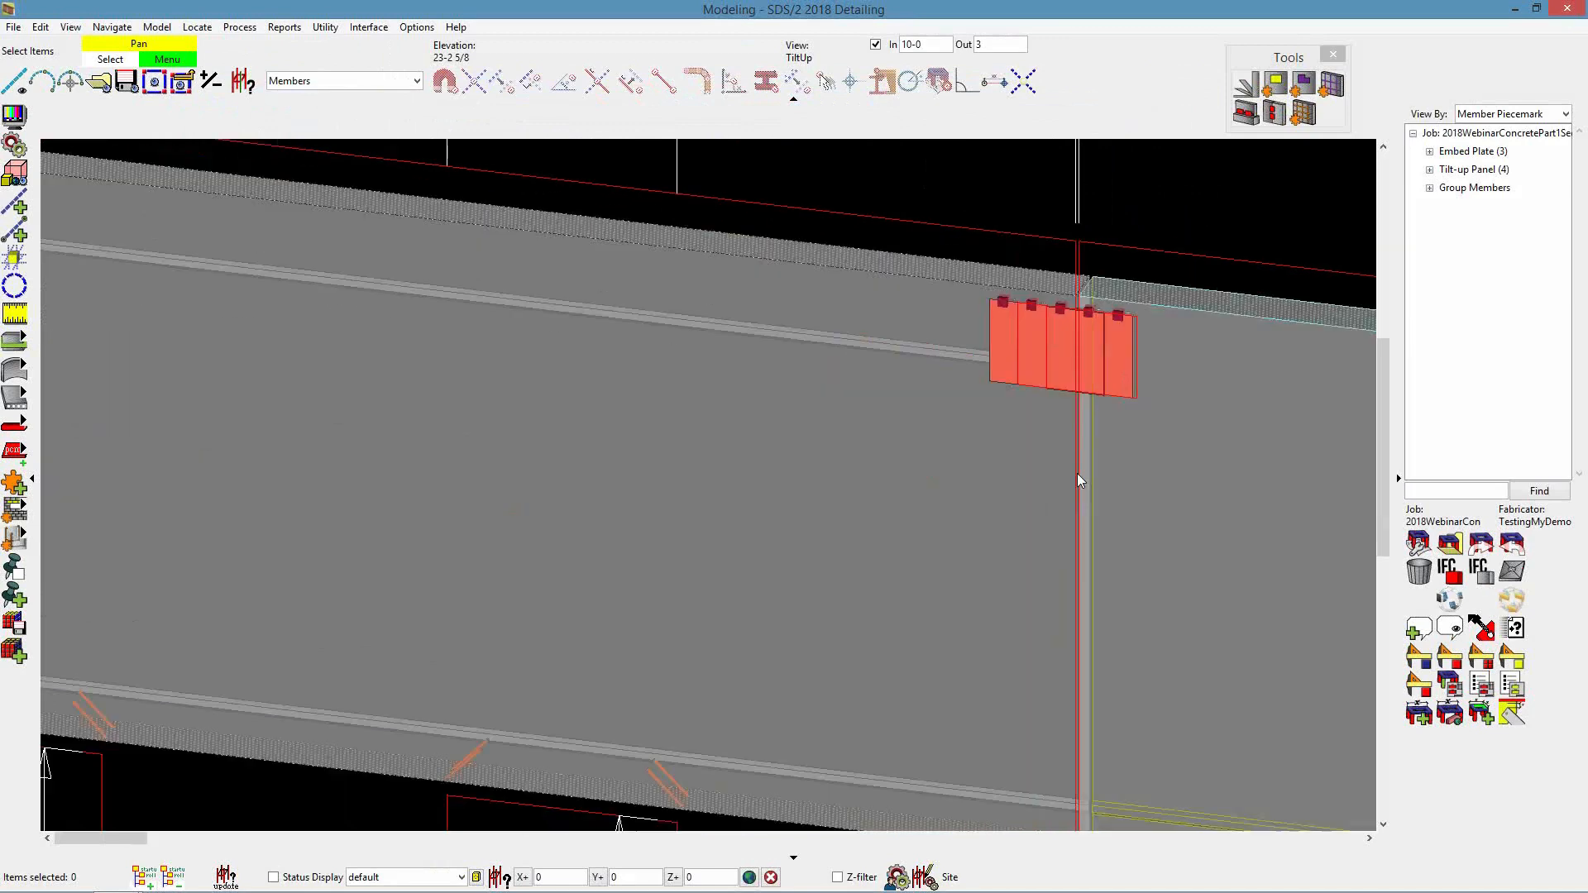
pyautogui.click(876, 45)
pyautogui.scroll(-2, 1032, 487)
pyautogui.scroll(3, 976, 560)
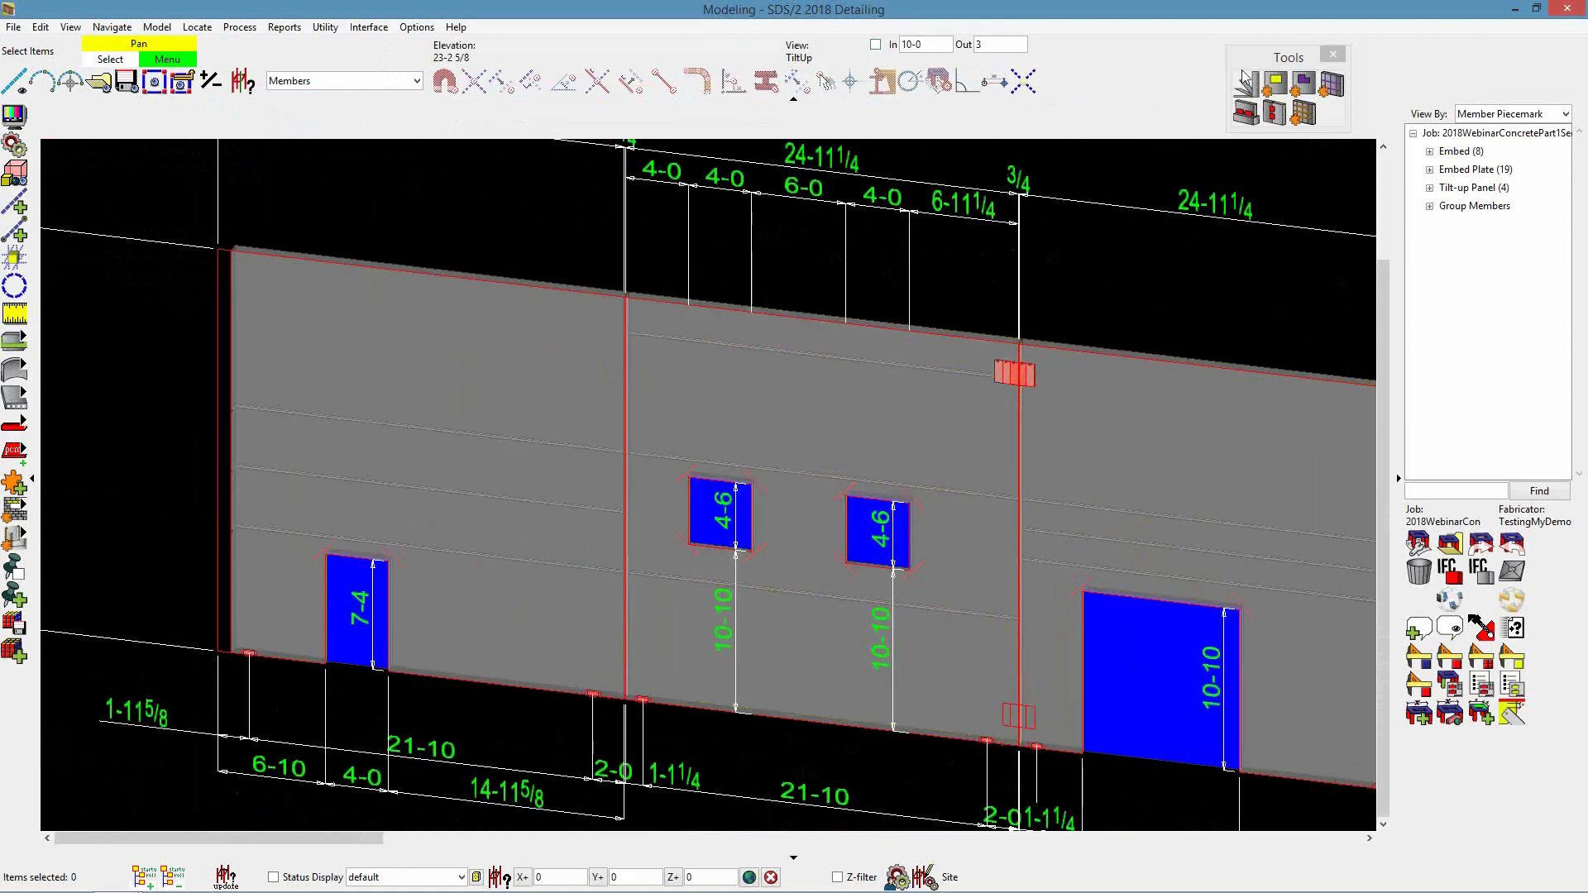
# Add a panel-to-panel embed assembly at the outlined joint location about 1-10 above the panel's base, accepting the em1 and em6 plate settings
pyautogui.click(1274, 113)
pyautogui.click(991, 464)
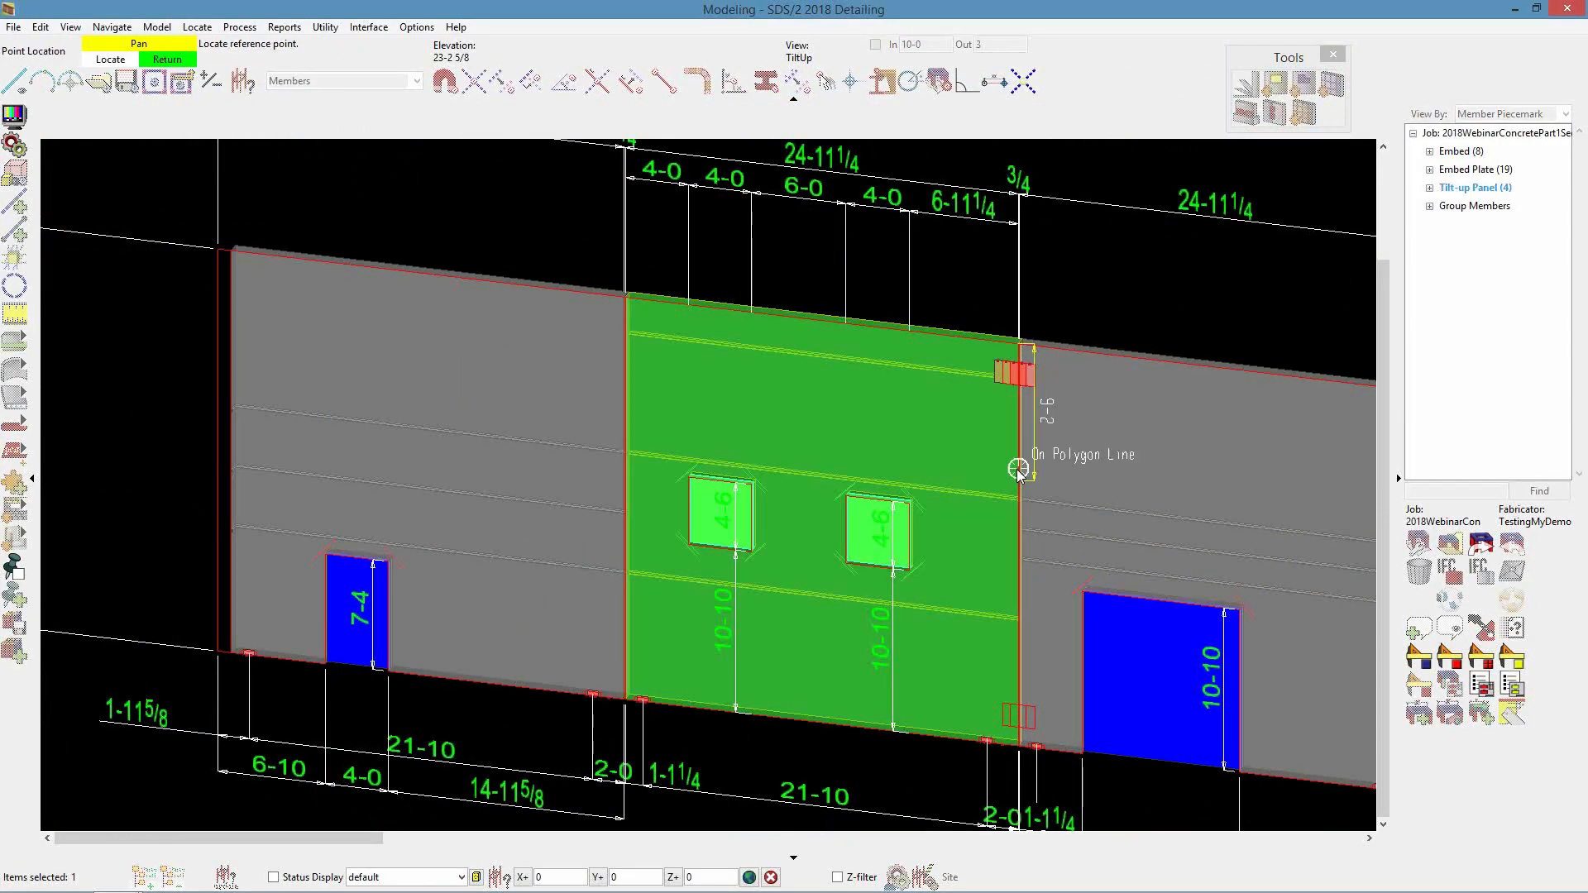
pyautogui.scroll(4, 1013, 691)
pyautogui.scroll(-1, 1011, 686)
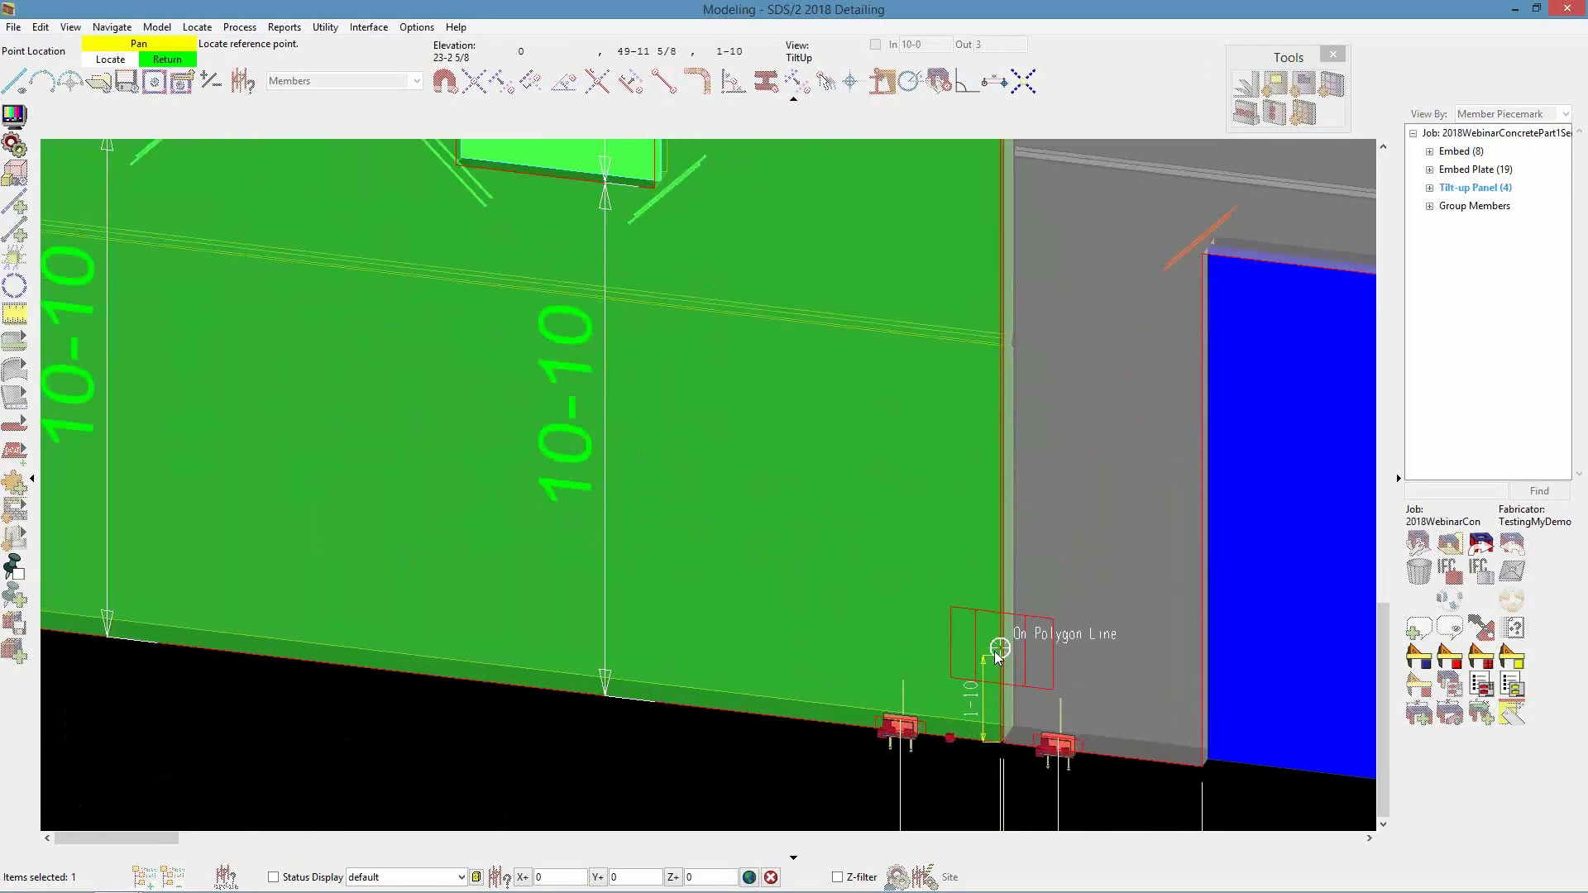
pyautogui.click(996, 650)
pyautogui.doubleClick(764, 377)
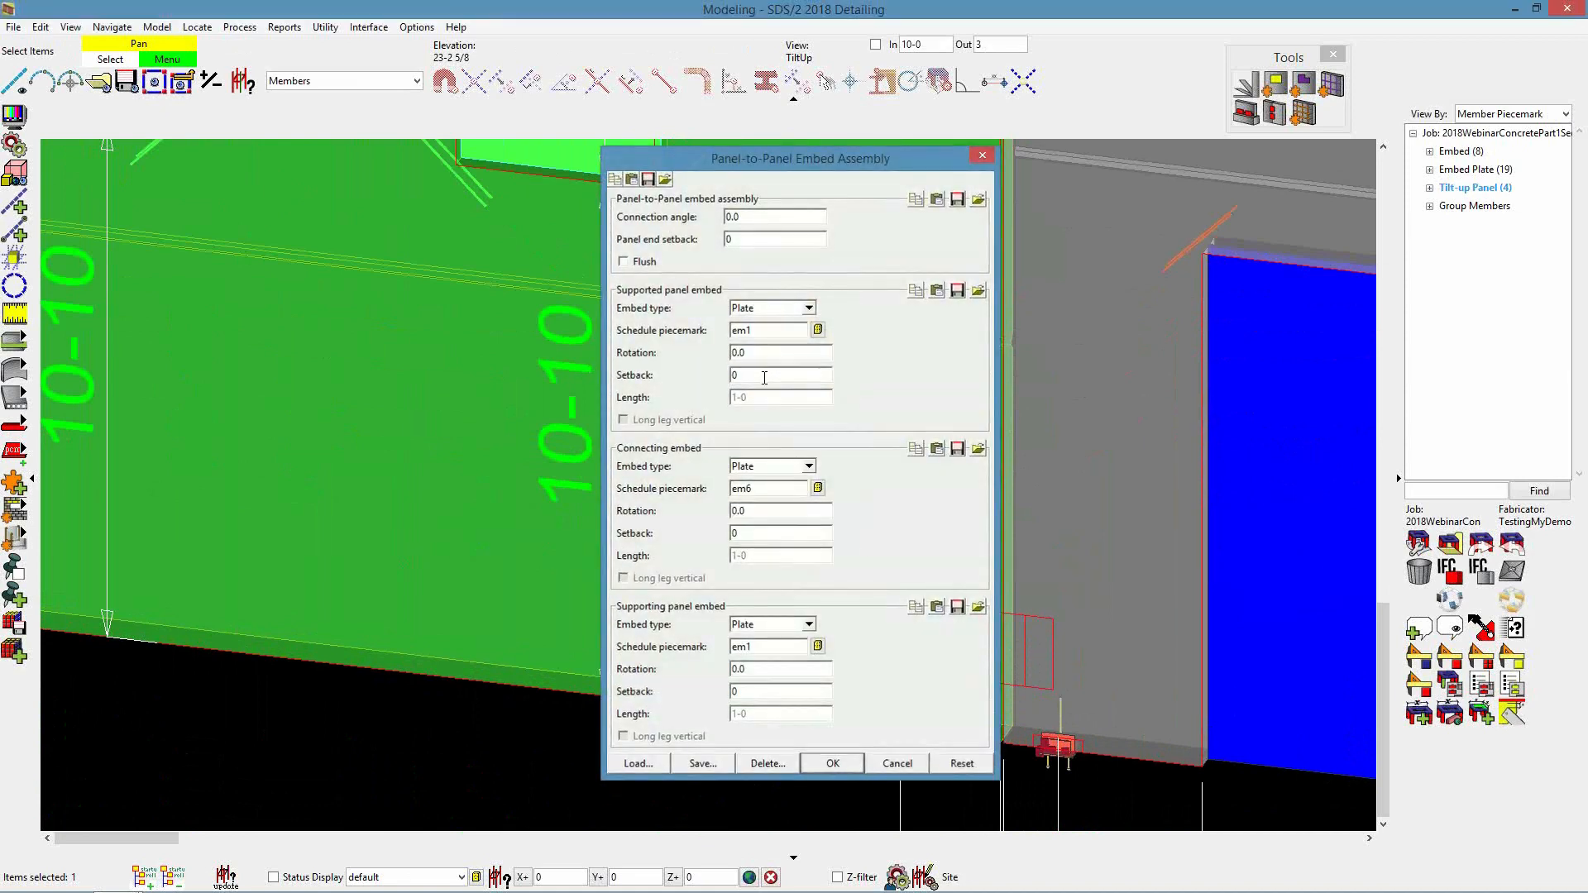
pyautogui.press('Return')
# Examine how the plates and studs of the new panel-to-panel assembly sit across the joint near the panel's base
pyautogui.scroll(1, 1020, 638)
pyautogui.scroll(2, 1023, 647)
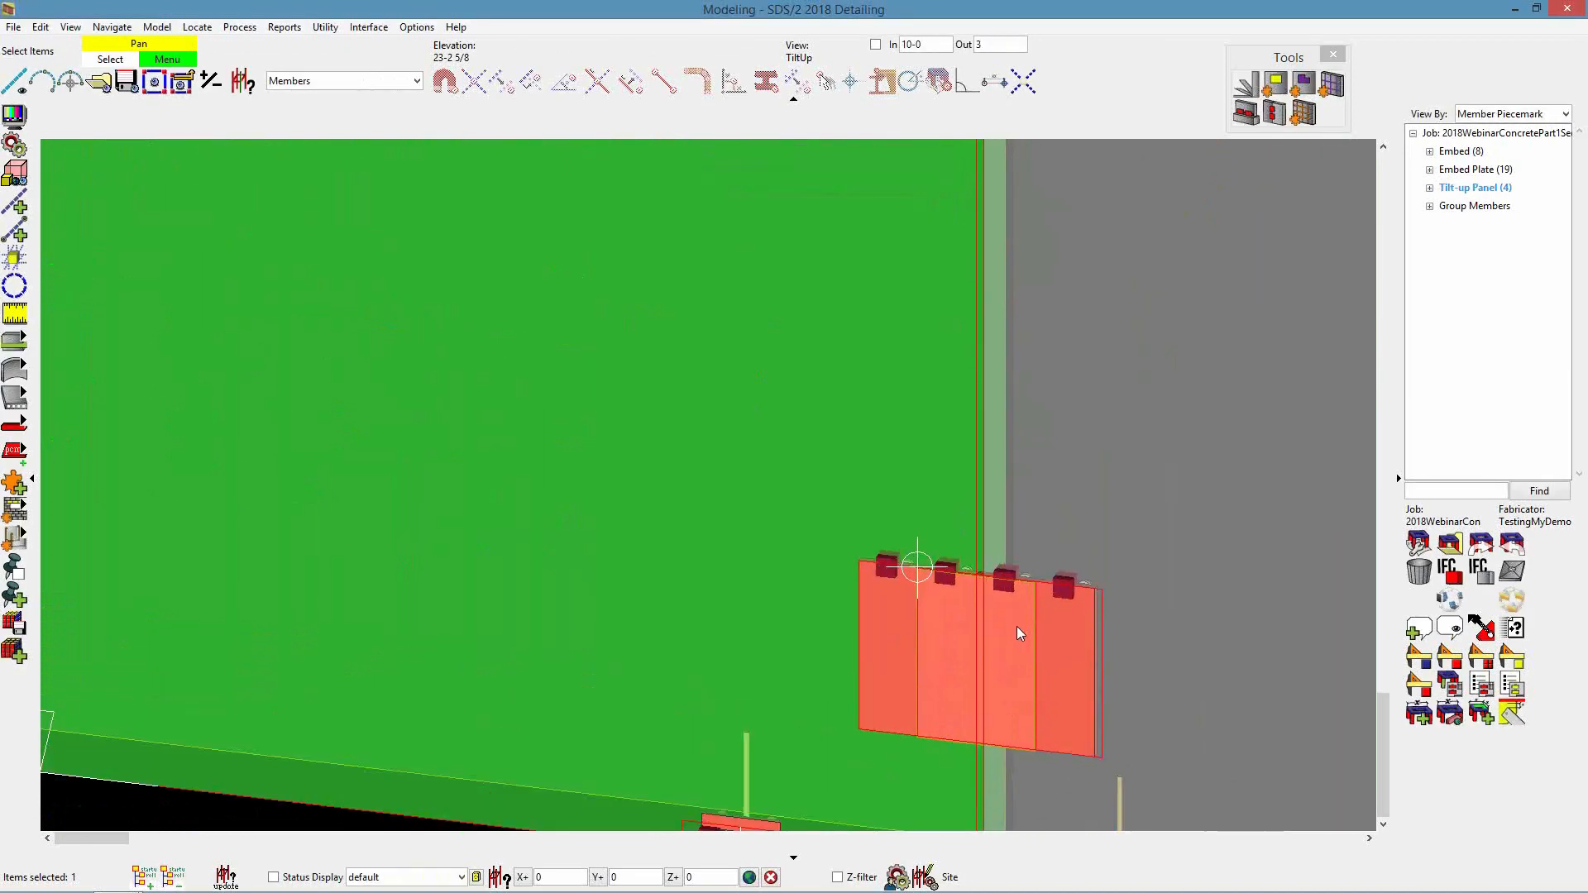
pyautogui.keyDown('shift'); pyautogui.moveTo(987, 597); pyautogui.dragTo(1033, 749, button='middle'); pyautogui.keyUp('shift')
pyautogui.scroll(2, 893, 555)
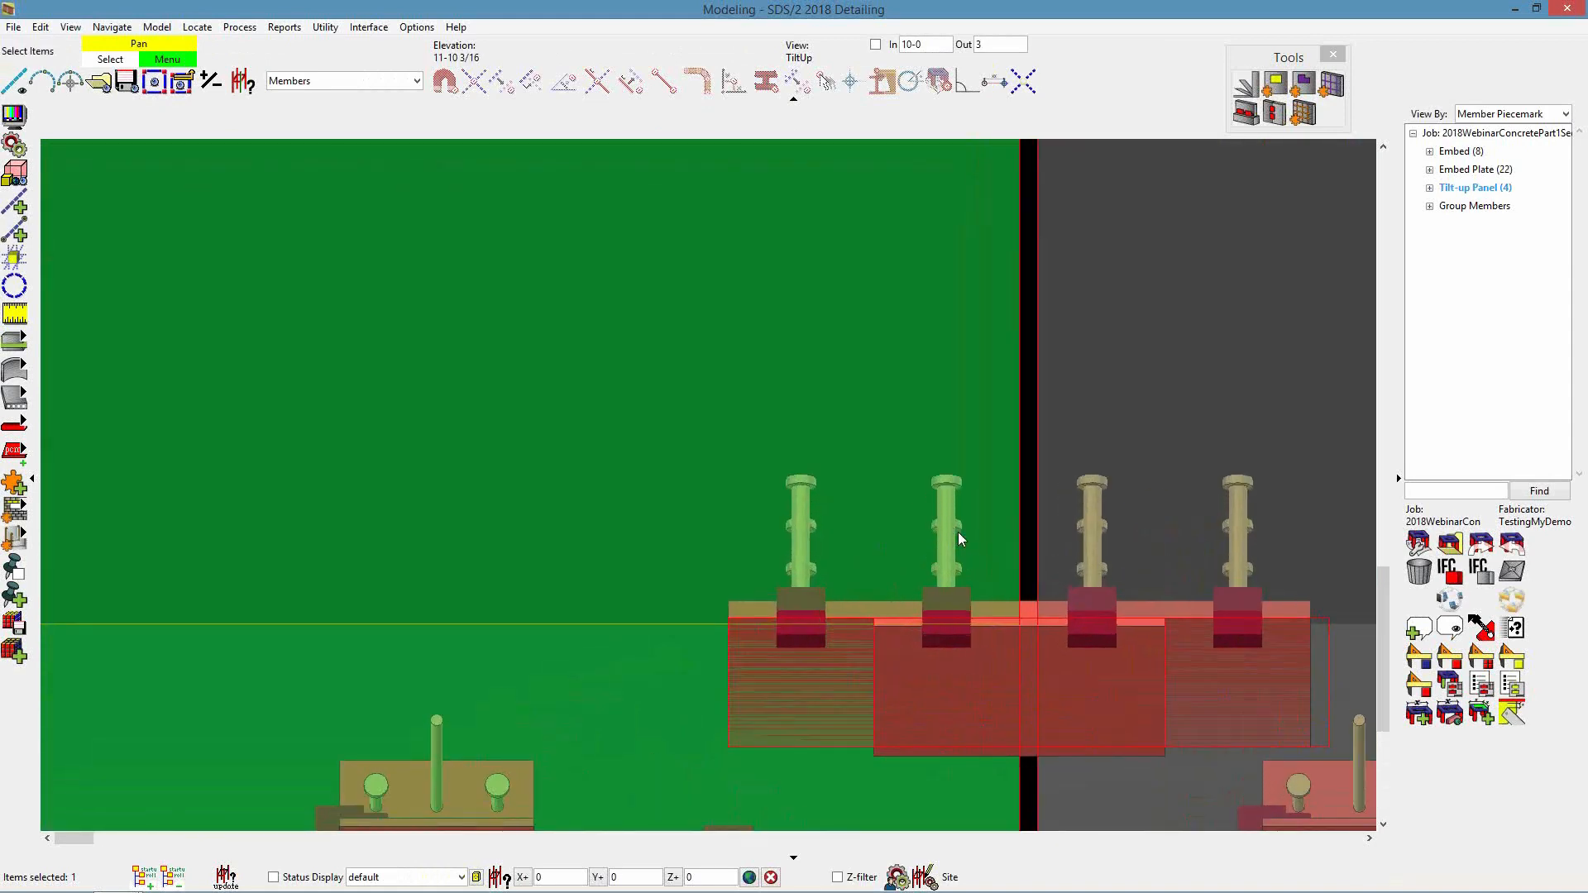
pyautogui.scroll(-1, 960, 538)
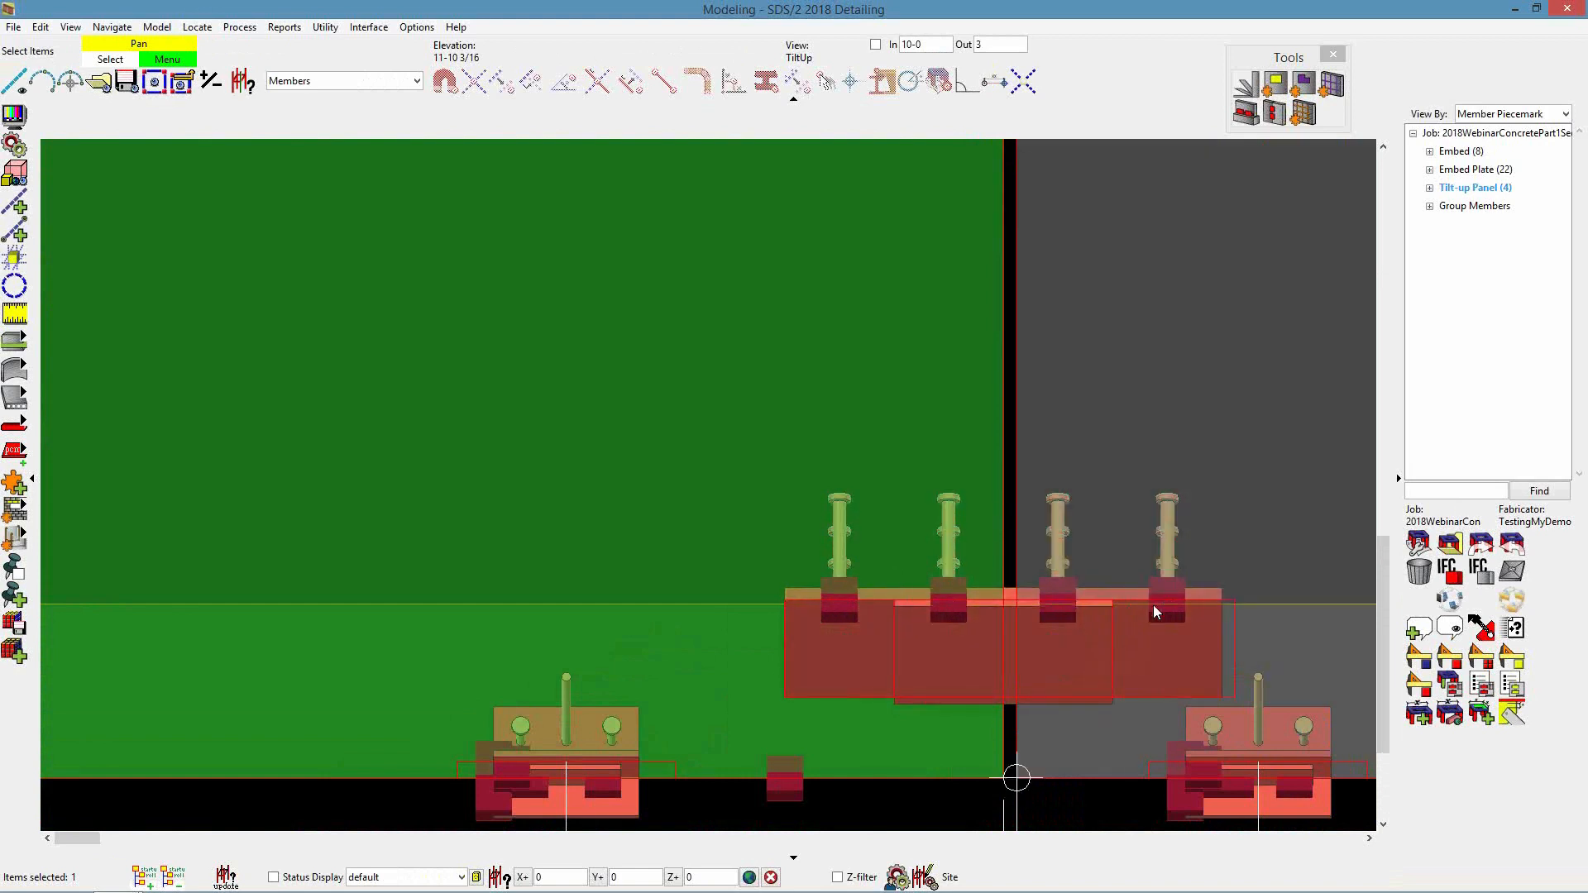
pyautogui.scroll(-2, 1112, 630)
pyautogui.scroll(2, 735, 735)
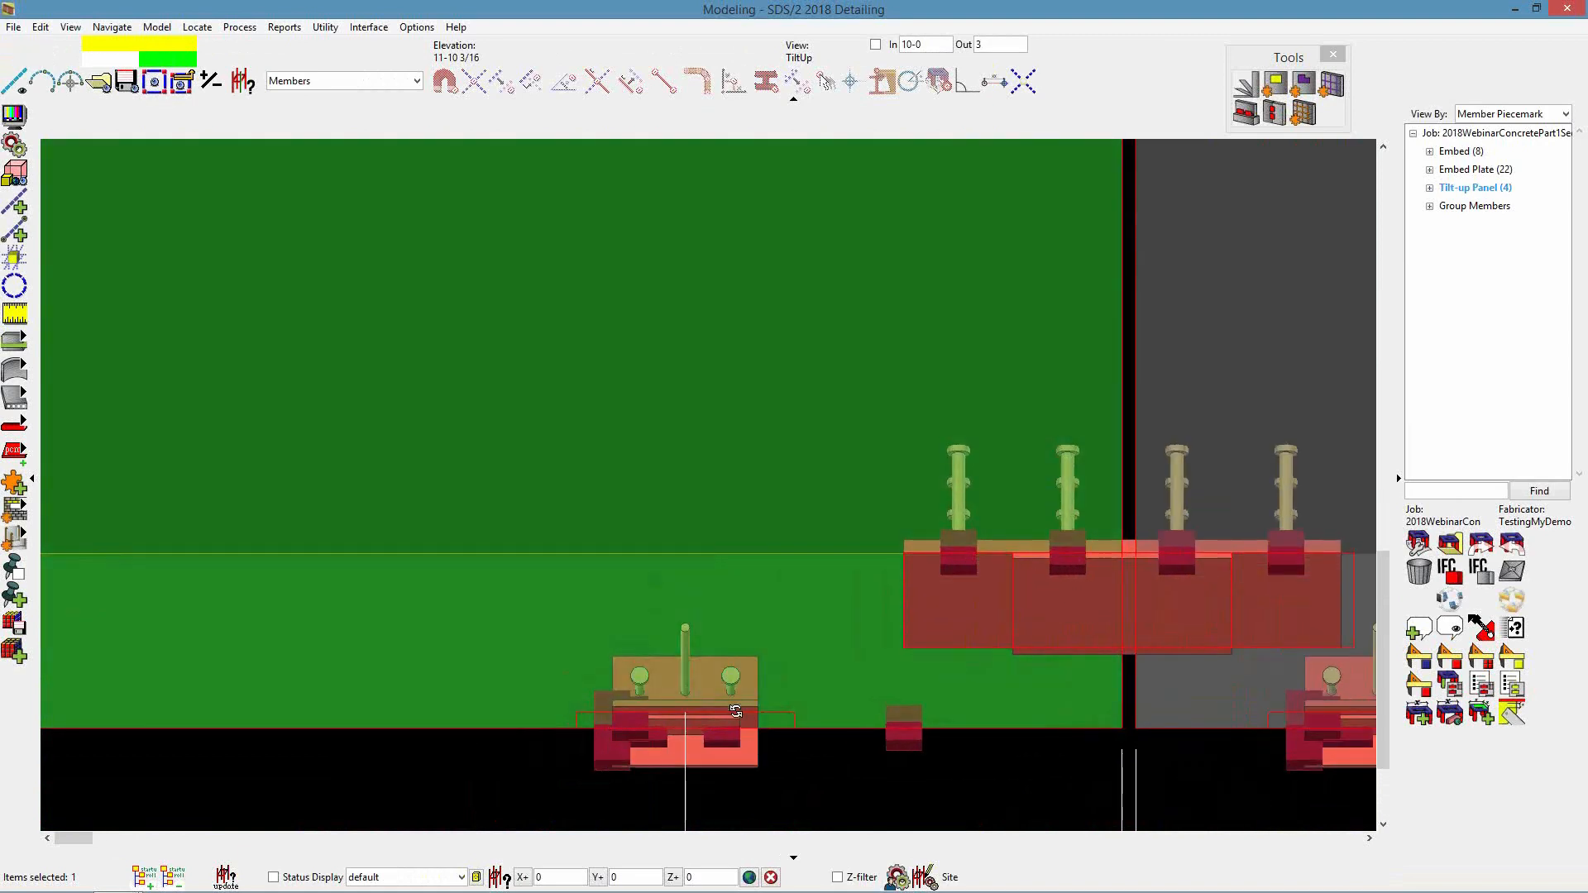
# Examine up close the plates, studs and bar of the panel-to-footing embed assembly beside the joint
pyautogui.scroll(1, 735, 712)
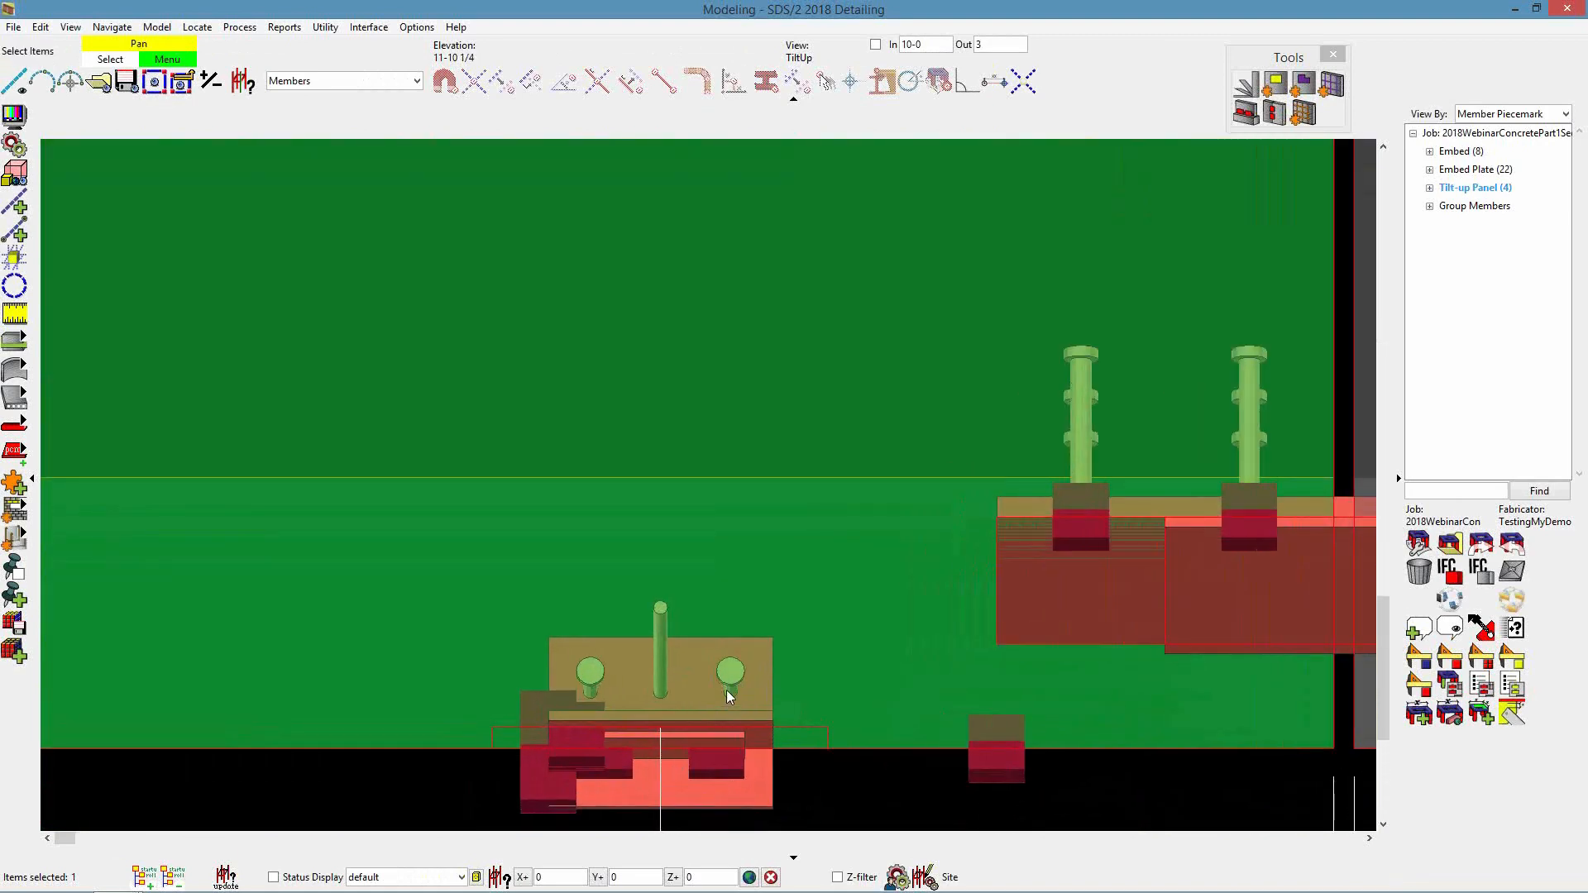
pyautogui.scroll(1, 726, 690)
pyautogui.scroll(-1, 621, 580)
pyautogui.keyDown('shift'); pyautogui.moveTo(625, 622); pyautogui.dragTo(598, 573, button='middle'); pyautogui.keyUp('shift')
pyautogui.scroll(-2, 650, 610)
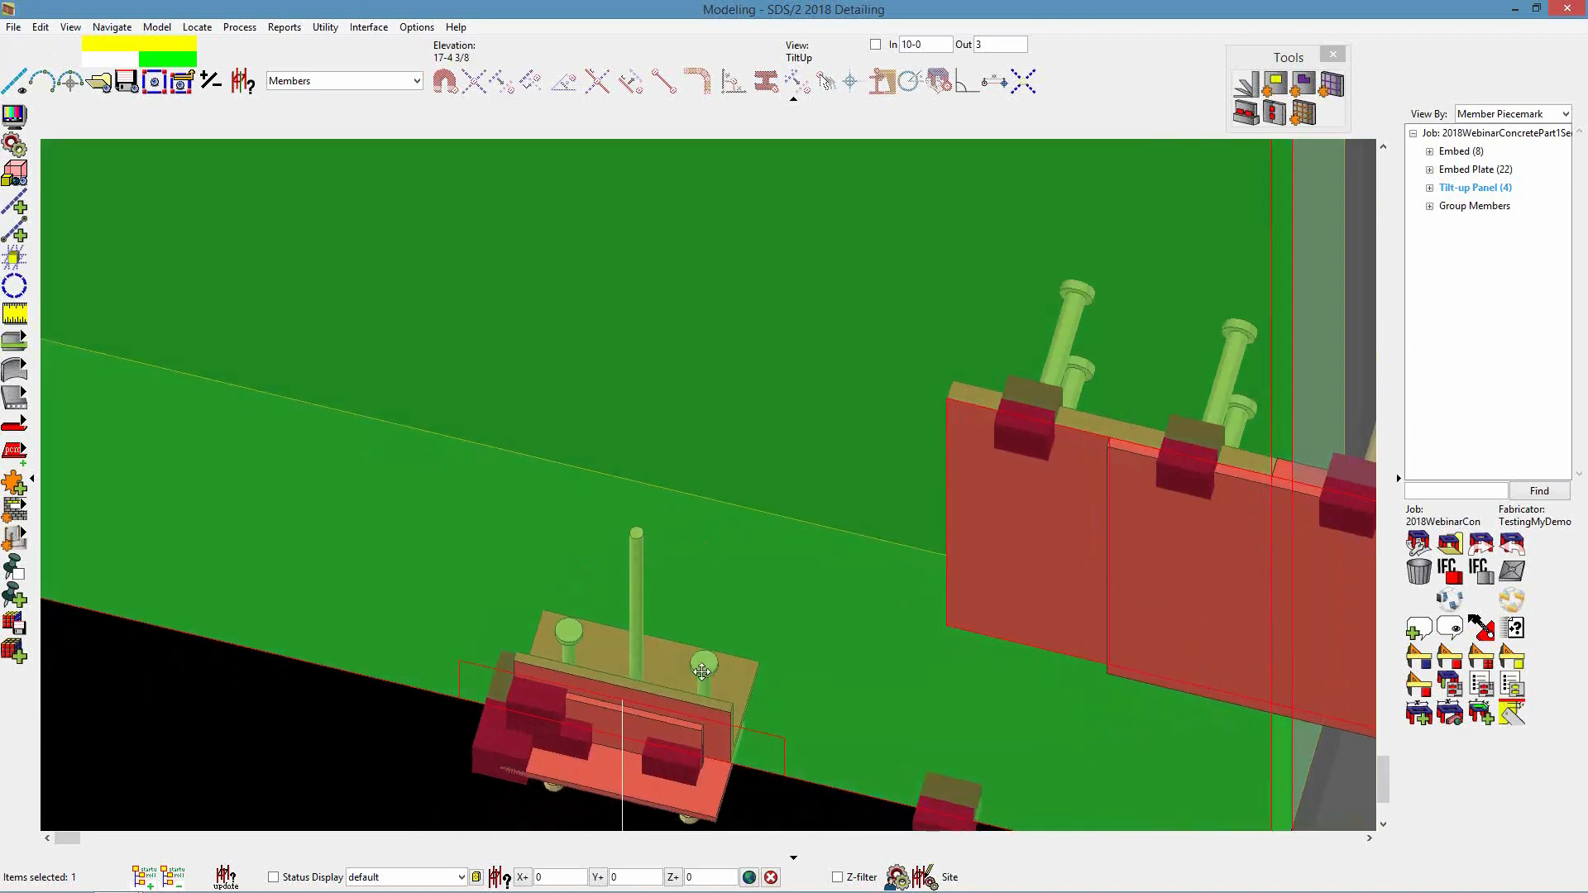
pyautogui.scroll(2, 691, 633)
pyautogui.scroll(1, 692, 634)
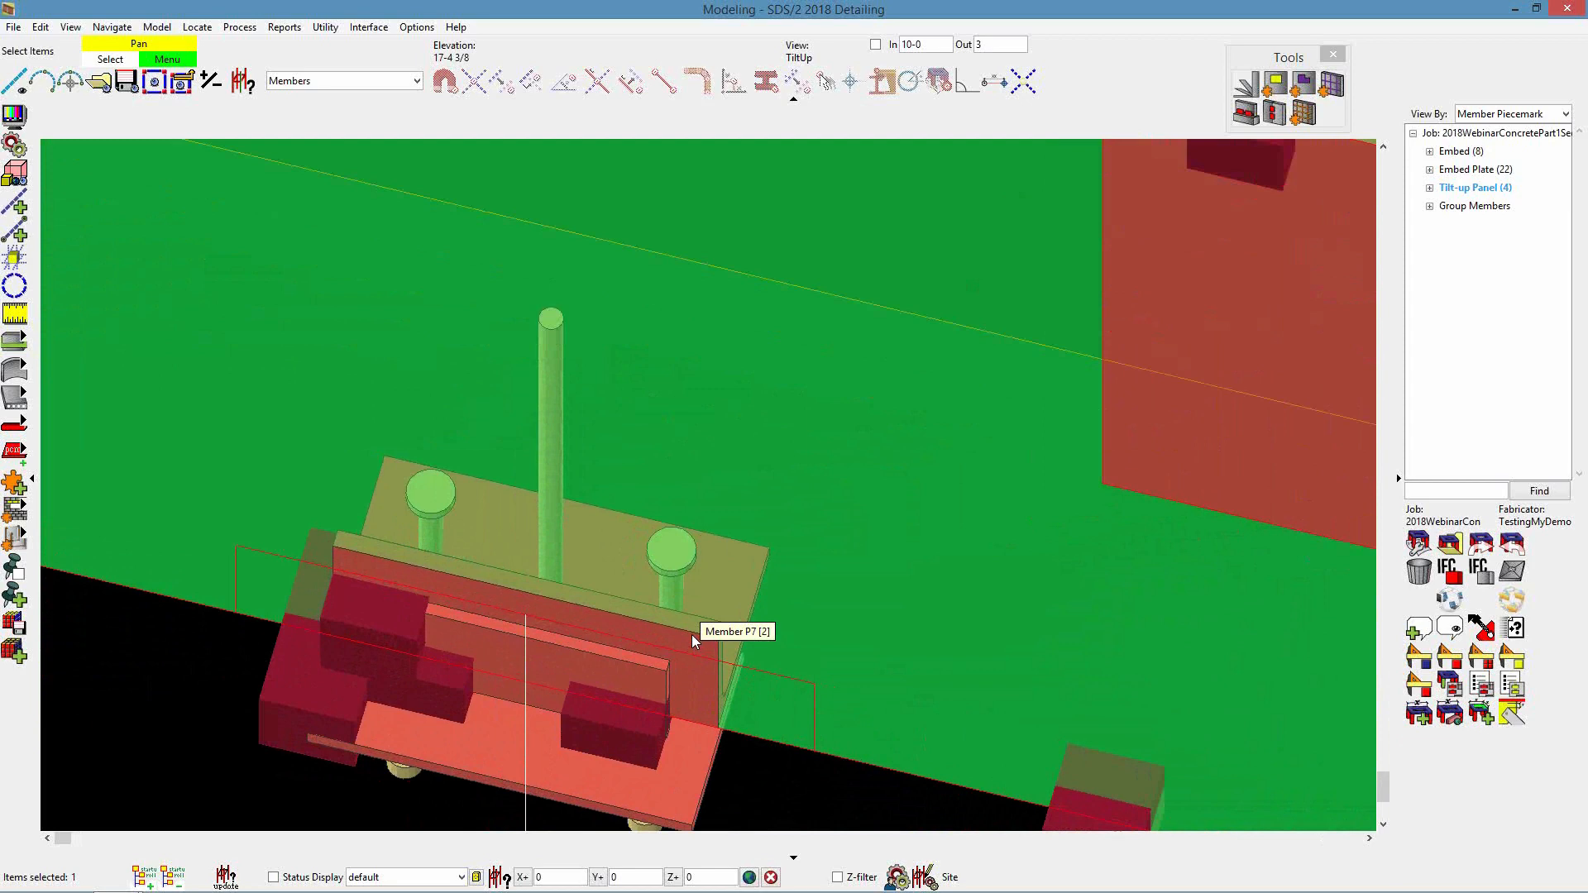
# Look over the embed assemblies along the wall and inspect the panel-to-footing embed on the neighbouring door panel
pyautogui.scroll(-5, 713, 635)
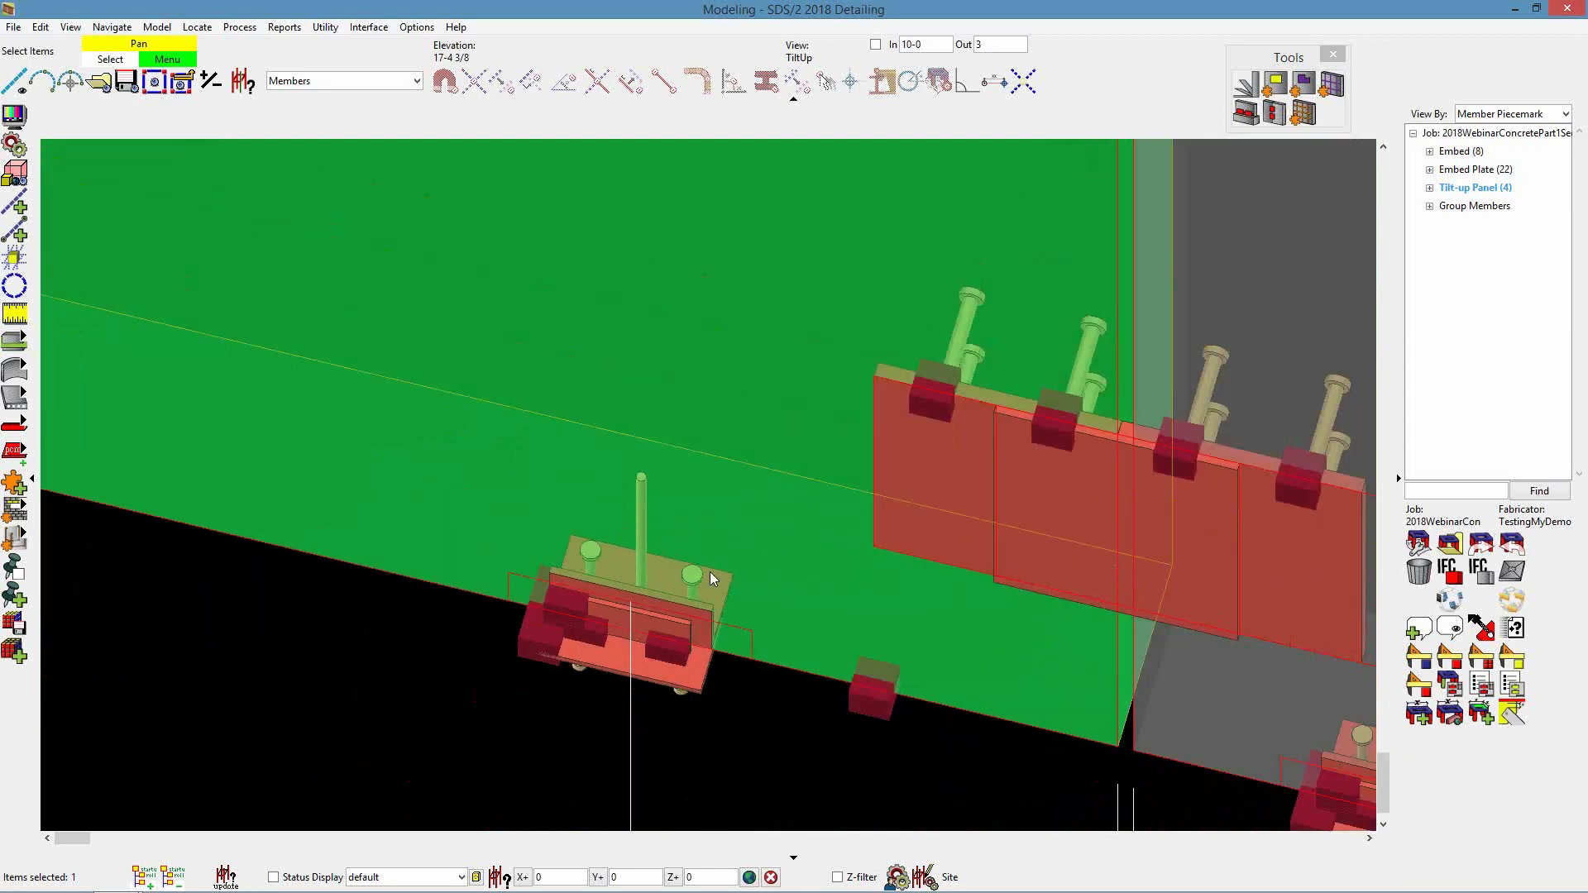
pyautogui.scroll(-4, 583, 705)
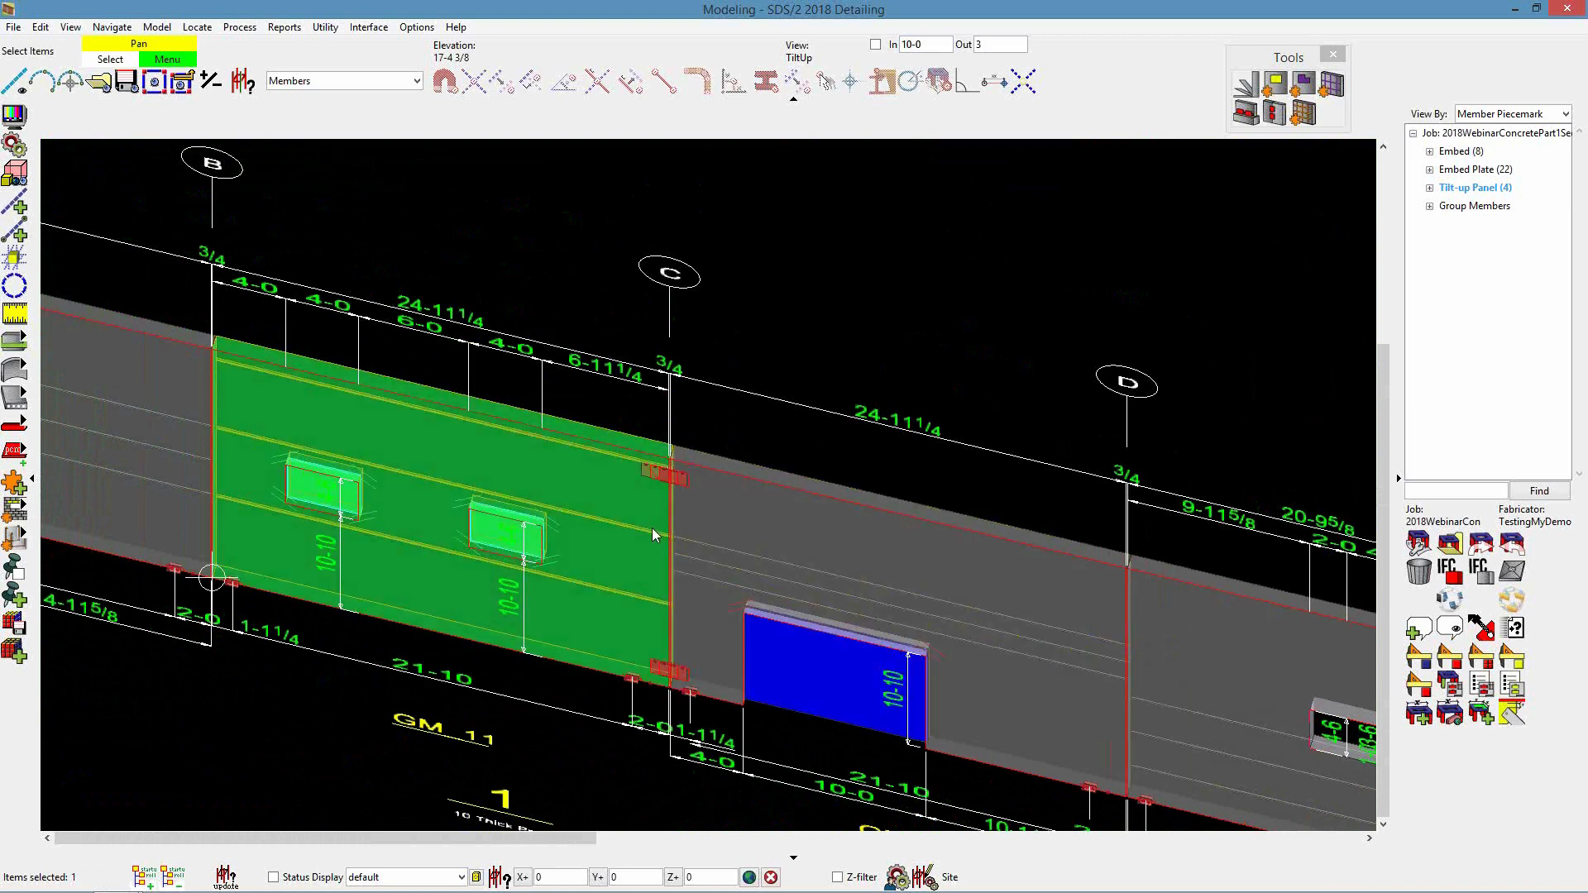
pyautogui.keyDown('shift'); pyautogui.moveTo(652, 528); pyautogui.dragTo(663, 433, button='middle'); pyautogui.keyUp('shift')
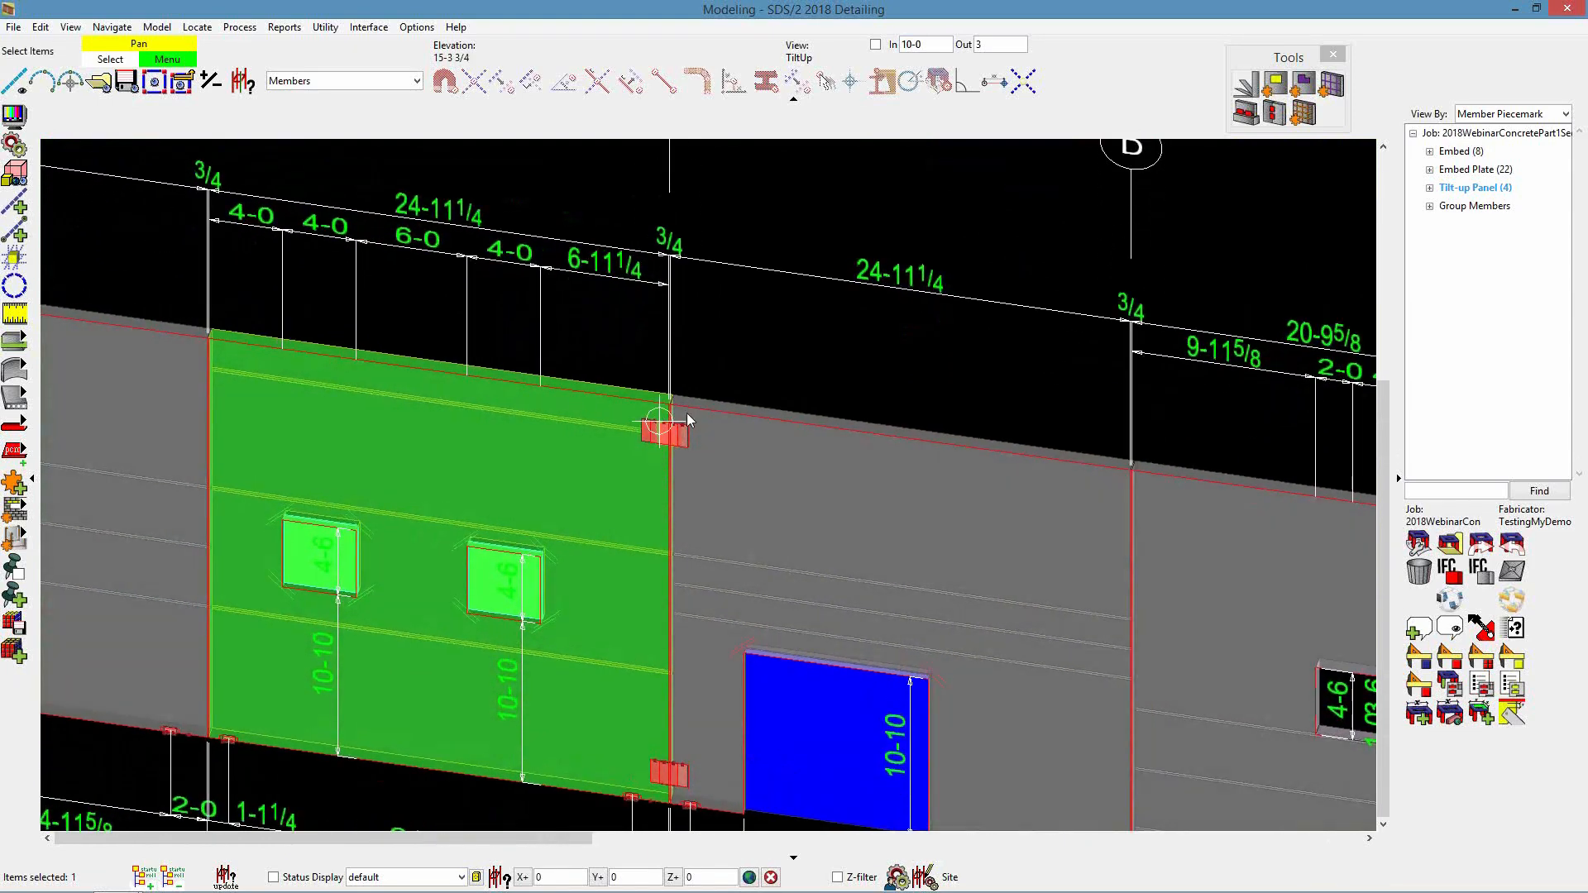
pyautogui.scroll(-2, 680, 417)
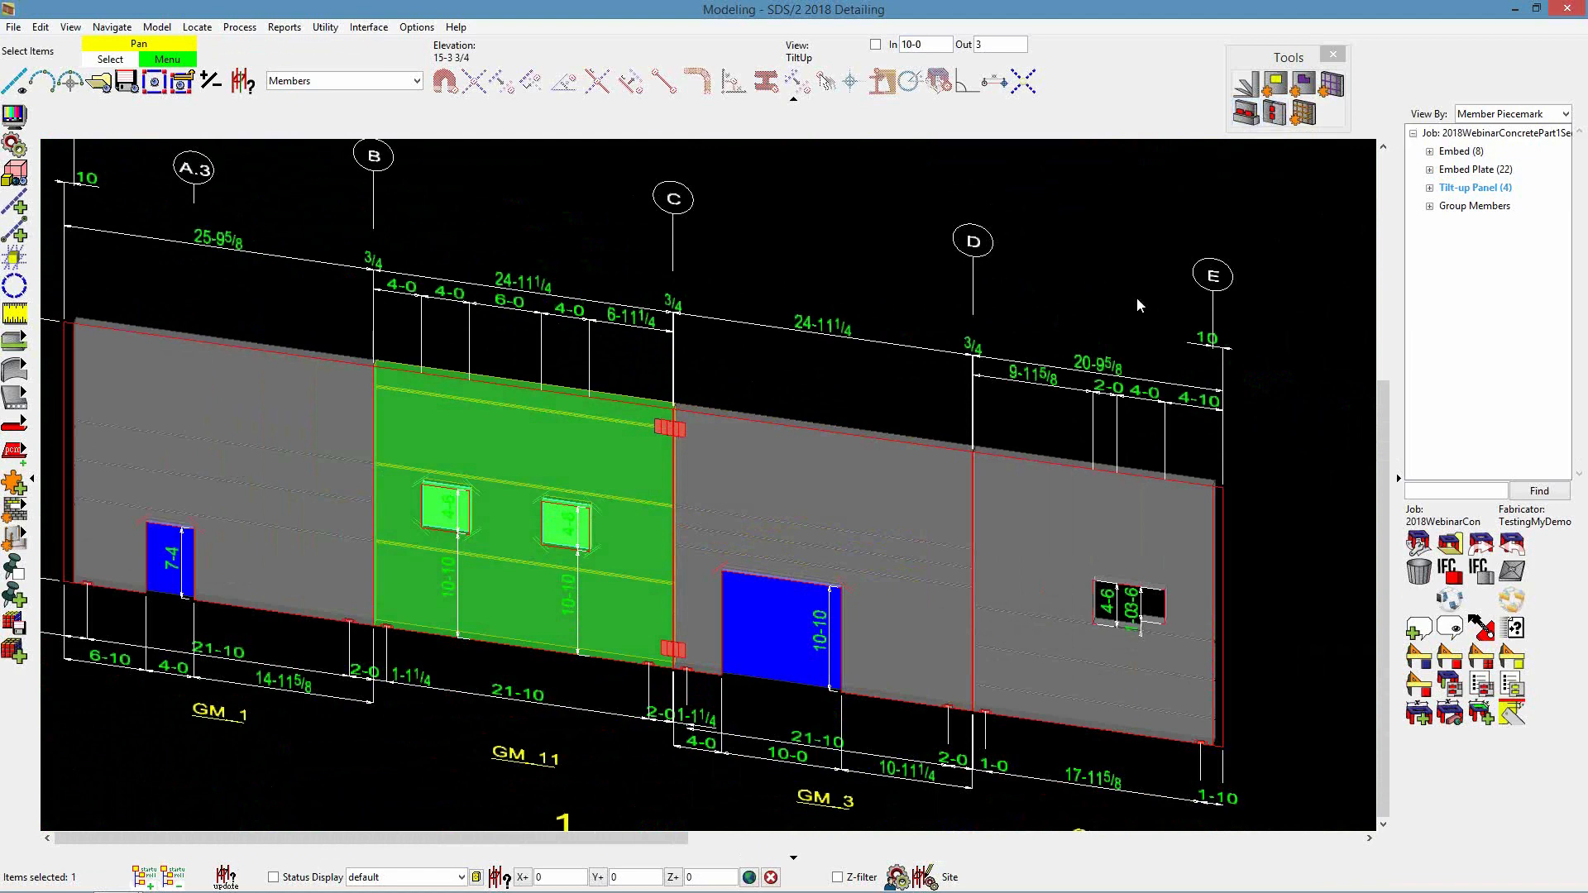
pyautogui.scroll(8, 687, 662)
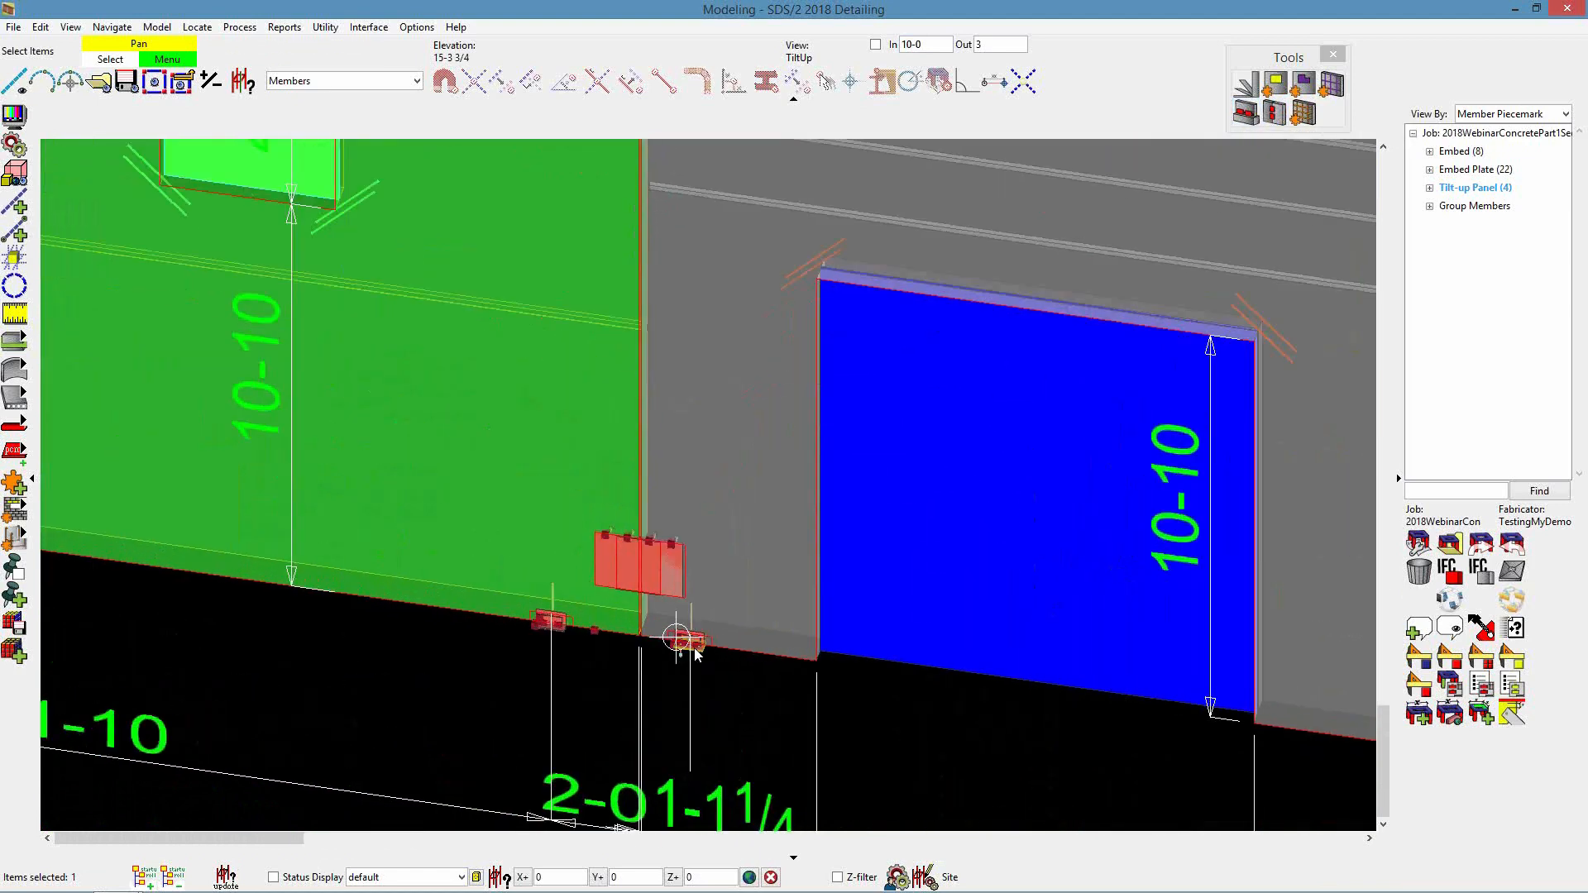
pyautogui.scroll(8, 693, 638)
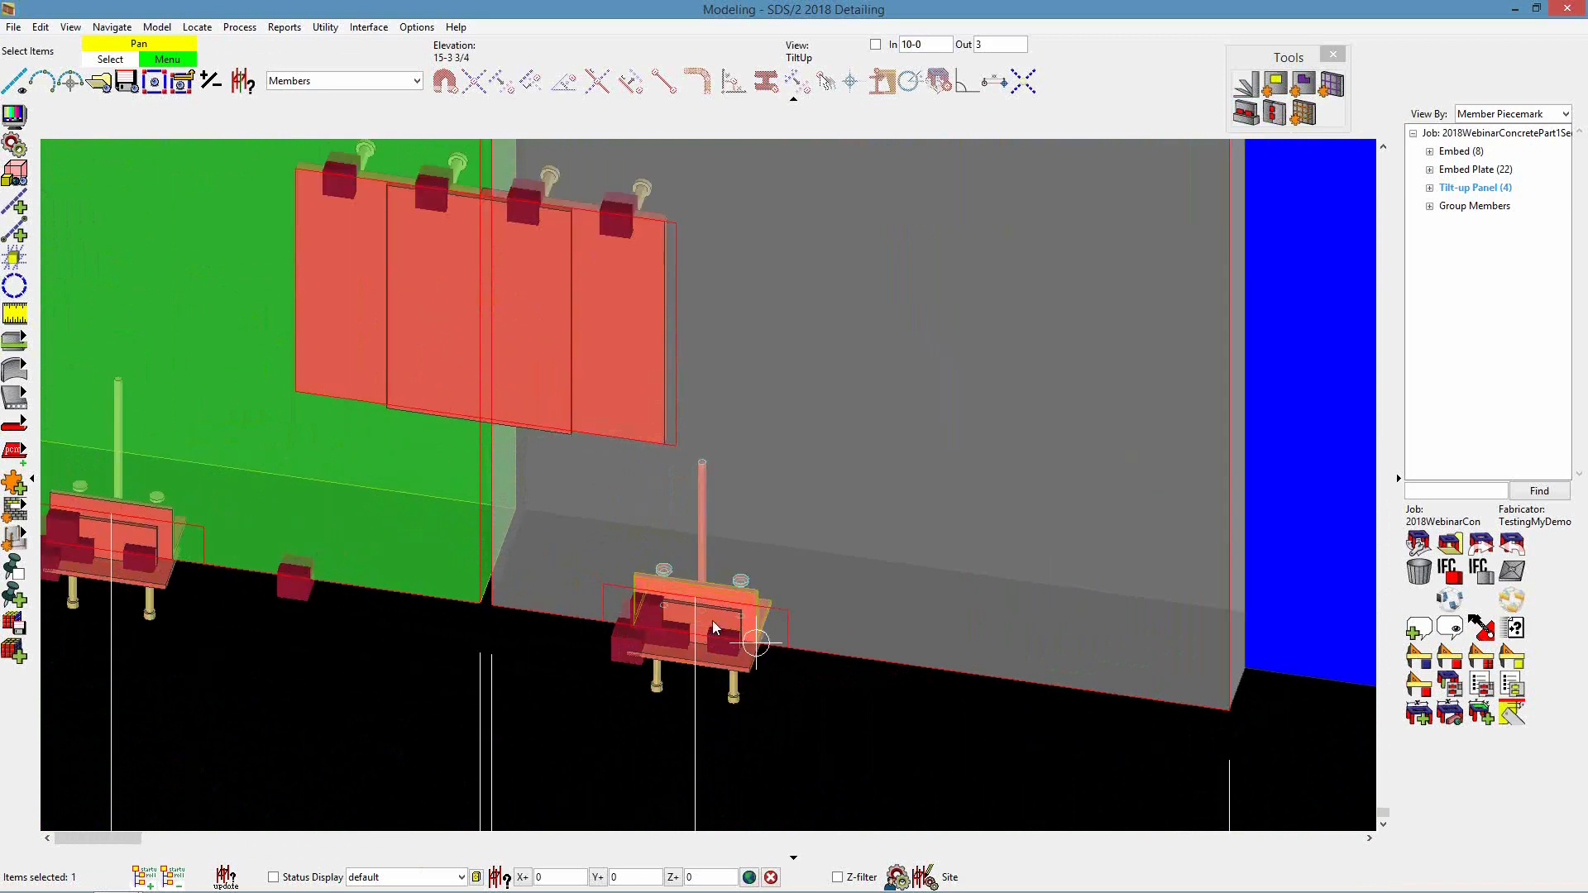
pyautogui.scroll(-10, 711, 637)
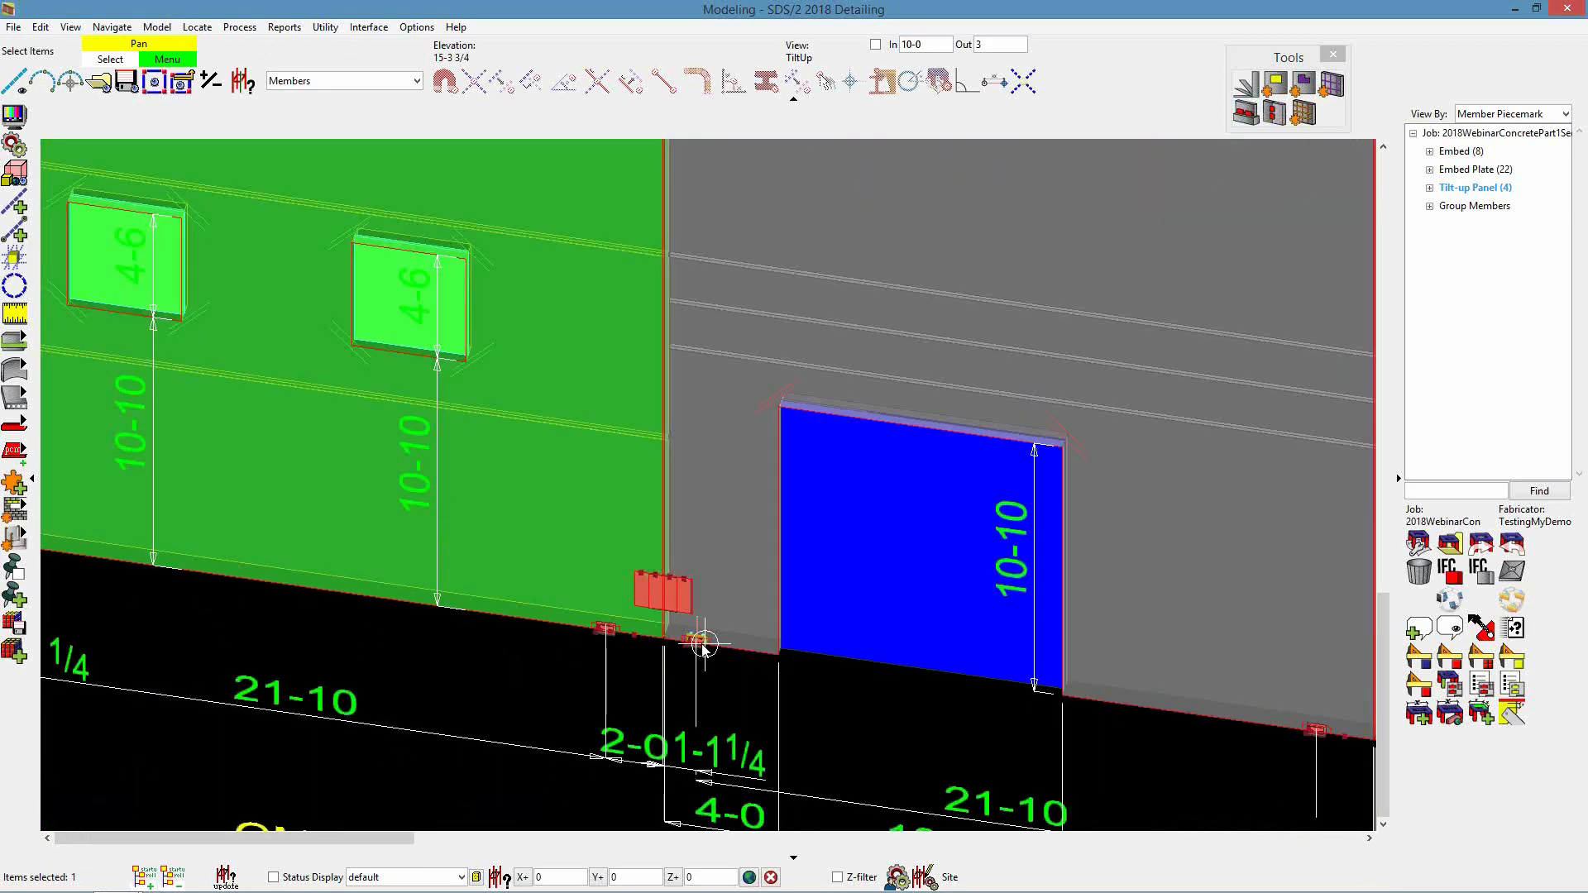
pyautogui.scroll(-6, 690, 604)
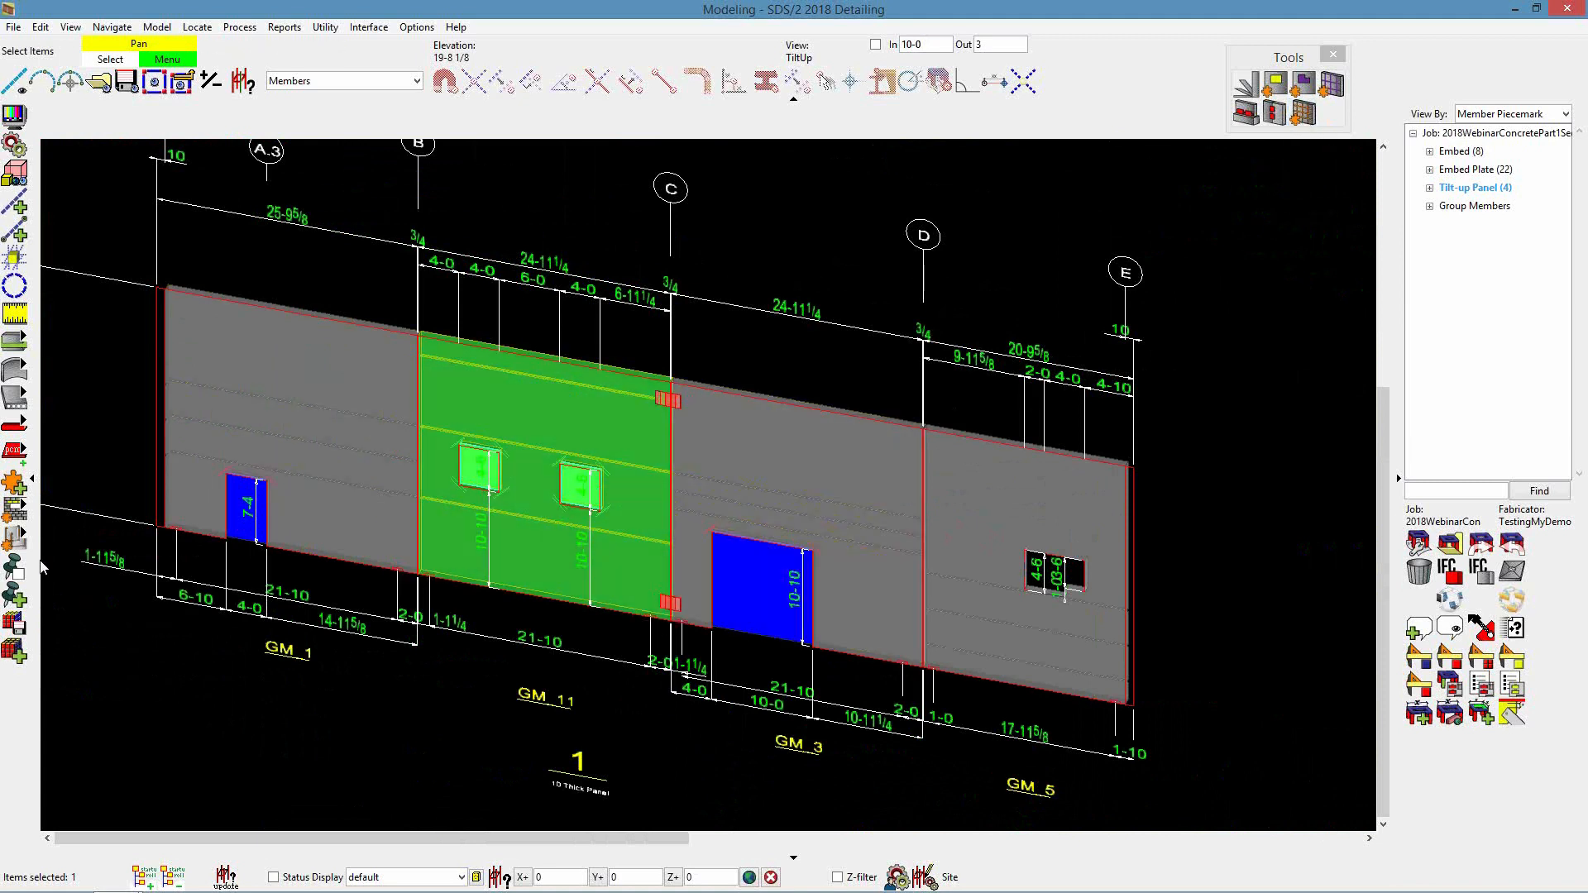
pyautogui.click(177, 663)
pyautogui.click(324, 468)
pyautogui.click(16, 483)
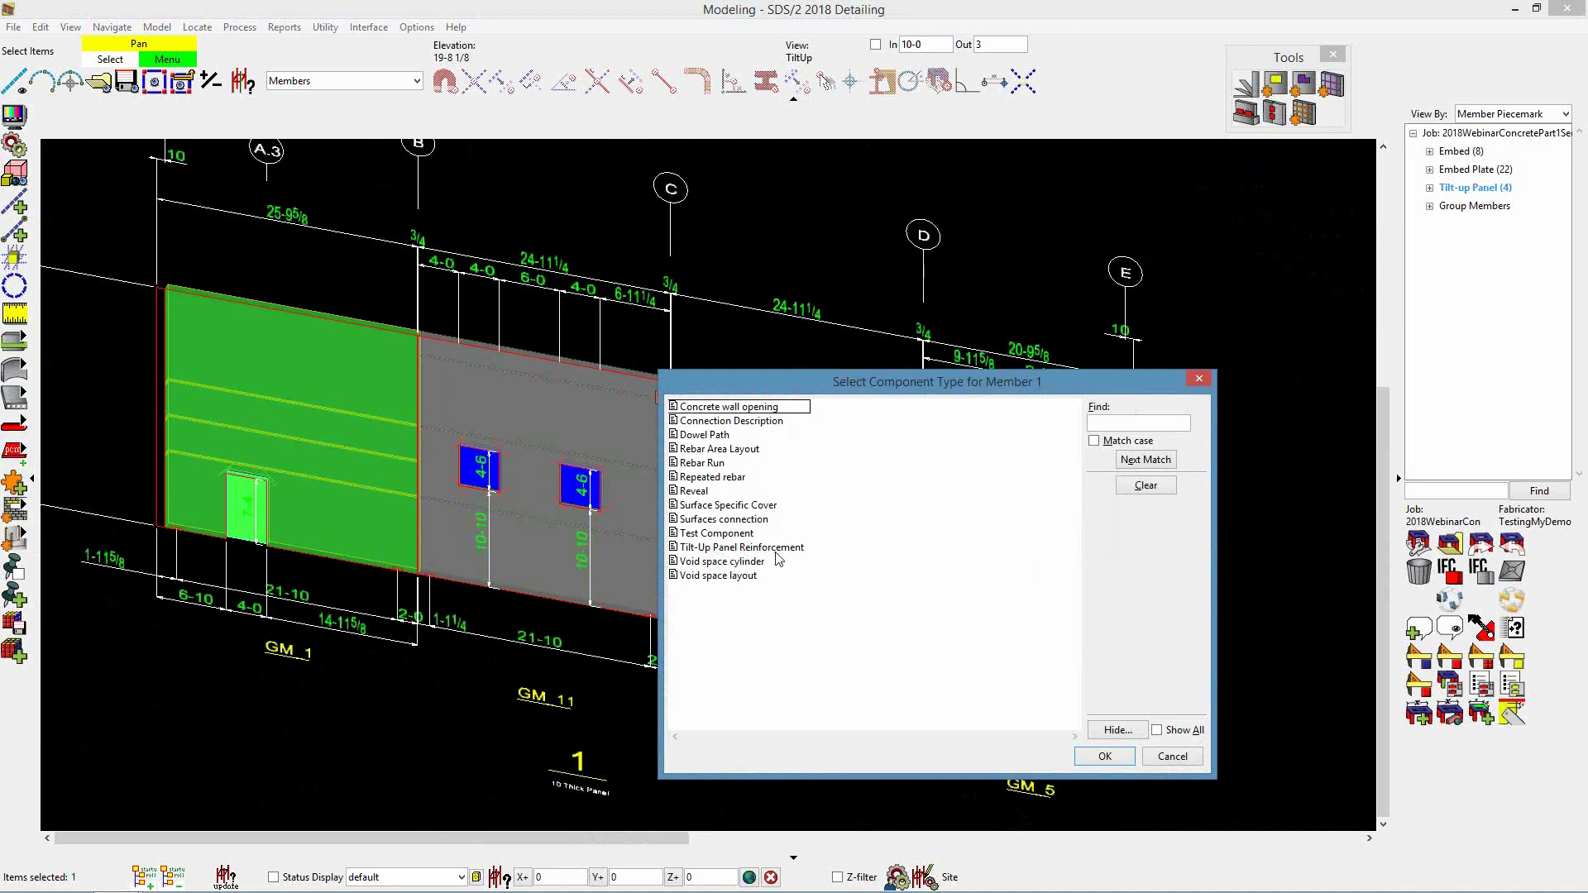
pyautogui.click(1181, 759)
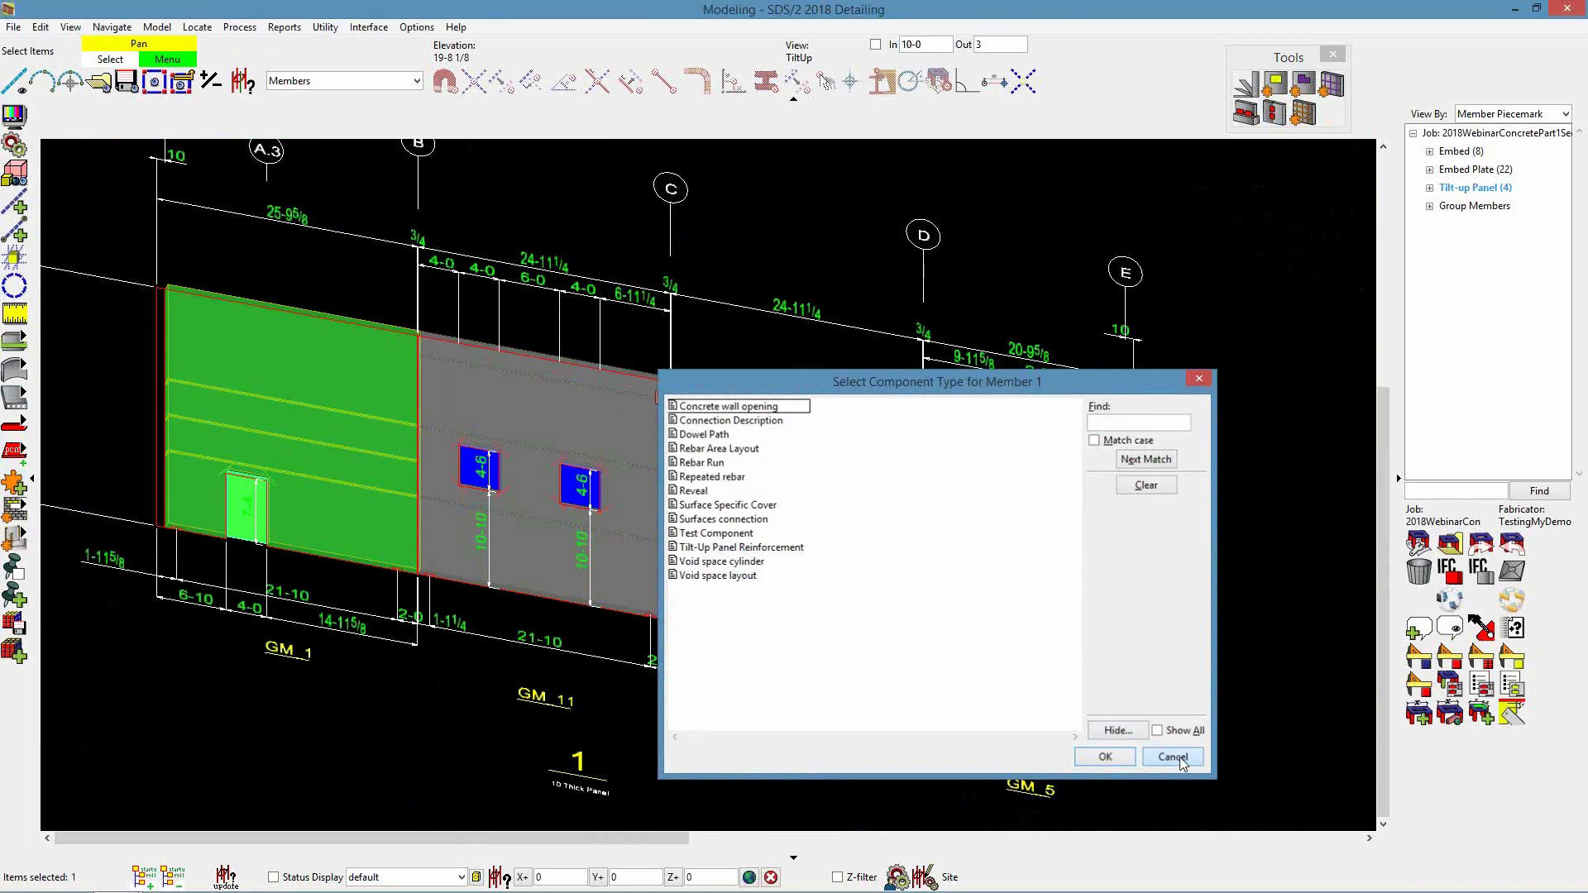
pyautogui.click(1303, 112)
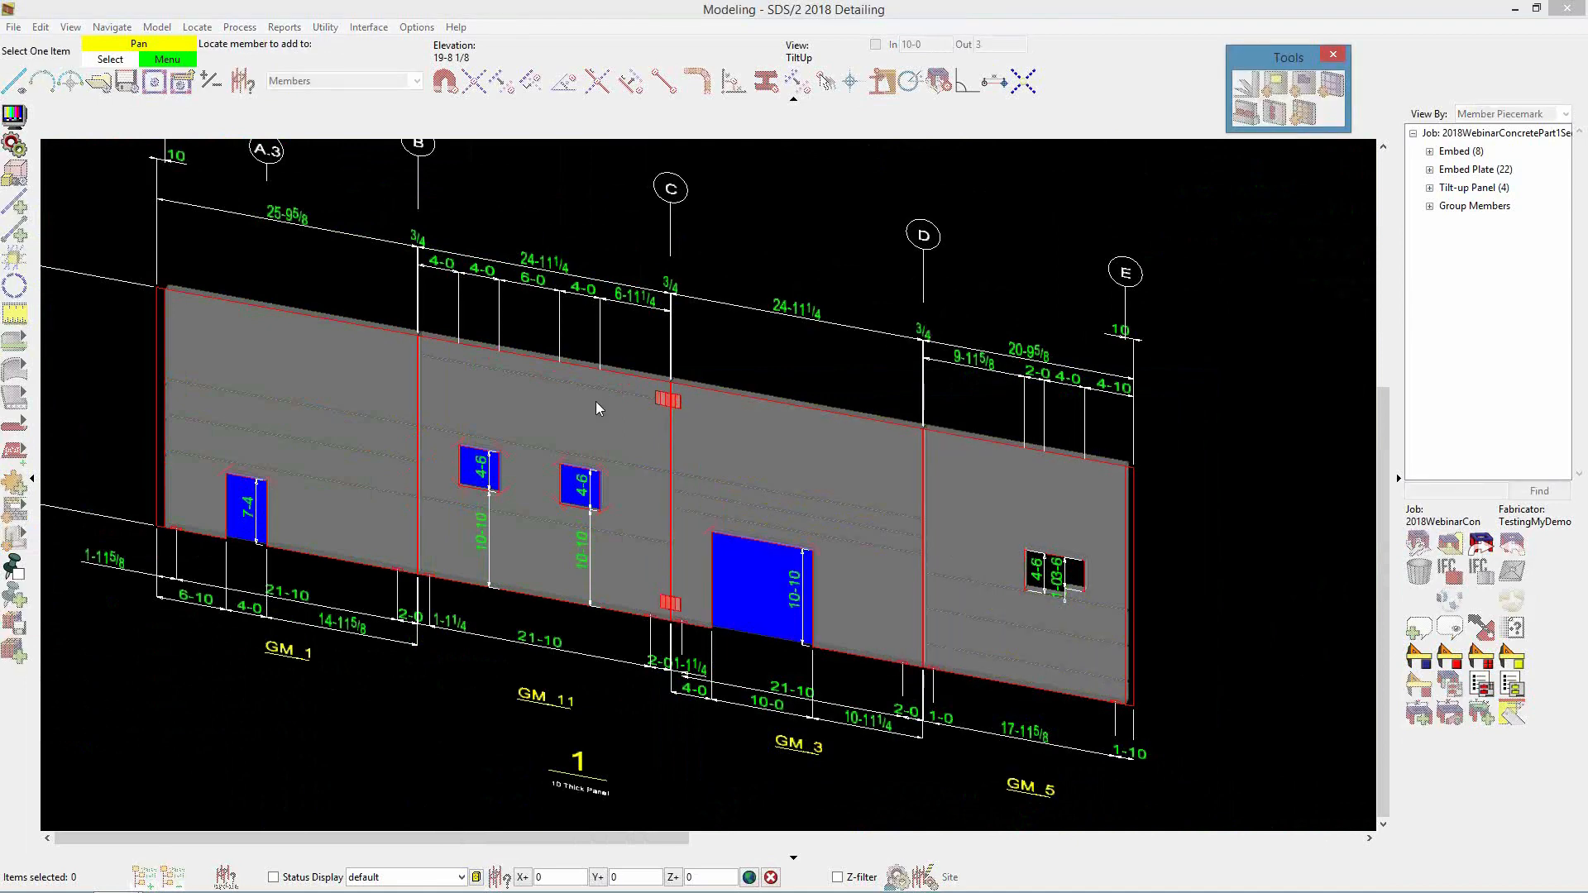
pyautogui.click(319, 424)
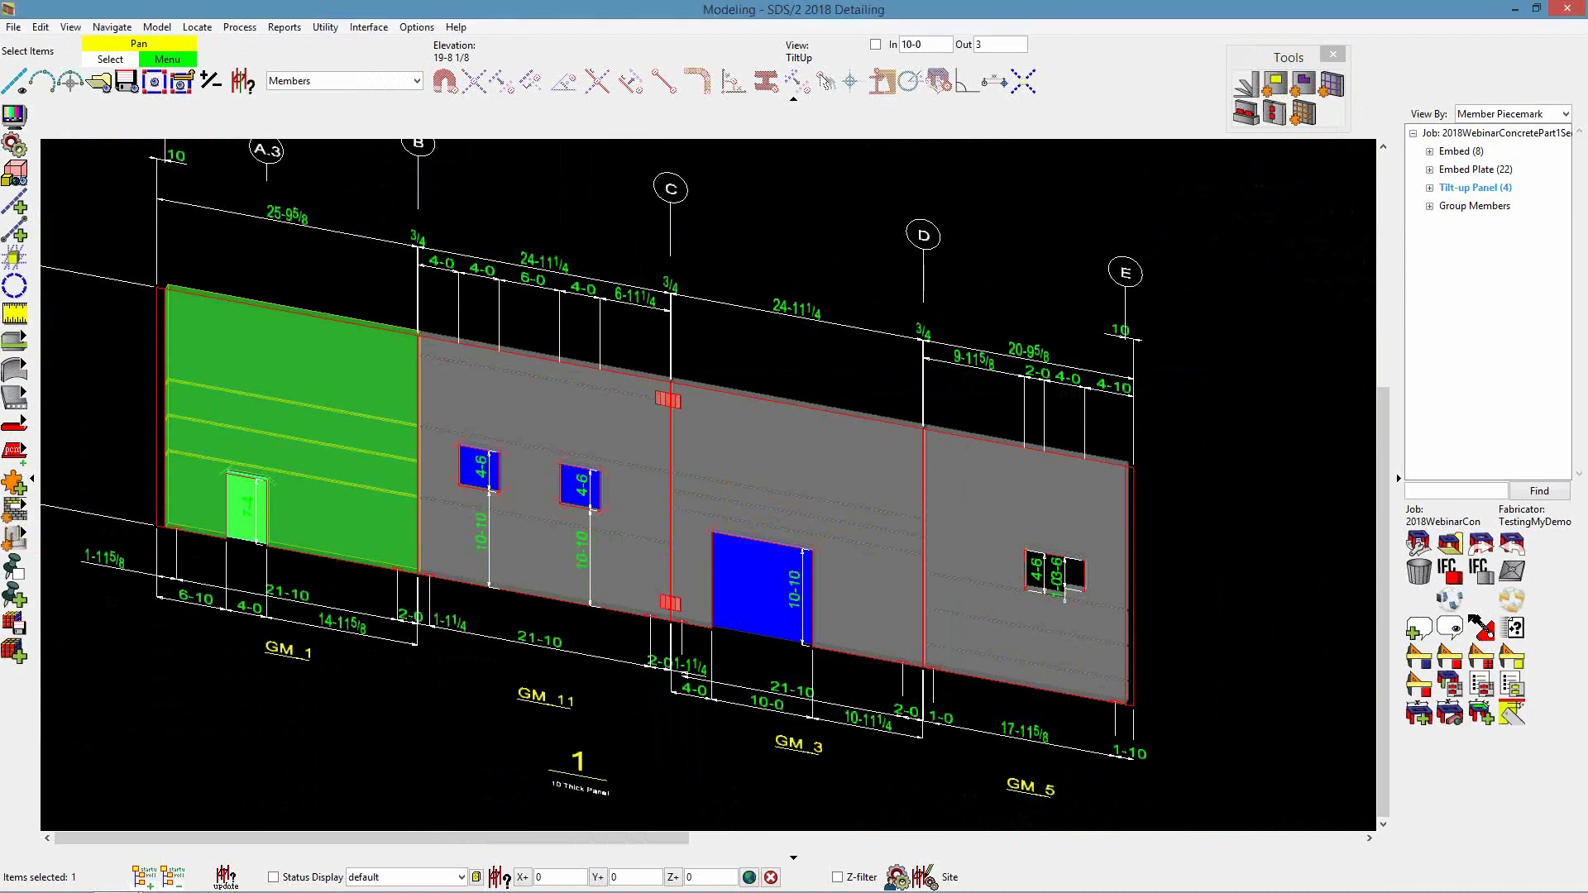
pyautogui.click(450, 758)
pyautogui.scroll(4, 369, 328)
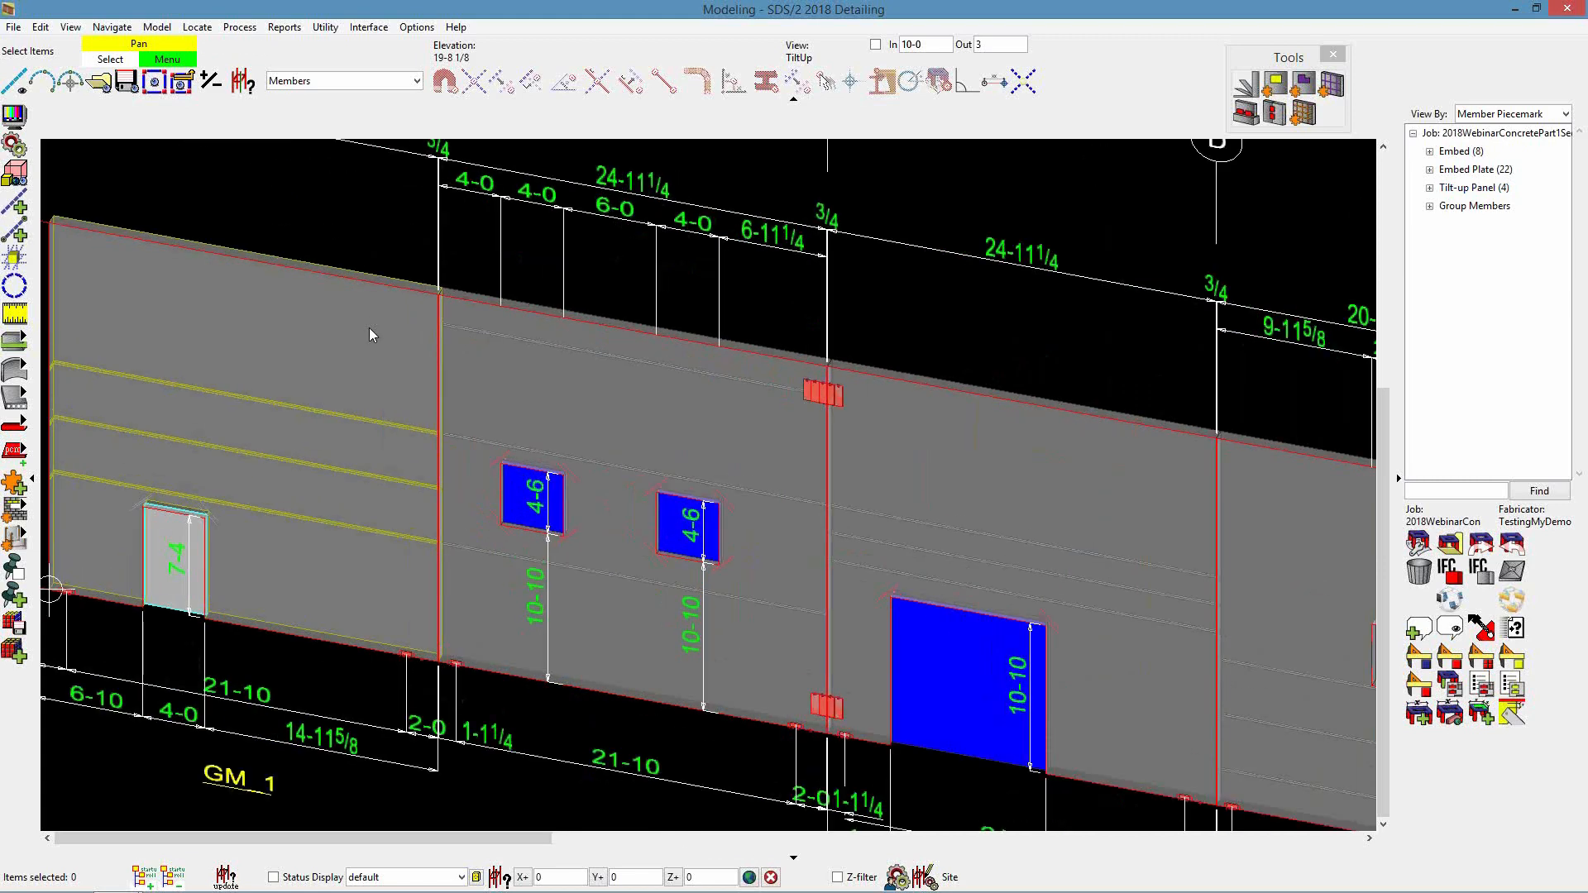
pyautogui.click(1303, 112)
pyautogui.click(439, 400)
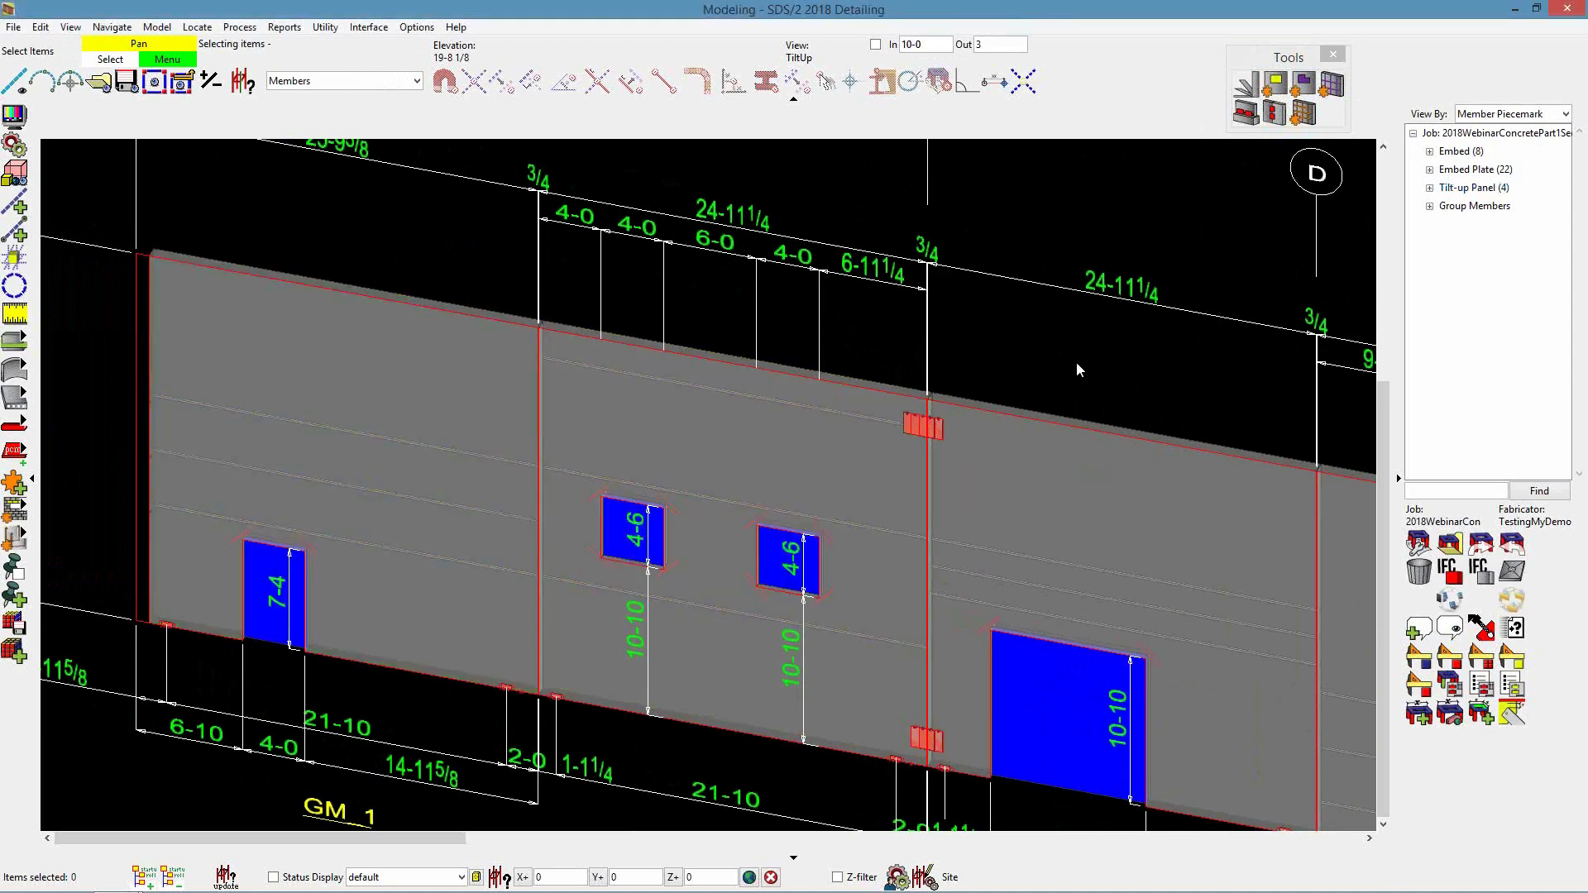
# Add tilt-up reinforcement to the two-window panel with identical interior and exterior face mats of #4 bars at 1-6 maximum spacing
pyautogui.click(1303, 112)
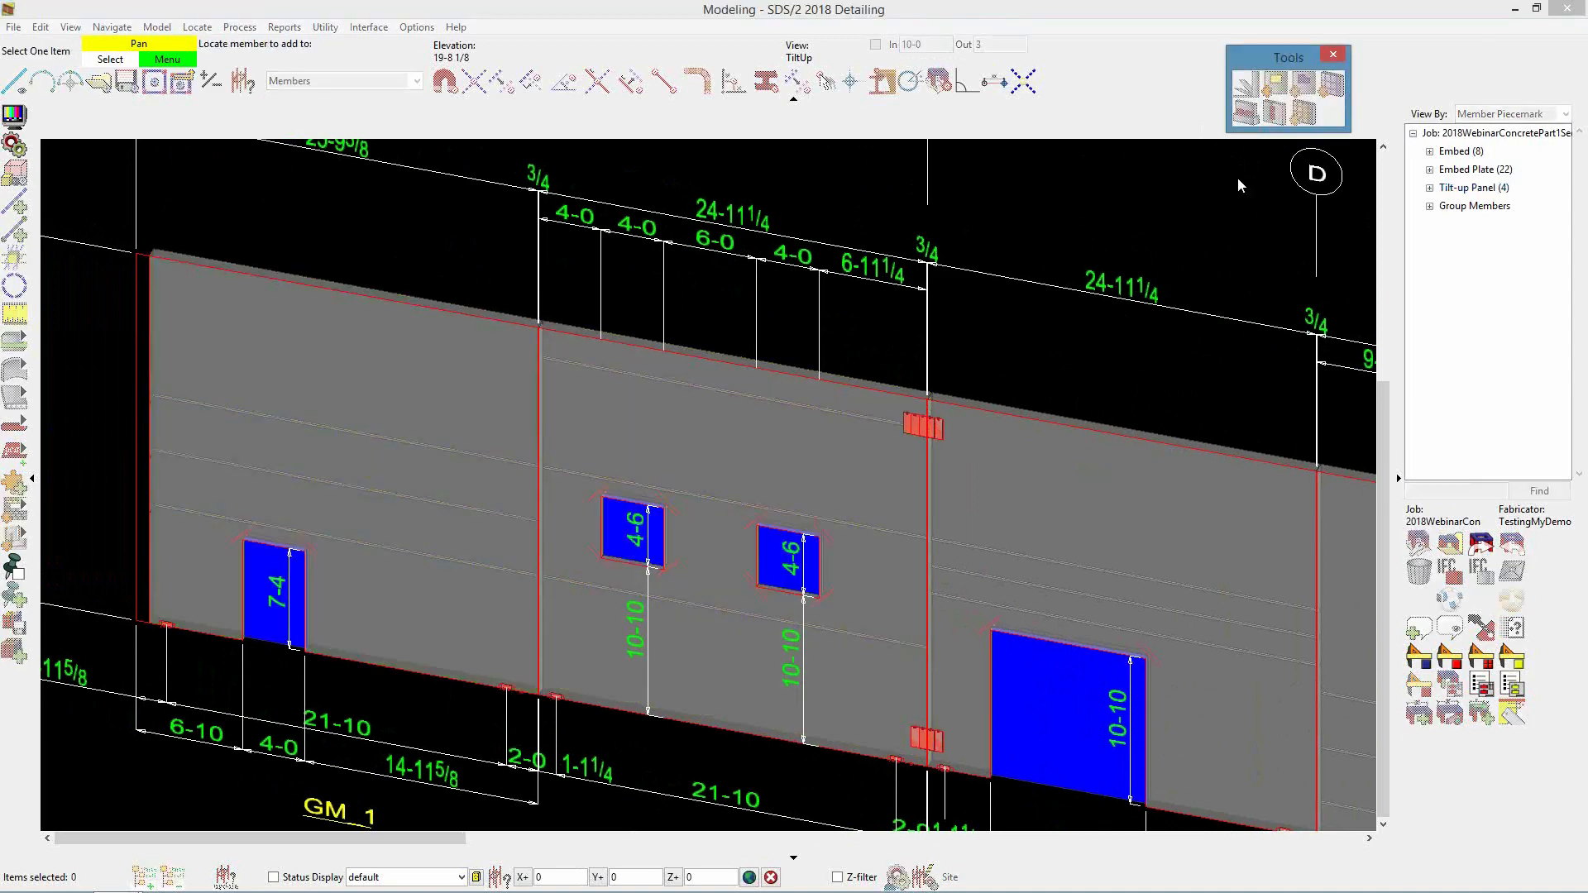
pyautogui.click(804, 459)
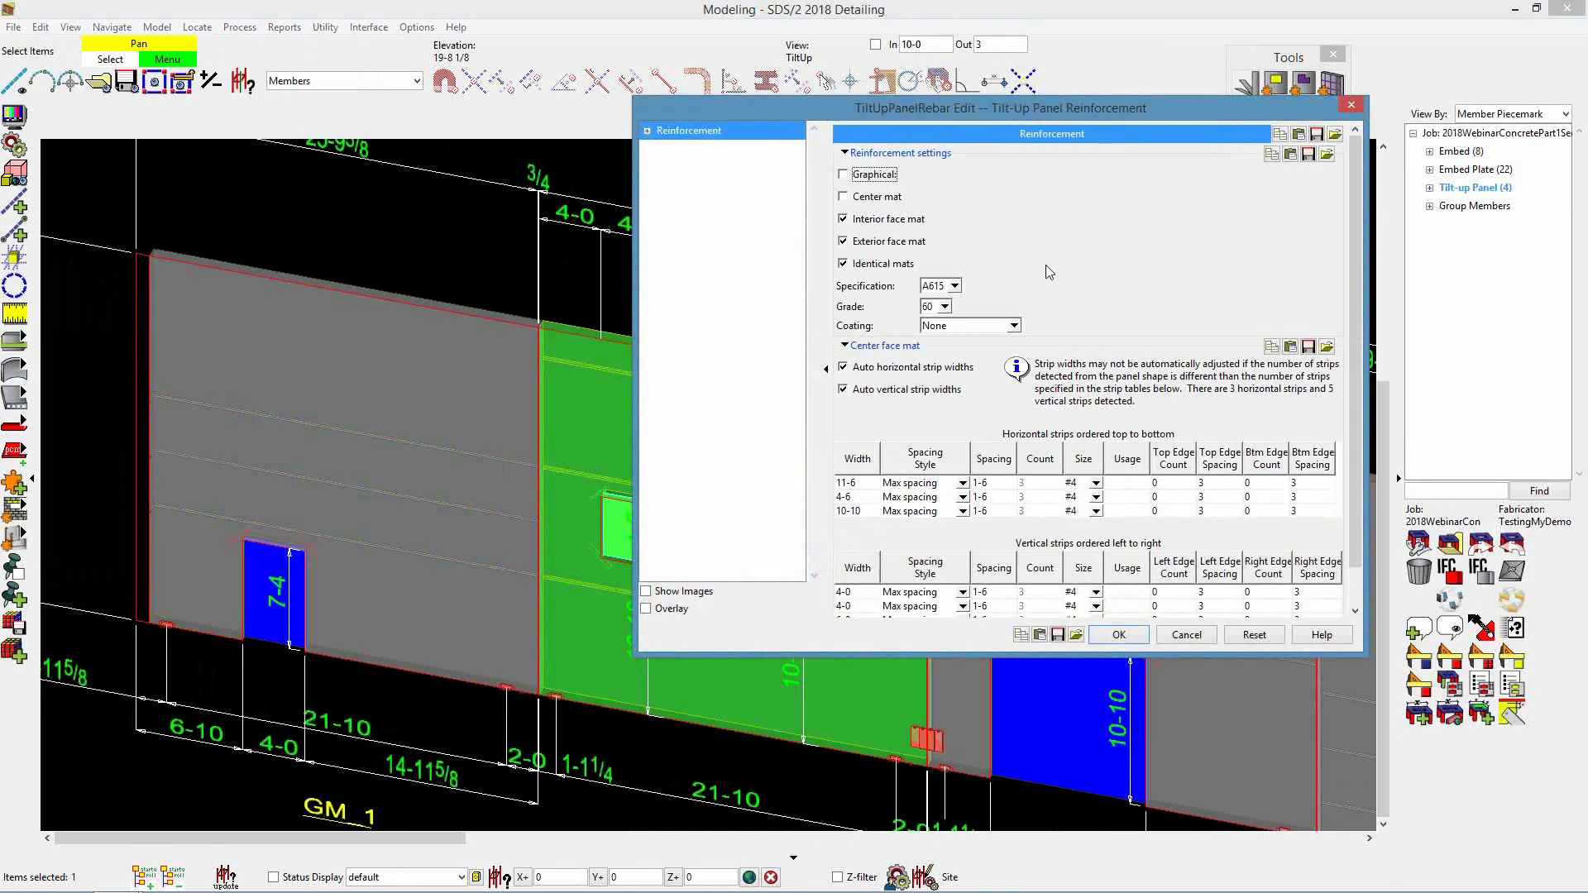
pyautogui.moveTo(1089, 107); pyautogui.dragTo(716, 126)
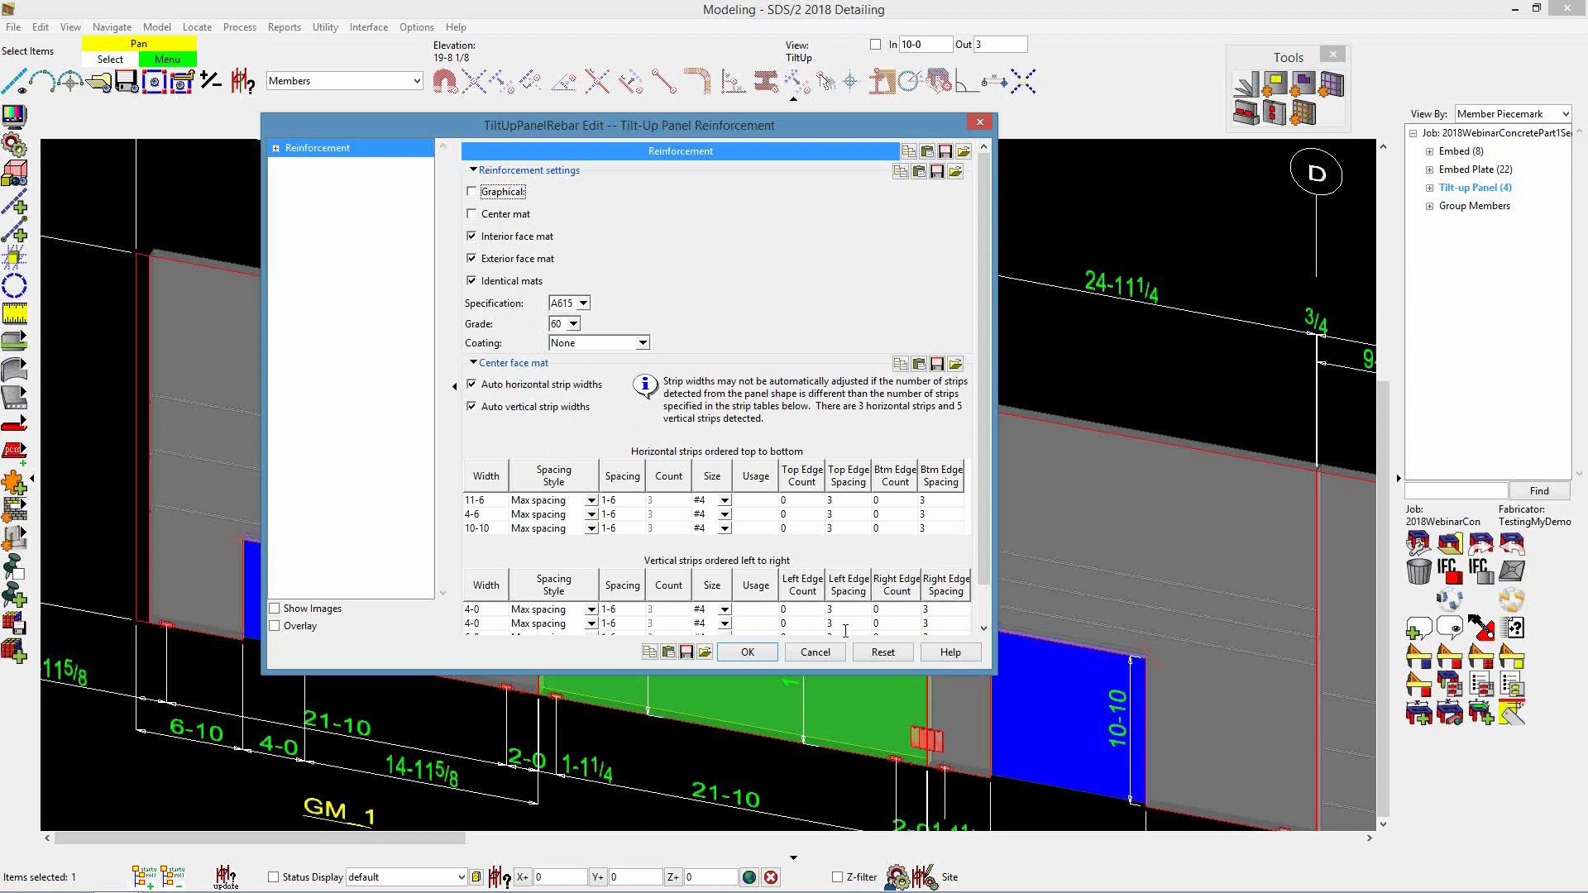
pyautogui.click(750, 652)
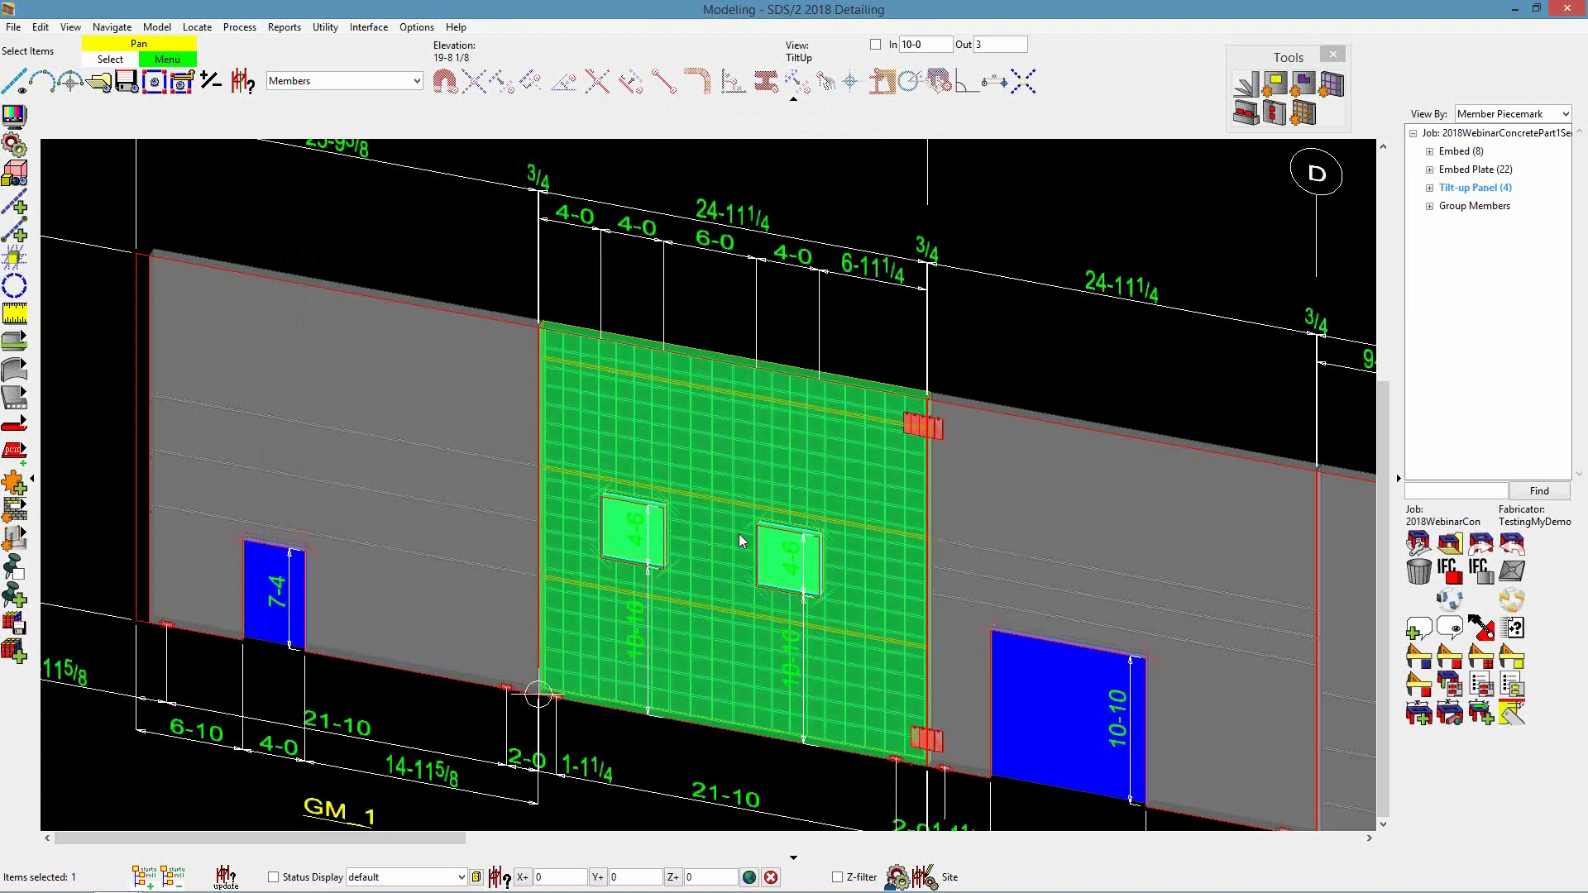
# Examine the new rebar mats and corner bars around the two window openings, at an angle and in elevation
pyautogui.scroll(3, 756, 533)
pyautogui.scroll(5, 658, 569)
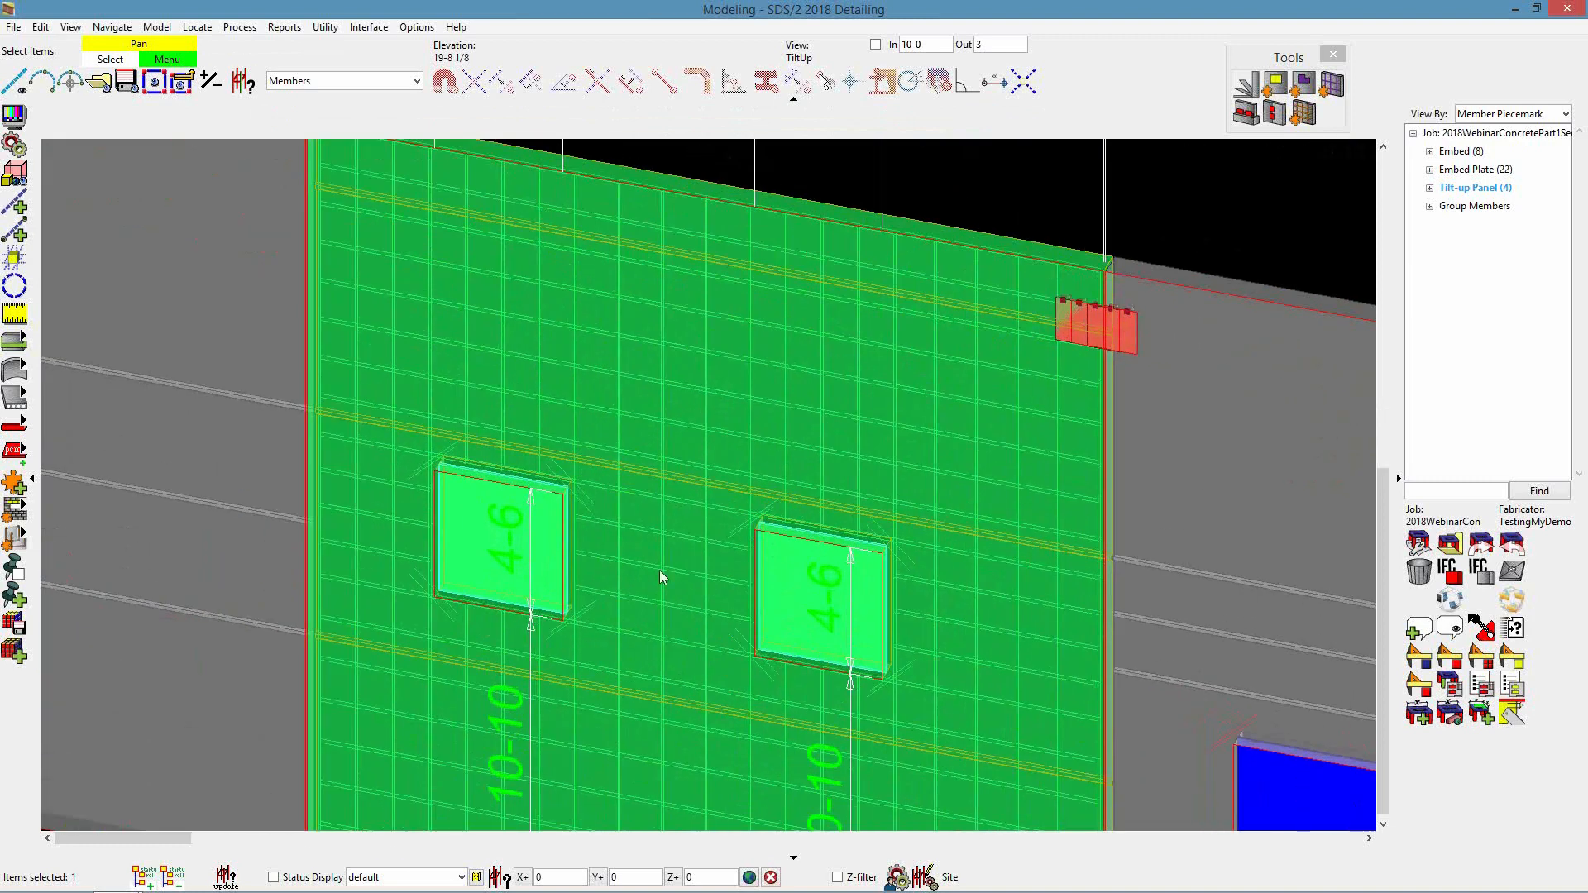
pyautogui.scroll(-1, 682, 685)
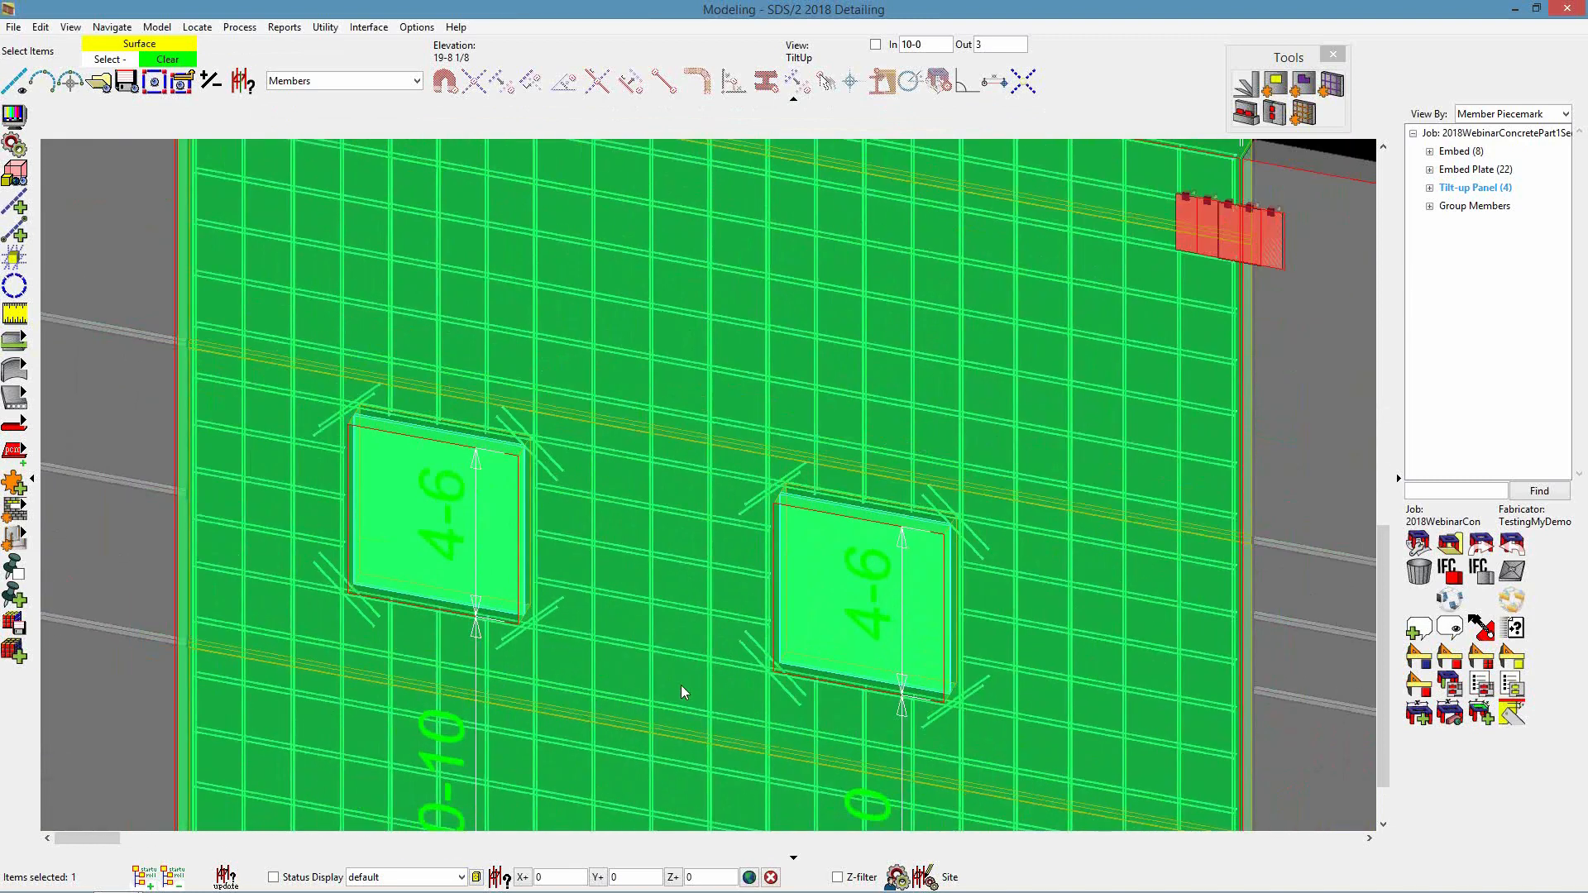
pyautogui.press('space')
pyautogui.scroll(-2, 889, 746)
pyautogui.scroll(-1, 890, 747)
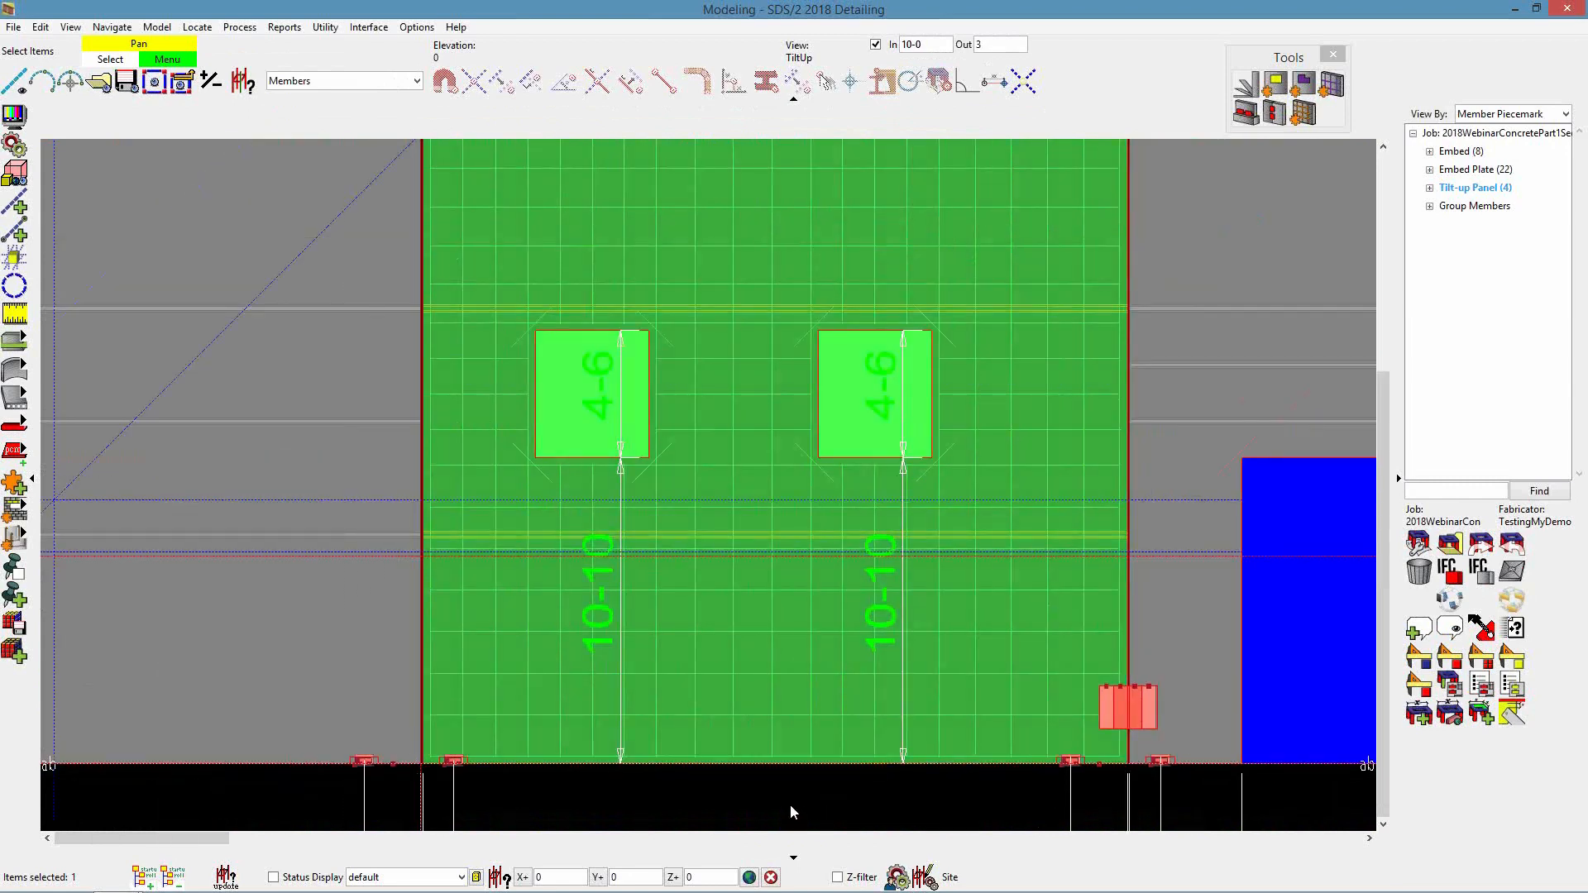
pyautogui.click(791, 805)
pyautogui.scroll(4, 901, 432)
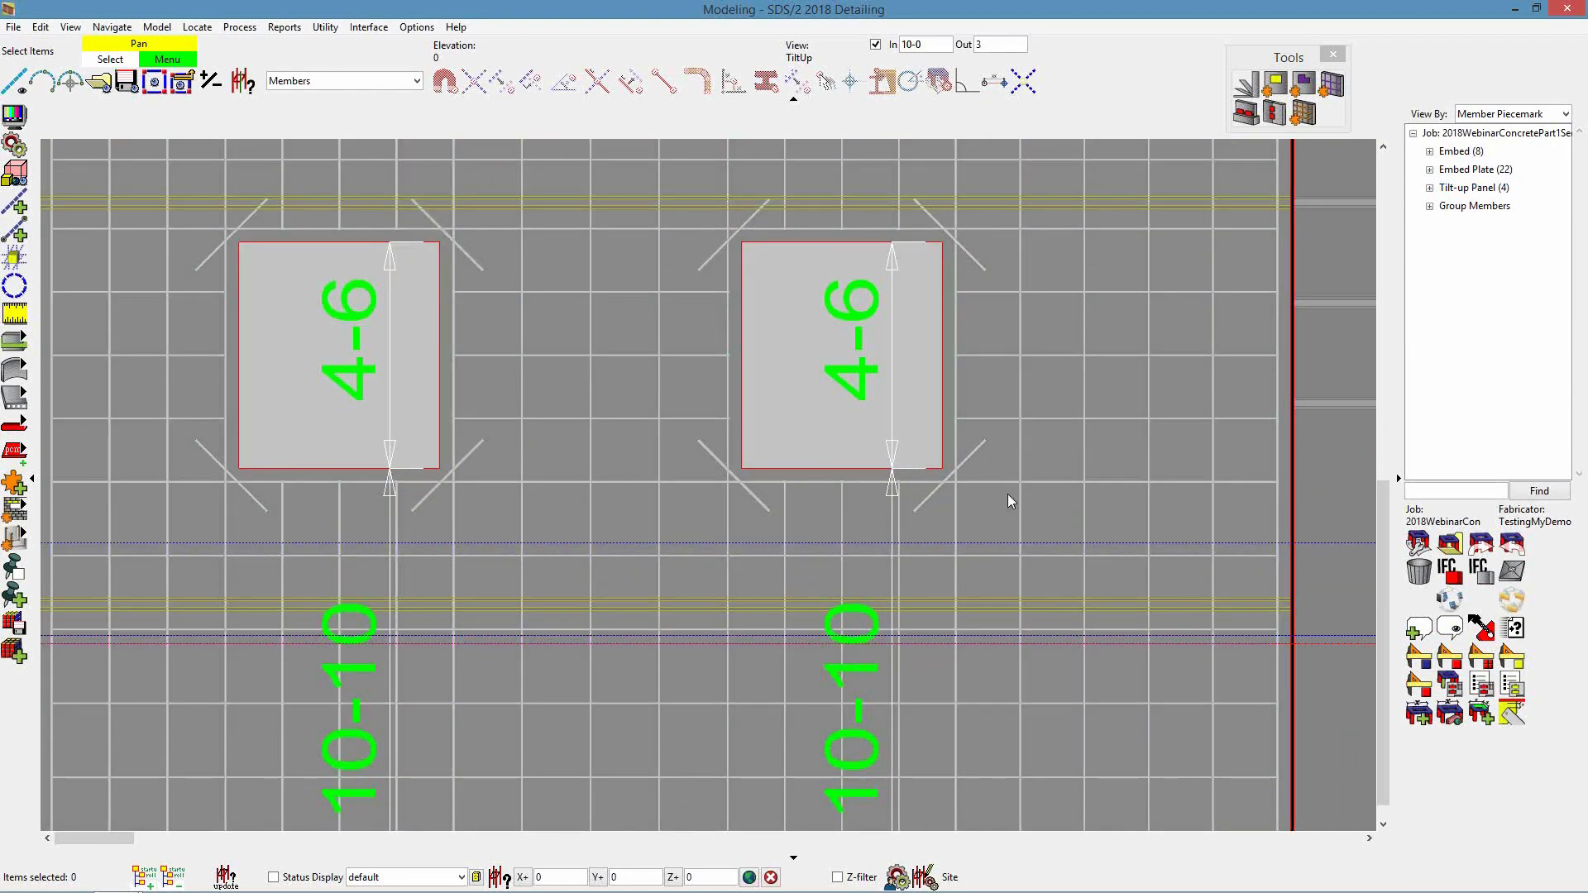
pyautogui.scroll(-4, 1002, 364)
pyautogui.scroll(-1, 661, 503)
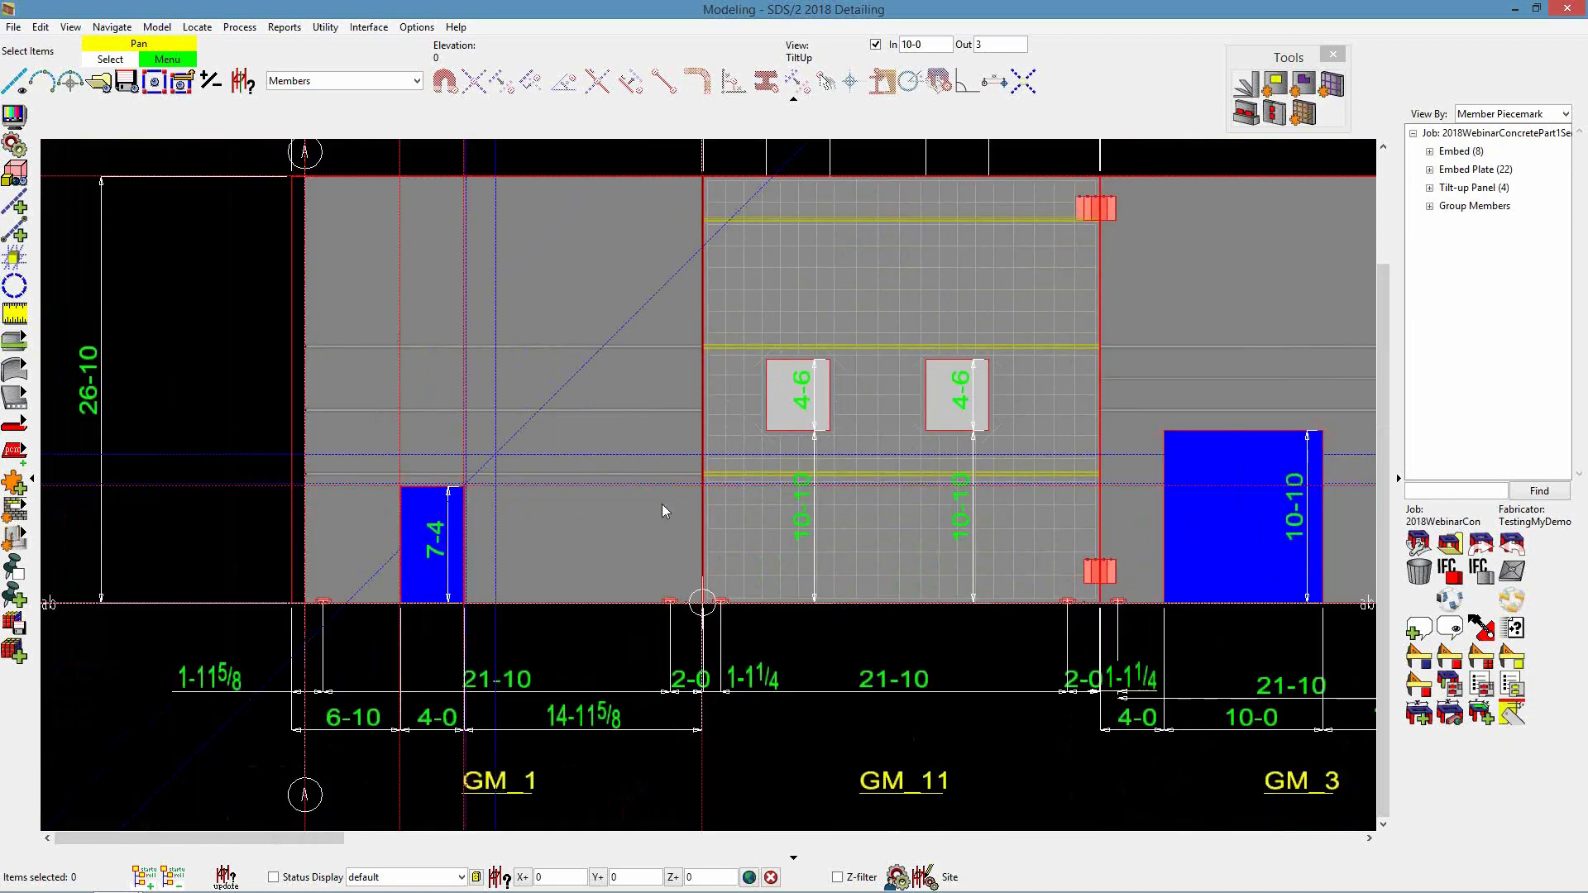
# Turn off left-edge wrapping for the horizontal reveals of the GM_1 door panel
pyautogui.doubleClick(541, 540)
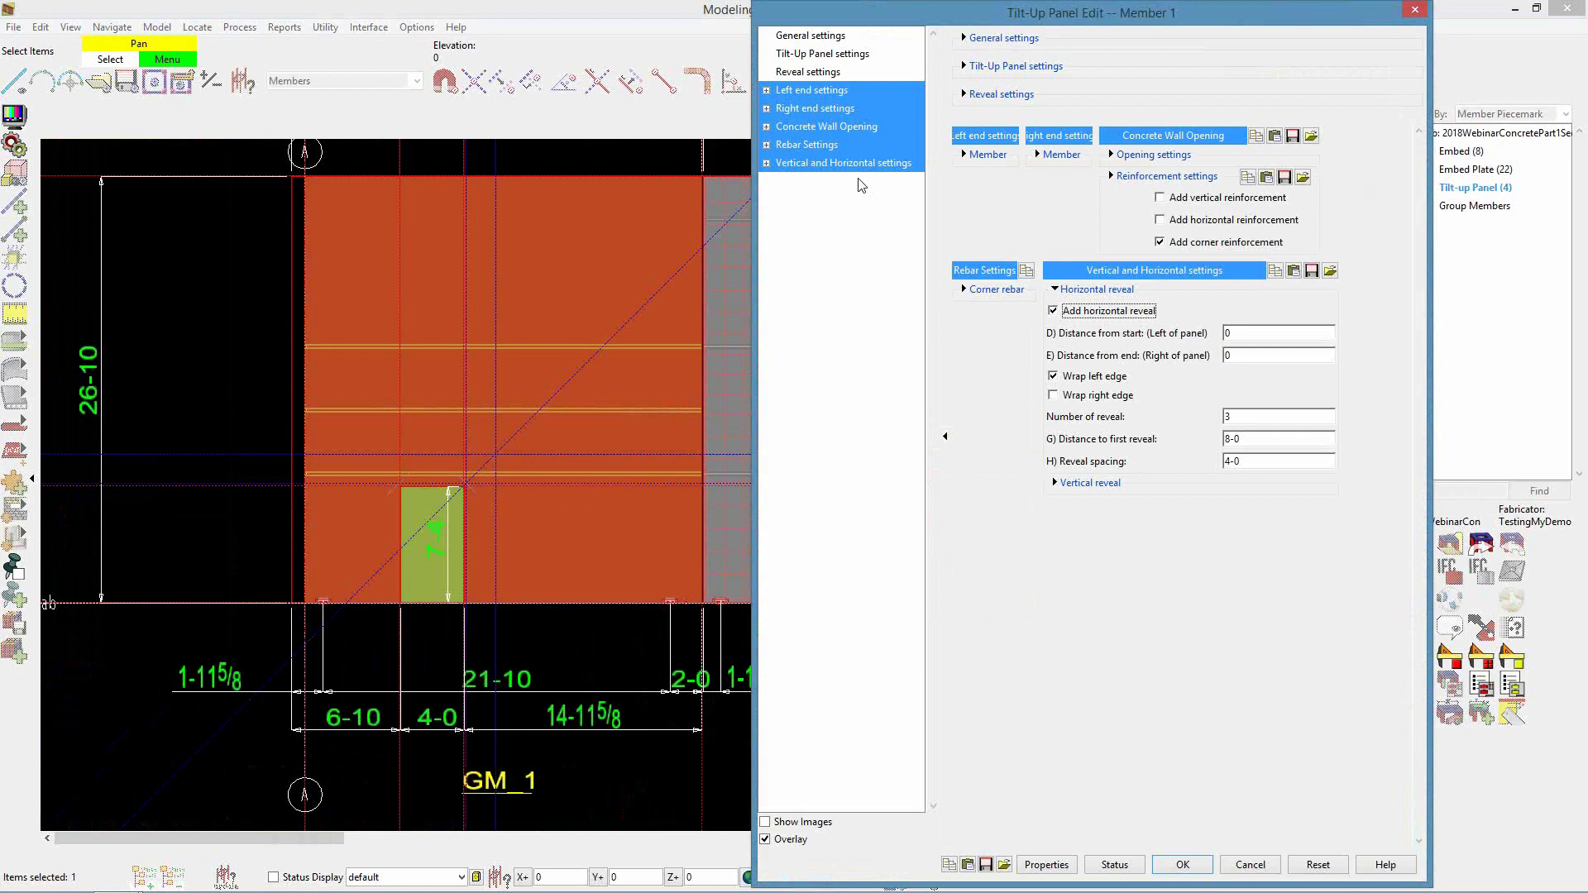
pyautogui.click(814, 73)
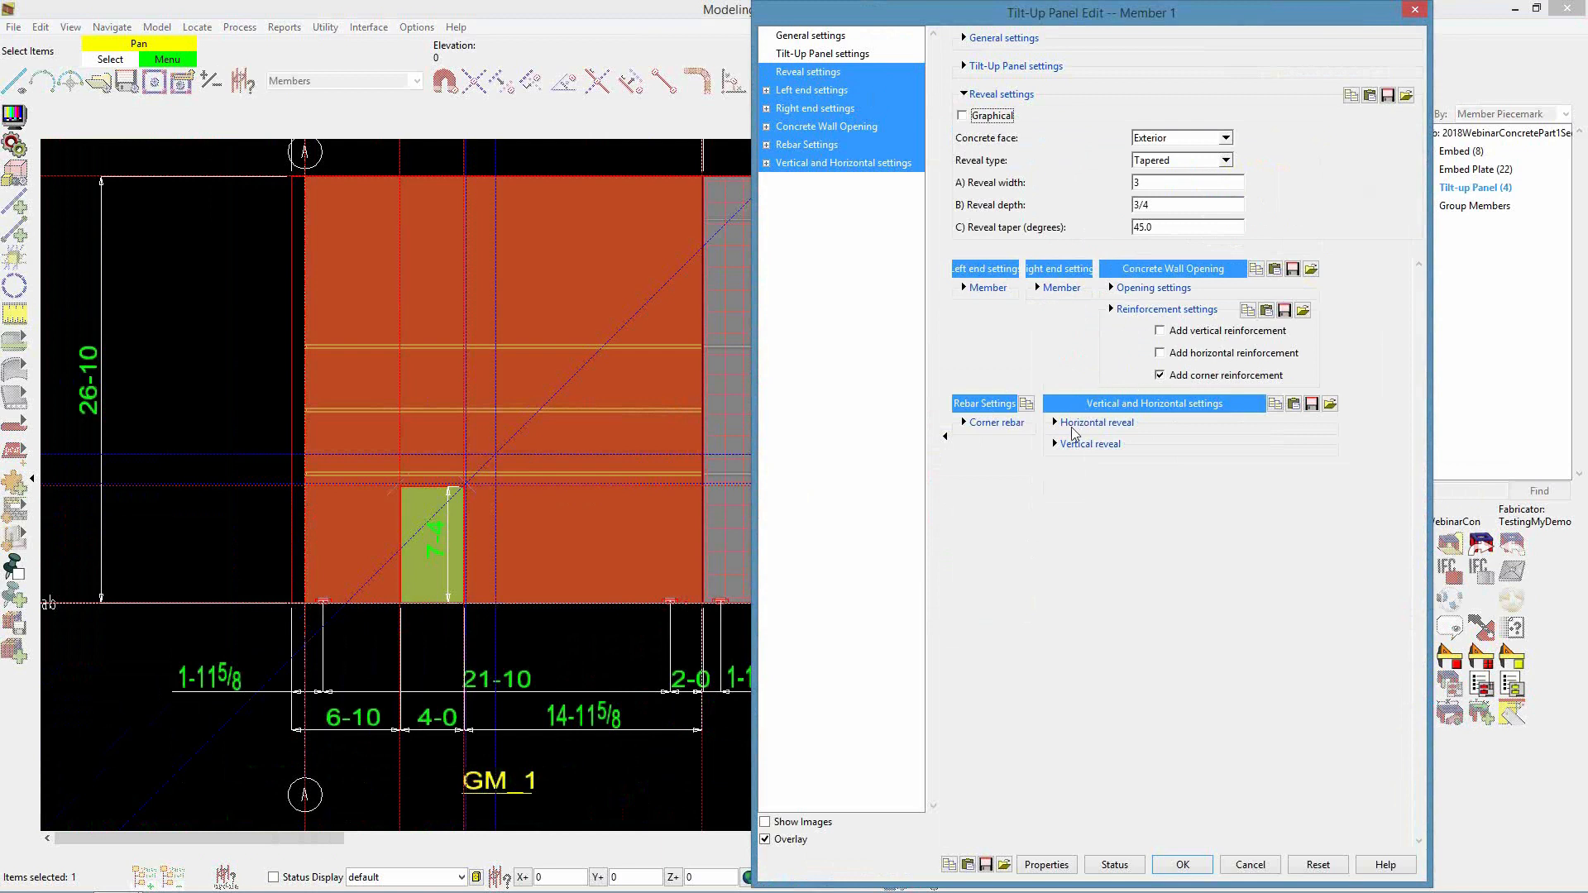
pyautogui.click(1057, 444)
pyautogui.click(1063, 311)
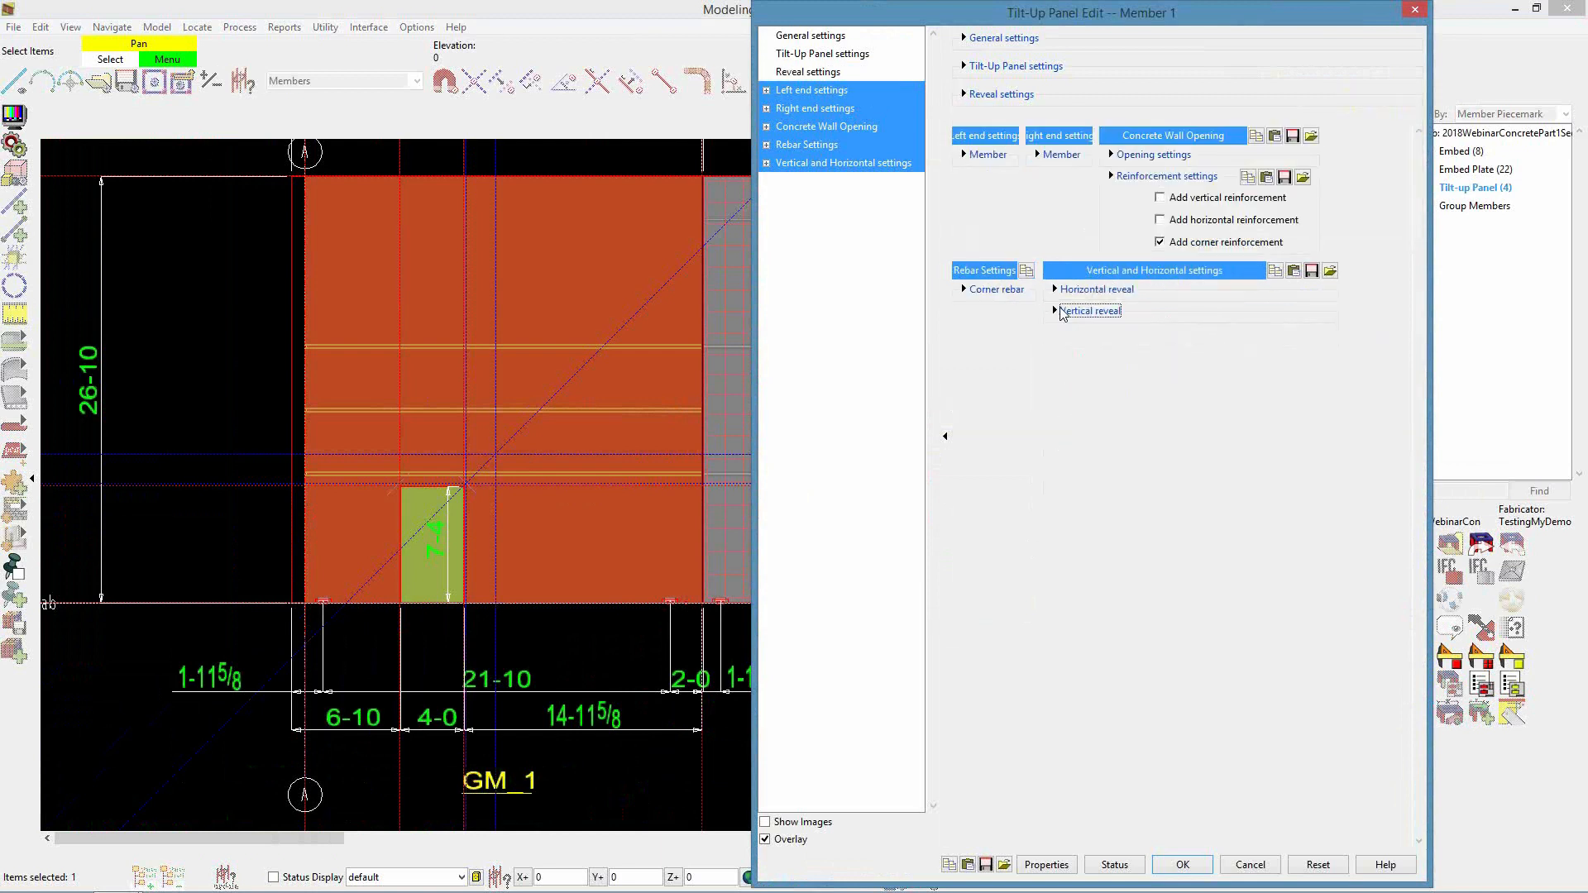
pyautogui.click(1055, 291)
pyautogui.click(1075, 376)
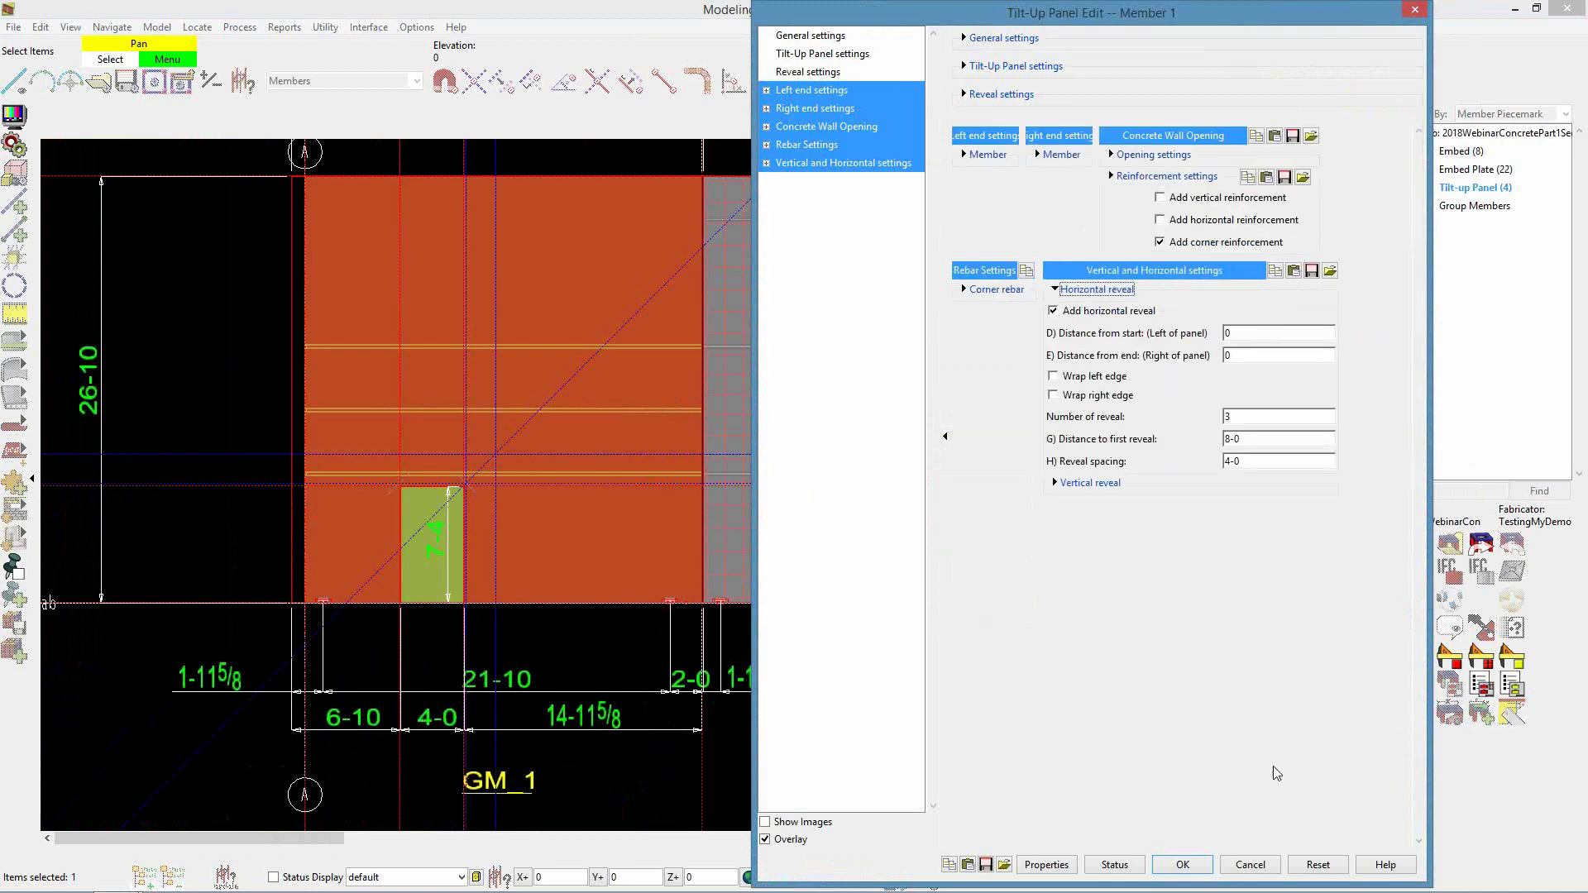
pyautogui.click(1181, 865)
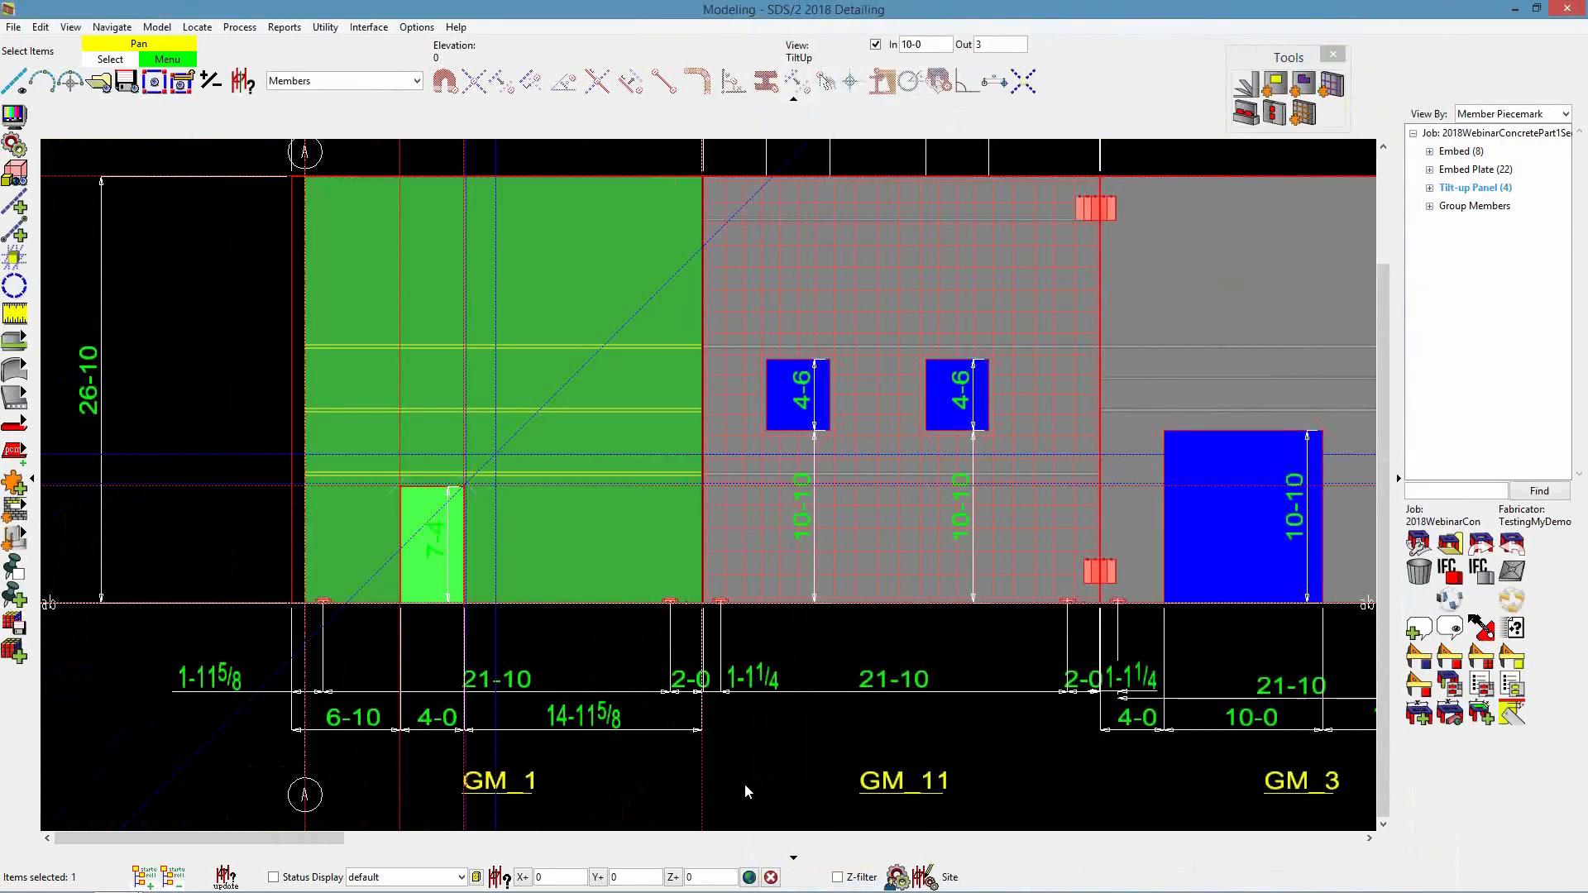
# Add tilt-up reinforcement to the GM_1 door panel using only a center mat, with the interior and exterior face mats off
pyautogui.moveTo(556, 499); pyautogui.dragTo(495, 566, button='middle')
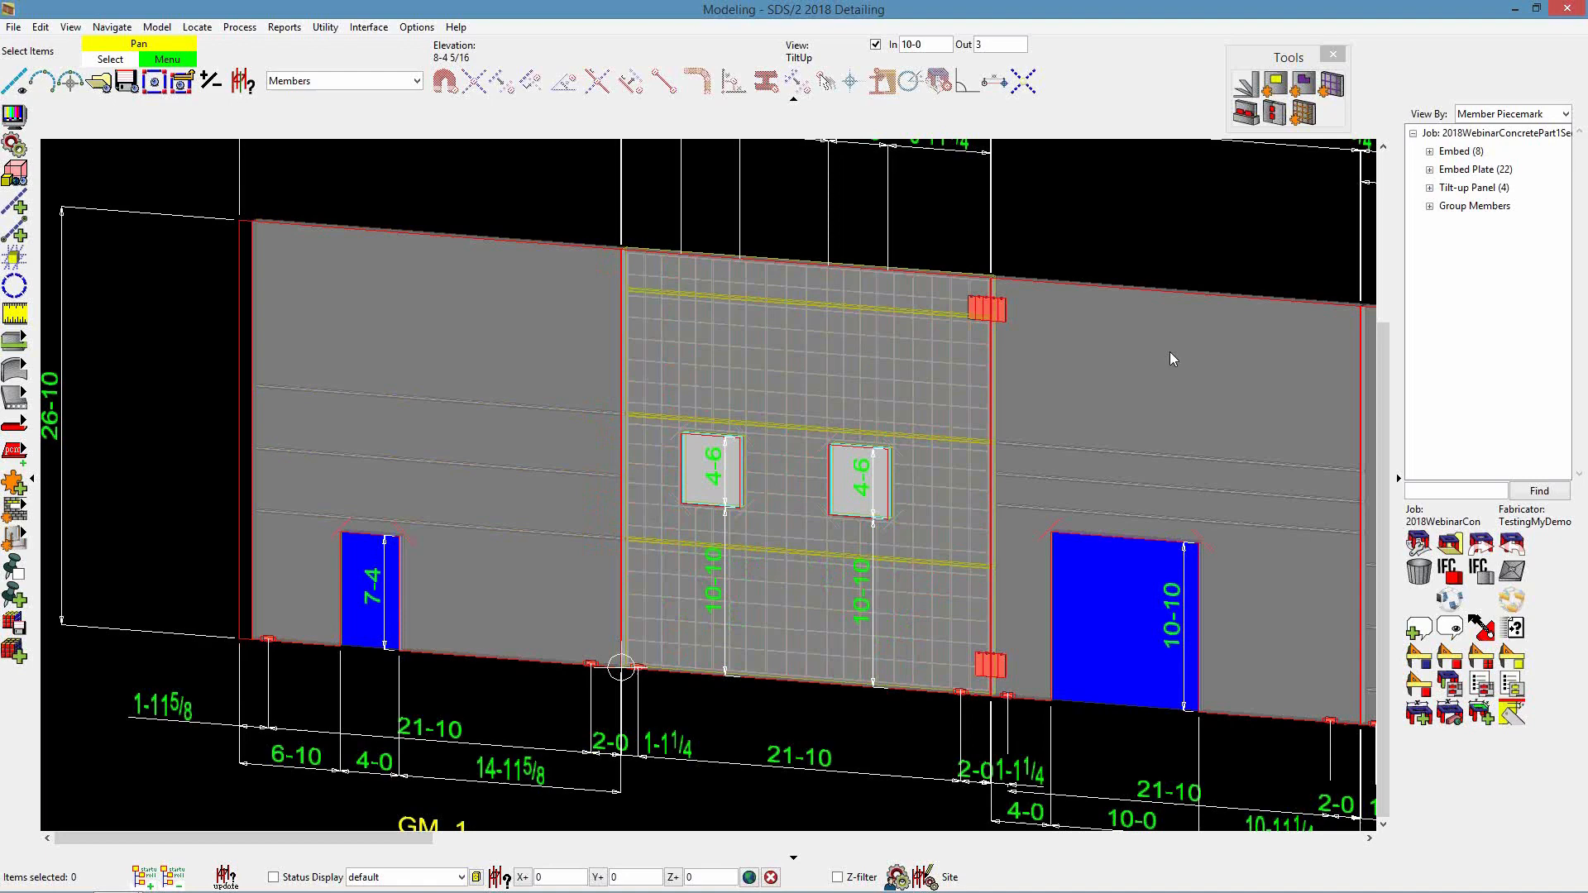
pyautogui.click(1309, 120)
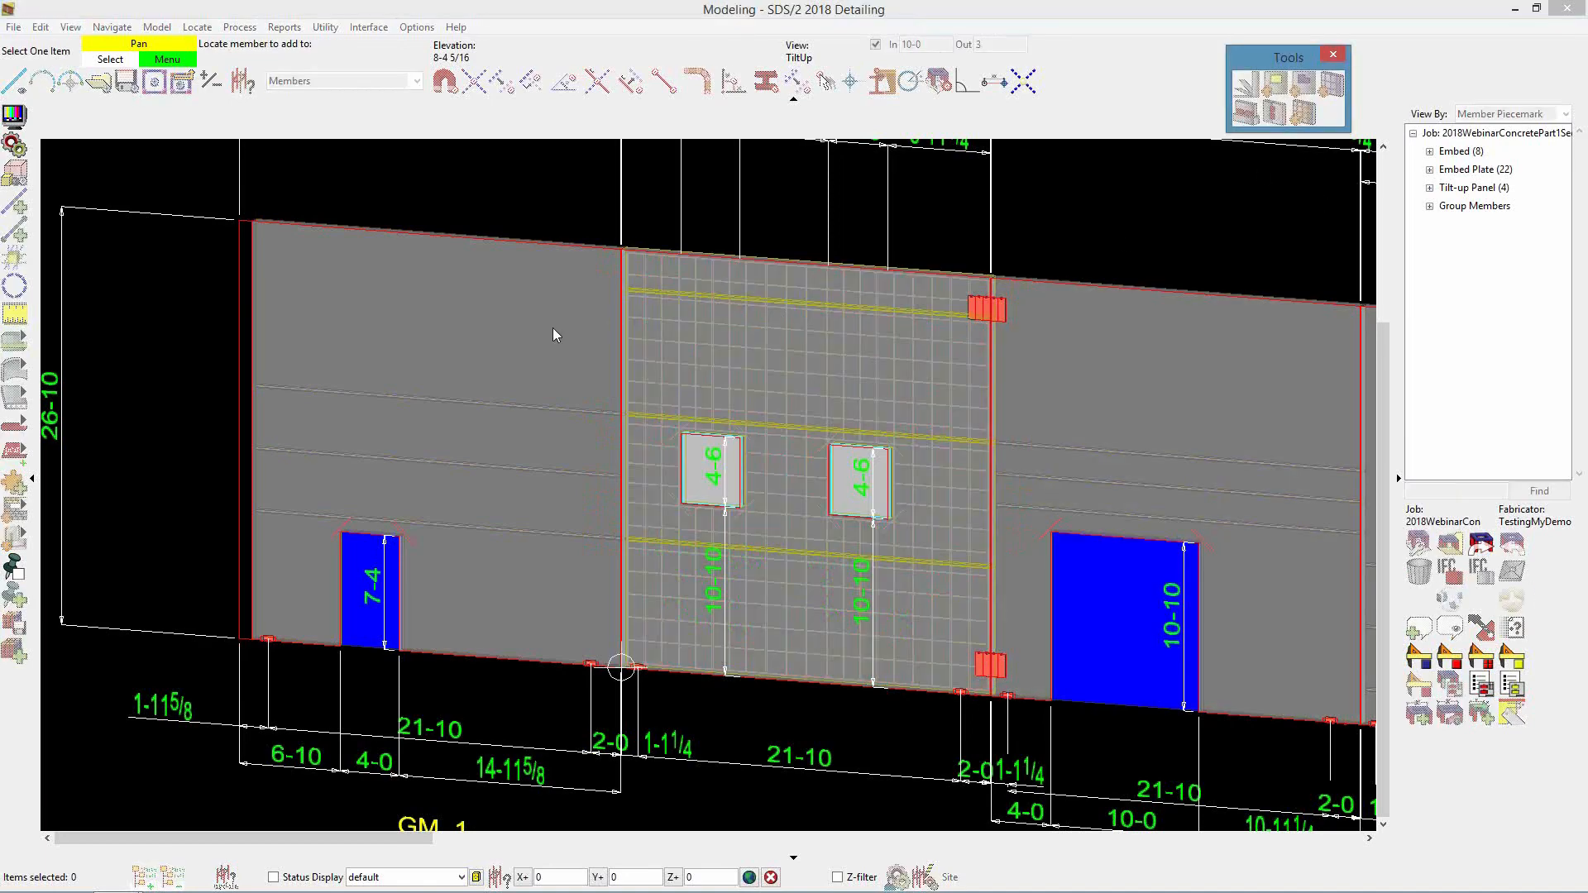
pyautogui.click(523, 341)
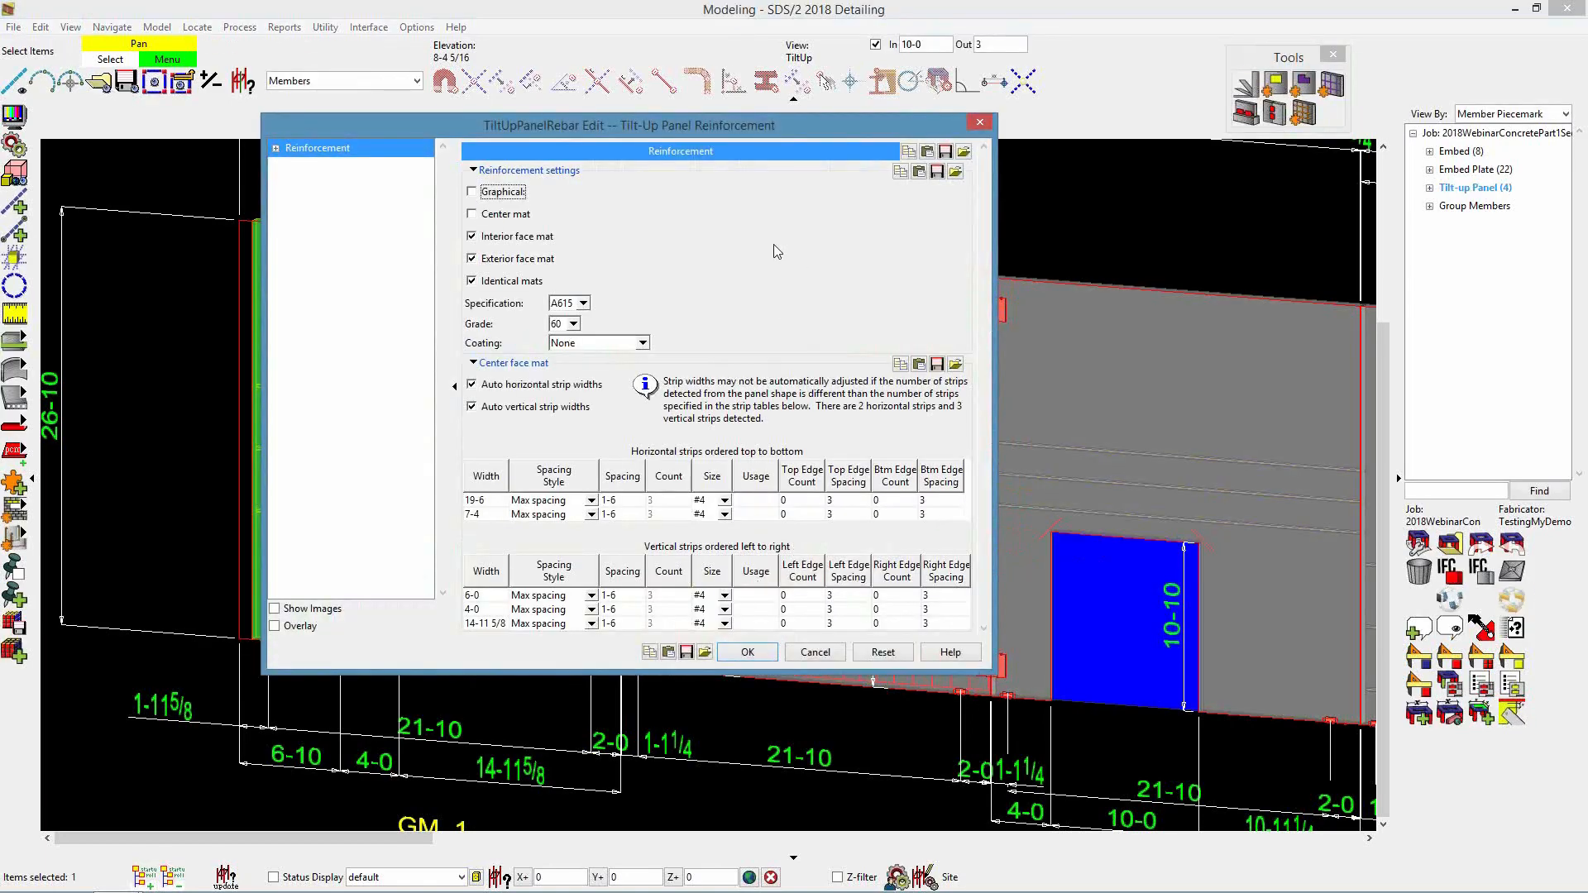
pyautogui.click(519, 222)
pyautogui.click(501, 238)
pyautogui.click(518, 260)
pyautogui.click(747, 652)
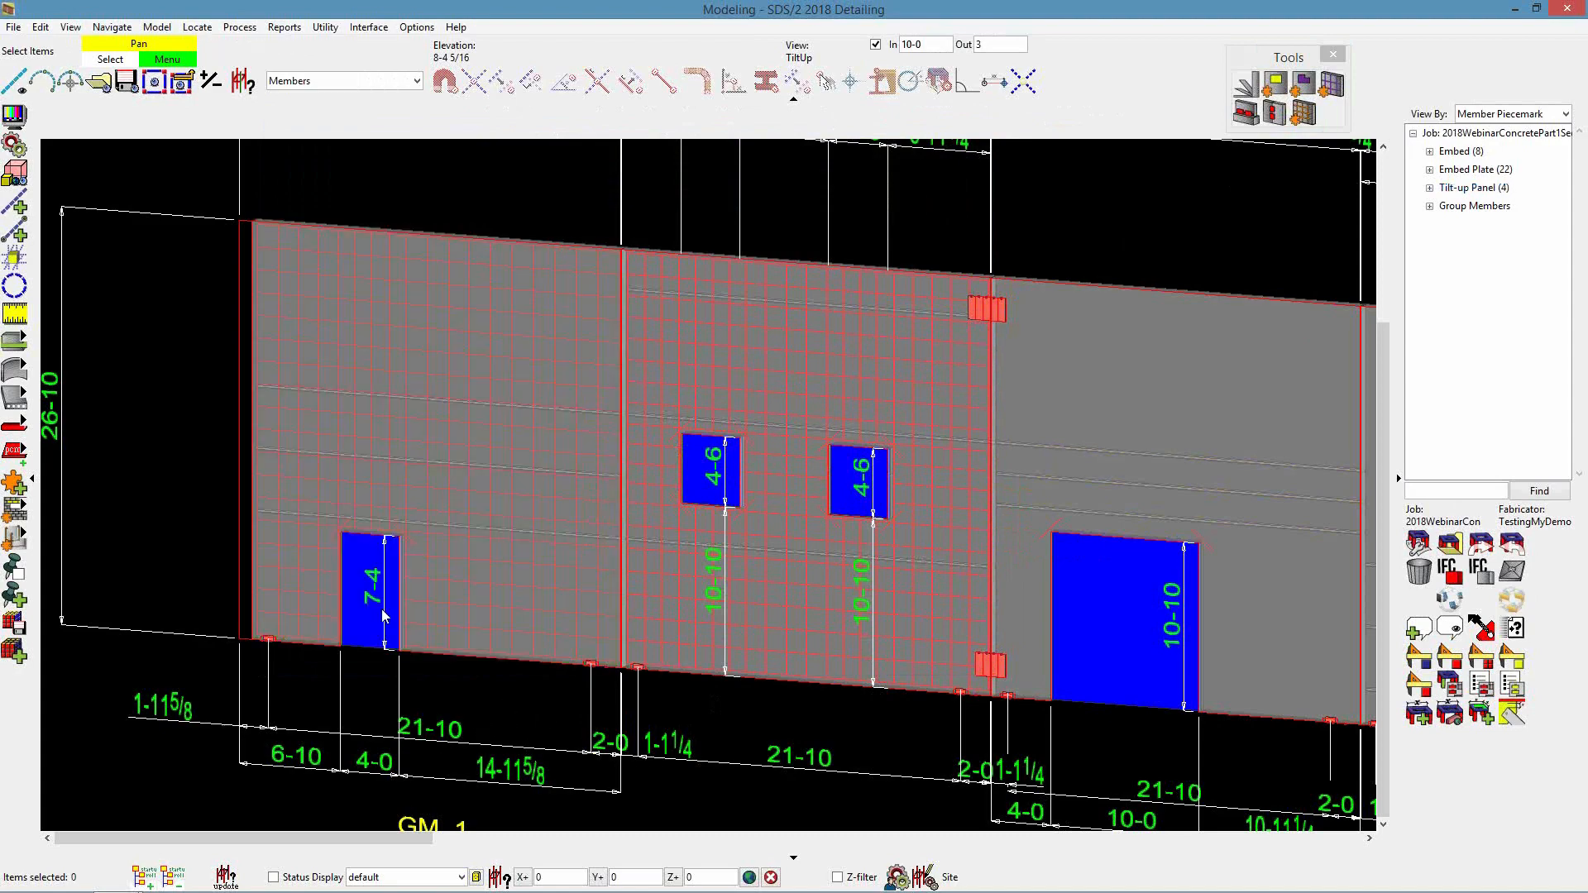
# Examine how the center mat and corner bars fit around the 7-4 door opening
pyautogui.scroll(3, 389, 604)
pyautogui.moveTo(472, 575)
pyautogui.keyDown('shift'); pyautogui.mouseDown(button='middle')
pyautogui.moveTo(524, 576)
pyautogui.moveTo(472, 572)
pyautogui.mouseUp(button='middle'); pyautogui.keyUp('shift')
pyautogui.scroll(3, 440, 572)
pyautogui.moveTo(550, 534); pyautogui.dragTo(778, 502, button='middle')
pyautogui.scroll(1, 680, 350)
pyautogui.scroll(-3, 677, 430)
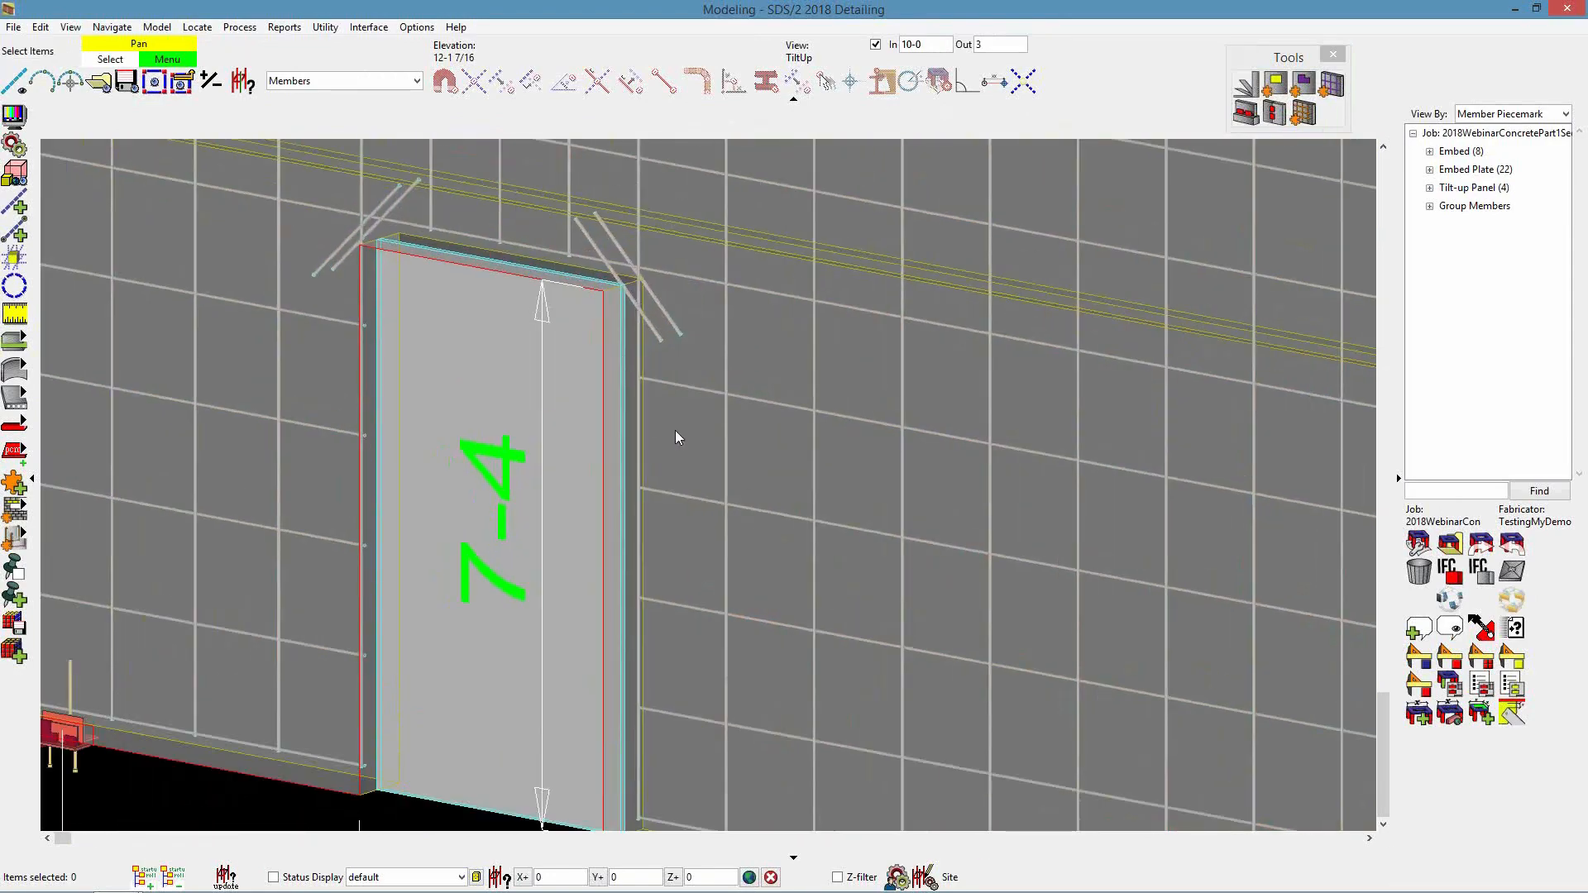
pyautogui.moveTo(677, 455)
pyautogui.keyDown('shift'); pyautogui.mouseDown(button='middle')
pyautogui.moveTo(713, 448)
pyautogui.moveTo(687, 453)
pyautogui.mouseUp(button='middle'); pyautogui.keyUp('shift')
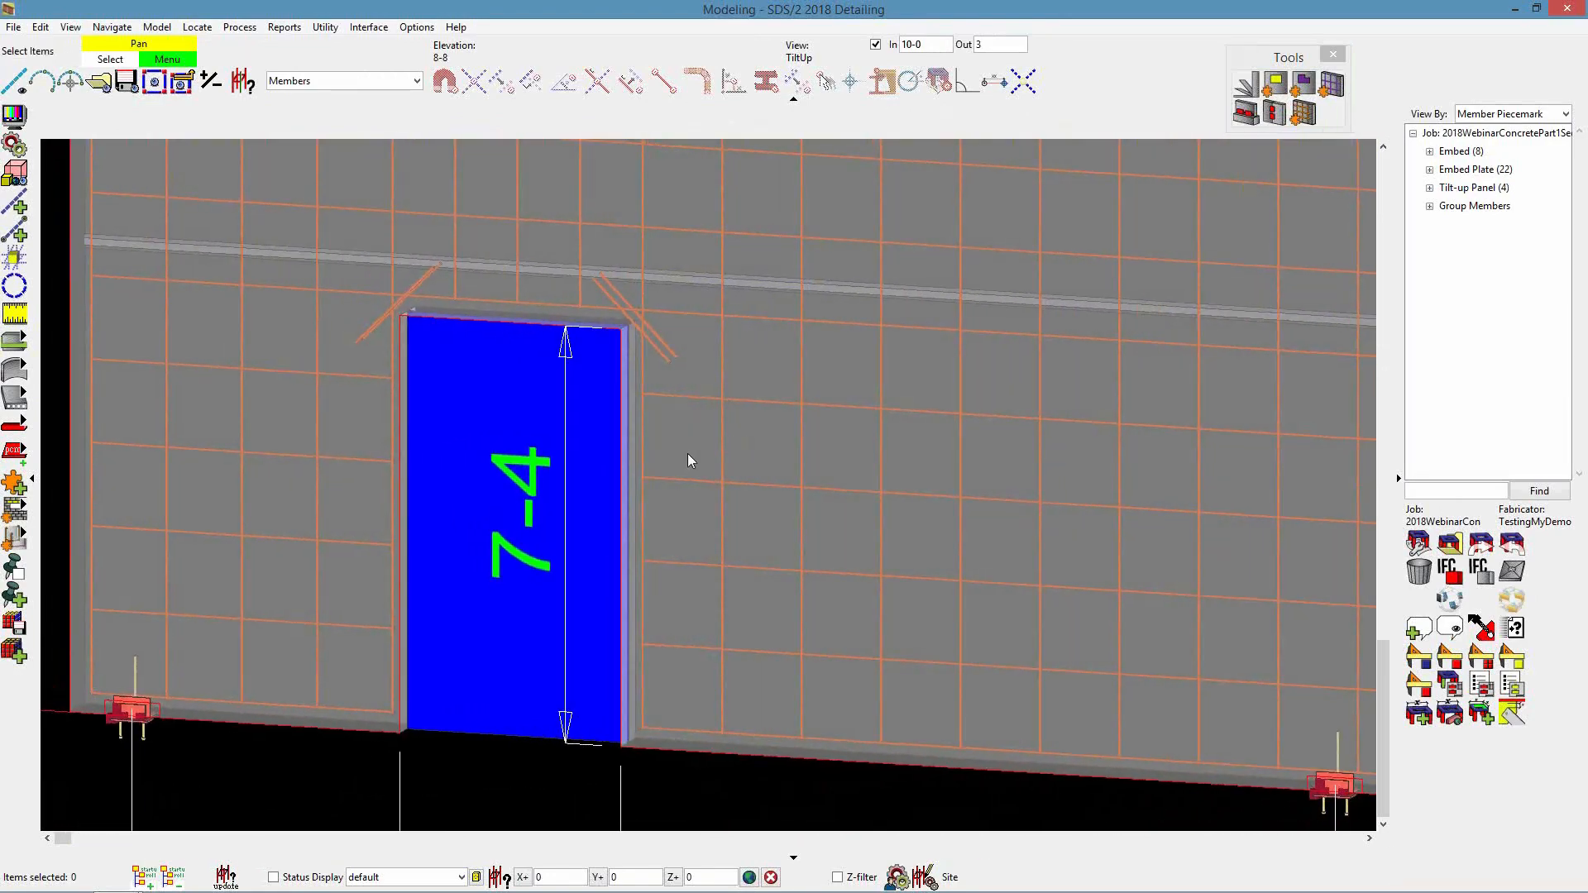
pyautogui.scroll(3, 633, 439)
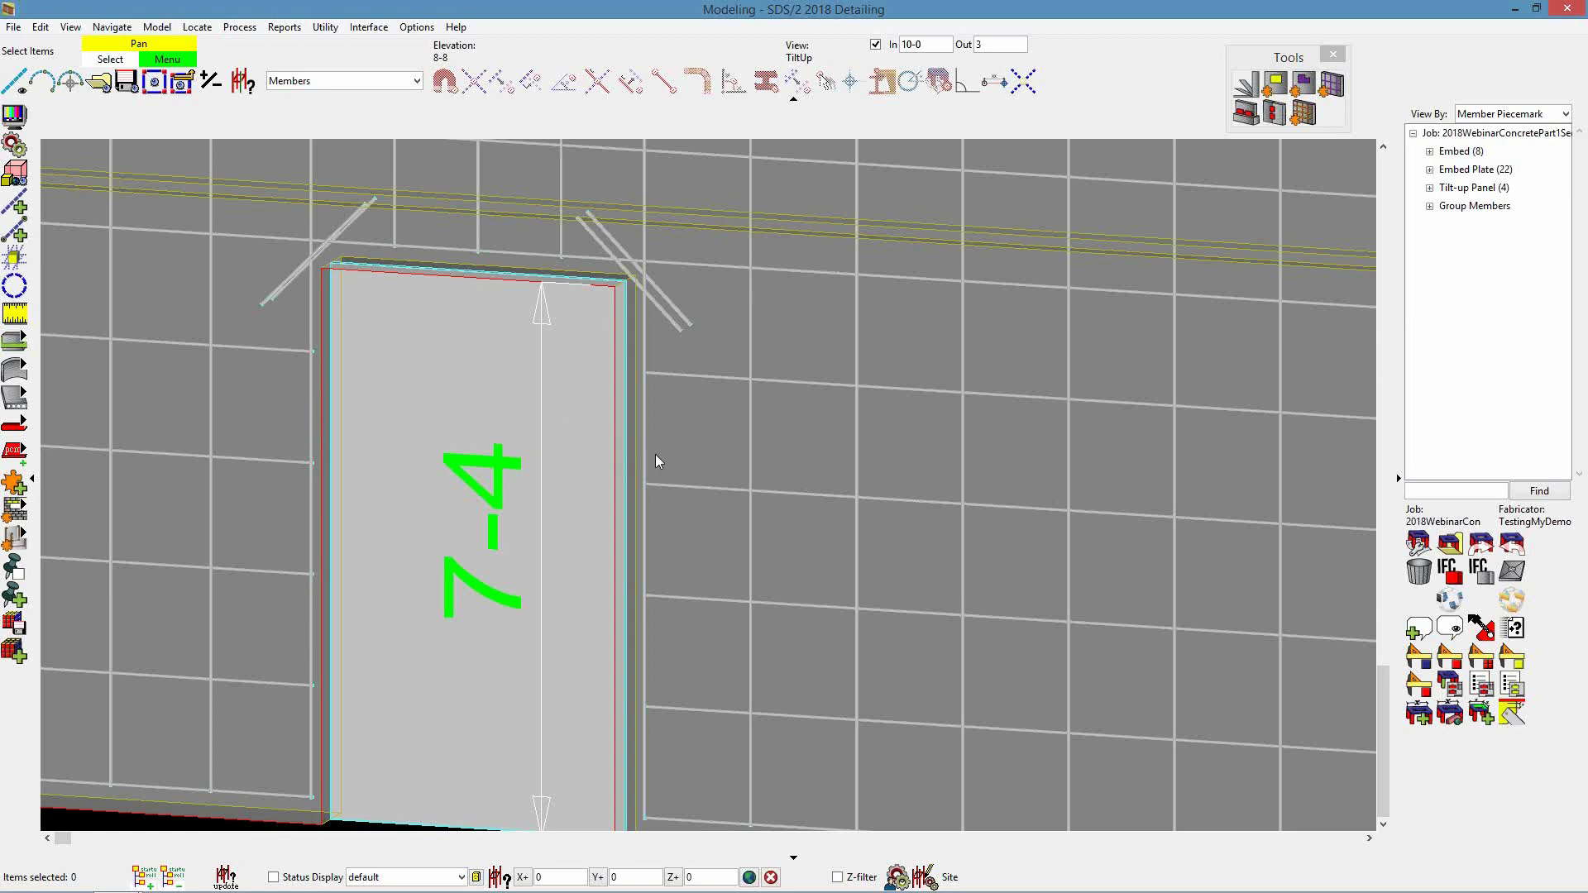
pyautogui.scroll(1, 655, 454)
pyautogui.scroll(-2, 653, 419)
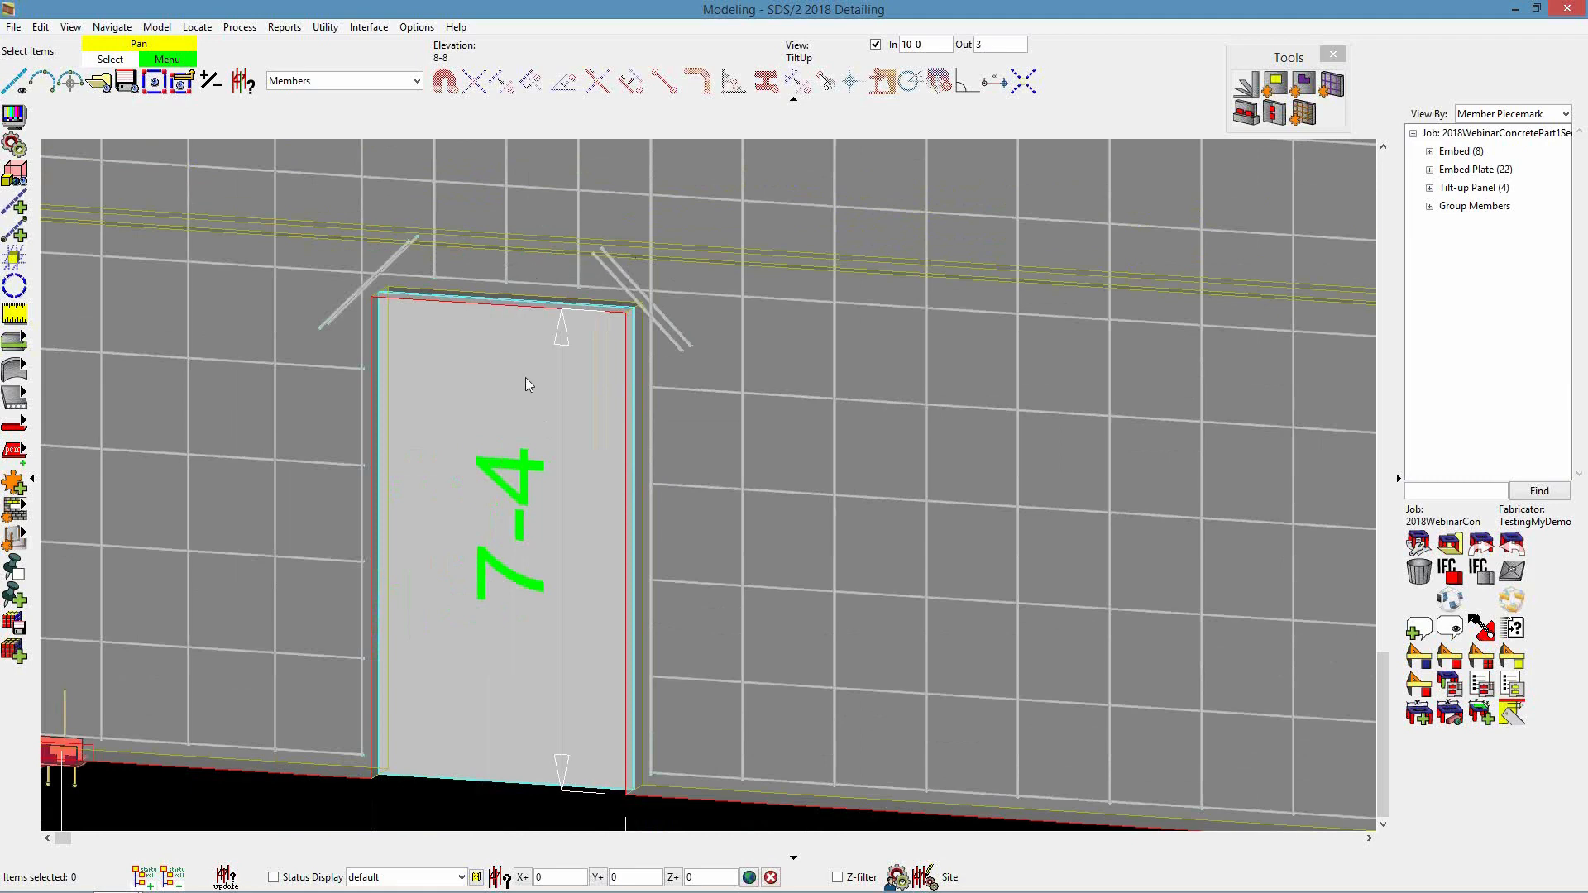
pyautogui.scroll(-1, 529, 389)
pyautogui.scroll(1, 540, 411)
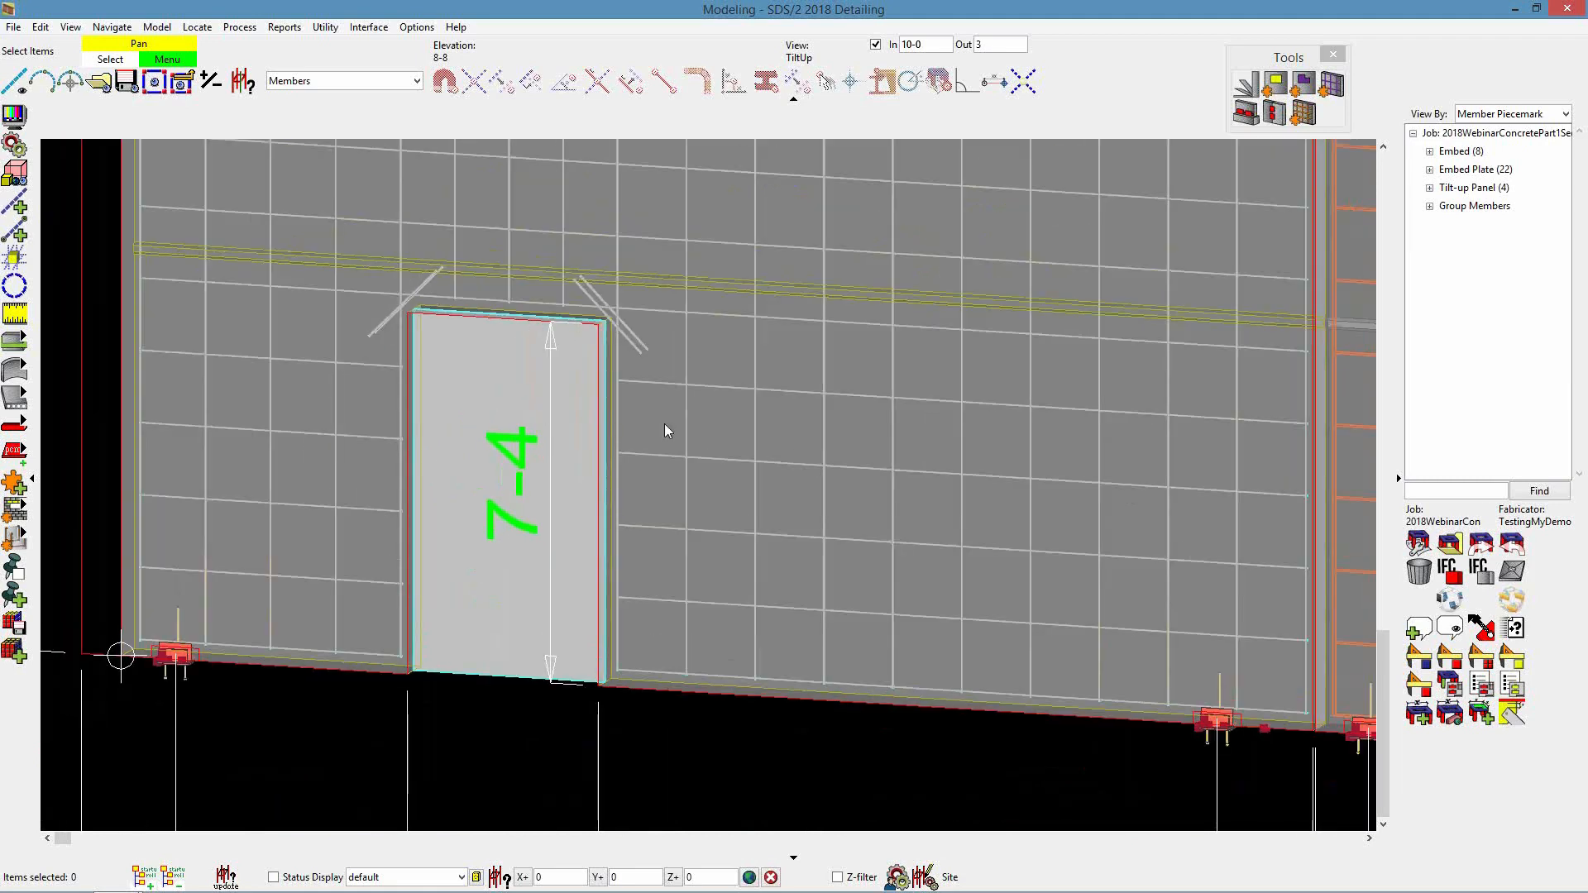
# Limit selection to custom components, open the GM_1 panel's reinforcement settings and compare the strip tables with the mat around the door
pyautogui.click(396, 81)
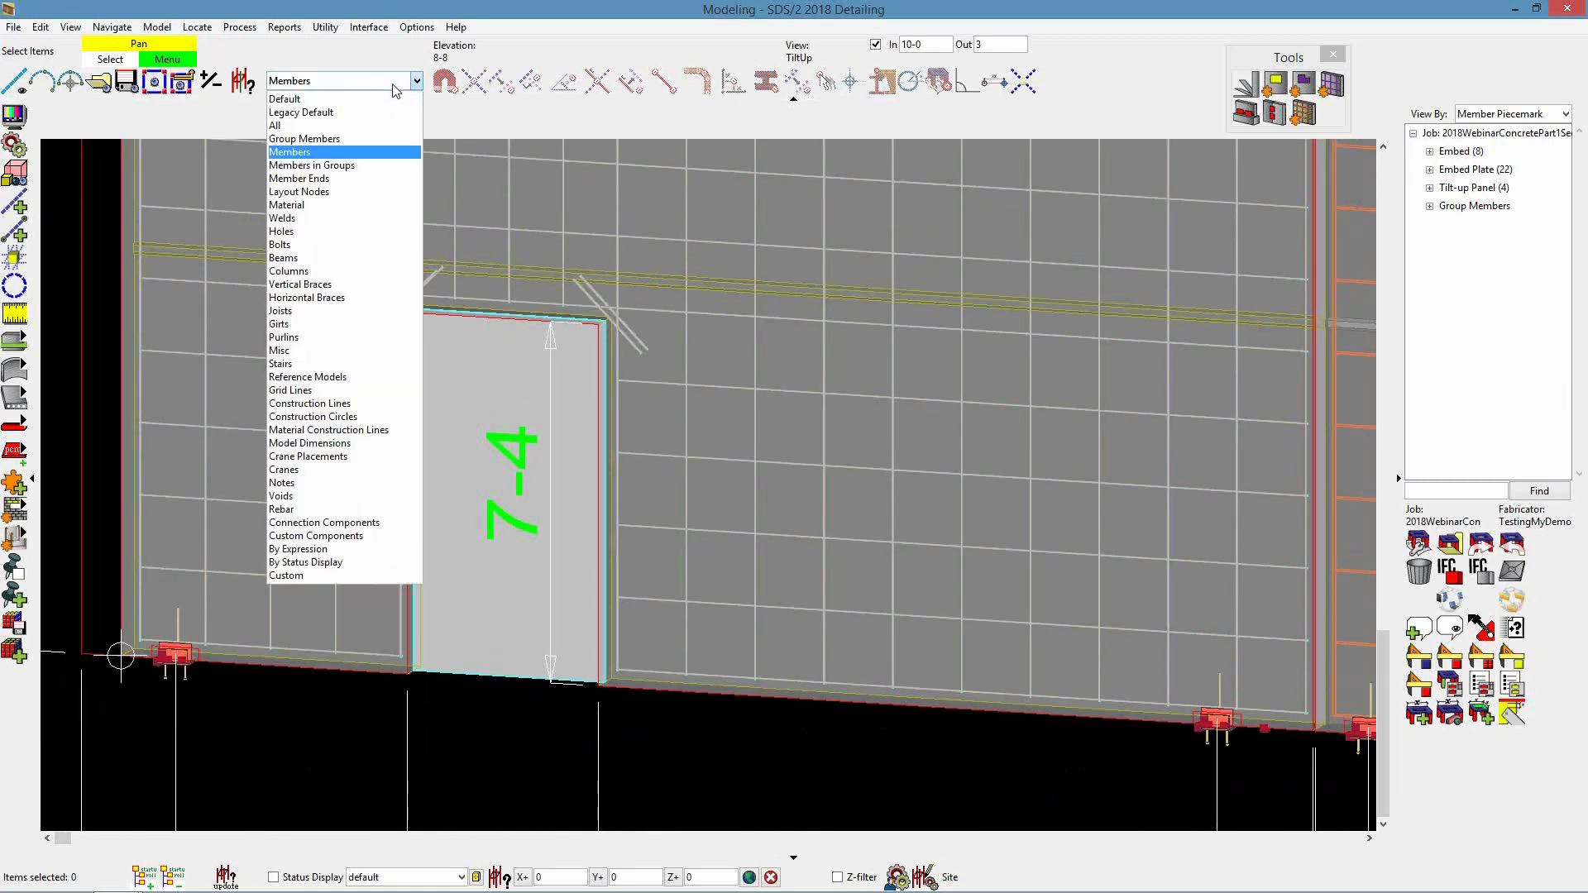
pyautogui.click(400, 535)
pyautogui.doubleClick(720, 462)
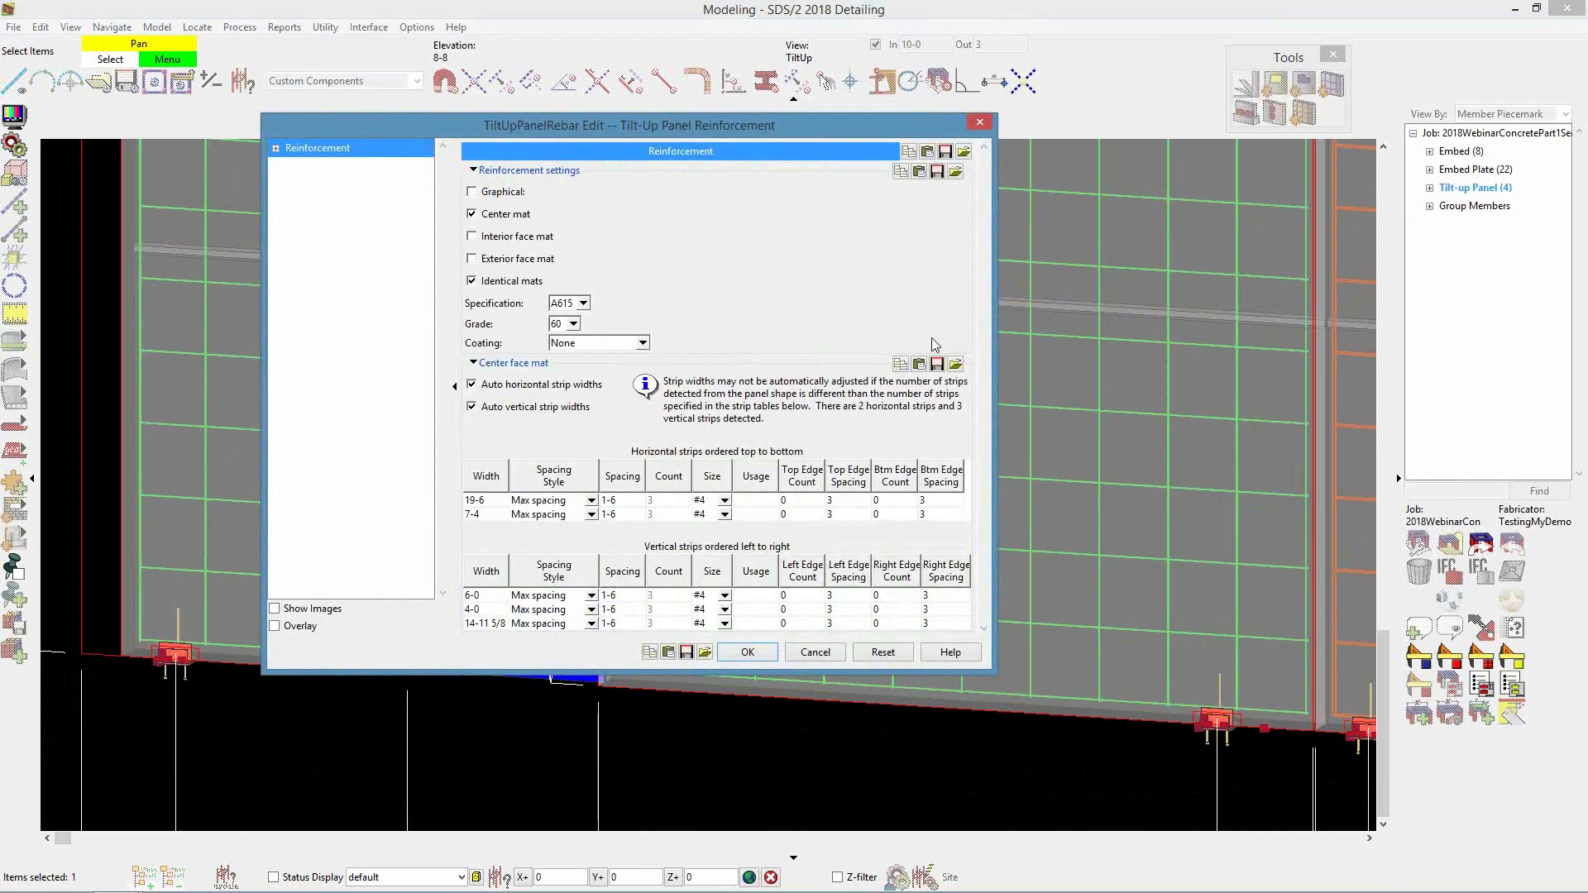
pyautogui.moveTo(996, 475); pyautogui.dragTo(1194, 494)
pyautogui.moveTo(735, 673); pyautogui.dragTo(738, 786)
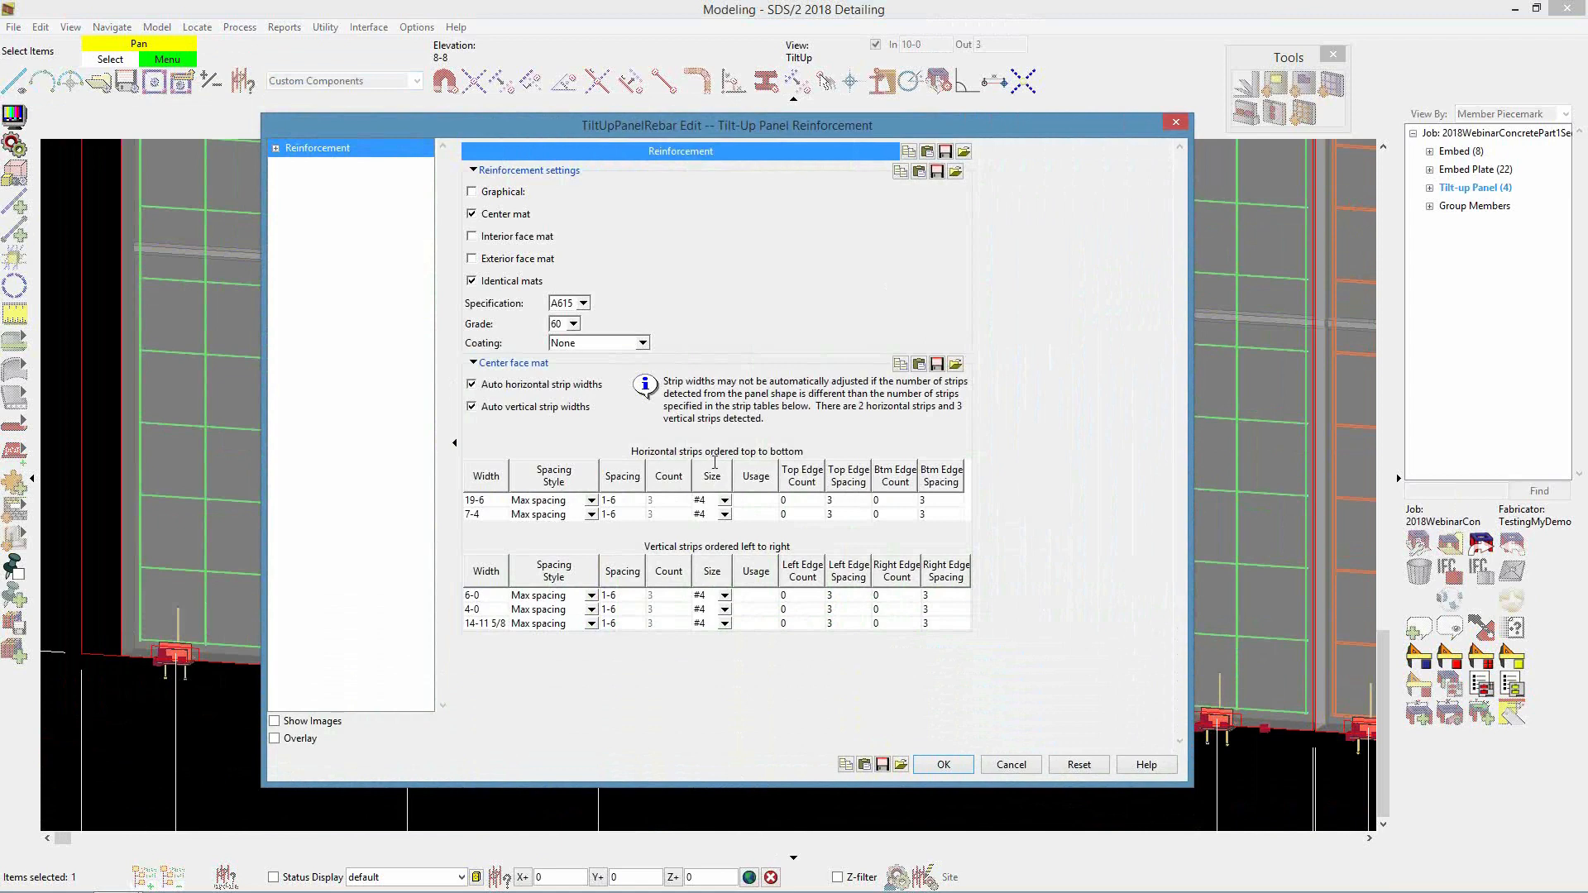
pyautogui.moveTo(786, 124); pyautogui.dragTo(1157, 129)
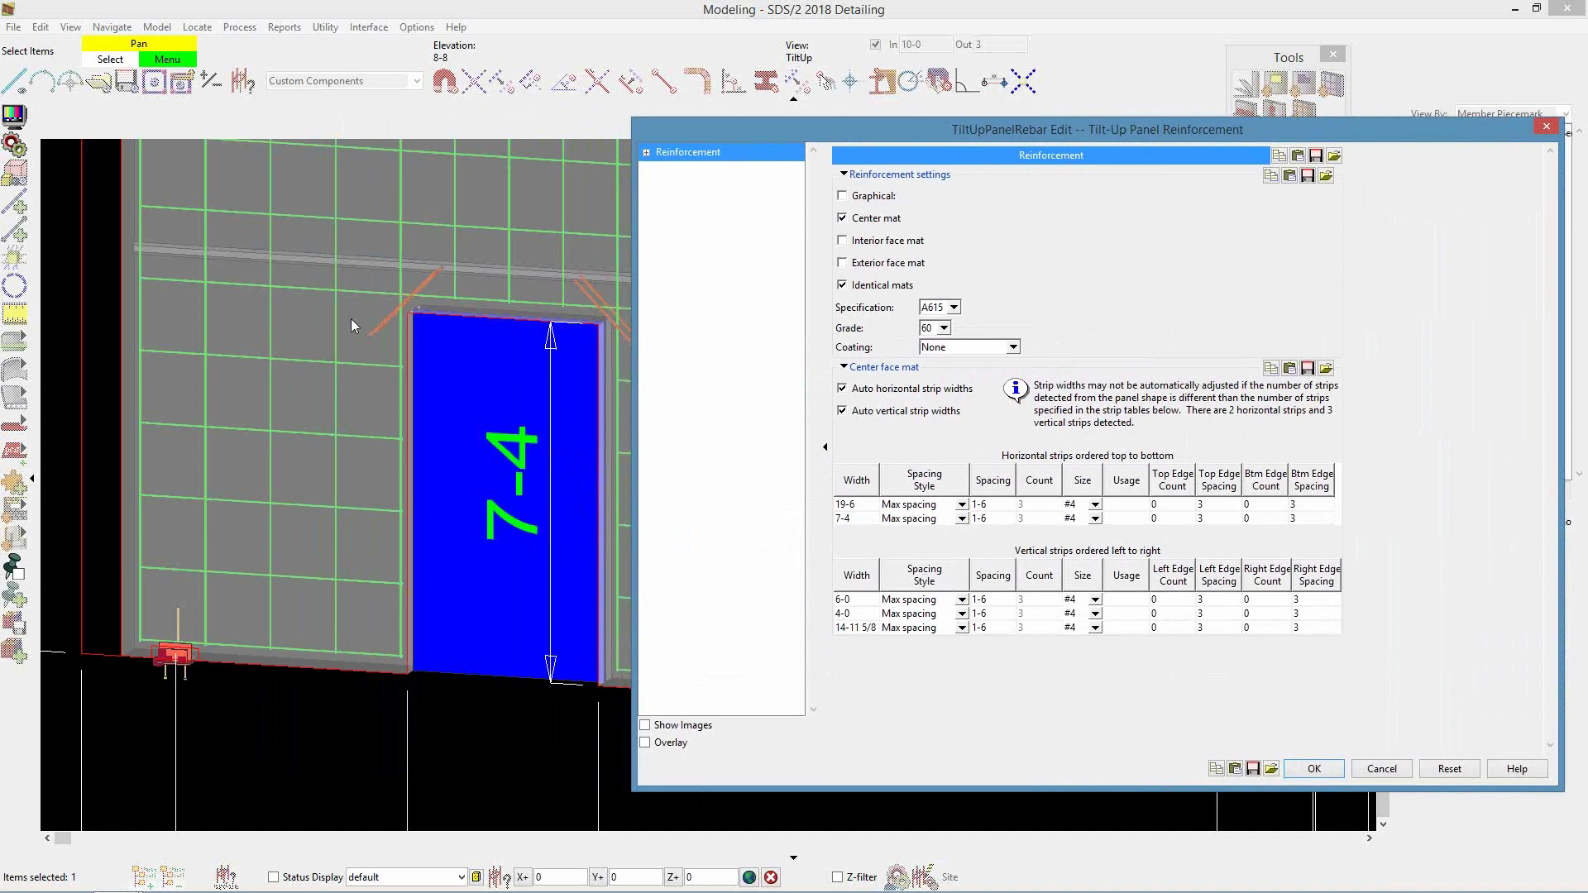
pyautogui.moveTo(981, 131); pyautogui.dragTo(1001, 57)
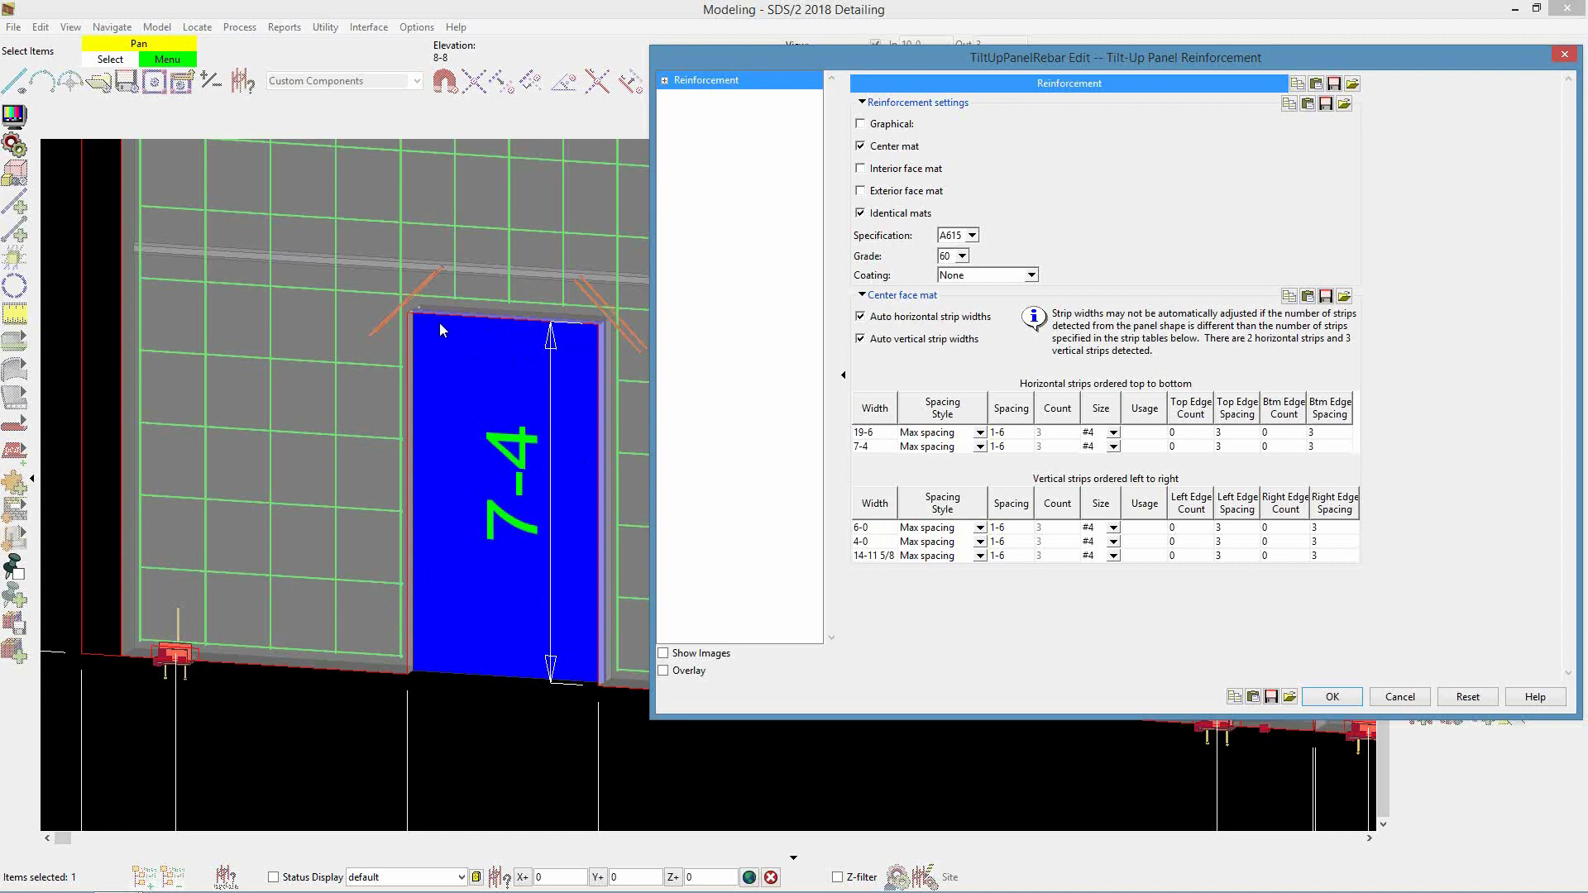
pyautogui.moveTo(973, 56); pyautogui.dragTo(890, 113)
pyautogui.moveTo(1037, 103); pyautogui.dragTo(634, 526)
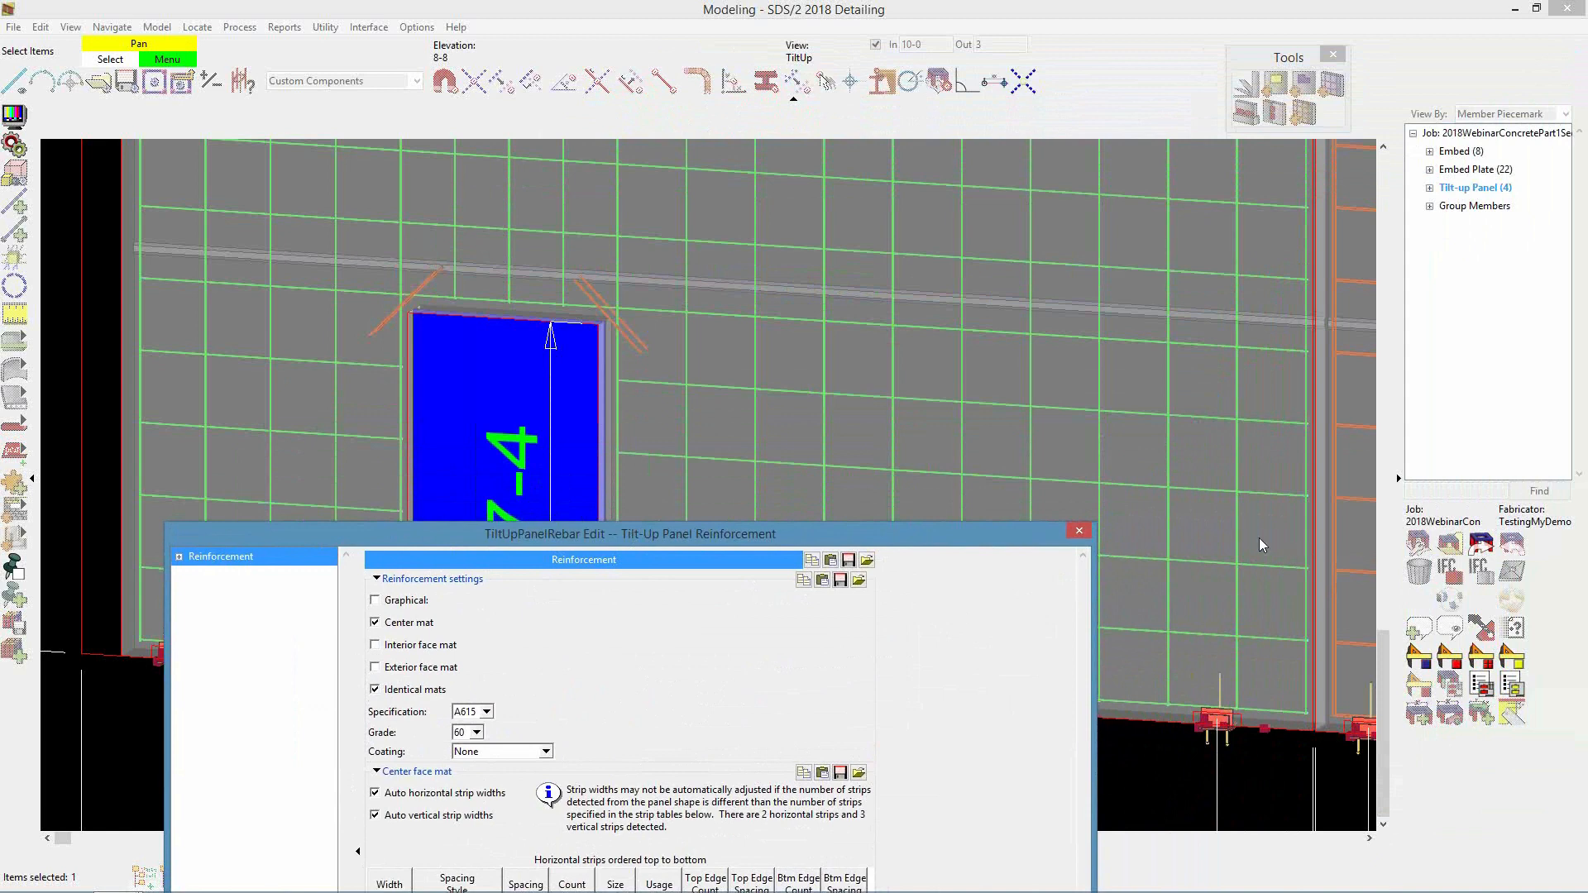
pyautogui.moveTo(910, 537); pyautogui.dragTo(1394, 120)
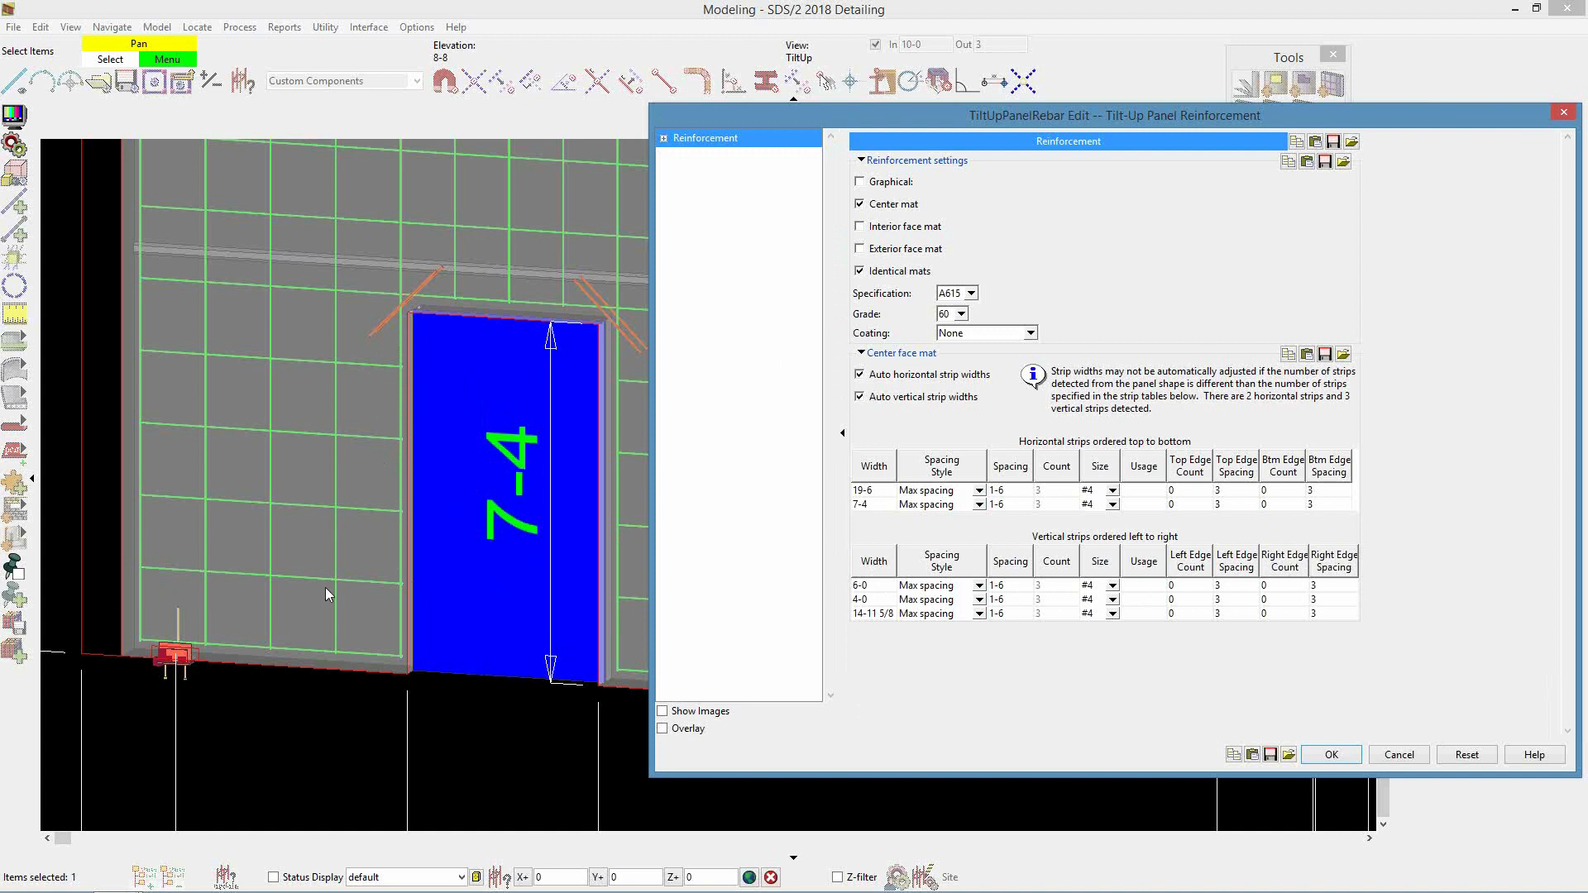
# Set the right edge count of the 6-0 vertical strip and the left edge count of the 14-11 5/8 strip to 2
pyautogui.click(1274, 585)
pyautogui.write('2')
pyautogui.click(1188, 613)
pyautogui.write('2')
pyautogui.click(1333, 754)
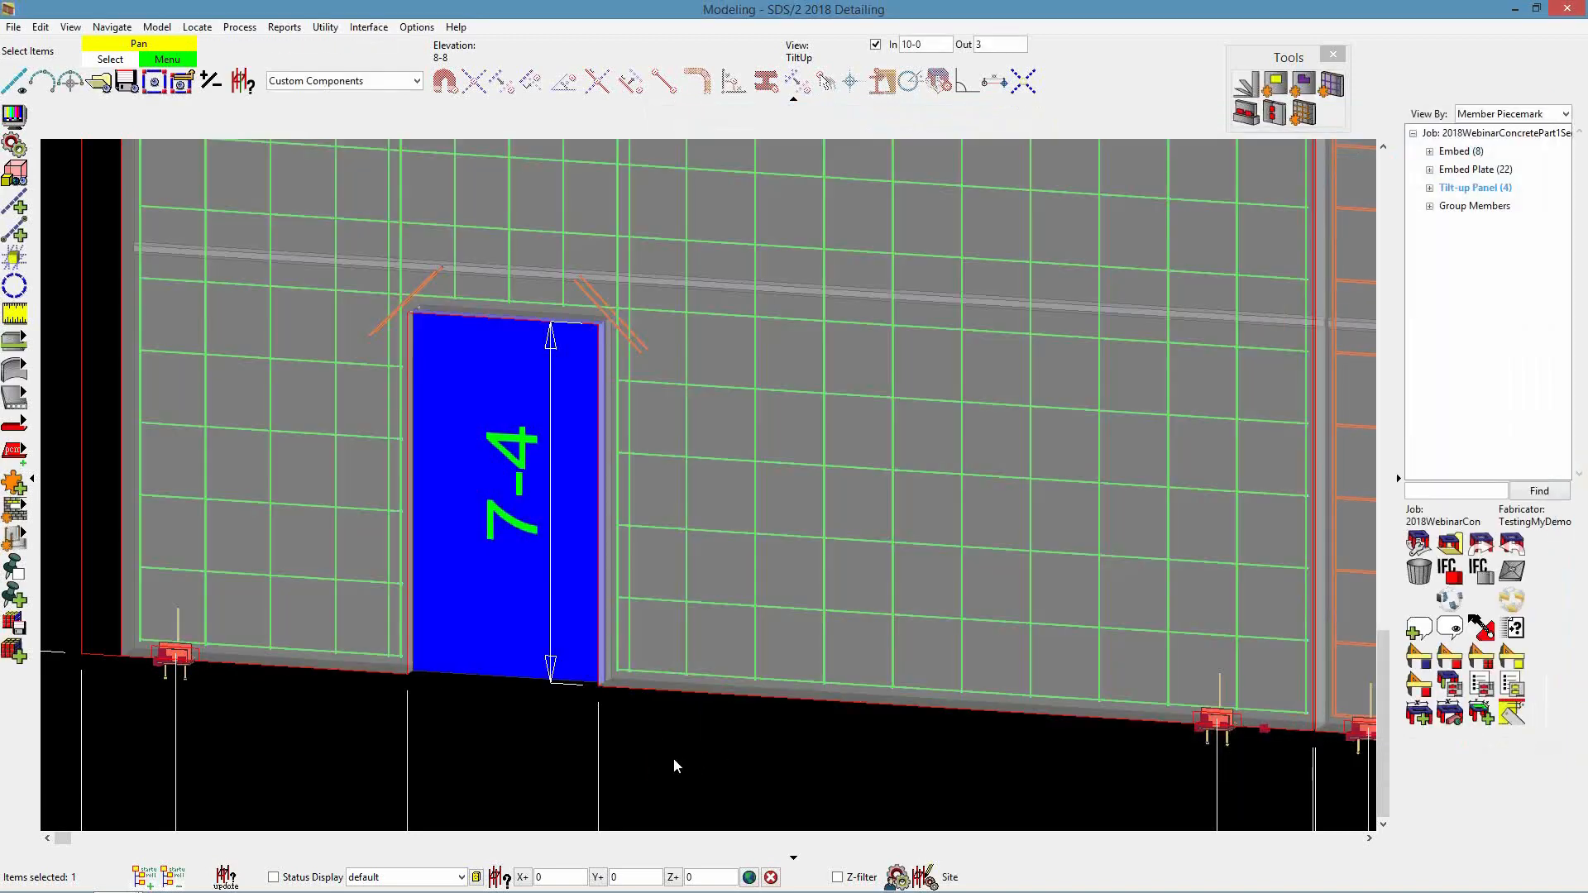
pyautogui.click(673, 758)
# Reopen the GM_1 panel's reinforcement and set the bar count of the 4-0 vertical strip above the door to 4
pyautogui.scroll(3, 381, 632)
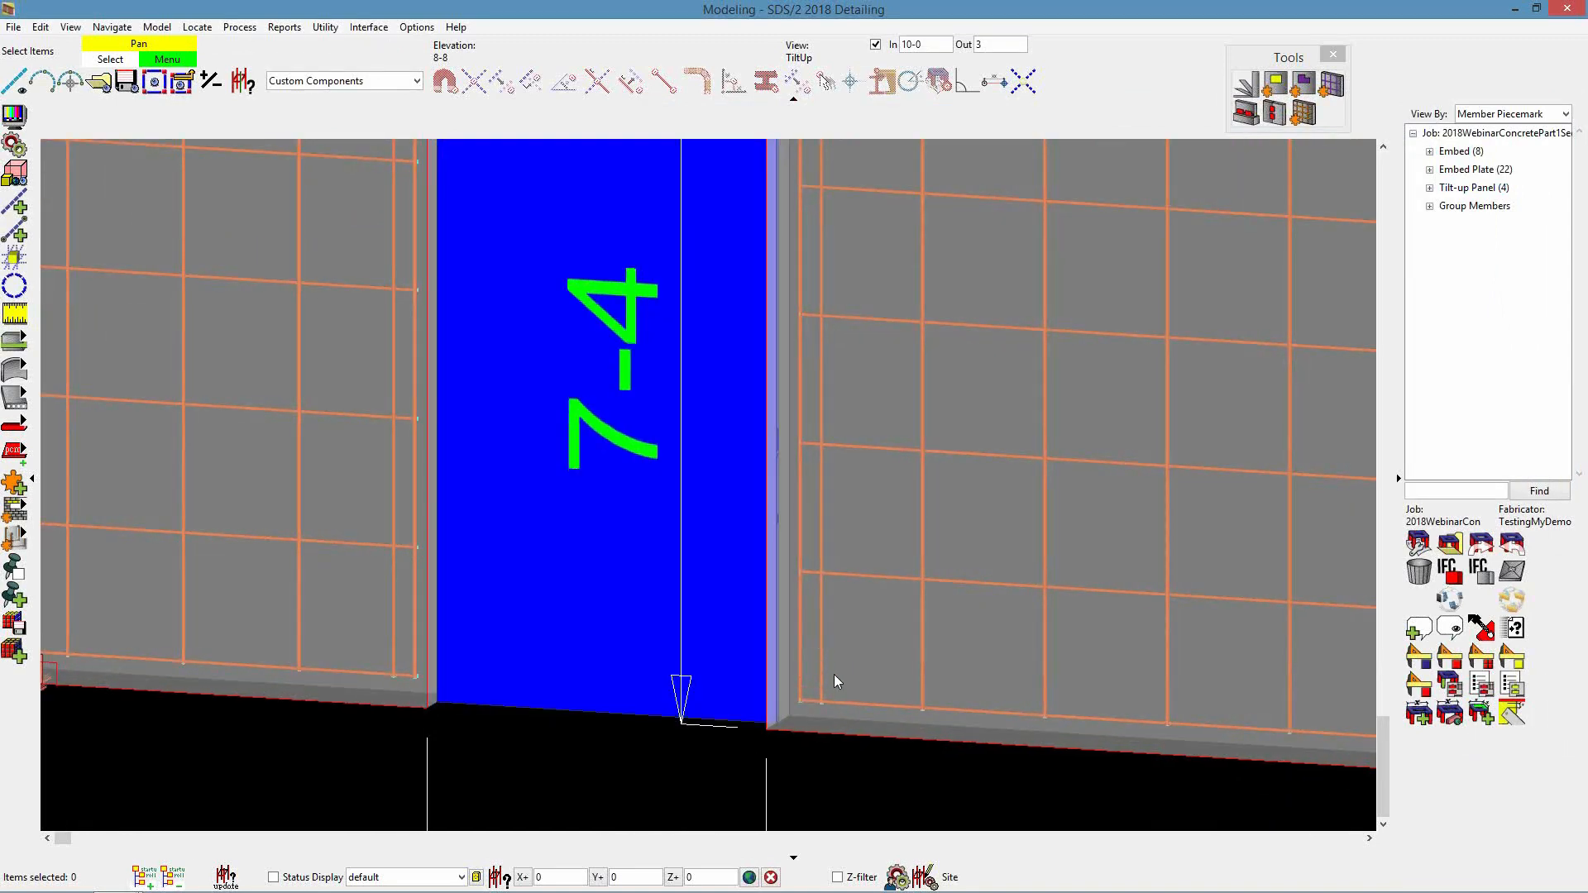
pyautogui.scroll(-3, 834, 673)
pyautogui.scroll(-1, 816, 652)
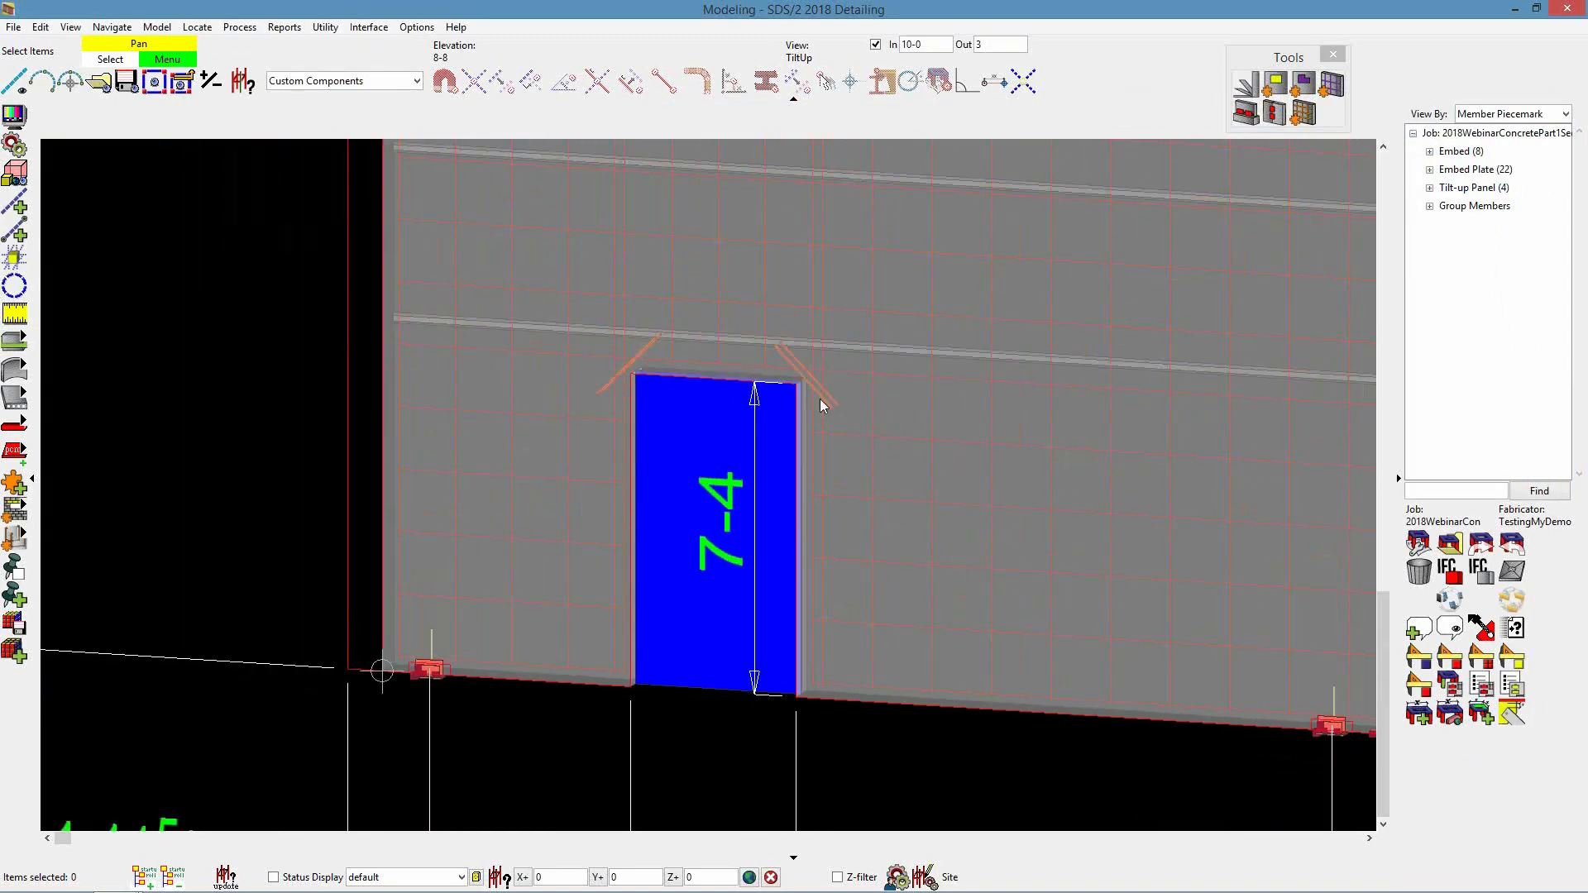
pyautogui.scroll(1, 820, 398)
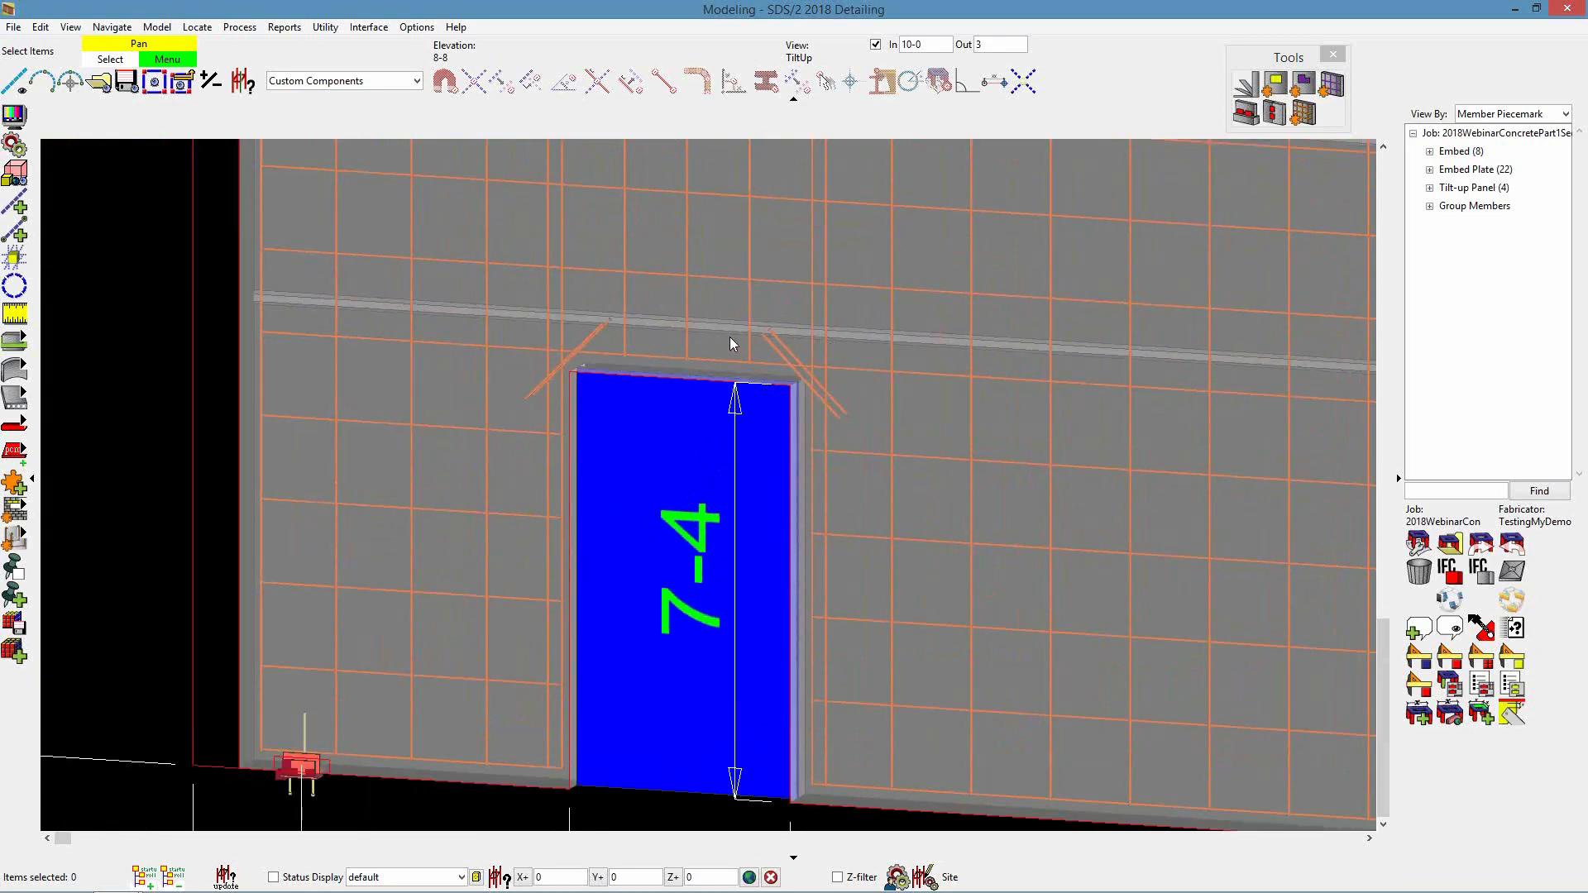
pyautogui.click(863, 372)
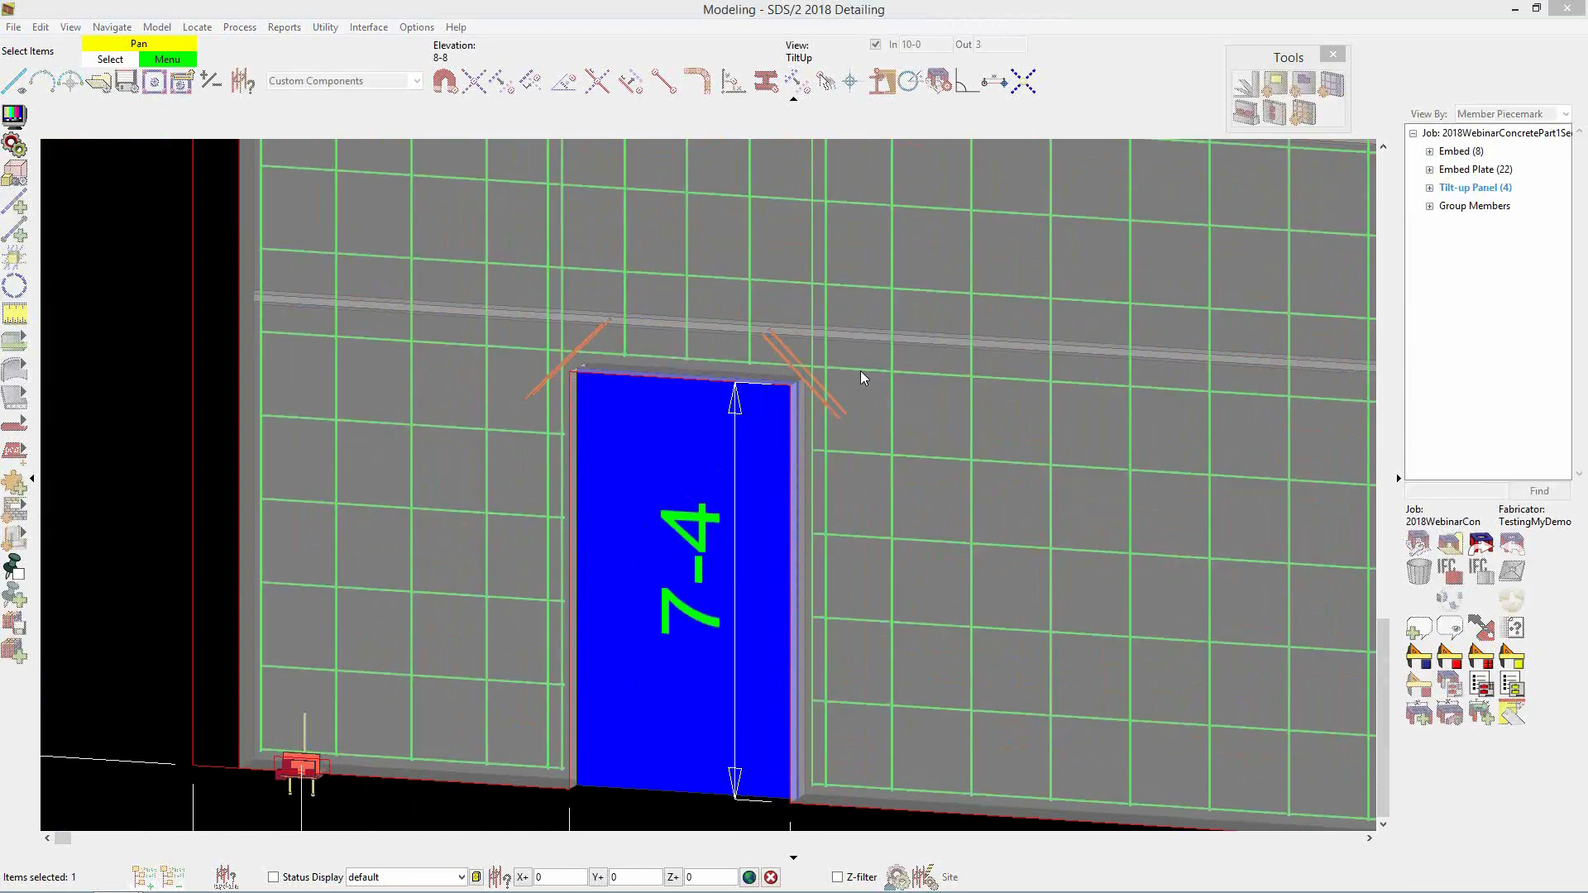
pyautogui.doubleClick(860, 372)
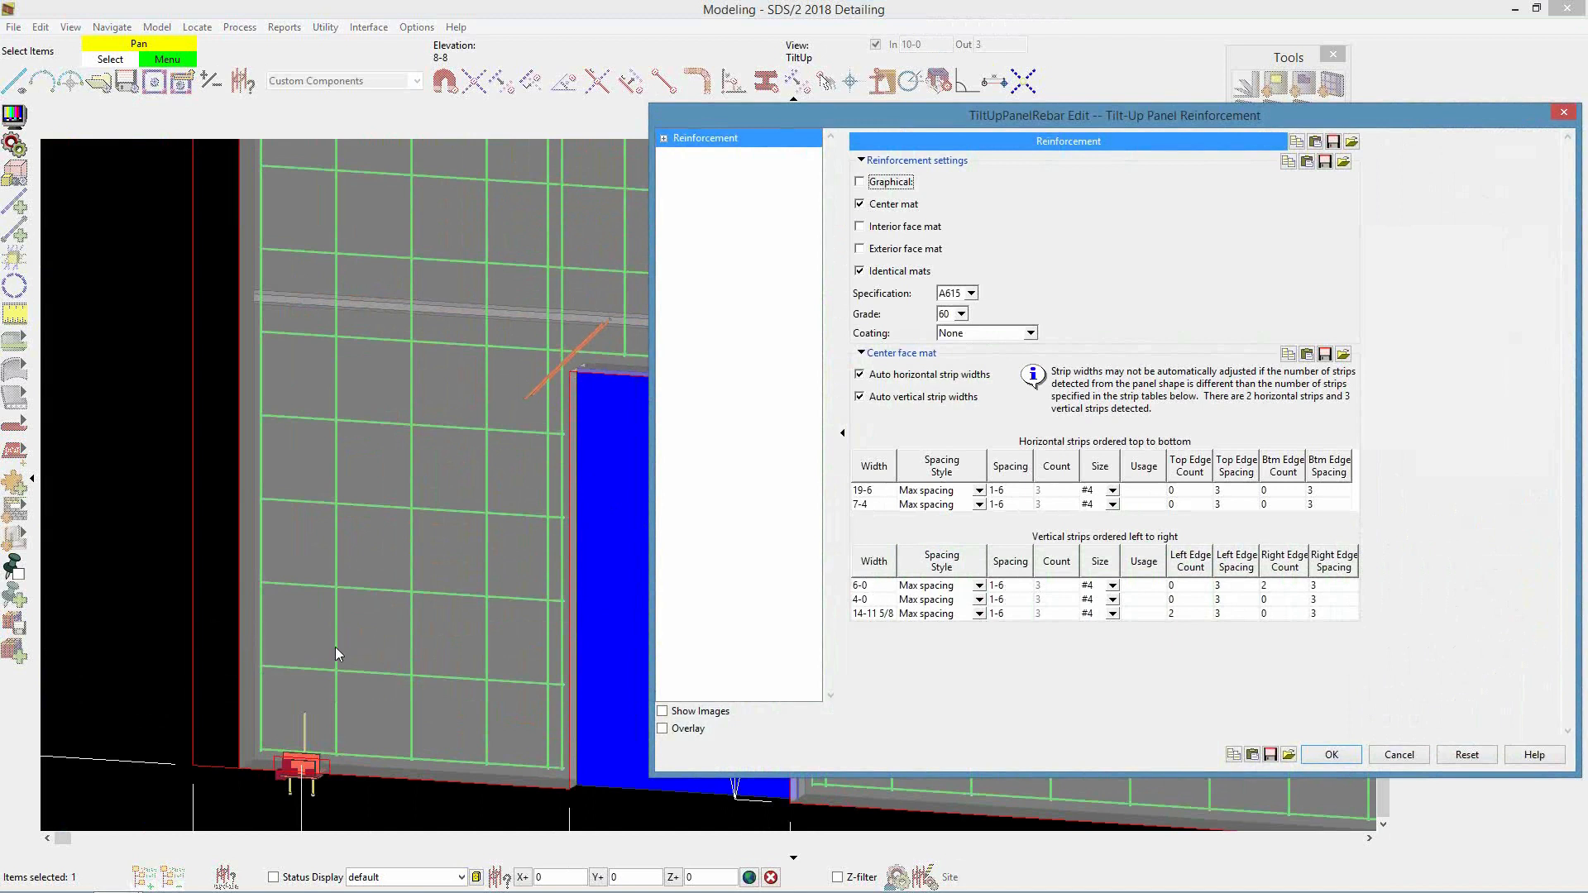
pyautogui.click(979, 599)
pyautogui.click(1008, 599)
pyautogui.write('0')
pyautogui.click(1047, 601)
pyautogui.write('4')
pyautogui.click(1332, 755)
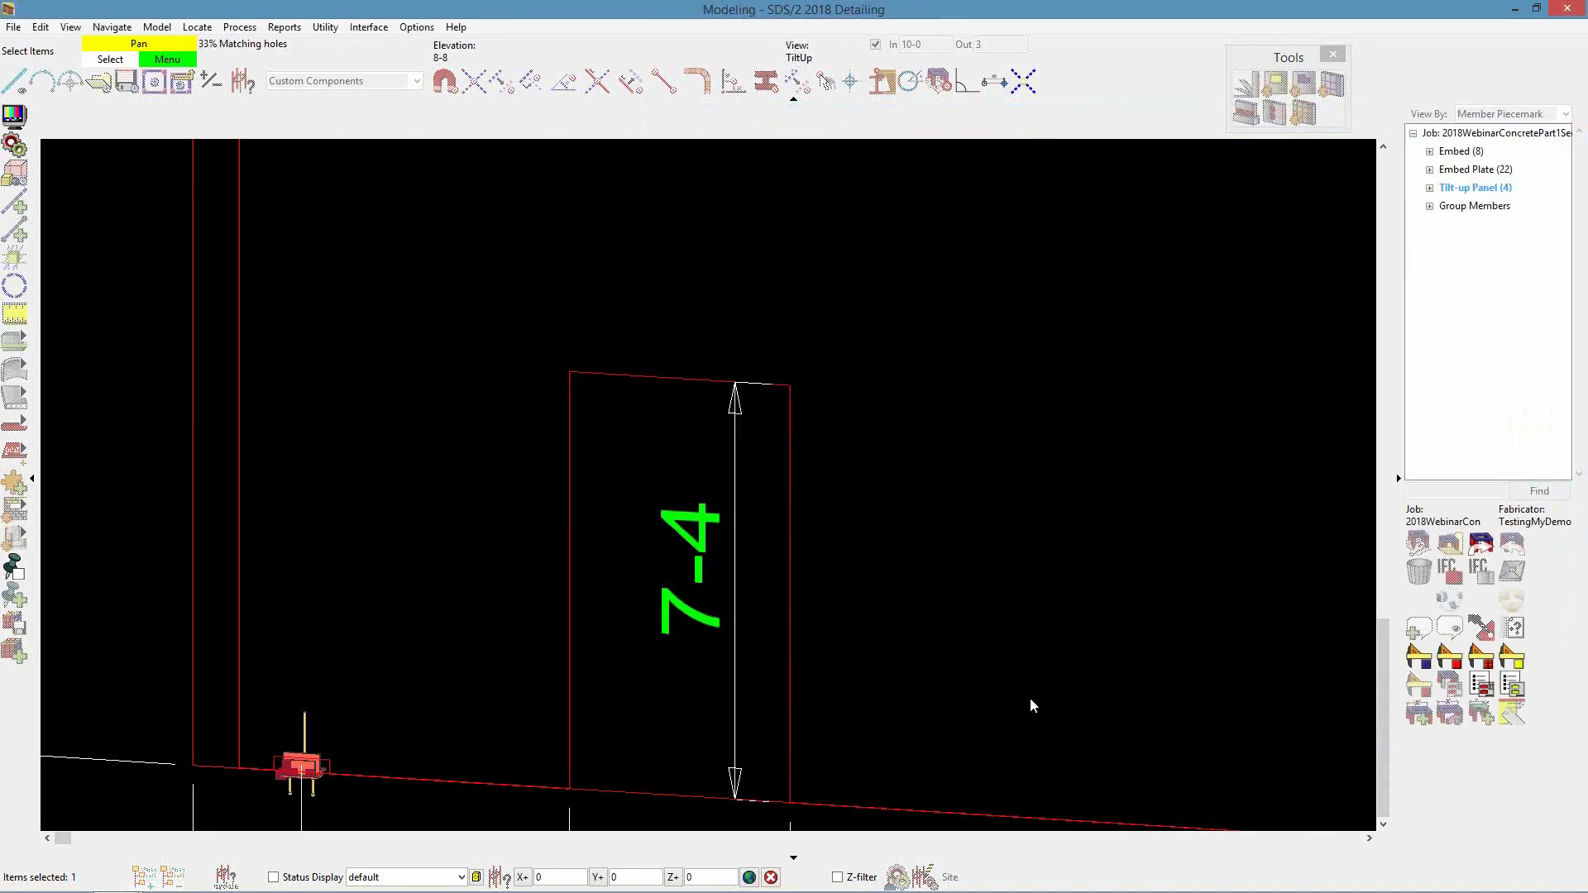
# Examine the edge bars beside the 7-4 door opening and the vertical bars above it
pyautogui.scroll(3, 712, 361)
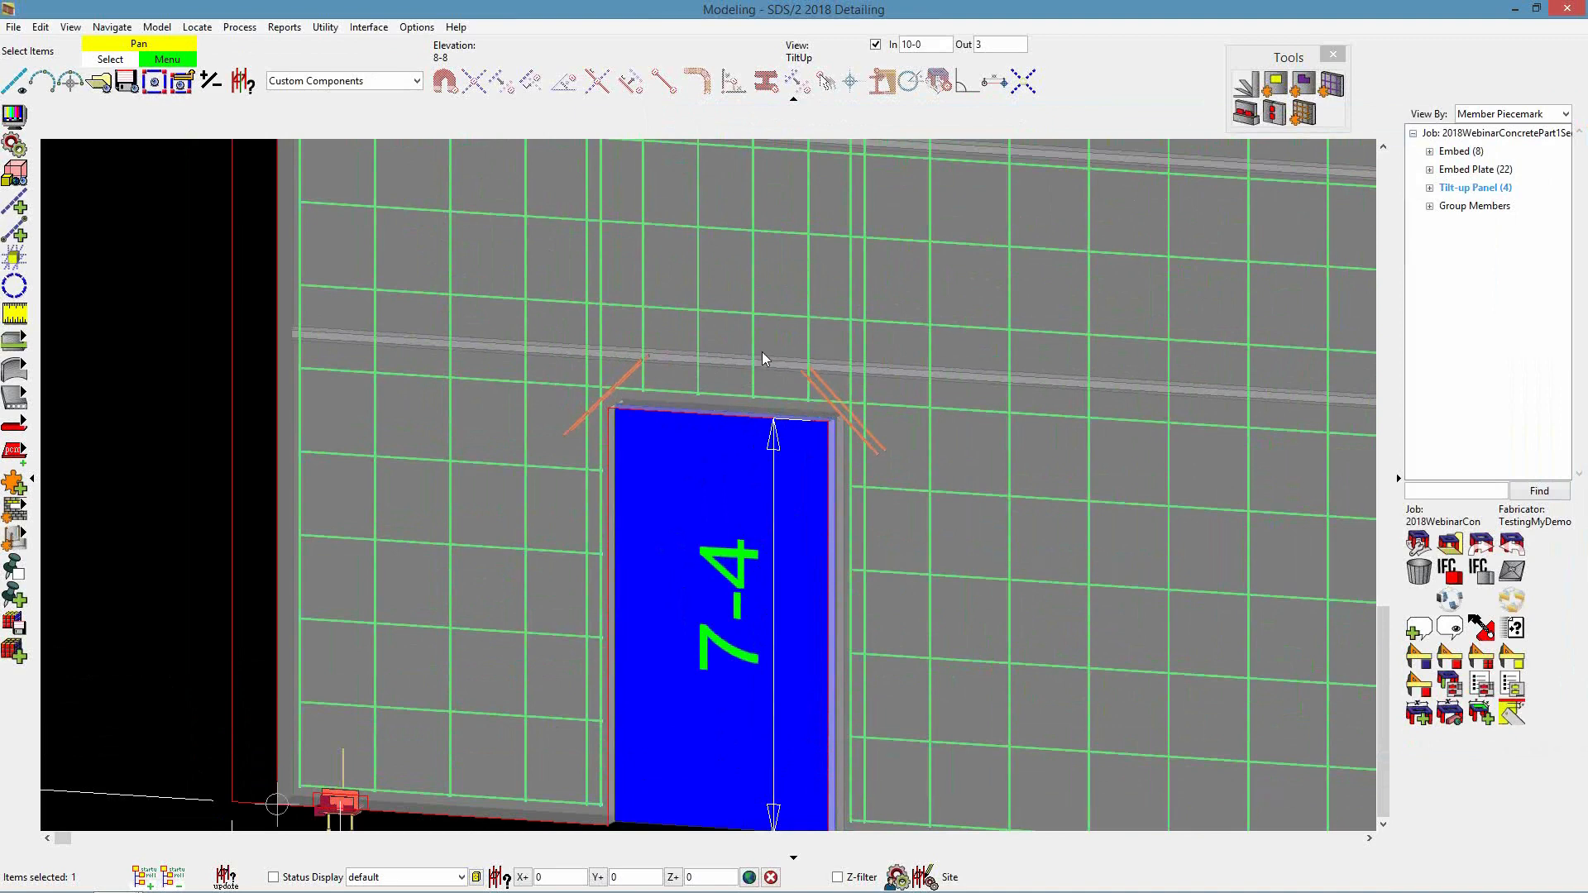
pyautogui.scroll(-3, 745, 354)
pyautogui.scroll(1, 750, 359)
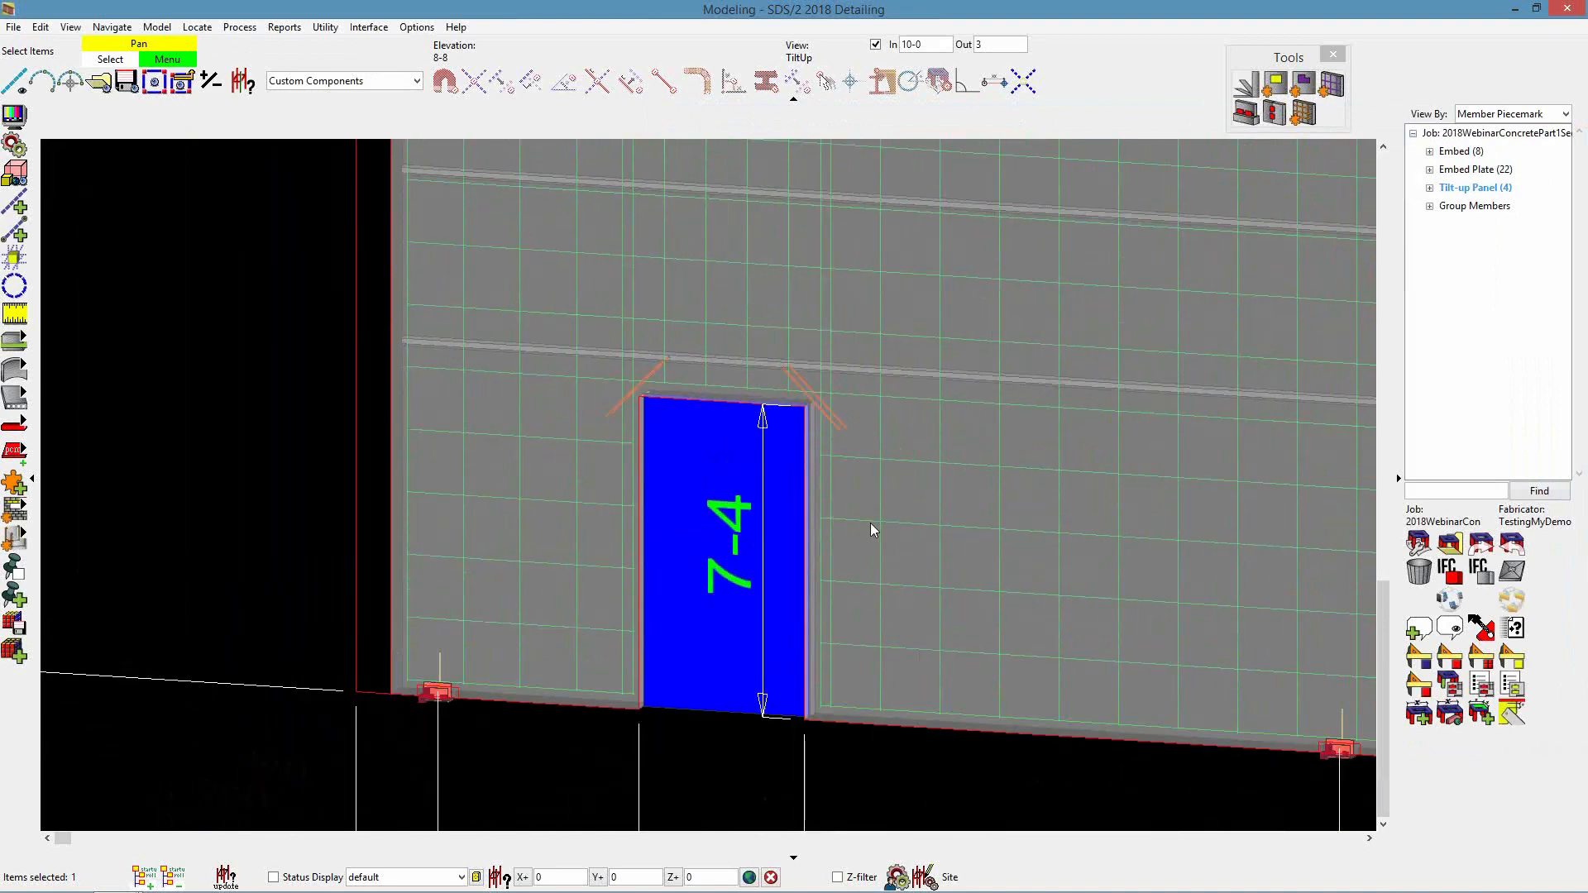
pyautogui.scroll(-1, 813, 616)
pyautogui.scroll(1, 898, 546)
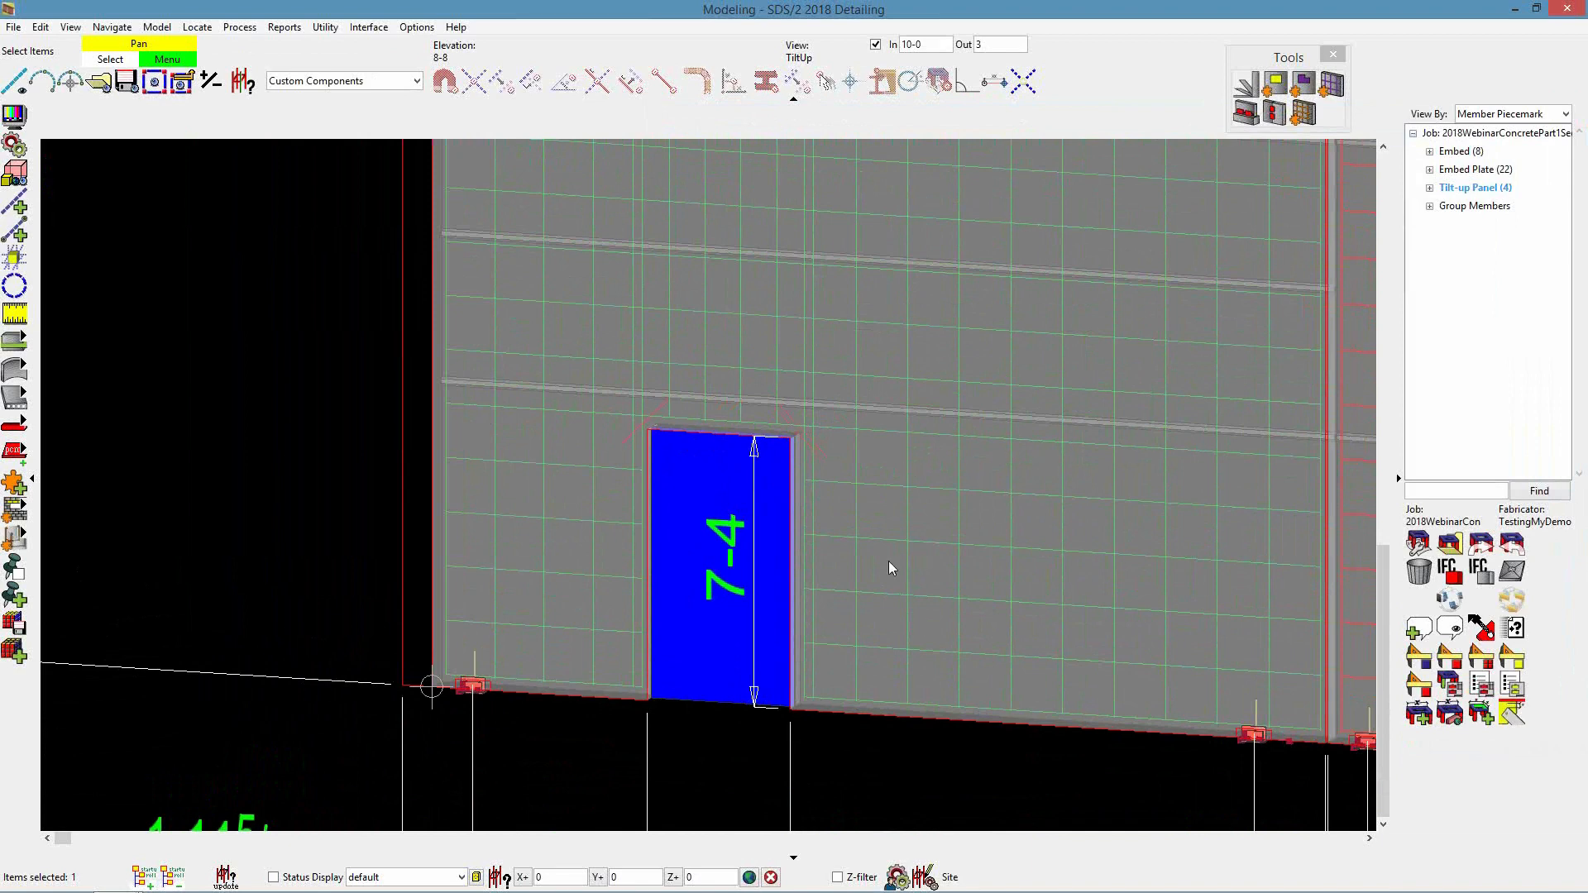
pyautogui.scroll(1, 852, 587)
pyautogui.scroll(1, 819, 628)
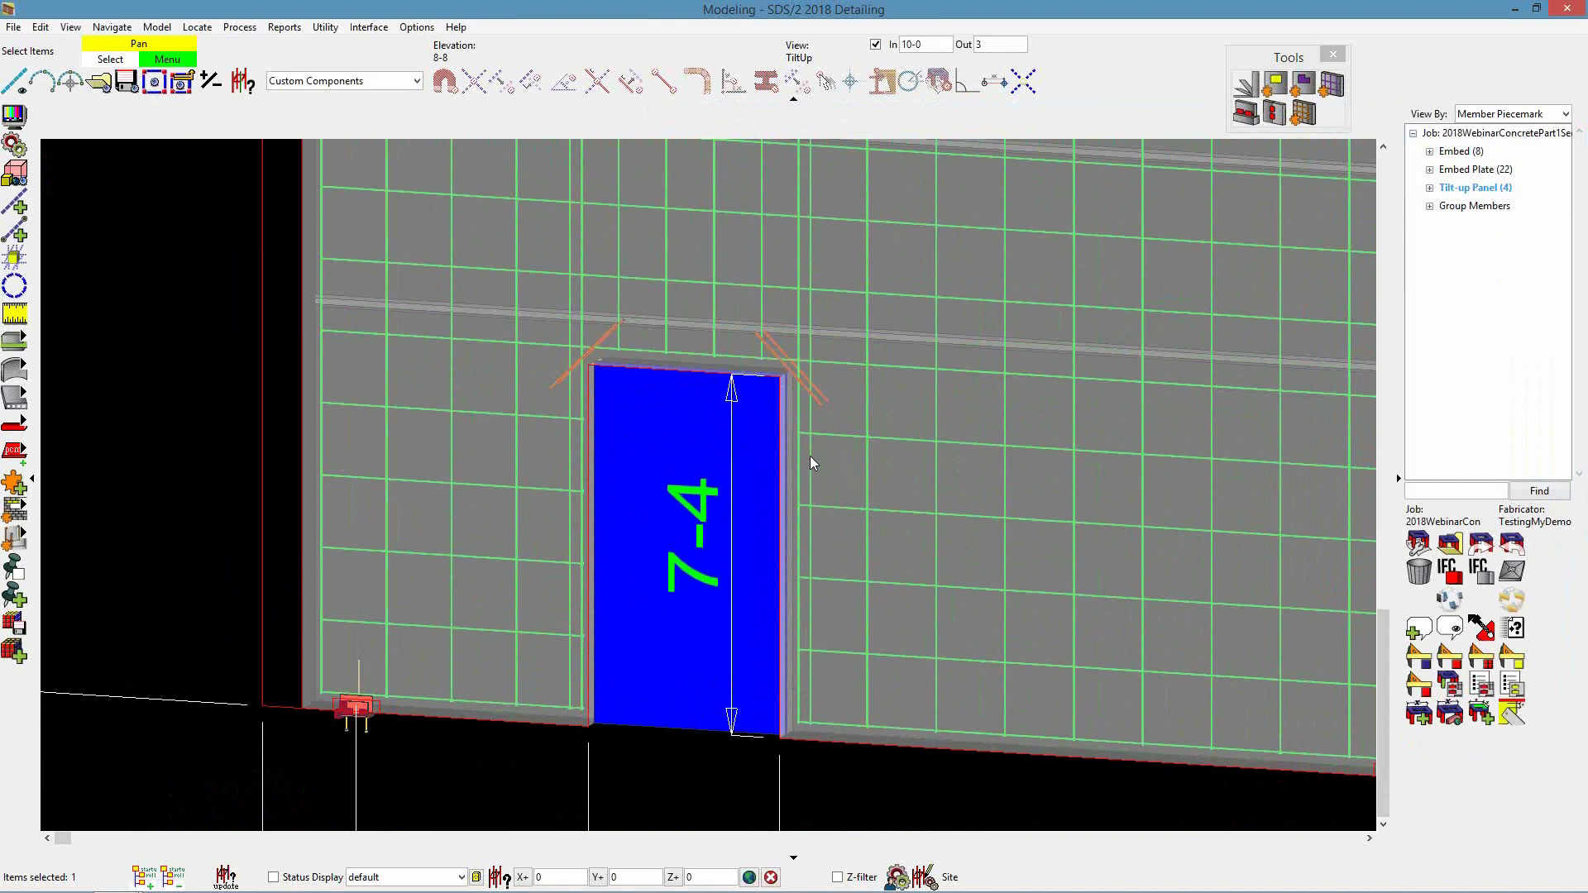
pyautogui.scroll(-3, 810, 456)
pyautogui.moveTo(513, 521); pyautogui.dragTo(451, 528, button='middle')
pyautogui.scroll(-5, 743, 559)
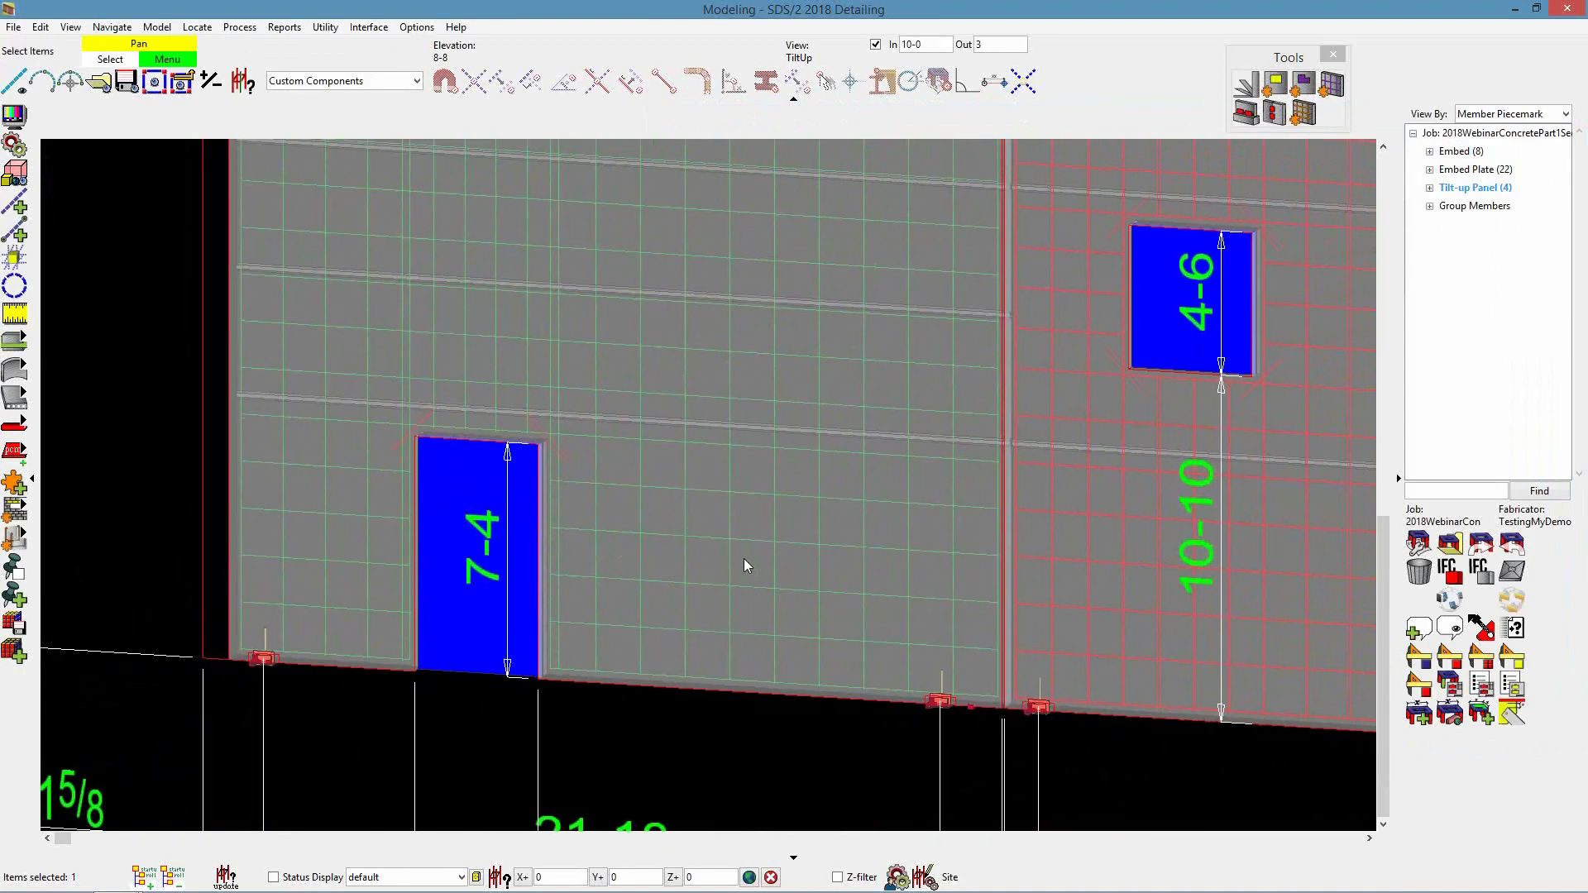
# Switch selection back to members and add tilt-up reinforcement to the GM_3 panel with only a center mat
pyautogui.moveTo(738, 527); pyautogui.dragTo(366, 520, button='middle')
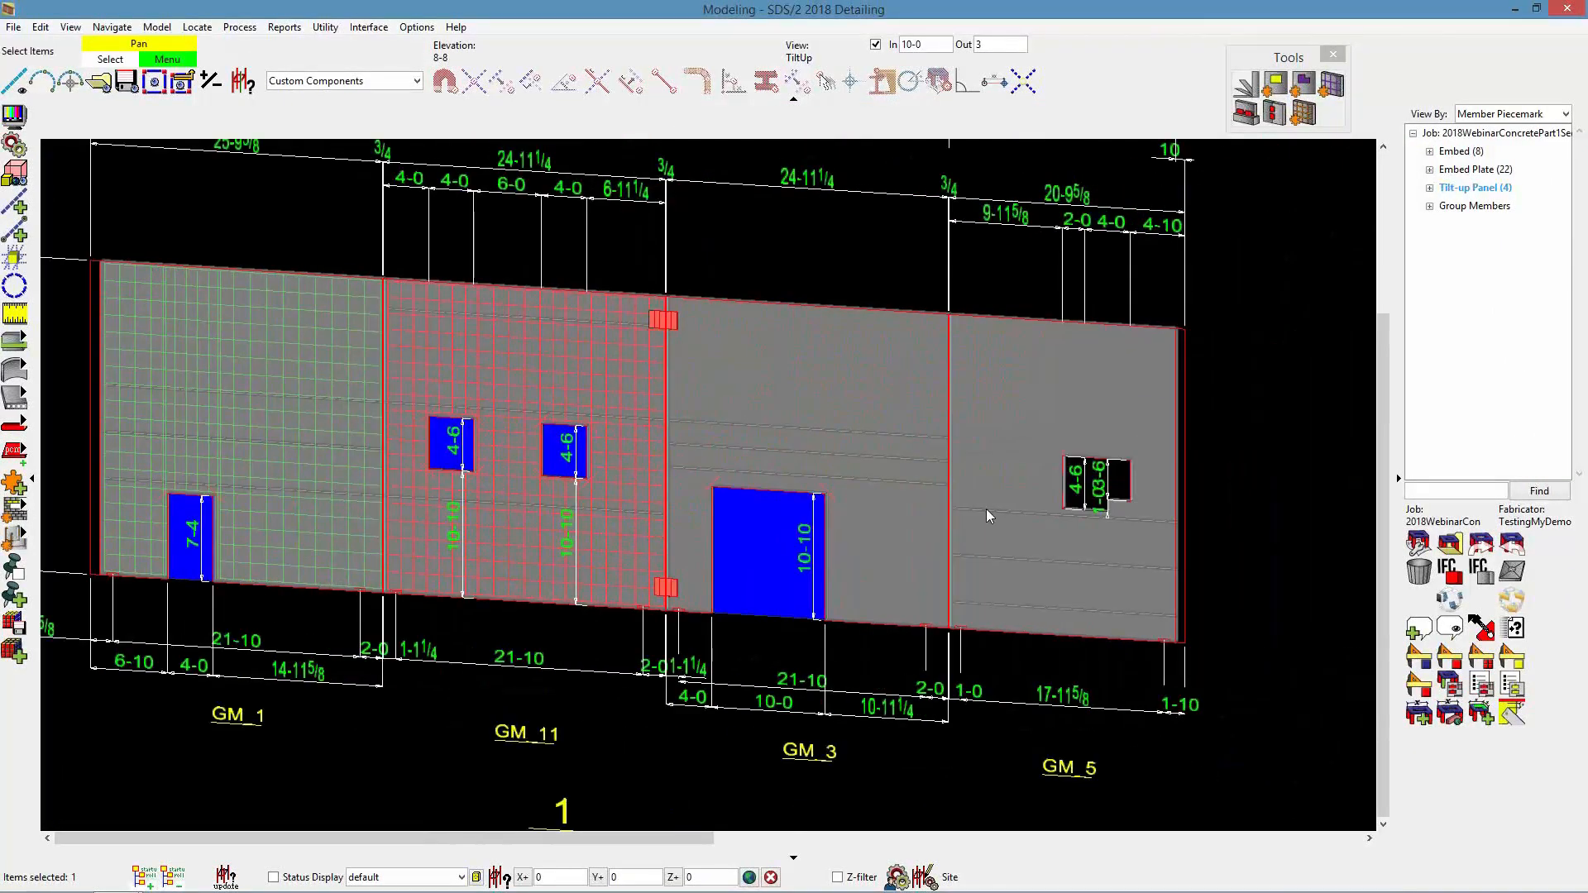
pyautogui.scroll(3, 915, 492)
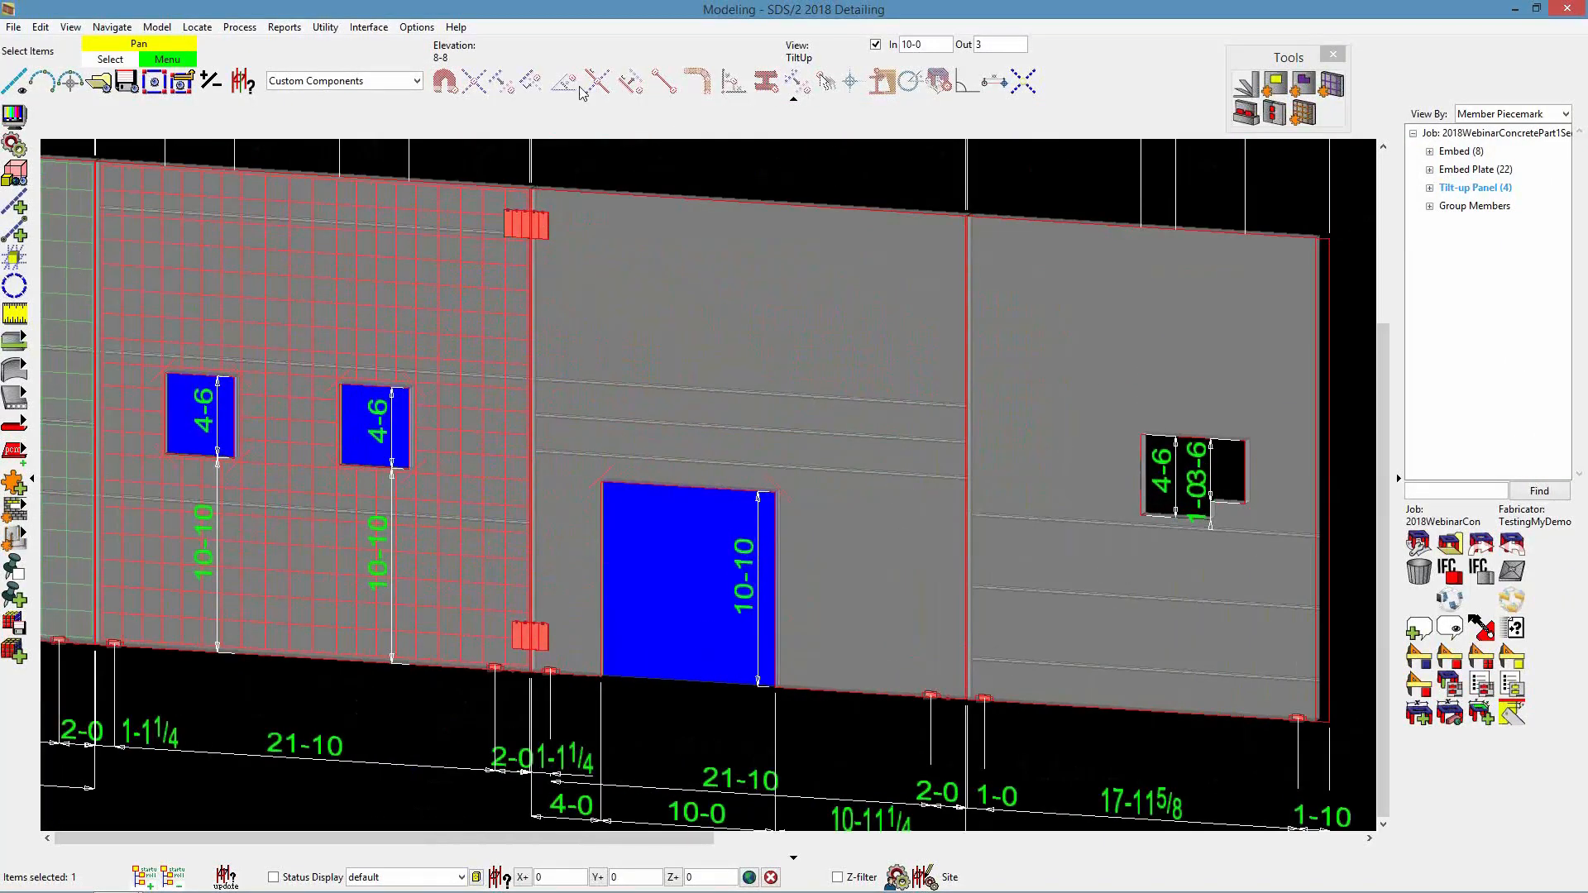
pyautogui.click(416, 81)
pyautogui.click(379, 154)
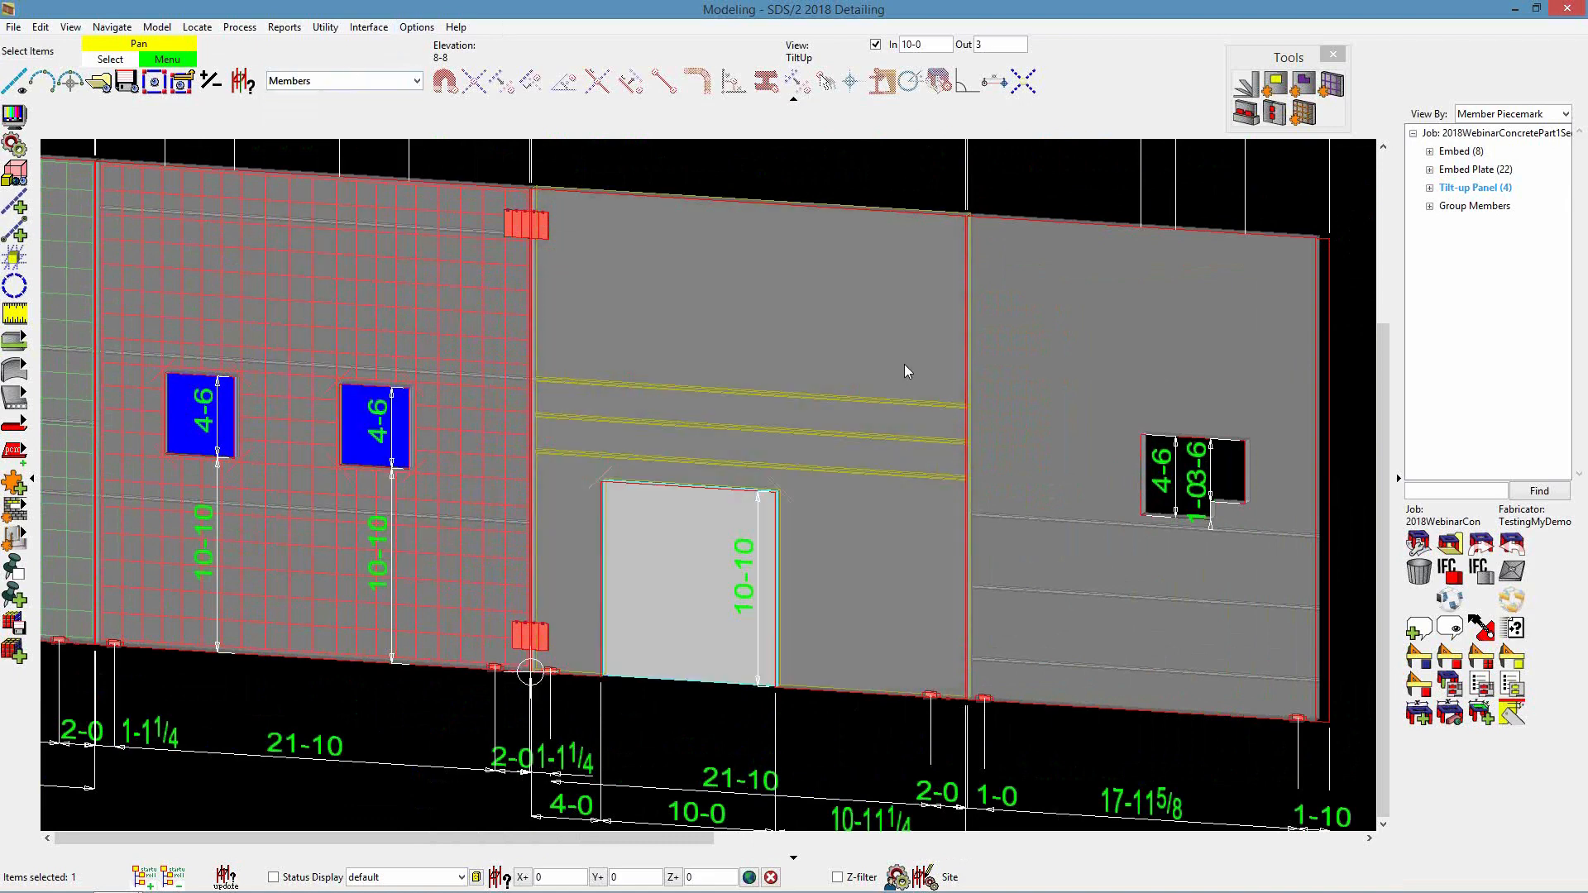
pyautogui.click(903, 364)
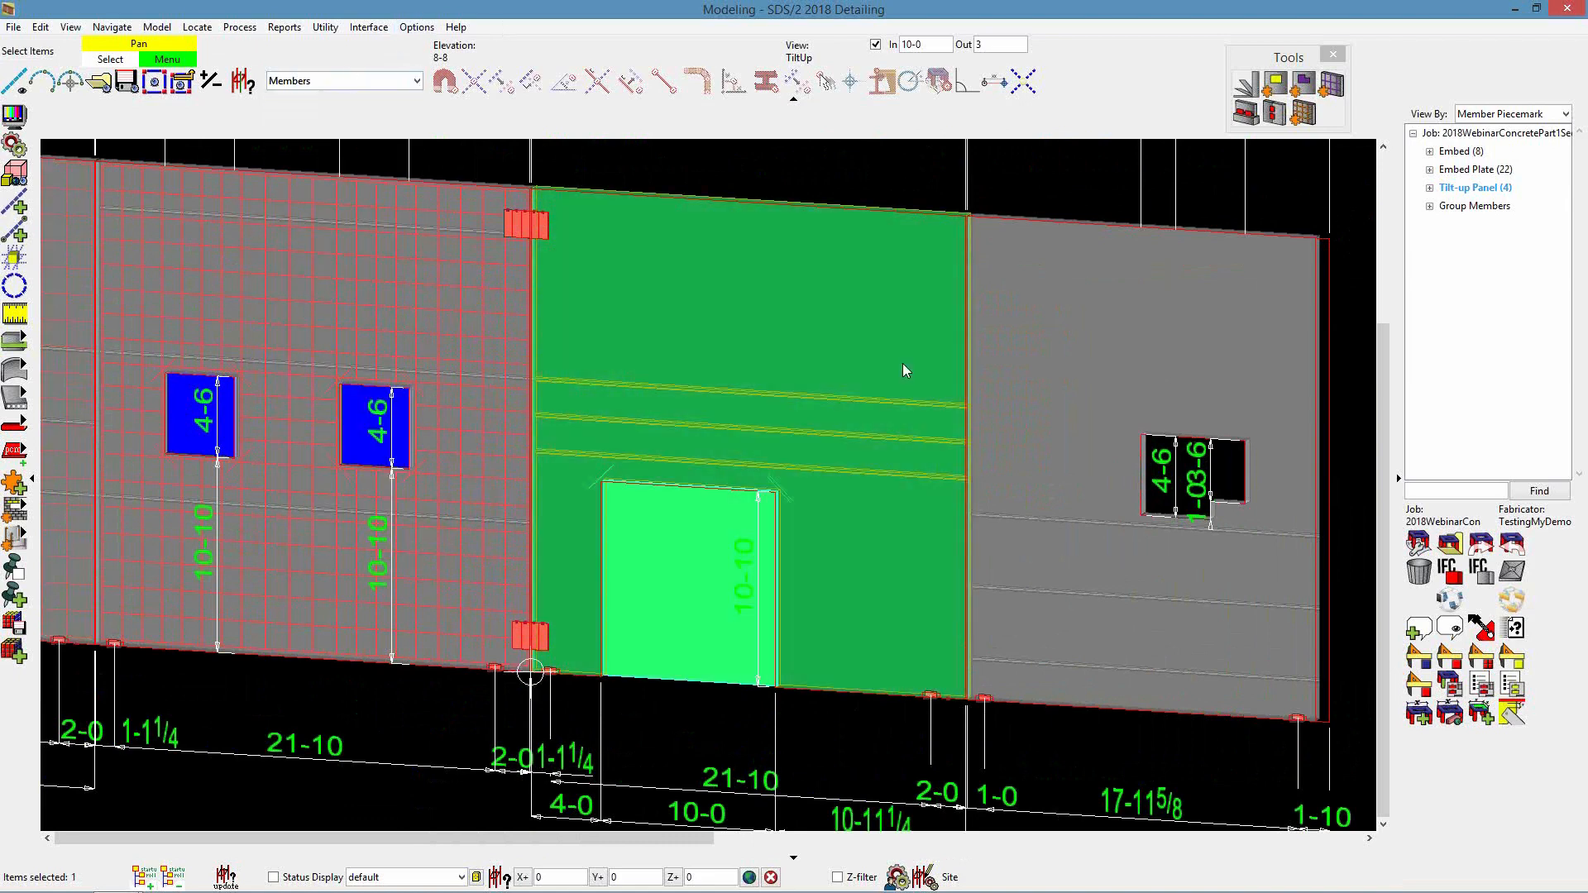
pyautogui.click(1302, 111)
pyautogui.click(915, 246)
pyautogui.click(908, 226)
pyautogui.click(911, 210)
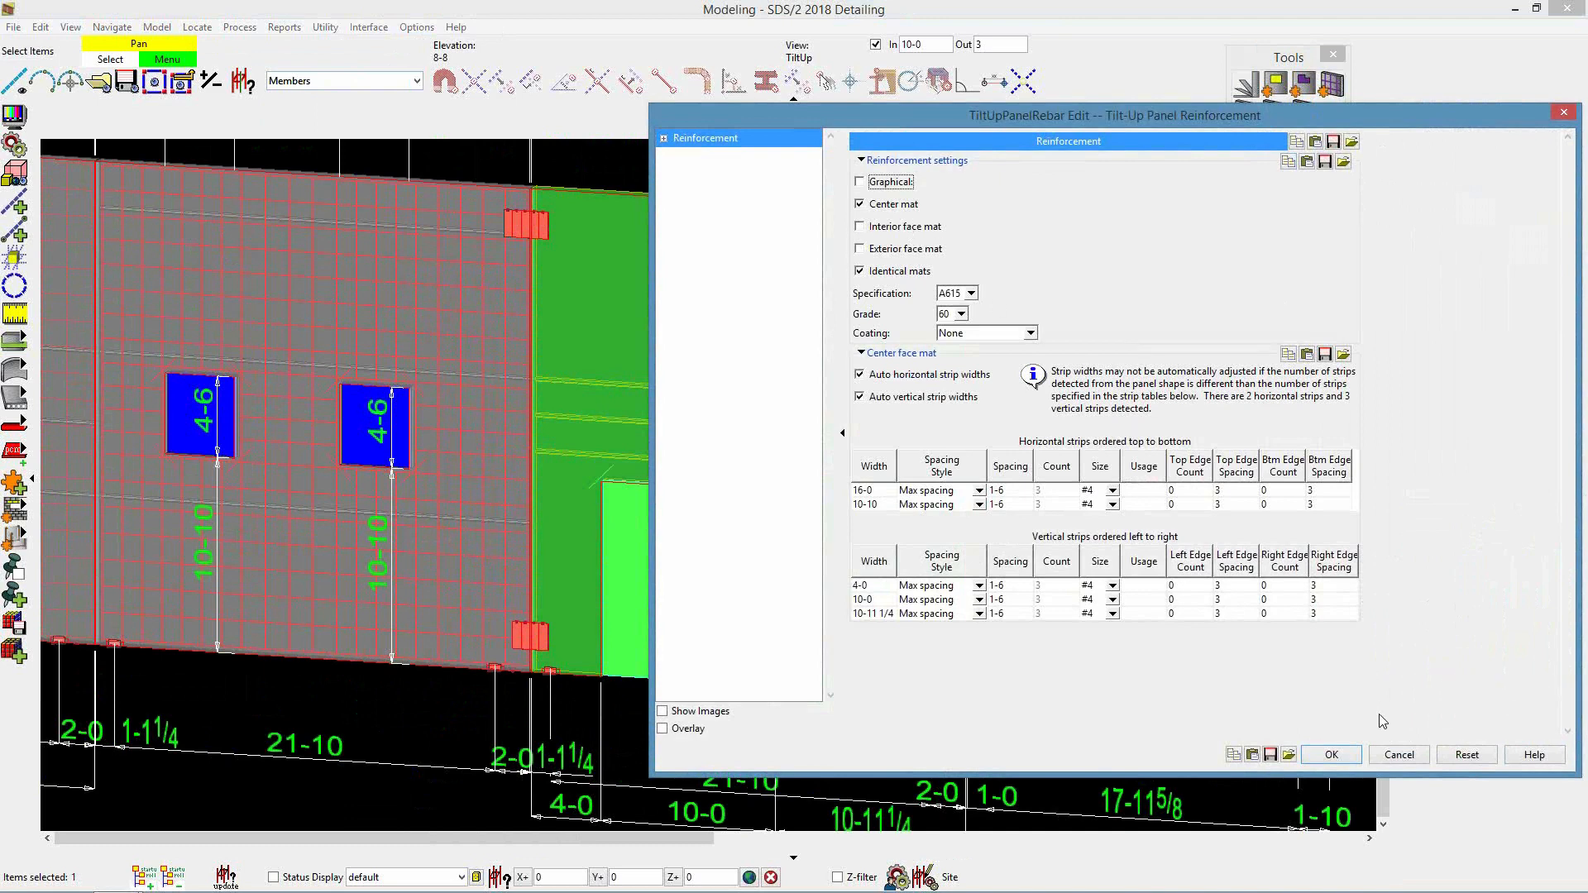
pyautogui.click(1332, 756)
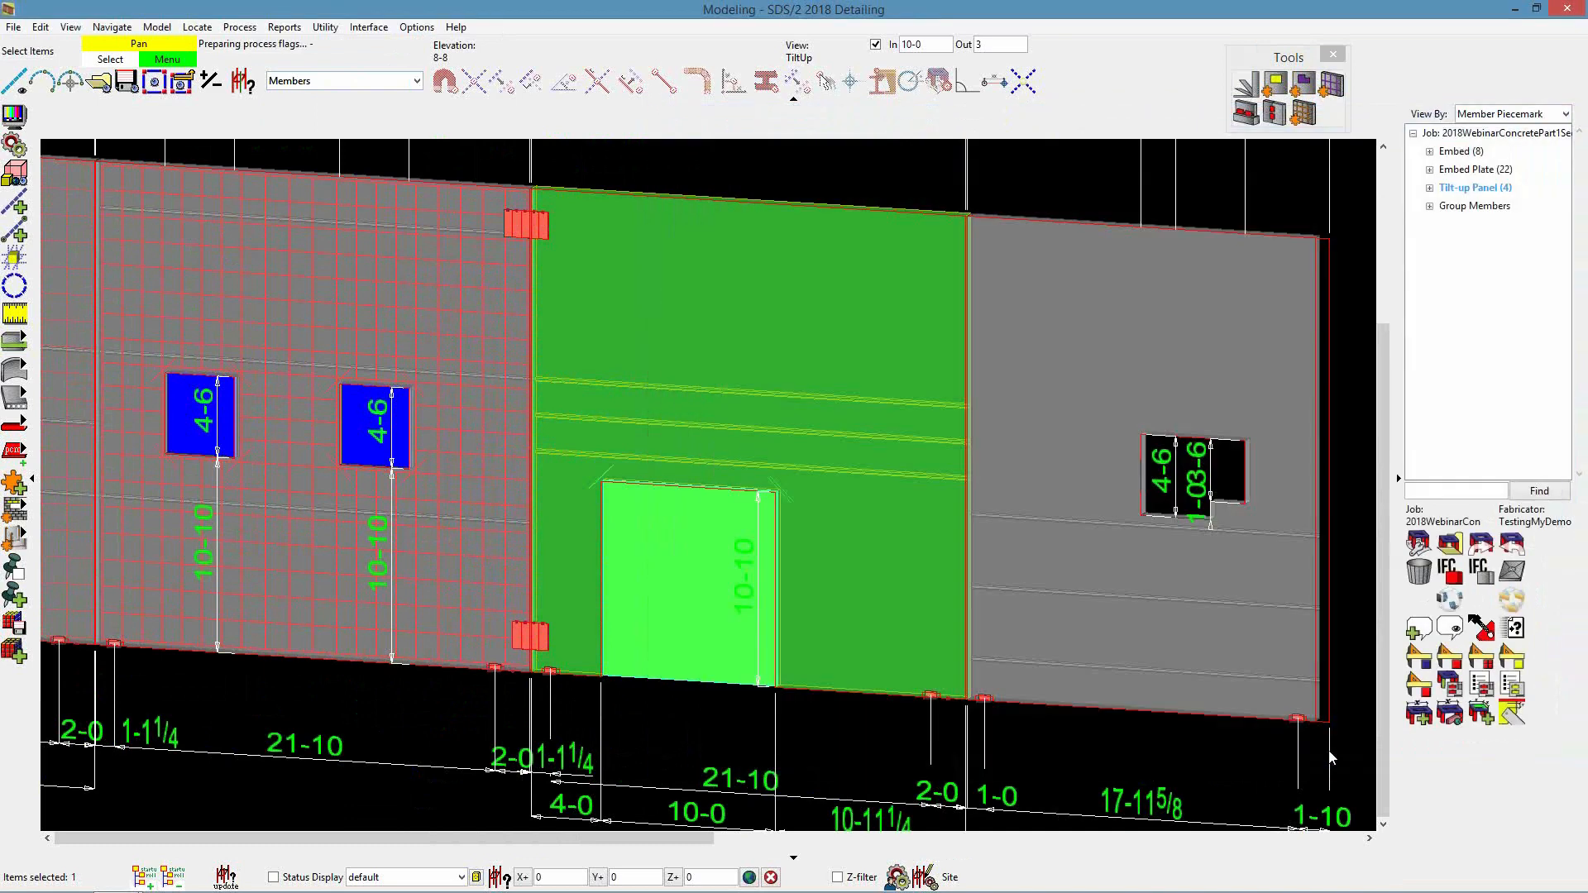
pyautogui.click(839, 732)
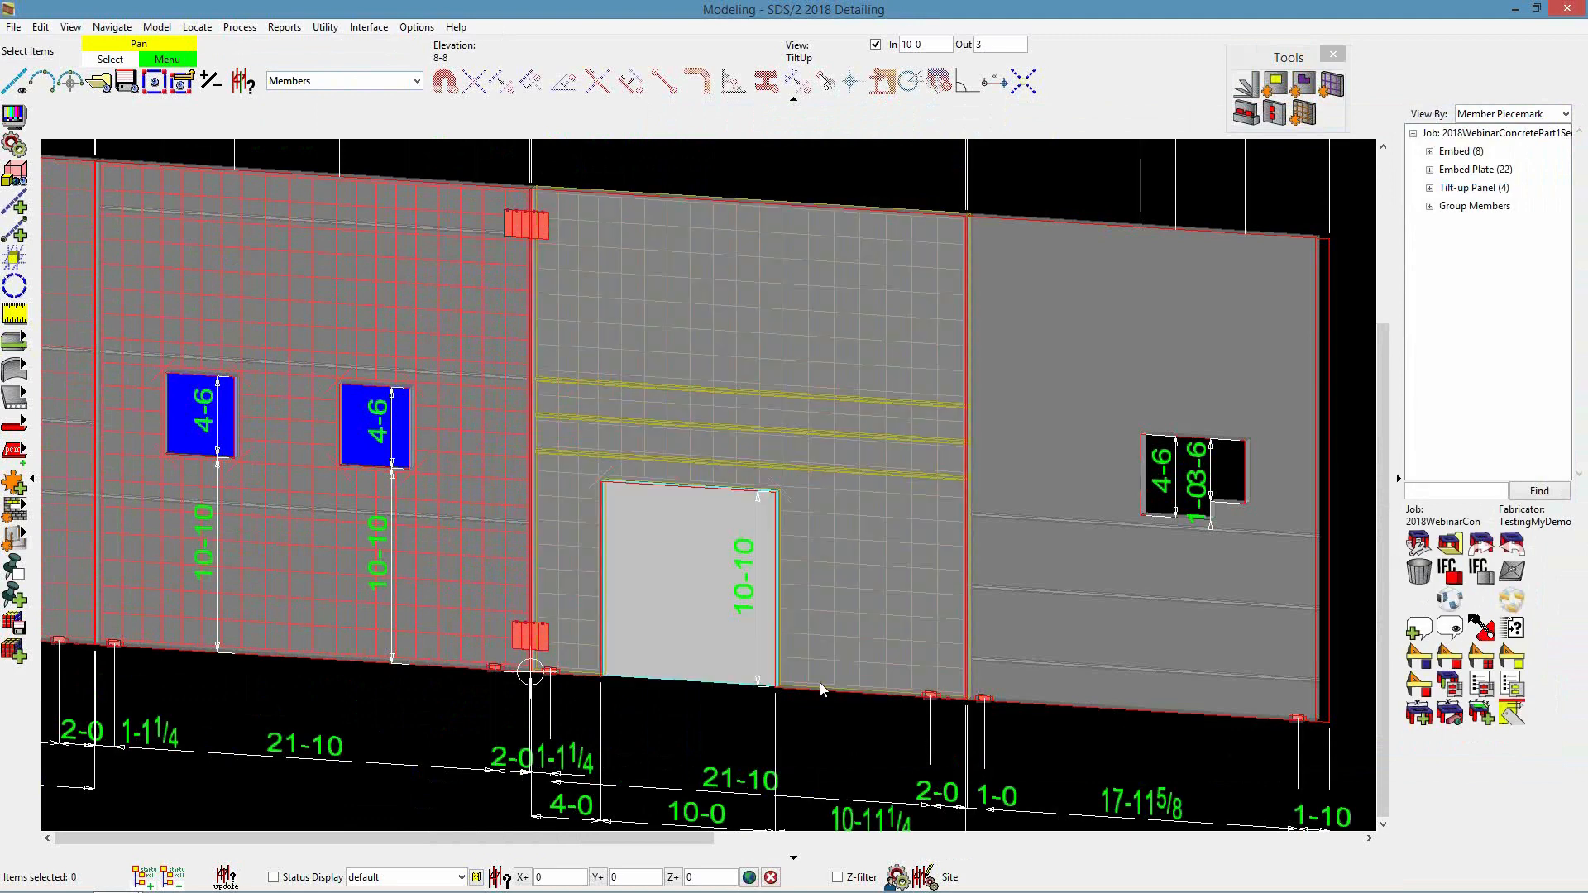
# Add tilt-up reinforcement to the GM_5 panel with only a center mat, turning off the interior and exterior face mats
pyautogui.scroll(5, 773, 489)
pyautogui.scroll(-5, 768, 485)
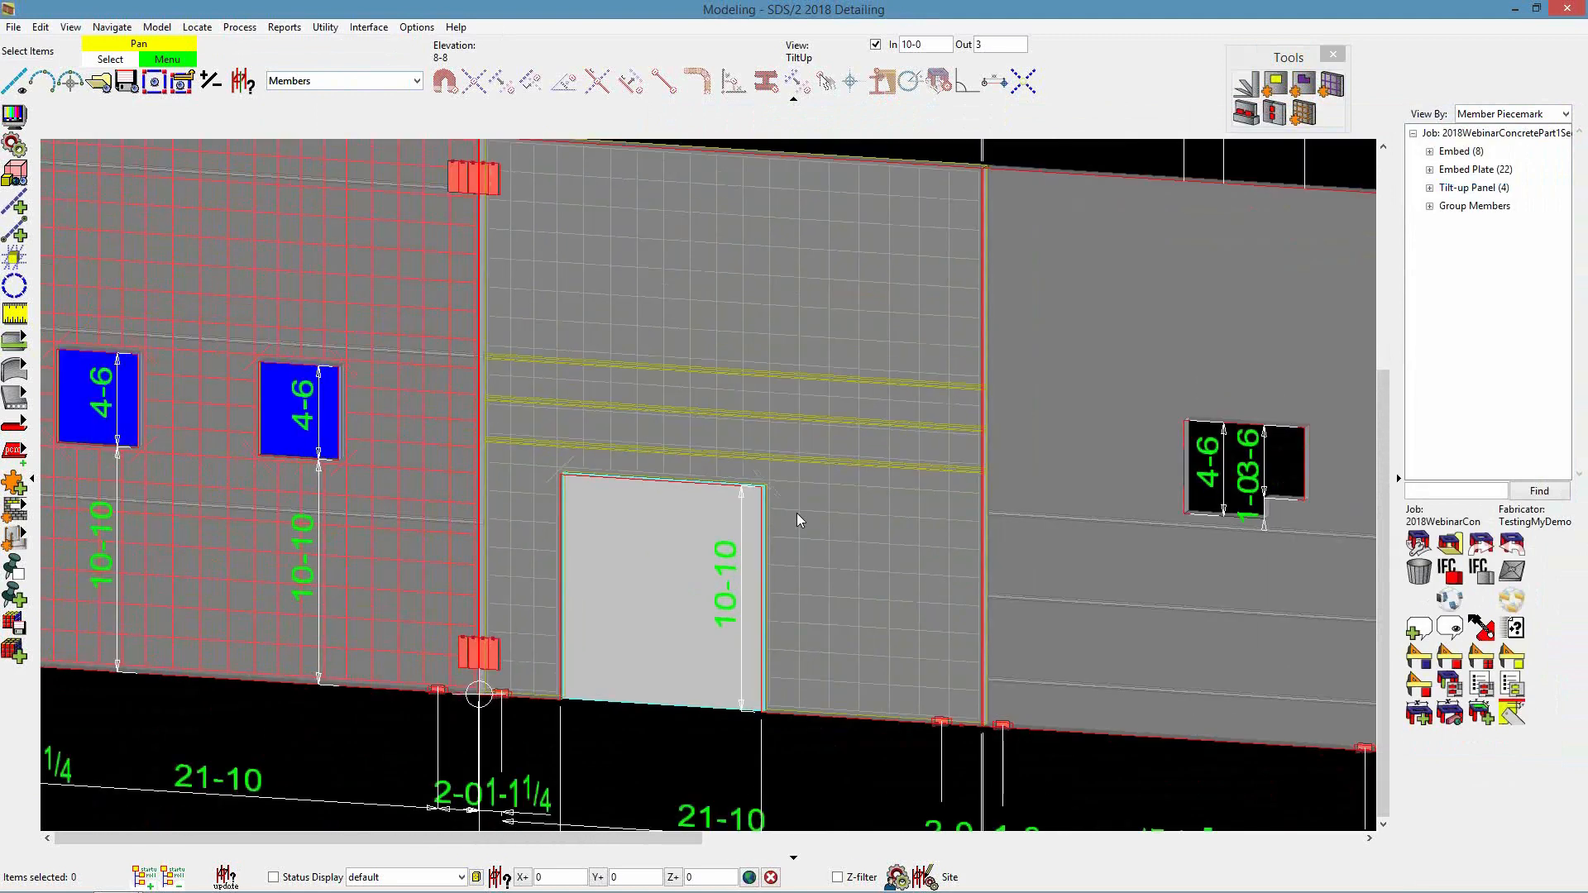
pyautogui.click(1077, 415)
pyautogui.click(1305, 114)
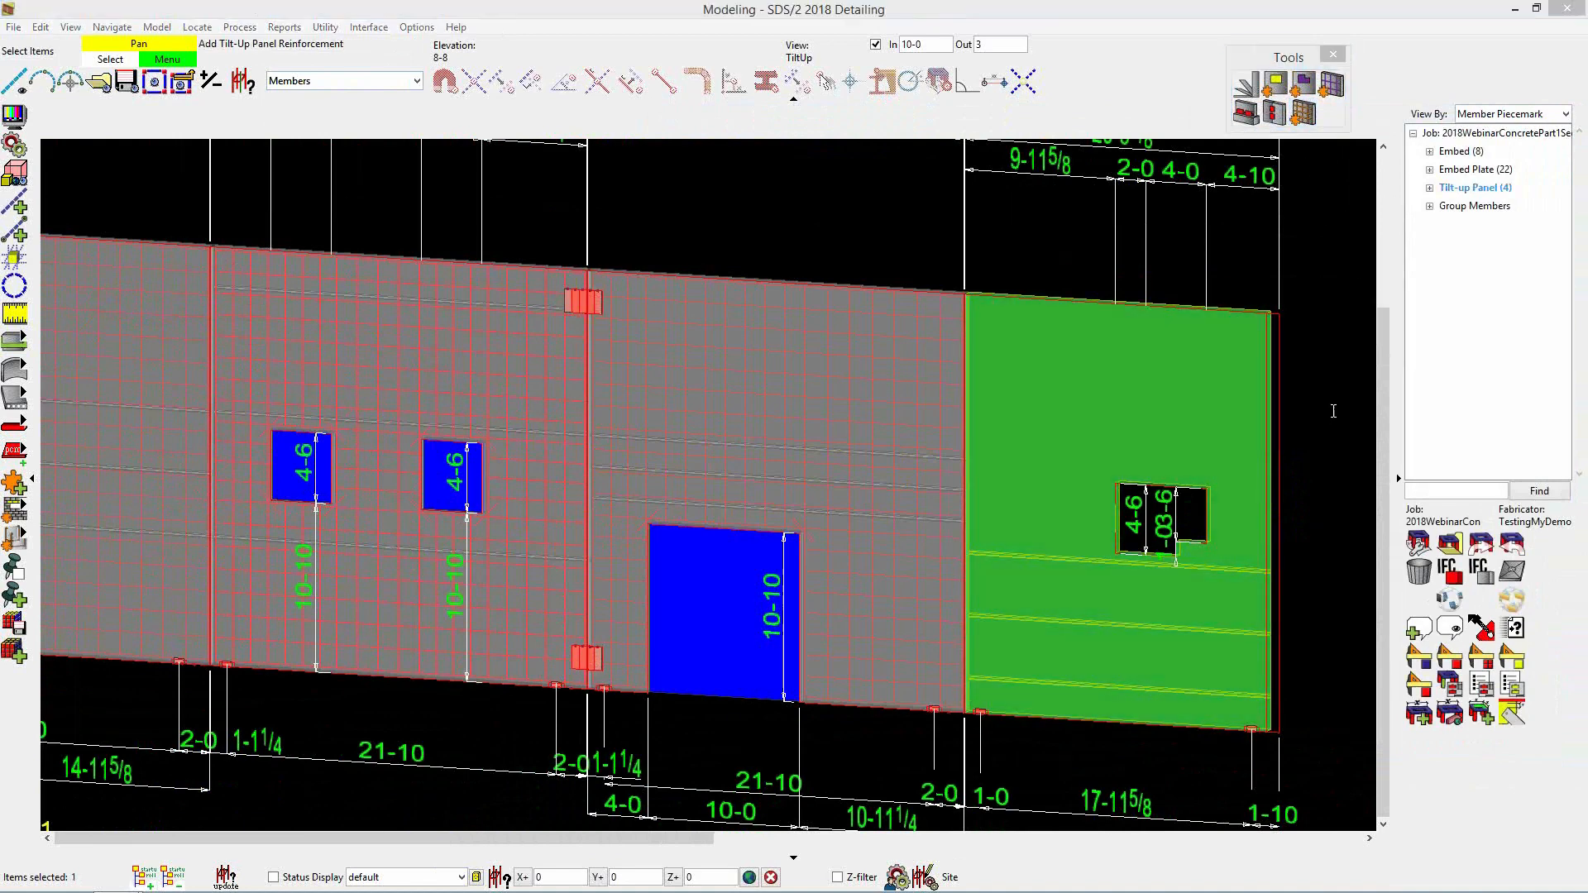
pyautogui.click(919, 246)
pyautogui.click(909, 229)
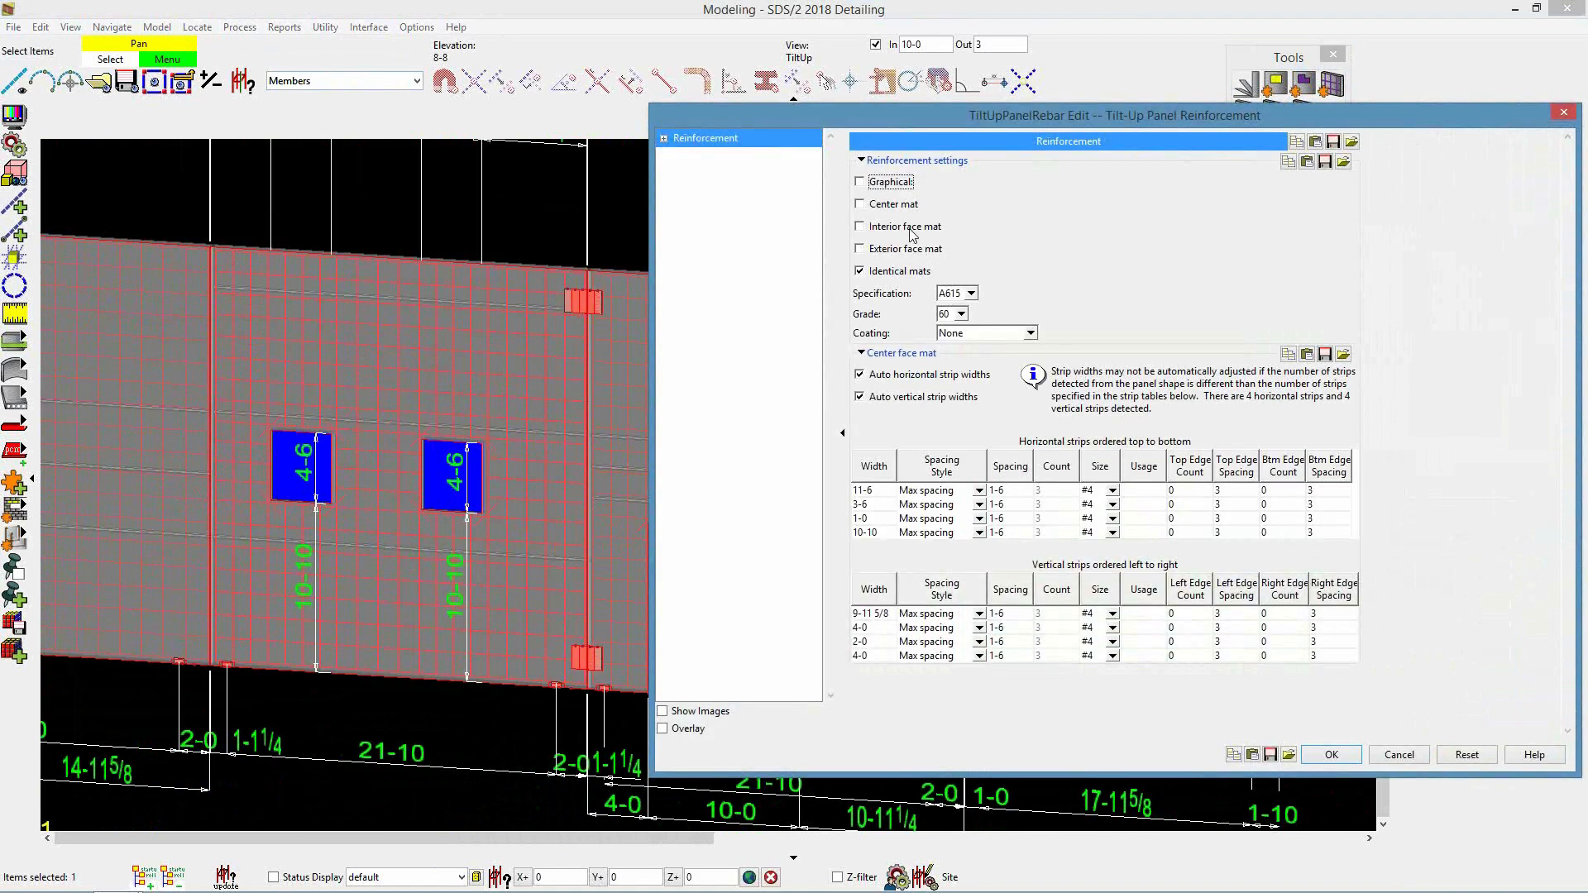
pyautogui.click(873, 207)
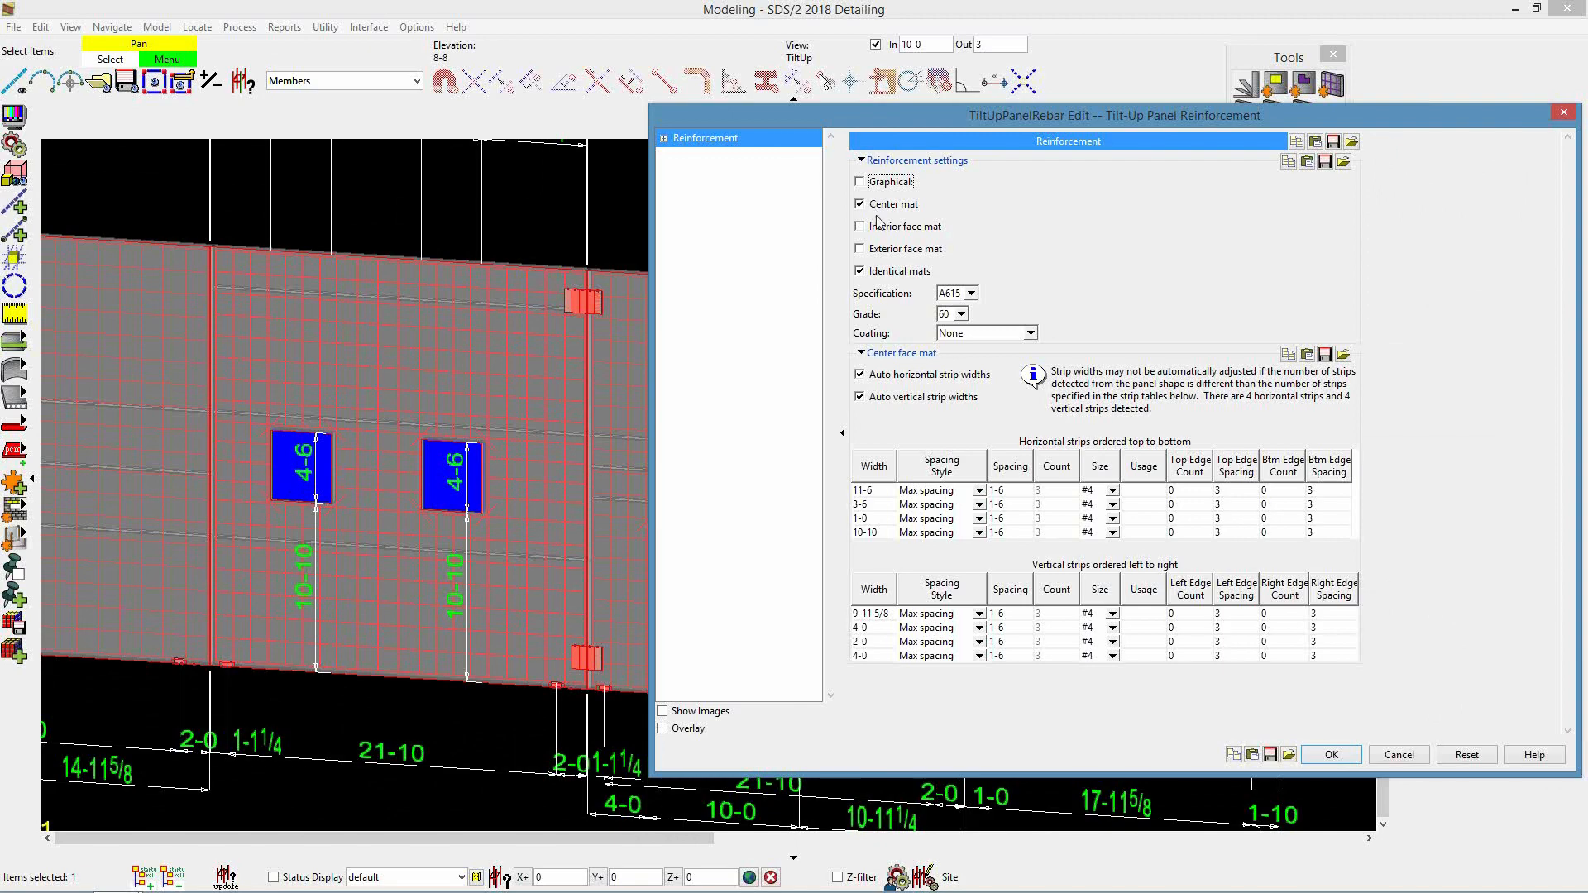
pyautogui.click(1329, 754)
pyautogui.click(1329, 700)
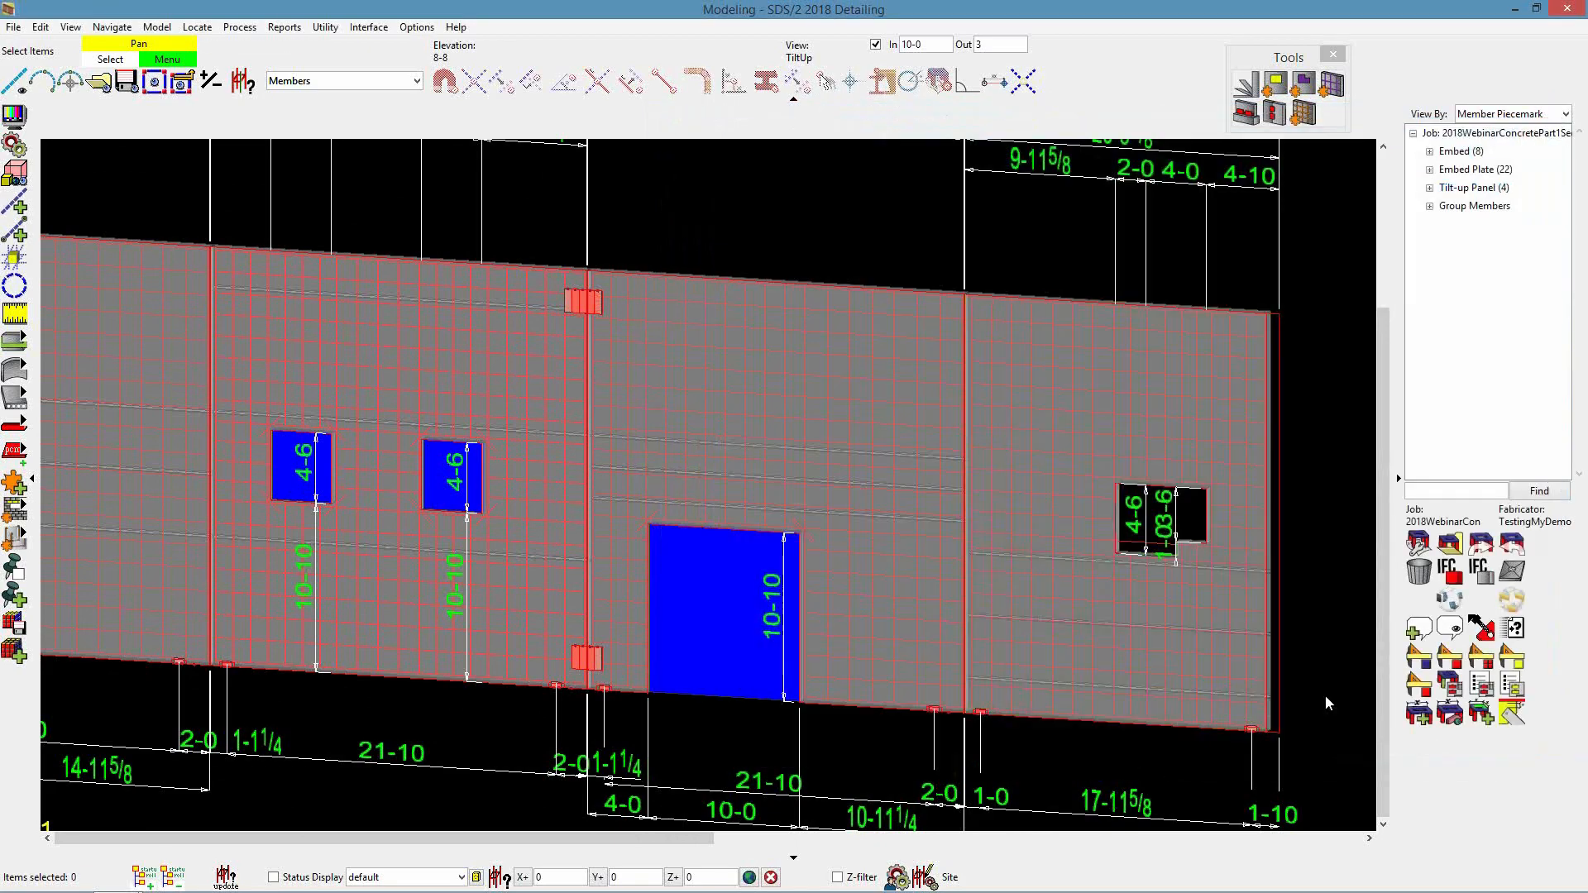
# Review the reinforcement across the whole wall elevation, including the GM_1 and GM_11 panels up close
pyautogui.scroll(-2, 1329, 701)
pyautogui.scroll(1, 790, 592)
pyautogui.scroll(-2, 816, 617)
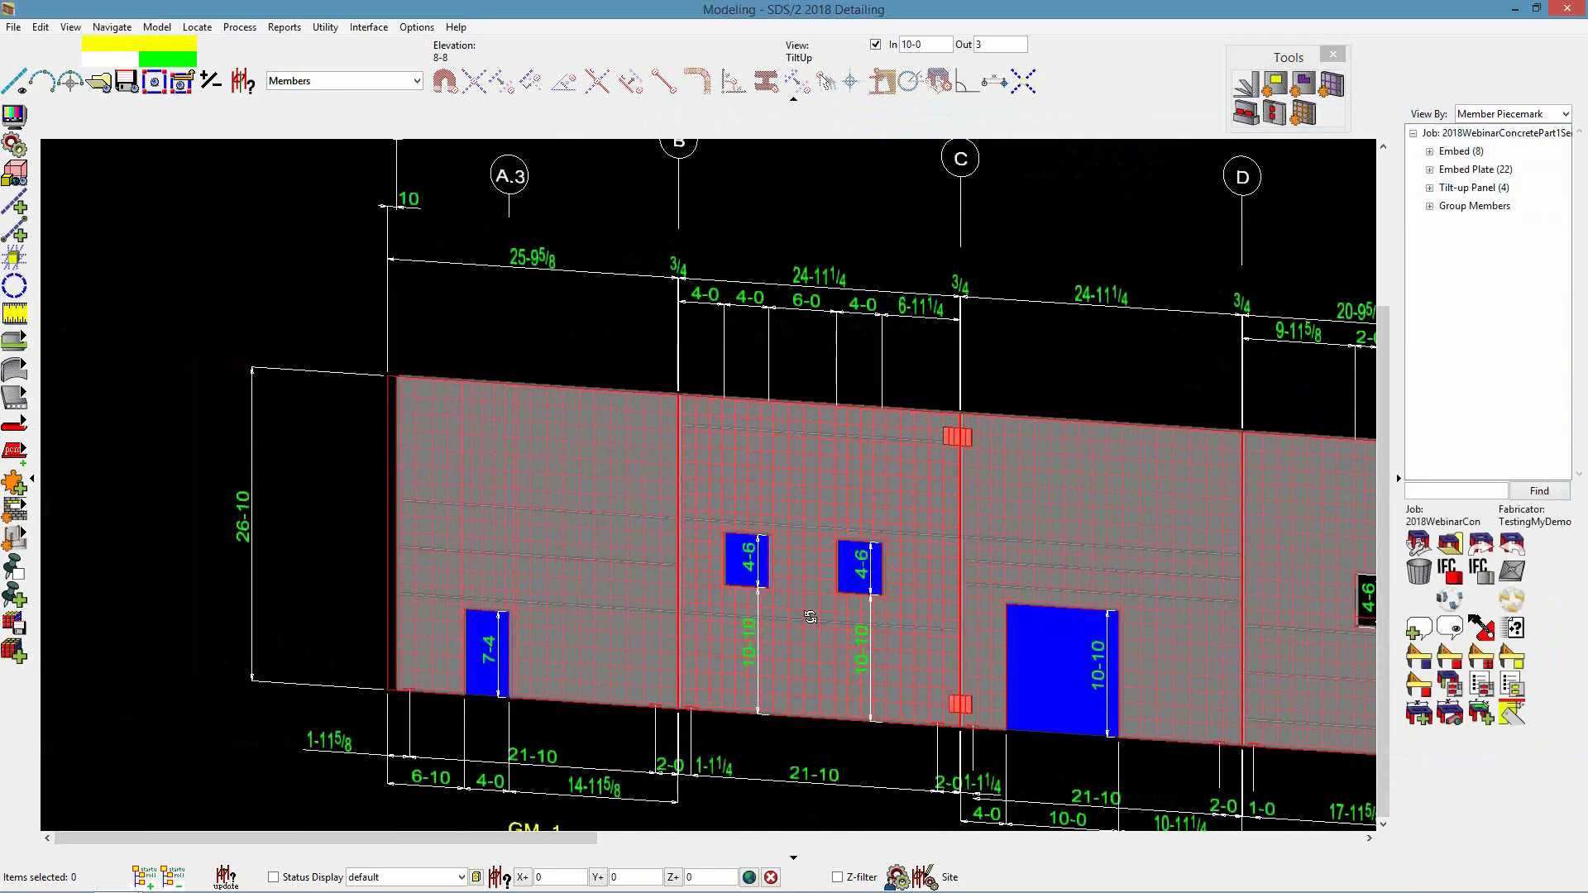
pyautogui.scroll(-2, 797, 605)
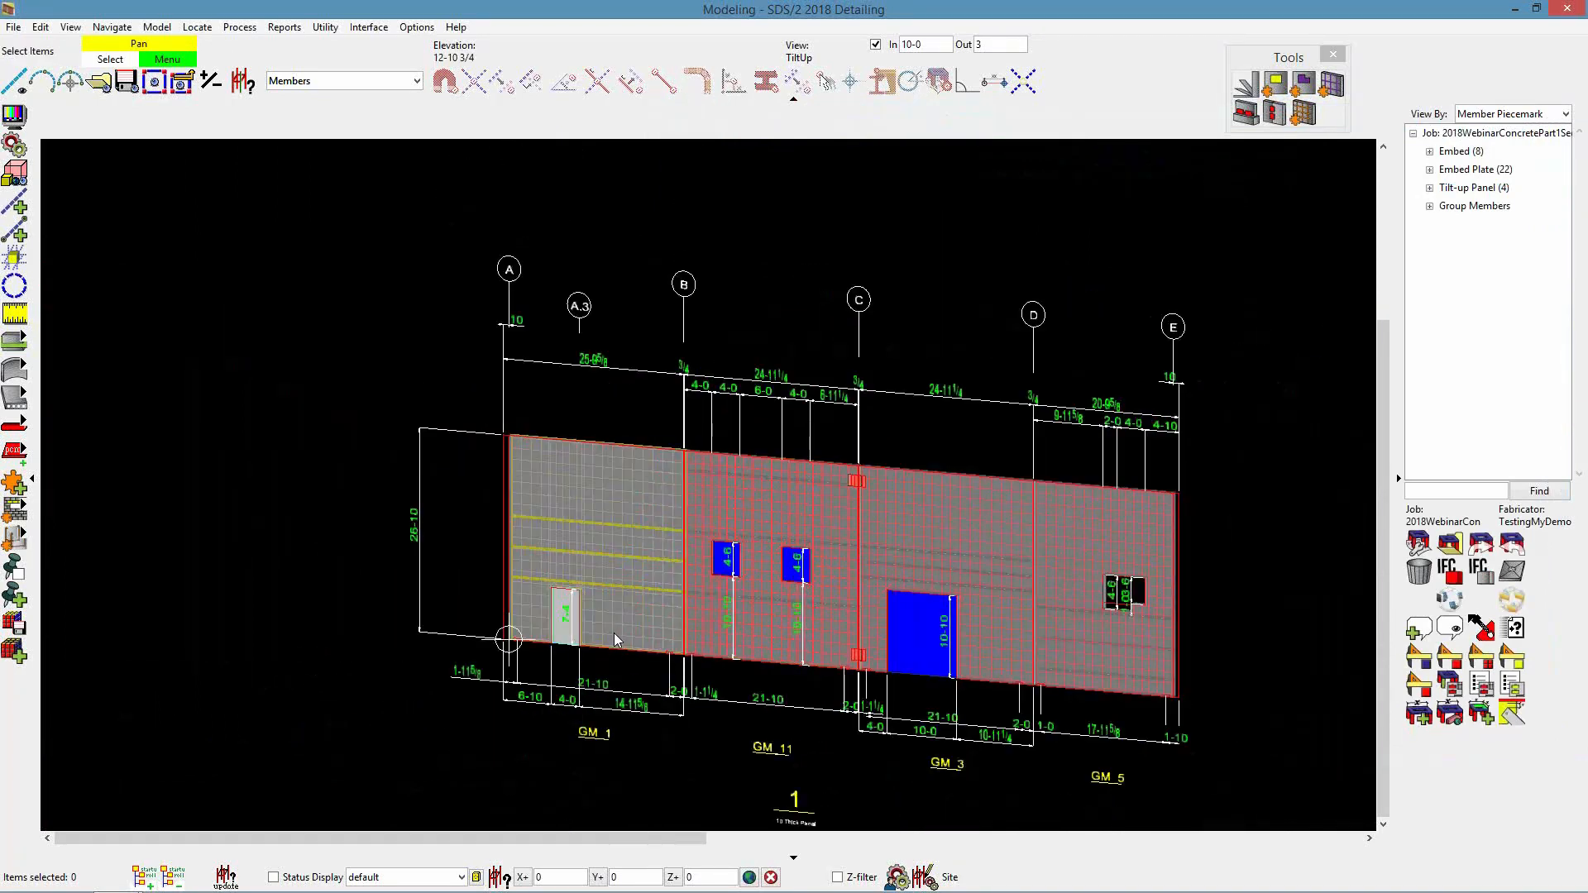
pyautogui.scroll(1, 613, 633)
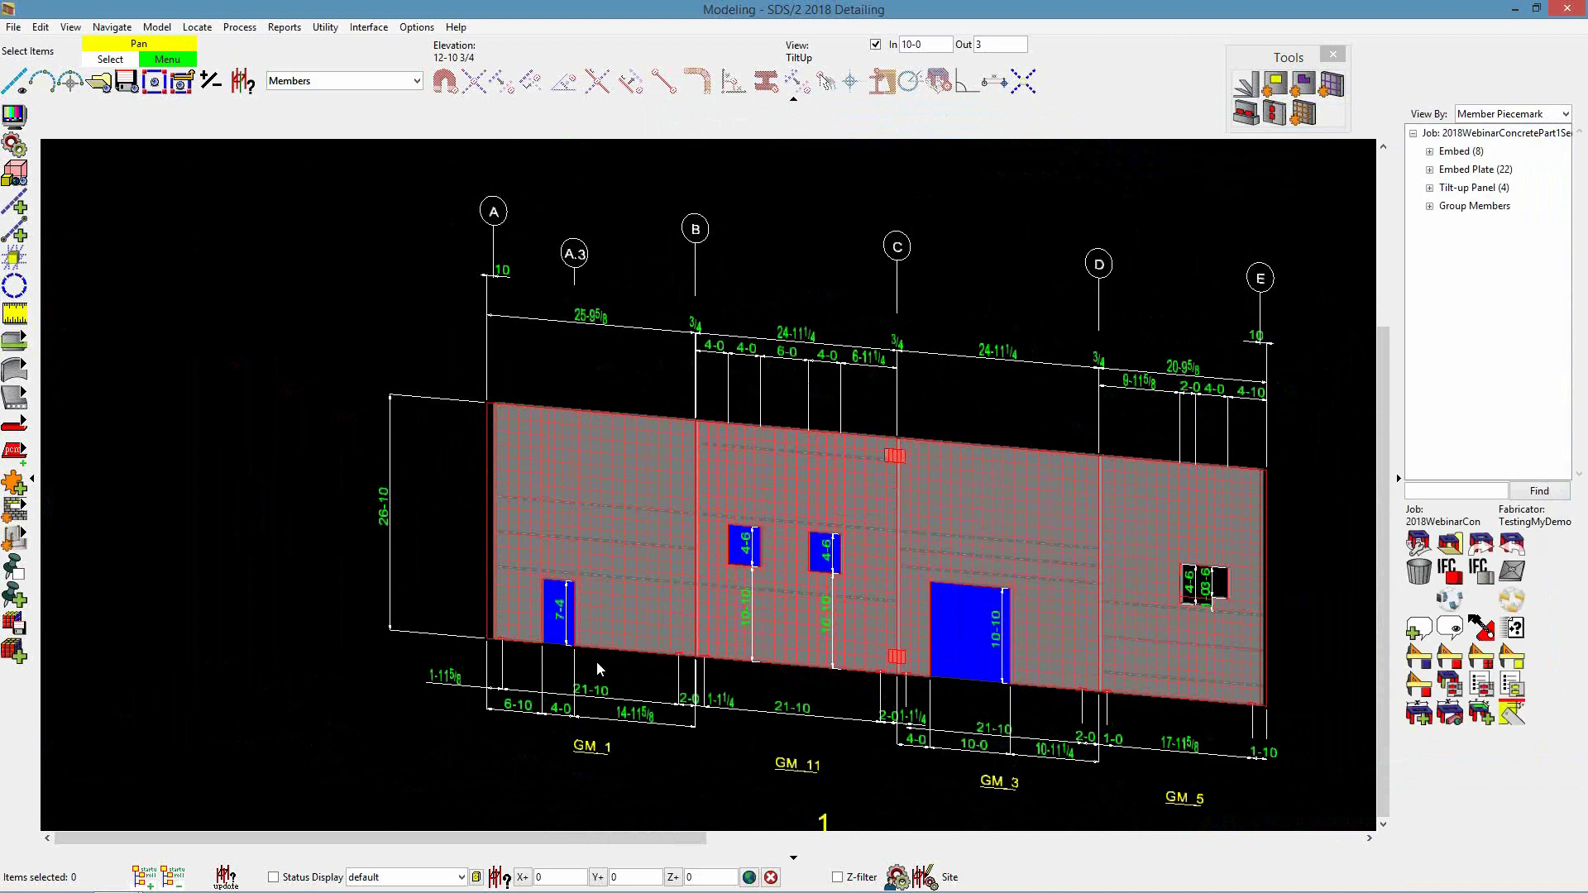
pyautogui.scroll(3, 598, 663)
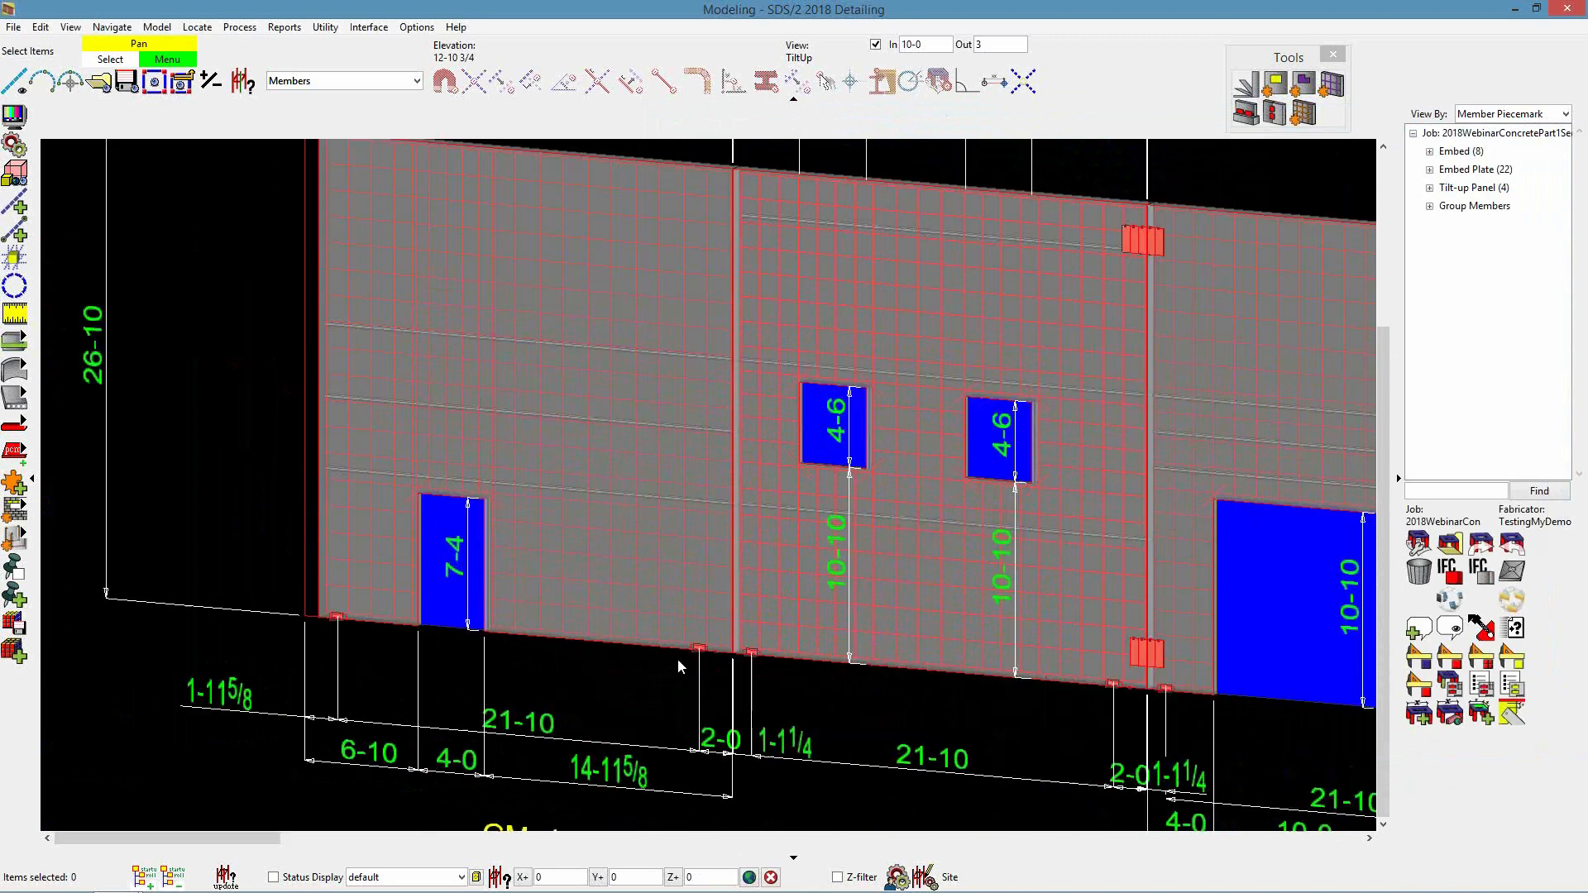
pyautogui.scroll(5, 694, 657)
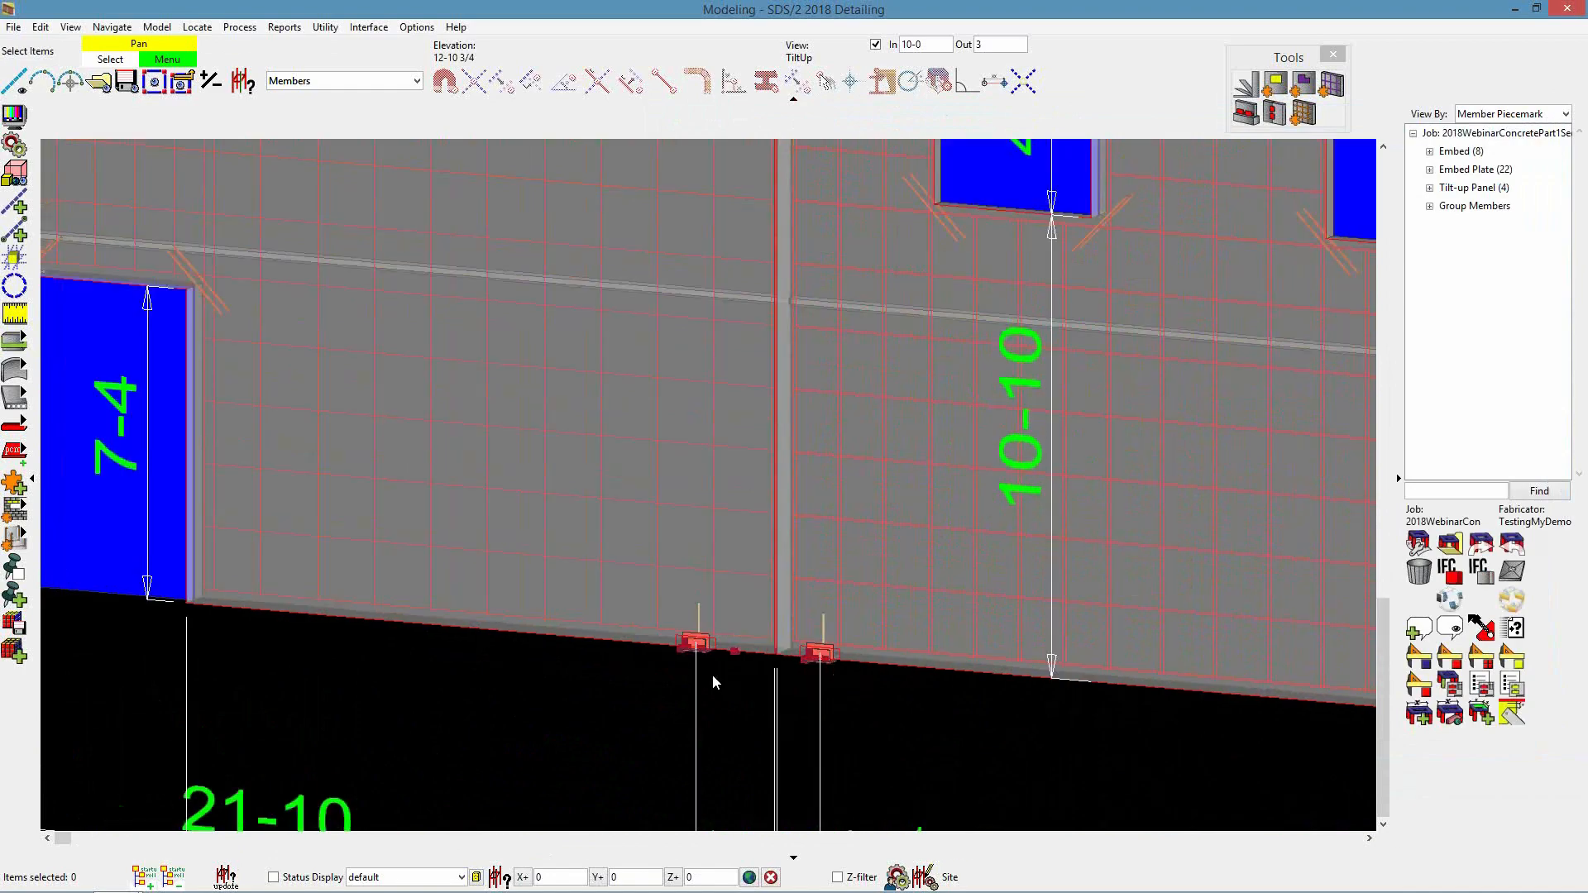
pyautogui.scroll(-5, 712, 673)
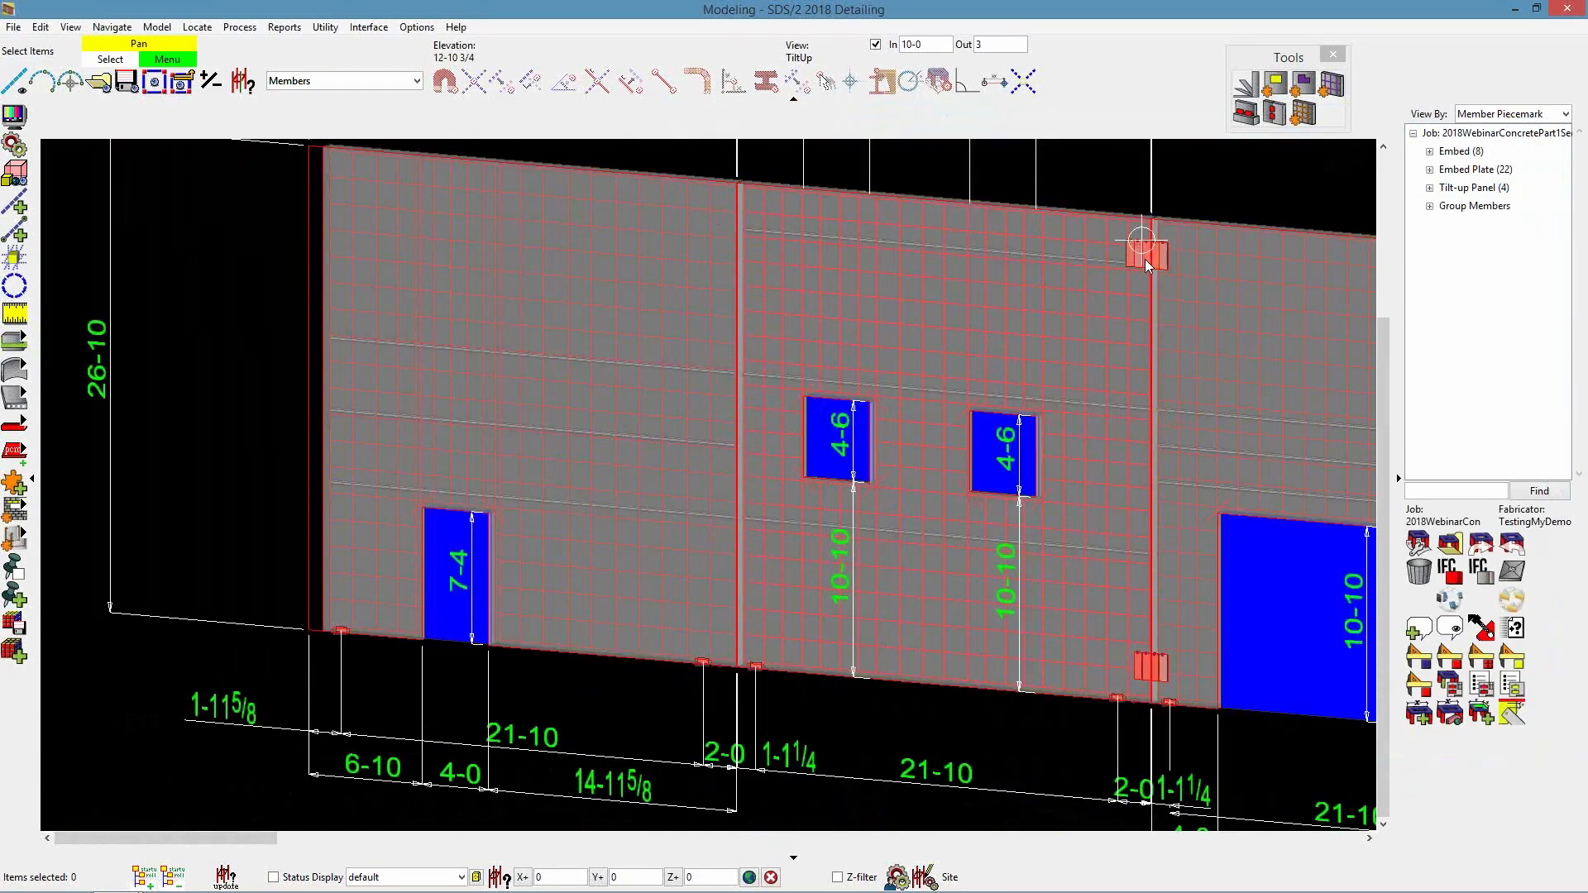
pyautogui.scroll(-5, 1145, 259)
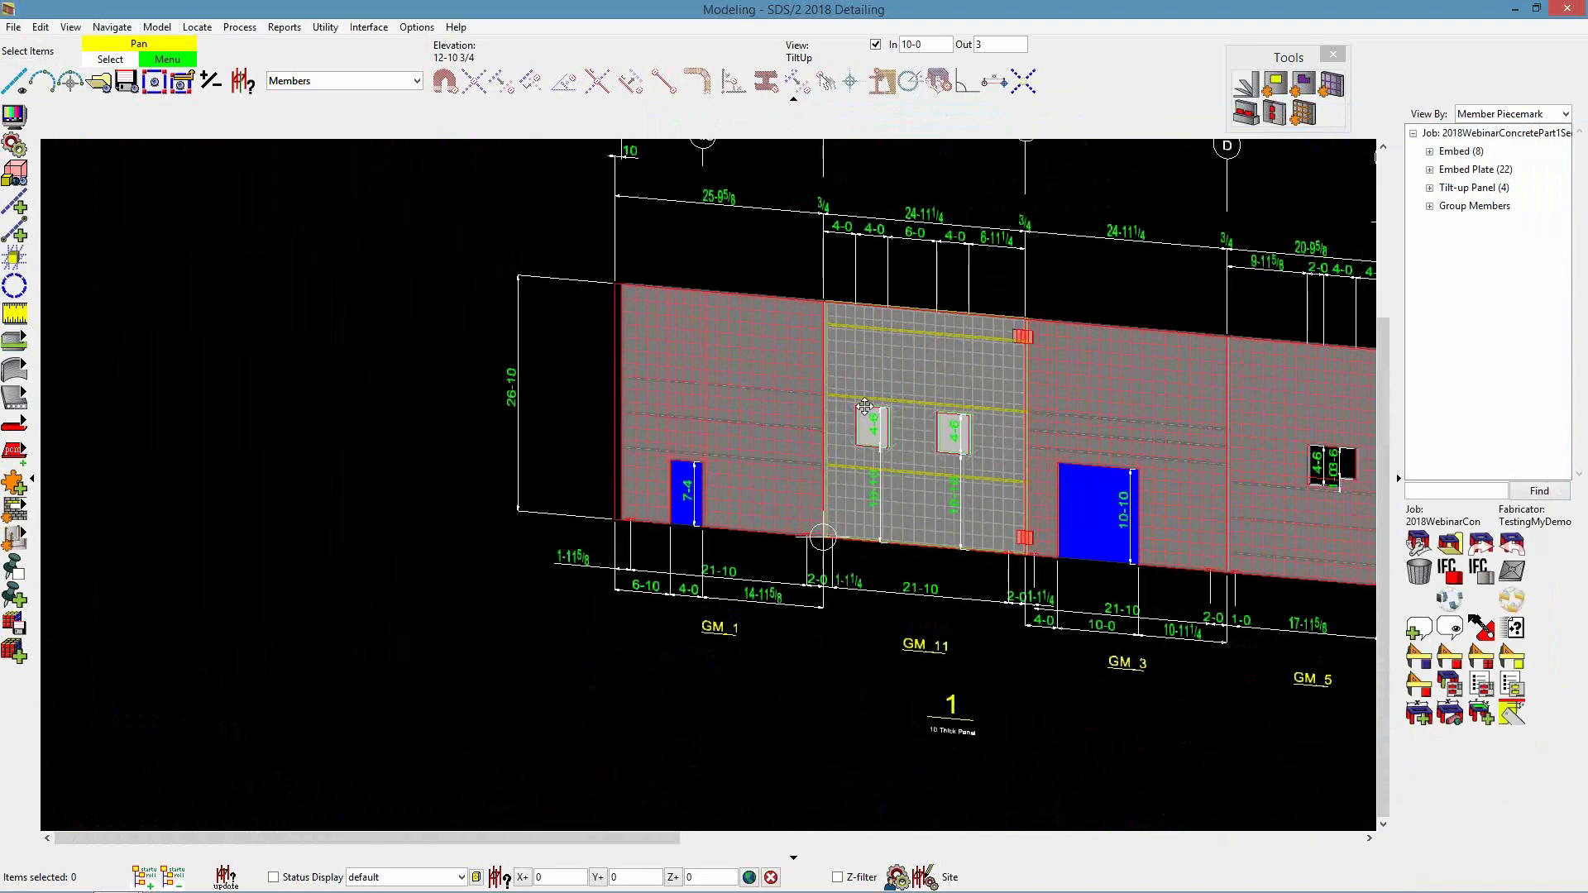
pyautogui.moveTo(749, 405); pyautogui.dragTo(704, 402, button='middle')
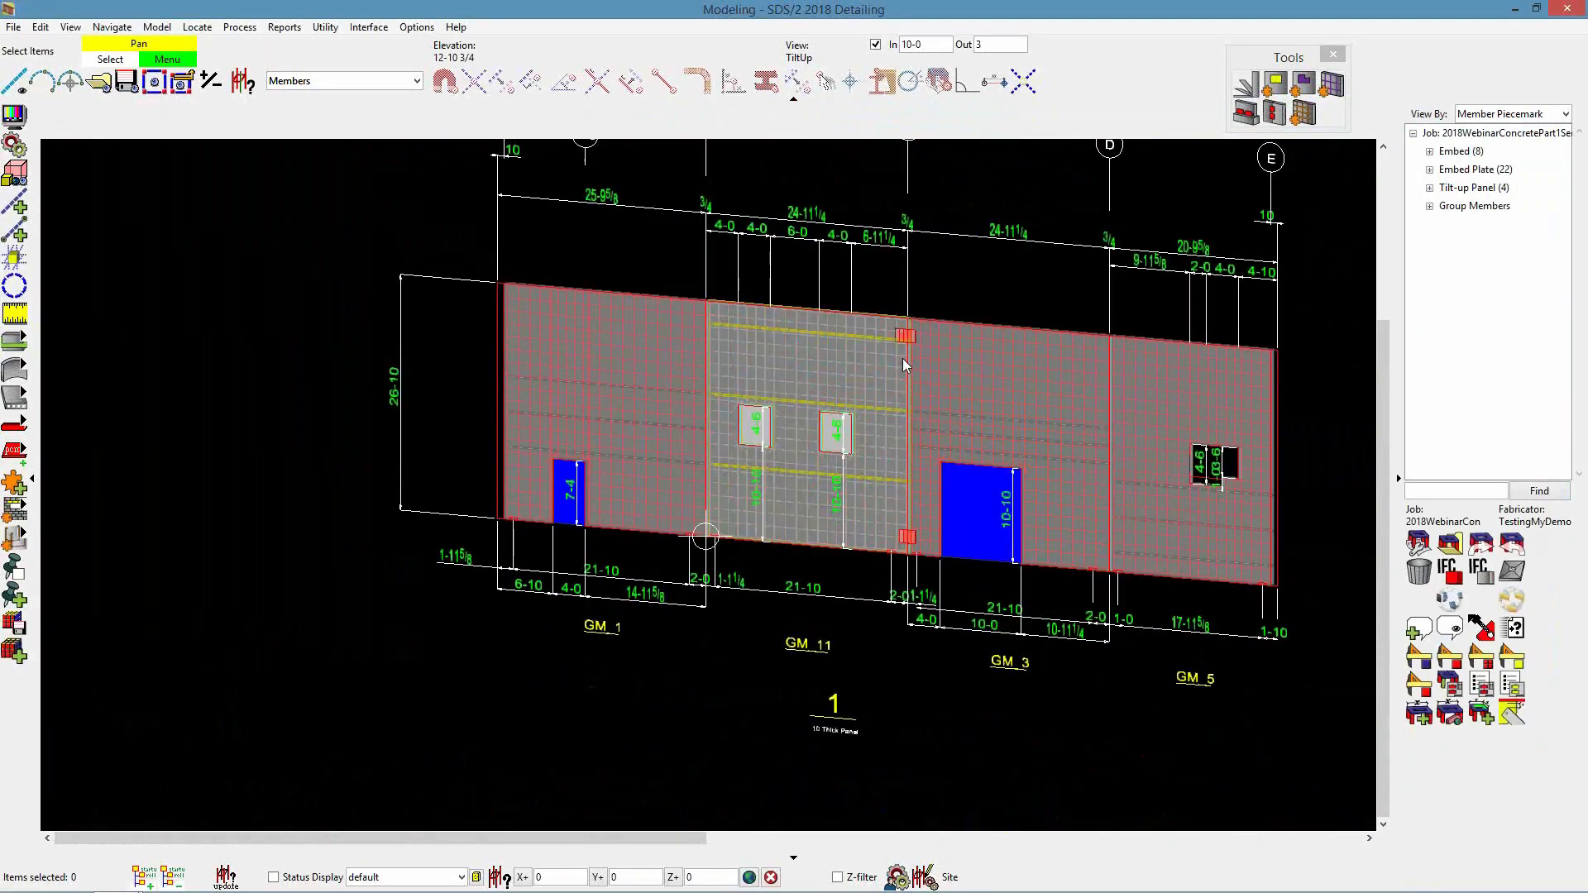
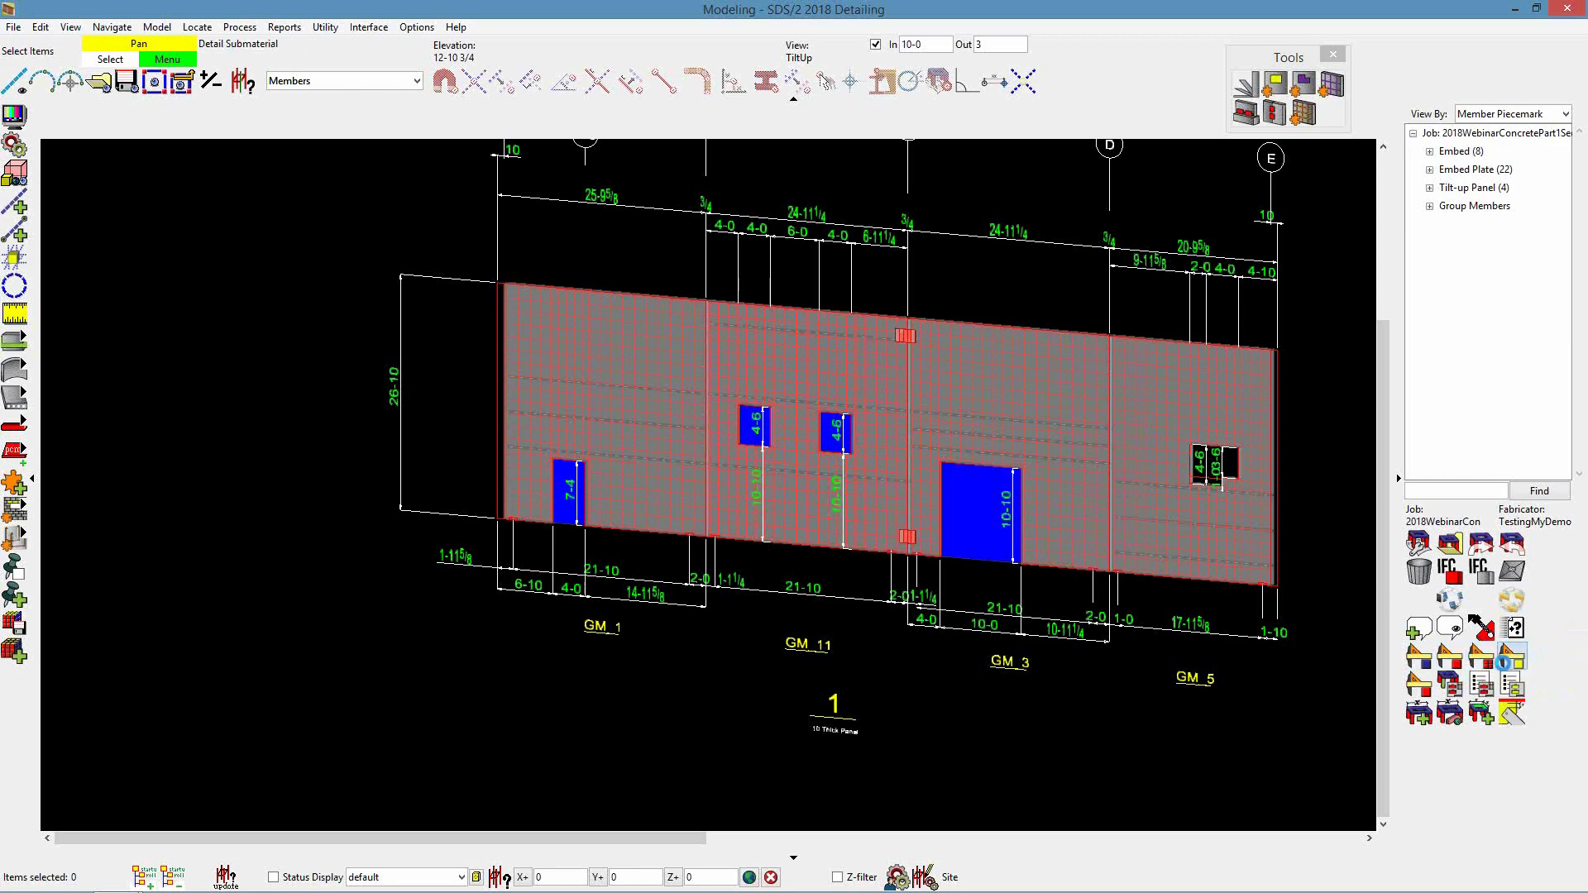
# Detail the member groups GM_2, GM_4, GM_6 and GM_8 with the option to detail using templates turned on
pyautogui.click(1491, 667)
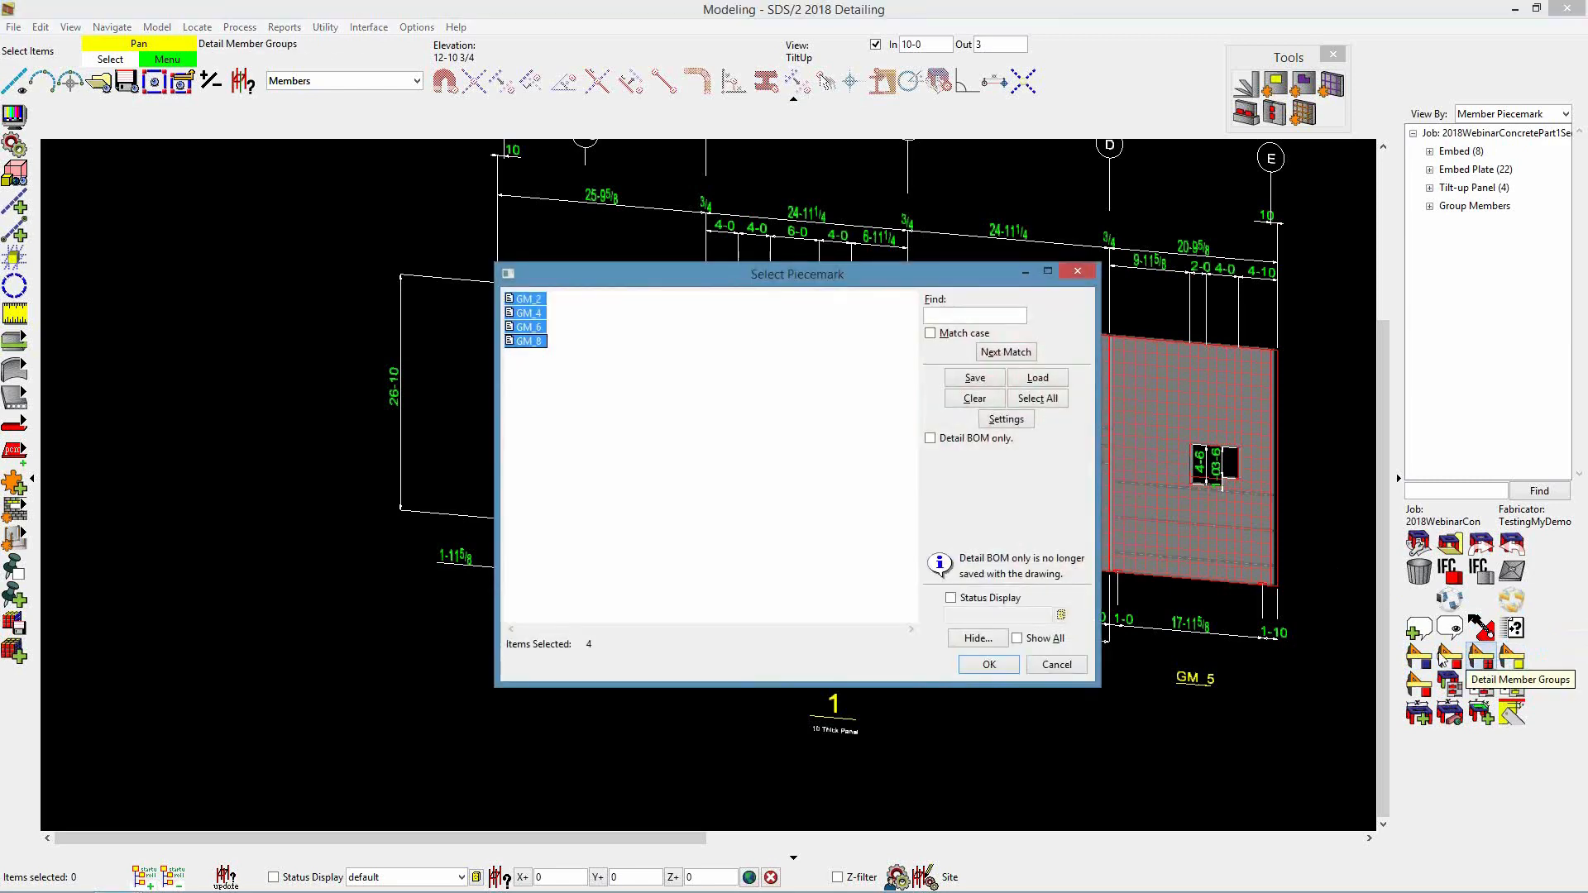
pyautogui.click(1005, 419)
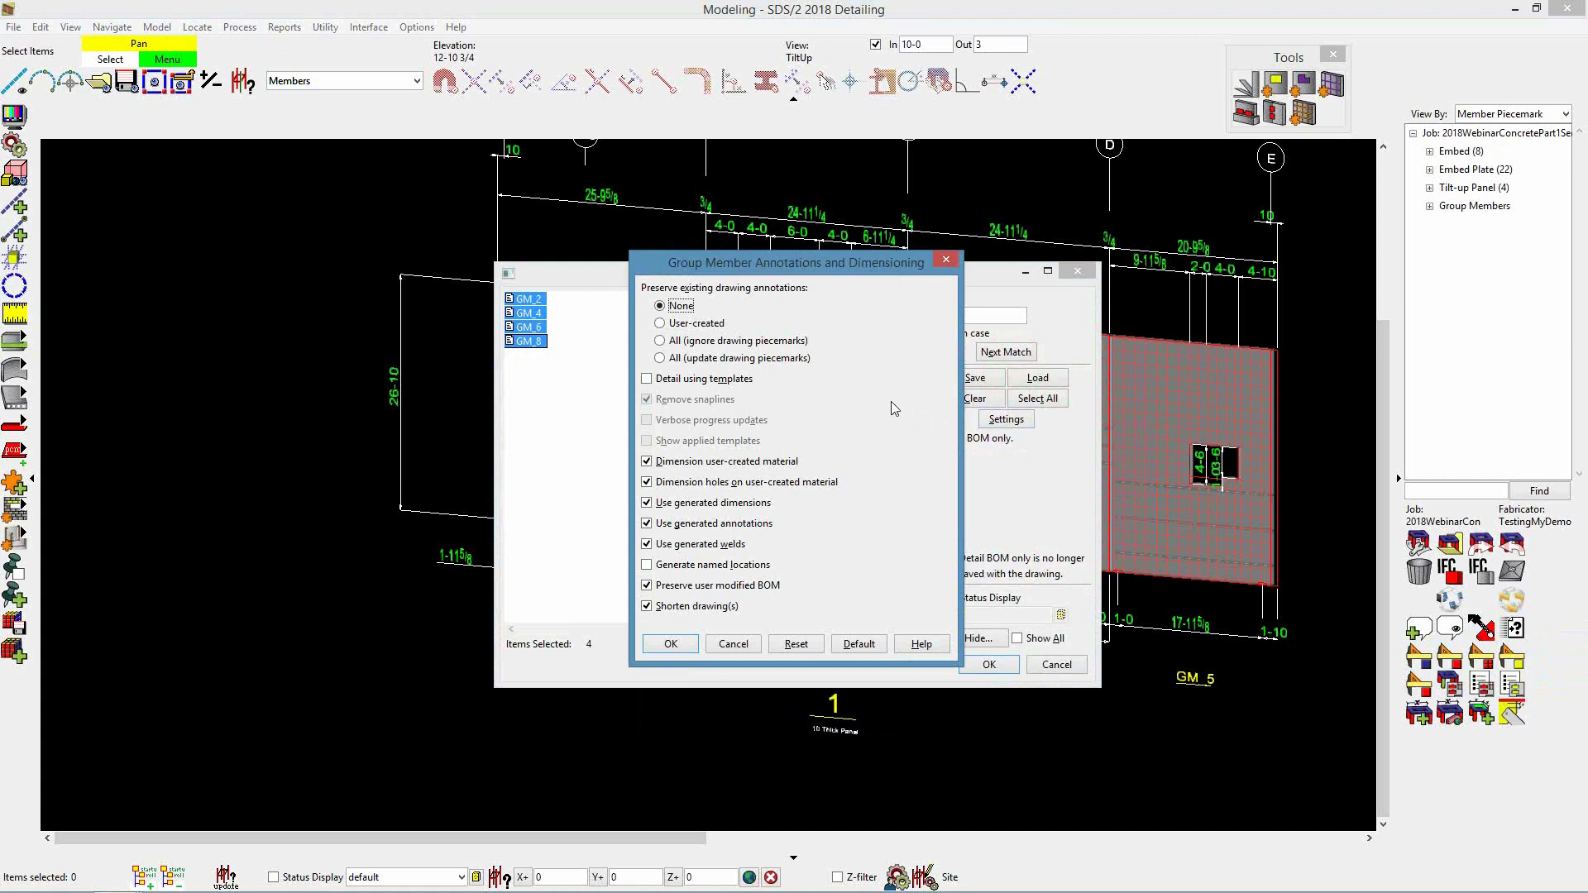
pyautogui.click(702, 379)
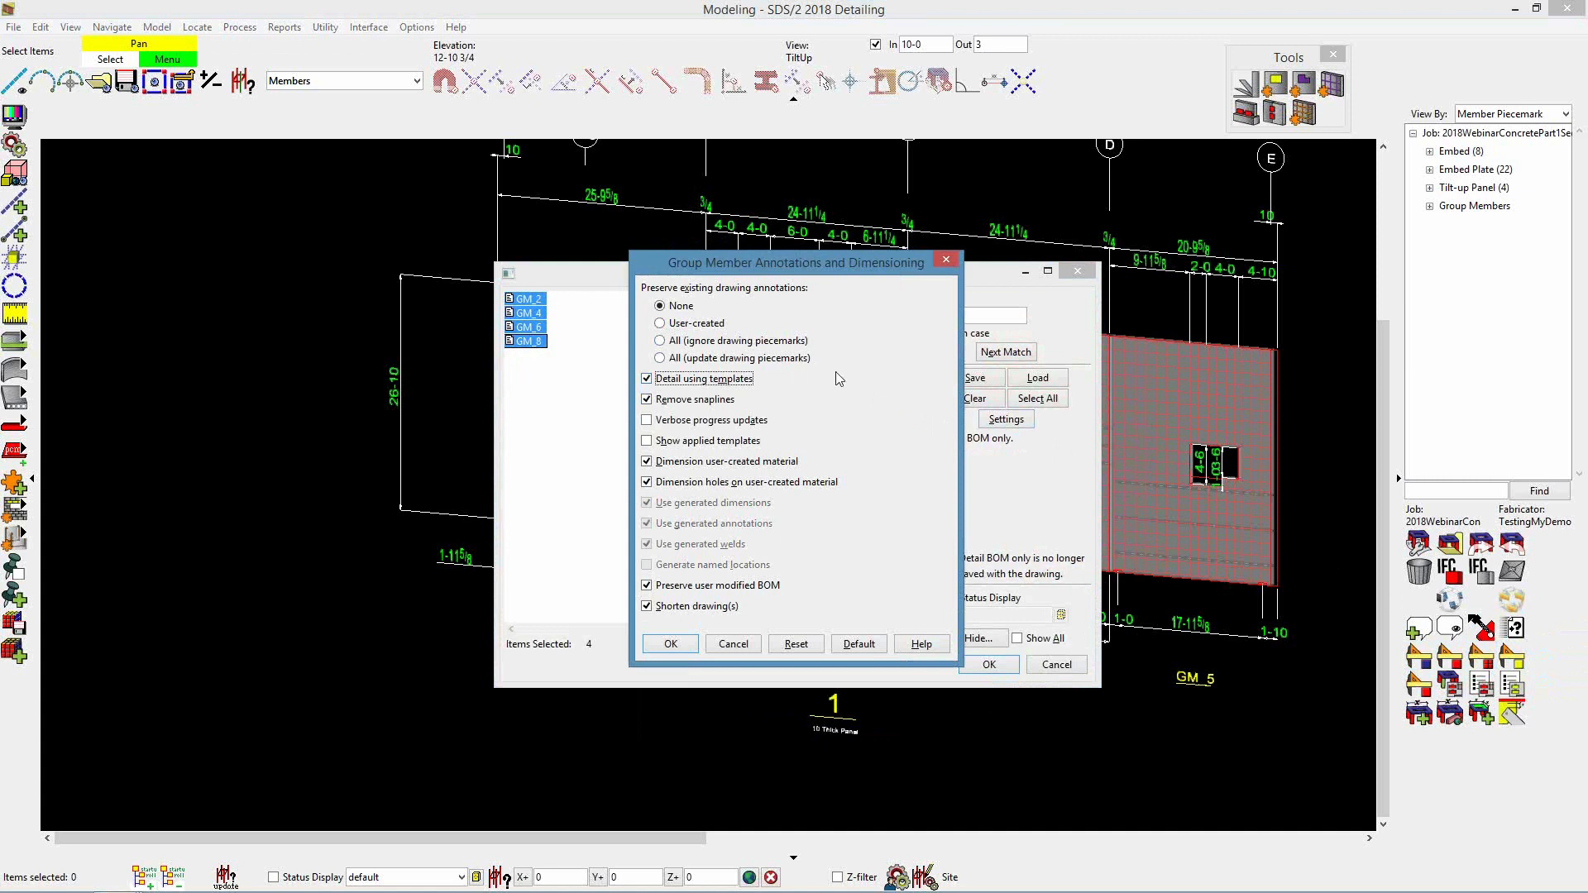
pyautogui.click(679, 650)
pyautogui.click(989, 665)
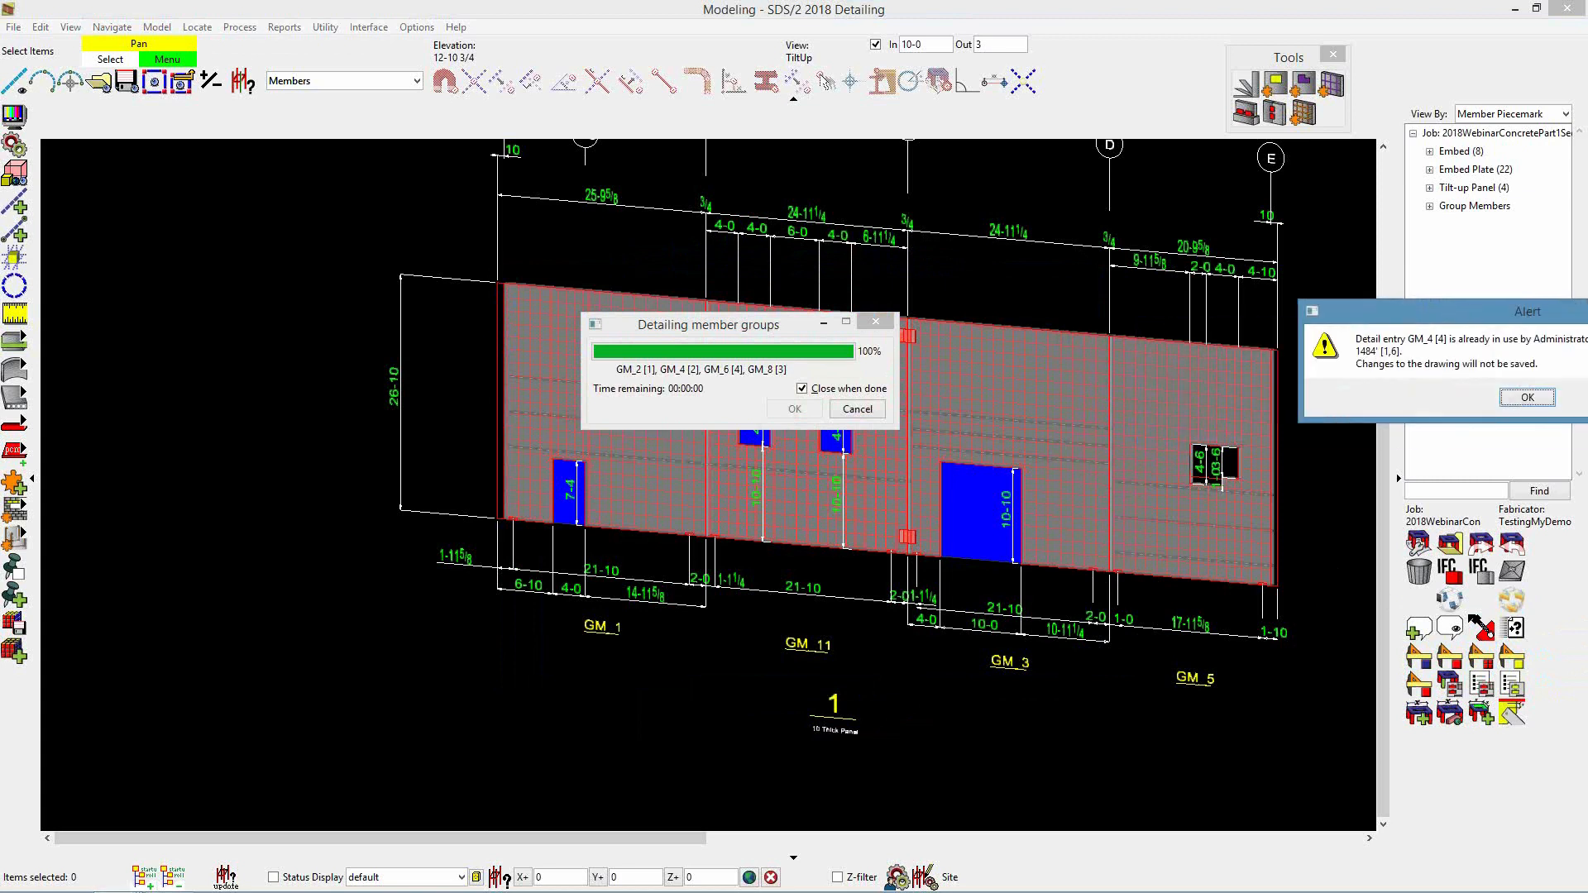
pyautogui.press('Return')
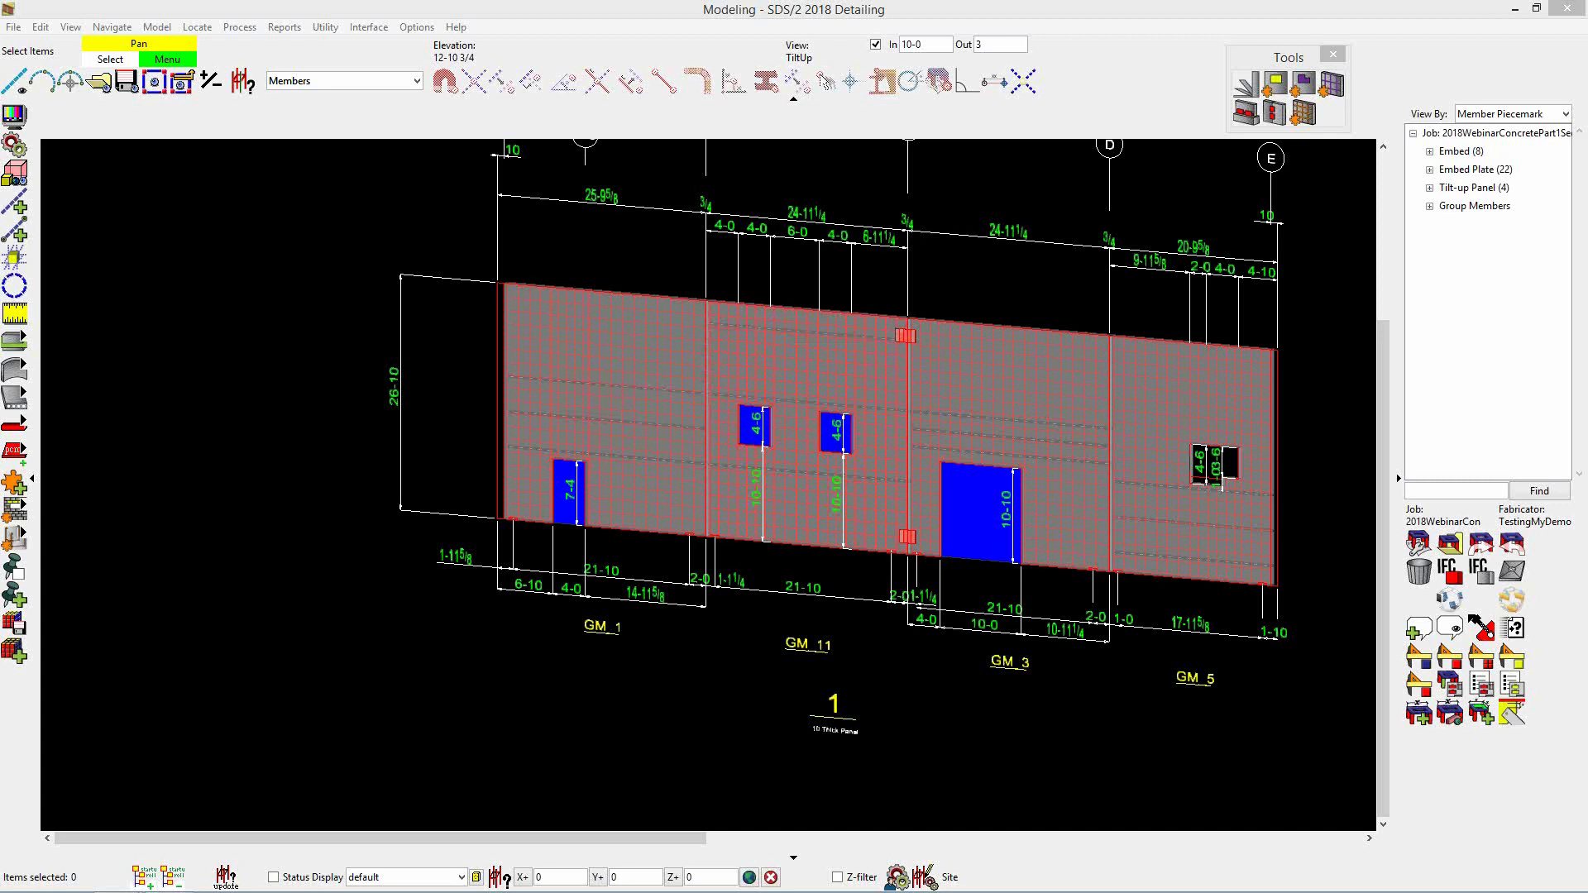
# Detail the tilt-up panel sub-members P1, P3, P5 and P7 using templates, leaving the embeds and XA_9 out
pyautogui.click(1445, 667)
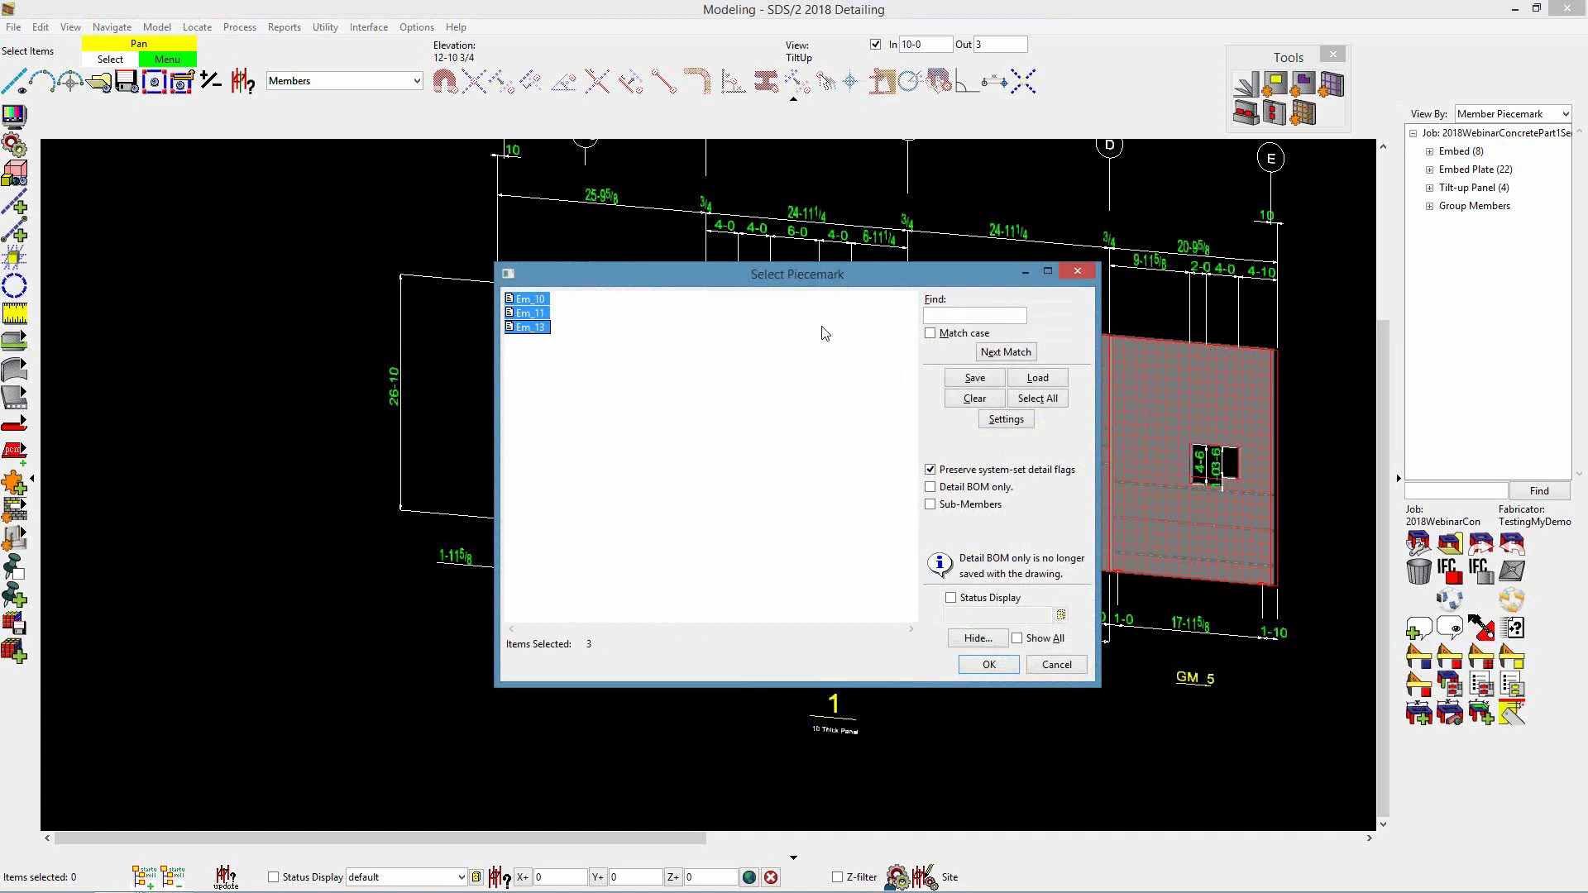
pyautogui.click(953, 505)
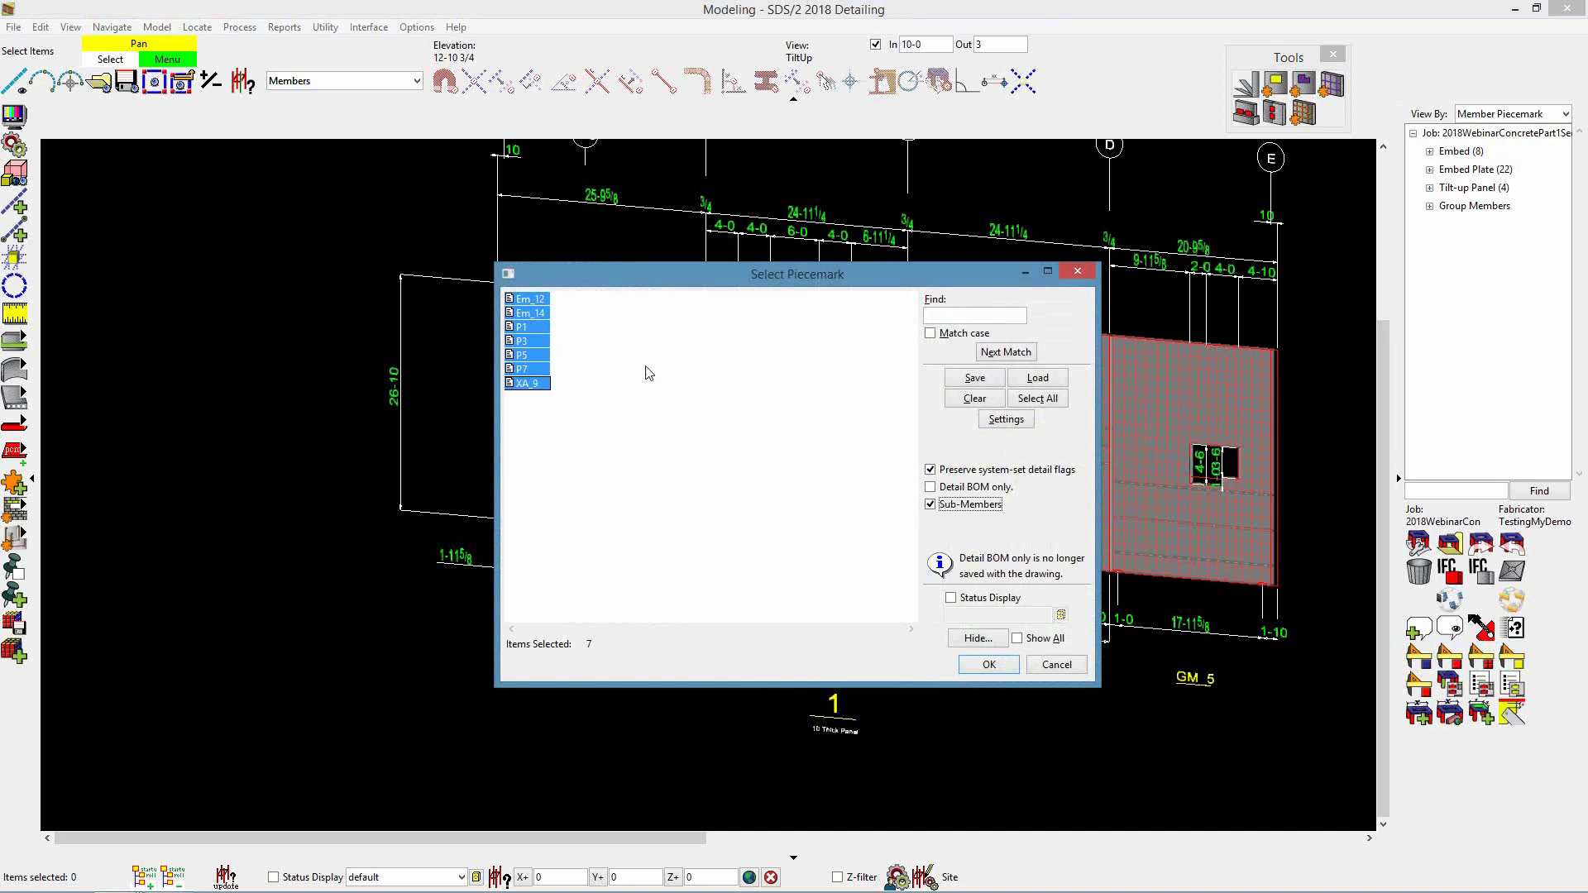
pyautogui.click(540, 331)
pyautogui.moveTo(539, 333); pyautogui.dragTo(548, 370)
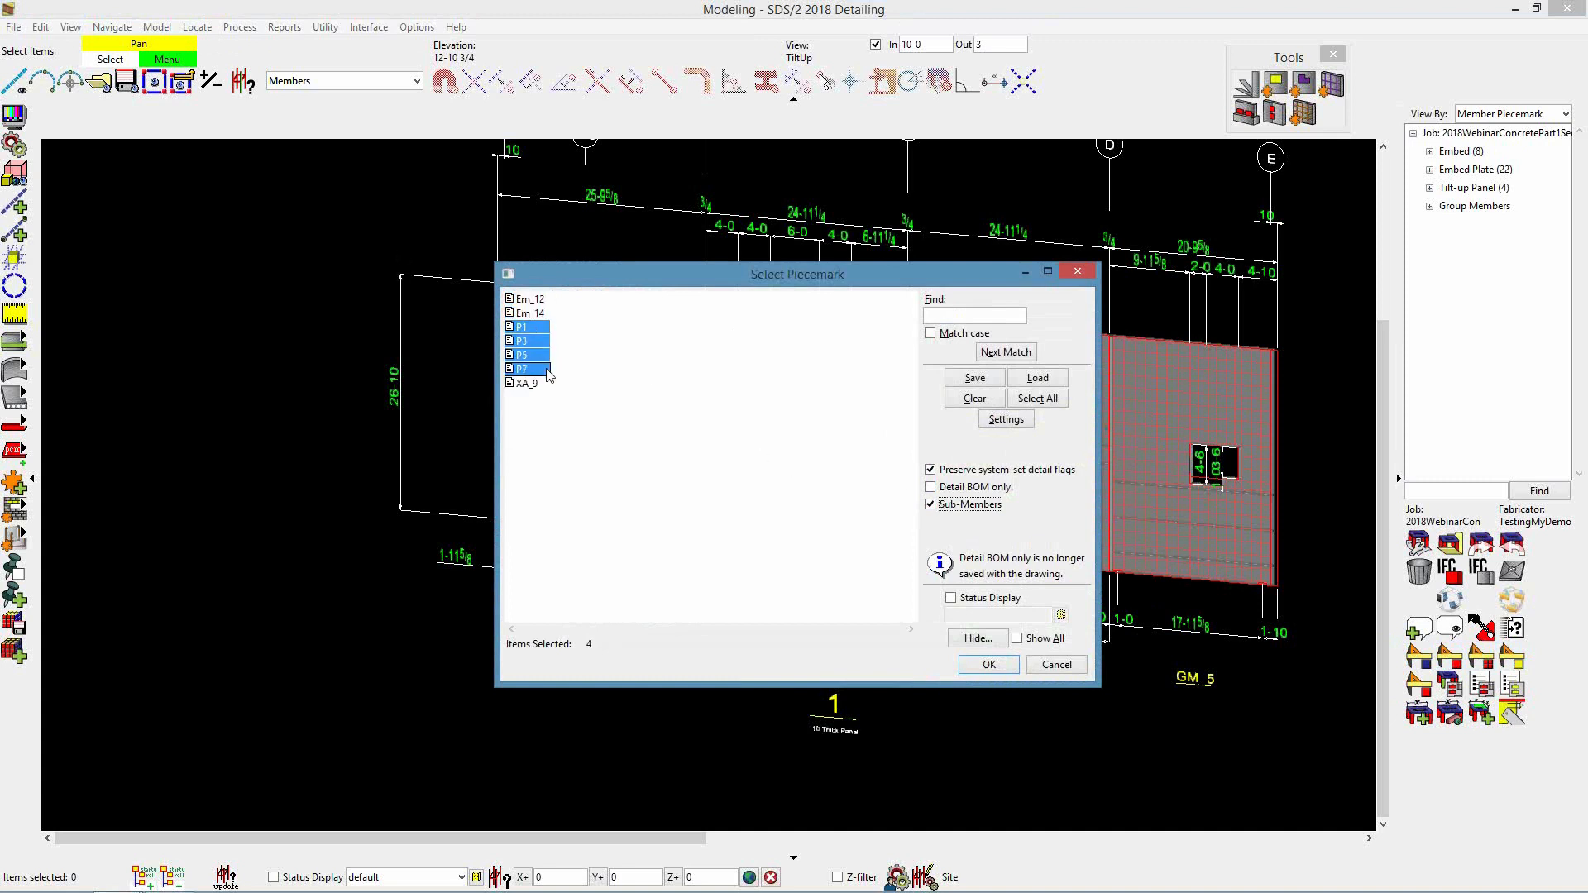
pyautogui.click(1009, 422)
pyautogui.click(742, 362)
pyautogui.click(671, 664)
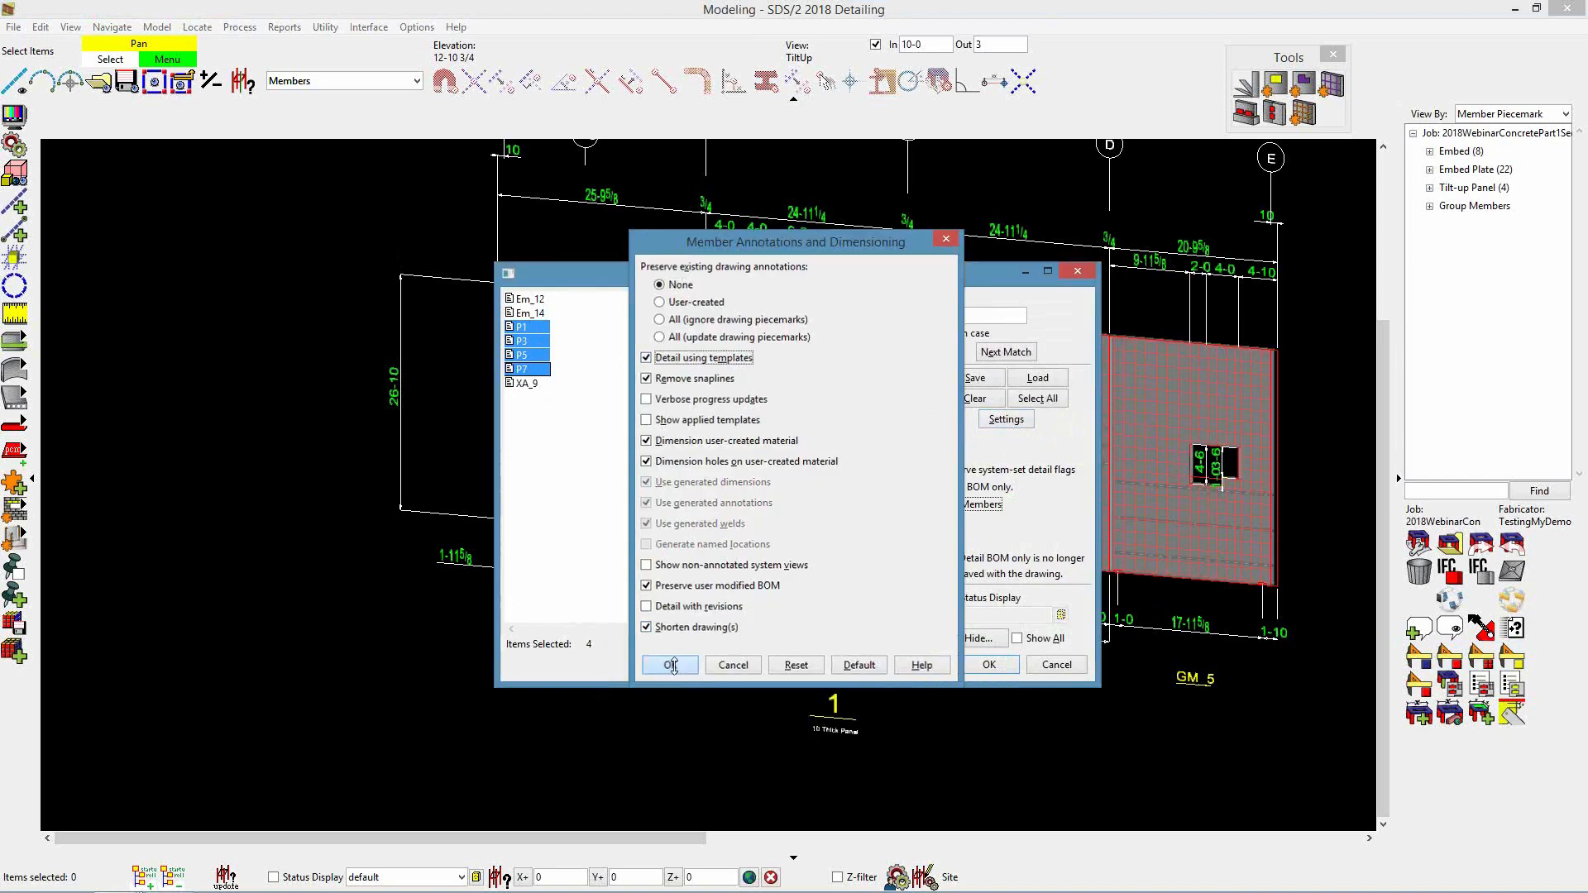
pyautogui.click(972, 667)
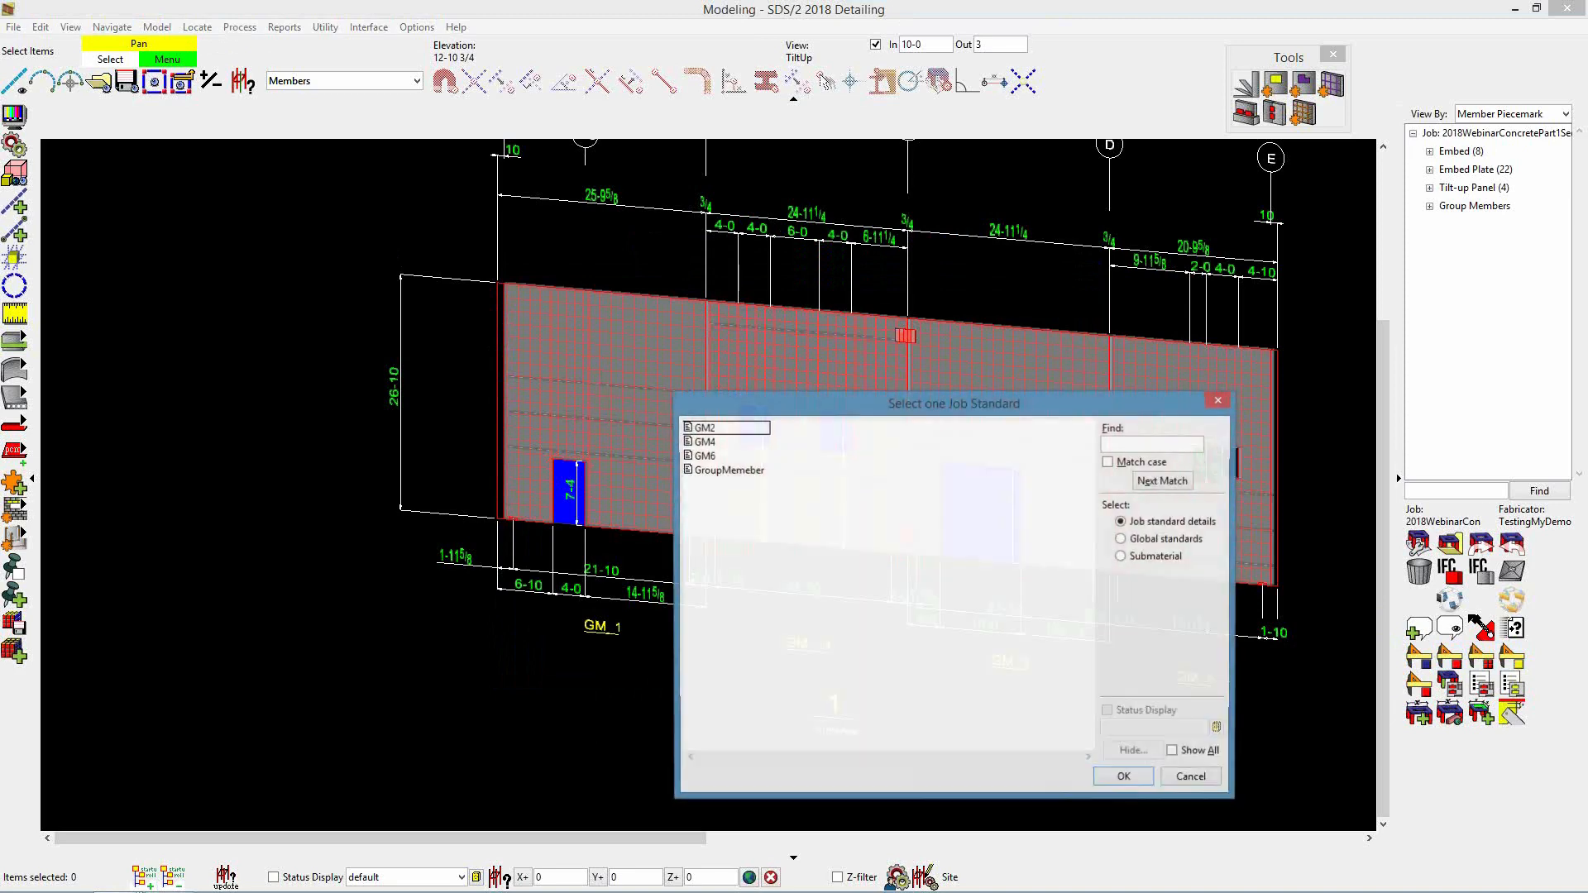
# Open the GM_2 group member drawing in the Drawing Editor, accepting the offered X-axis compression size, and view the whole panel
pyautogui.moveTo(1057, 405); pyautogui.dragTo(1587, 241)
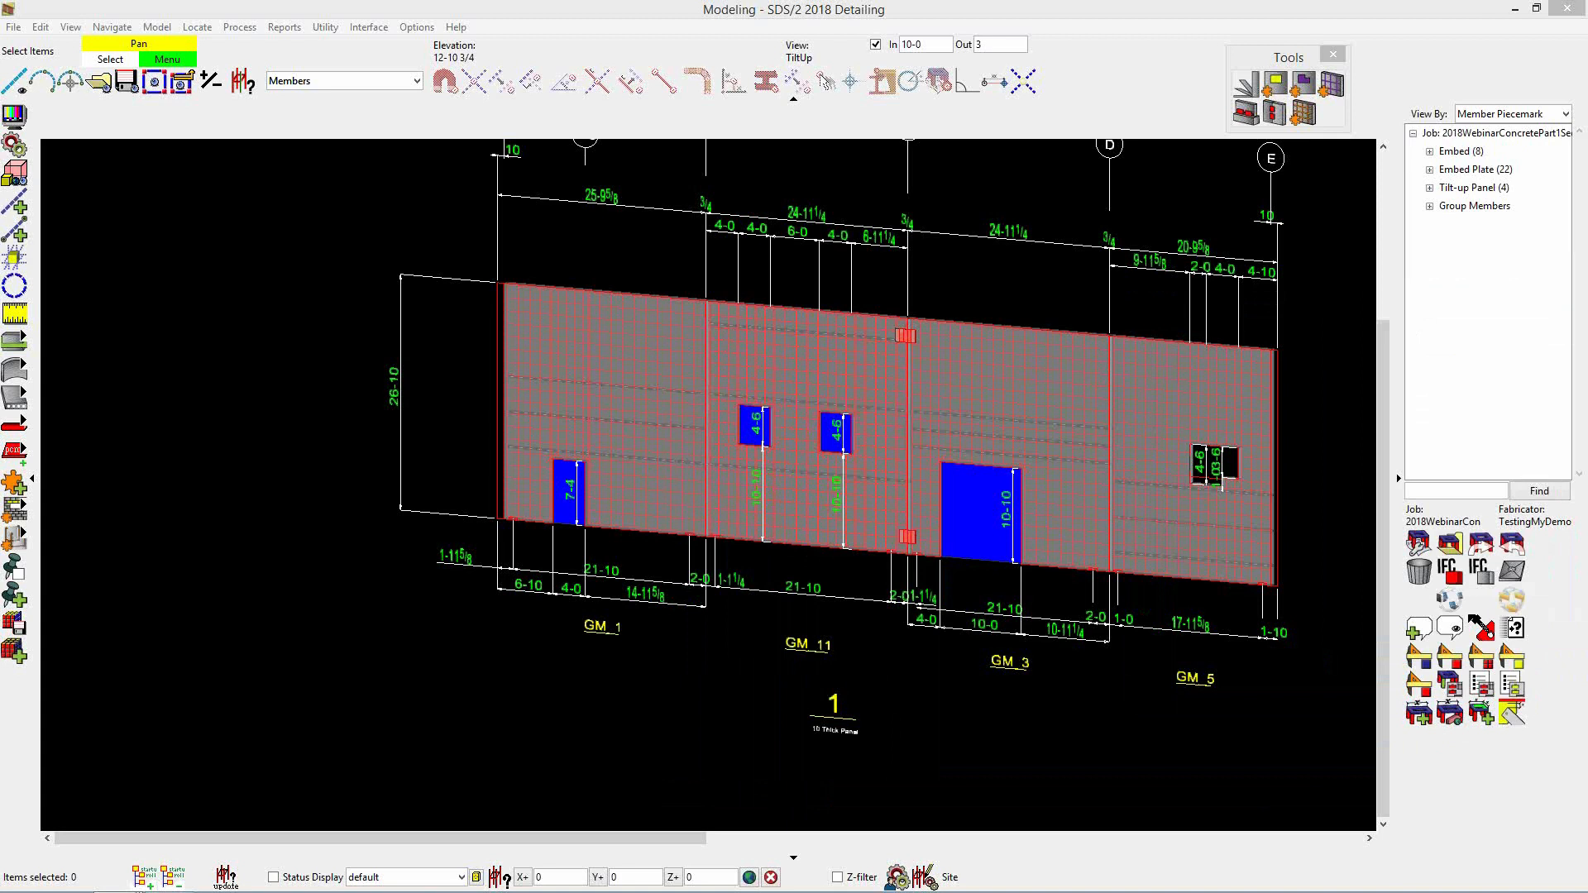
pyautogui.moveTo(1411, 691); pyautogui.dragTo(1587, 691)
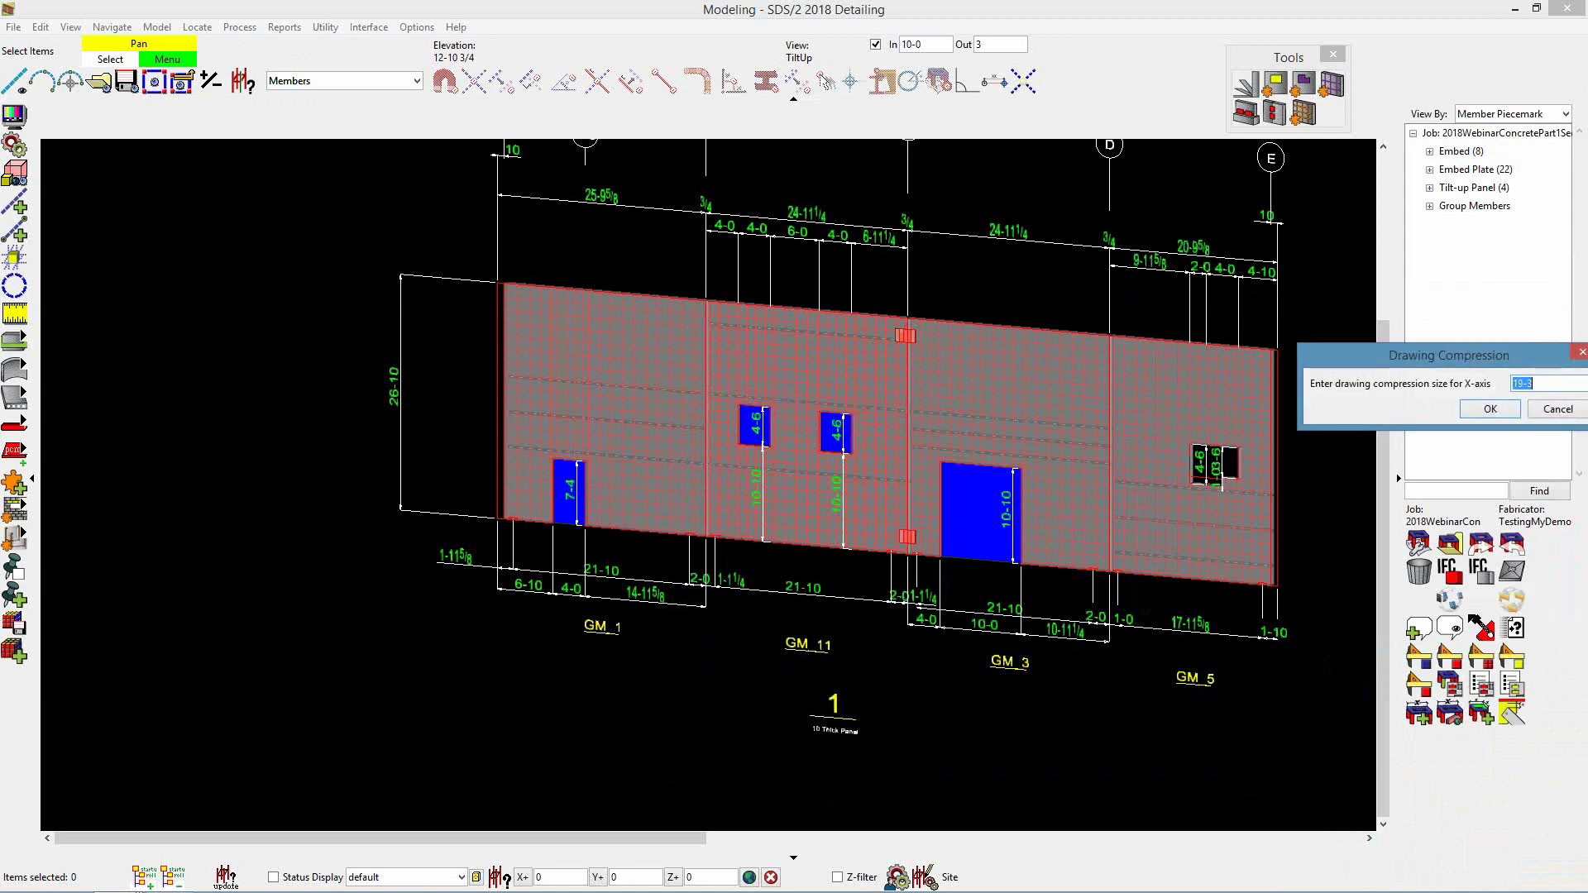
pyautogui.click(1502, 418)
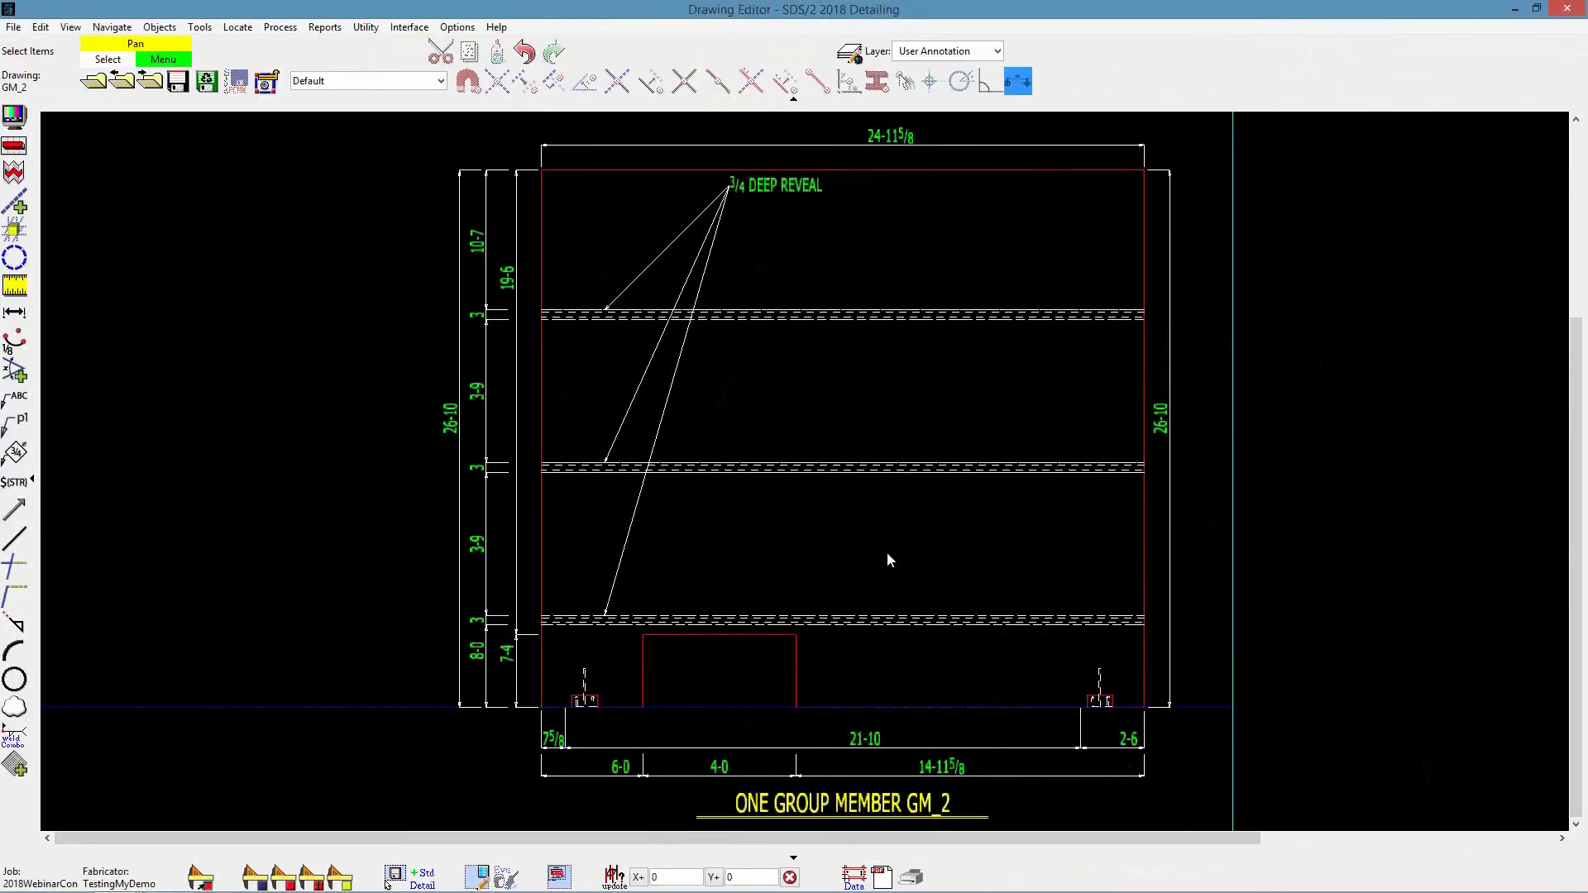
pyautogui.scroll(-1, 676, 574)
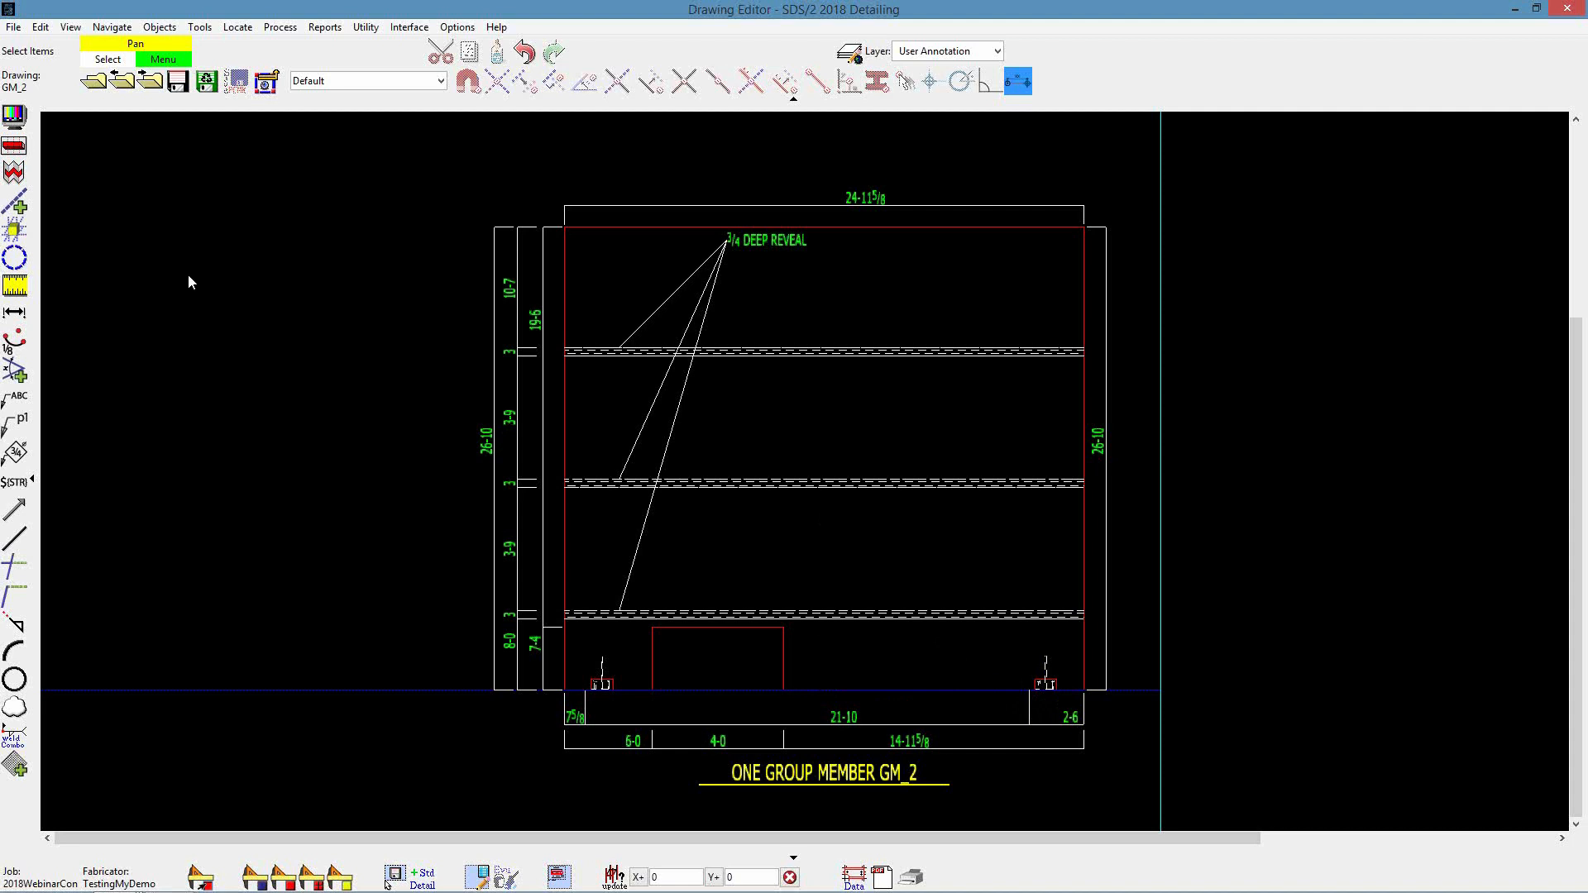
# Open the detail drawing of sub-member P1 and examine its rebar callouts, including the horizontal bar runs above the door opening
pyautogui.click(94, 81)
pyautogui.click(1031, 478)
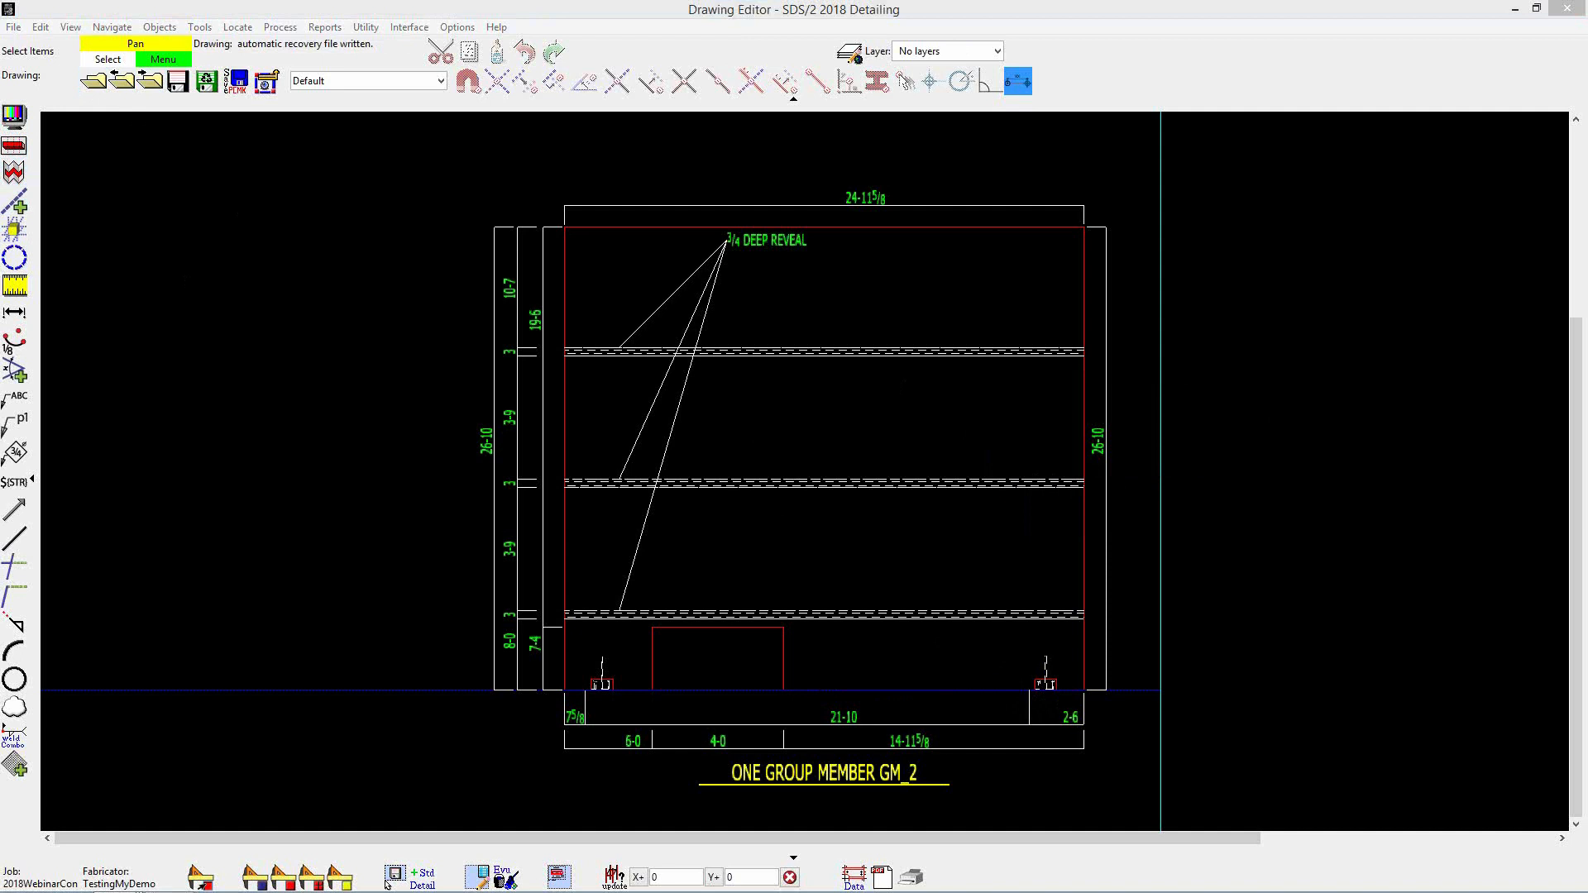
pyautogui.moveTo(1514, 193); pyautogui.dragTo(832, 154)
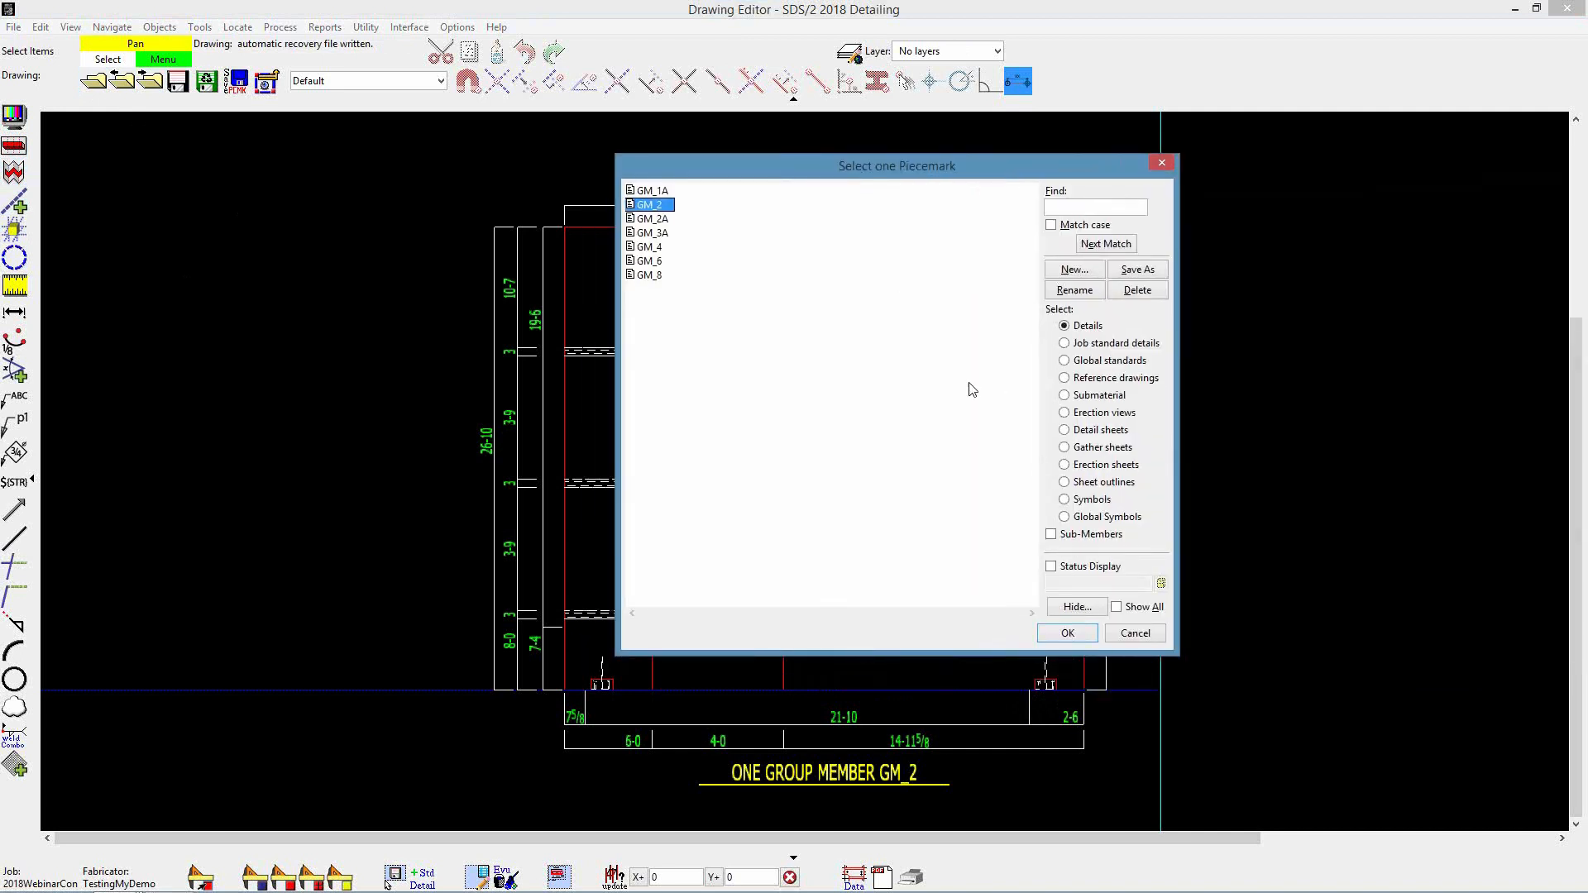
pyautogui.click(1075, 534)
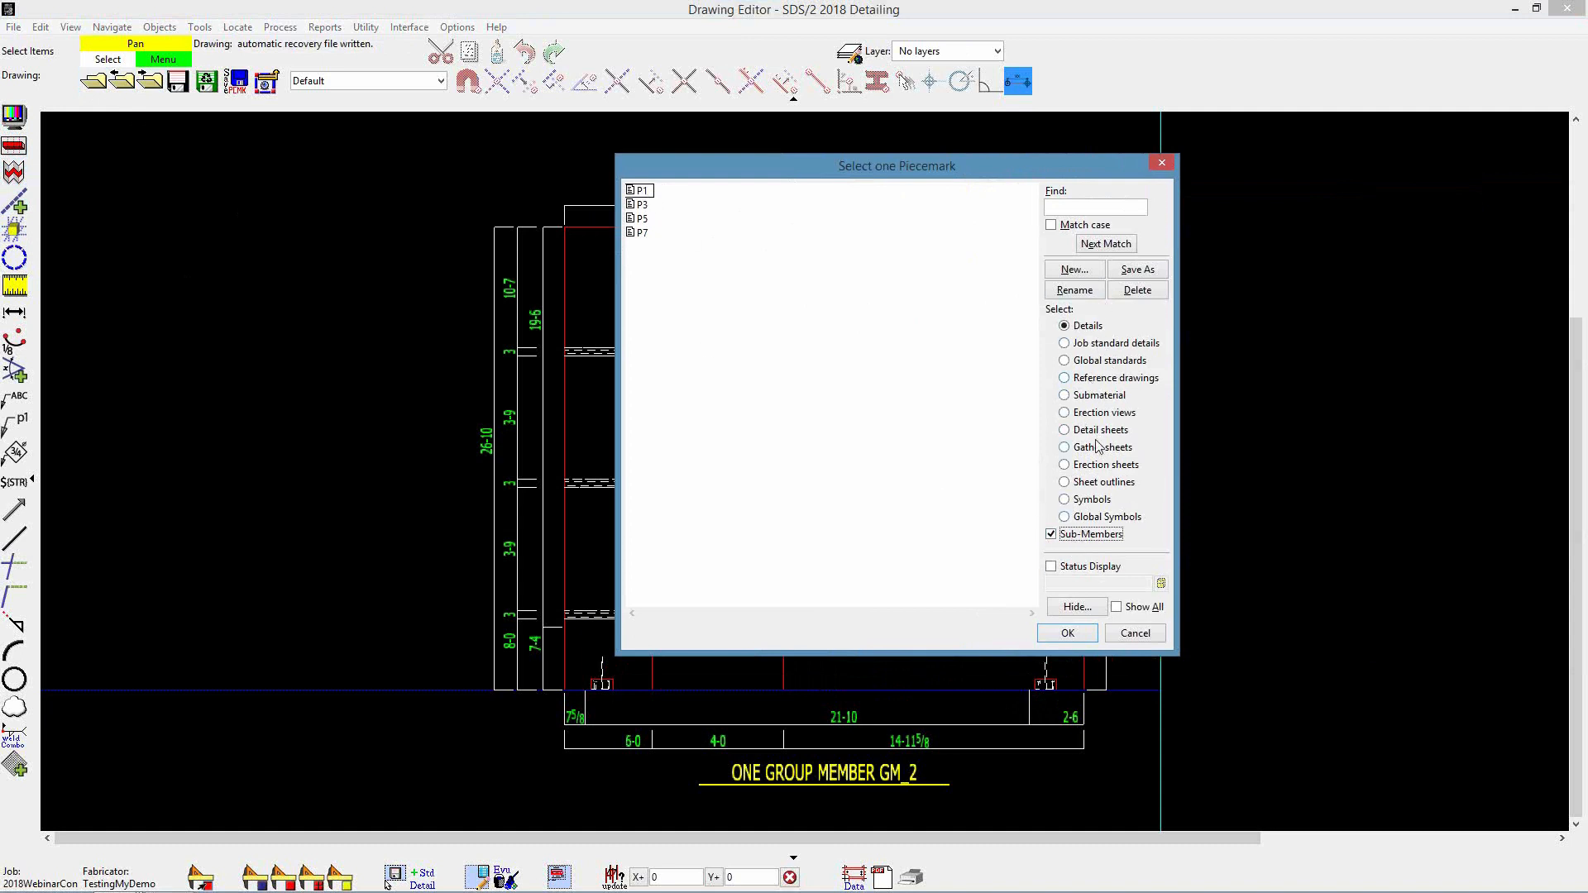
pyautogui.doubleClick(641, 191)
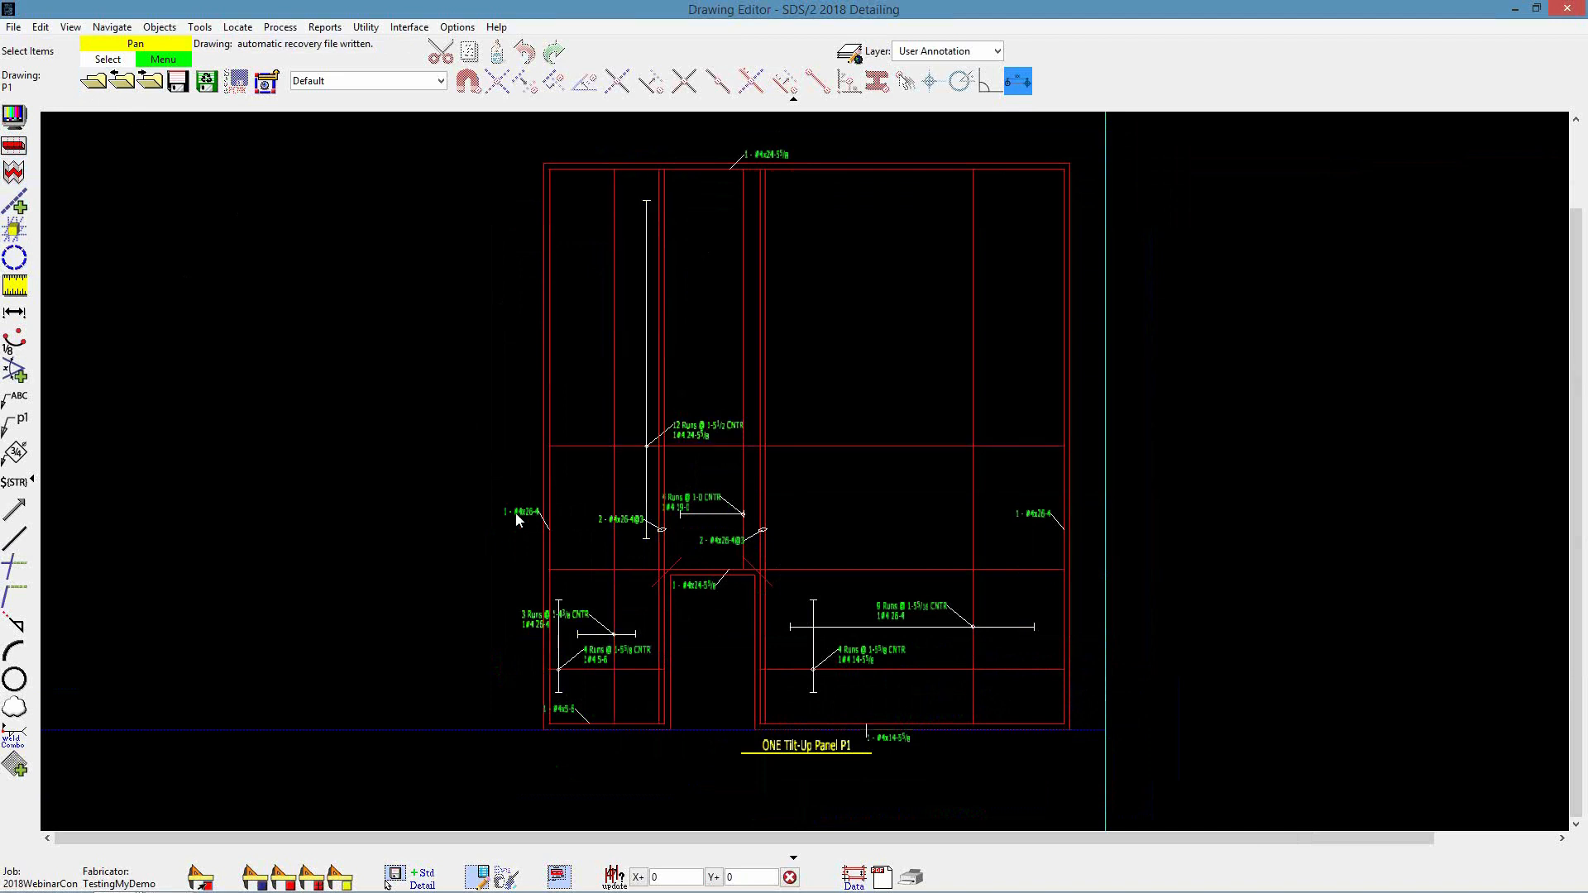
pyautogui.scroll(4, 507, 511)
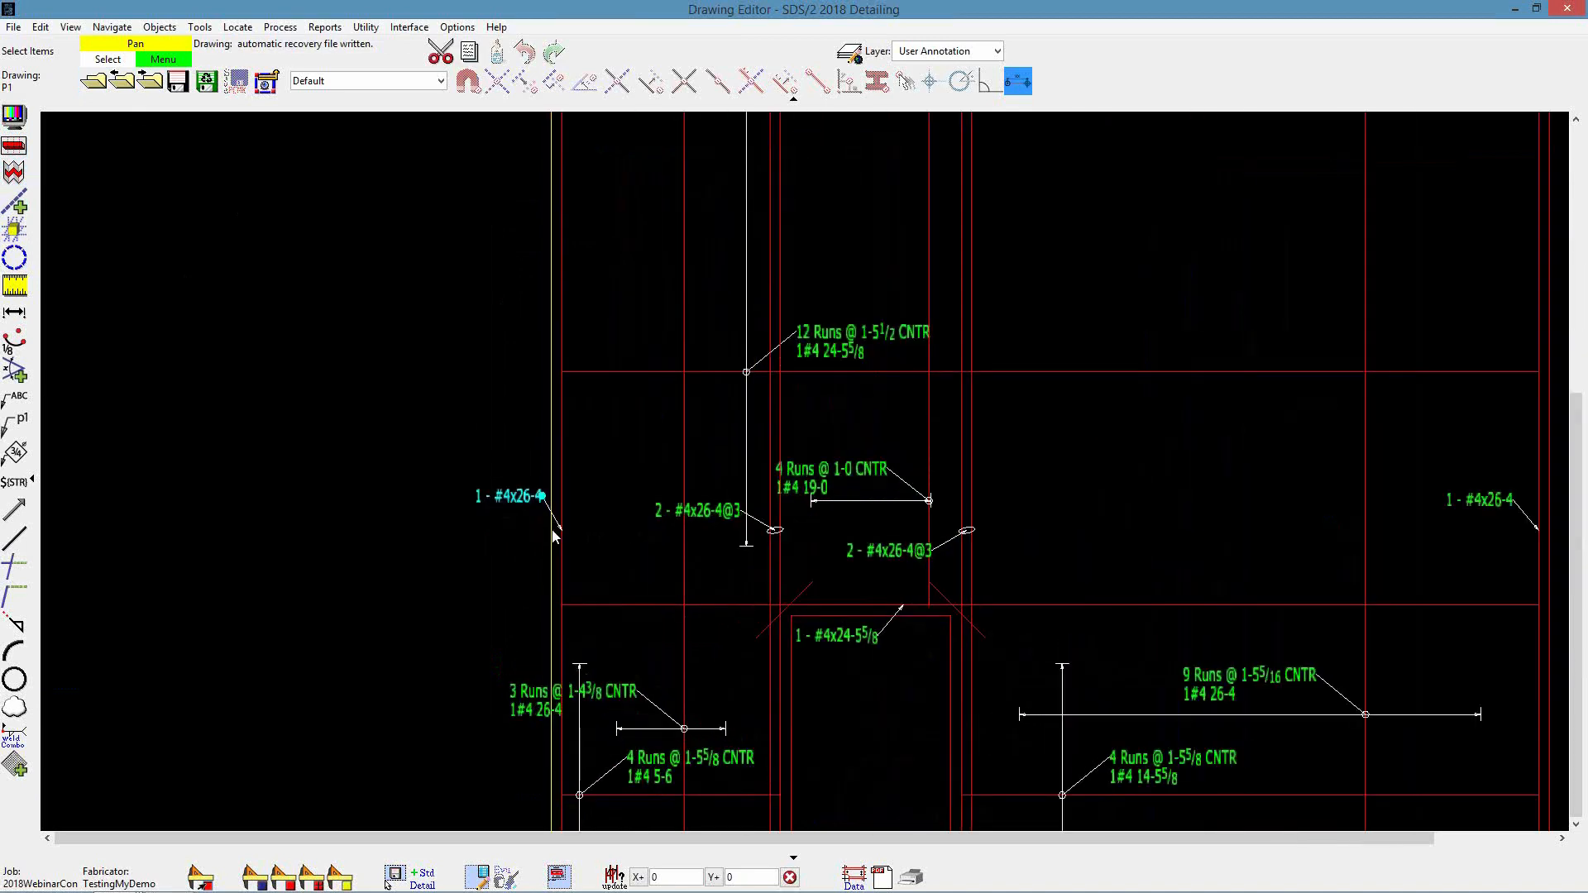
pyautogui.scroll(-3, 528, 503)
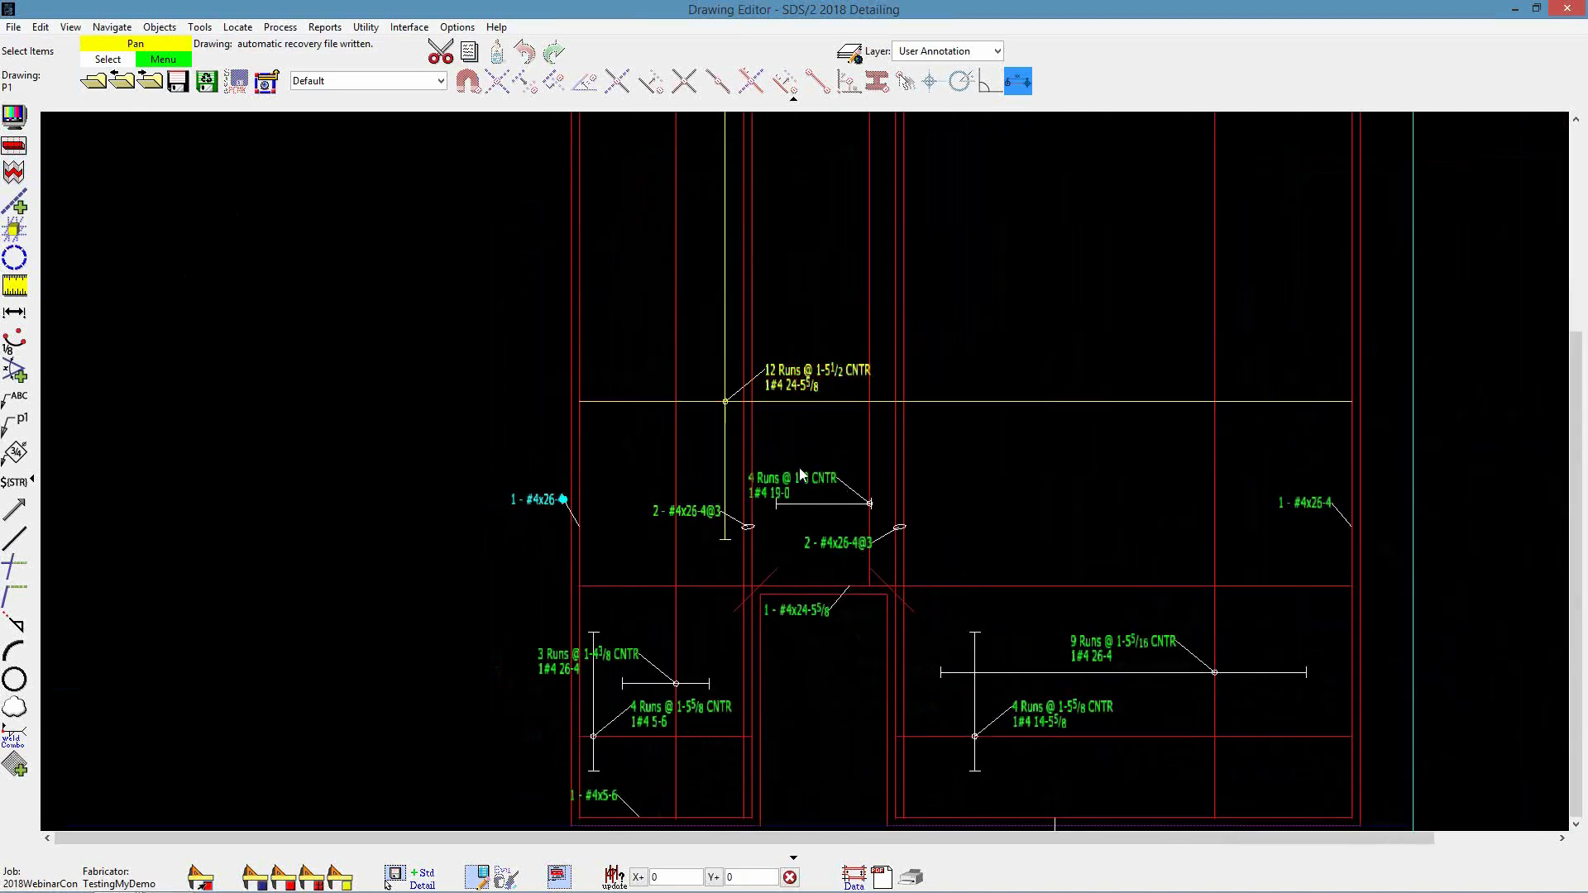
pyautogui.click(818, 377)
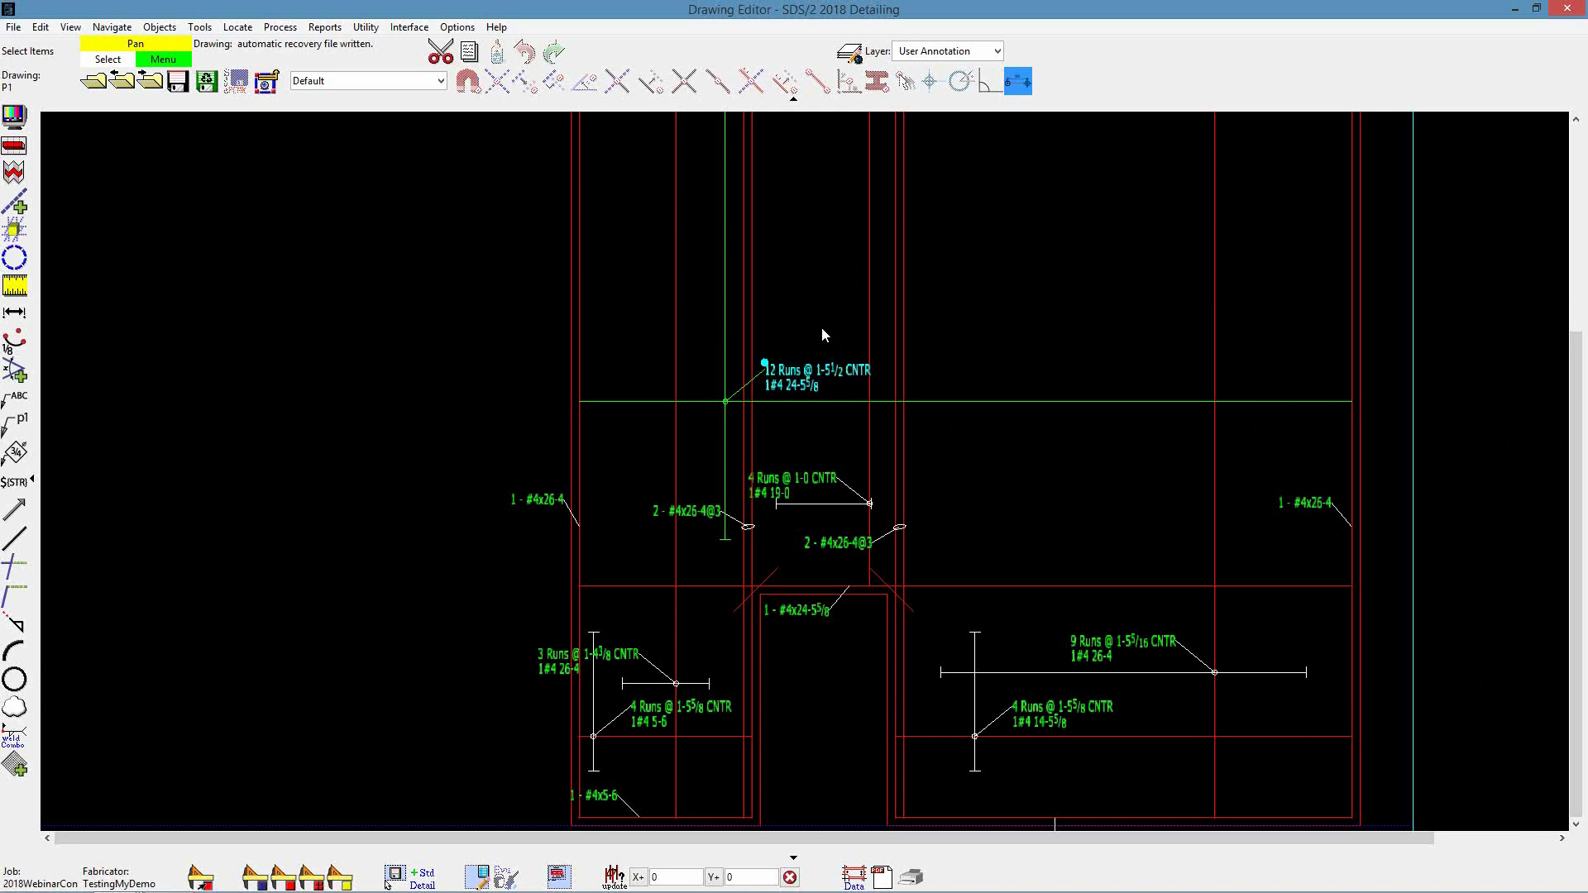
pyautogui.scroll(-2, 884, 364)
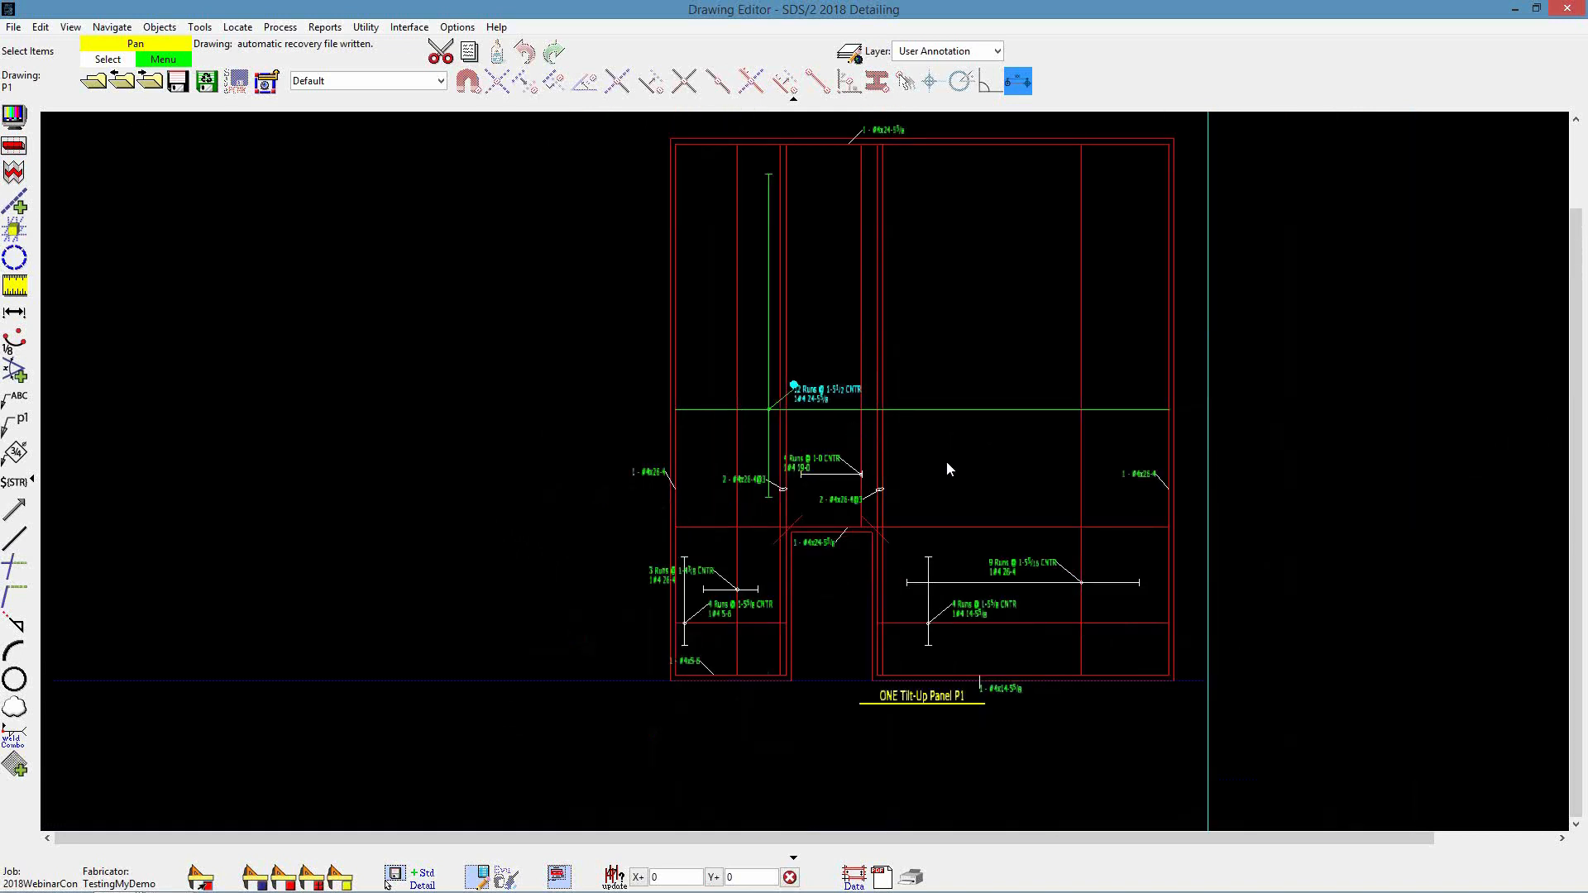
pyautogui.moveTo(931, 464); pyautogui.dragTo(891, 506, button='middle')
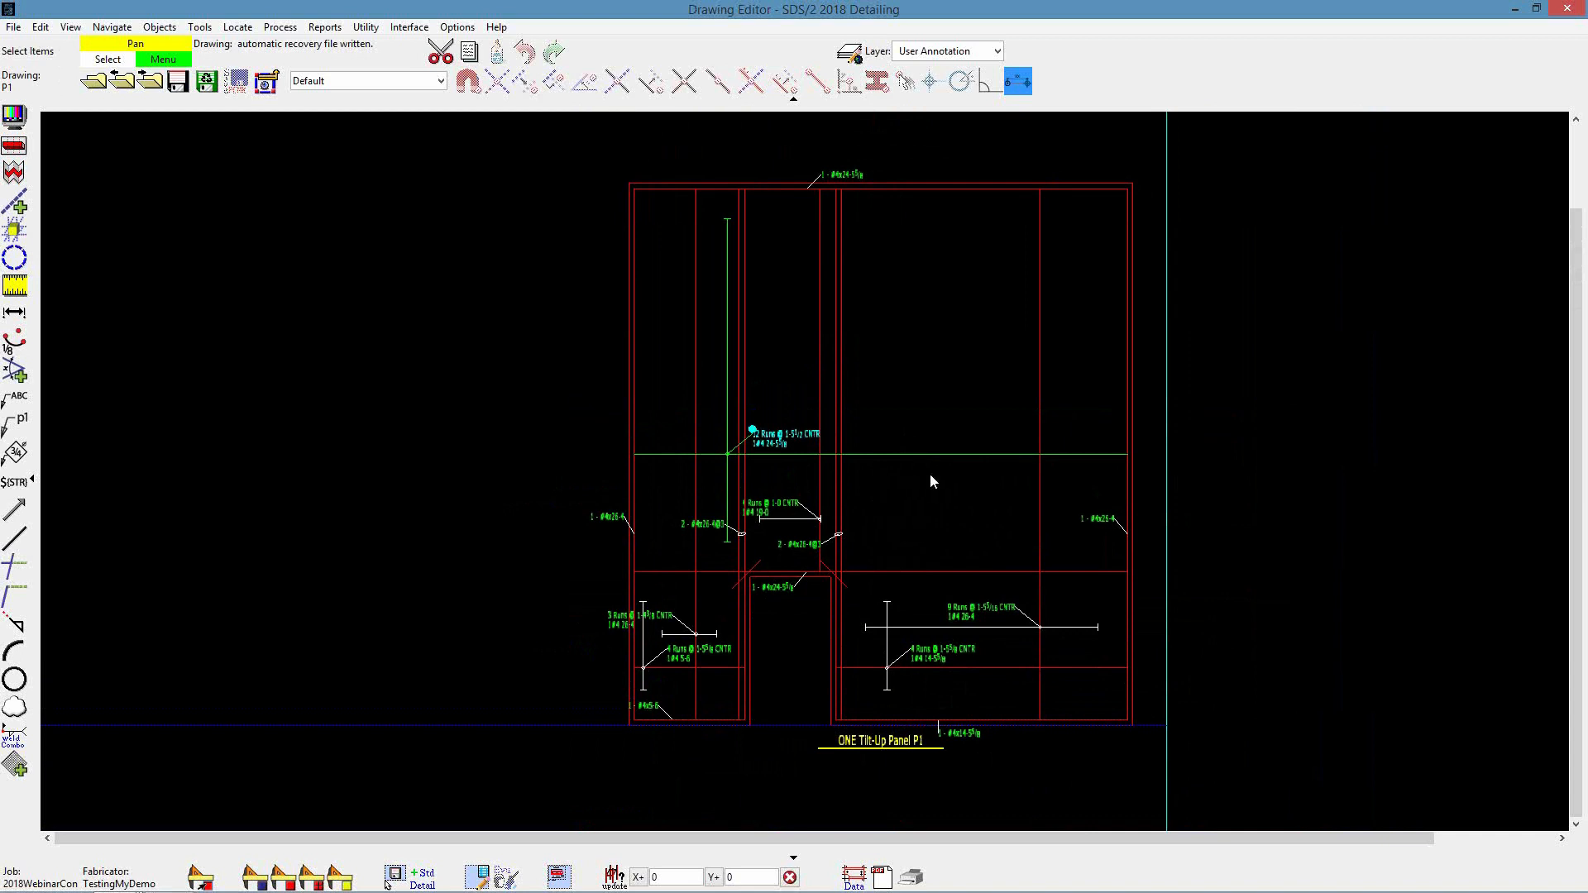
# Create a new detail sheet named 1 using the 11x17 TiltUps sheet outline
pyautogui.click(95, 85)
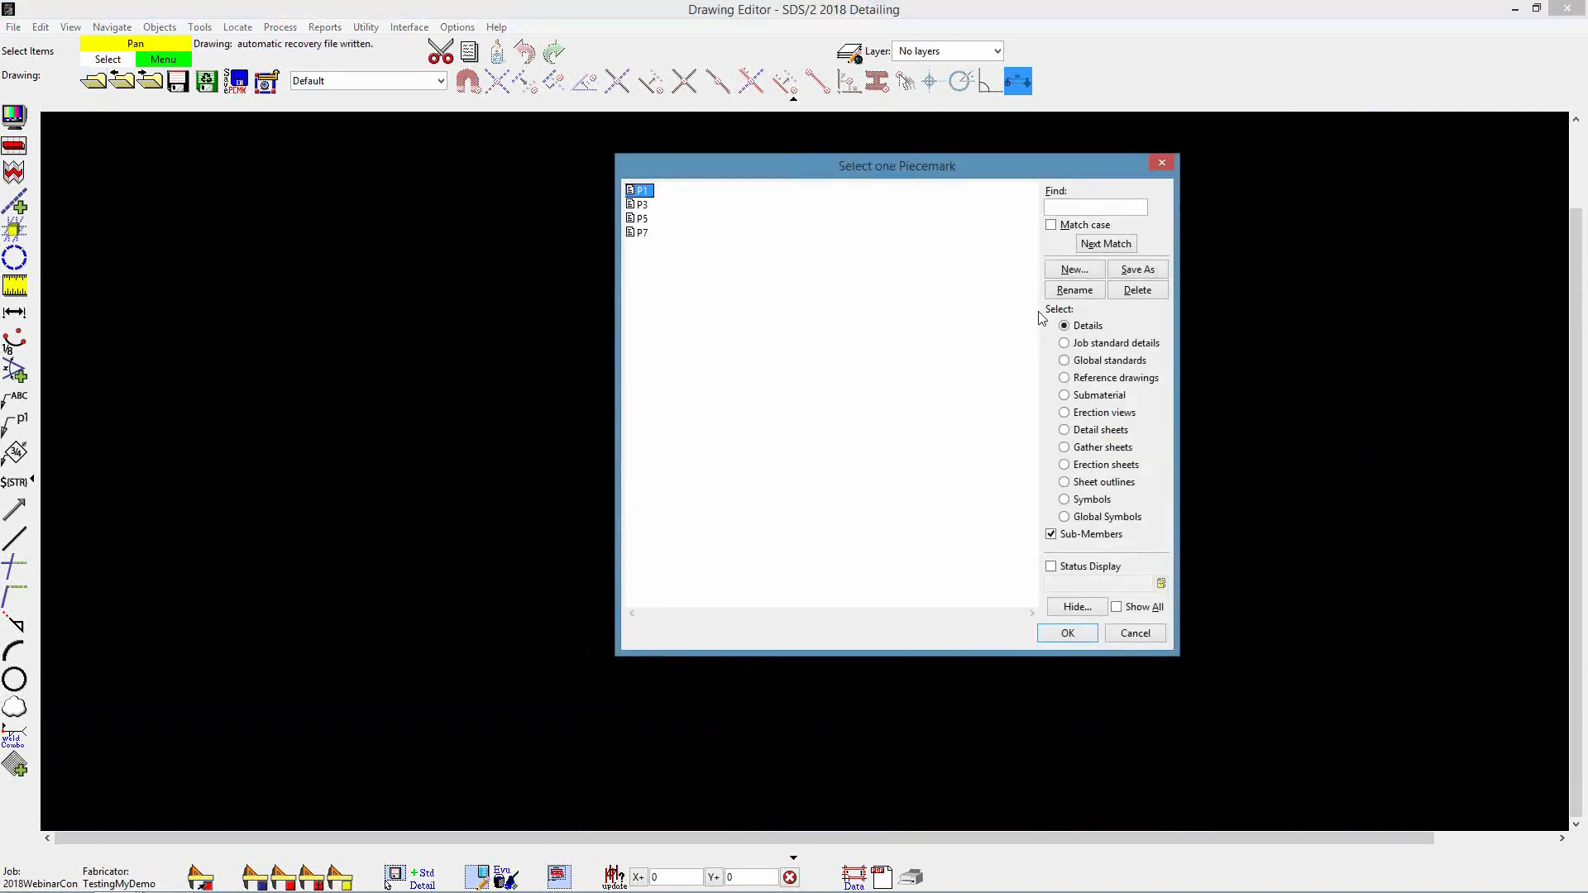
pyautogui.click(1100, 431)
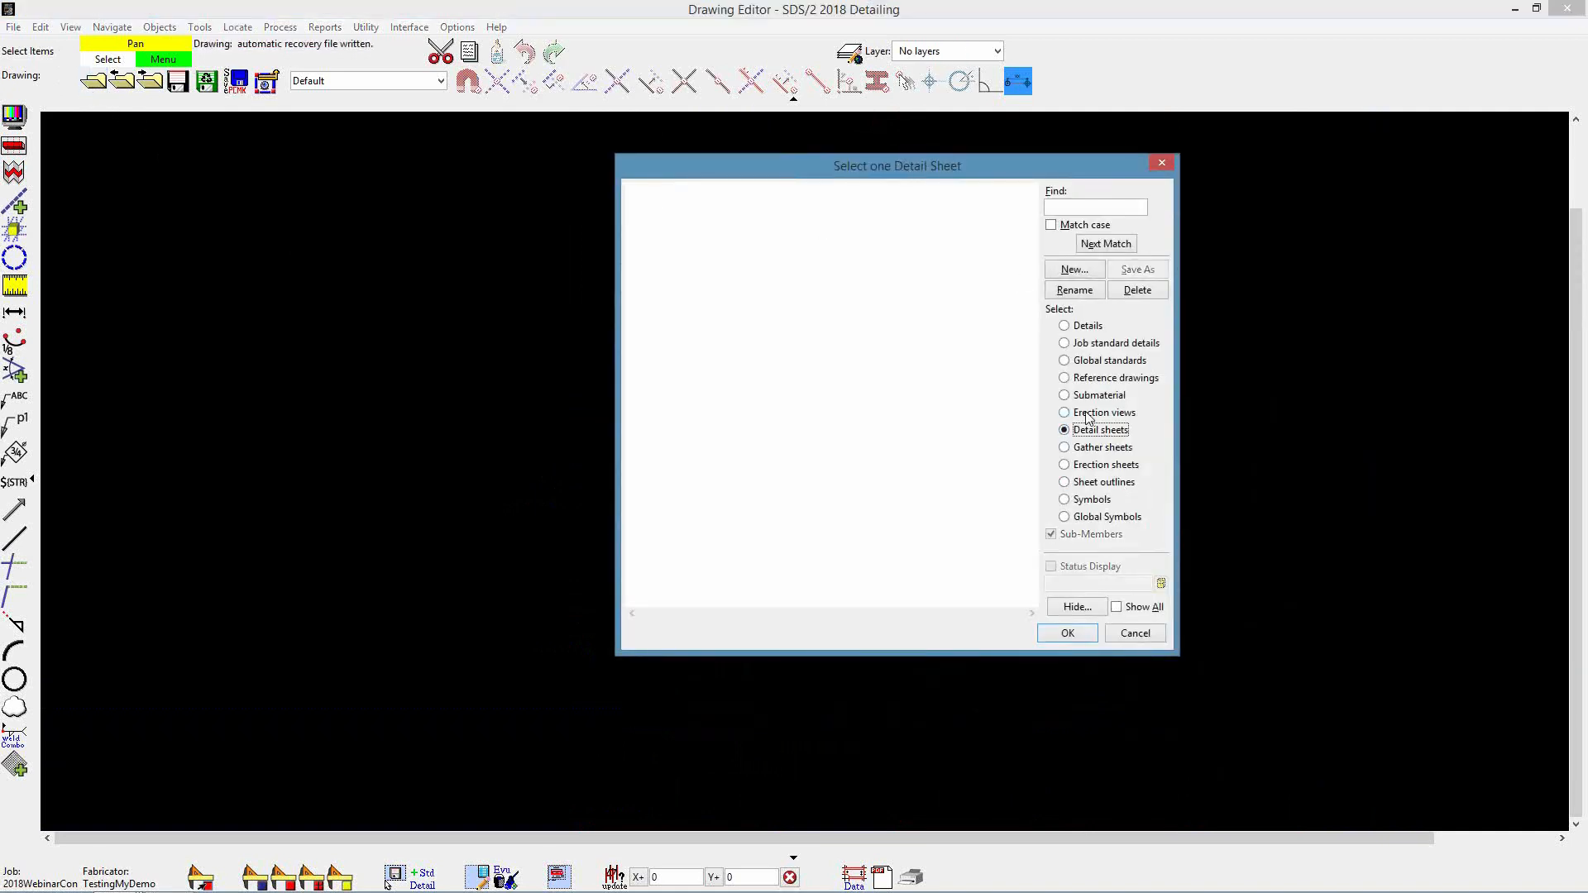
pyautogui.click(1074, 270)
pyautogui.write('1')
pyautogui.click(887, 568)
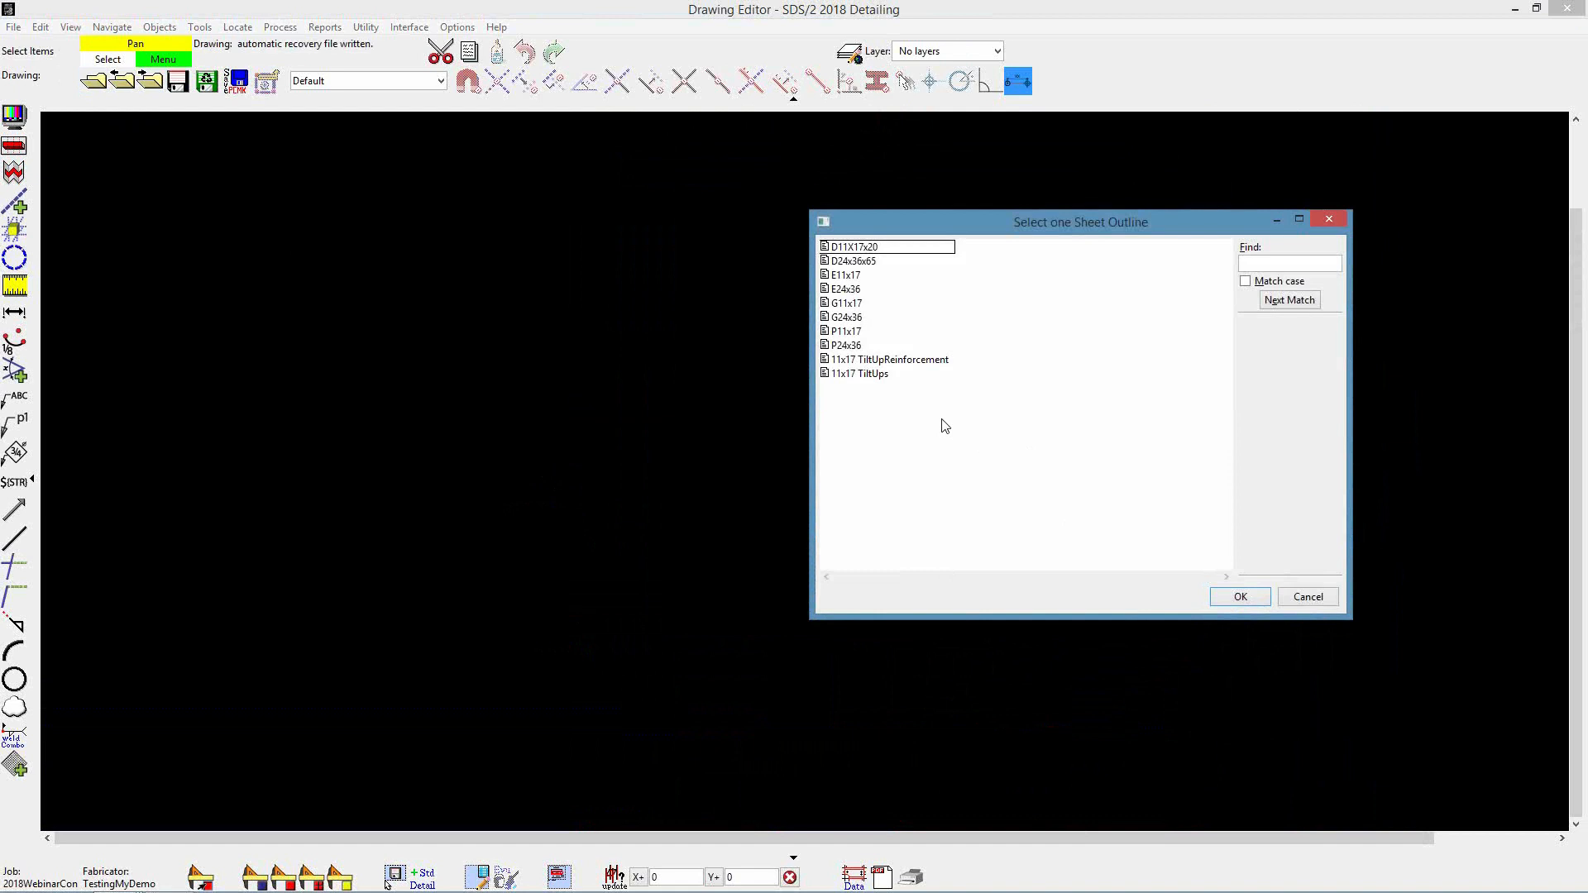
pyautogui.click(893, 382)
pyautogui.doubleClick(893, 381)
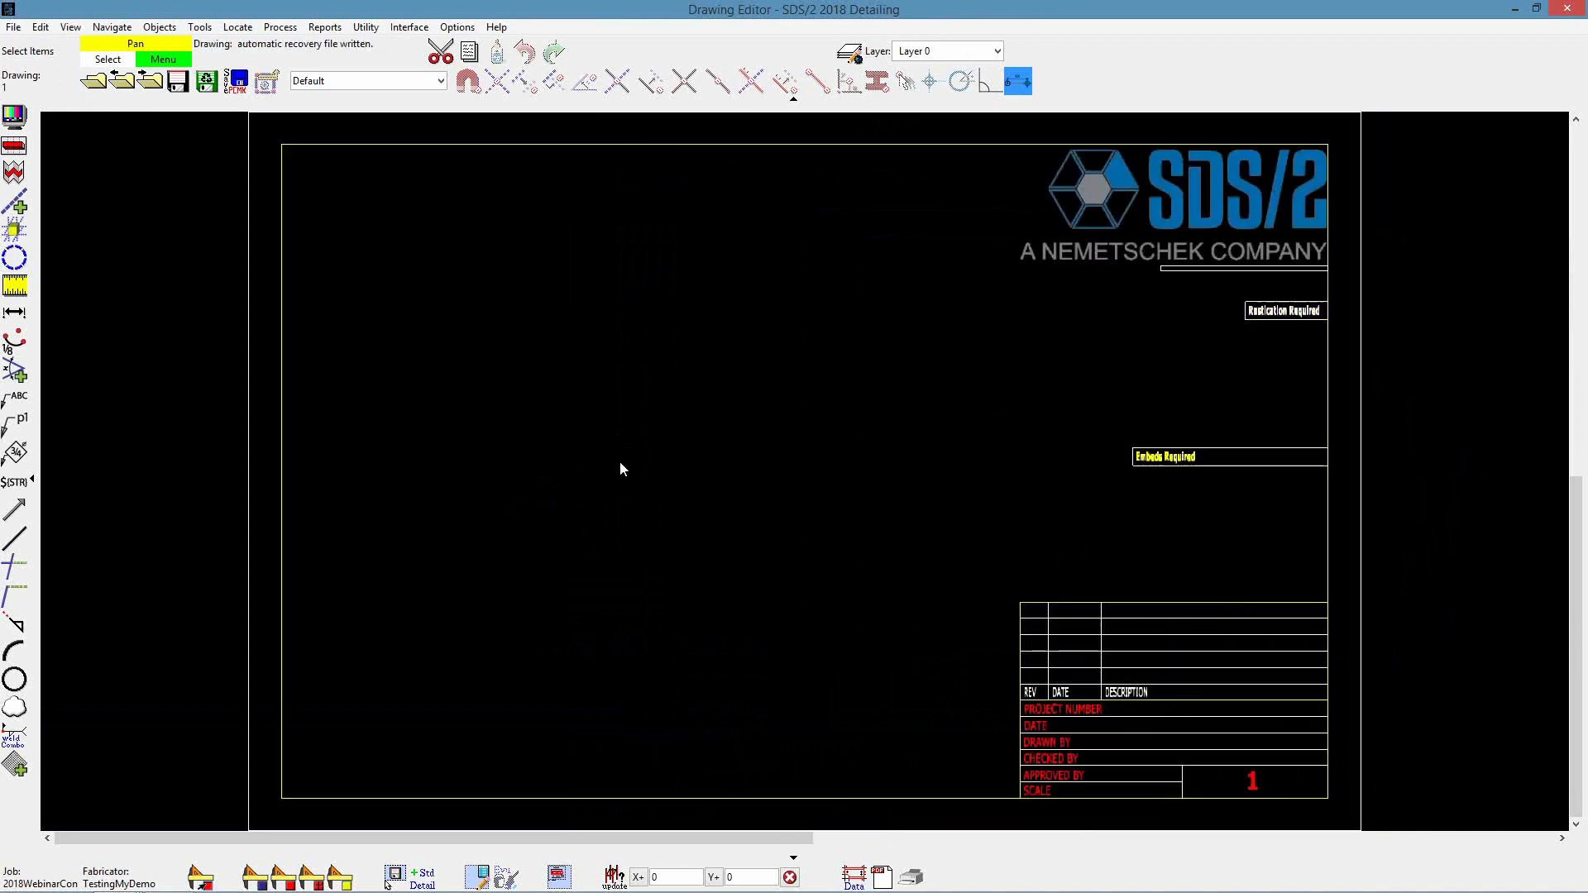
# Place the GM_2 group member detail inside the border of sheet 1 and save the sheet
pyautogui.press('a')
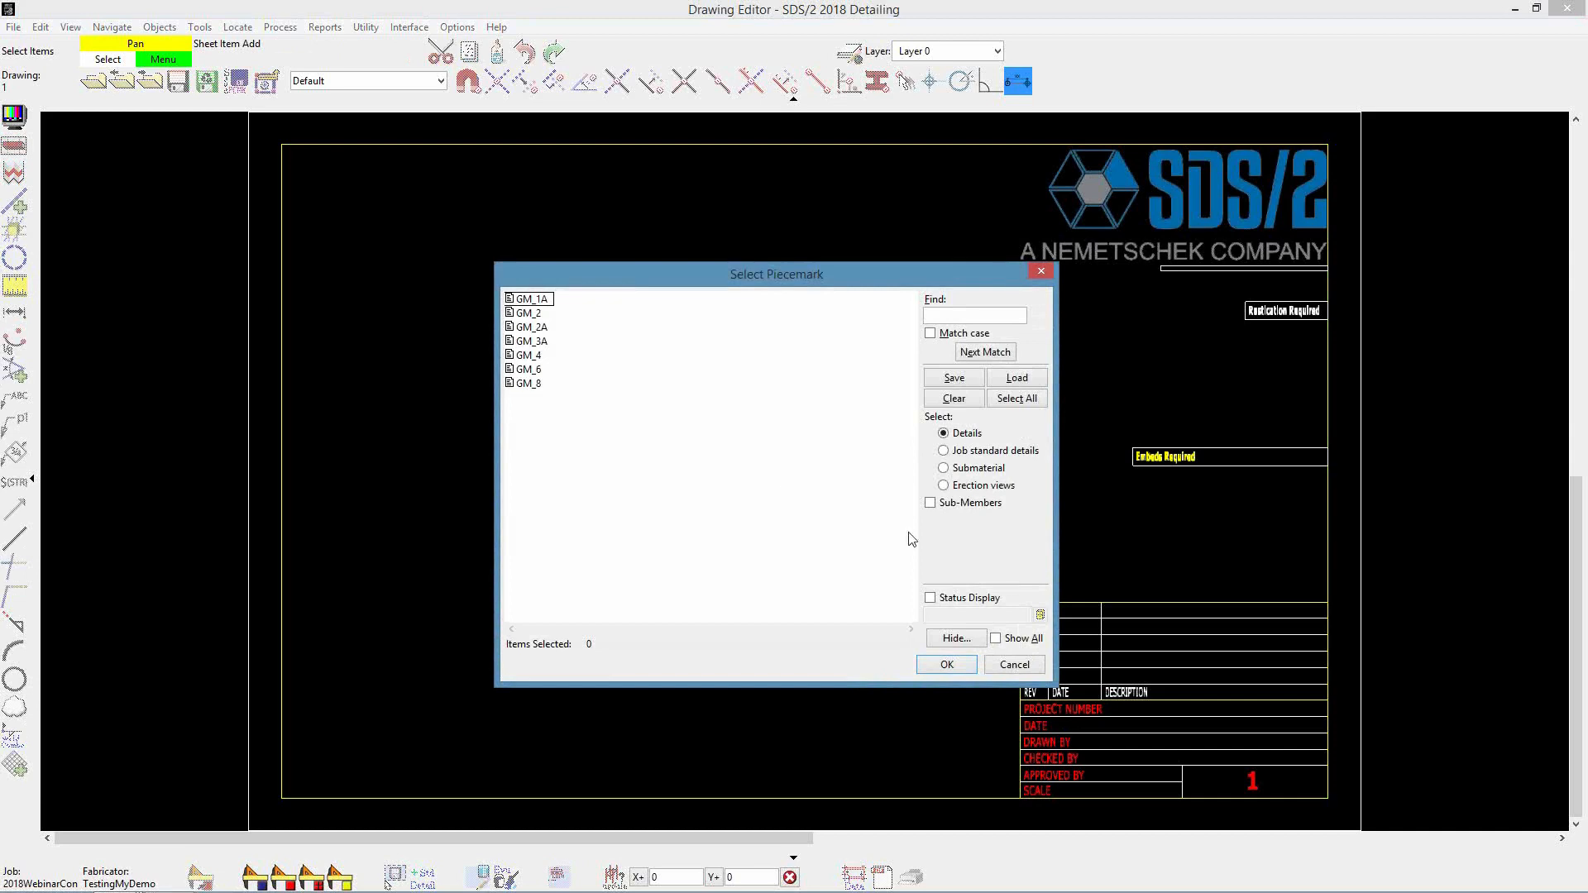
pyautogui.click(1007, 674)
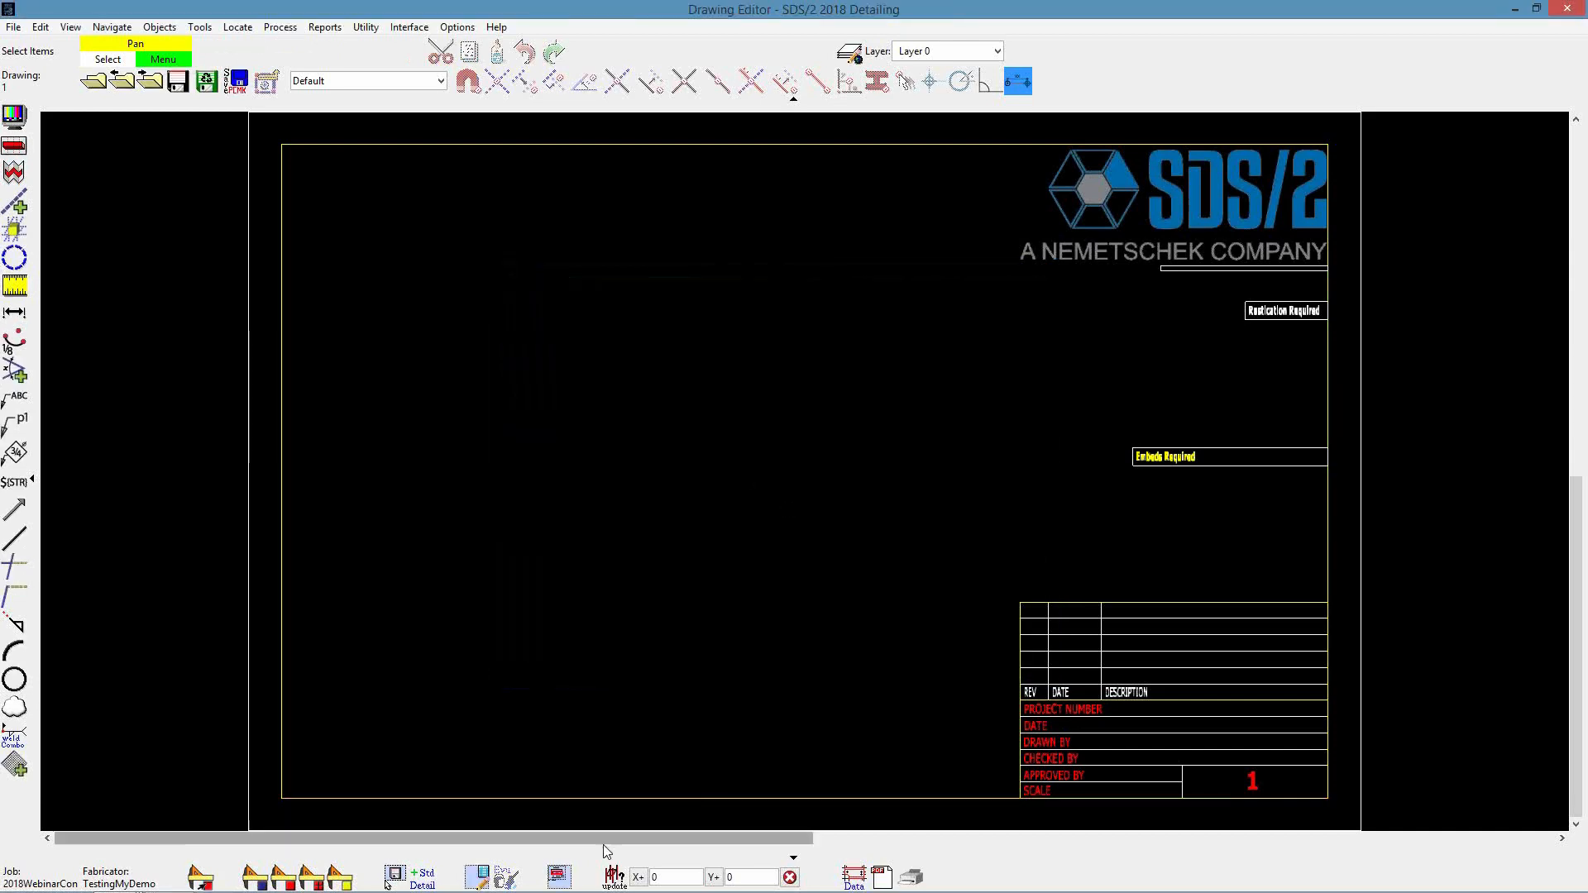
pyautogui.click(559, 879)
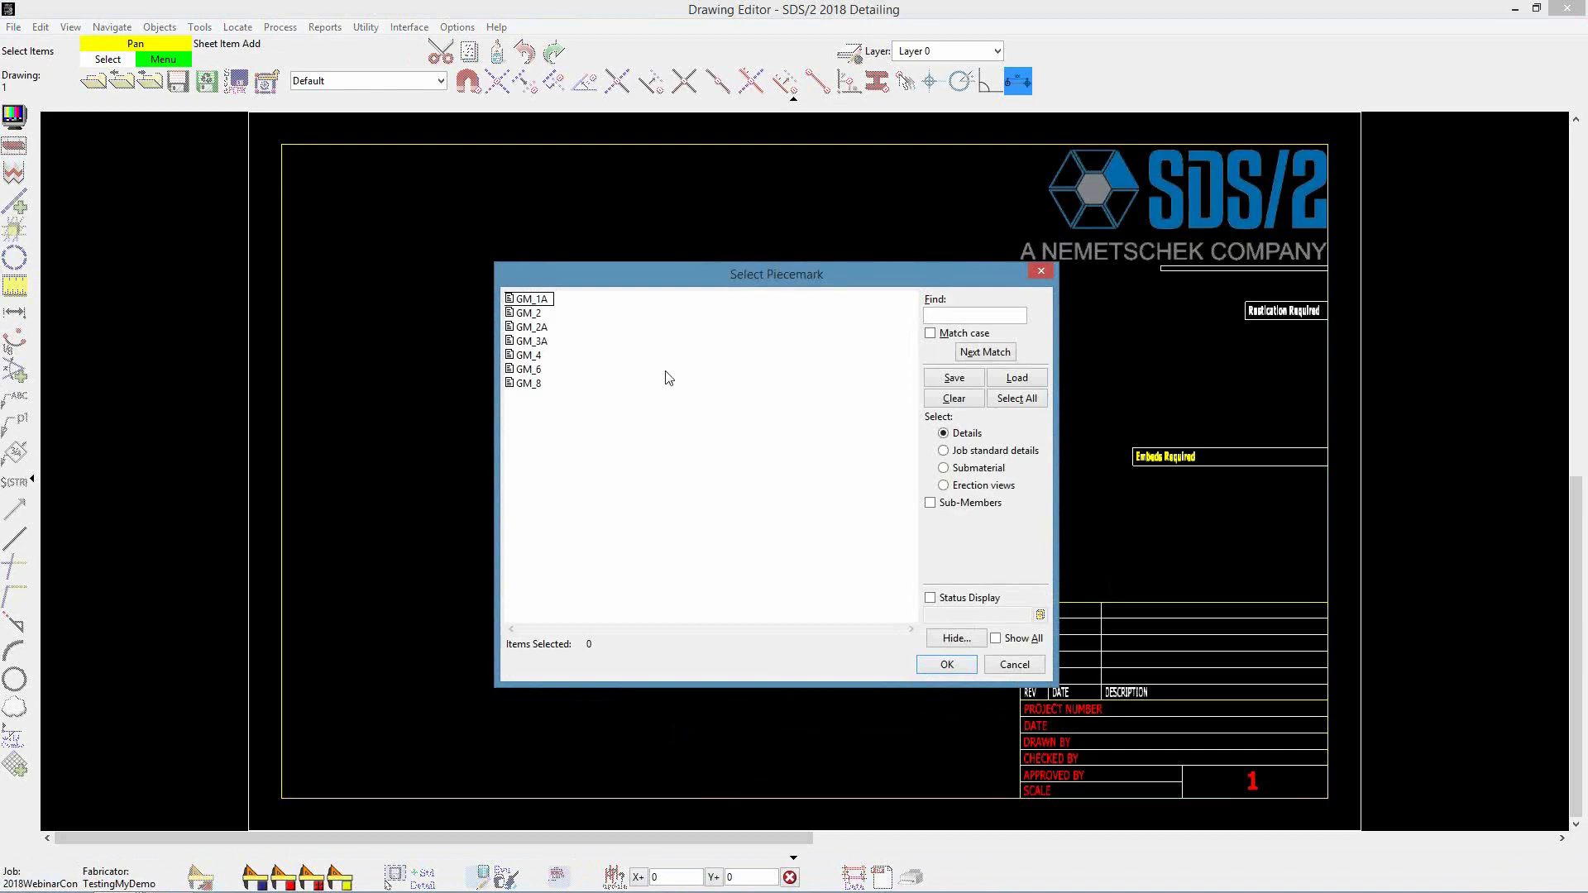
pyautogui.click(536, 314)
pyautogui.click(938, 666)
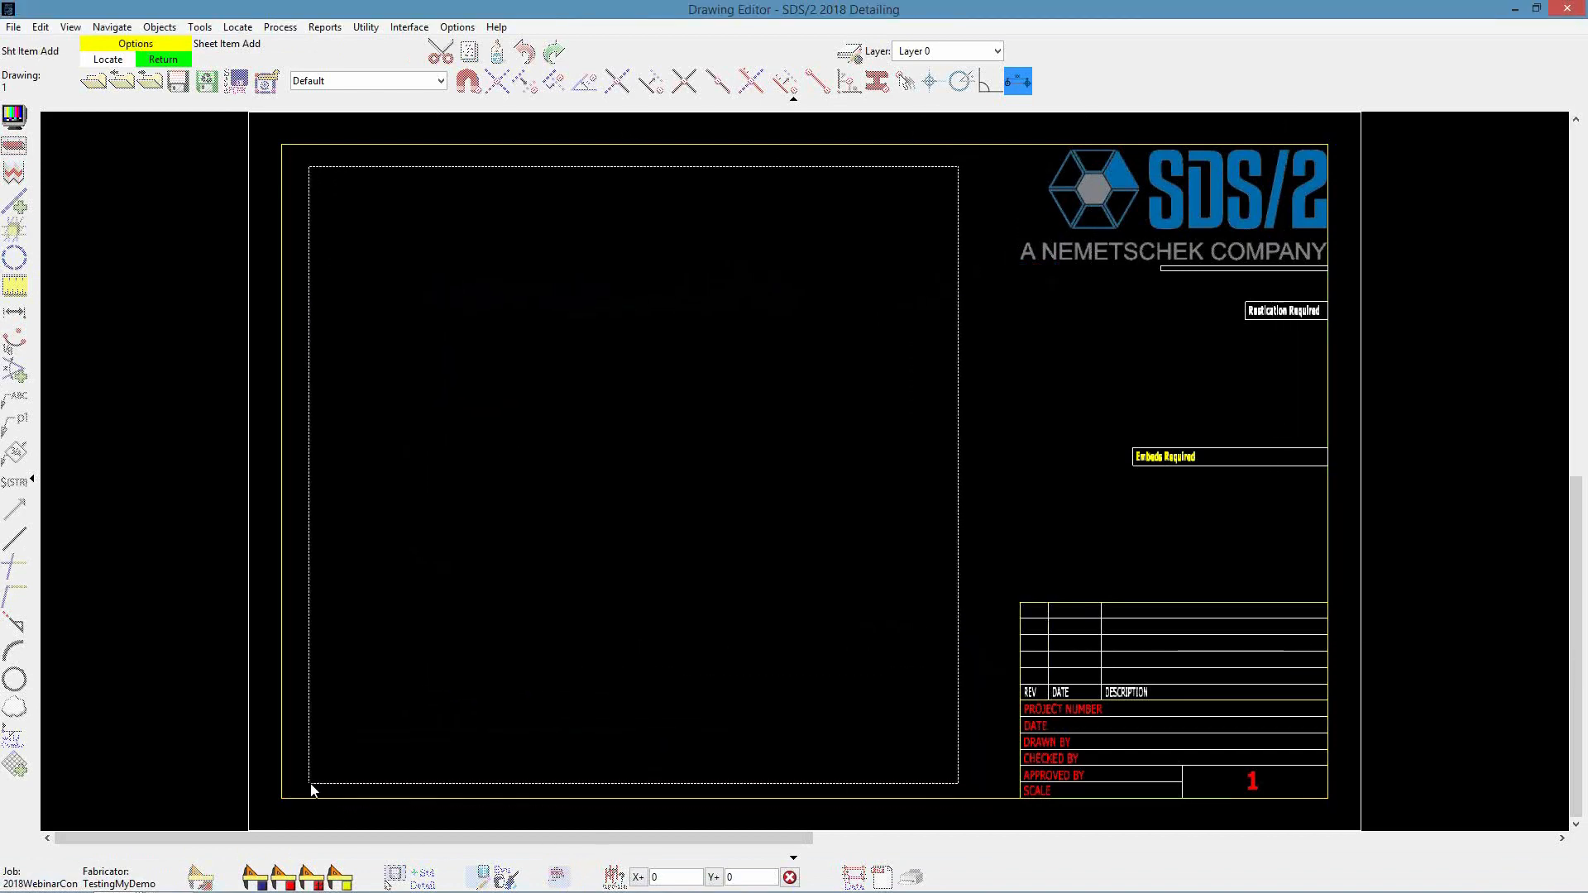
pyautogui.click(309, 786)
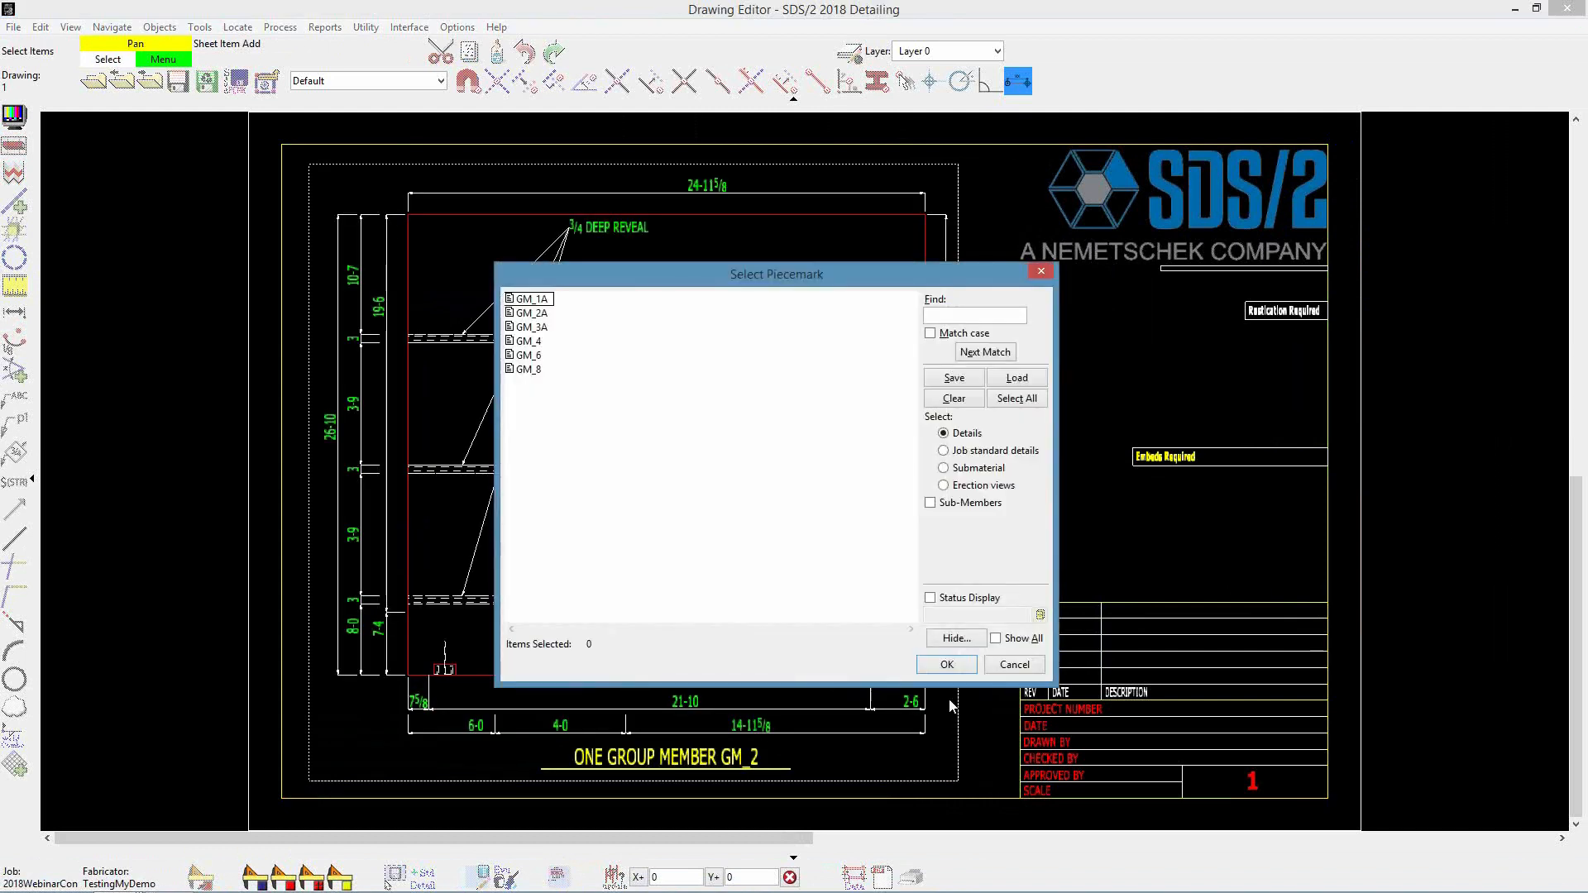
pyautogui.click(947, 665)
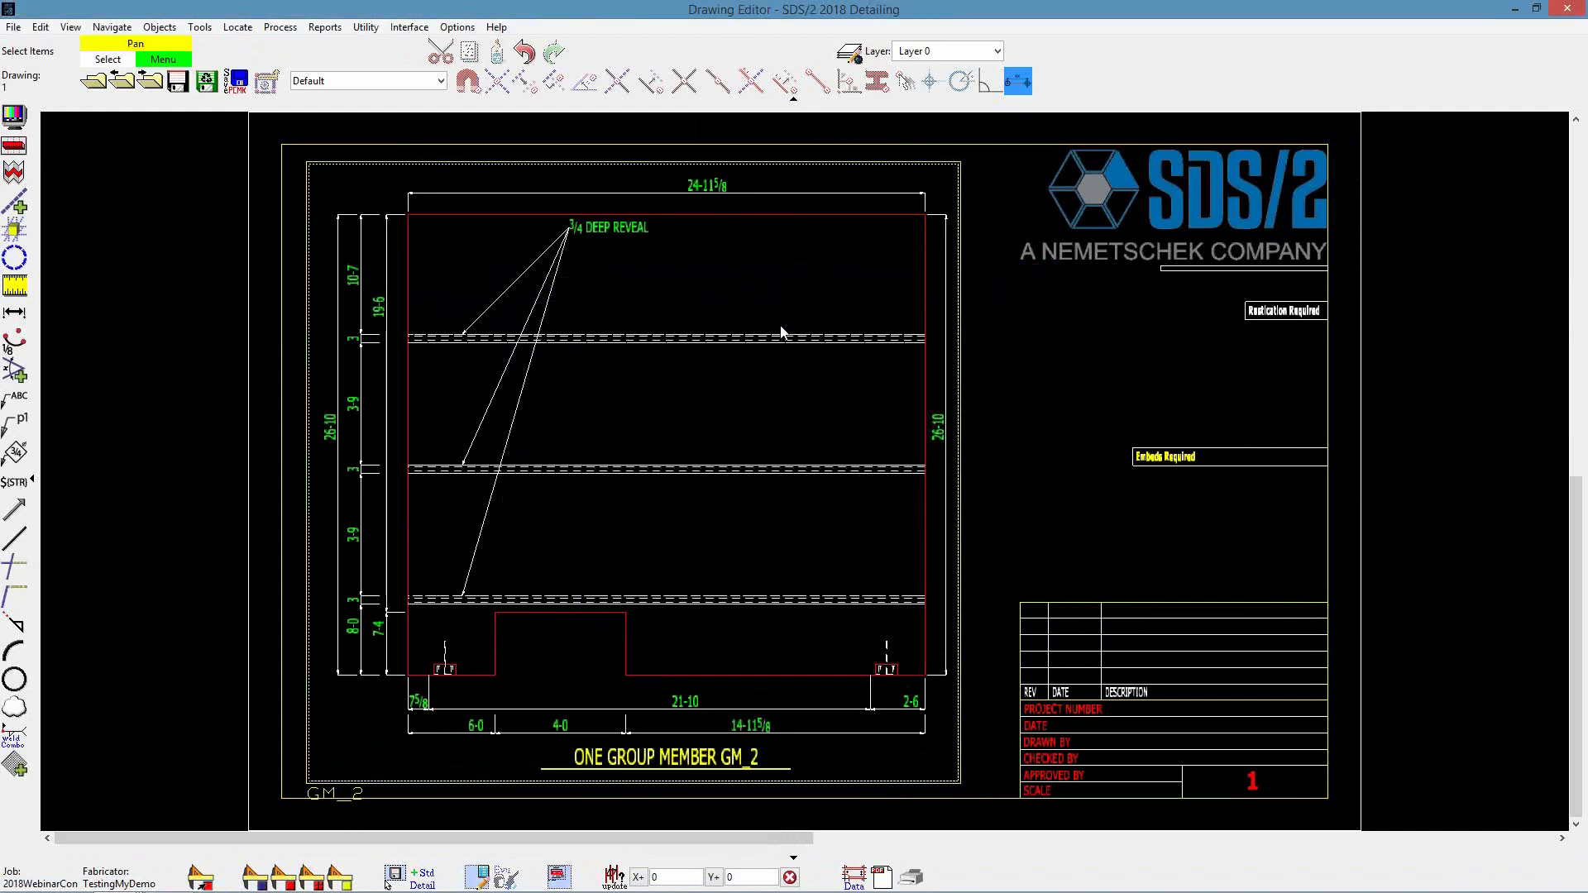
pyautogui.click(177, 83)
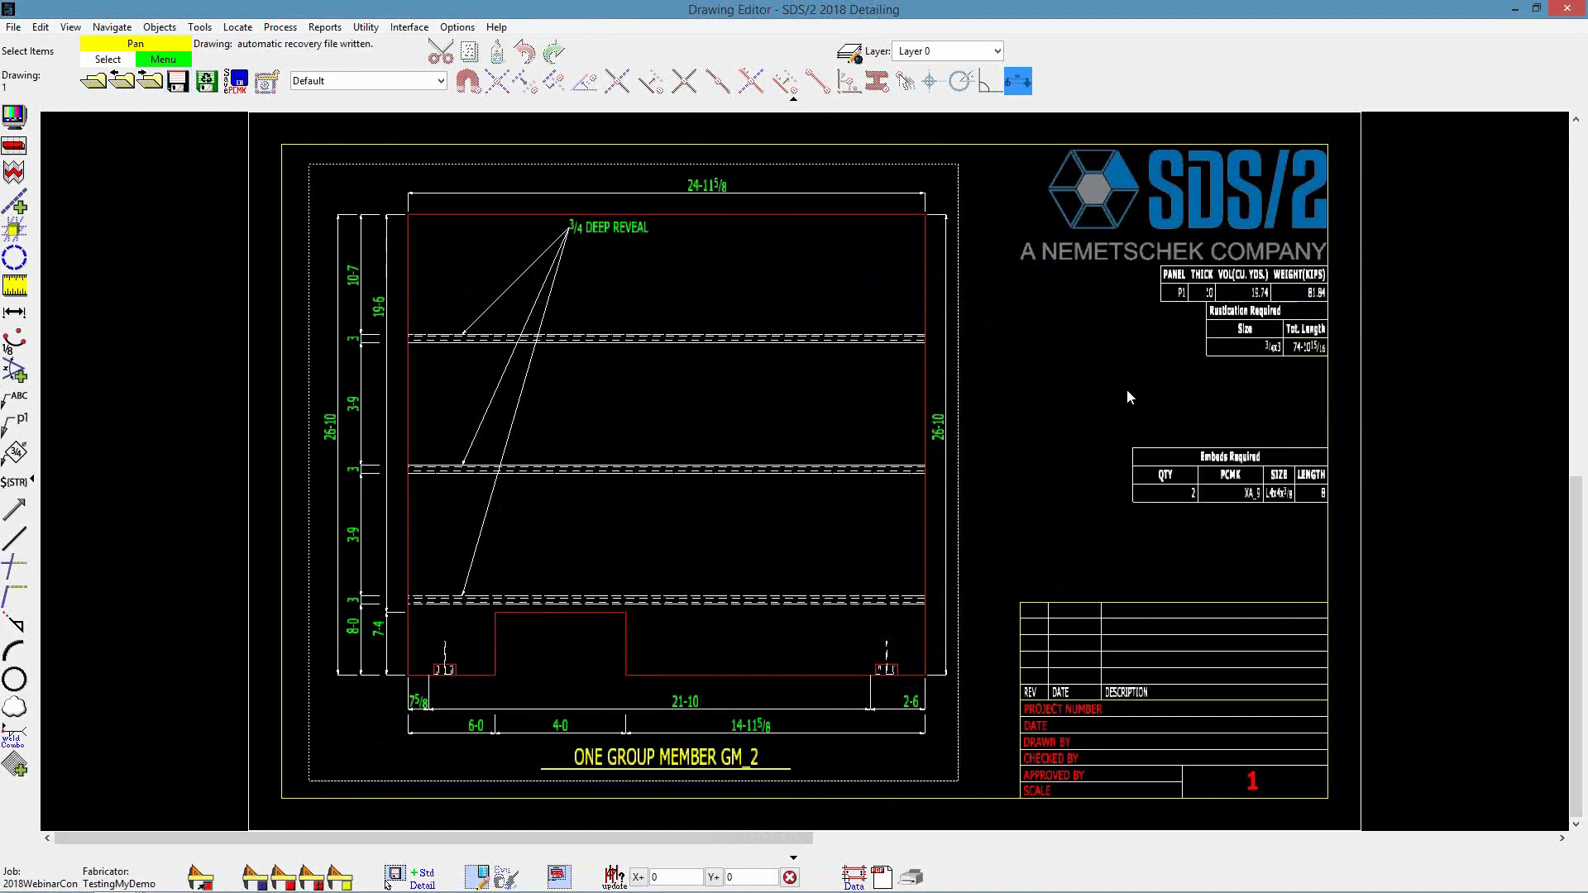
# Examine the panel data and Rustication Required tables on sheet 1 and compare them with the reveals drawn across the panel
pyautogui.scroll(2, 1310, 330)
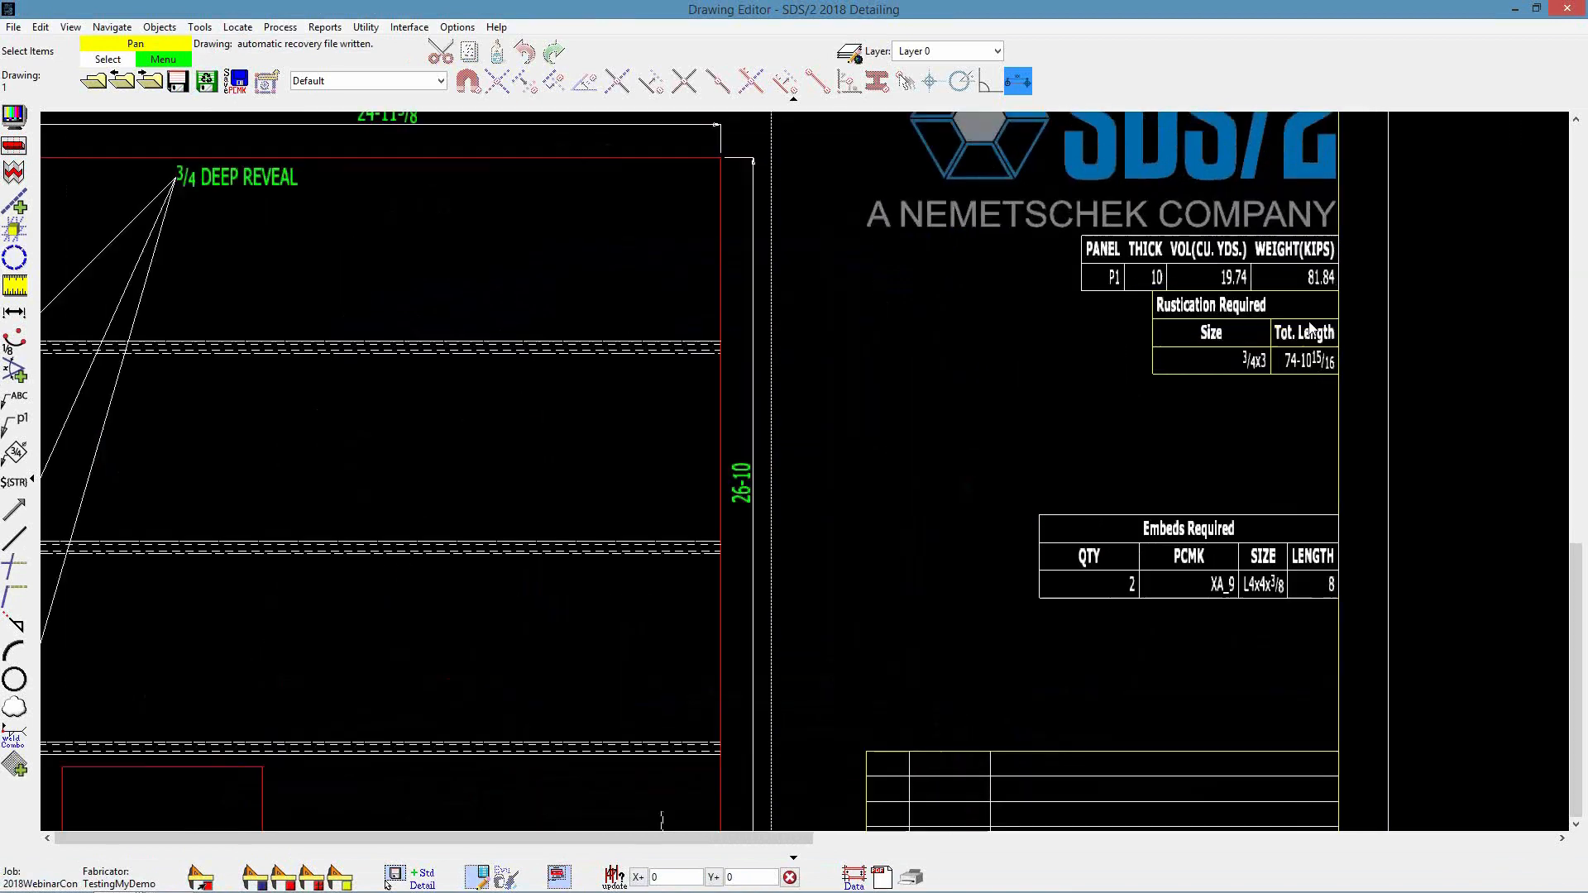
pyautogui.scroll(-1, 1310, 330)
pyautogui.scroll(2, 1148, 391)
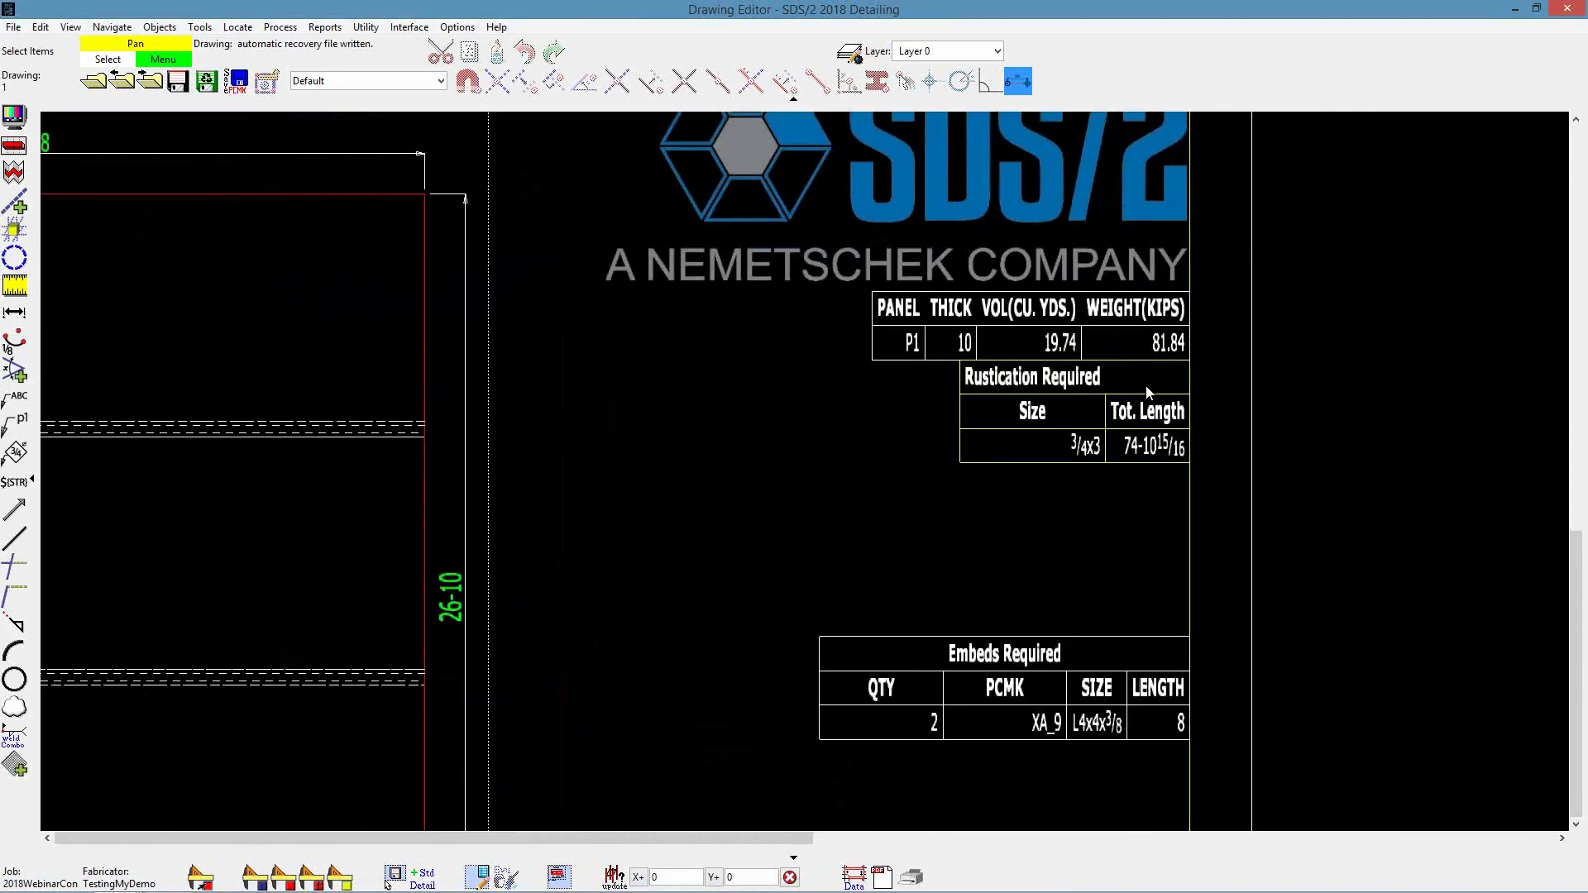
pyautogui.scroll(-3, 1075, 418)
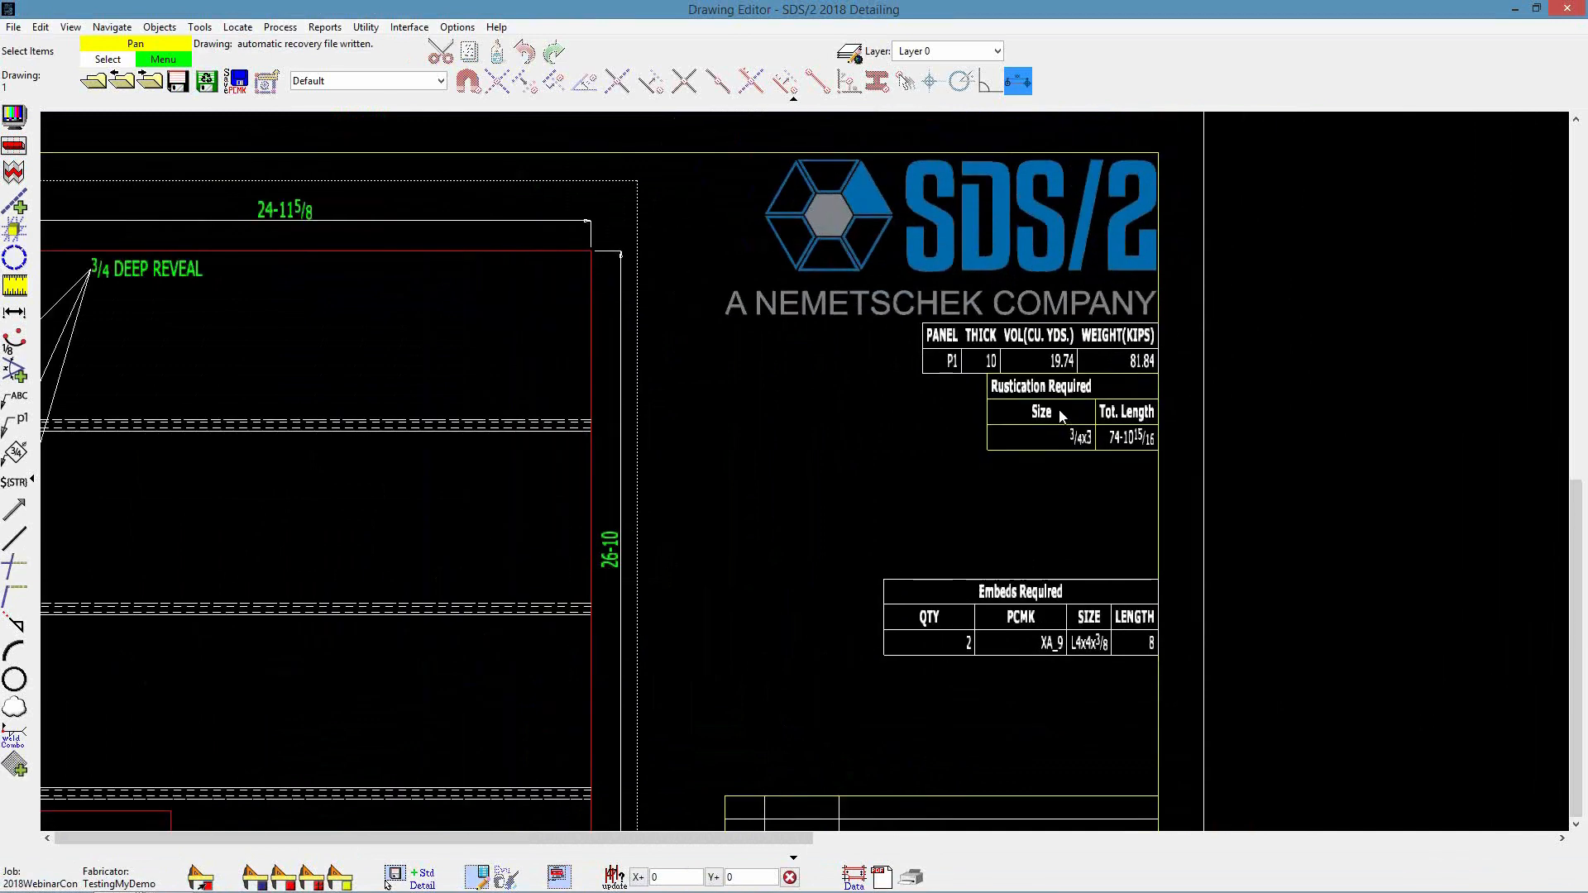
pyautogui.scroll(-1, 1034, 371)
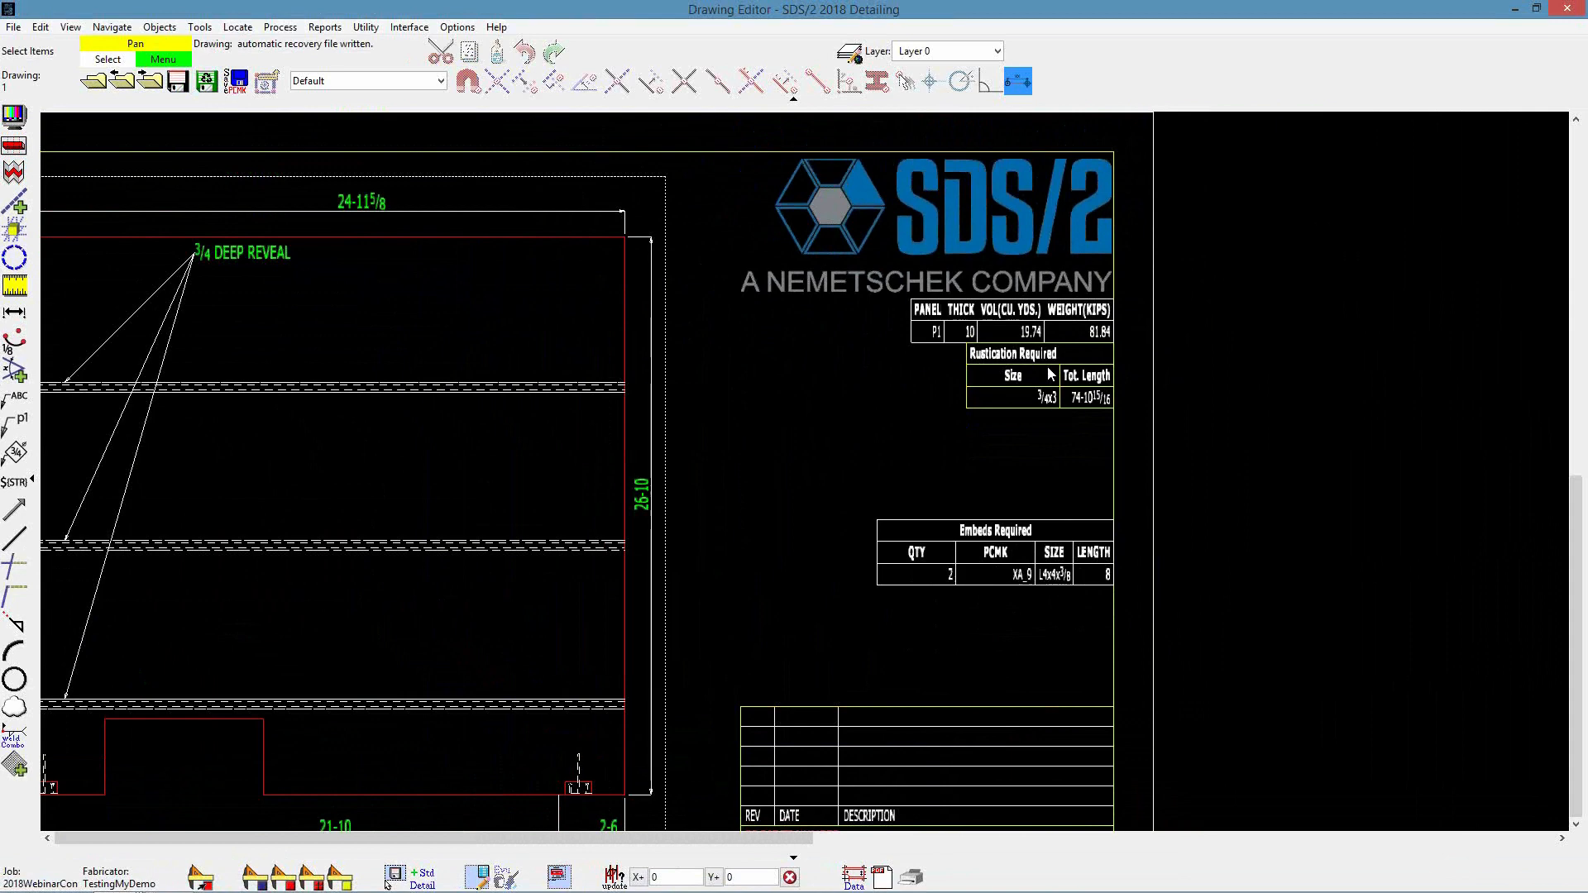
pyautogui.scroll(1, 1059, 398)
pyautogui.scroll(-3, 1065, 399)
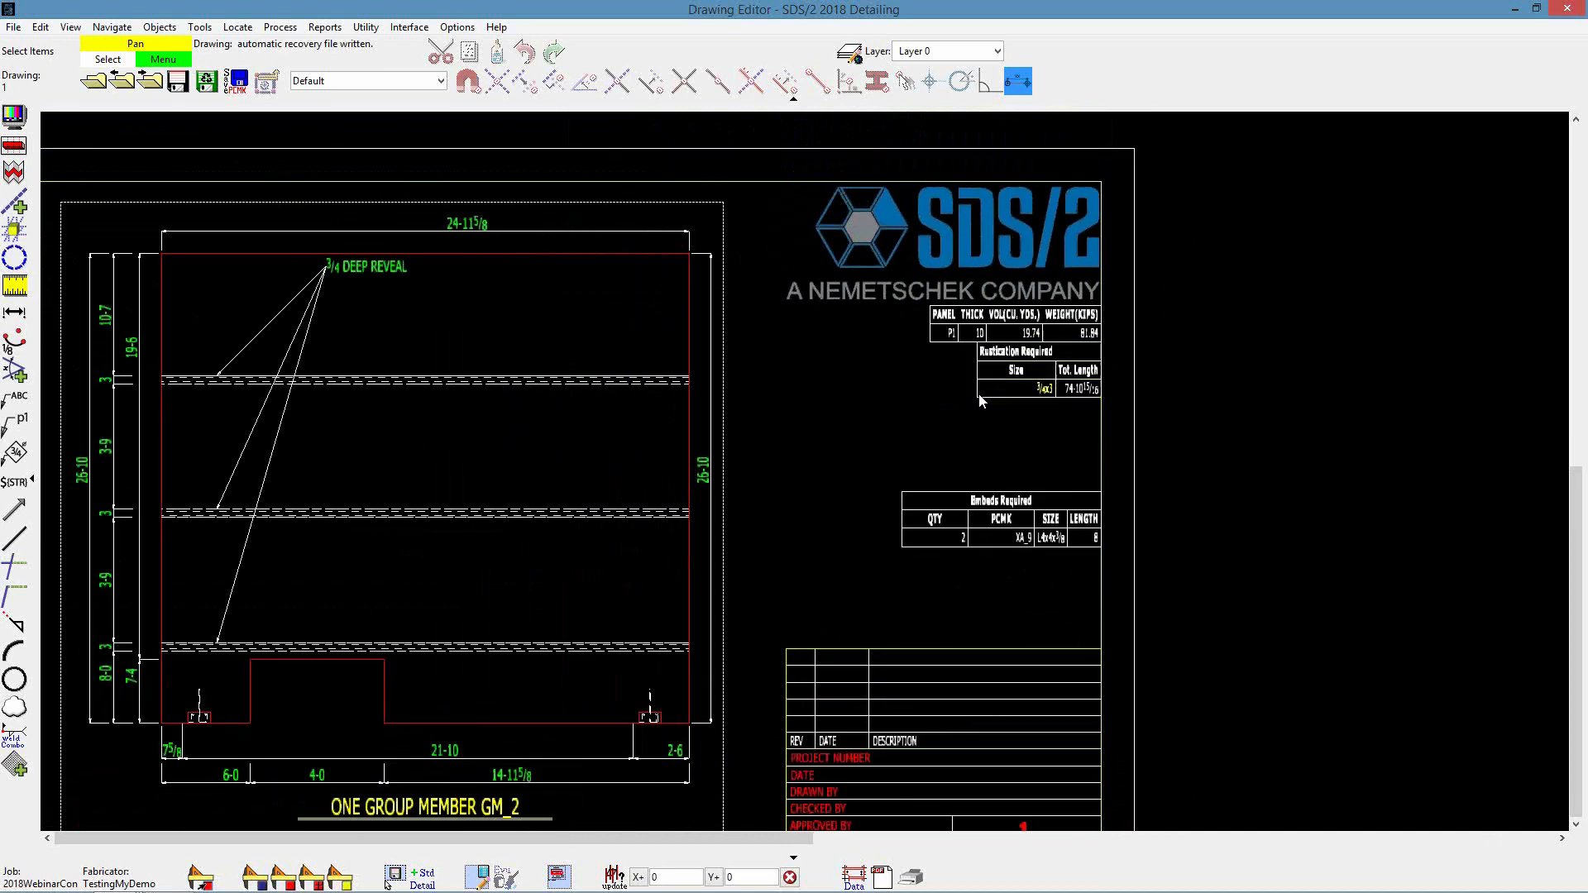
pyautogui.scroll(2, 963, 372)
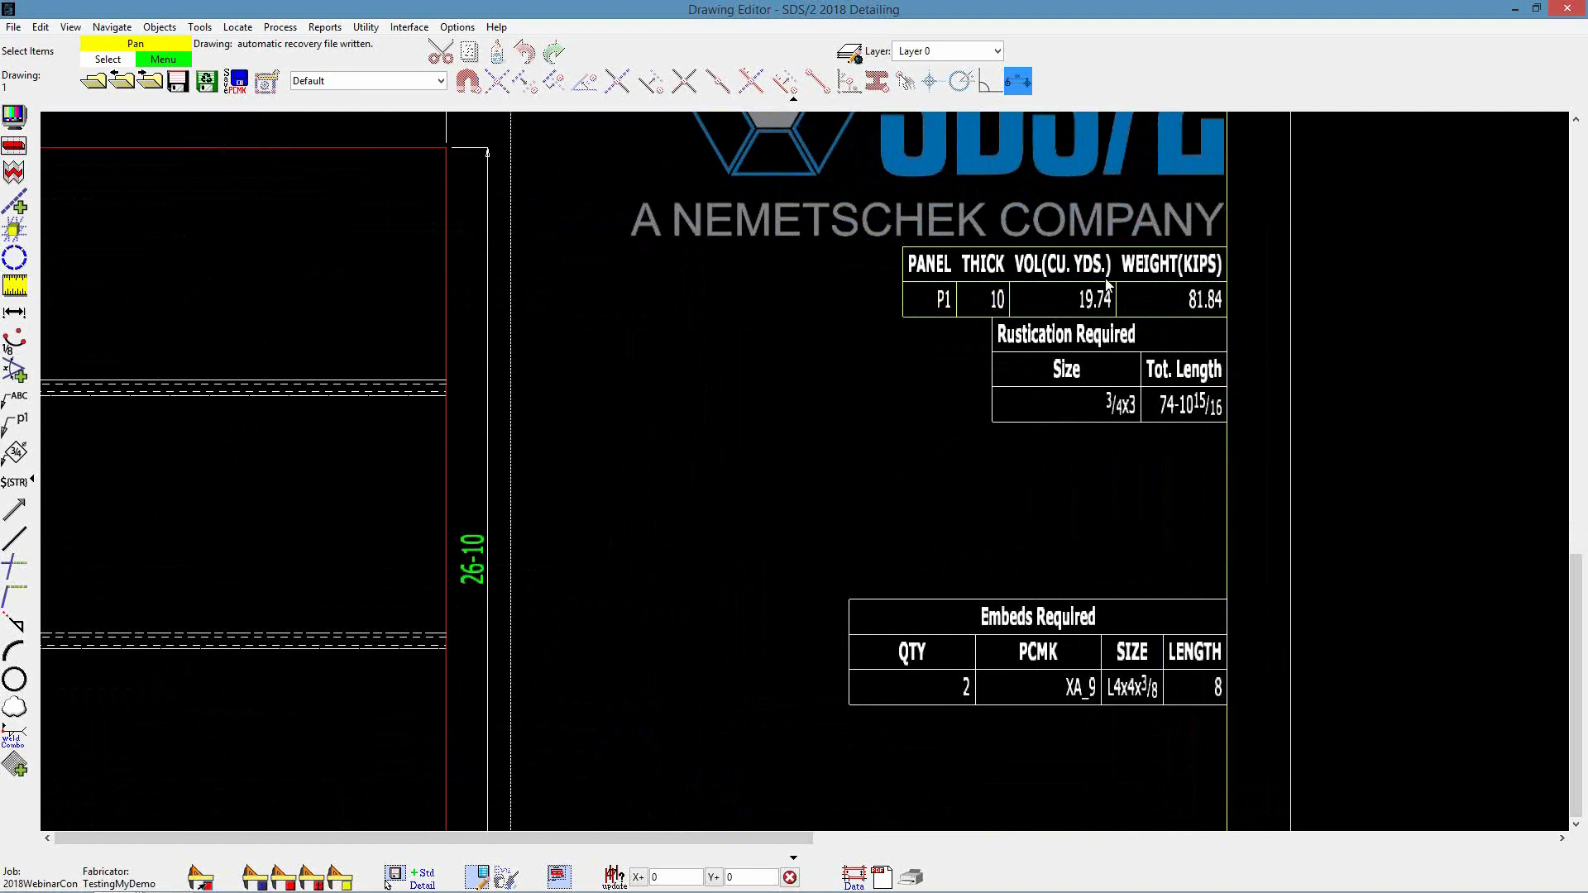
pyautogui.scroll(1, 1025, 357)
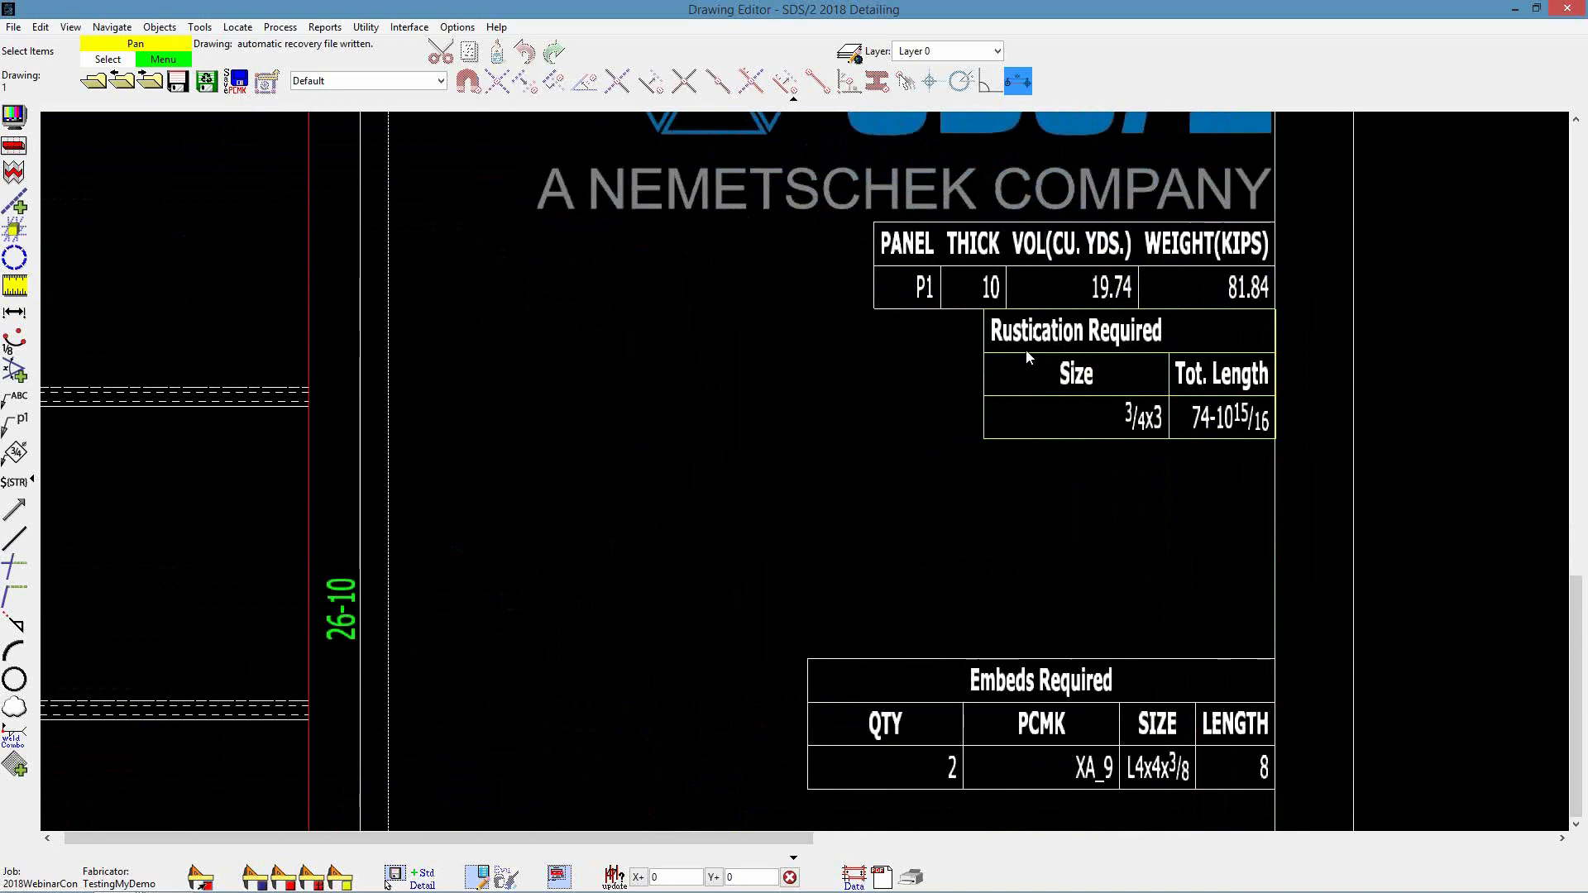
pyautogui.scroll(-1, 1048, 379)
pyautogui.scroll(-2, 1047, 374)
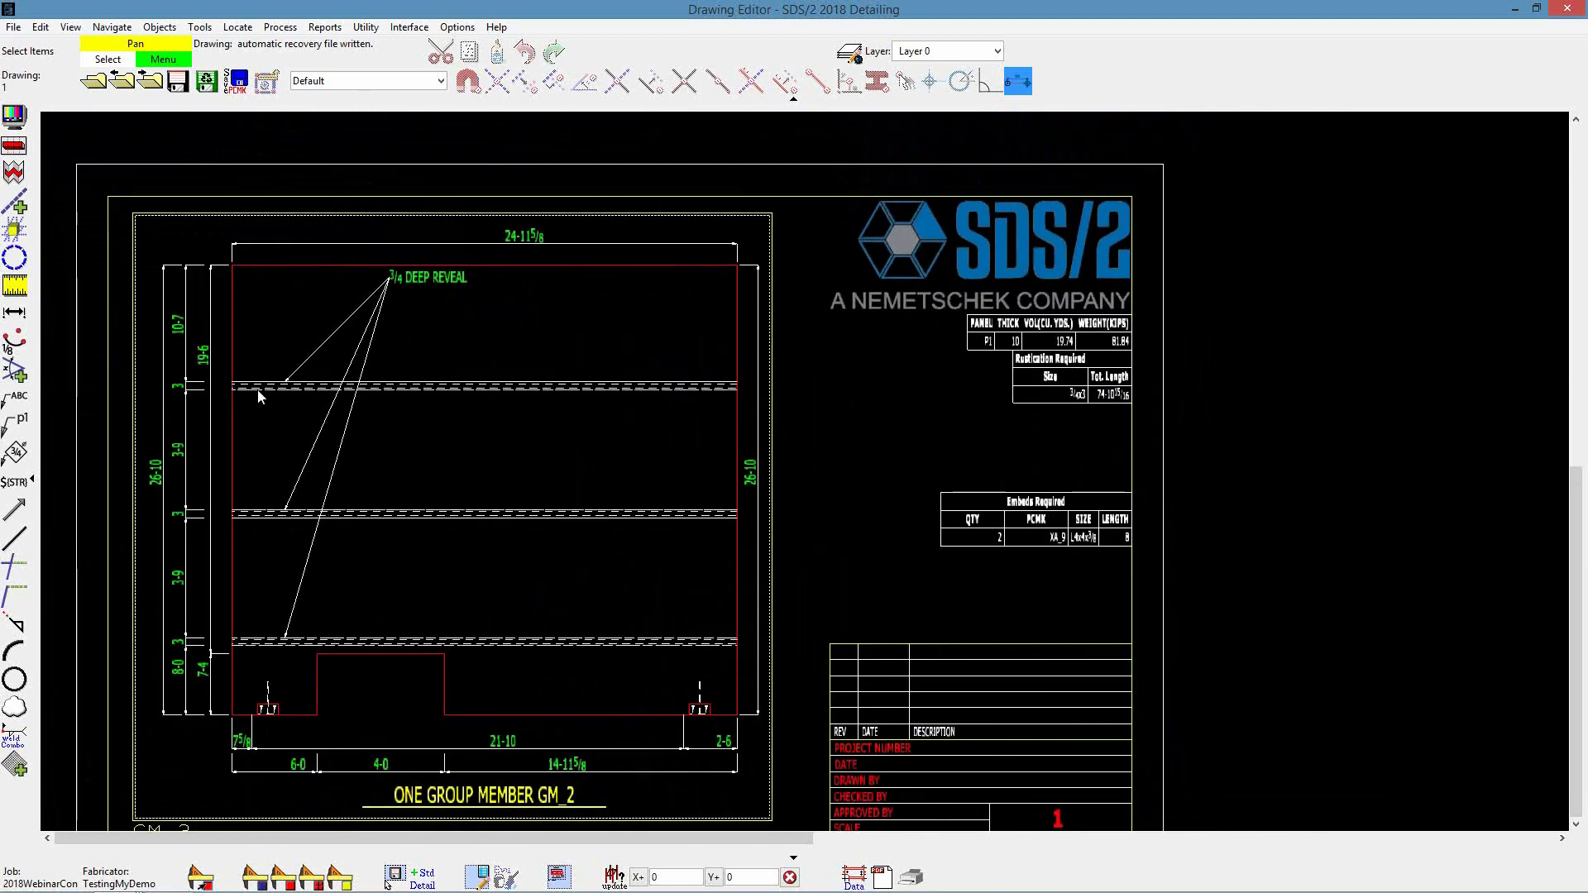
pyautogui.scroll(2, 1067, 397)
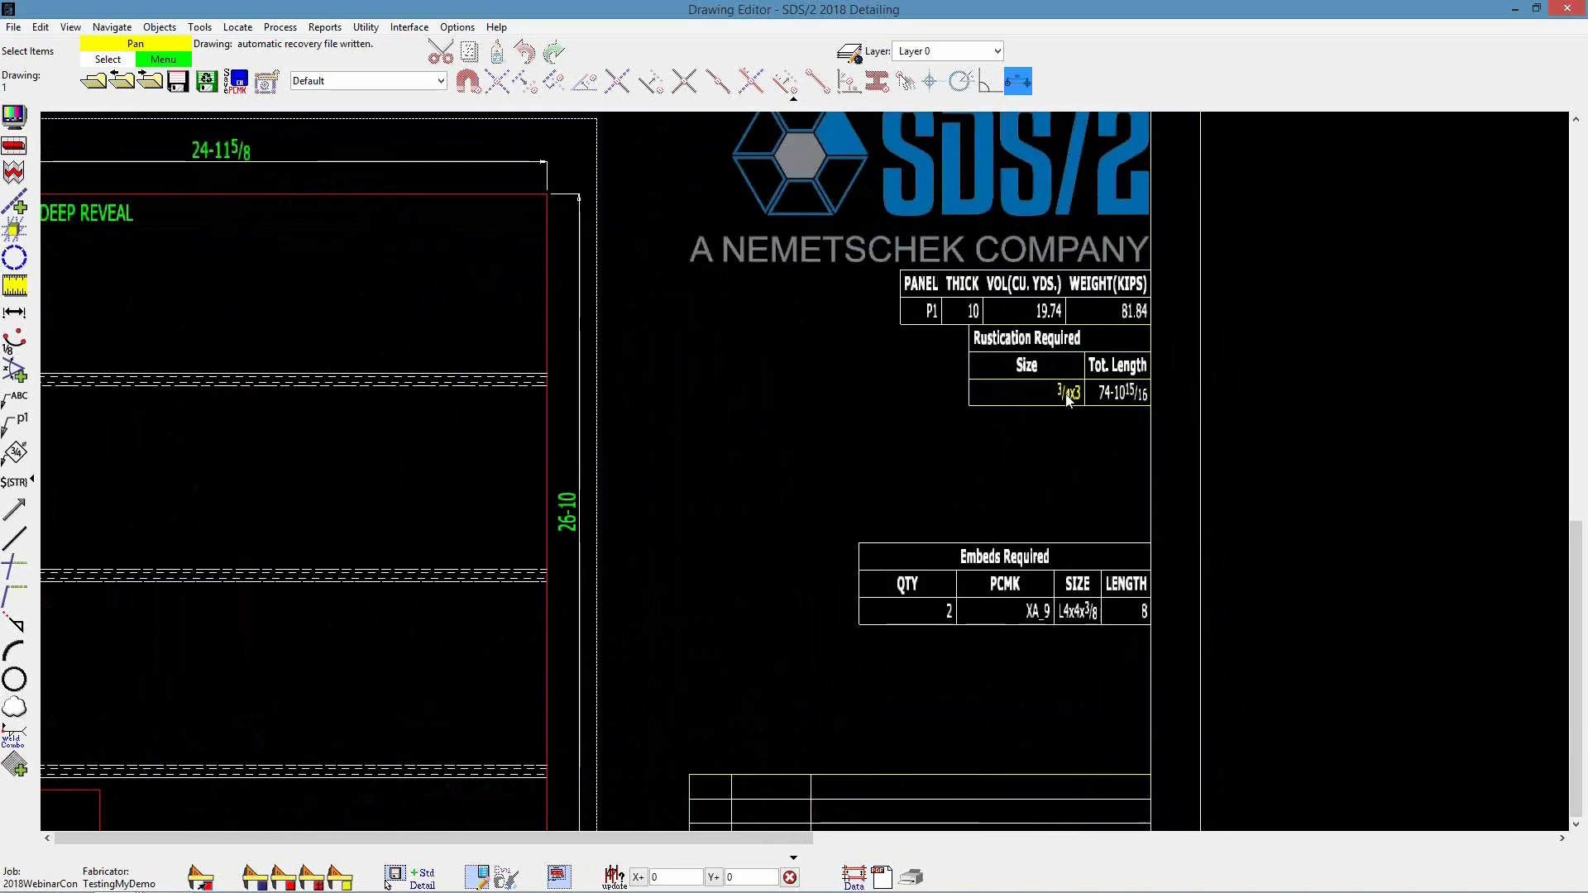
pyautogui.scroll(-1, 1065, 397)
pyautogui.scroll(-2, 629, 405)
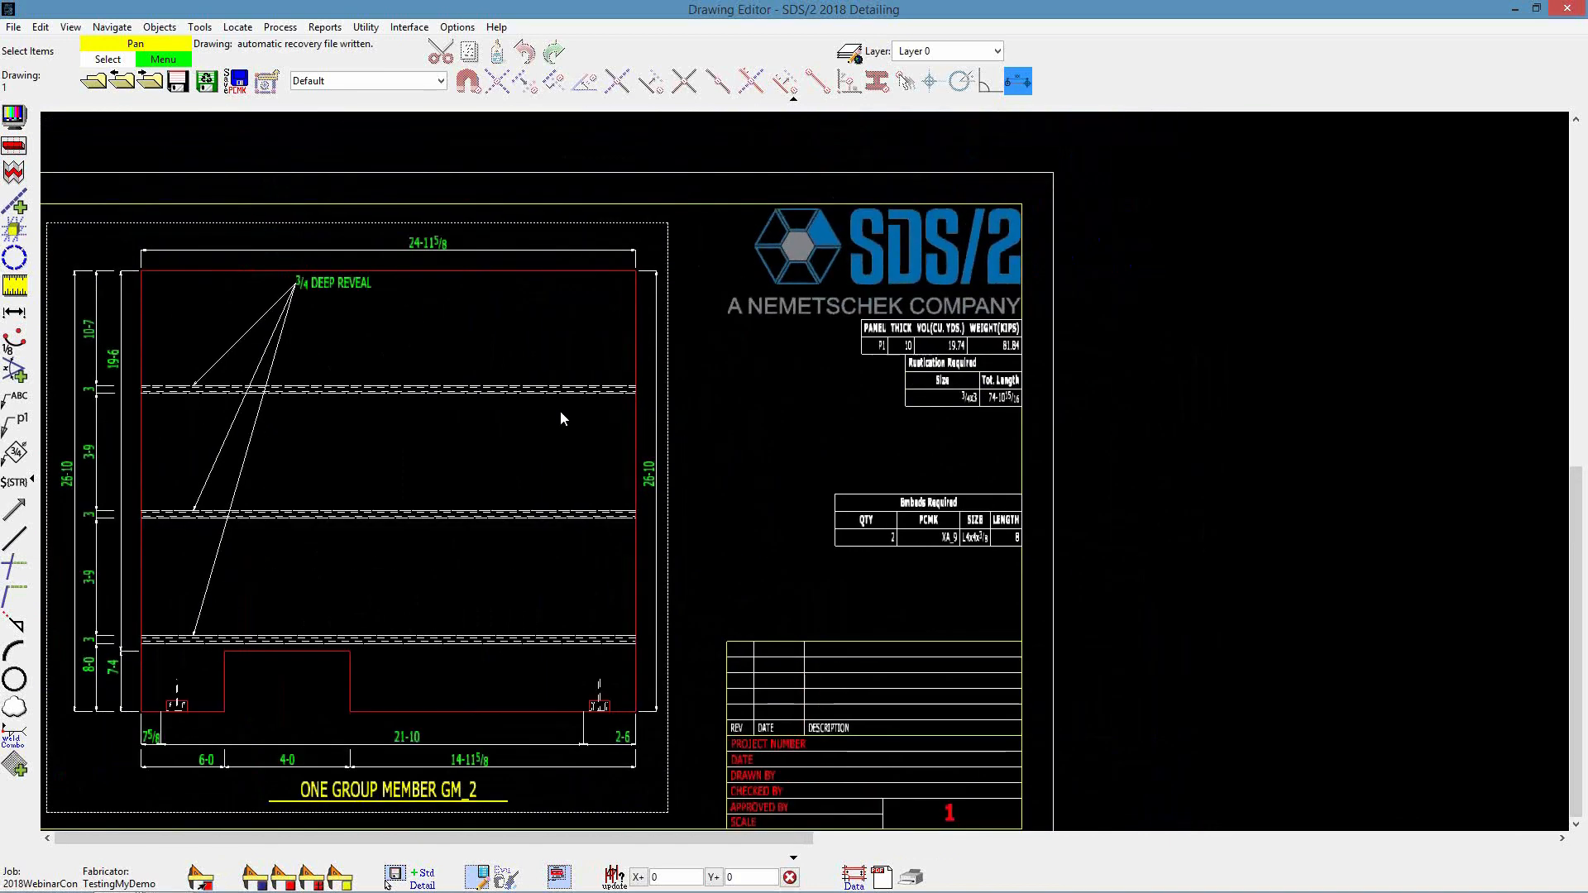
pyautogui.scroll(3, 943, 376)
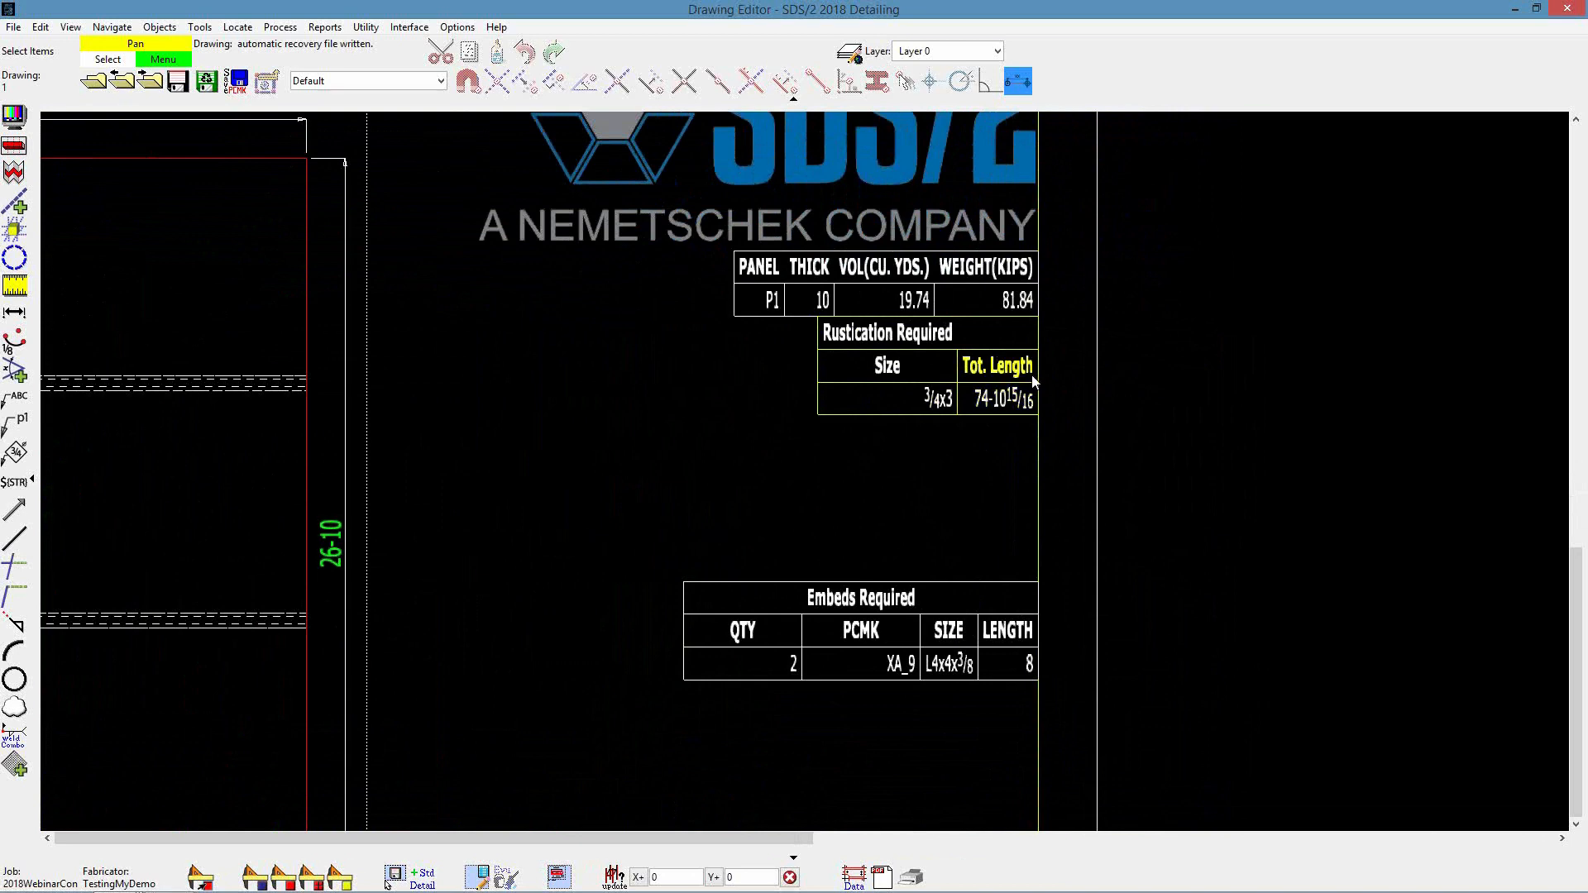
pyautogui.scroll(-3, 1013, 401)
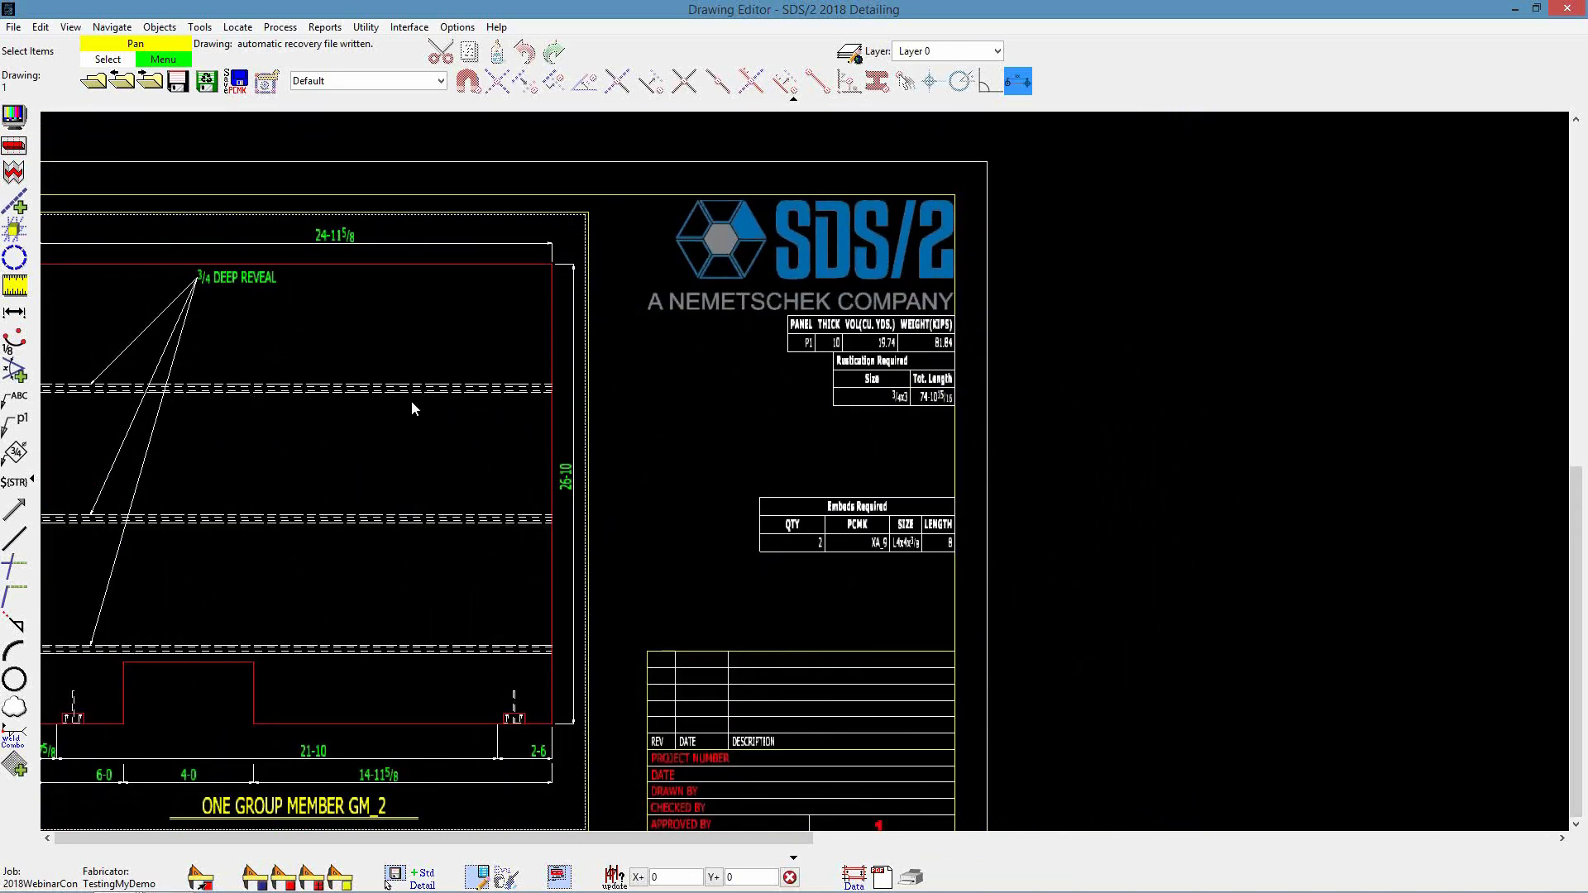
pyautogui.scroll(2, 875, 496)
pyautogui.scroll(-3, 882, 566)
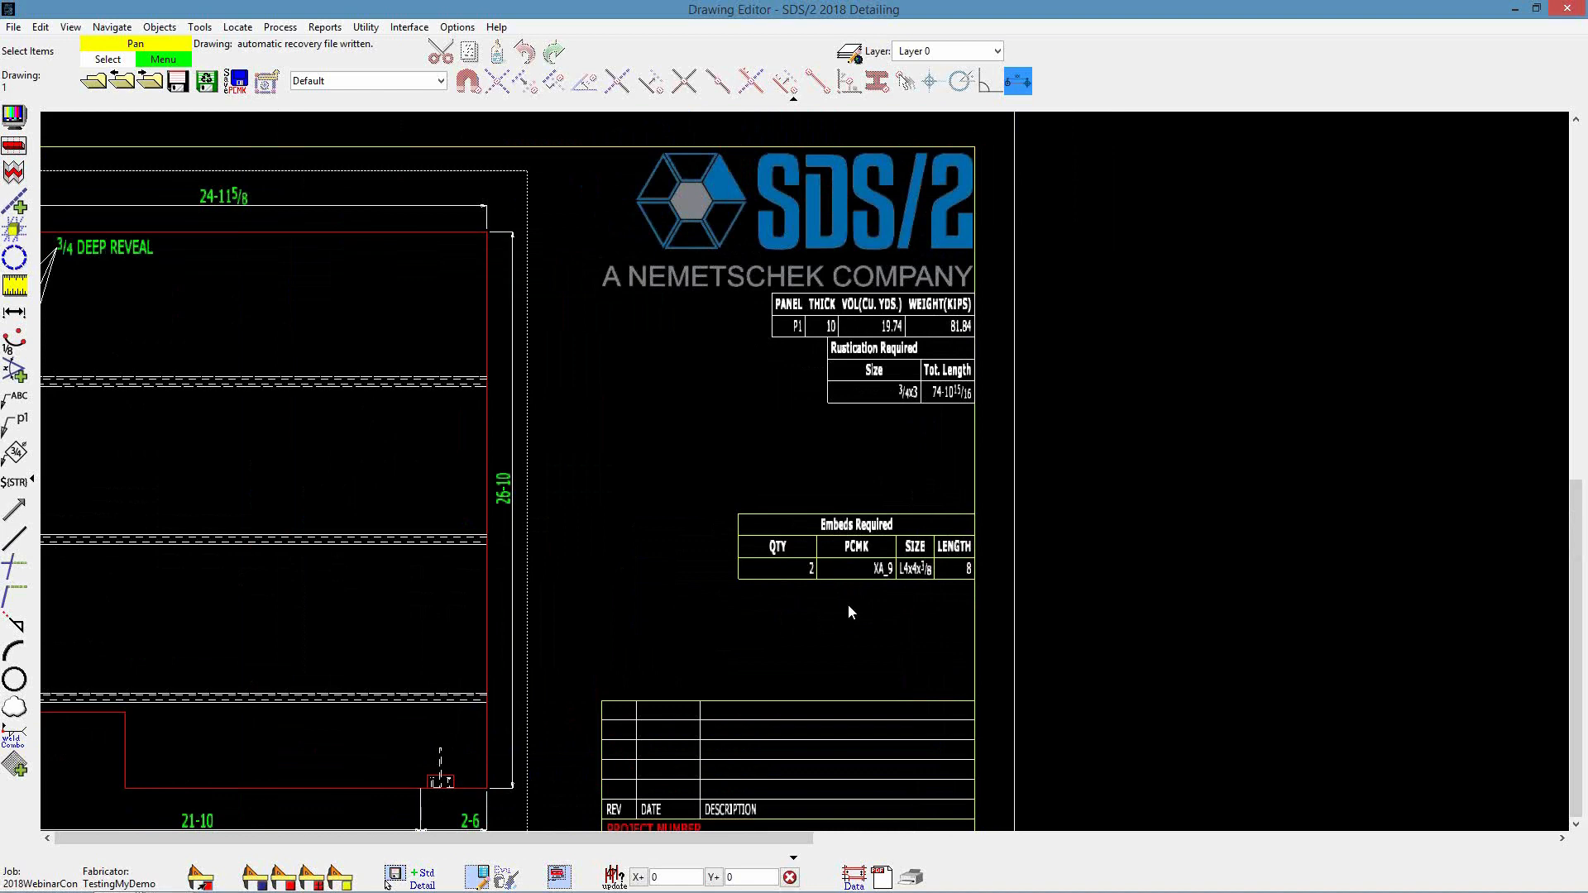
# Examine the Embeds Required table and compare it with the embeds at the base of the GM_2 panel
pyautogui.scroll(4, 847, 583)
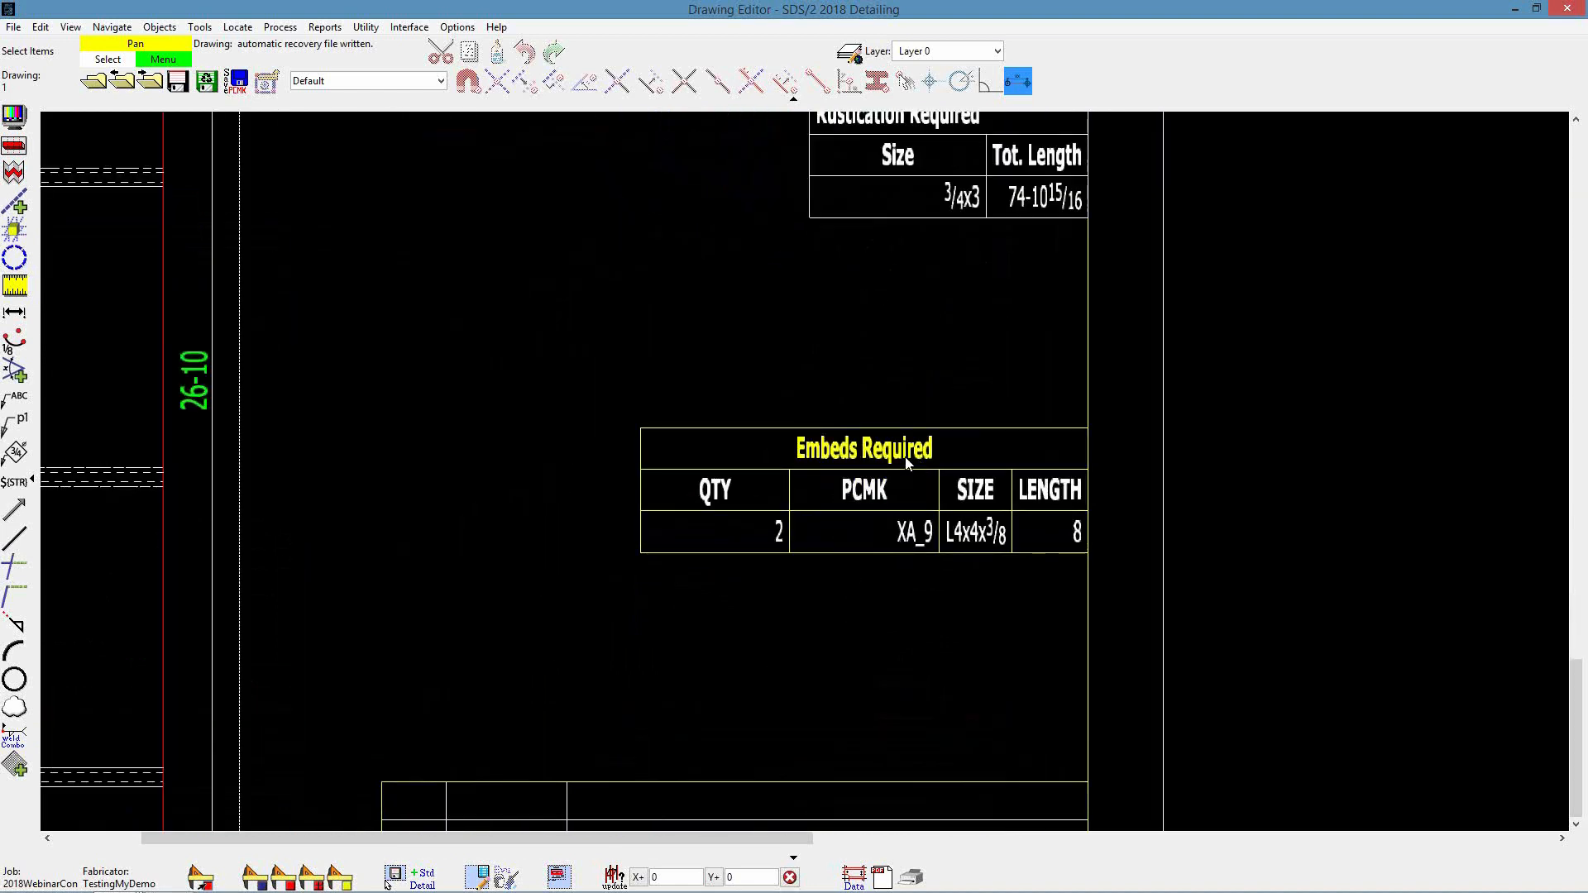
pyautogui.scroll(-3, 837, 474)
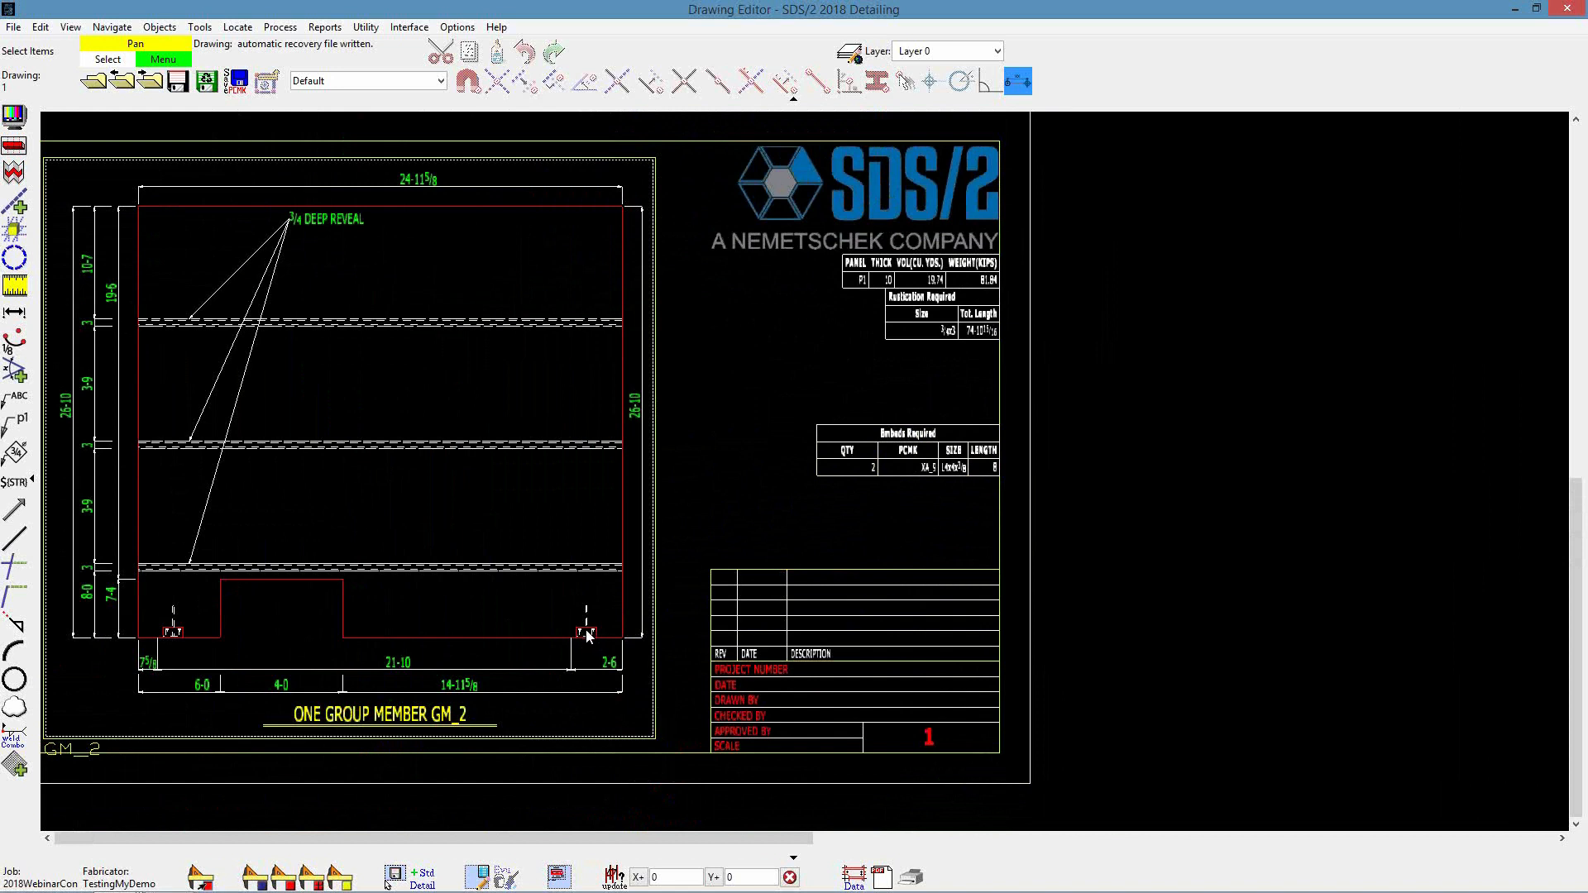
pyautogui.scroll(1, 585, 652)
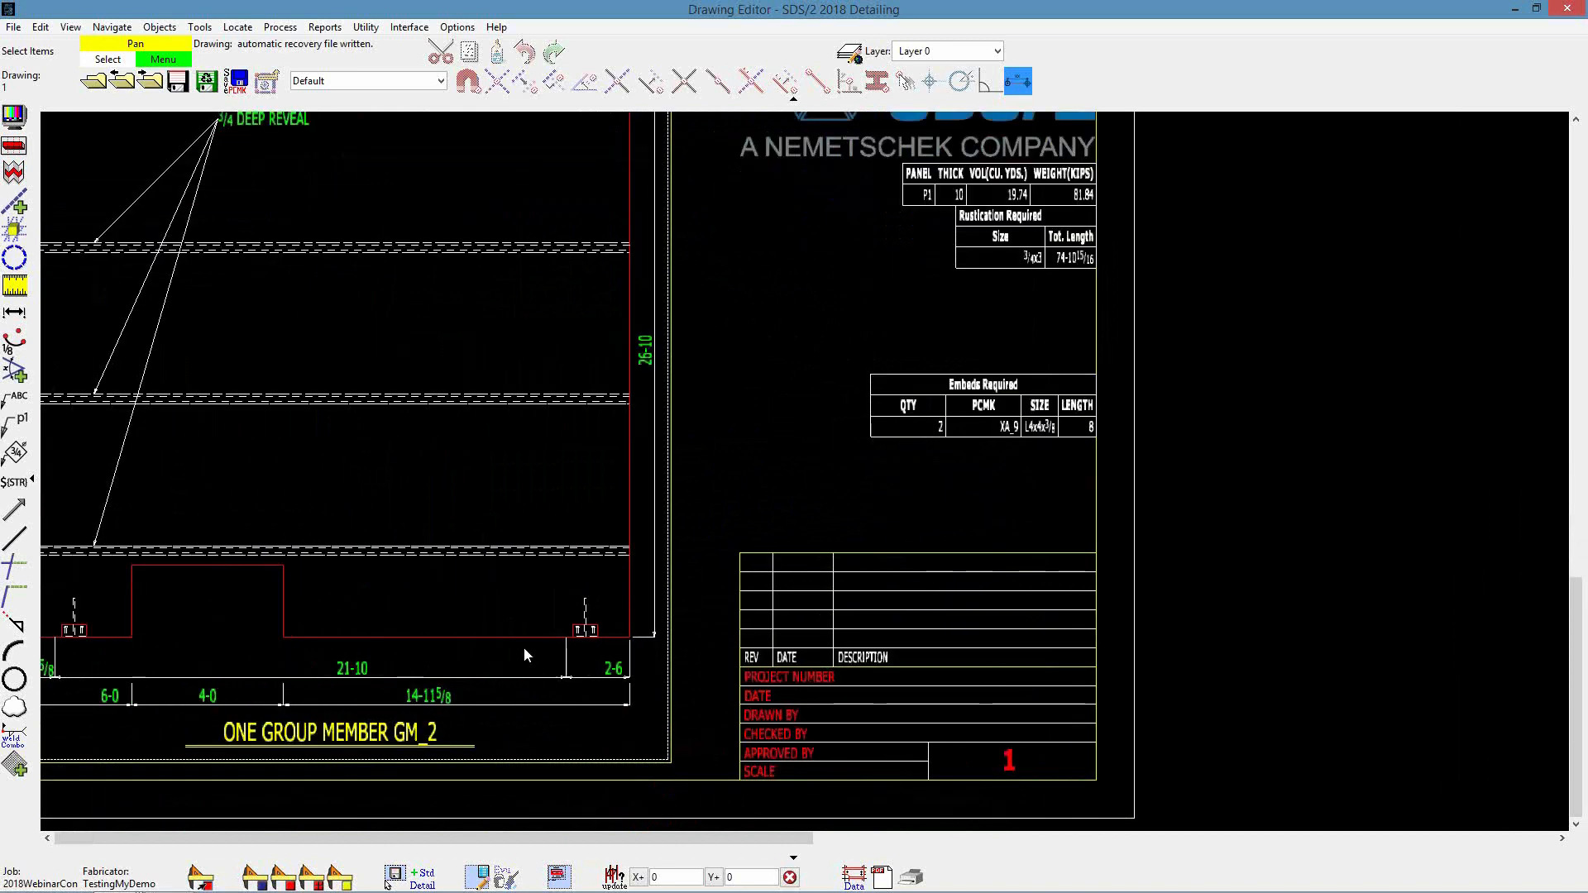
pyautogui.scroll(-2, 566, 643)
pyautogui.scroll(4, 883, 509)
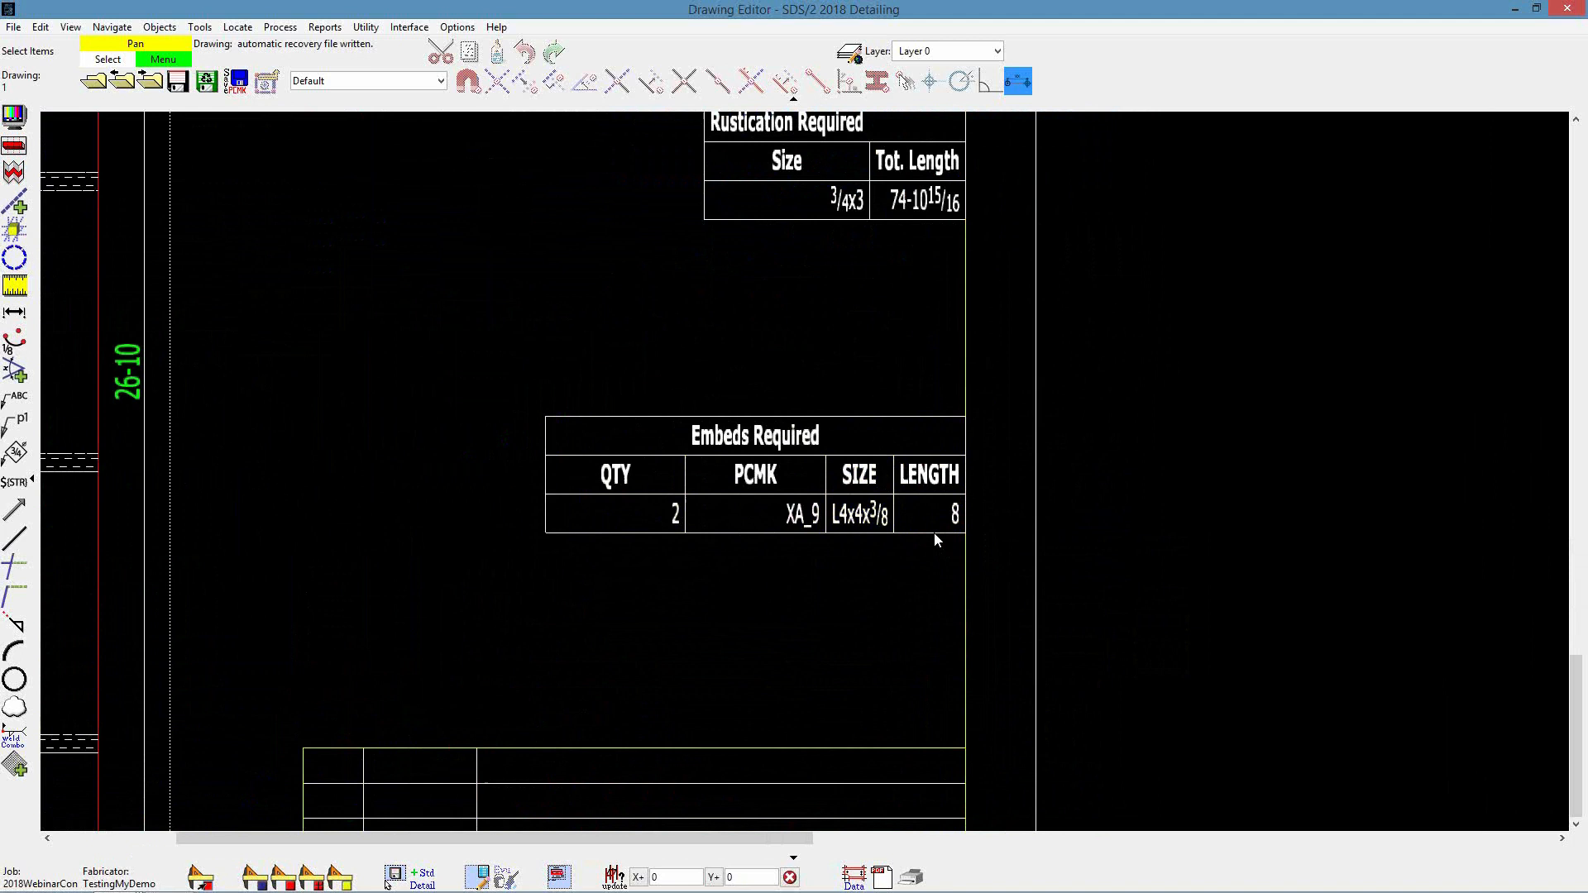
pyautogui.scroll(-2, 901, 518)
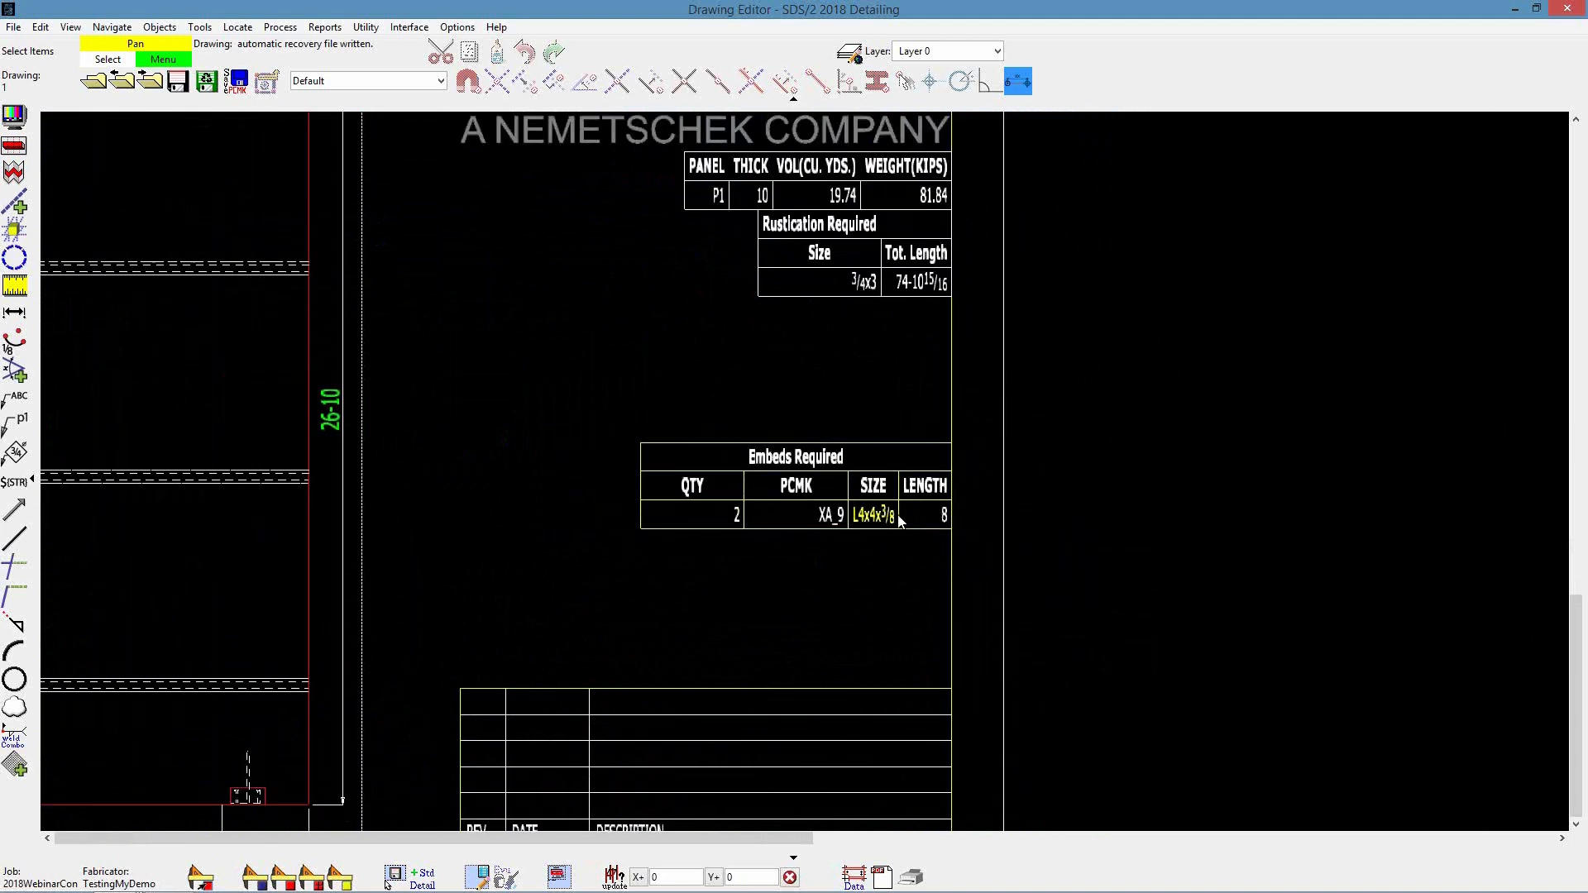
# Create a new detail sheet named R1 using the 11x17 TiltUpReinforcement sheet outline
pyautogui.click(94, 83)
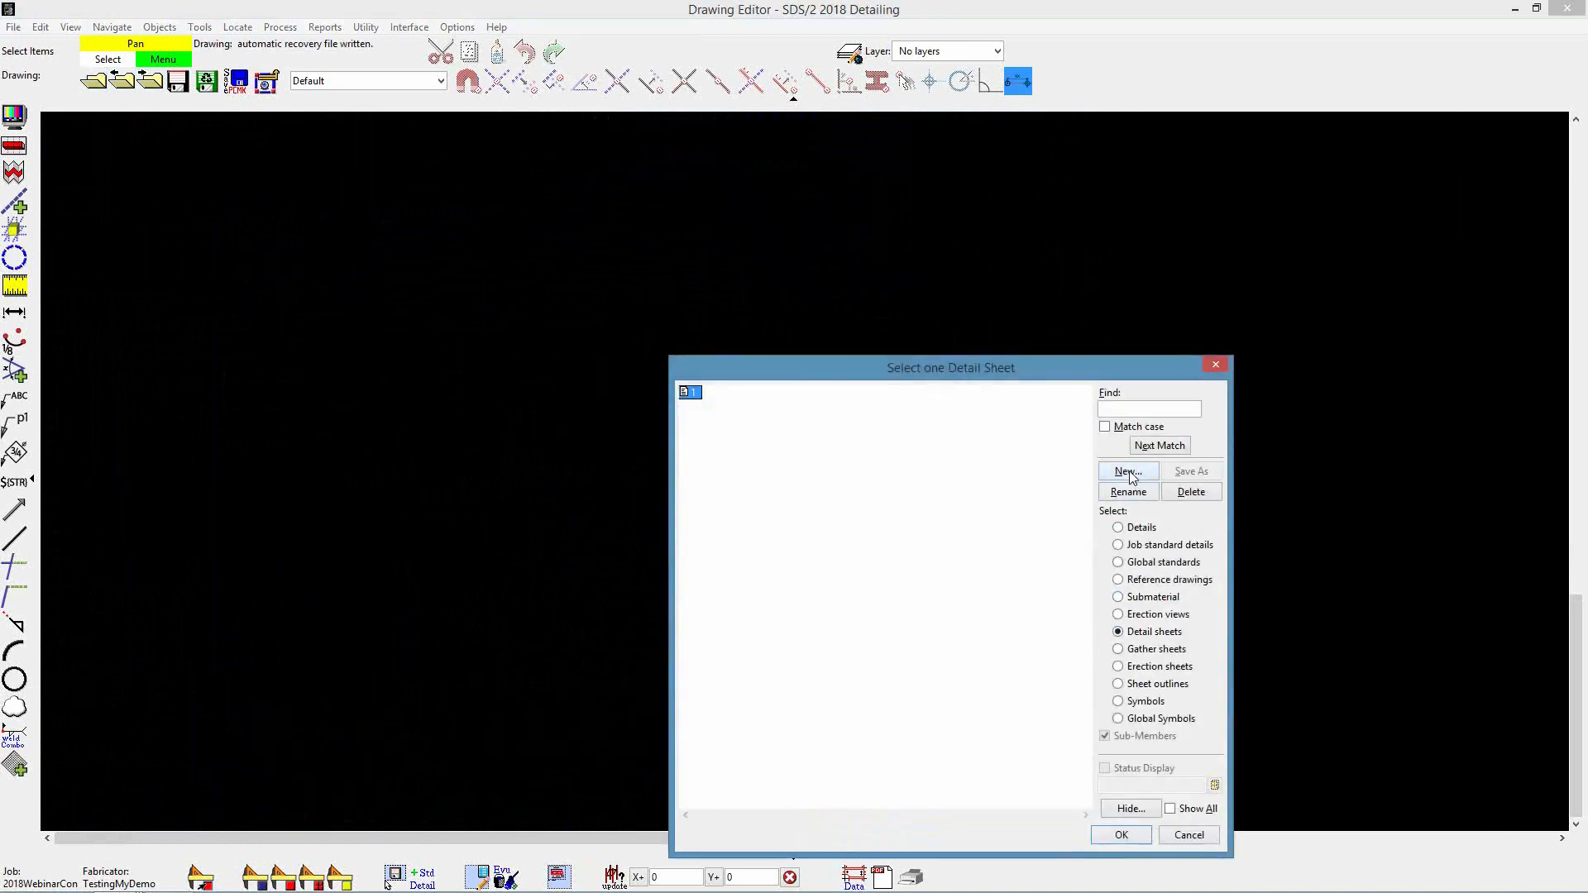
pyautogui.click(1096, 473)
pyautogui.write('R1')
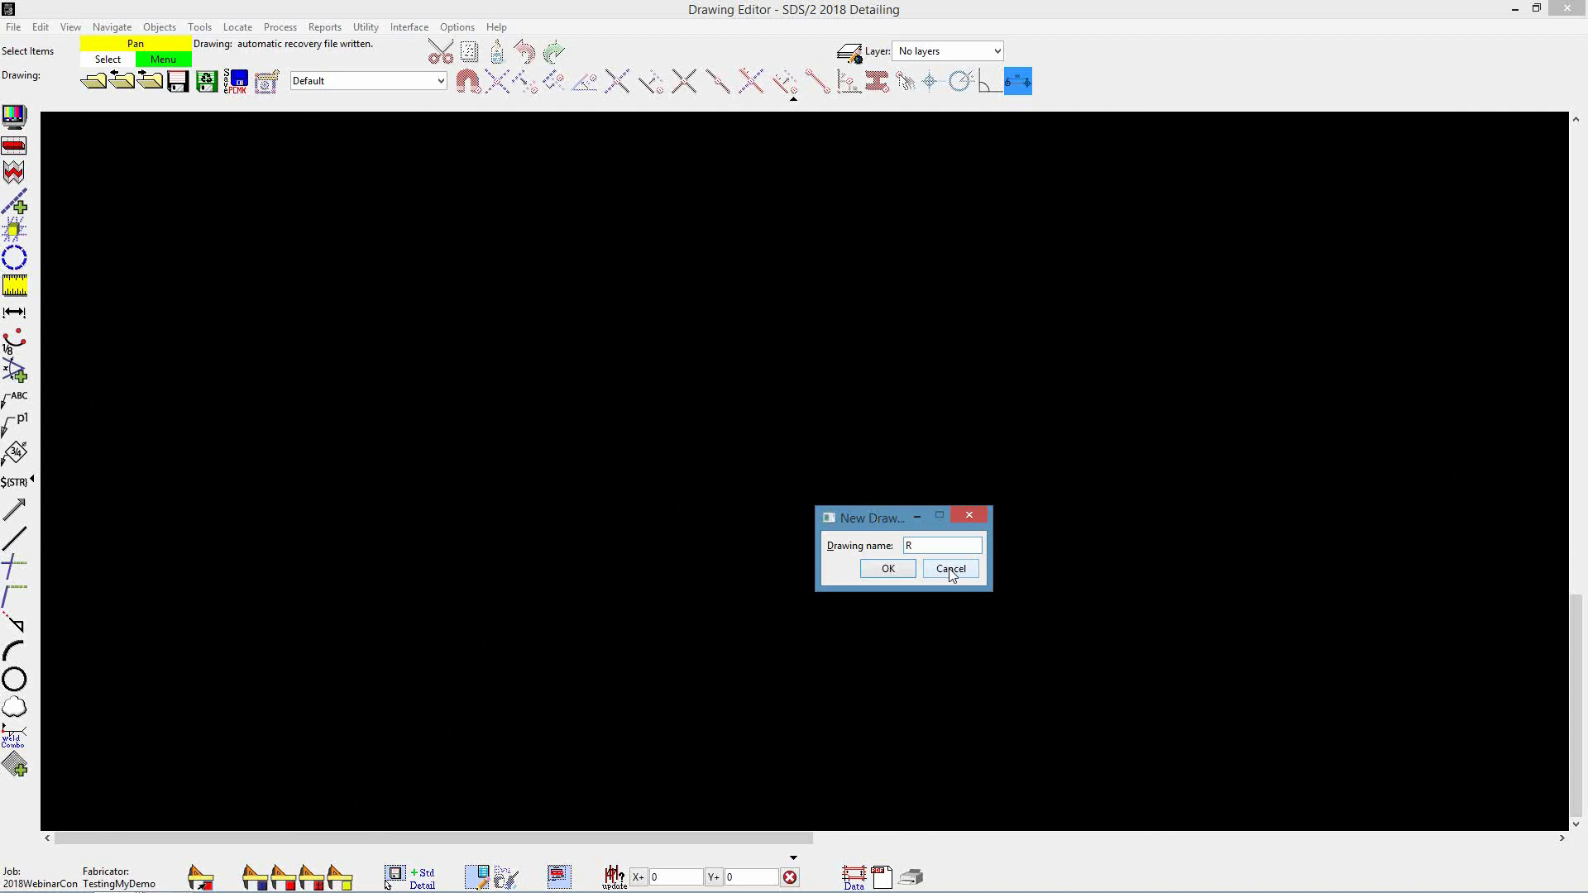
pyautogui.click(889, 571)
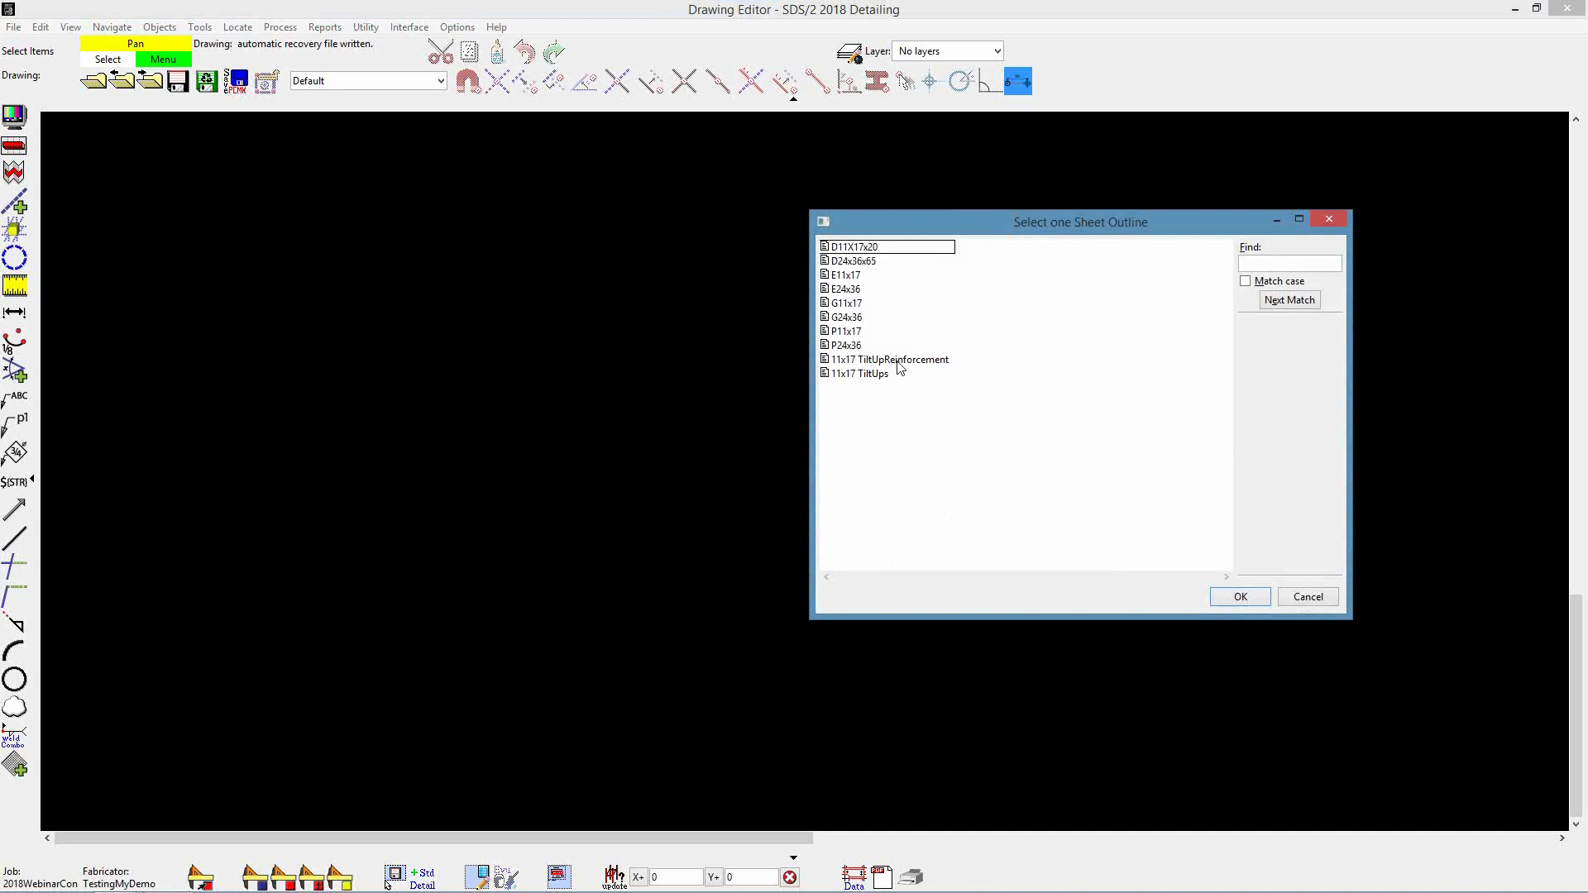
pyautogui.click(915, 364)
pyautogui.doubleClick(915, 363)
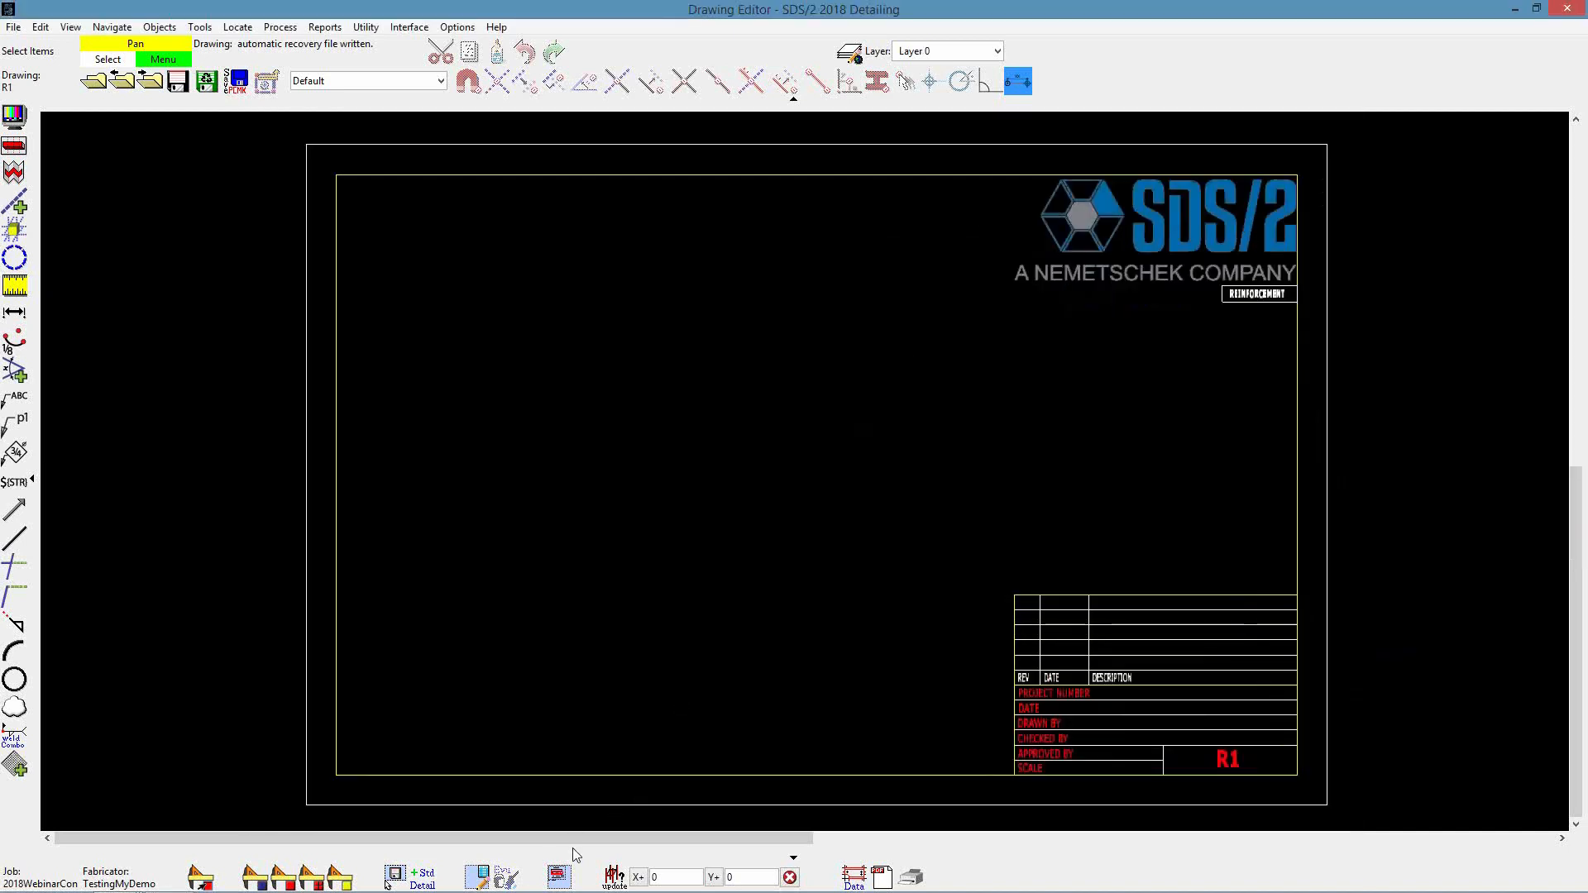
# Add the detail of sub-member P1 to sheet R1, listing sub-members to find it
pyautogui.click(559, 877)
pyautogui.click(981, 504)
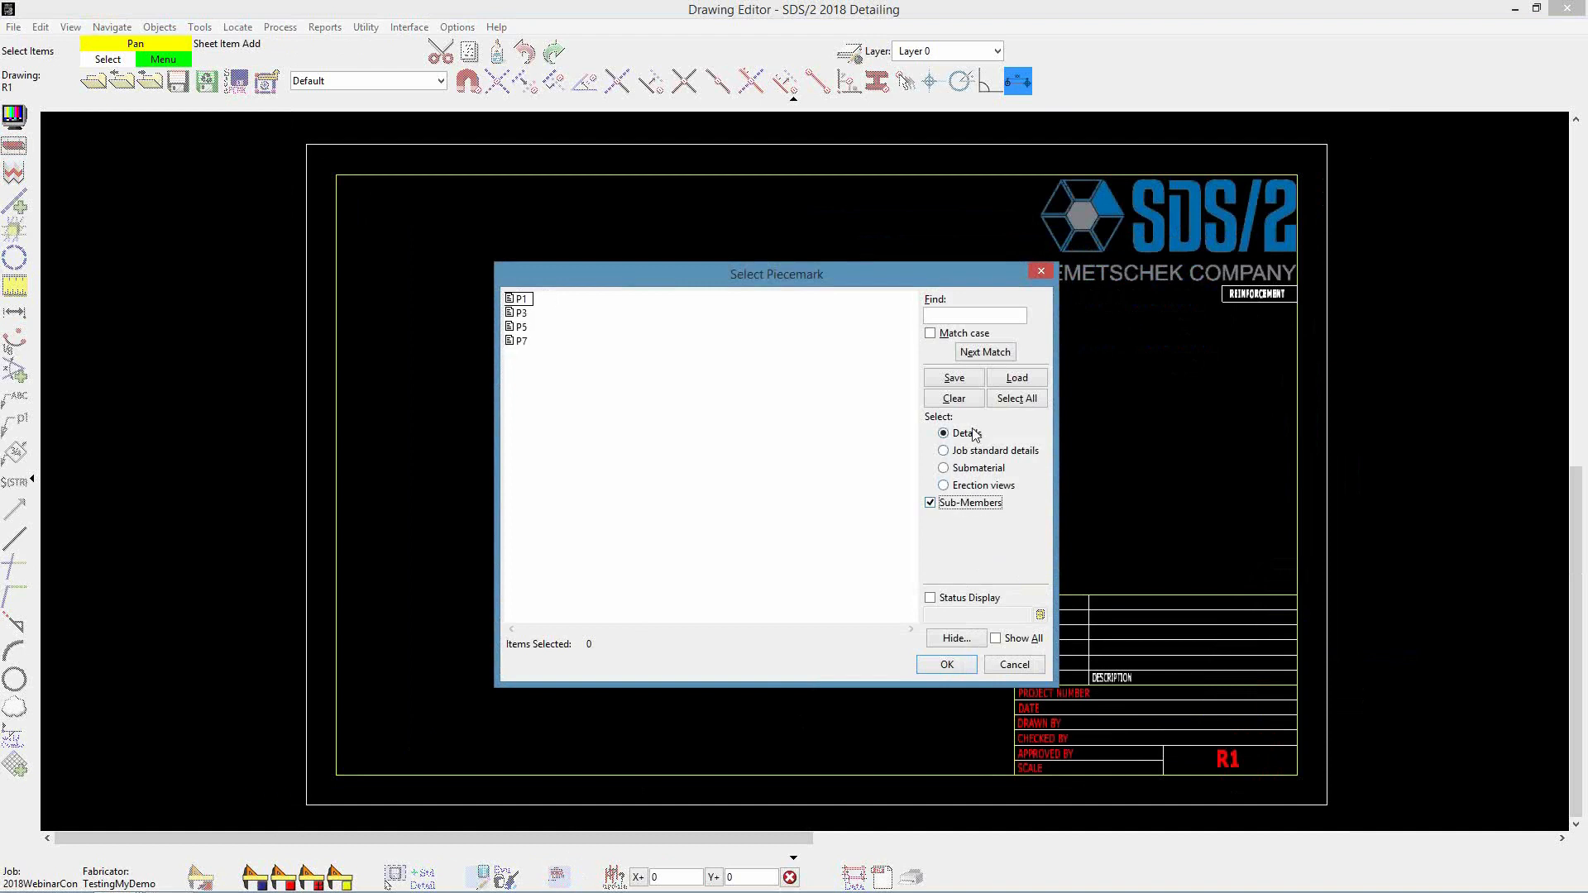
pyautogui.click(523, 300)
pyautogui.click(947, 666)
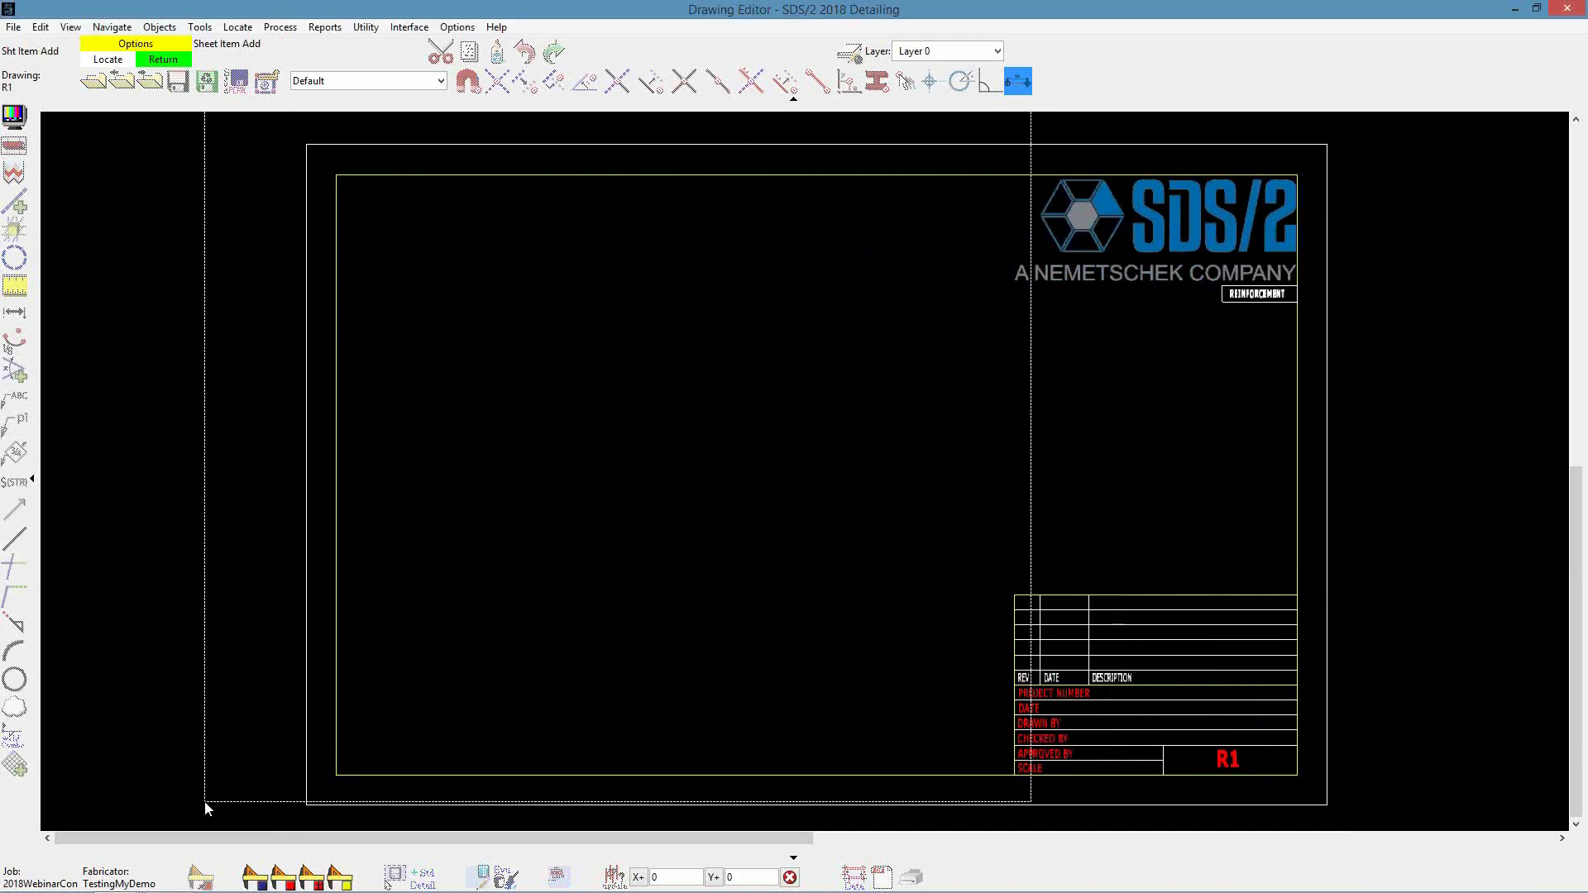
pyautogui.click(205, 803)
pyautogui.click(939, 657)
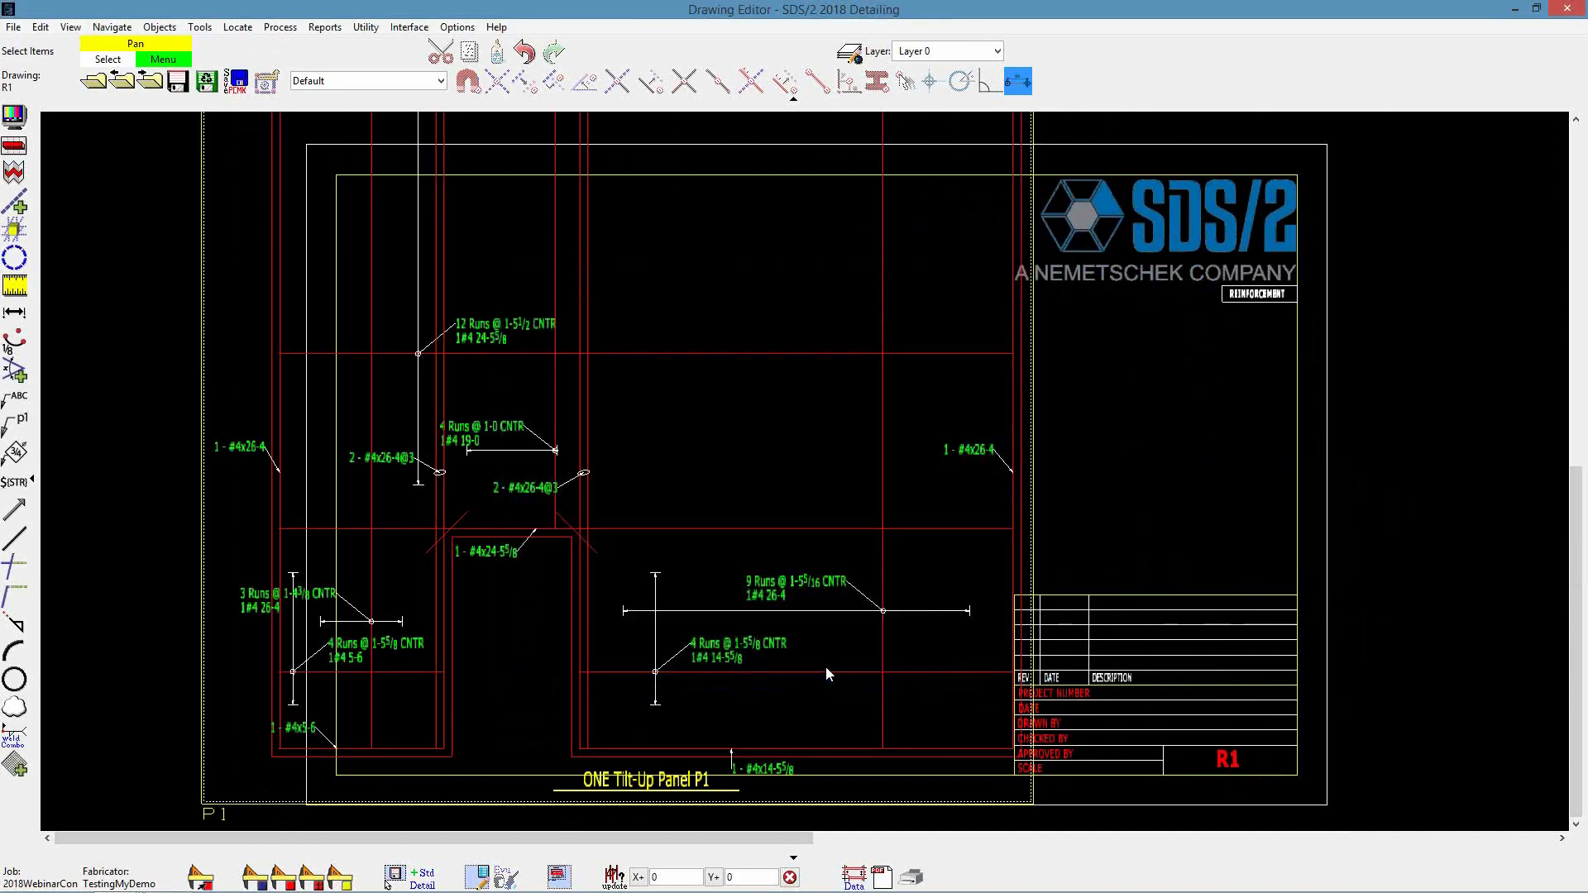
# Set the P1 sheet item's scale to .325, move it inside the border of the drawing area and save the sheet
pyautogui.write('.325')
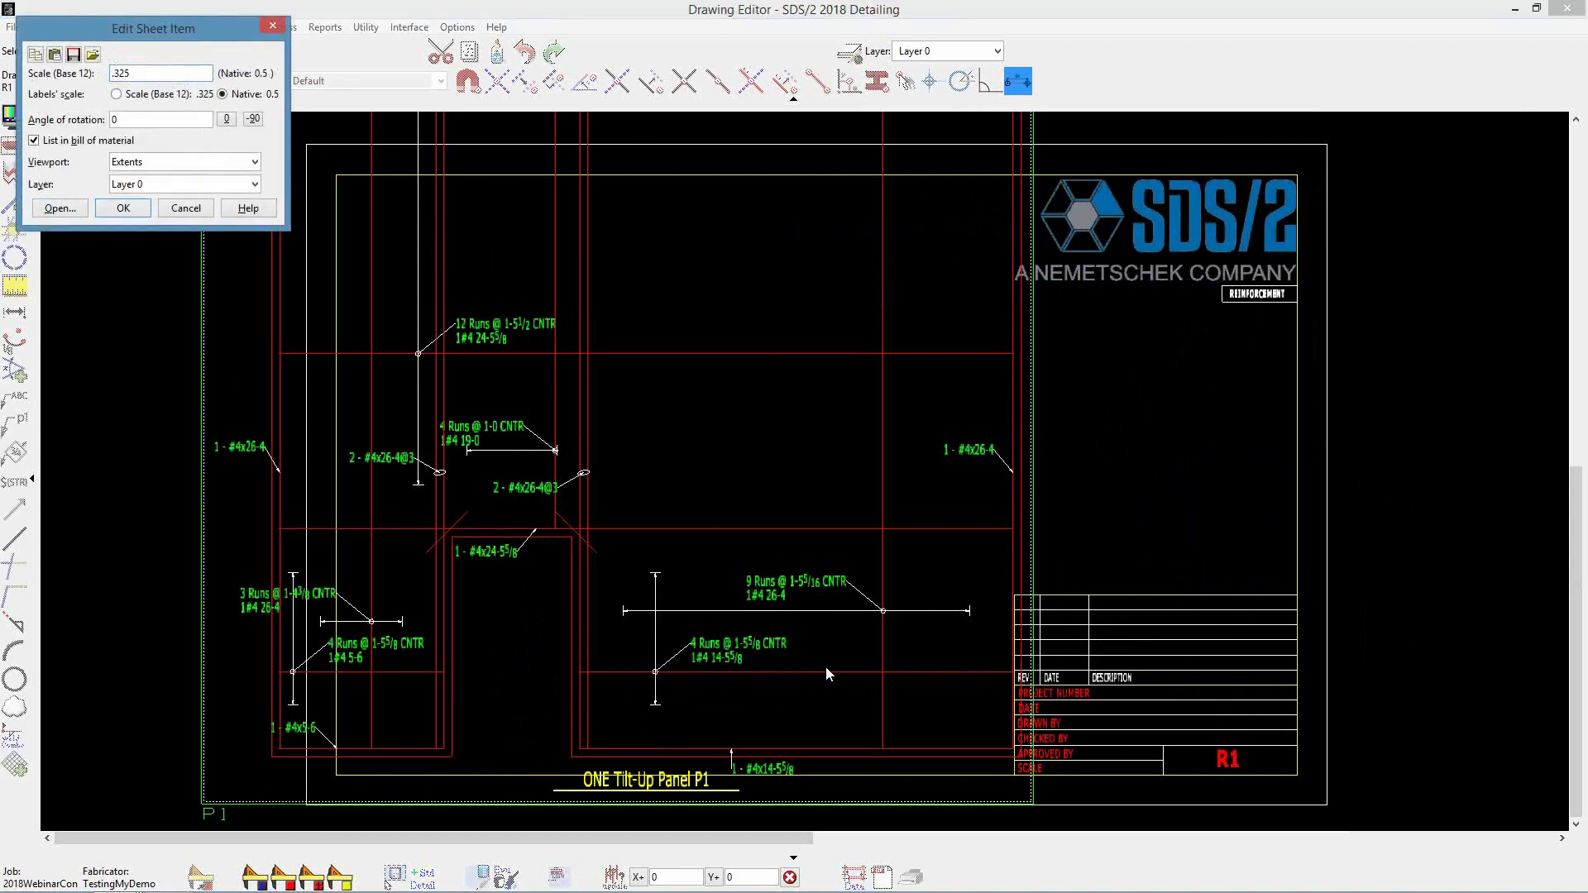
pyautogui.press('Return')
pyautogui.moveTo(683, 420); pyautogui.dragTo(840, 385)
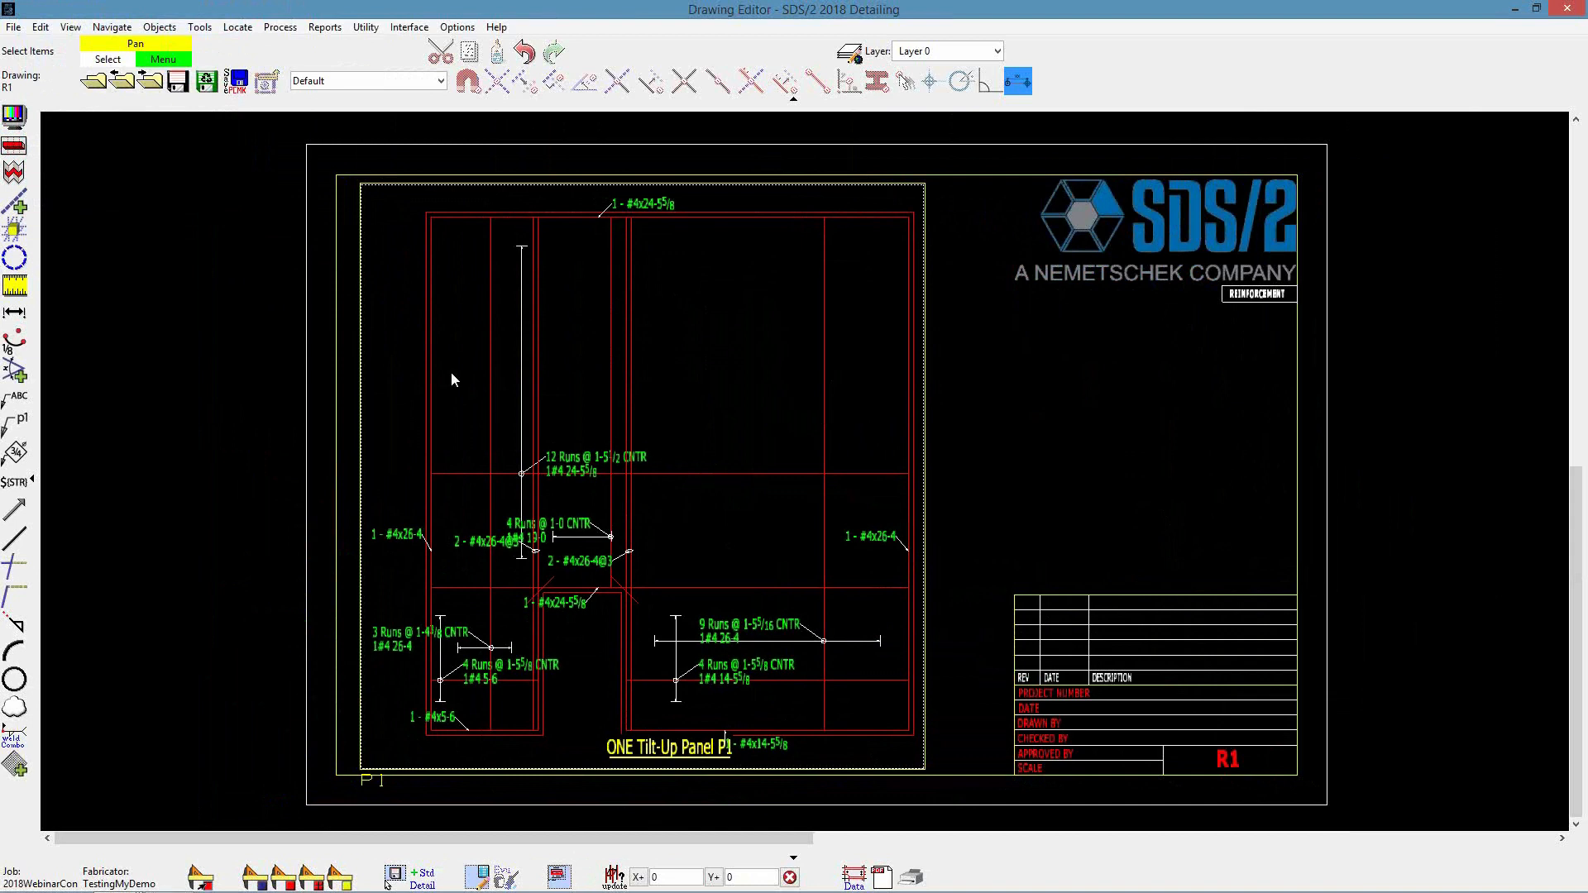
pyautogui.click(178, 90)
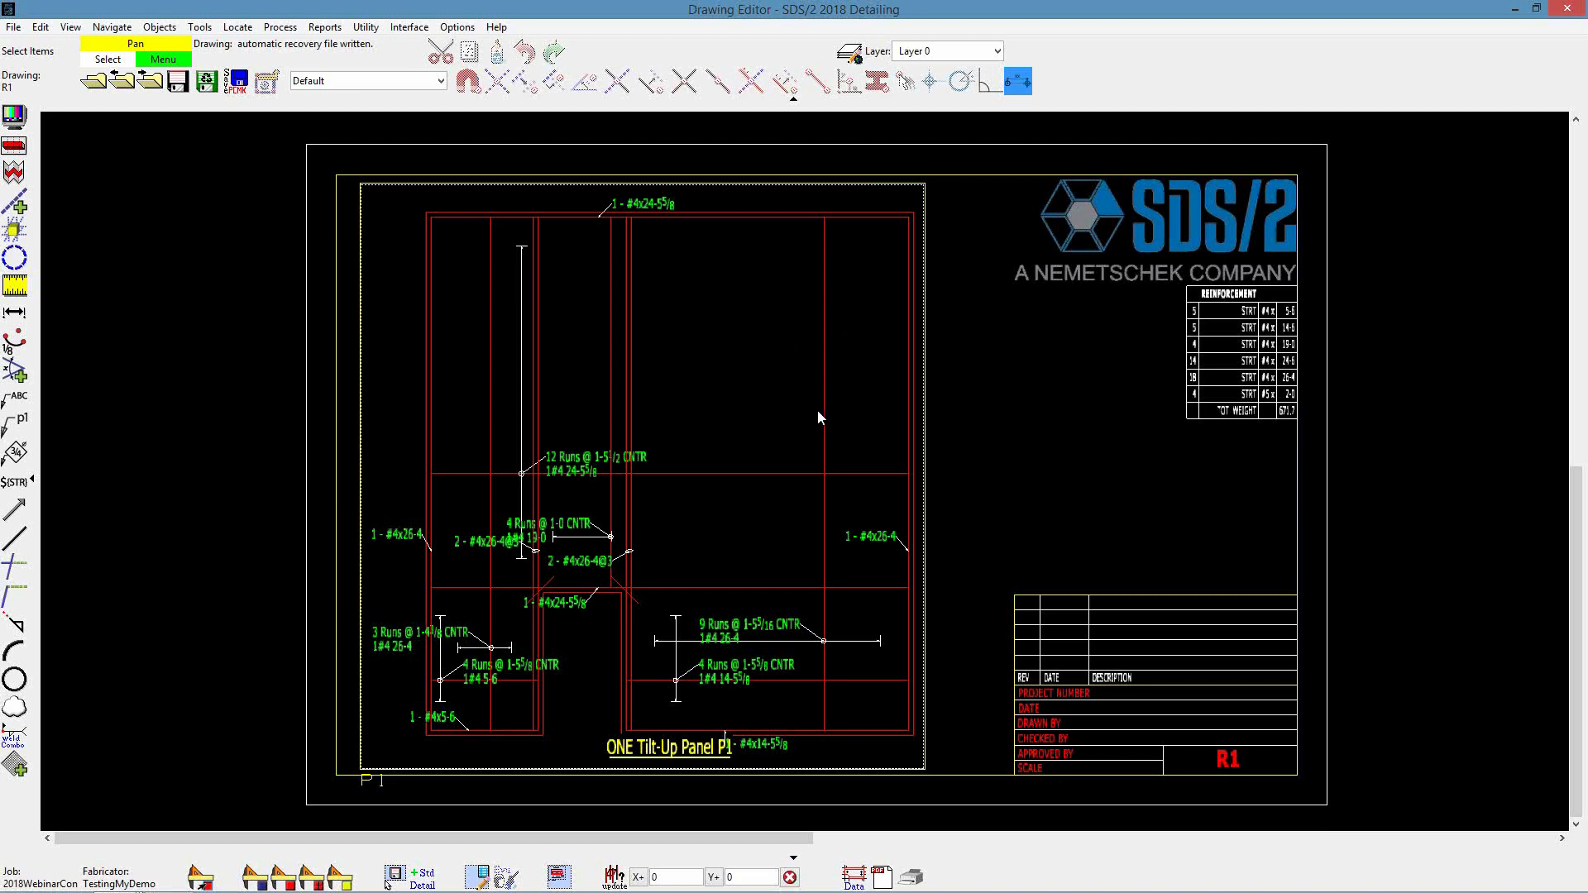
# Examine the Reinforcement table on sheet R1, including its bar quantities, sizes, lengths and total weight
pyautogui.scroll(1, 1297, 315)
pyautogui.scroll(2, 1298, 318)
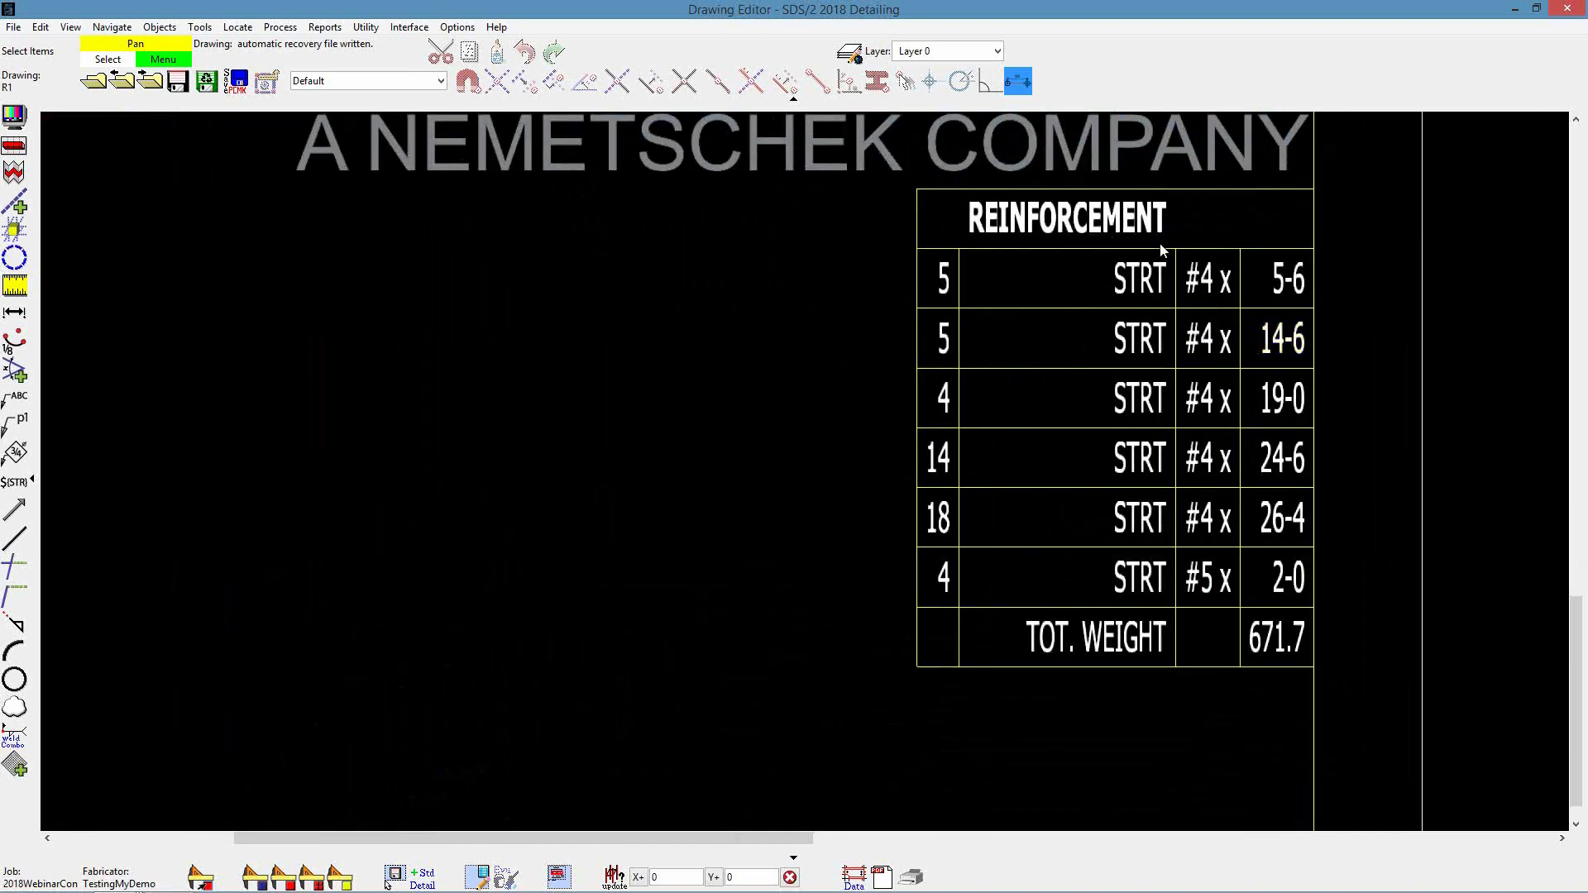
pyautogui.scroll(-1, 1153, 326)
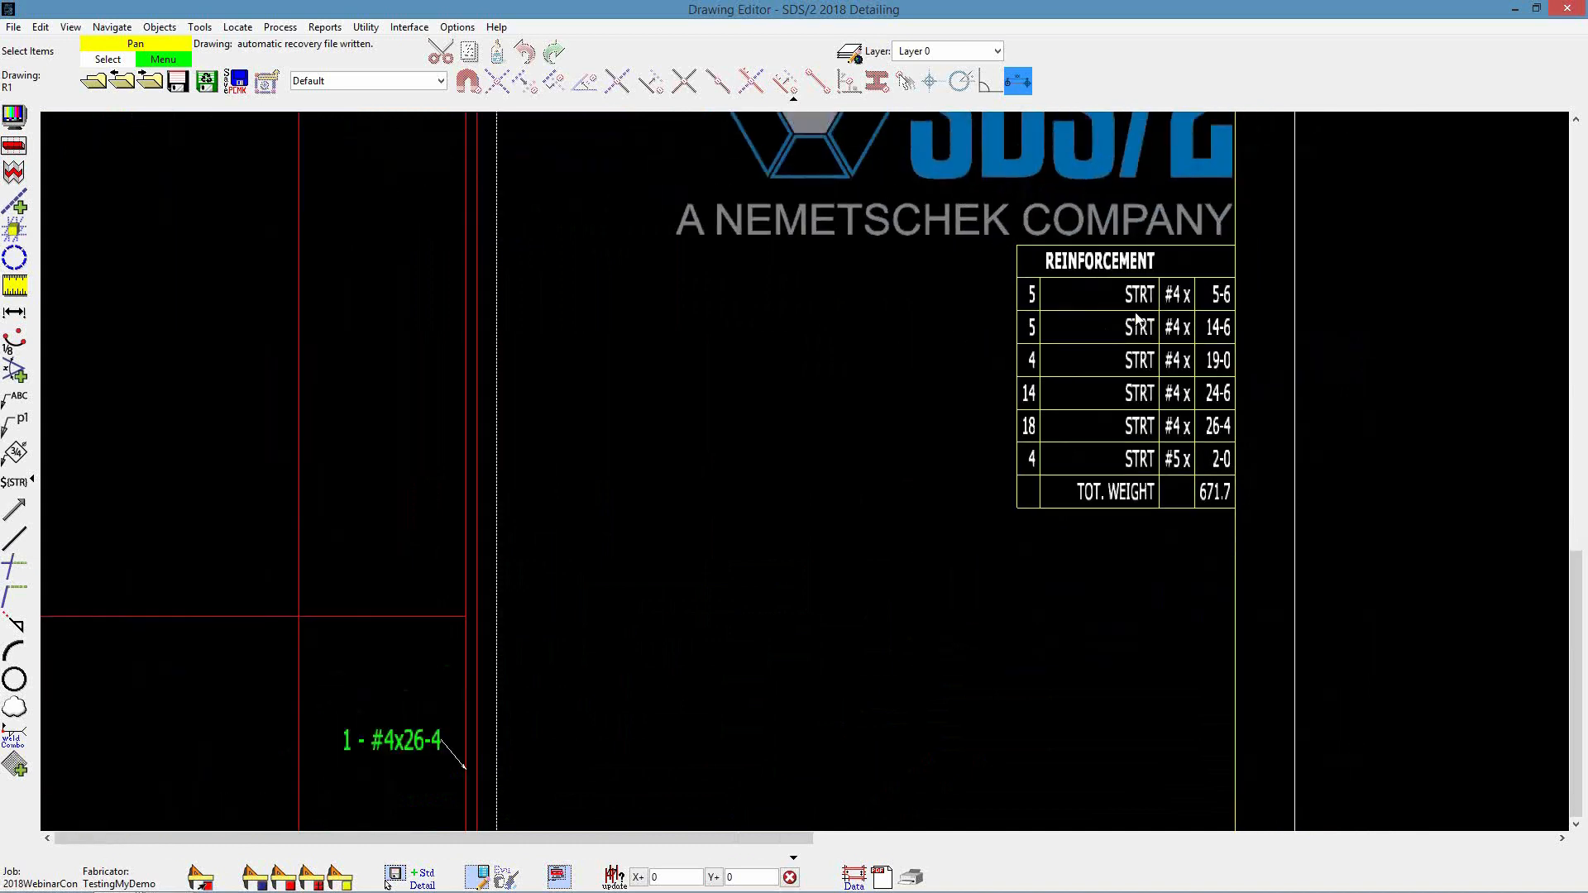
pyautogui.scroll(-1, 1067, 314)
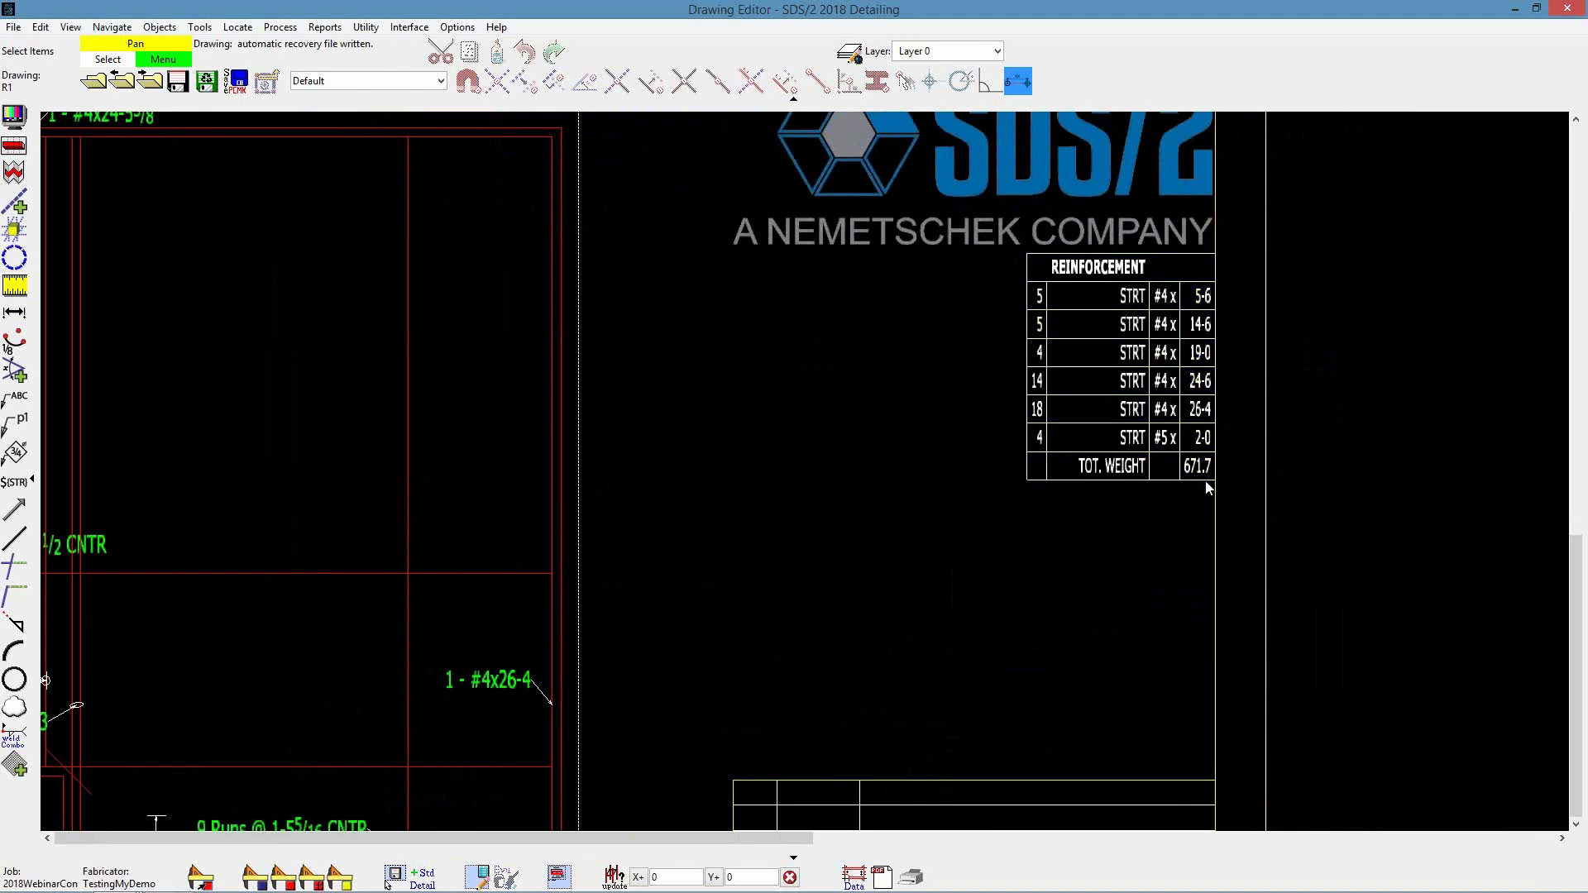
pyautogui.scroll(-5, 1158, 492)
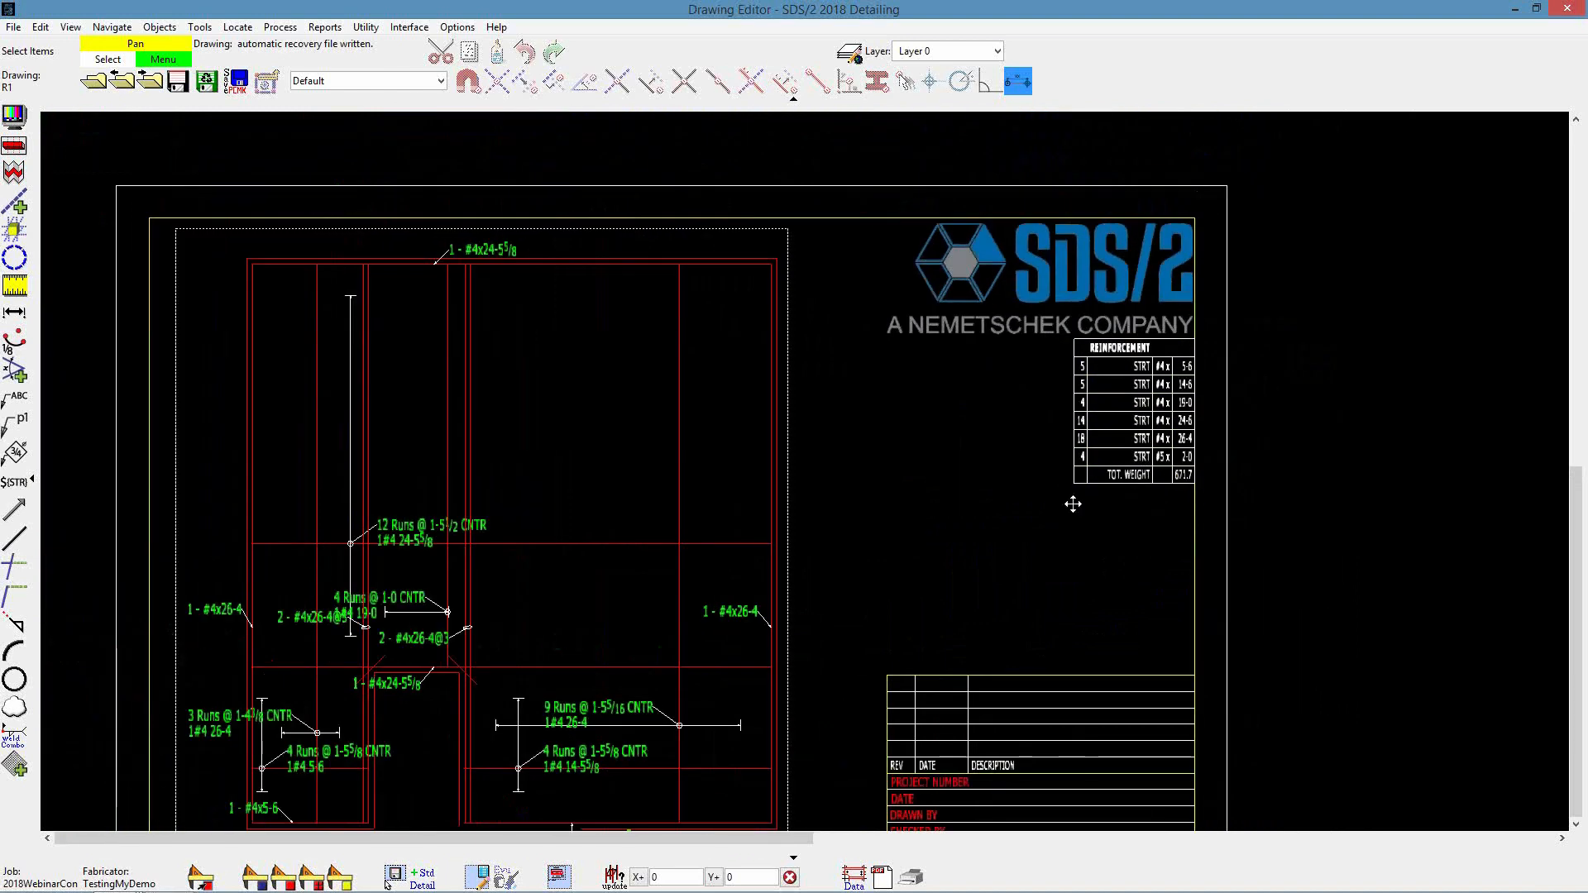
pyautogui.moveTo(1078, 478); pyautogui.dragTo(1095, 453, button='middle')
pyautogui.scroll(-1, 1097, 453)
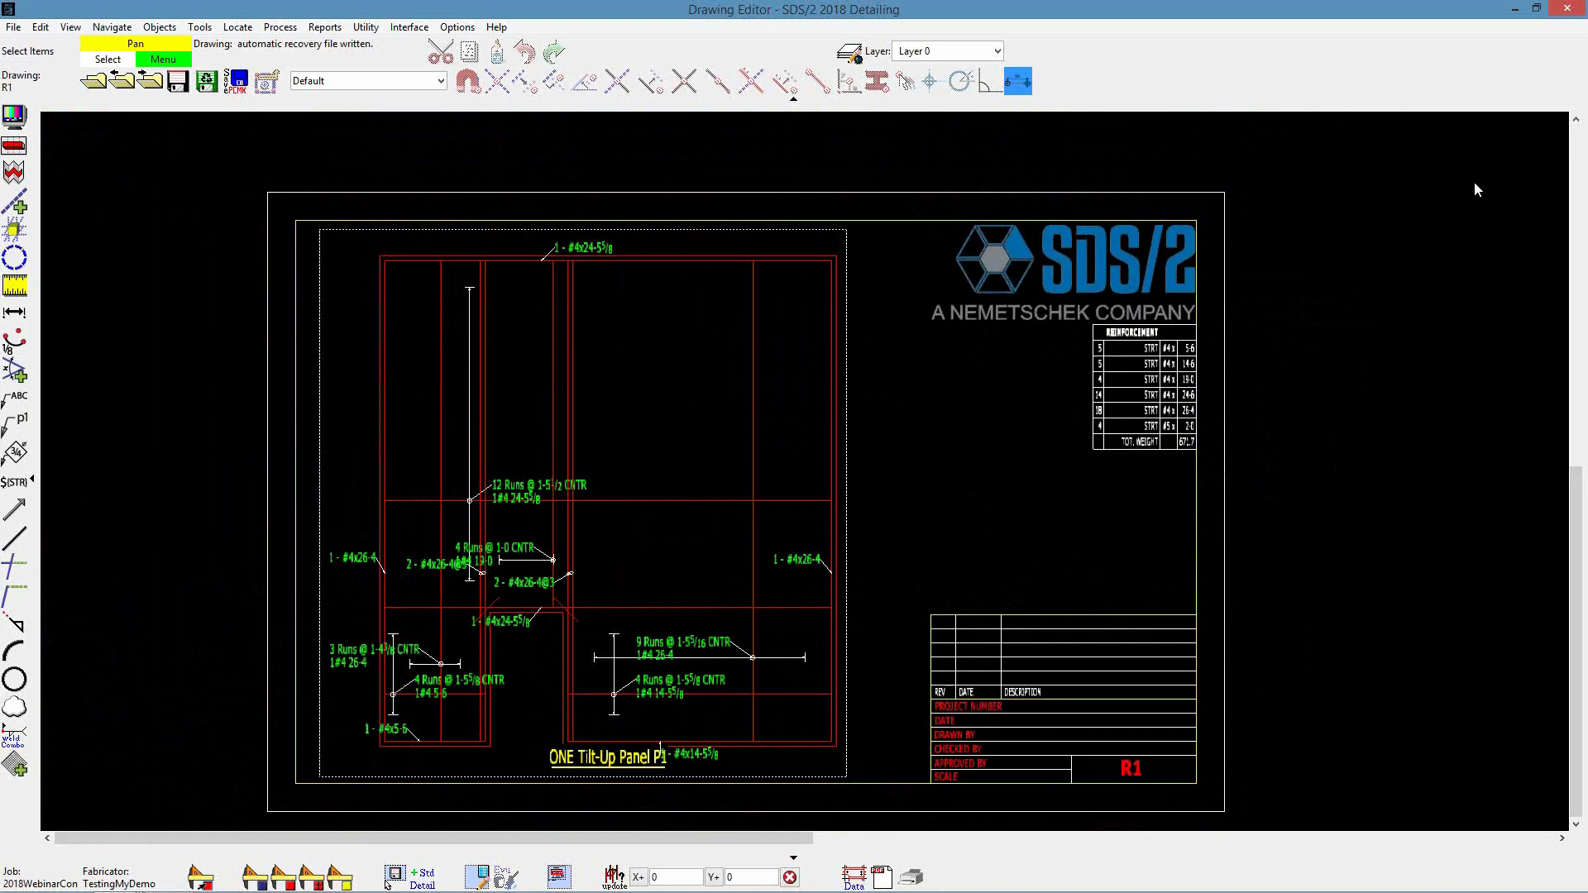
# Return to the Modeling window and place a new tilt-up panel in the open area beside the TiltUp grid line
pyautogui.click(1514, 9)
pyautogui.doubleClick(516, 263)
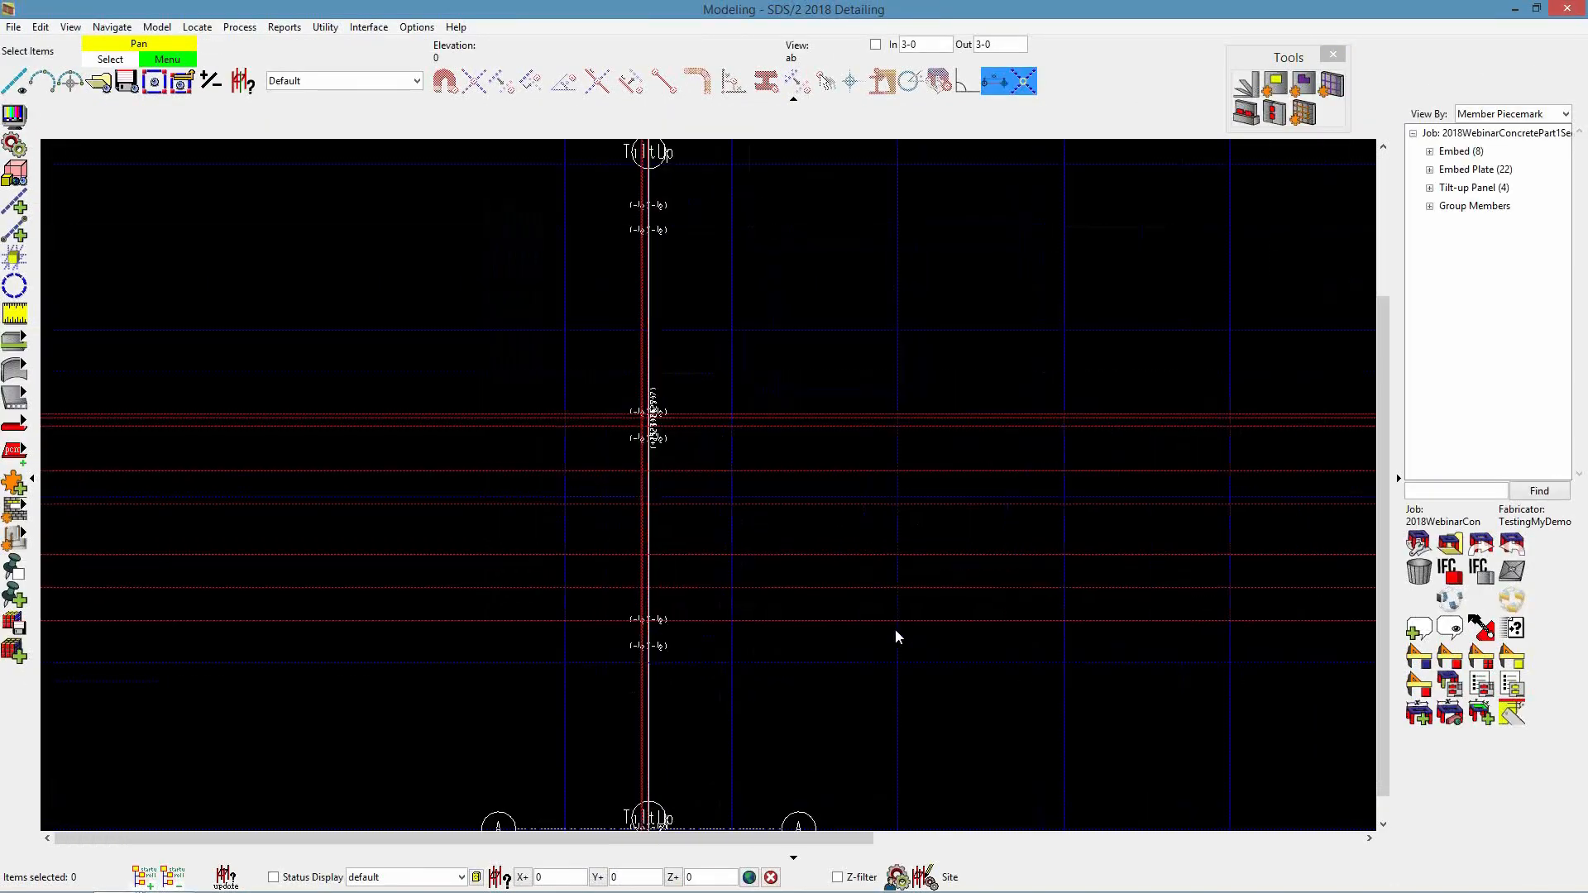
pyautogui.click(1256, 108)
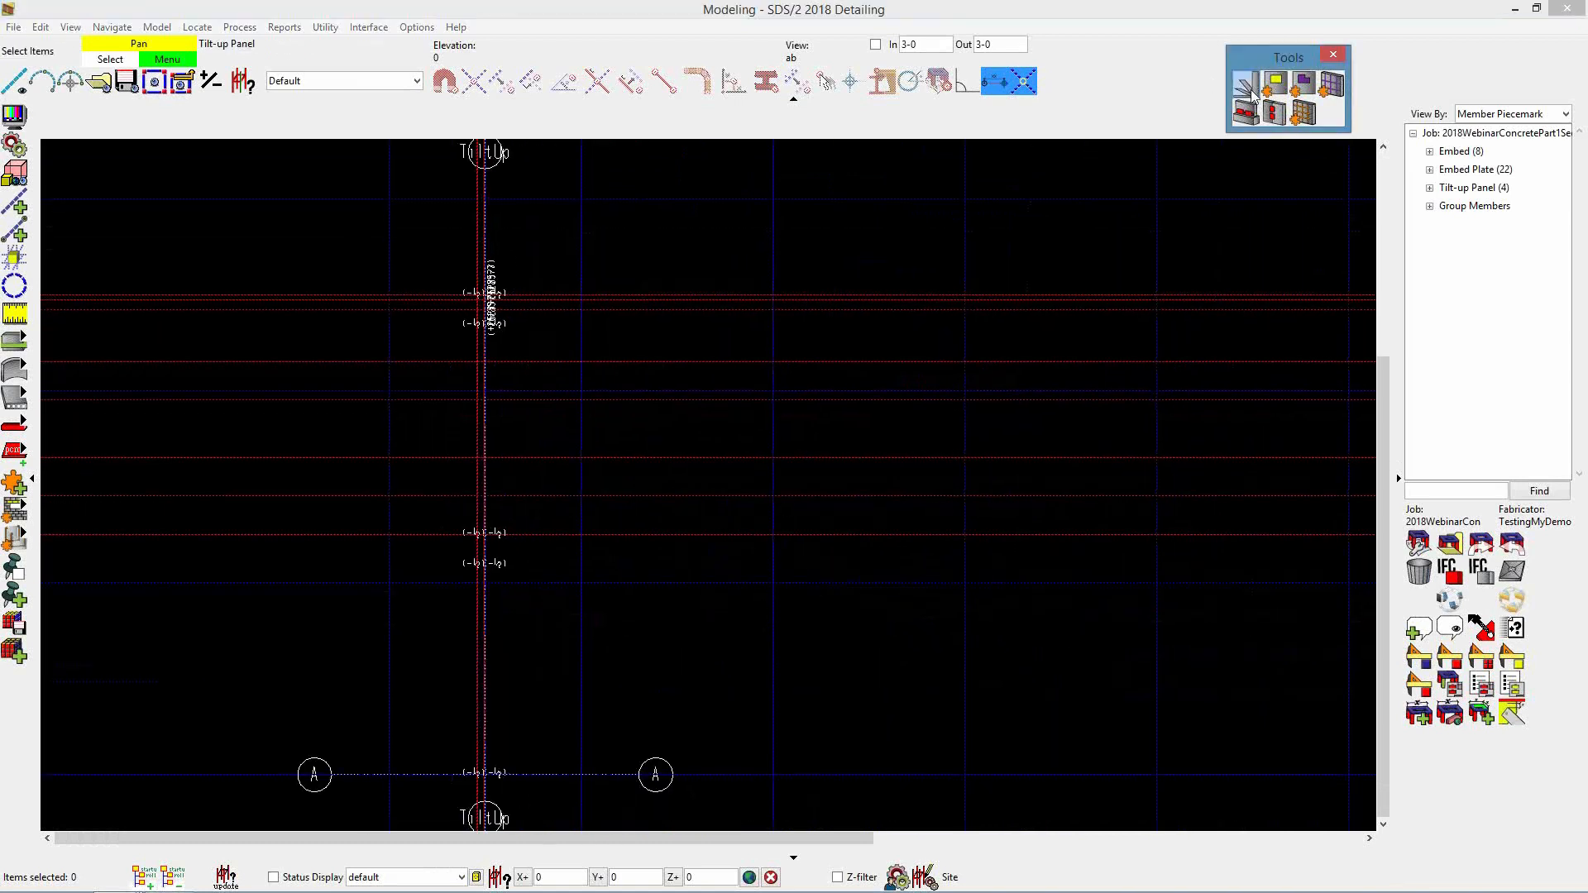
pyautogui.click(771, 583)
pyautogui.click(784, 389)
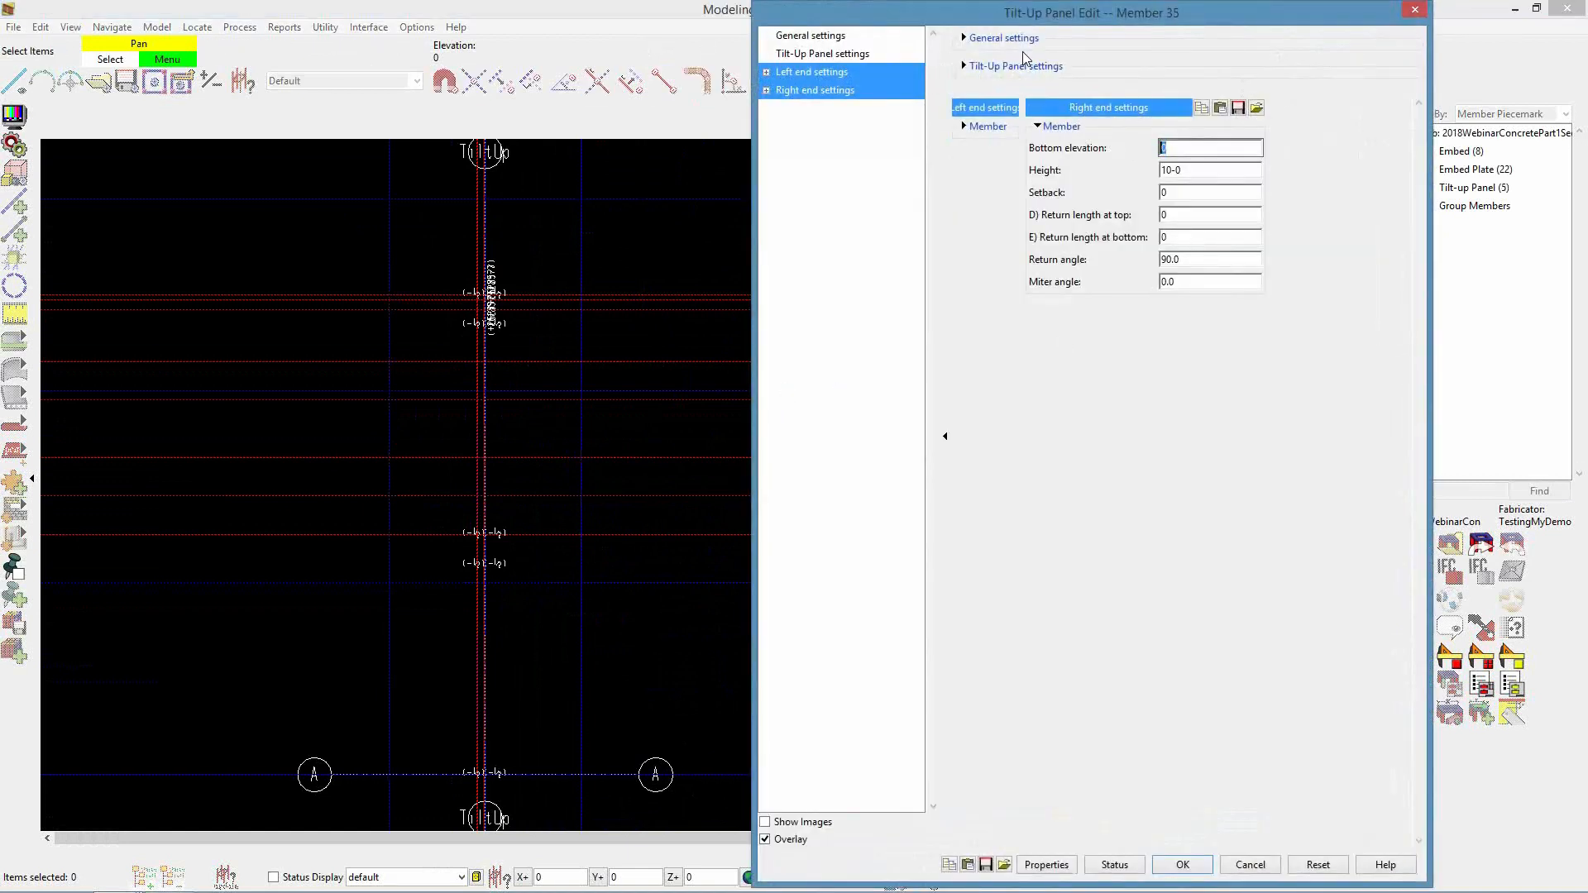
# Show the images for the new panel's settings without overlay and give the panel a lean-out angle of -15
pyautogui.click(1012, 39)
pyautogui.click(1022, 193)
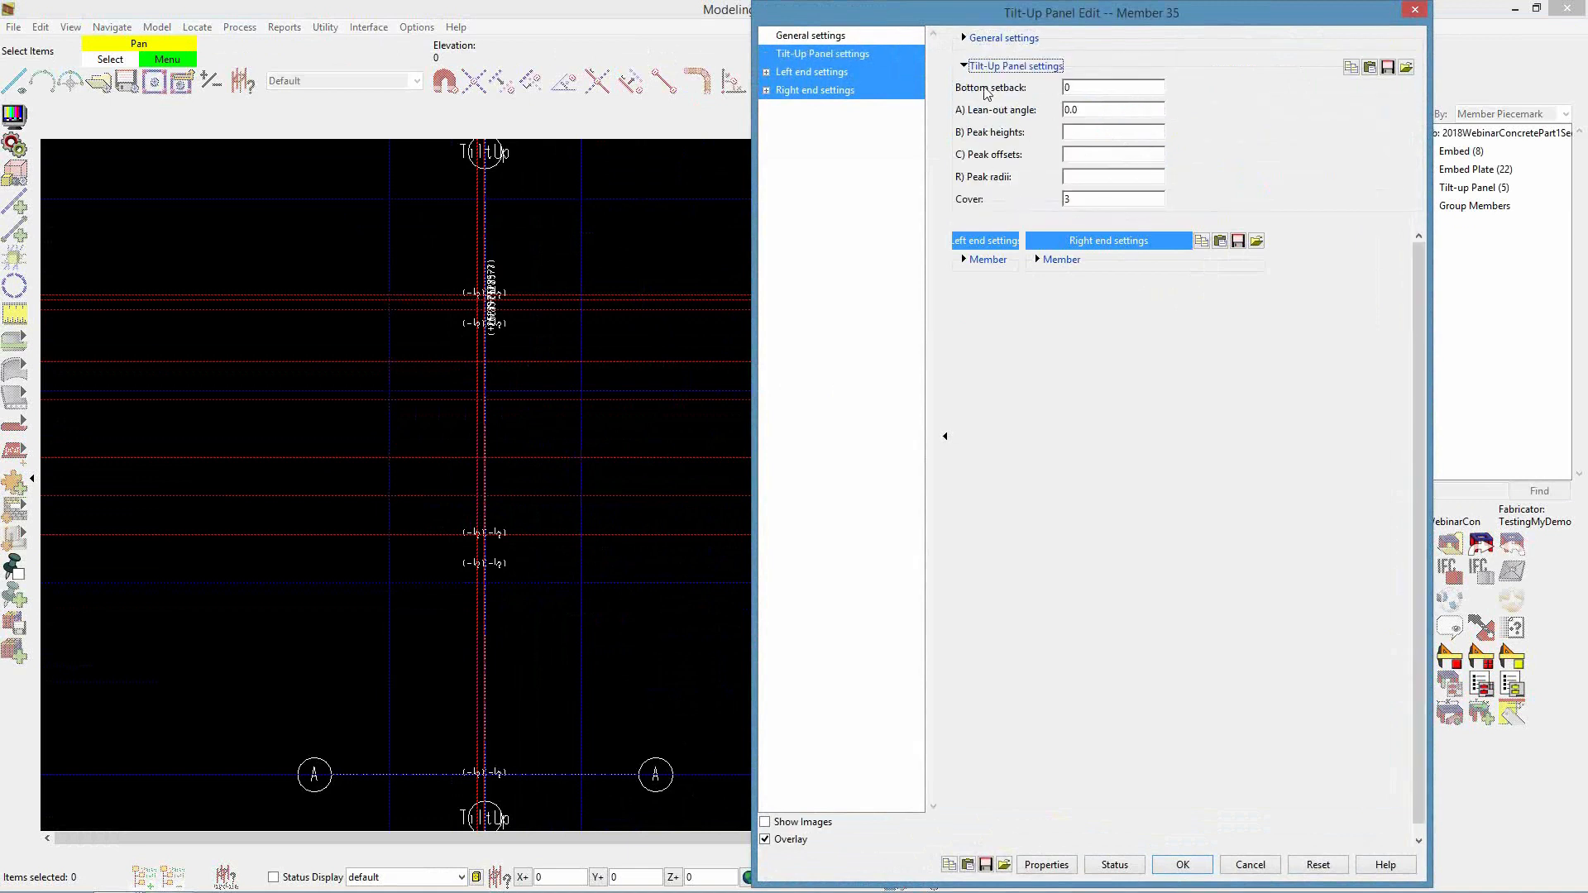
pyautogui.click(788, 838)
pyautogui.click(803, 828)
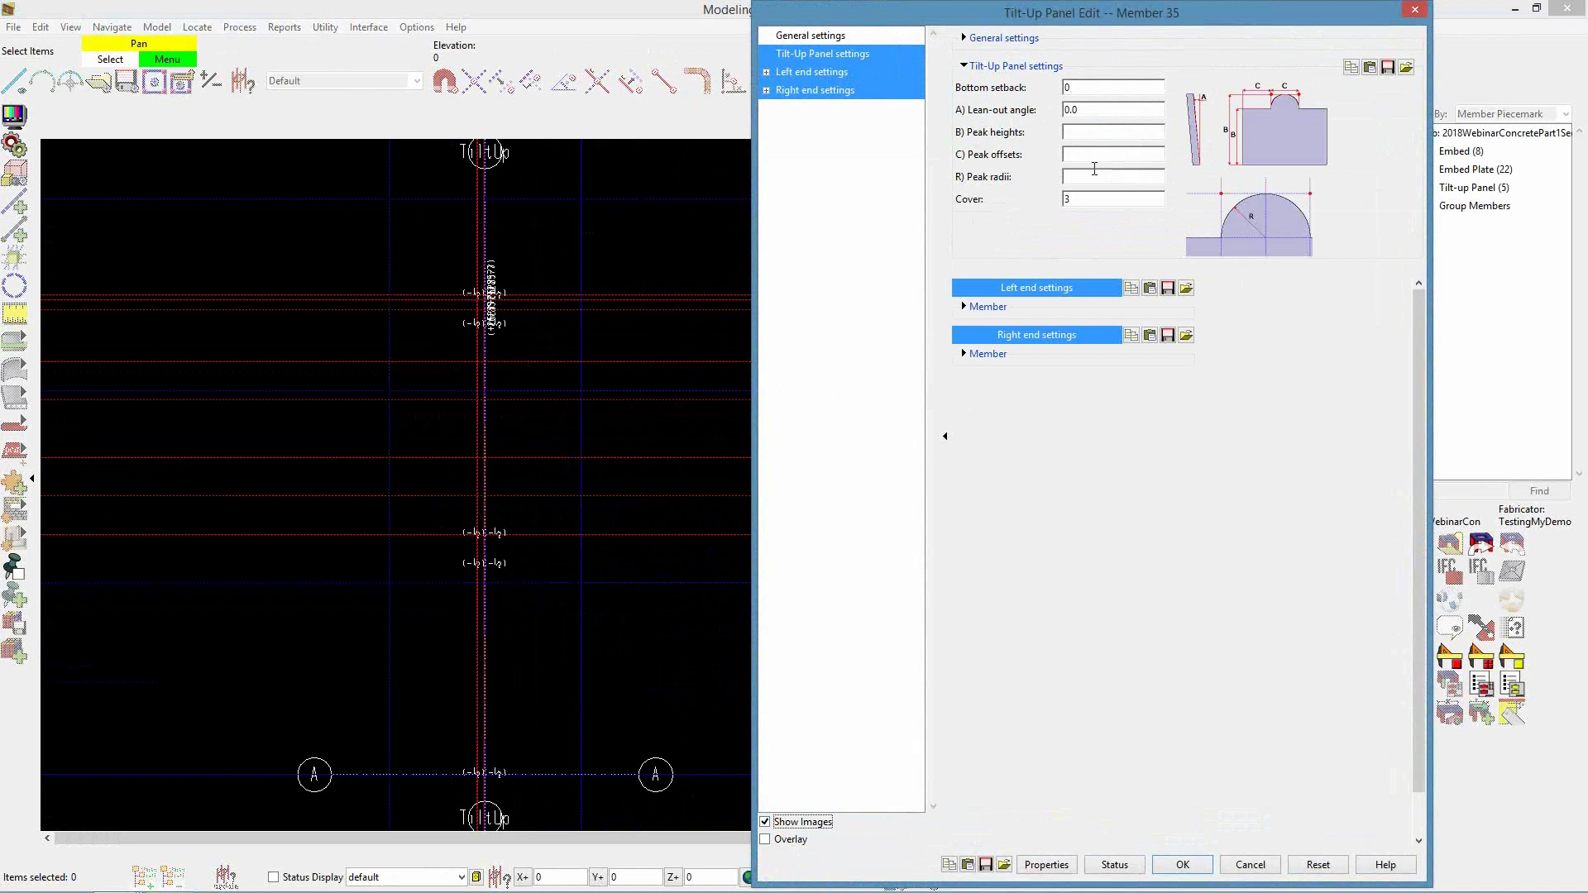
pyautogui.doubleClick(1086, 111)
pyautogui.write('-15')
pyautogui.press('Return')
# View the leaning panel in 3D and from its end in an elevation view
pyautogui.scroll(1, 811, 497)
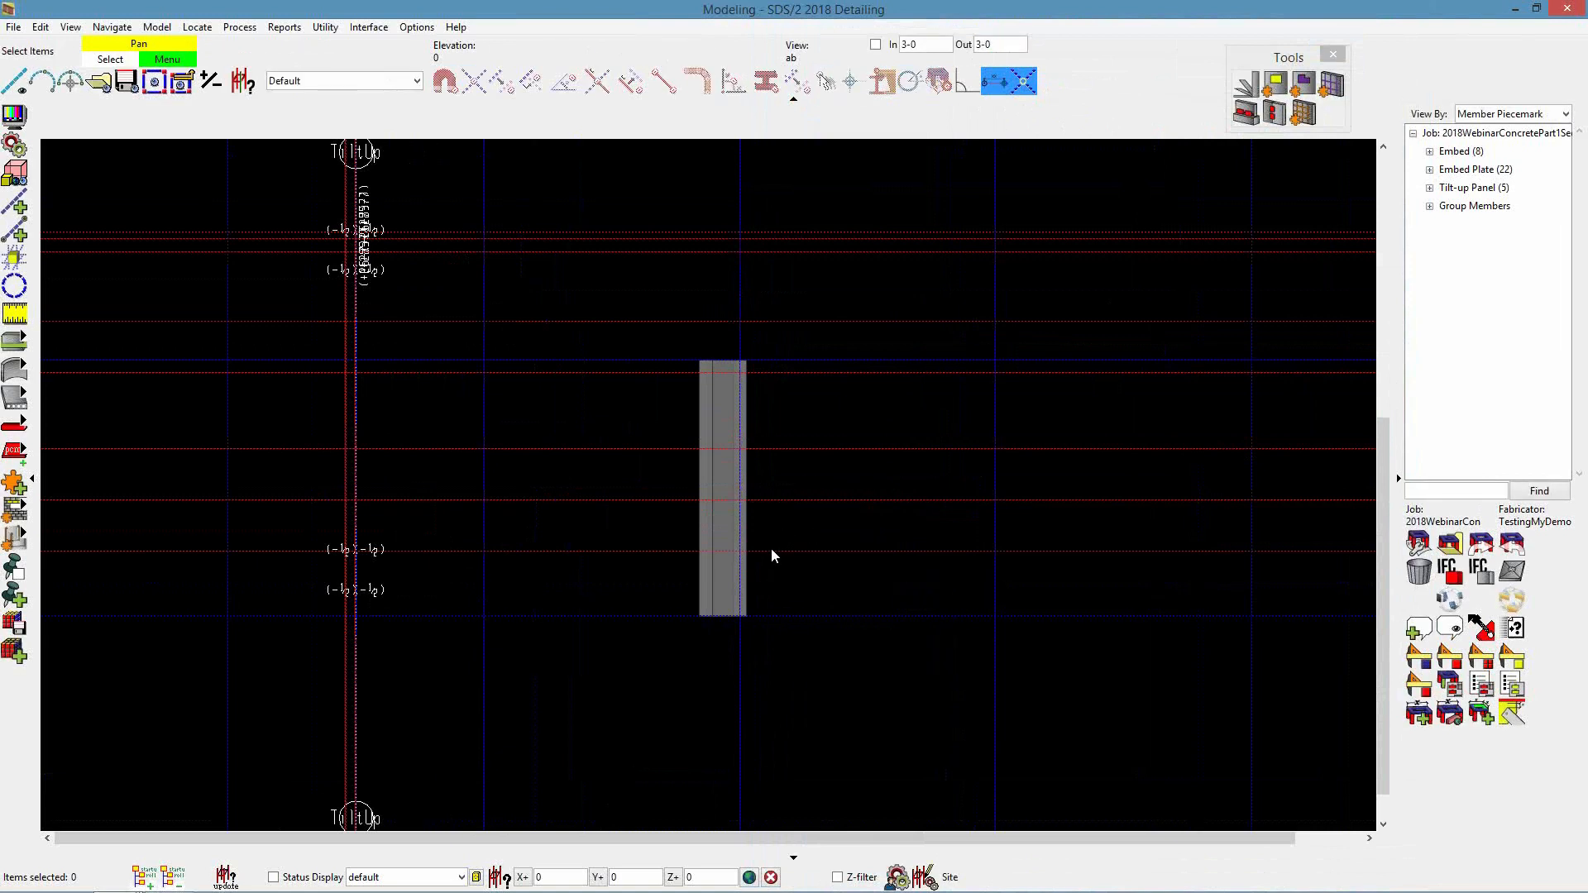
pyautogui.scroll(2, 762, 566)
pyautogui.keyDown('ctrl'); pyautogui.moveTo(716, 562); pyautogui.dragTo(696, 467, button='middle'); pyautogui.keyUp('ctrl')
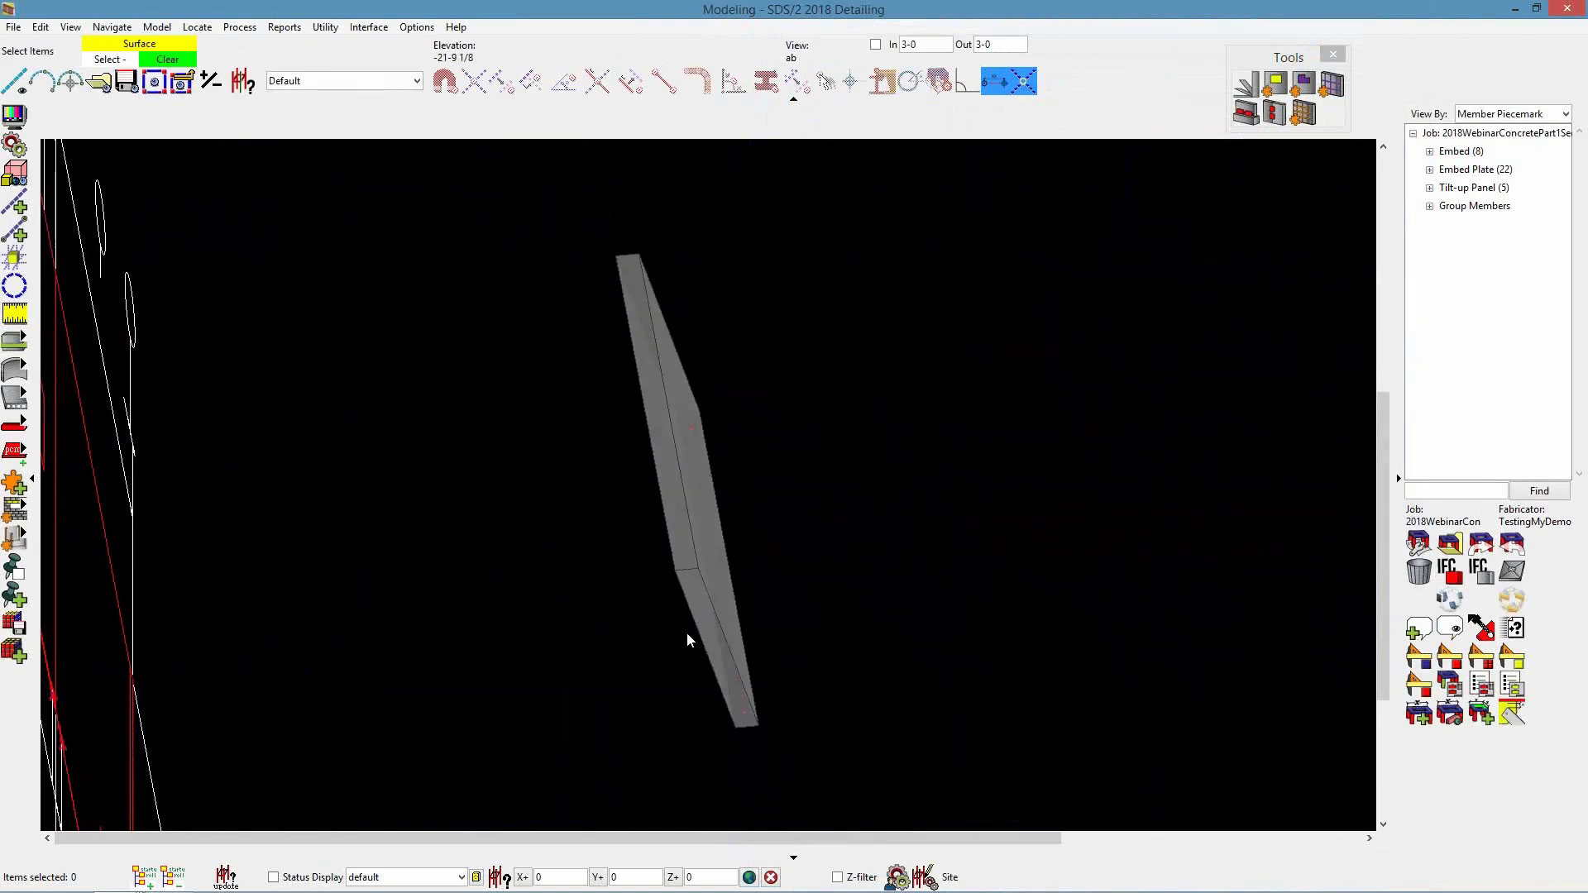
pyautogui.keyDown('ctrl'); pyautogui.middleClick(704, 625); pyautogui.keyUp('ctrl')
pyautogui.click(710, 618)
pyautogui.scroll(-2, 781, 580)
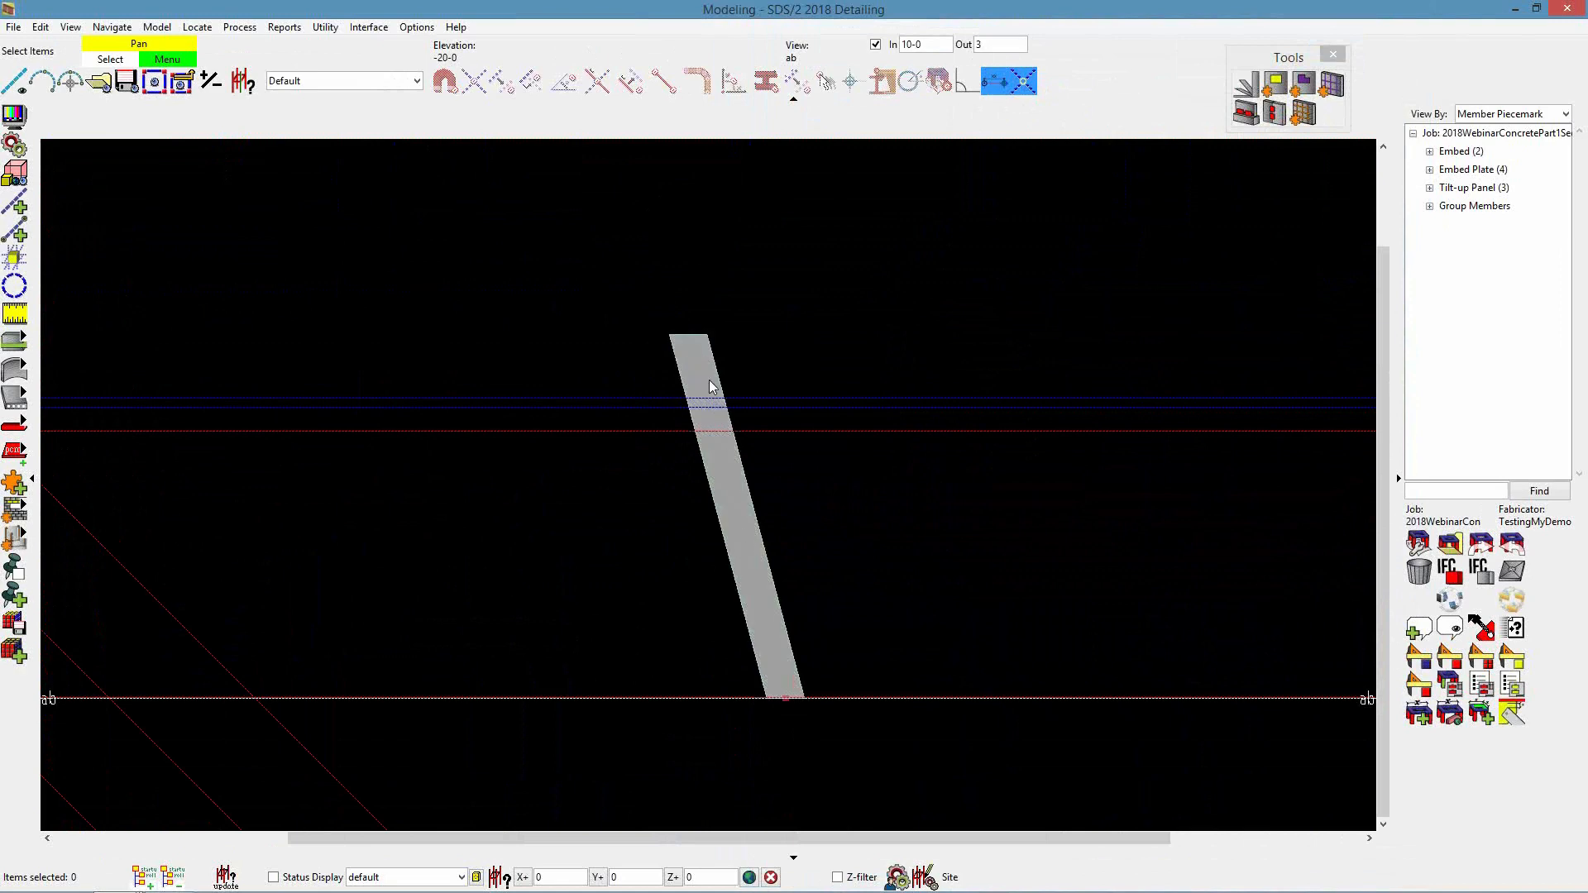
# Change the selection filter to Members and set the panel's lean-out angle to 0
pyautogui.doubleClick(747, 515)
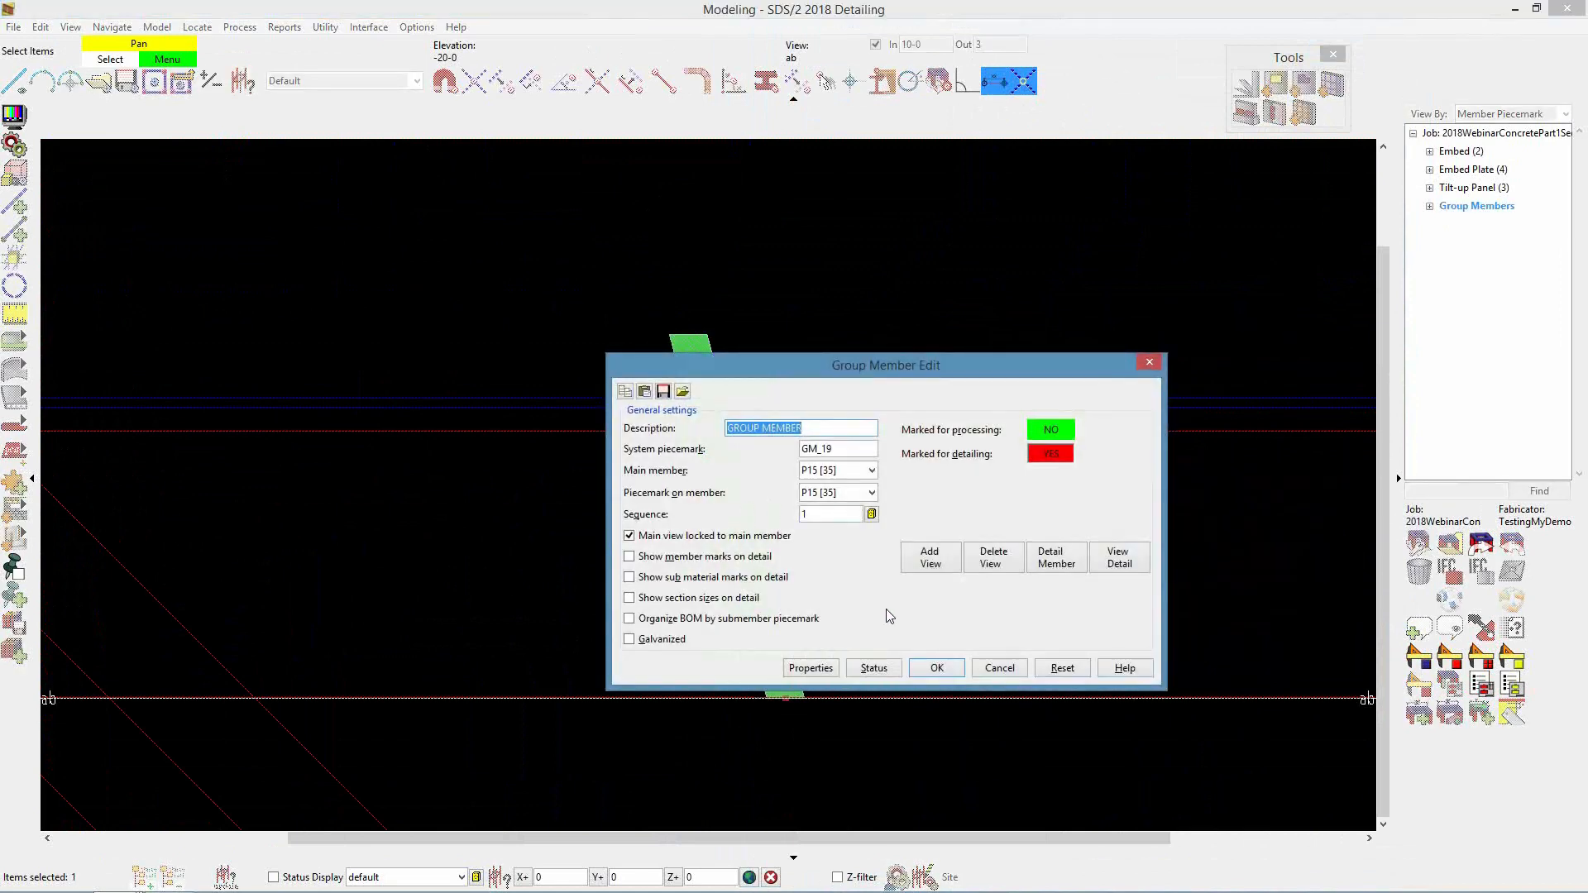
pyautogui.click(999, 668)
pyautogui.click(417, 80)
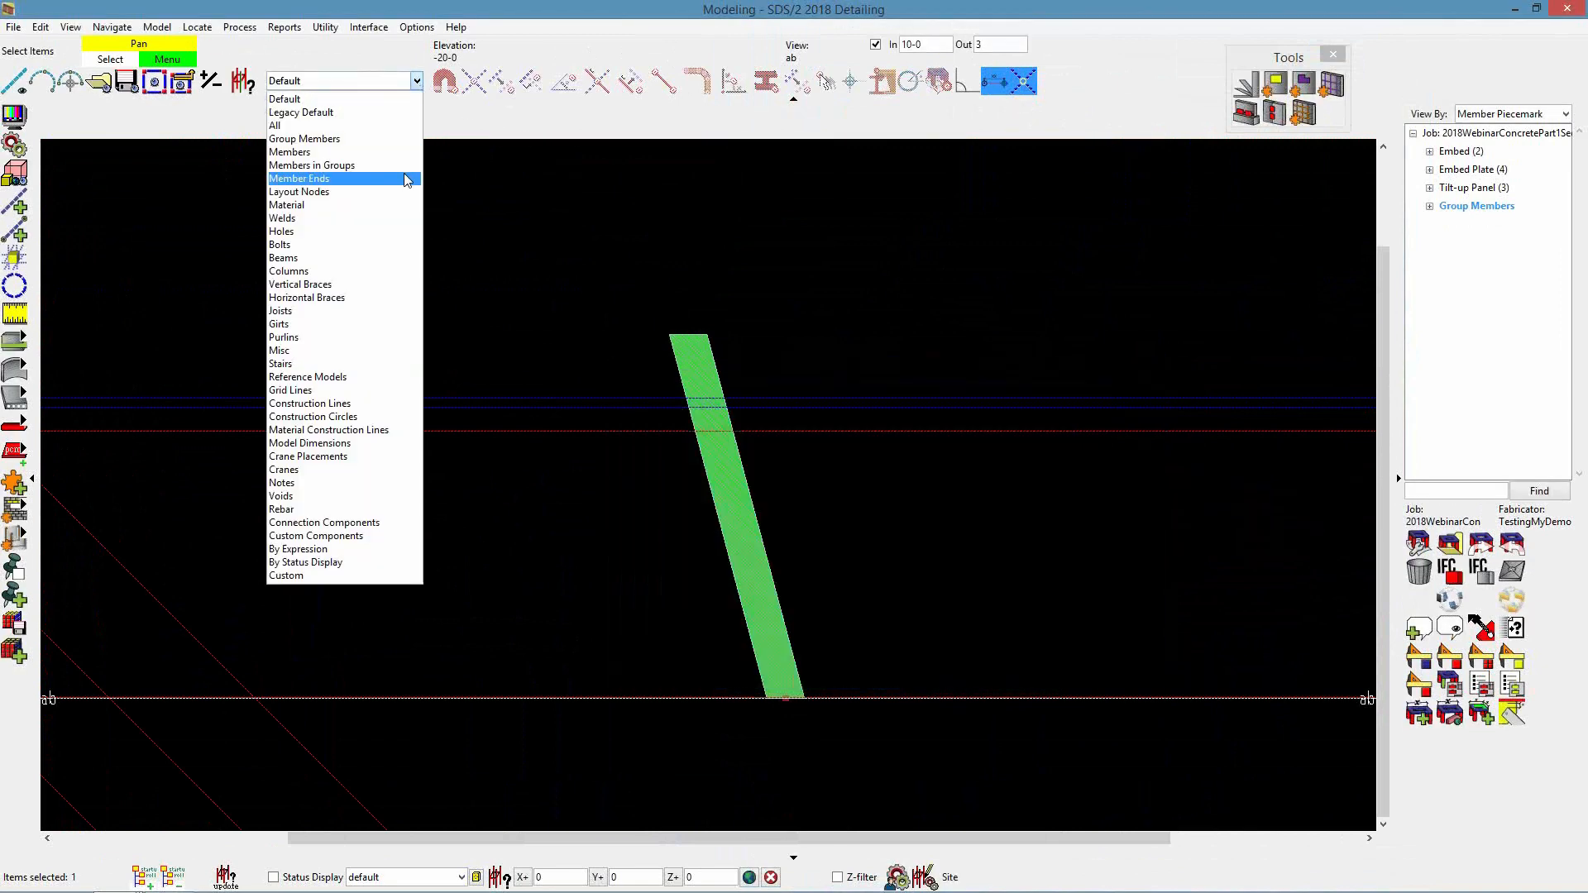
pyautogui.click(379, 152)
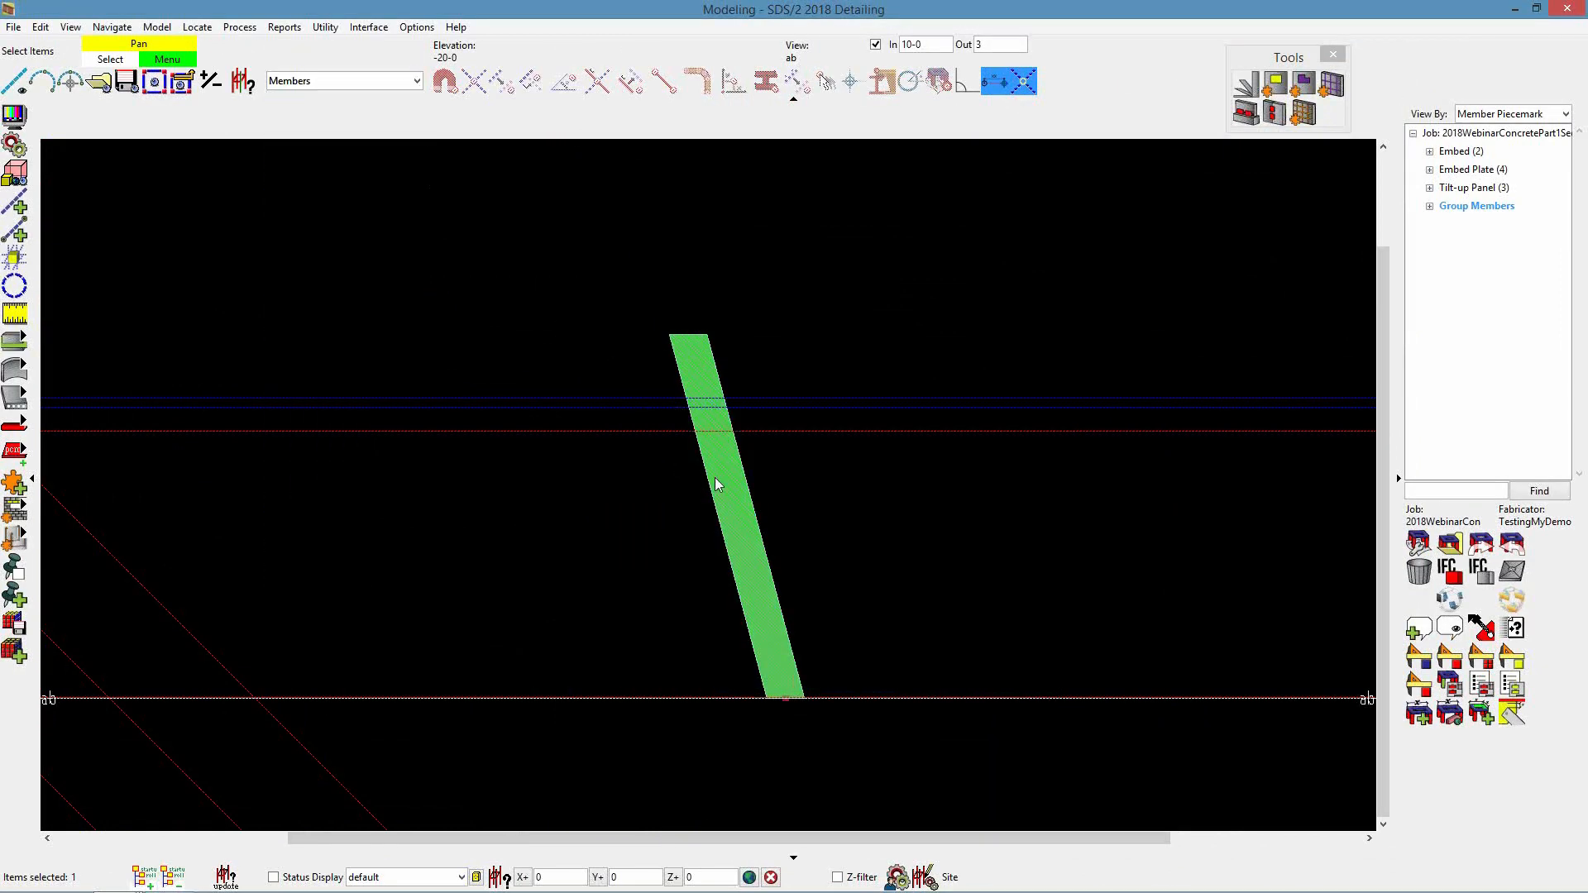
pyautogui.doubleClick(744, 507)
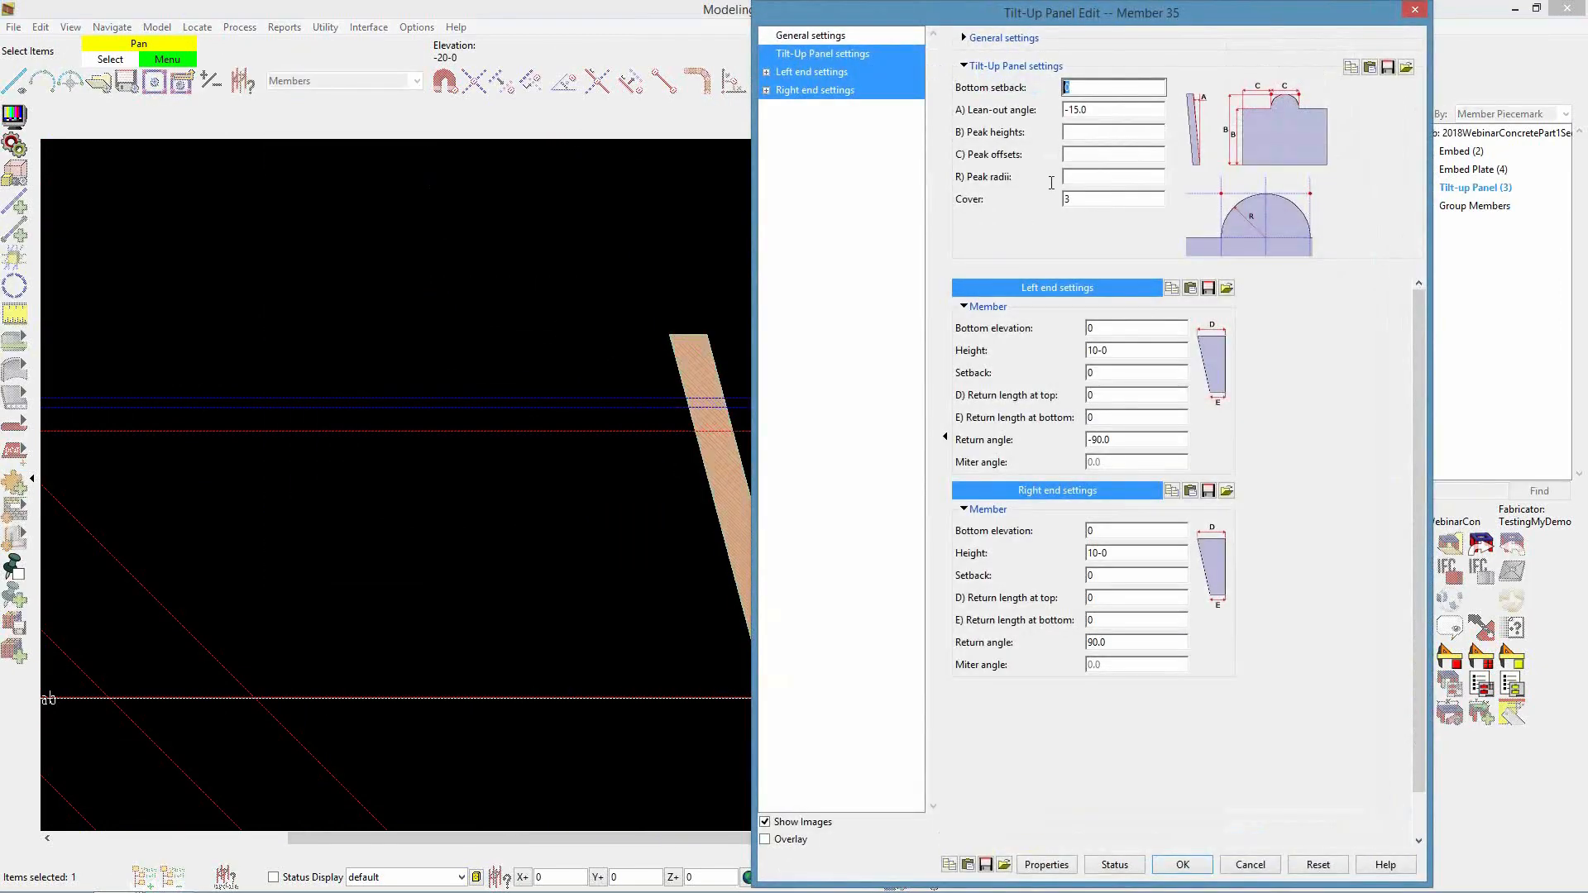
pyautogui.doubleClick(1110, 109)
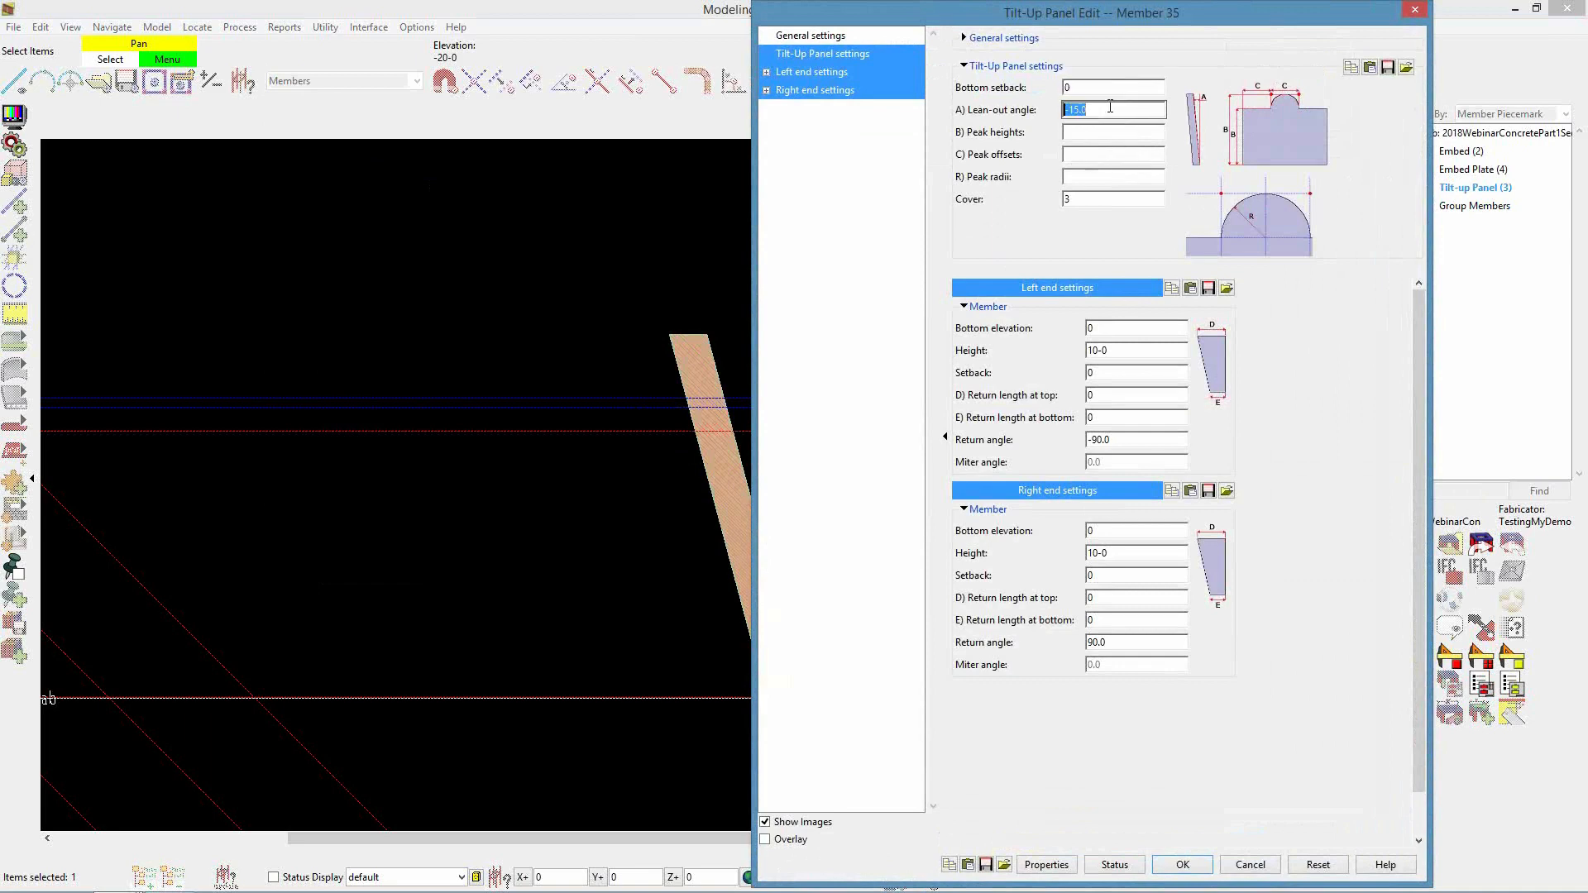
pyautogui.write('0')
pyautogui.press('Return')
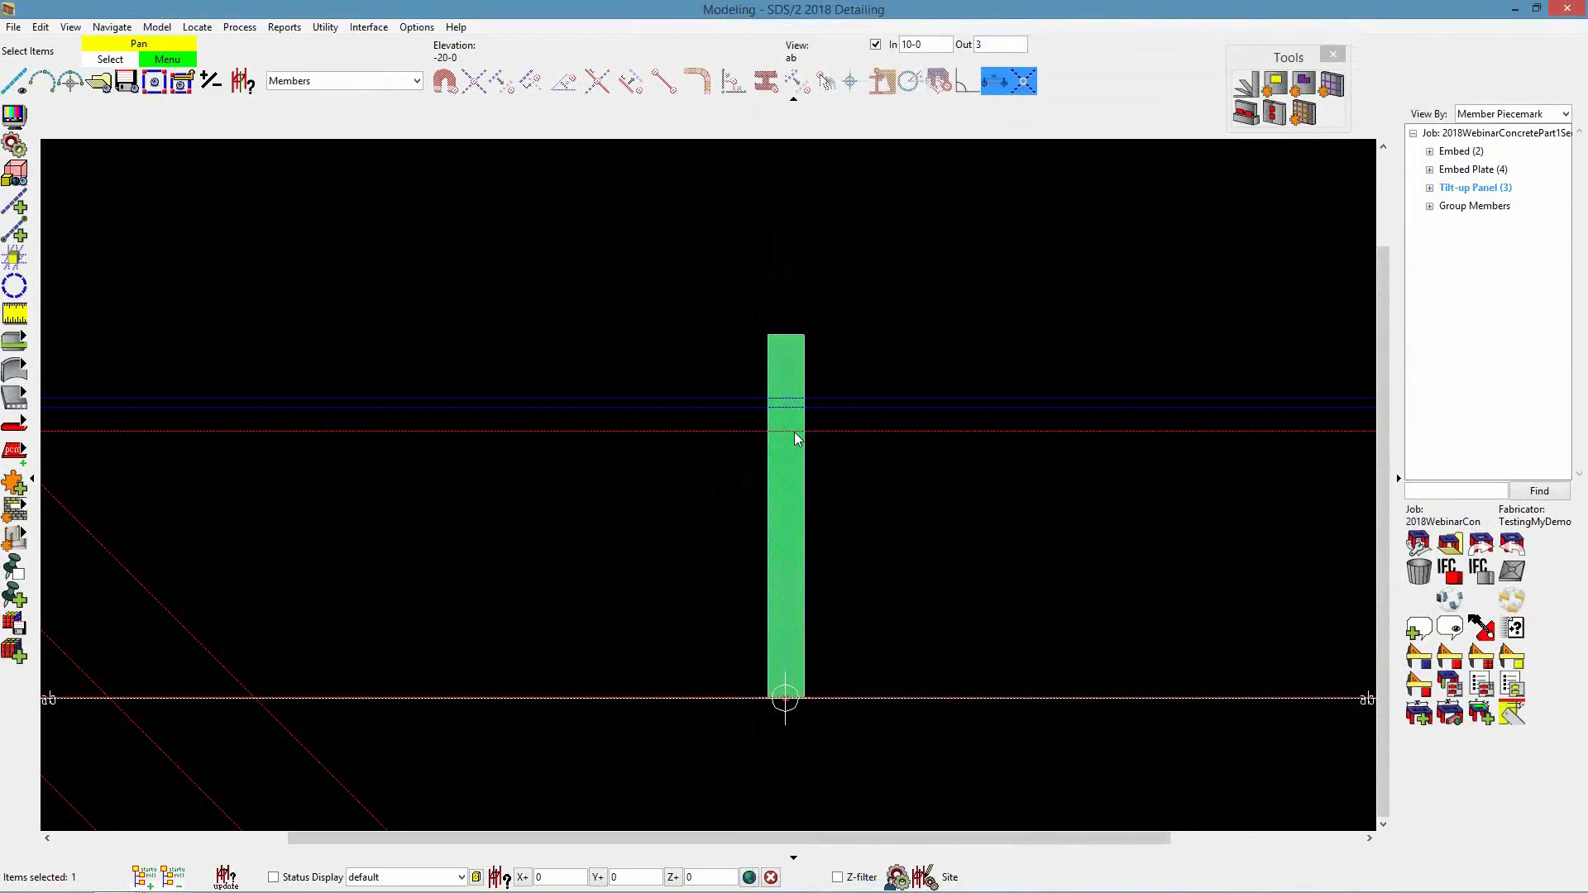
# Open an elevation view facing the panel and limit its inward view depth to 2-0
pyautogui.keyDown('shift'); pyautogui.moveTo(773, 428); pyautogui.dragTo(699, 423, button='middle'); pyautogui.keyUp('shift')
pyautogui.doubleClick(861, 441)
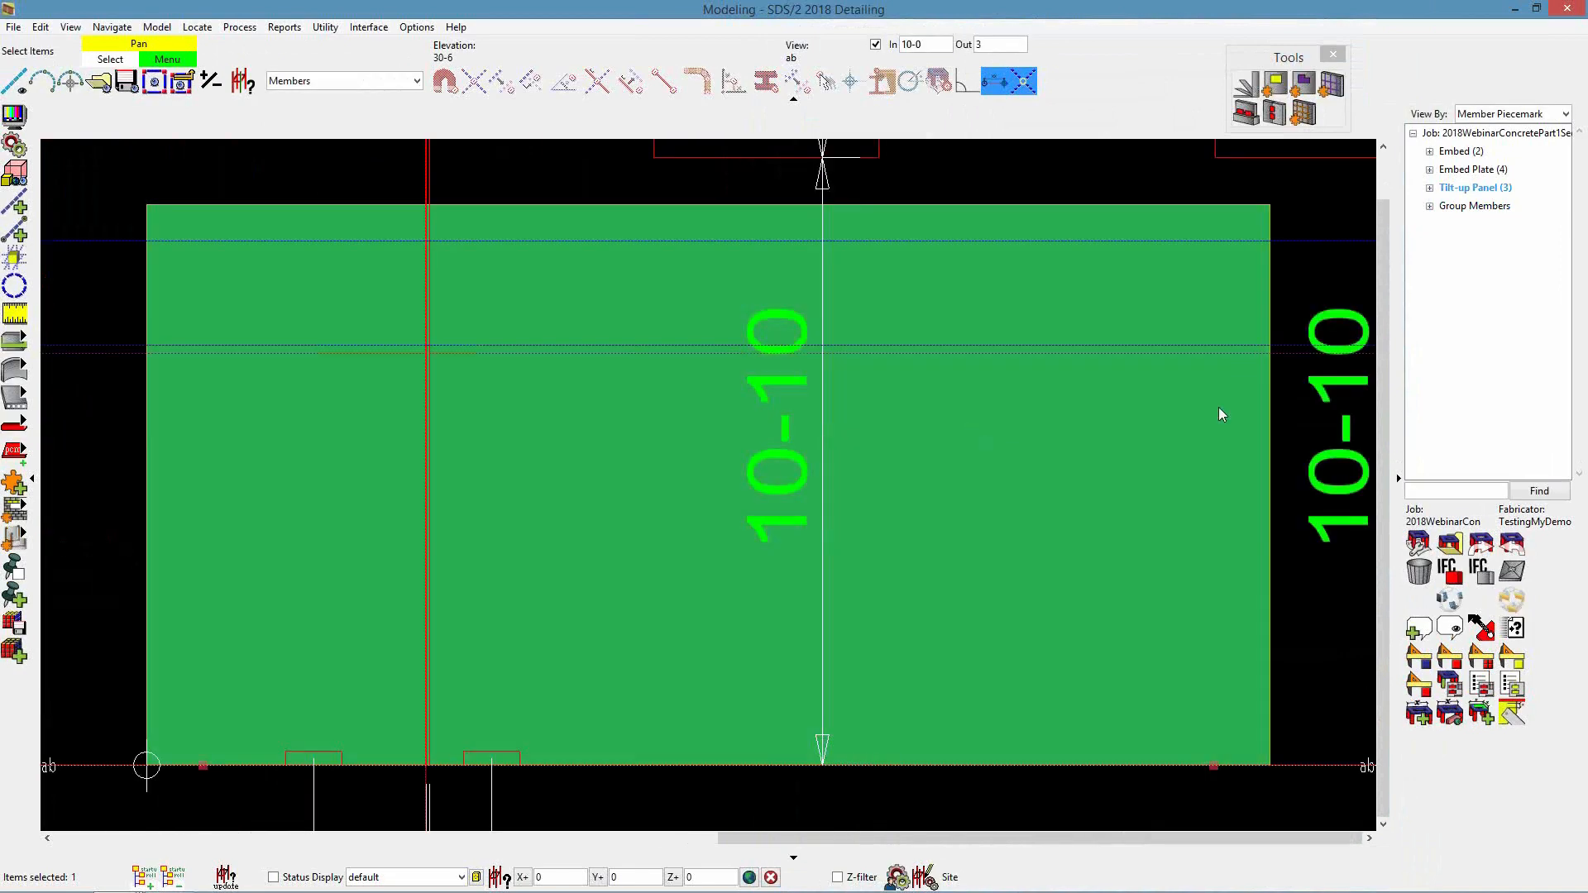
pyautogui.click(931, 44)
pyautogui.write('2-0')
pyautogui.click(1309, 293)
pyautogui.scroll(-5, 1244, 286)
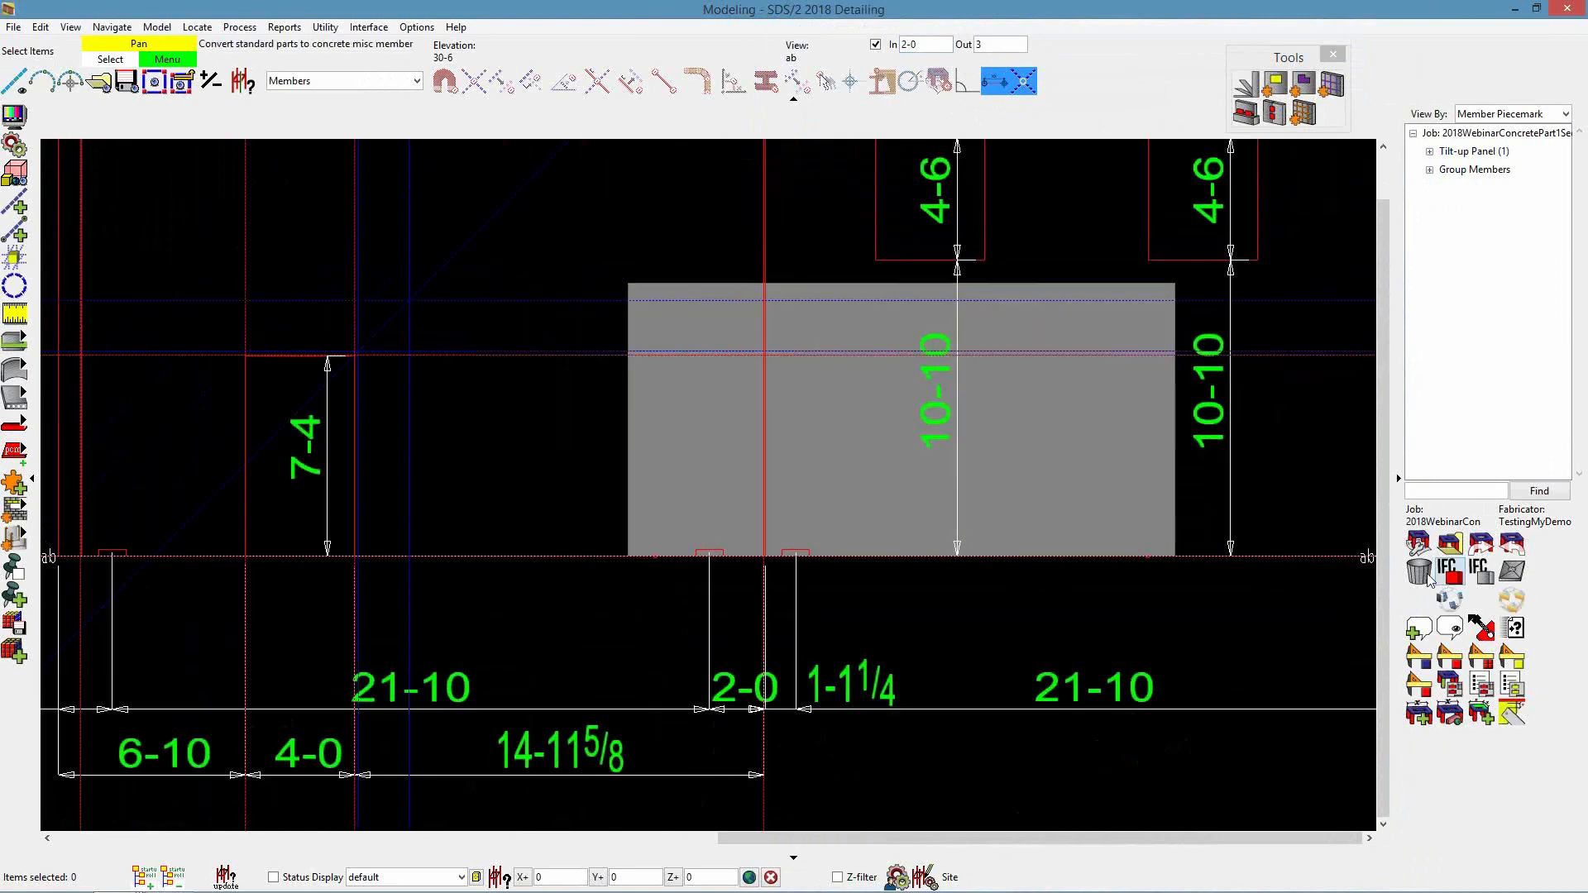
# Remove the dimensions around the panel from the elevation view
pyautogui.click(1418, 542)
pyautogui.click(377, 336)
pyautogui.click(435, 529)
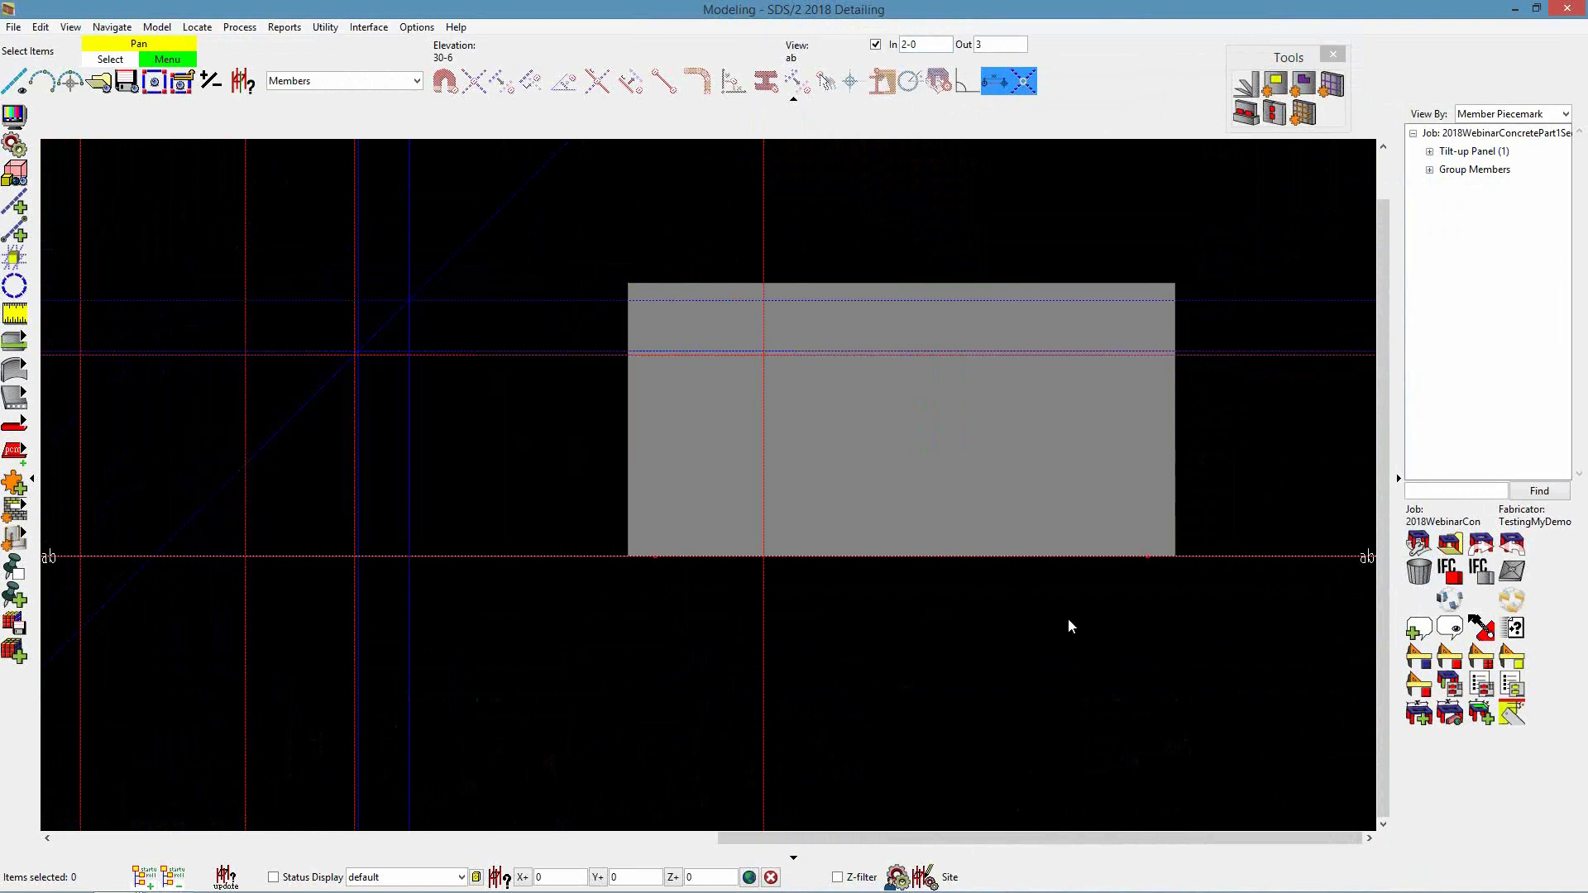
# Erase the construction lines that cross the panel in the elevation view
pyautogui.scroll(1, 1249, 643)
pyautogui.scroll(-3, 1178, 603)
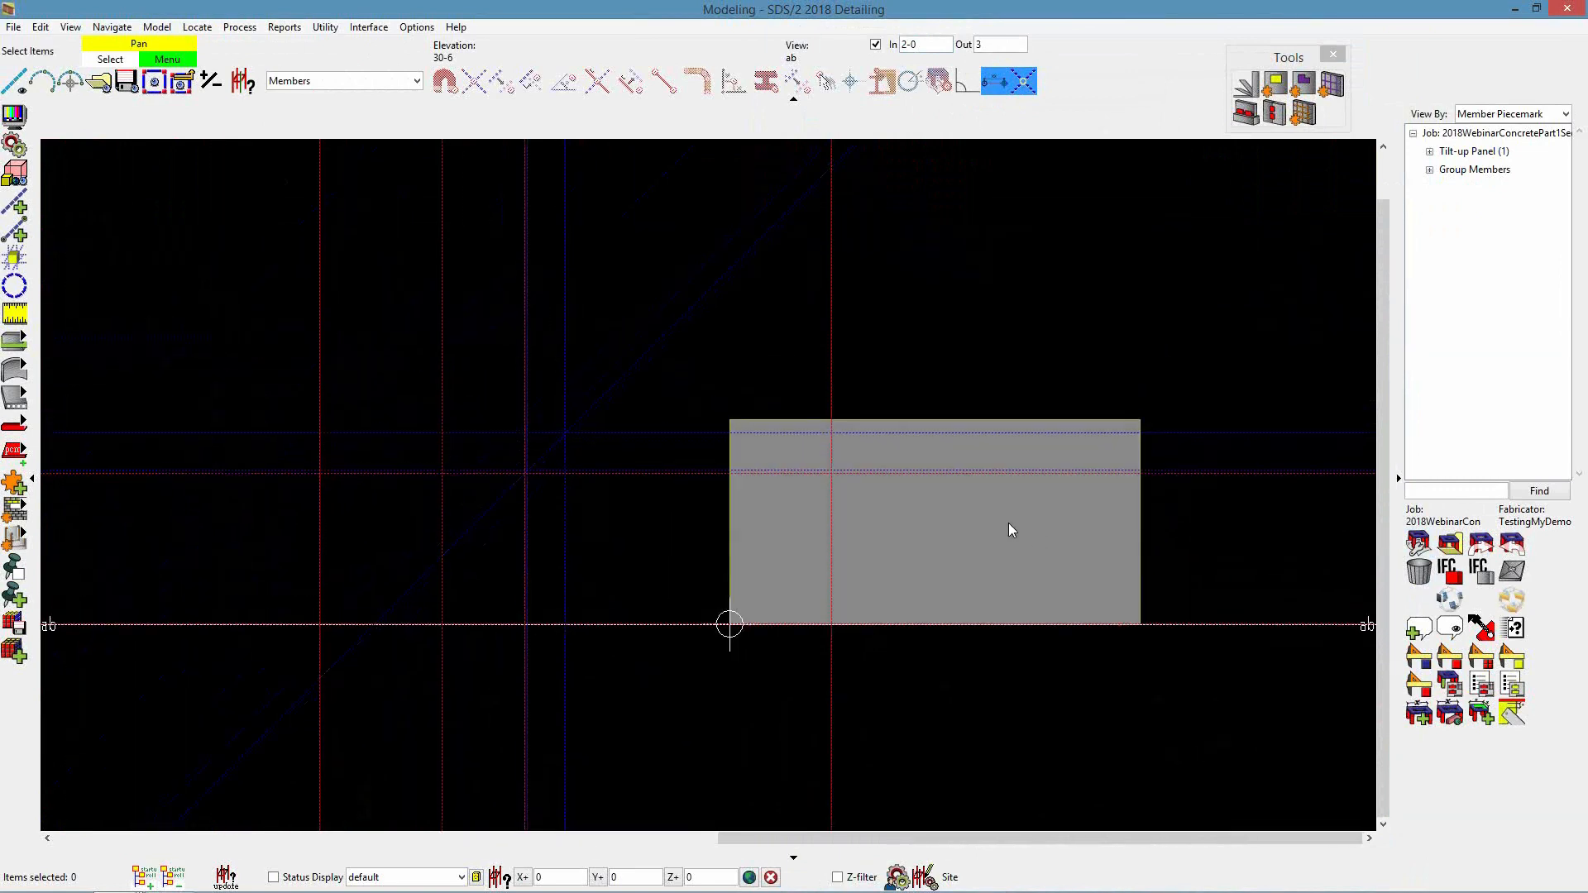
pyautogui.scroll(2, 1005, 529)
pyautogui.press('e')
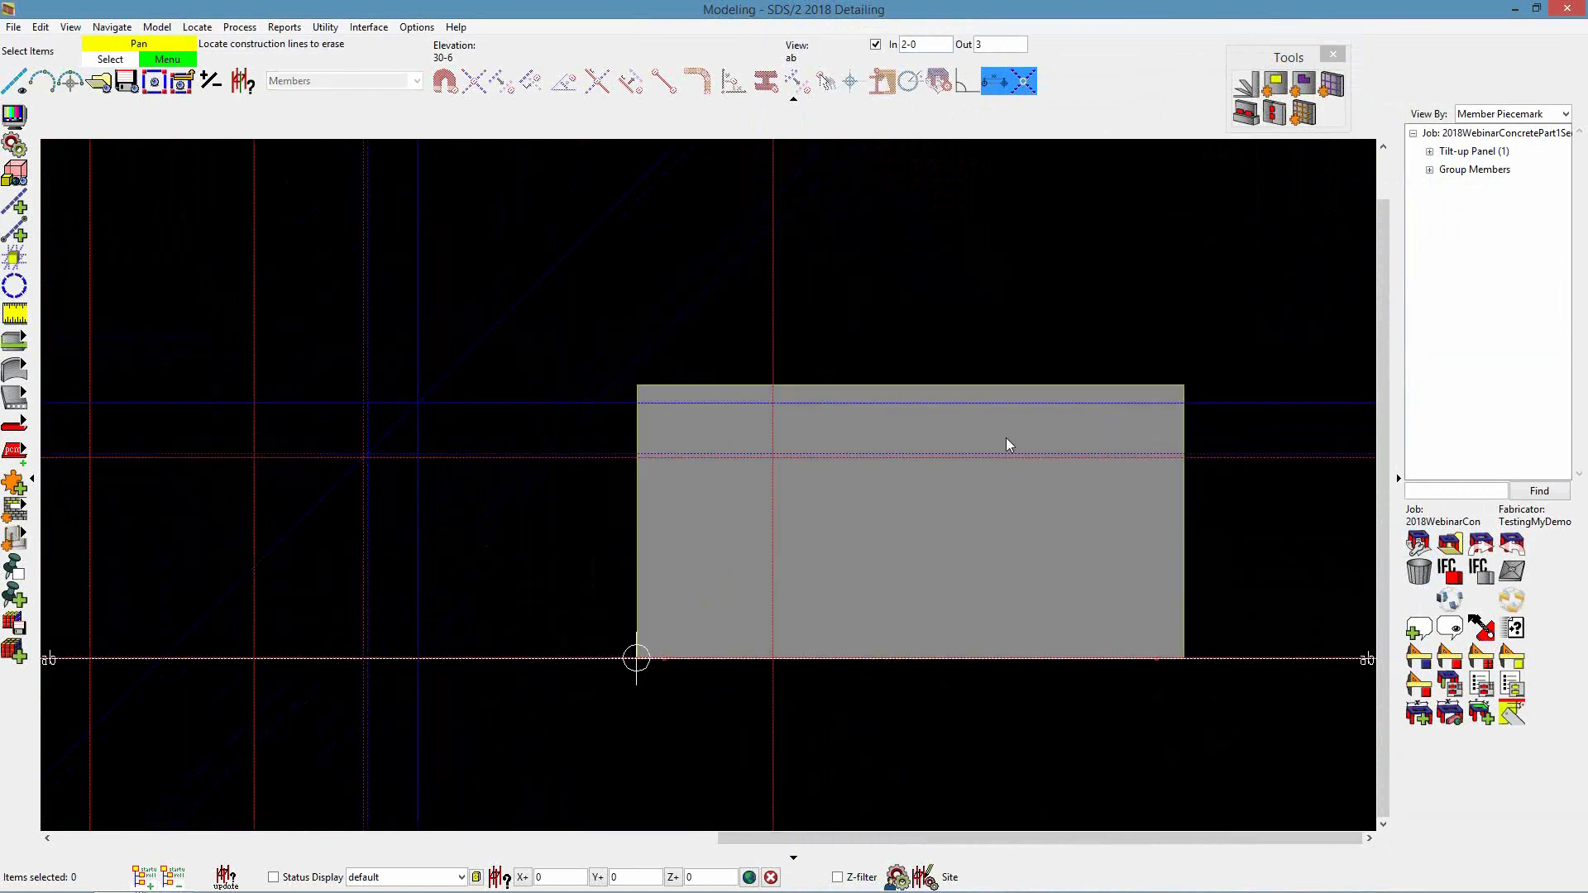
pyautogui.moveTo(905, 229); pyautogui.dragTo(663, 685)
pyautogui.rightClick(663, 685)
pyautogui.click(706, 704)
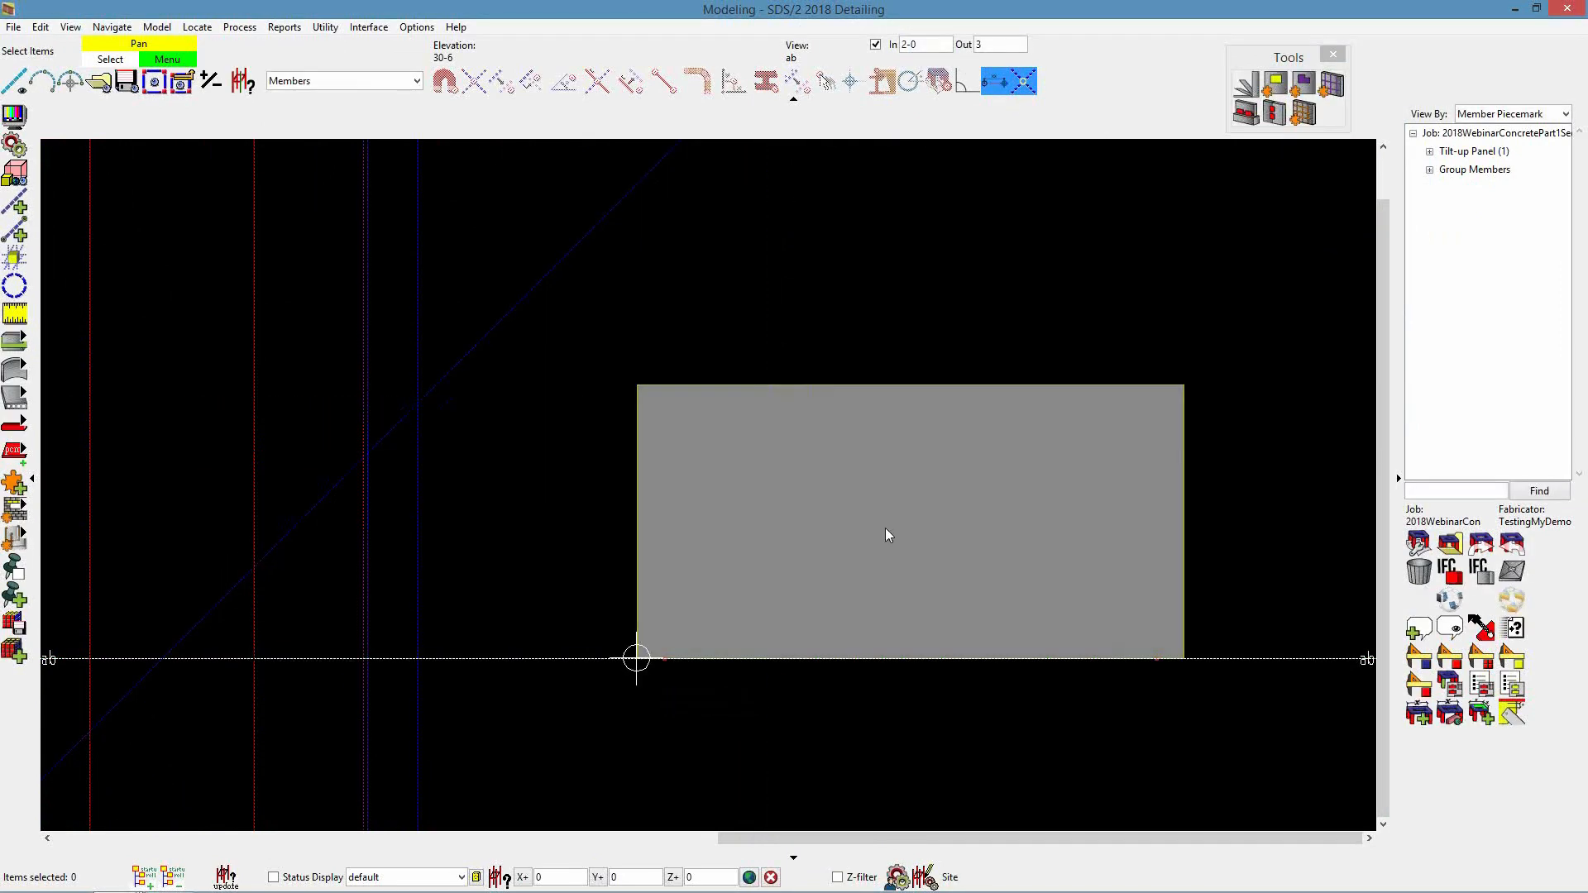
# Give the panel a single peak with height 14-0, offset 10-0 and radius 0
pyautogui.doubleClick(891, 512)
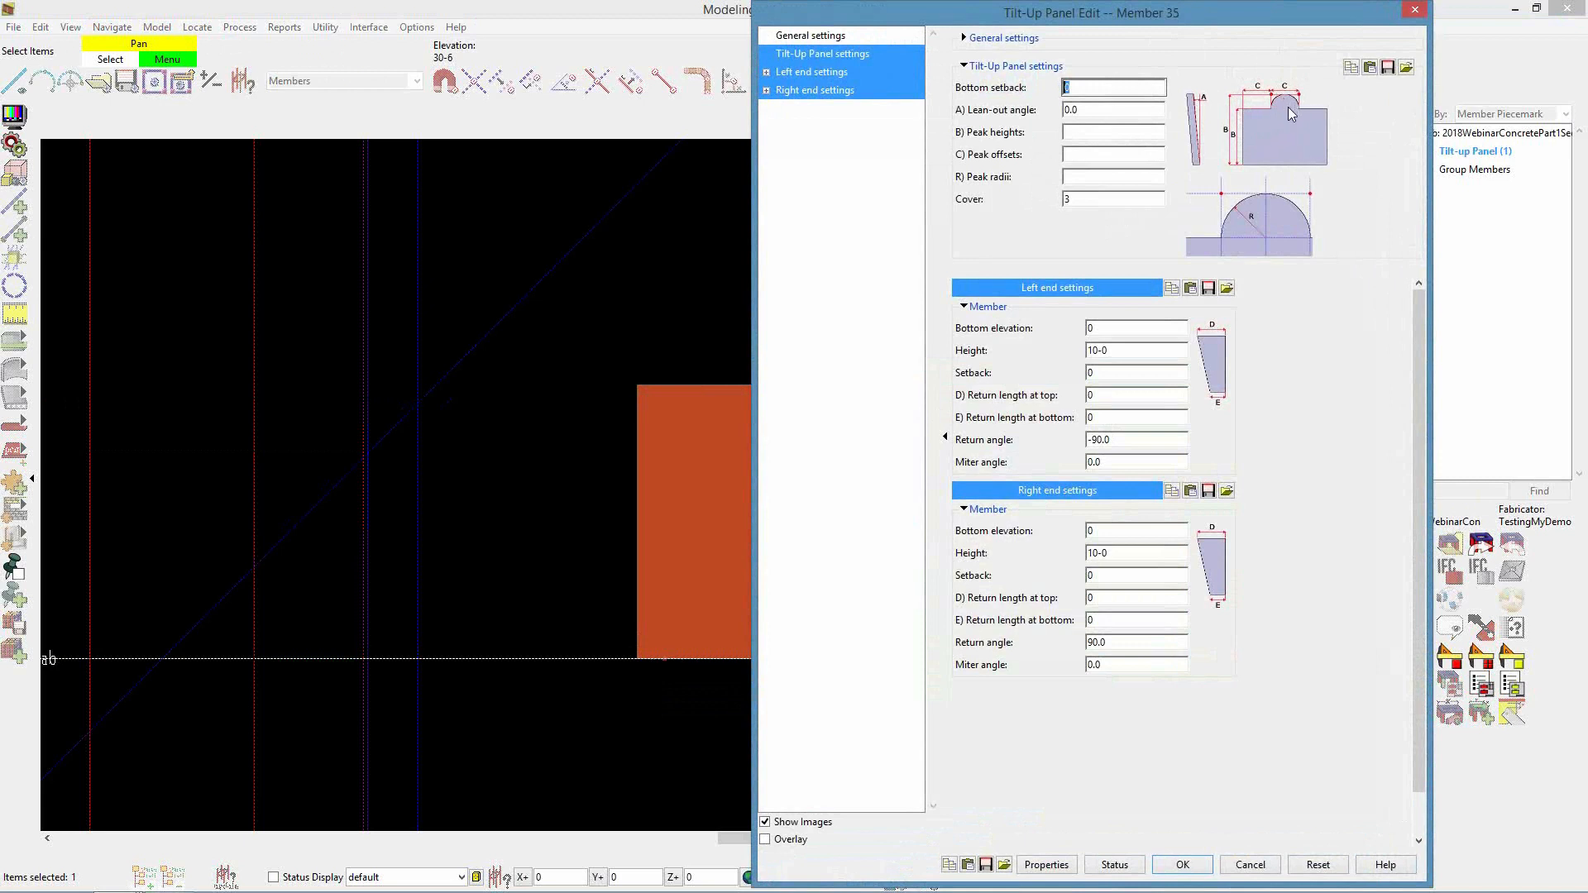
pyautogui.click(1081, 131)
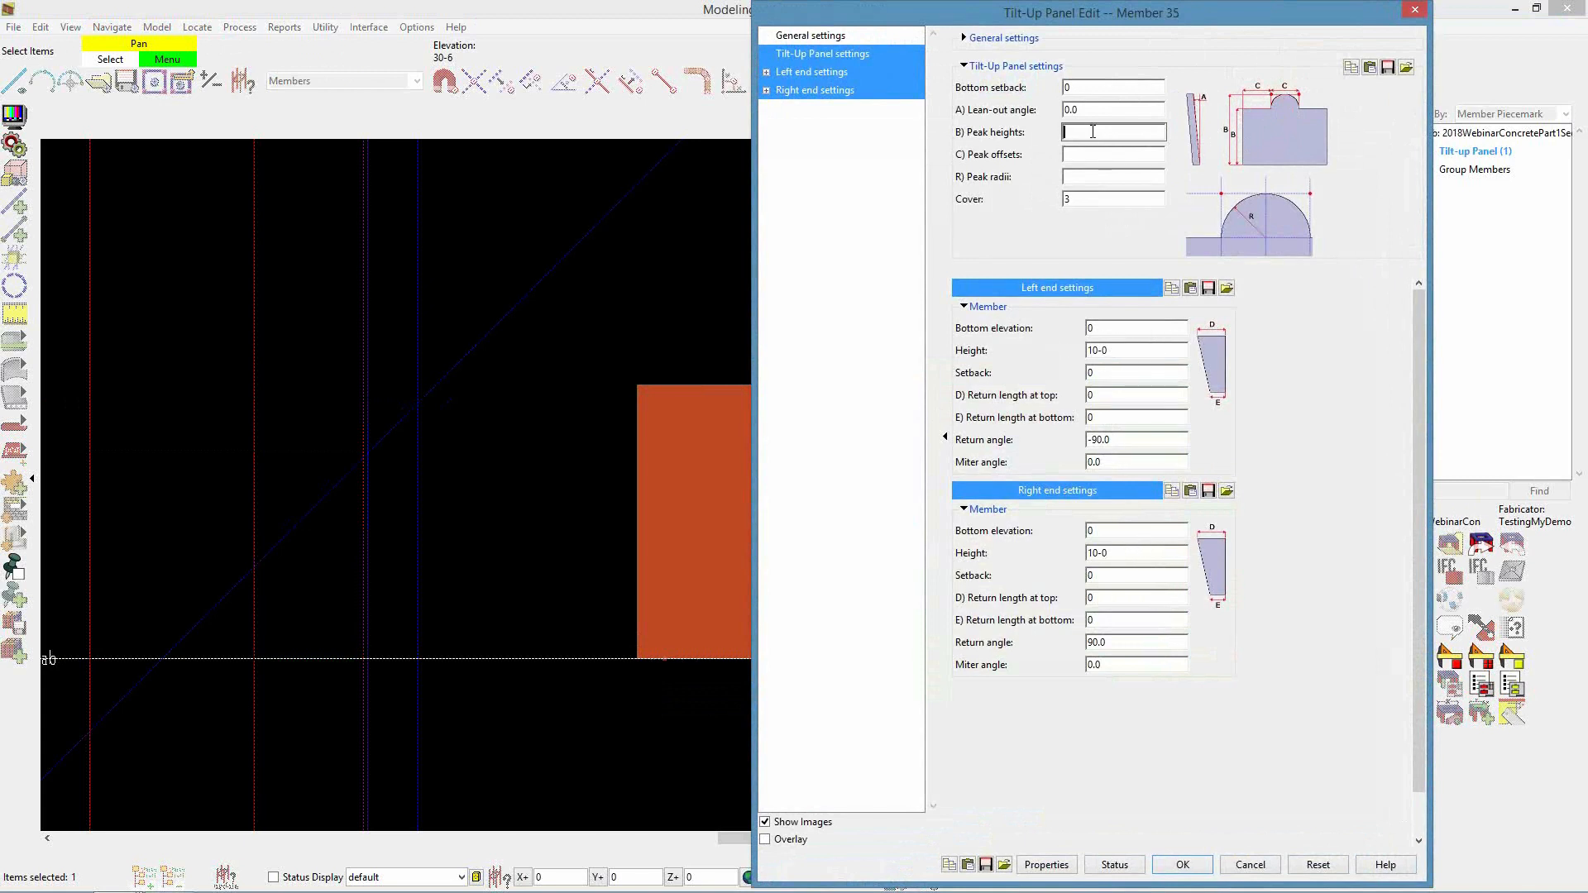
pyautogui.write('14-0')
pyautogui.click(1090, 154)
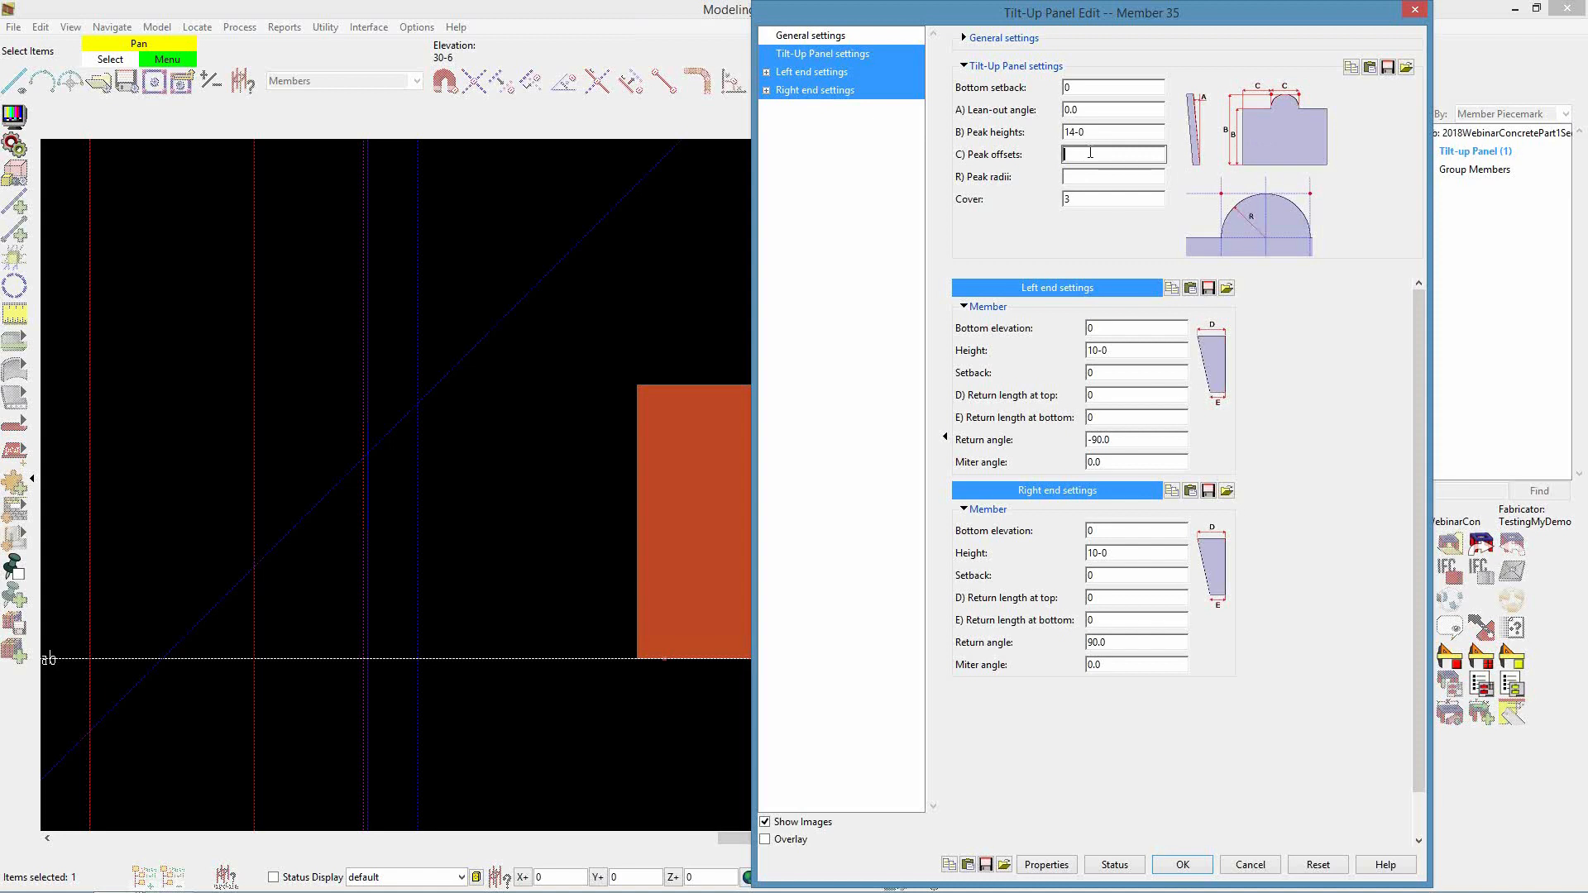
pyautogui.write('-0')
pyautogui.click(1183, 865)
pyautogui.click(1028, 758)
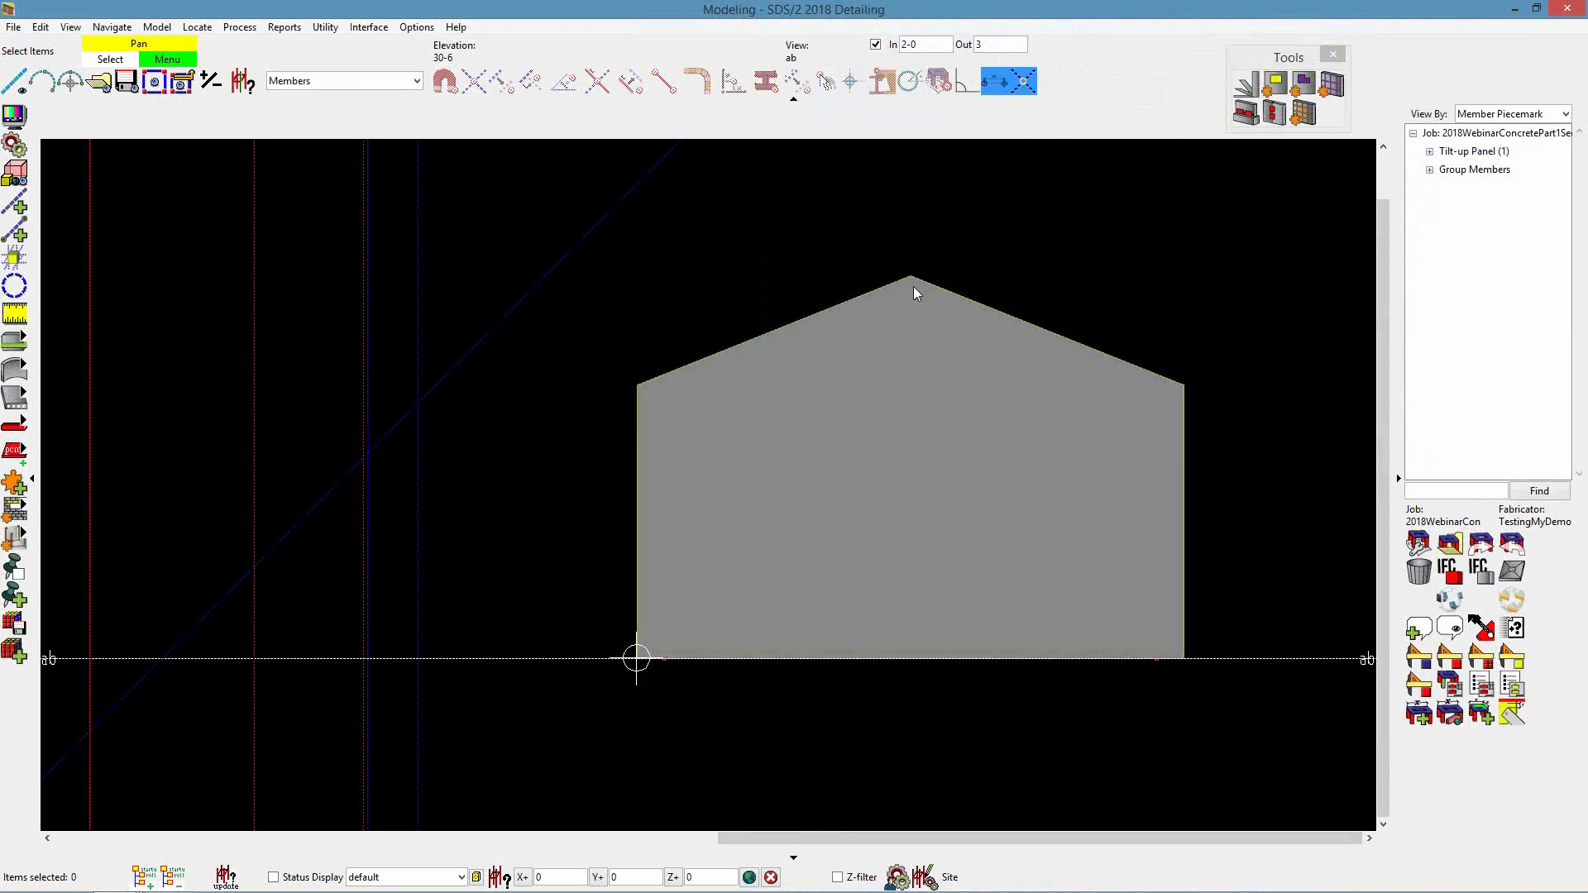
# Define the panel's first two peak points with heights 10-0, 14-0 and offsets 10-0, 10-0
pyautogui.doubleClick(897, 404)
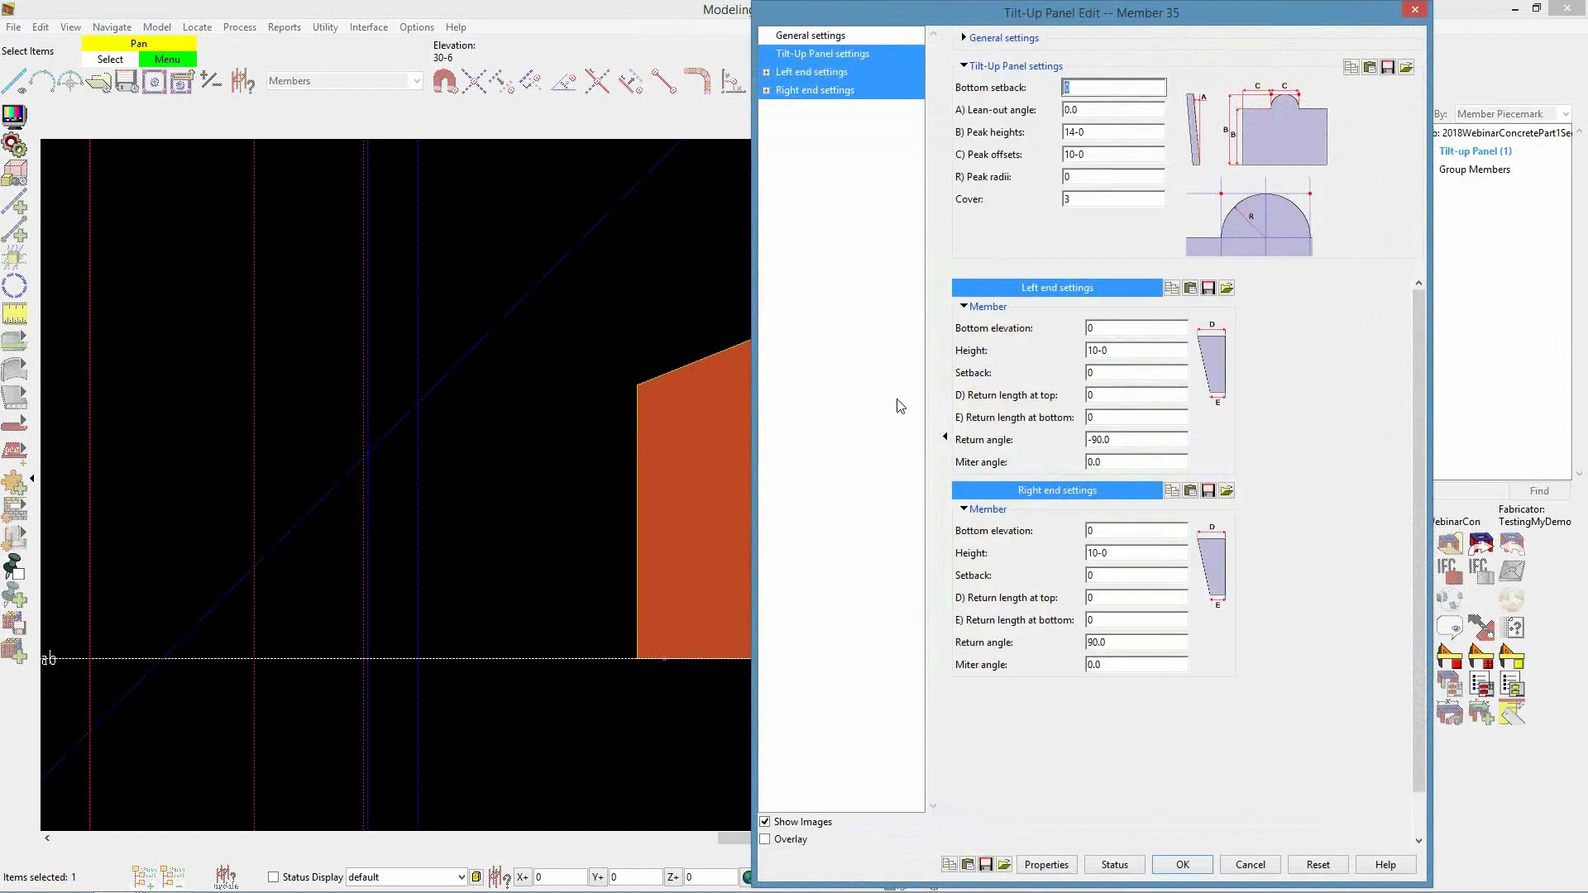
pyautogui.click(1096, 132)
pyautogui.doubleClick(1092, 130)
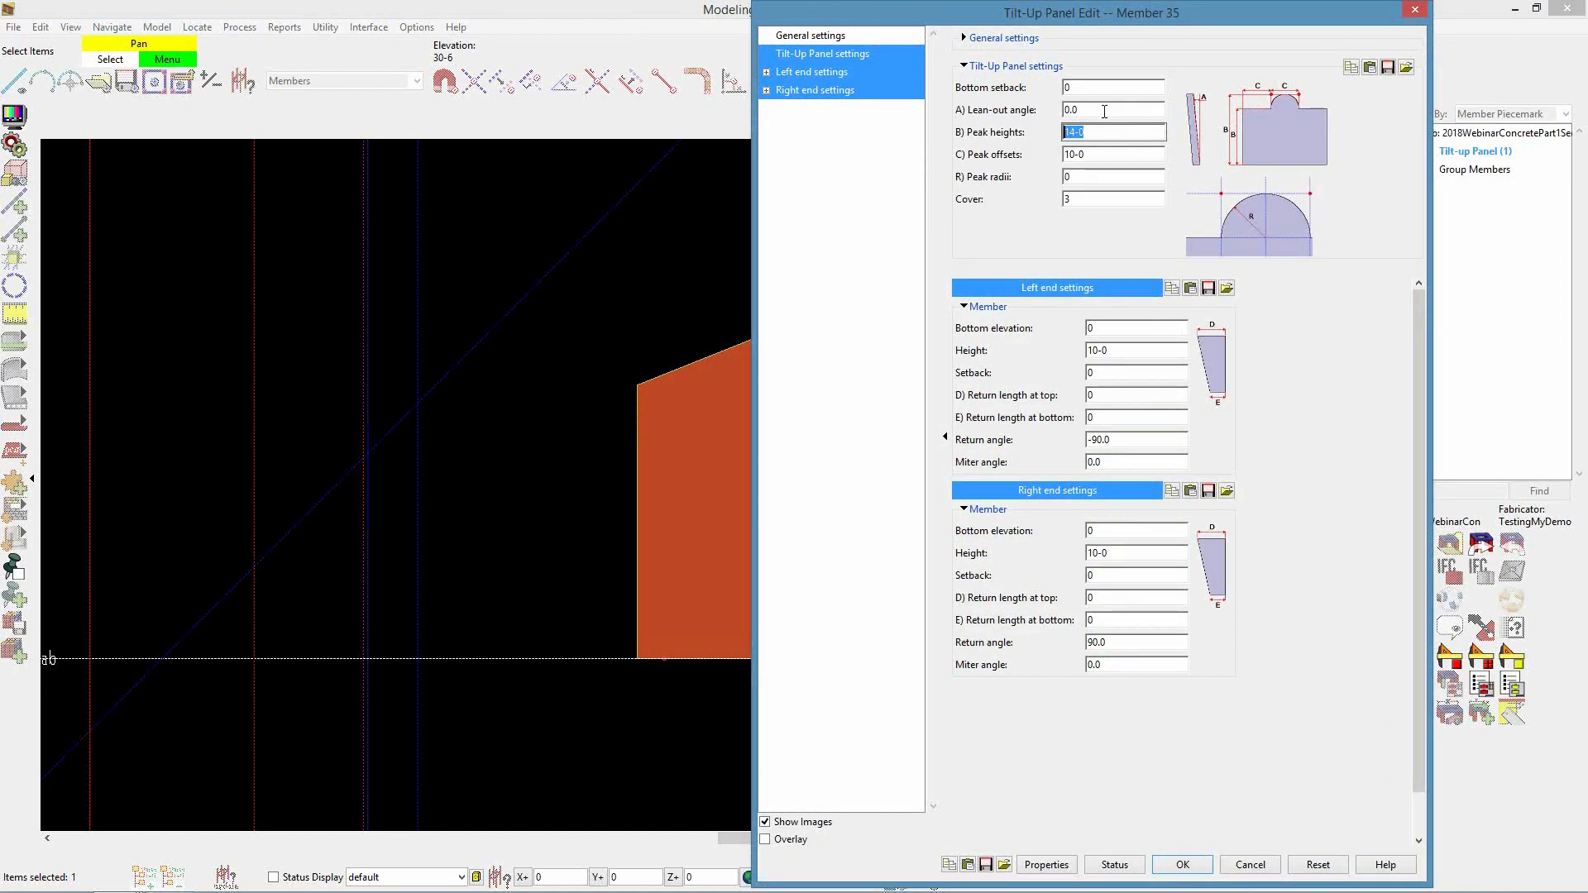
pyautogui.write('10-0')
pyautogui.click(1092, 154)
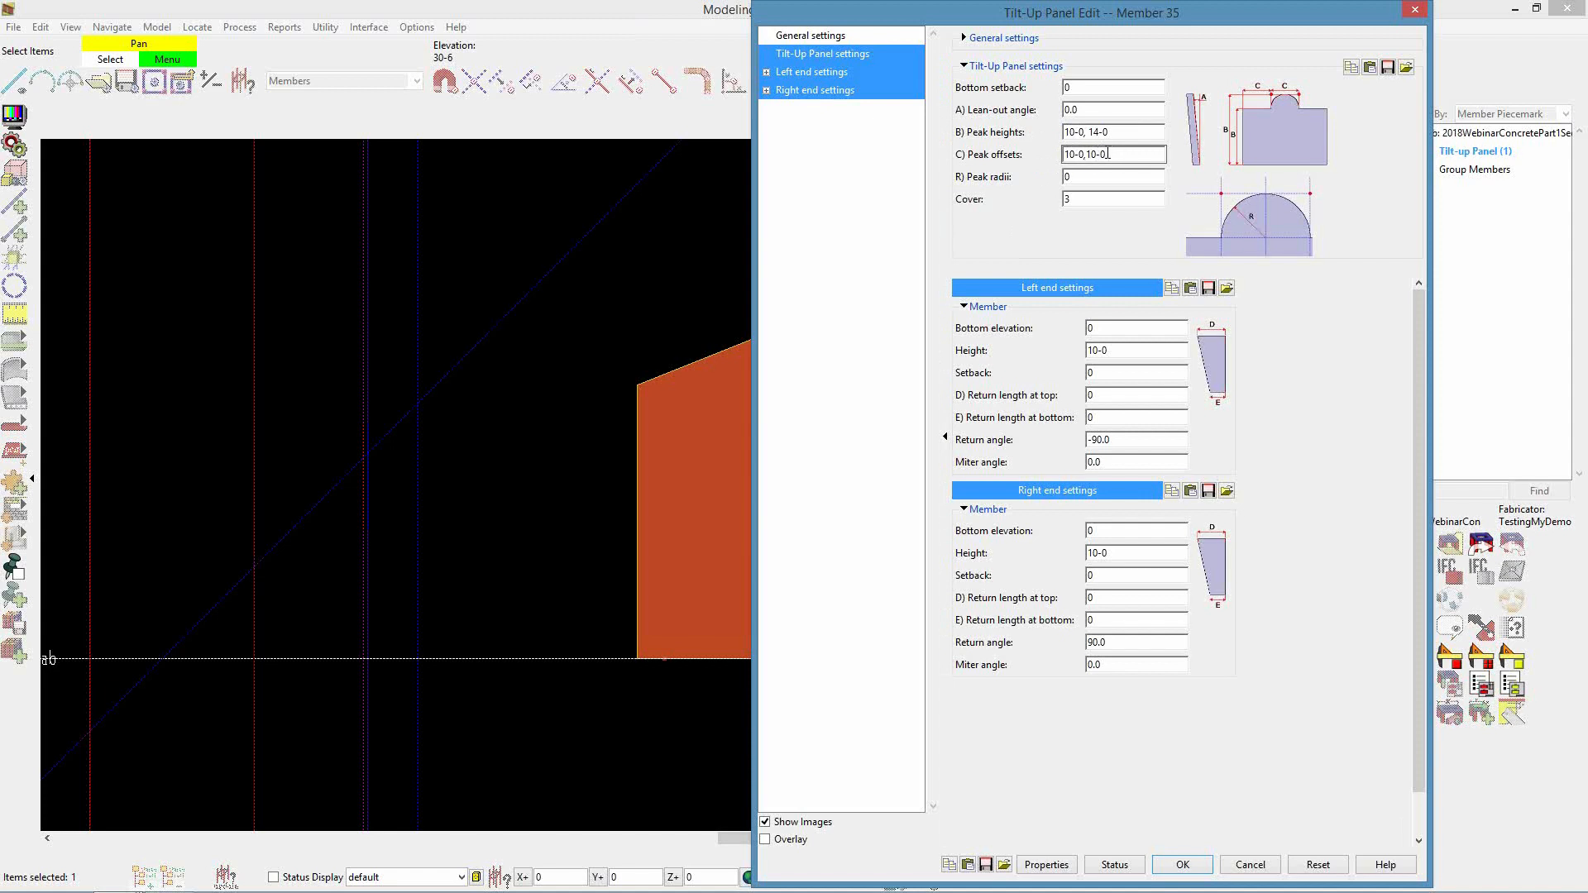
pyautogui.click(1115, 133)
pyautogui.hotkey('alt', 'space')
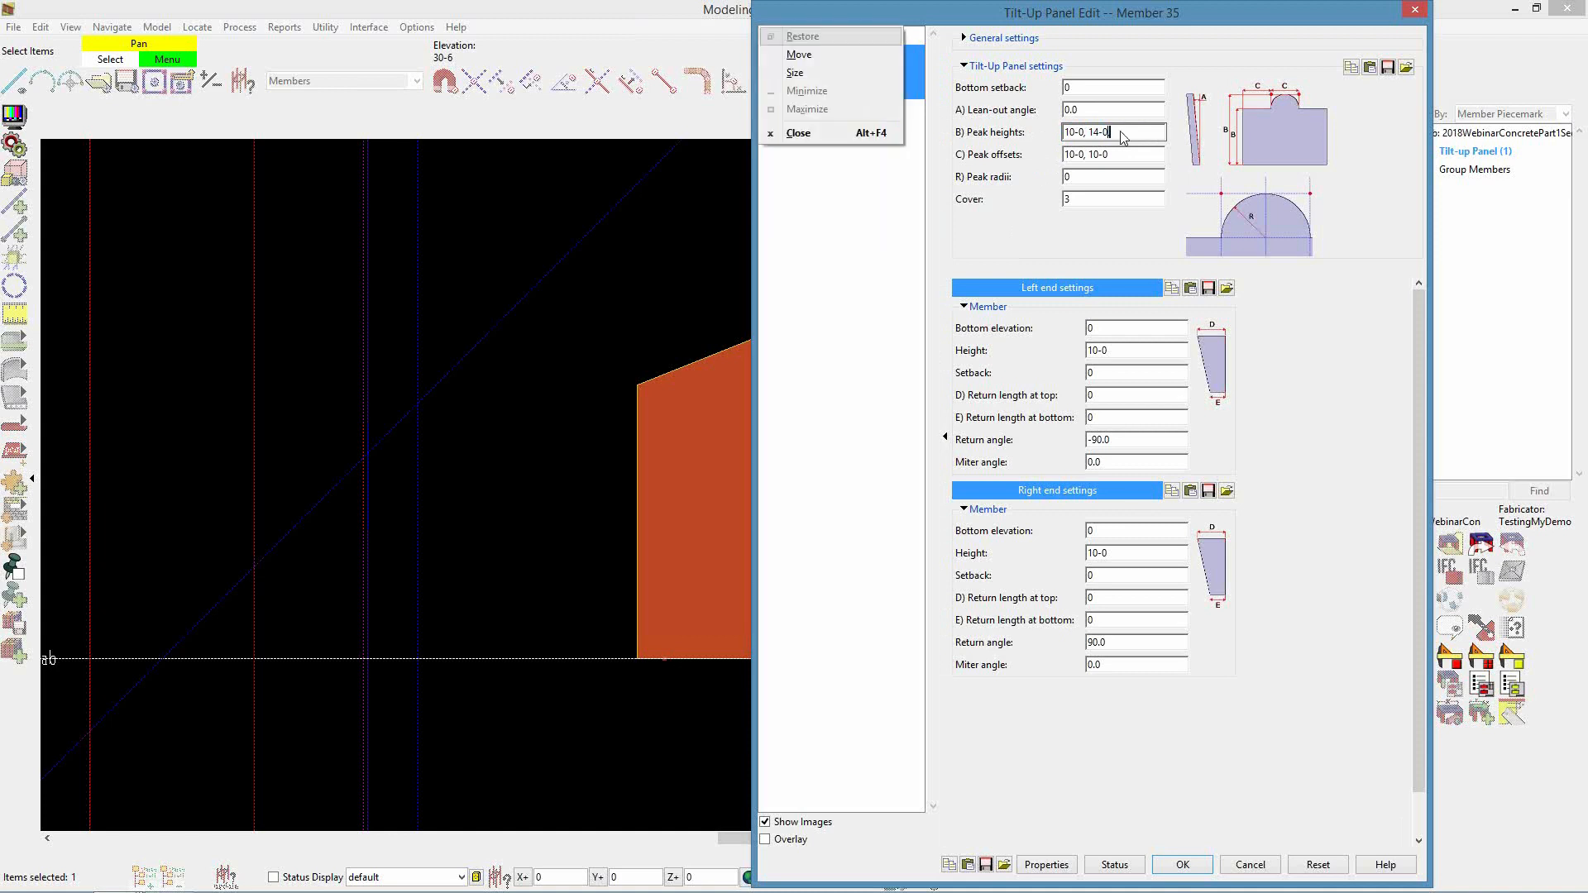
pyautogui.press('Escape')
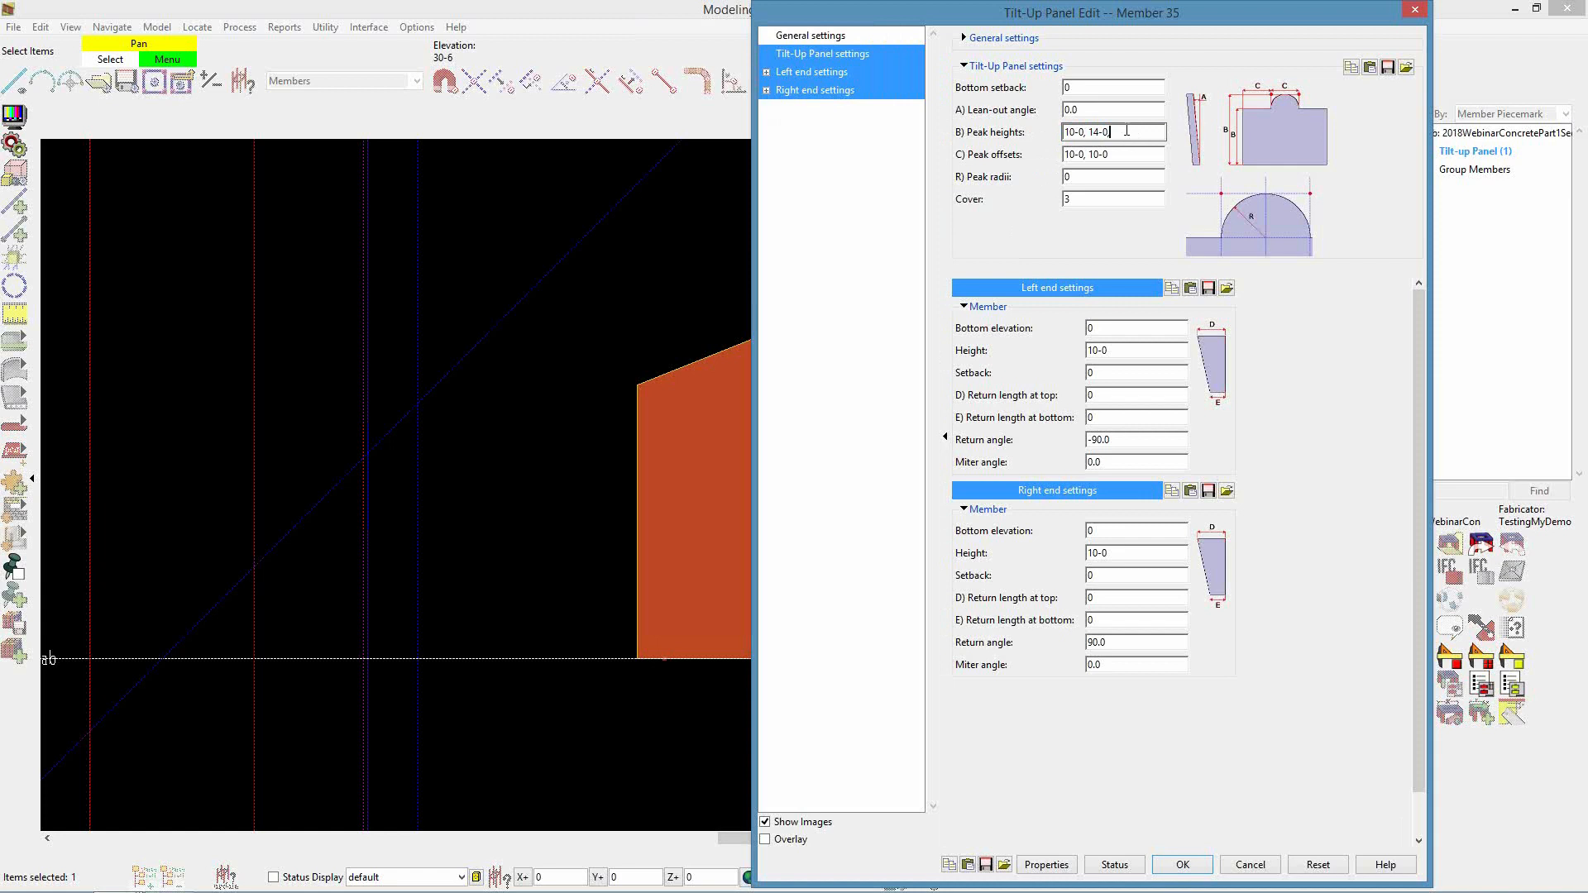
# Add a third peak point to the panel with height 14-0 and offset 14-0
pyautogui.write('4-0')
pyautogui.press('Tab')
pyautogui.click(1129, 154)
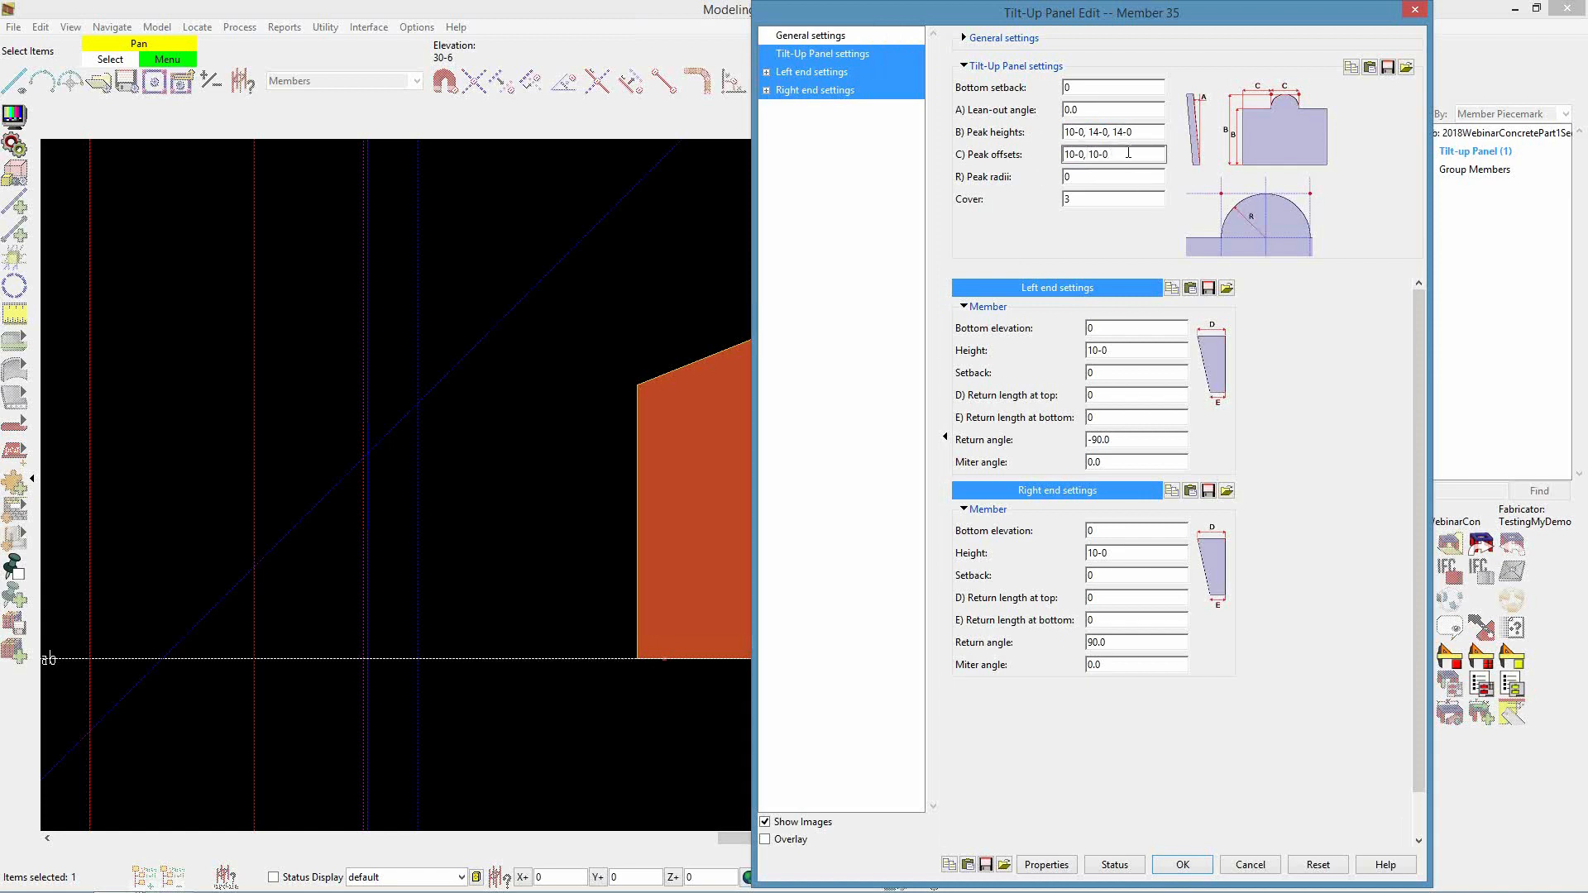
pyautogui.write(',4')
pyautogui.click(1134, 154)
pyautogui.press('BackSpace')
pyautogui.press('BackSpace')
pyautogui.write(',14-0')
# Add a fourth peak point to the panel with height 10-0 and offset 14-0
pyautogui.click(1152, 130)
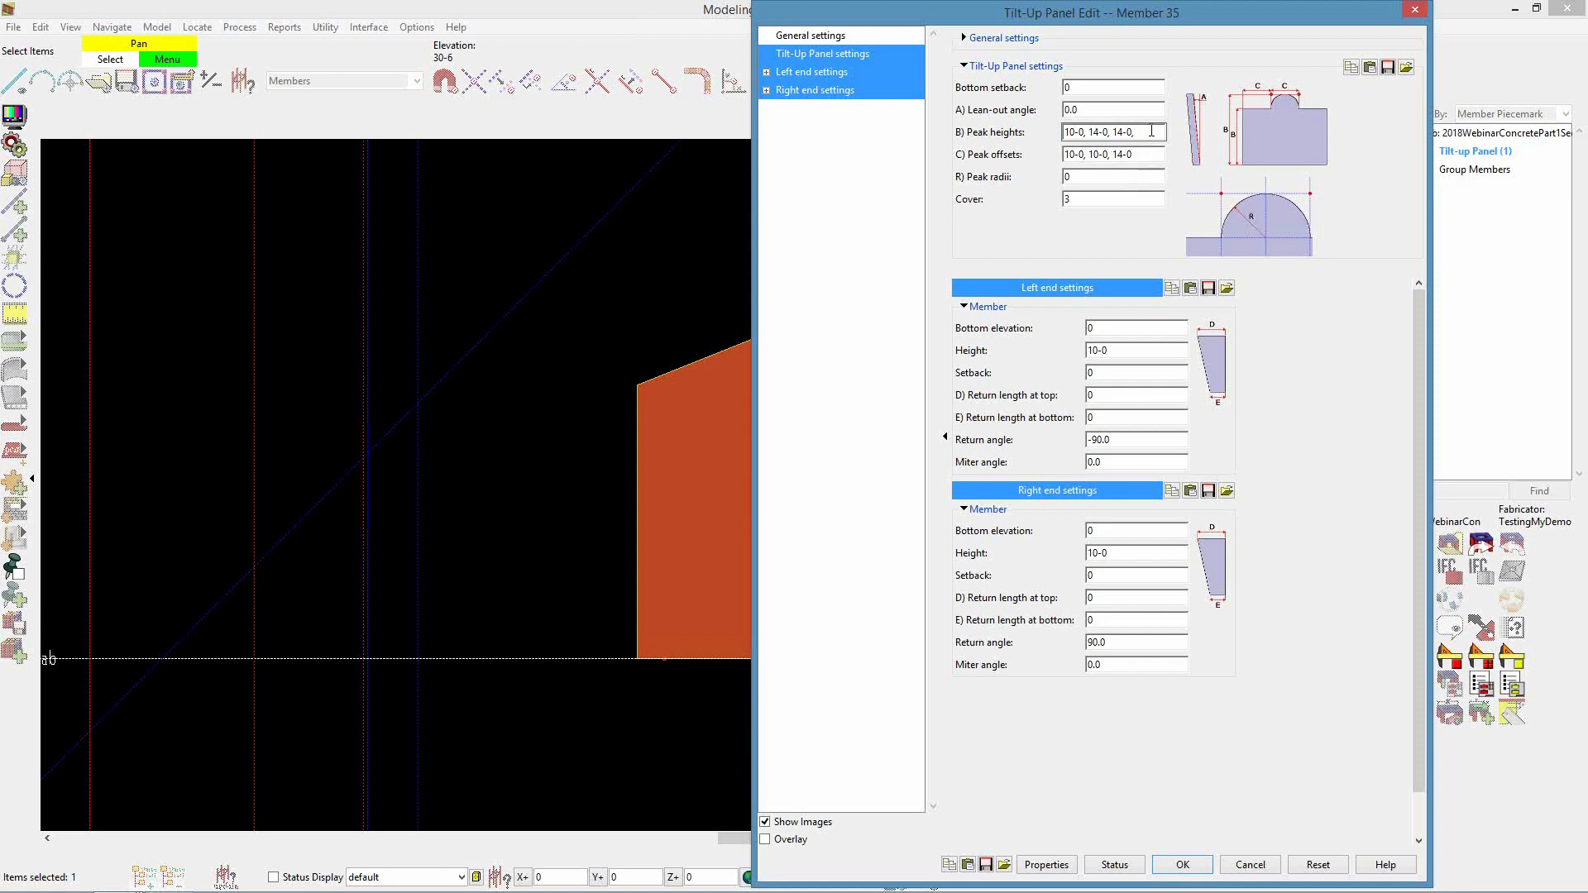
pyautogui.write(', 10-0')
pyautogui.press('Tab')
pyautogui.click(1156, 153)
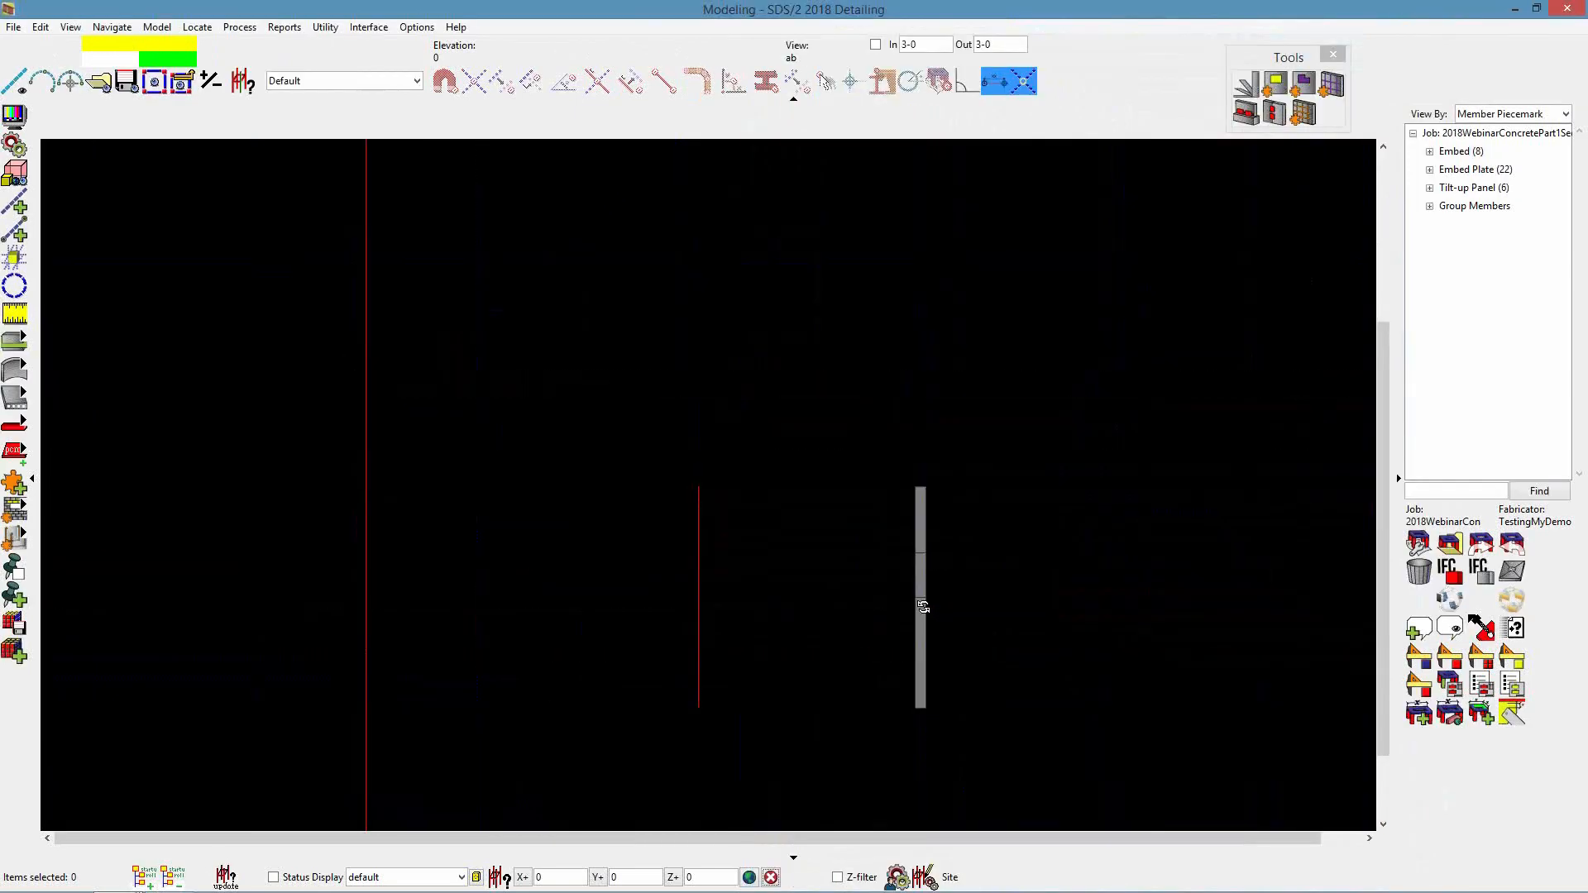
# Limit the inward view depth to 2-0 in the elevation view of the stepped panel
pyautogui.moveTo(923, 607); pyautogui.dragTo(774, 501, button='middle')
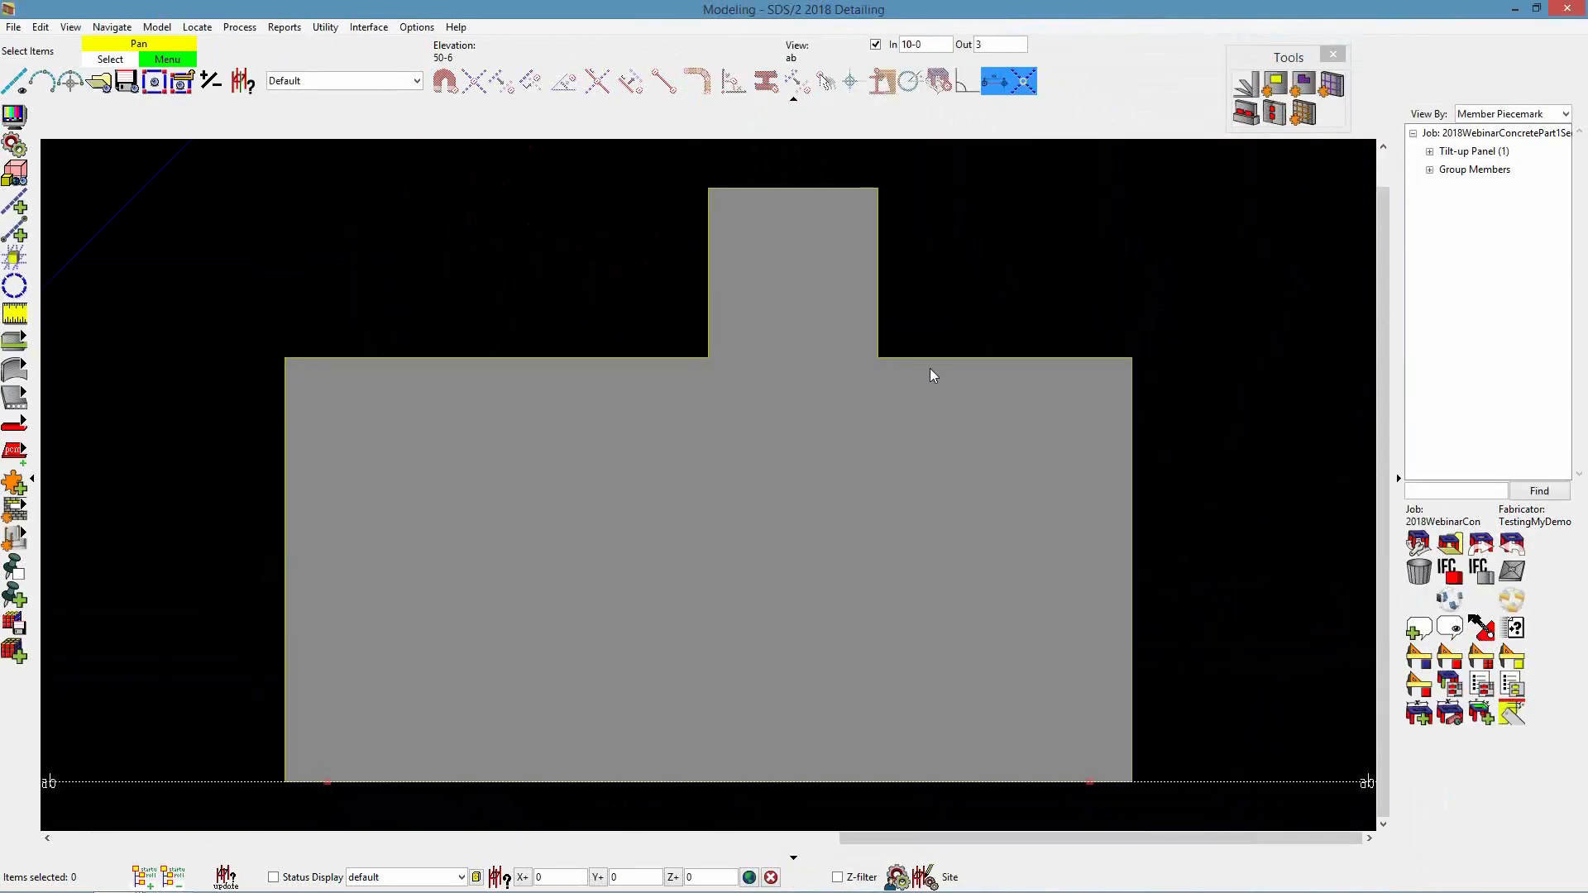
pyautogui.click(941, 45)
pyautogui.doubleClick(941, 45)
pyautogui.write('2-0')
pyautogui.press('Return')
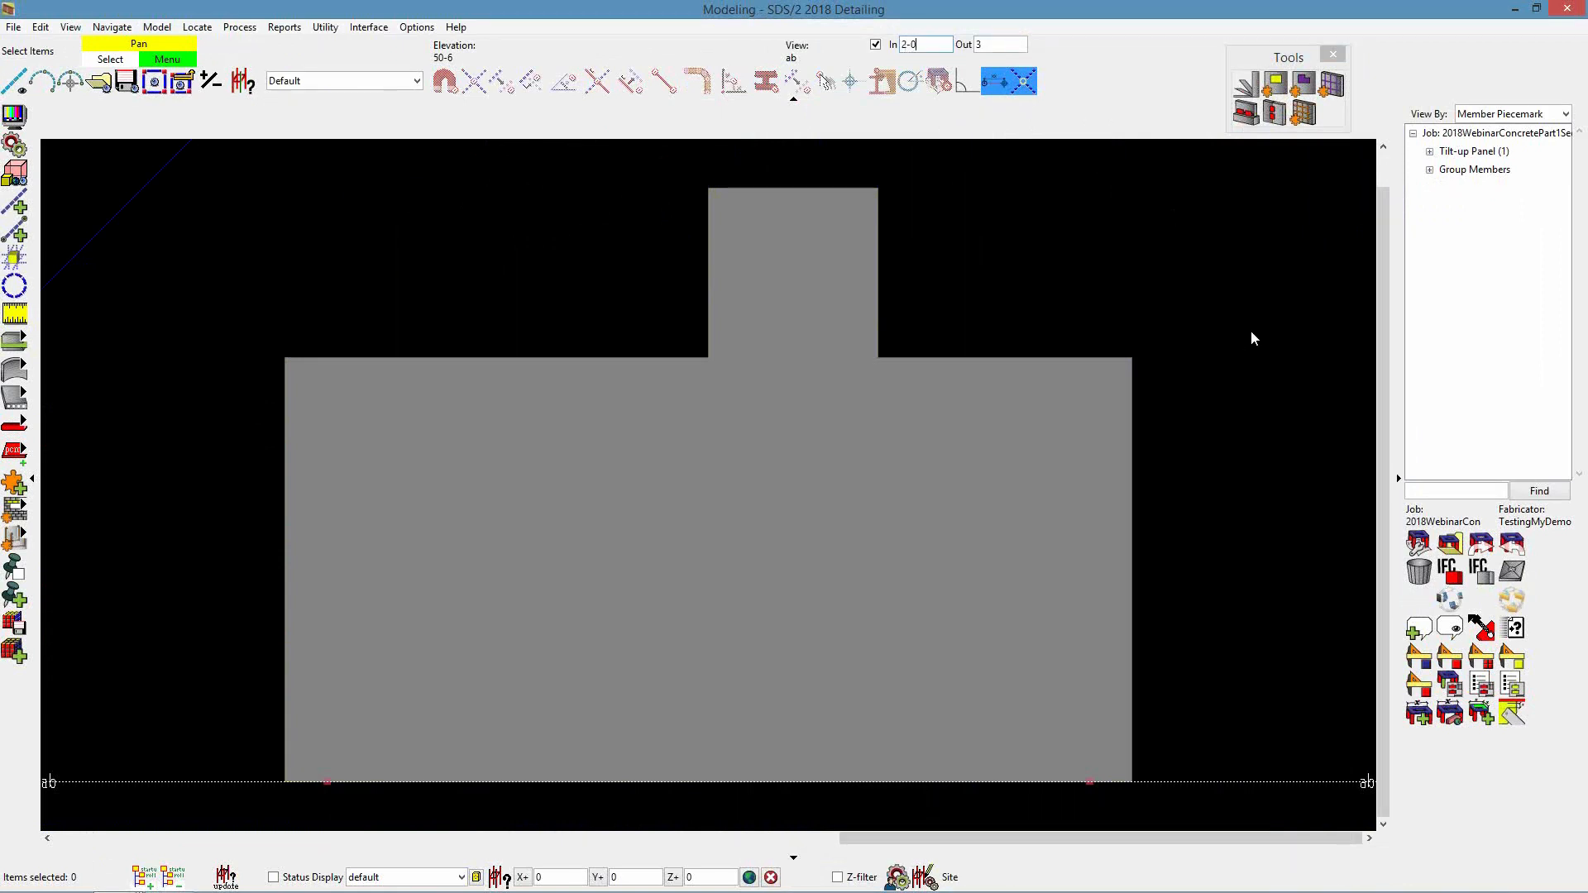
# Leave the group member's settings and restrict selection to members only
pyautogui.scroll(-1, 753, 339)
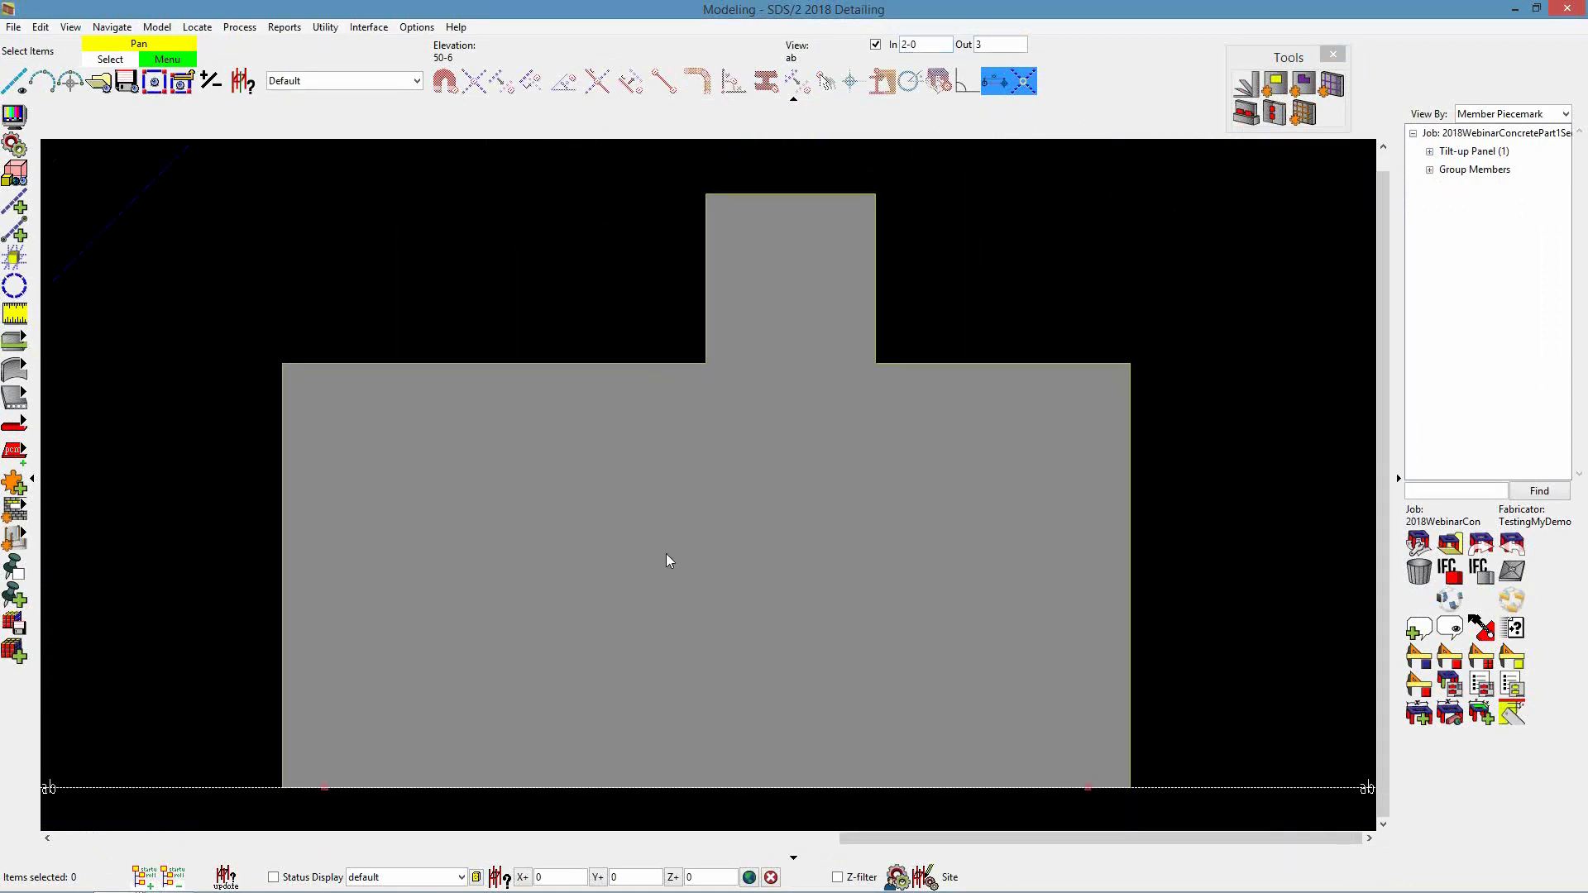
pyautogui.scroll(-2, 666, 484)
pyautogui.moveTo(684, 504); pyautogui.dragTo(359, 524, button='middle')
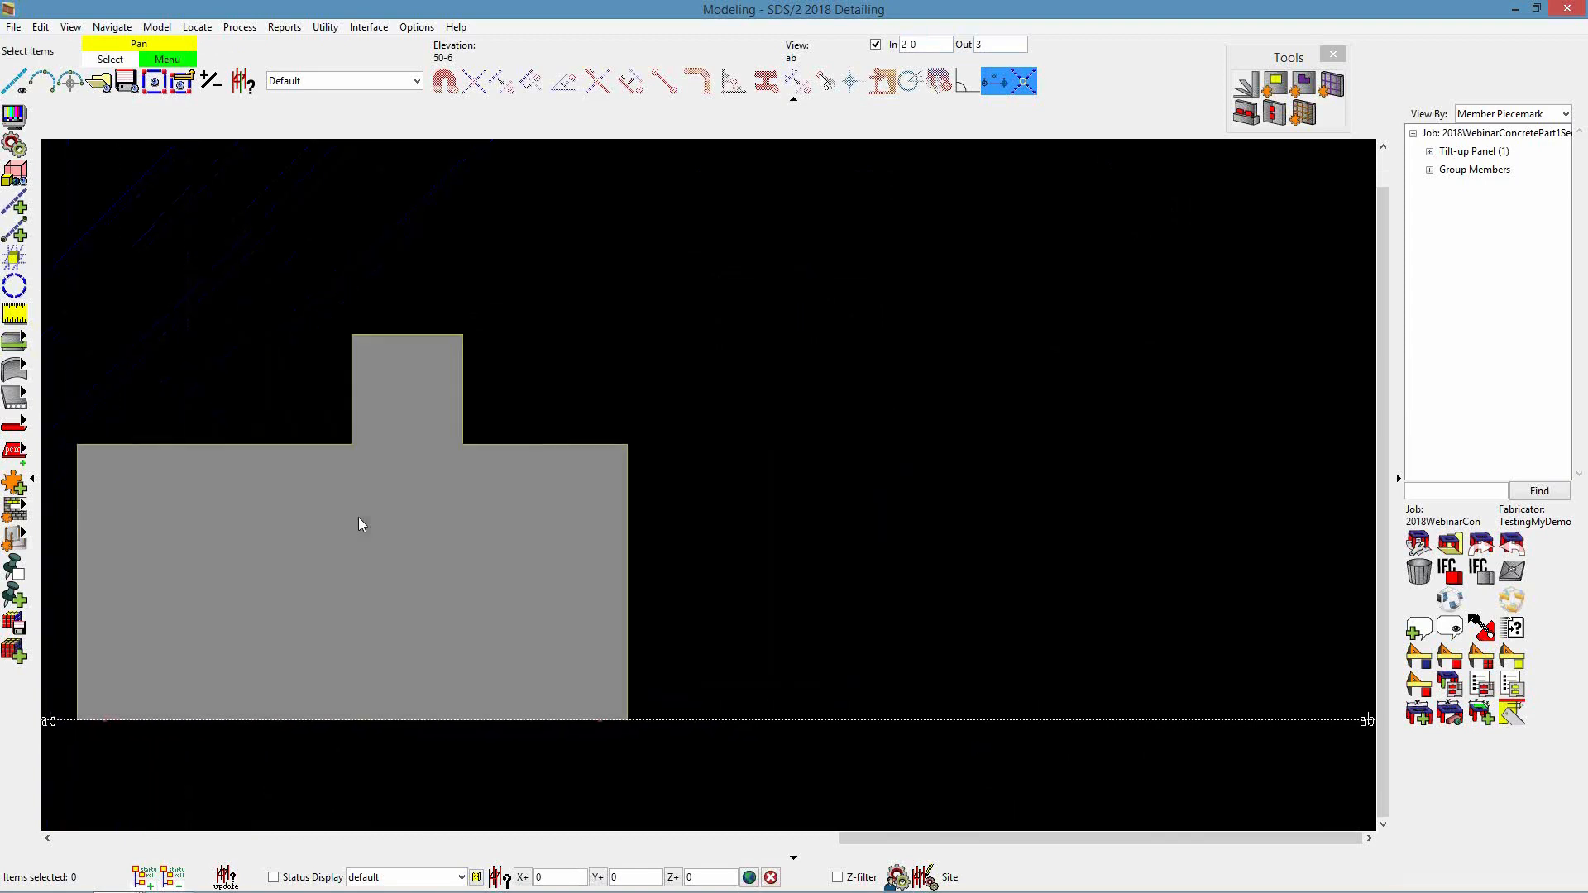
pyautogui.doubleClick(383, 524)
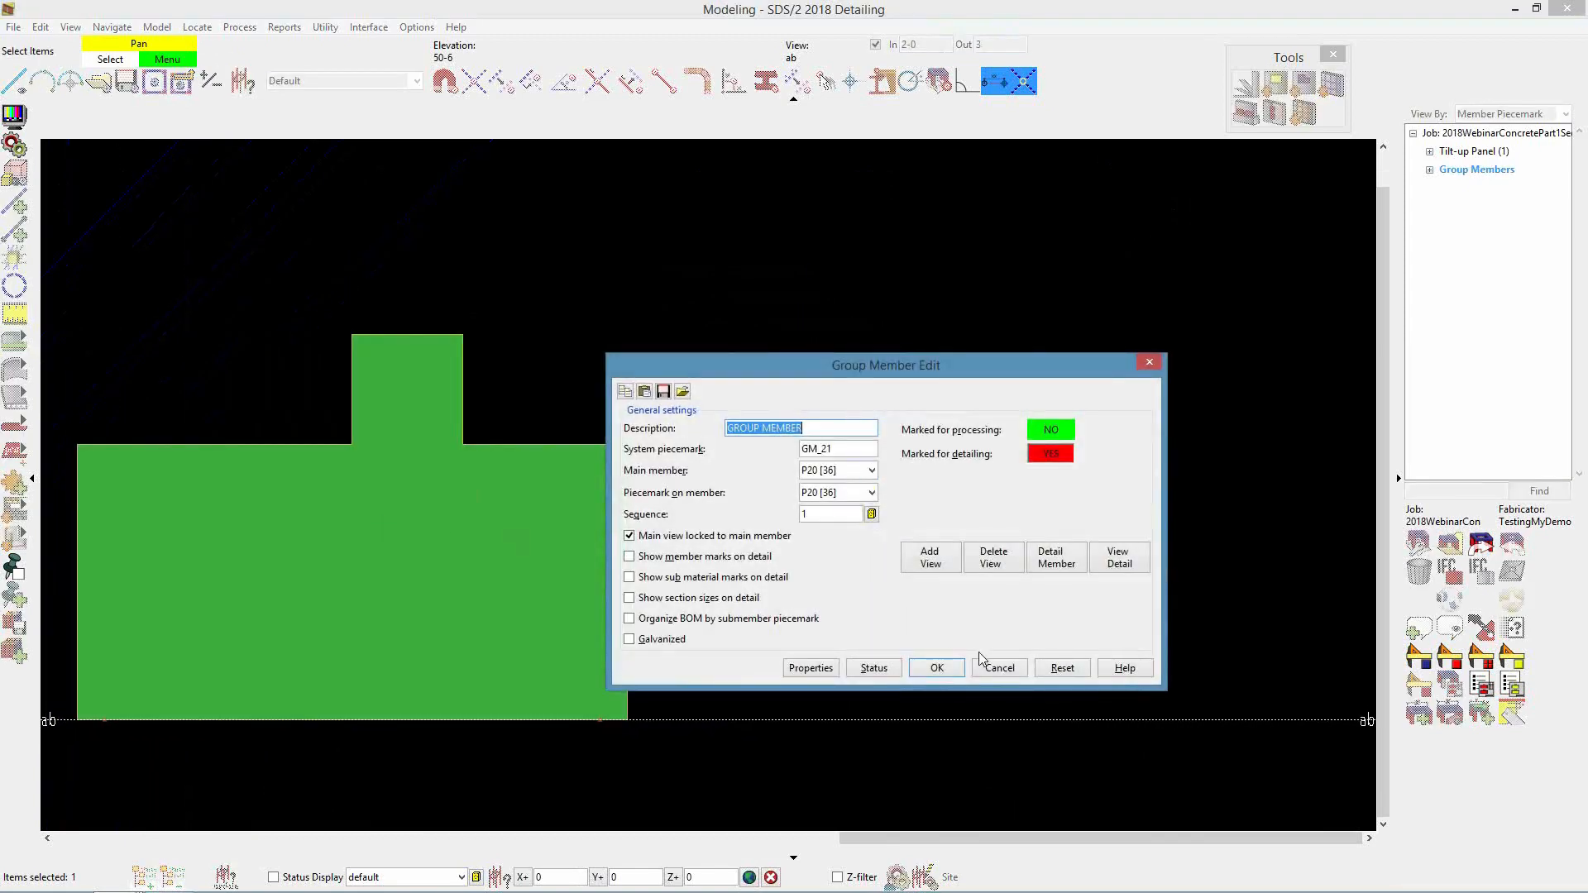
pyautogui.click(377, 85)
pyautogui.click(376, 153)
# Round the raised part of the panel by setting the peak radii to 0, 2-0, 2-0, 0
pyautogui.click(494, 508)
pyautogui.doubleClick(494, 514)
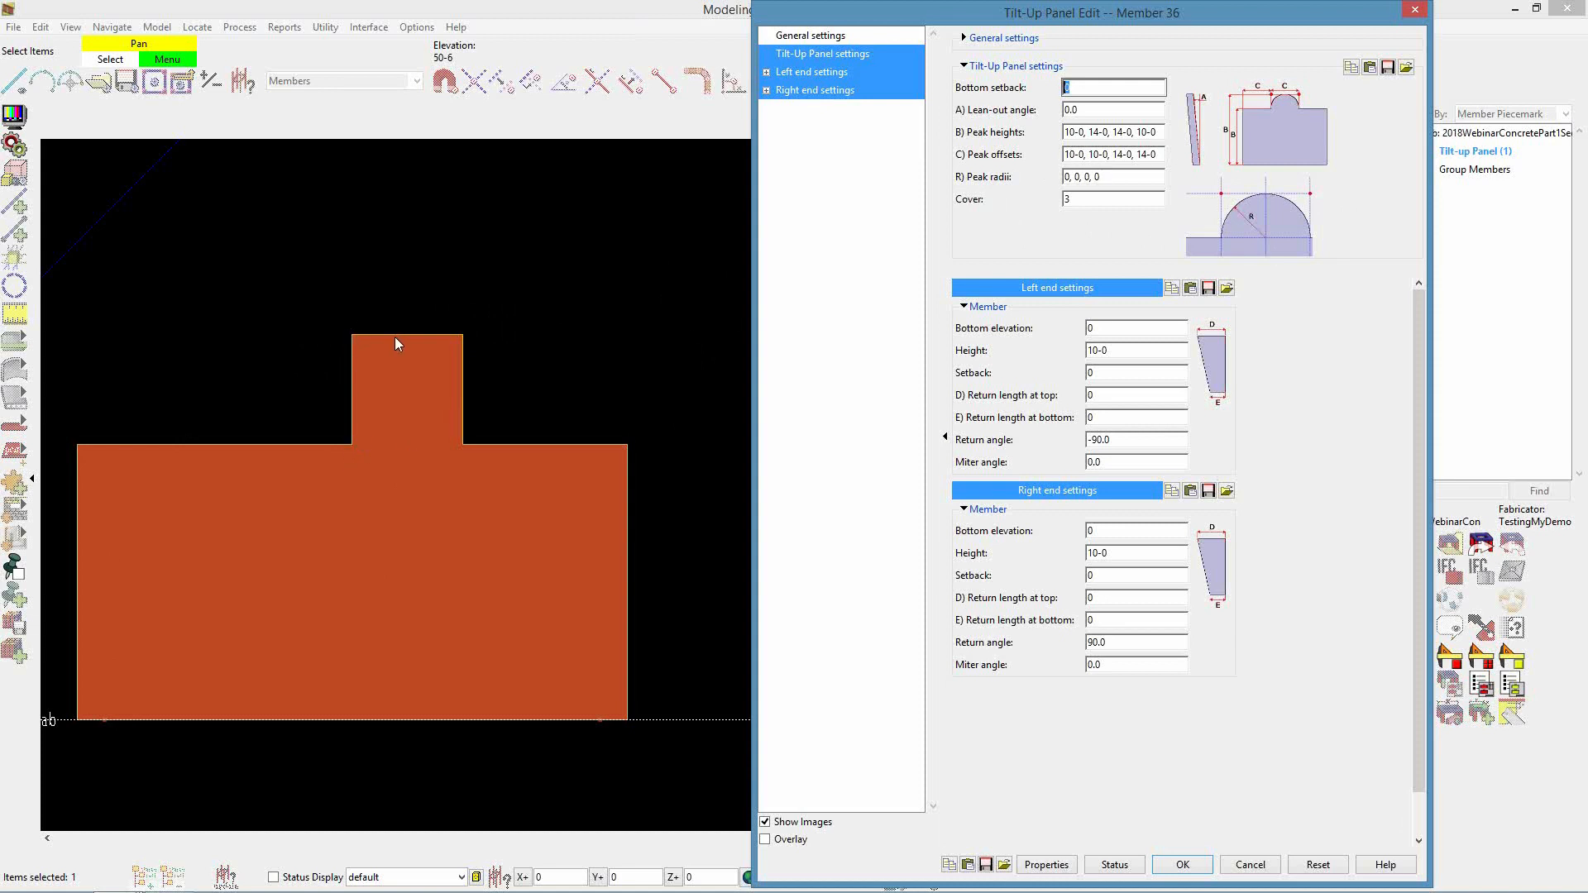
pyautogui.click(1075, 178)
pyautogui.click(1072, 178)
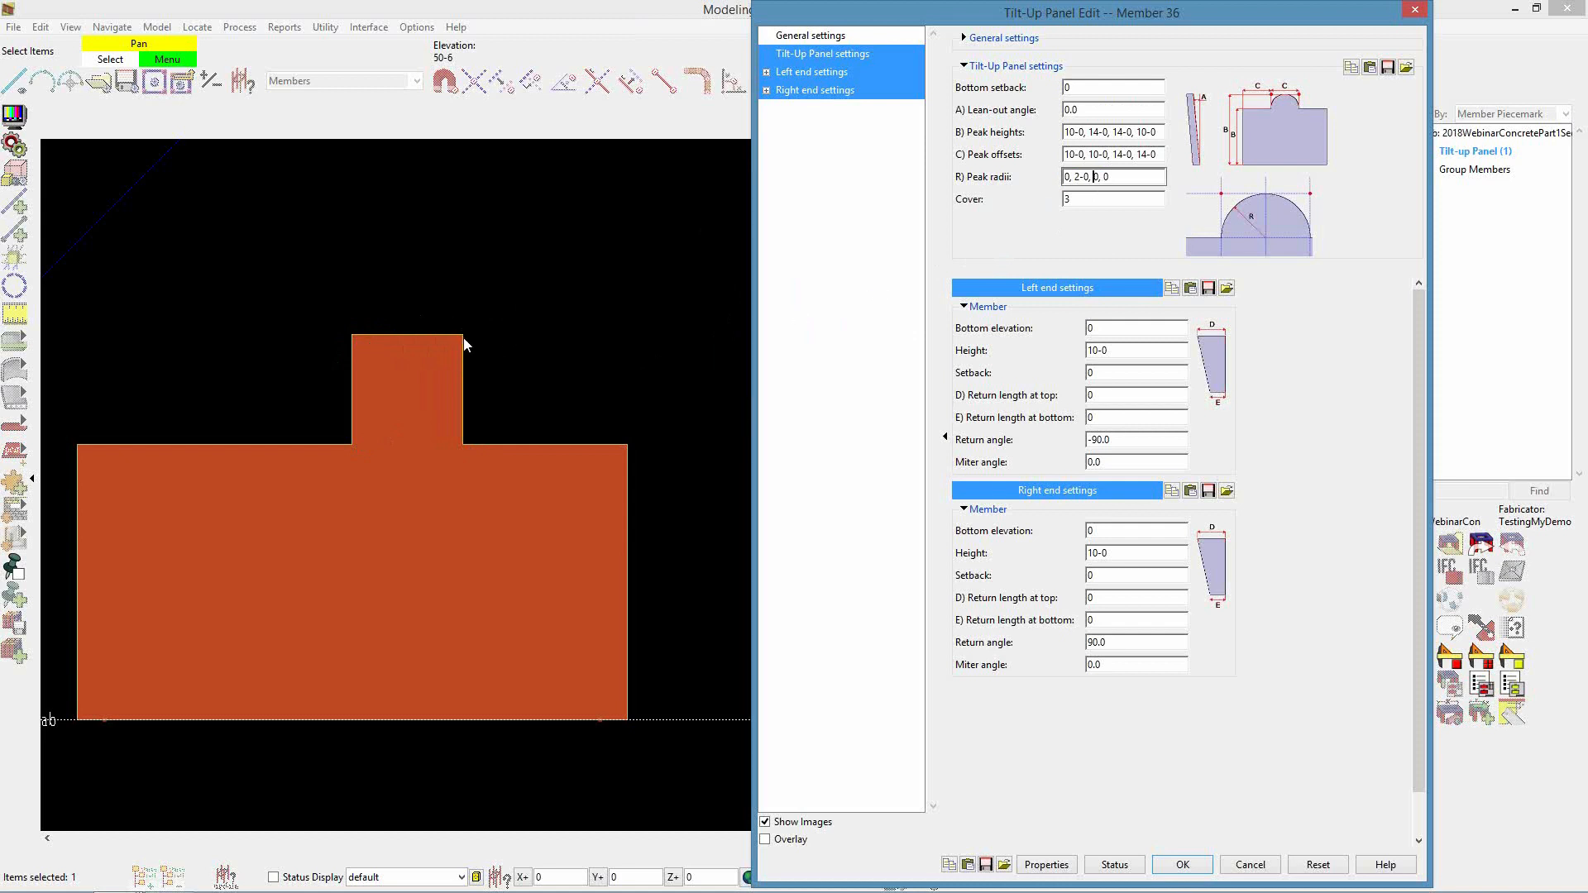
pyautogui.write('2-')
pyautogui.click(1199, 868)
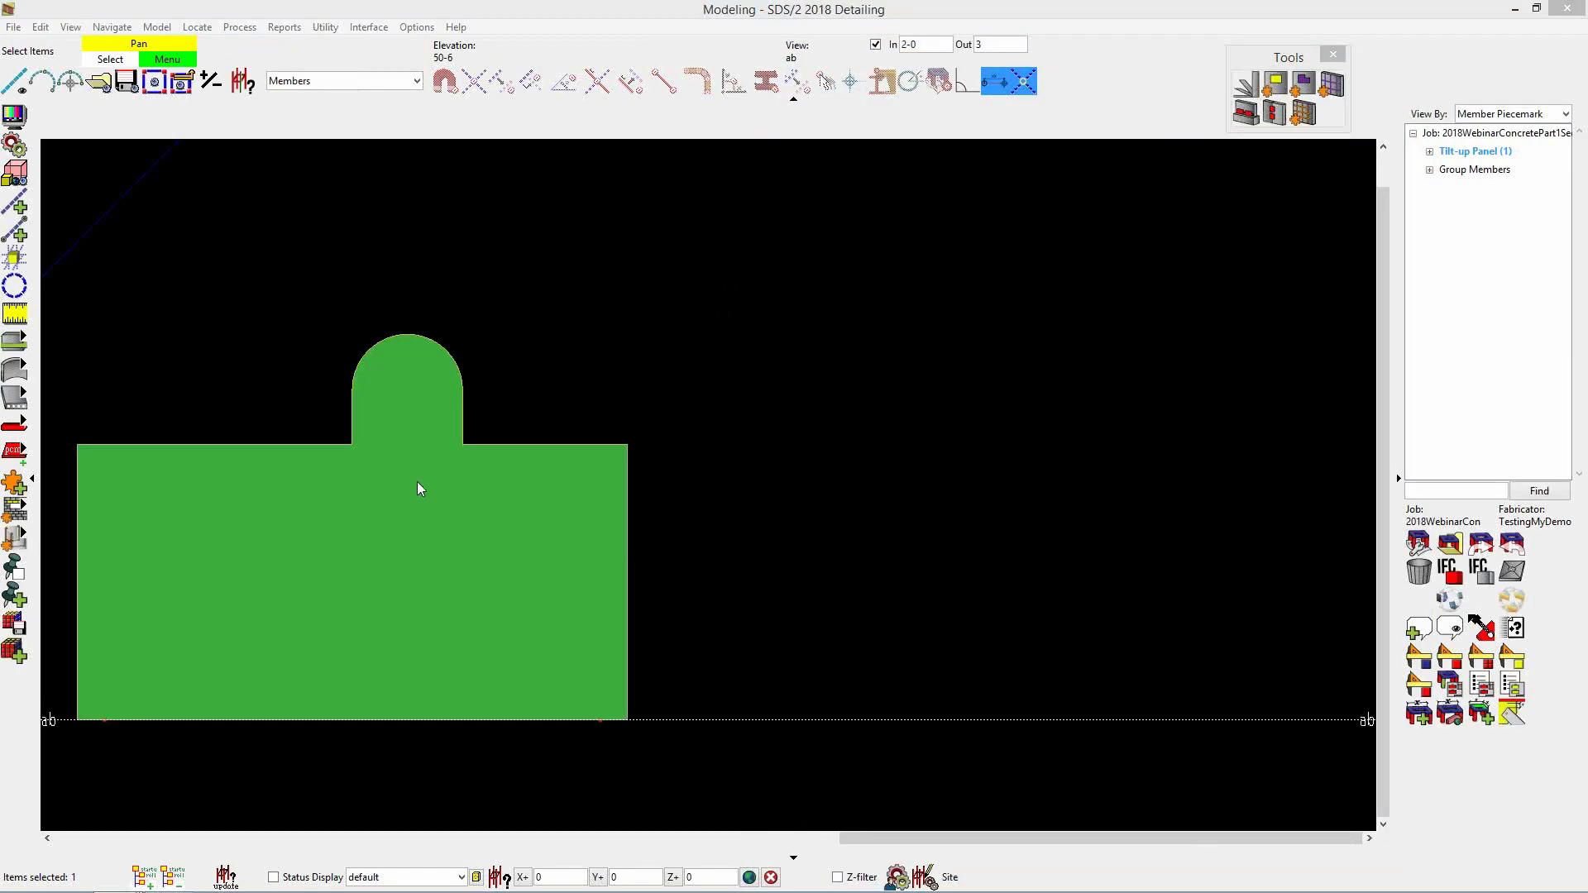
pyautogui.click(504, 398)
# Give the panel's left end a return 2-0 long at top and bottom with a return angle of 90
pyautogui.scroll(1, 421, 410)
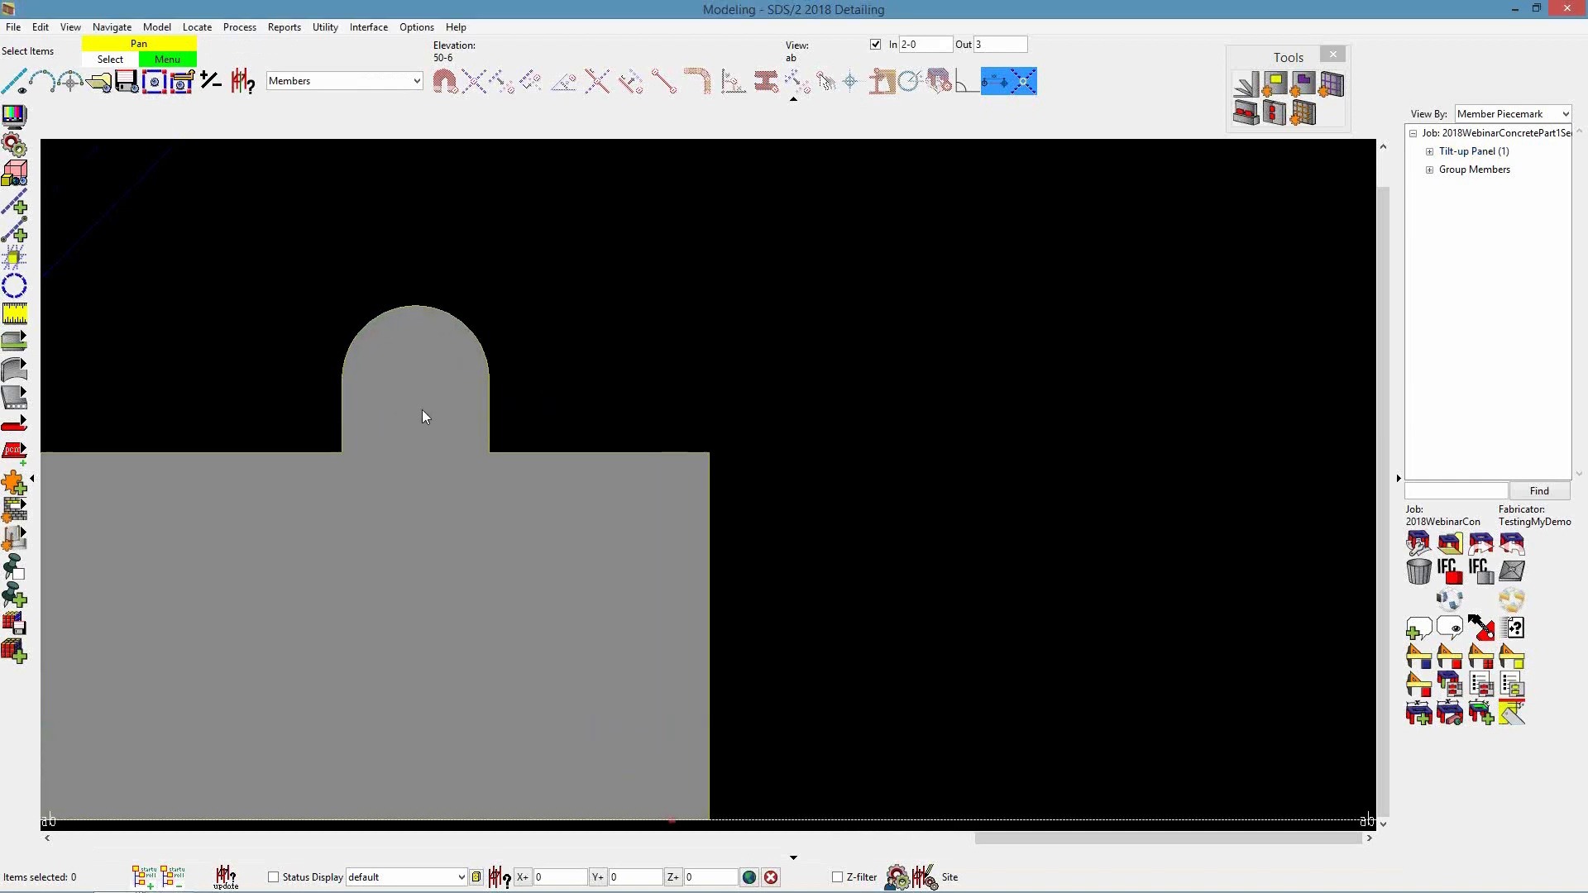
pyautogui.scroll(-2, 424, 408)
pyautogui.moveTo(426, 387); pyautogui.dragTo(520, 370, button='middle')
pyautogui.scroll(1, 513, 398)
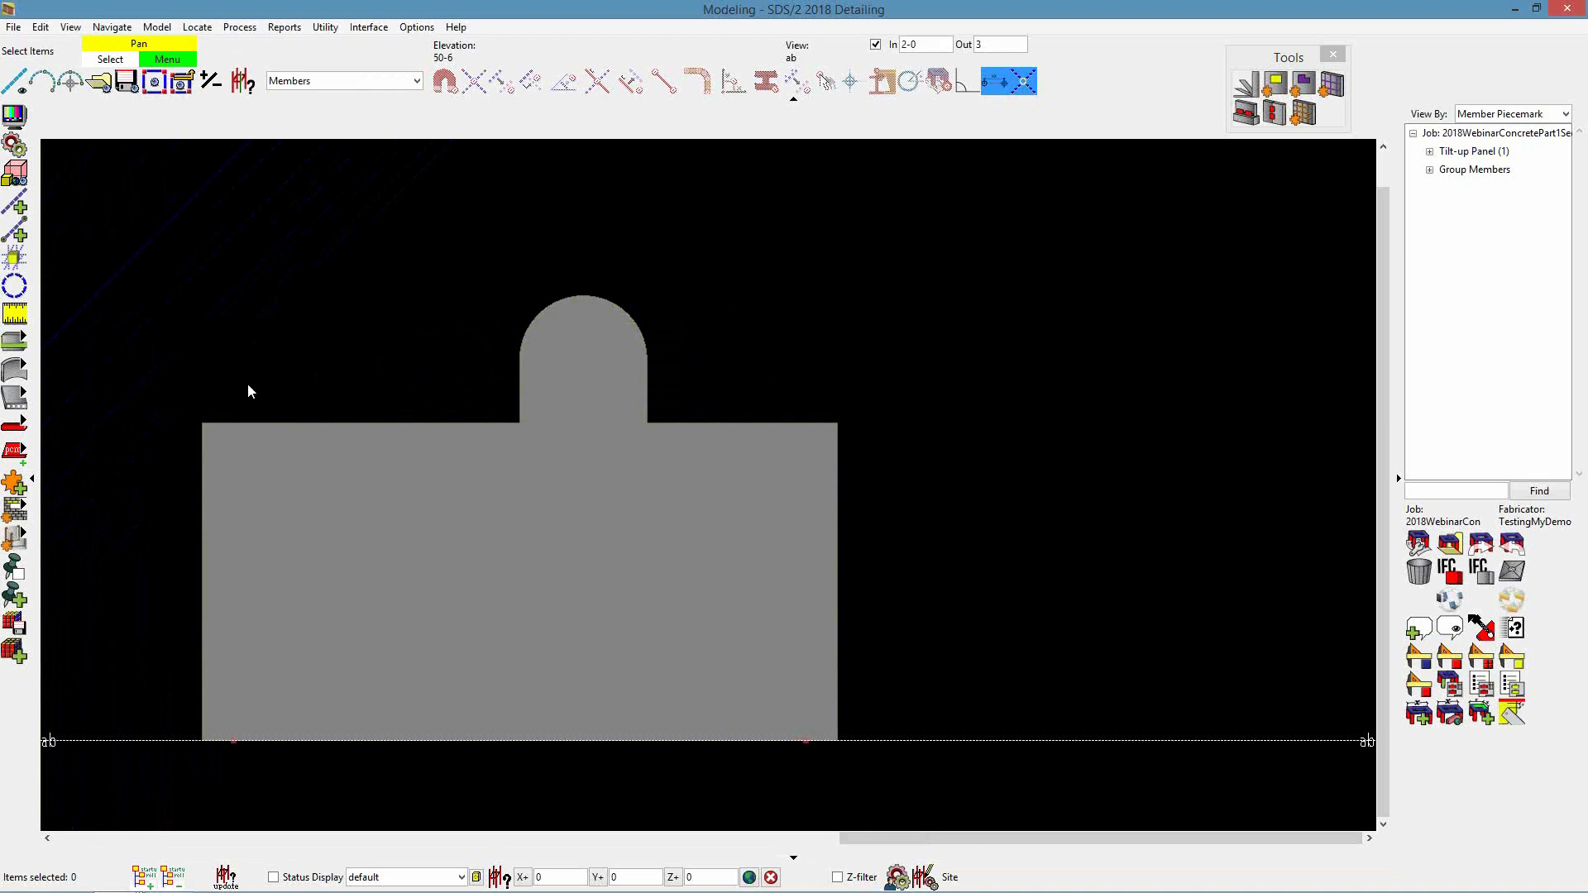
pyautogui.scroll(-2, 479, 415)
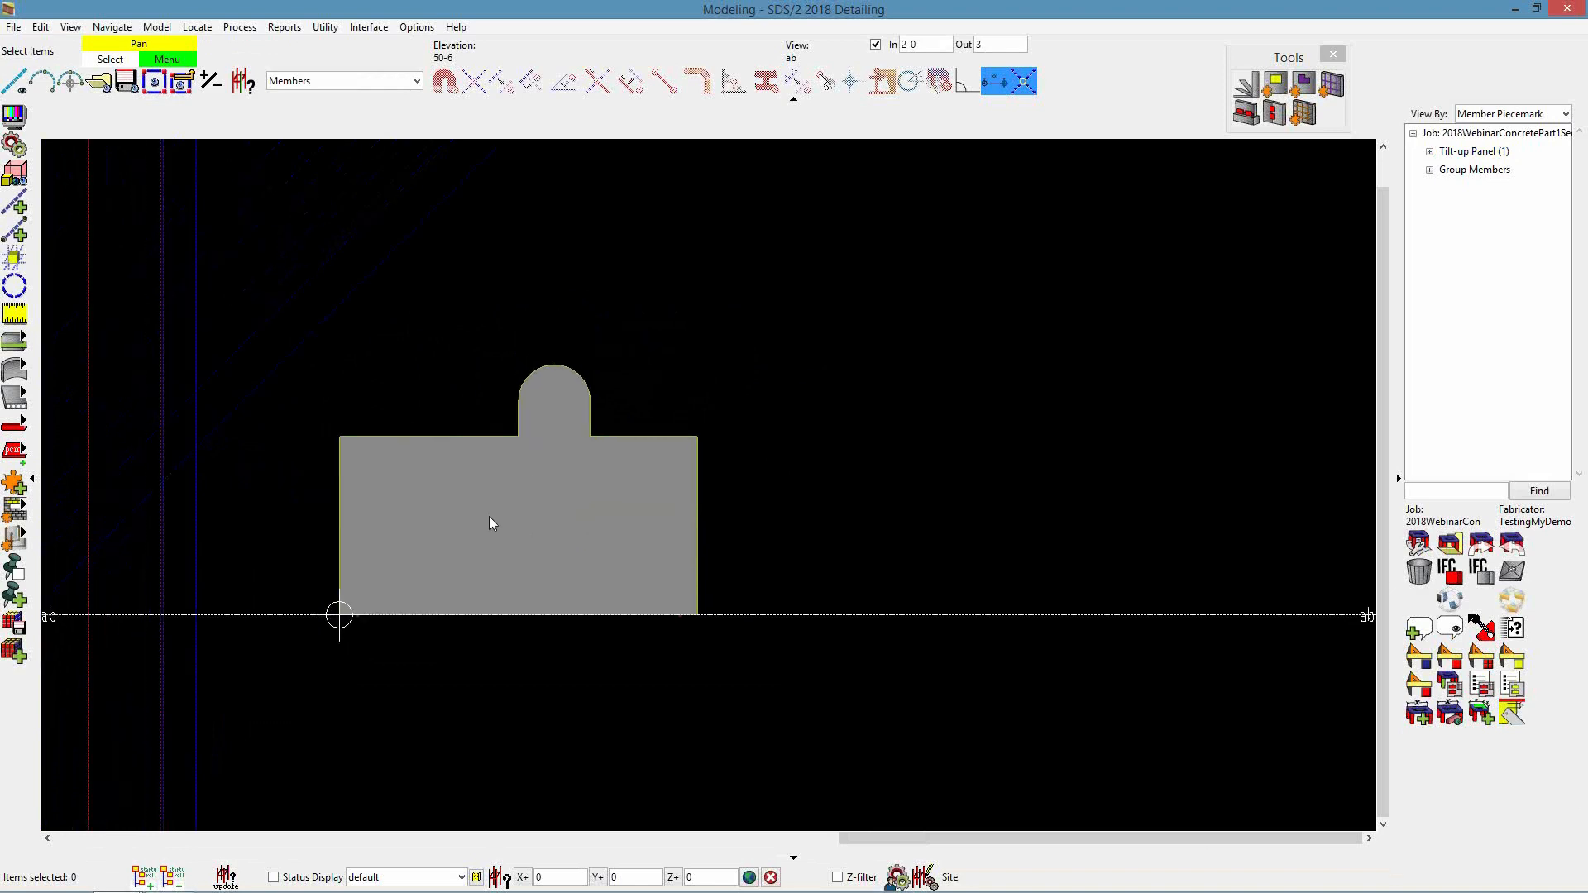
pyautogui.doubleClick(526, 503)
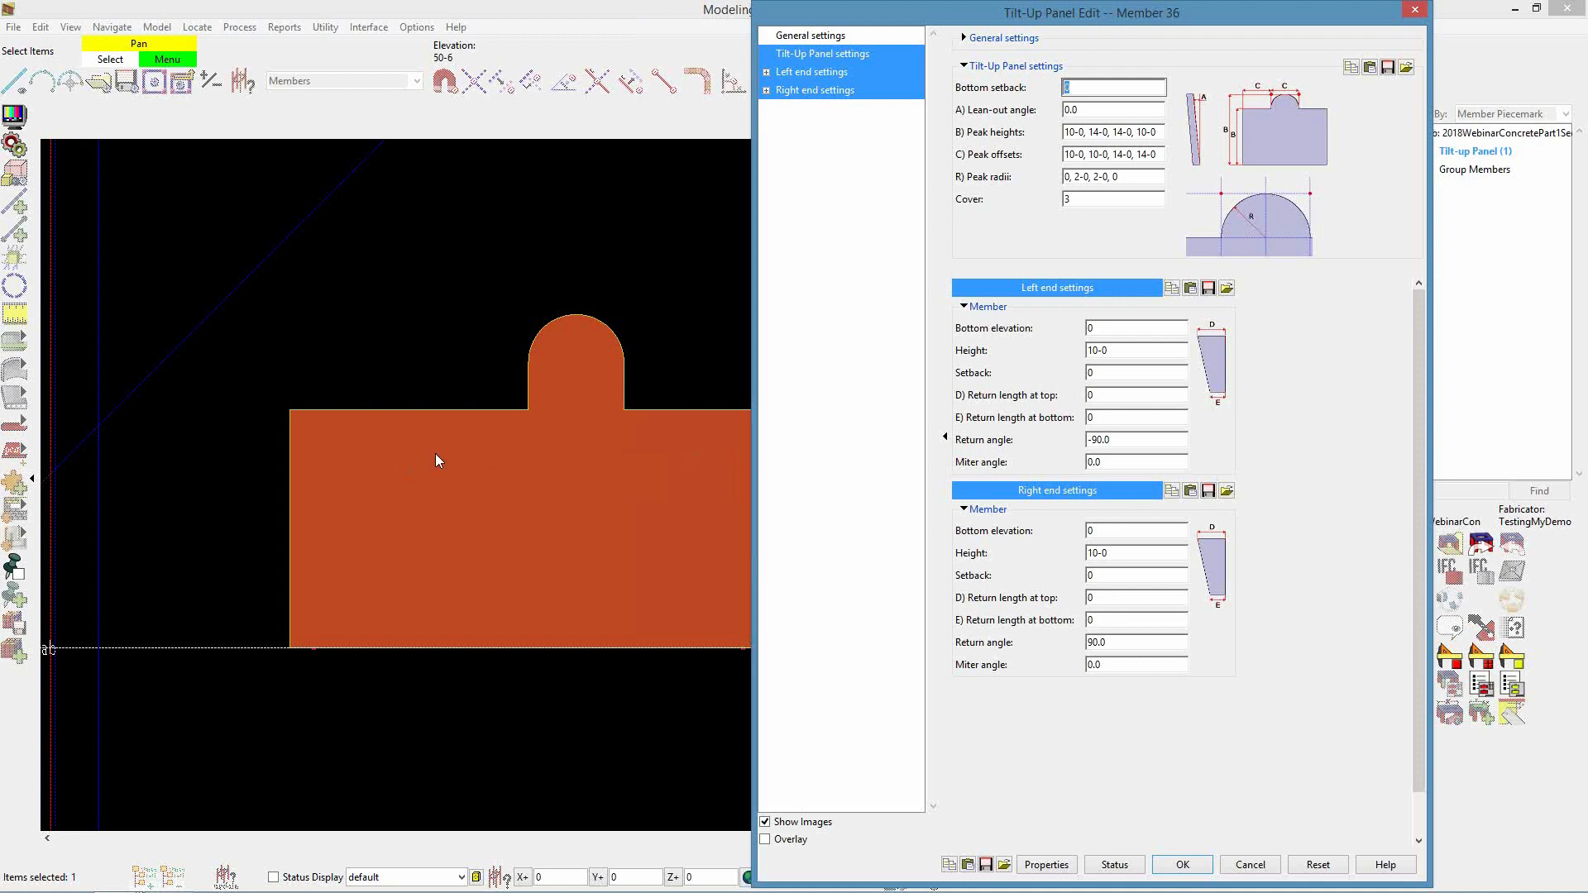
pyautogui.click(1120, 401)
pyautogui.write('2-0')
pyautogui.press('Tab')
pyautogui.write('2-0')
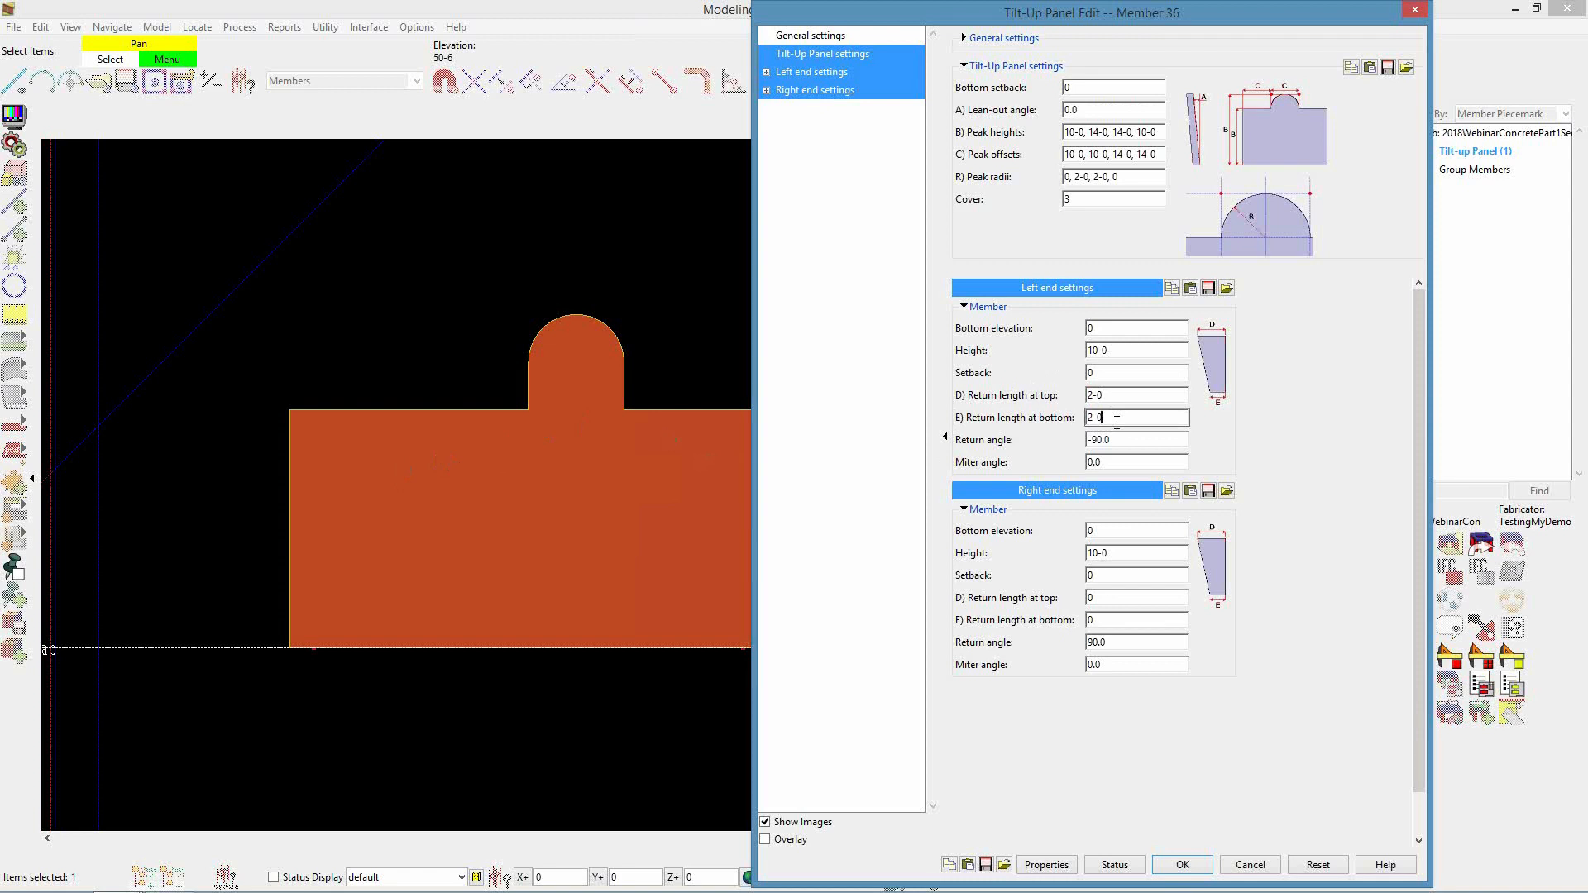
pyautogui.click(1125, 439)
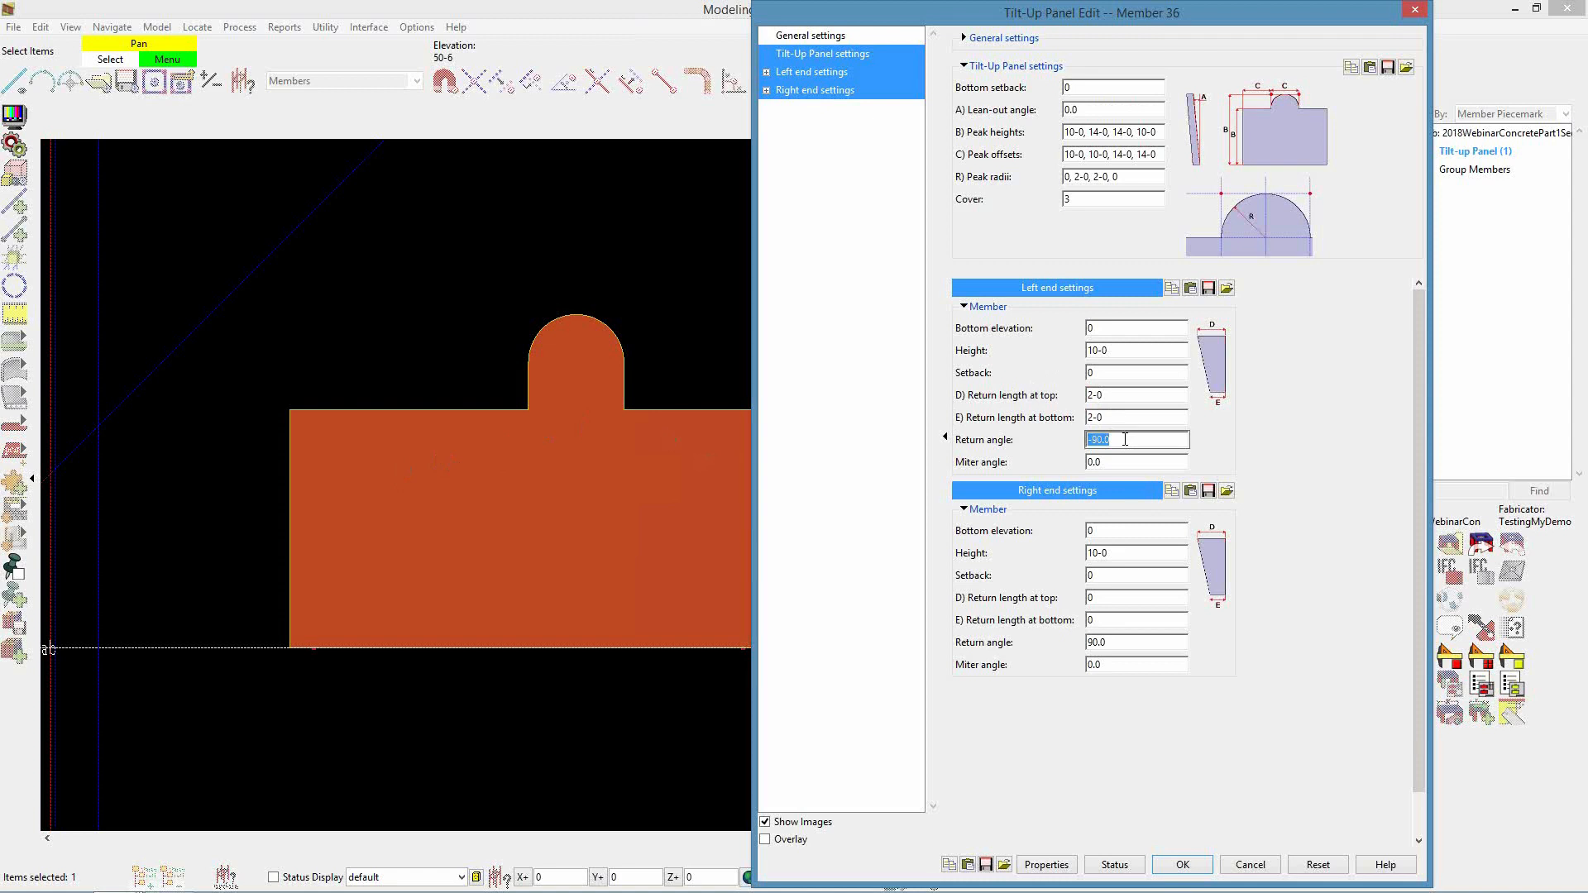
pyautogui.write('90')
pyautogui.click(1182, 864)
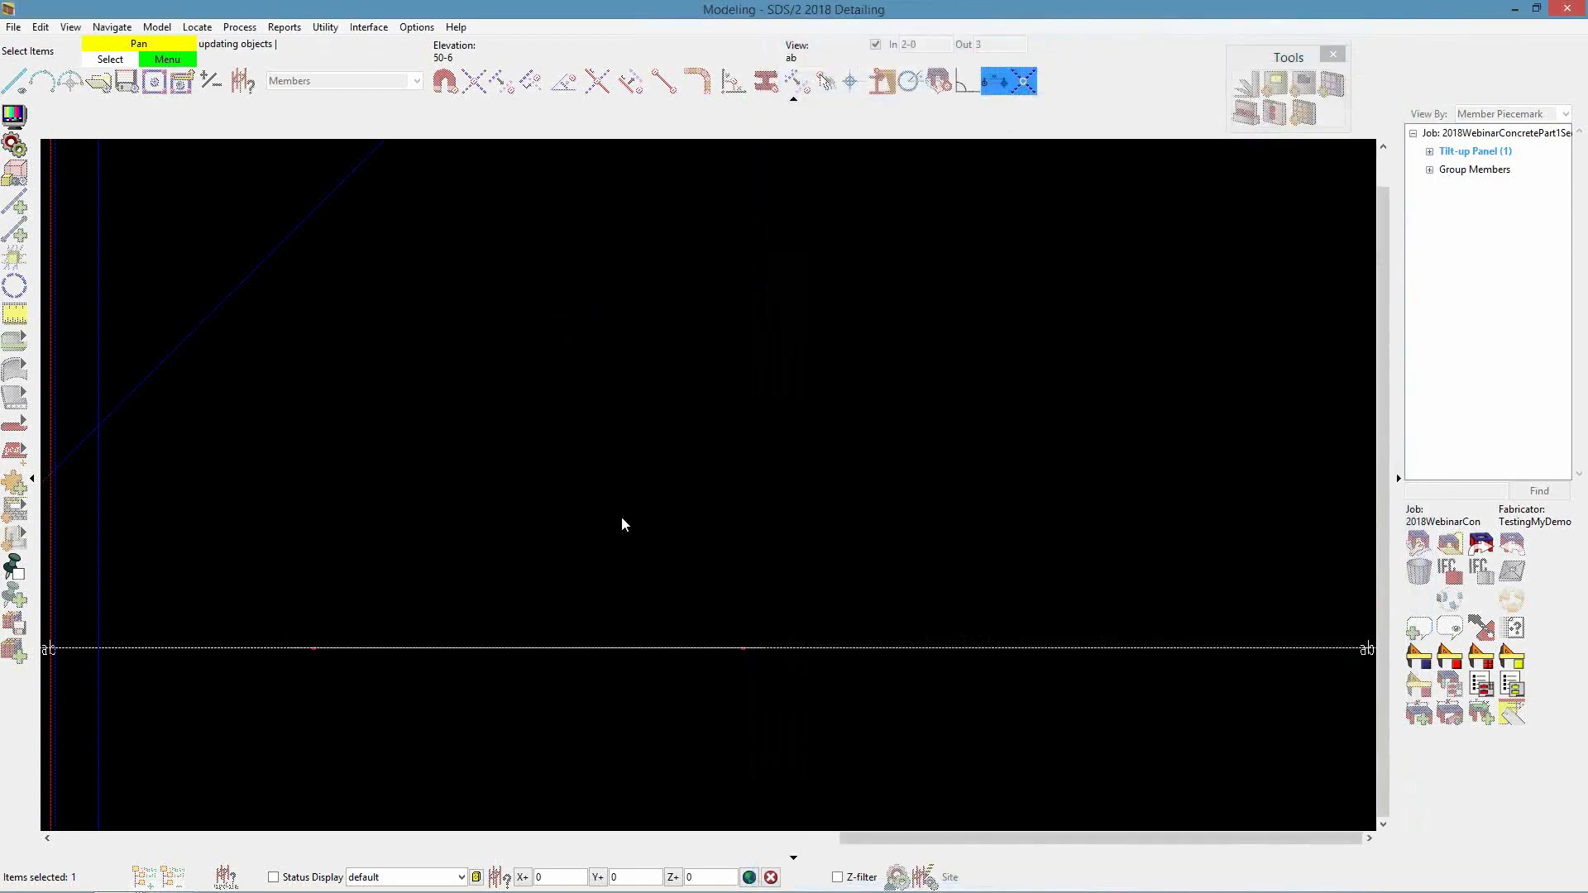
# Examine the return at the panel's end in the plan view at elevation 10-0
pyautogui.keyDown('ctrl'); pyautogui.moveTo(354, 424); pyautogui.dragTo(323, 653, button='middle'); pyautogui.keyUp('ctrl')
pyautogui.scroll(2, 307, 395)
pyautogui.press('Tab')
pyautogui.scroll(-4, 614, 466)
pyautogui.scroll(-2, 697, 584)
pyautogui.scroll(3, 664, 546)
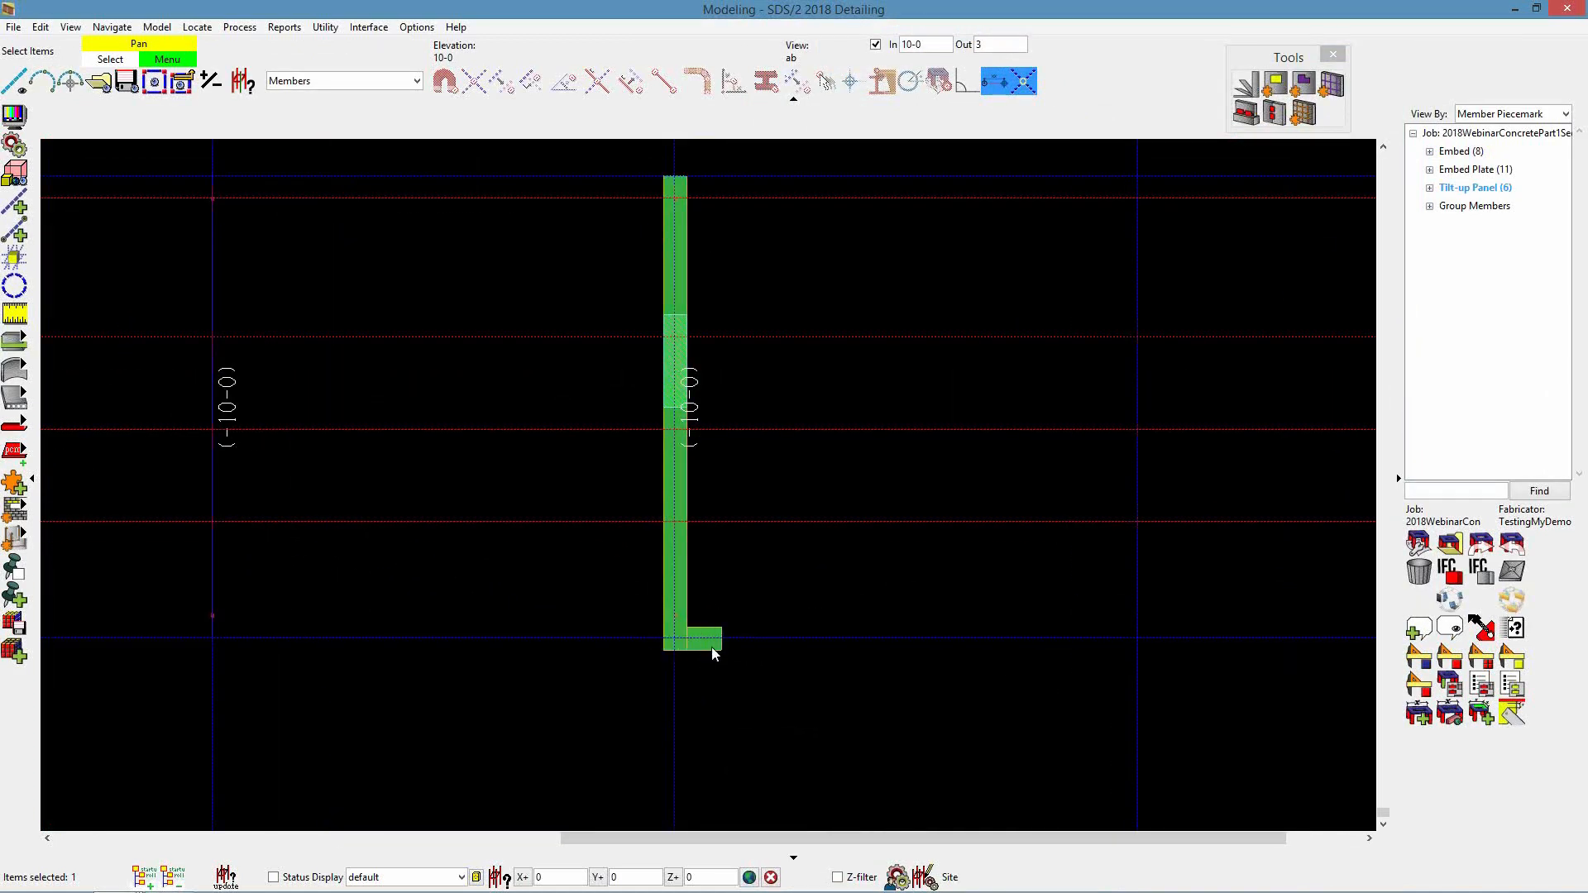
pyautogui.scroll(4, 721, 639)
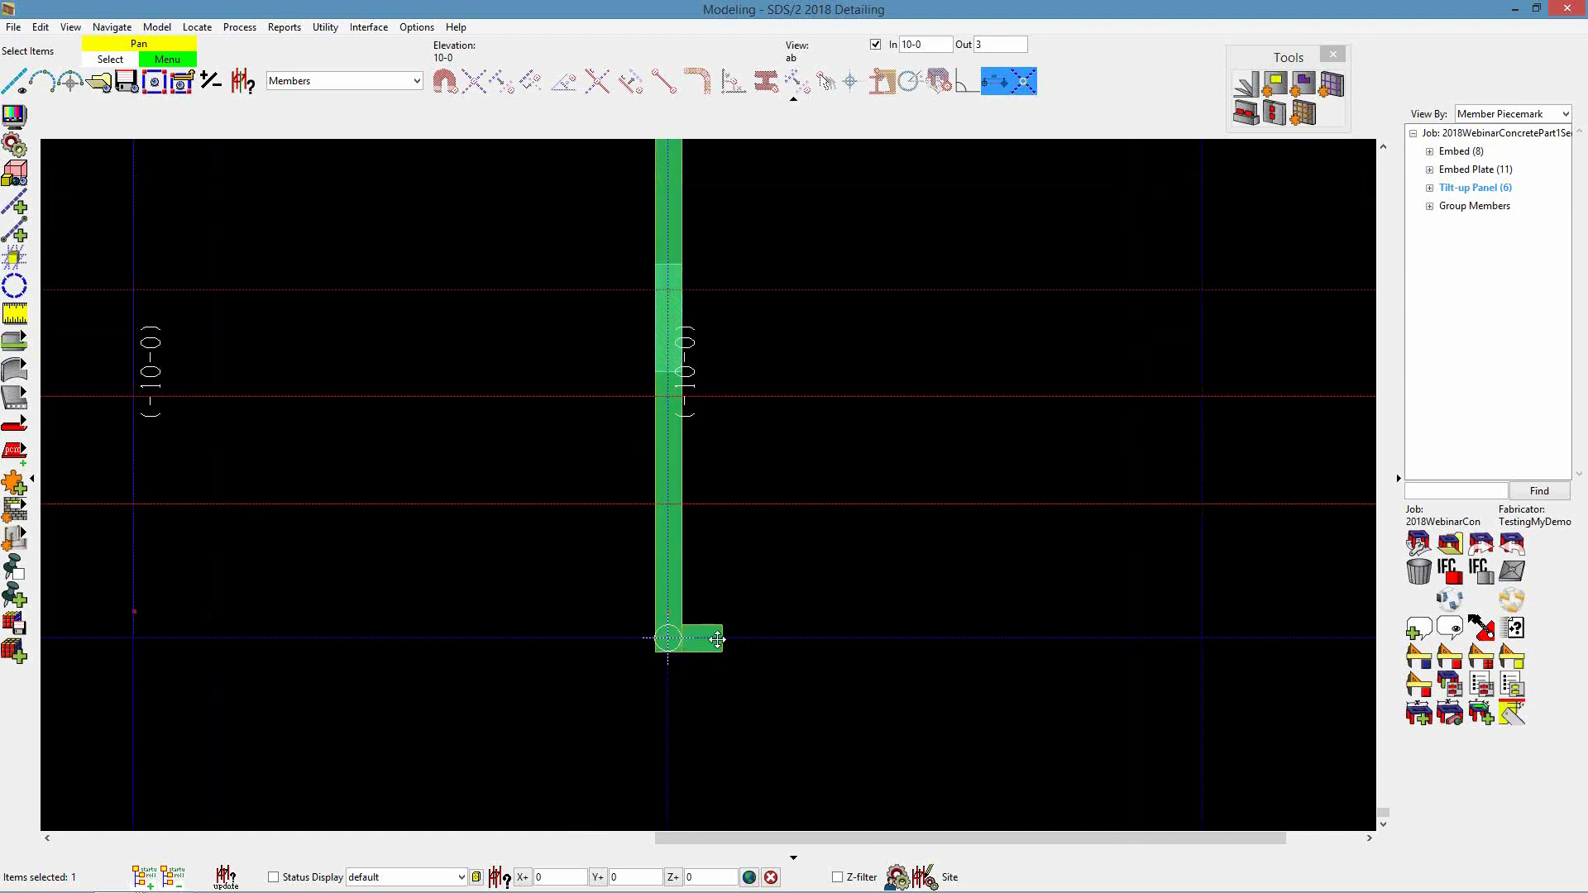
pyautogui.scroll(3, 721, 641)
pyautogui.scroll(-2, 757, 608)
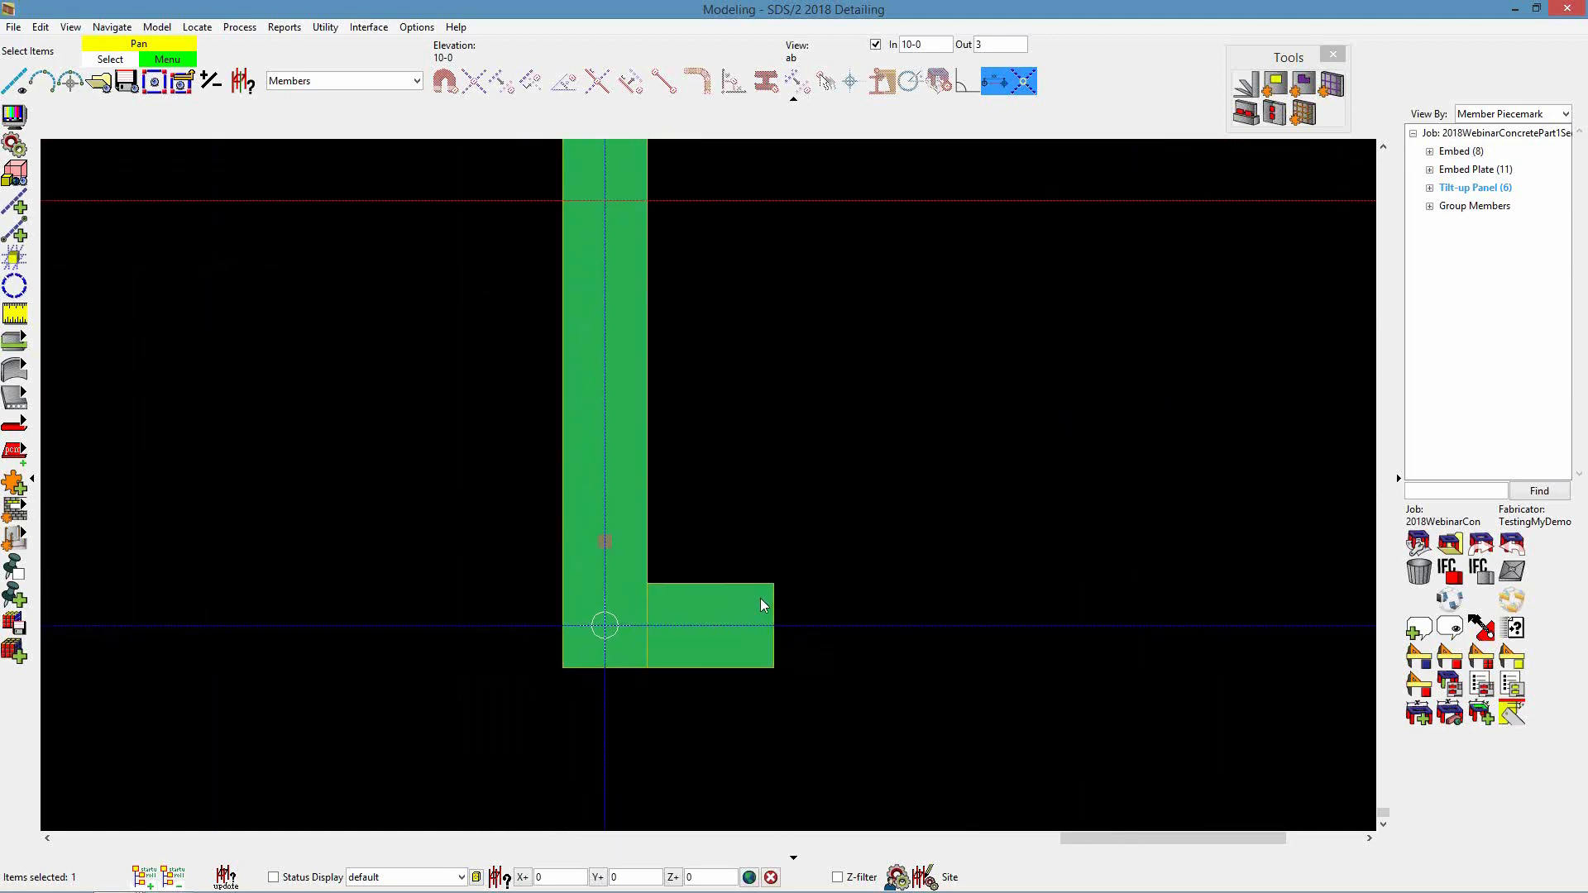
pyautogui.scroll(1, 716, 624)
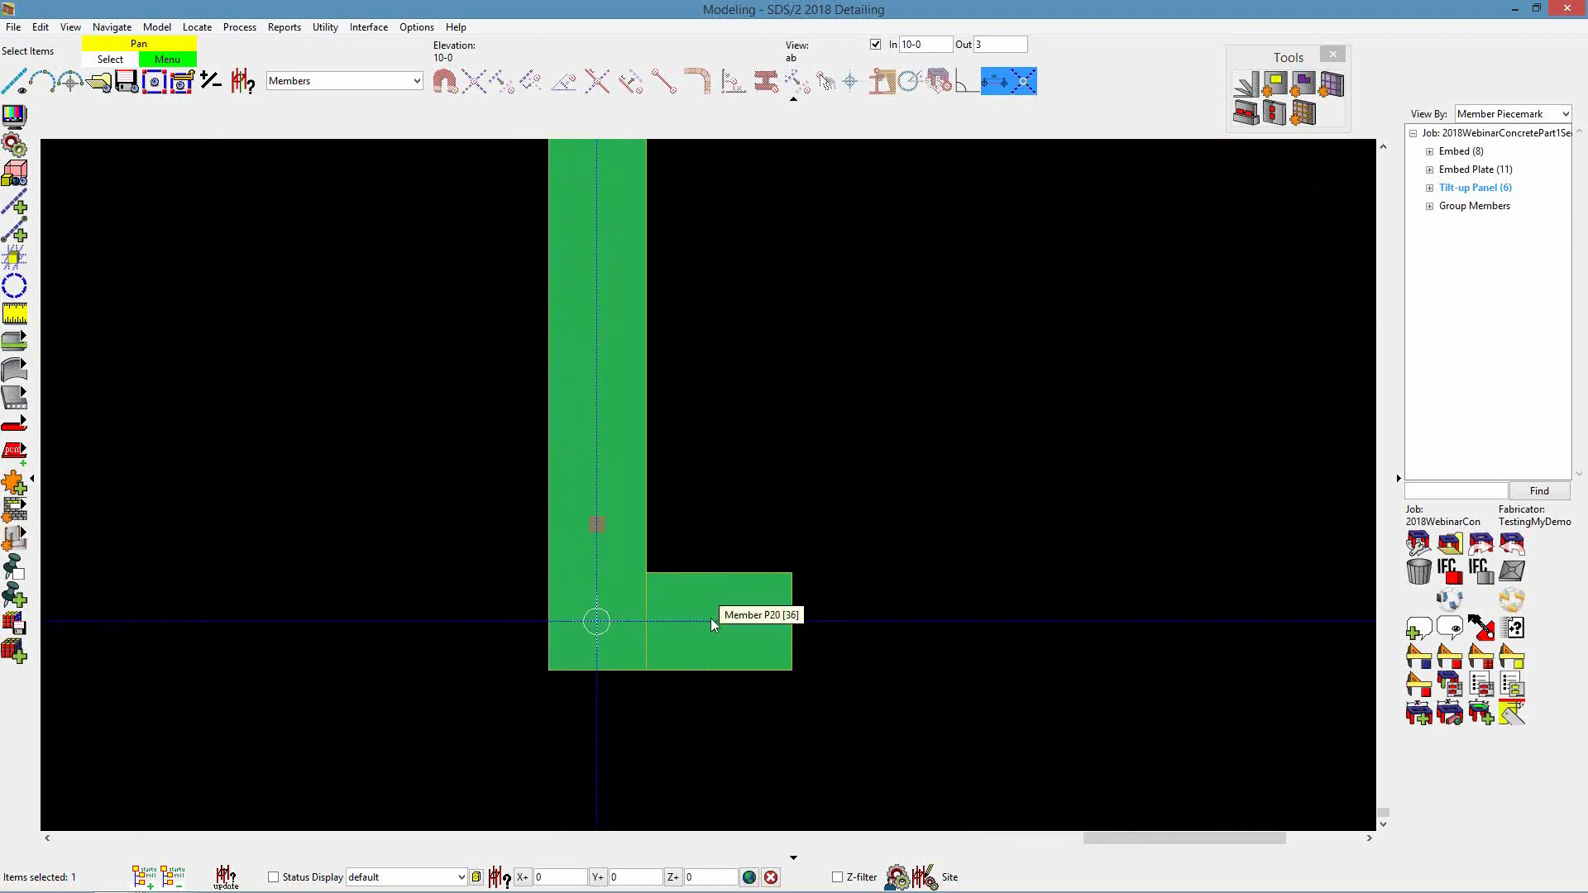
pyautogui.scroll(-2, 716, 602)
pyautogui.scroll(-2, 654, 501)
pyautogui.scroll(2, 675, 588)
pyautogui.moveTo(642, 479); pyautogui.dragTo(329, 548, button='middle')
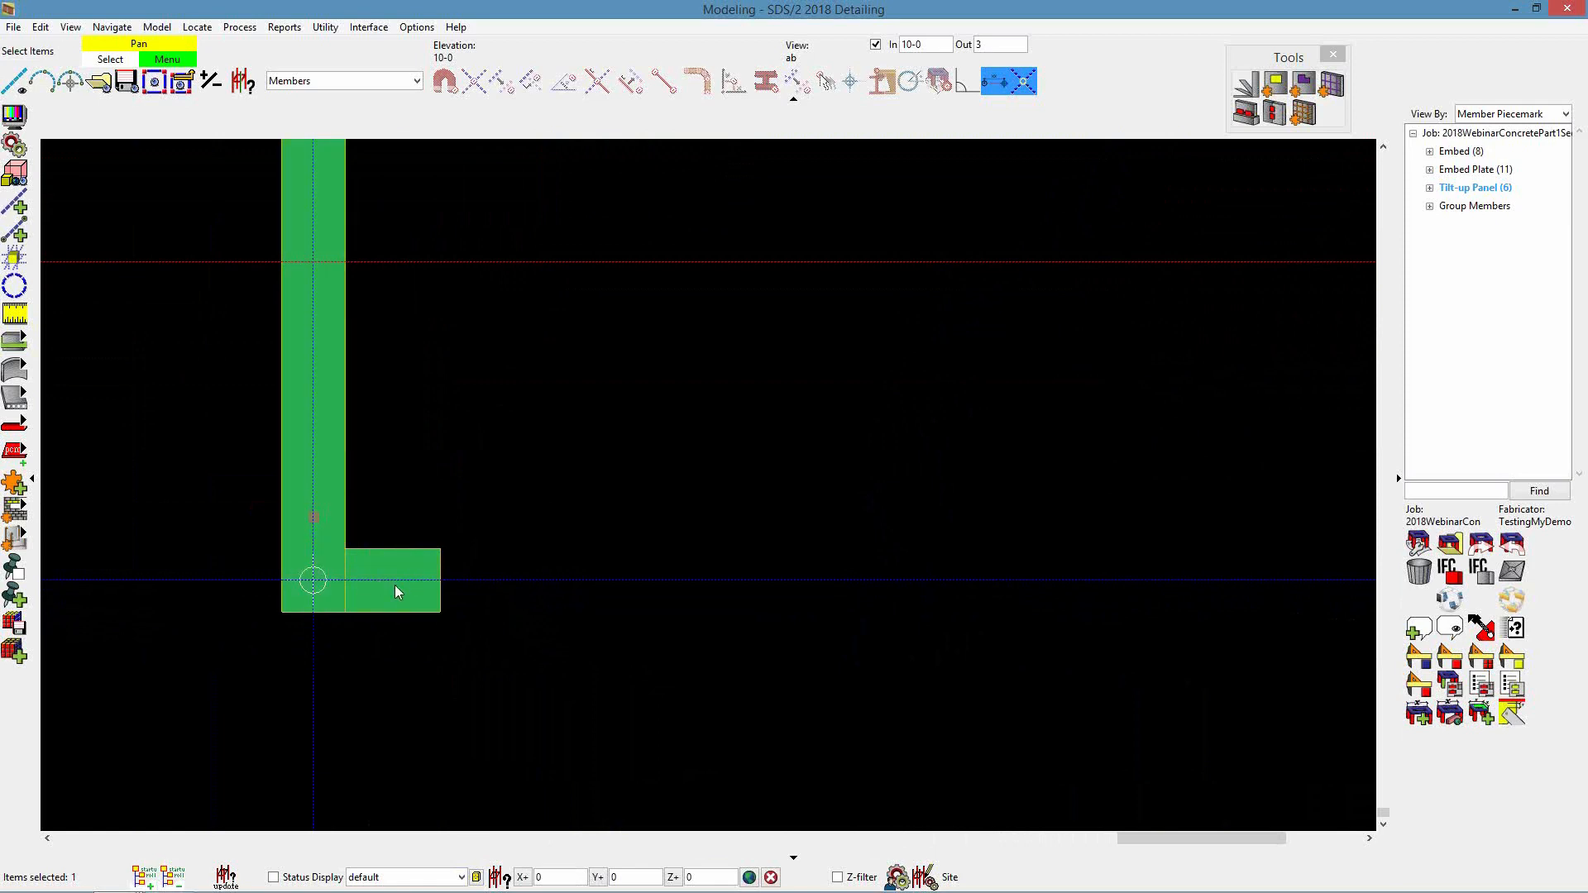
# Set the panel's reference to Interior in its general settings
pyautogui.doubleClick(332, 476)
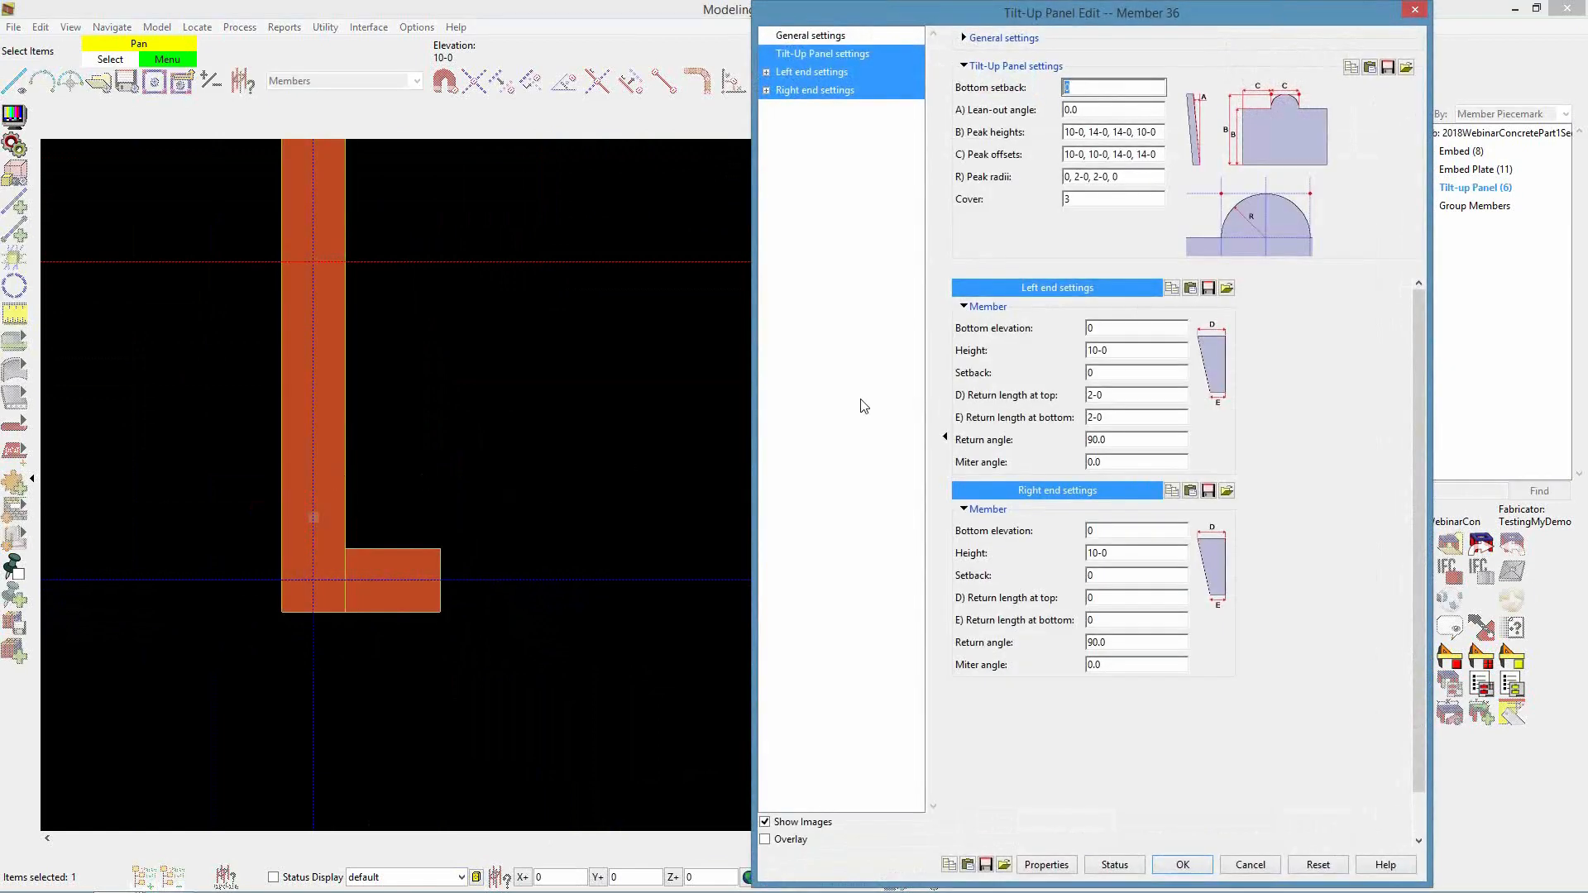
pyautogui.click(1008, 38)
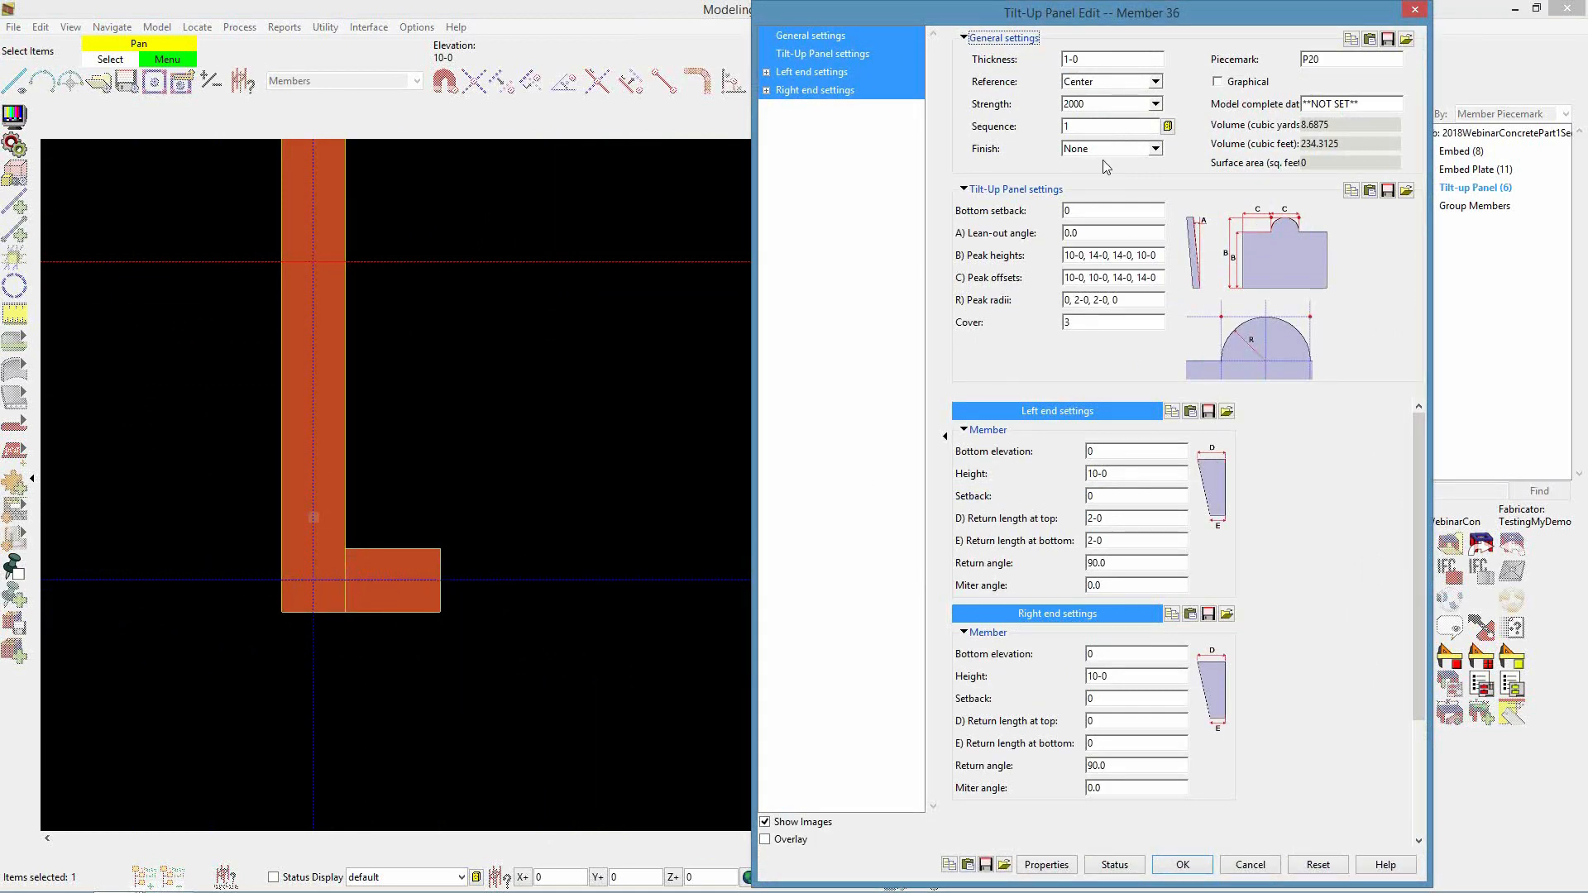
pyautogui.click(1155, 81)
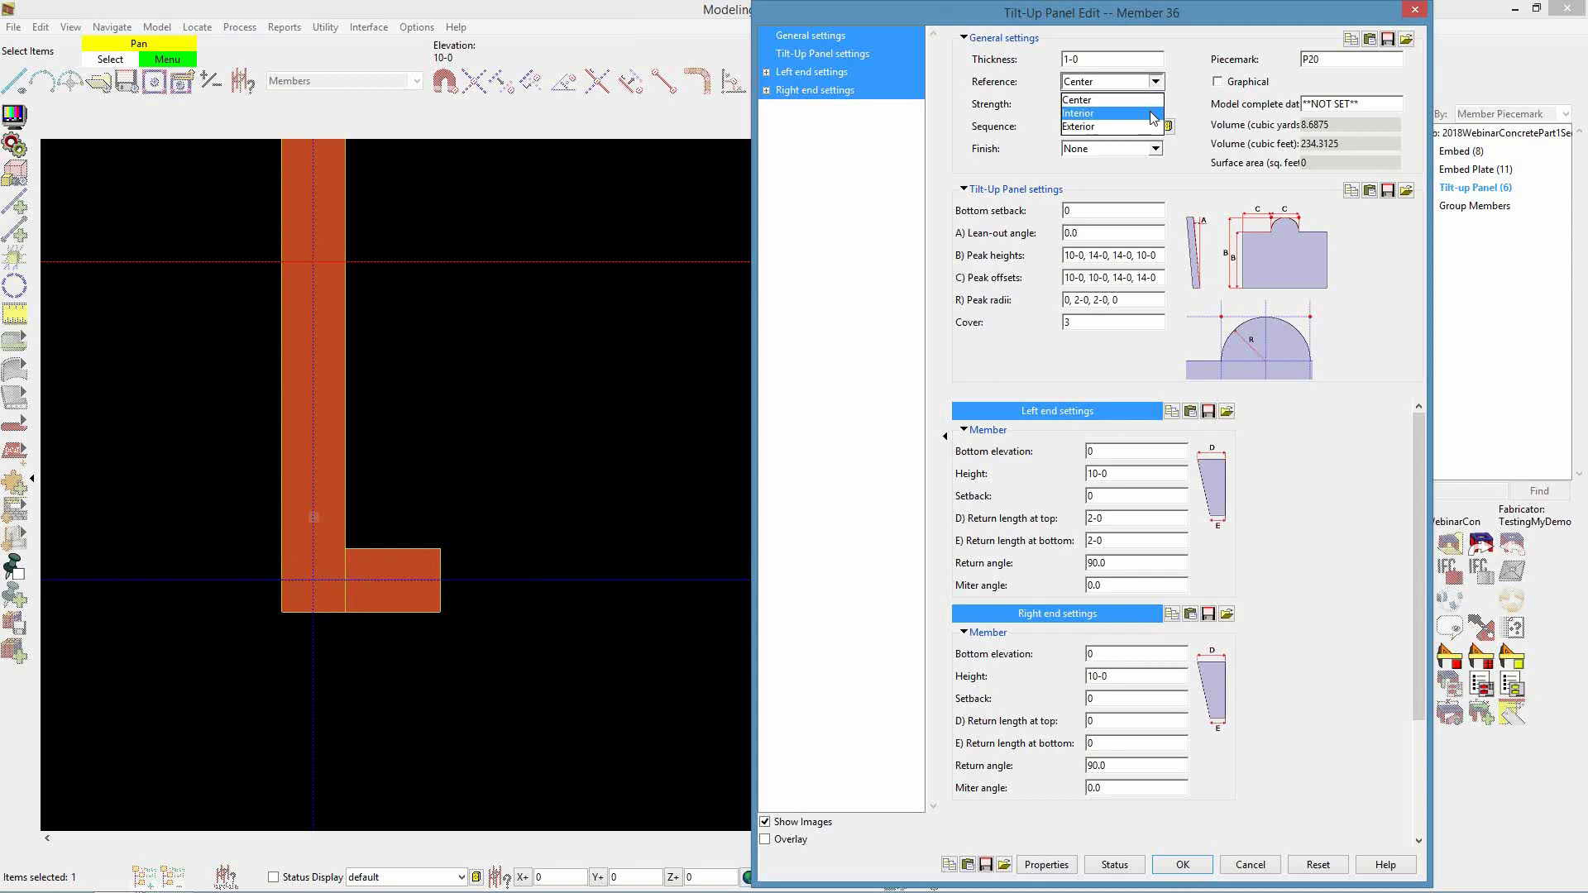
pyautogui.click(1149, 112)
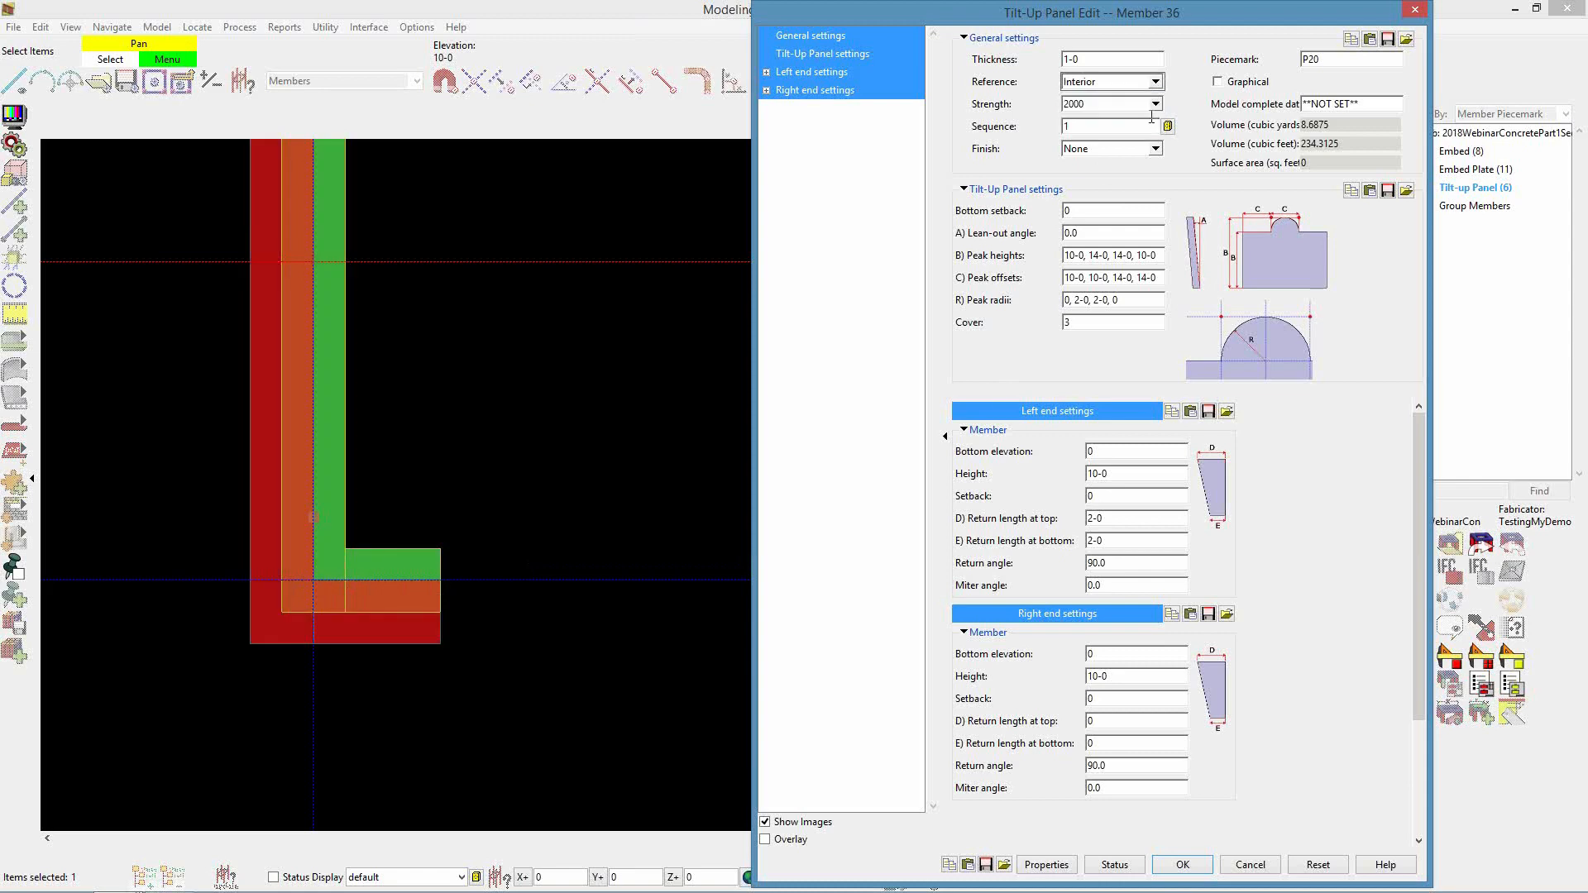
pyautogui.click(1183, 865)
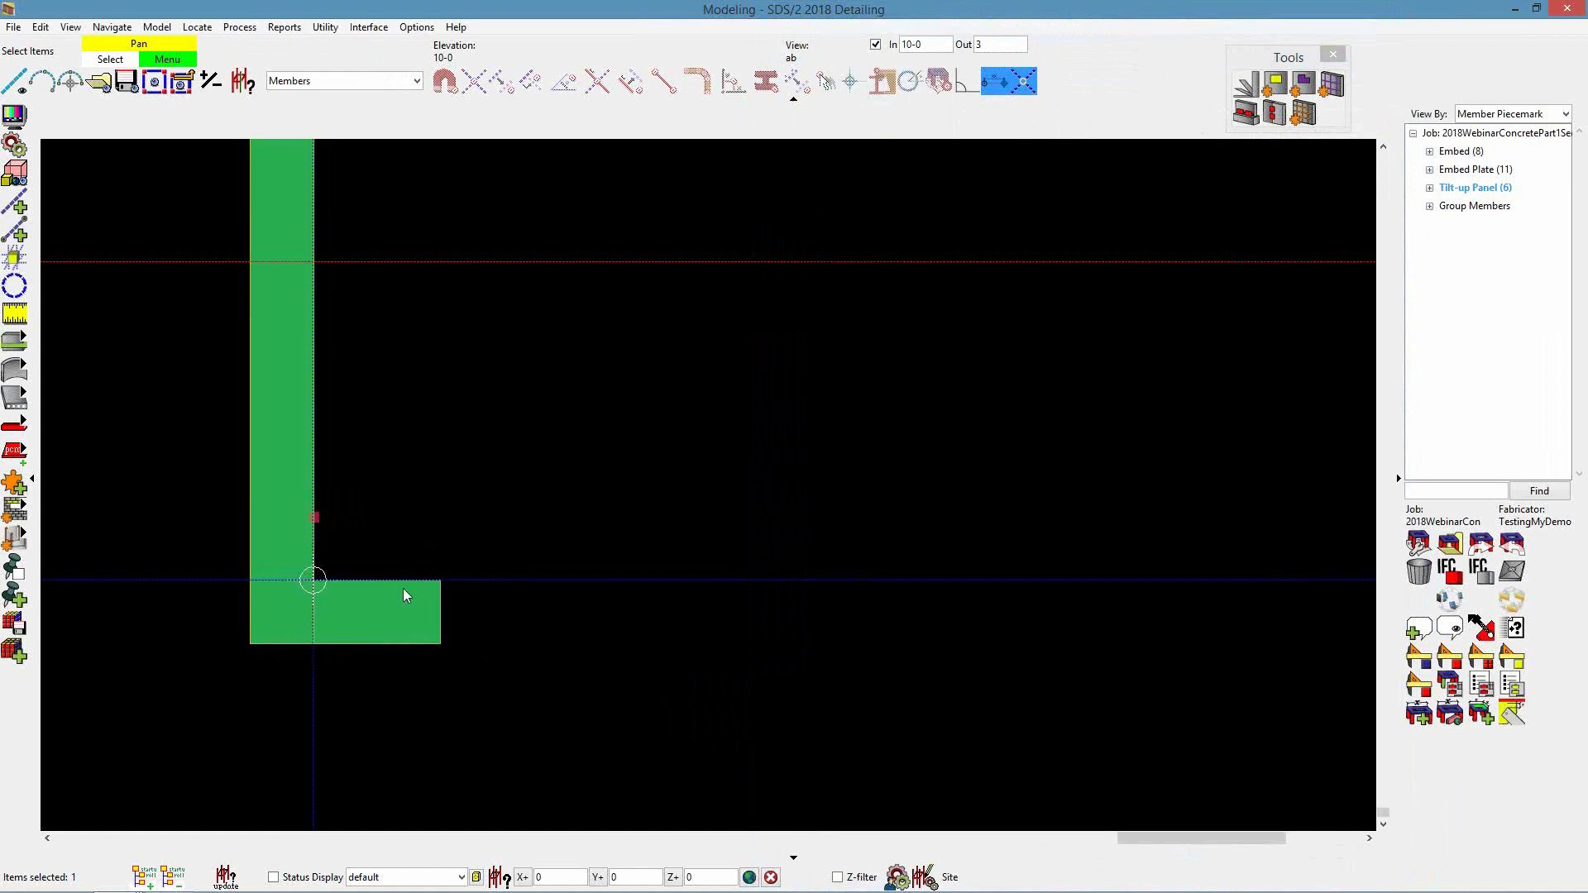
# Change the panel's reference to Exterior in its general settings
pyautogui.doubleClick(377, 610)
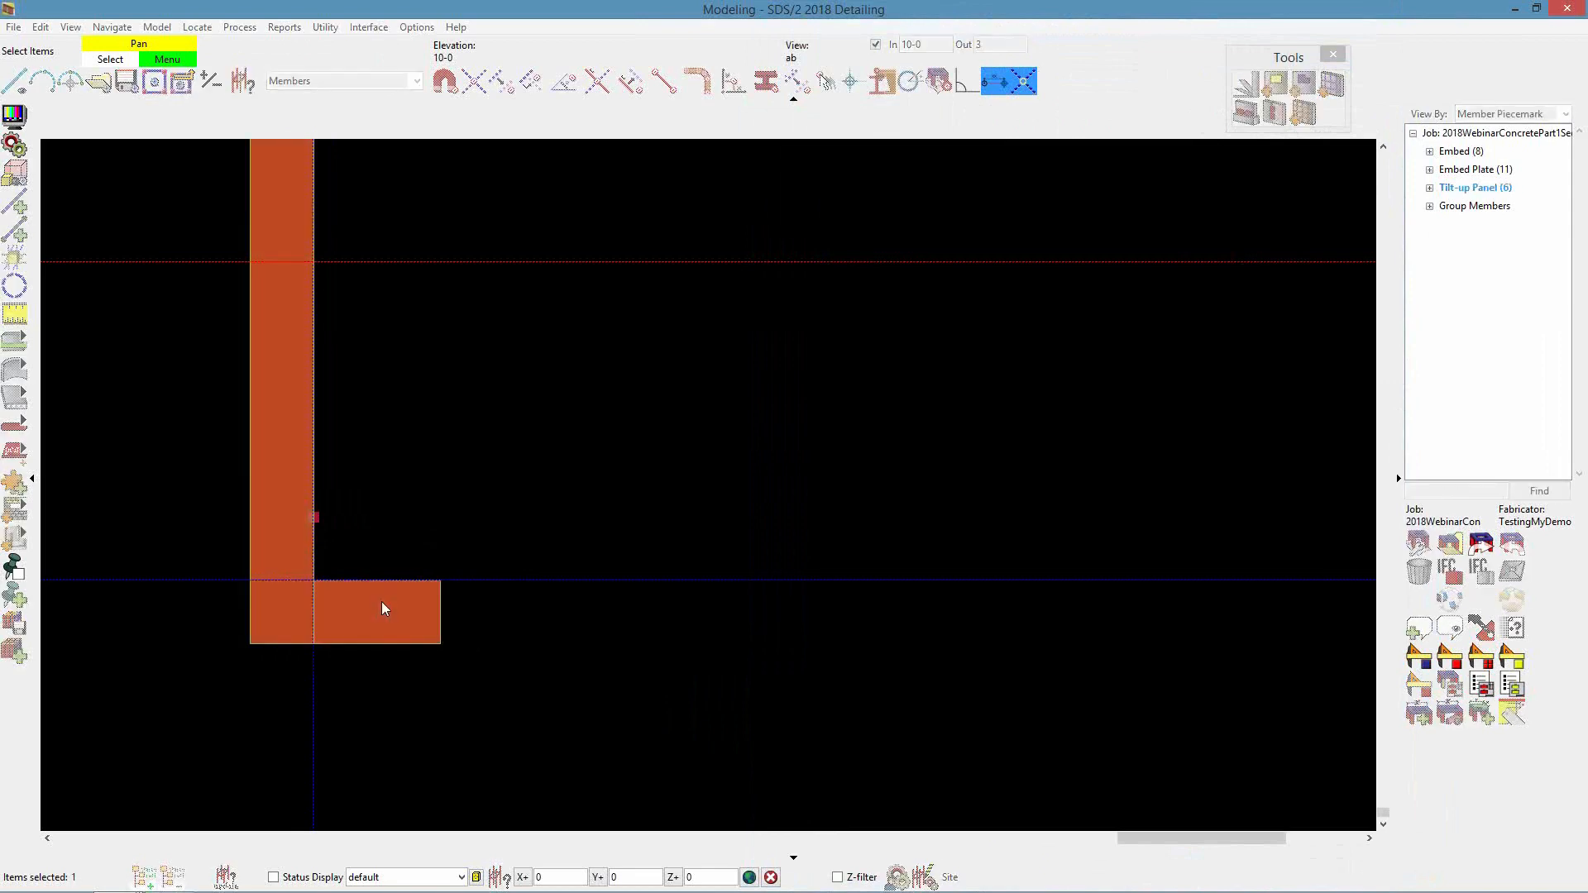
pyautogui.click(1154, 82)
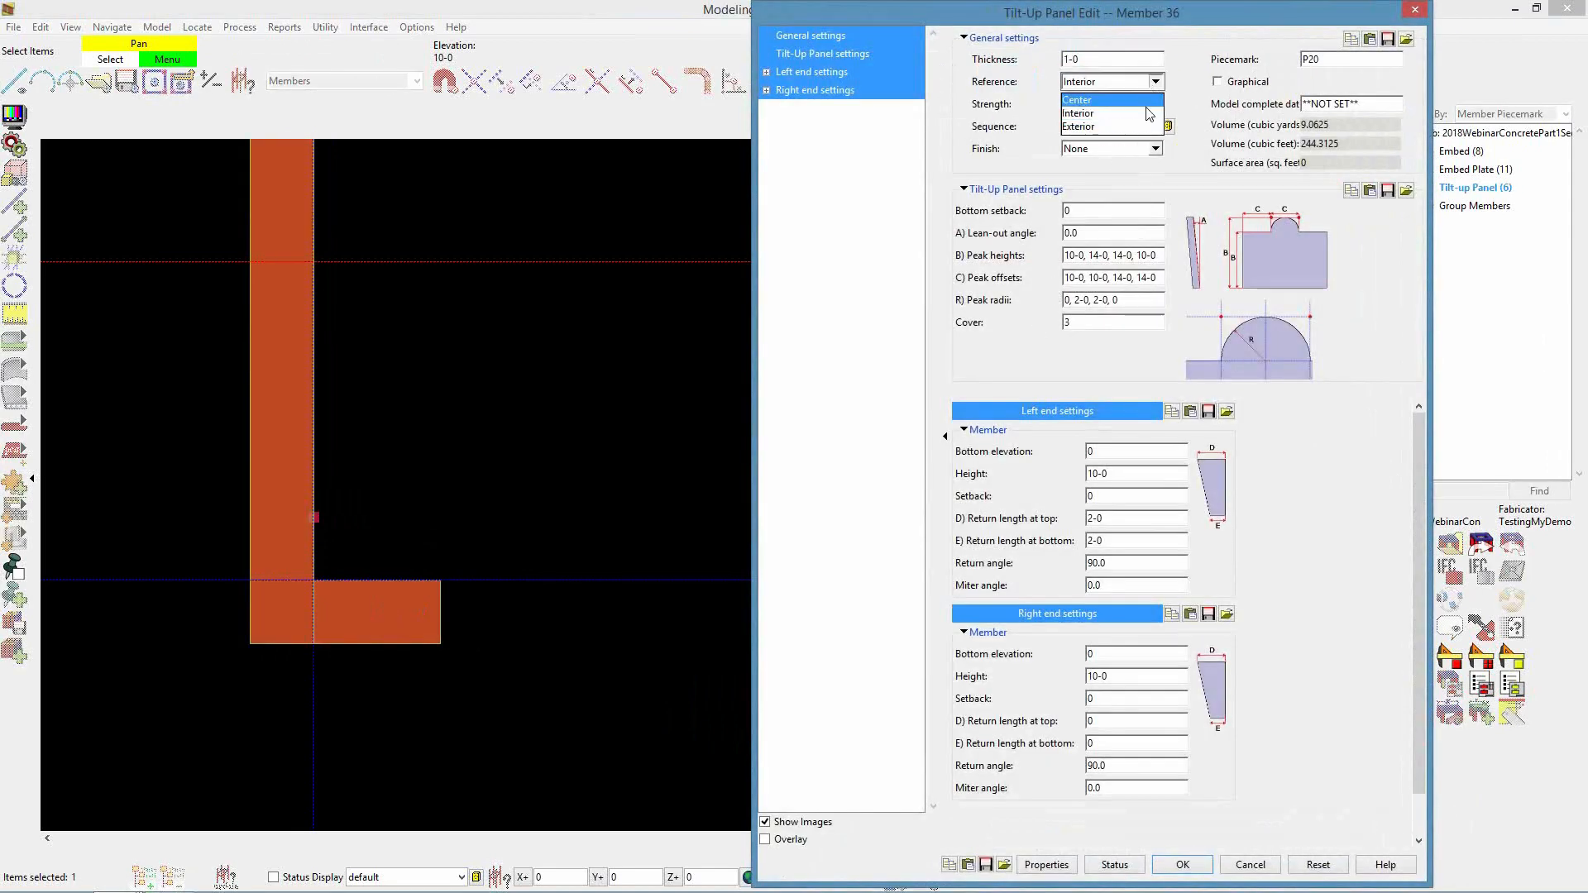
pyautogui.click(1142, 127)
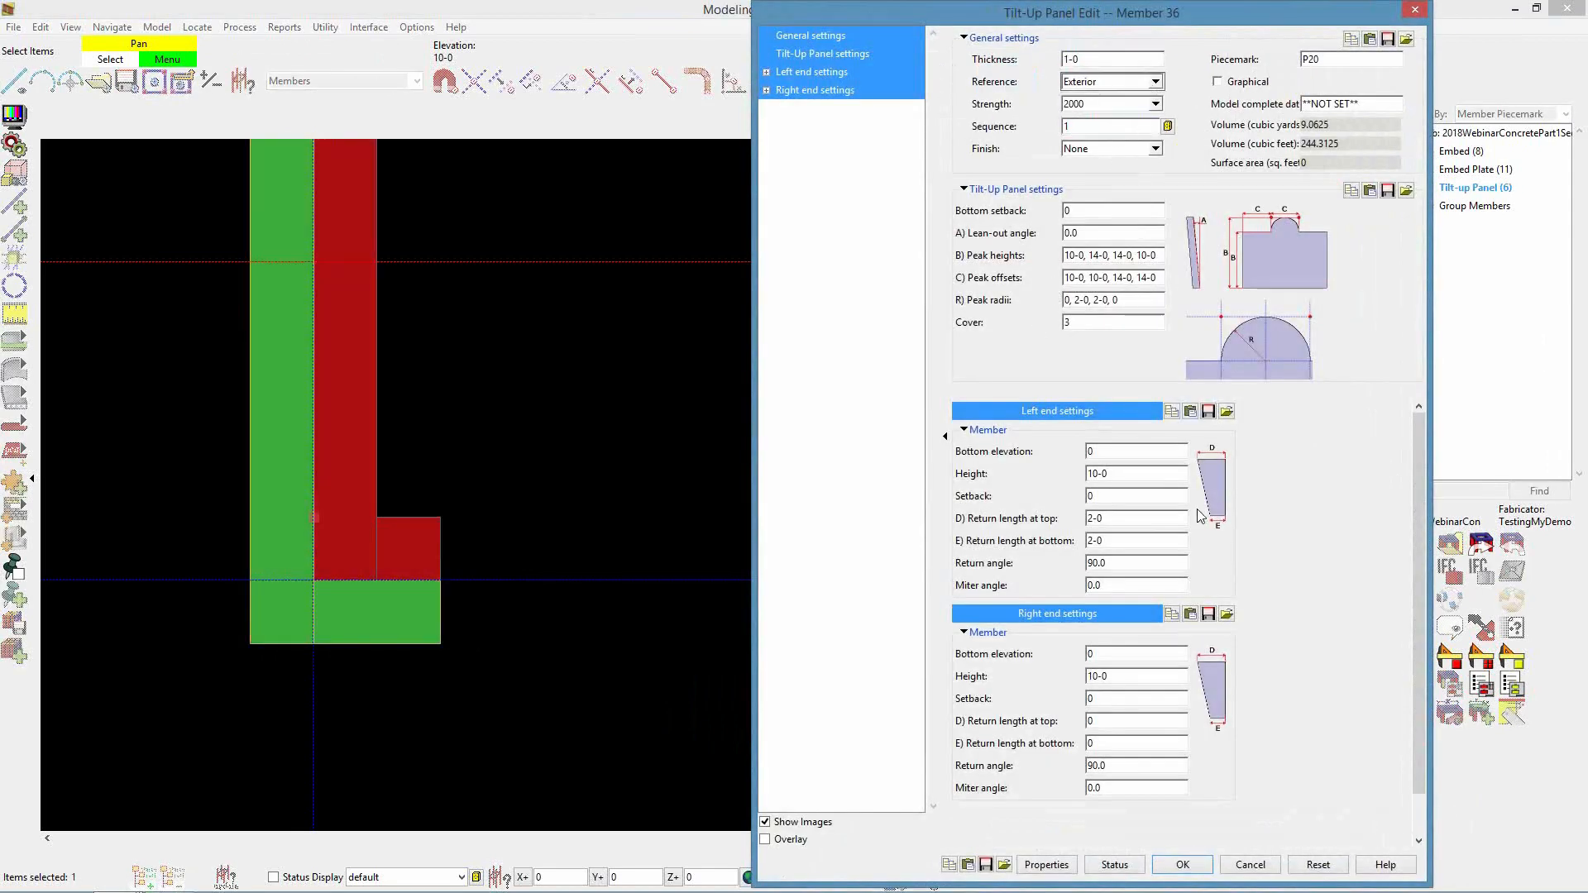
pyautogui.click(1188, 865)
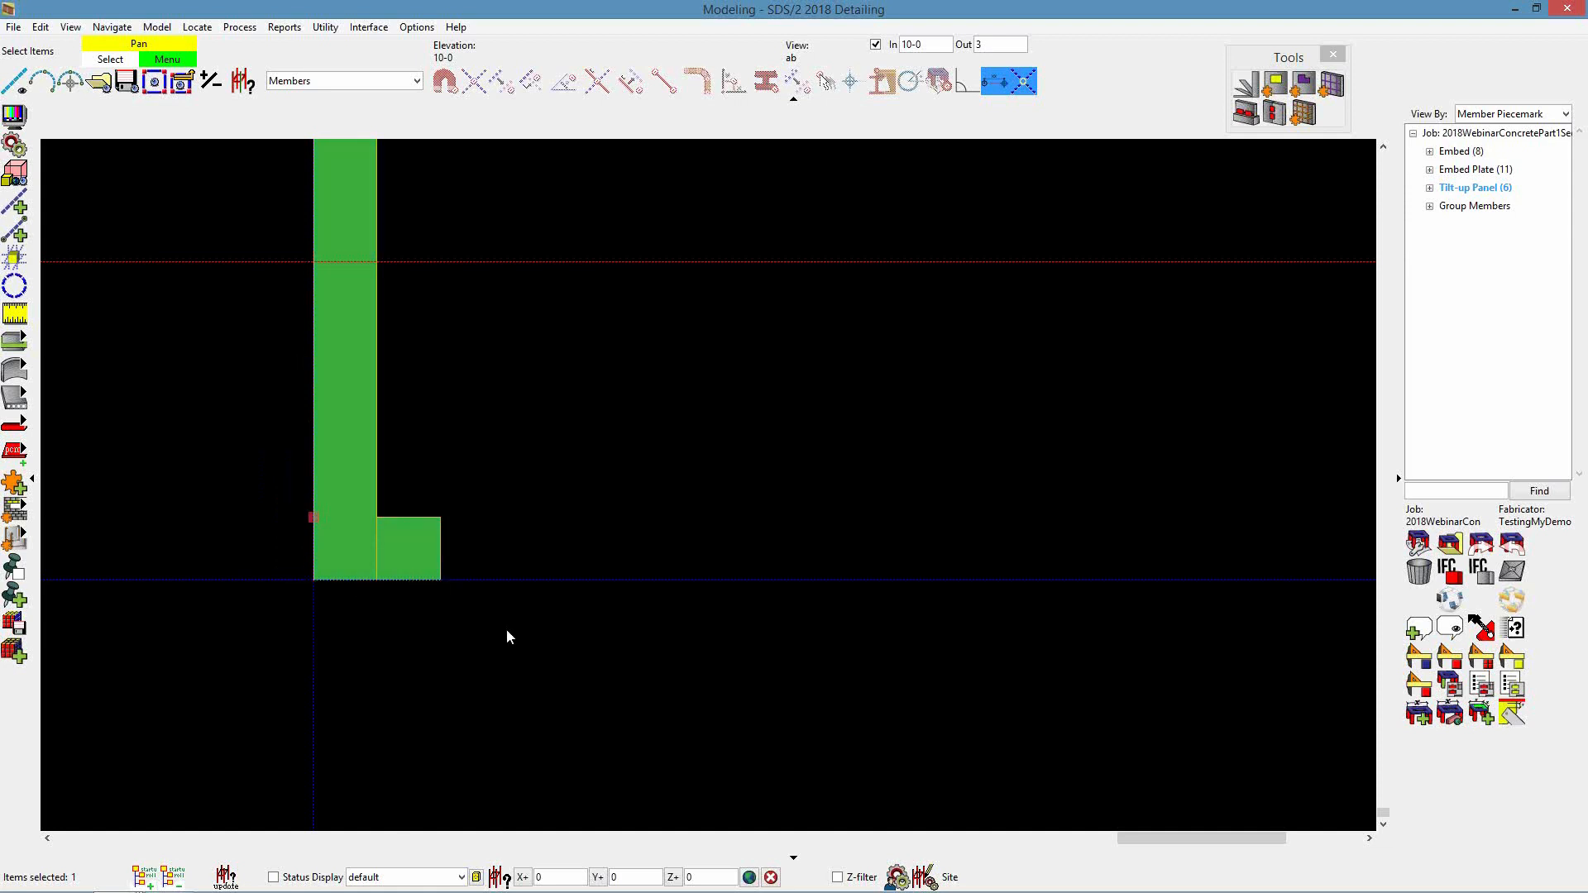
# Set the panel's lean-out angle to -15
pyautogui.doubleClick(347, 524)
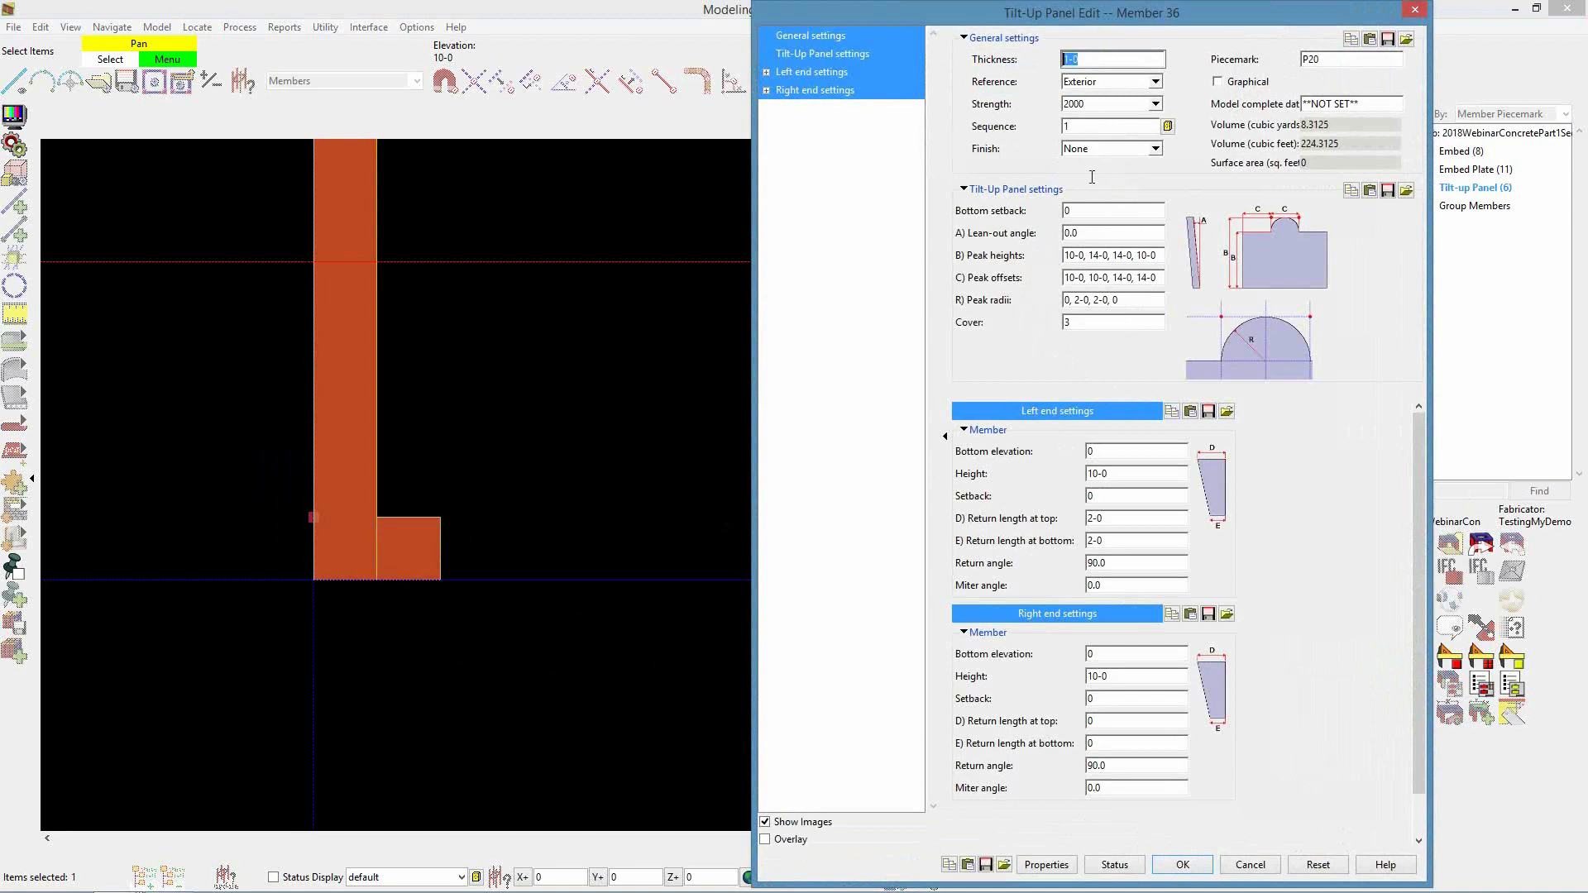
pyautogui.click(1079, 233)
pyautogui.write('1')
pyautogui.press('BackSpace')
pyautogui.write('-15')
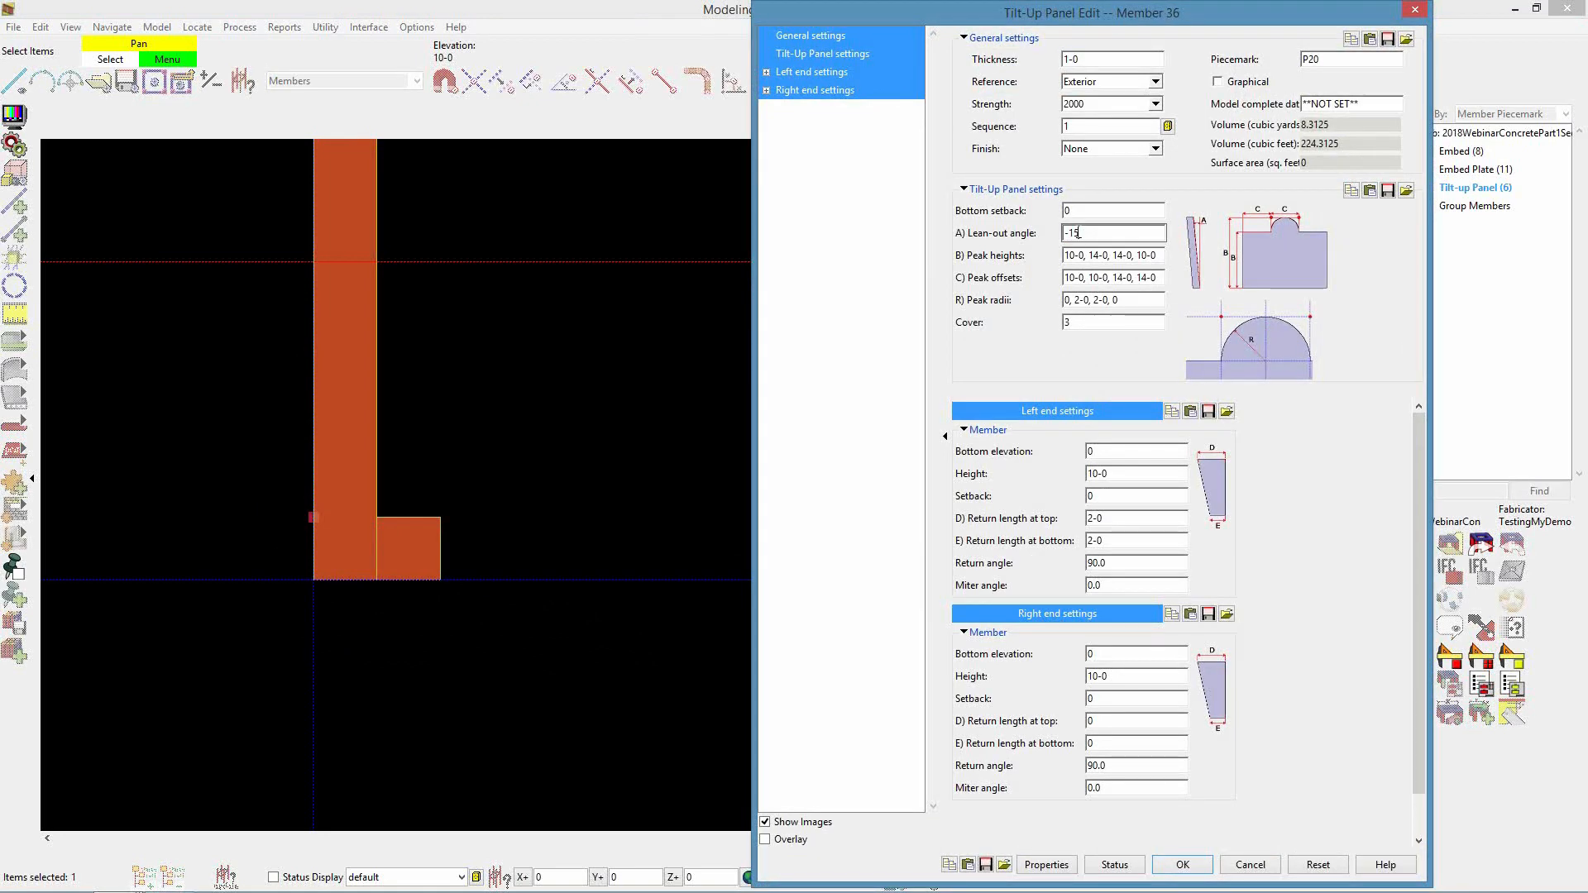
pyautogui.press('Return')
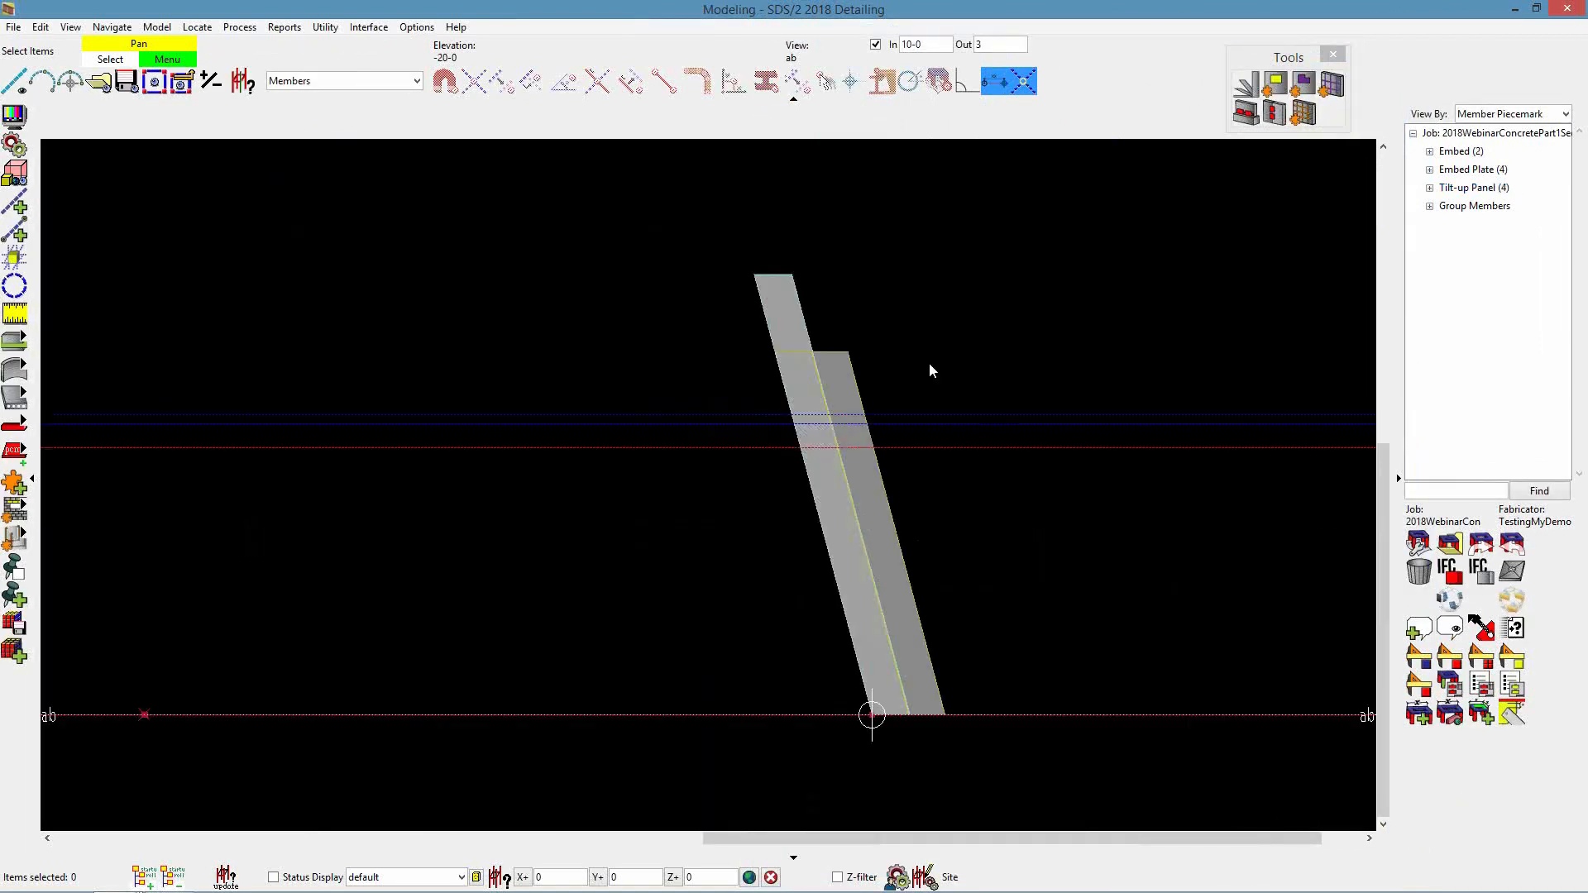
# Limit the inward view depth to 2-0 in the end view of the leaning panel
pyautogui.moveTo(926, 44); pyautogui.dragTo(900, 46)
pyautogui.write('2-0')
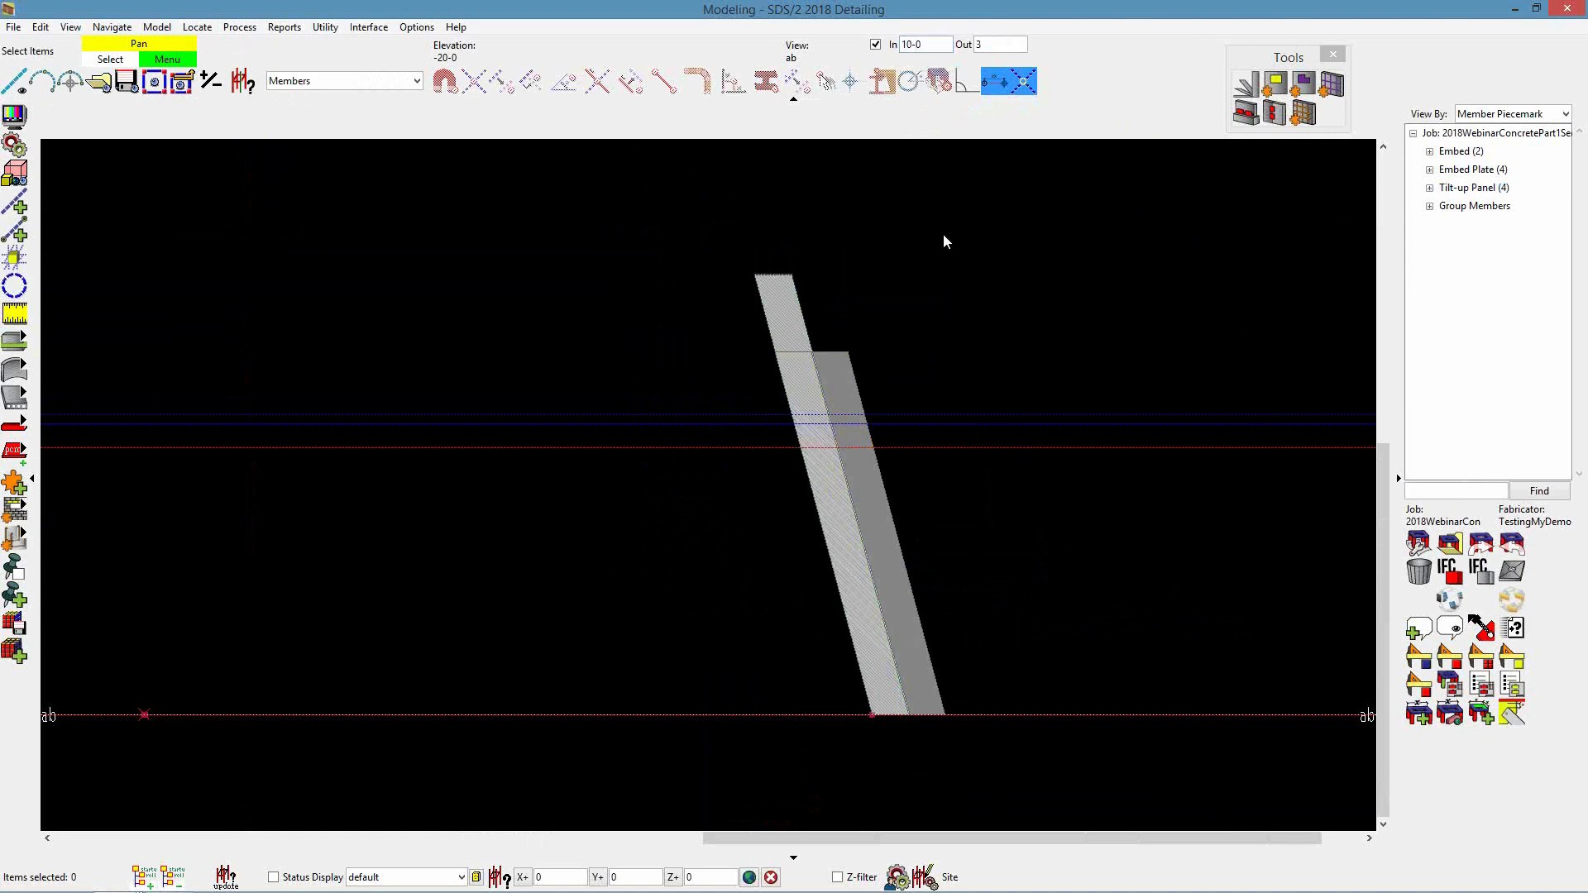
pyautogui.moveTo(926, 45); pyautogui.dragTo(900, 45)
pyautogui.write('2-0')
pyautogui.press('Return')
pyautogui.scroll(5, 841, 529)
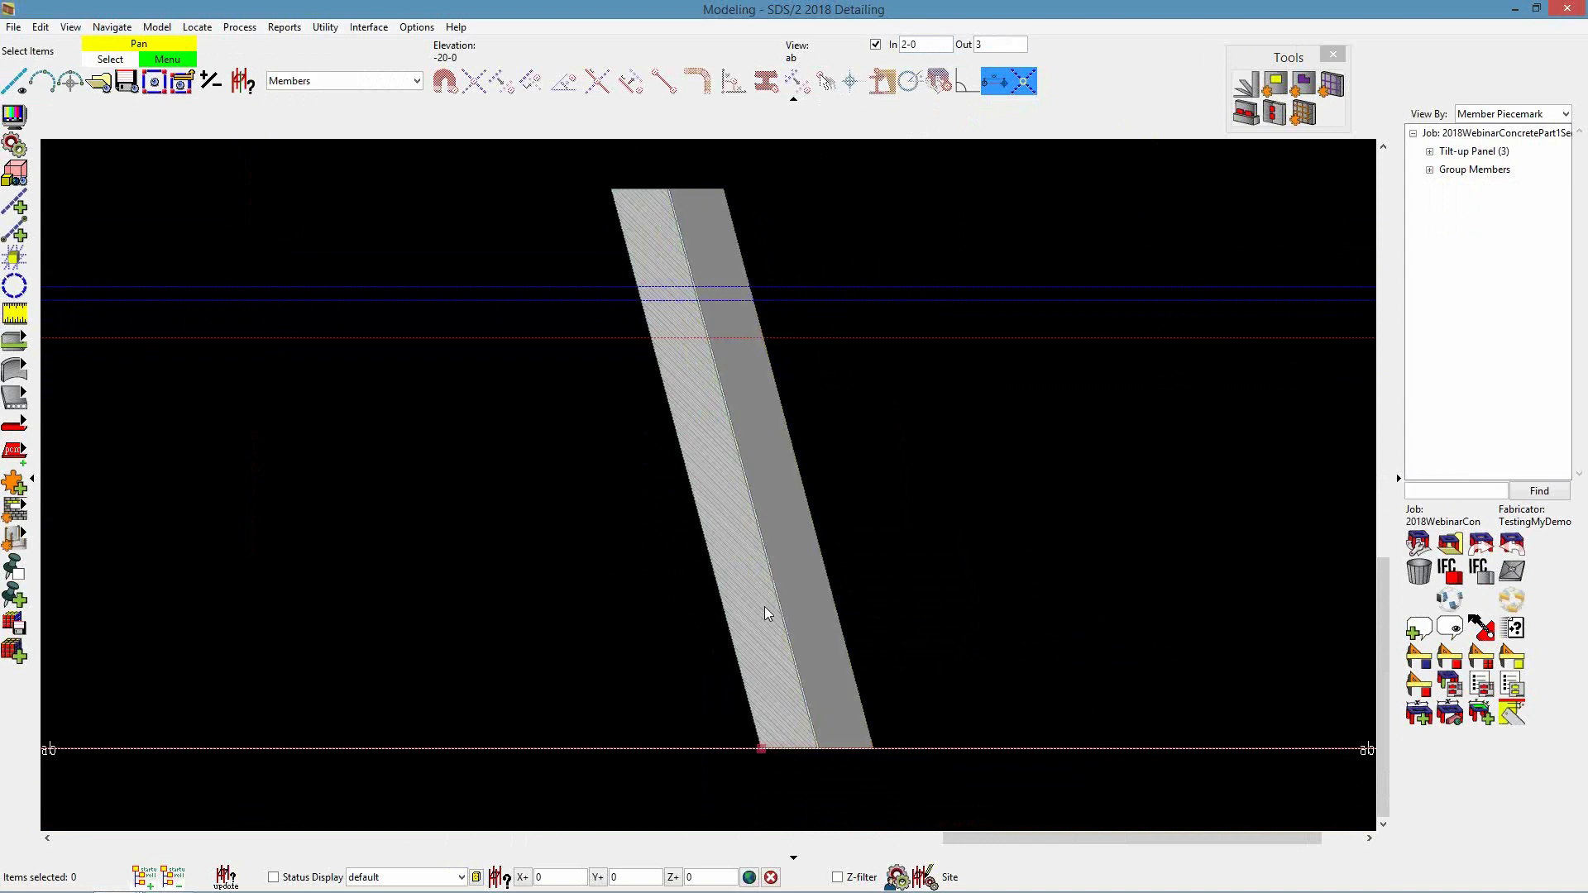
# Generate construction lines along the edges of the leaning panel and its return
pyautogui.click(760, 749)
pyautogui.click(14, 203)
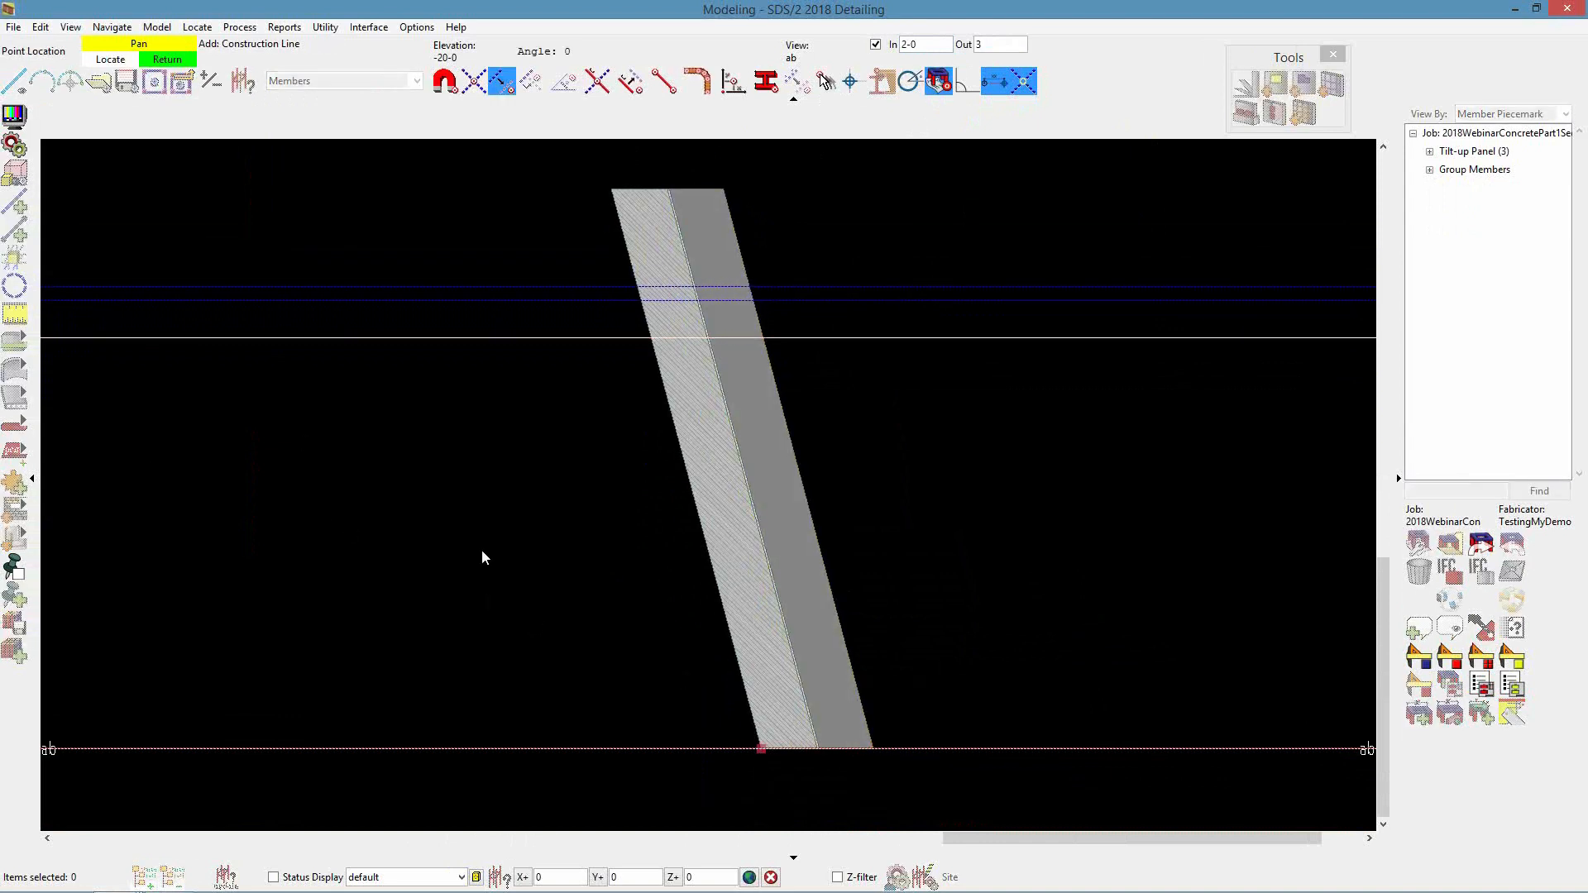
pyautogui.rightClick(395, 512)
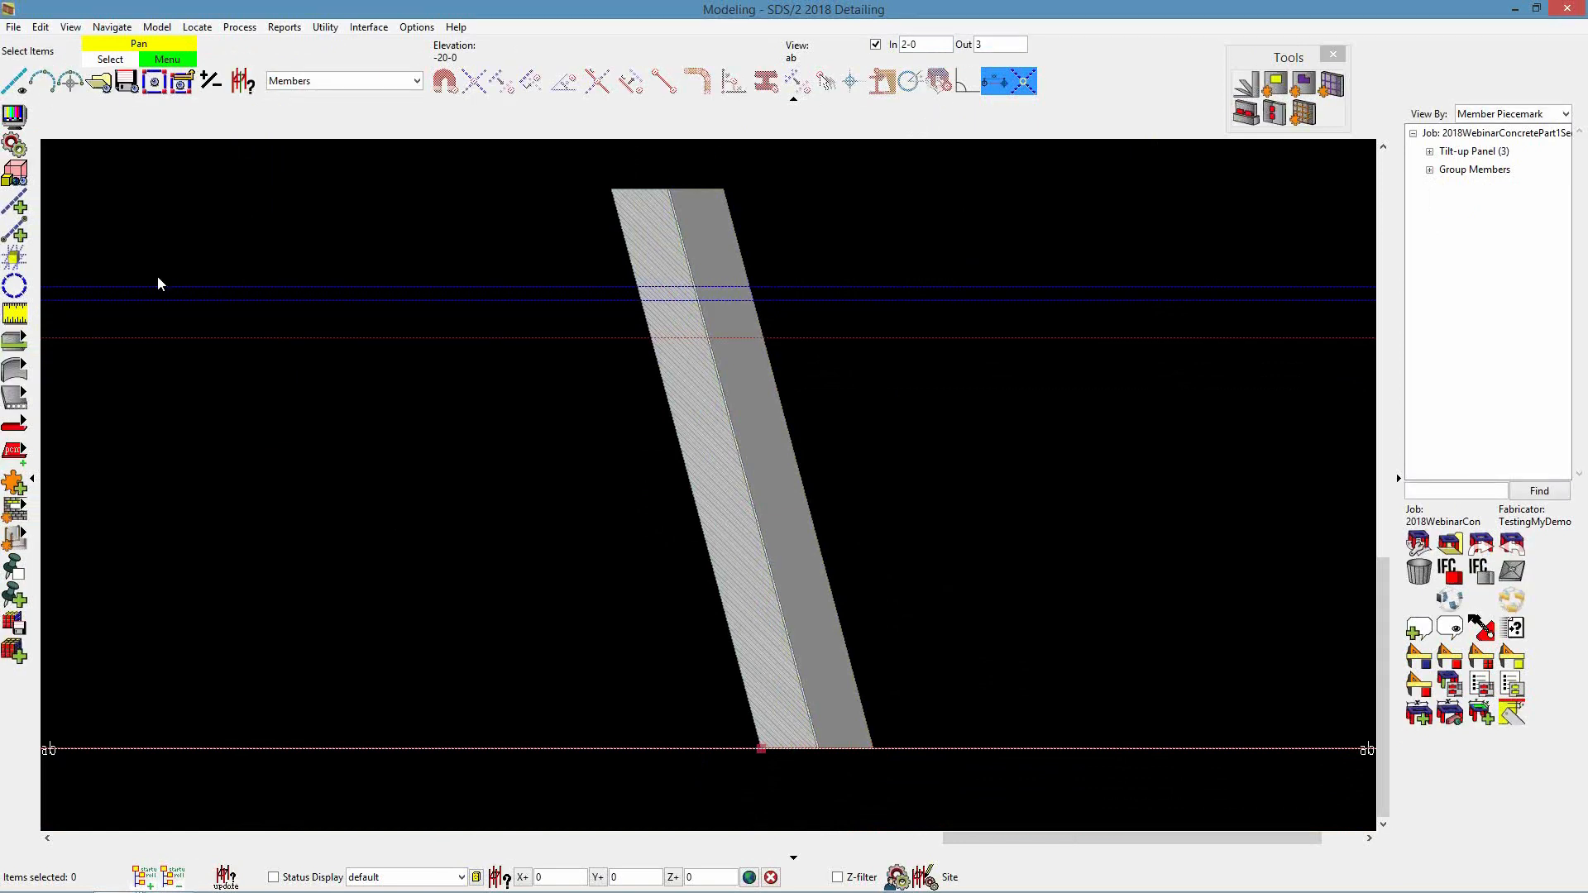
pyautogui.click(14, 258)
pyautogui.click(735, 469)
pyautogui.rightClick(734, 469)
pyautogui.click(800, 496)
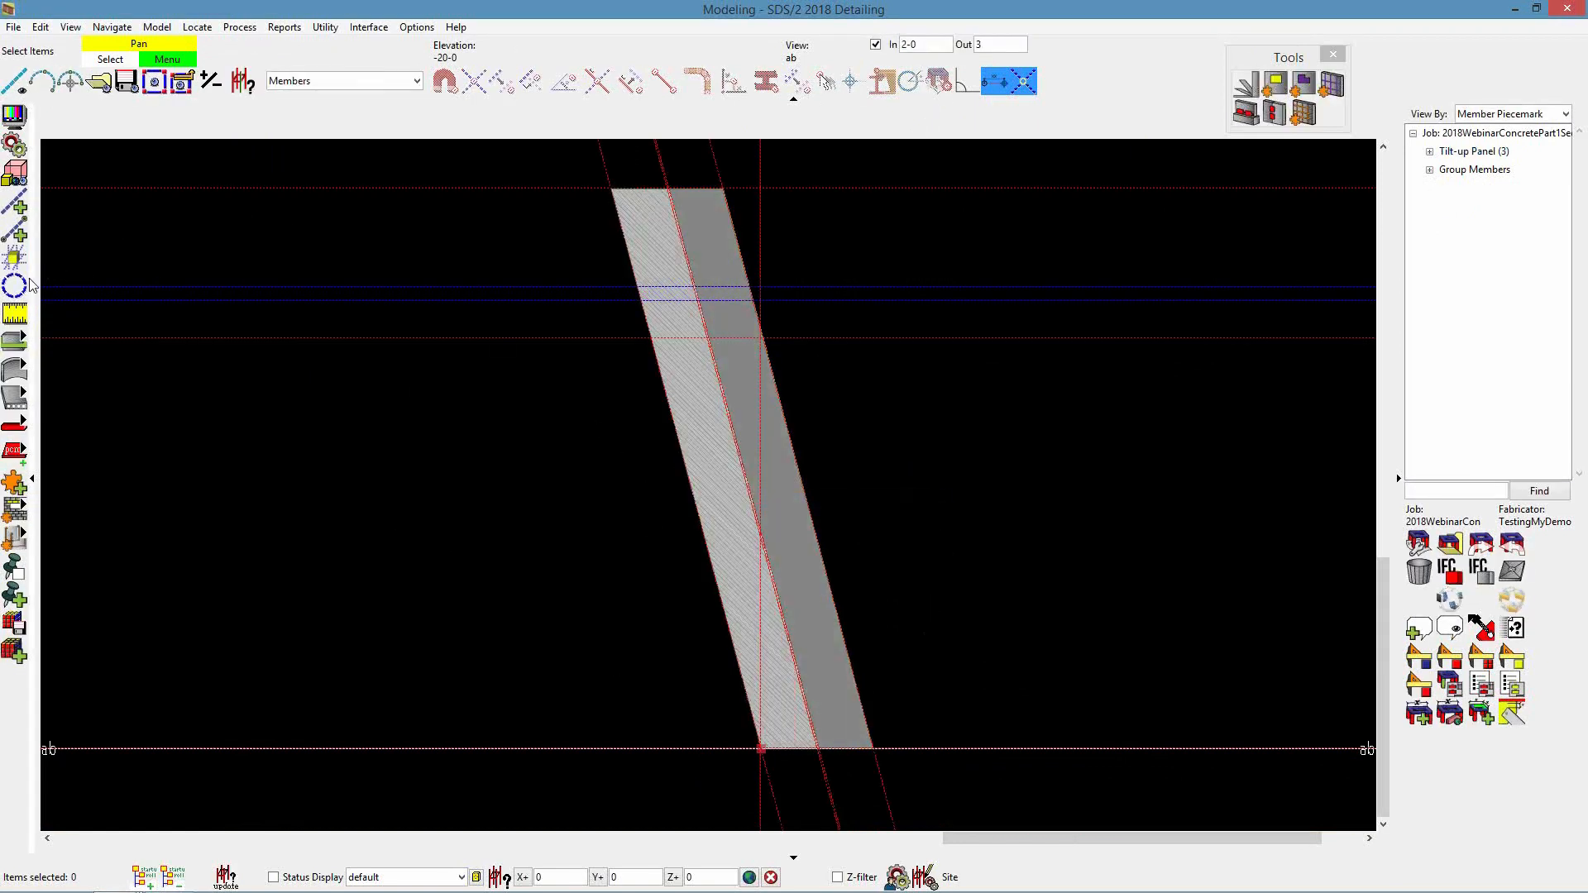
# Measure the return's length across its top edge with the Ruler
pyautogui.click(17, 315)
pyautogui.scroll(4, 926, 775)
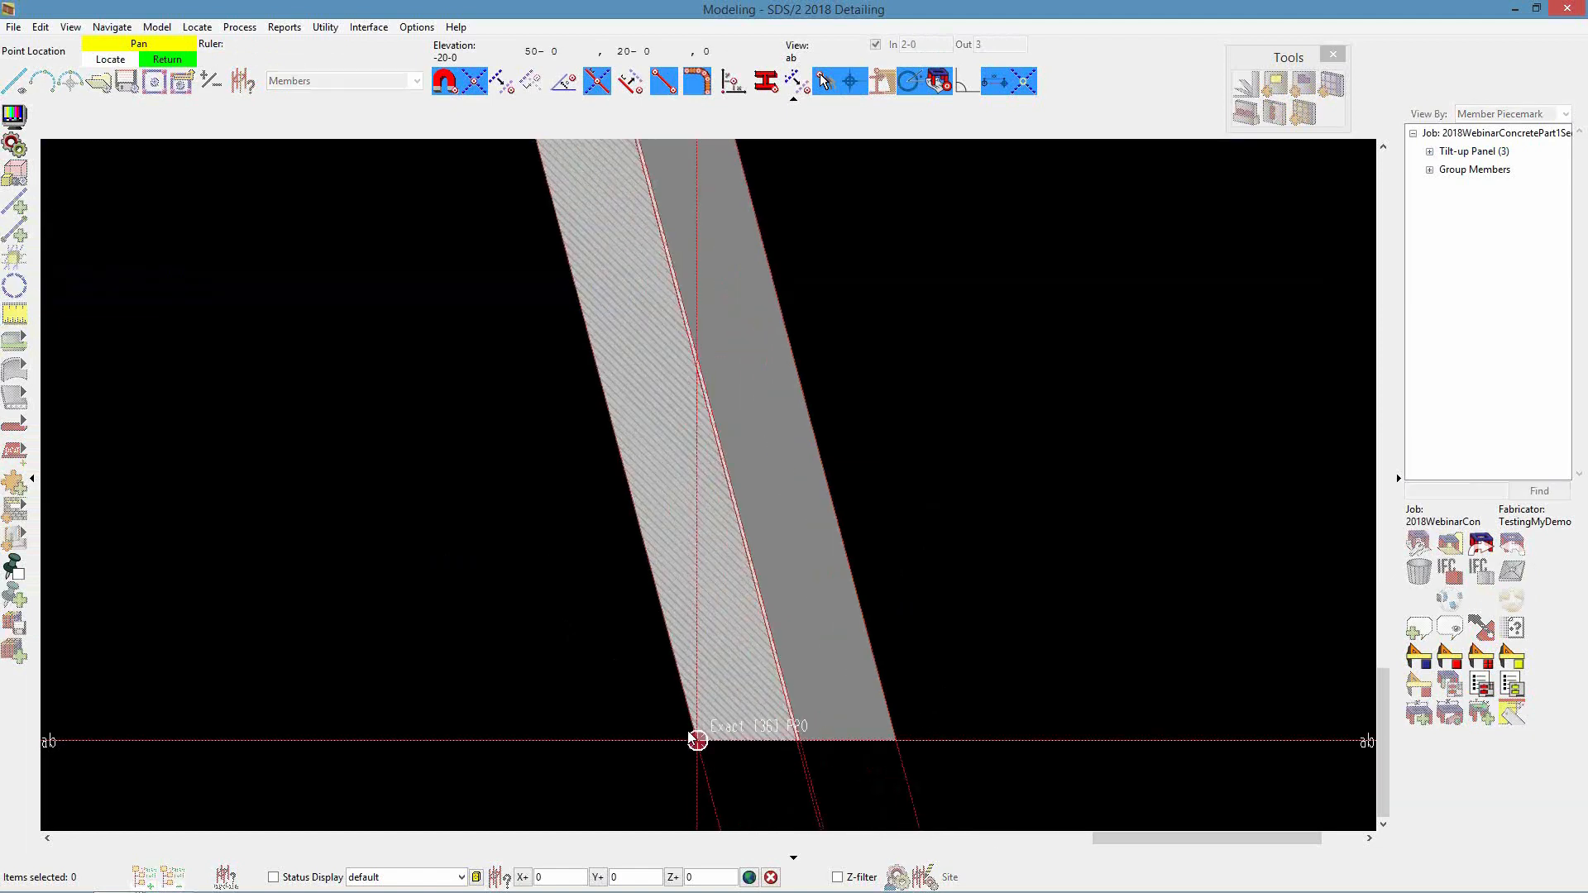
pyautogui.click(697, 740)
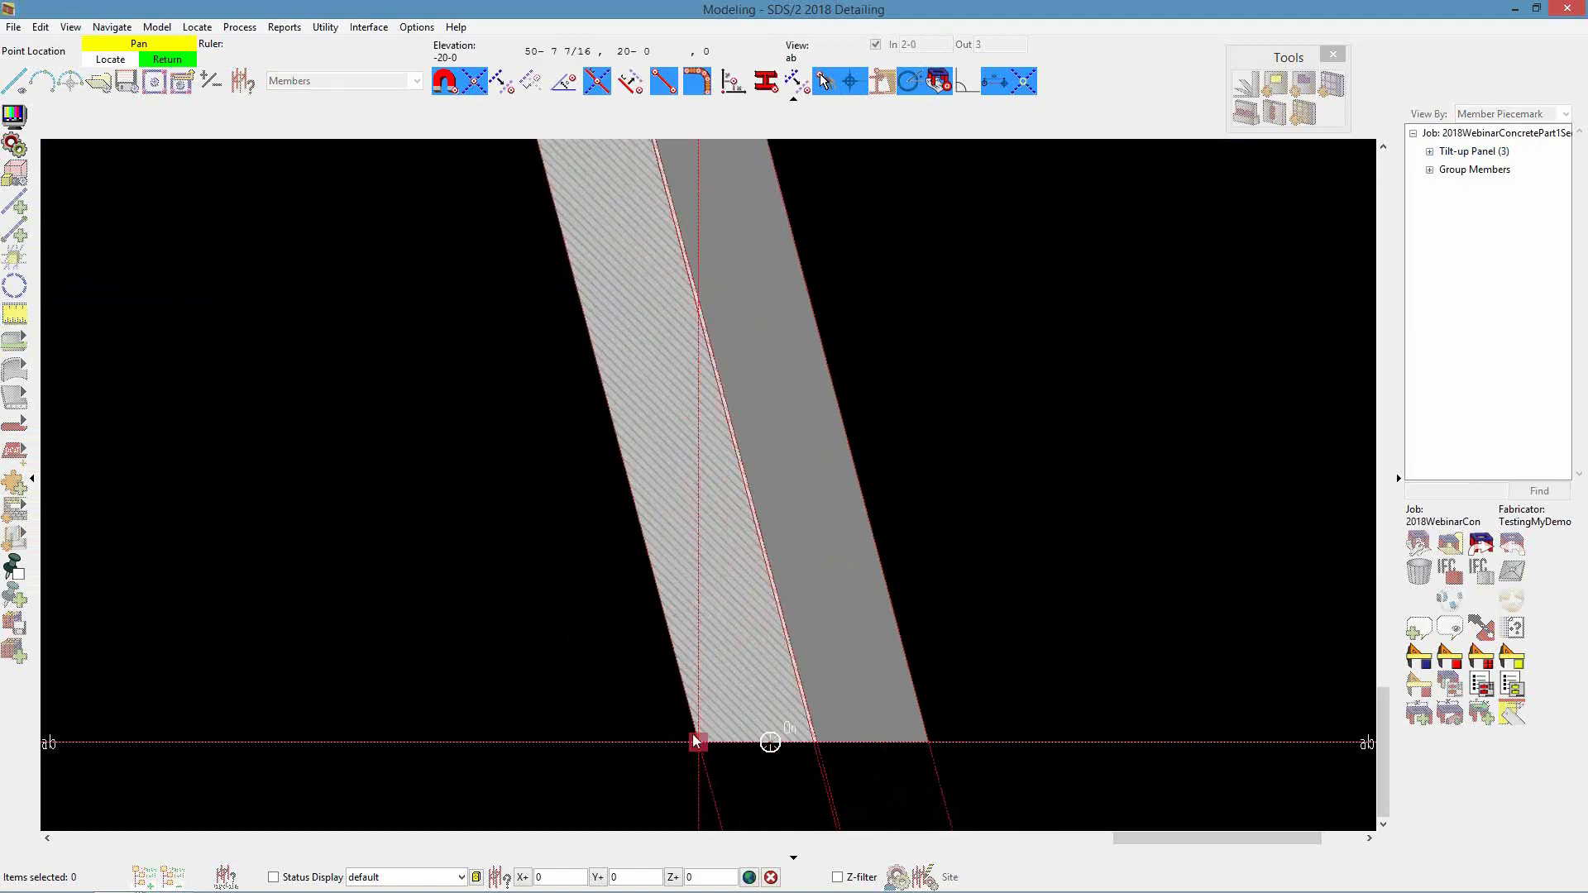
pyautogui.scroll(-4, 940, 746)
pyautogui.rightClick(944, 746)
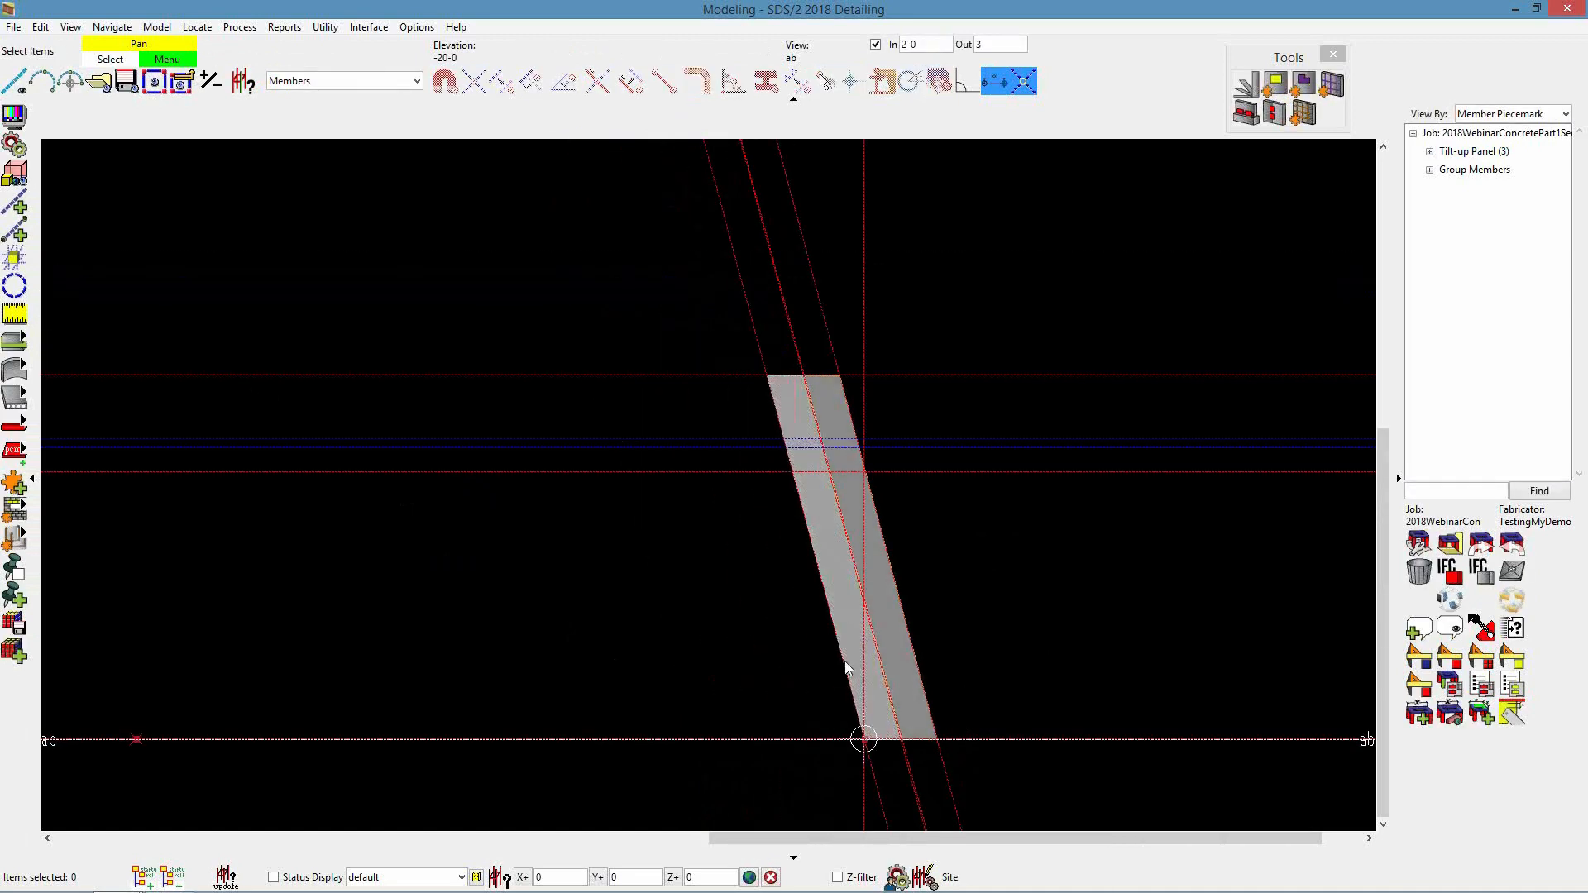
pyautogui.click(15, 314)
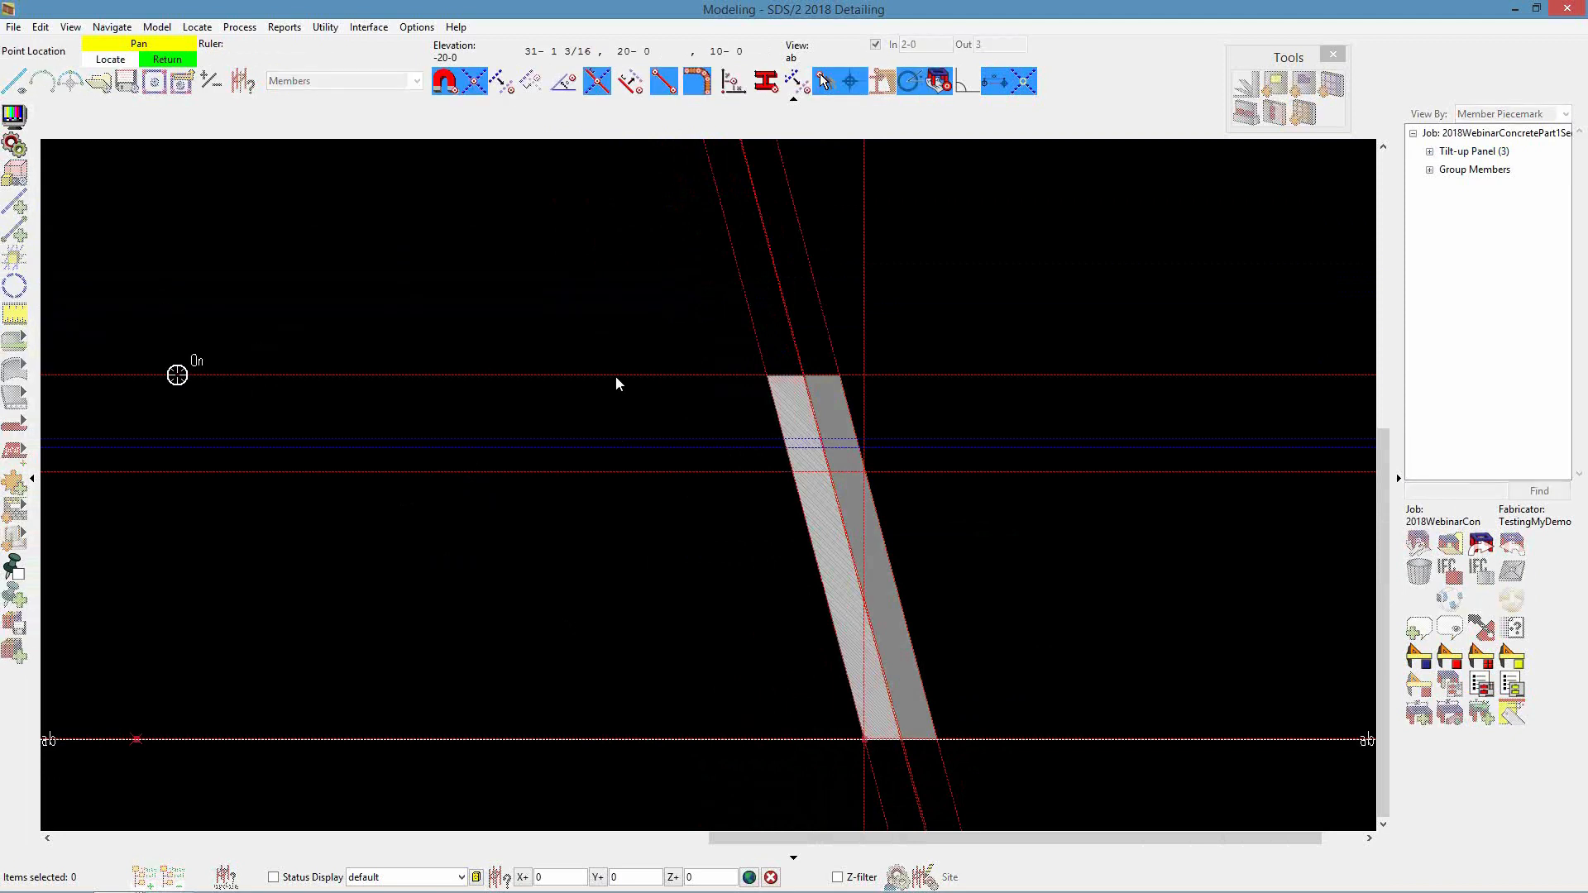
pyautogui.click(766, 375)
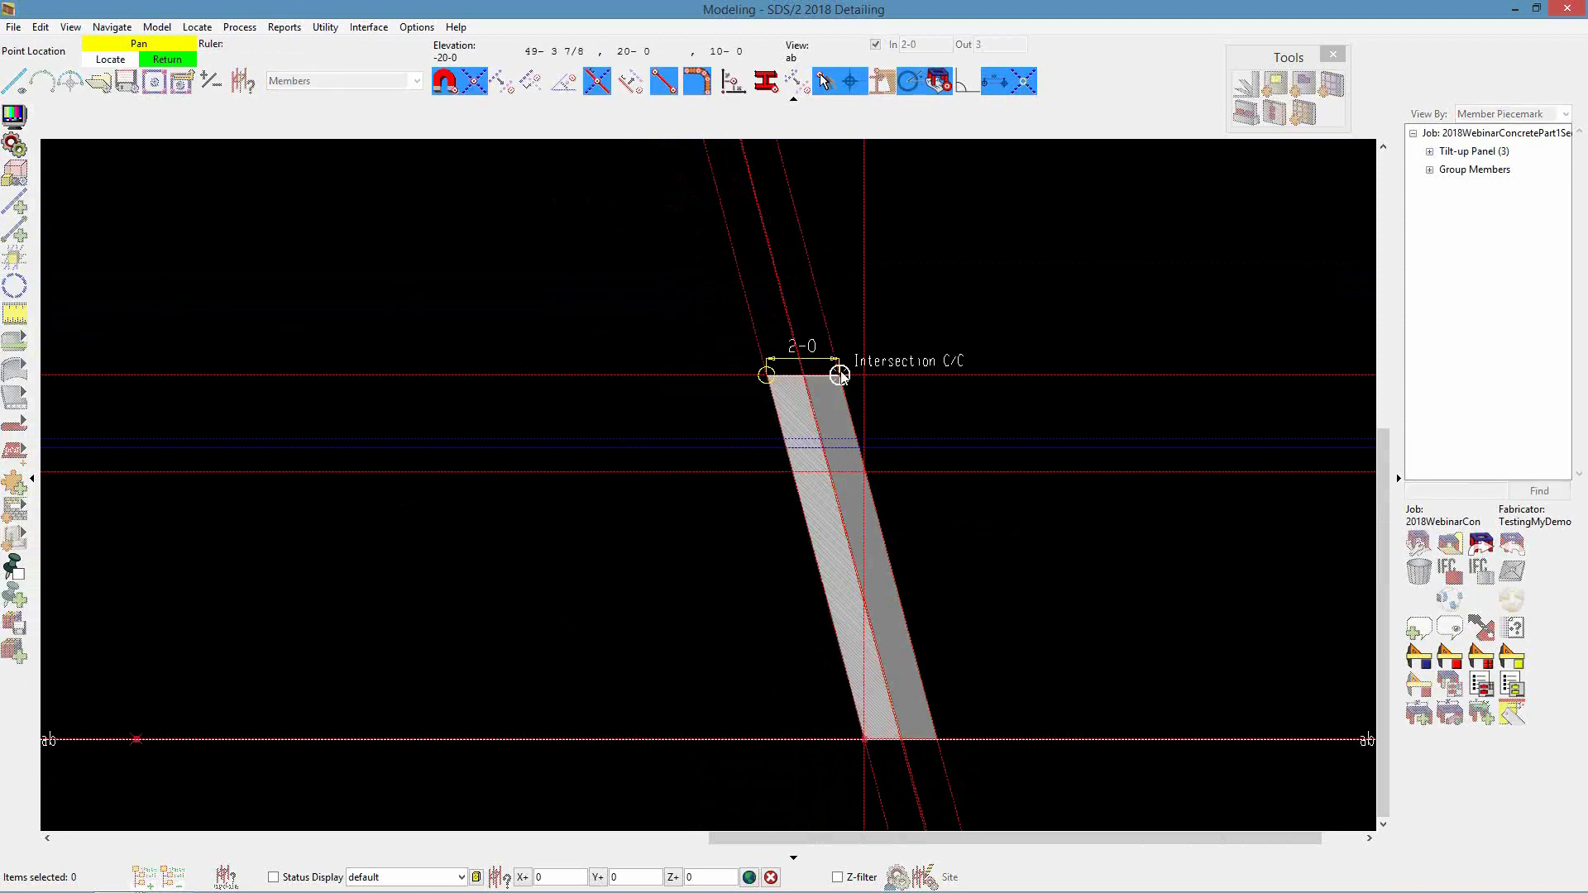
pyautogui.click(839, 375)
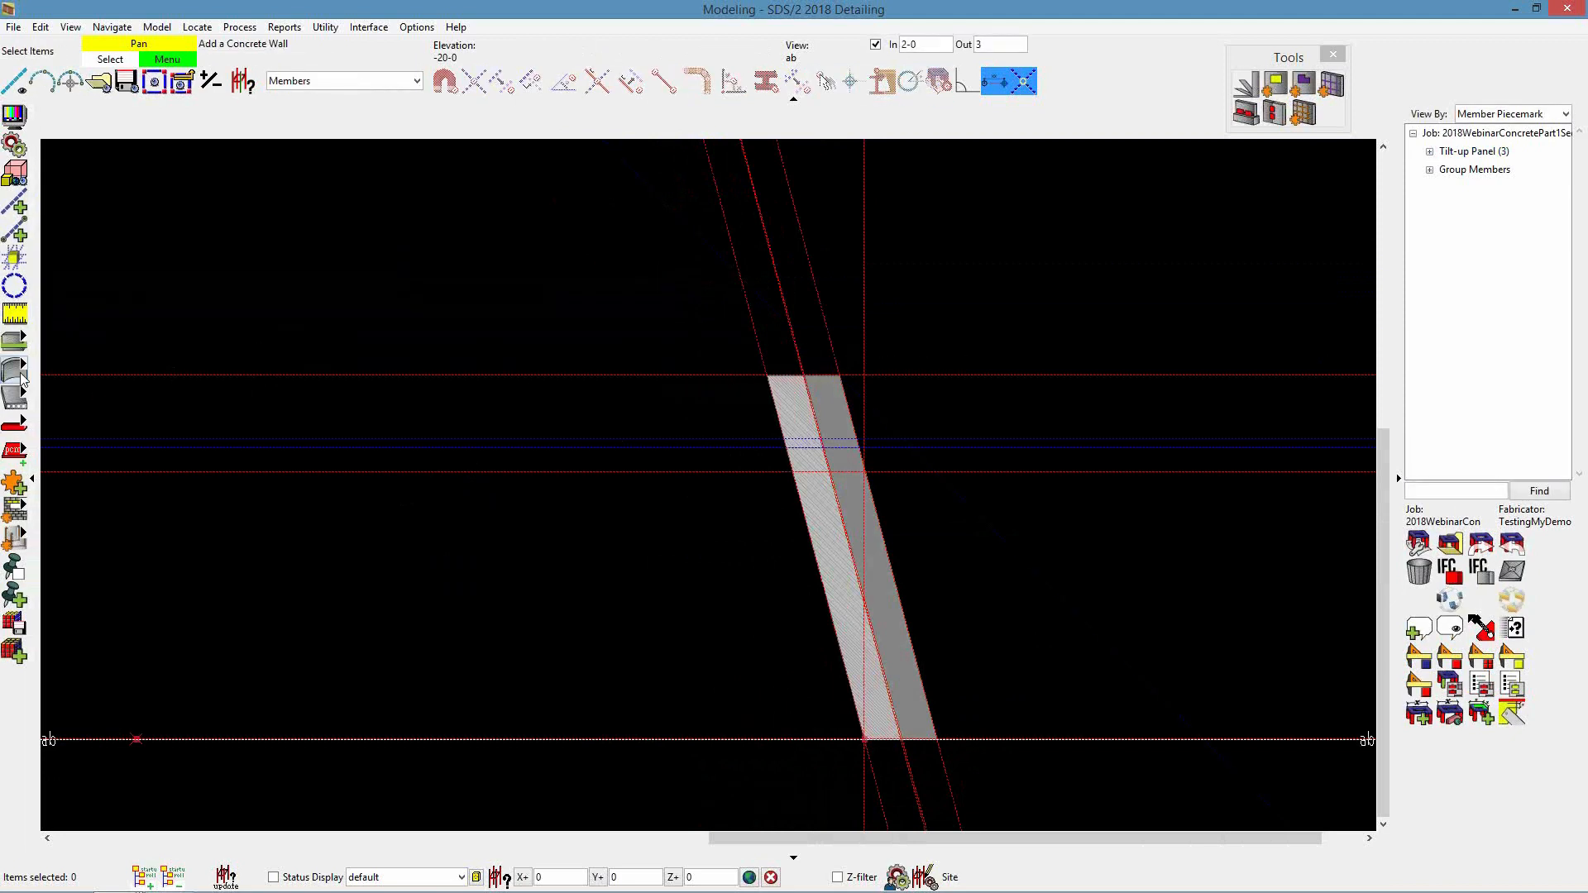
# Add a vertical construction line (angle 90) through the return's bottom outer corner
pyautogui.click(17, 205)
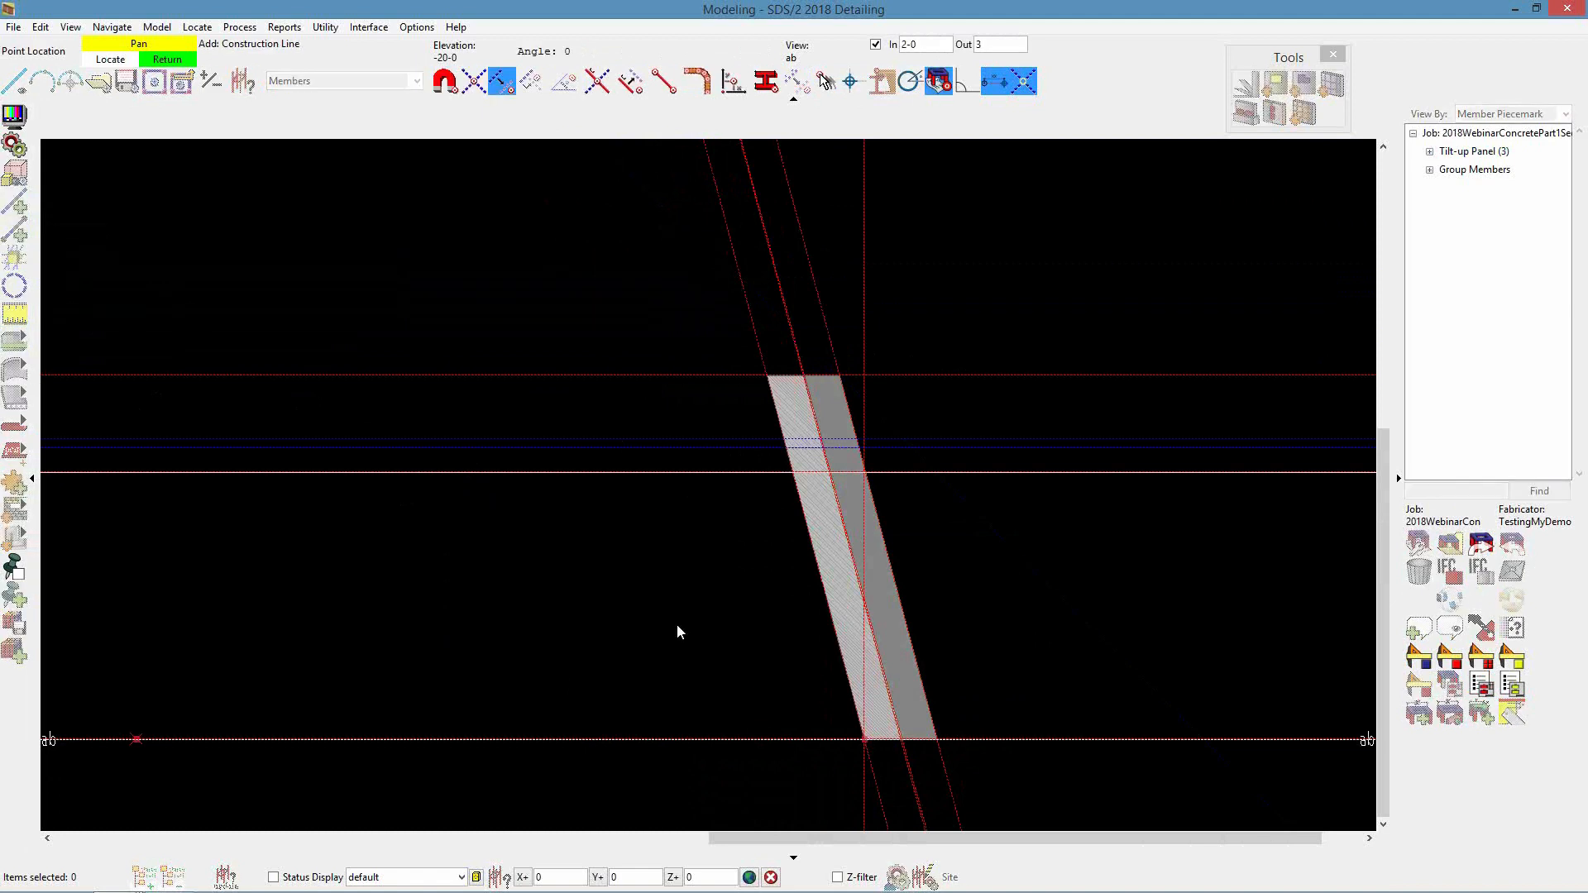
pyautogui.click(451, 88)
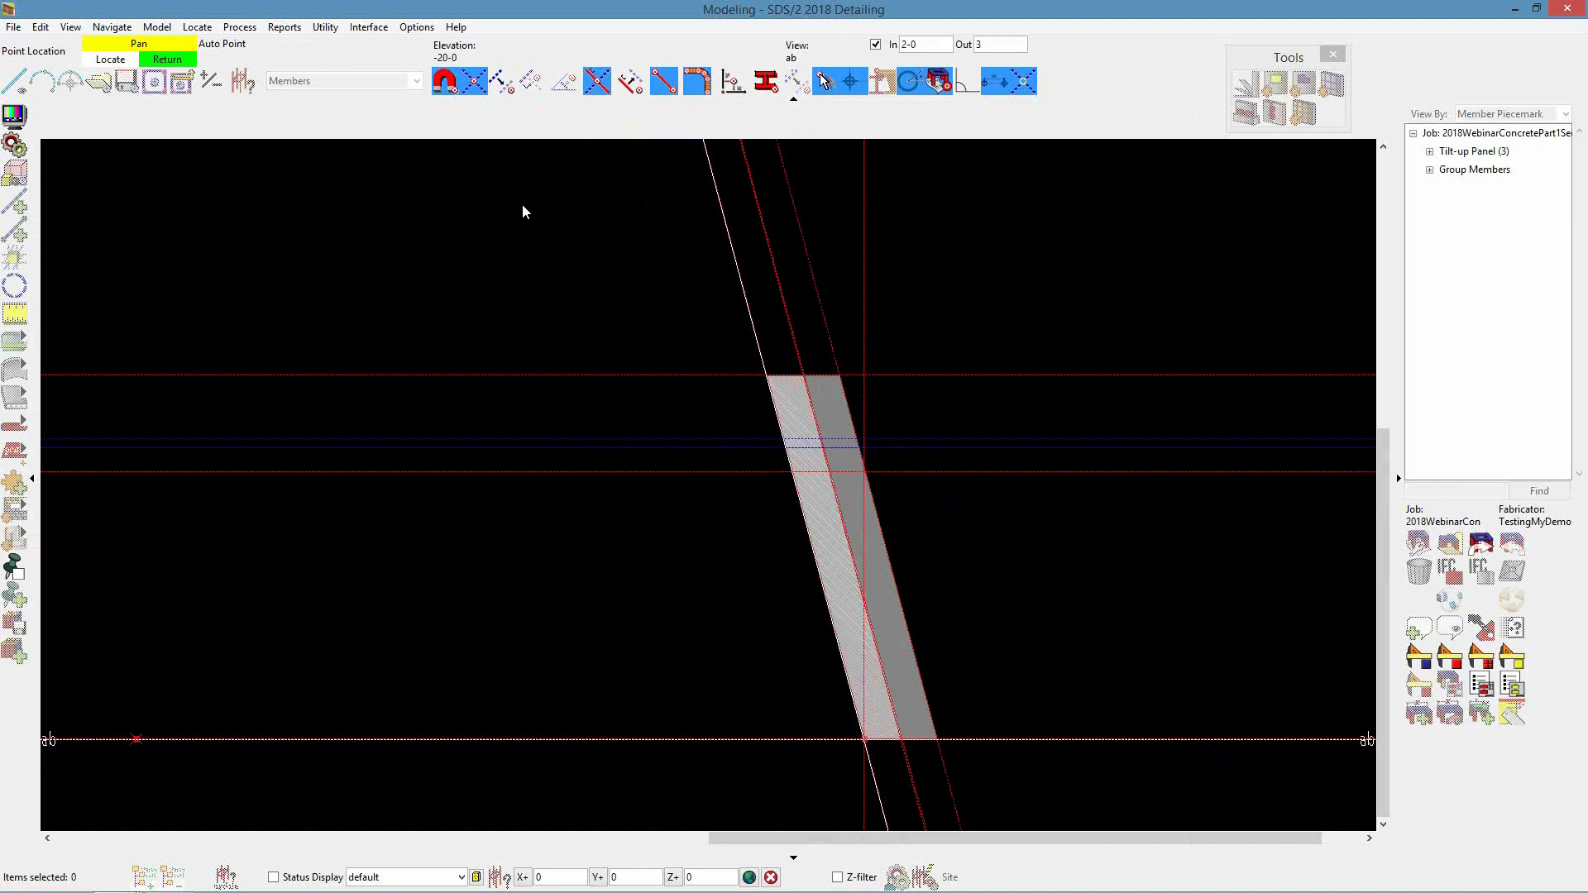
pyautogui.click(964, 737)
pyautogui.click(932, 671)
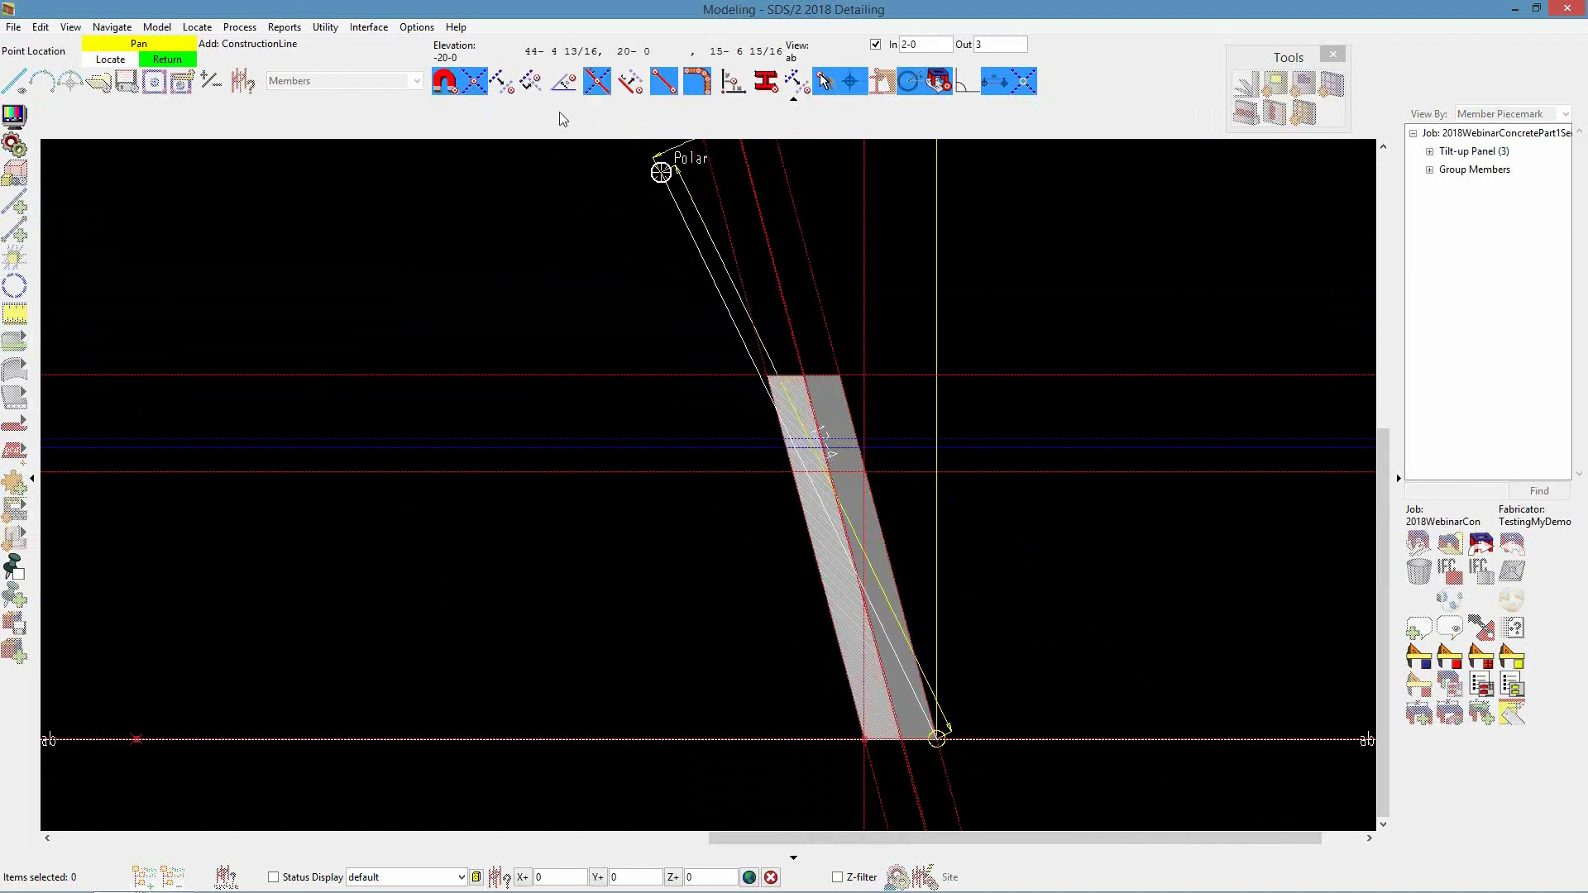
pyautogui.click(534, 86)
pyautogui.click(935, 416)
pyautogui.click(1000, 740)
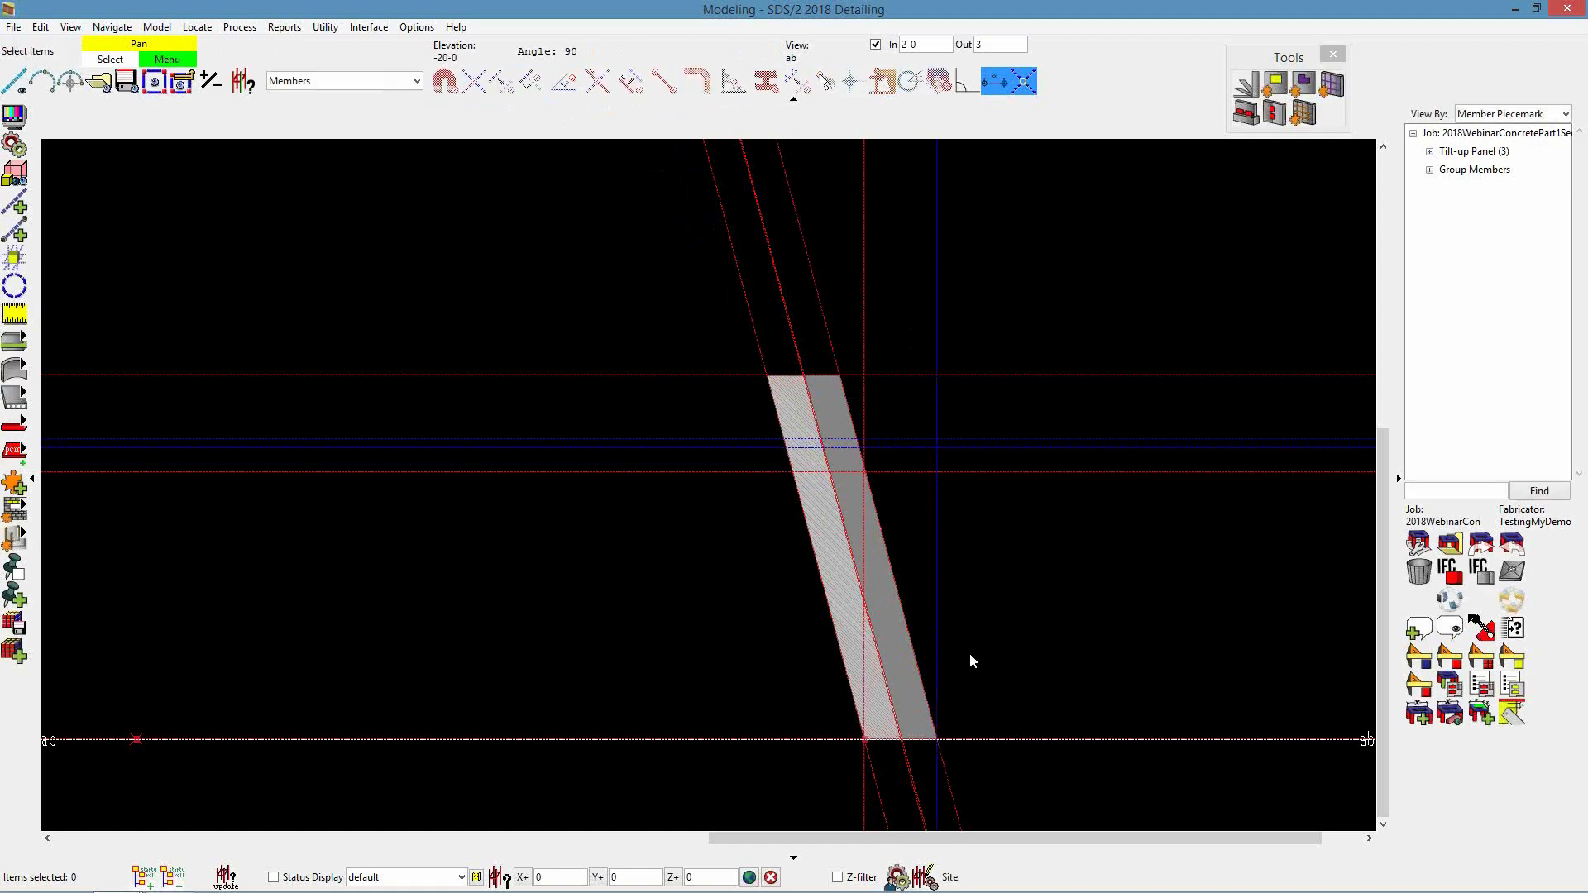
pyautogui.rightClick(949, 385)
# Measure from the panel's top outer corner horizontally to the vertical construction line
pyautogui.click(937, 381)
pyautogui.click(15, 315)
pyautogui.click(941, 379)
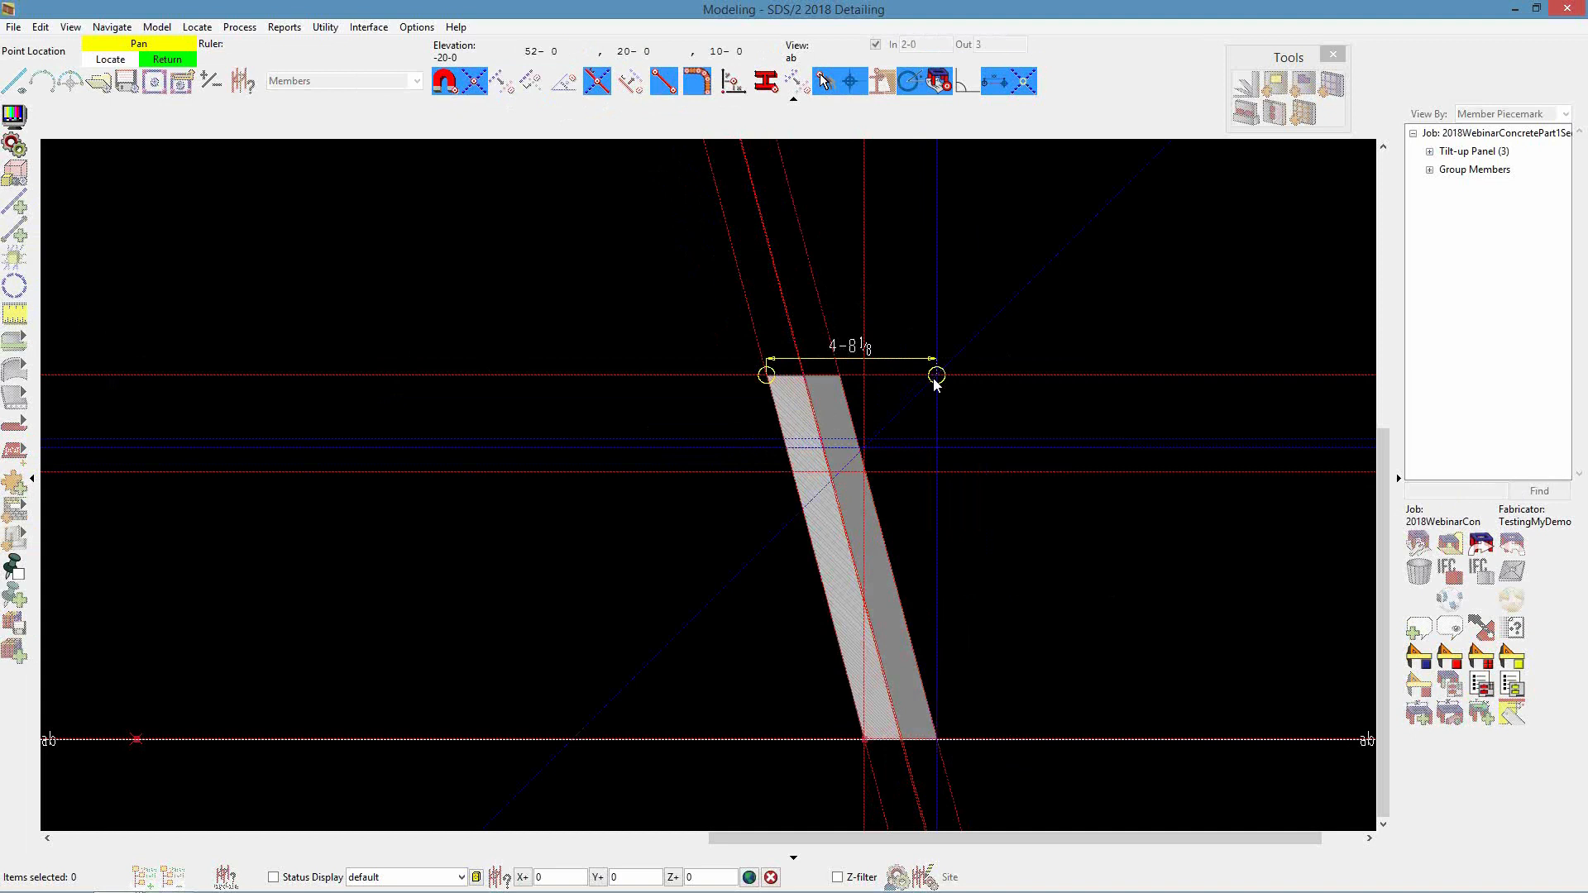
# Set the left end's return length to 4-8 1/8 at the top and 2-0 at the bottom
pyautogui.doubleClick(850, 500)
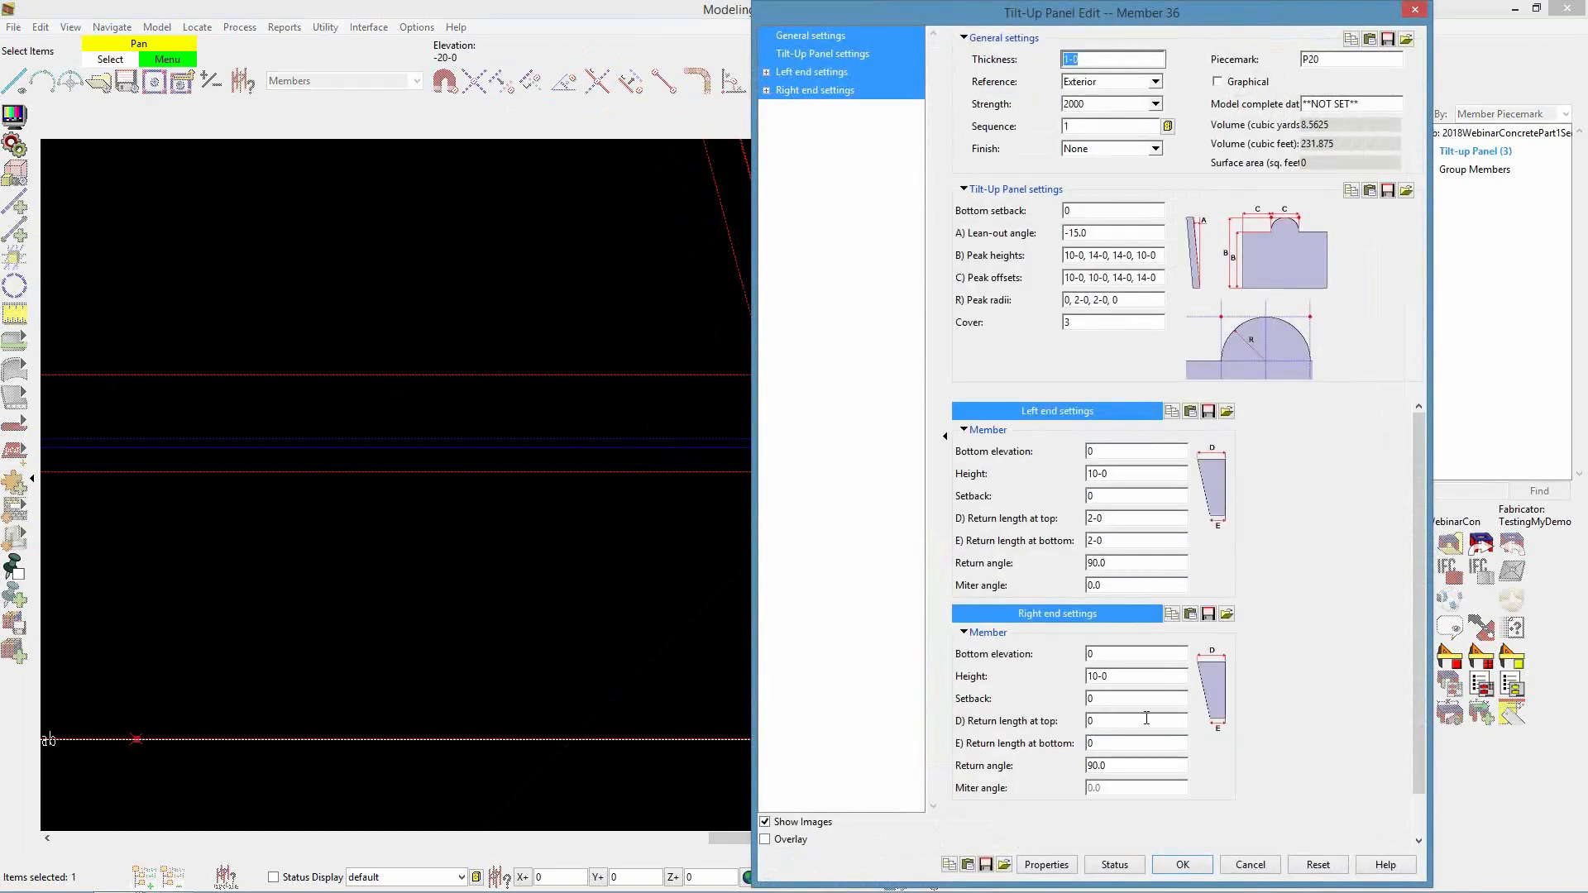
pyautogui.click(1114, 520)
pyautogui.write('4')
pyautogui.press('Tab')
pyautogui.write('4-8')
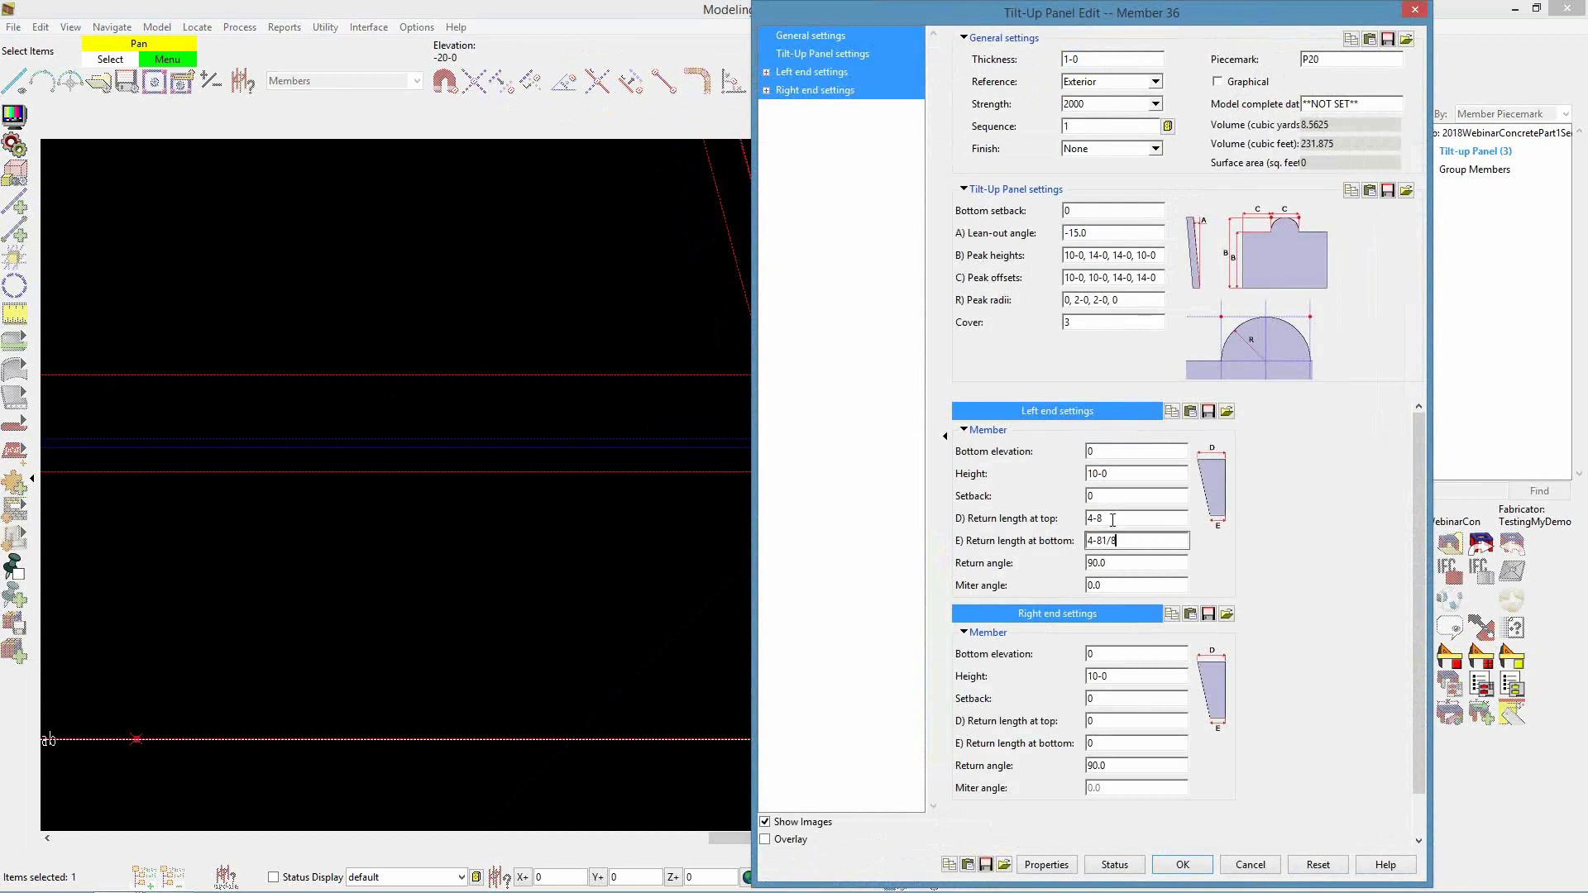
pyautogui.doubleClick(1112, 542)
pyautogui.write('2-0')
pyautogui.click(1134, 518)
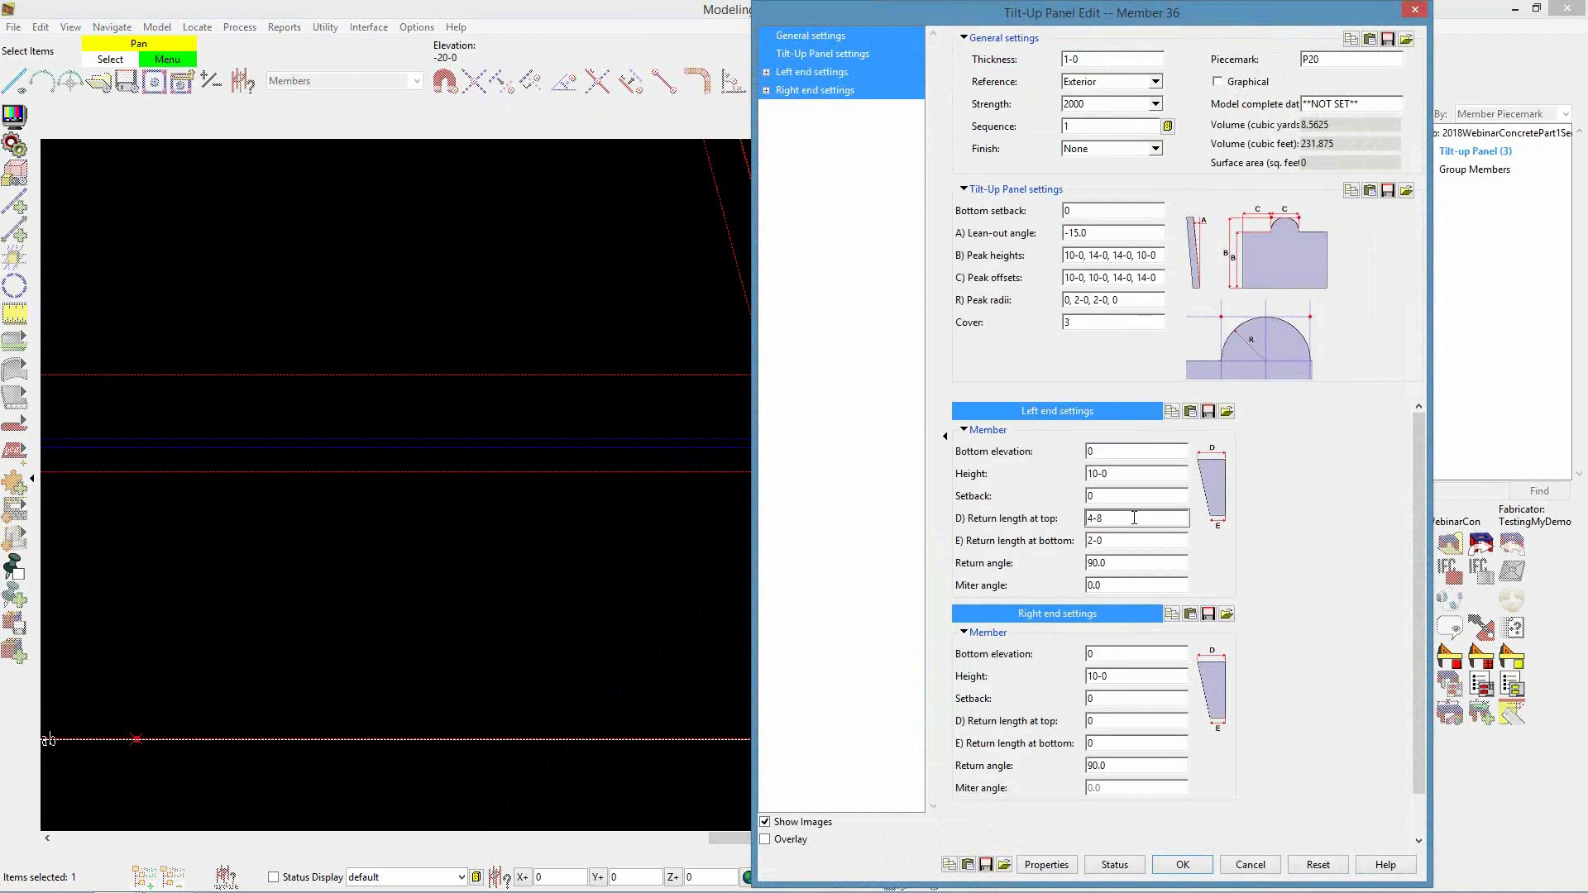
pyautogui.write('1/')
pyautogui.click(1150, 514)
pyautogui.click(1185, 865)
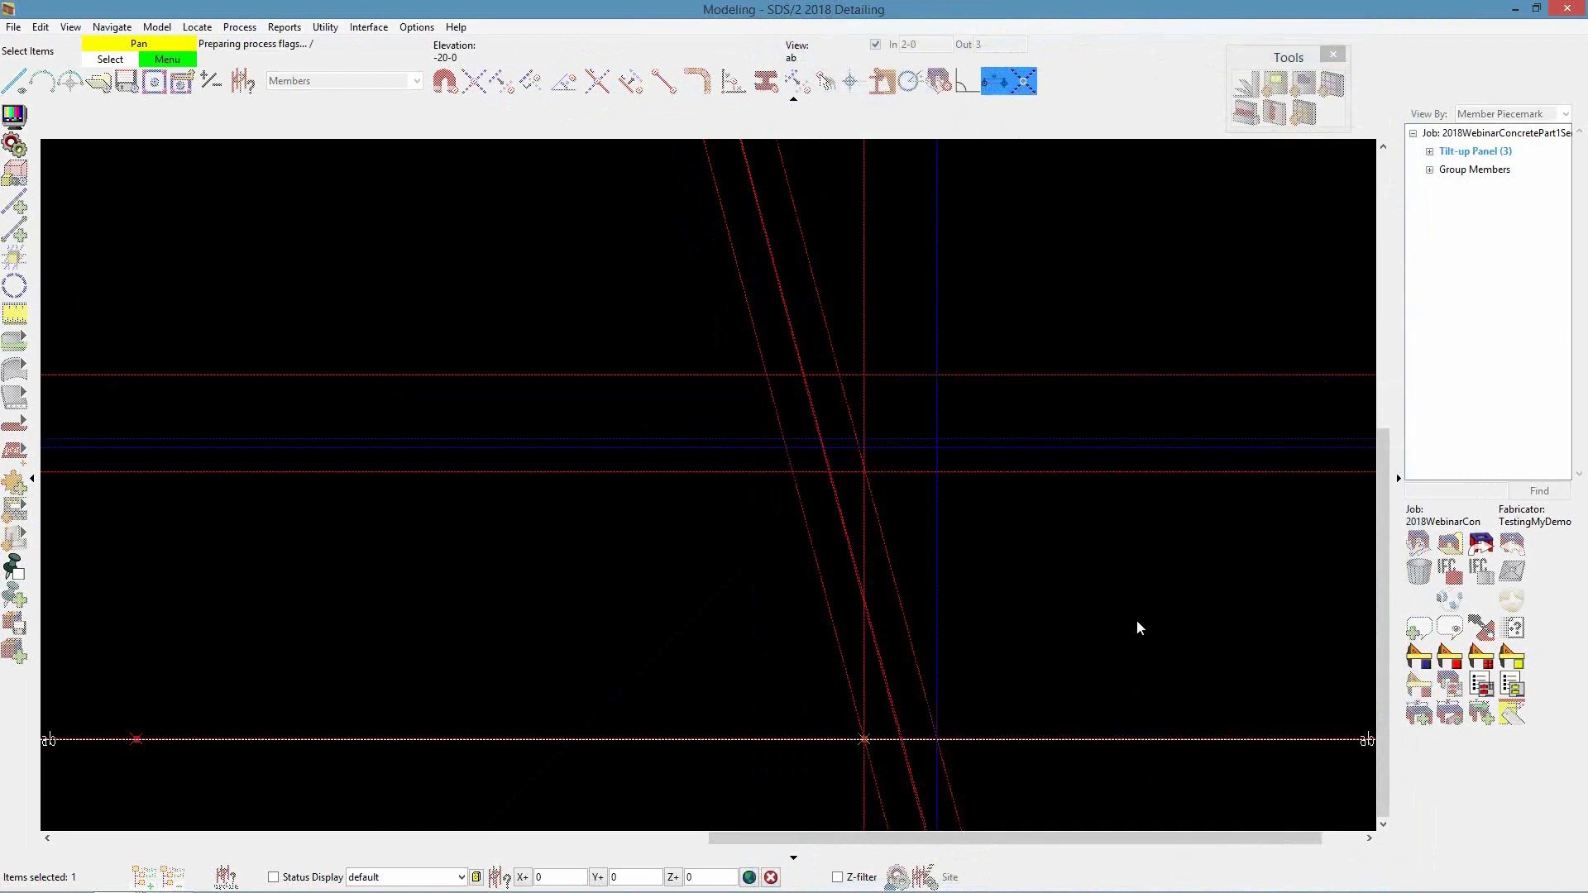
# Turn off view depth checking and examine the panel's tapered return in 3D
pyautogui.keyDown('shift'); pyautogui.moveTo(844, 534); pyautogui.dragTo(756, 571, button='middle'); pyautogui.keyUp('shift')
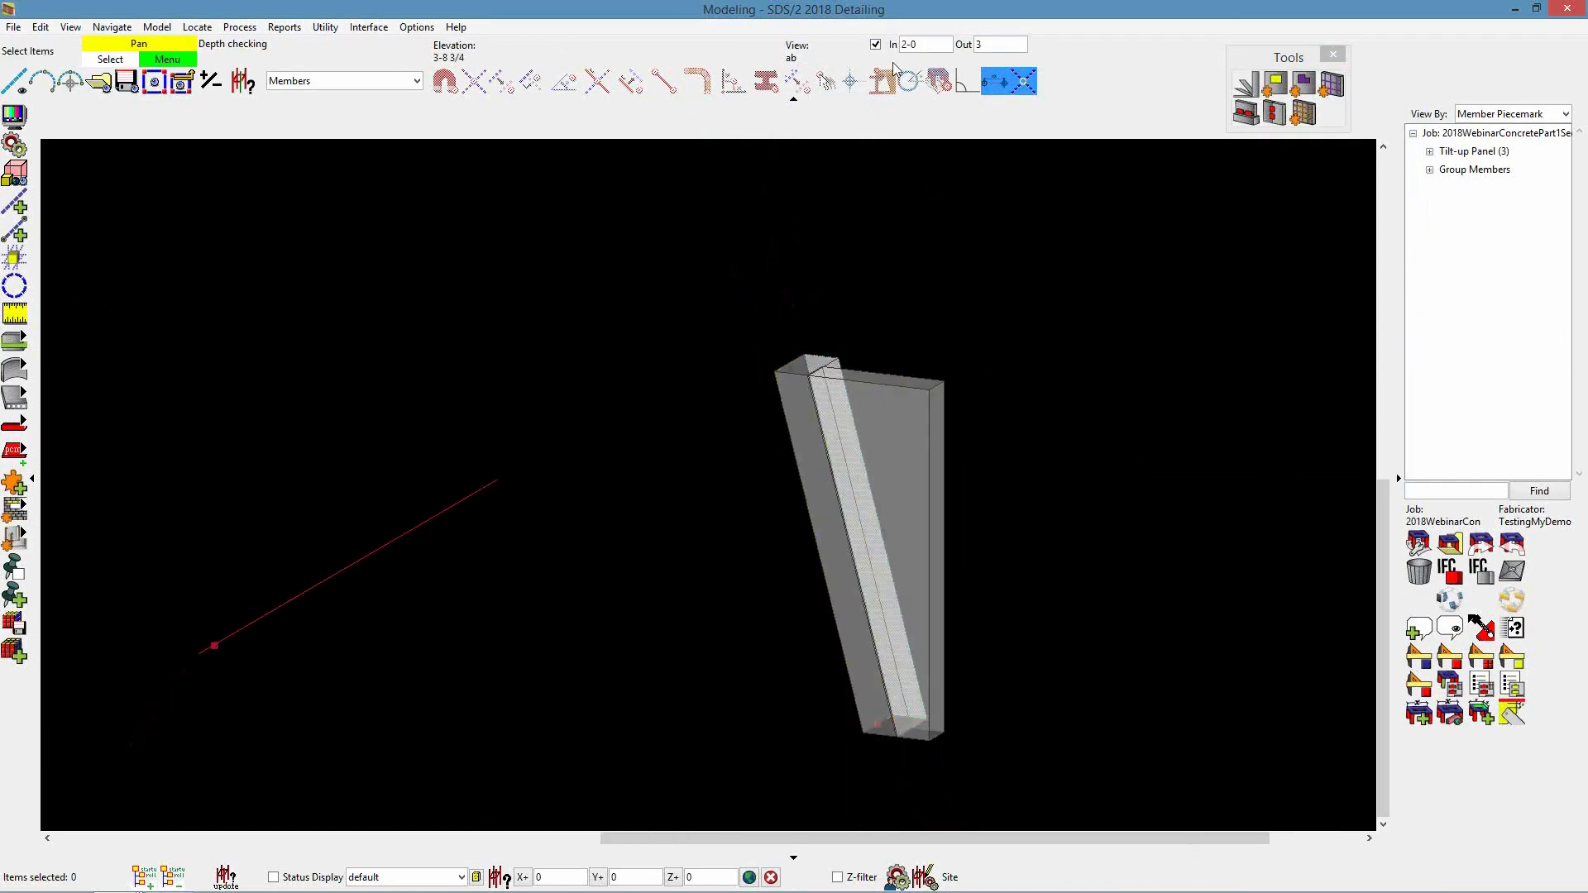
pyautogui.click(878, 46)
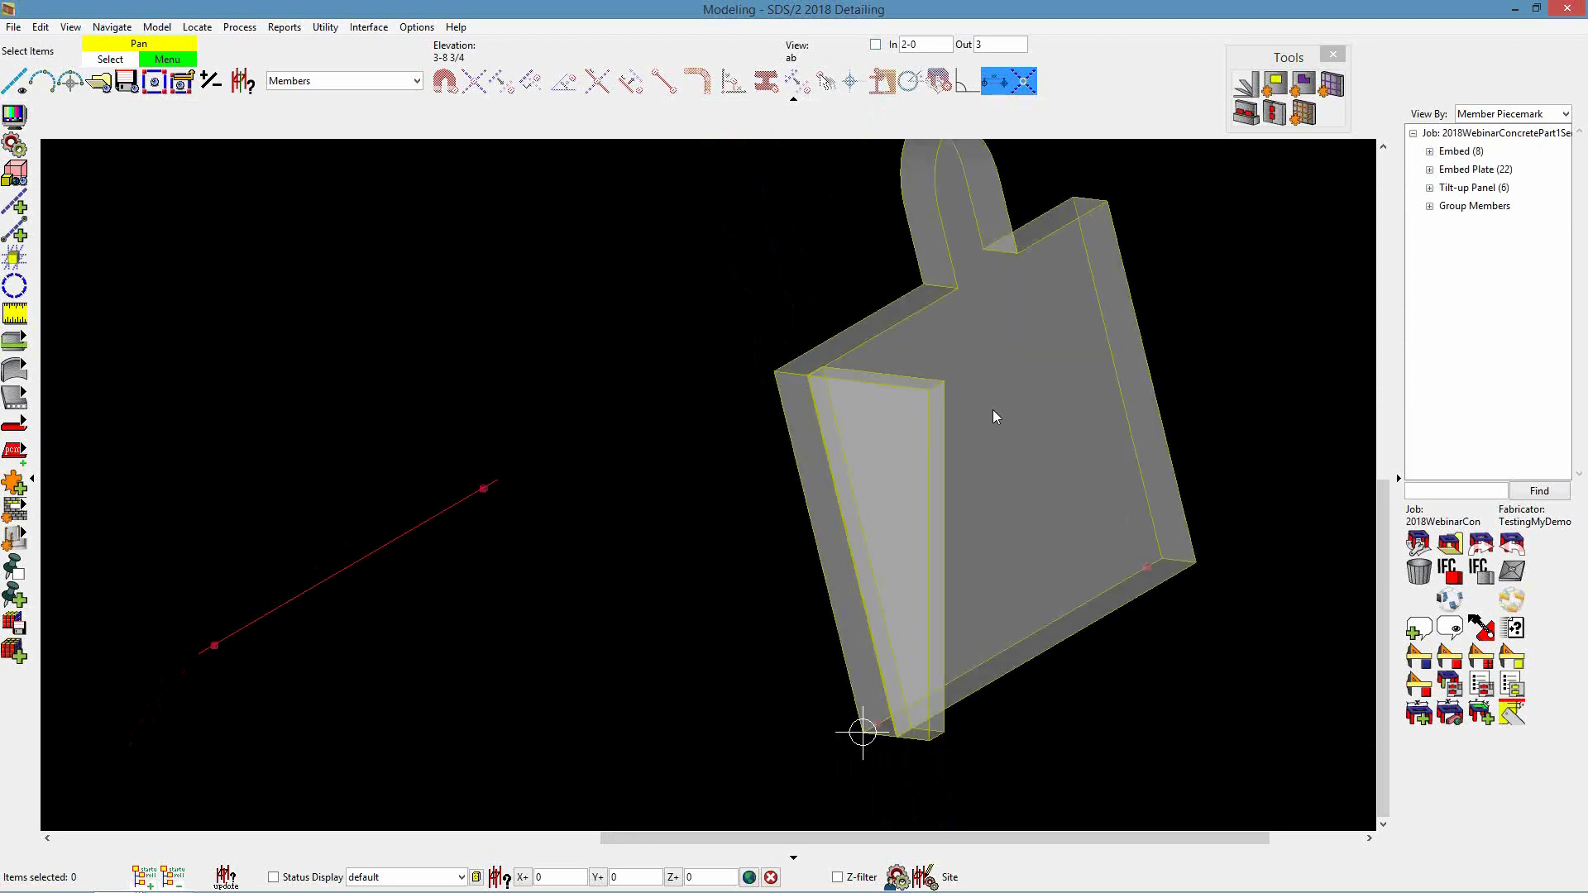
pyautogui.scroll(2, 934, 418)
pyautogui.scroll(-2, 904, 438)
pyautogui.keyDown('shift'); pyautogui.moveTo(886, 429); pyautogui.dragTo(932, 423, button='middle'); pyautogui.keyUp('shift')
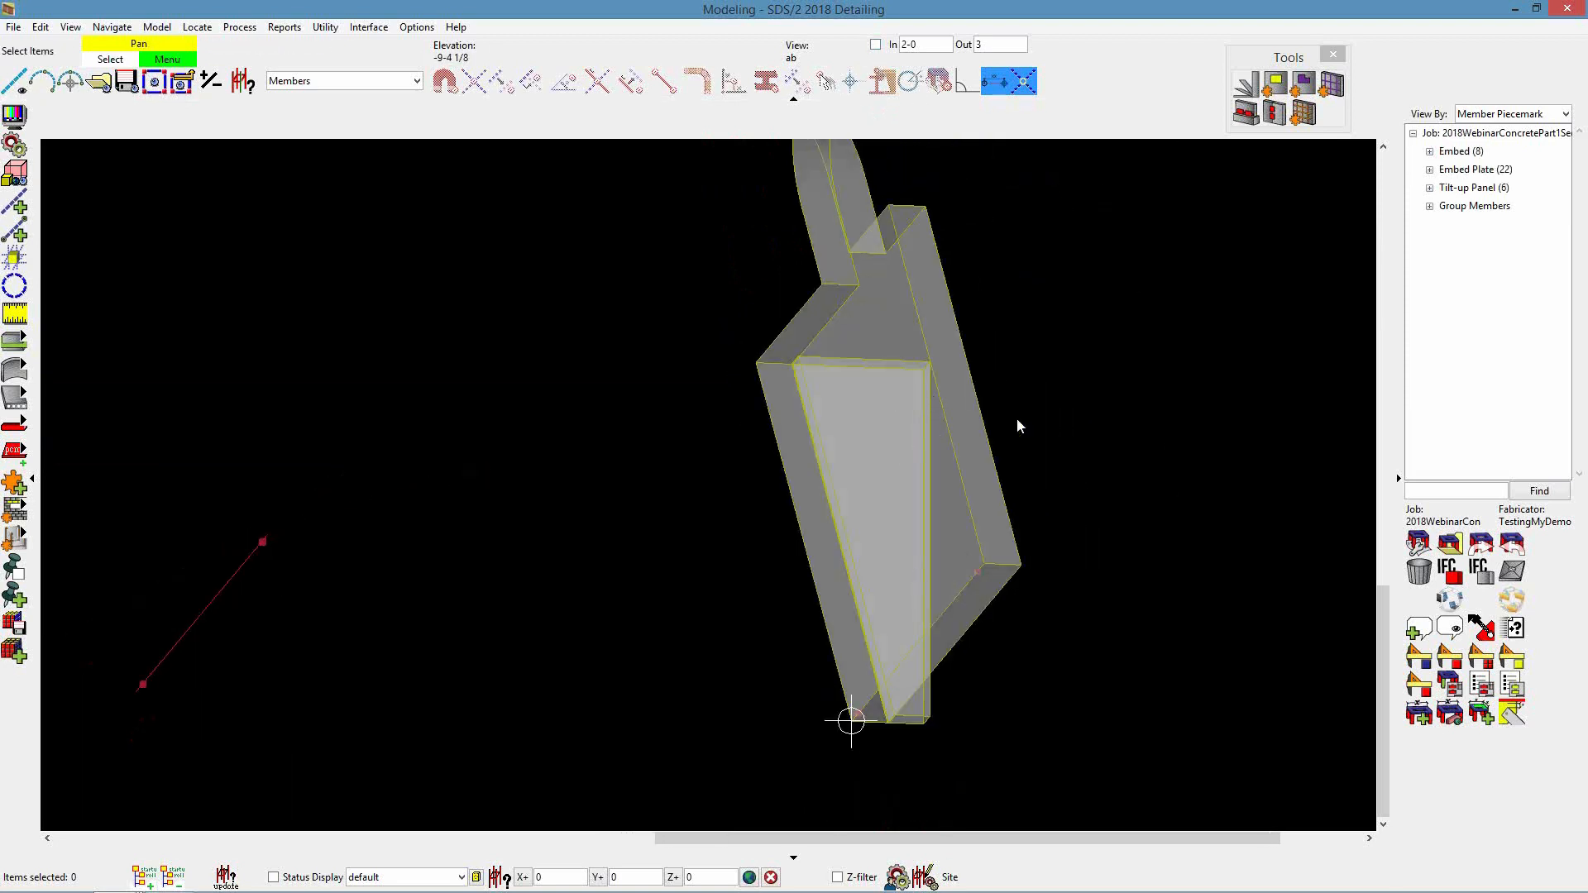
pyautogui.scroll(-2, 1026, 476)
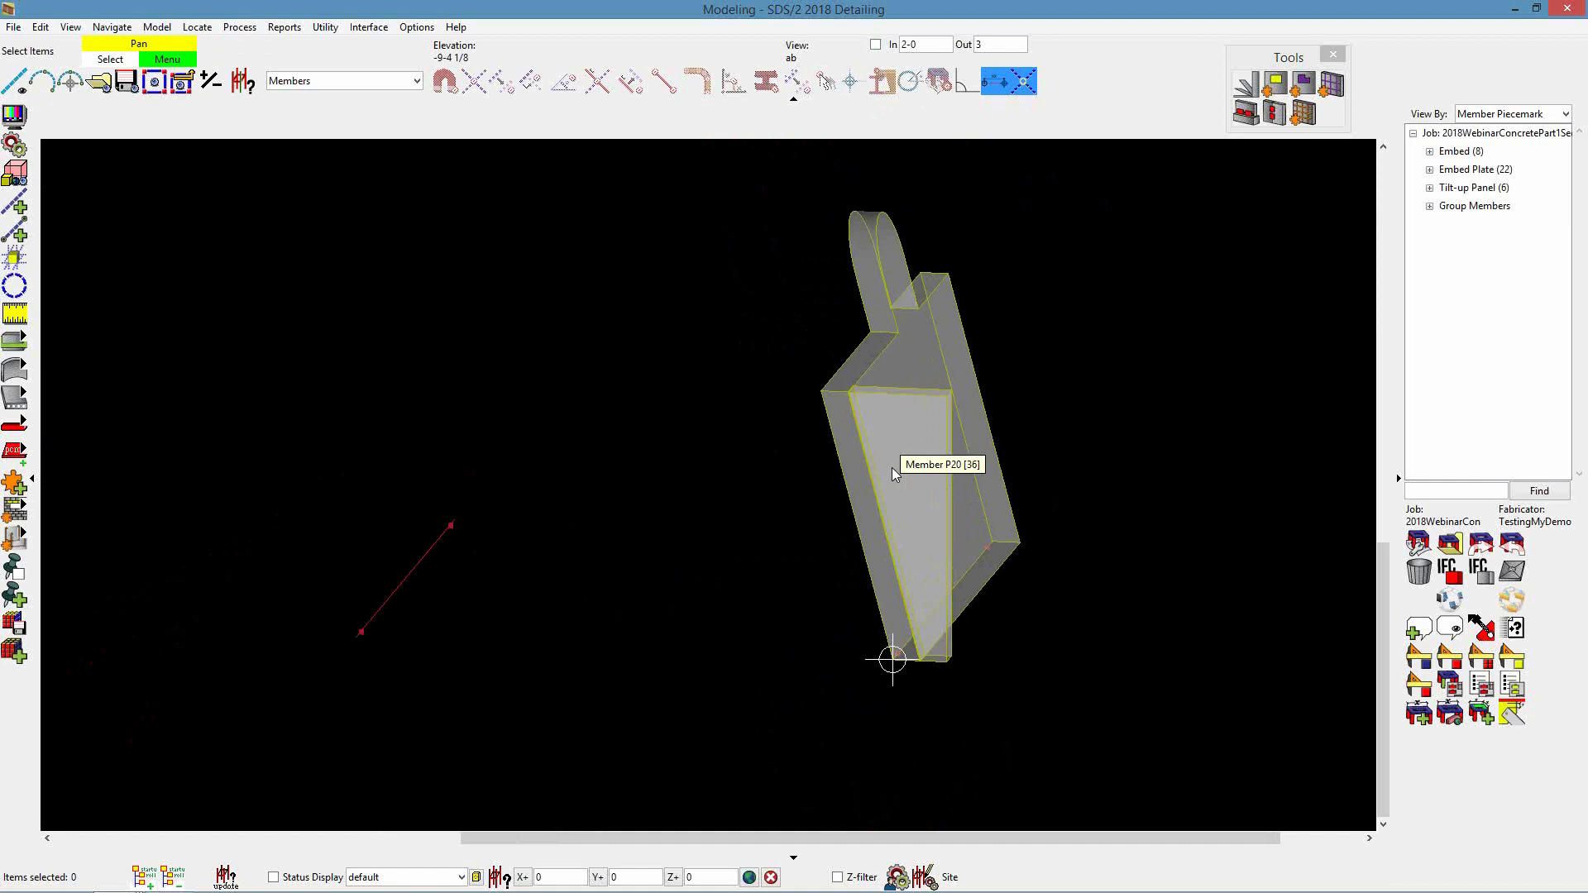
pyautogui.moveTo(802, 522); pyautogui.dragTo(667, 474, button='middle')
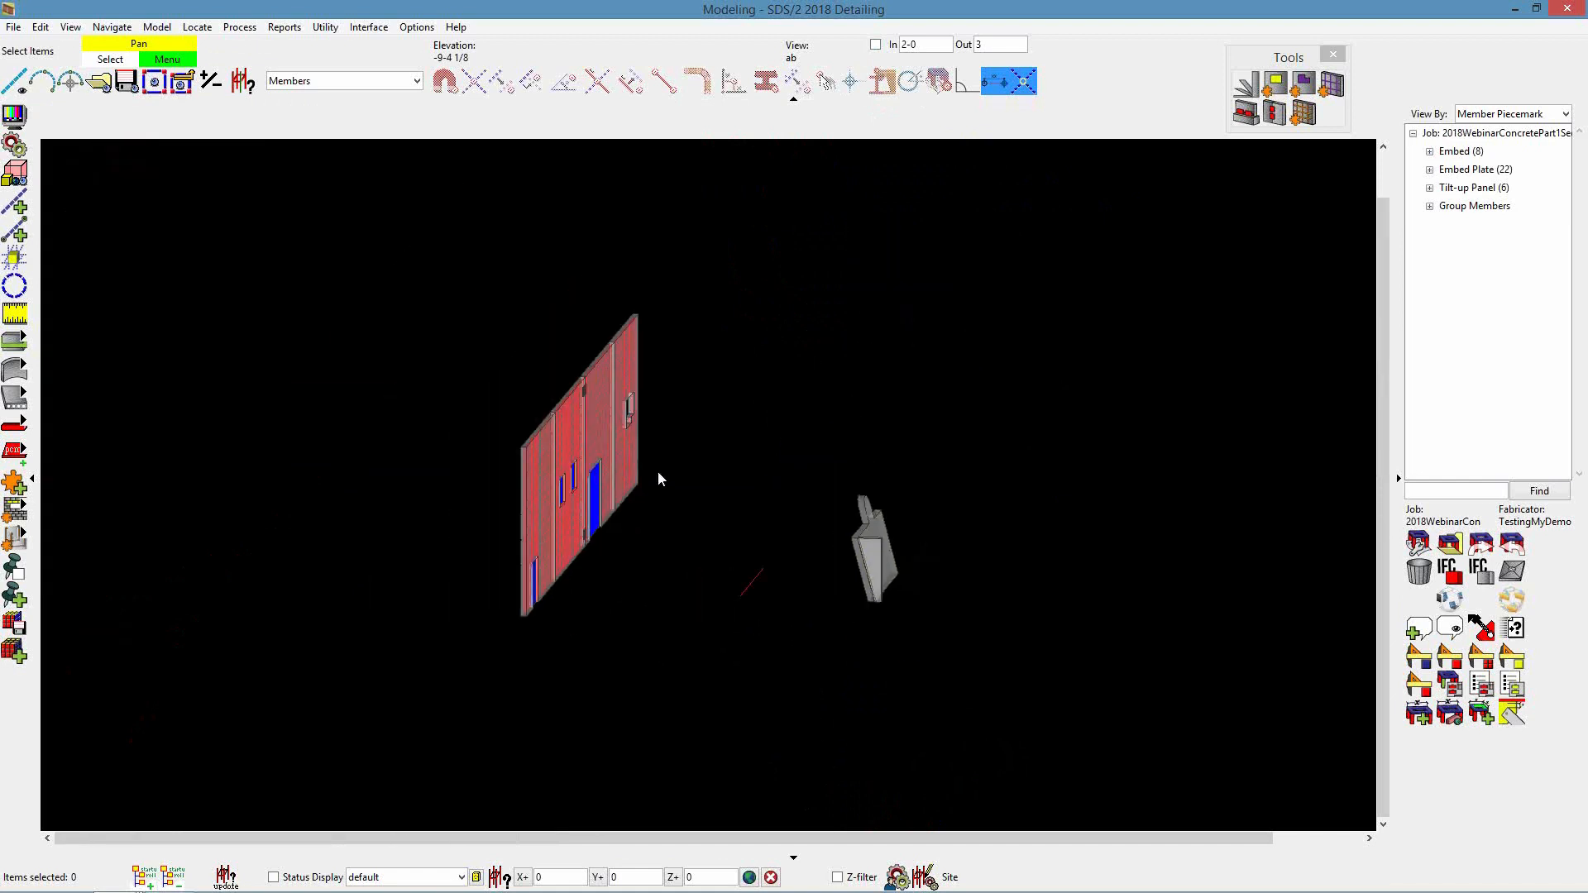